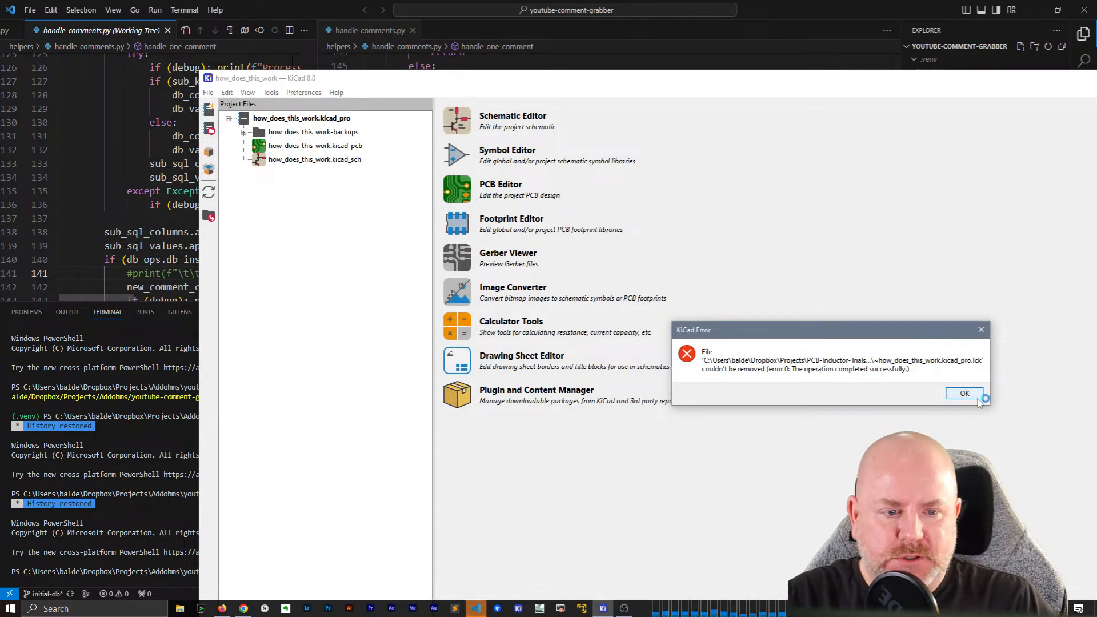
Step: Dismiss the lock-file error, open the recent TRS-80 MC-10 project and open its schematic
{"action": "key", "text": "Return"}
{"action": "left_click", "coordinate": [208, 92]}
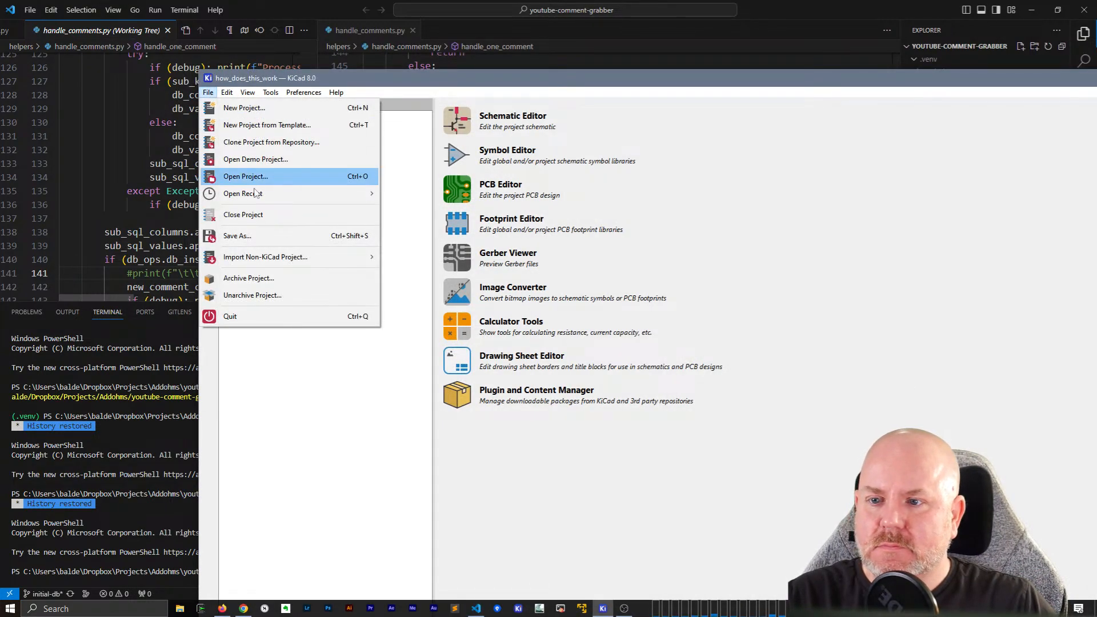
{"action": "mouse_move", "coordinate": [343, 194]}
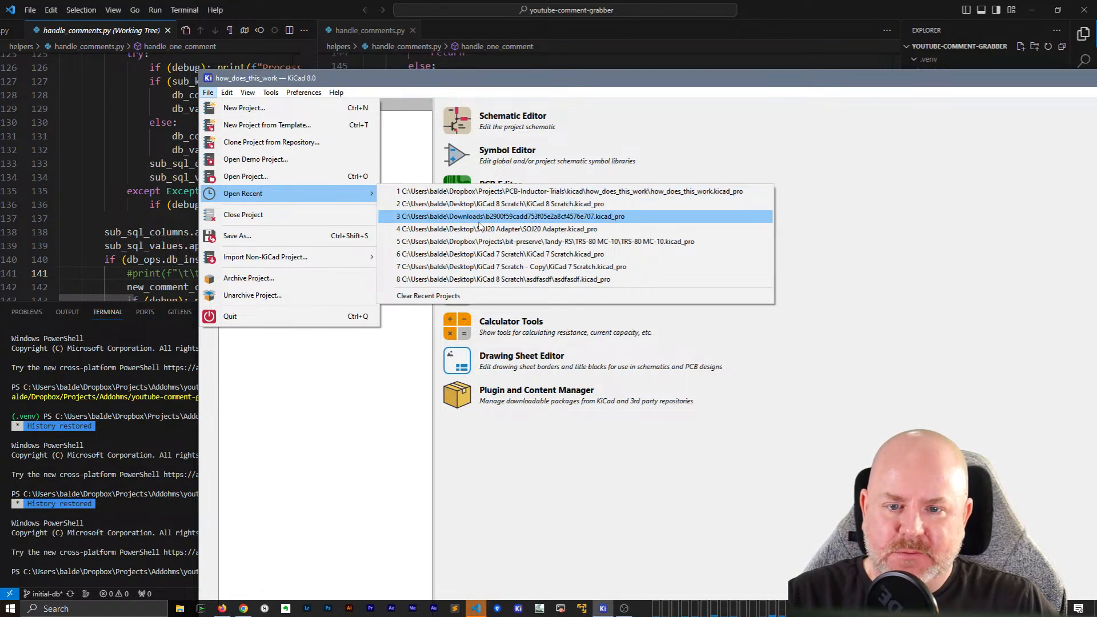
{"action": "left_click", "coordinate": [487, 242]}
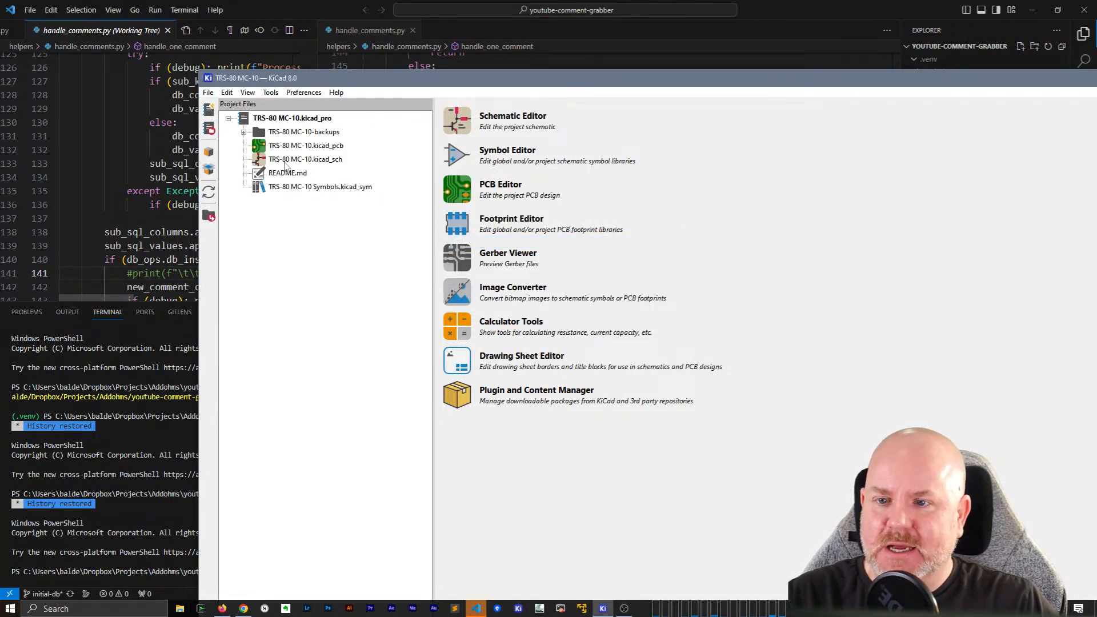
{"action": "left_click", "coordinate": [287, 160]}
{"action": "double_click", "coordinate": [287, 163]}
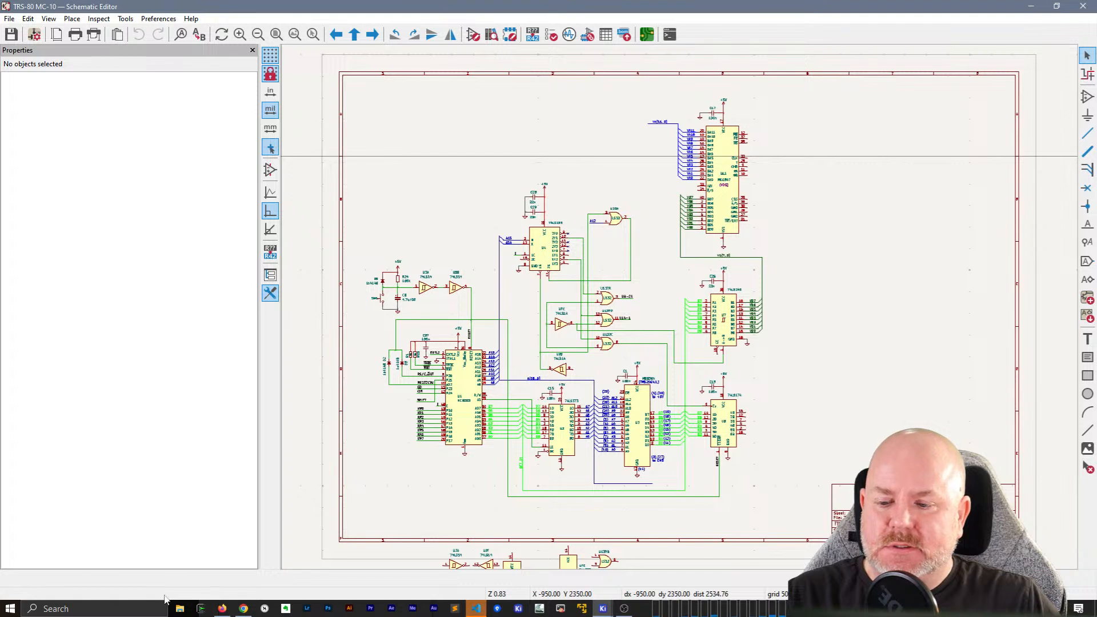
{"action": "left_click", "coordinate": [228, 612]}
{"action": "left_click", "coordinate": [229, 612]}
{"action": "left_click", "coordinate": [230, 612]}
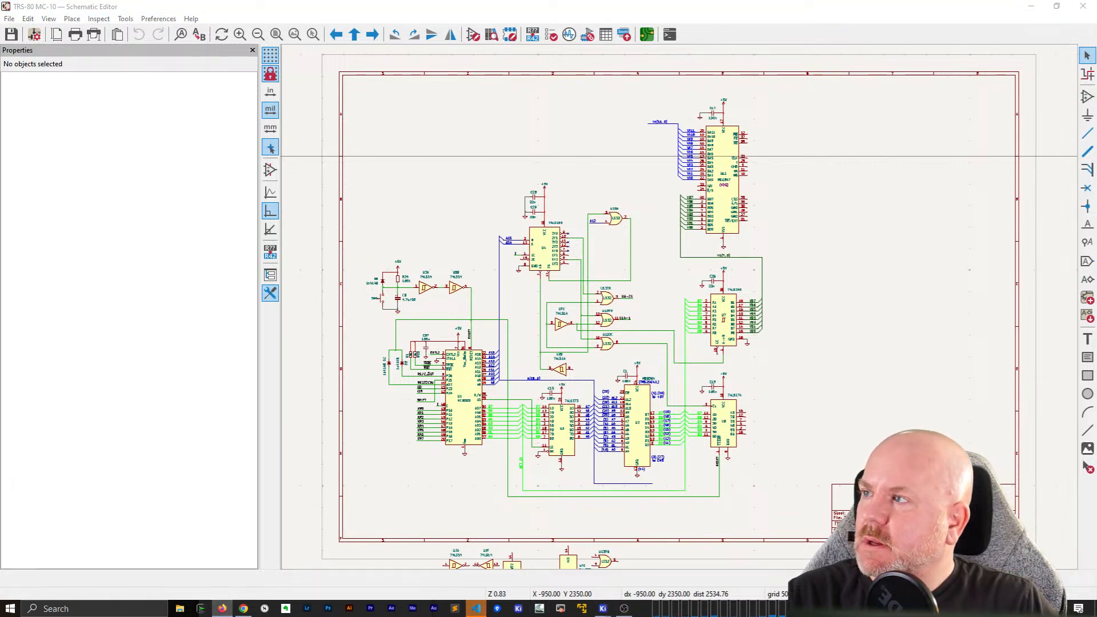
{"action": "left_click", "coordinate": [229, 612]}
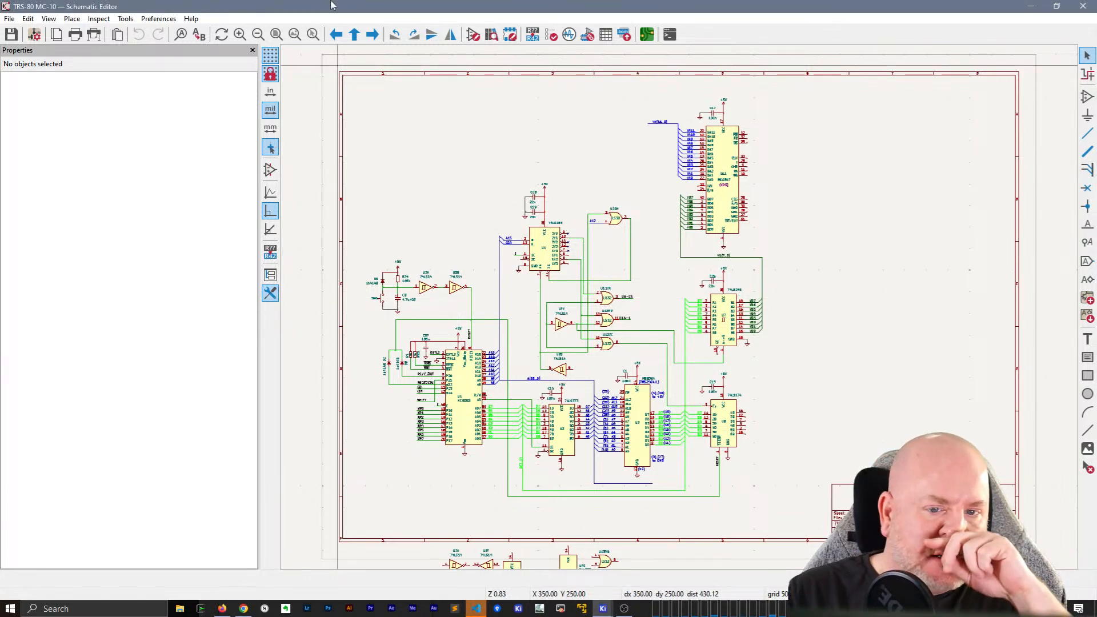
Step: Open the image "circuit from waveguide_dot_se.png" from the mc-10 schematic folder on the Desktop
{"action": "left_click", "coordinate": [180, 609]}
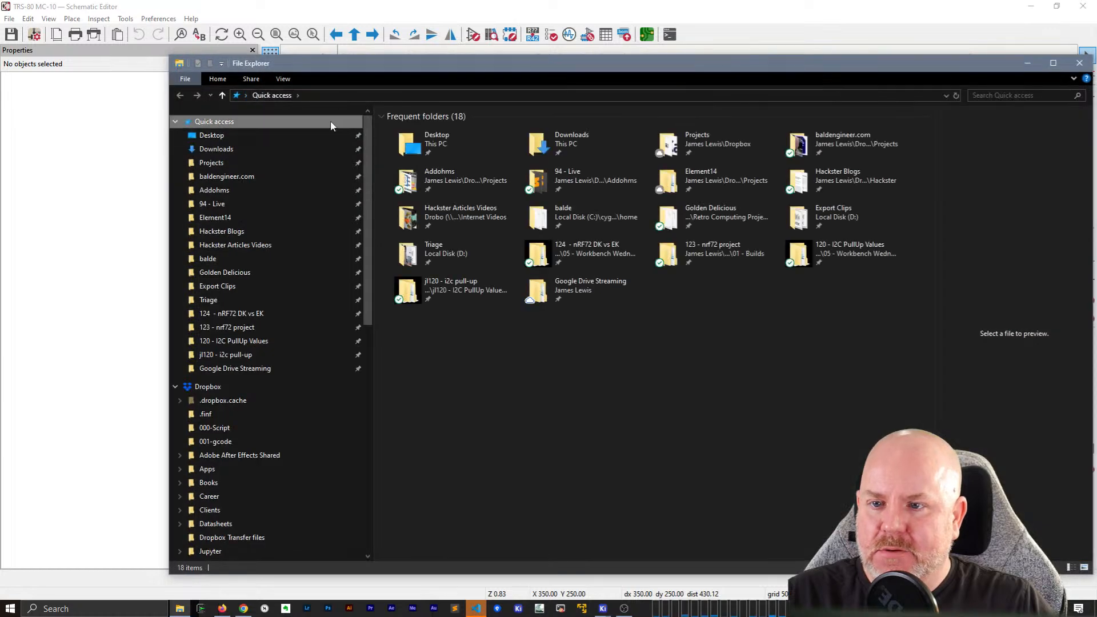
{"action": "left_click", "coordinate": [258, 140]}
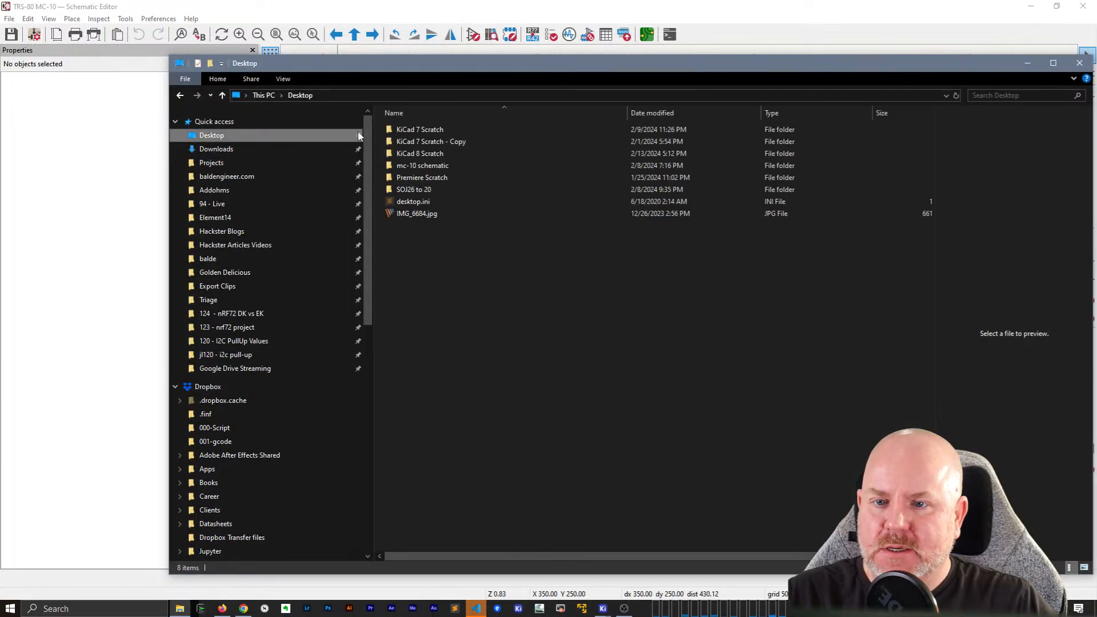
{"action": "double_click", "coordinate": [418, 166]}
{"action": "left_click", "coordinate": [430, 143]}
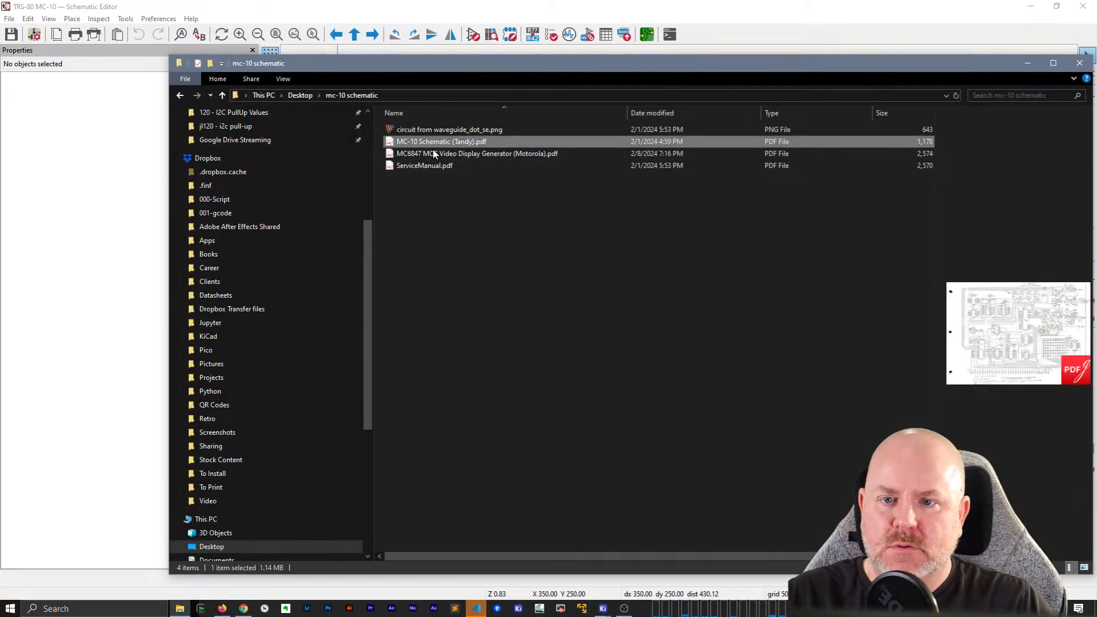
{"action": "left_click", "coordinate": [434, 154]}
{"action": "left_click", "coordinate": [434, 166]}
{"action": "left_click", "coordinate": [438, 134]}
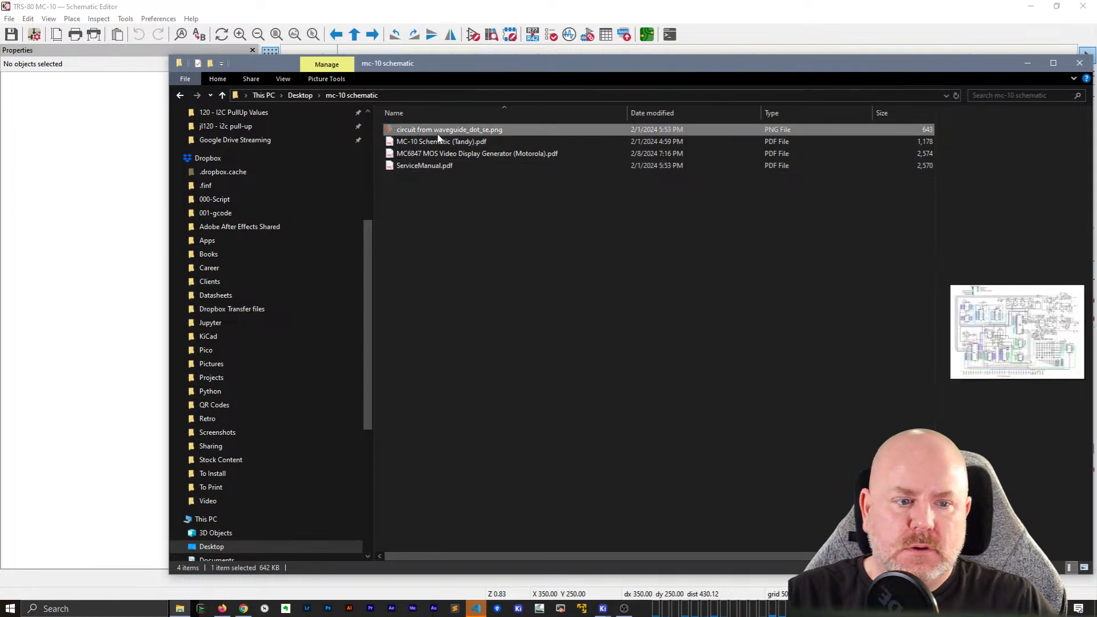
{"action": "double_click", "coordinate": [426, 133]}
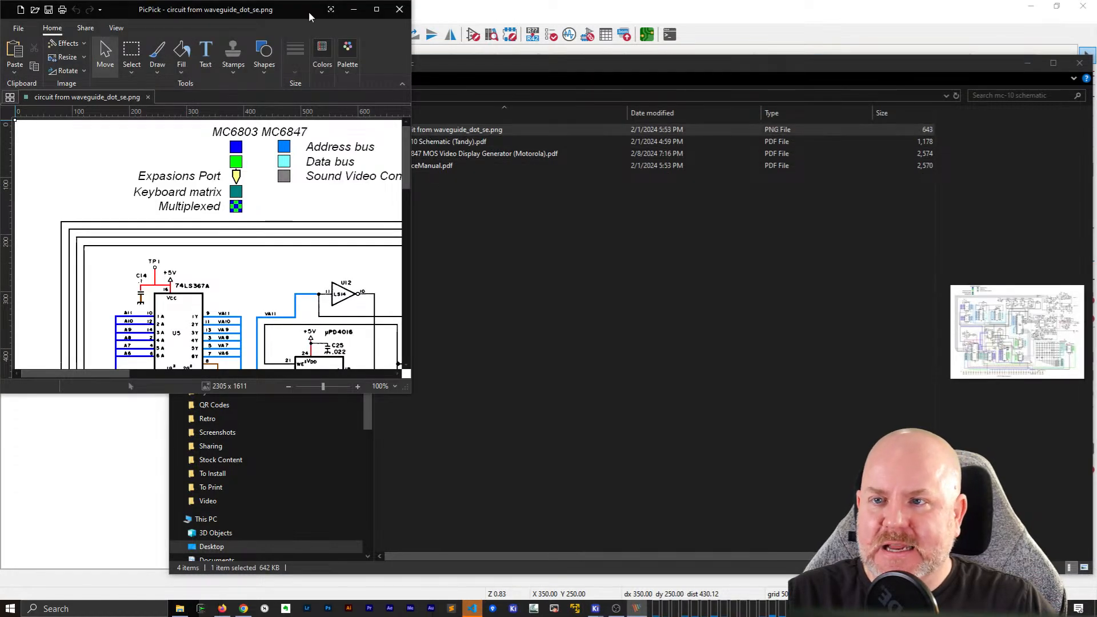
Step: Close the file browser, shrink the schematic editor window and place it beside the reference image window
{"action": "left_click_drag", "start_coordinate": [309, 11], "coordinate": [925, 174]}
{"action": "left_click", "coordinate": [1082, 67]}
{"action": "left_click", "coordinate": [1057, 7]}
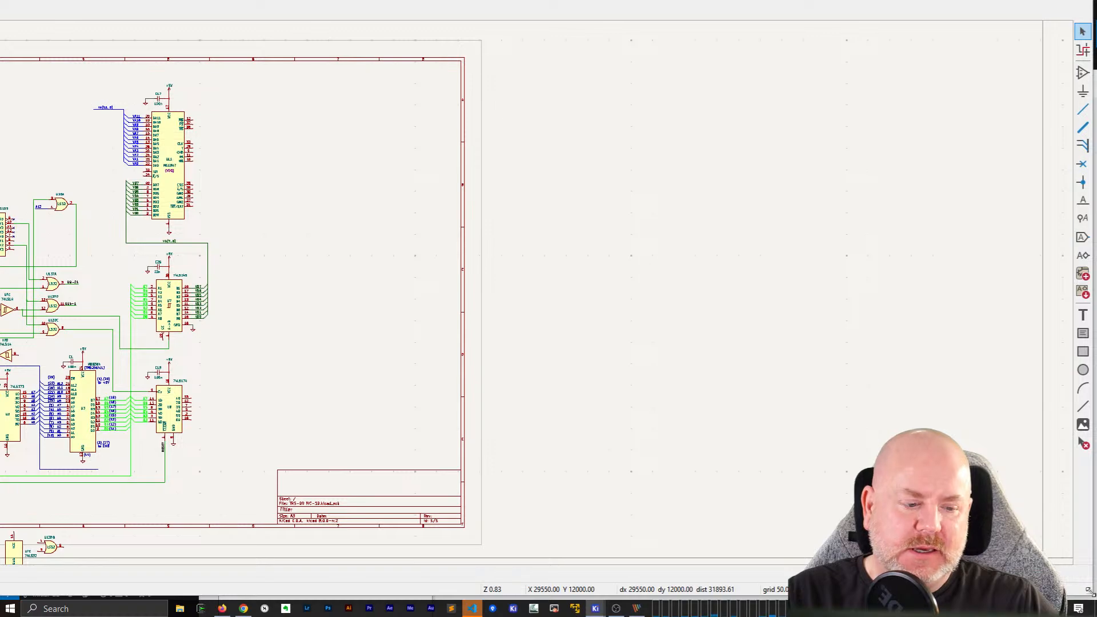
{"action": "left_click_drag", "start_coordinate": [1089, 591], "coordinate": [784, 460]}
{"action": "left_click_drag", "start_coordinate": [458, 1], "coordinate": [389, 18]}
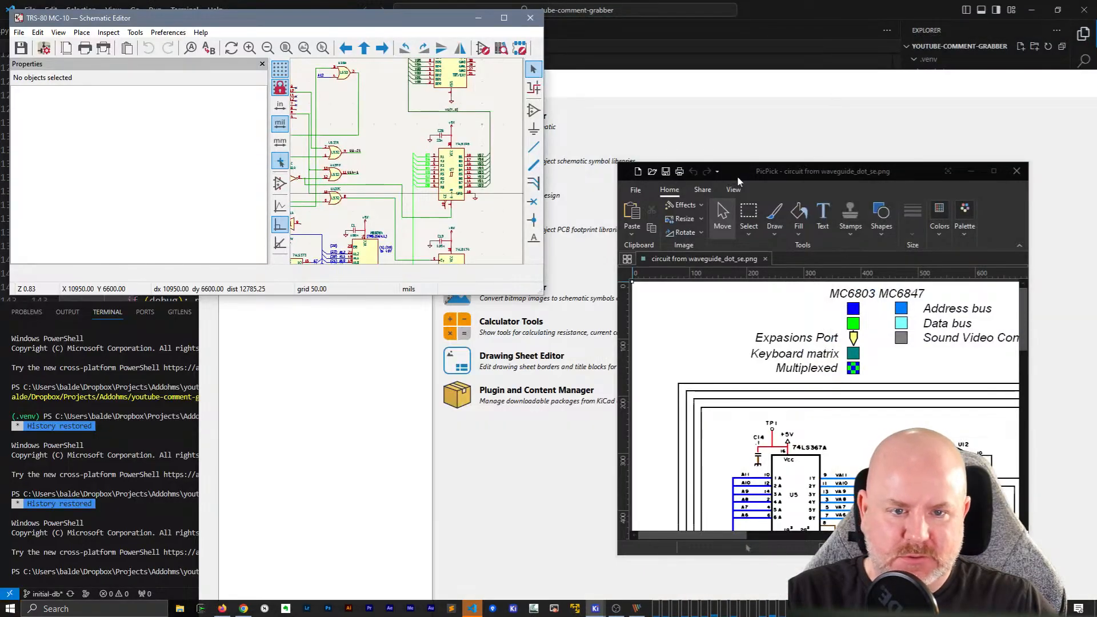
{"action": "left_click_drag", "start_coordinate": [737, 176], "coordinate": [855, 59]}
Step: Close the code editor and shrink and reposition the KiCad project manager window on the desktop
{"action": "left_click", "coordinate": [138, 429]}
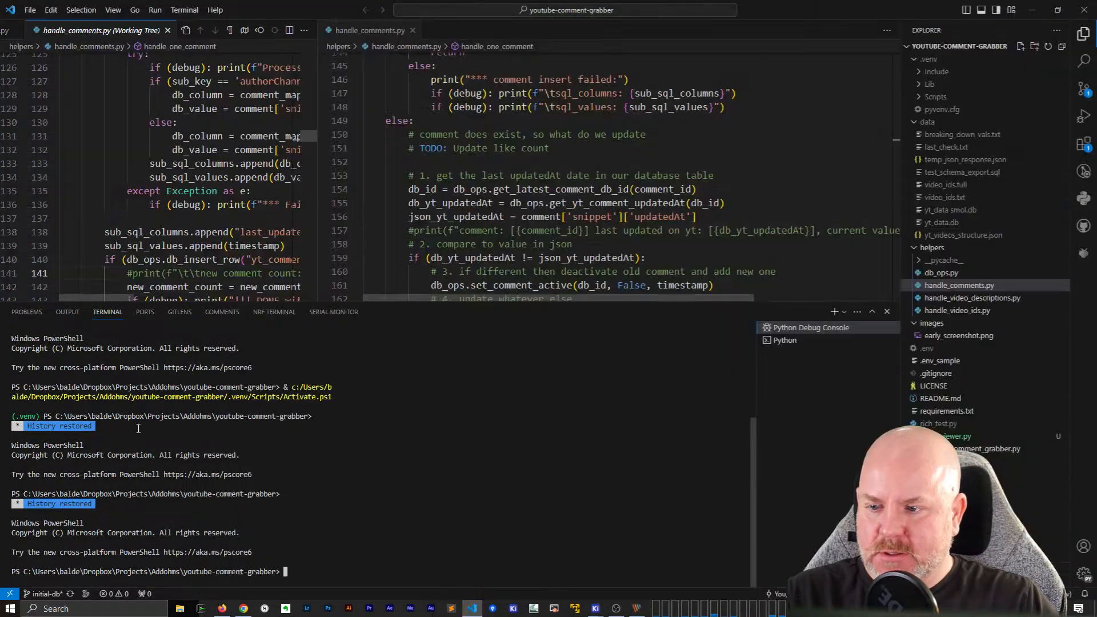
{"action": "left_click", "coordinate": [1085, 9]}
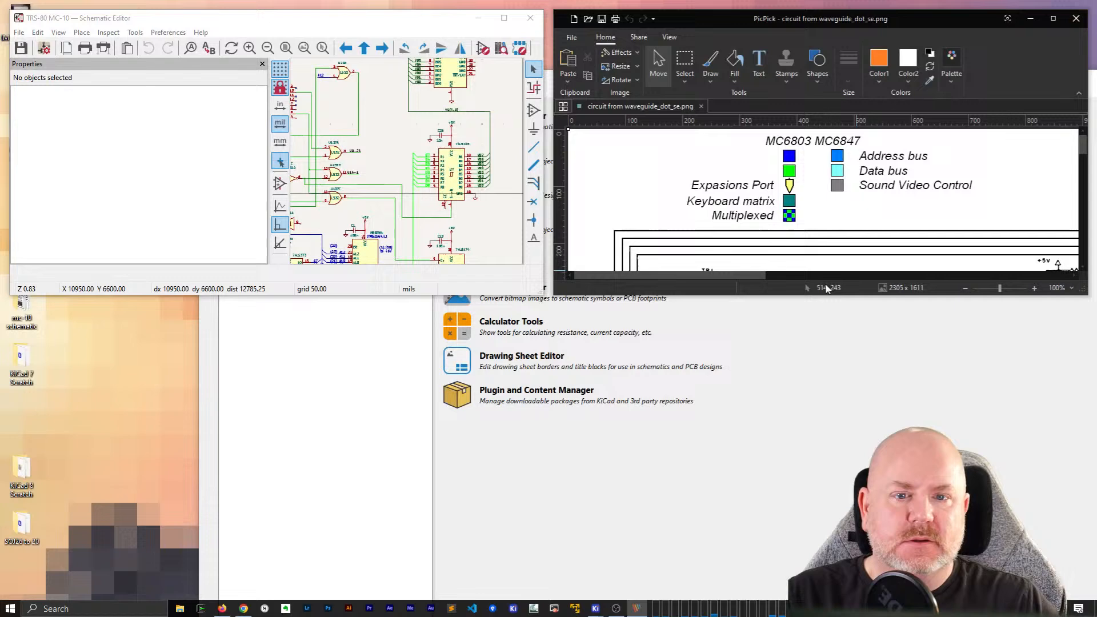
{"action": "left_click", "coordinate": [406, 464]}
{"action": "left_click_drag", "start_coordinate": [589, 81], "coordinate": [467, 52]}
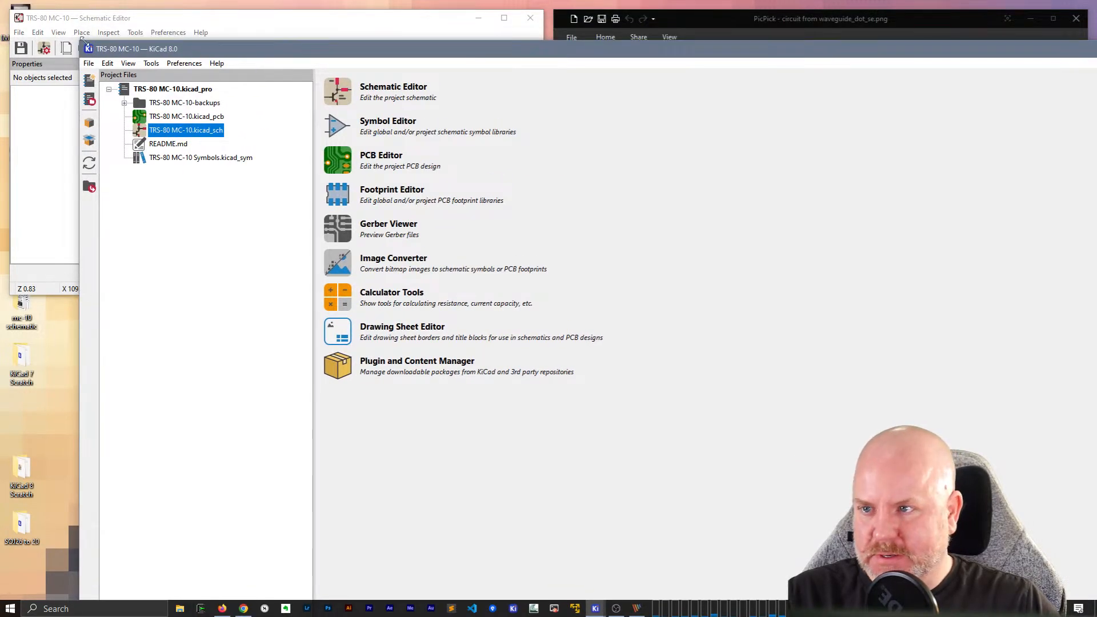
{"action": "left_click_drag", "start_coordinate": [82, 41], "coordinate": [592, 256]}
{"action": "left_click_drag", "start_coordinate": [797, 264], "coordinate": [331, 129]}
Step: Make the reference image window and the schematic editor window taller so both show more of the circuit
{"action": "left_click", "coordinate": [909, 26]}
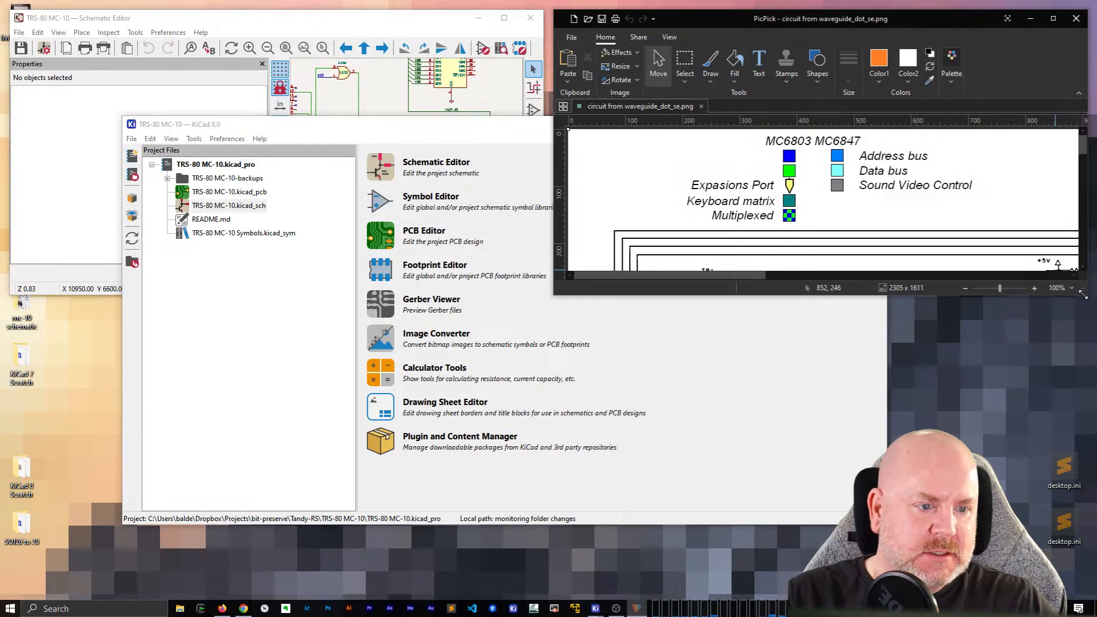
{"action": "left_click_drag", "start_coordinate": [1083, 294], "coordinate": [1089, 560]}
{"action": "left_click", "coordinate": [407, 19]}
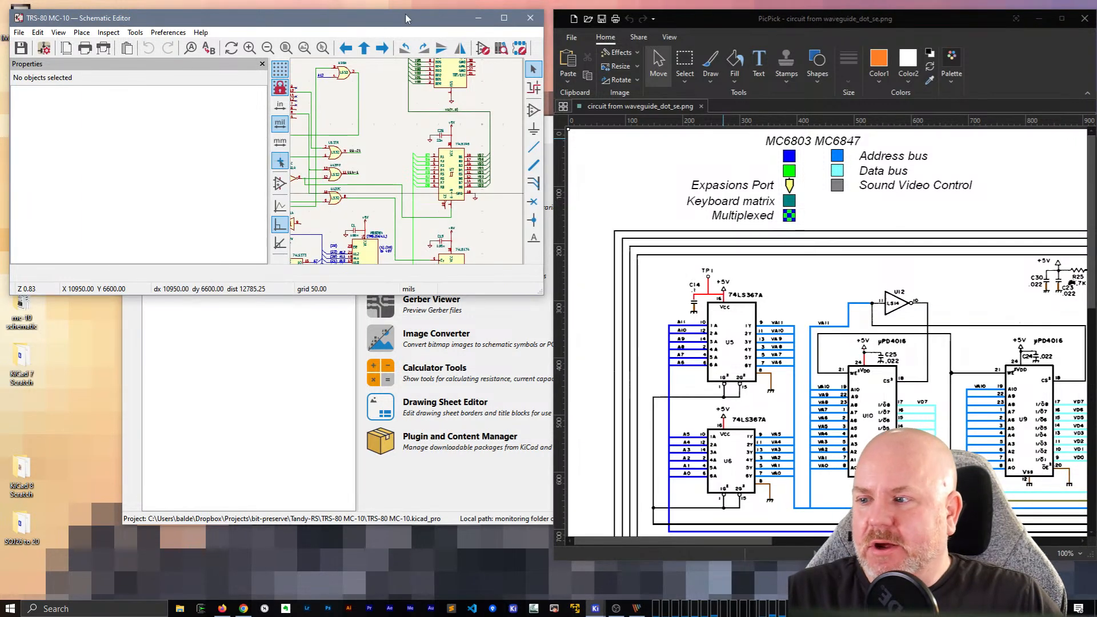
{"action": "left_click_drag", "start_coordinate": [211, 295], "coordinate": [228, 601]}
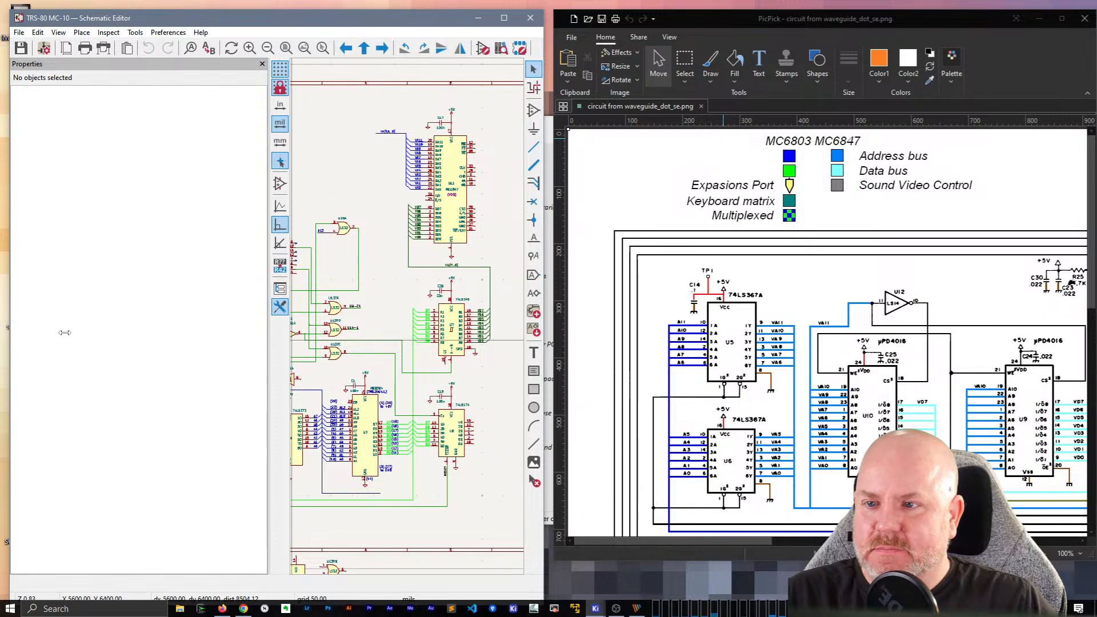
Step: Narrow the schematic's Properties pane and widen the schematic editor window to fit the drawn circuit
{"action": "left_click_drag", "start_coordinate": [87, 335], "coordinate": [90, 340]}
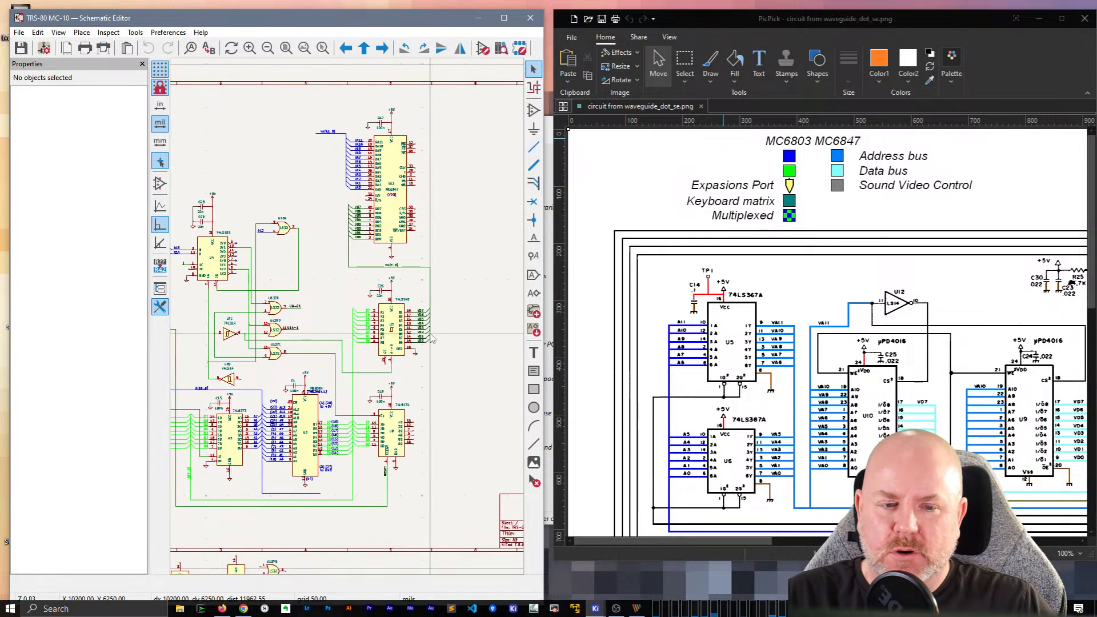
{"action": "scroll", "coordinate": [289, 302], "scroll_direction": "down", "scroll_amount": 3}
{"action": "scroll", "coordinate": [347, 309], "scroll_direction": "up", "scroll_amount": 3}
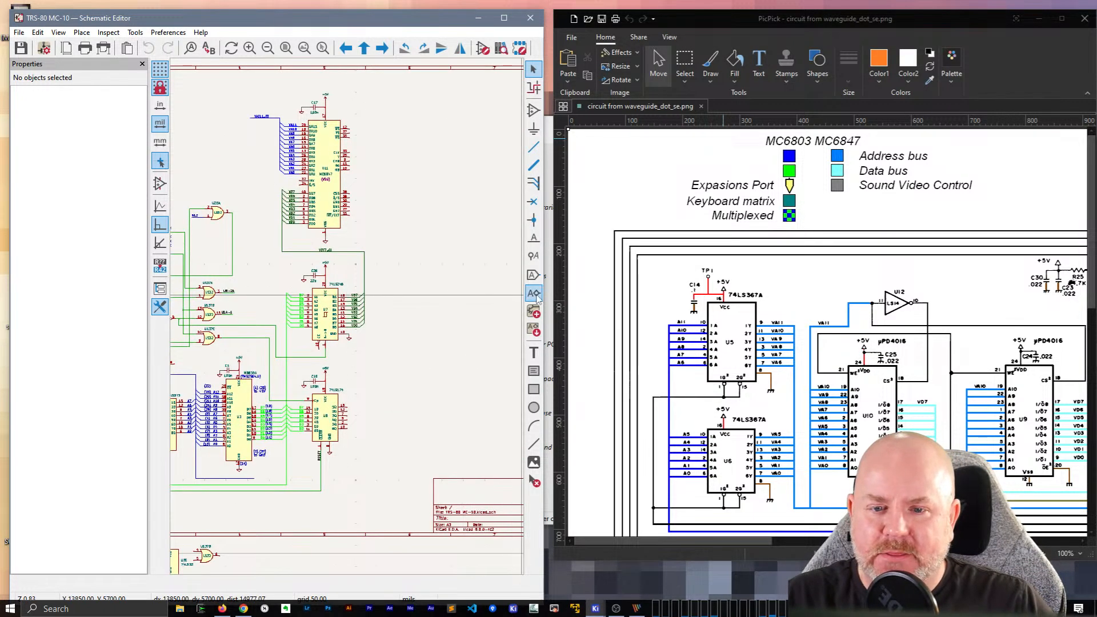
{"action": "left_click_drag", "start_coordinate": [544, 294], "coordinate": [899, 289]}
{"action": "scroll", "coordinate": [559, 296], "scroll_direction": "down", "scroll_amount": 2}
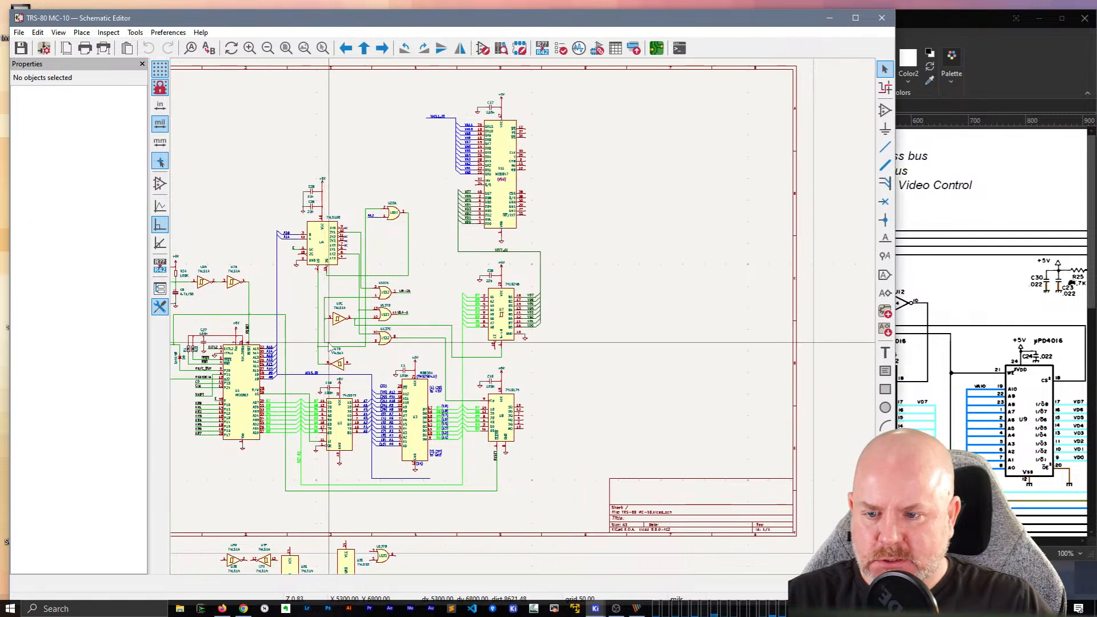
{"action": "scroll", "coordinate": [559, 295], "scroll_direction": "up", "scroll_amount": 3}
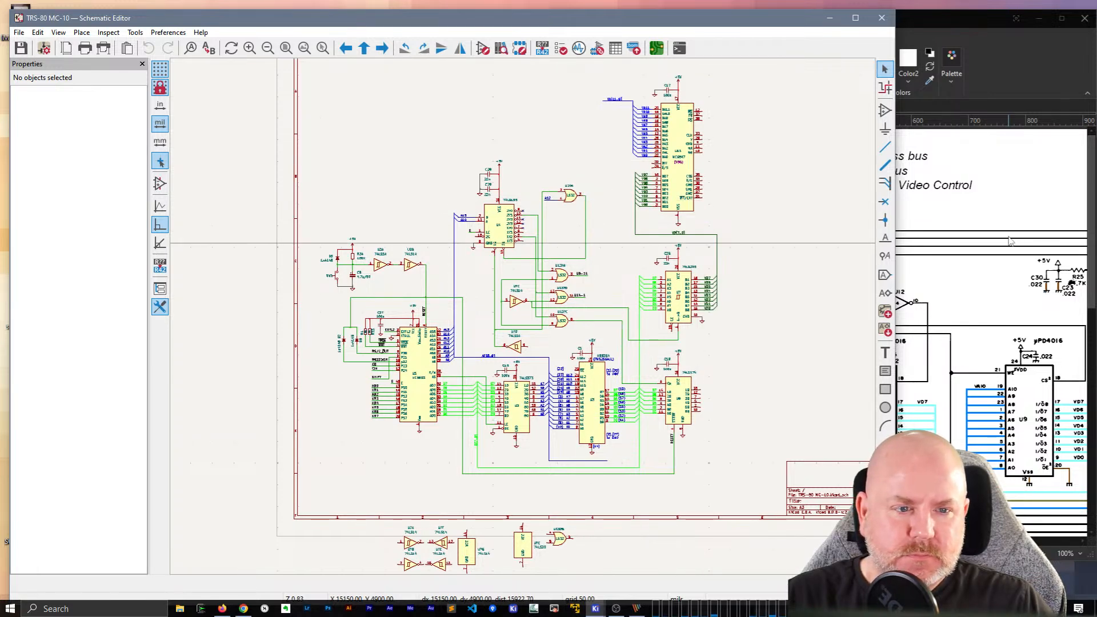
Step: Compare the reference circuit image, from the U5 and U6 buffers down to the MC6803, with the drawn schematic
{"action": "left_click", "coordinate": [911, 338]}
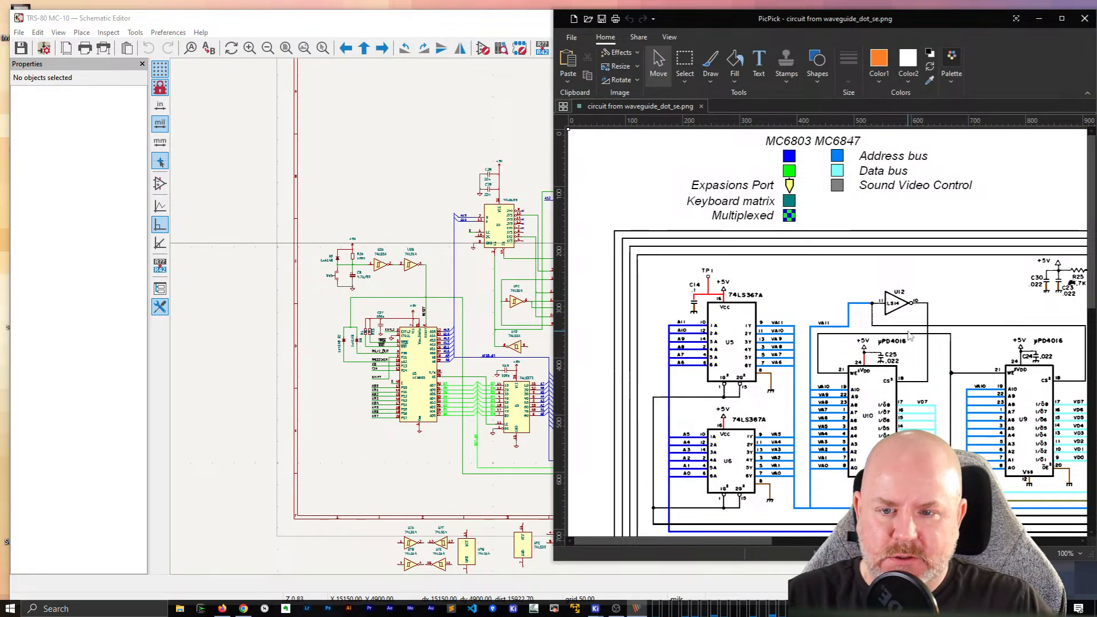
{"action": "scroll", "coordinate": [910, 338], "scroll_direction": "down", "scroll_amount": 3}
{"action": "scroll", "coordinate": [911, 337], "scroll_direction": "down", "scroll_amount": 3}
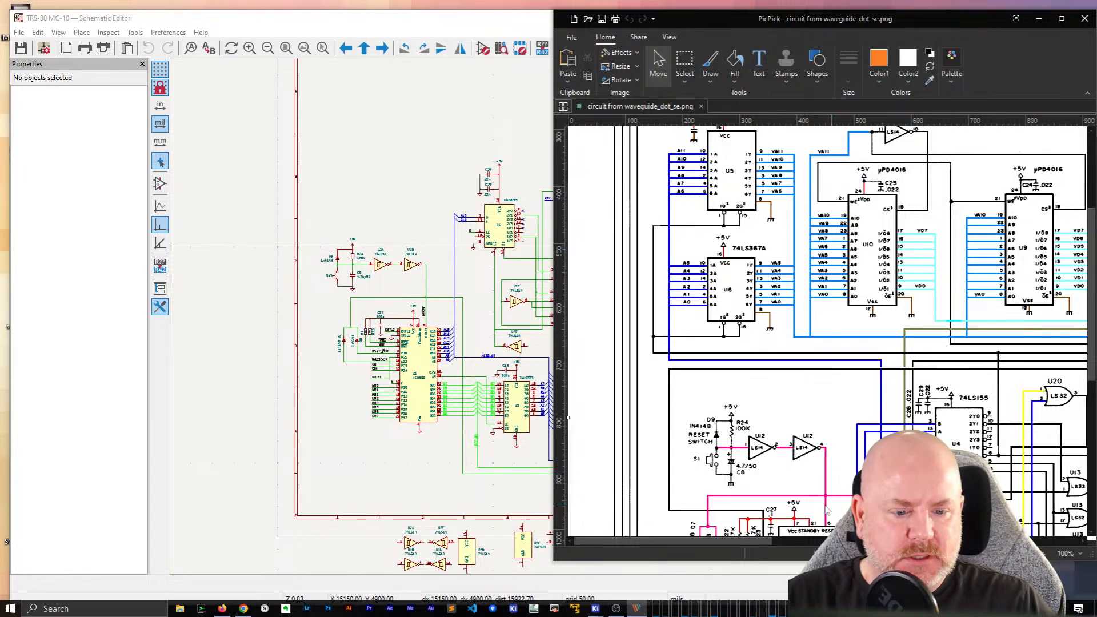
{"action": "scroll", "coordinate": [828, 510], "scroll_direction": "down", "scroll_amount": 4}
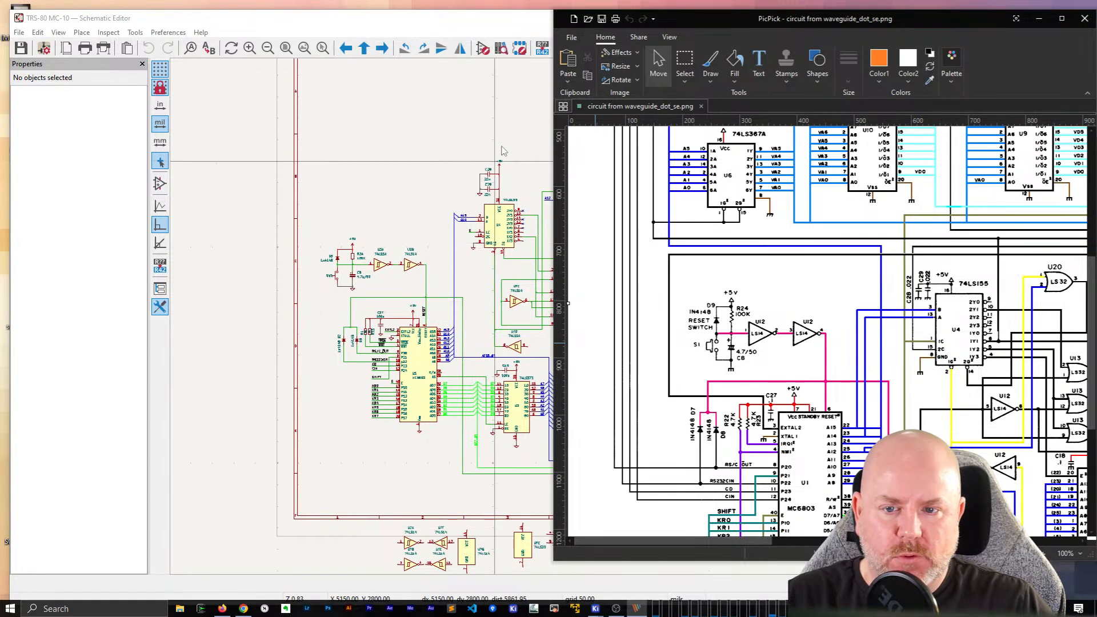
{"action": "scroll", "coordinate": [989, 335], "scroll_direction": "up", "scroll_amount": 4}
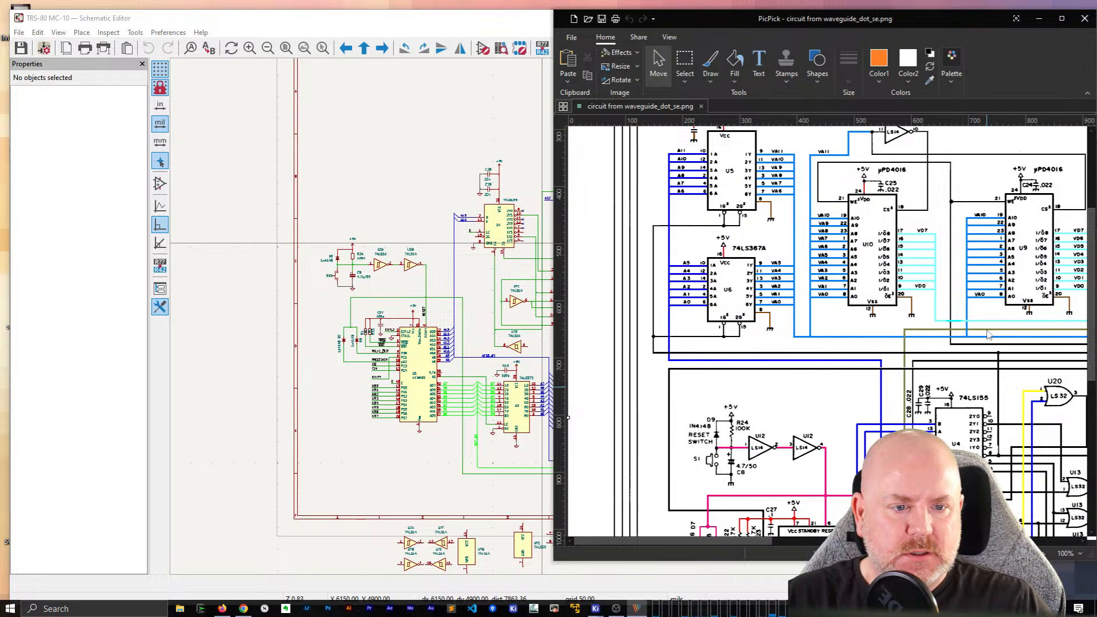
{"action": "scroll", "coordinate": [989, 336], "scroll_direction": "up", "scroll_amount": 2}
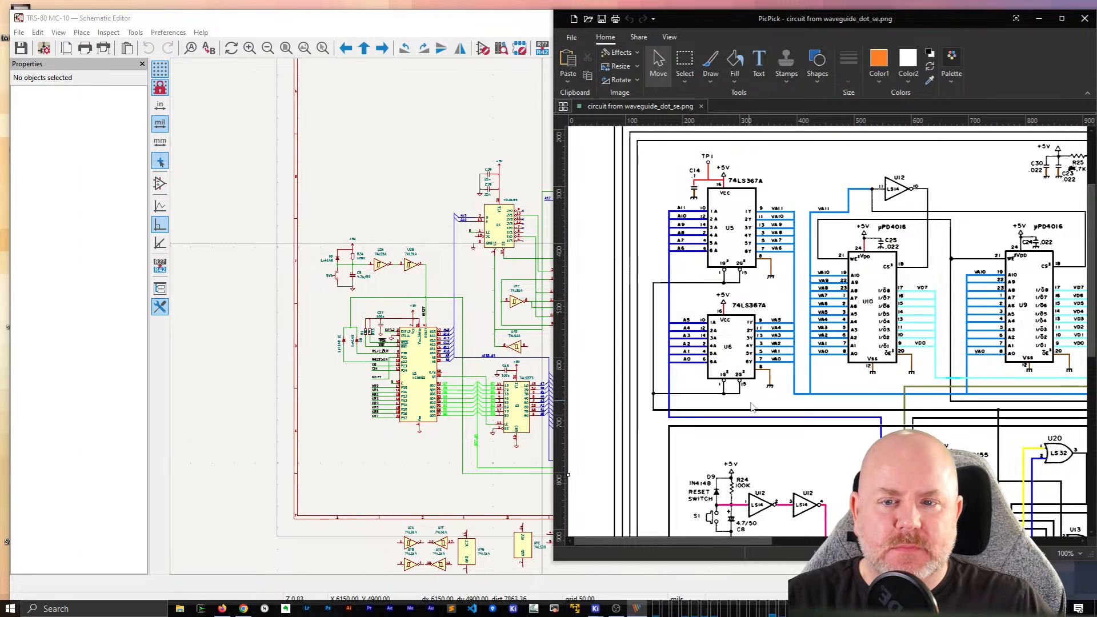
{"action": "left_click", "coordinate": [499, 307]}
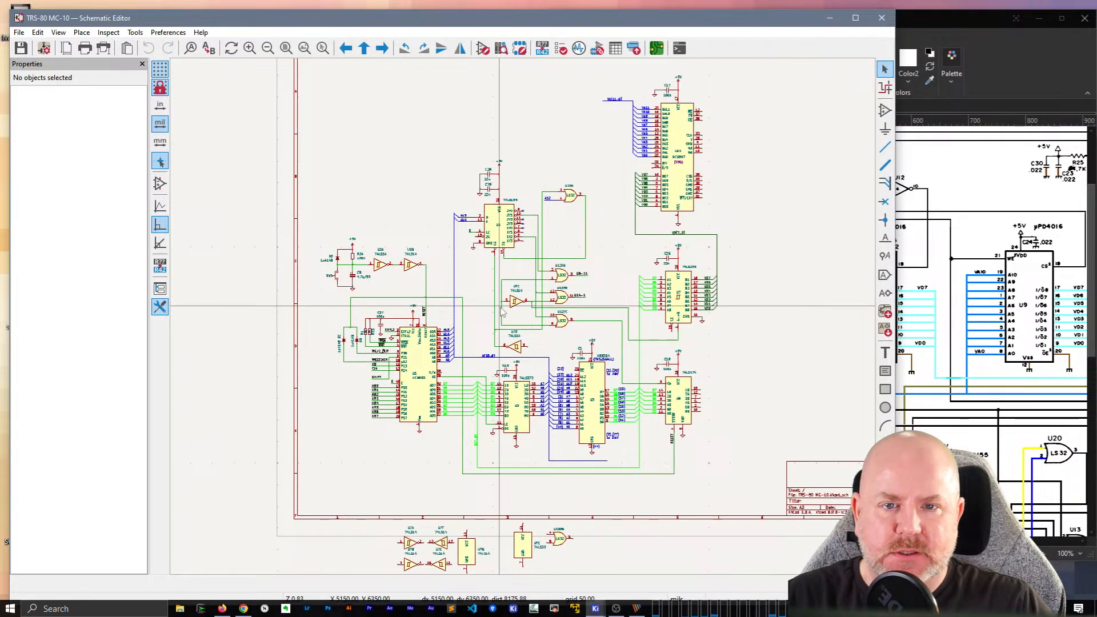
{"action": "left_click", "coordinate": [1072, 355]}
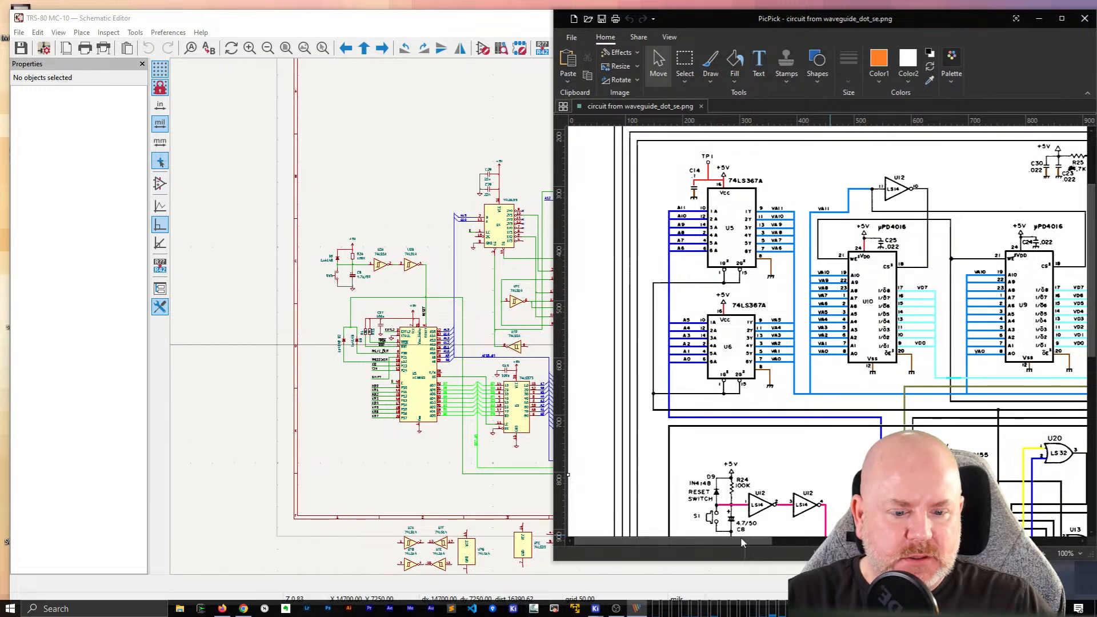
{"action": "mouse_move", "coordinate": [734, 541]}
{"action": "left_mouse_down"}
{"action": "mouse_move", "coordinate": [903, 545]}
{"action": "mouse_move", "coordinate": [720, 538]}
{"action": "left_mouse_up"}
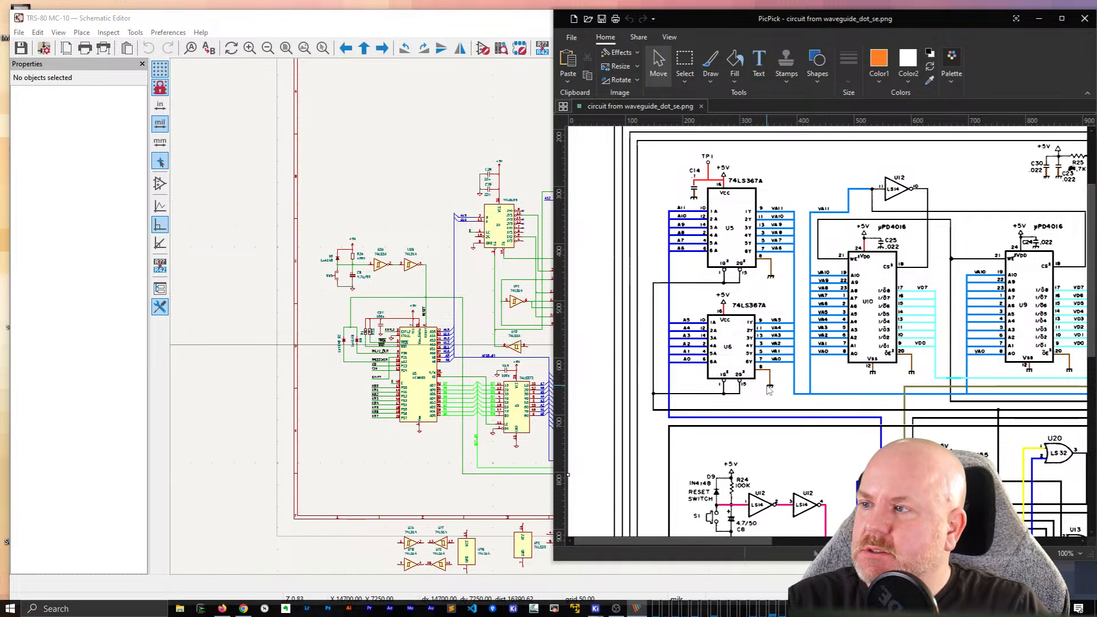
Step: Shift the reference image window aside and magnify the image to 200% on the U5 and U6 74LS367A chips
{"action": "left_click_drag", "start_coordinate": [746, 24], "coordinate": [763, 24]}
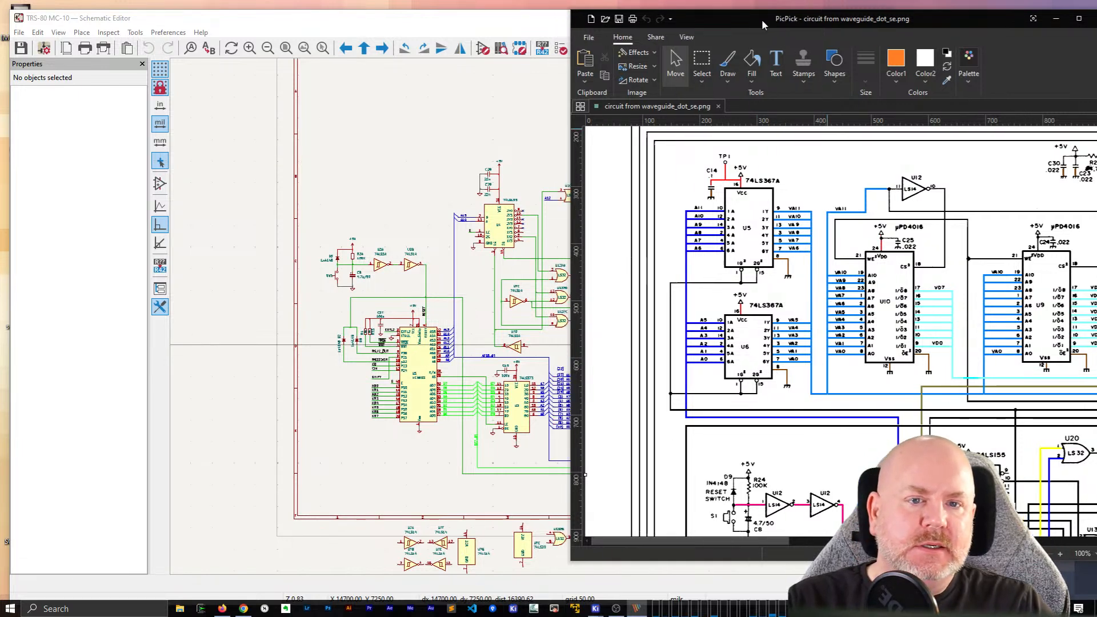
{"action": "left_click", "coordinate": [1061, 554]}
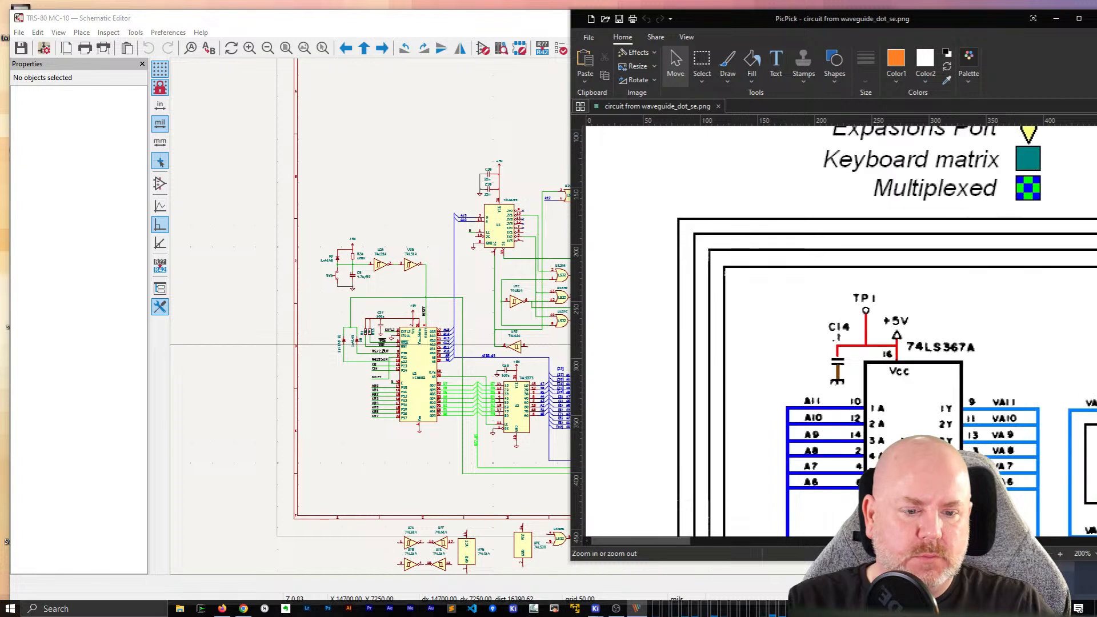
{"action": "scroll", "coordinate": [936, 435], "scroll_direction": "down", "scroll_amount": 5}
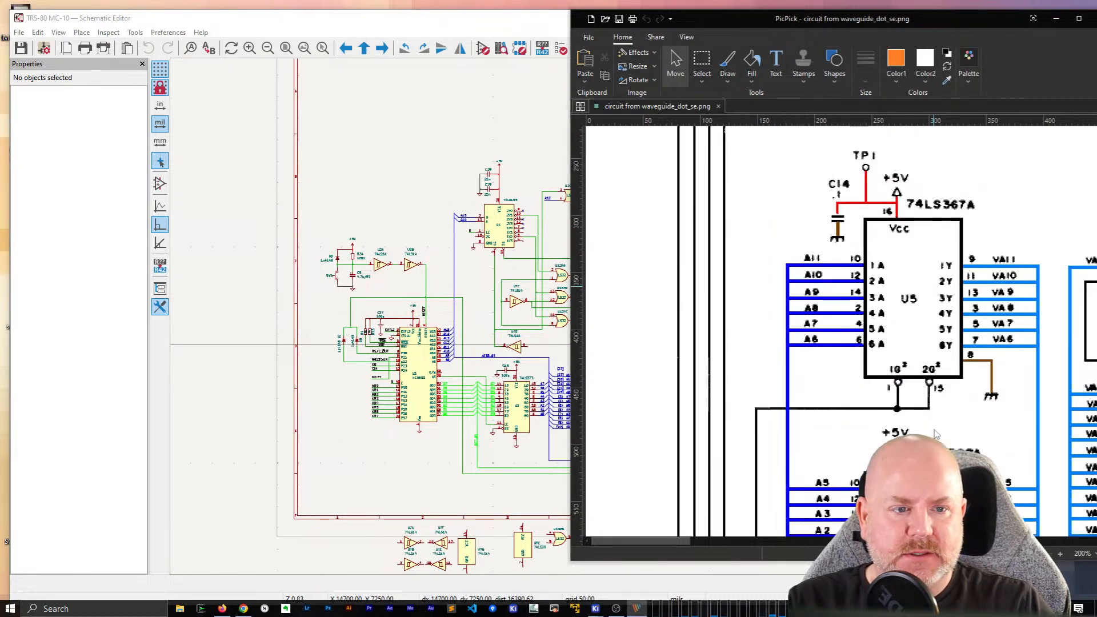
{"action": "scroll", "coordinate": [936, 435], "scroll_direction": "down", "scroll_amount": 4}
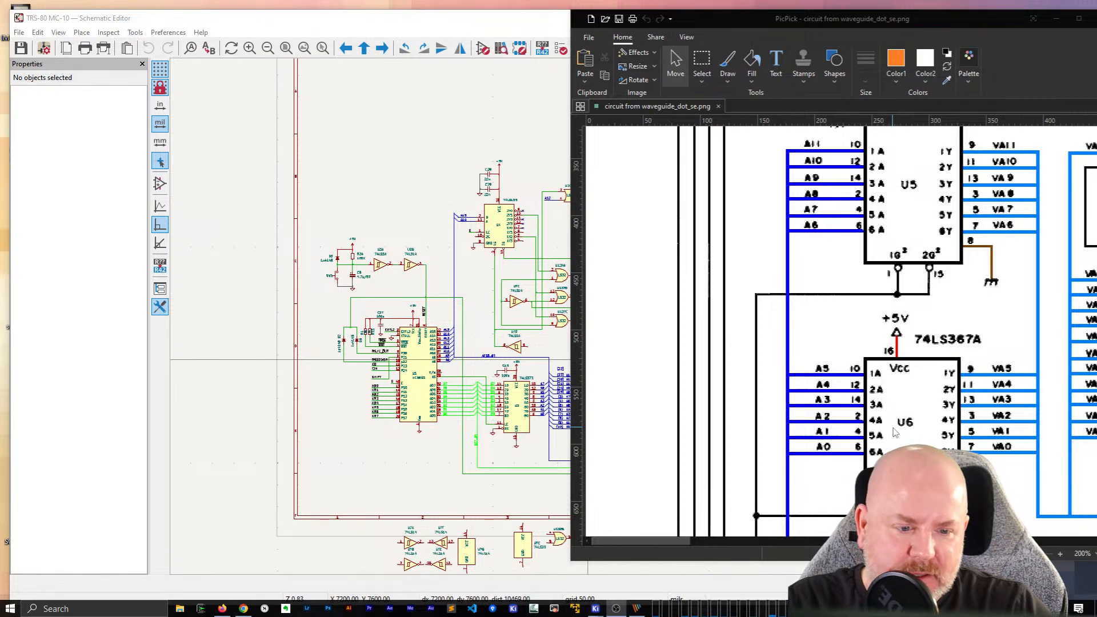
Step: Switch back to the schematic editor, reposition its window slightly and shrink it so the whole window, including the status bar, fits above the taskbar
{"action": "scroll", "coordinate": [902, 343], "scroll_direction": "up", "scroll_amount": 3}
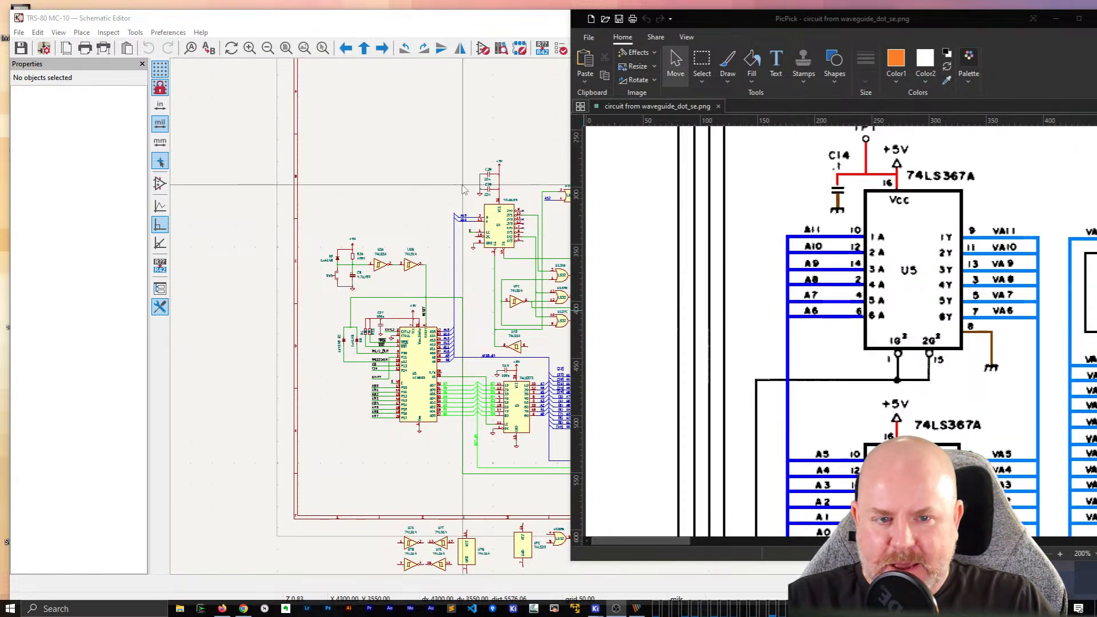
{"action": "left_click", "coordinate": [448, 137]}
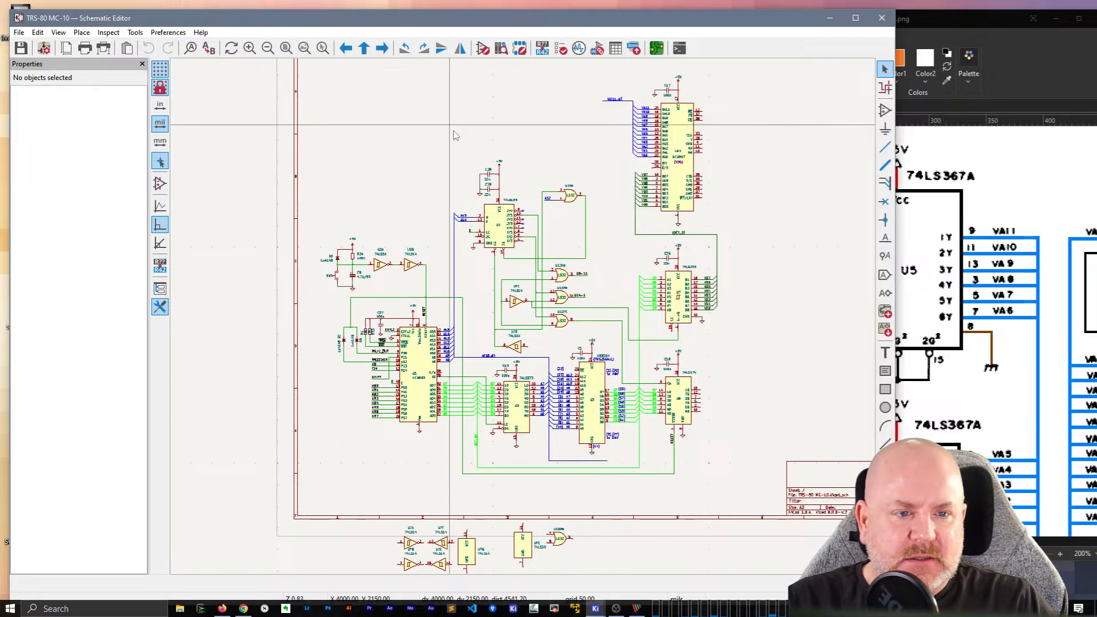
{"action": "scroll", "coordinate": [417, 122], "scroll_direction": "up", "scroll_amount": 3}
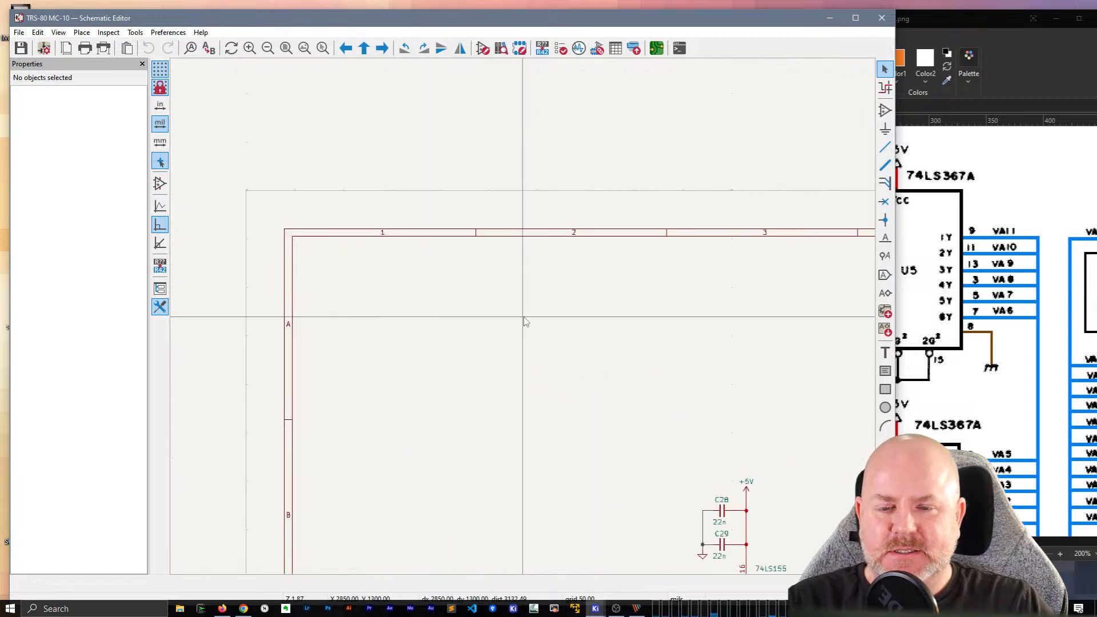
{"action": "middle_click_drag", "start_coordinate": [551, 358], "coordinate": [543, 276]}
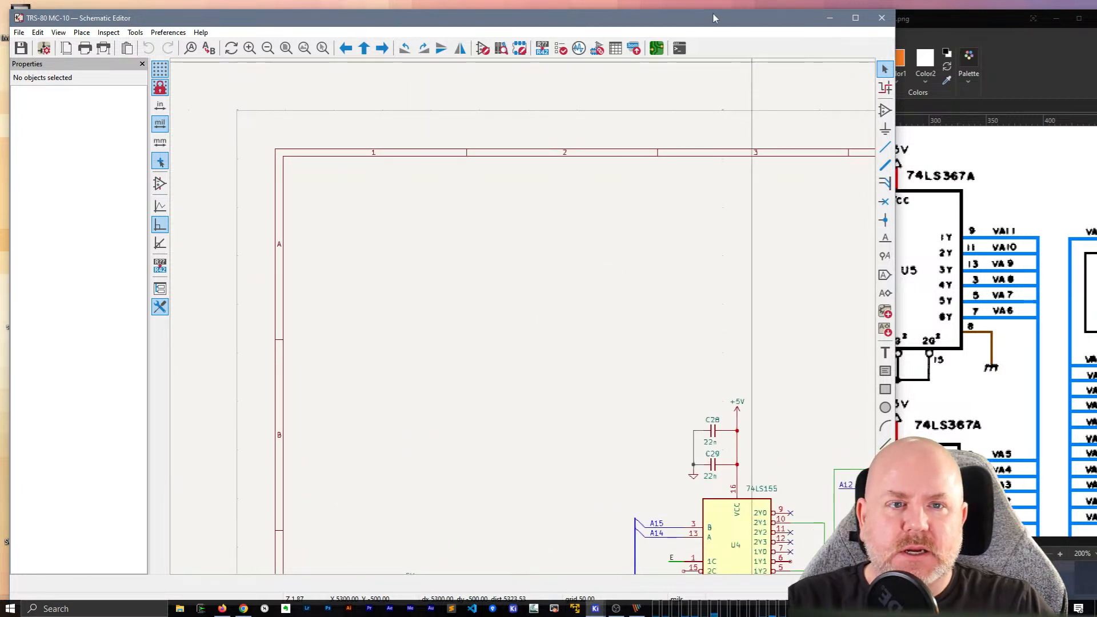
{"action": "left_click_drag", "start_coordinate": [716, 22], "coordinate": [712, 15]}
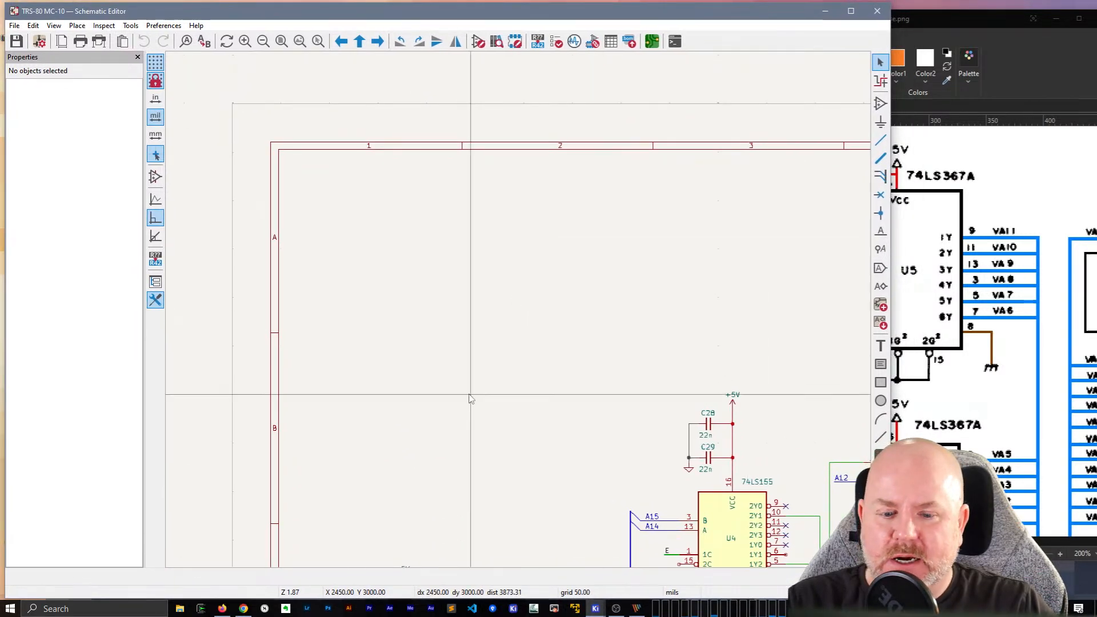
{"action": "left_click_drag", "start_coordinate": [890, 598], "coordinate": [881, 583]}
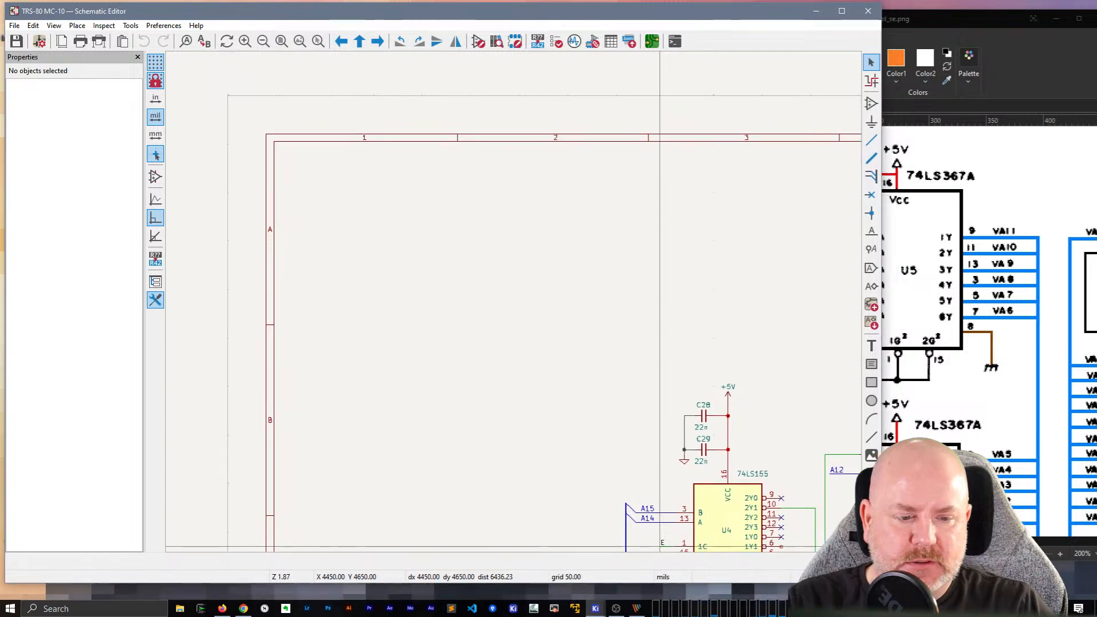
Step: Place a 74LS367 symbol from the 74xx library in the empty upper-left area of the schematic sheet
{"action": "key", "text": "a"}
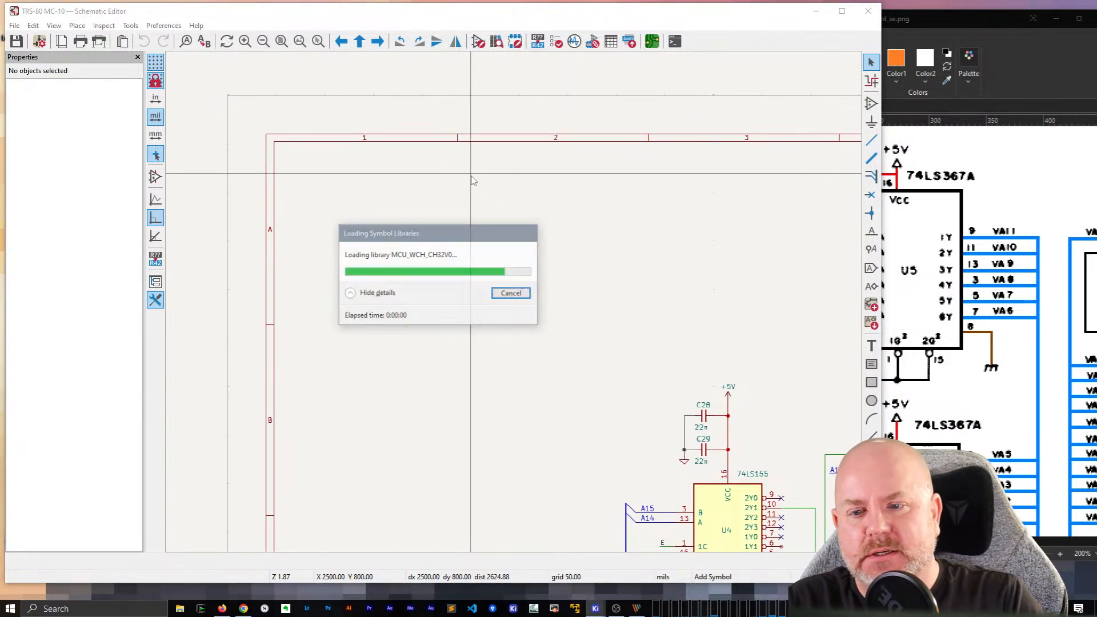
{"action": "type", "text": "74L"}
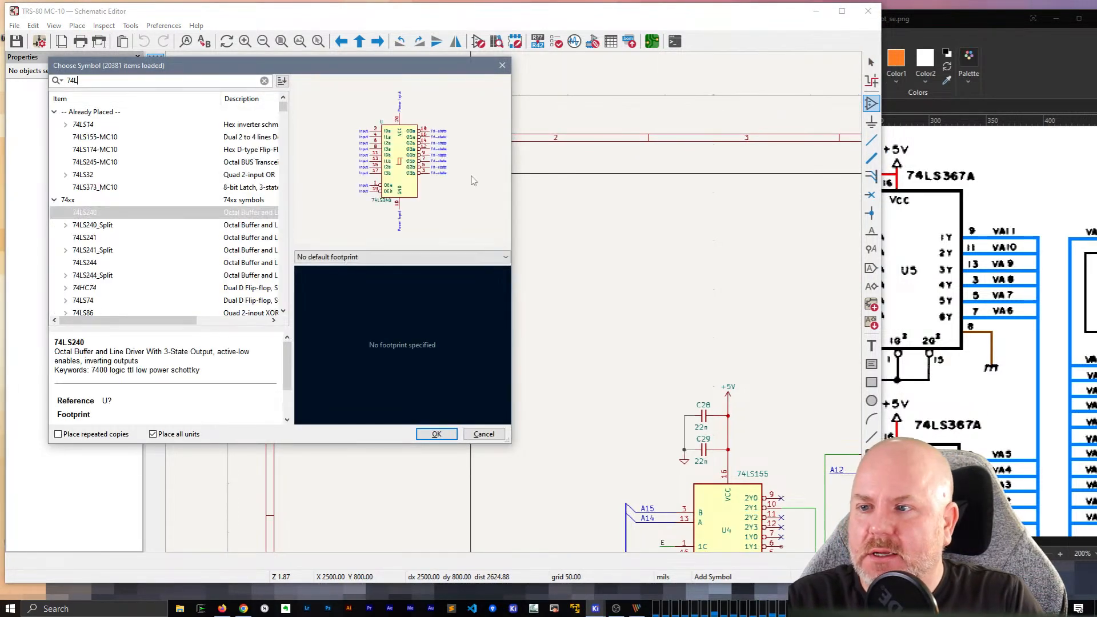
{"action": "type", "text": "S367"}
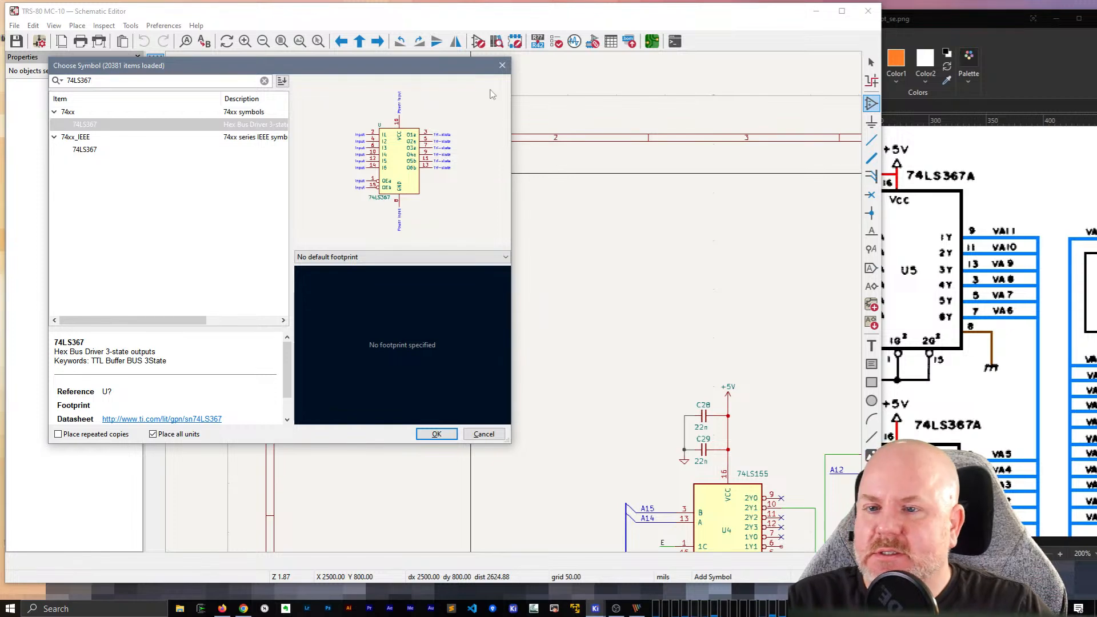
{"action": "left_click", "coordinate": [89, 150]}
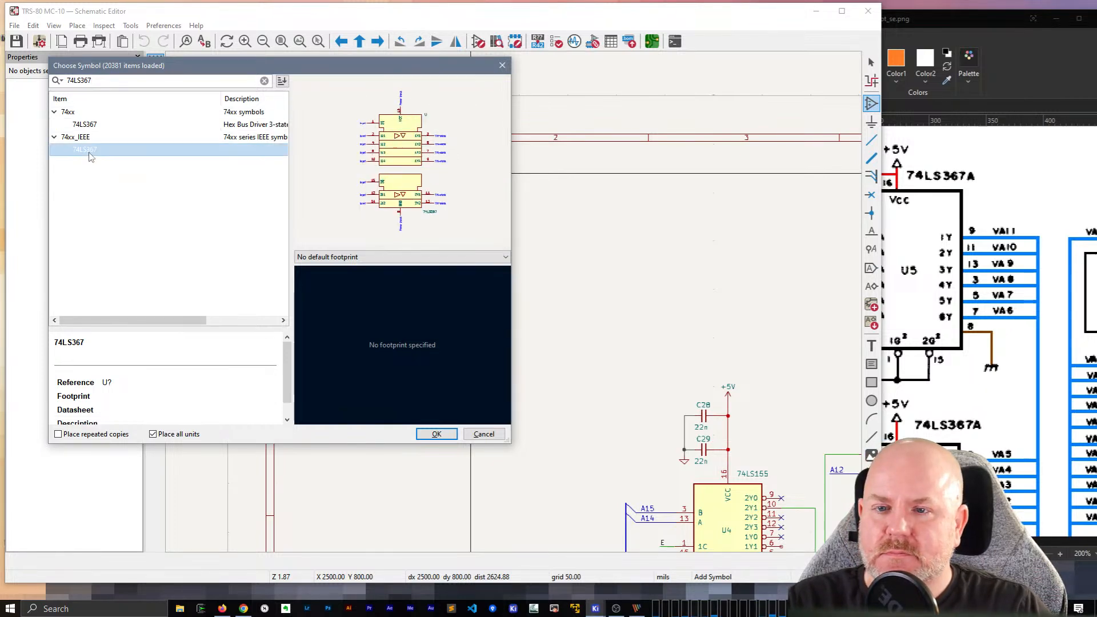
{"action": "double_click", "coordinate": [85, 124]}
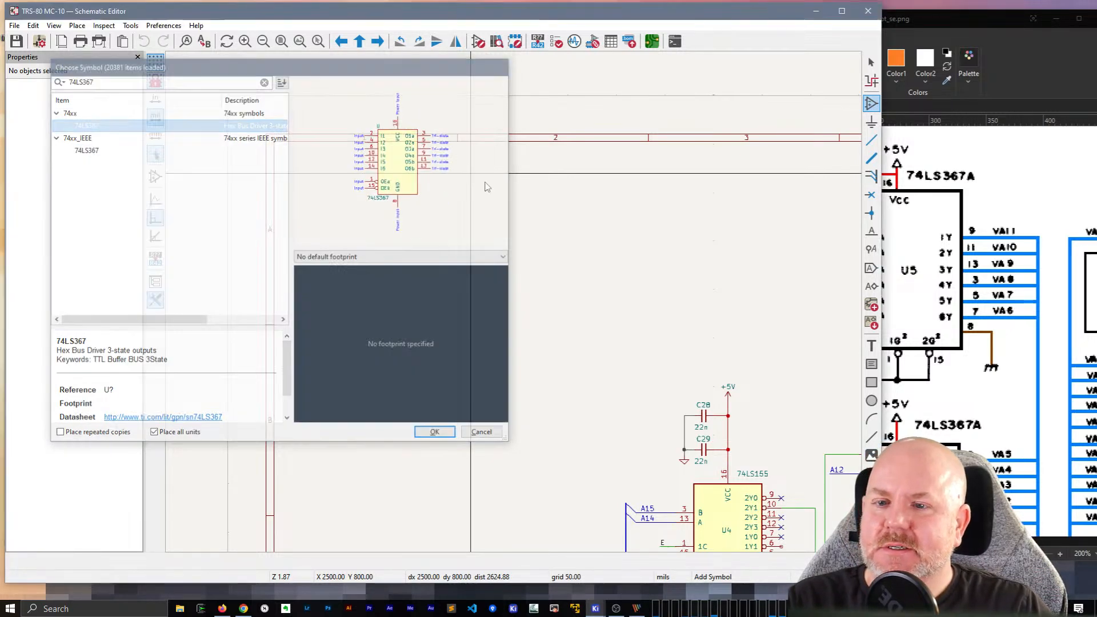
{"action": "left_click", "coordinate": [436, 258]}
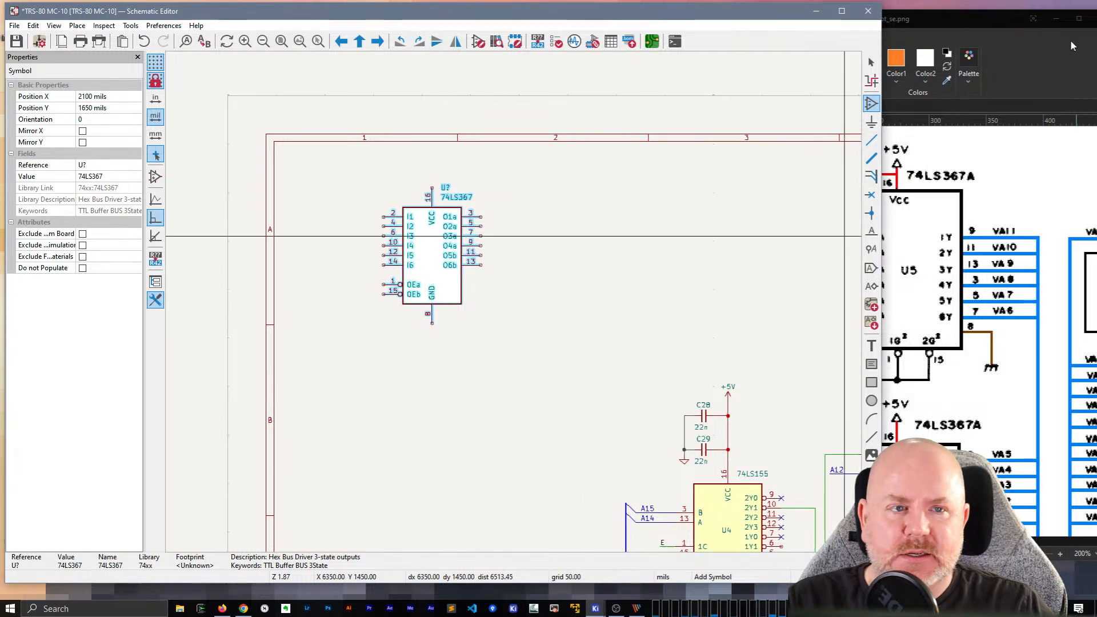
Step: Compare the pin order of the placed 74LS367 with U5 in the reference circuit image
{"action": "left_click", "coordinate": [1001, 21]}
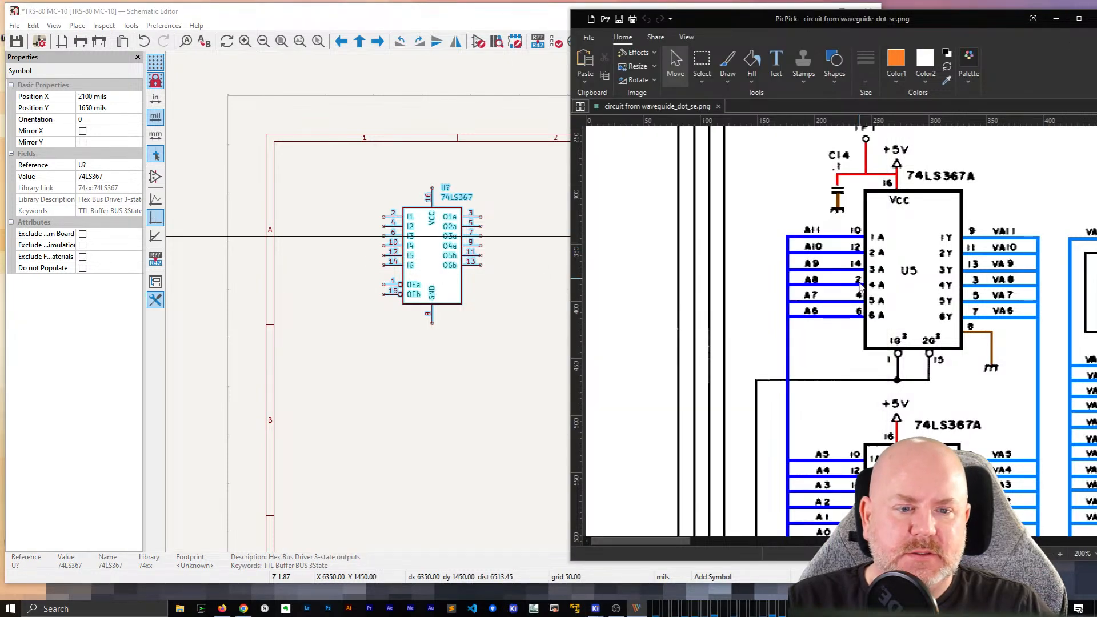
{"action": "left_click", "coordinate": [508, 275]}
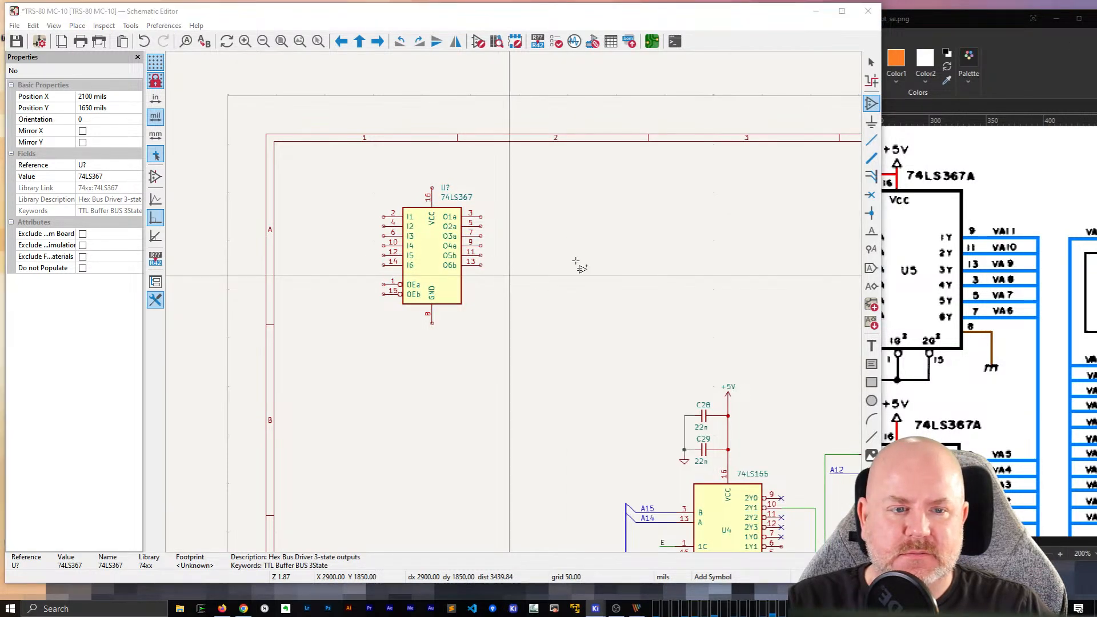
{"action": "key", "text": "Return"}
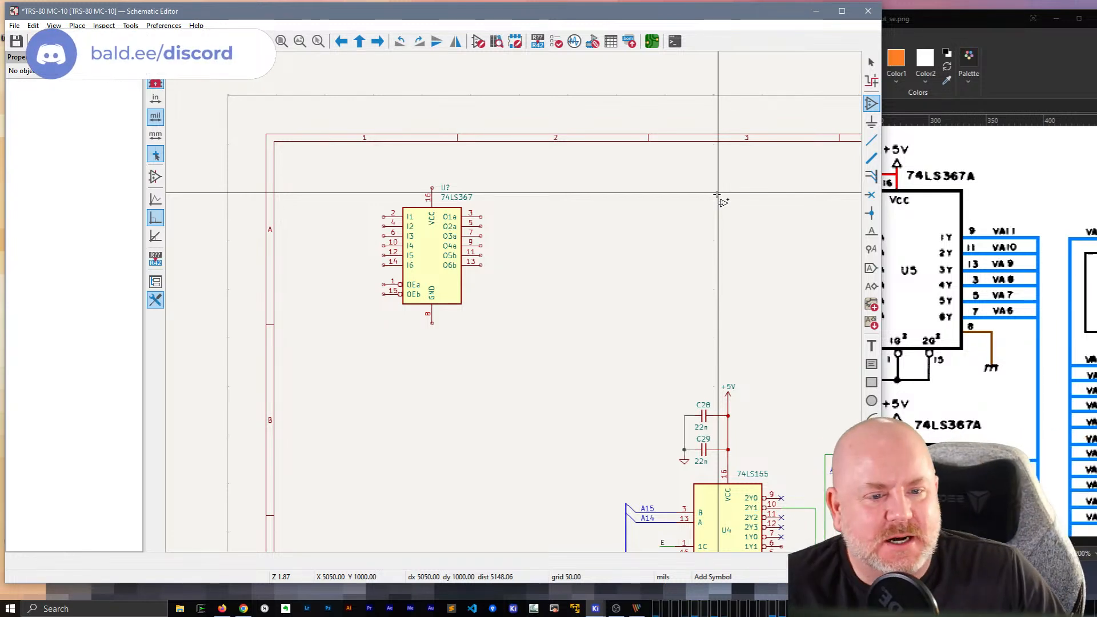
Step: Add the text note "TODO: Remove "Custom" standard parts from the MC-10 Library" above the sheet frame
{"action": "left_click", "coordinate": [871, 346]}
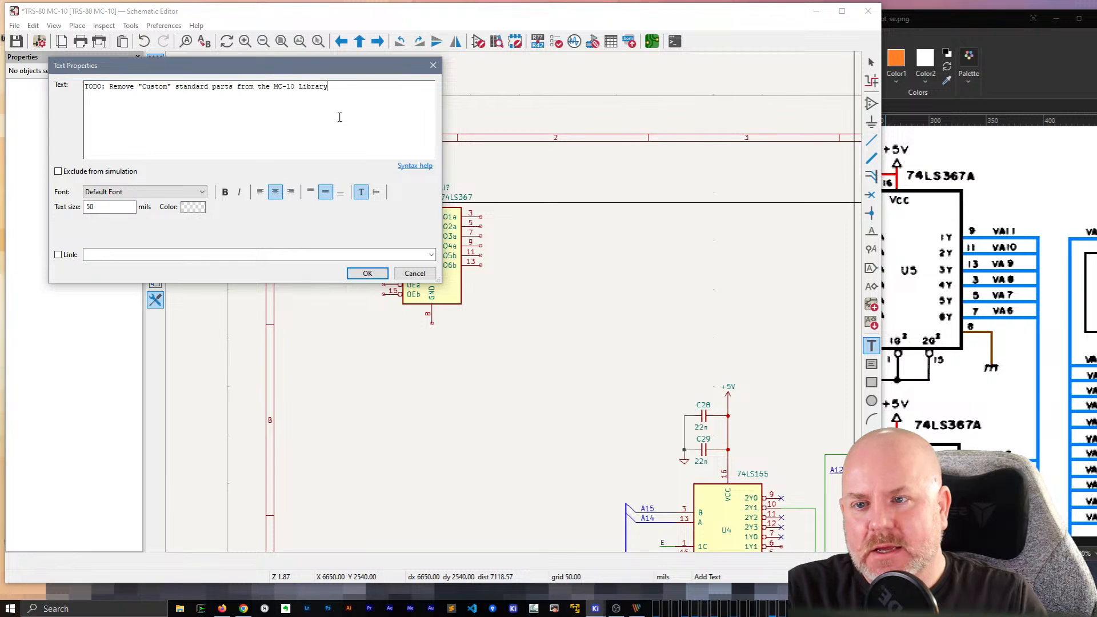
{"action": "left_click", "coordinate": [366, 273]}
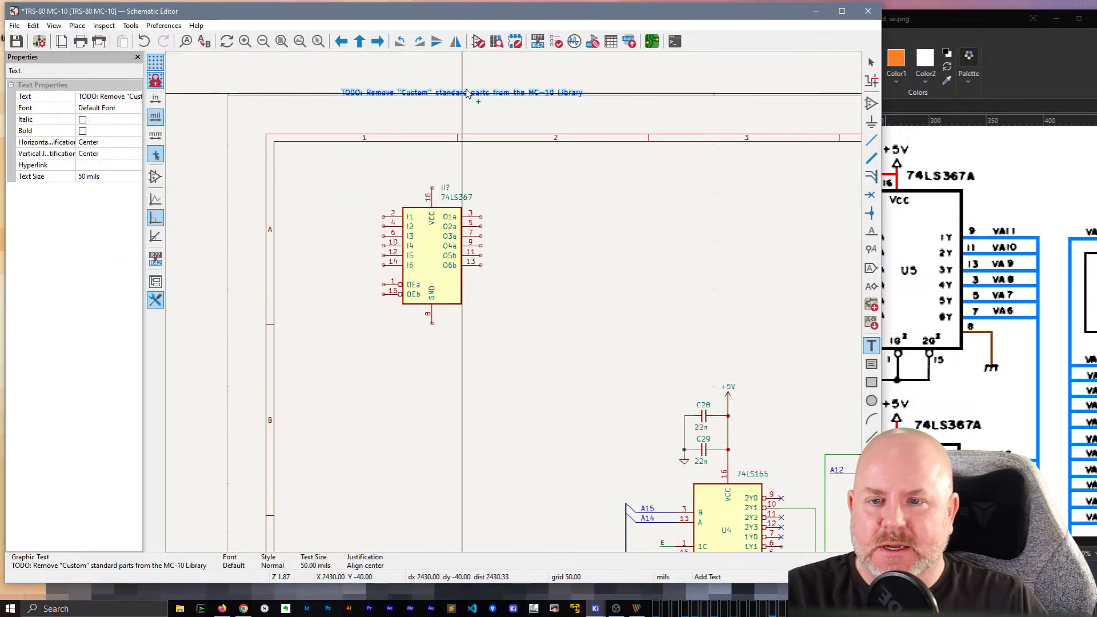
{"action": "left_click", "coordinate": [469, 87]}
{"action": "key", "text": "Escape"}
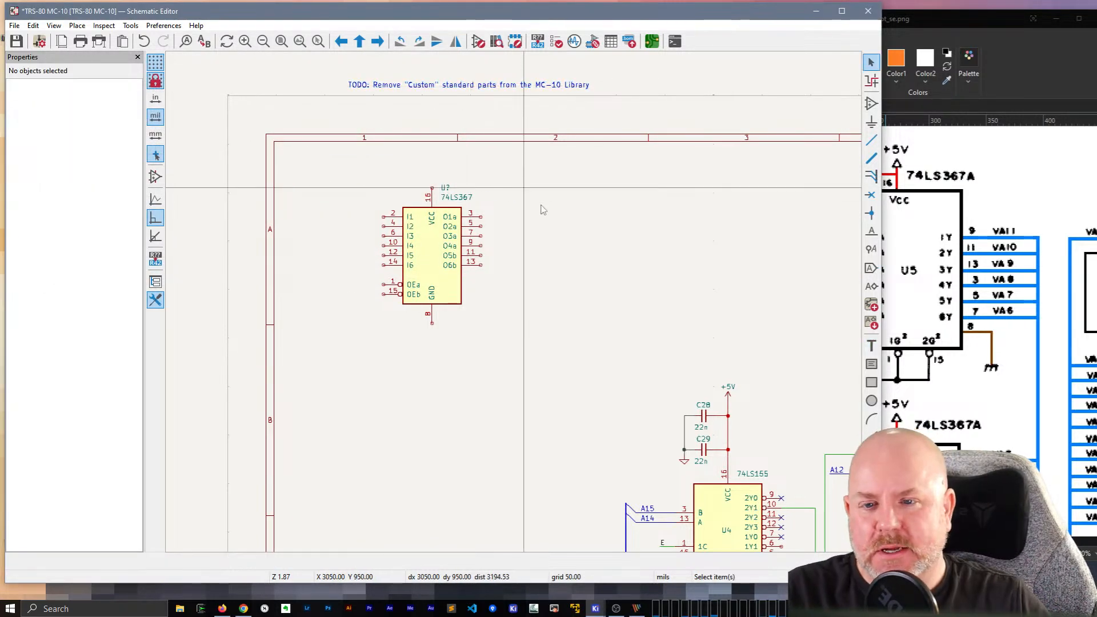
Step: Open the placed 74LS367 for editing in the Symbol Editor and bring the reference circuit image up beside it
{"action": "left_click", "coordinate": [445, 243]}
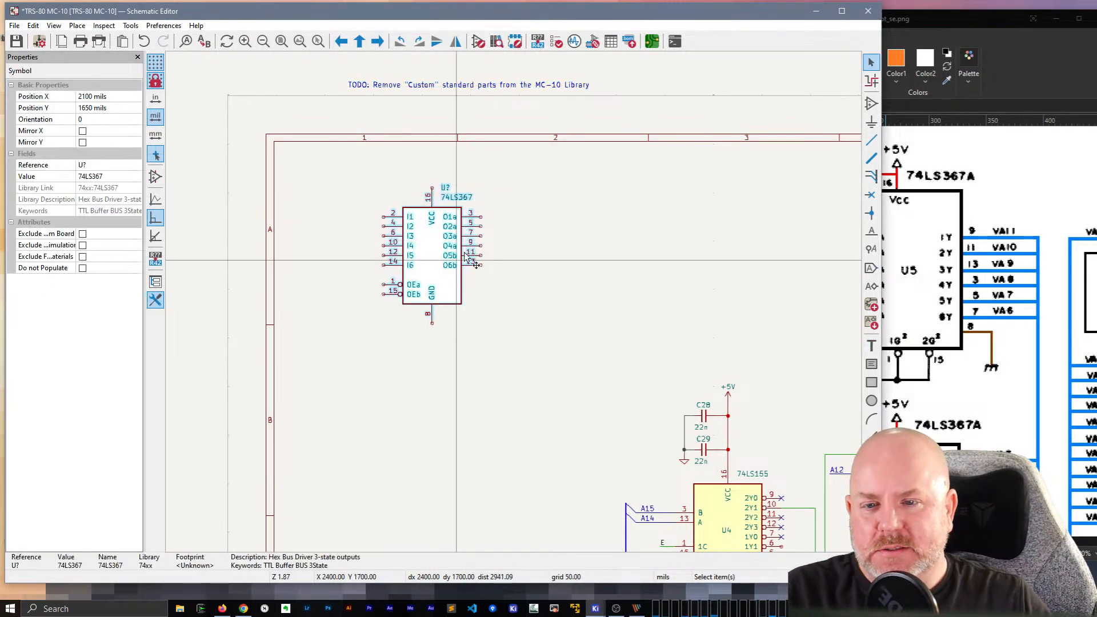
{"action": "double_click", "coordinate": [435, 260]}
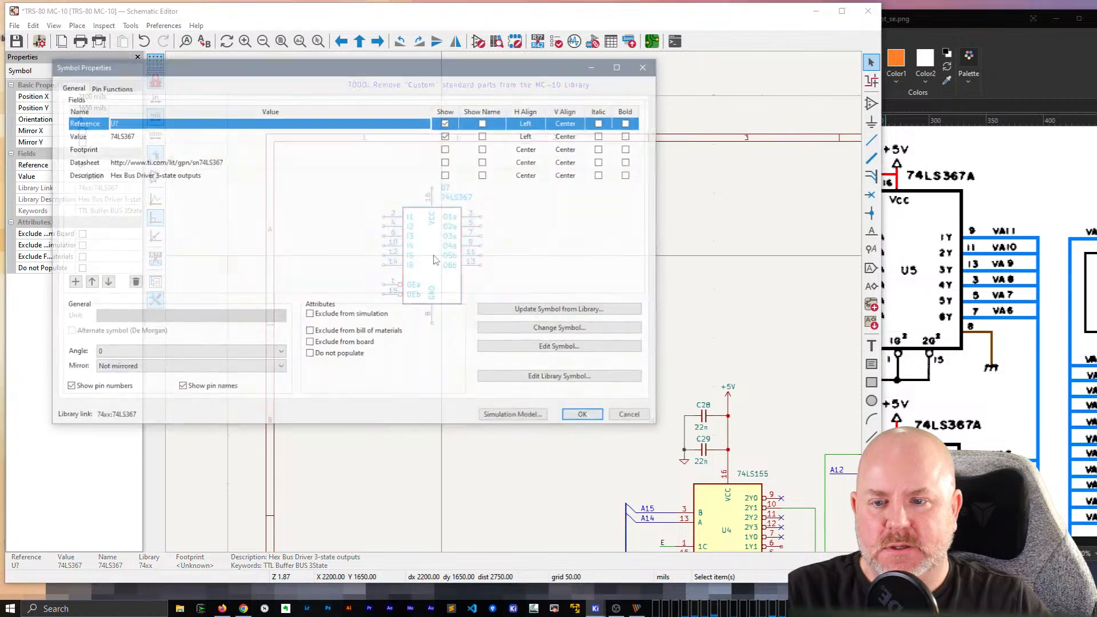
{"action": "left_click", "coordinate": [559, 347]}
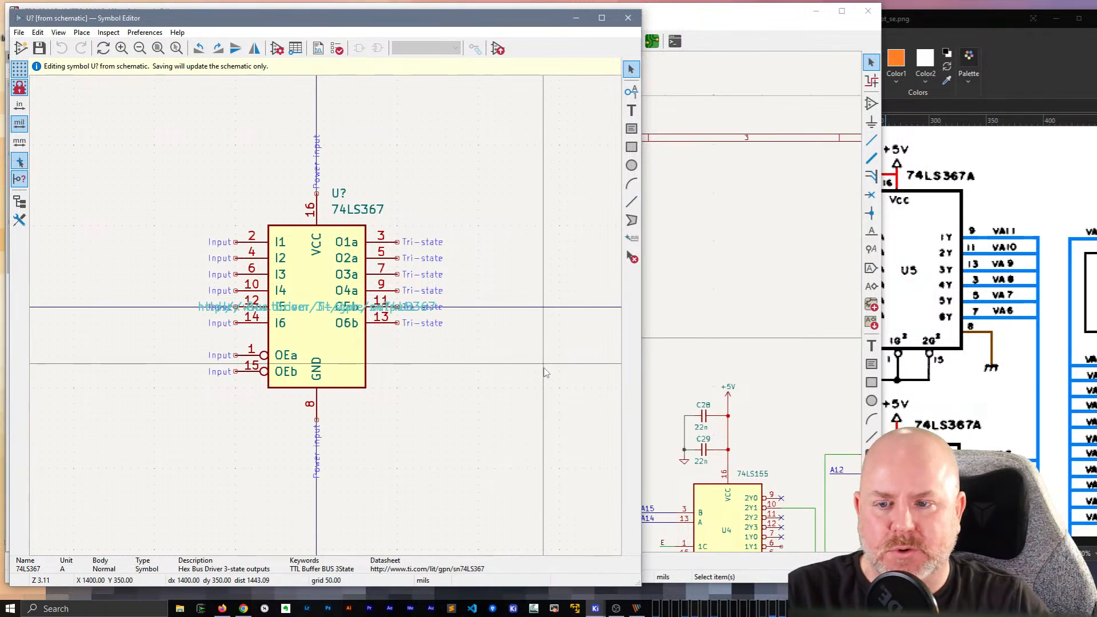
{"action": "left_click", "coordinate": [1006, 15]}
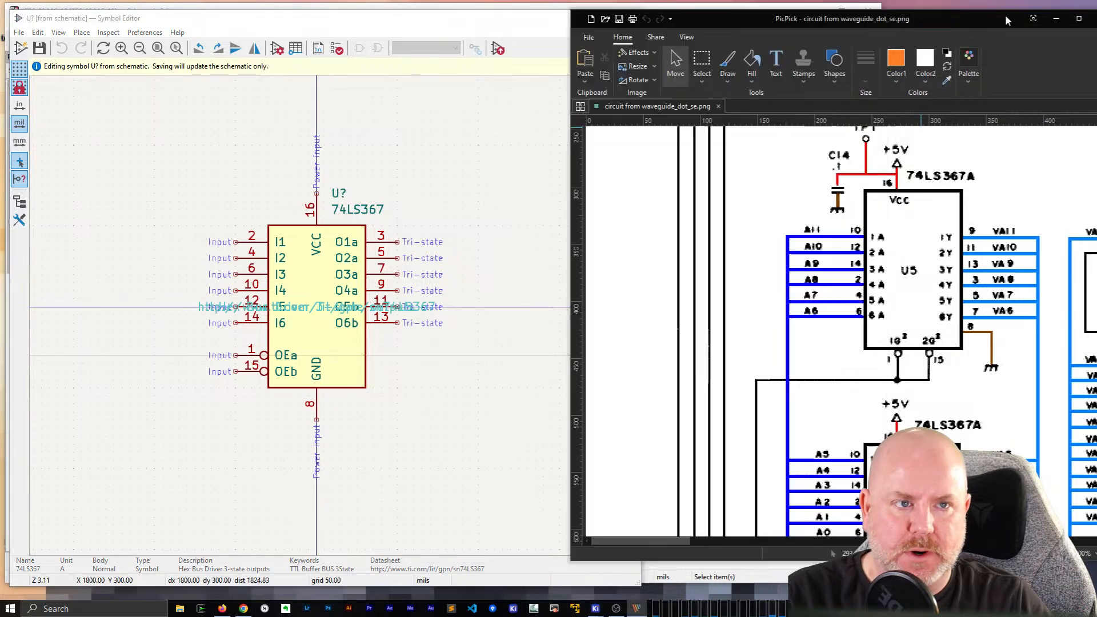
{"action": "mouse_move", "coordinate": [1006, 15]}
{"action": "left_mouse_down"}
{"action": "mouse_move", "coordinate": [933, 8]}
{"action": "mouse_move", "coordinate": [995, 20]}
{"action": "left_mouse_up"}
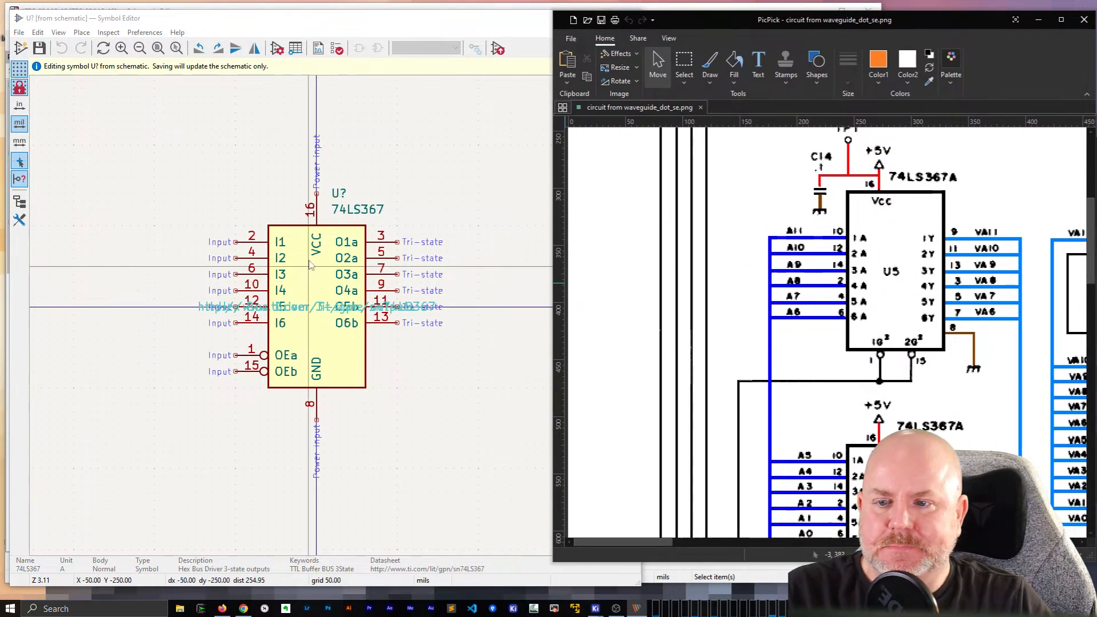
Step: Show the properties of input pin I1 on the 74LS367 symbol and set its pin number to 10
{"action": "scroll", "coordinate": [327, 321], "scroll_direction": "up", "scroll_amount": 3}
{"action": "scroll", "coordinate": [328, 321], "scroll_direction": "down", "scroll_amount": 2}
{"action": "left_click", "coordinate": [343, 309]}
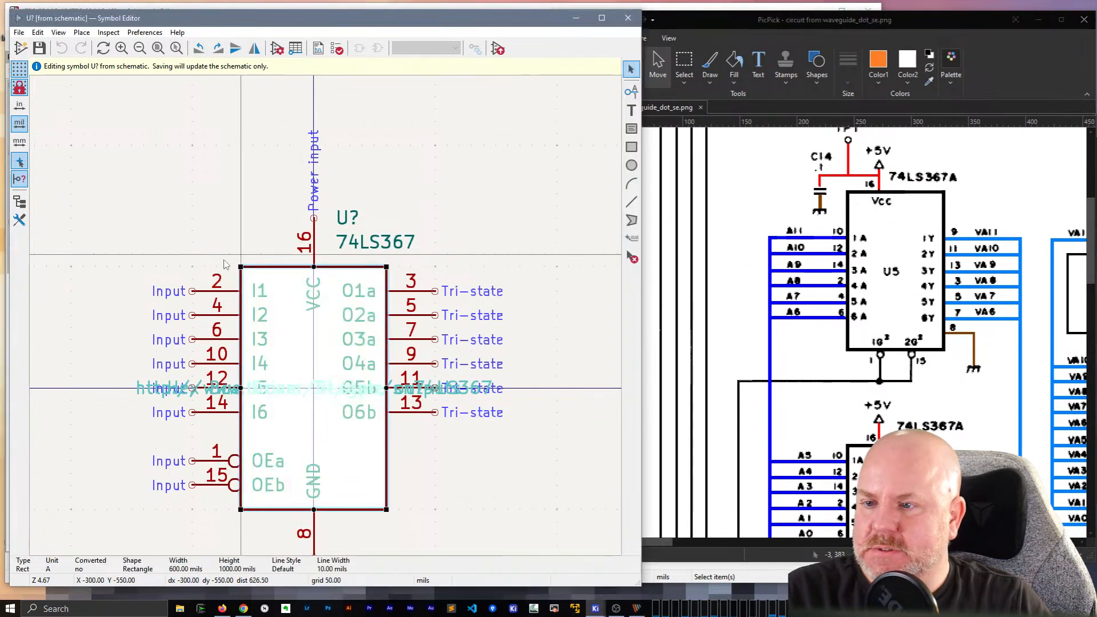
{"action": "scroll", "coordinate": [422, 250], "scroll_direction": "down", "scroll_amount": 1}
{"action": "scroll", "coordinate": [326, 317], "scroll_direction": "up", "scroll_amount": 1}
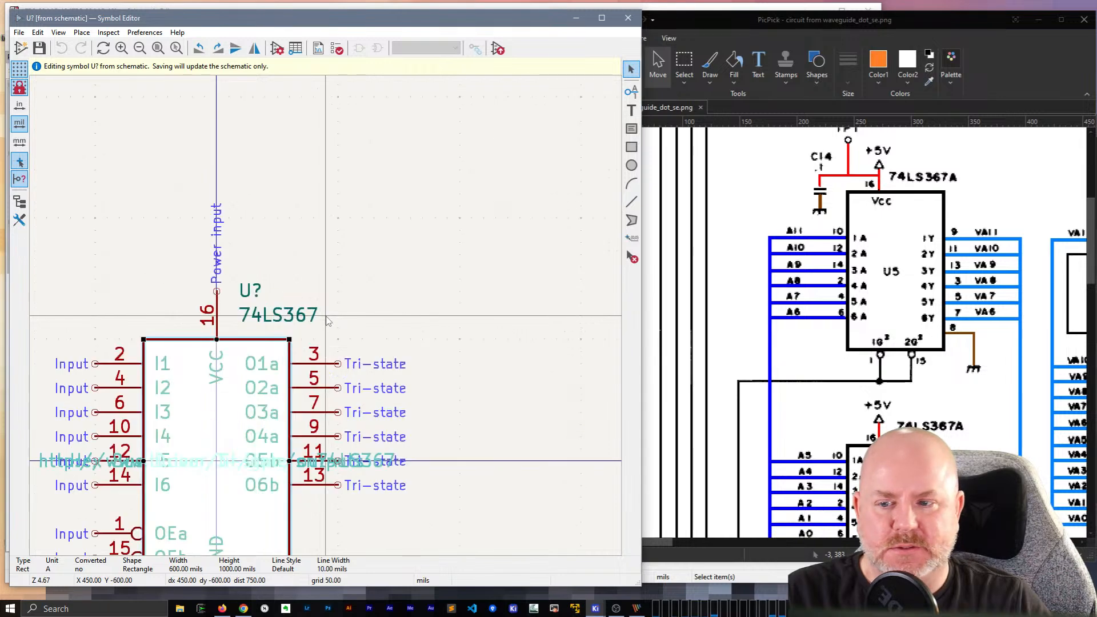
{"action": "left_click", "coordinate": [379, 222]}
{"action": "middle_click_drag", "start_coordinate": [307, 300], "coordinate": [438, 131]}
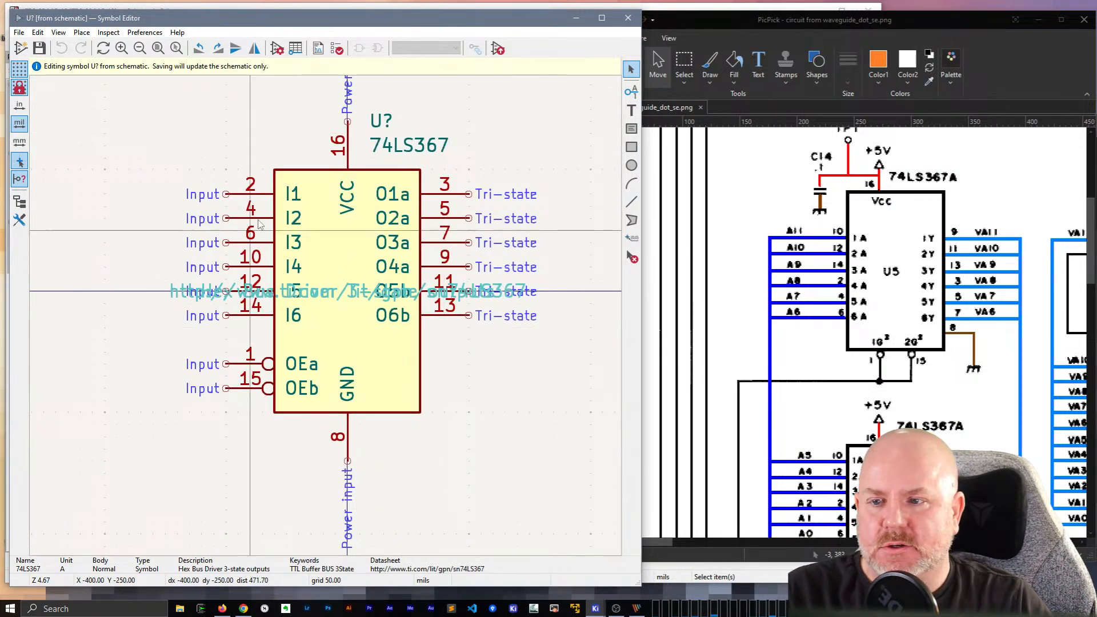
{"action": "left_click", "coordinate": [212, 194]}
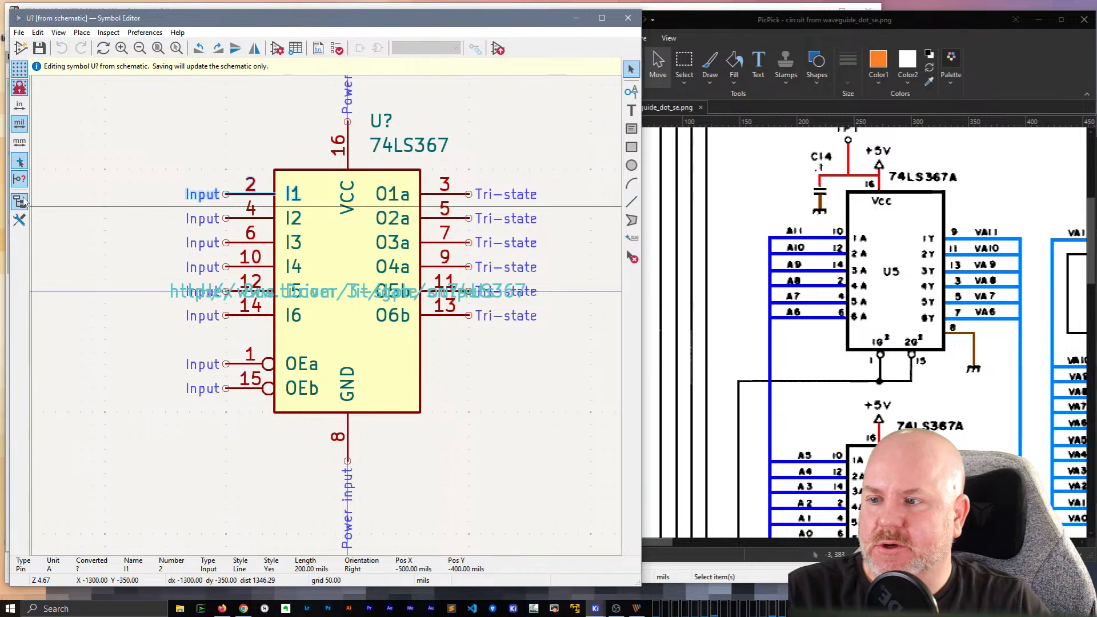
{"action": "left_click", "coordinate": [21, 227]}
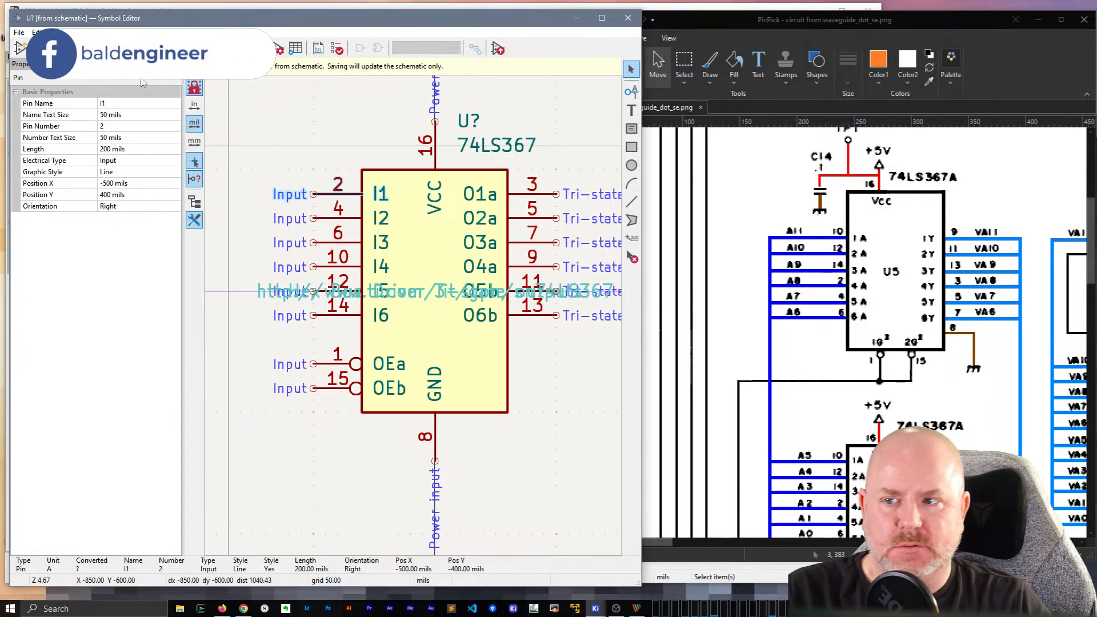
{"action": "type", "text": "10"}
{"action": "key", "text": "Tab"}
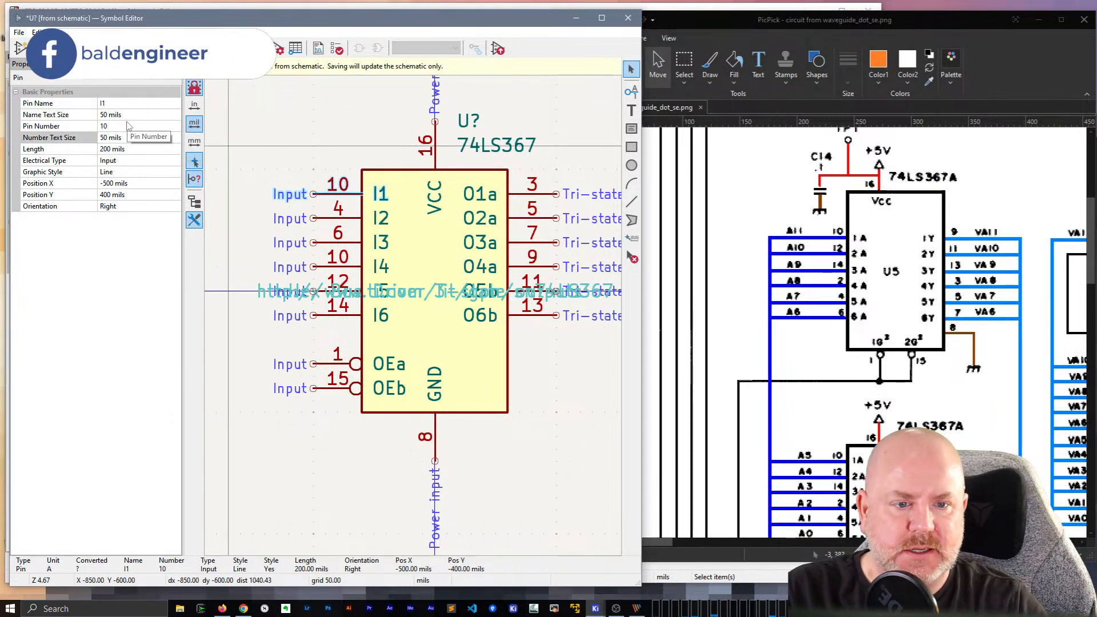
Step: Set the pin number of input pin I2 to 12
{"action": "left_click", "coordinate": [329, 219]}
{"action": "left_click", "coordinate": [118, 118]}
{"action": "type", "text": "1"}
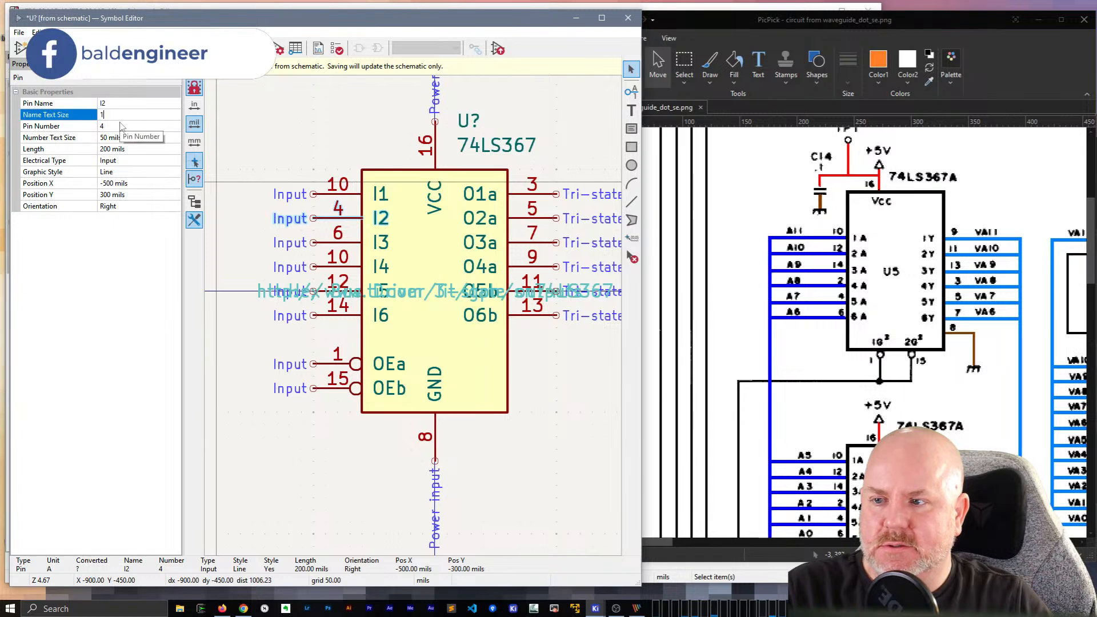
{"action": "left_click", "coordinate": [118, 126]}
{"action": "left_click", "coordinate": [118, 126]}
{"action": "key", "text": "BackSpace"}
{"action": "type", "text": "12"}
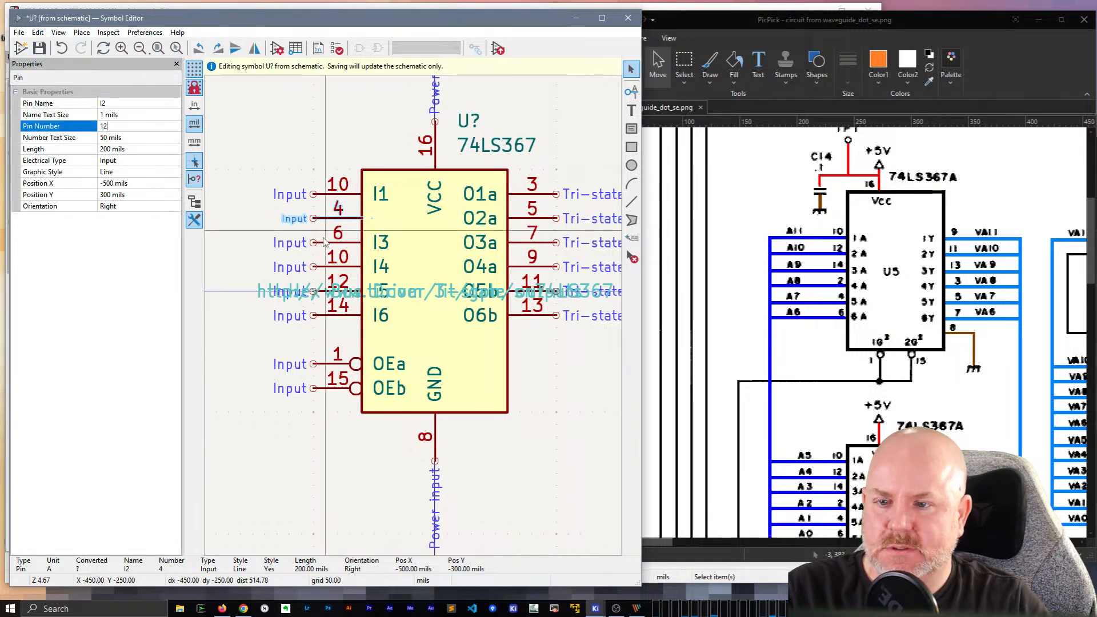
{"action": "left_click", "coordinate": [326, 238]}
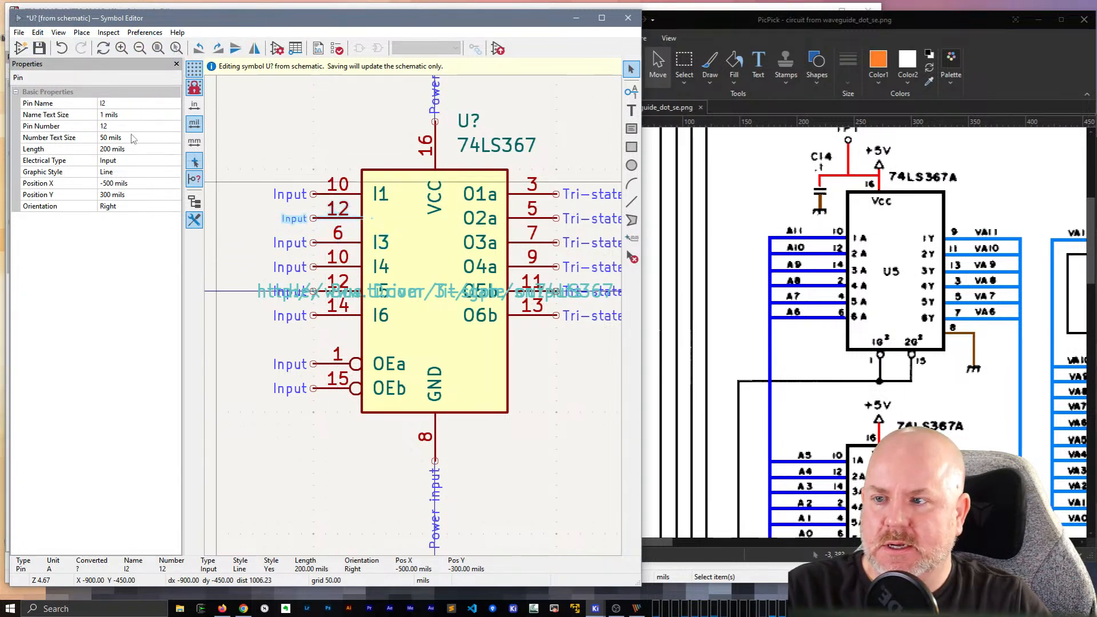
Step: Restore the name text size of input pin I2 to 50 mils
{"action": "left_click", "coordinate": [337, 198]}
{"action": "left_click", "coordinate": [336, 212]}
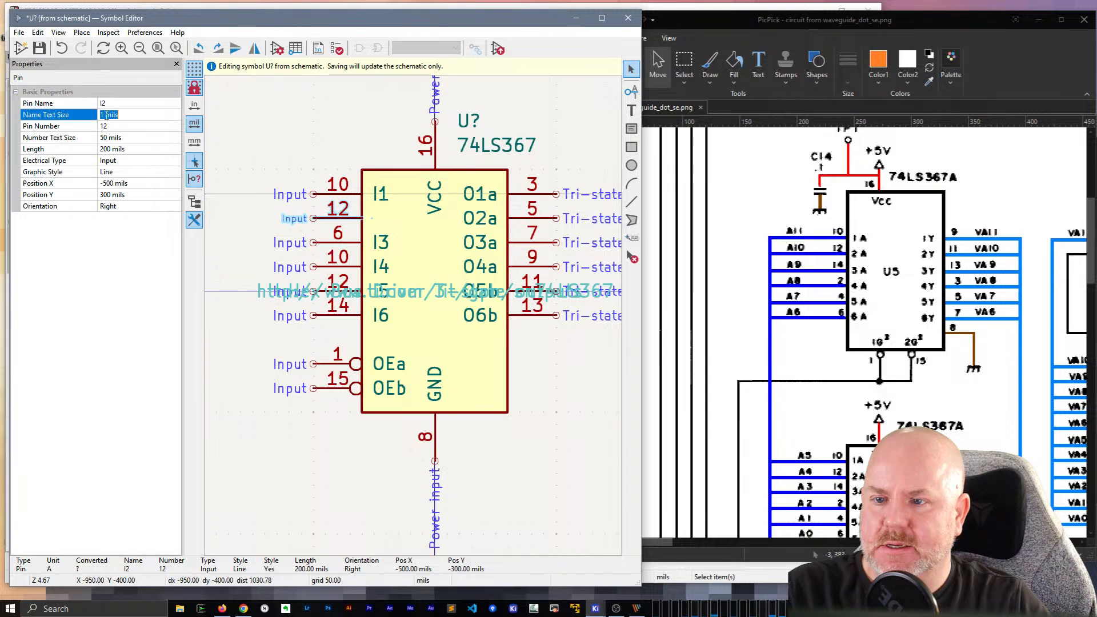
{"action": "type", "text": "0"}
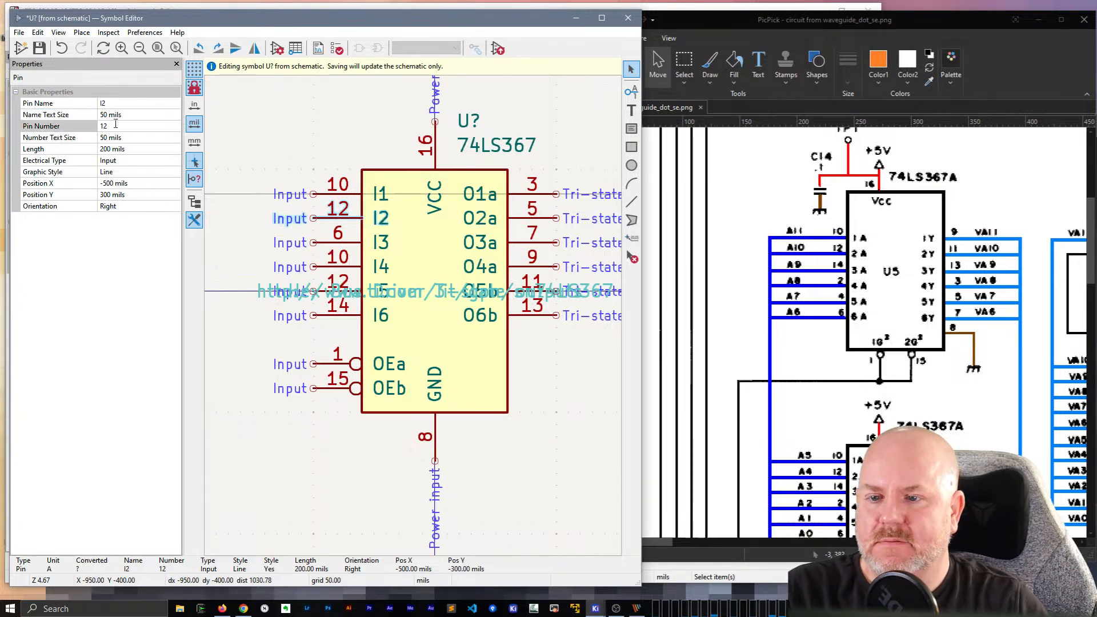
Step: Set the pin number of input pin I3 to 14 and of input pin I4 to 2
{"action": "left_click", "coordinate": [330, 245]}
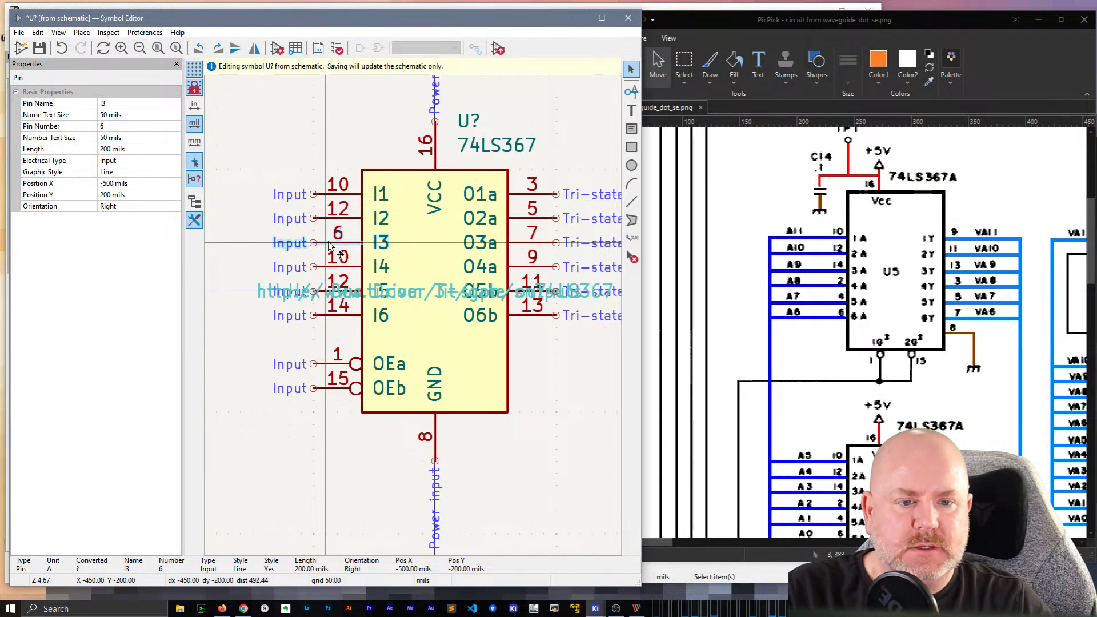
{"action": "type", "text": "14"}
{"action": "key", "text": "Return"}
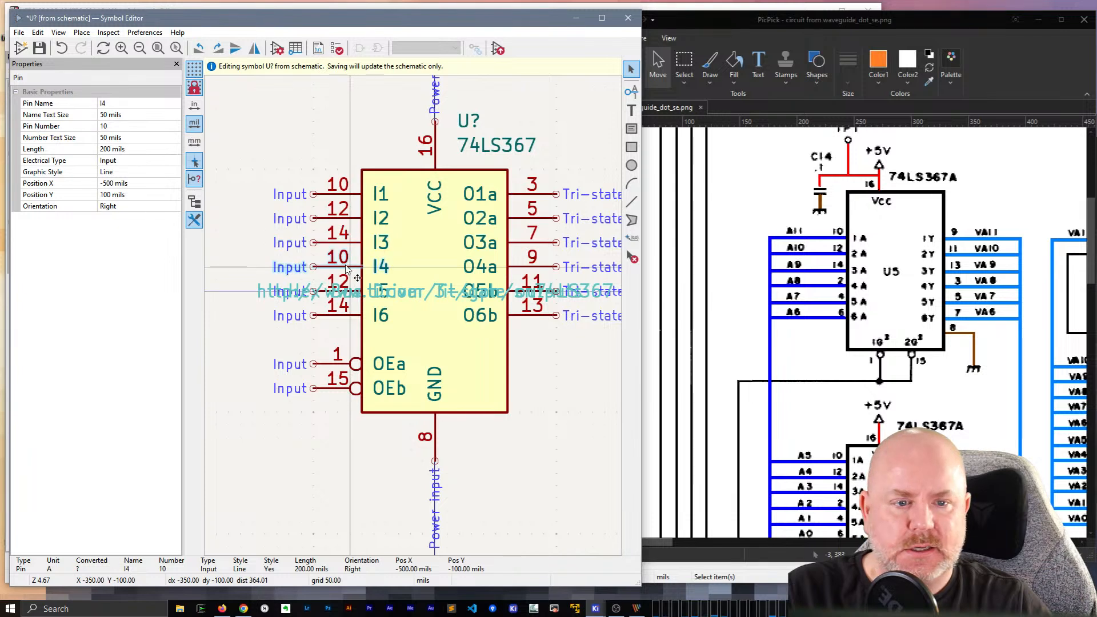
{"action": "left_click", "coordinate": [330, 267]}
{"action": "left_click", "coordinate": [120, 126]}
{"action": "type", "text": "2"}
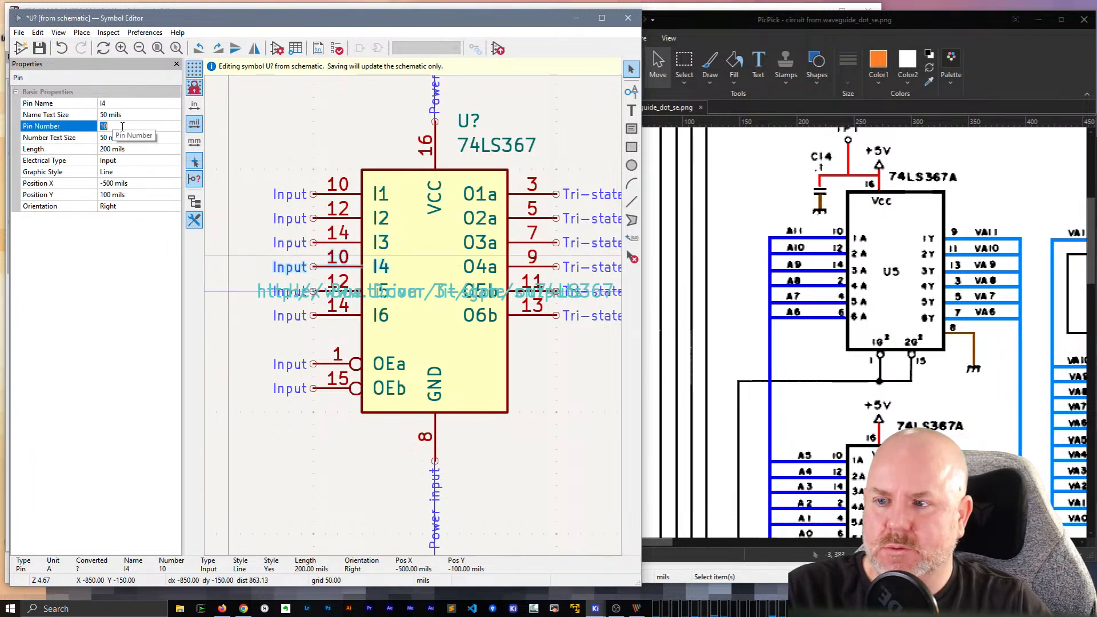
{"action": "key", "text": "Return"}
Step: Set the pin number of input pin I5 to 4 and of input pin I6 to 6
{"action": "left_click", "coordinate": [327, 293]}
{"action": "left_click", "coordinate": [339, 280]}
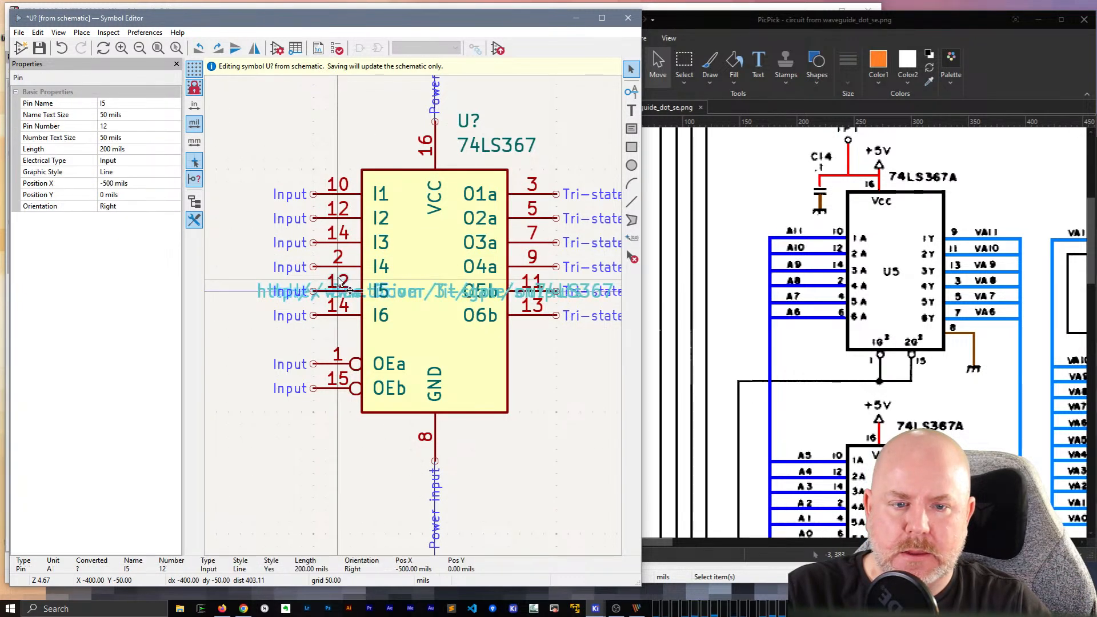
{"action": "left_click", "coordinate": [120, 126]}
{"action": "type", "text": "4"}
{"action": "key", "text": "Return"}
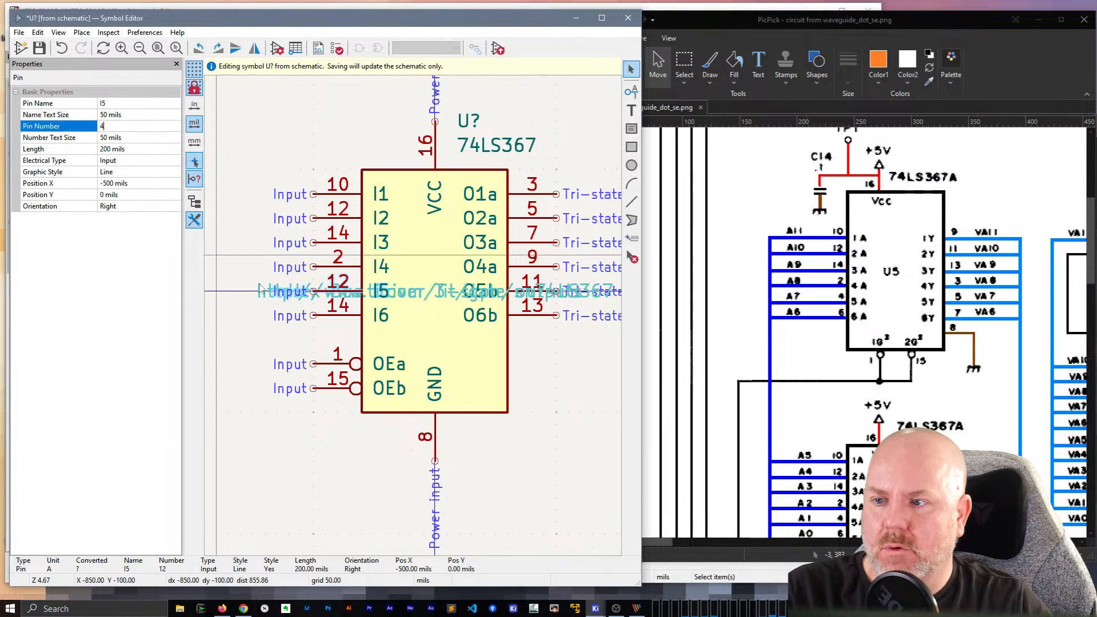
{"action": "left_click", "coordinate": [337, 305]}
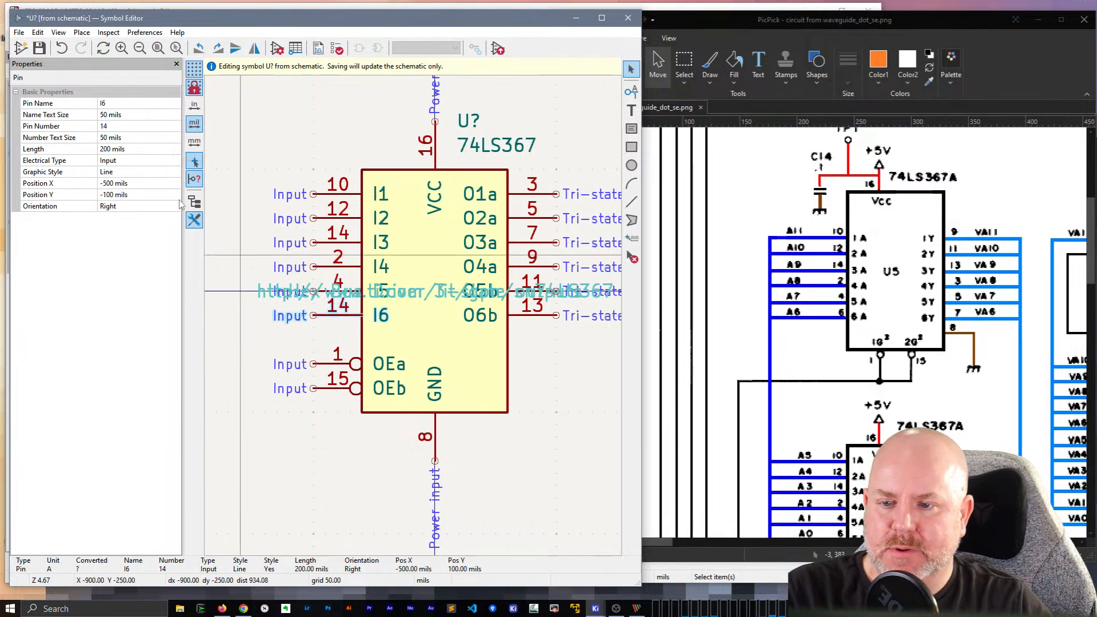
{"action": "left_click", "coordinate": [132, 149]}
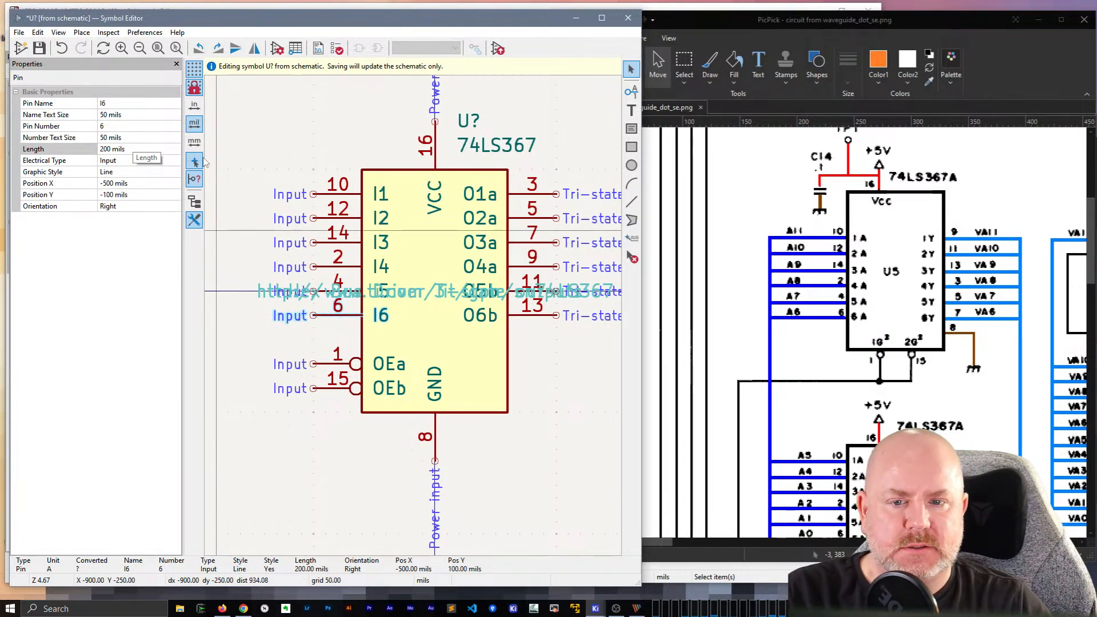
Step: Rename the input pins I1, I2, I3 and I4 as 1A, 2A, 3A and 4A
{"action": "left_click", "coordinate": [521, 194]}
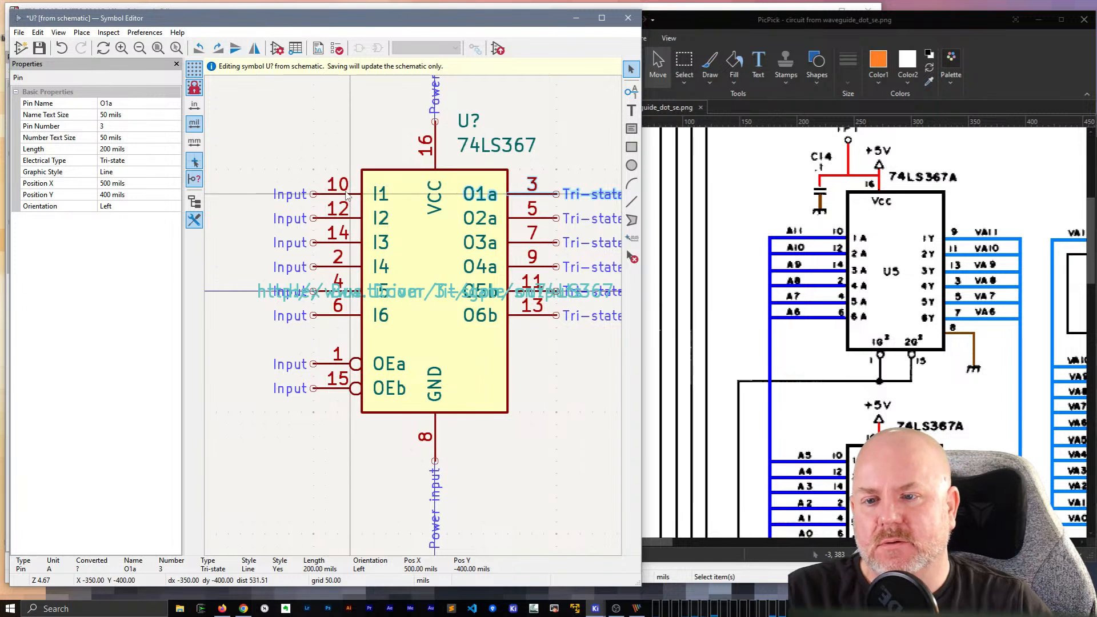
{"action": "left_click", "coordinate": [377, 197]}
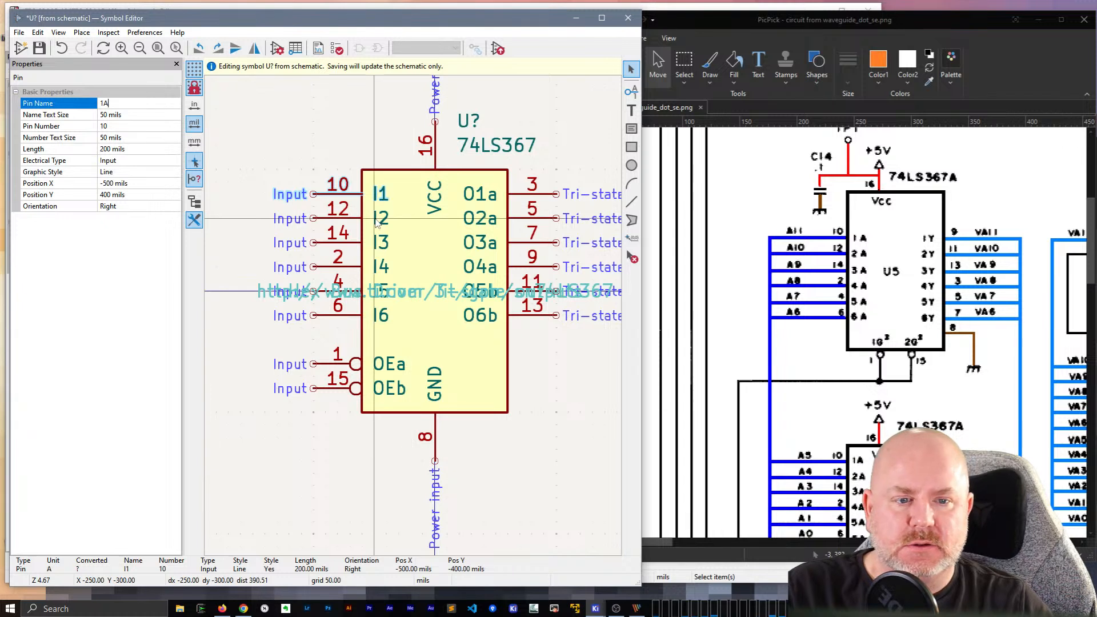
{"action": "left_click", "coordinate": [376, 221]}
{"action": "type", "text": "2A"}
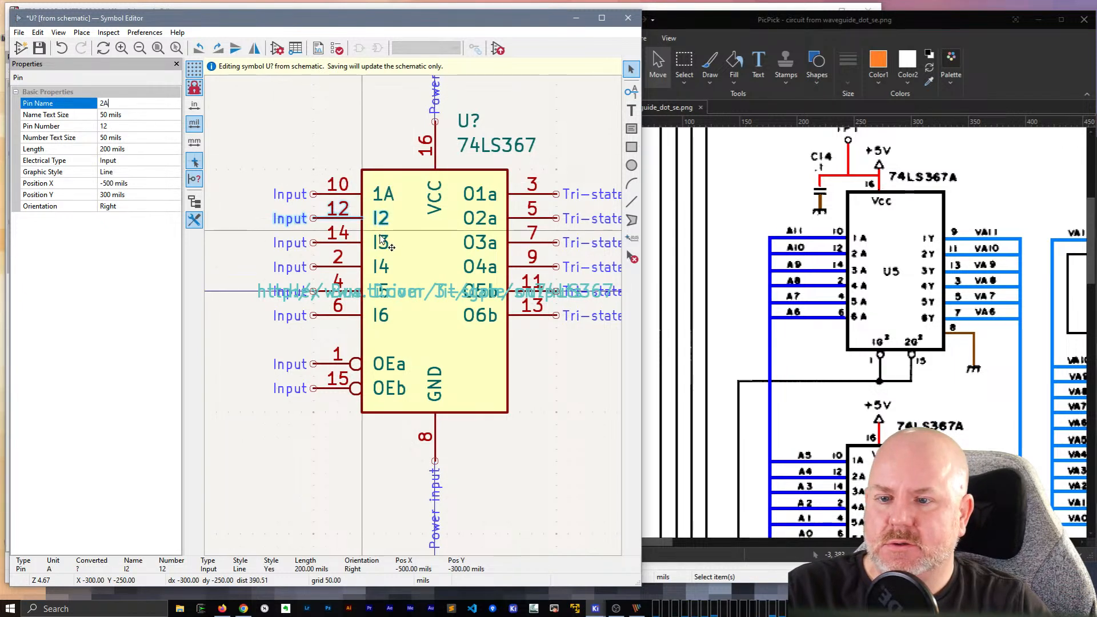
{"action": "left_click", "coordinate": [379, 239]}
{"action": "type", "text": "3A"}
{"action": "left_click", "coordinate": [380, 266]}
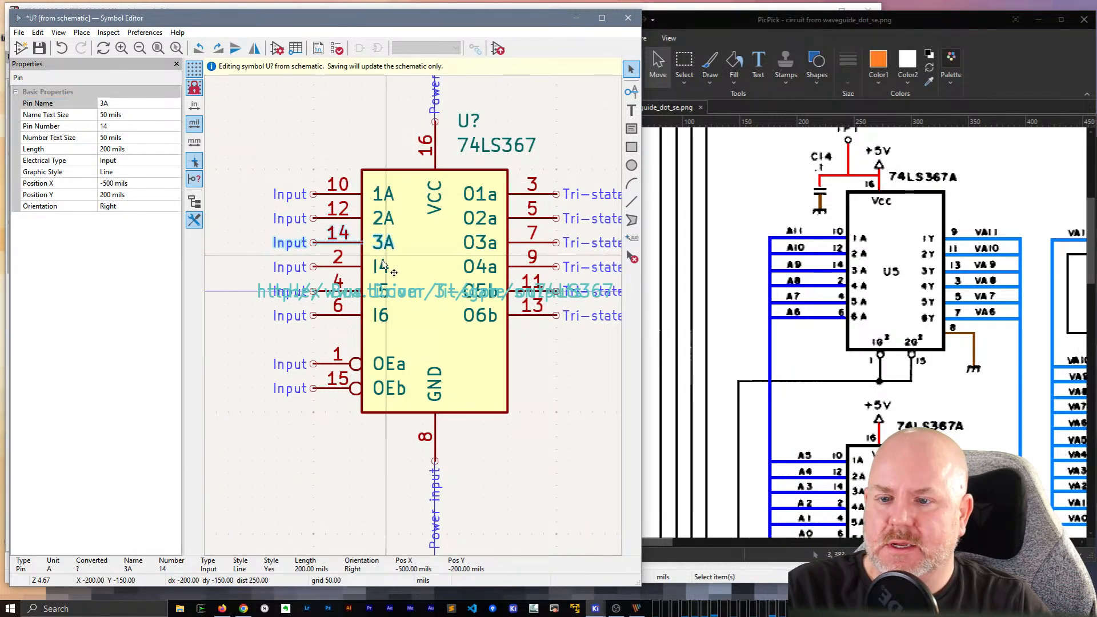
{"action": "type", "text": "4A"}
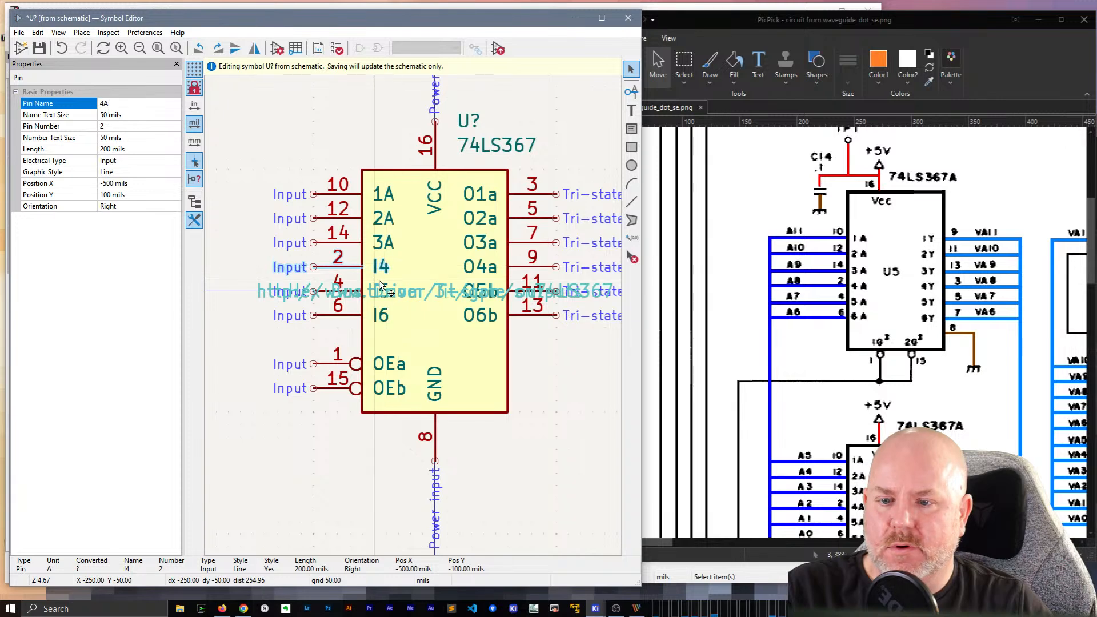
Step: Rename input pin I5 as 5A and input pin I6 as 6A
{"action": "left_click", "coordinate": [381, 290]}
{"action": "left_click", "coordinate": [382, 290]}
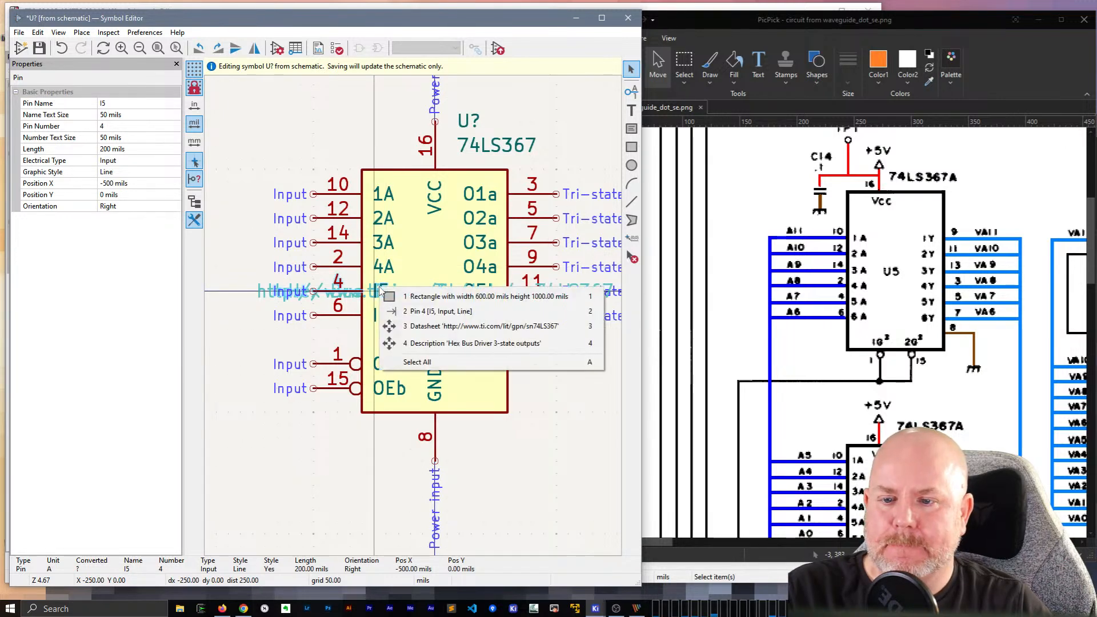
{"action": "left_click", "coordinate": [437, 311]}
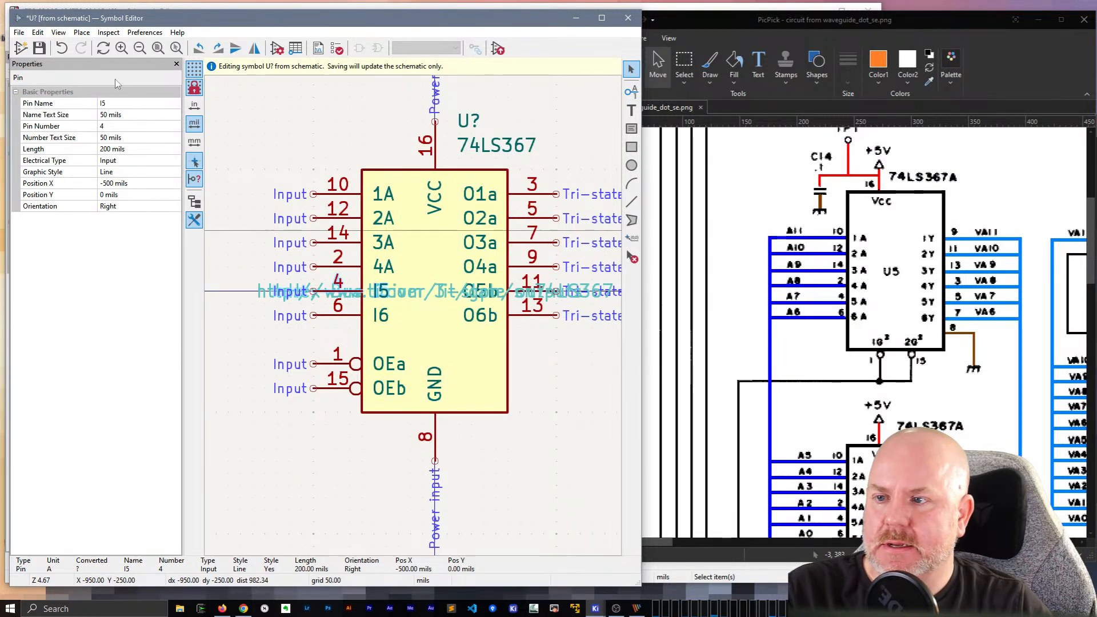
{"action": "left_click", "coordinate": [120, 105]}
{"action": "type", "text": "5A"}
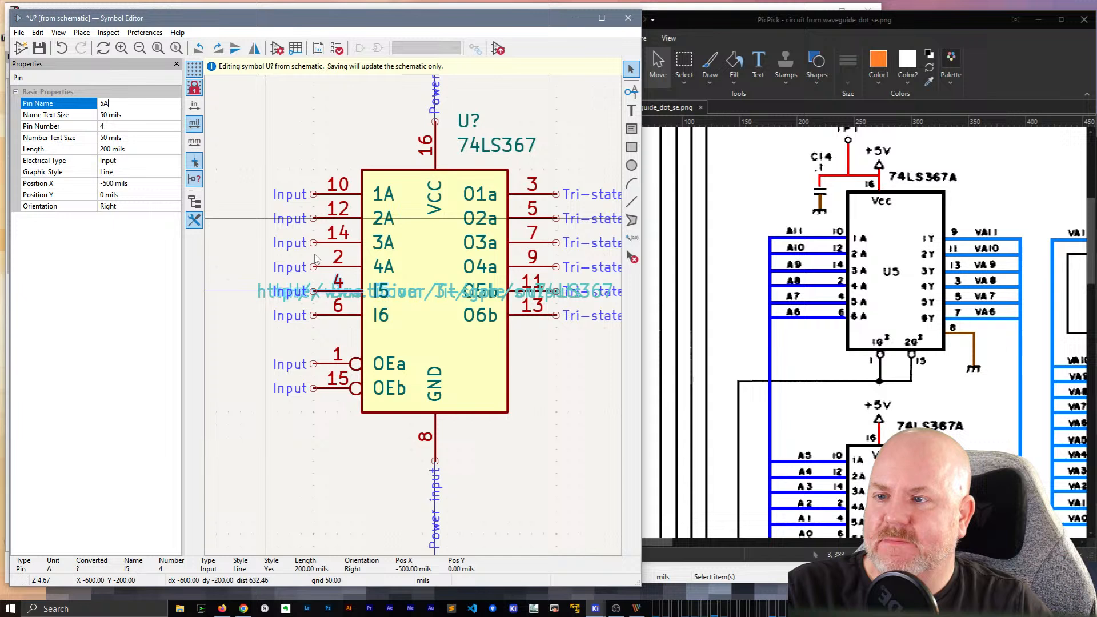
{"action": "left_click", "coordinate": [381, 315]}
{"action": "left_click", "coordinate": [120, 104]}
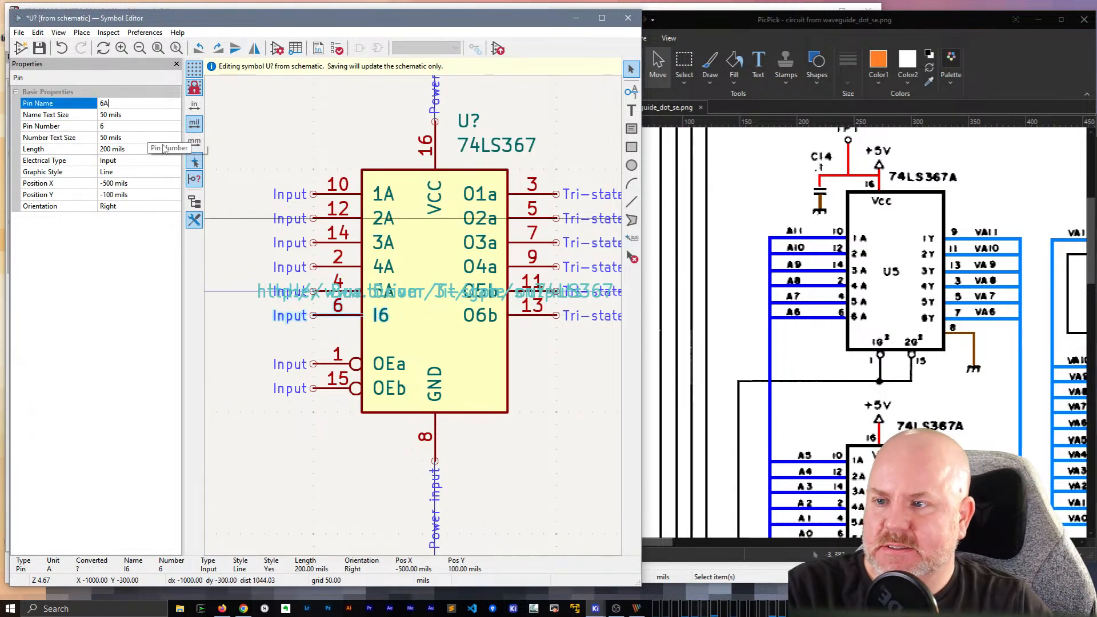
{"action": "left_click", "coordinate": [369, 331]}
Step: Set the pin numbers of output pins O1a, O2a and O3a to 9, 11 and 13
{"action": "left_click", "coordinate": [340, 362]}
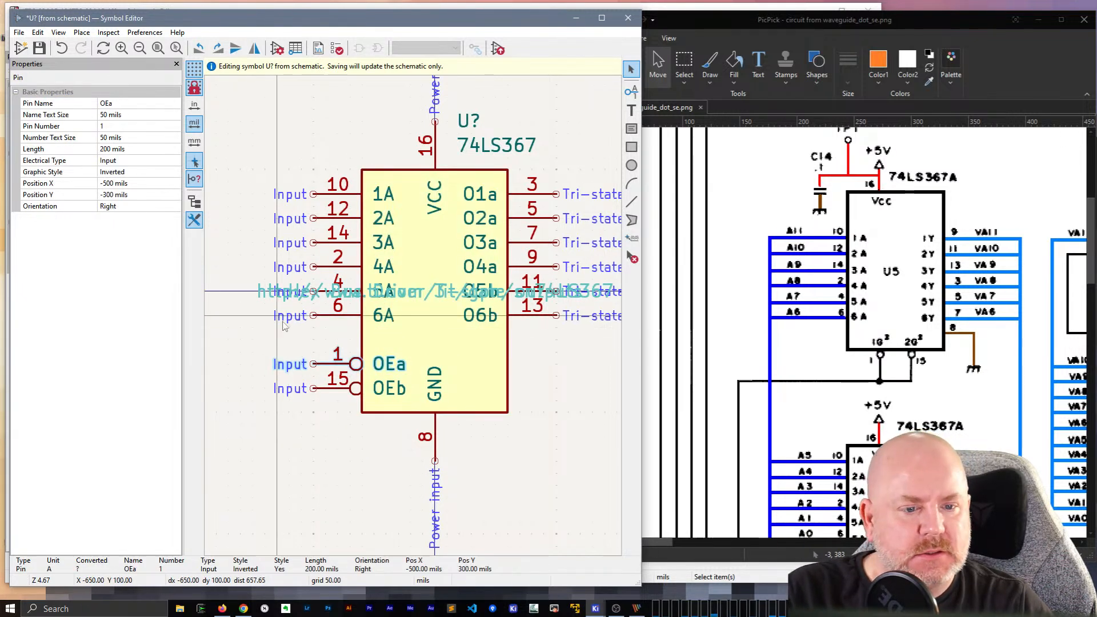
{"action": "left_click", "coordinate": [522, 194]}
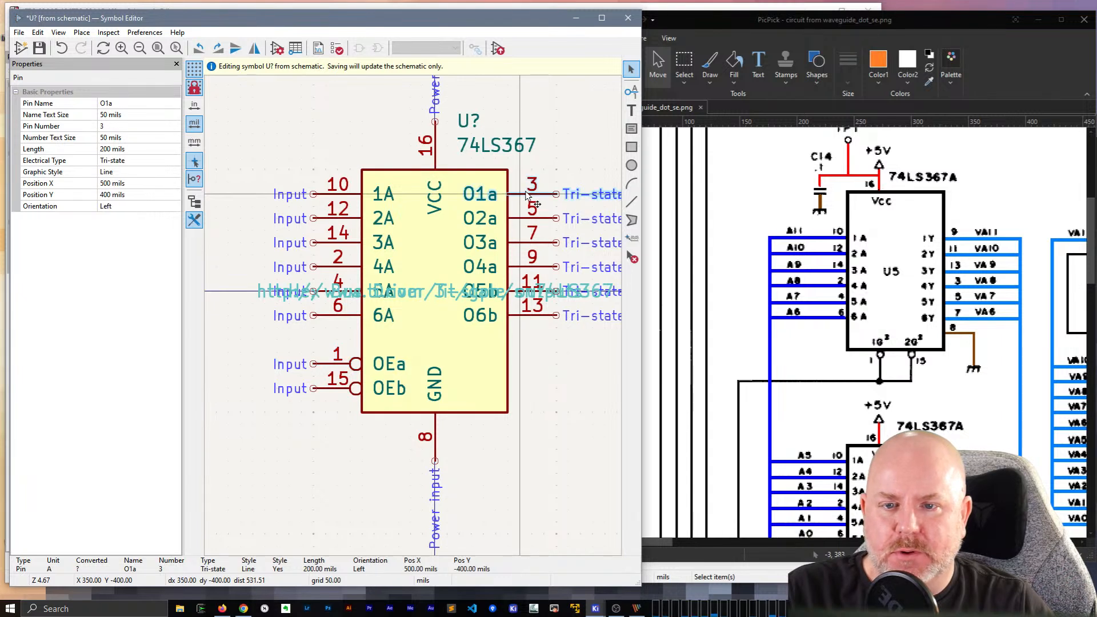
{"action": "type", "text": "9"}
{"action": "key", "text": "Return"}
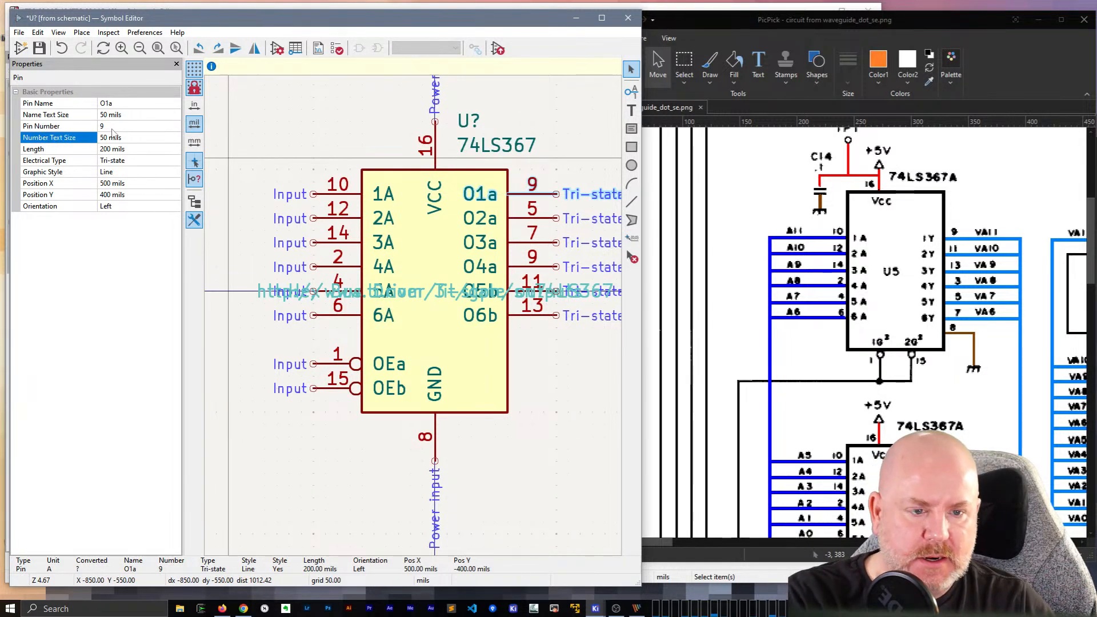
{"action": "left_click", "coordinate": [543, 220]}
{"action": "type", "text": "11"}
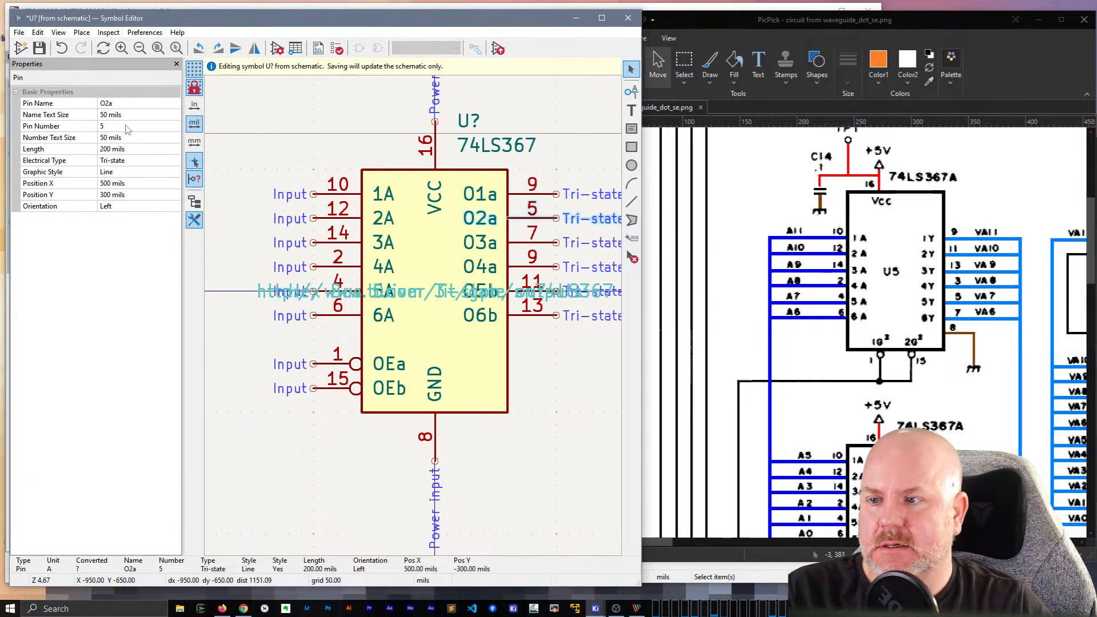
{"action": "left_click", "coordinate": [537, 243]}
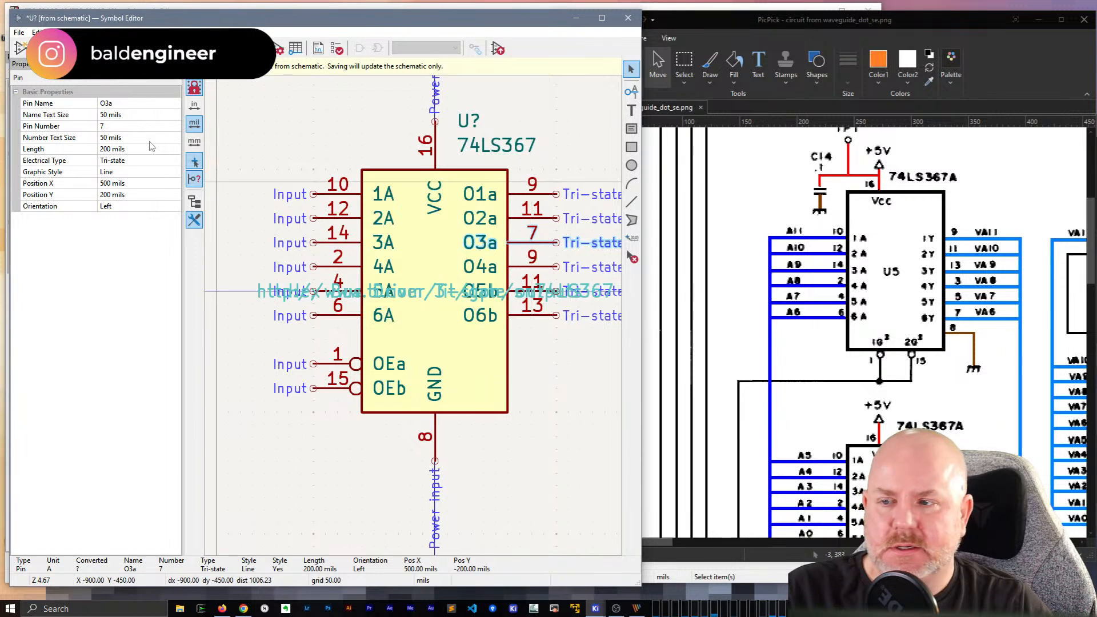
{"action": "type", "text": "13"}
Step: Set the pin numbers of output pins O4a, O5b and O6b to 3, 5 and 7
{"action": "left_click", "coordinate": [534, 267]}
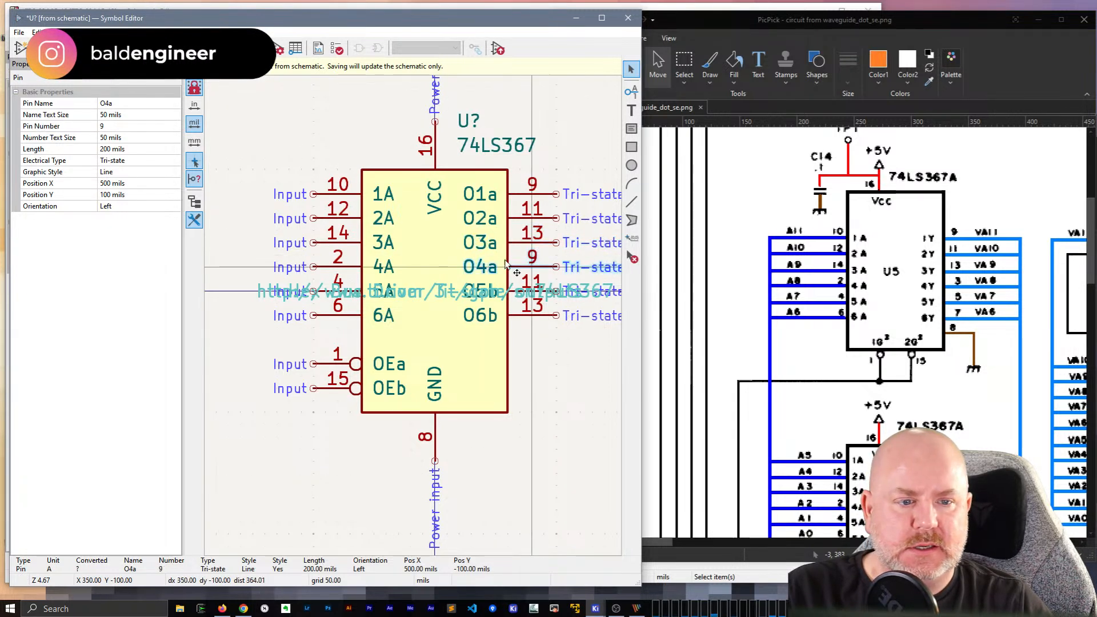
{"action": "left_click", "coordinate": [104, 130]}
{"action": "type", "text": "3"}
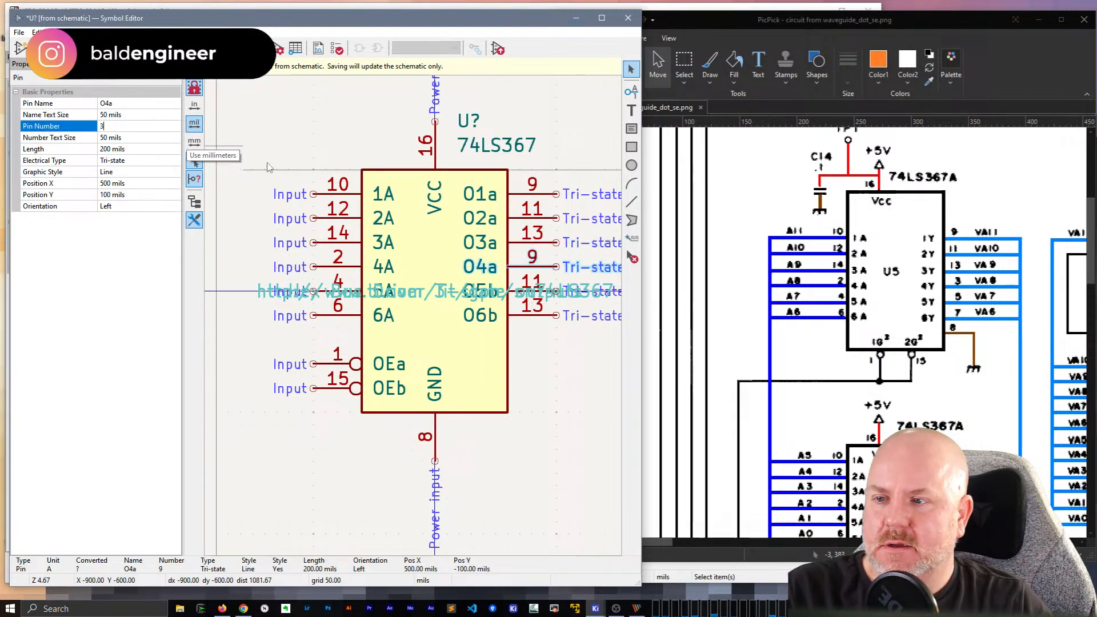
{"action": "left_click", "coordinate": [520, 292]}
{"action": "left_click", "coordinate": [549, 297]}
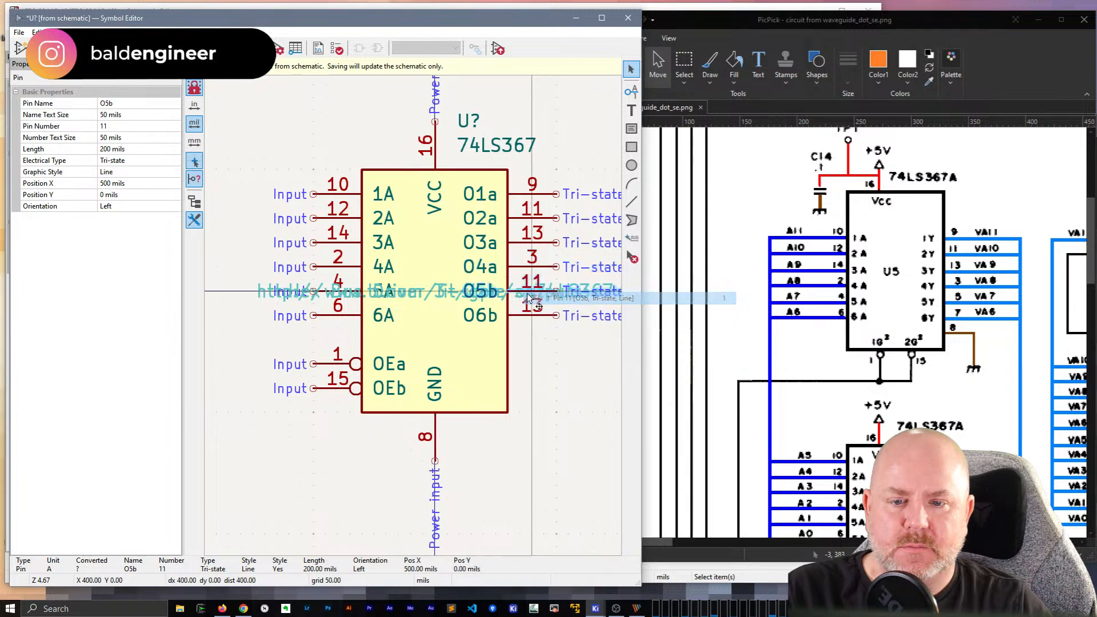
{"action": "left_click", "coordinate": [86, 125]}
{"action": "type", "text": "5"}
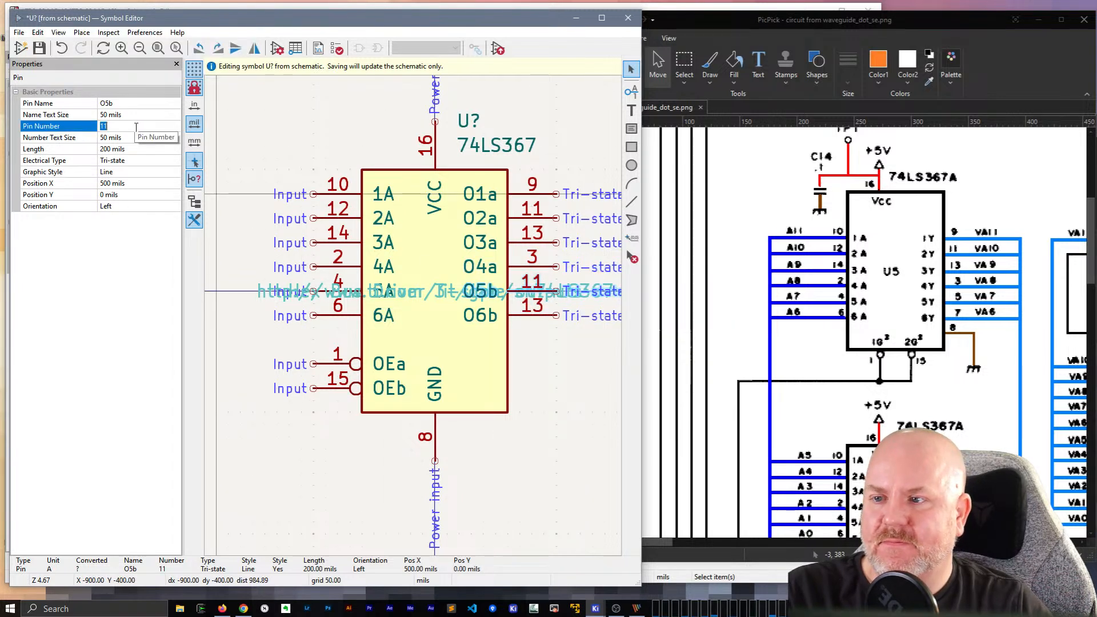
{"action": "left_click", "coordinate": [536, 315]}
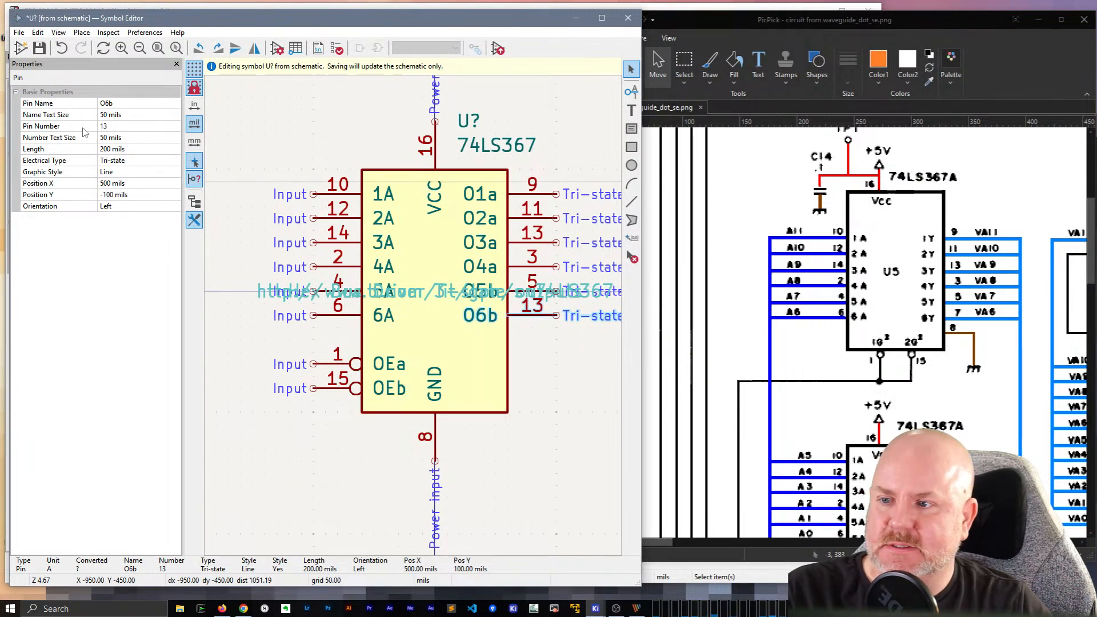
{"action": "left_click", "coordinate": [114, 126]}
{"action": "type", "text": "7"}
{"action": "key", "text": "Return"}
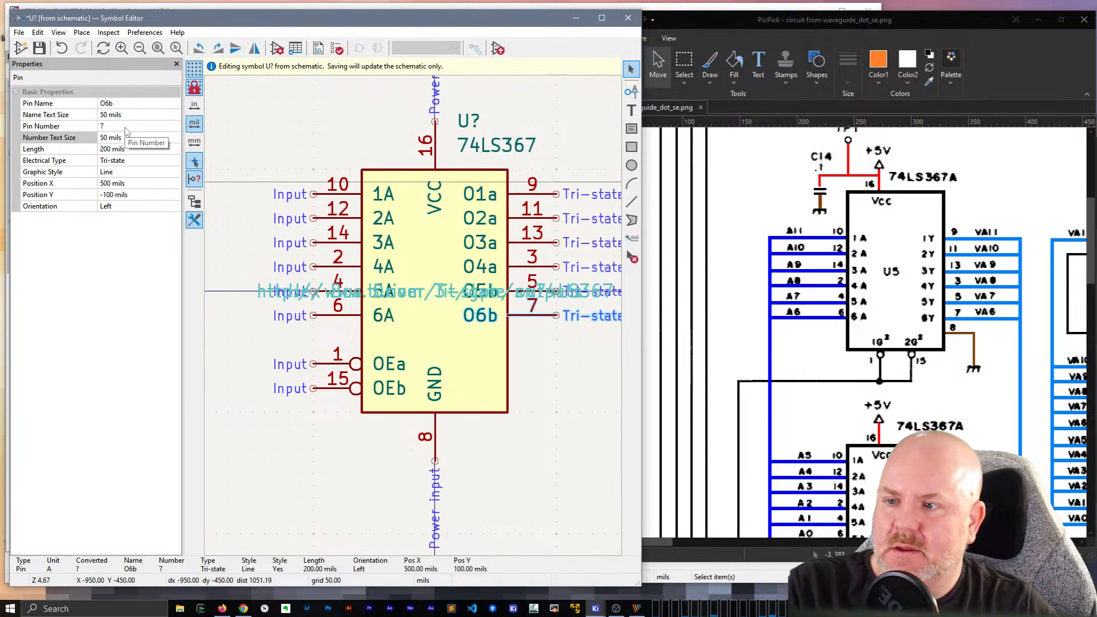
Step: Rotate the GND pin to horizontal and move it to the symbol body's right edge, below output O6b
{"action": "left_click", "coordinate": [435, 457]}
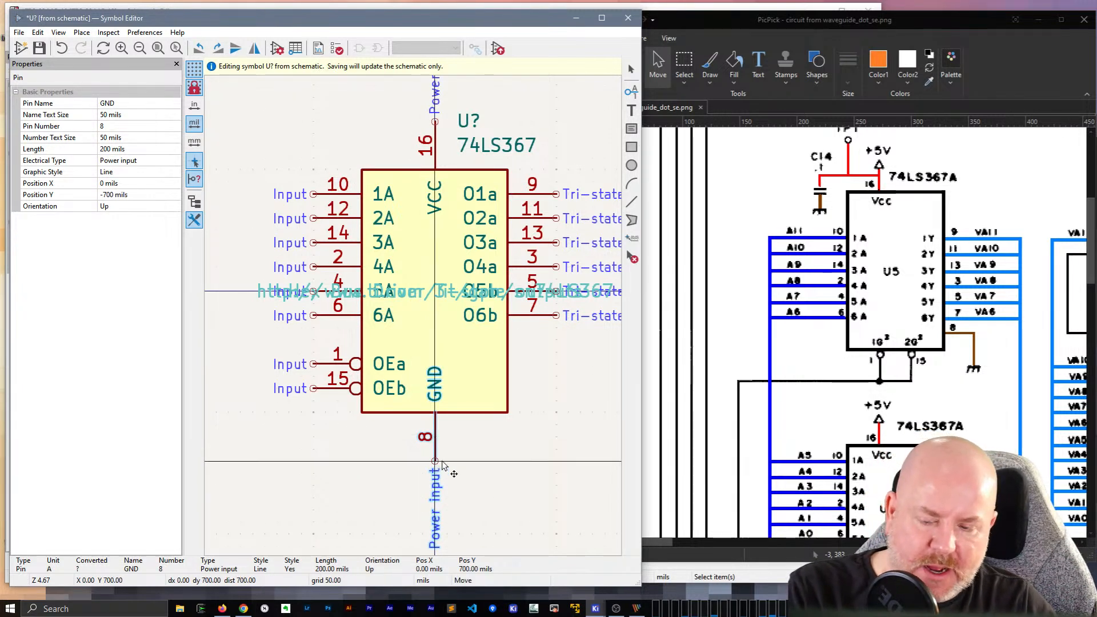
{"action": "key", "text": "m"}
{"action": "key", "text": "r"}
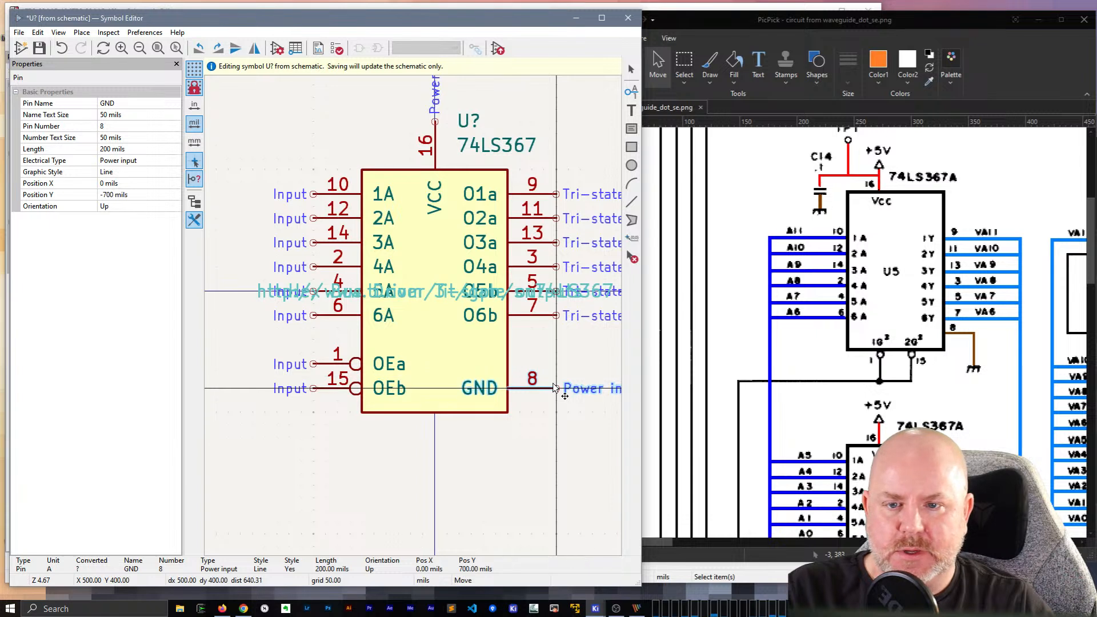
{"action": "left_click", "coordinate": [556, 377]}
{"action": "left_click", "coordinate": [571, 466]}
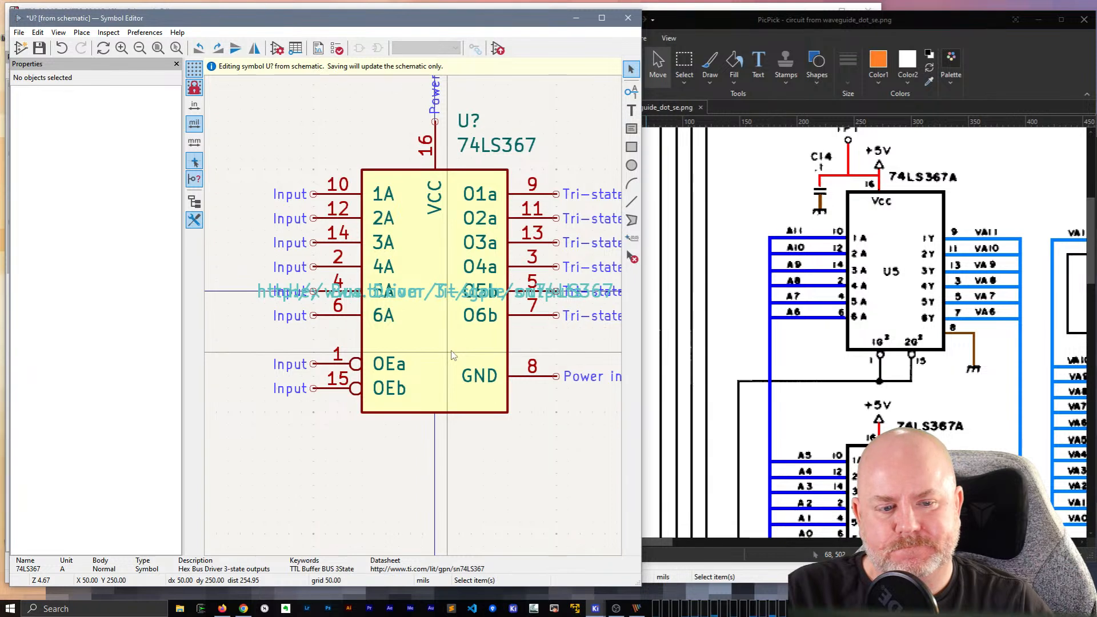
Step: Rotate pins OEa and OEb together to point upward and place them below the symbol body's lower edge
{"action": "left_click_drag", "start_coordinate": [338, 403], "coordinate": [330, 355]}
{"action": "key", "text": "m"}
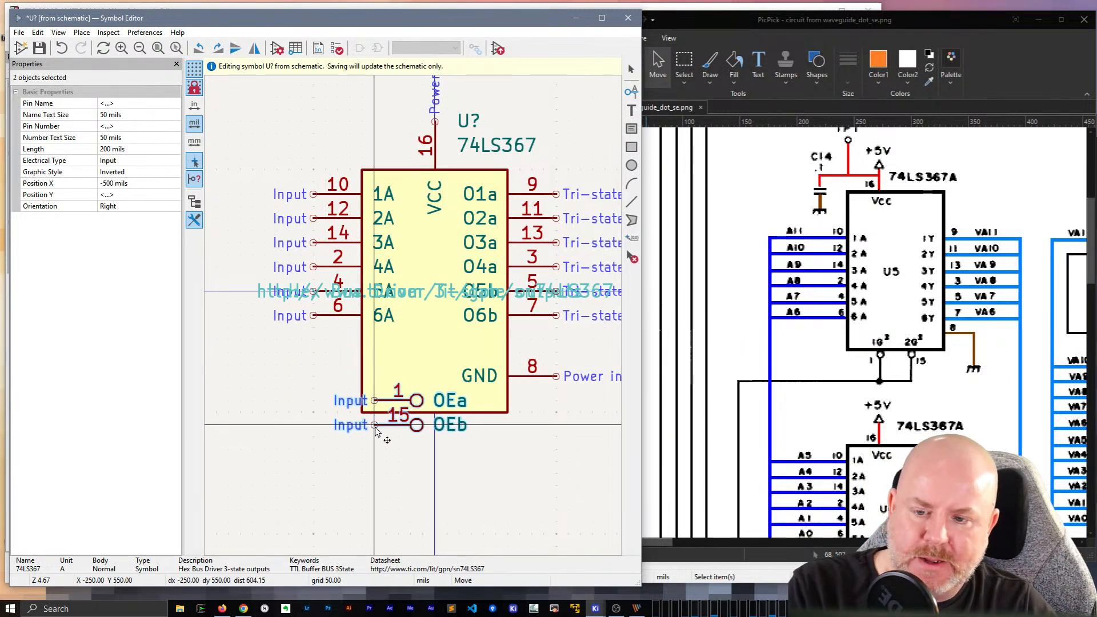
{"action": "key", "text": "r"}
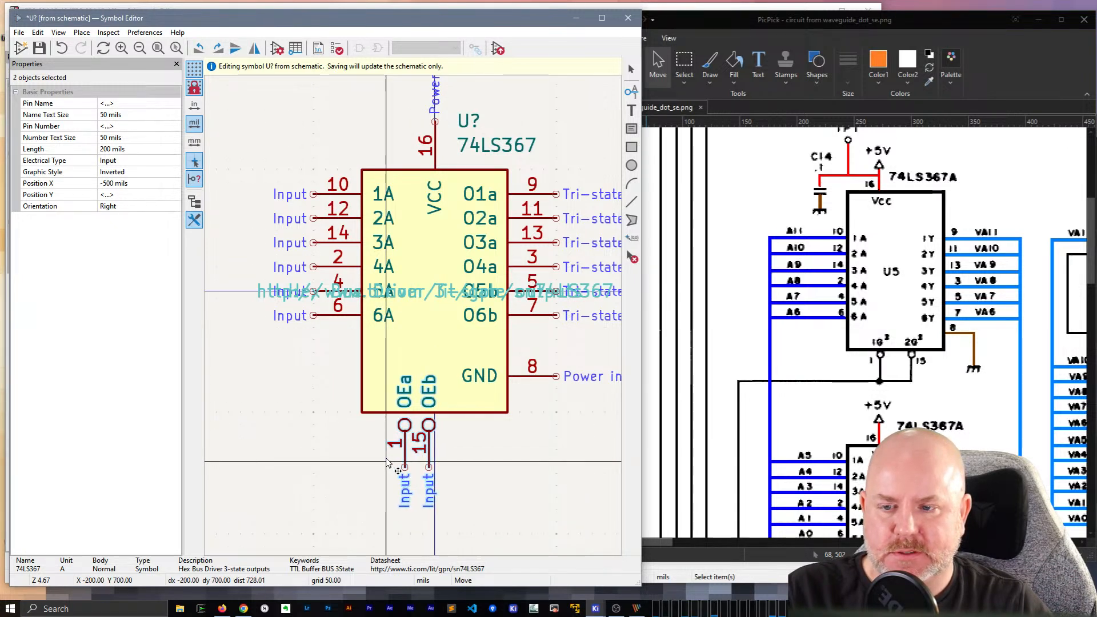
{"action": "key", "text": "r"}
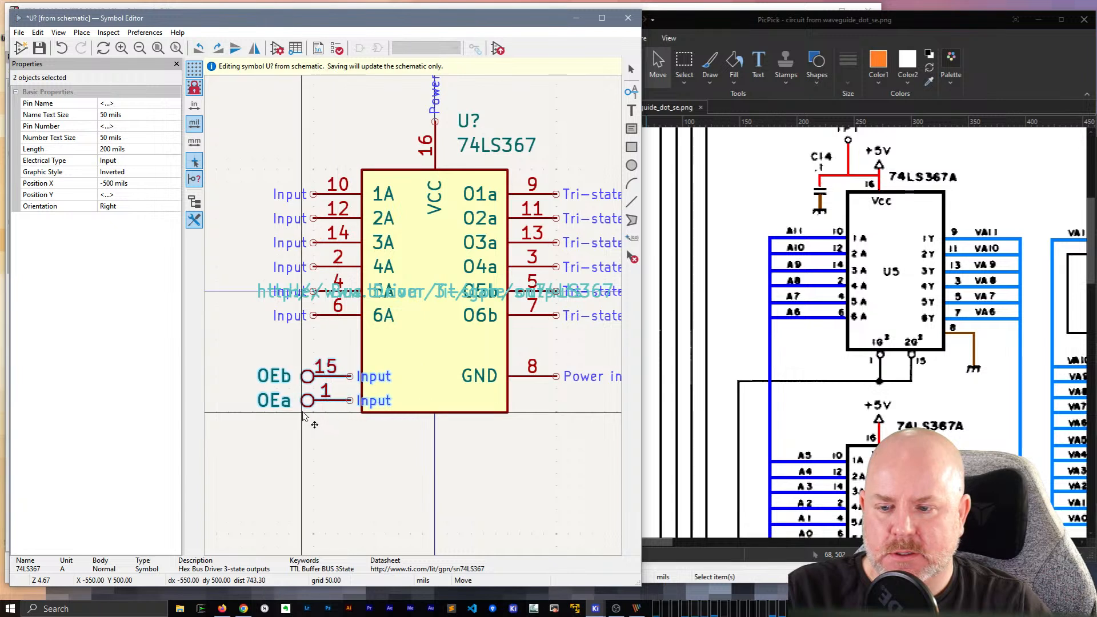
{"action": "key", "text": "r"}
{"action": "key", "text": "r"}
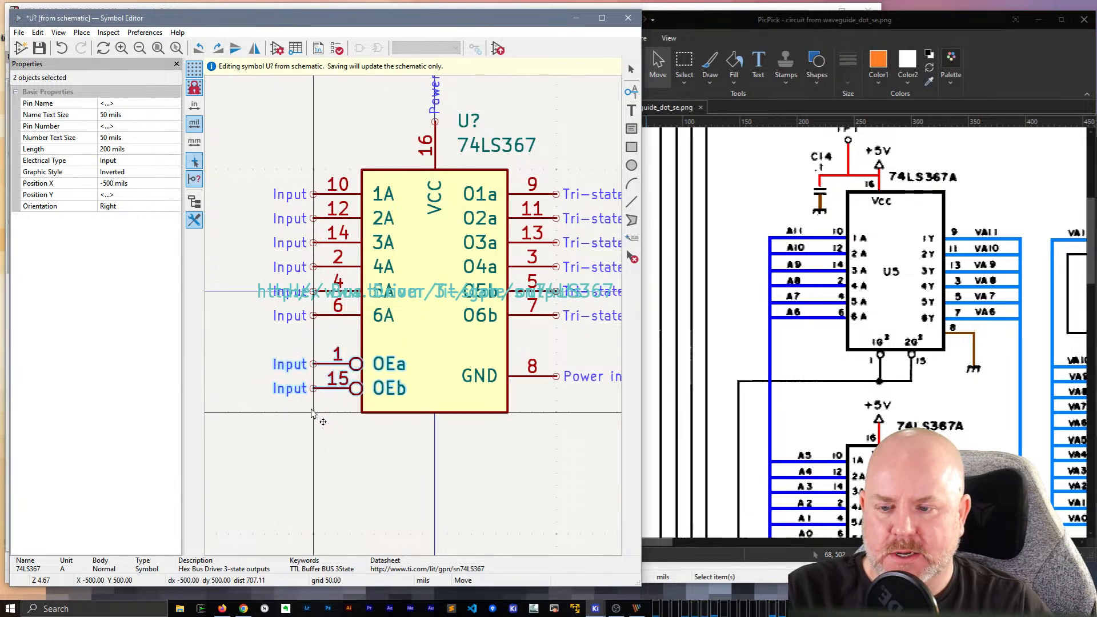
{"action": "key", "text": "r"}
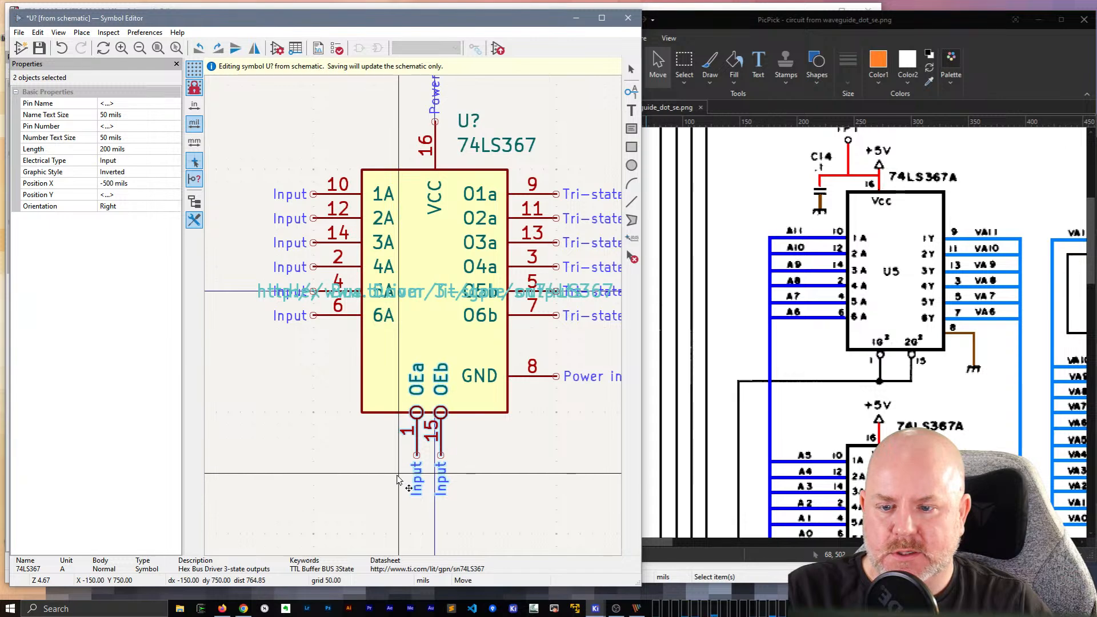
{"action": "left_click", "coordinate": [399, 489]}
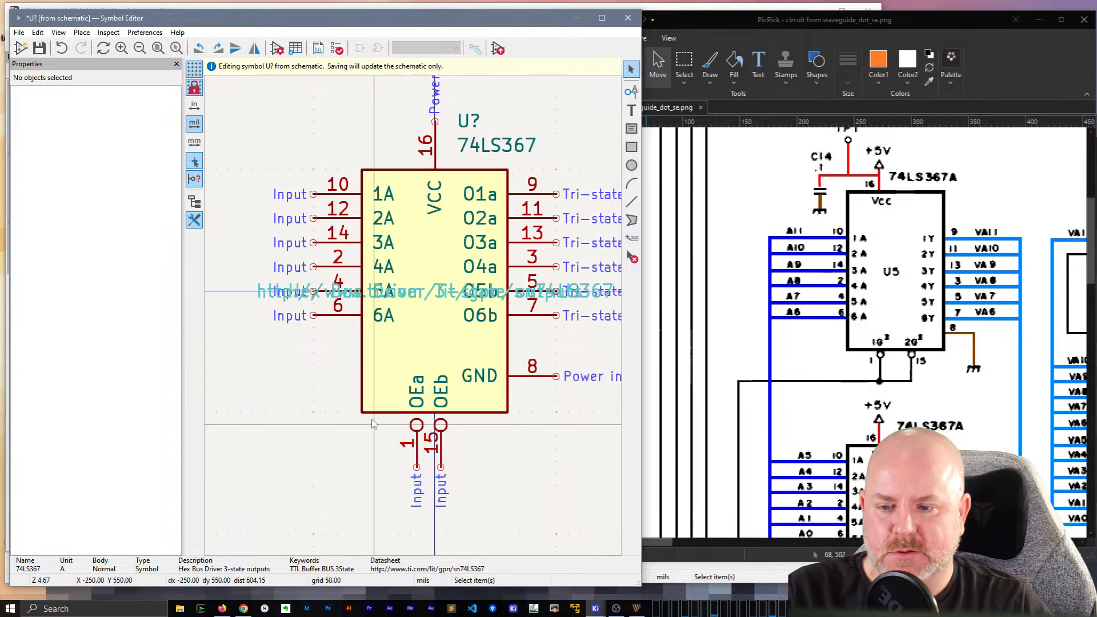
Step: Shift the OEa and OEb pins slightly so their inversion circles touch the body's lower edge, nearly centred under the symbol
{"action": "left_click", "coordinate": [376, 413]}
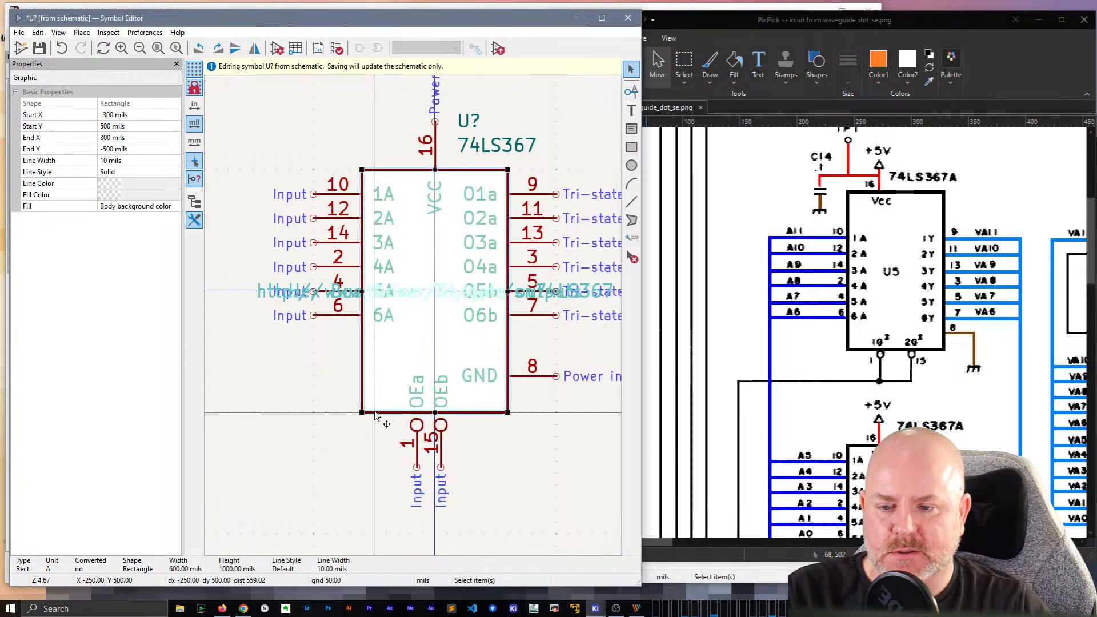
{"action": "left_click", "coordinate": [442, 433]}
{"action": "left_click_drag", "start_coordinate": [442, 433], "coordinate": [371, 432]}
{"action": "left_click", "coordinate": [416, 457]}
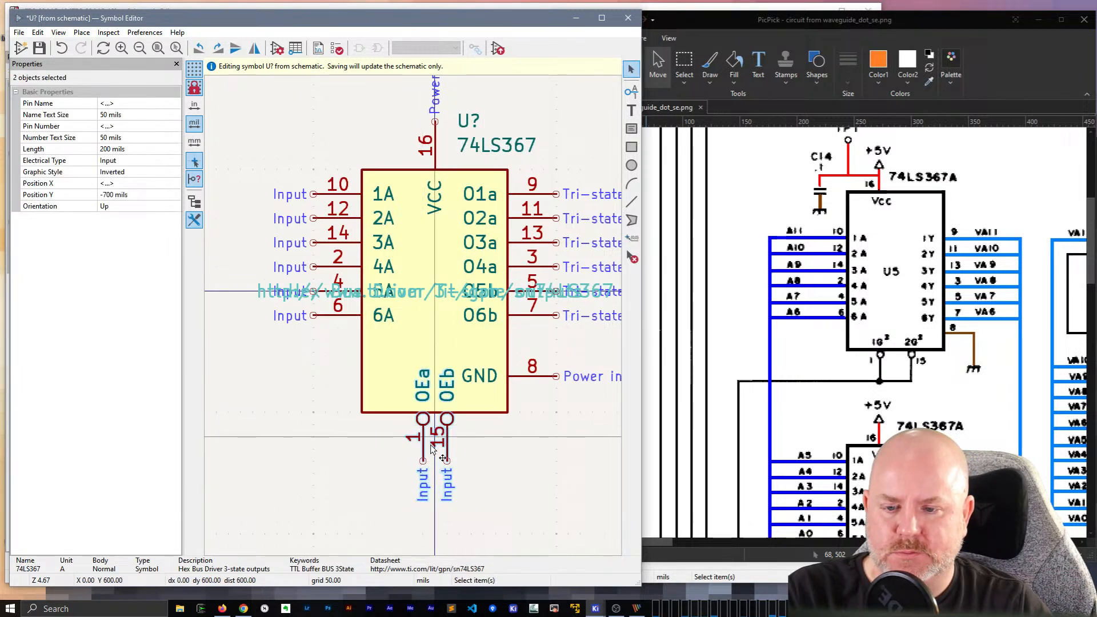
{"action": "left_click", "coordinate": [493, 462]}
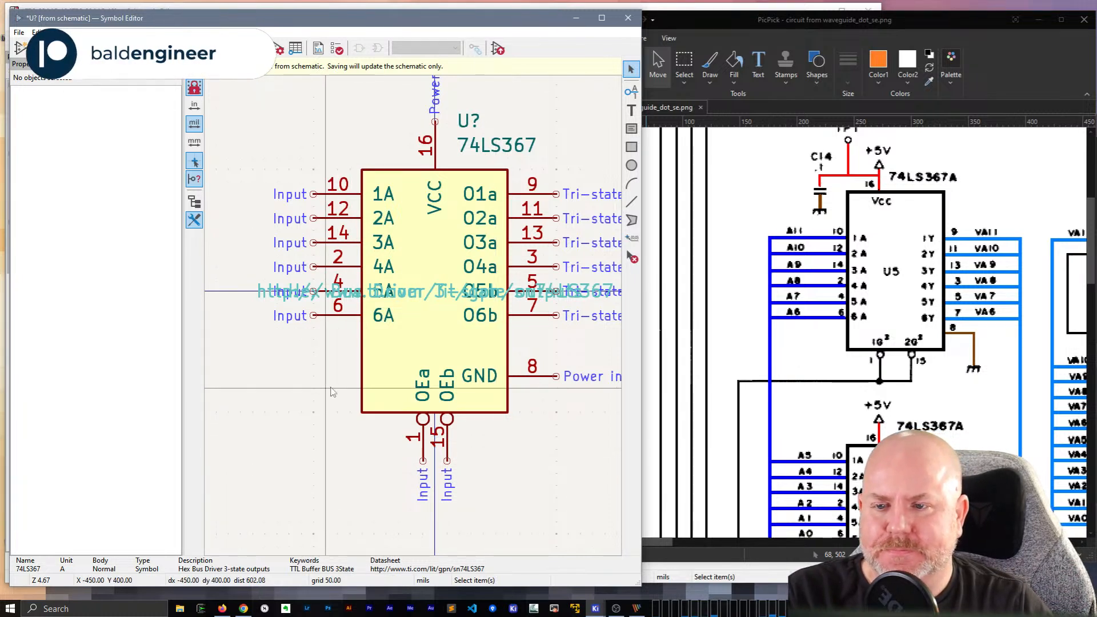
Step: Move input pins 1A to 6A and output pins O1a to O6b down by one pin spacing
{"action": "left_click_drag", "start_coordinate": [335, 355], "coordinate": [326, 159]}
{"action": "left_click", "coordinate": [321, 328]}
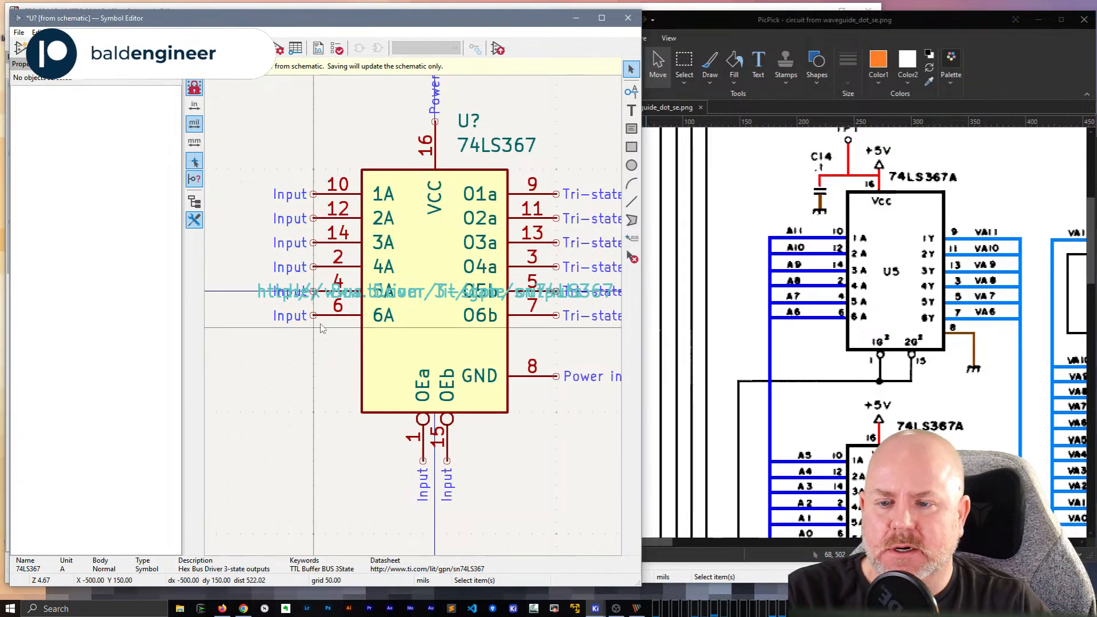
{"action": "left_click_drag", "start_coordinate": [340, 367], "coordinate": [326, 182]}
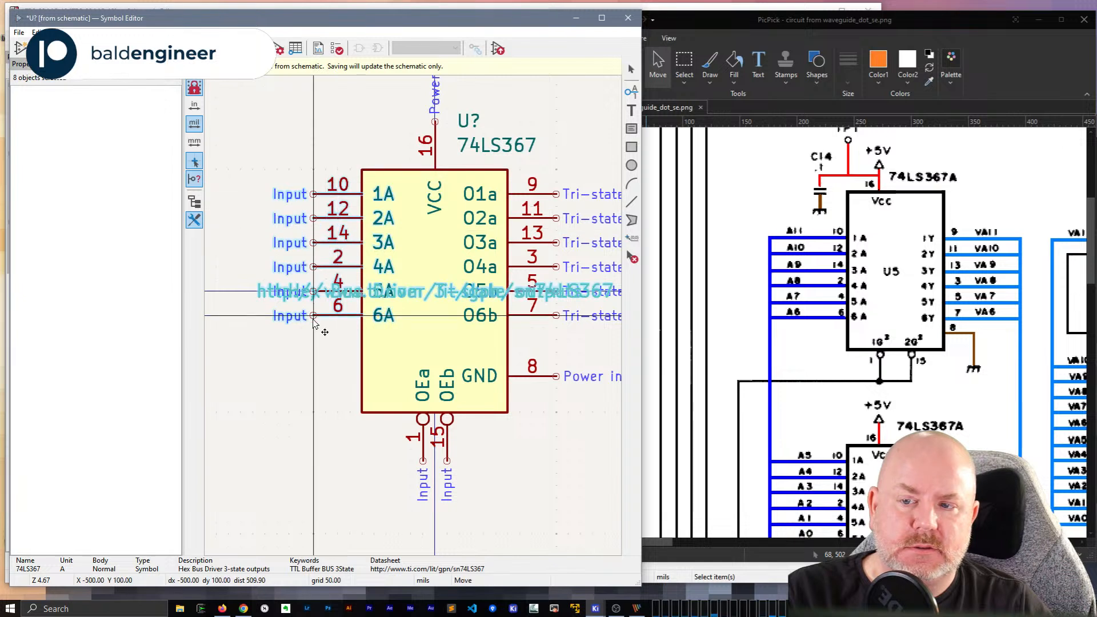
{"action": "left_click_drag", "start_coordinate": [316, 321], "coordinate": [318, 343]}
{"action": "left_click", "coordinate": [277, 425]}
{"action": "left_click_drag", "start_coordinate": [565, 339], "coordinate": [522, 179]}
{"action": "left_click_drag", "start_coordinate": [559, 318], "coordinate": [559, 330]}
{"action": "left_click", "coordinate": [560, 345]}
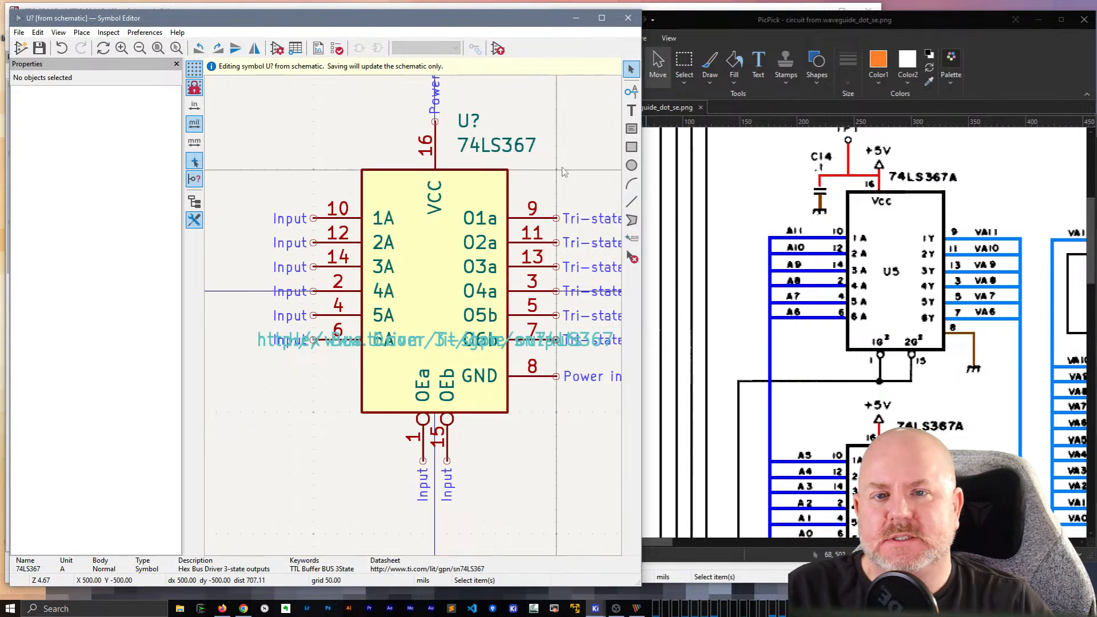
Step: Close the symbol editor and narrow the schematic window so the reference circuit image shows beside it
{"action": "left_click", "coordinate": [628, 20]}
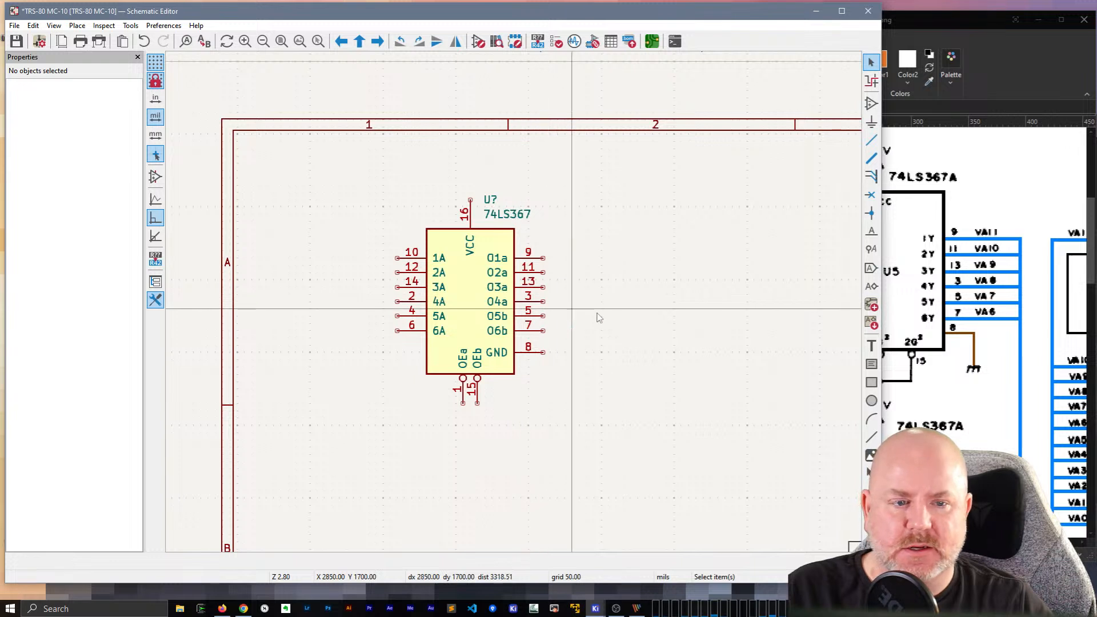
{"action": "left_click", "coordinate": [983, 369]}
{"action": "scroll", "coordinate": [962, 375], "scroll_direction": "down", "scroll_amount": 2}
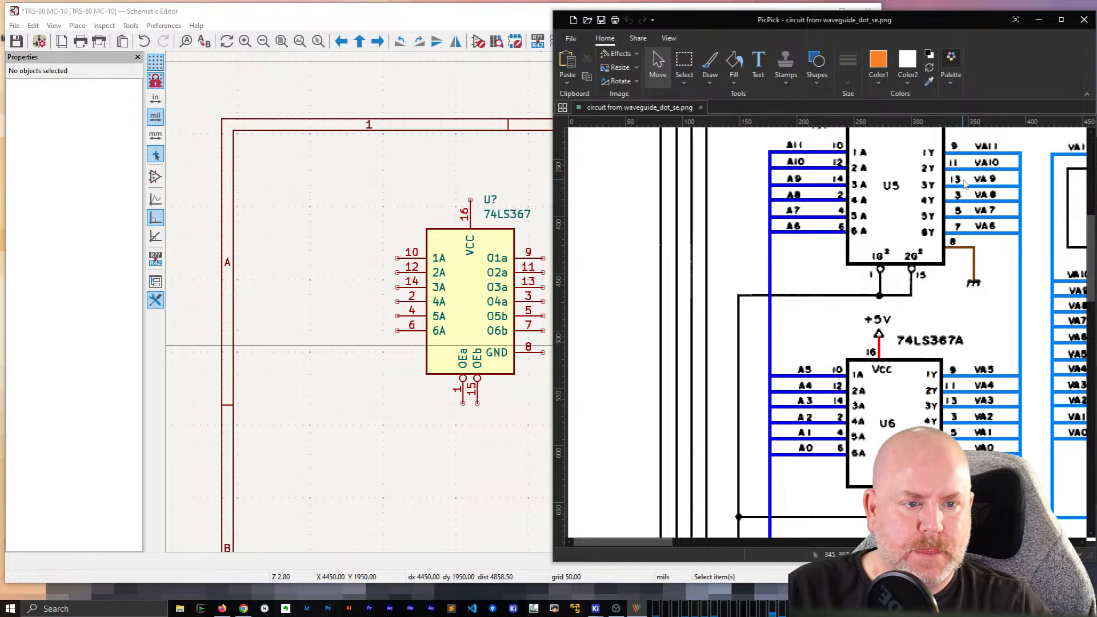
{"action": "left_click", "coordinate": [290, 451]}
{"action": "scroll", "coordinate": [404, 404], "scroll_direction": "down", "scroll_amount": 2}
{"action": "left_click", "coordinate": [1030, 269]}
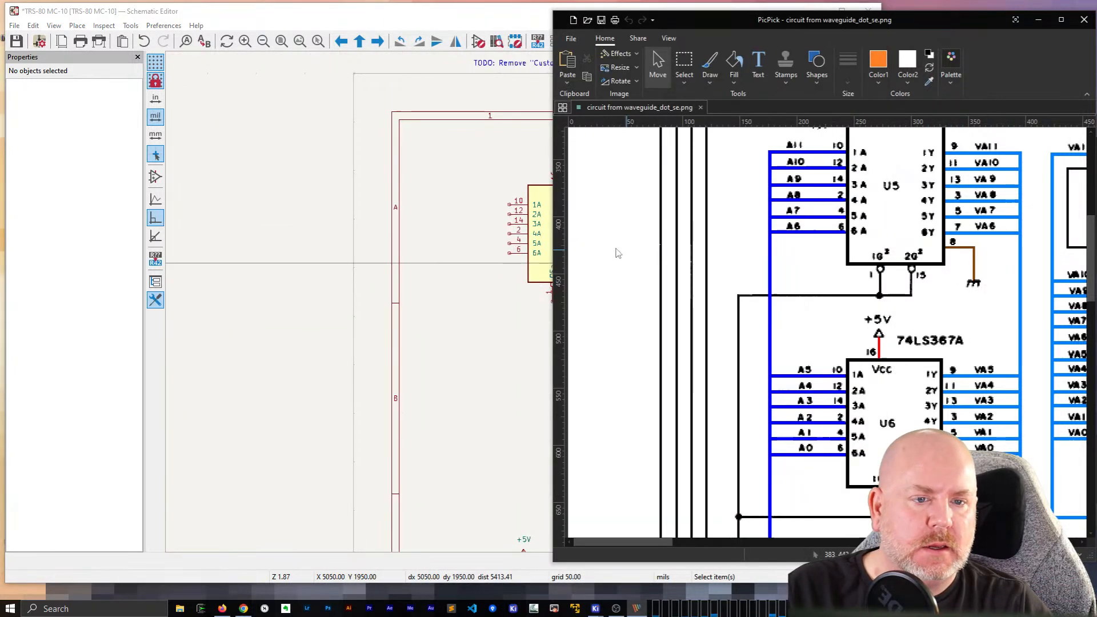
{"action": "left_click", "coordinate": [490, 283]}
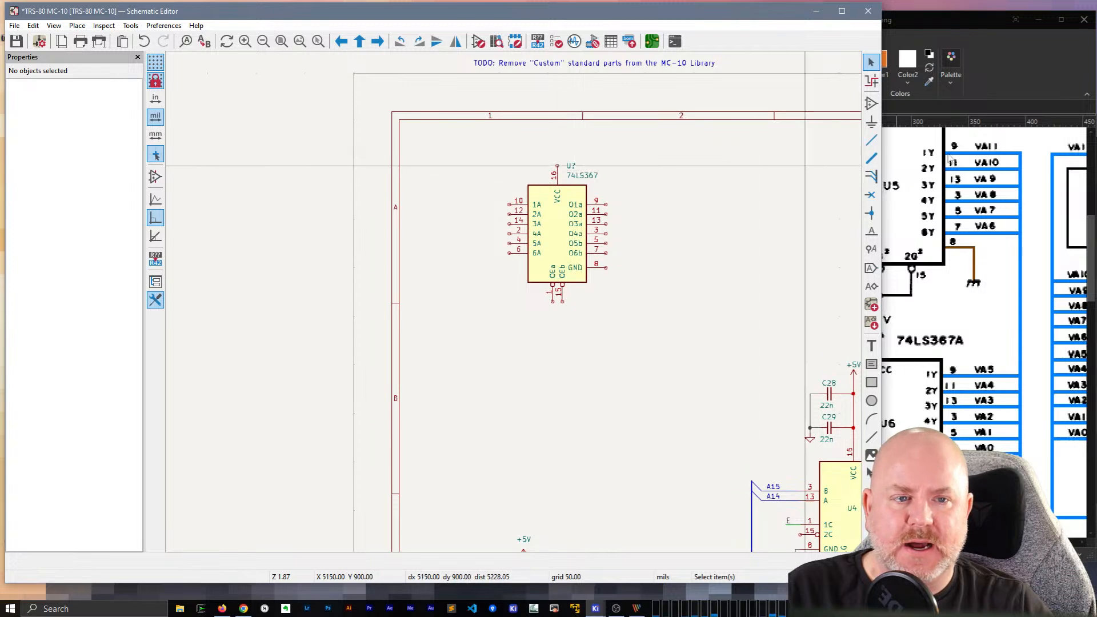
{"action": "left_click_drag", "start_coordinate": [884, 154], "coordinate": [761, 154]}
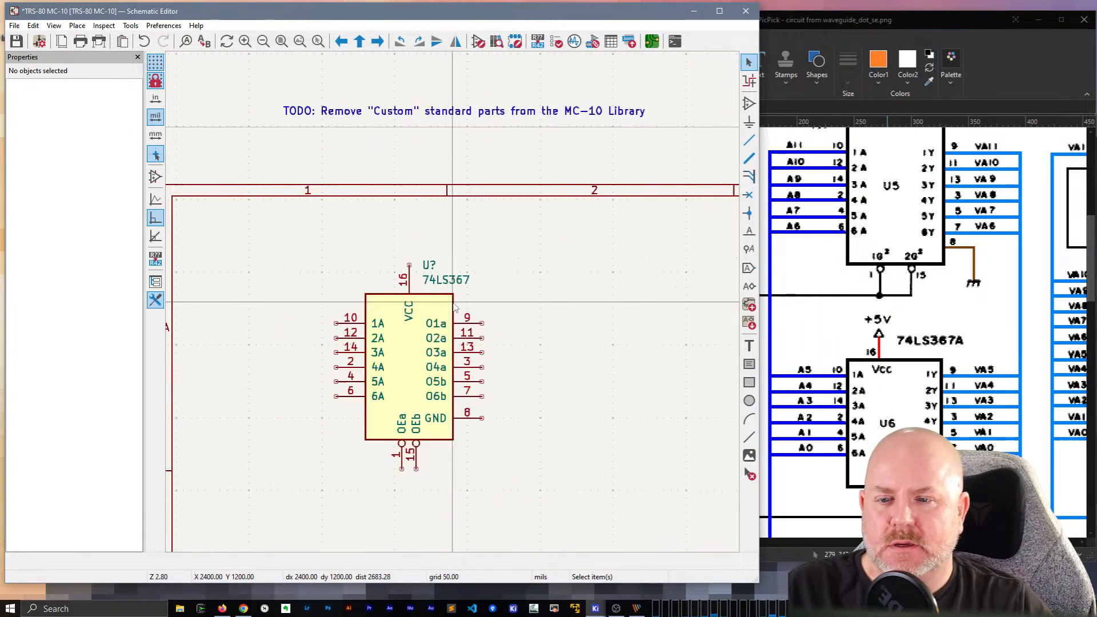
Step: Set the reference of the placed 74LS367 symbol to U5
{"action": "left_click", "coordinate": [378, 353]}
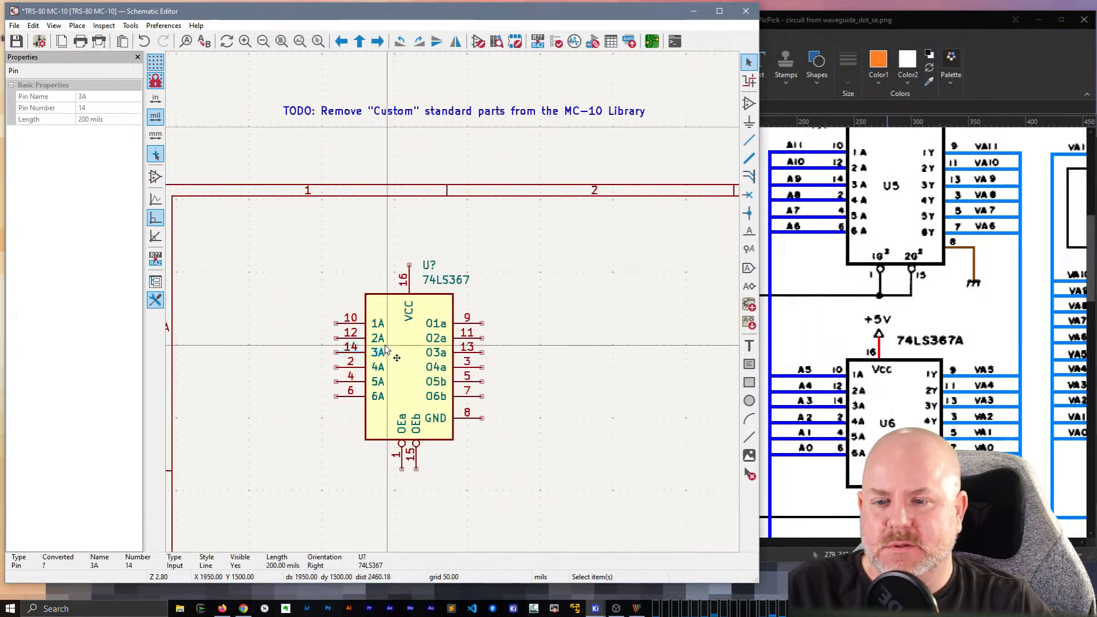
{"action": "left_click", "coordinate": [395, 316]}
{"action": "left_click", "coordinate": [101, 166]}
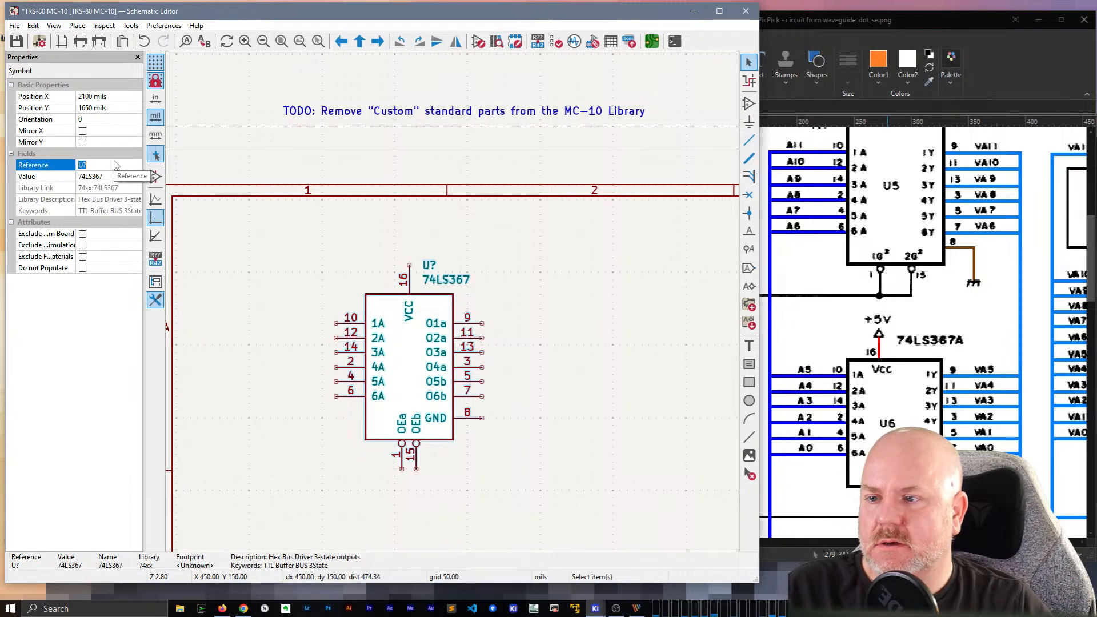
{"action": "type", "text": "U5"}
{"action": "key", "text": "Return"}
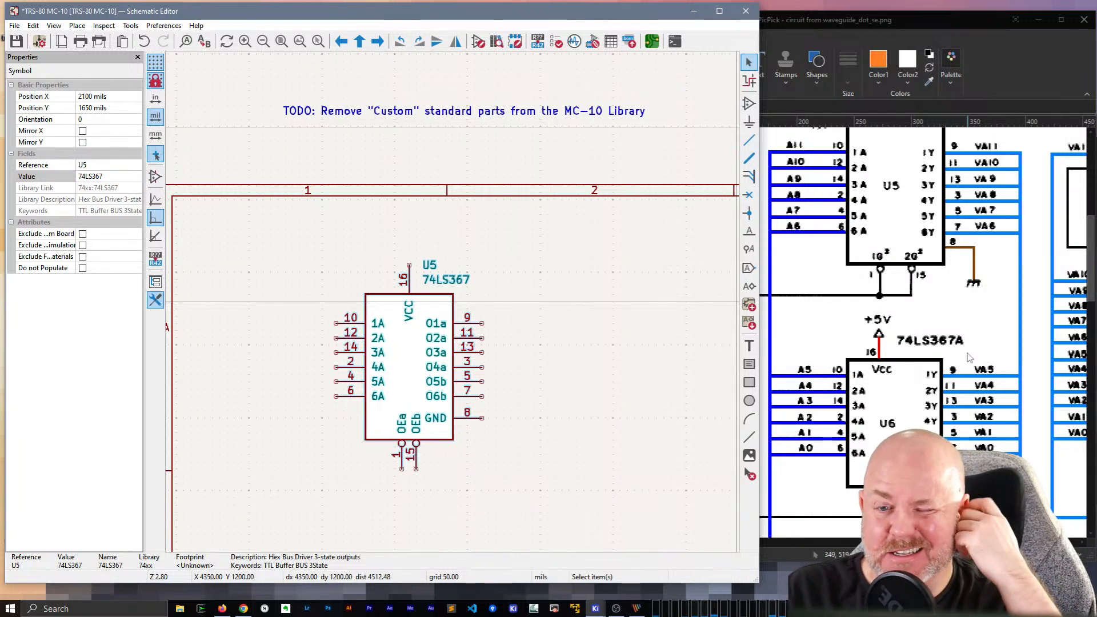
Step: Change U5's value text to 74LS367A, matching the reference circuit
{"action": "scroll", "coordinate": [971, 358], "scroll_direction": "up", "scroll_amount": 3}
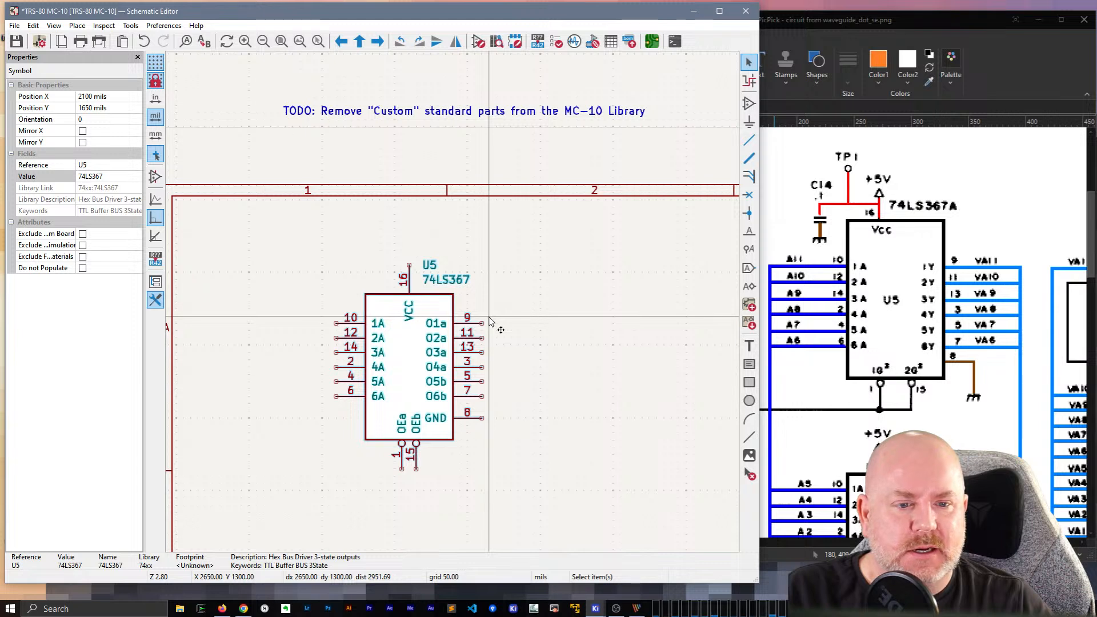
{"action": "left_click", "coordinate": [467, 284]}
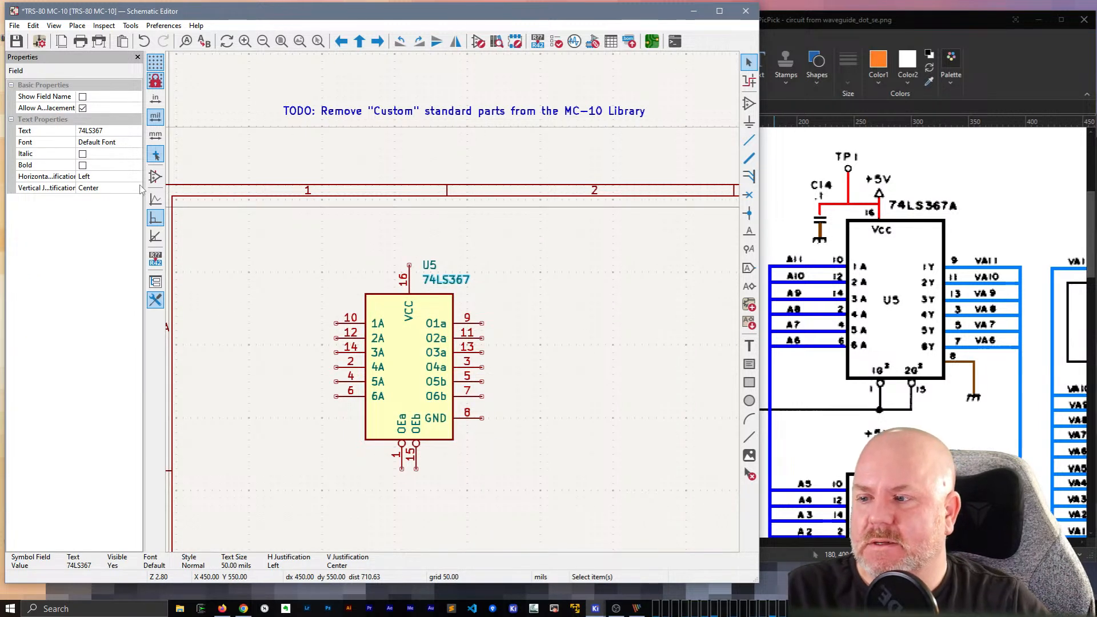
{"action": "left_click", "coordinate": [122, 132]}
{"action": "type", "text": "a"}
{"action": "key", "text": "Return"}
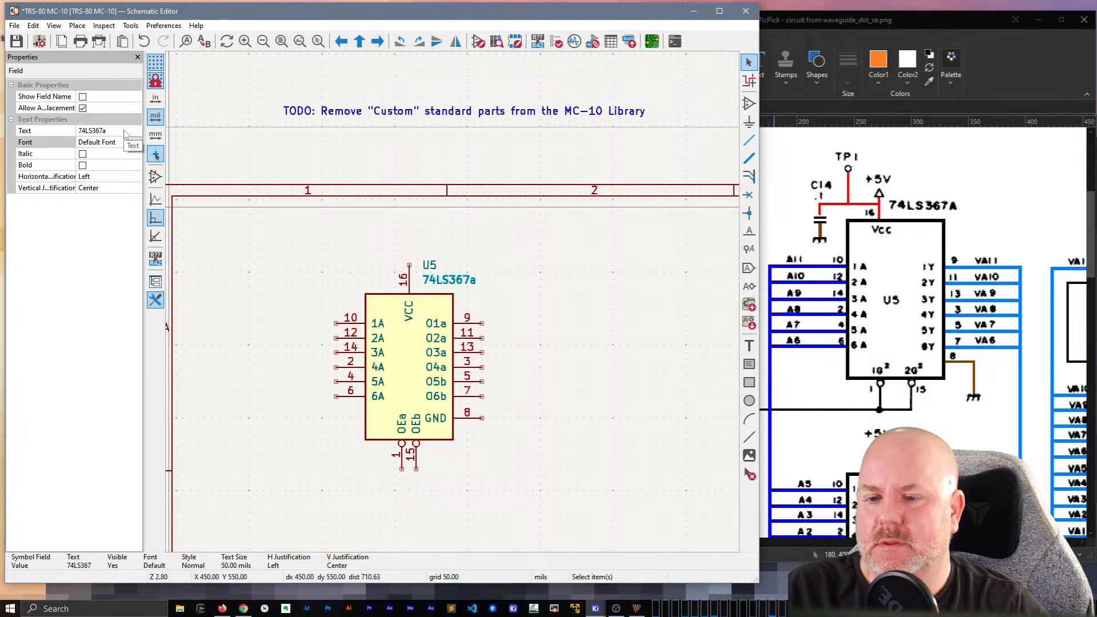
{"action": "left_click", "coordinate": [124, 130]}
{"action": "type", "text": "74LS367A"}
{"action": "key", "text": "Return"}
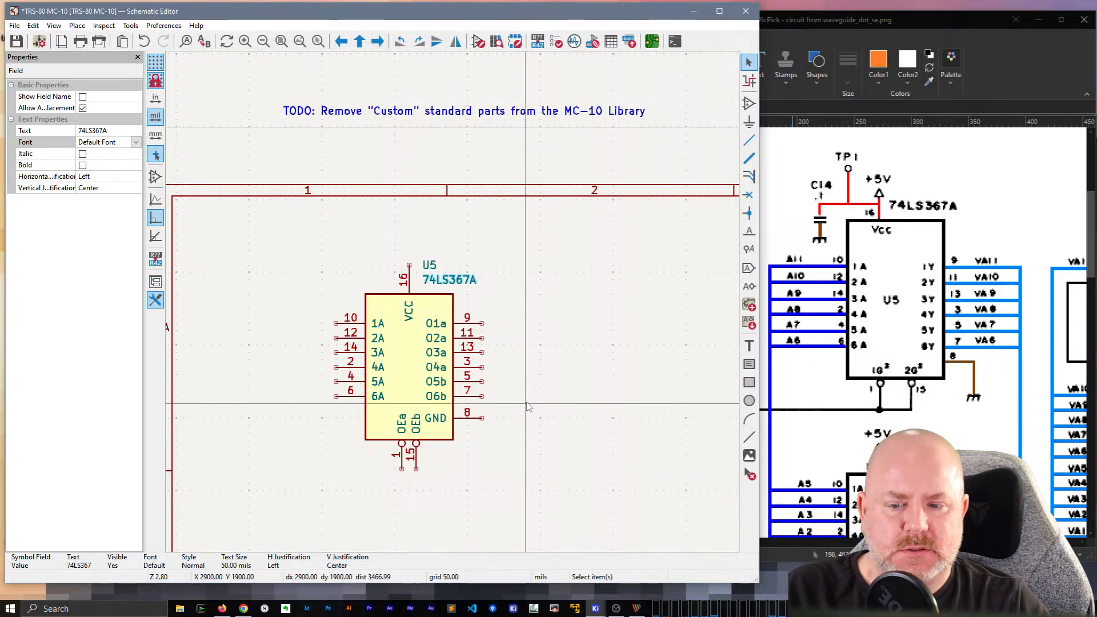
Step: Duplicate the U5 symbol and place the copy directly below it, above the +5V reset circuit
{"action": "scroll", "coordinate": [527, 404], "scroll_direction": "down", "scroll_amount": 1}
{"action": "middle_click_drag", "start_coordinate": [451, 347], "coordinate": [527, 301]}
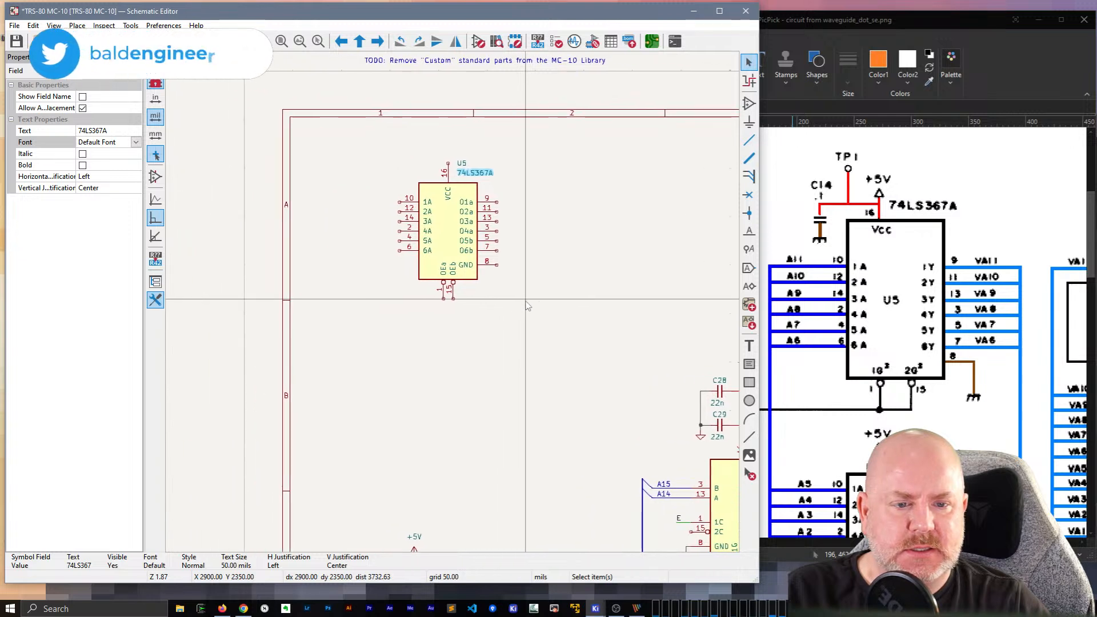
{"action": "middle_click_drag", "start_coordinate": [409, 234], "coordinate": [387, 145]}
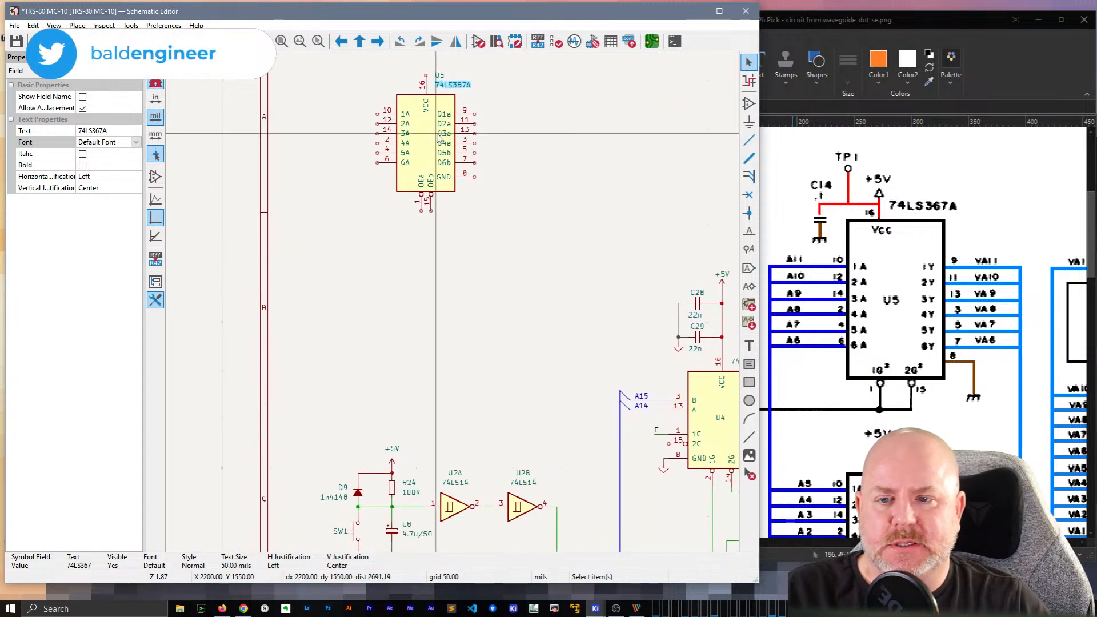
{"action": "left_click", "coordinate": [440, 136]}
{"action": "left_click", "coordinate": [426, 146]}
{"action": "key", "text": "ctrl+d"}
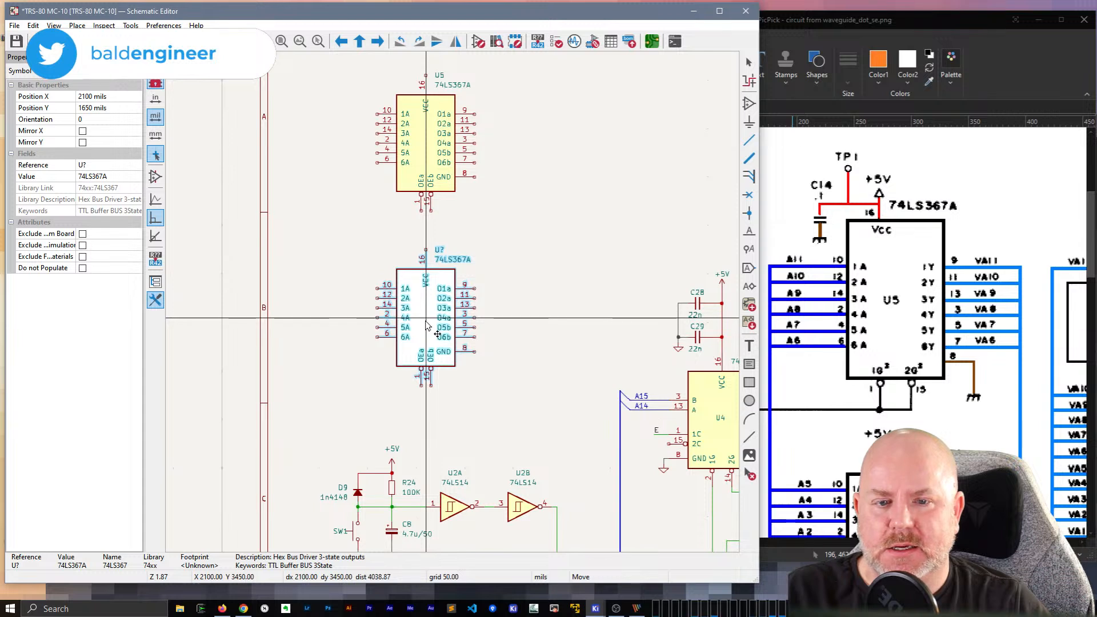
{"action": "left_click", "coordinate": [426, 328]}
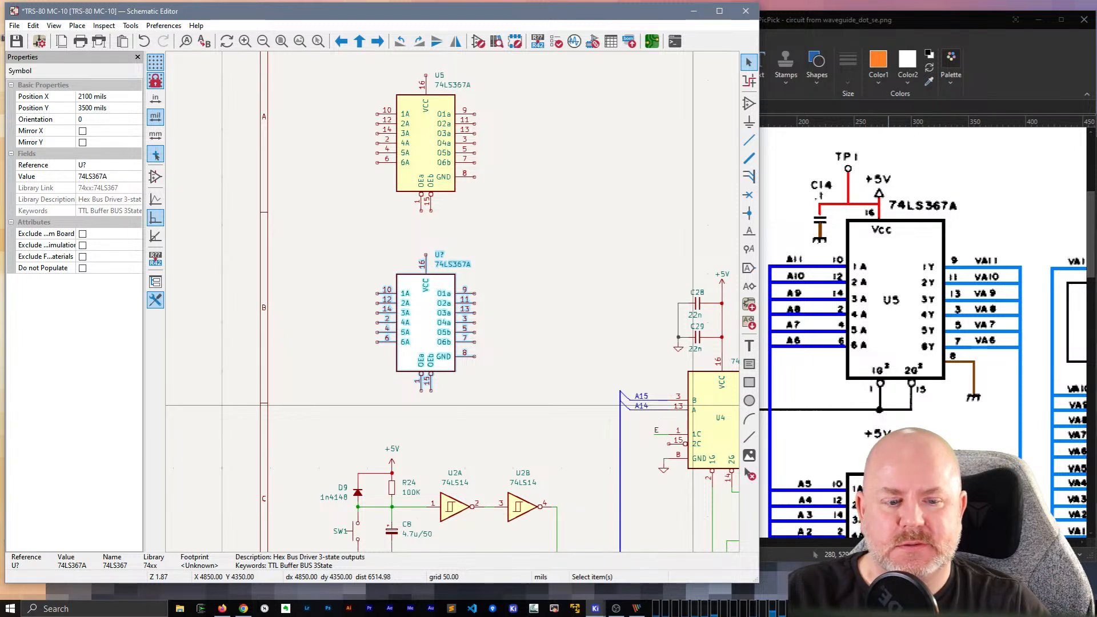
Step: Set the duplicated 74LS367A symbol's reference to U6
{"action": "scroll", "coordinate": [896, 332], "scroll_direction": "down", "scroll_amount": 3}
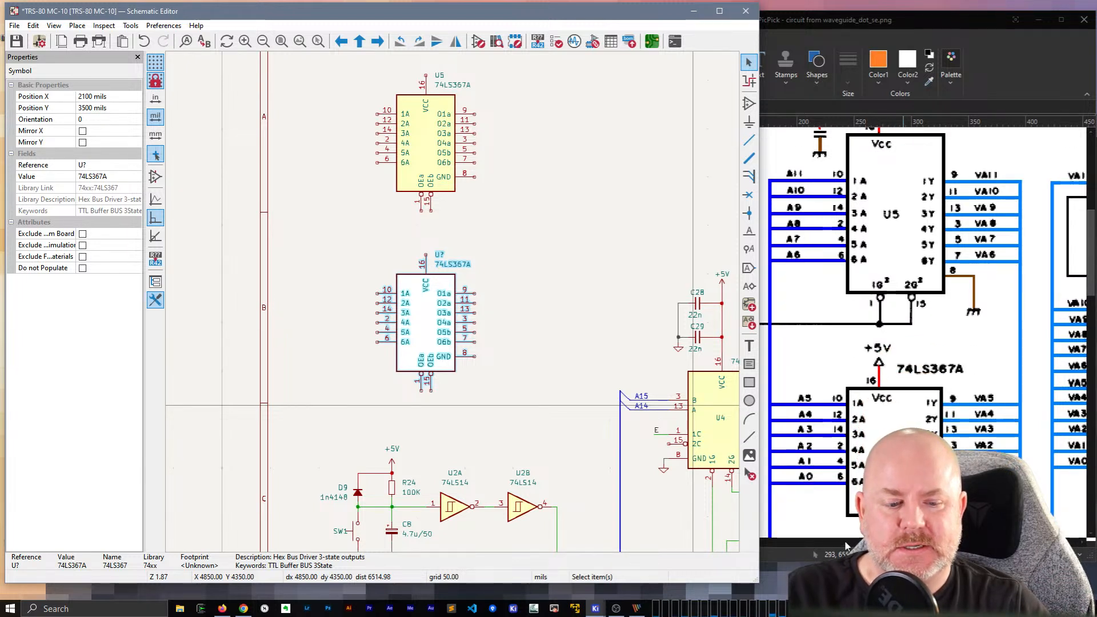
{"action": "left_click", "coordinate": [443, 264]}
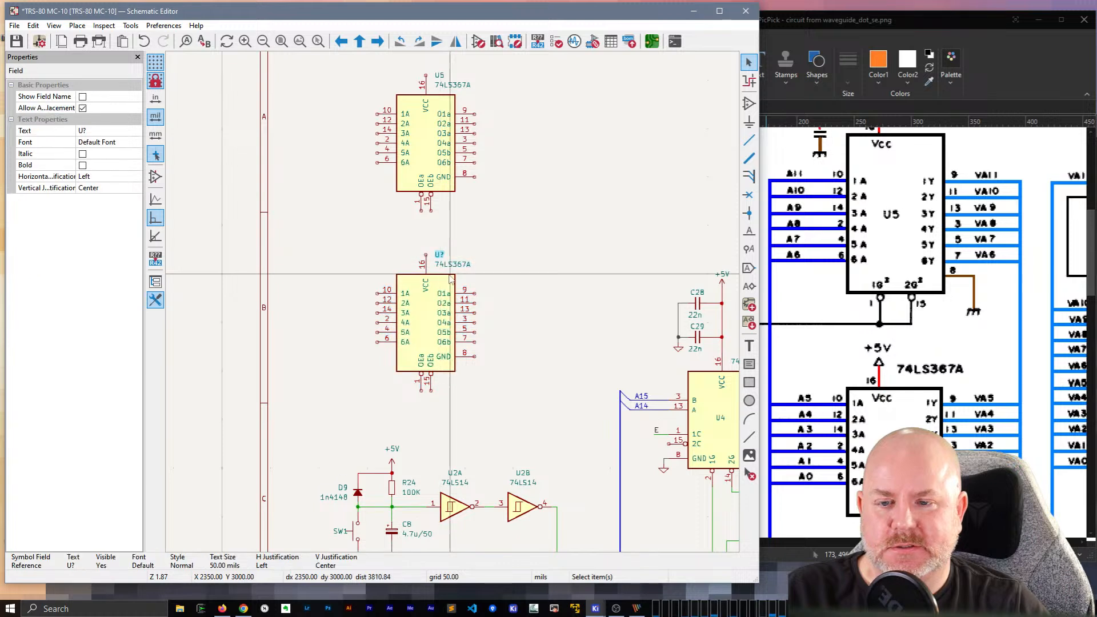
{"action": "left_click", "coordinate": [109, 131]}
{"action": "key", "text": "BackSpace"}
{"action": "type", "text": "6"}
{"action": "key", "text": "Return"}
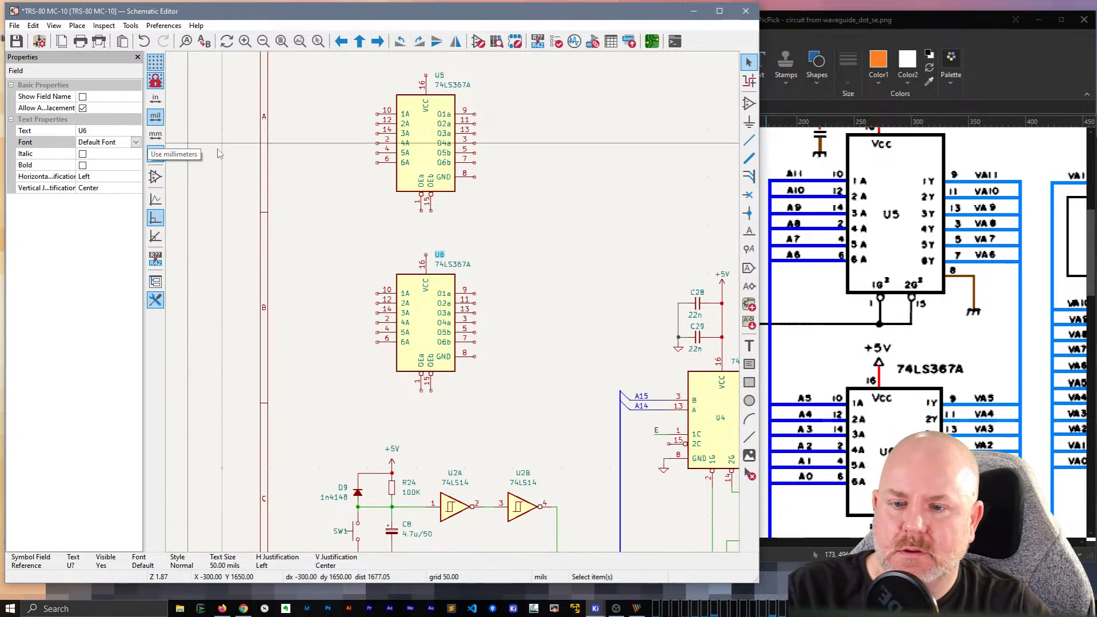
Step: Move the U6 and U5 reference labels into the centres of their symbol bodies
{"action": "key", "text": "m"}
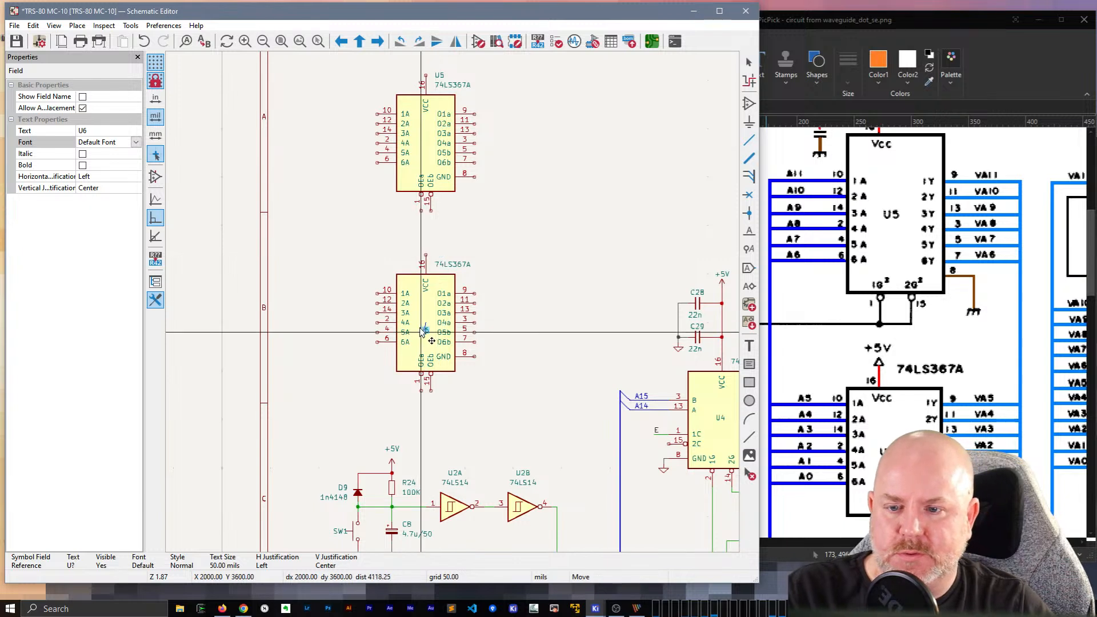
{"action": "left_click", "coordinate": [423, 326]}
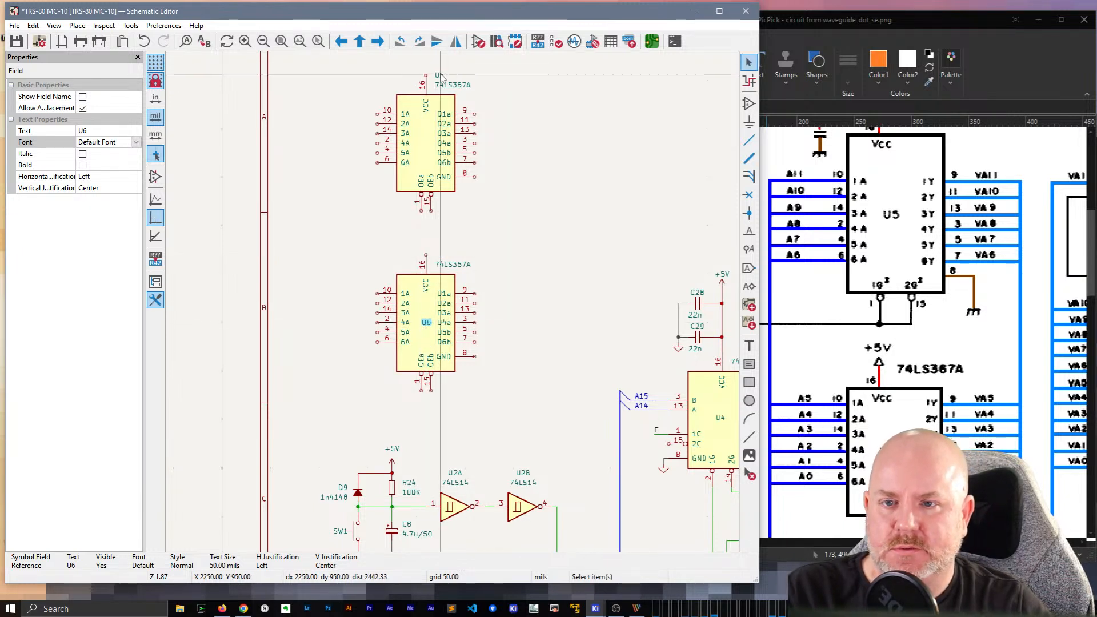
{"action": "key", "text": "m"}
{"action": "left_click", "coordinate": [424, 146]}
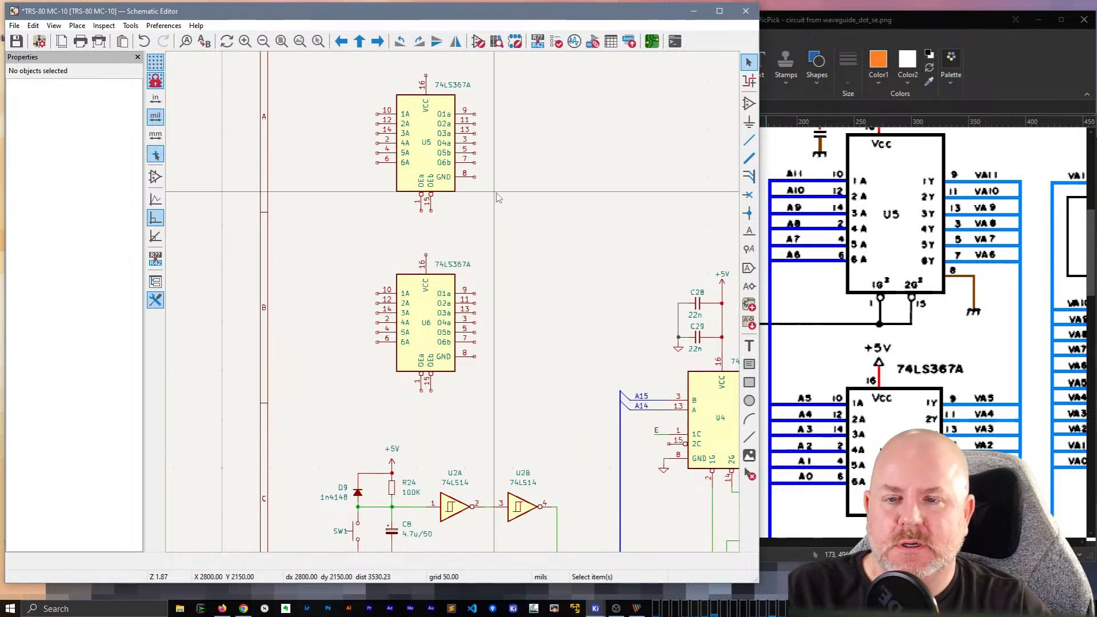
Step: Draw a horizontal wire stub about 300 mils long from U5's pin 1A and repeat it for inputs 2A to 6A
{"action": "left_click", "coordinate": [378, 114]}
{"action": "double_click", "coordinate": [350, 114]}
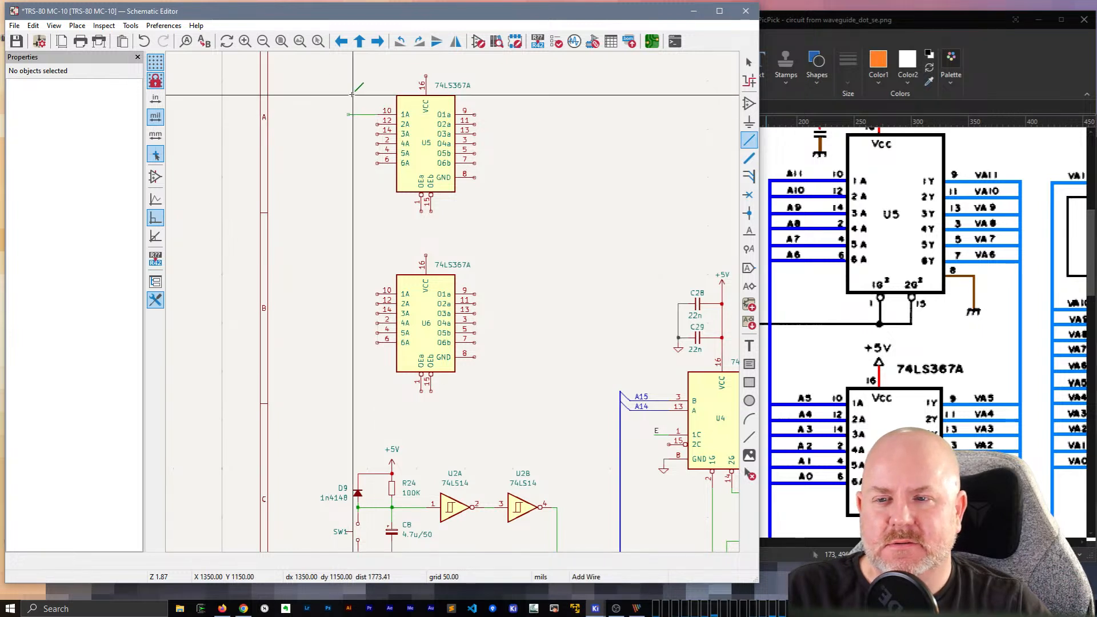
{"action": "key", "text": "Escape"}
{"action": "key", "text": "Insert"}
{"action": "key", "text": "Insert"}
{"action": "key", "text": "Insert"}
{"action": "key", "text": "Insert"}
{"action": "key", "text": "Insert"}
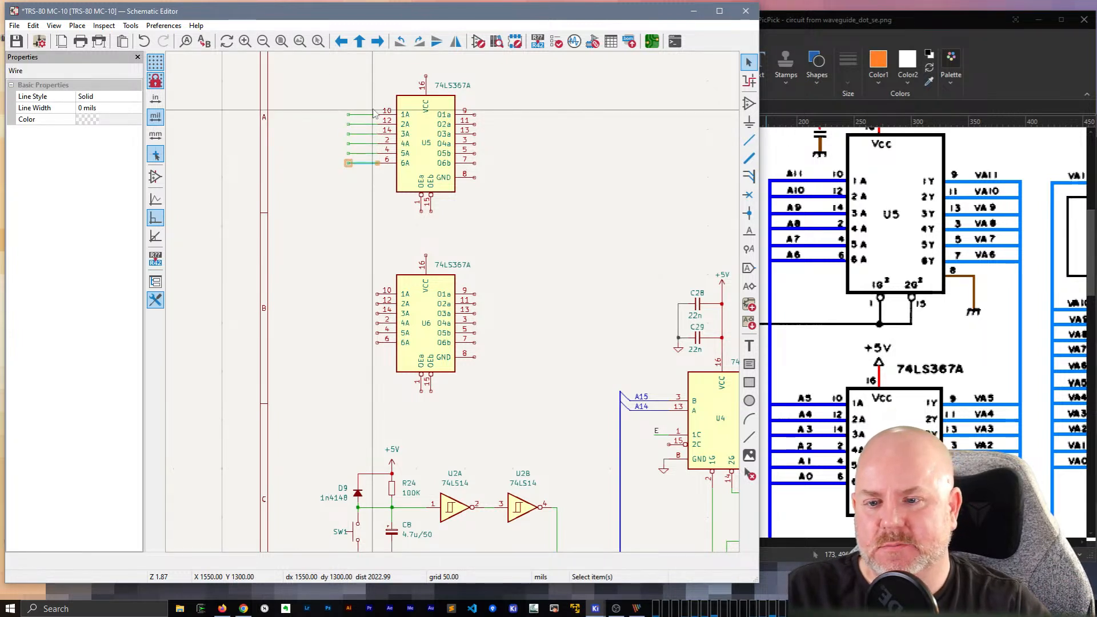
Step: Draw a wire stub about 300 mils long from U6's pin 1A and repeat it for inputs 2A to 6A
{"action": "key", "text": "w"}
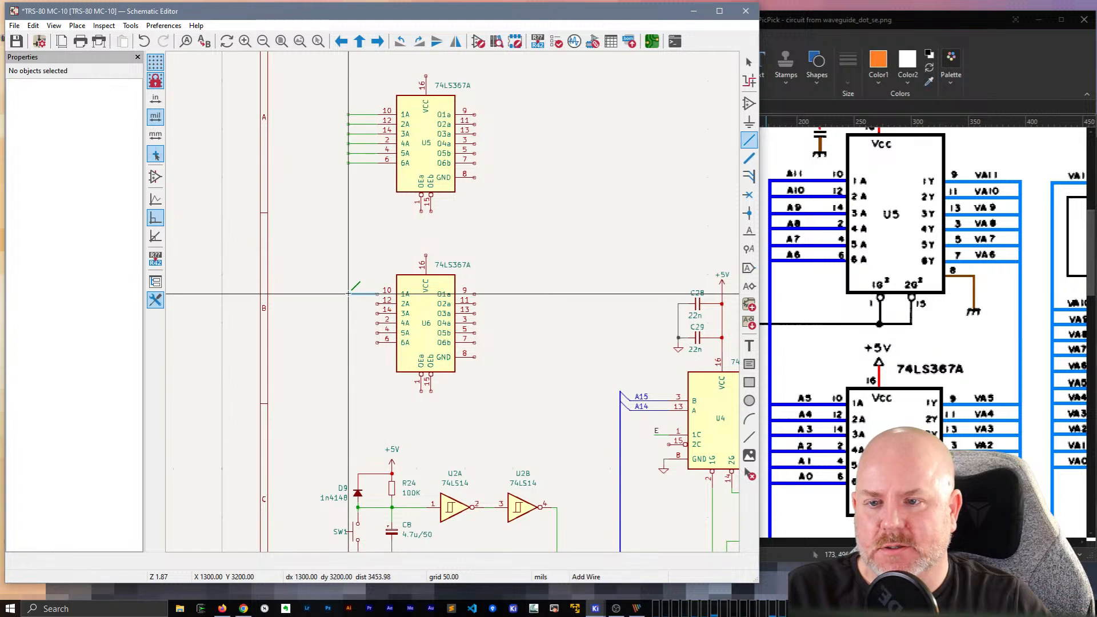
{"action": "double_click", "coordinate": [348, 294]}
{"action": "key", "text": "Escape"}
{"action": "key", "text": "Insert"}
{"action": "key", "text": "Insert"}
{"action": "key", "text": "Insert"}
{"action": "key", "text": "Insert"}
{"action": "key", "text": "Insert"}
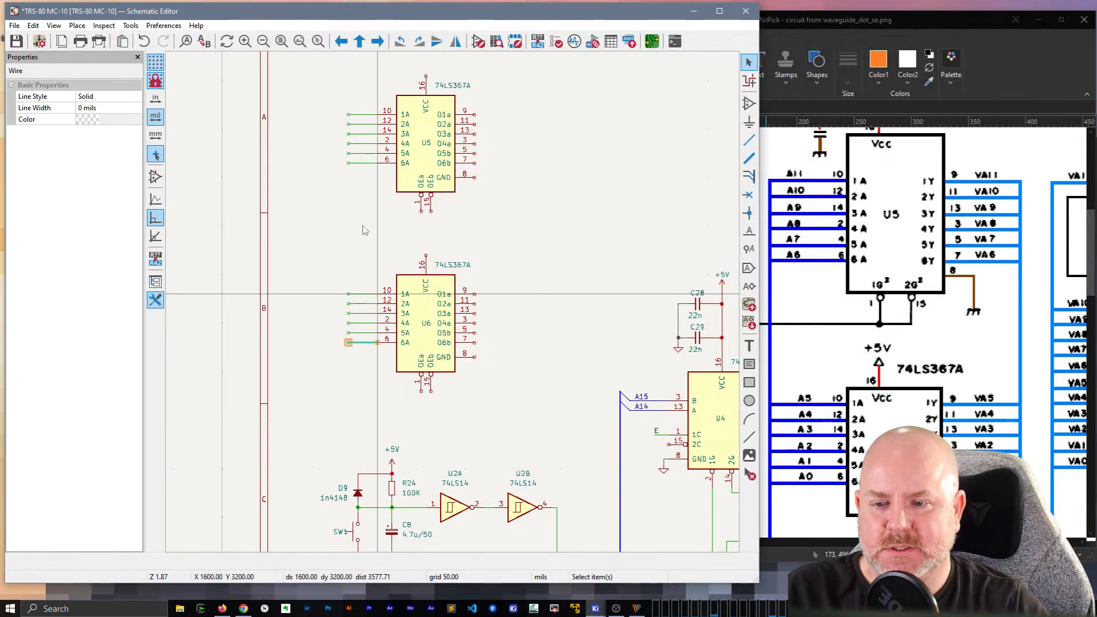
{"action": "key", "text": "Escape"}
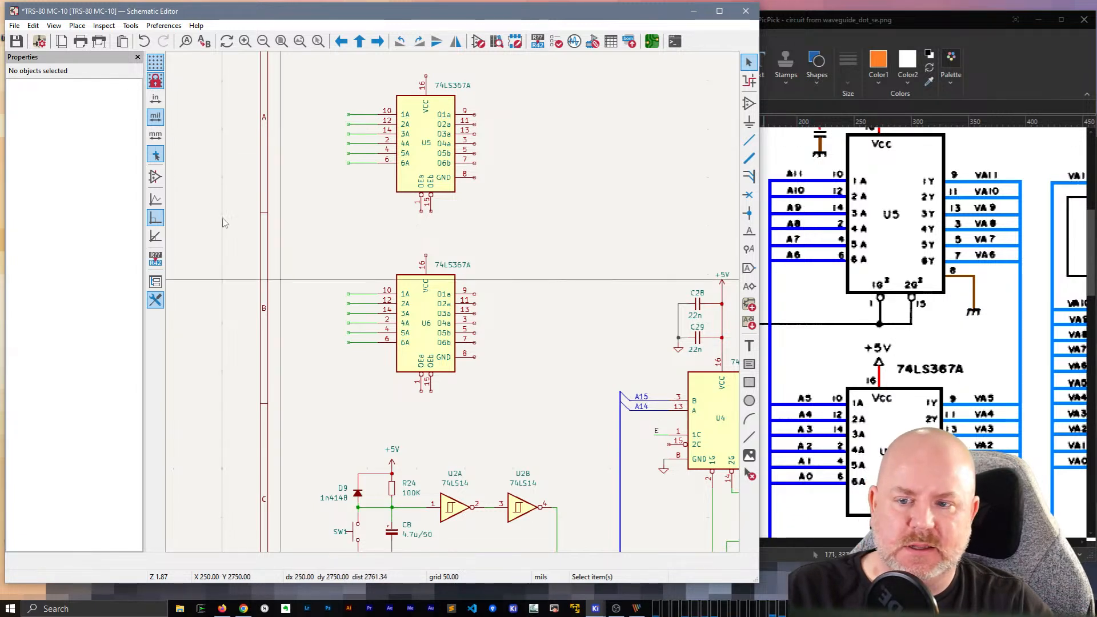
{"action": "key", "text": "a"}
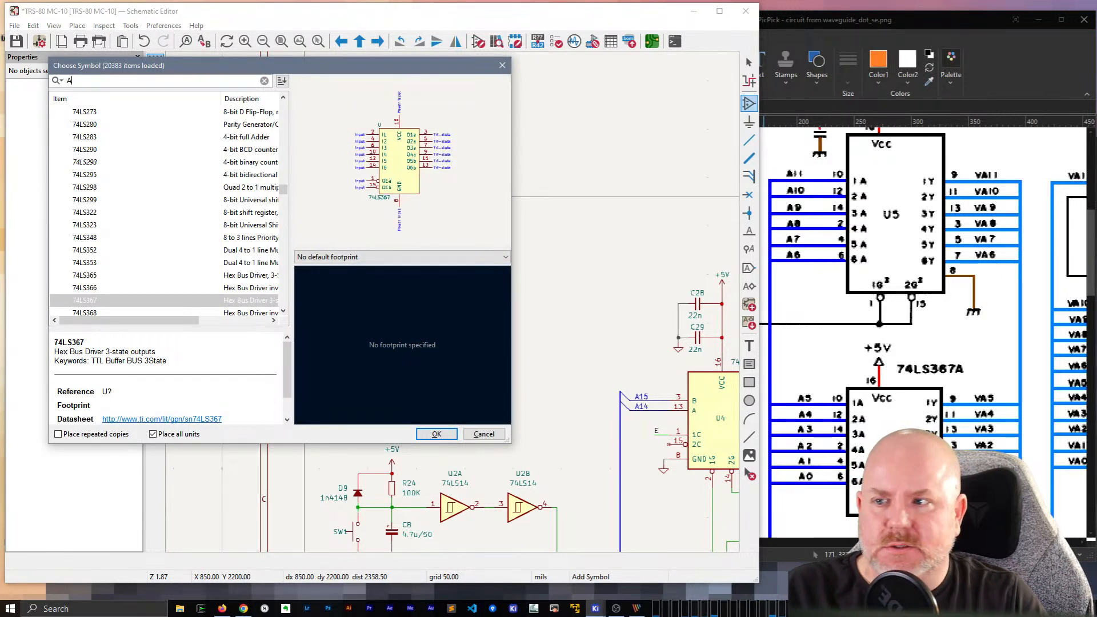
{"action": "key", "text": "Escape"}
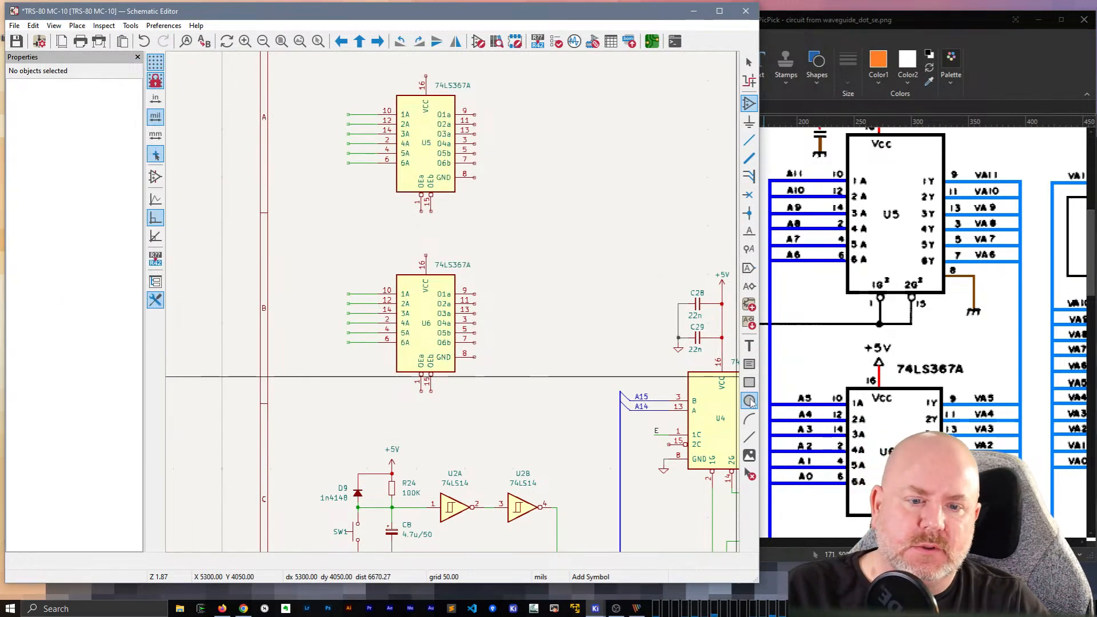
{"action": "left_click", "coordinate": [330, 217]}
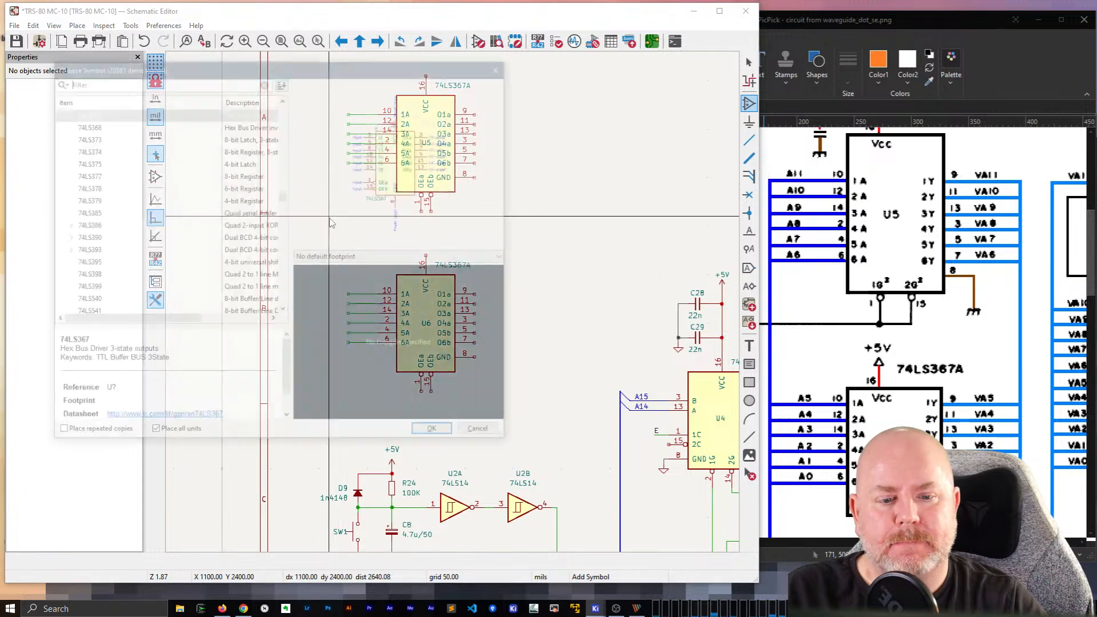
{"action": "key", "text": "Escape"}
Step: Place a column of net labels A0 to A11 beside U5 and U6 and delete it again
{"action": "type", "text": "lA0"}
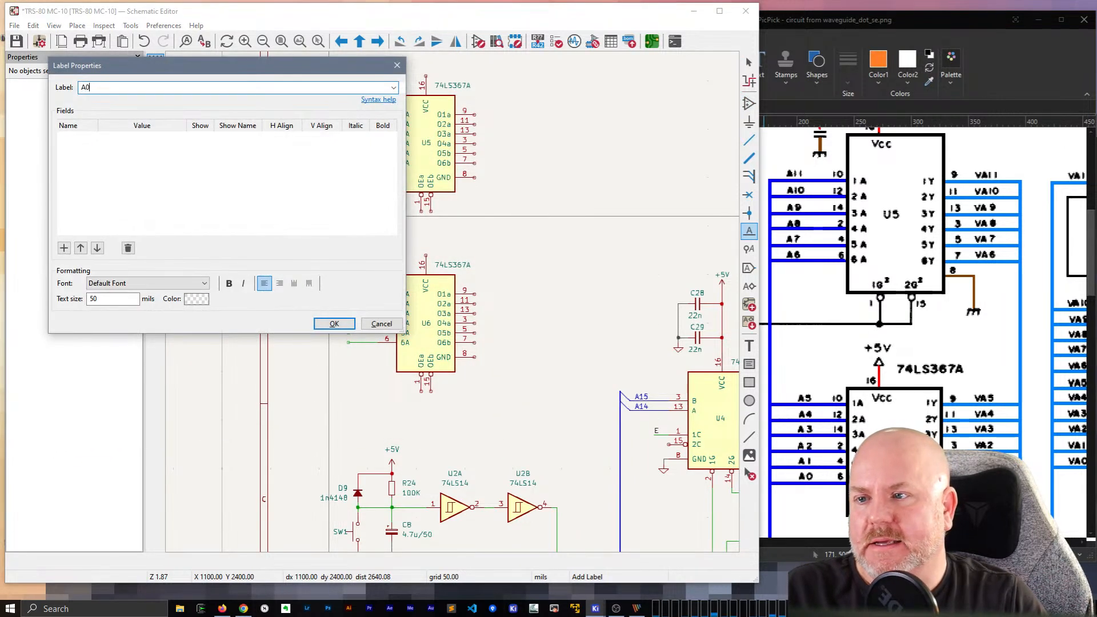
{"action": "key", "text": "Return"}
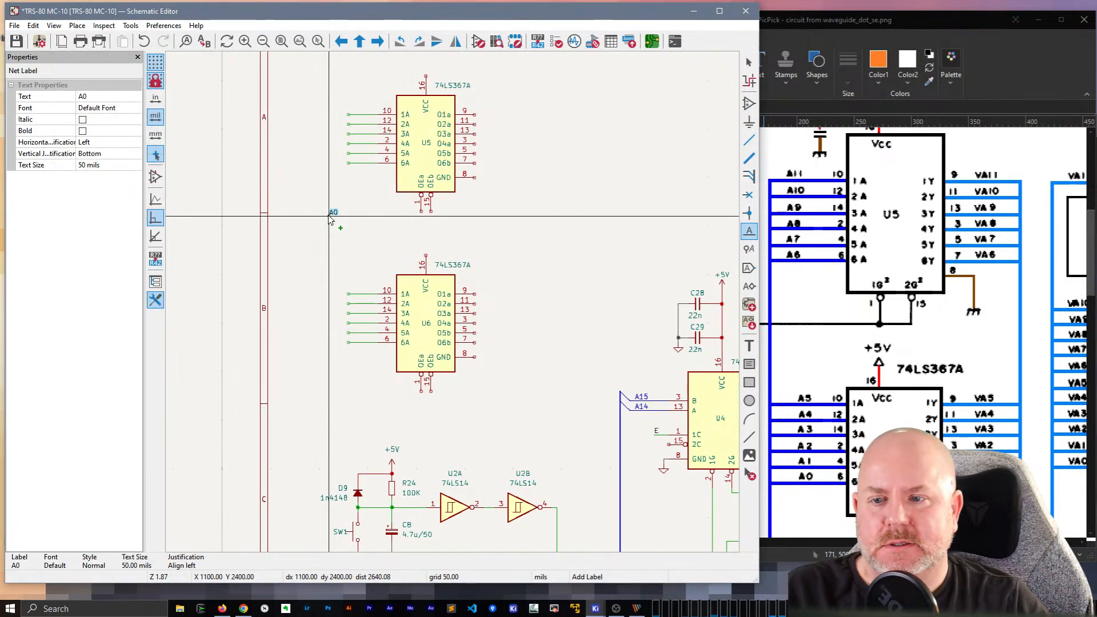
{"action": "left_click", "coordinate": [291, 215]}
{"action": "key", "text": "Insert"}
{"action": "key", "text": "Insert"}
{"action": "key", "text": "Insert"}
{"action": "key", "text": "Insert"}
{"action": "key", "text": "Insert"}
{"action": "key", "text": "Insert"}
{"action": "key", "text": "Insert"}
{"action": "key", "text": "Insert"}
{"action": "key", "text": "Insert"}
{"action": "key", "text": "Insert"}
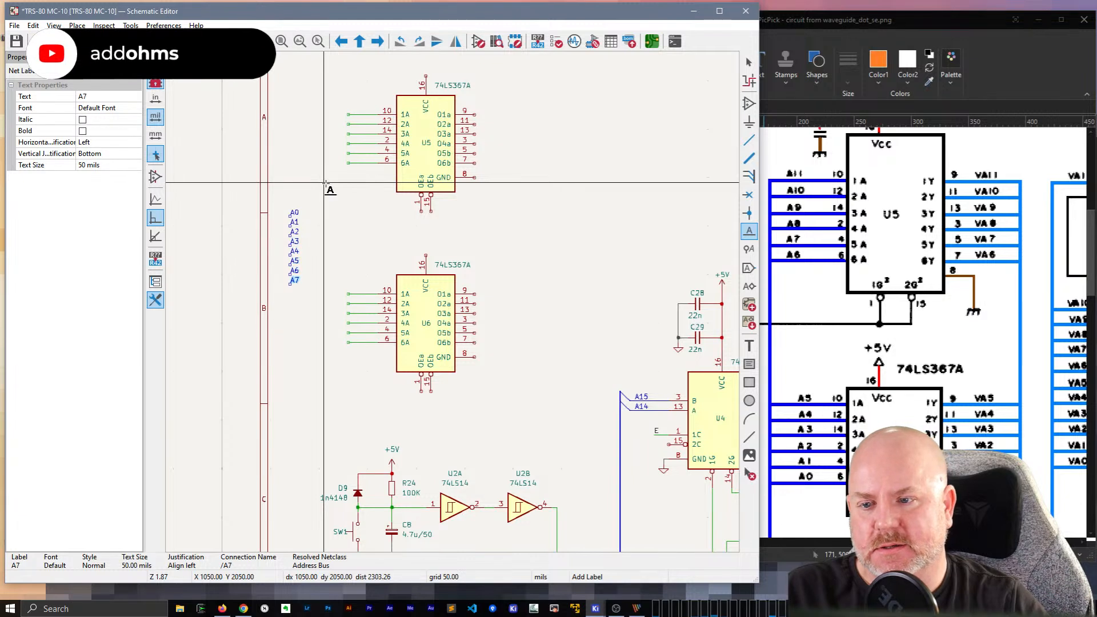
{"action": "key", "text": "Escape"}
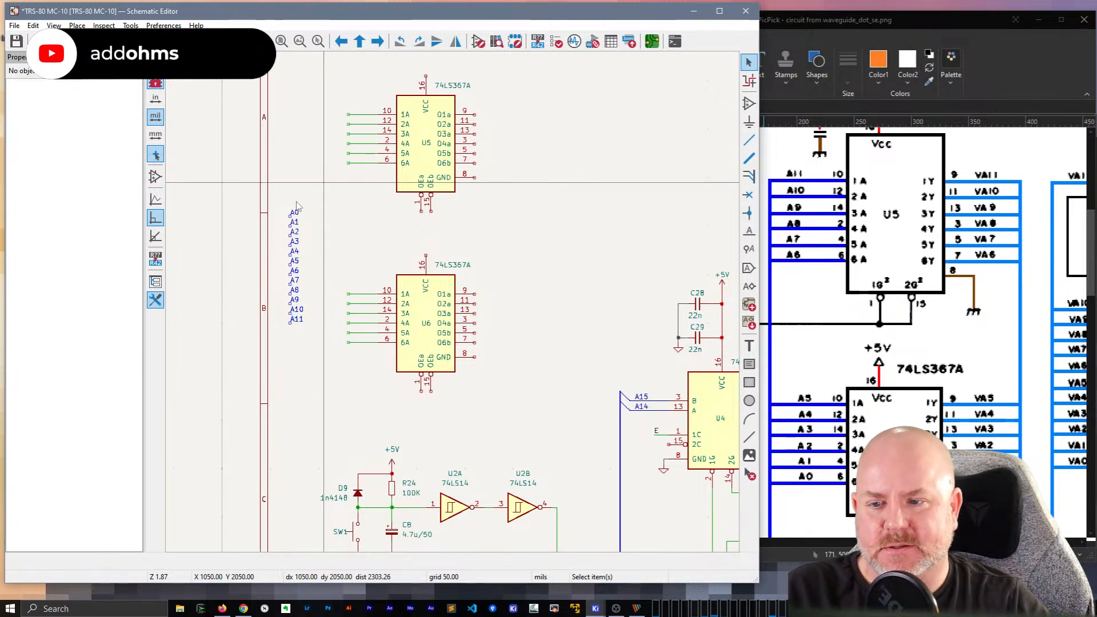
{"action": "left_click_drag", "start_coordinate": [319, 353], "coordinate": [263, 122]}
{"action": "key", "text": "Delete"}
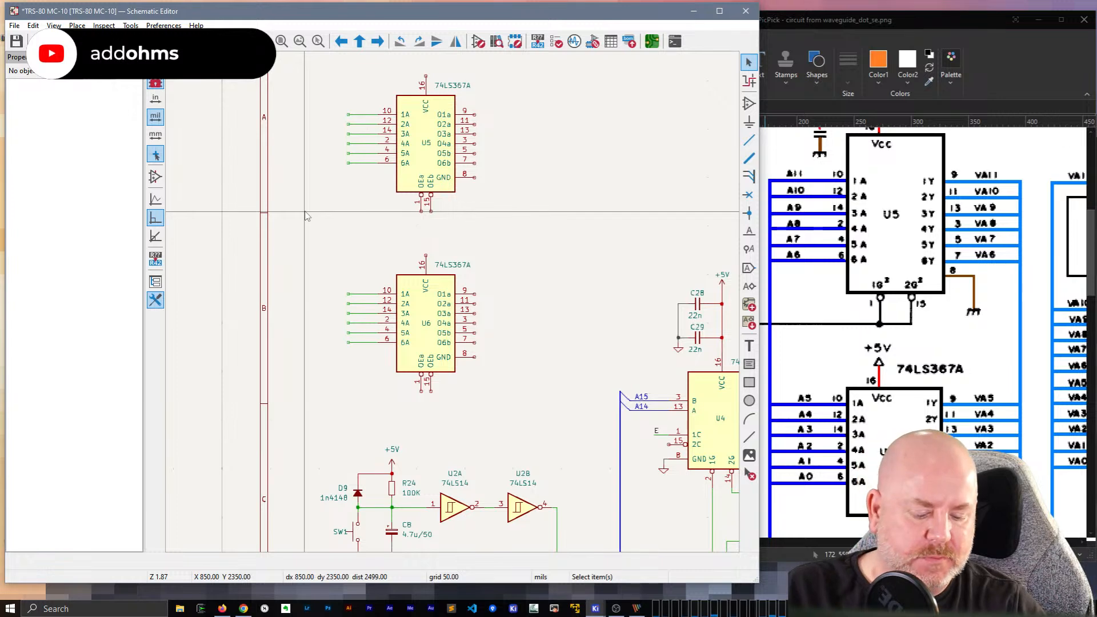
Step: Place net label A0 to the left of U5 and U6 and repeat it downwards as an incrementing column up to A11
{"action": "key", "text": "l"}
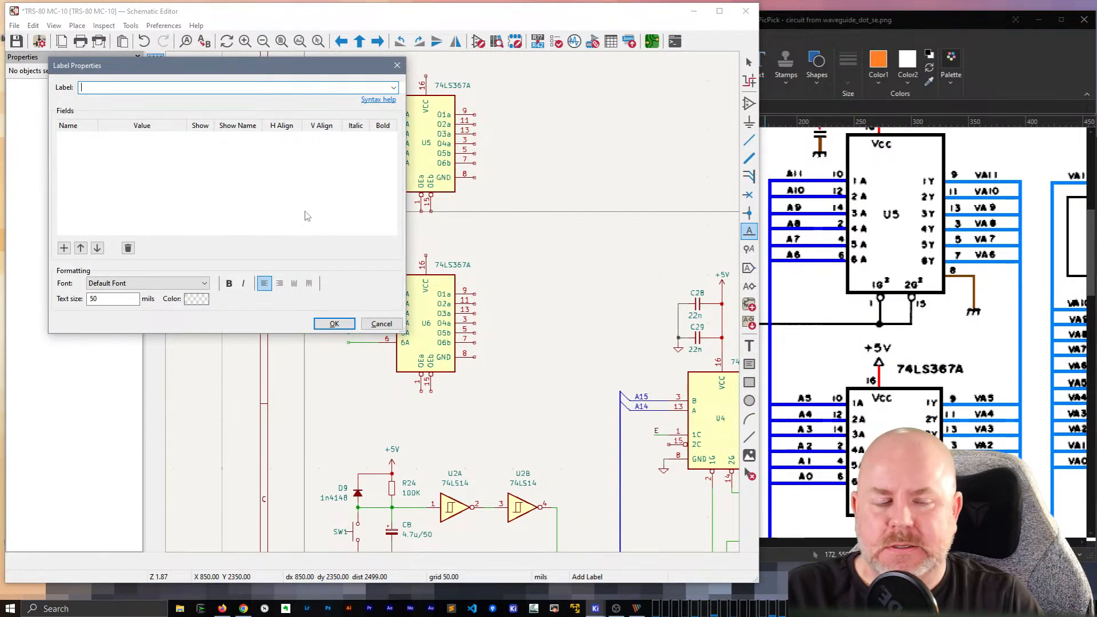
{"action": "type", "text": "A0"}
{"action": "key", "text": "Return"}
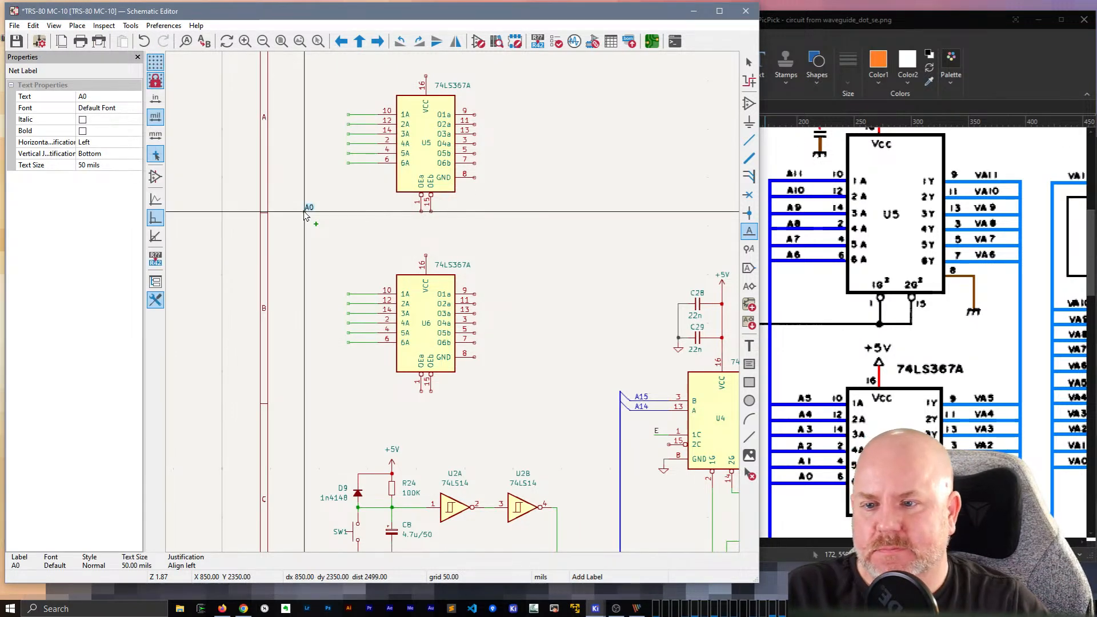
{"action": "left_click", "coordinate": [305, 213]}
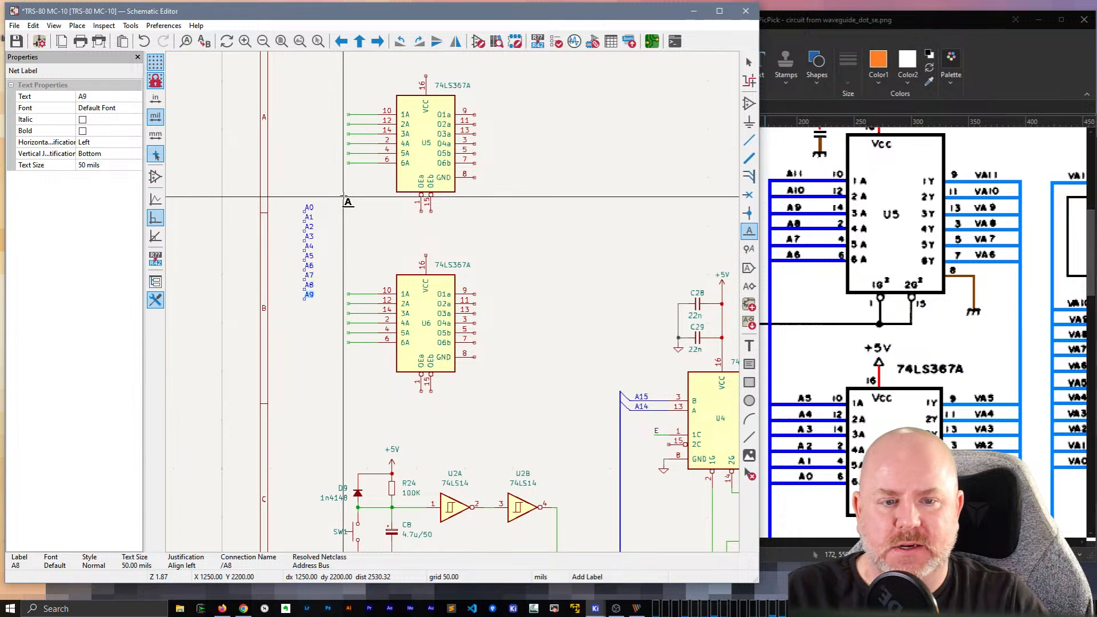
{"action": "key", "text": "Insert"}
{"action": "key", "text": "Insert"}
{"action": "key", "text": "Escape"}
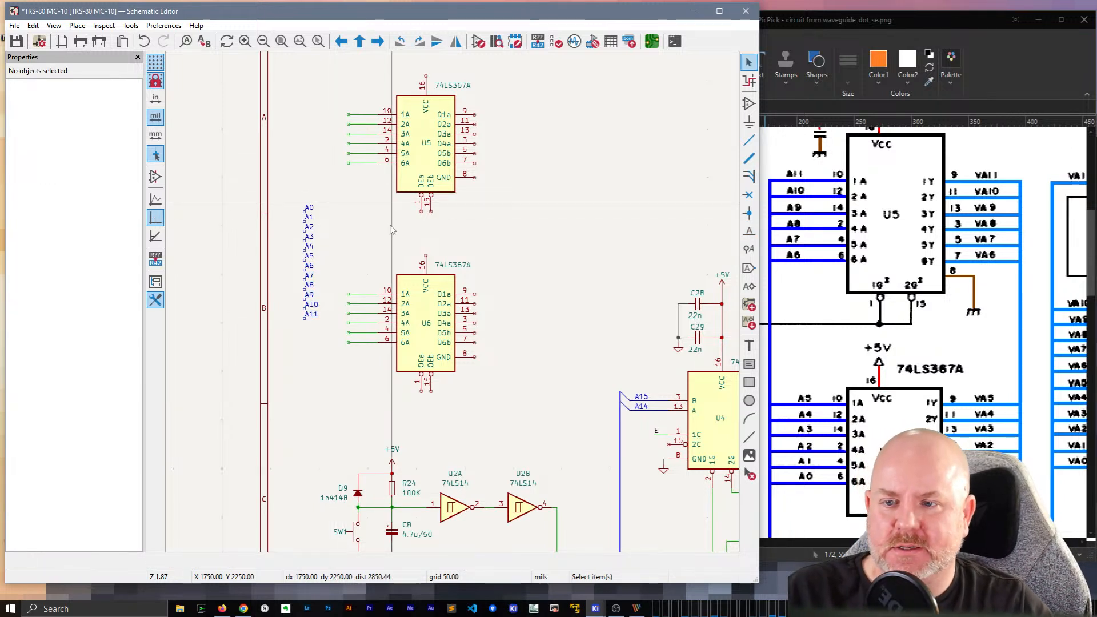
Step: Reverse the order of the twelve address labels so the column runs from A11 down to A0
{"action": "left_click_drag", "start_coordinate": [294, 153], "coordinate": [327, 336]}
{"action": "key", "text": "x"}
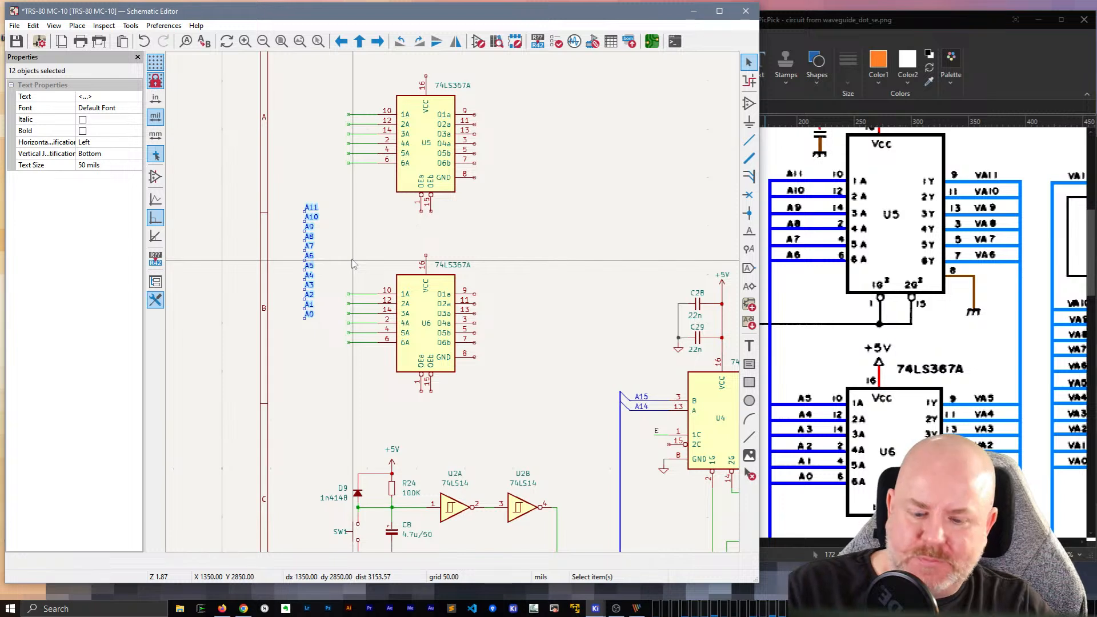
{"action": "left_click", "coordinate": [331, 263]}
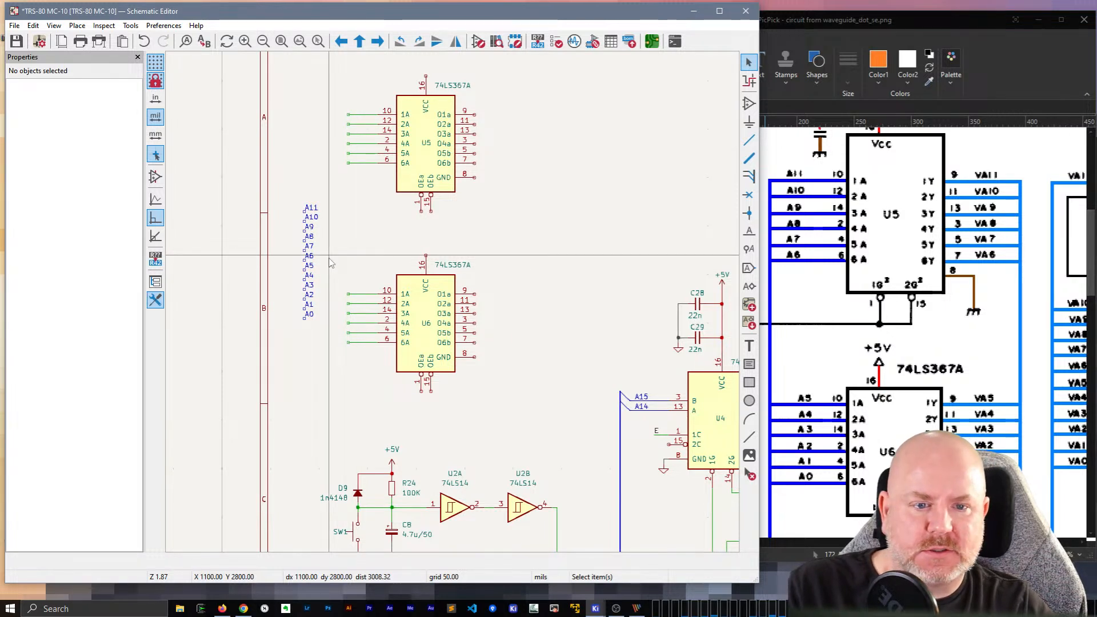
Step: Move labels A11 to A6 as a group onto U5's six input wires, with A11 on pin 1A
{"action": "left_click_drag", "start_coordinate": [328, 259], "coordinate": [277, 172]}
{"action": "left_click_drag", "start_coordinate": [311, 211], "coordinate": [350, 117]}
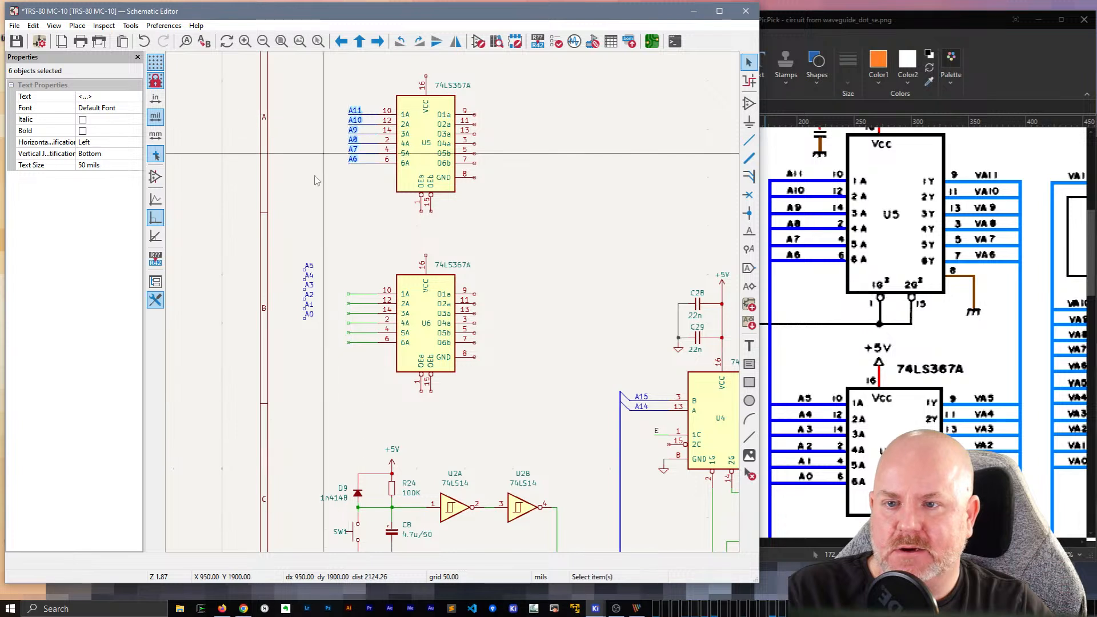
{"action": "left_click", "coordinate": [315, 188]}
Step: Move labels A5 to A0 as a group onto U6's six input wires, with A5 on pin 1A
{"action": "left_click_drag", "start_coordinate": [321, 343], "coordinate": [301, 214]}
{"action": "left_click_drag", "start_coordinate": [309, 284], "coordinate": [354, 310]}
{"action": "left_click", "coordinate": [335, 292]}
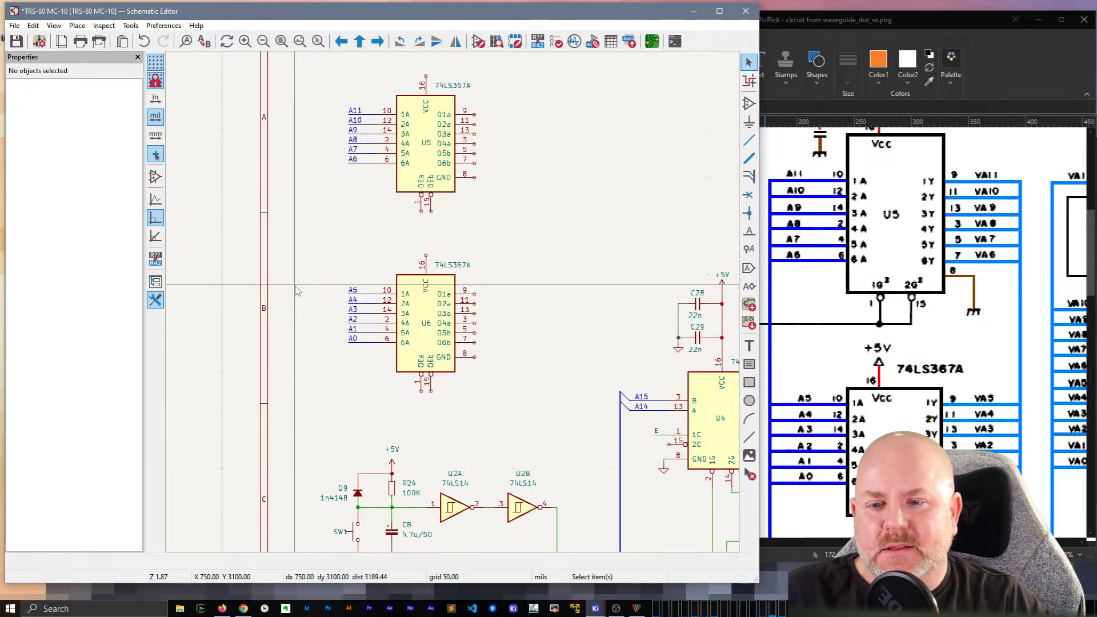
Step: Move U6 together with its input wires and labels slightly down, away from U5
{"action": "left_click_drag", "start_coordinate": [494, 403], "coordinate": [303, 237]}
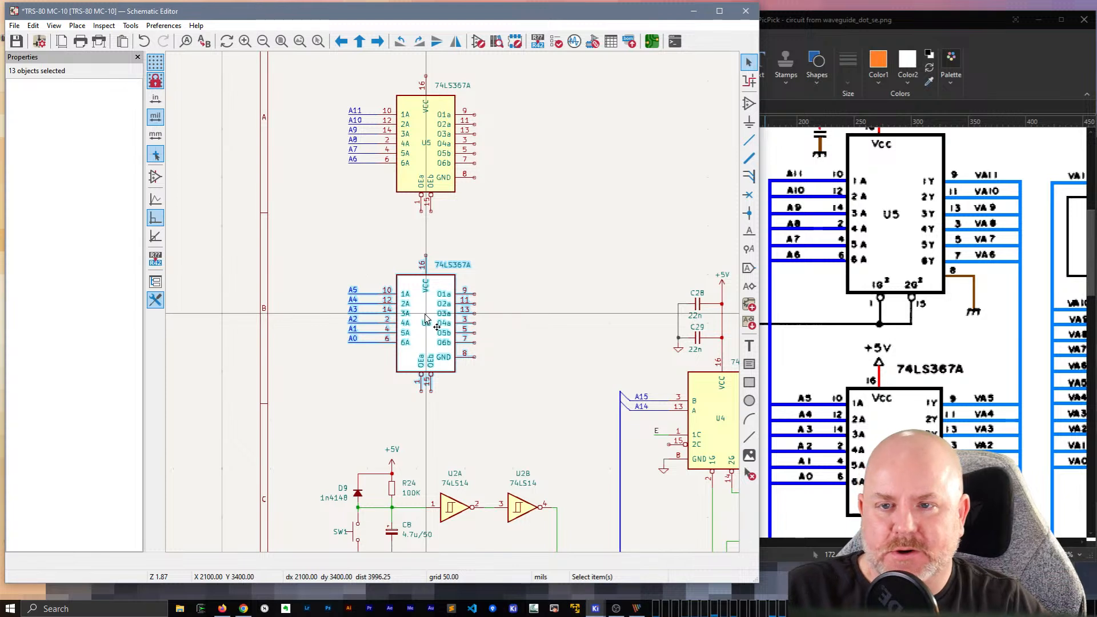
{"action": "mouse_move", "coordinate": [425, 318]}
{"action": "left_mouse_down"}
{"action": "mouse_move", "coordinate": [426, 360]}
{"action": "mouse_move", "coordinate": [428, 337]}
{"action": "left_mouse_up"}
{"action": "left_click", "coordinate": [583, 279]}
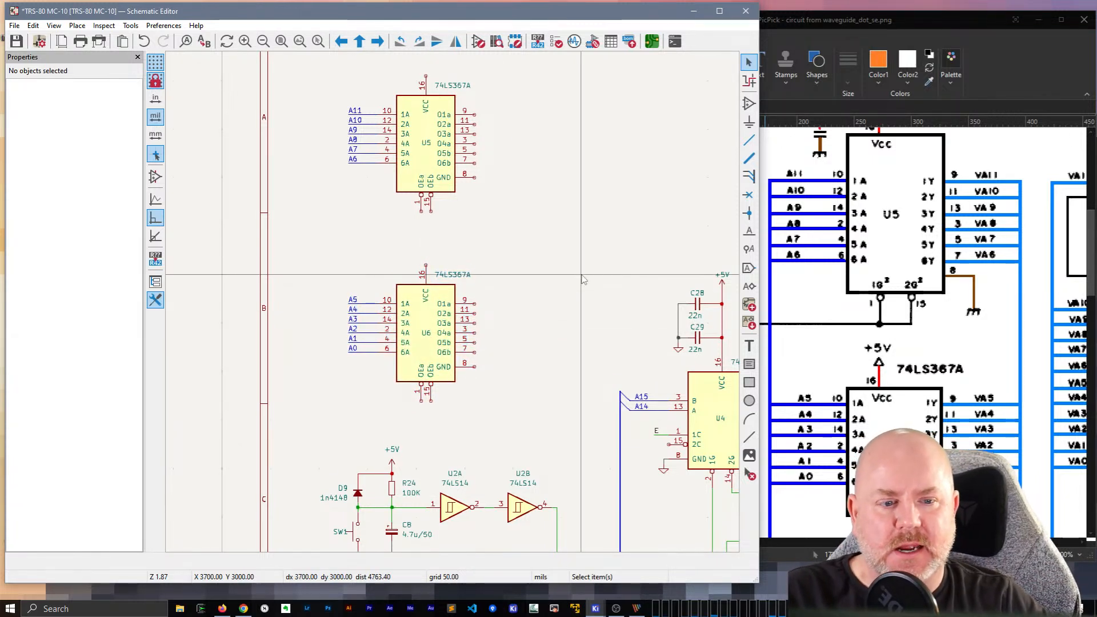
{"action": "middle_click_drag", "start_coordinate": [551, 225], "coordinate": [584, 257]}
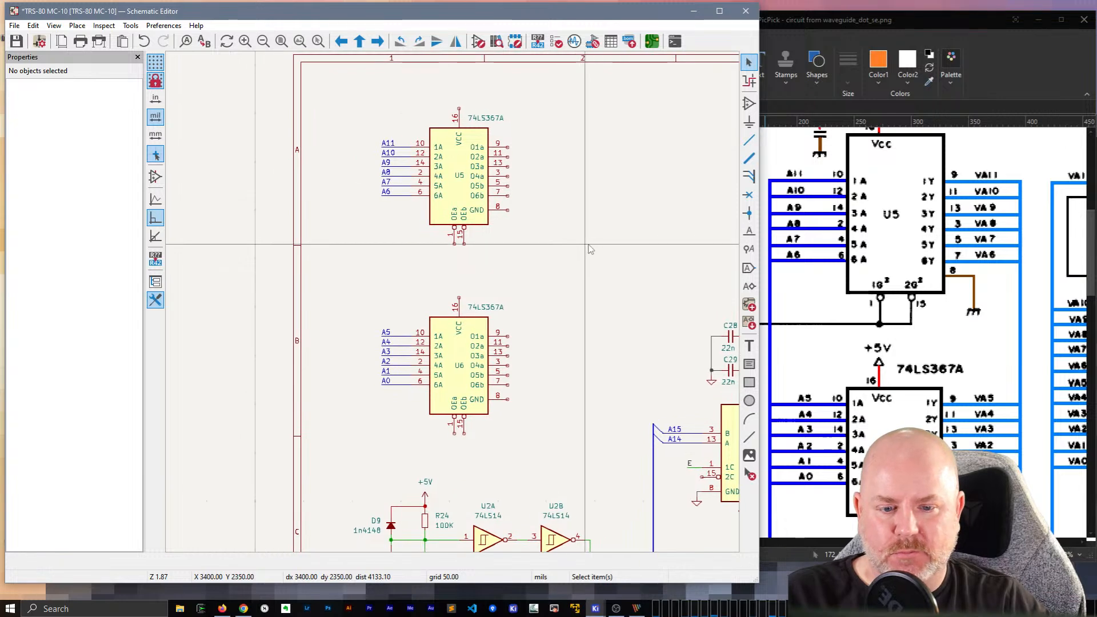
{"action": "middle_click_drag", "start_coordinate": [603, 321], "coordinate": [448, 181]}
{"action": "middle_click_drag", "start_coordinate": [359, 262], "coordinate": [458, 209]}
{"action": "middle_click_drag", "start_coordinate": [644, 160], "coordinate": [483, 189]}
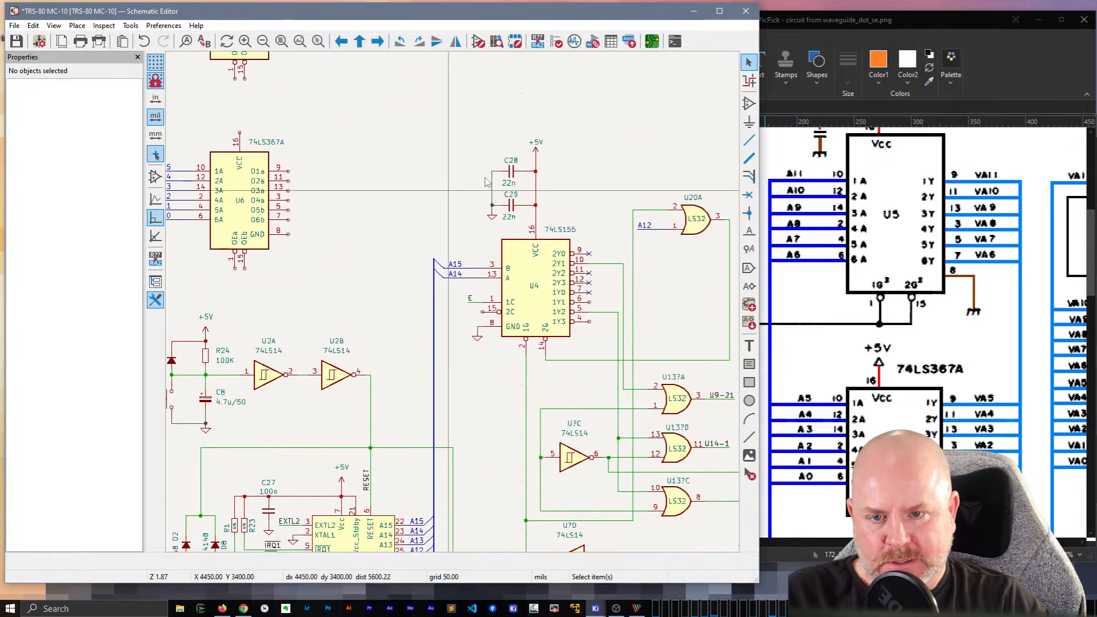
{"action": "left_click_drag", "start_coordinate": [505, 135], "coordinate": [566, 176]}
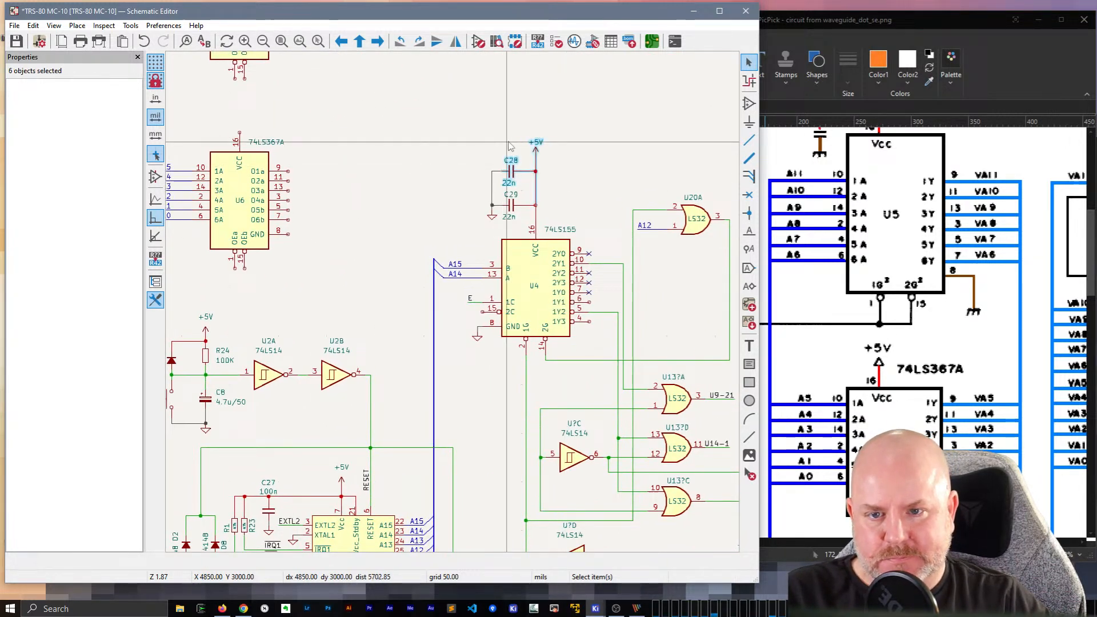
{"action": "left_click", "coordinate": [598, 167]}
{"action": "left_click", "coordinate": [512, 171]}
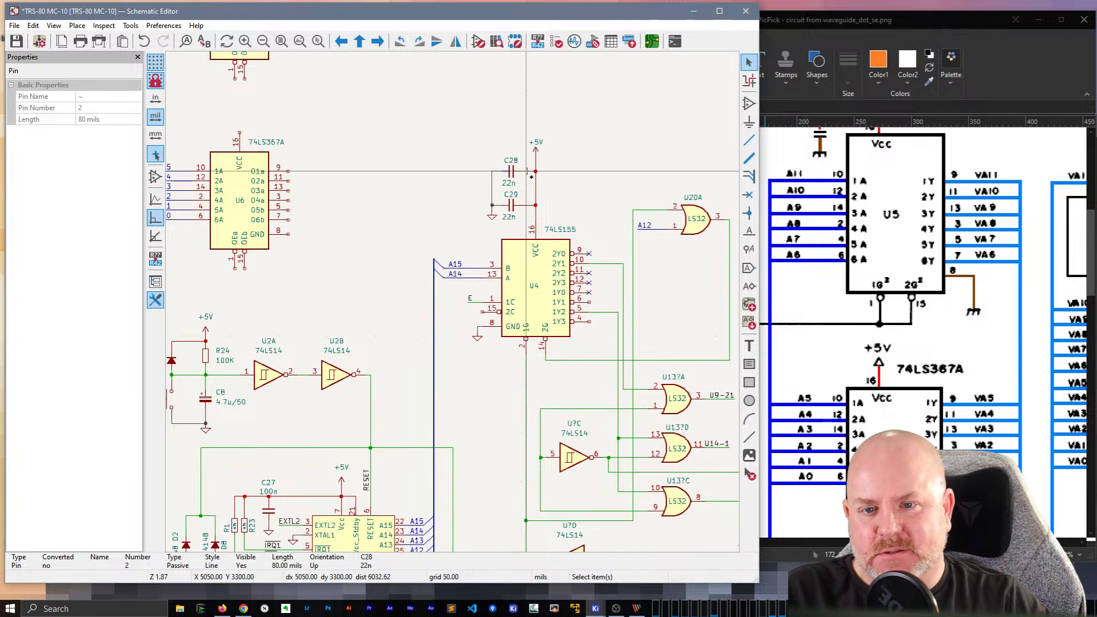
{"action": "left_click", "coordinate": [526, 171], "text": "shift"}
{"action": "left_click", "coordinate": [514, 174]}
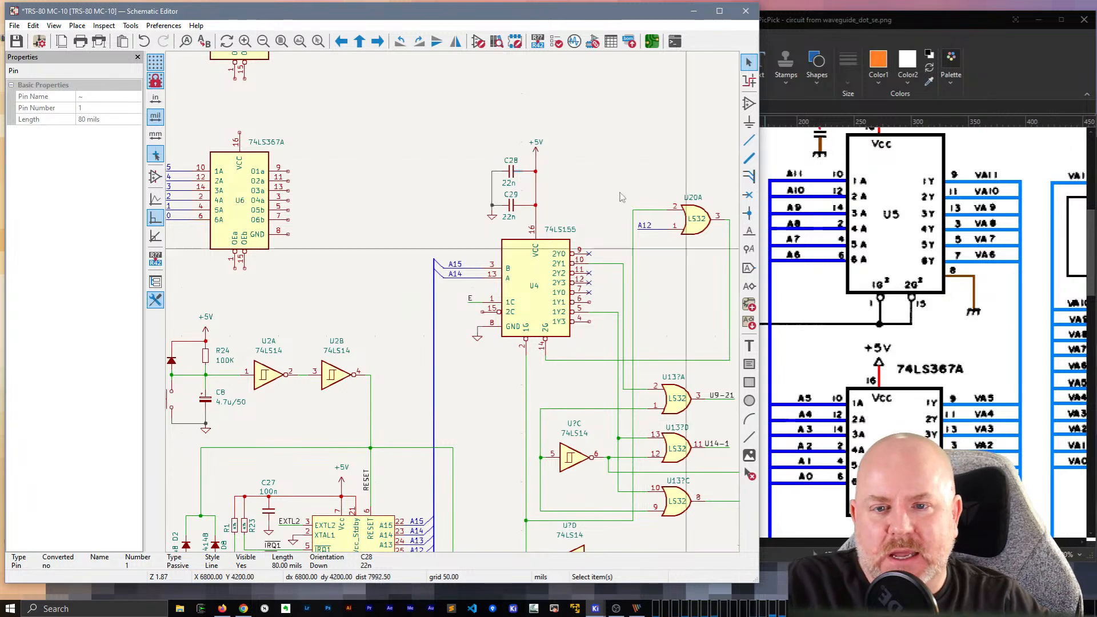
{"action": "key", "text": "Escape"}
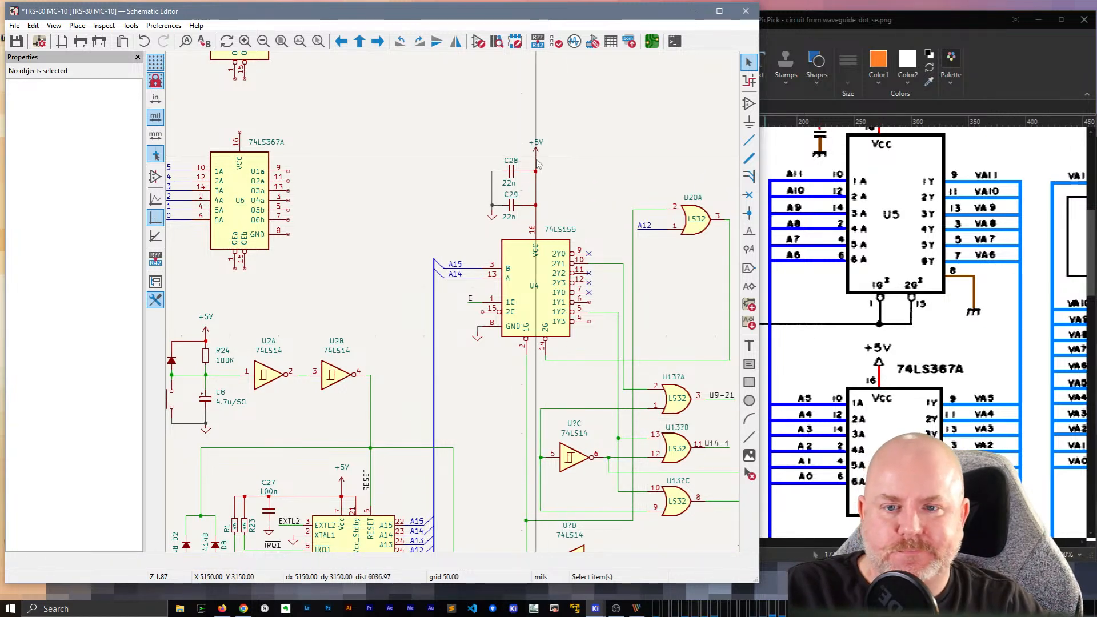
{"action": "left_click", "coordinate": [531, 171]}
{"action": "key", "text": "Escape"}
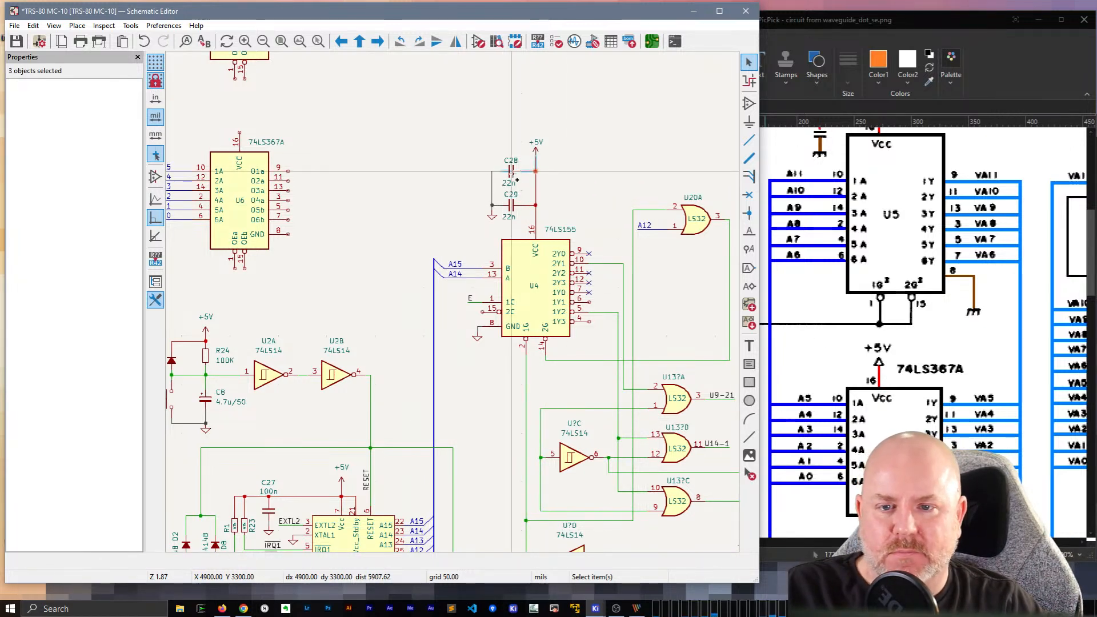
{"action": "scroll", "coordinate": [513, 177], "scroll_direction": "up", "scroll_amount": 3}
{"action": "left_click", "coordinate": [496, 292]}
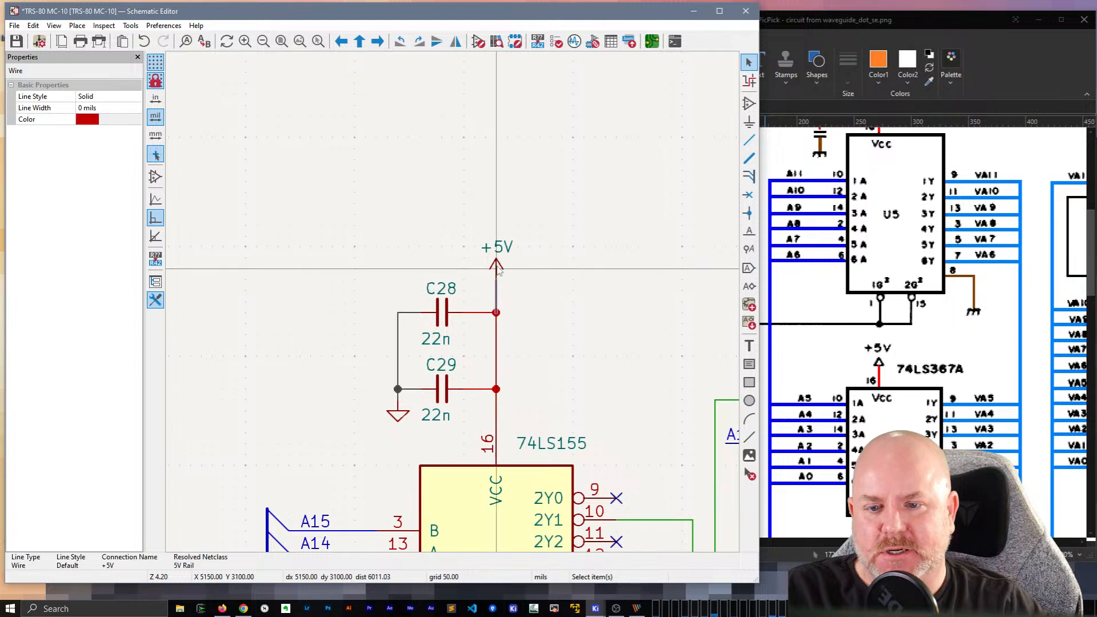
{"action": "left_click", "coordinate": [496, 268], "text": "shift"}
{"action": "left_click", "coordinate": [477, 314], "text": "shift"}
{"action": "left_click", "coordinate": [439, 316], "text": "shift"}
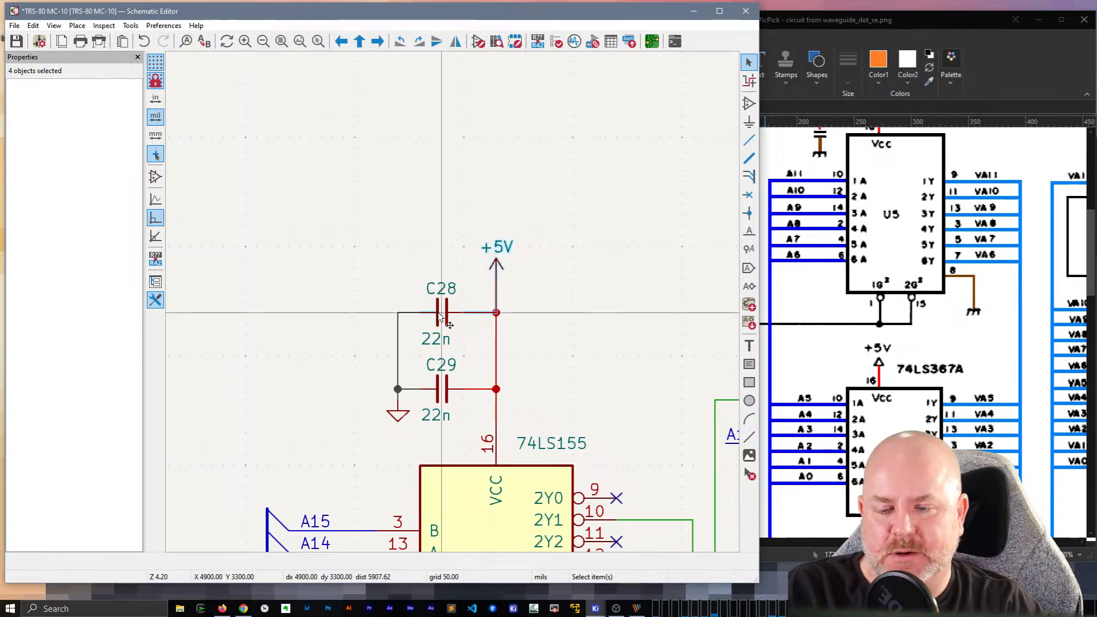
{"action": "left_click", "coordinate": [446, 314]}
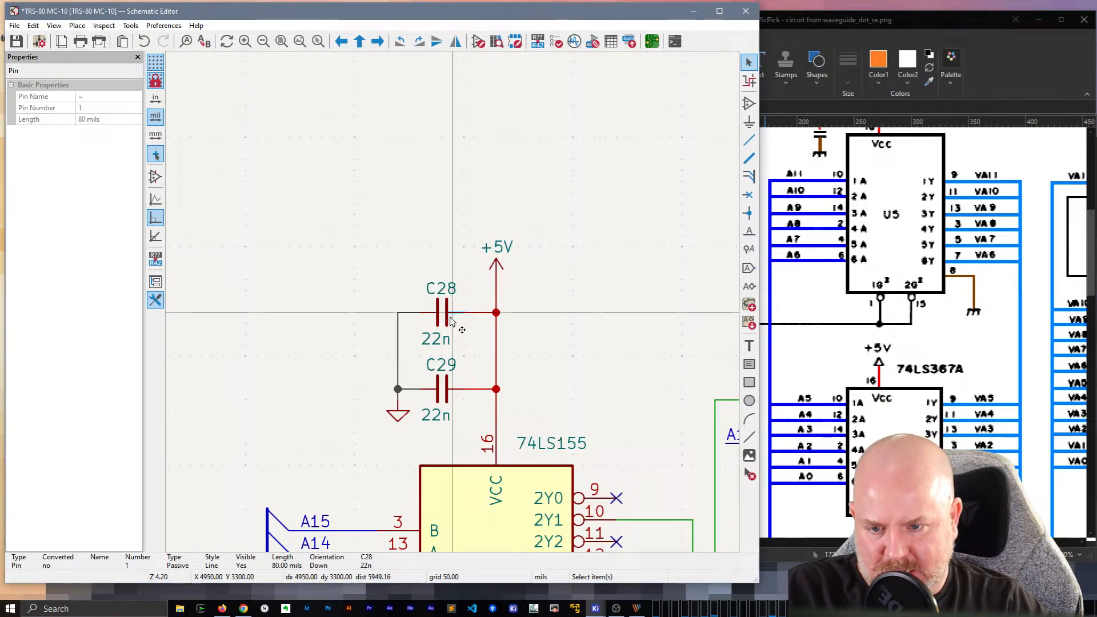
Step: Copy capacitor C28 with its connecting wires and +5V symbol from U4 onto U5's VCC pin 16
{"action": "left_click", "coordinate": [442, 314]}
{"action": "left_click", "coordinate": [478, 314], "text": "shift"}
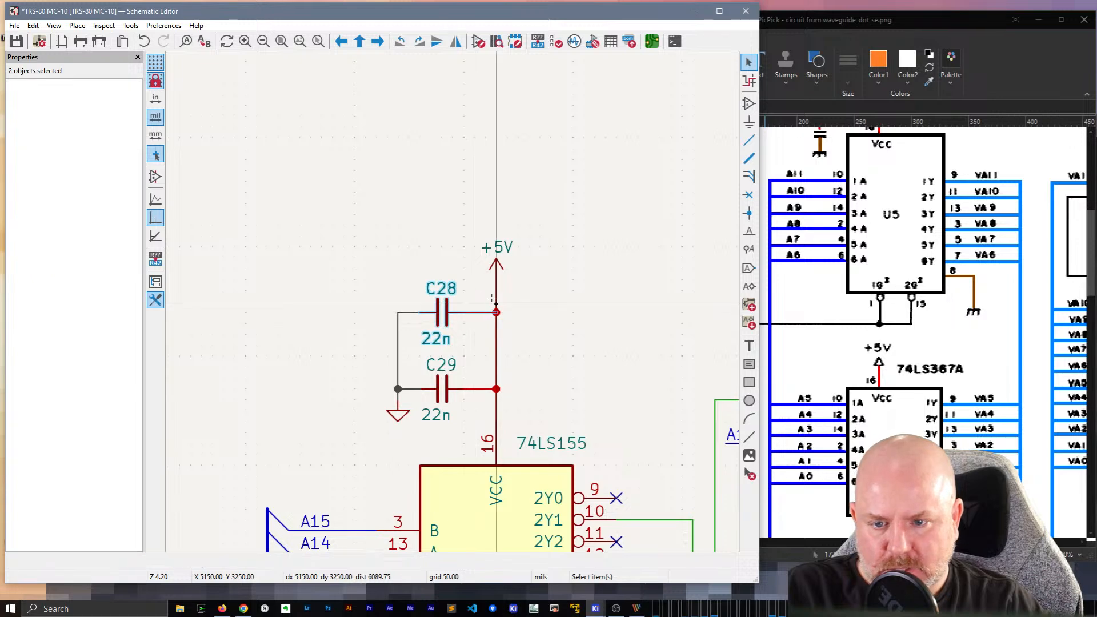
{"action": "left_click", "coordinate": [496, 290], "text": "shift"}
{"action": "left_click", "coordinate": [496, 265], "text": "shift"}
{"action": "scroll", "coordinate": [497, 265], "scroll_direction": "down", "scroll_amount": 4}
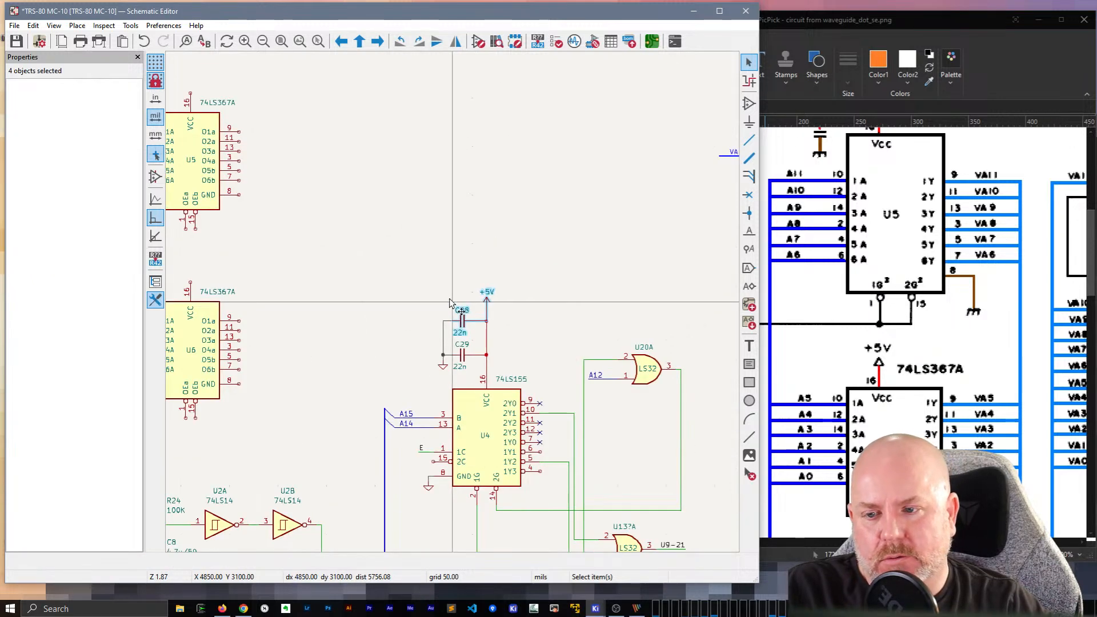
{"action": "middle_click_drag", "start_coordinate": [517, 254], "coordinate": [548, 317]}
{"action": "scroll", "coordinate": [416, 166], "scroll_direction": "up", "scroll_amount": 4}
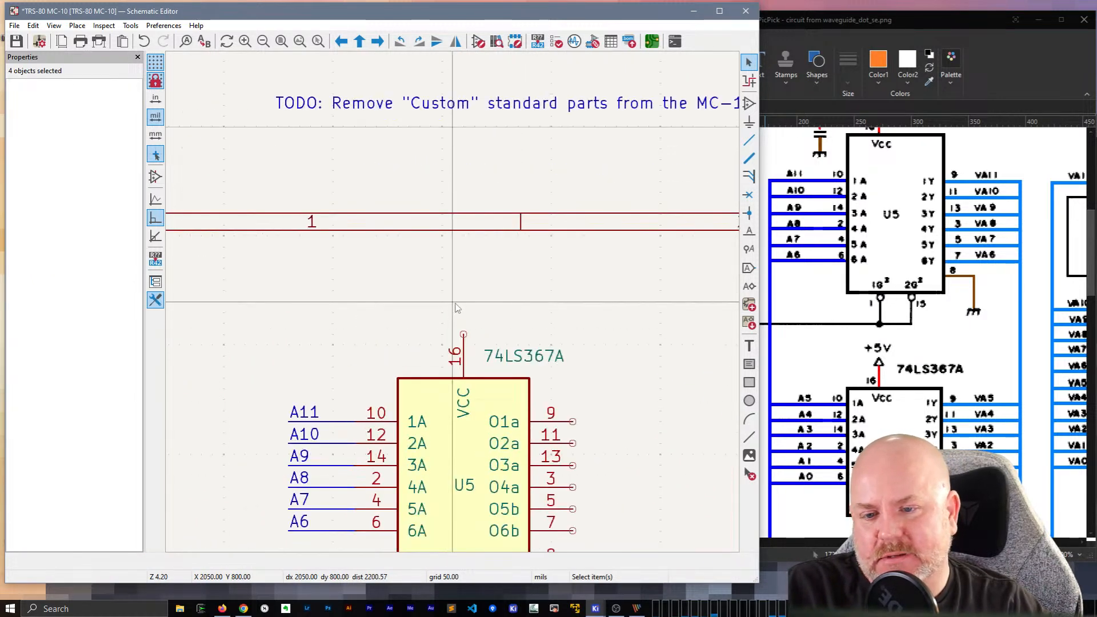
{"action": "key", "text": "ctrl+v"}
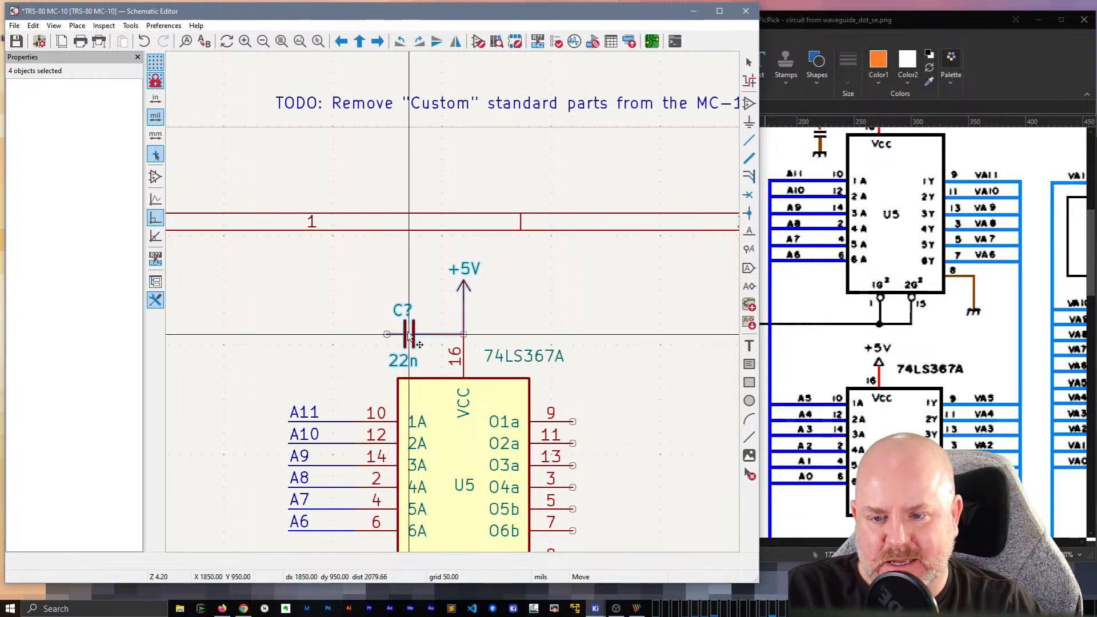
{"action": "left_click", "coordinate": [408, 336]}
Step: Set the value of U5's new decoupling capacitor to 100n
{"action": "scroll", "coordinate": [434, 337], "scroll_direction": "down", "scroll_amount": 5}
{"action": "scroll", "coordinate": [886, 365], "scroll_direction": "up", "scroll_amount": 1}
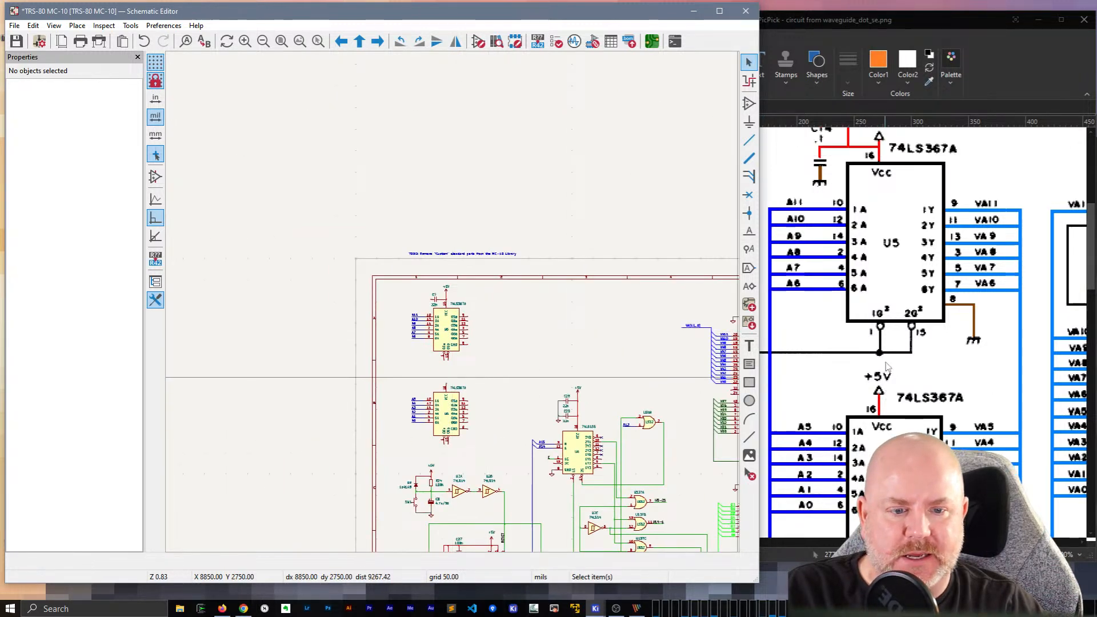
{"action": "scroll", "coordinate": [886, 366], "scroll_direction": "up", "scroll_amount": 2}
{"action": "scroll", "coordinate": [455, 312], "scroll_direction": "up", "scroll_amount": 5}
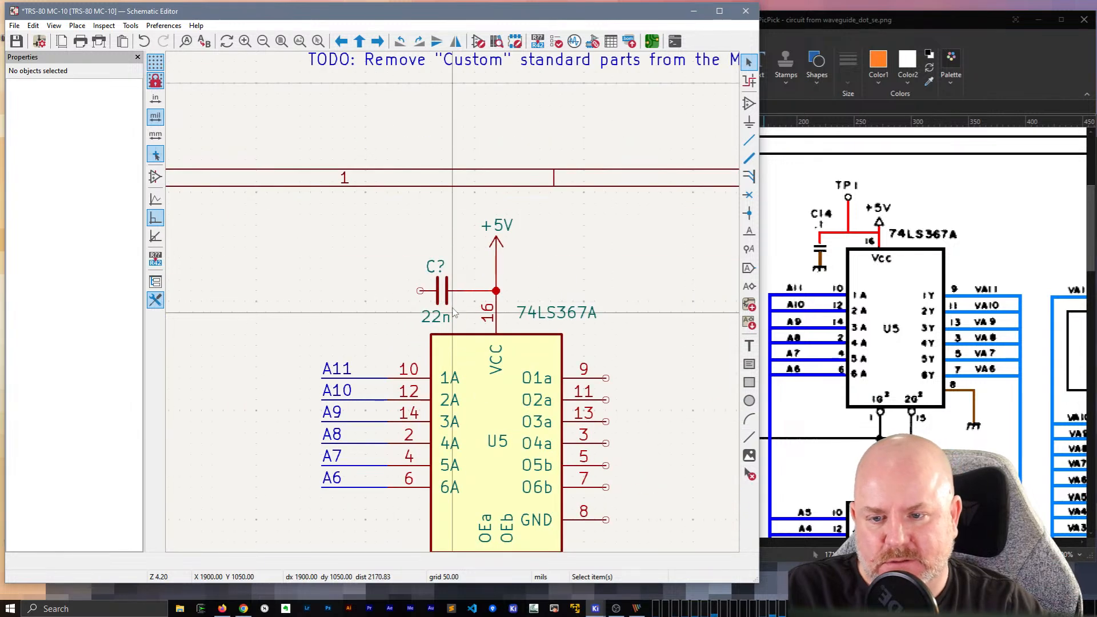
{"action": "double_click", "coordinate": [448, 318]}
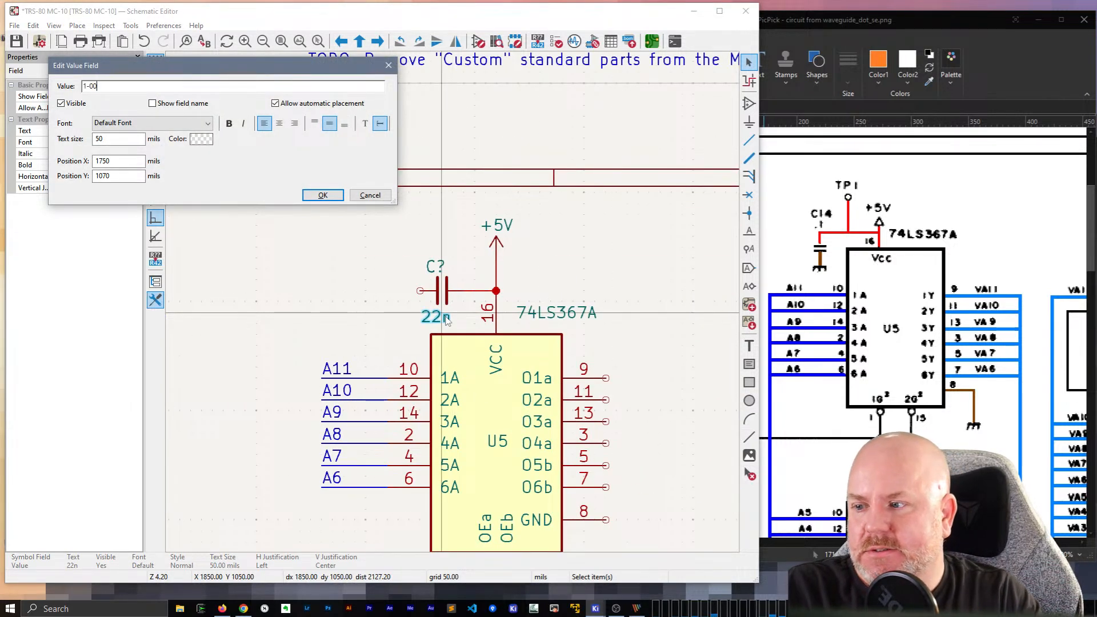
{"action": "type", "text": "100n"}
{"action": "key", "text": "Return"}
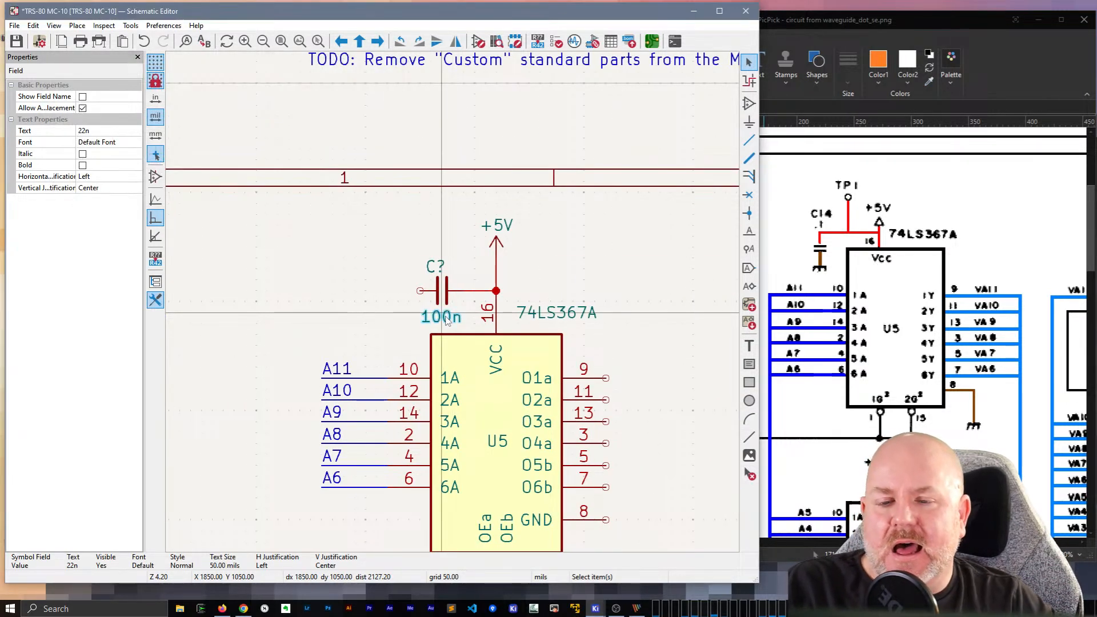
Step: Duplicate U4's GND symbol beside U5's pin 8 and wire it to that pin
{"action": "scroll", "coordinate": [610, 338], "scroll_direction": "down", "scroll_amount": 2}
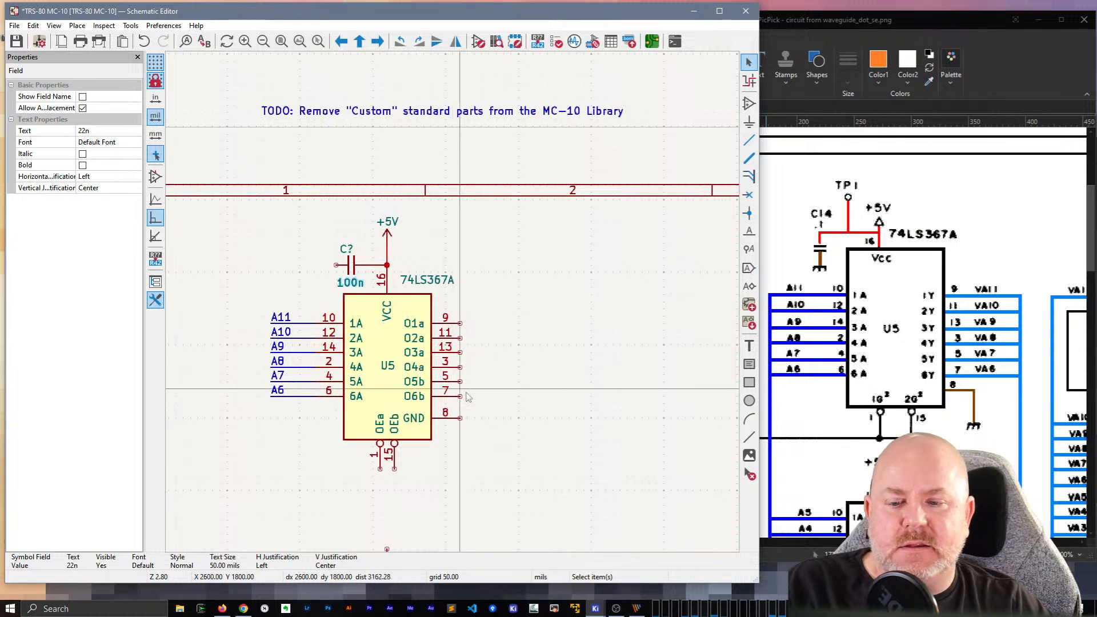
{"action": "scroll", "coordinate": [455, 307], "scroll_direction": "down", "scroll_amount": 2}
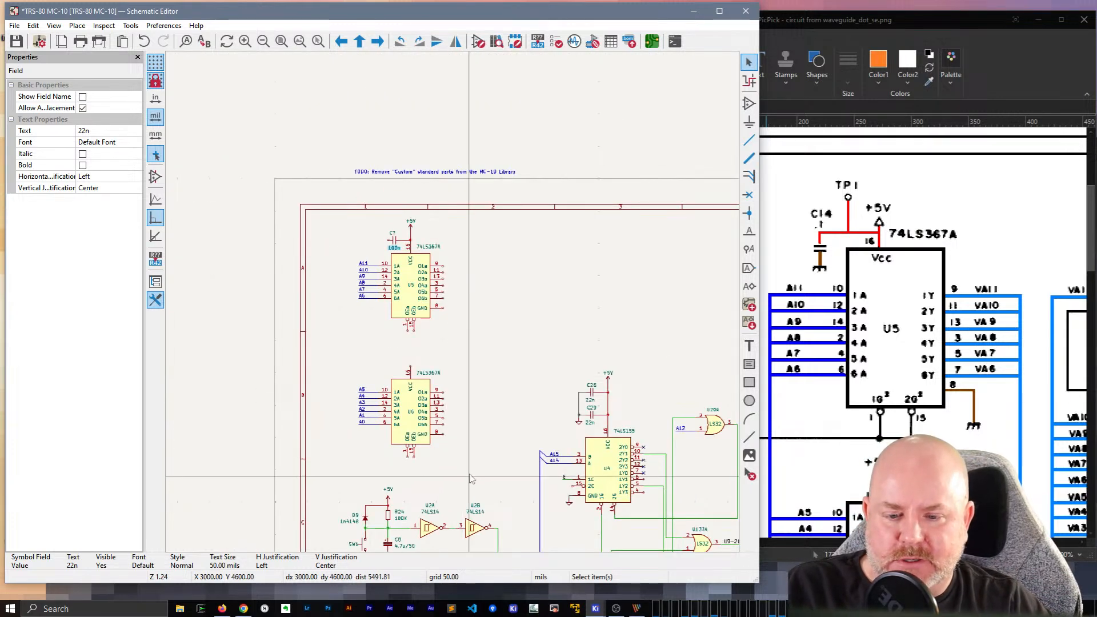
{"action": "scroll", "coordinate": [570, 506], "scroll_direction": "up", "scroll_amount": 3}
{"action": "scroll", "coordinate": [455, 308], "scroll_direction": "up", "scroll_amount": 1}
{"action": "left_click", "coordinate": [438, 288]}
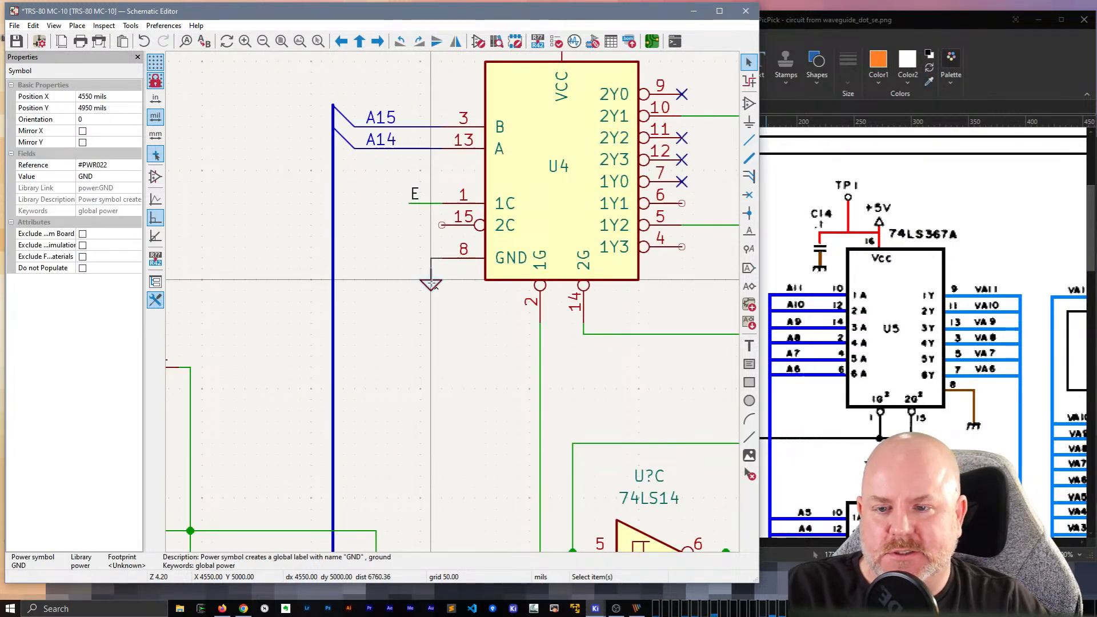
{"action": "scroll", "coordinate": [469, 330], "scroll_direction": "down", "scroll_amount": 4}
{"action": "scroll", "coordinate": [469, 330], "scroll_direction": "up", "scroll_amount": 4}
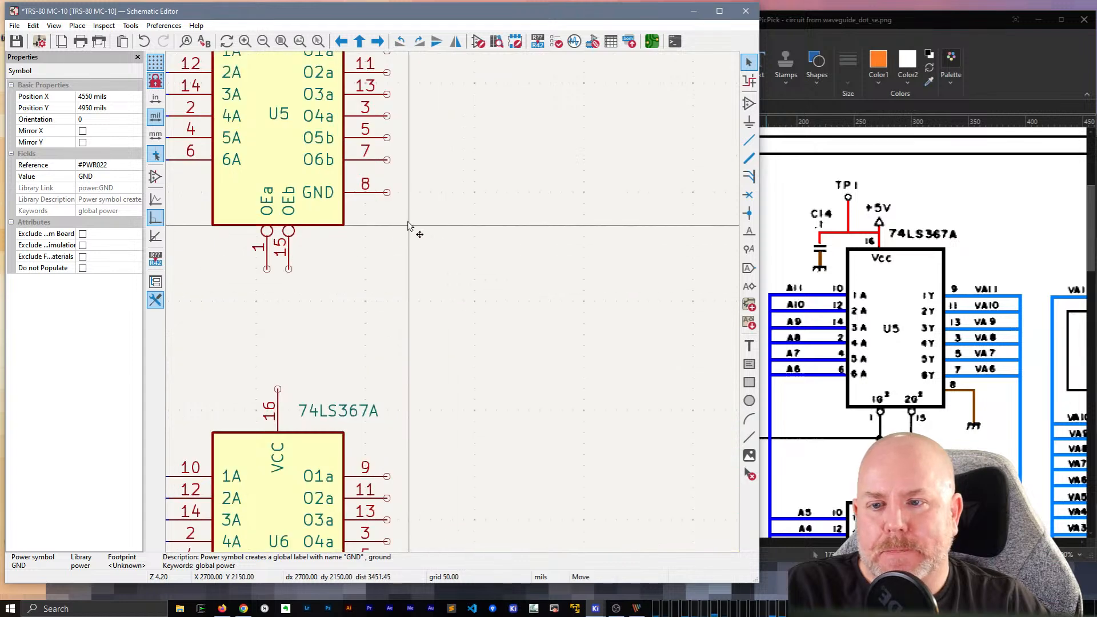
{"action": "key", "text": "ctrl+d"}
{"action": "left_click", "coordinate": [398, 205]}
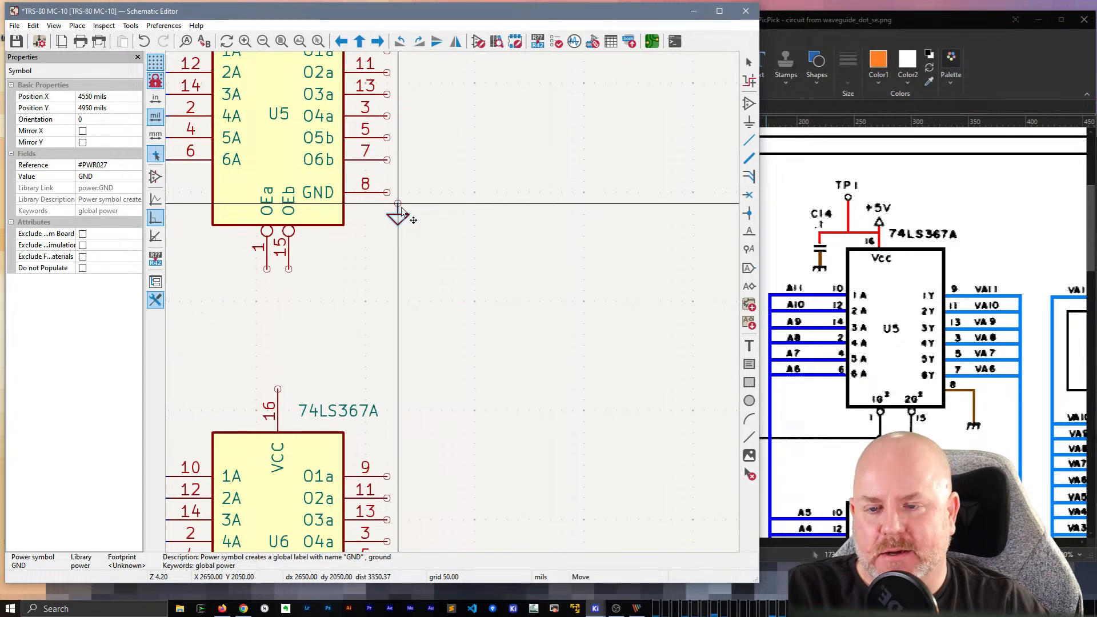
{"action": "key", "text": "w"}
{"action": "left_click", "coordinate": [398, 204]}
{"action": "key", "text": "Escape"}
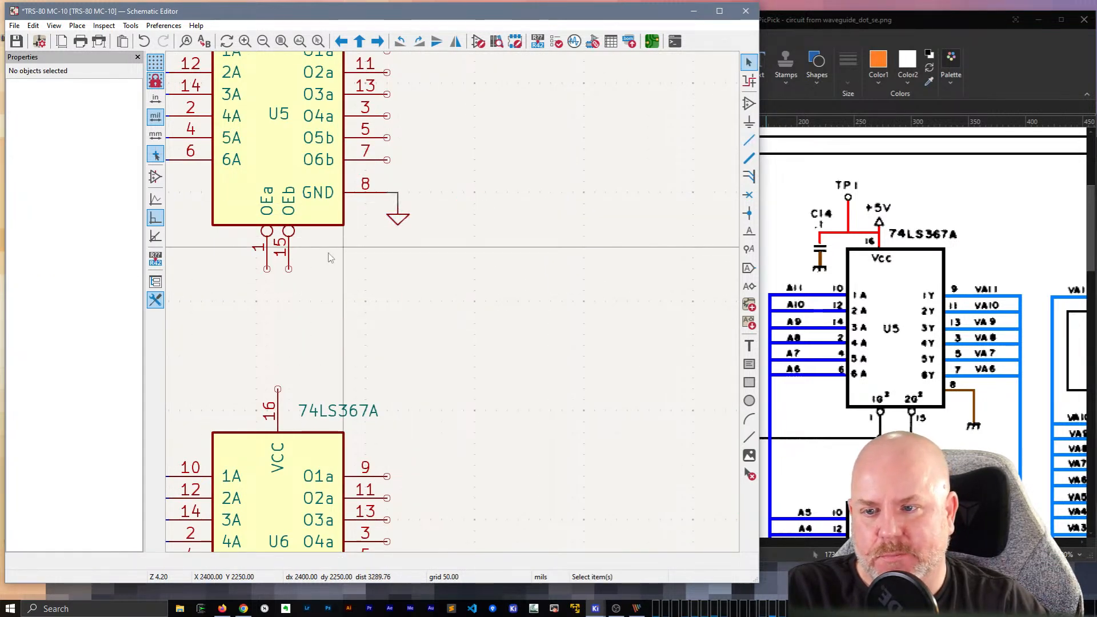
Step: Copy U5's GND symbol and its wires onto pin 8 of the lower 74LS367A
{"action": "scroll", "coordinate": [455, 308], "scroll_direction": "down", "scroll_amount": 1}
{"action": "left_click_drag", "start_coordinate": [516, 288], "coordinate": [498, 261]}
{"action": "key", "text": "ctrl+c"}
{"action": "middle_click_drag", "start_coordinate": [539, 395], "coordinate": [569, 186]}
{"action": "key", "text": "ctrl+v"}
{"action": "left_click", "coordinate": [527, 340]}
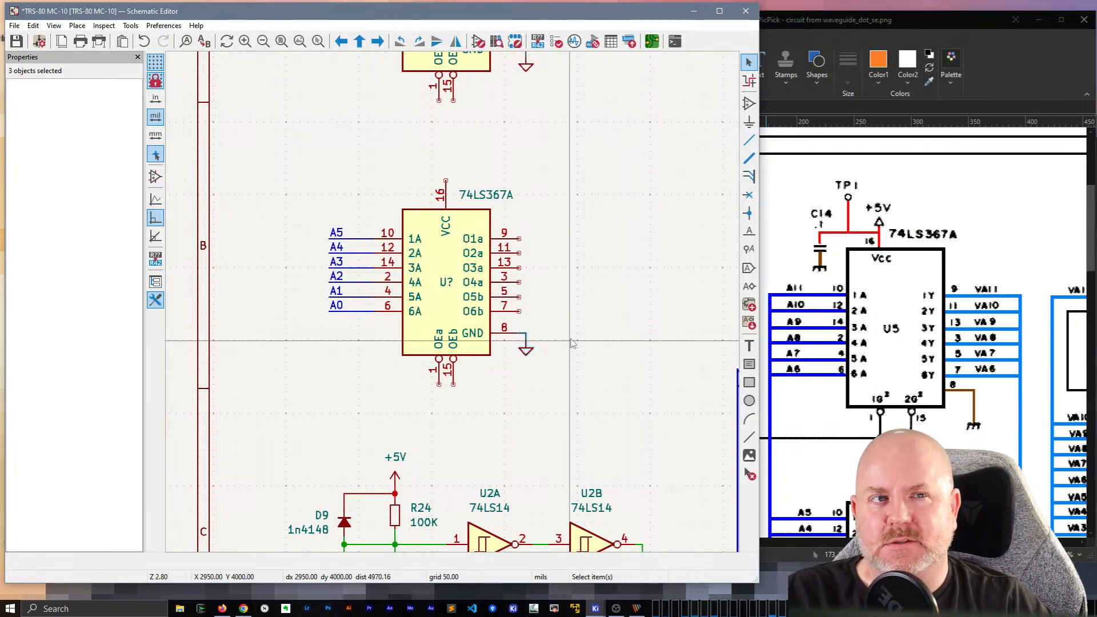
{"action": "left_click", "coordinate": [591, 261]}
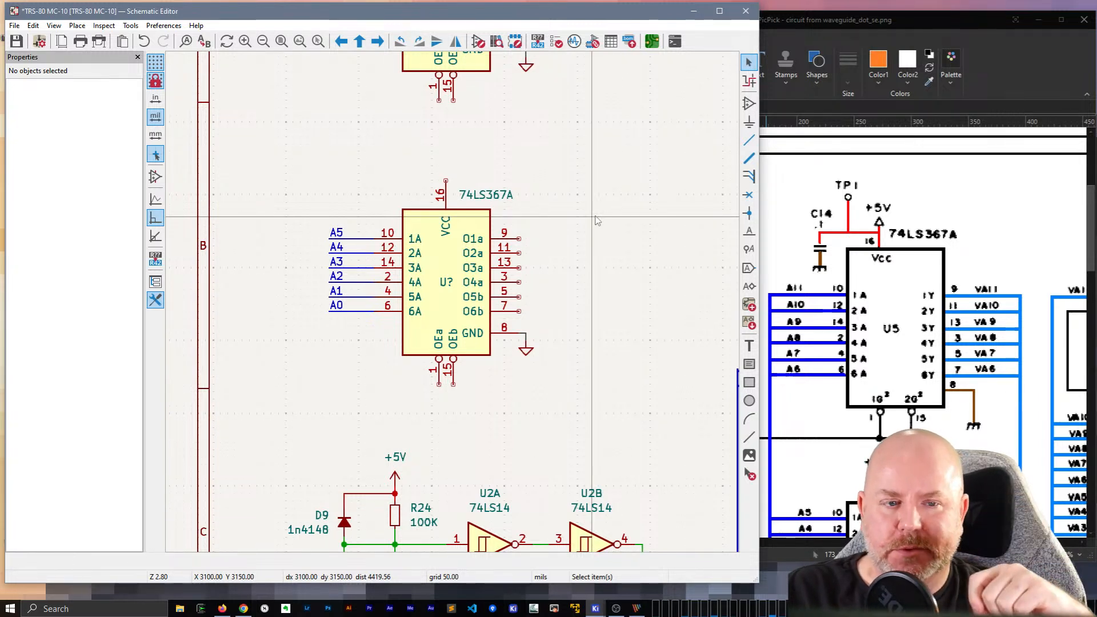
Step: Duplicate U5's +5V symbol and wire onto the lower 74LS367A's VCC pin, and shorten the wire by lowering the symbol
{"action": "scroll", "coordinate": [596, 220], "scroll_direction": "up", "scroll_amount": 5}
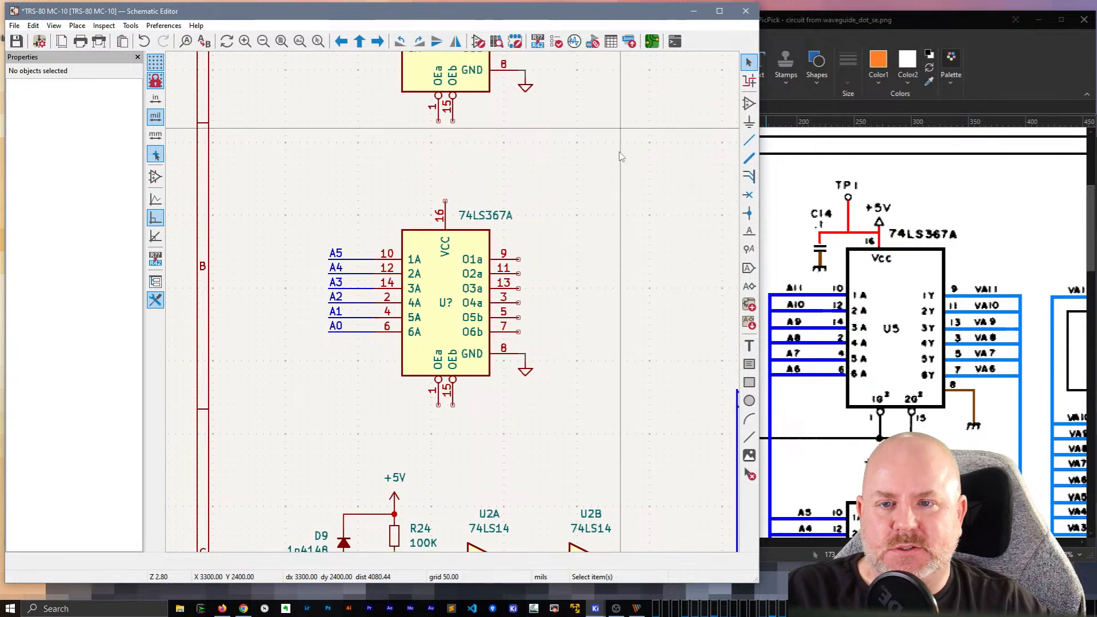
{"action": "left_click_drag", "start_coordinate": [444, 117], "coordinate": [424, 100]}
{"action": "key", "text": "ctrl+d"}
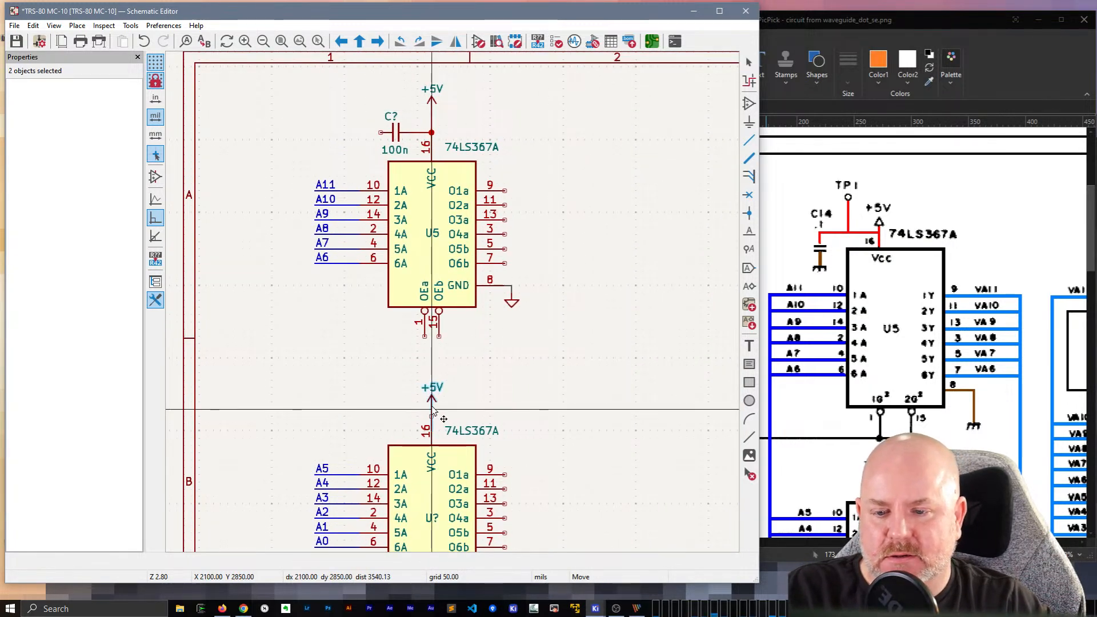
{"action": "left_click", "coordinate": [433, 389]}
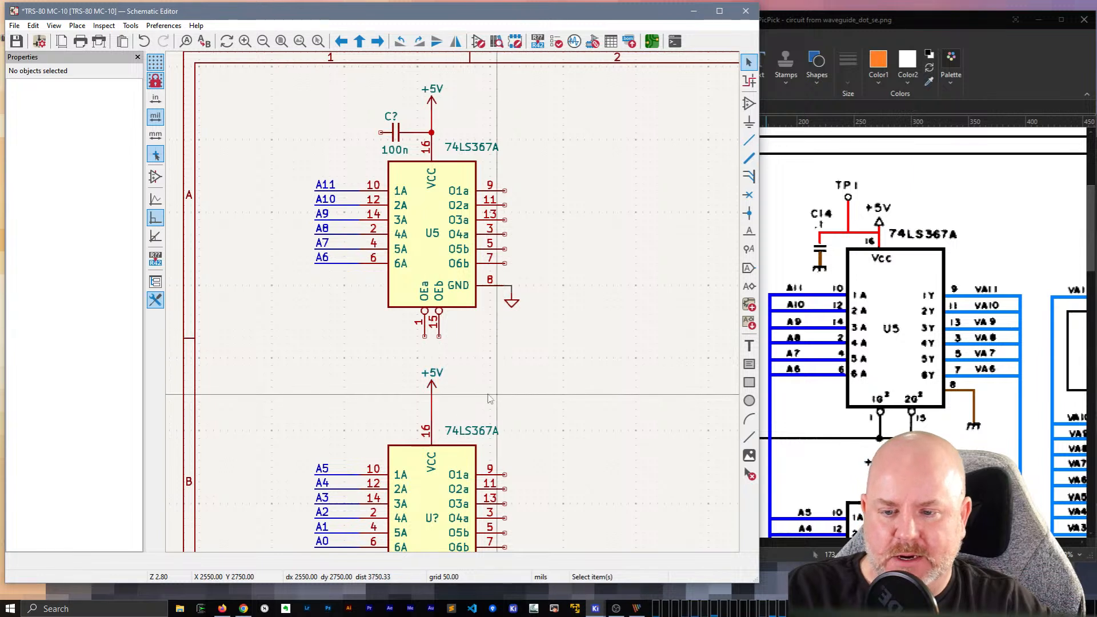
{"action": "left_click", "coordinate": [433, 388]}
{"action": "left_click_drag", "start_coordinate": [433, 386], "coordinate": [432, 410]}
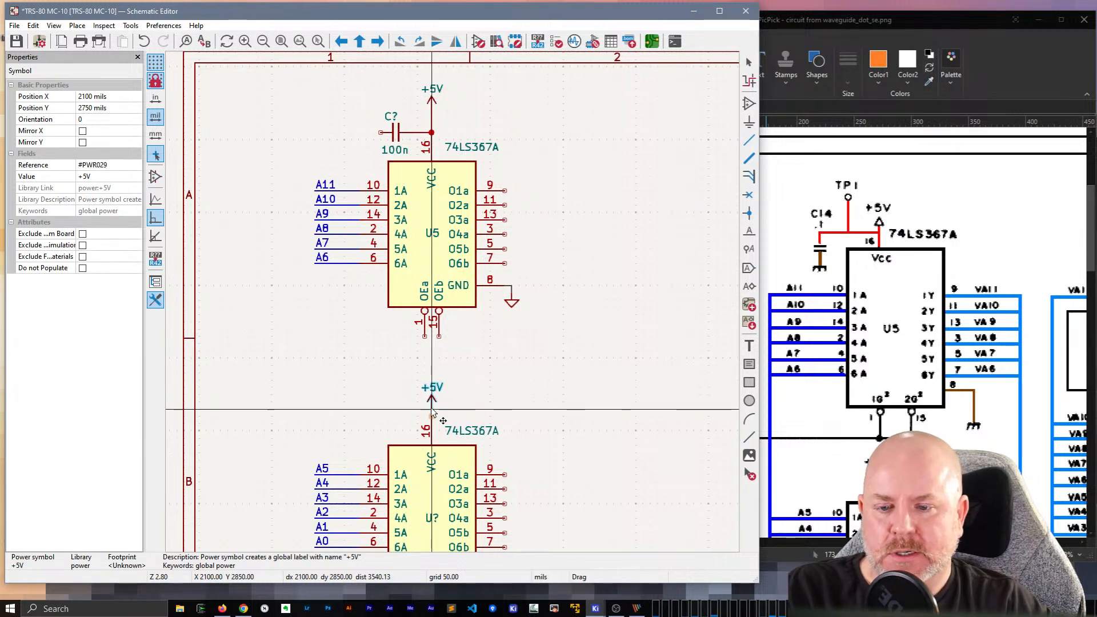
Step: Duplicate U5's GND symbol beside the 100n capacitor and wire it to the capacitor's free end
{"action": "left_click", "coordinate": [512, 300]}
{"action": "key", "text": "ctrl+d"}
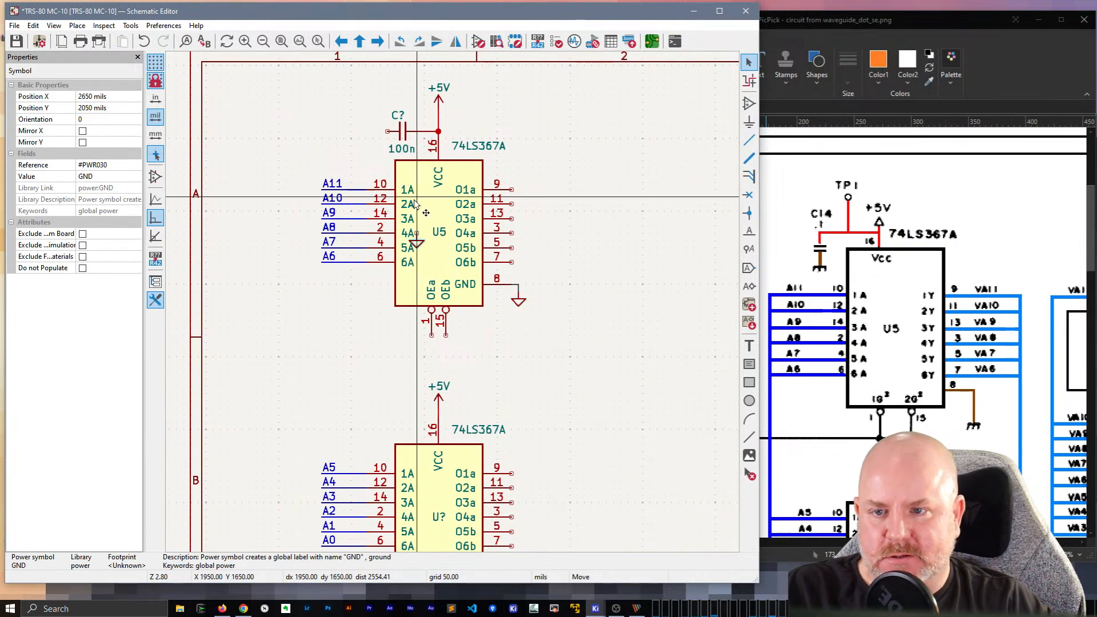
{"action": "left_click", "coordinate": [373, 137]}
{"action": "key", "text": "w"}
{"action": "left_click", "coordinate": [388, 131]}
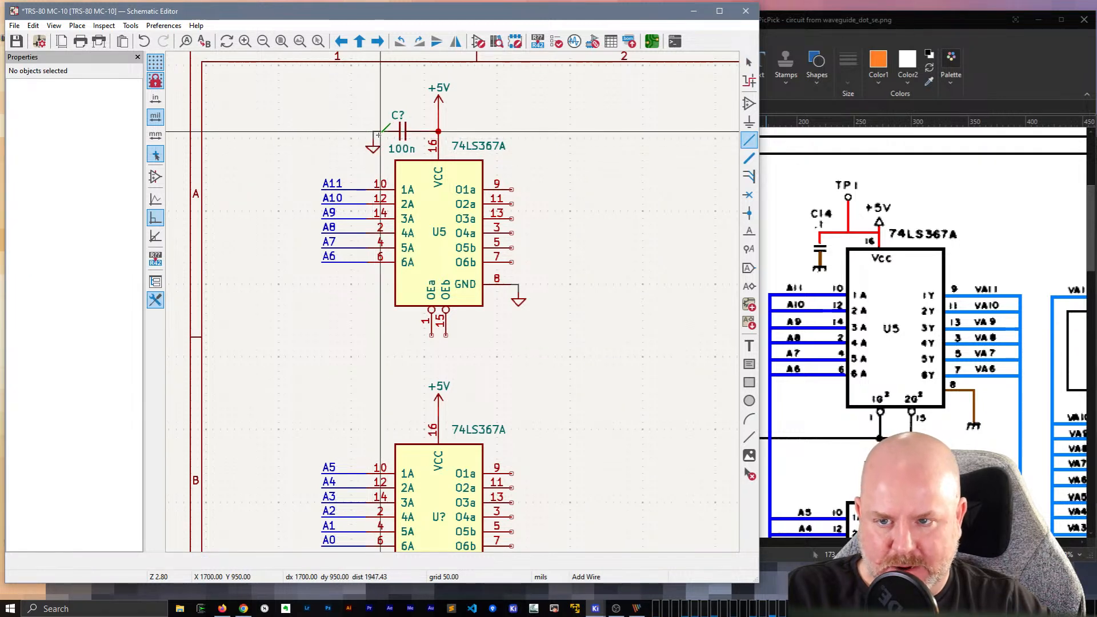
{"action": "key", "text": "Escape"}
Step: Set the reference of the 100n capacitor above U5 to C14
{"action": "double_click", "coordinate": [398, 116]}
{"action": "type", "text": "C14"}
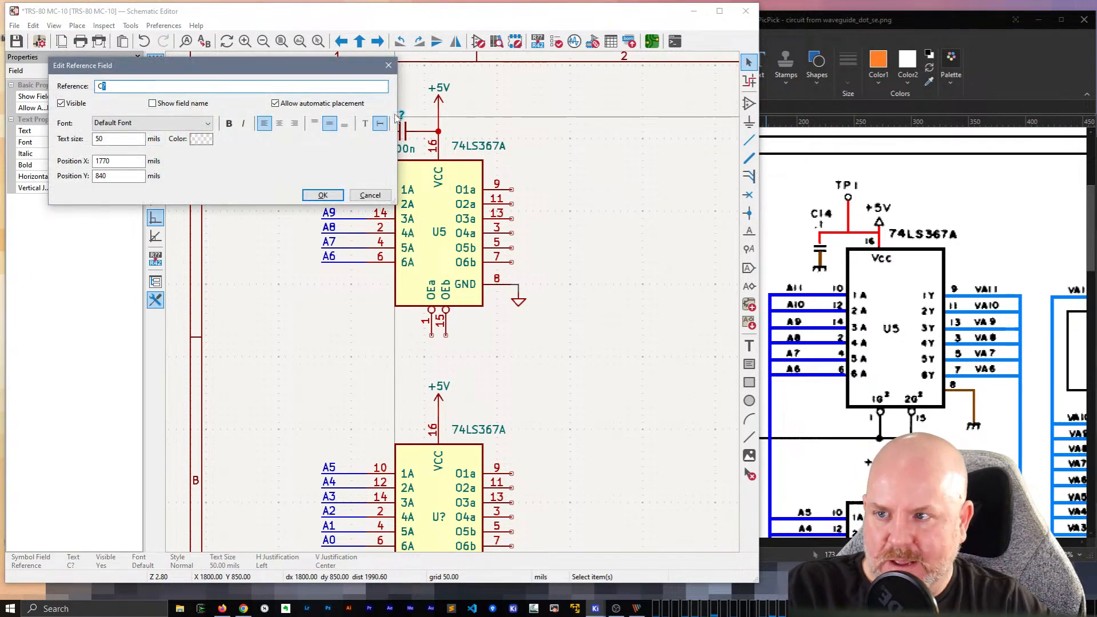
{"action": "key", "text": "Return"}
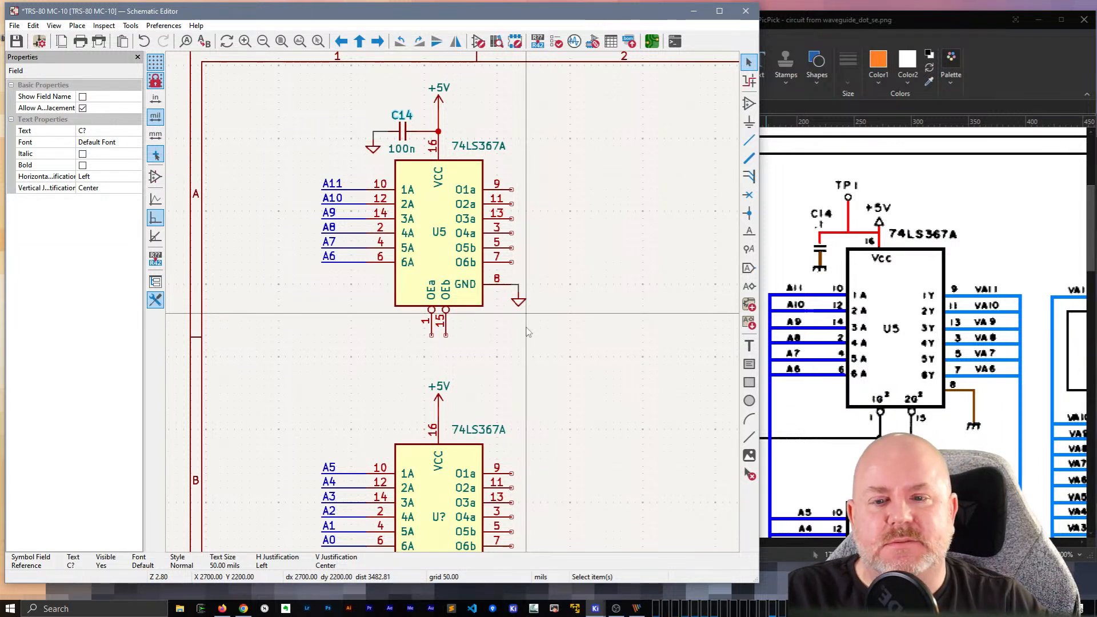
Step: Join U5's enable pins 1 and 15 with a wire that runs left to line up with the address labels
{"action": "left_click", "coordinate": [446, 336]}
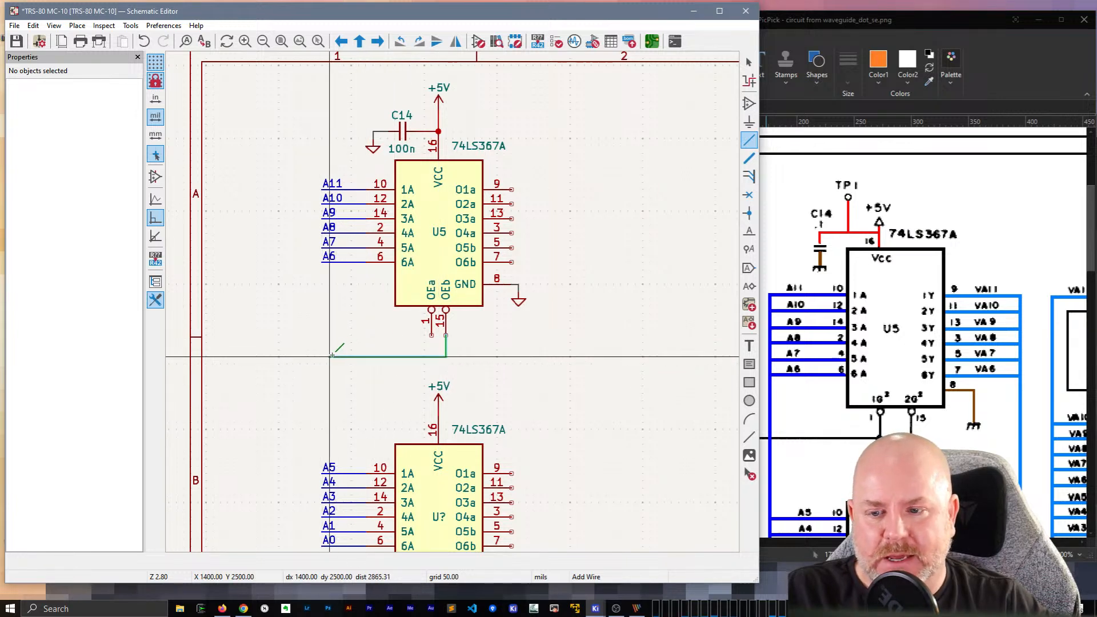
{"action": "double_click", "coordinate": [322, 356]}
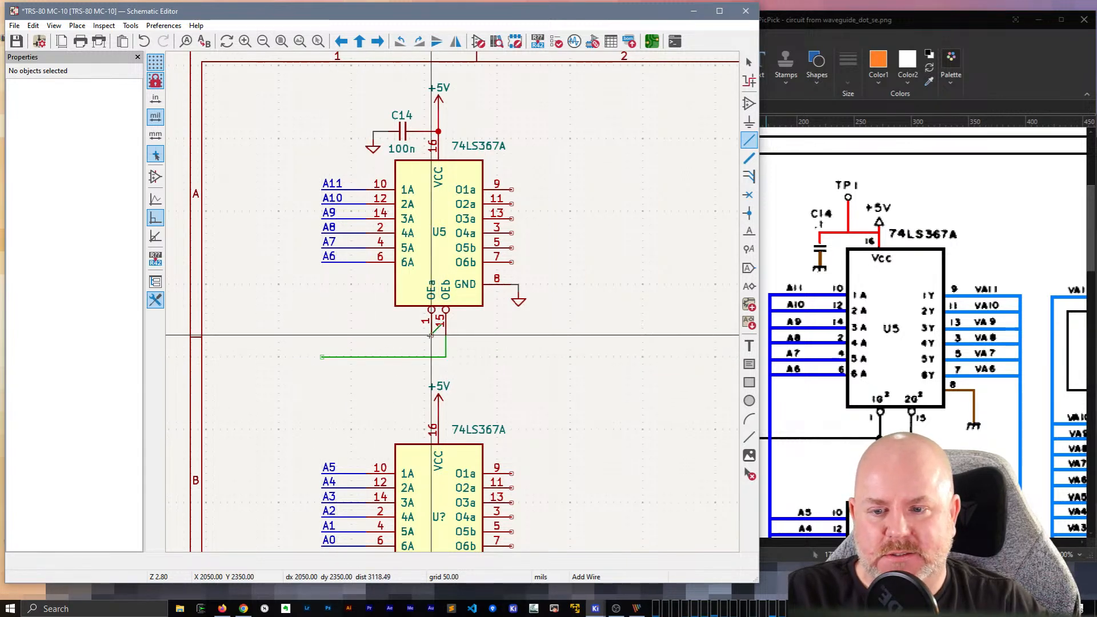
{"action": "double_click", "coordinate": [431, 357]}
{"action": "key", "text": "Escape"}
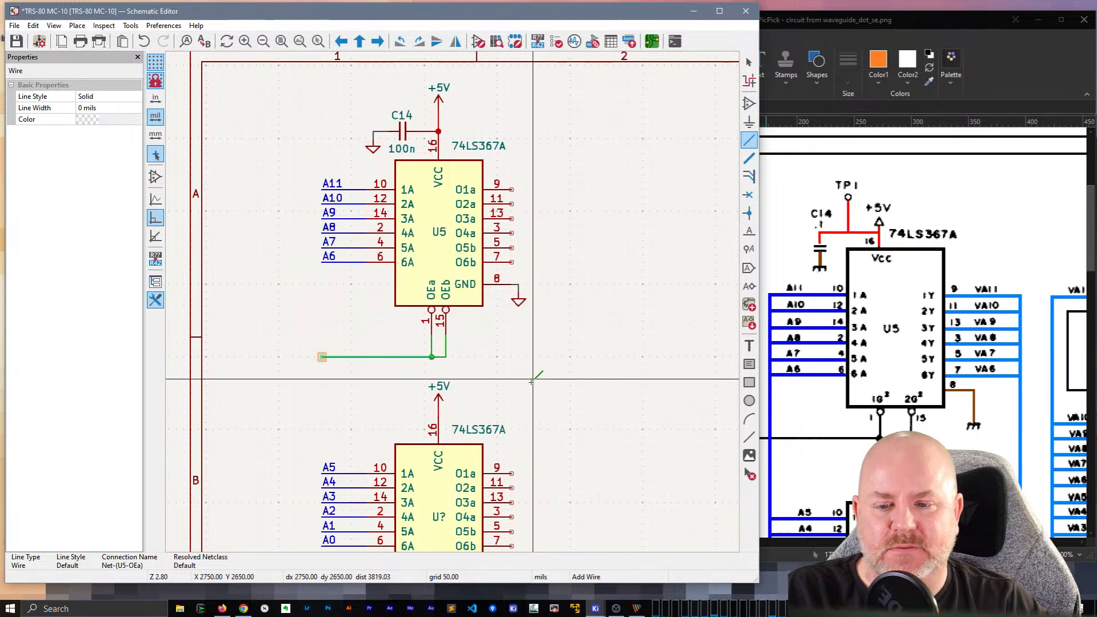
{"action": "key", "text": "Escape"}
Step: Duplicate U5's enable-pin wiring and attach it to pins 1 and 15 of the lower 74LS367A
{"action": "middle_click_drag", "start_coordinate": [531, 382], "coordinate": [593, 215]}
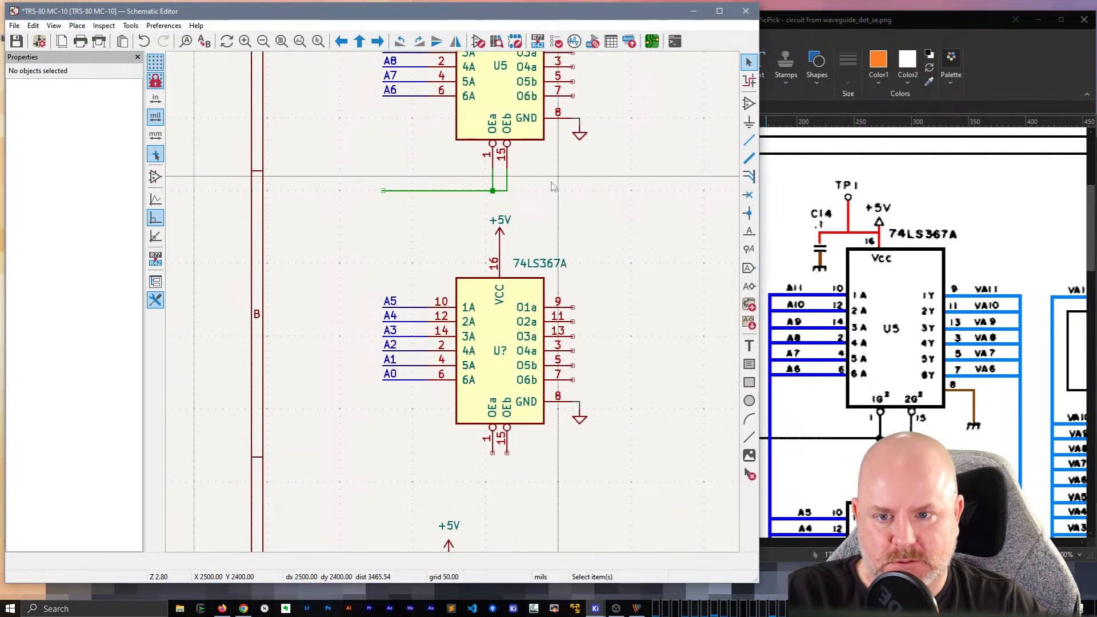
{"action": "left_click_drag", "start_coordinate": [544, 193], "coordinate": [473, 178]}
{"action": "key", "text": "ctrl+d"}
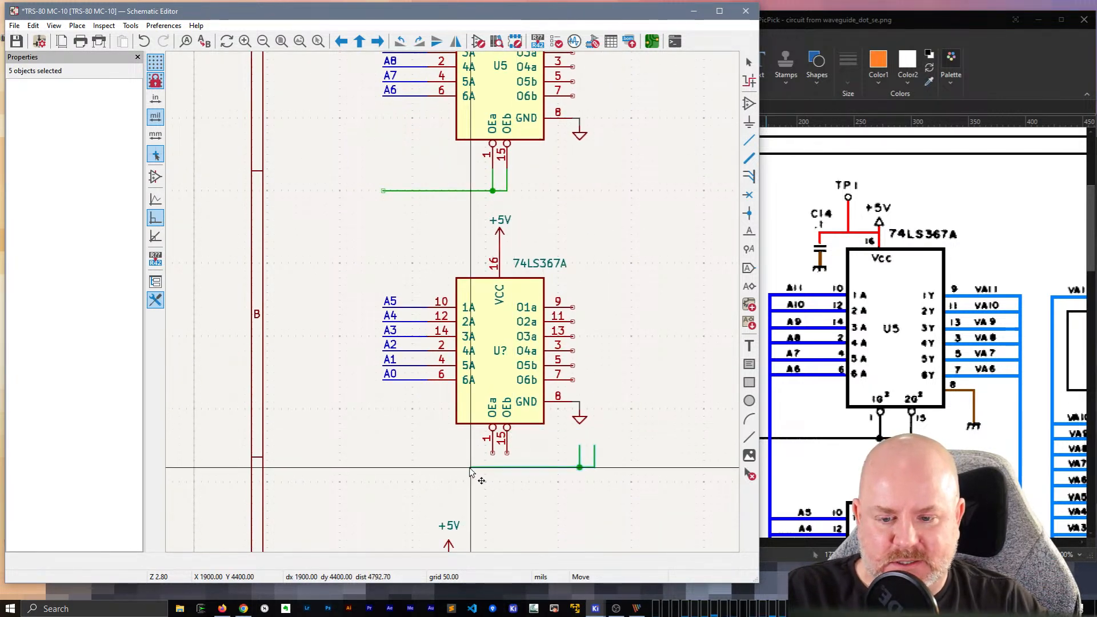
{"action": "left_click", "coordinate": [384, 475]}
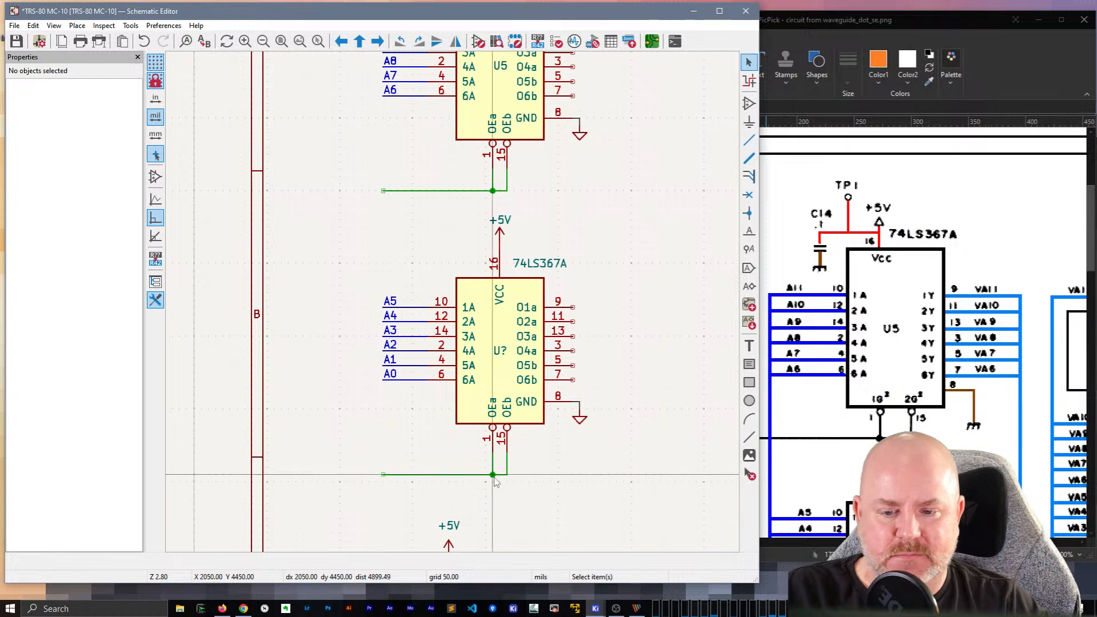
Step: Raise the horizontal enable wires under both 74LS367A chips by one 50 mil grid step
{"action": "left_click_drag", "start_coordinate": [499, 475], "coordinate": [495, 468]}
{"action": "left_click", "coordinate": [573, 461]}
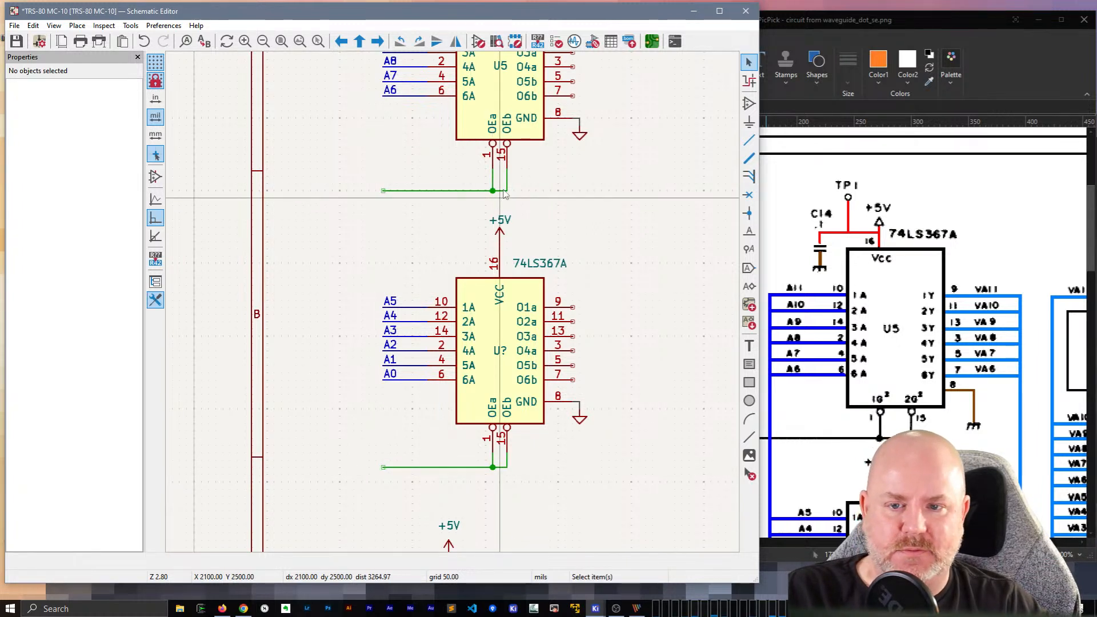
{"action": "mouse_move", "coordinate": [501, 192]}
{"action": "left_mouse_down"}
{"action": "mouse_move", "coordinate": [479, 189]}
{"action": "mouse_move", "coordinate": [495, 190]}
{"action": "left_mouse_up"}
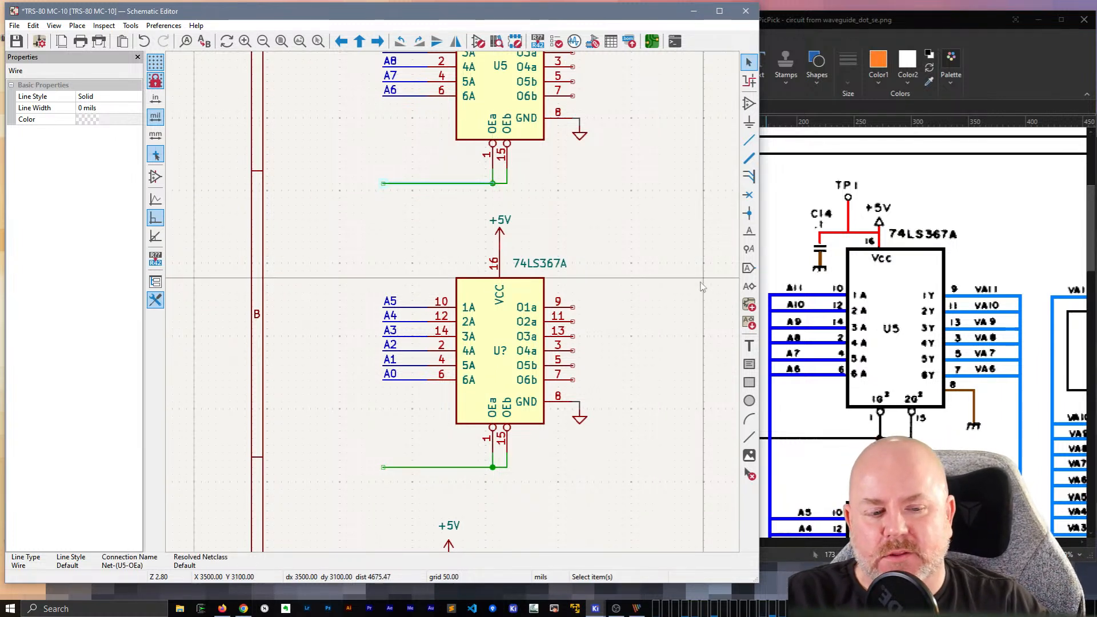
Step: Inspect the existing schematic around the CPU, latch, ROM and decoder to see how the address and data buses are drawn
{"action": "middle_click_drag", "start_coordinate": [686, 213], "coordinate": [599, 275]}
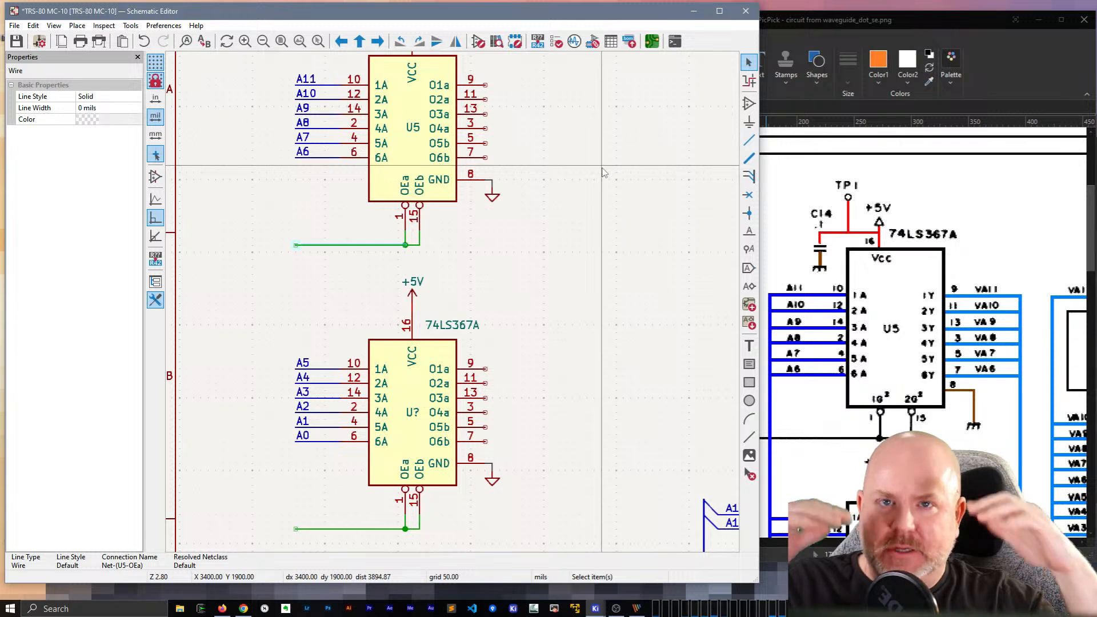
{"action": "scroll", "coordinate": [454, 303], "scroll_direction": "down", "scroll_amount": 5}
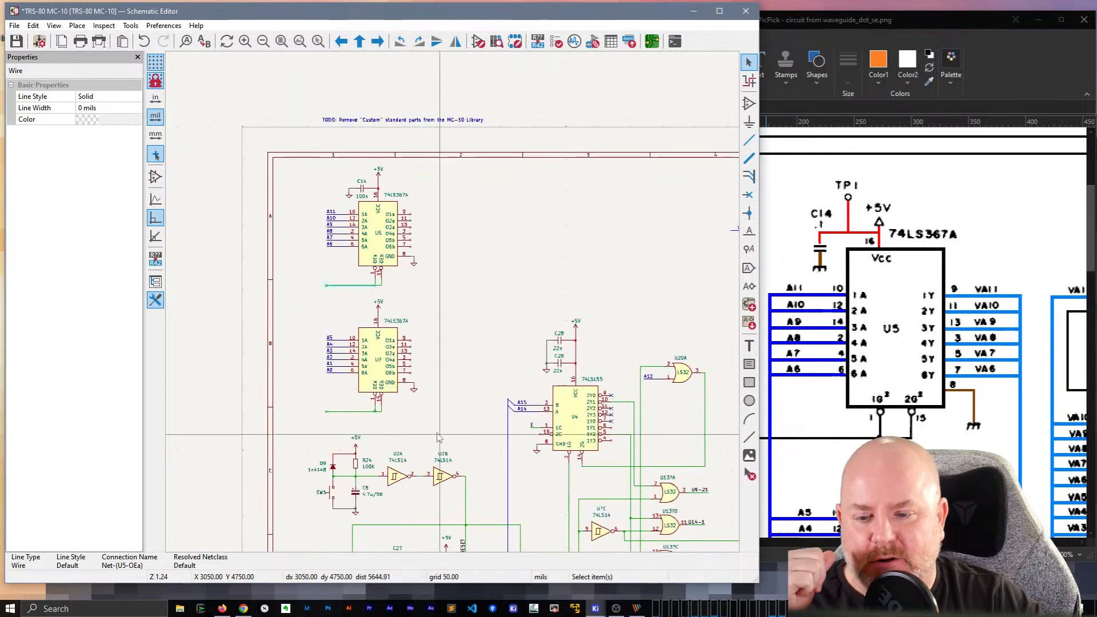
{"action": "scroll", "coordinate": [455, 307], "scroll_direction": "up", "scroll_amount": 3}
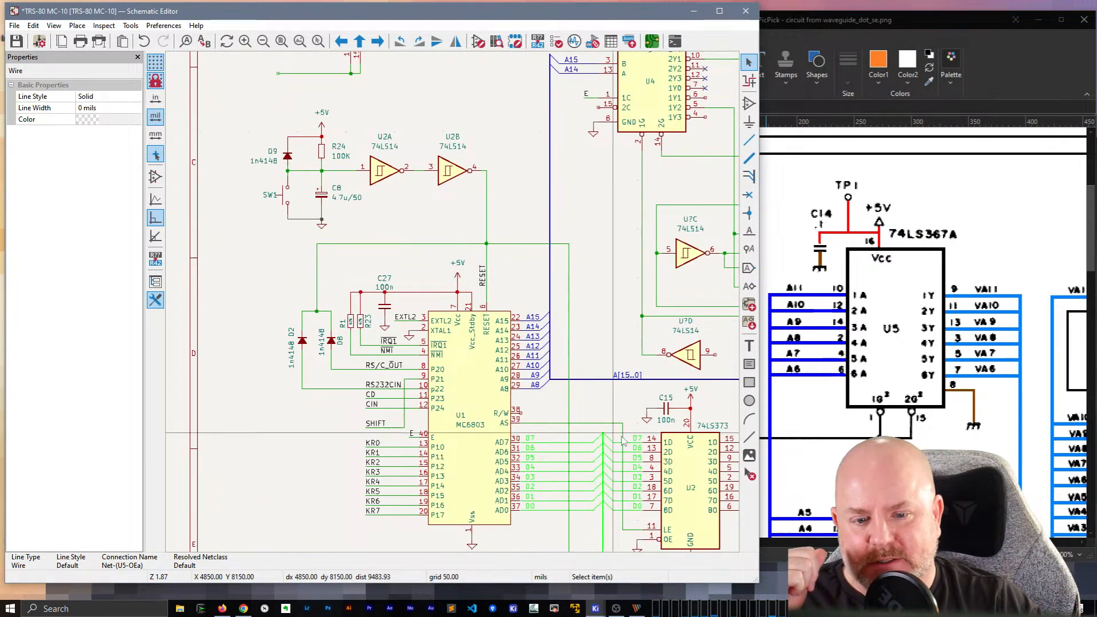
{"action": "middle_click_drag", "start_coordinate": [620, 444], "coordinate": [283, 281]}
{"action": "middle_click_drag", "start_coordinate": [672, 366], "coordinate": [473, 276]}
{"action": "middle_click_drag", "start_coordinate": [489, 328], "coordinate": [659, 307]}
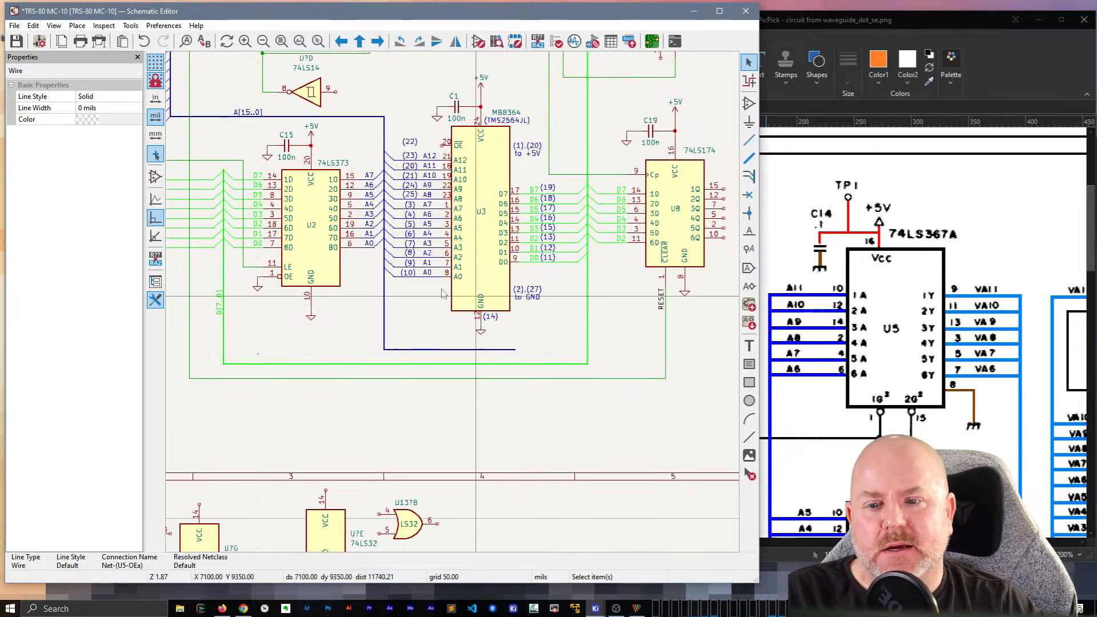
{"action": "middle_click_drag", "start_coordinate": [358, 322], "coordinate": [611, 521]}
{"action": "middle_click_drag", "start_coordinate": [391, 150], "coordinate": [527, 292]}
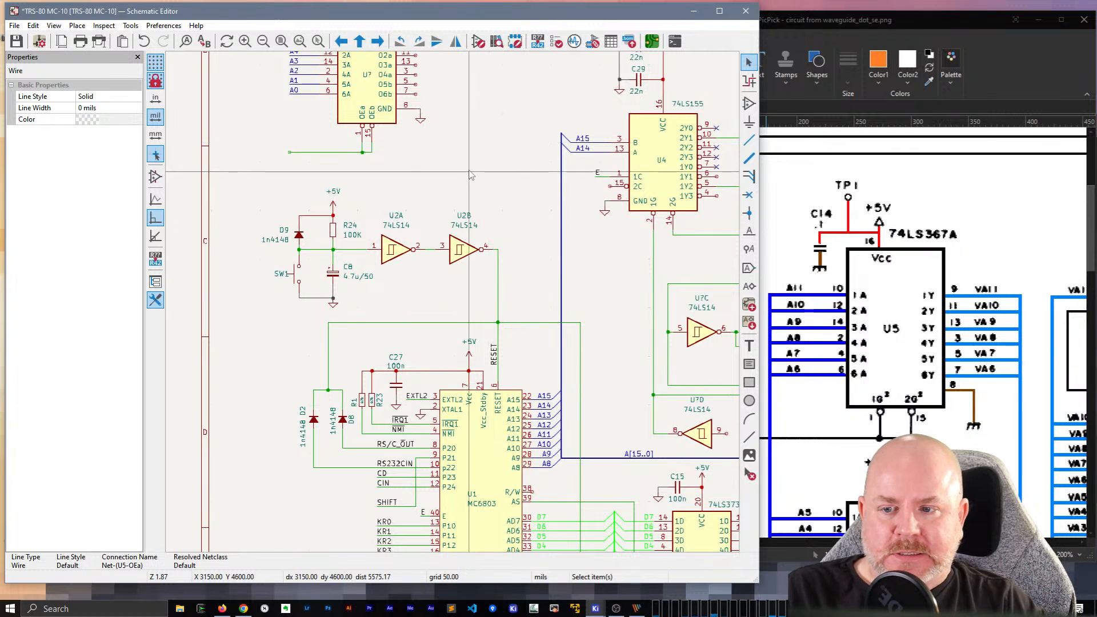
{"action": "middle_click_drag", "start_coordinate": [473, 174], "coordinate": [521, 180]}
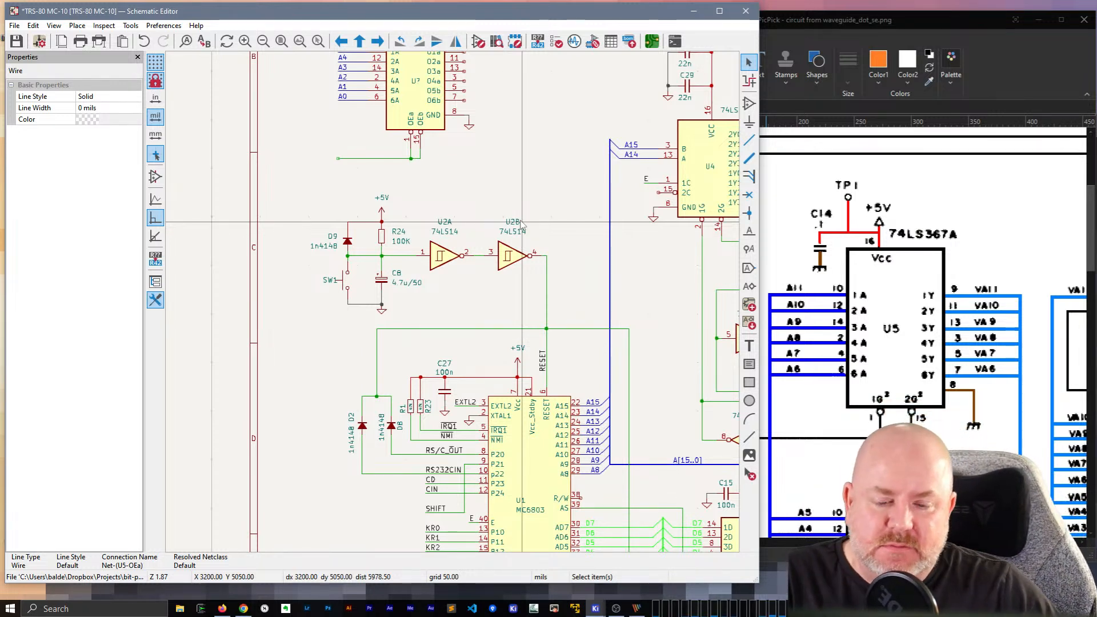
{"action": "scroll", "coordinate": [464, 187], "scroll_direction": "up", "scroll_amount": 5}
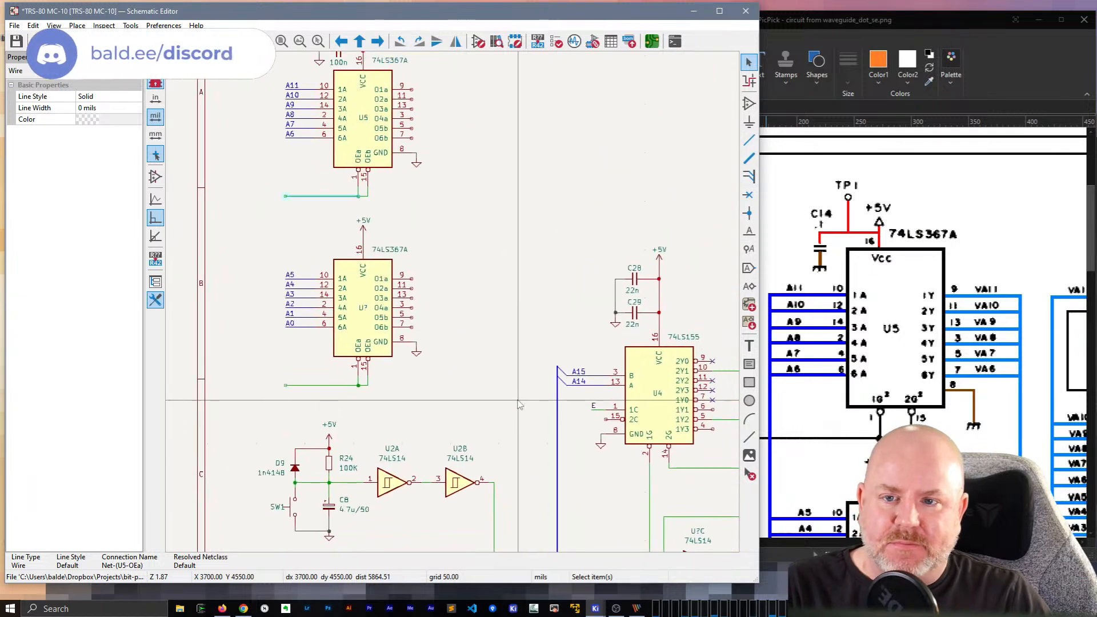
Step: Copy U5's six address input wire stubs and attach the copies to its output pins O1a through O6b
{"action": "scroll", "coordinate": [464, 187], "scroll_direction": "up", "scroll_amount": 3}
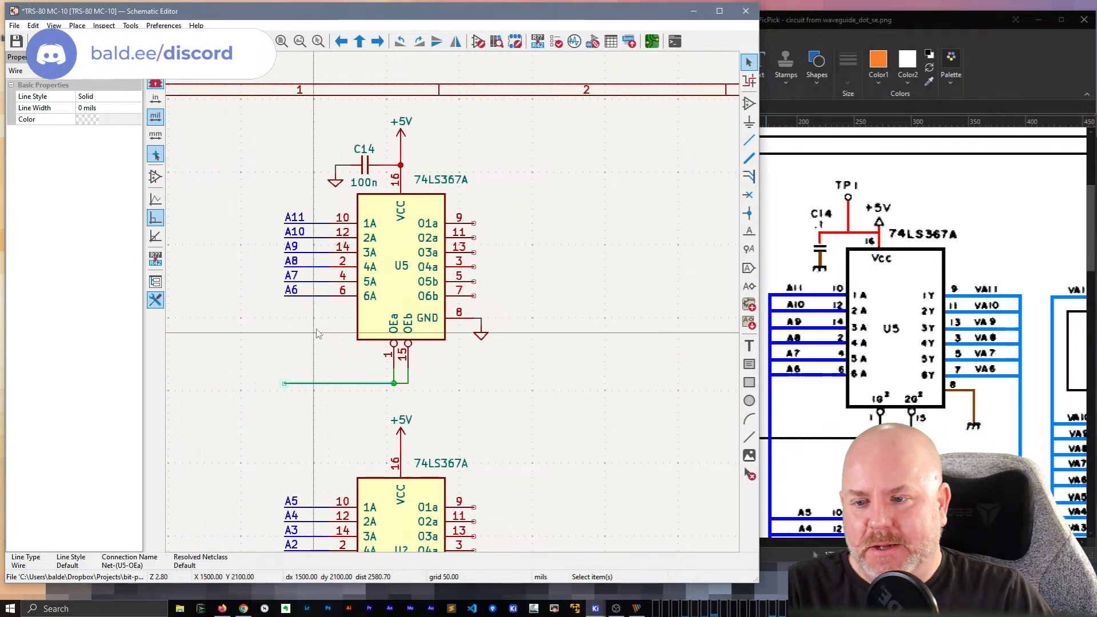
{"action": "left_click_drag", "start_coordinate": [317, 329], "coordinate": [312, 216]}
{"action": "key", "text": "ctrl+v"}
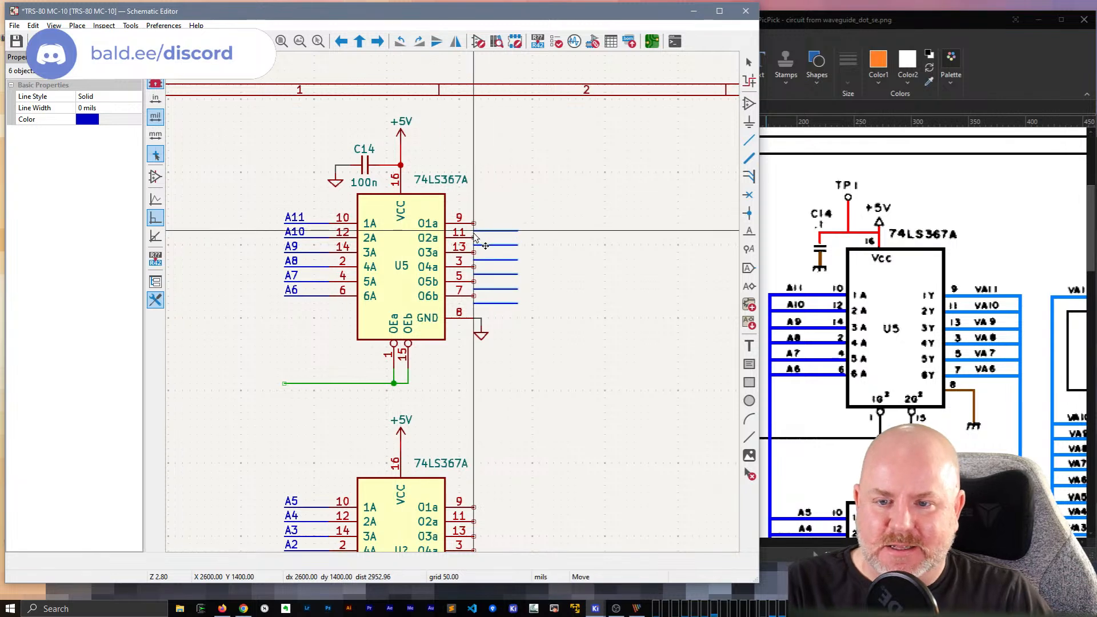
{"action": "left_click", "coordinate": [474, 224]}
{"action": "left_click", "coordinate": [572, 218]}
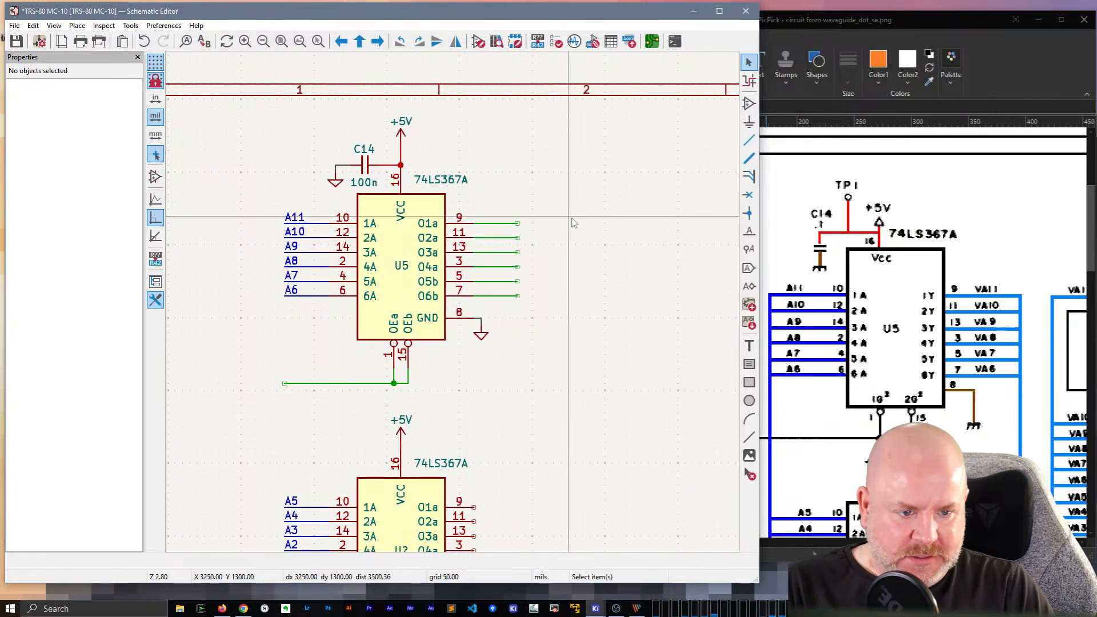
{"action": "key", "text": "l"}
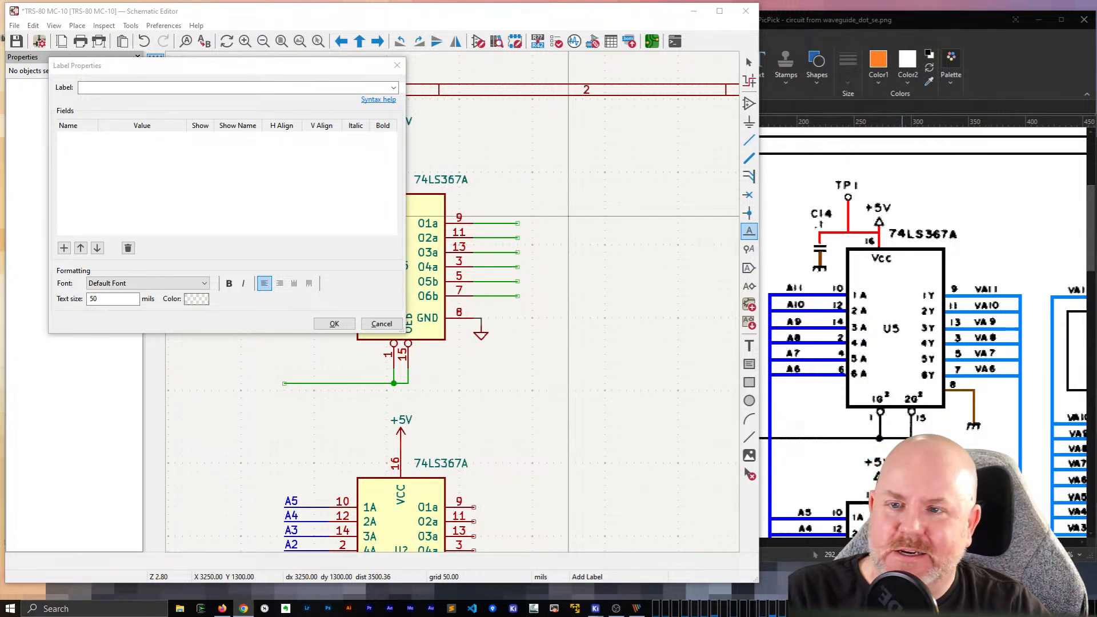
{"action": "left_click", "coordinate": [259, 70]}
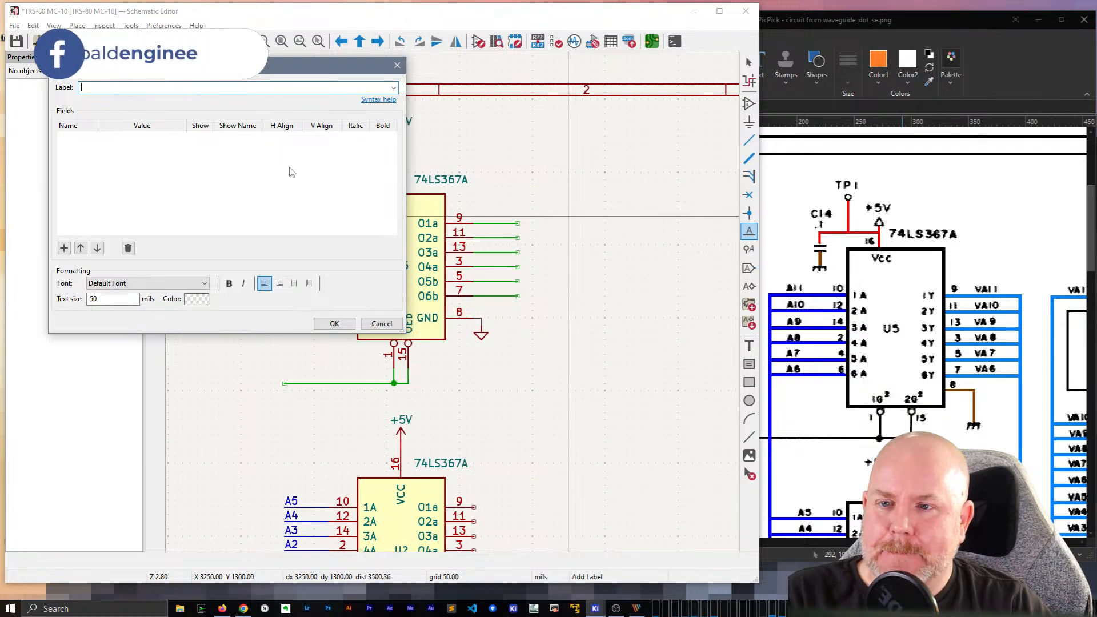
{"action": "left_click_drag", "start_coordinate": [337, 76], "coordinate": [537, 101]}
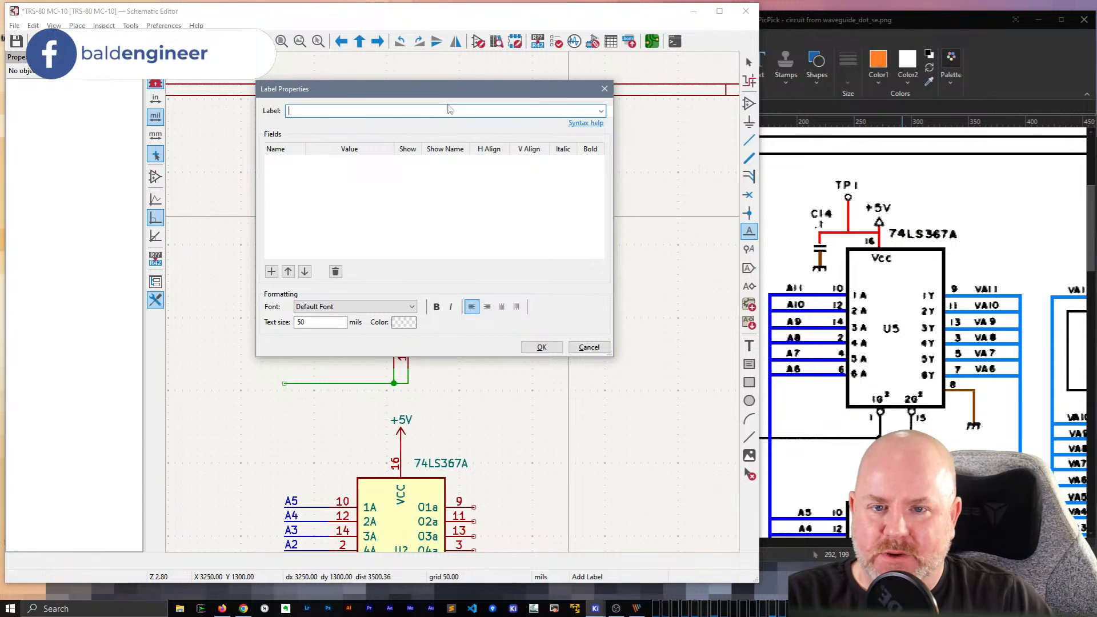
{"action": "left_click_drag", "start_coordinate": [393, 94], "coordinate": [576, 147]}
{"action": "left_click", "coordinate": [772, 395]}
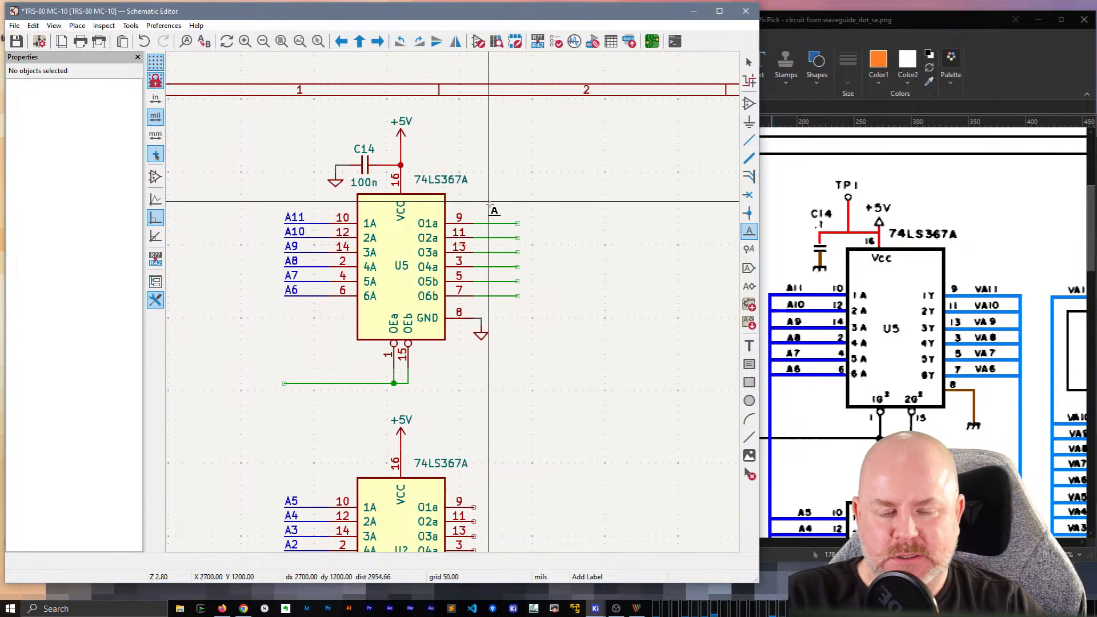
{"action": "left_click", "coordinate": [489, 202]}
{"action": "key", "text": "Escape"}
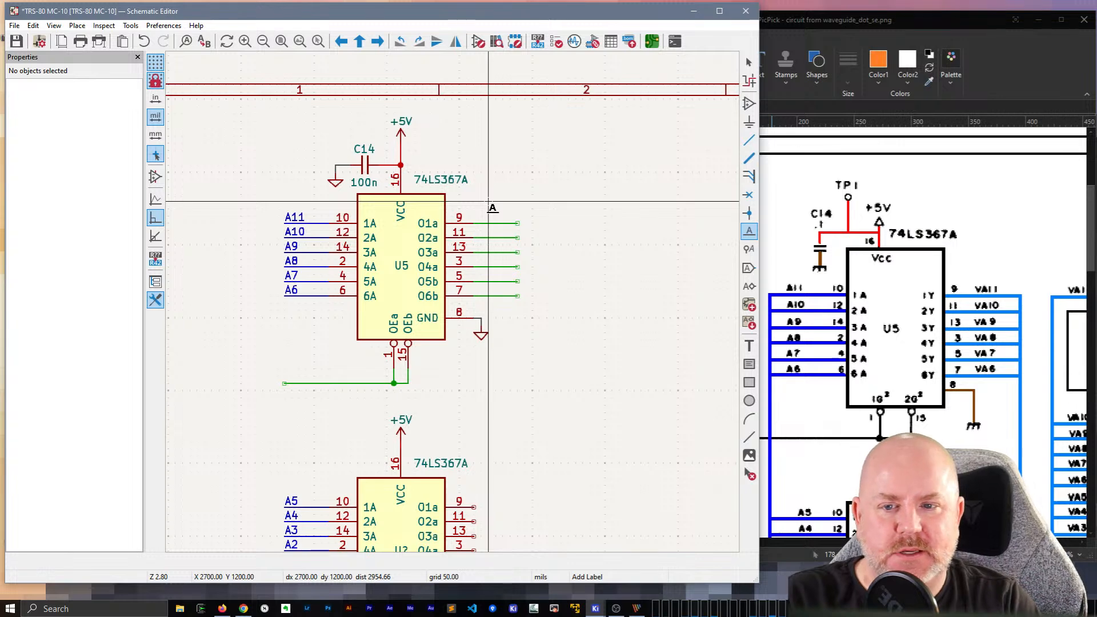
{"action": "left_click", "coordinate": [488, 201]}
{"action": "type", "text": "VA11"}
{"action": "key", "text": "Return"}
{"action": "key", "text": "Escape"}
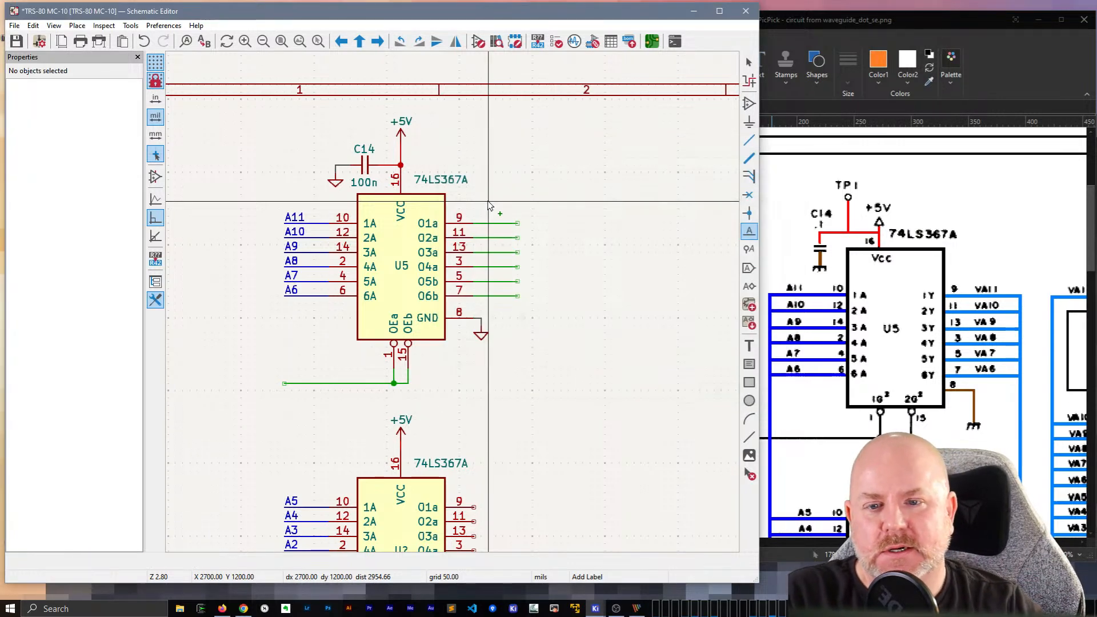
{"action": "key", "text": "Escape"}
Step: Place a net label V0 in the free area beside U5's output wires
{"action": "key", "text": "l"}
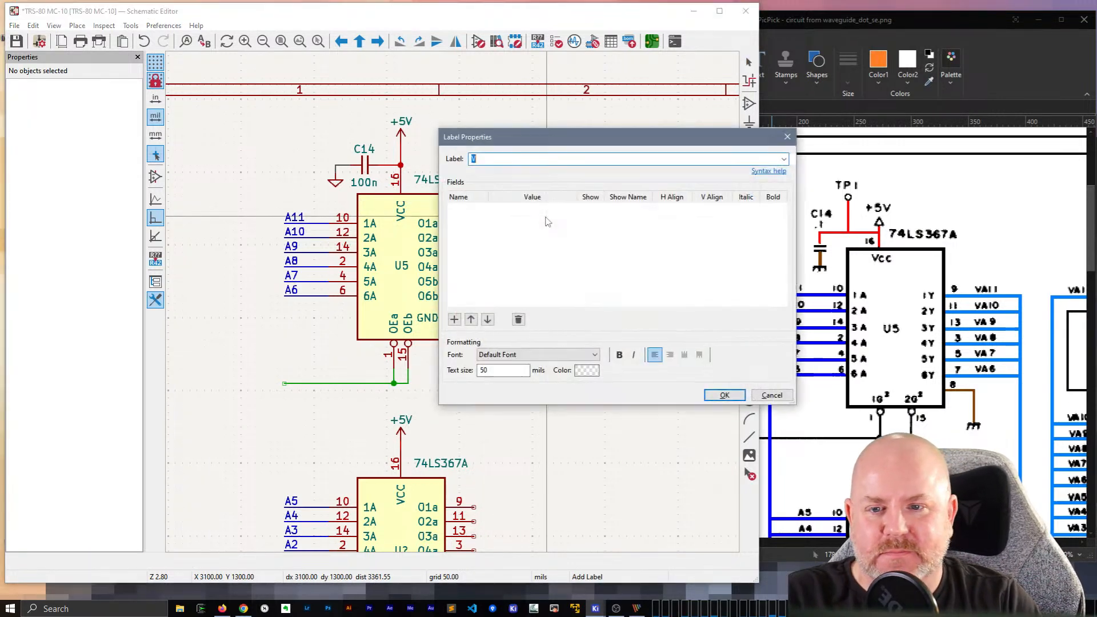
{"action": "type", "text": "V0"}
{"action": "key", "text": "Return"}
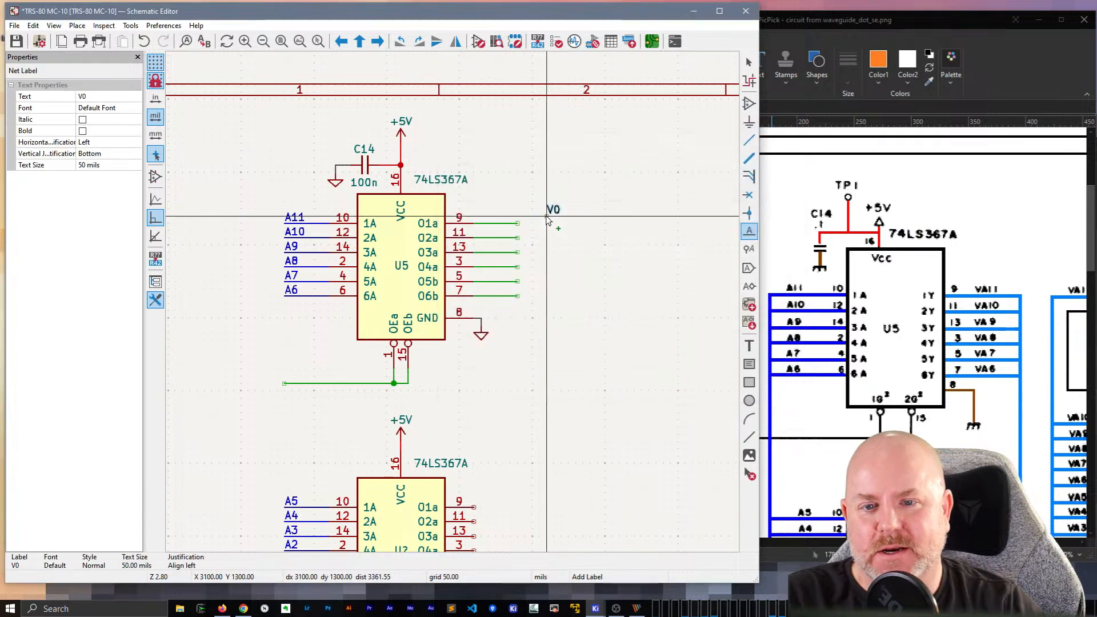
{"action": "left_click", "coordinate": [561, 223]}
{"action": "key", "text": "Escape"}
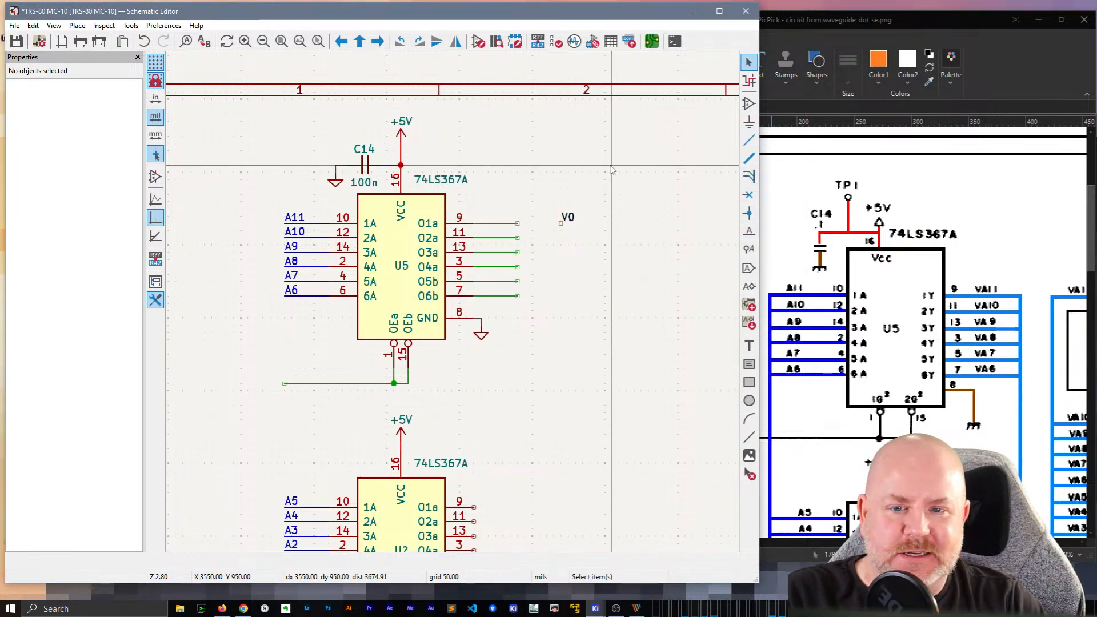
Step: Repeat the V0 label downward with incrementing numbers to create labels V1 through V13
{"action": "key", "text": "Insert"}
{"action": "key", "text": "Insert"}
{"action": "key", "text": "Insert"}
{"action": "key", "text": "Insert"}
{"action": "key", "text": "Insert"}
{"action": "key", "text": "Insert"}
{"action": "key", "text": "Insert"}
{"action": "key", "text": "Insert"}
{"action": "key", "text": "Insert"}
{"action": "key", "text": "Insert"}
{"action": "key", "text": "Insert"}
{"action": "key", "text": "Insert"}
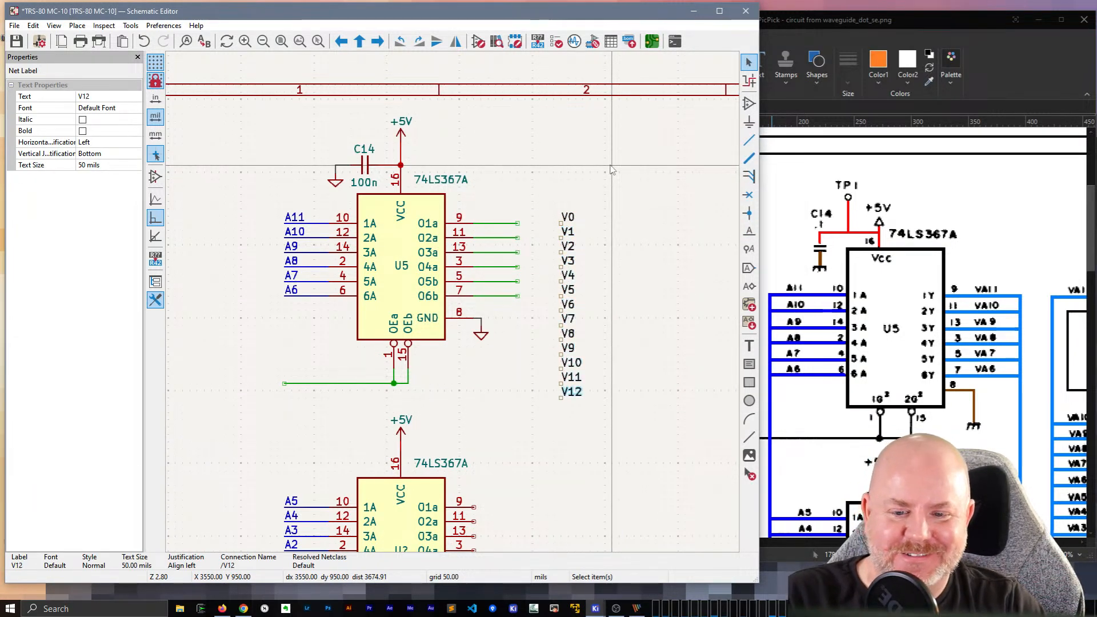
{"action": "key", "text": "Insert"}
Step: Delete the surplus V12 and V13 labels from the end of the label column
{"action": "left_click_drag", "start_coordinate": [636, 441], "coordinate": [511, 384]}
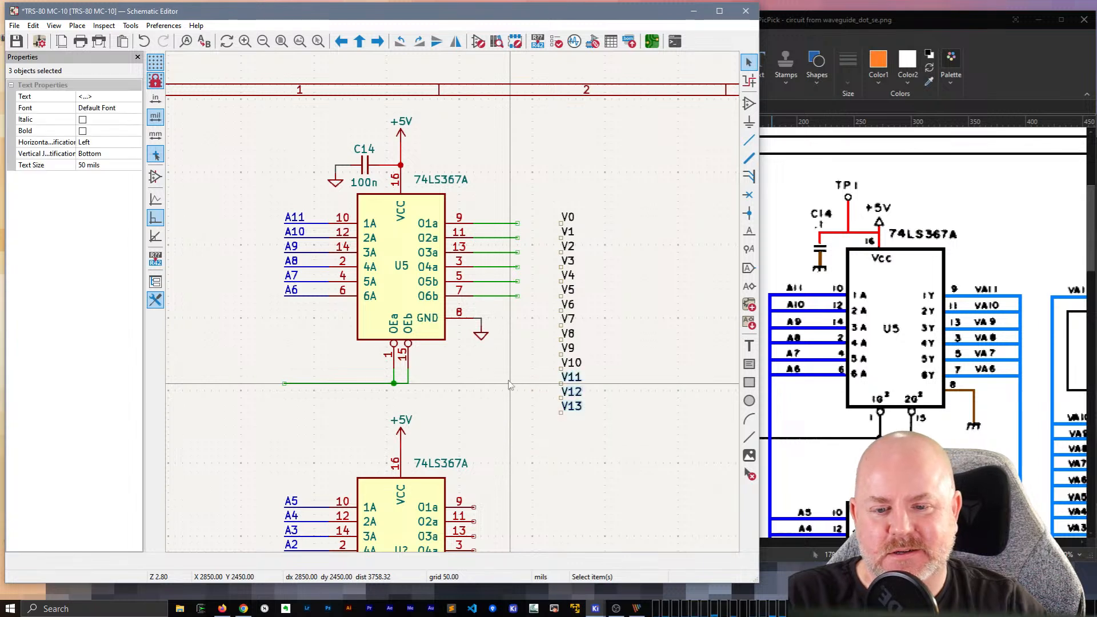
{"action": "left_click_drag", "start_coordinate": [598, 418], "coordinate": [533, 393]}
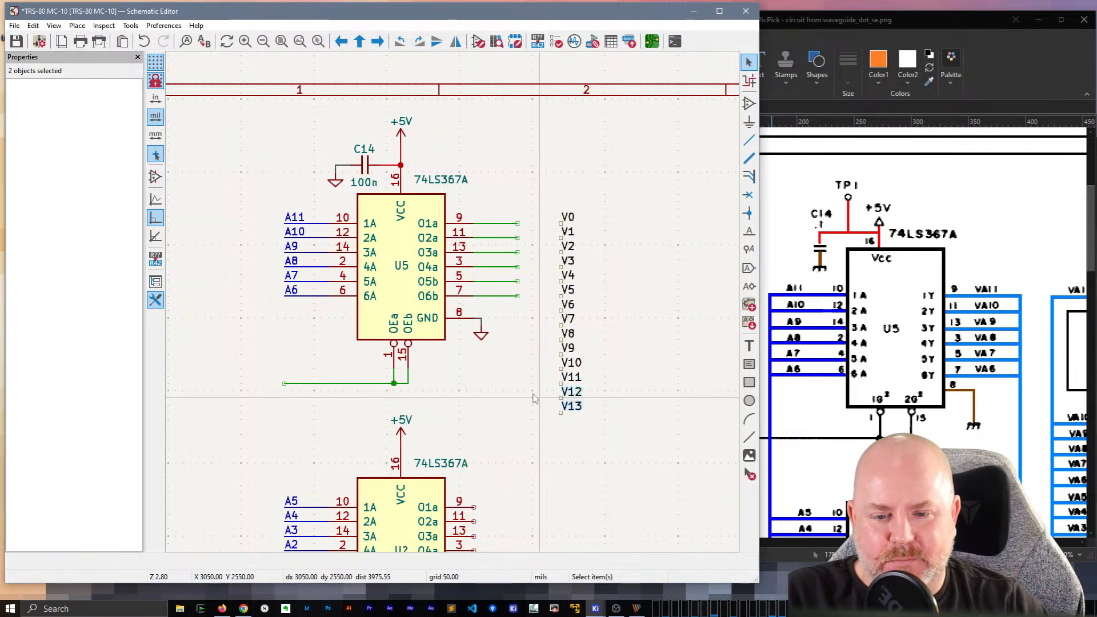
{"action": "key", "text": "Delete"}
Step: Mirror the V0 to V11 label column vertically and horizontally so V11 is uppermost and the text is right-aligned
{"action": "left_click_drag", "start_coordinate": [554, 196], "coordinate": [641, 479]}
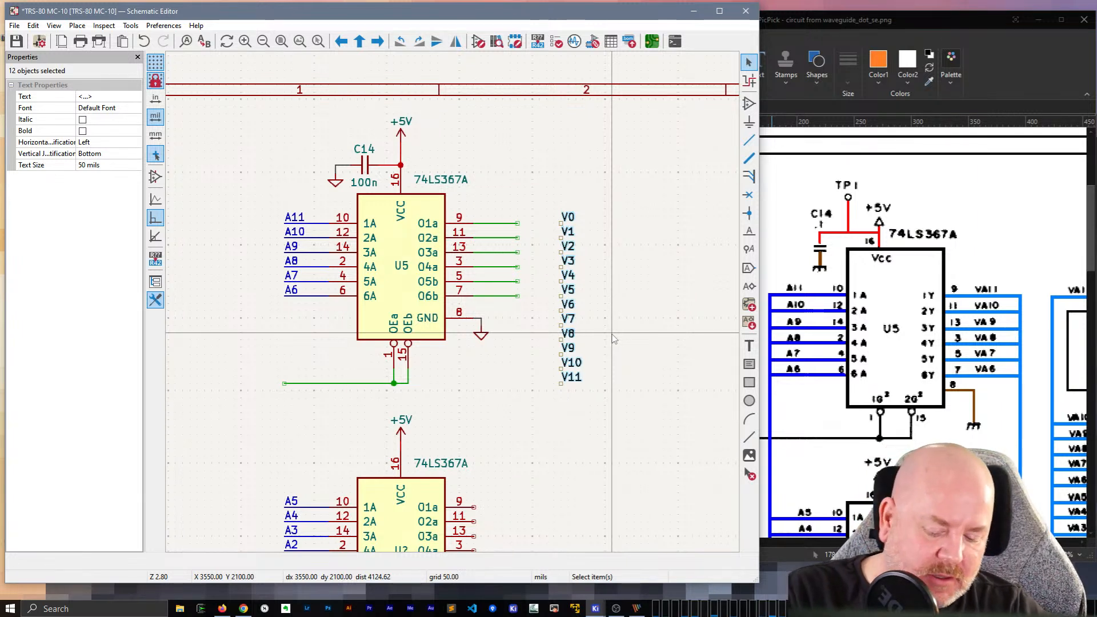
{"action": "key", "text": "y"}
{"action": "key", "text": "x"}
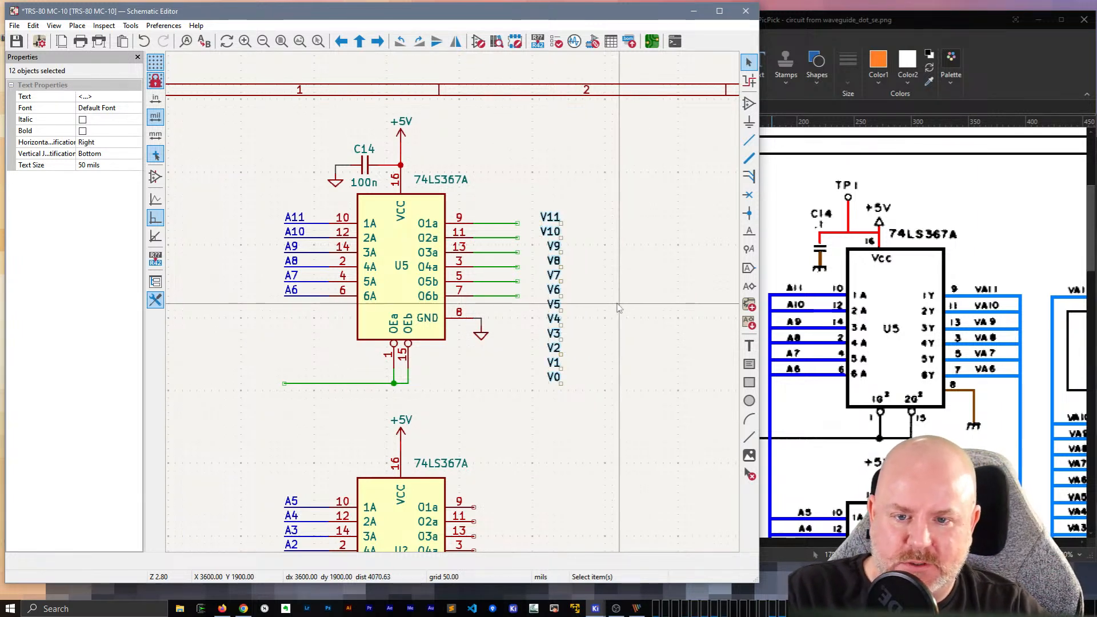
{"action": "key", "text": "Escape"}
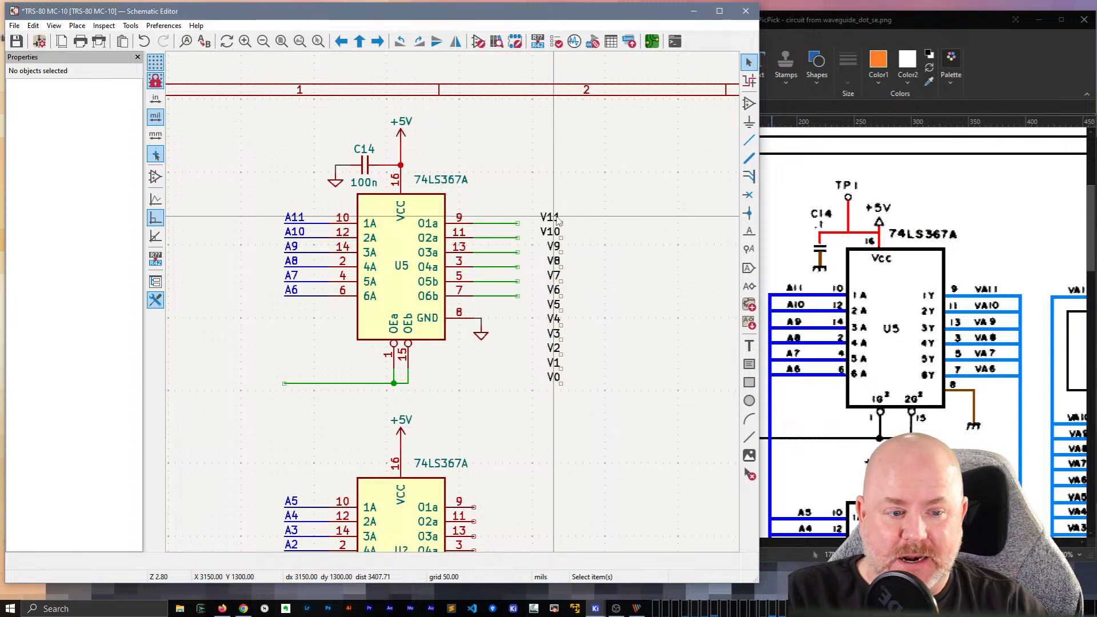
Step: Move labels V11 through V6 onto the ends of U5's six output wires
{"action": "left_click", "coordinate": [556, 218]}
{"action": "left_click_drag", "start_coordinate": [577, 294], "coordinate": [507, 221]}
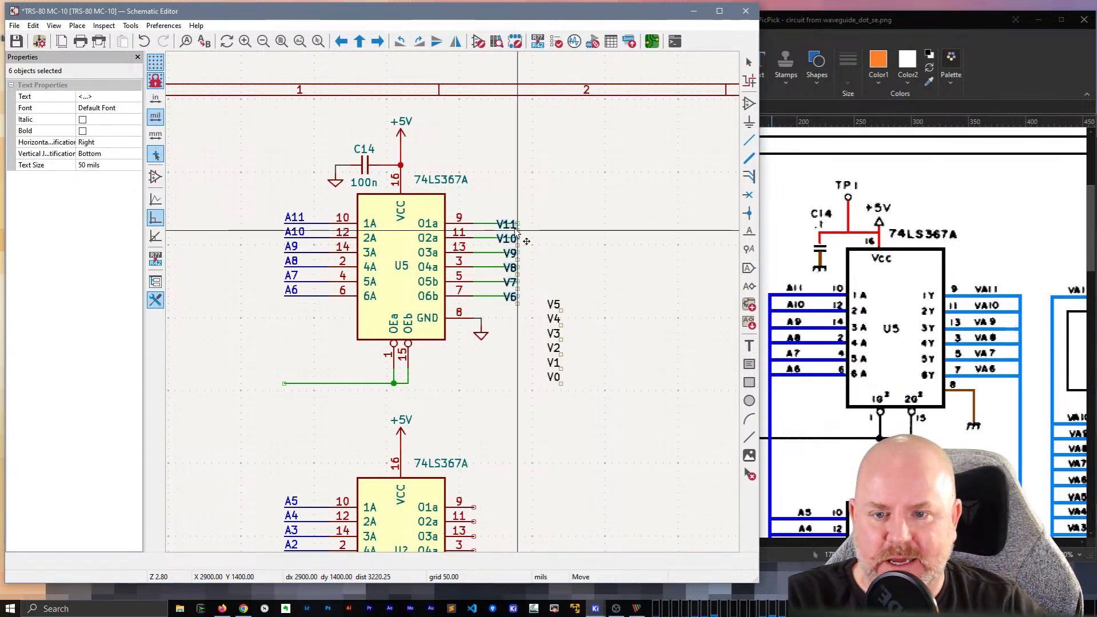
{"action": "left_click", "coordinate": [641, 370]}
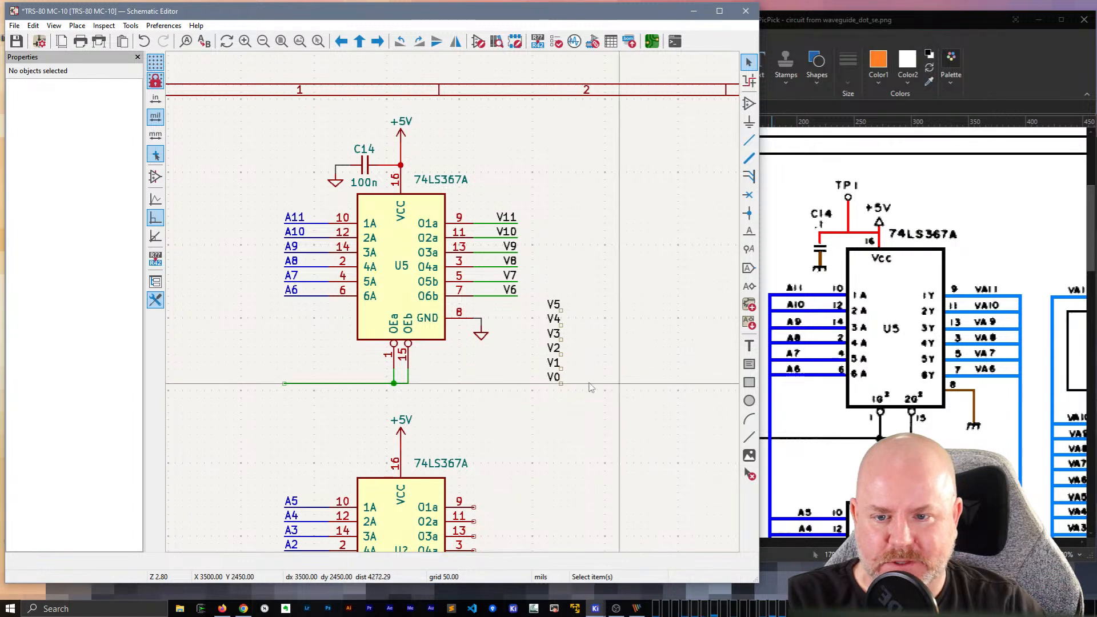
{"action": "left_click_drag", "start_coordinate": [496, 301], "coordinate": [480, 210]}
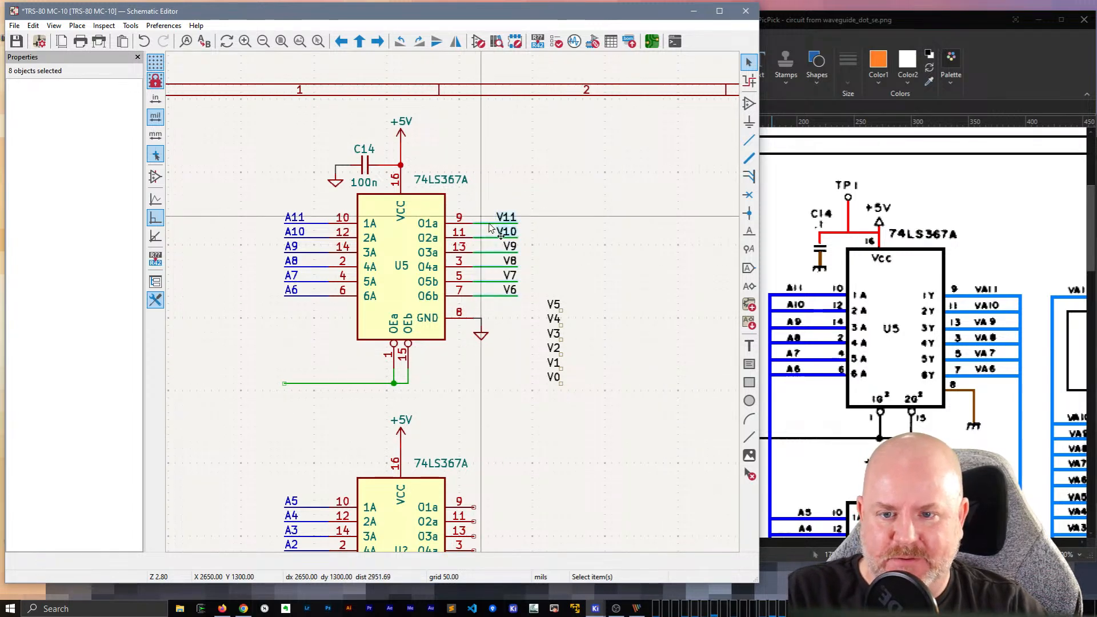
{"action": "key", "text": "ctrl+d"}
{"action": "middle_click_drag", "start_coordinate": [546, 444], "coordinate": [540, 319]}
{"action": "key", "text": "Escape"}
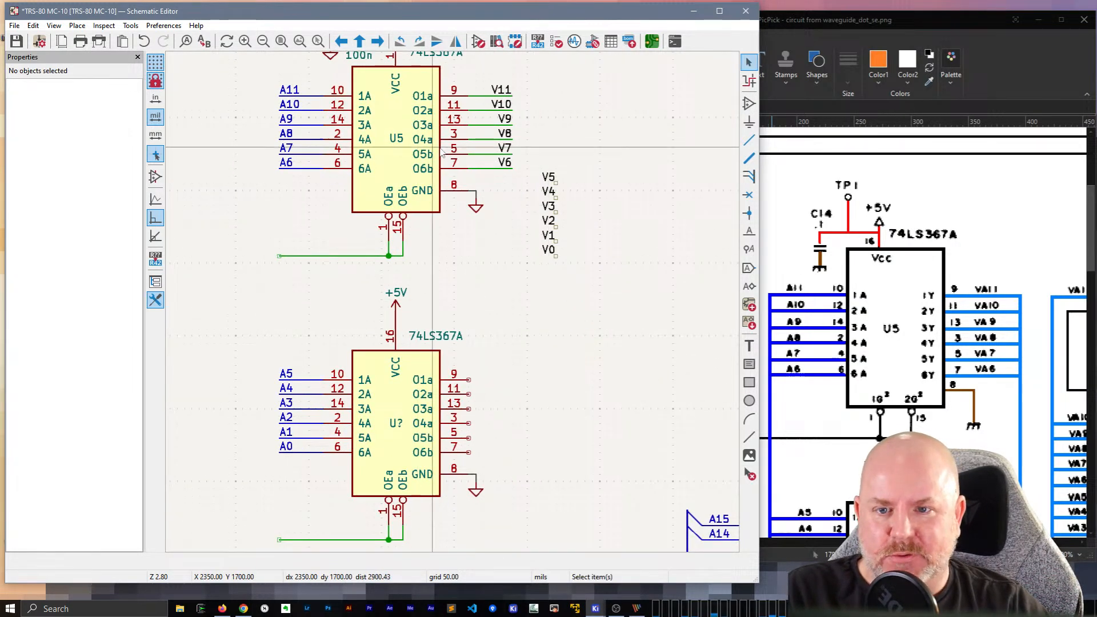
Step: Duplicate U5's six output wires and attach them to output pins O1a through O6b of the lower 74LS367A
{"action": "left_click_drag", "start_coordinate": [479, 174], "coordinate": [474, 91]}
{"action": "key", "text": "ctrl+d"}
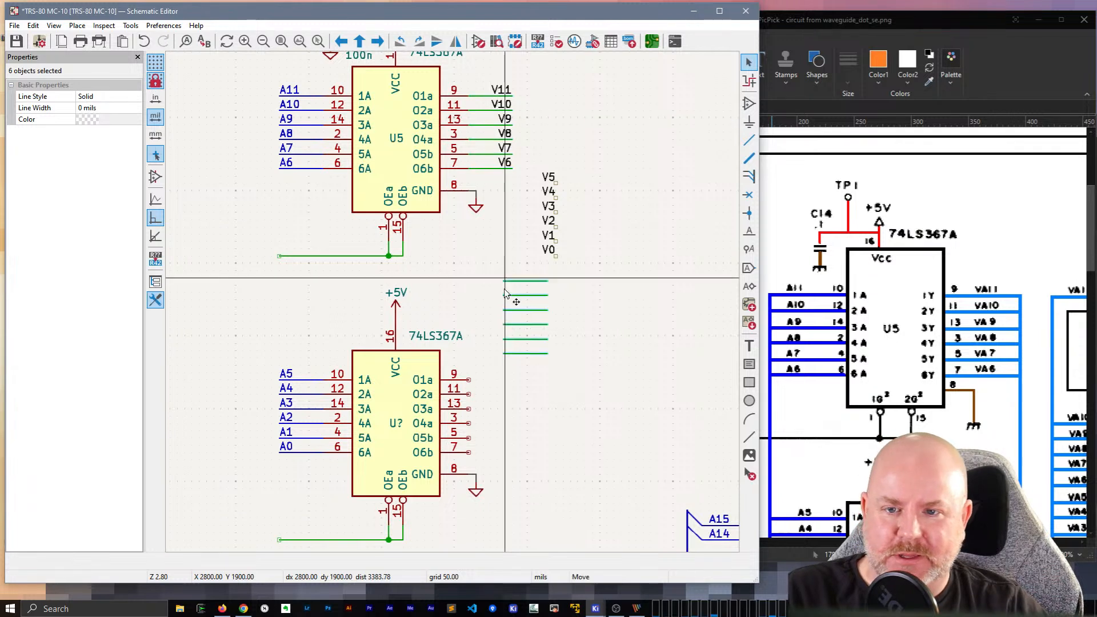
{"action": "left_click", "coordinate": [471, 382]}
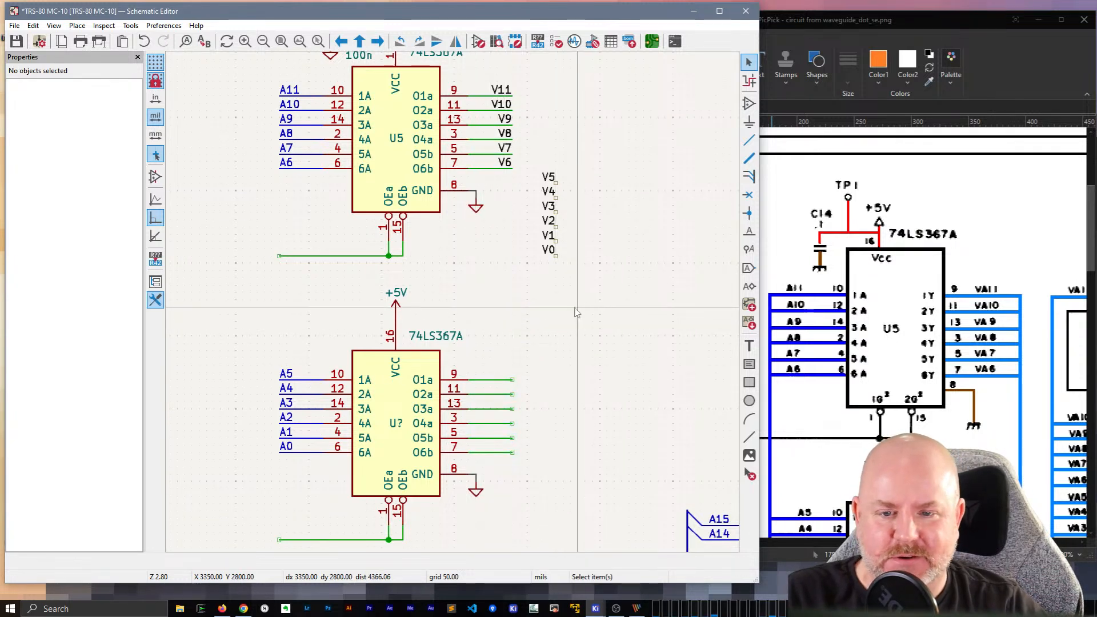
Step: Move labels V5 through V0 onto the ends of the lower 74LS367A's output wires
{"action": "left_click_drag", "start_coordinate": [569, 264], "coordinate": [553, 180]}
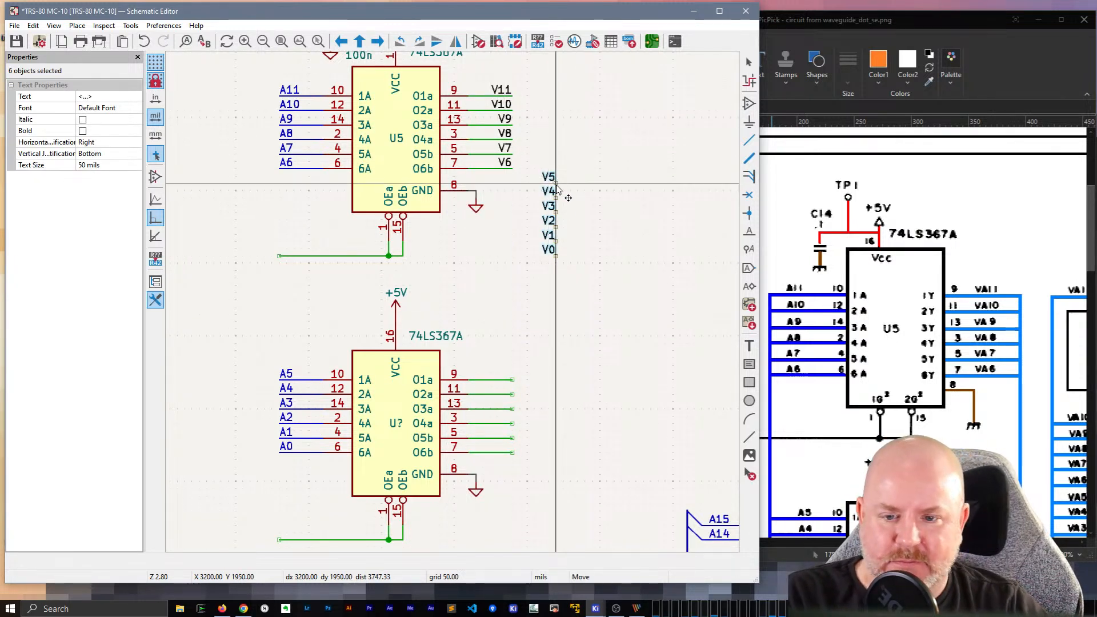
{"action": "key", "text": "m"}
{"action": "left_click", "coordinate": [512, 382]}
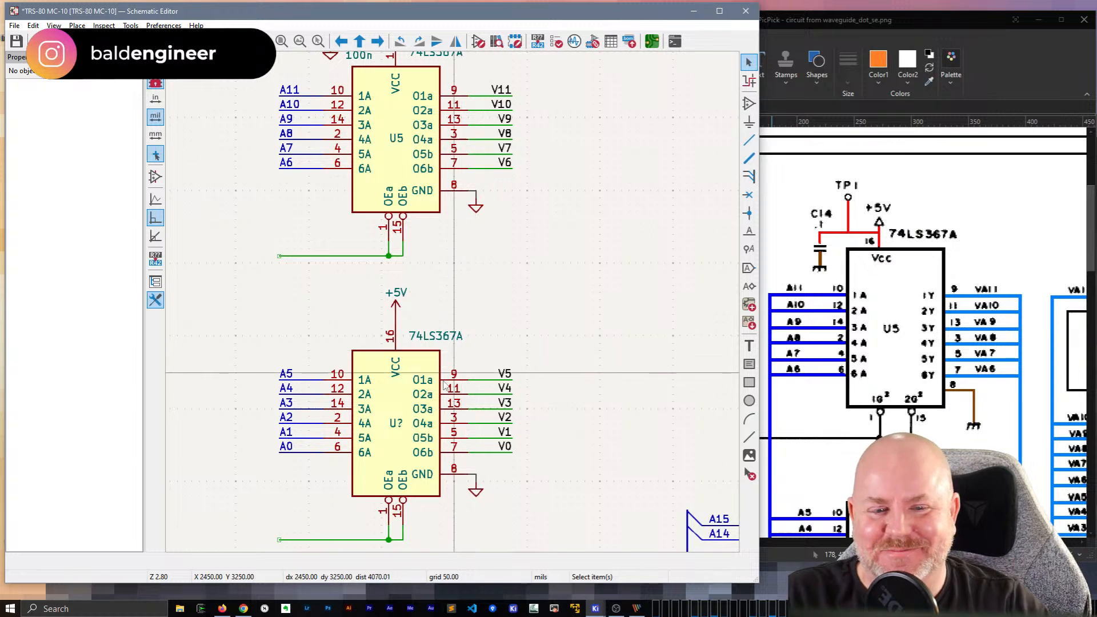
Step: Set the reference of the lower 74LS367A to U6
{"action": "double_click", "coordinate": [396, 428]}
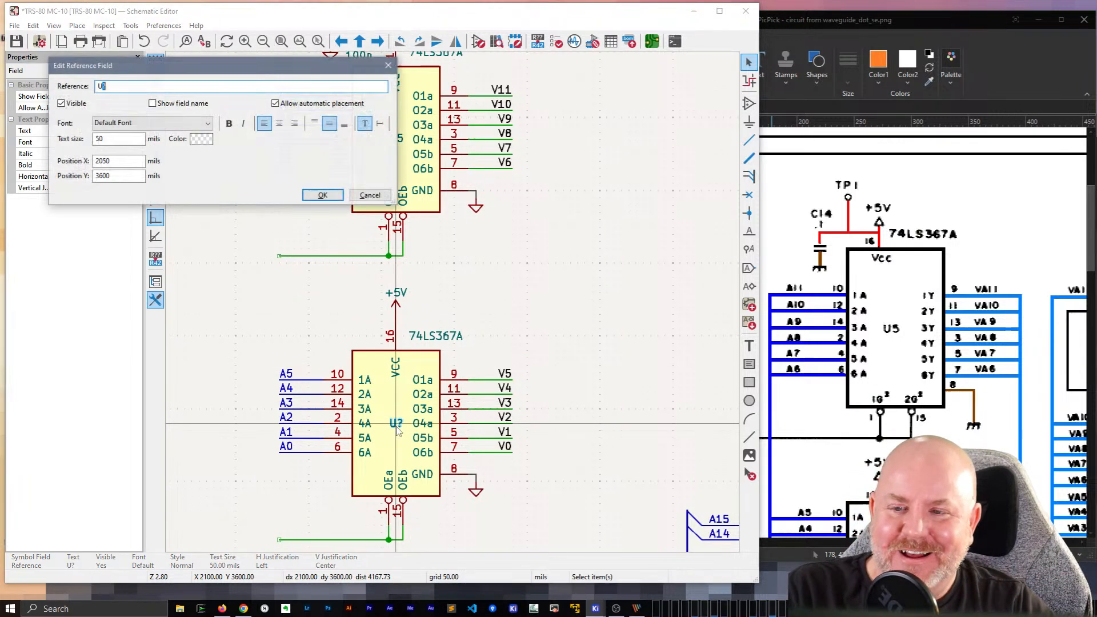
{"action": "type", "text": "6"}
{"action": "key", "text": "Return"}
{"action": "left_click", "coordinate": [560, 341]}
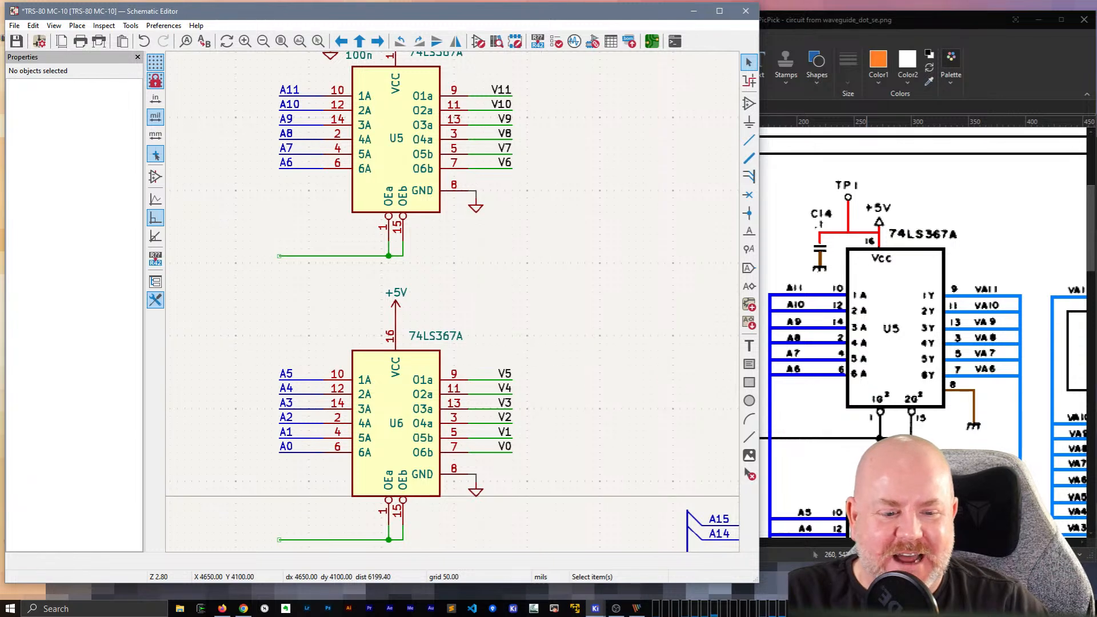
Step: Move C14, its ground symbol and their connecting wires about 250 mils further left from U5's +5V line
{"action": "scroll", "coordinate": [454, 308], "scroll_direction": "up", "scroll_amount": 3}
{"action": "scroll", "coordinate": [455, 308], "scroll_direction": "down", "scroll_amount": 5}
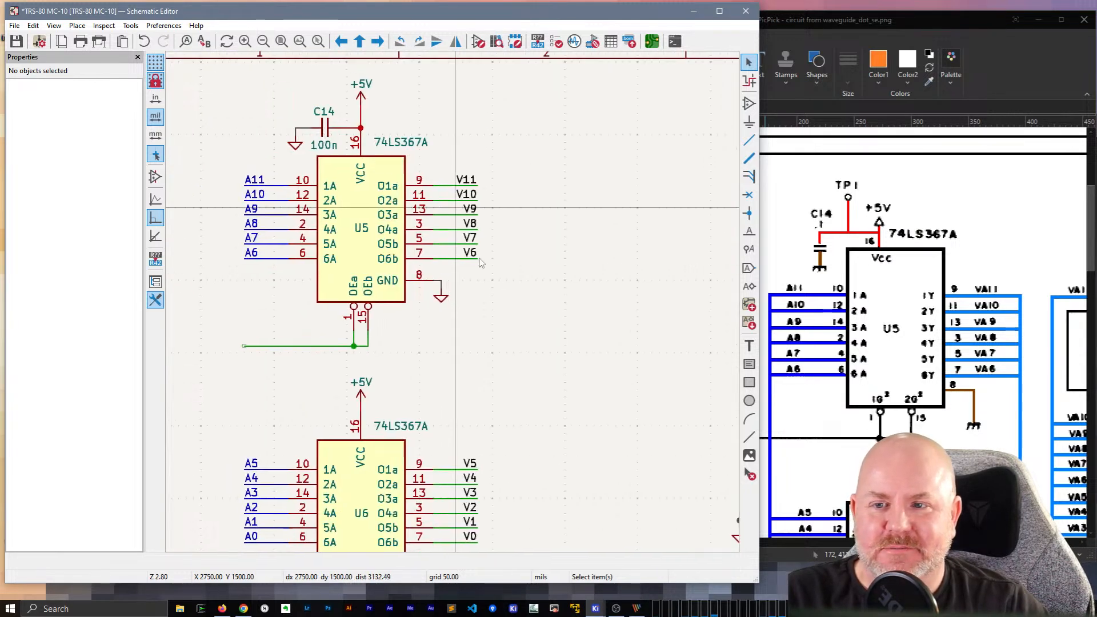
{"action": "scroll", "coordinate": [454, 309], "scroll_direction": "up", "scroll_amount": 2}
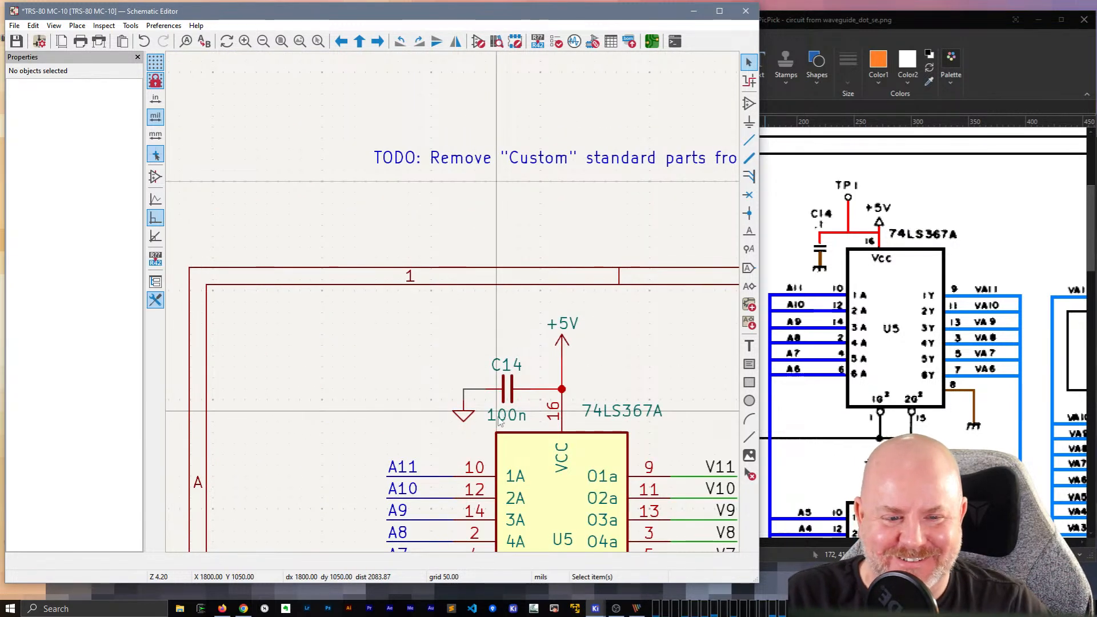
{"action": "left_click", "coordinate": [506, 389]}
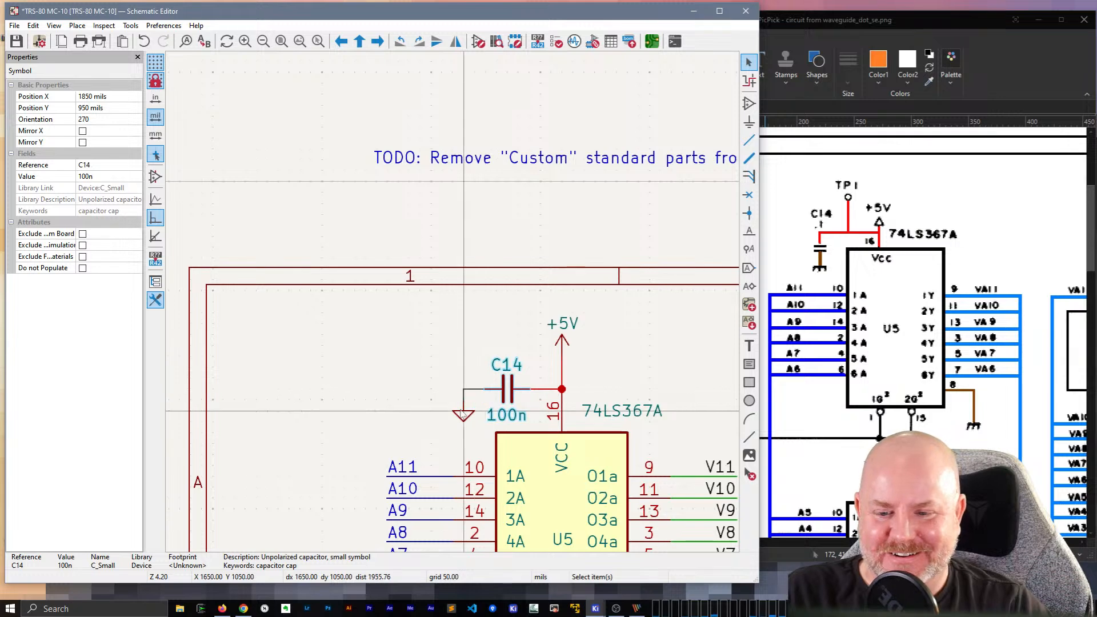
{"action": "left_click", "coordinate": [463, 400]}
{"action": "left_click", "coordinate": [464, 393], "text": "shift"}
{"action": "left_click", "coordinate": [475, 389], "text": "shift"}
{"action": "left_click", "coordinate": [509, 389], "text": "shift"}
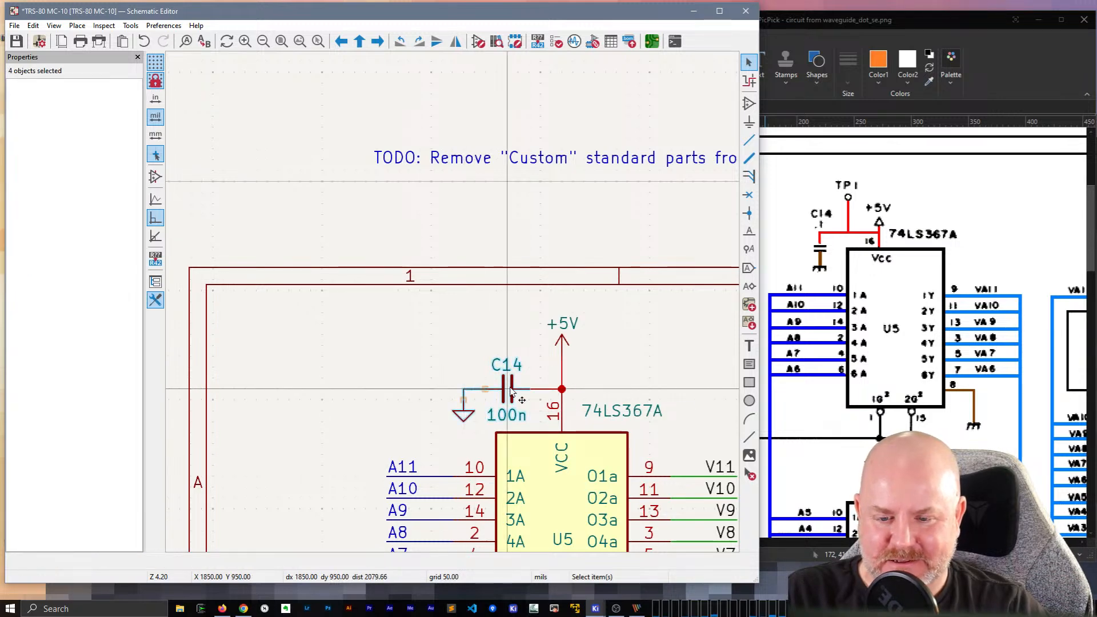
{"action": "left_click_drag", "start_coordinate": [509, 390], "coordinate": [452, 394]}
Step: Place a TestPoint symbol on the wire between C14 and U5's +5V line
{"action": "left_click", "coordinate": [489, 334]}
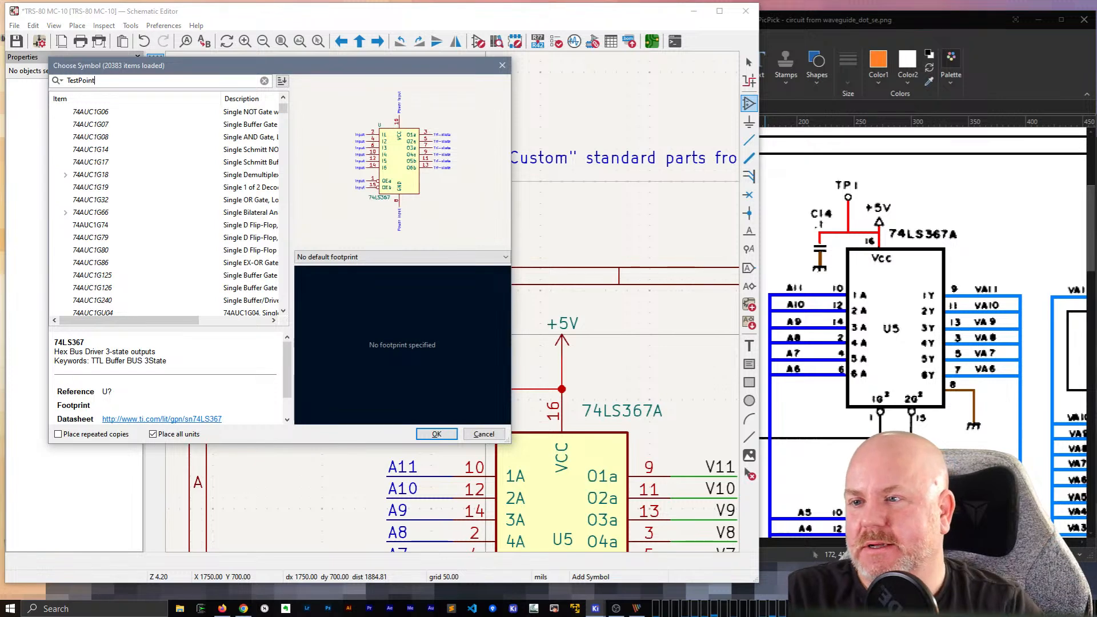
{"action": "key", "text": "Return"}
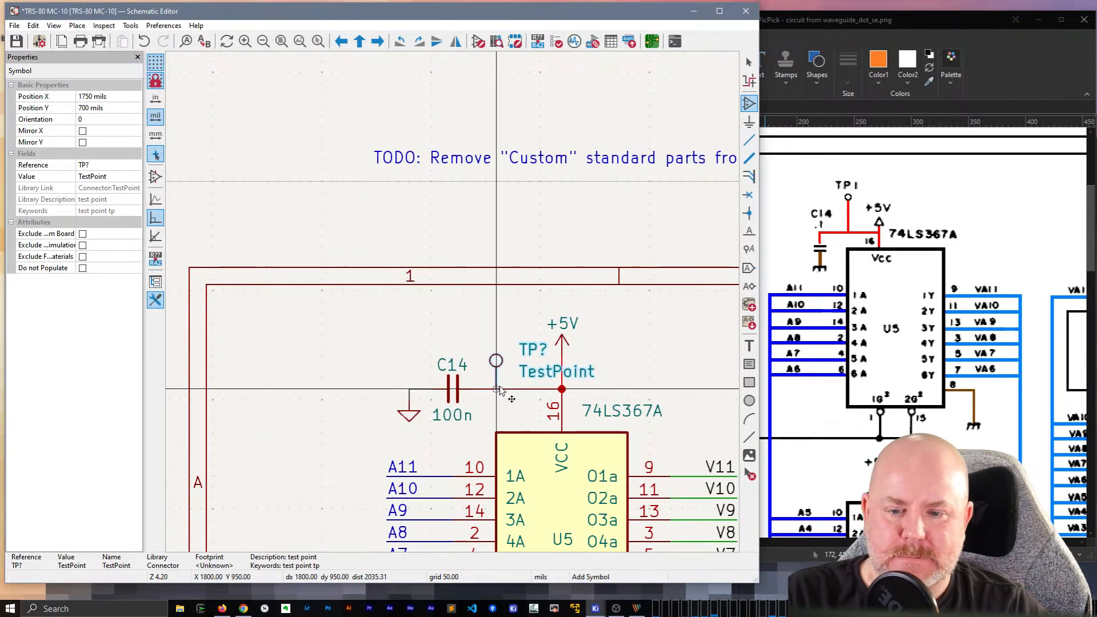
{"action": "left_click", "coordinate": [496, 389]}
{"action": "key", "text": "Escape"}
Step: Hide the test point's value text and set its reference to TP1
{"action": "left_click", "coordinate": [541, 377]}
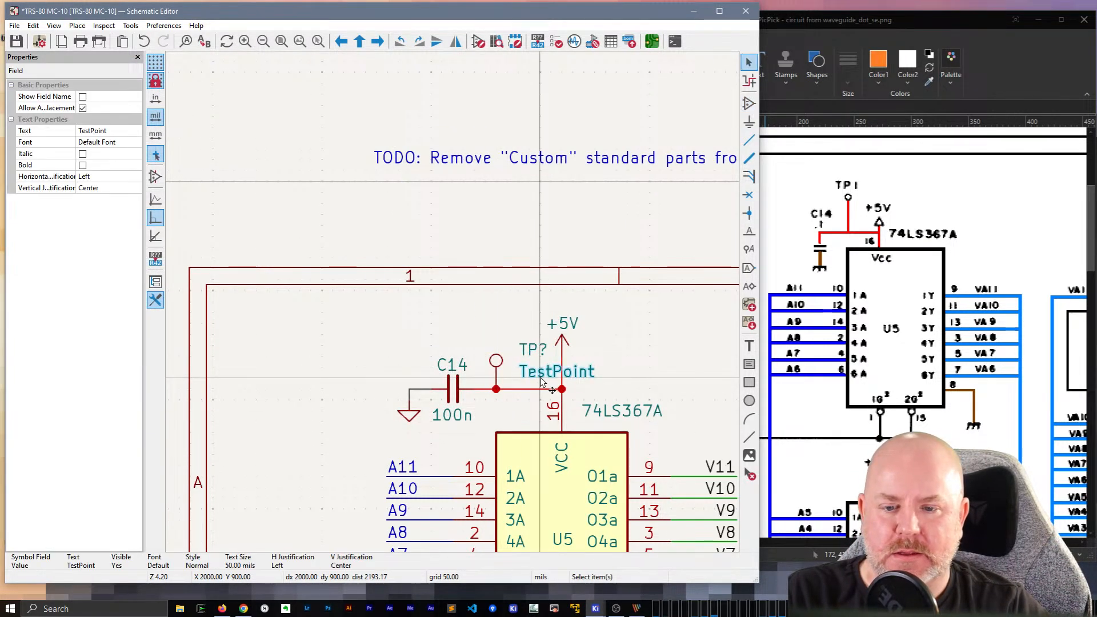
{"action": "double_click", "coordinate": [542, 381]}
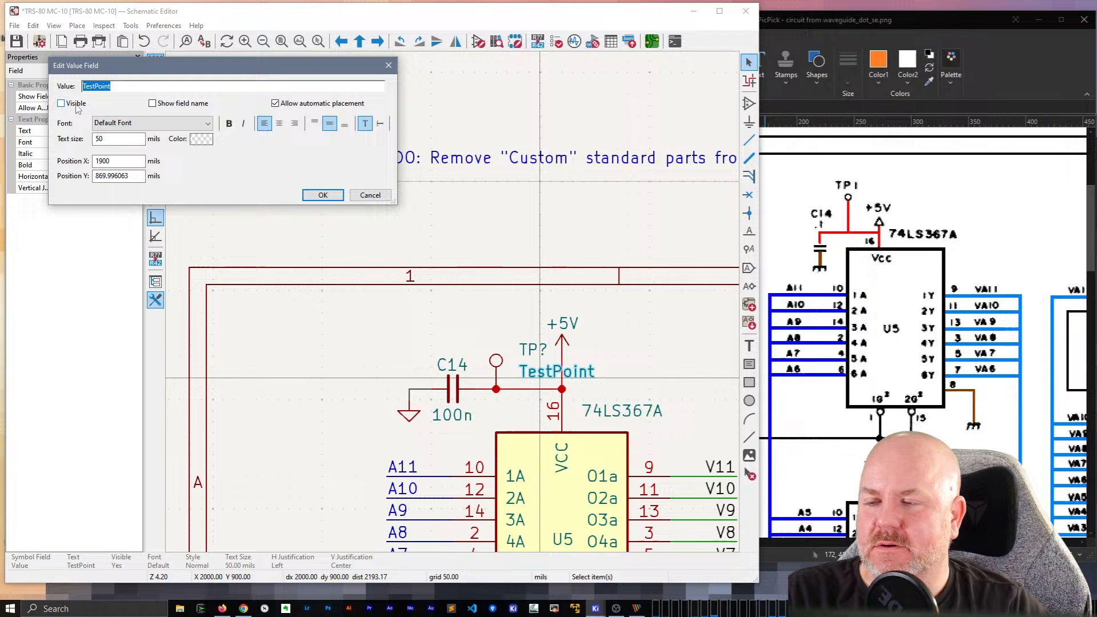
{"action": "left_click", "coordinate": [323, 195]}
{"action": "double_click", "coordinate": [544, 362]}
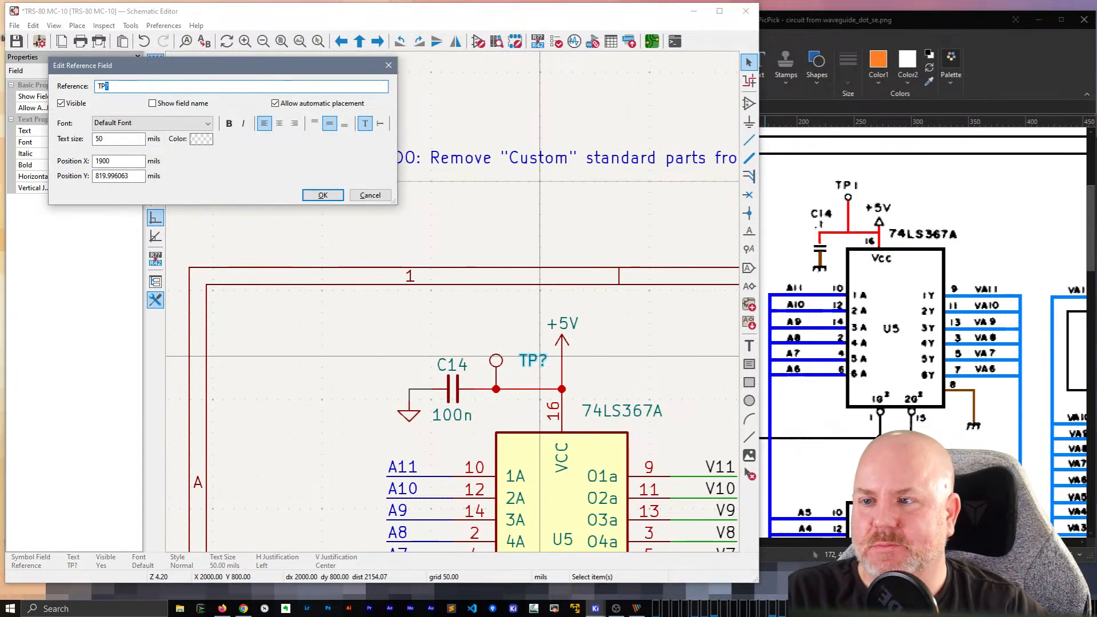
{"action": "type", "text": "1"}
{"action": "key", "text": "Return"}
{"action": "key", "text": "Escape"}
Step: Compare the U5 and U6 circuits and their output labels with the reference circuit image
{"action": "scroll", "coordinate": [456, 307], "scroll_direction": "down", "scroll_amount": 2}
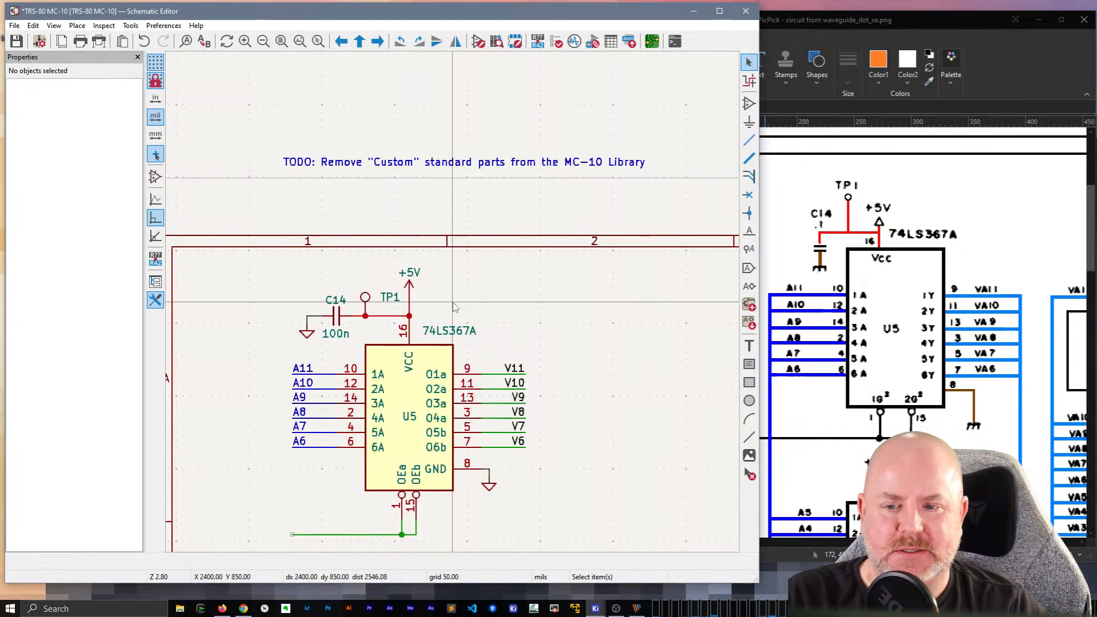
{"action": "scroll", "coordinate": [895, 346], "scroll_direction": "down", "scroll_amount": 3}
{"action": "scroll", "coordinate": [895, 346], "scroll_direction": "down", "scroll_amount": 3}
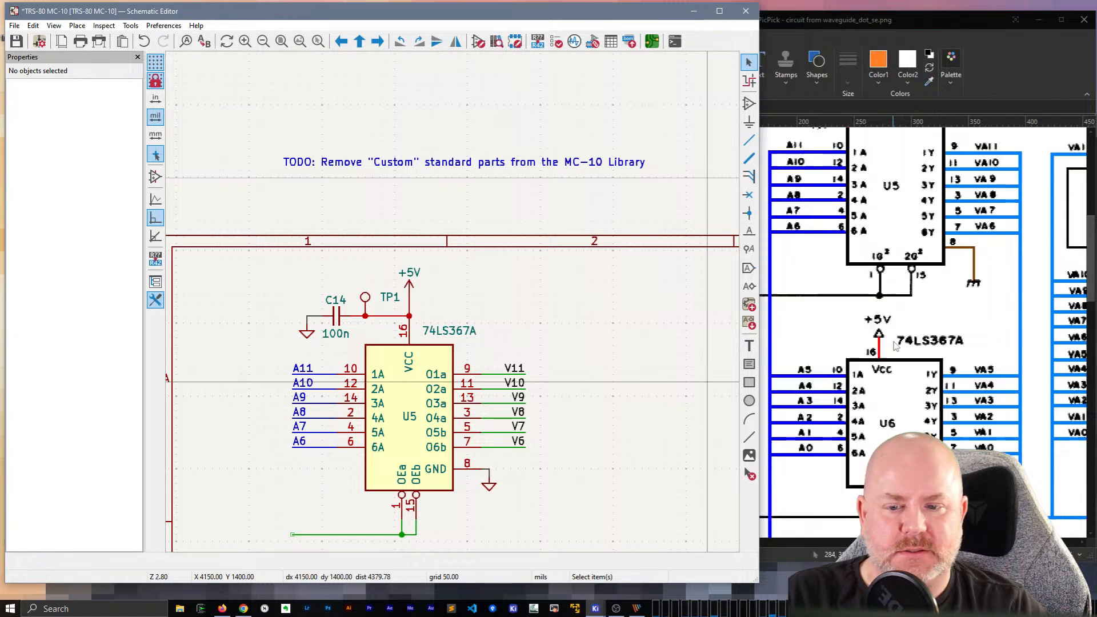
{"action": "scroll", "coordinate": [895, 346], "scroll_direction": "down", "scroll_amount": 1}
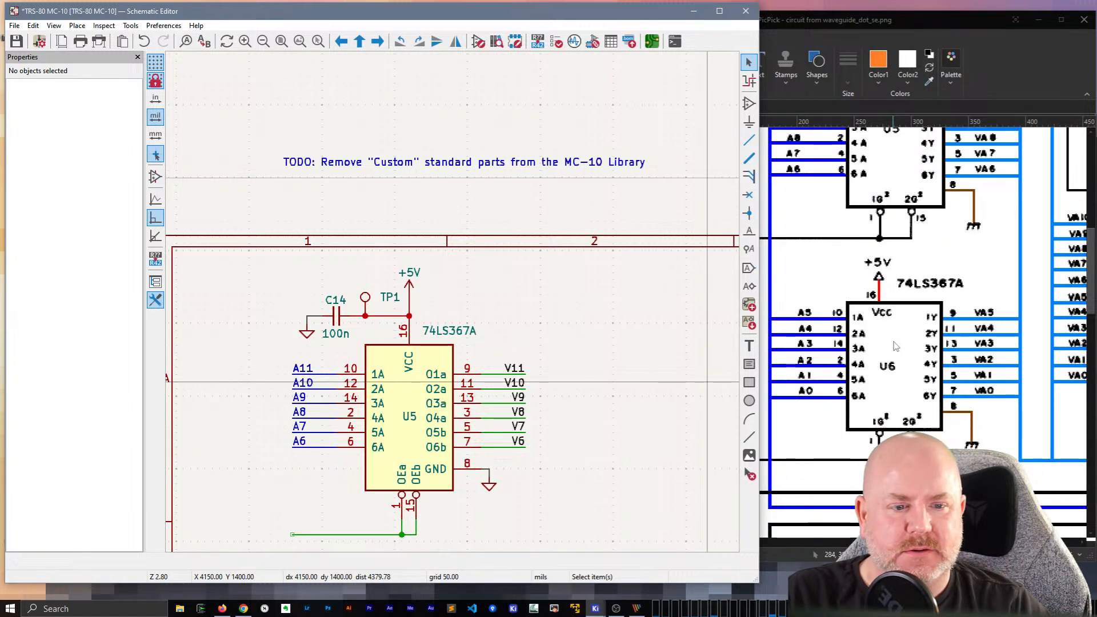
{"action": "scroll", "coordinate": [460, 396], "scroll_direction": "down", "scroll_amount": 4}
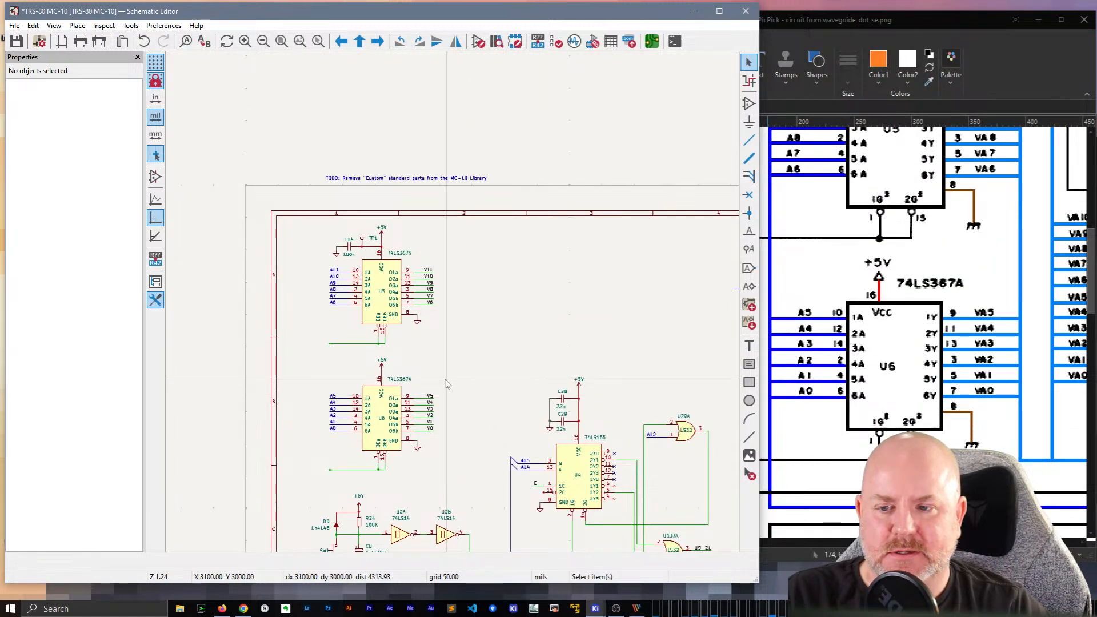
{"action": "scroll", "coordinate": [448, 388], "scroll_direction": "up", "scroll_amount": 4}
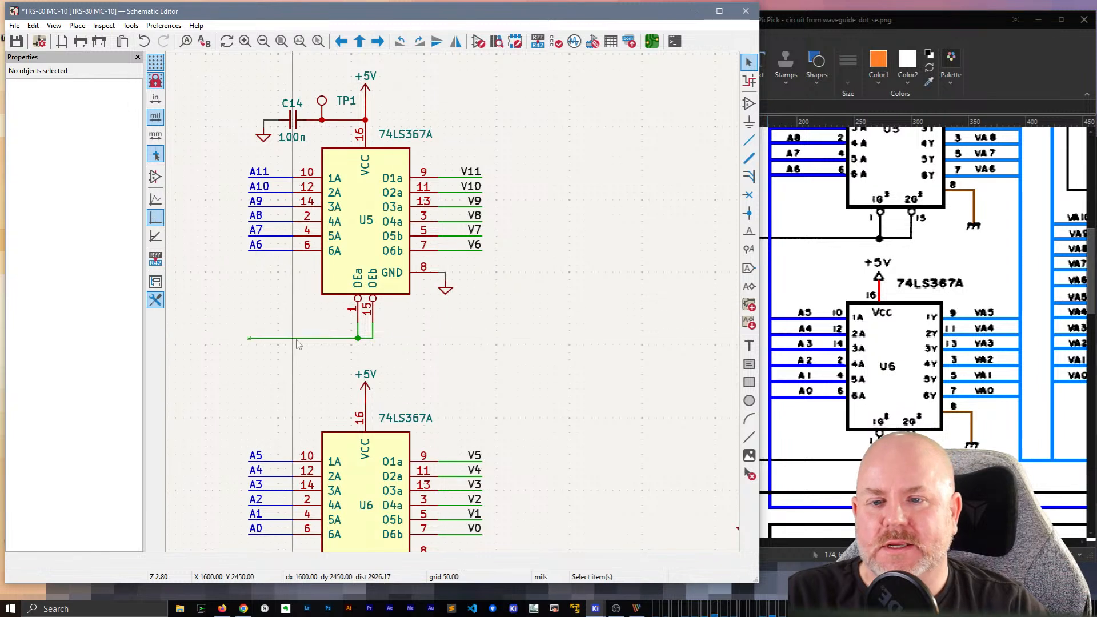
{"action": "middle_click_drag", "start_coordinate": [240, 307], "coordinate": [376, 286]}
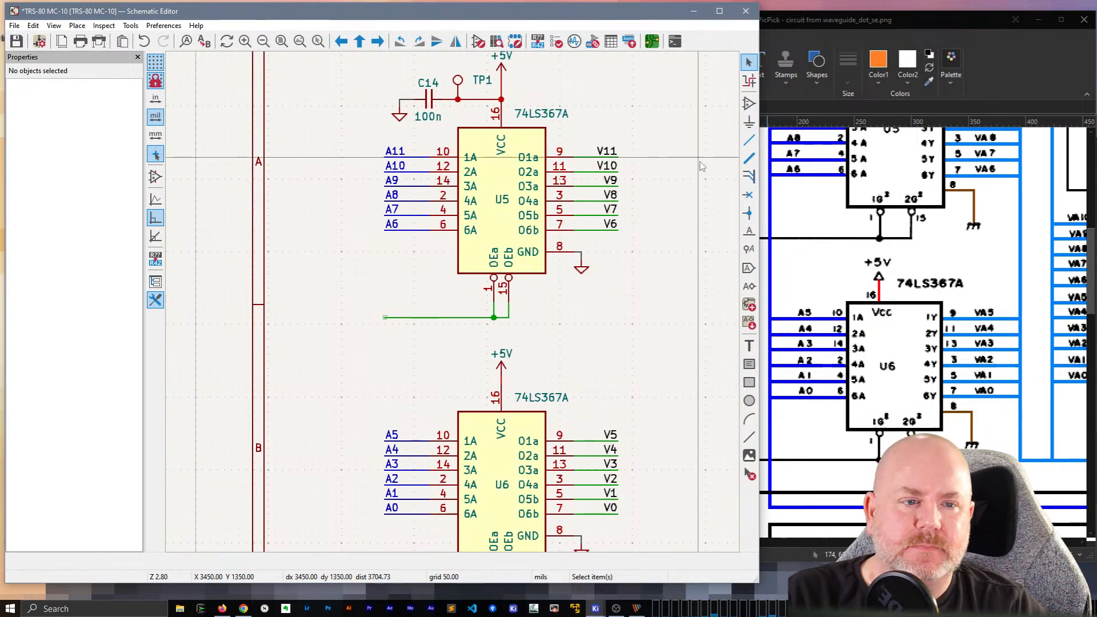
{"action": "middle_click_drag", "start_coordinate": [657, 154], "coordinate": [585, 163]}
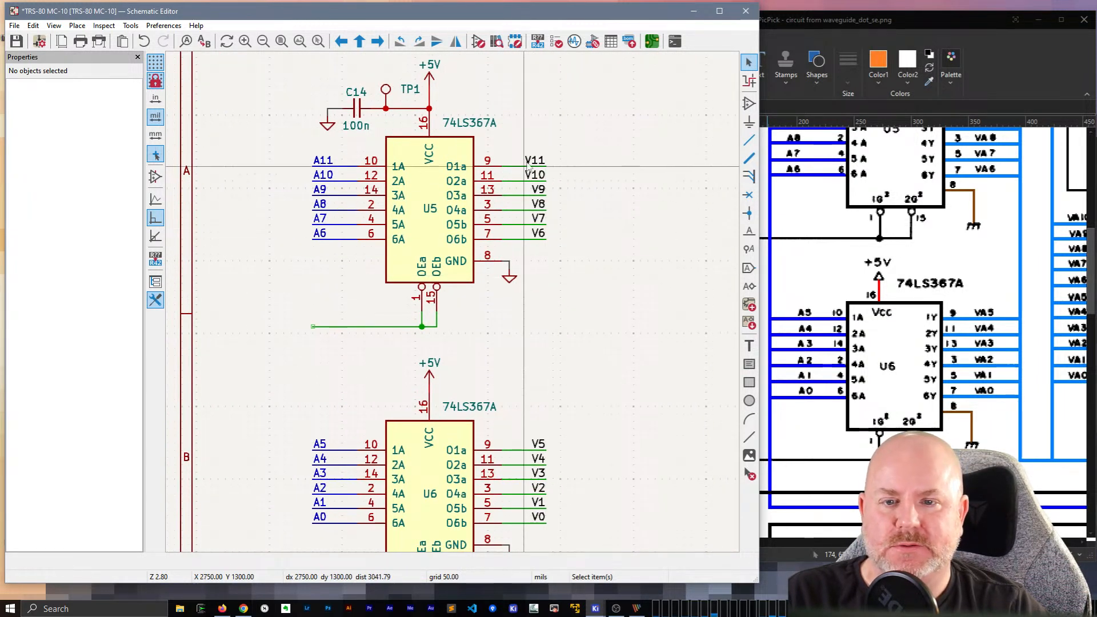
Step: Delete labels V11 through V0 from U5 and U6 with their output wires, keeping the wire on U5's O1a
{"action": "left_click", "coordinate": [523, 451]}
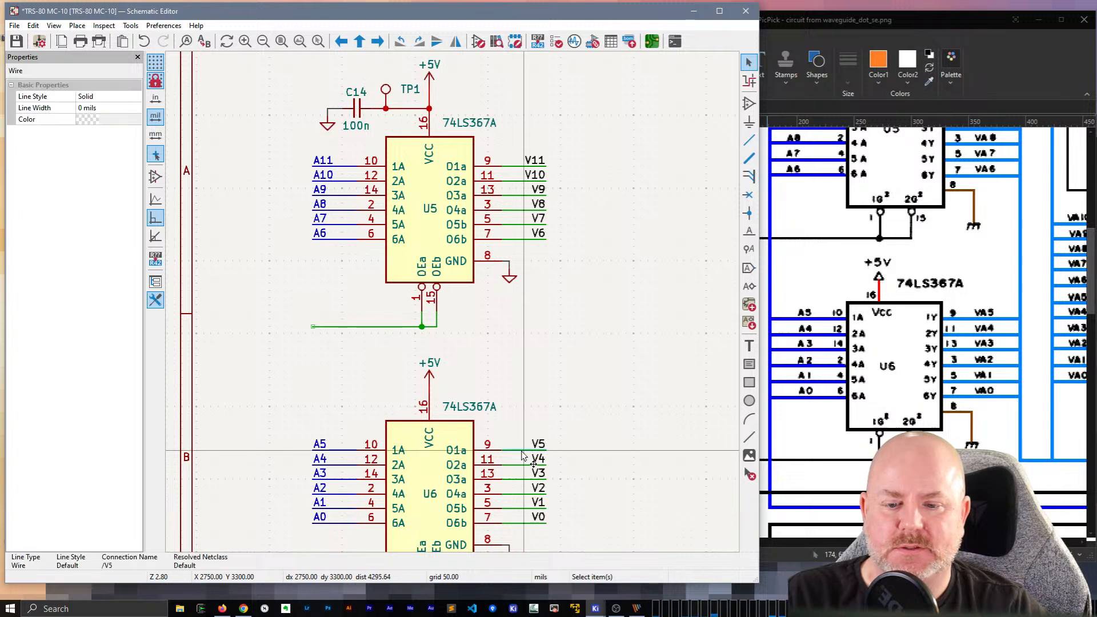
{"action": "left_click", "coordinate": [609, 397]}
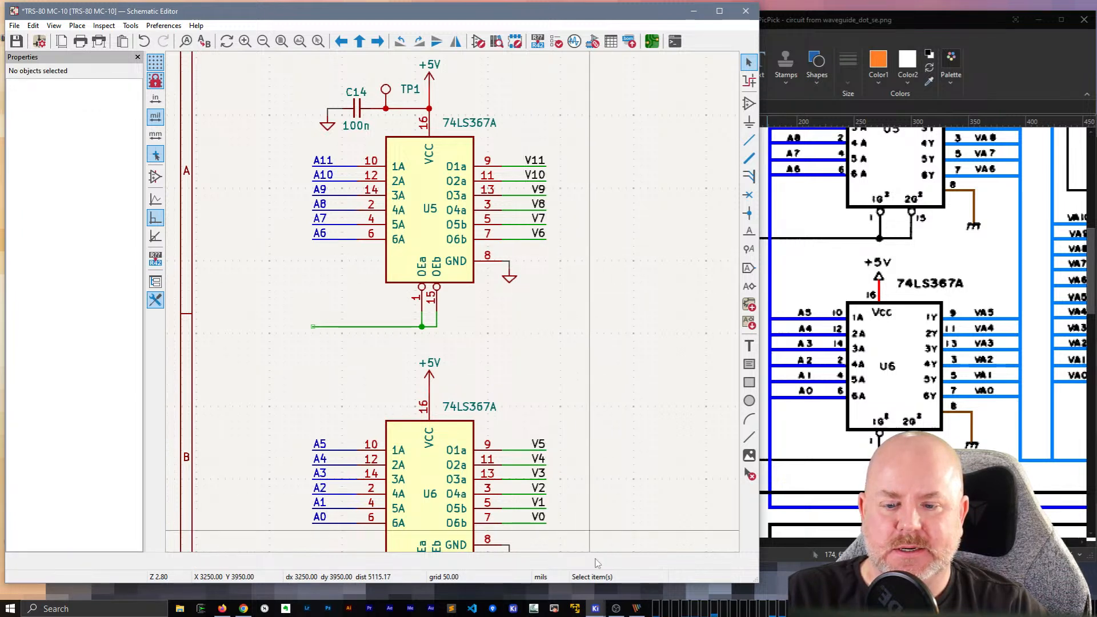
{"action": "left_click_drag", "start_coordinate": [560, 529], "coordinate": [523, 174]}
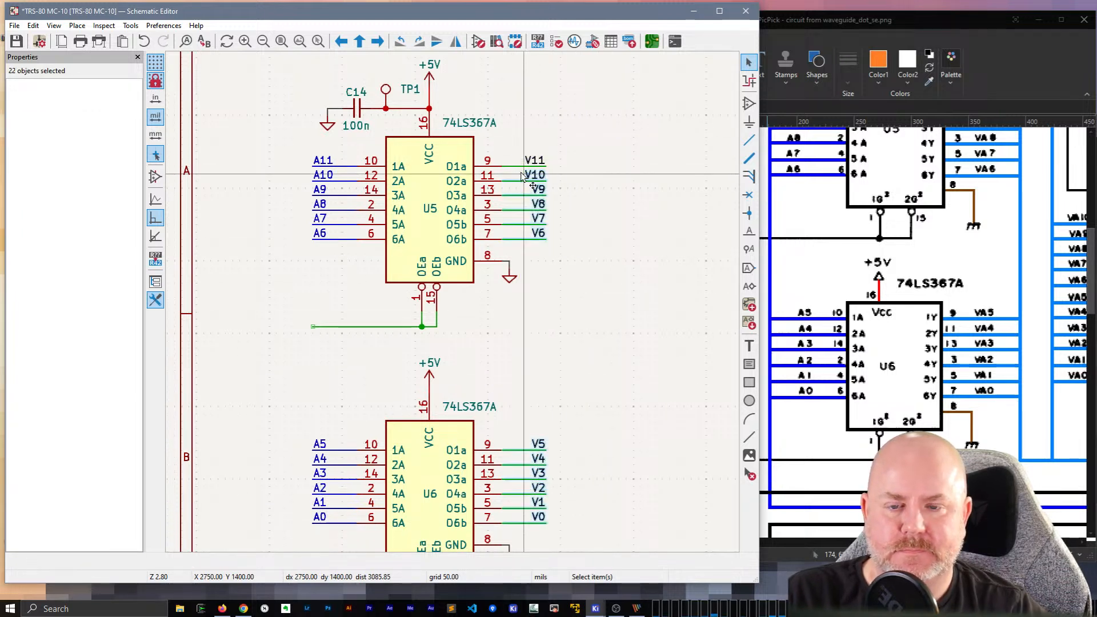
{"action": "key", "text": "Delete"}
{"action": "left_click", "coordinate": [536, 162]}
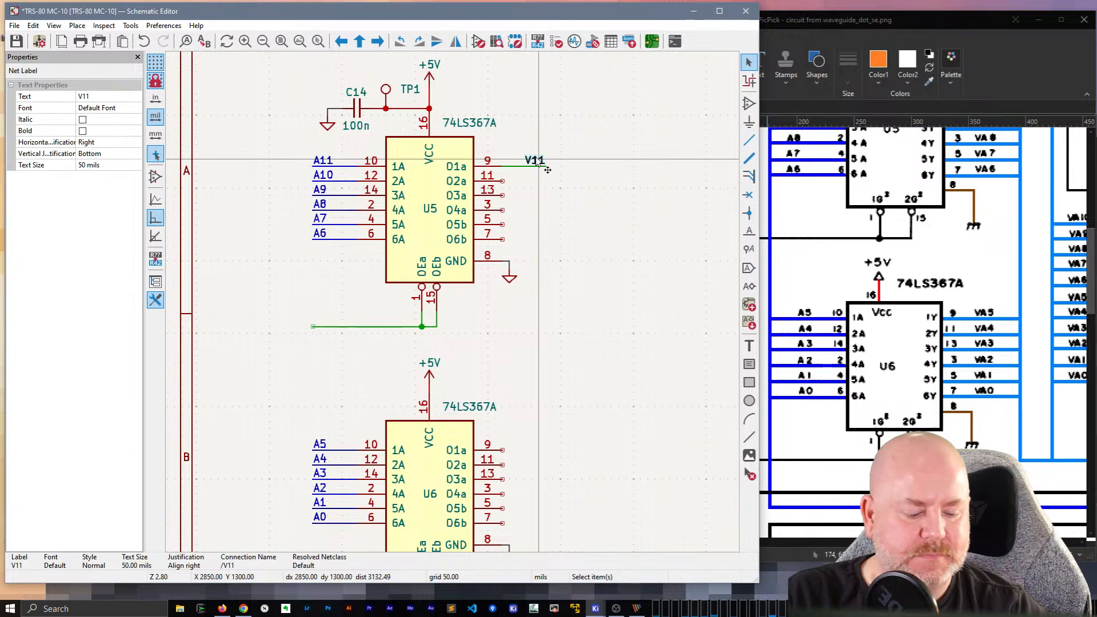
{"action": "key", "text": "Delete"}
Step: Draw a 300 mil output wire from U5's O2a and repeat it on pins O3a through O6b
{"action": "key", "text": "w"}
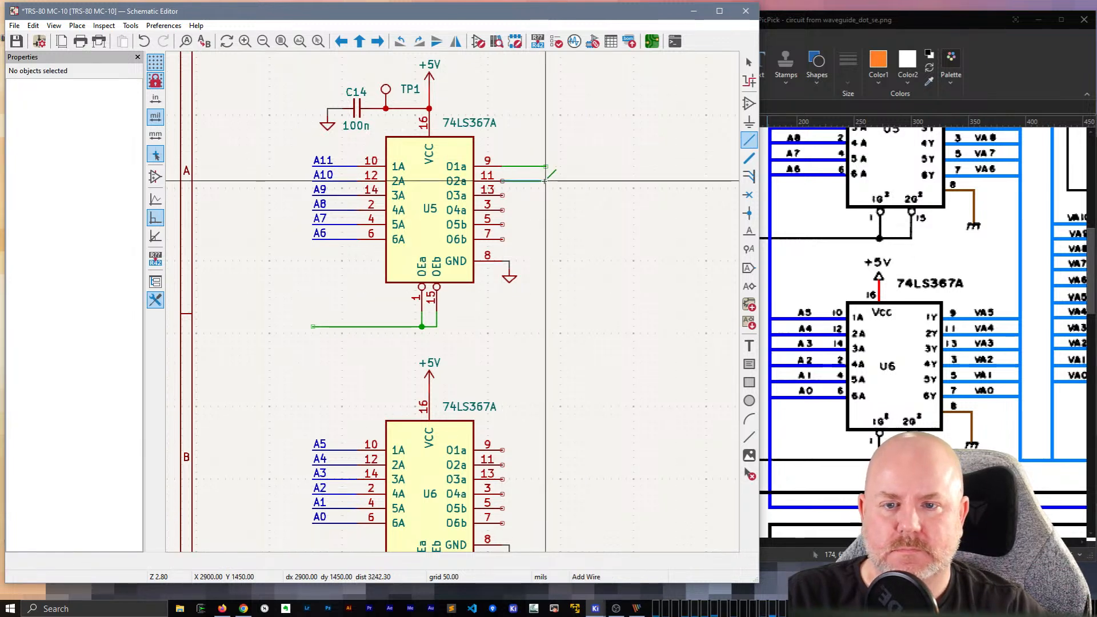
{"action": "double_click", "coordinate": [546, 180]}
{"action": "key", "text": "Escape"}
{"action": "key", "text": "Insert"}
{"action": "key", "text": "Insert"}
{"action": "key", "text": "Insert"}
{"action": "key", "text": "Insert"}
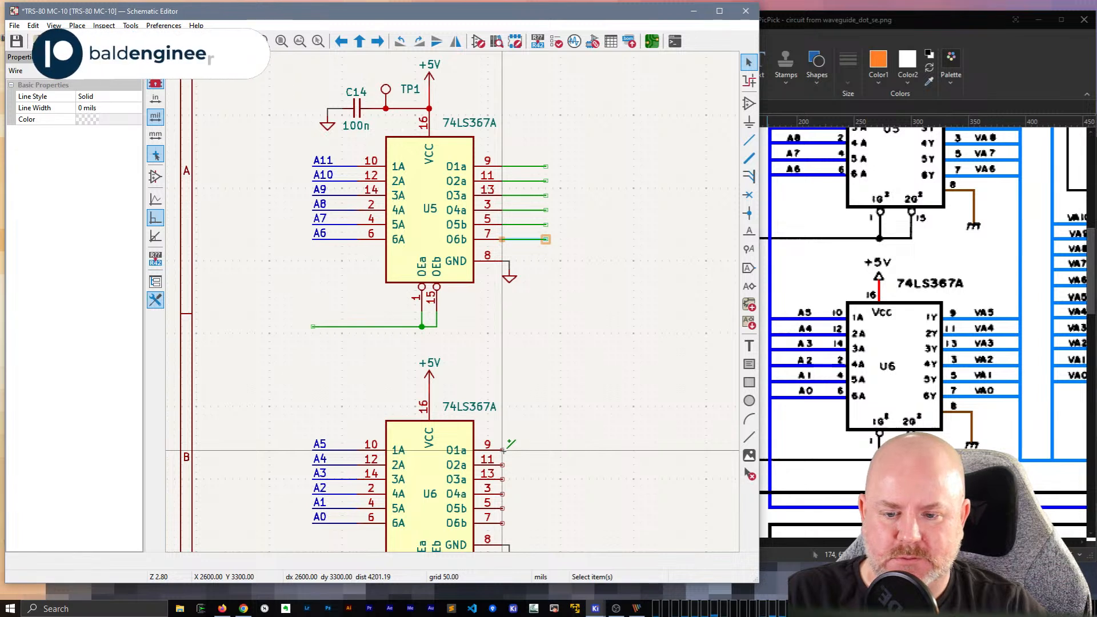
Step: Draw a 300 mil output wire from U6's O1a and repeat it on pins O2a through O6b
{"action": "key", "text": "w"}
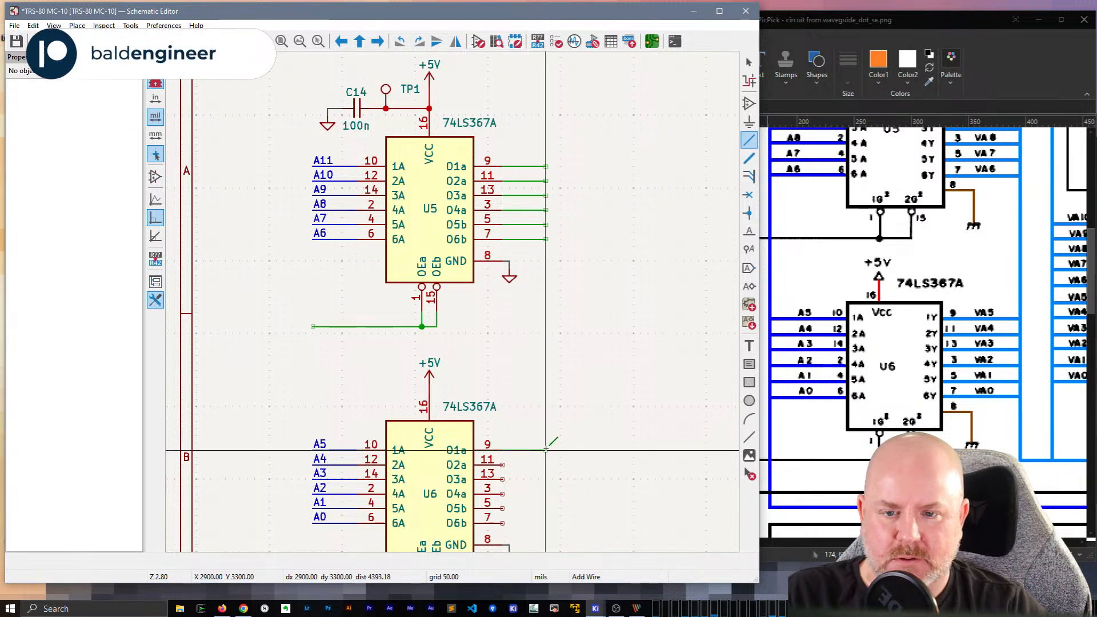
{"action": "double_click", "coordinate": [547, 450]}
{"action": "key", "text": "Insert"}
{"action": "key", "text": "Insert"}
{"action": "key", "text": "Insert"}
{"action": "key", "text": "Insert"}
{"action": "key", "text": "Insert"}
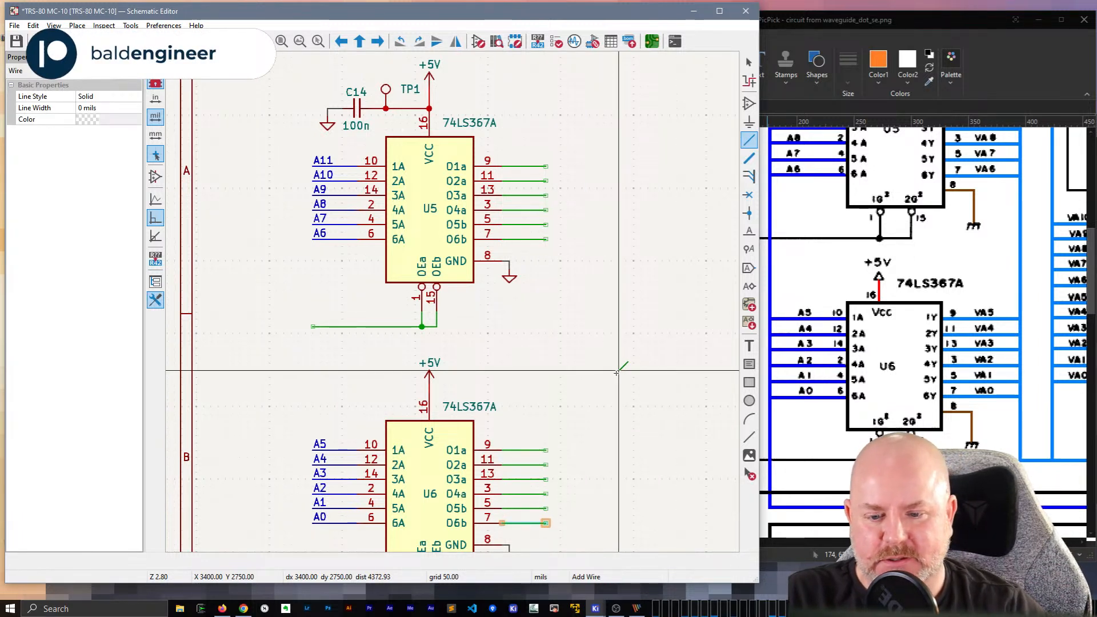
{"action": "key", "text": "Escape"}
Step: Place net label VA0 in the empty area right of U5 and repeat it downward as a column through VA11
{"action": "middle_click_drag", "start_coordinate": [606, 196], "coordinate": [551, 176]}
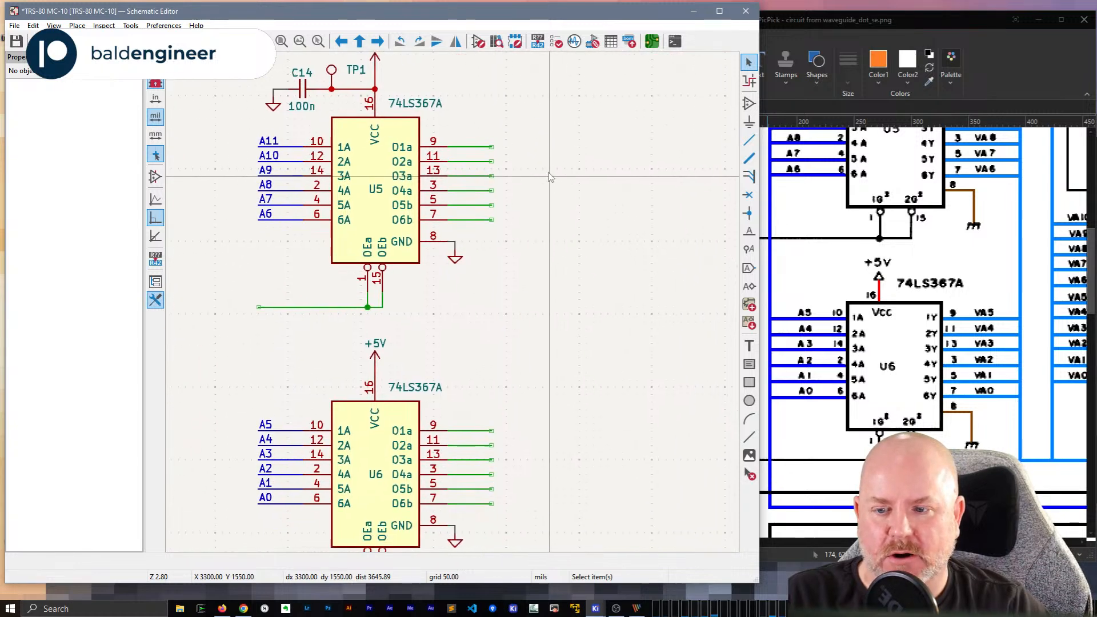
{"action": "key", "text": "l"}
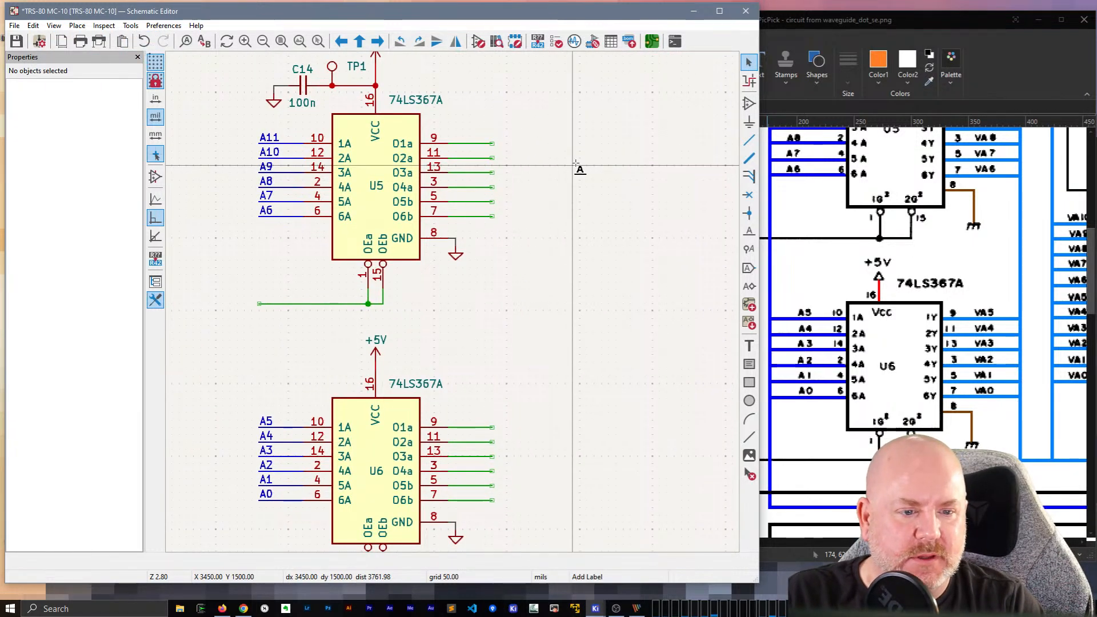
{"action": "left_click", "coordinate": [577, 164]}
{"action": "type", "text": "VA0"}
{"action": "key", "text": "Return"}
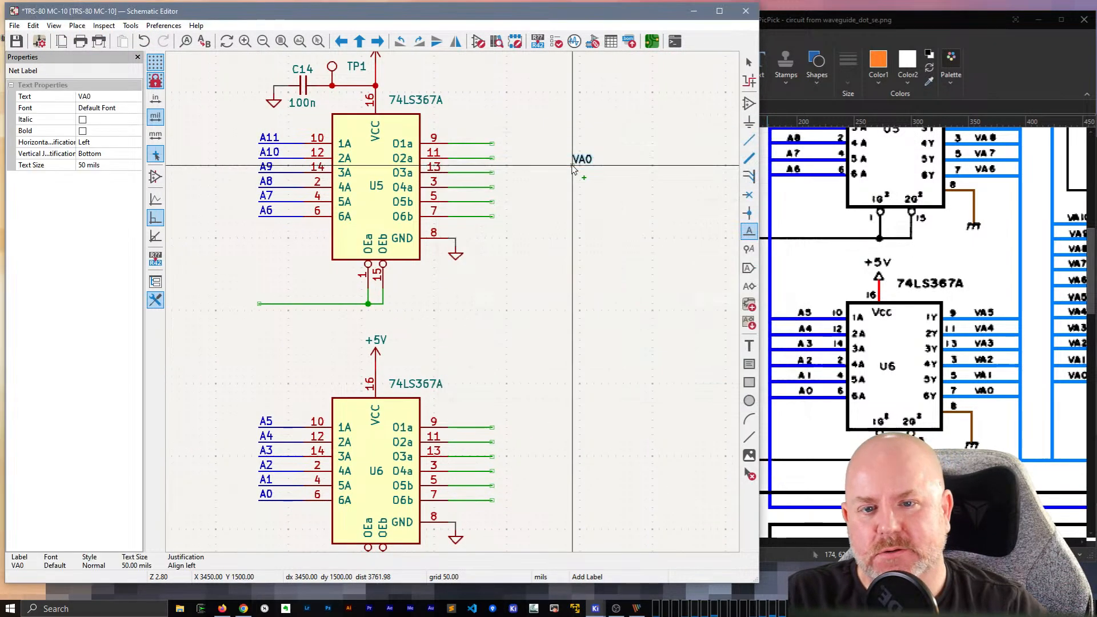
{"action": "key", "text": "Insert"}
{"action": "key", "text": "Insert"}
{"action": "key", "text": "Insert"}
{"action": "key", "text": "Insert"}
{"action": "key", "text": "Insert"}
{"action": "key", "text": "Insert"}
{"action": "key", "text": "Insert"}
{"action": "key", "text": "Insert"}
{"action": "key", "text": "Insert"}
{"action": "key", "text": "Insert"}
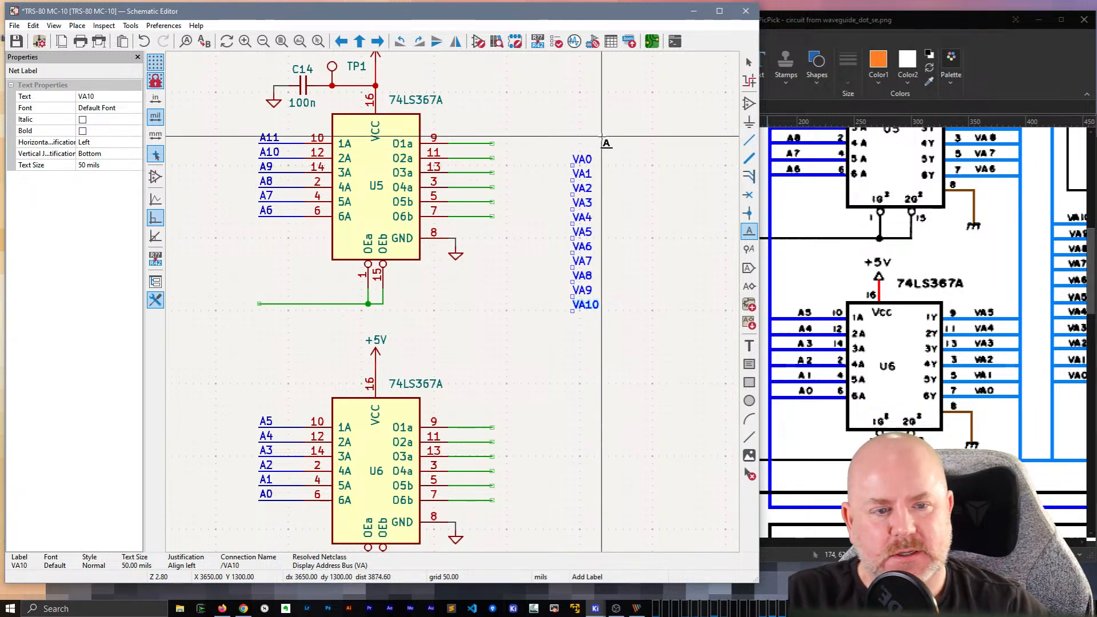
{"action": "key", "text": "Insert"}
{"action": "key", "text": "Escape"}
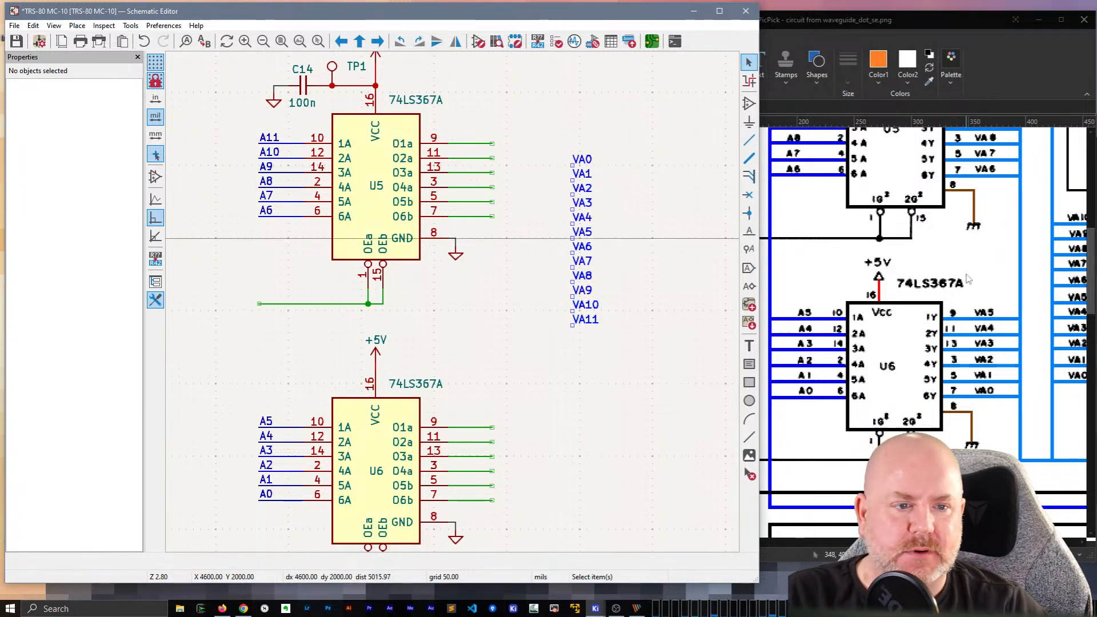
Step: Mirror the VA label column so it runs from VA11 down to VA0 with right-justified text
{"action": "scroll", "coordinate": [968, 279], "scroll_direction": "up", "scroll_amount": 3}
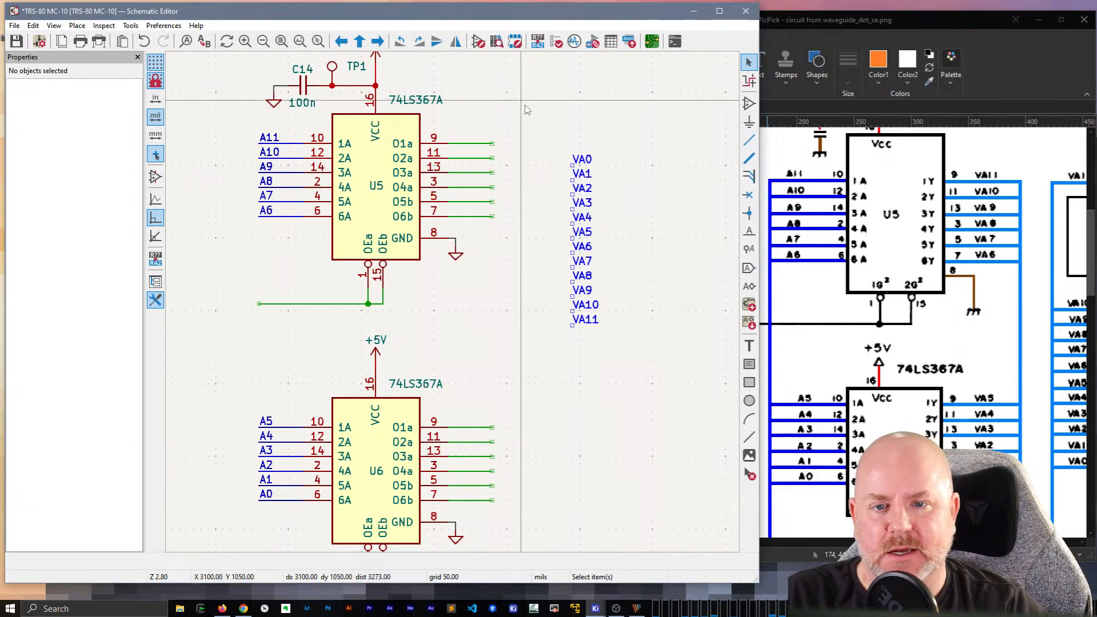
{"action": "left_click_drag", "start_coordinate": [527, 109], "coordinate": [641, 391]}
{"action": "key", "text": "x"}
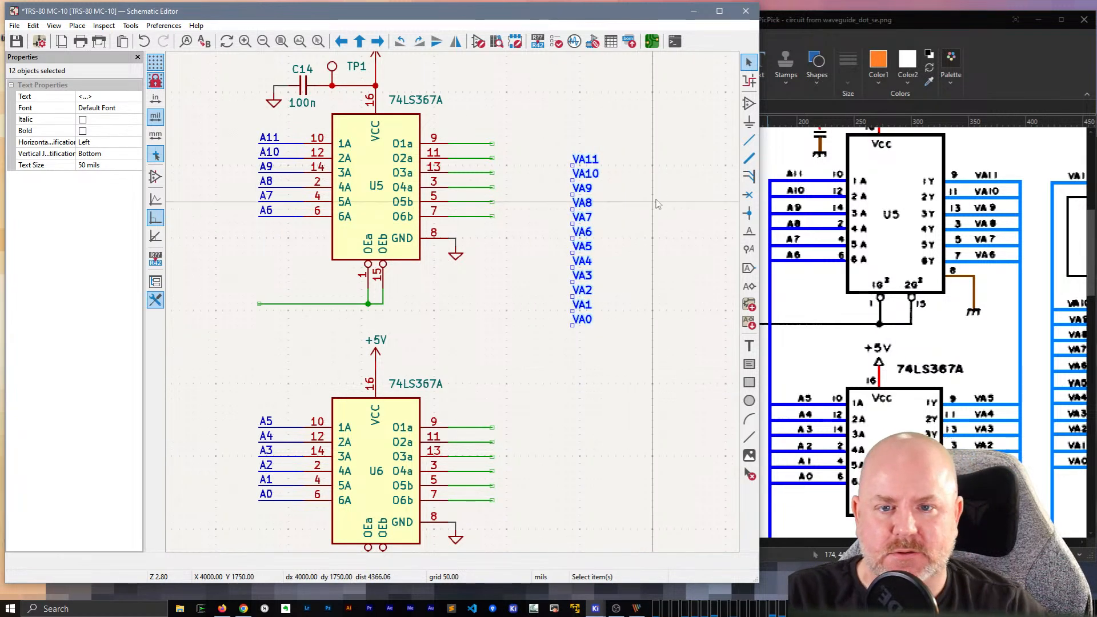
{"action": "key", "text": "y"}
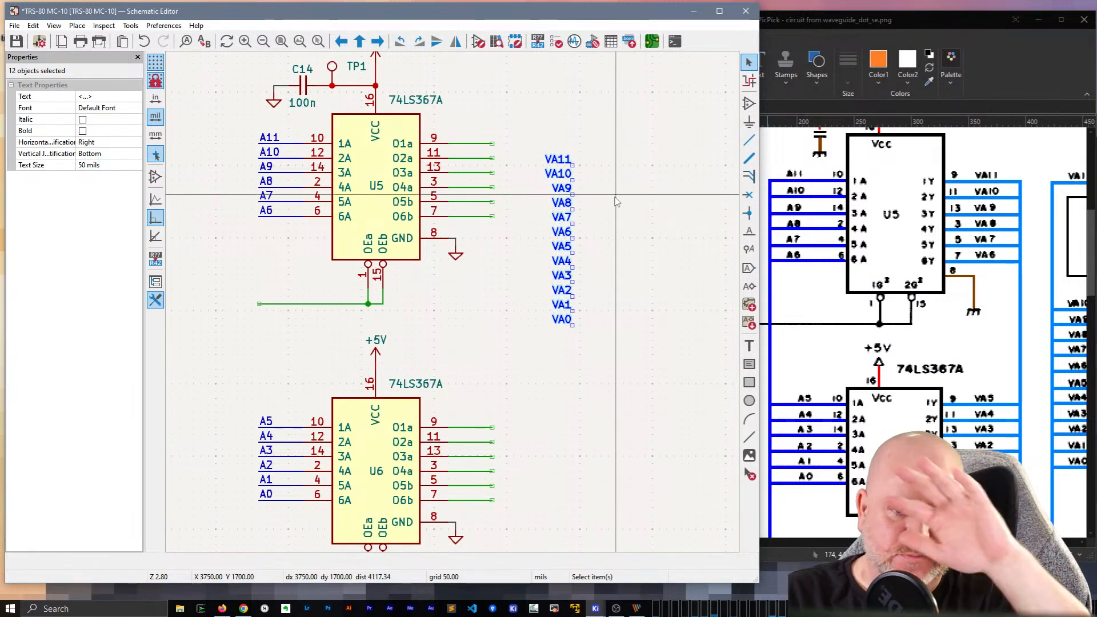
{"action": "key", "text": "Escape"}
Step: Move labels VA5 through VA0 onto the ends of U6's six output wires
{"action": "left_click_drag", "start_coordinate": [622, 368], "coordinate": [544, 247]}
{"action": "key", "text": "m"}
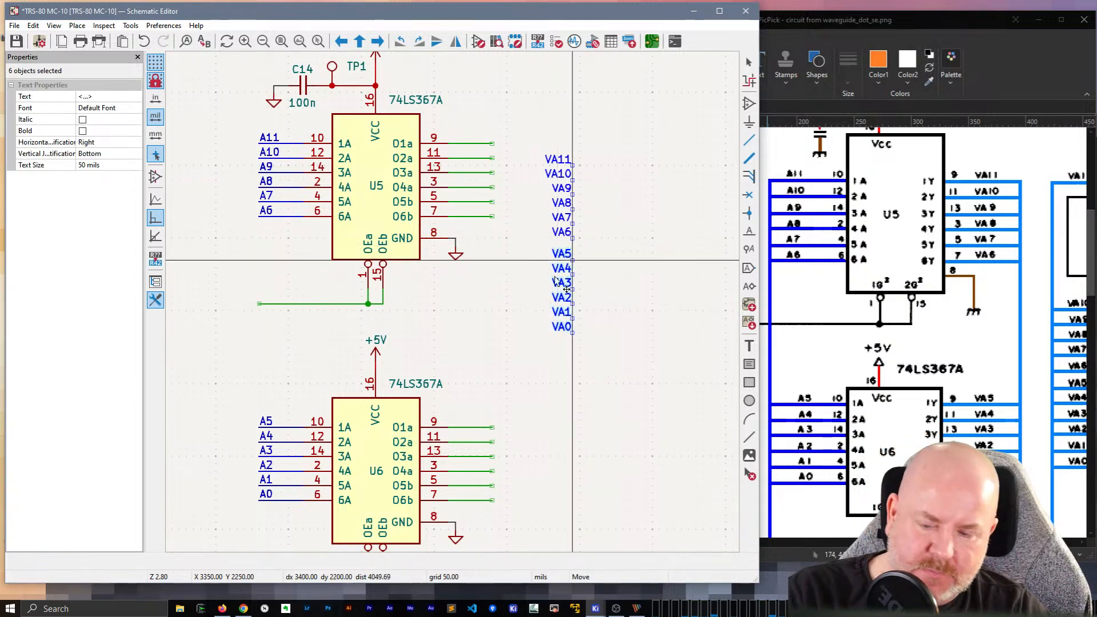
{"action": "left_click", "coordinate": [492, 432]}
Step: Move labels VA11 through VA6 onto the ends of U5's output wires and save the schematic
{"action": "left_click_drag", "start_coordinate": [644, 267], "coordinate": [529, 61]}
{"action": "key", "text": "m"}
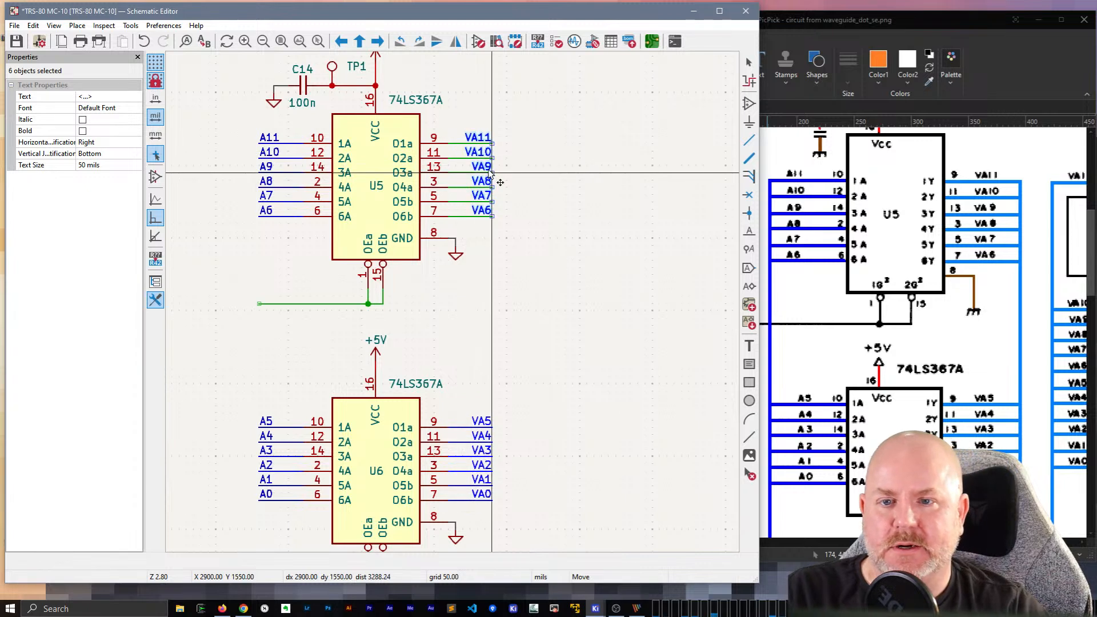
{"action": "left_click", "coordinate": [490, 173]}
{"action": "left_click", "coordinate": [572, 172]}
{"action": "key", "text": "ctrl+s"}
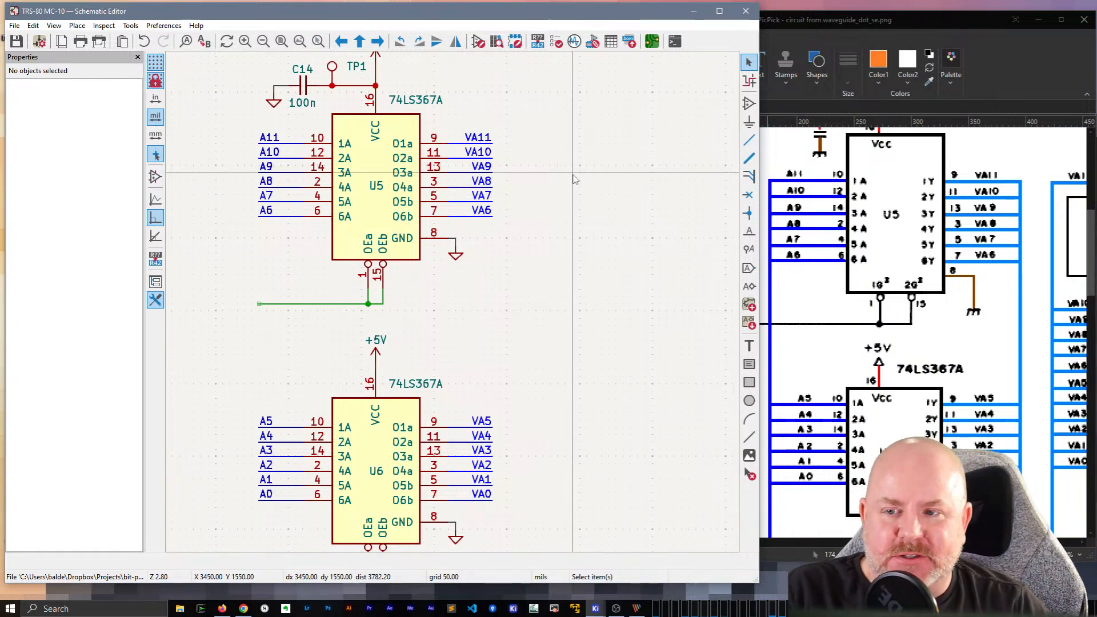
Step: Place wire-to-bus entries on the outer ends of U5's input wires, working down from A11 to A6
{"action": "middle_click_drag", "start_coordinate": [575, 179], "coordinate": [641, 232]}
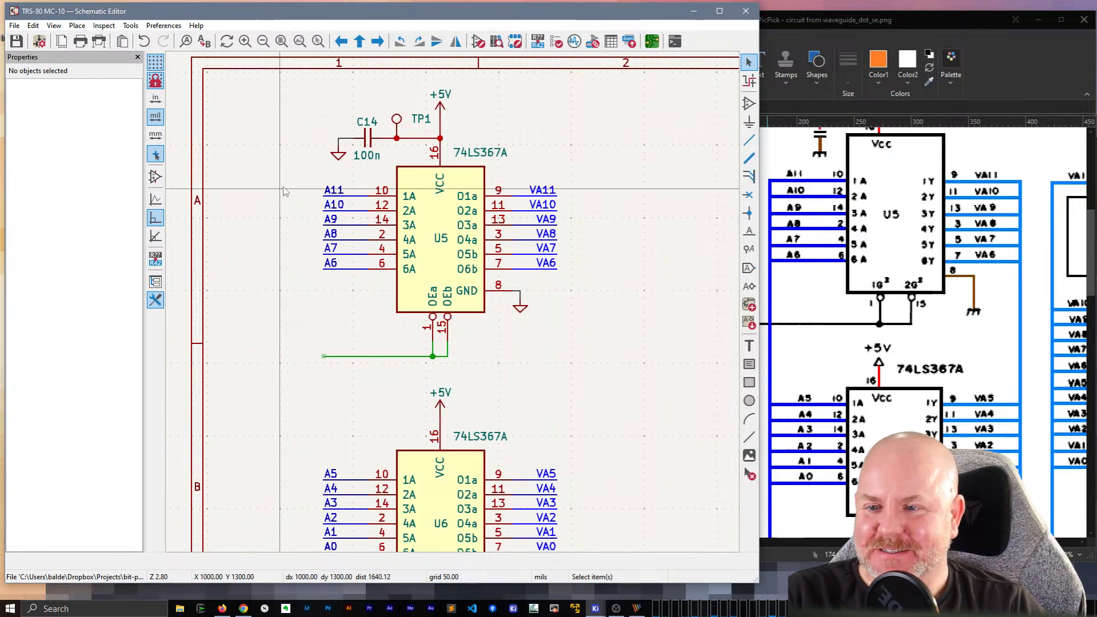
{"action": "key", "text": "z"}
{"action": "left_click", "coordinate": [308, 183]}
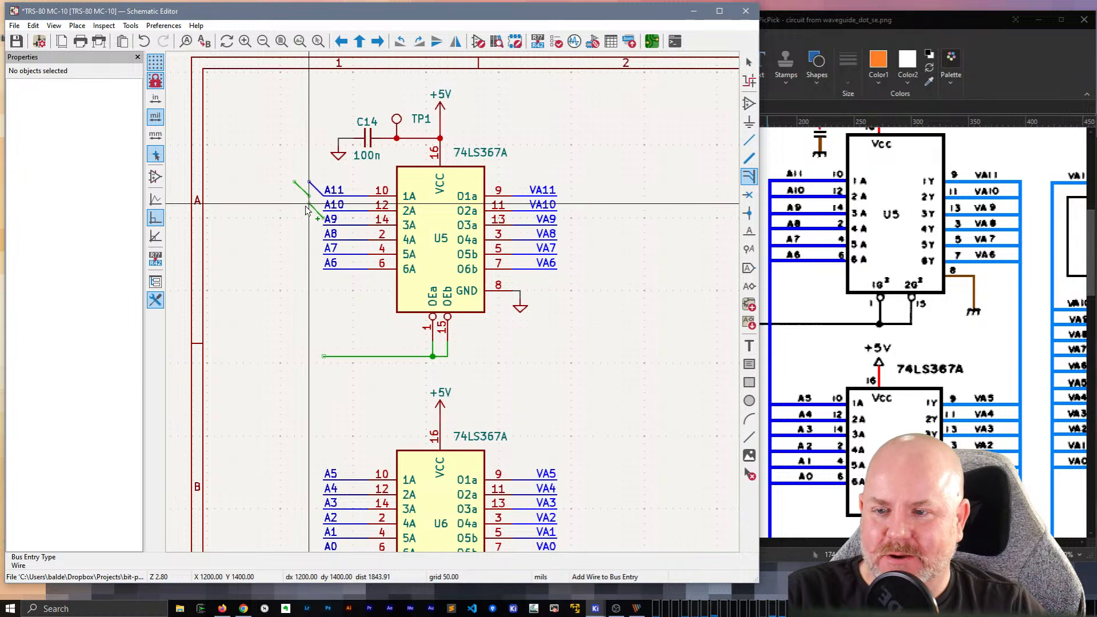
{"action": "left_click", "coordinate": [307, 211]}
{"action": "left_click", "coordinate": [307, 227]}
{"action": "left_click", "coordinate": [307, 241]}
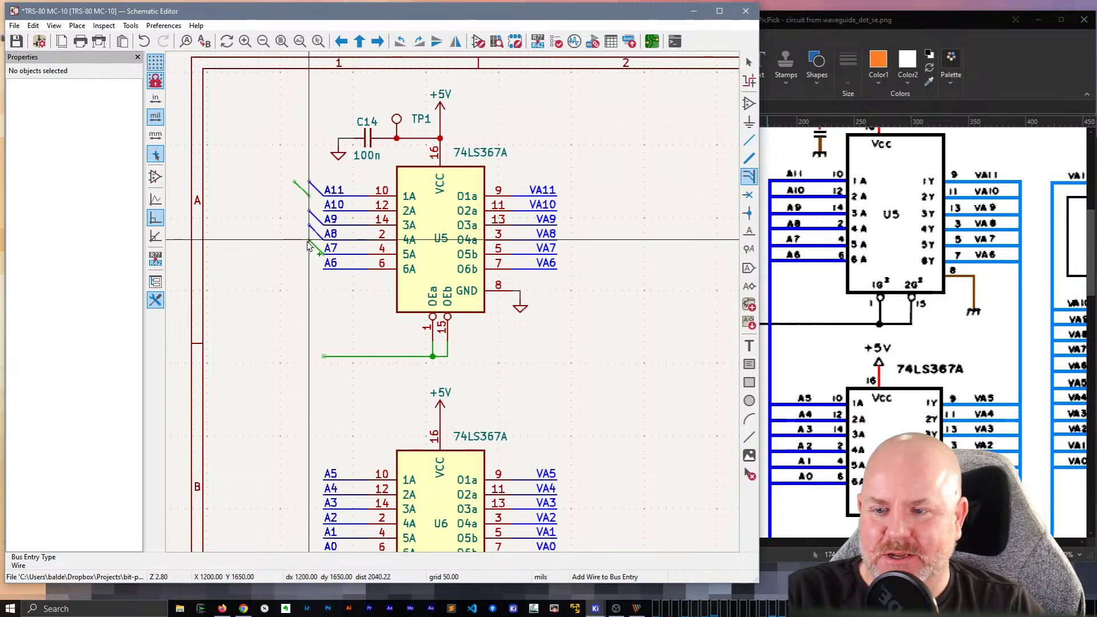
{"action": "left_click", "coordinate": [307, 255]}
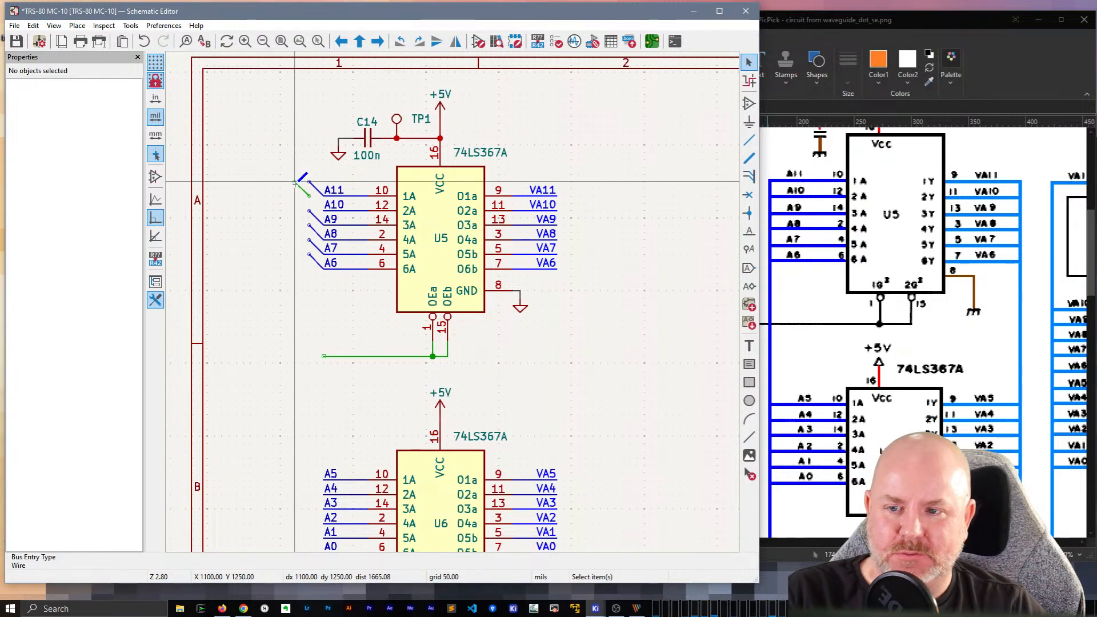
{"action": "key", "text": "Escape"}
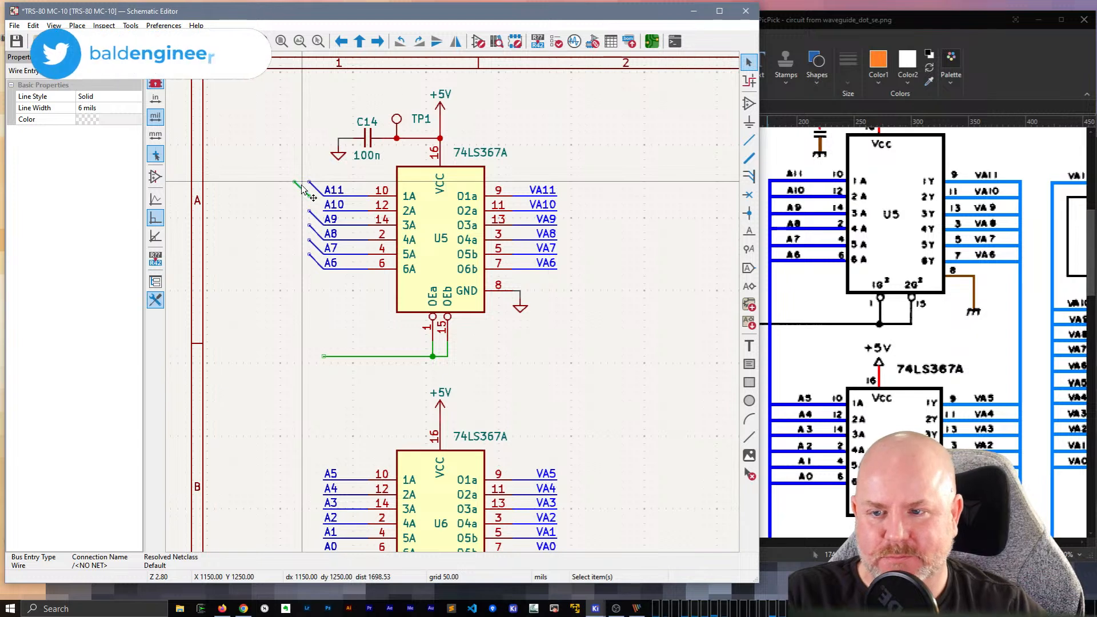
Step: Clear the stray bus entry beside A11 and complete the bus entry on U5's A10 wire
{"action": "key", "text": "z"}
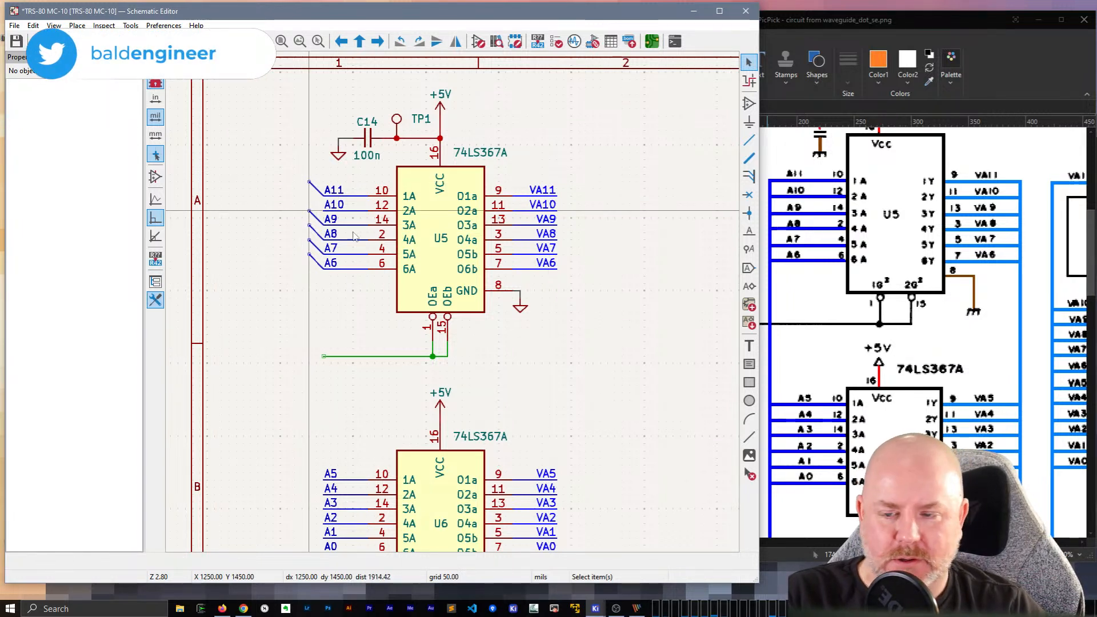
{"action": "left_click_drag", "start_coordinate": [313, 273], "coordinate": [308, 179]}
{"action": "key", "text": "m"}
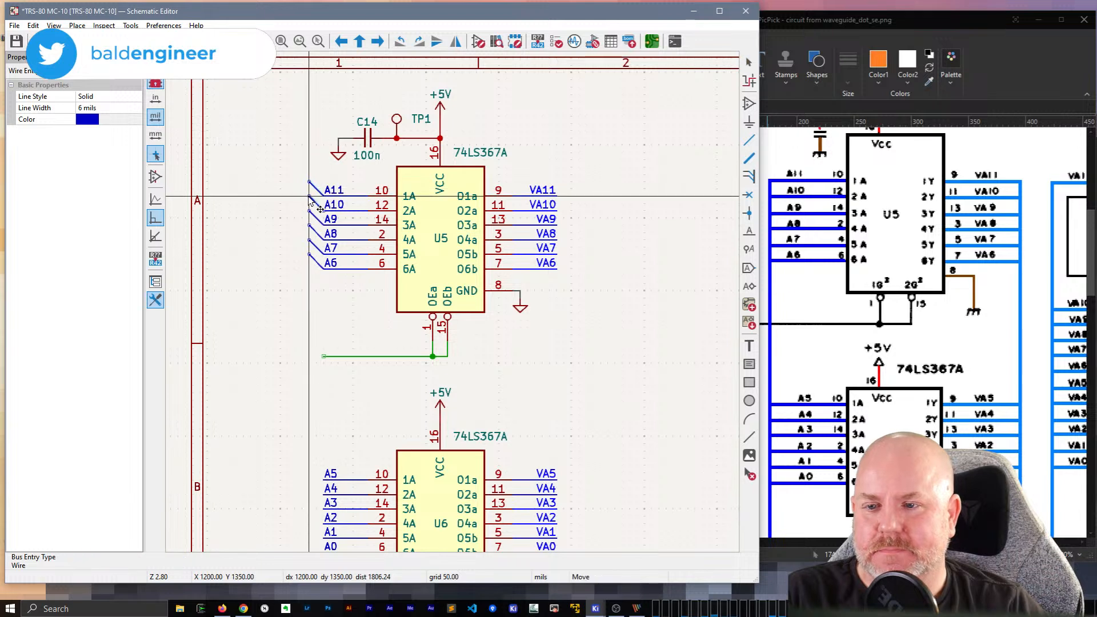
{"action": "key", "text": "Escape"}
{"action": "key", "text": "Escape"}
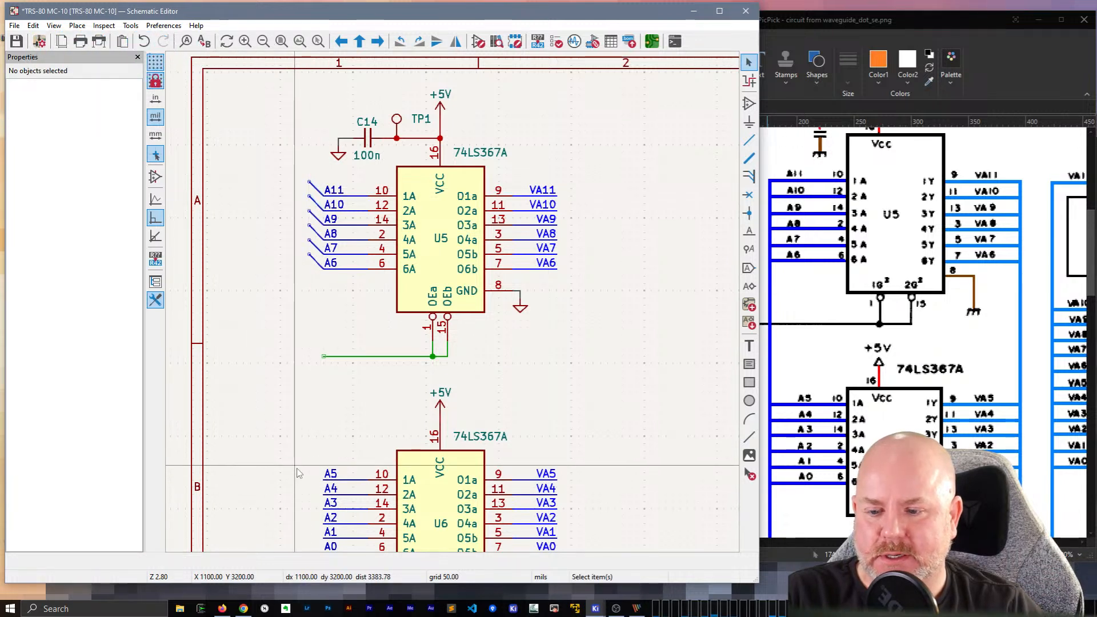
Step: Place a wire-to-bus entry on U6's A5 wire and repeat it downward through A0
{"action": "key", "text": "z"}
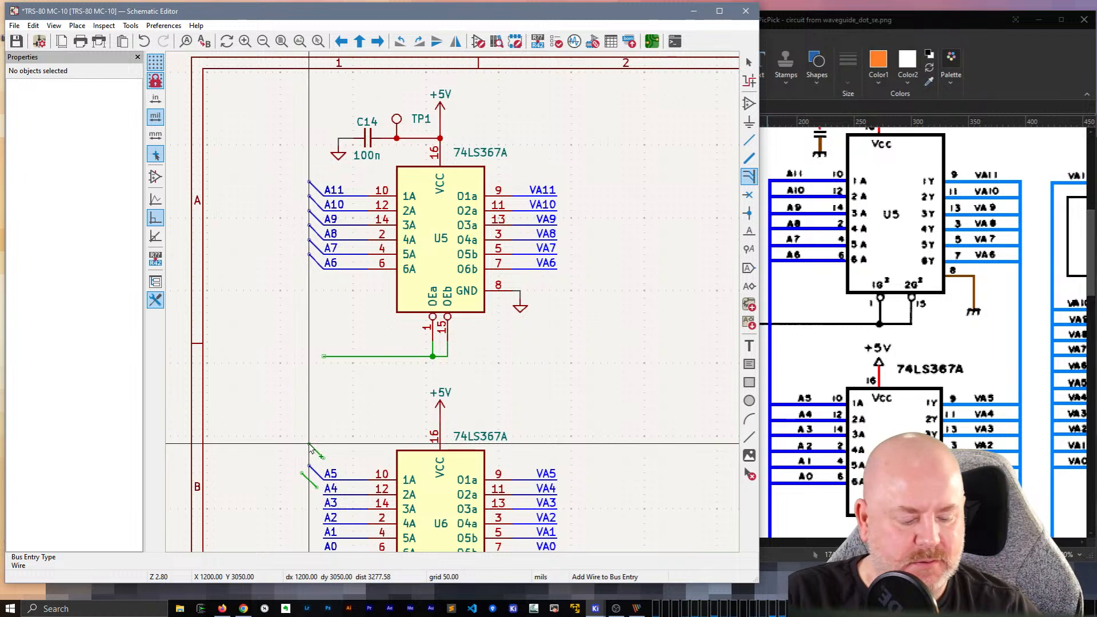
{"action": "key", "text": "Insert"}
{"action": "key", "text": "Insert"}
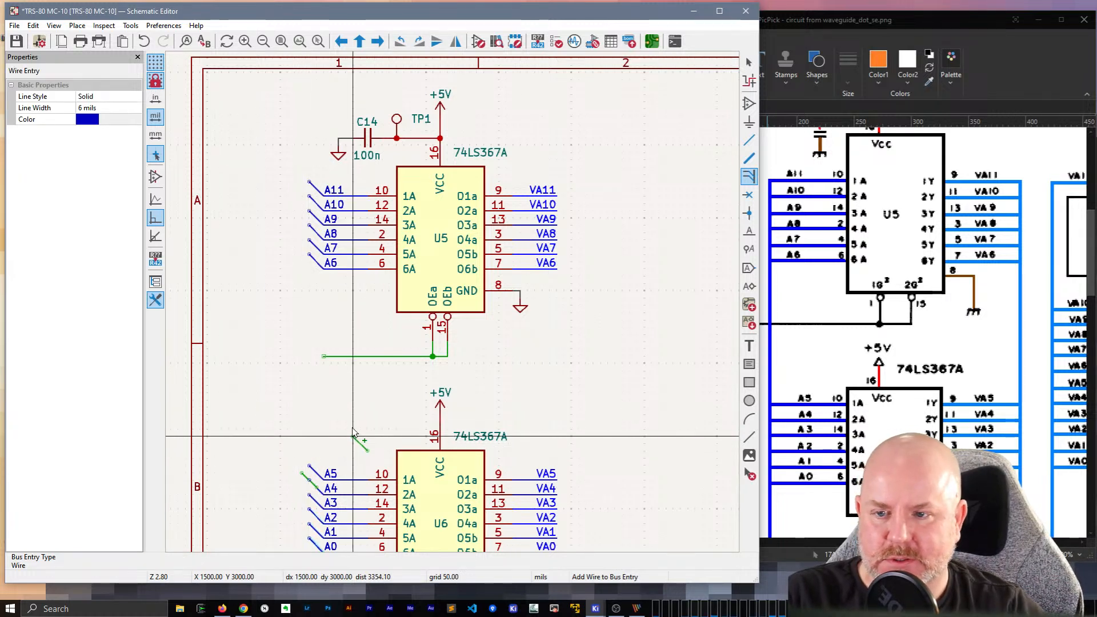
{"action": "middle_click_drag", "start_coordinate": [351, 436], "coordinate": [336, 398]}
{"action": "key", "text": "Escape"}
Step: Delete the stray bus entry overlapping the A5 and A4 entries on U6's input side
{"action": "left_click", "coordinate": [290, 439]}
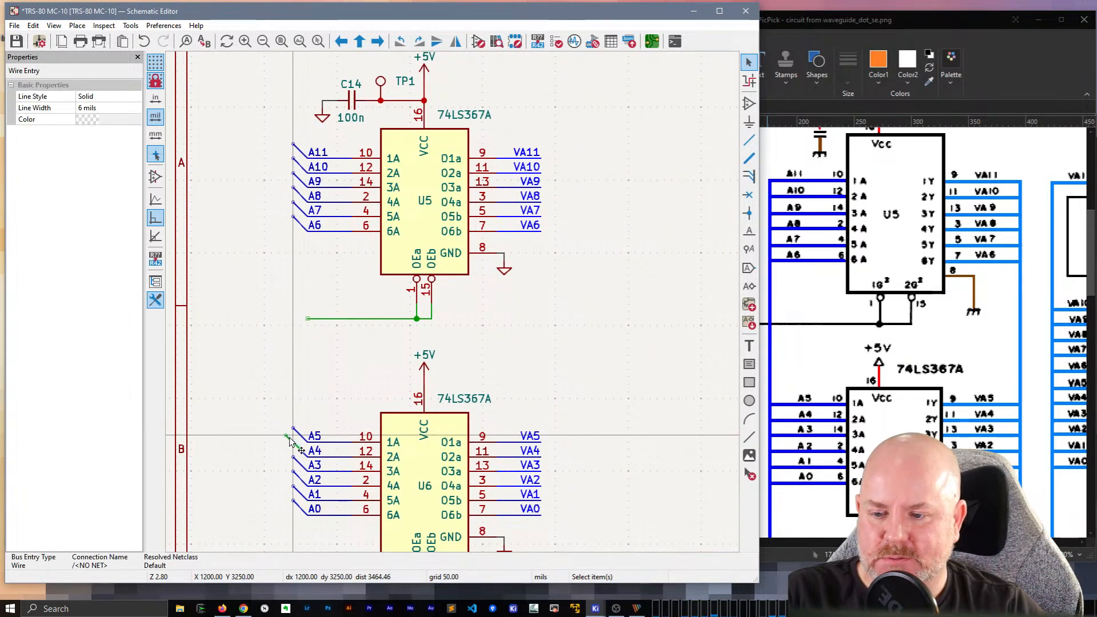
{"action": "key", "text": "Escape"}
{"action": "key", "text": "b"}
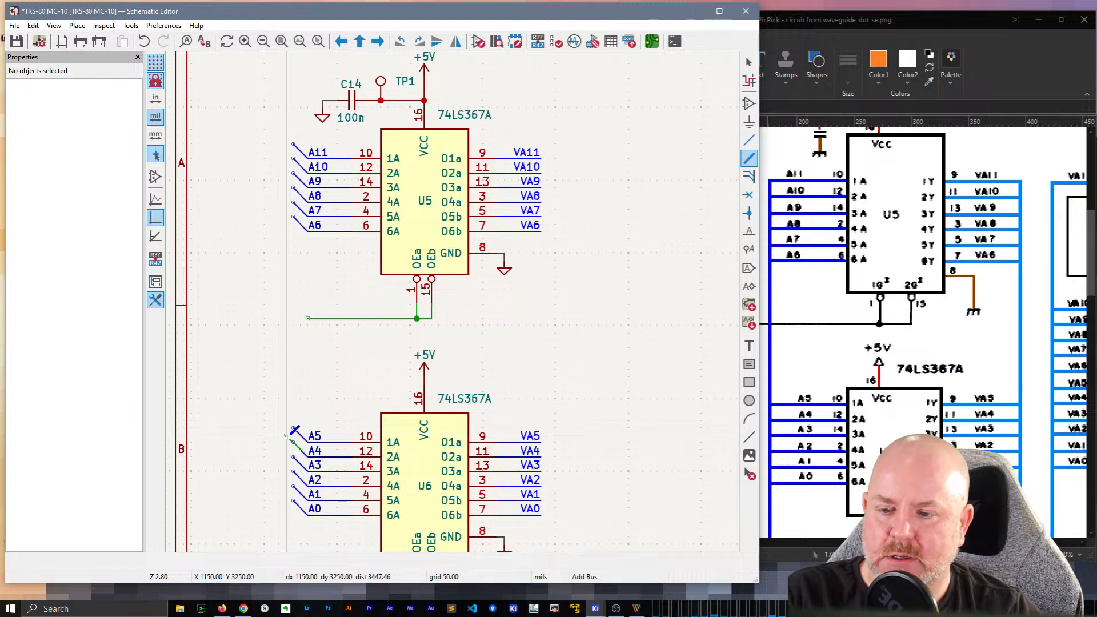
{"action": "key", "text": "Escape"}
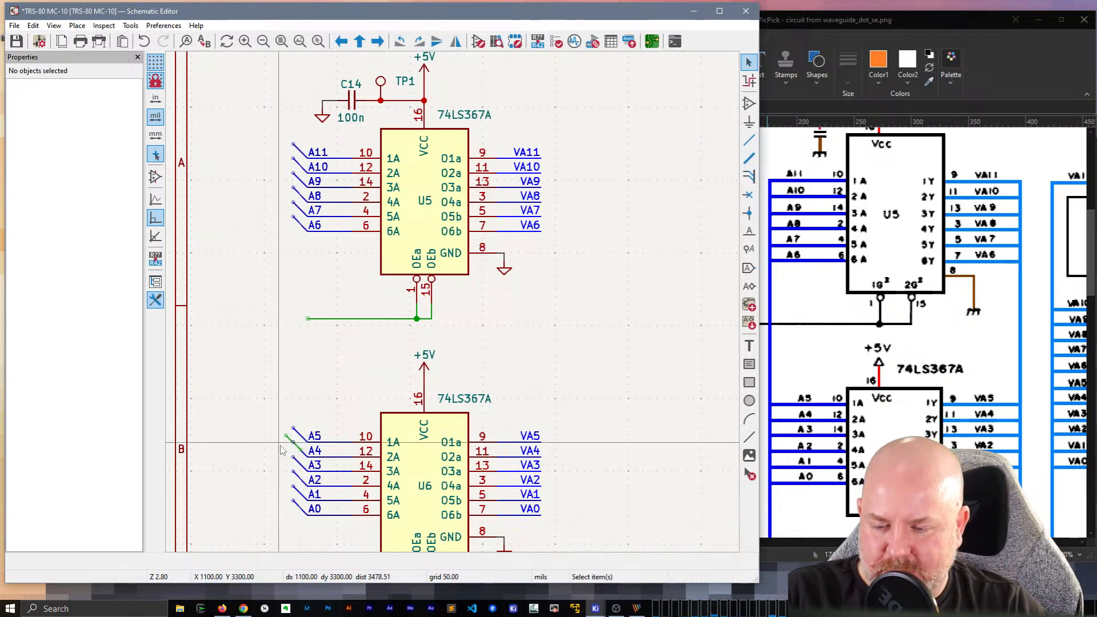
{"action": "left_click_drag", "start_coordinate": [301, 456], "coordinate": [277, 407]}
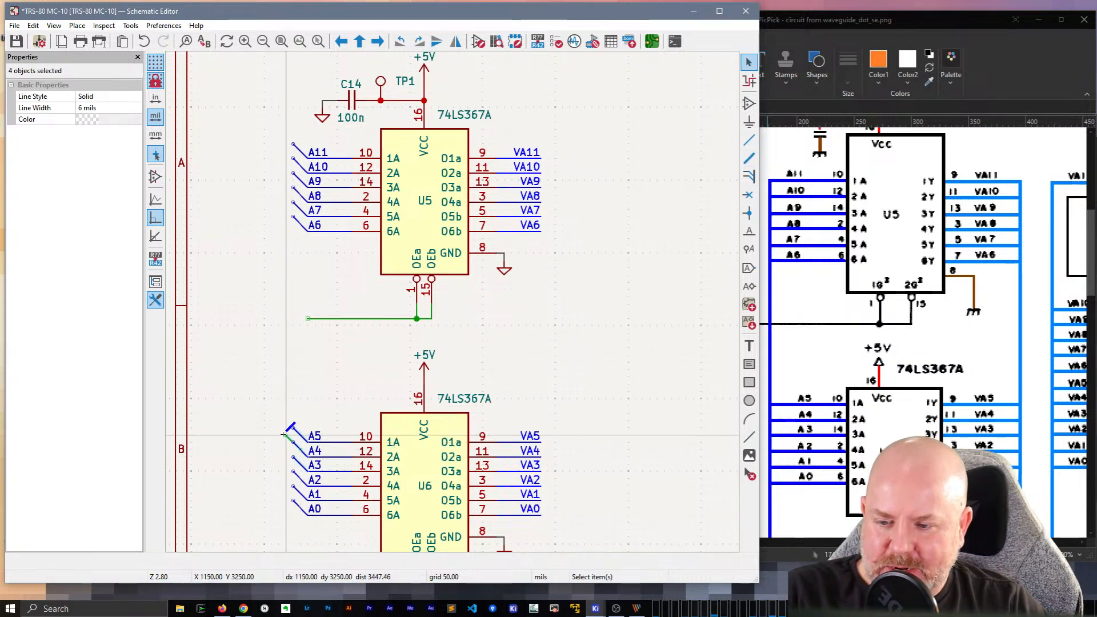
{"action": "key", "text": "b"}
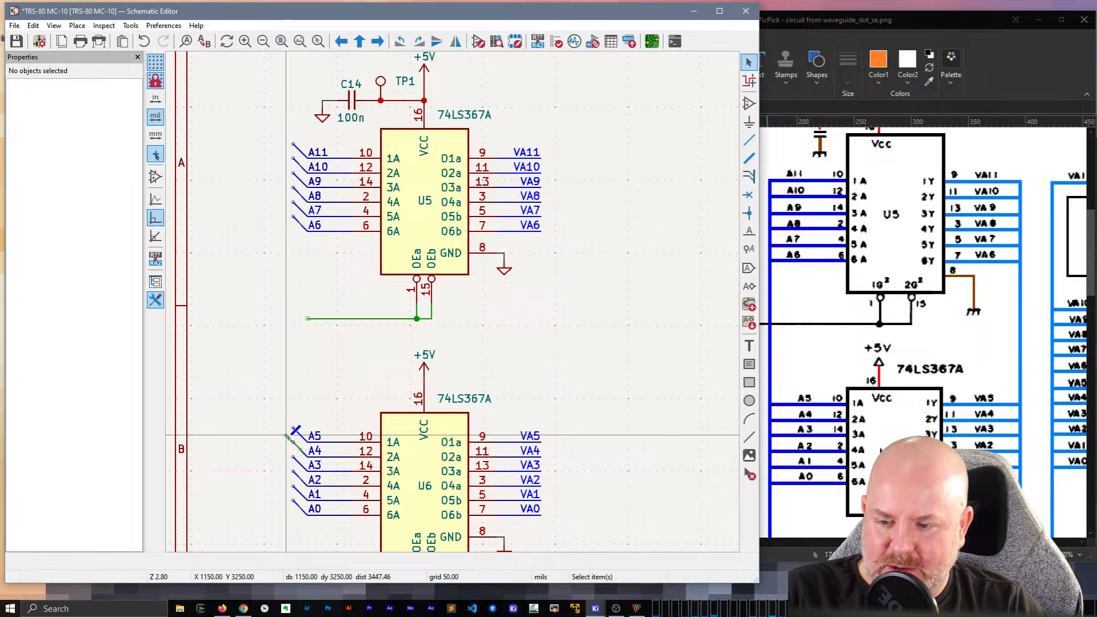
{"action": "key", "text": "Escape"}
{"action": "left_click", "coordinate": [293, 447]}
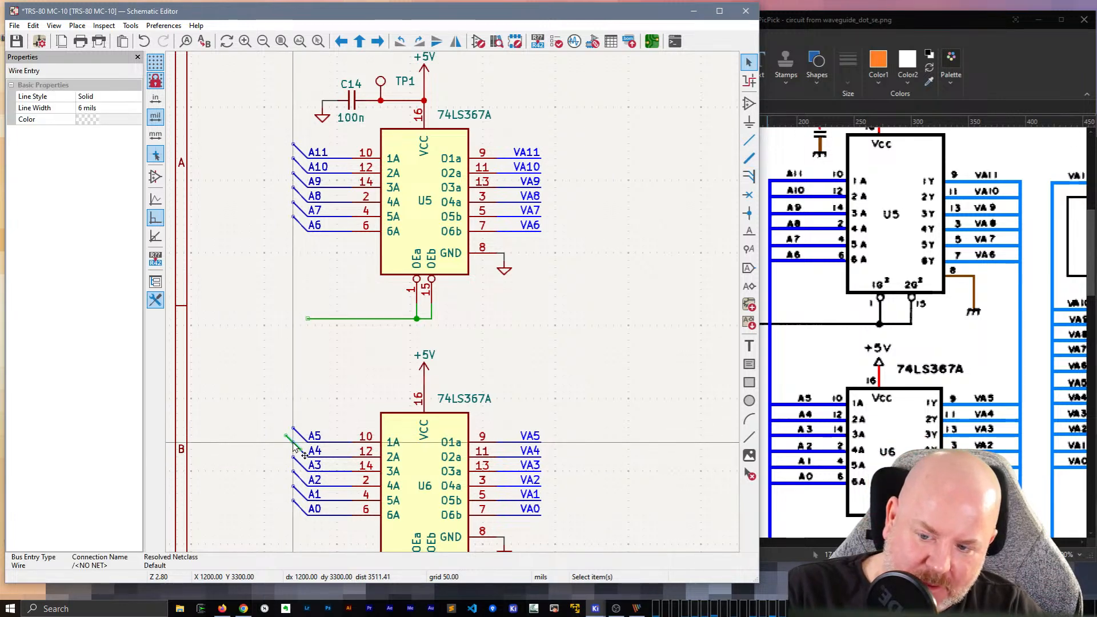
{"action": "key", "text": "Escape"}
{"action": "key", "text": "e"}
{"action": "key", "text": "Escape"}
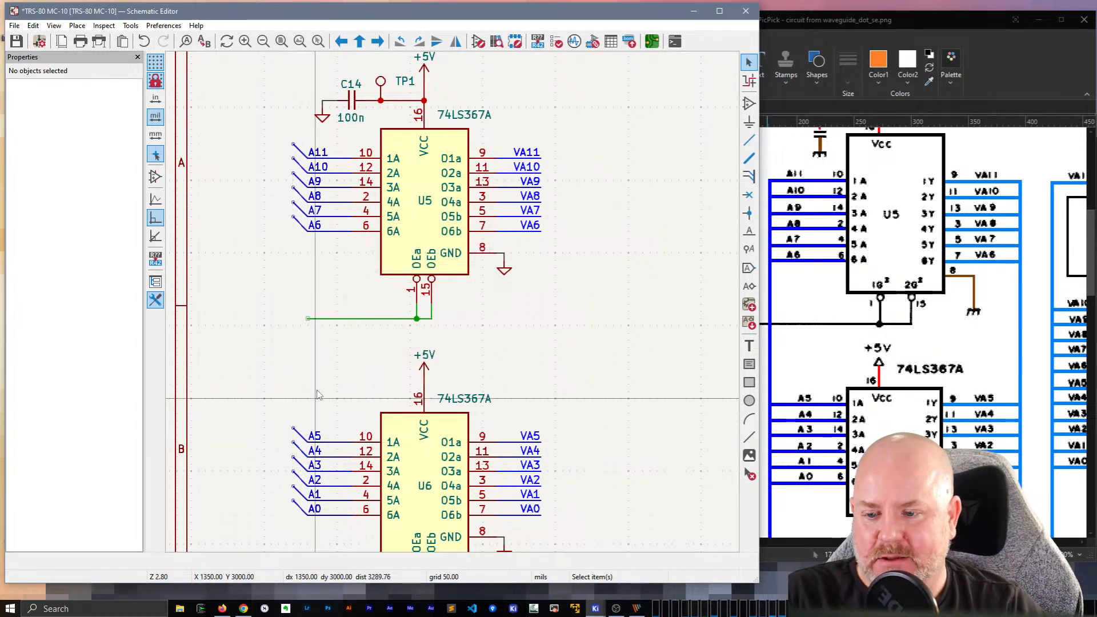
Step: Duplicate all twelve input bus entries, mirror them and place them on the VA11 through VA0 output wire ends of U5 and U6
{"action": "middle_click_drag", "start_coordinate": [359, 367], "coordinate": [364, 371]}
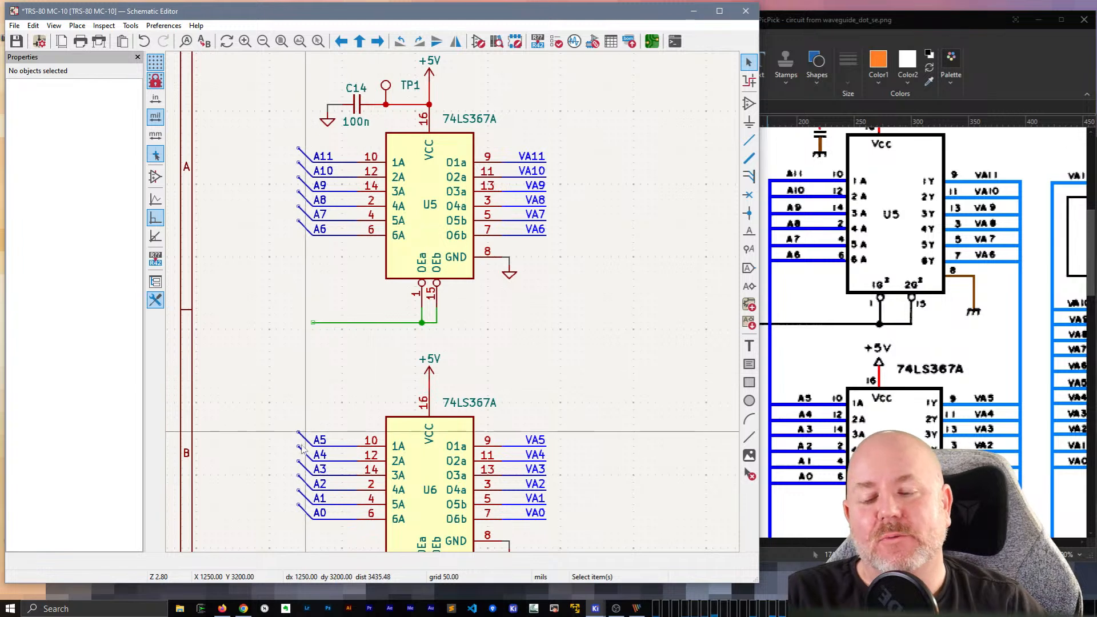
{"action": "left_click_drag", "start_coordinate": [304, 522], "coordinate": [285, 115]}
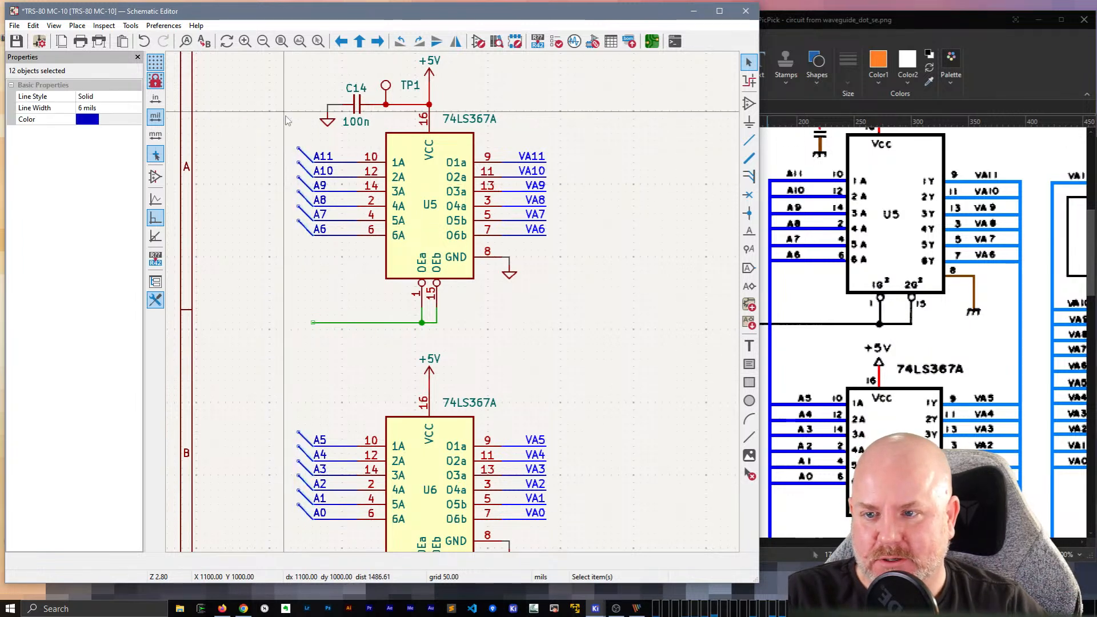
{"action": "key", "text": "ctrl+d"}
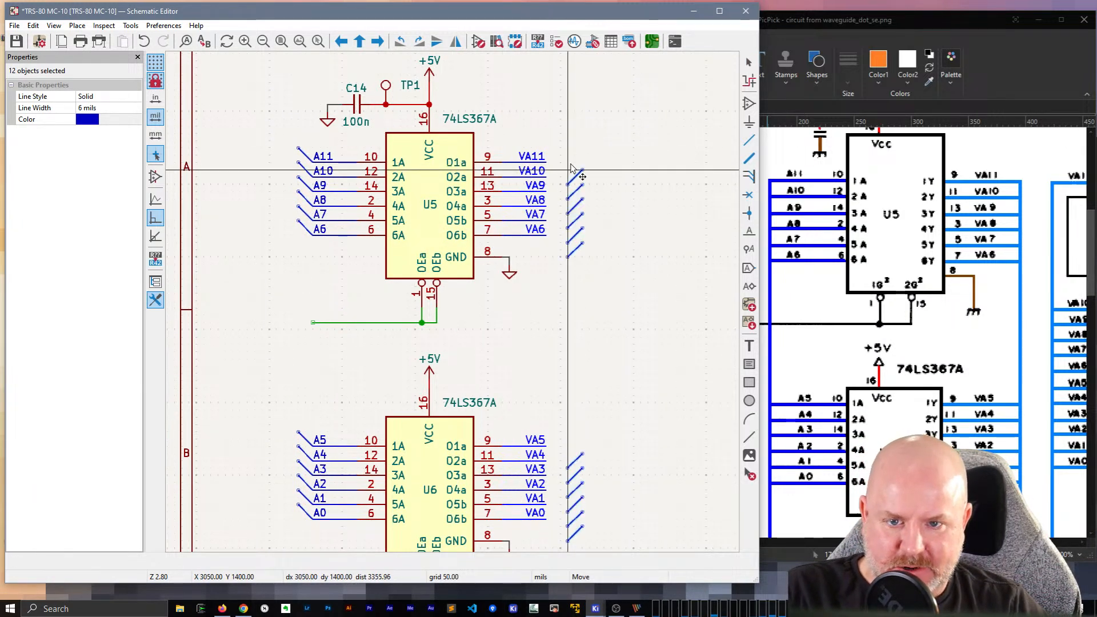
{"action": "left_click", "coordinate": [546, 149]}
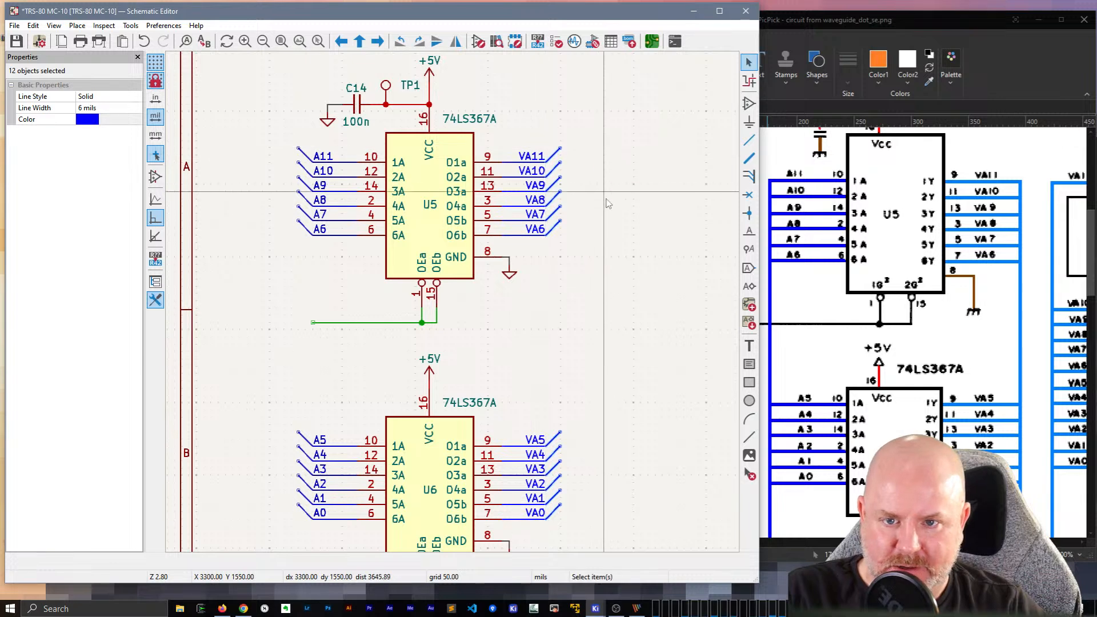
{"action": "key", "text": "Escape"}
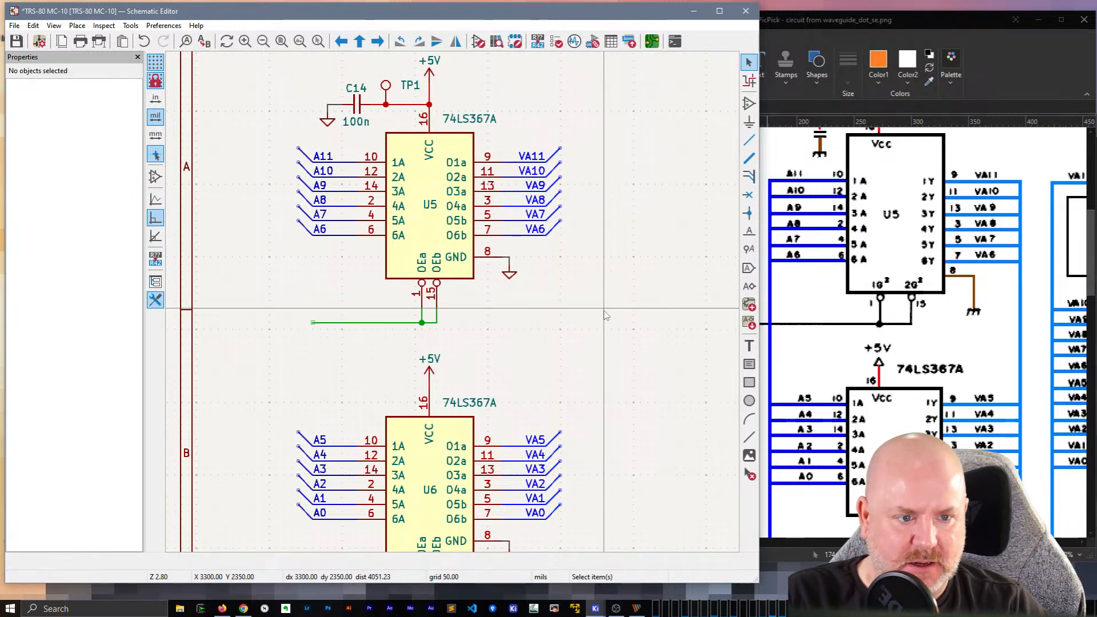
Step: Draw a vertical bus along the input bus entries from A11 on U5 down to A0 on U6
{"action": "middle_click_drag", "start_coordinate": [604, 312], "coordinate": [633, 248]}
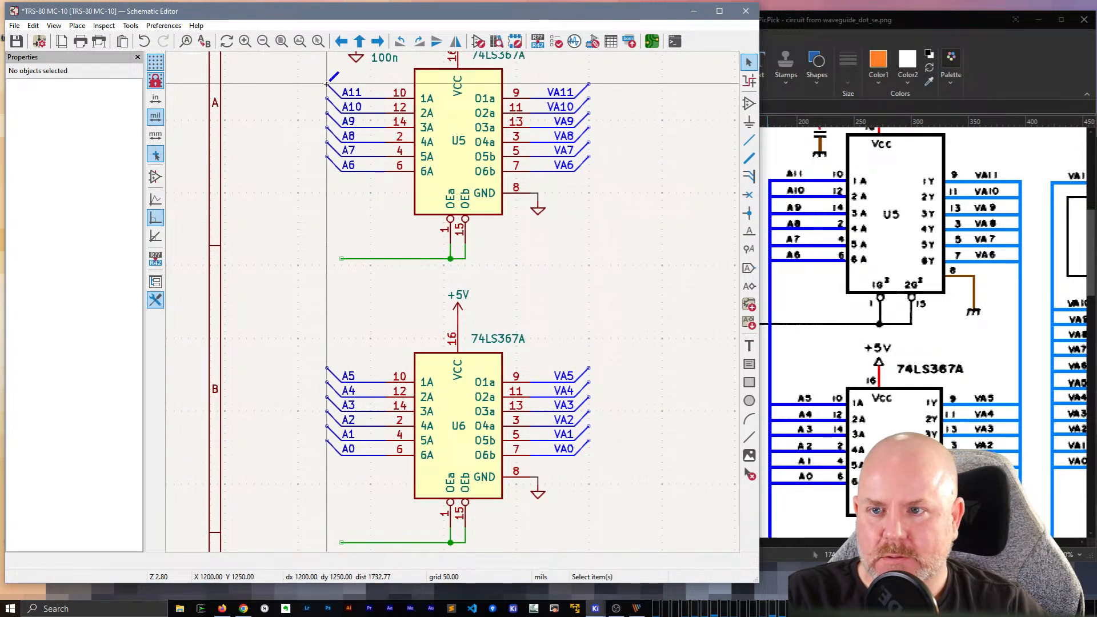
{"action": "left_click", "coordinate": [326, 85]}
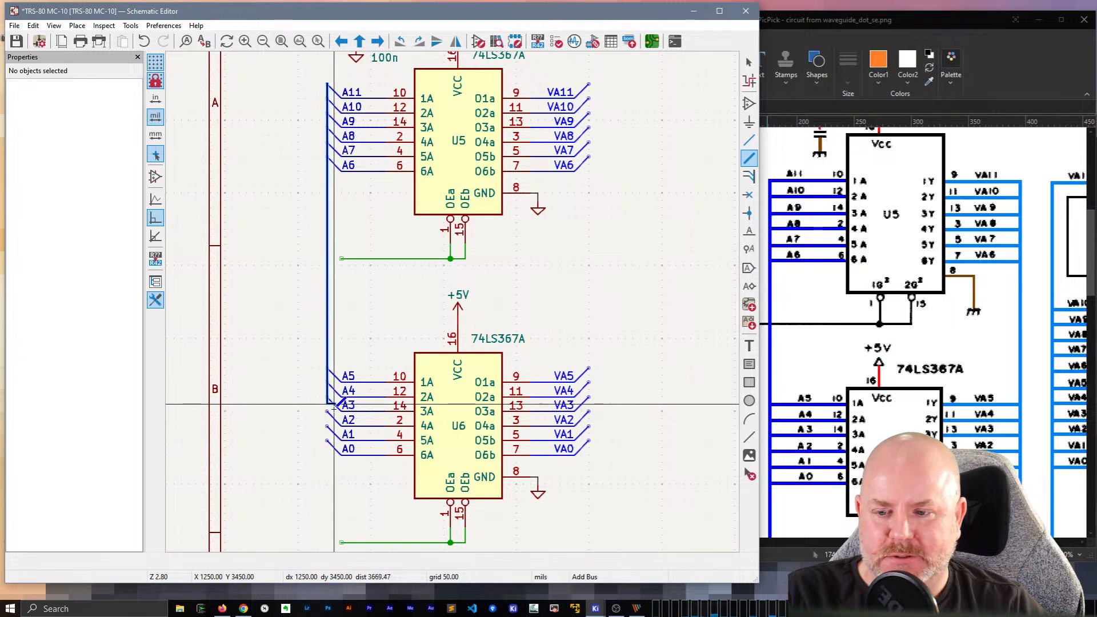
{"action": "double_click", "coordinate": [327, 440]}
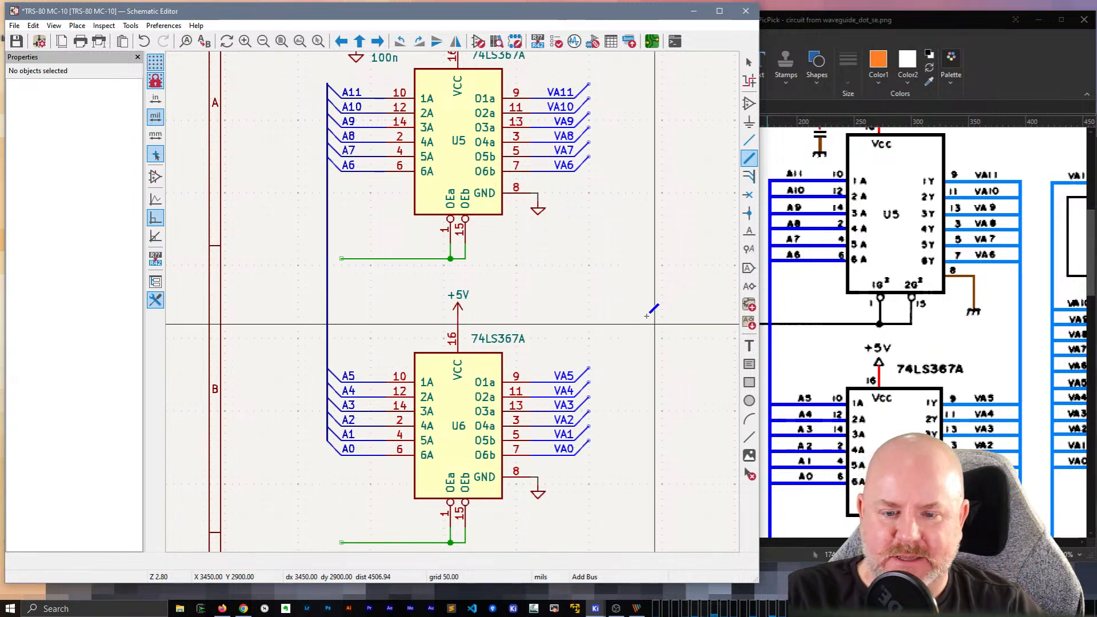
Step: Draw a vertical bus along the output bus entries from VA11 on U5 to slightly below VA0 on U6
{"action": "middle_click_drag", "start_coordinate": [649, 312], "coordinate": [588, 285]}
{"action": "middle_click_drag", "start_coordinate": [542, 104], "coordinate": [529, 125]}
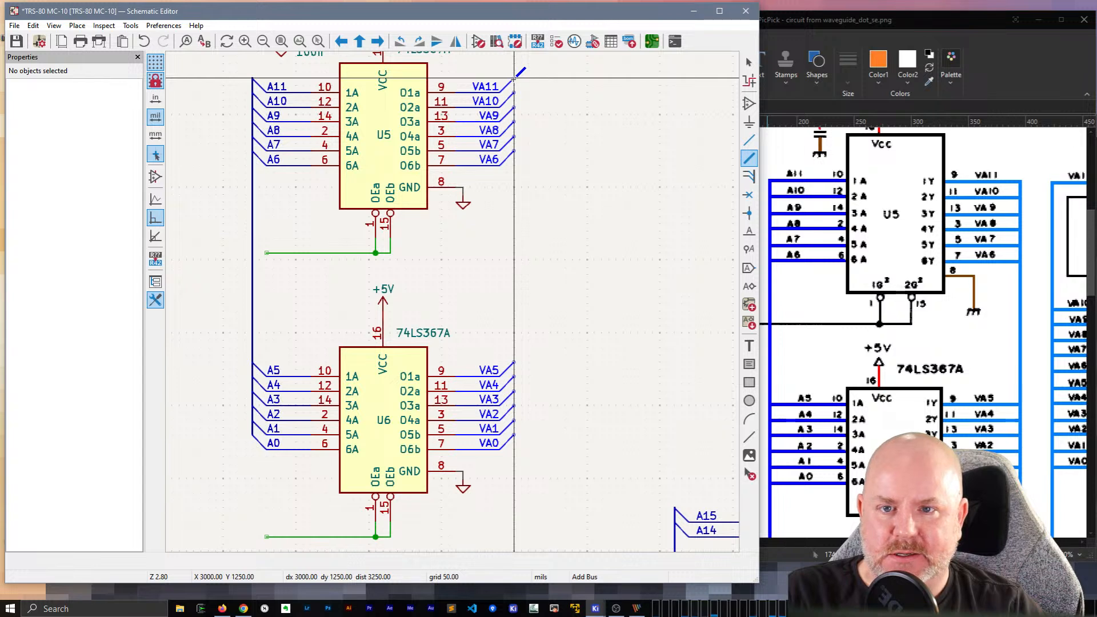
{"action": "left_click", "coordinate": [515, 78]}
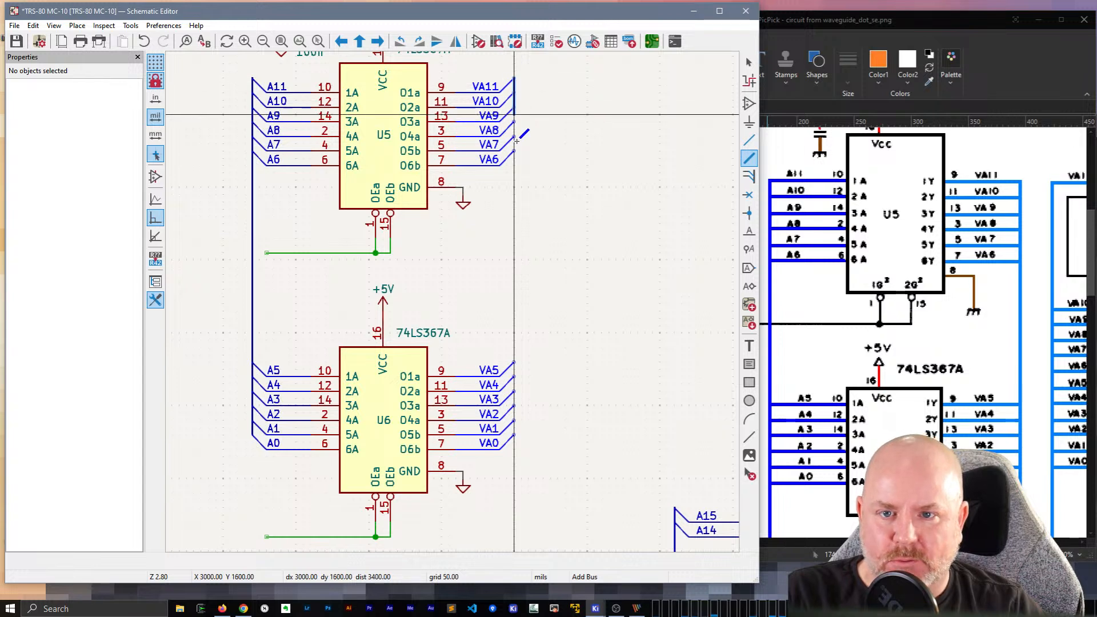
{"action": "double_click", "coordinate": [515, 486]}
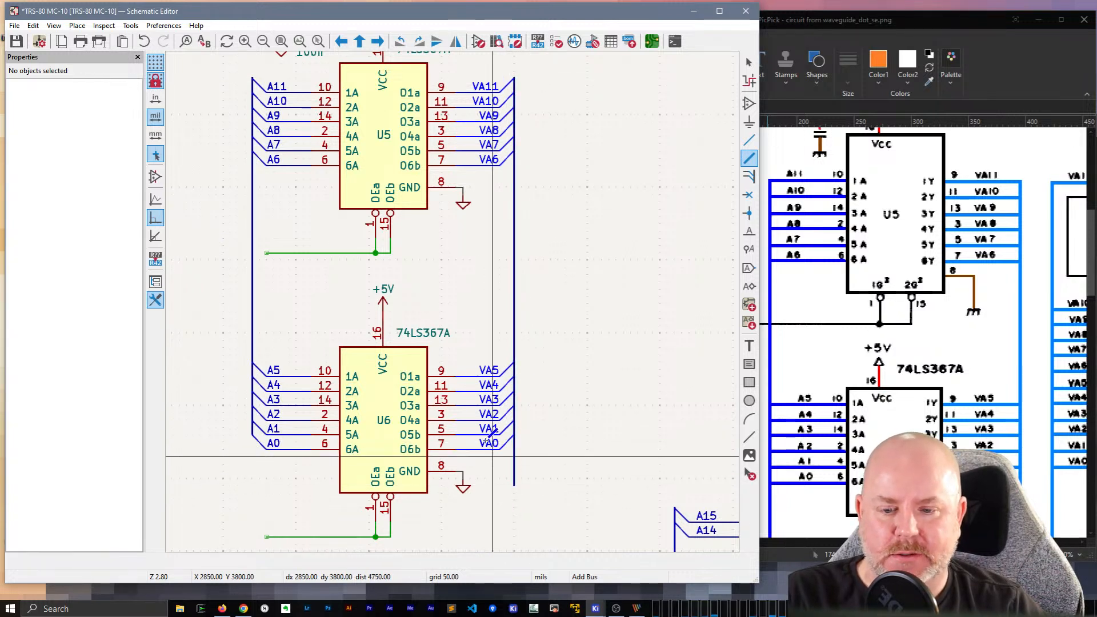
Step: Extend the input-side bus downward from the A0 entry to just above U6's output-enable wire
{"action": "left_click", "coordinate": [253, 436]}
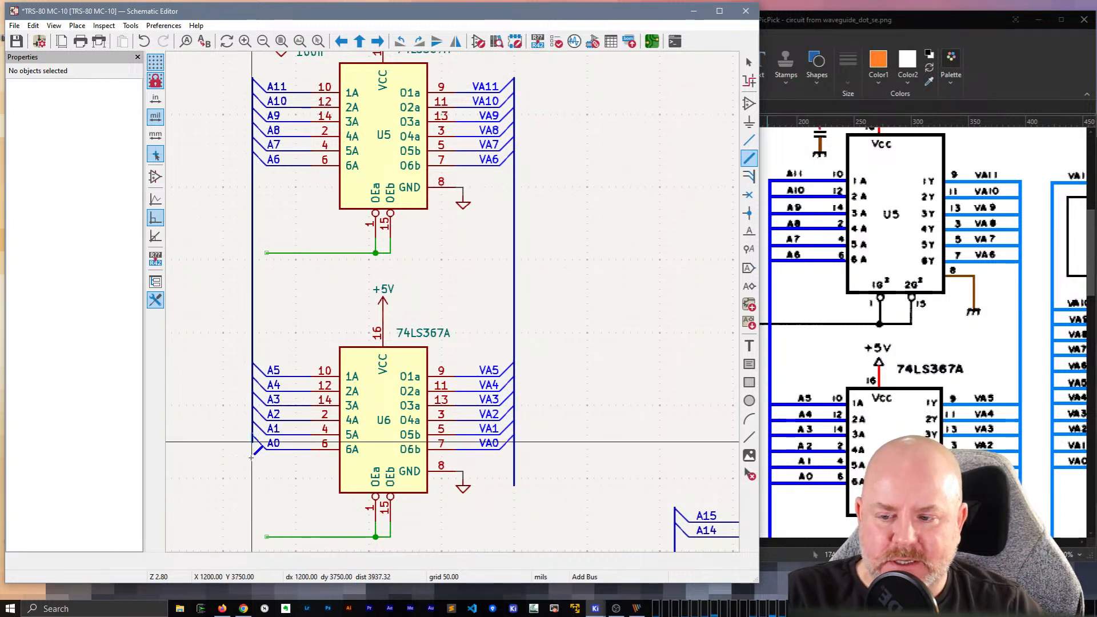
{"action": "double_click", "coordinate": [253, 501]}
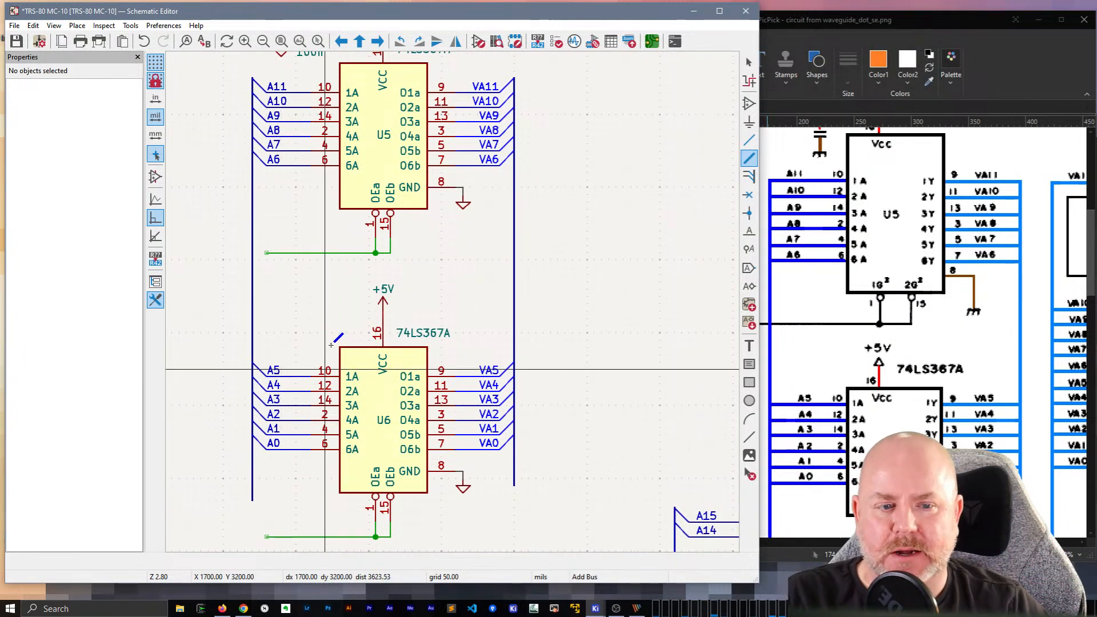
{"action": "key", "text": "Escape"}
{"action": "middle_click_drag", "start_coordinate": [441, 272], "coordinate": [477, 311]}
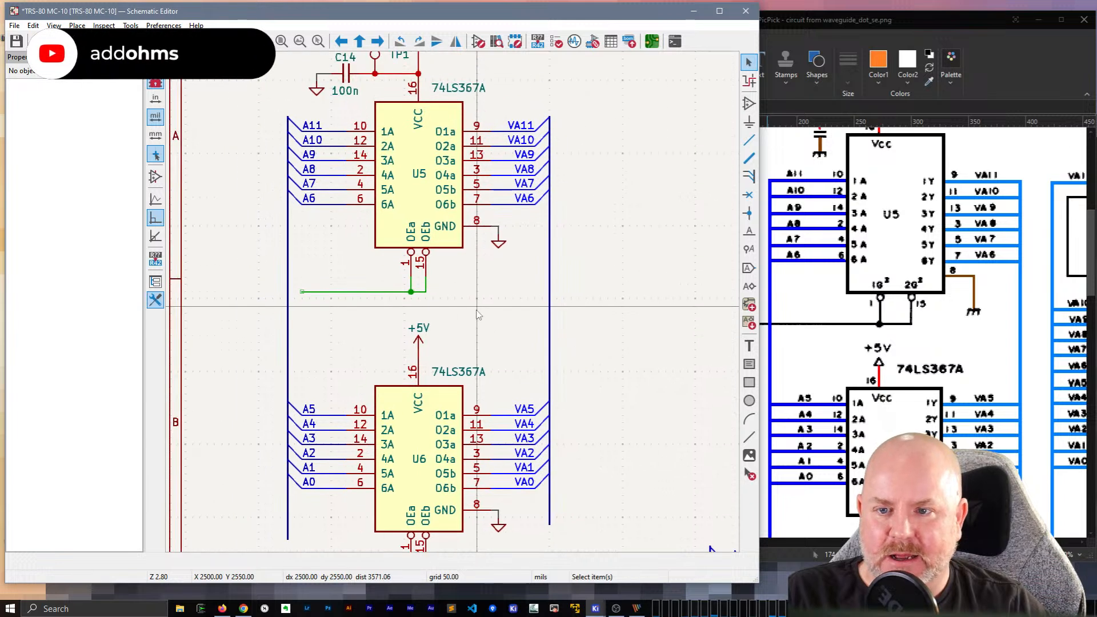
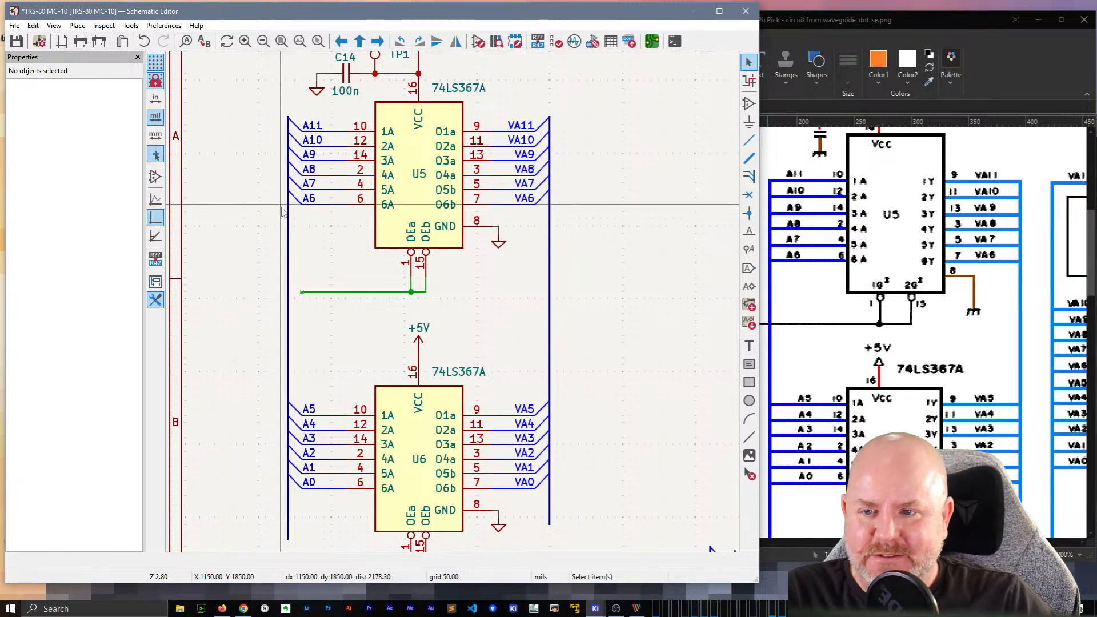
Step: Mirror the six bus entries on U5's inputs A11 through A6 so they slope the other way
{"action": "left_click_drag", "start_coordinate": [295, 109], "coordinate": [294, 108]}
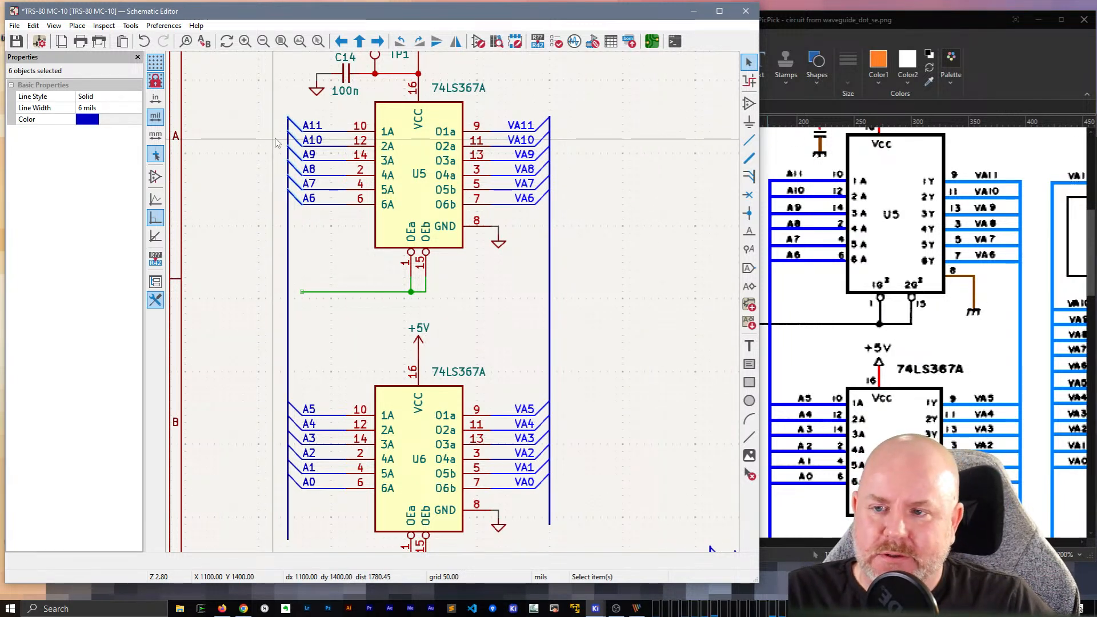
{"action": "key", "text": "x"}
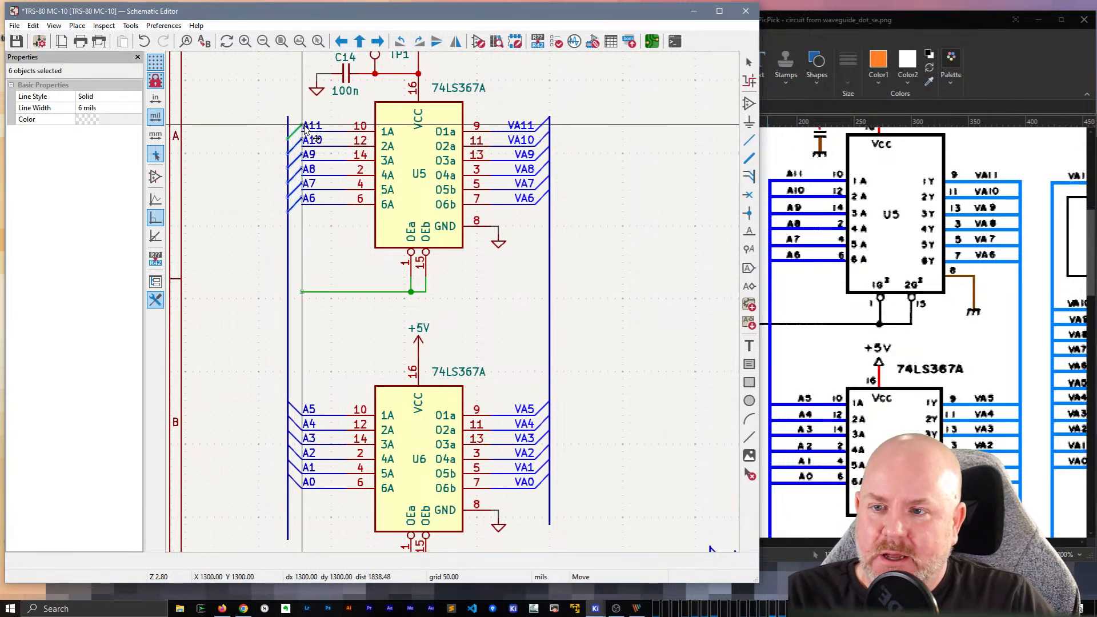
{"action": "left_click", "coordinate": [749, 250]}
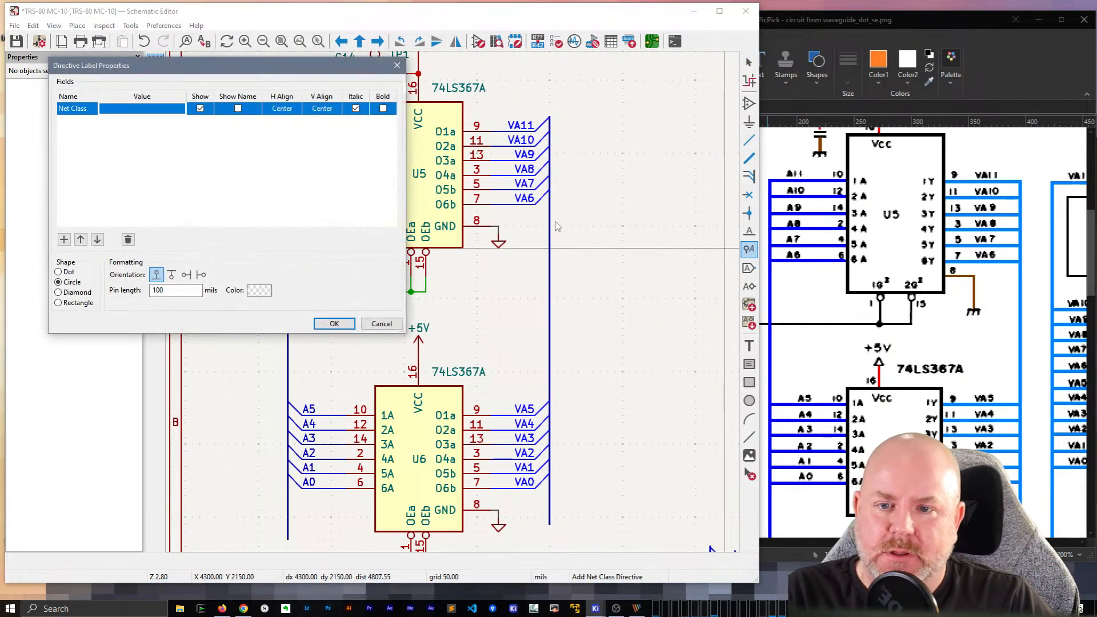
{"action": "key", "text": "Escape"}
{"action": "key", "text": "Escape"}
Step: Mirror the six bus entries on U5's outputs VA11 through VA6 so they slope down toward the vertical bus
{"action": "left_click_drag", "start_coordinate": [543, 209], "coordinate": [538, 105]}
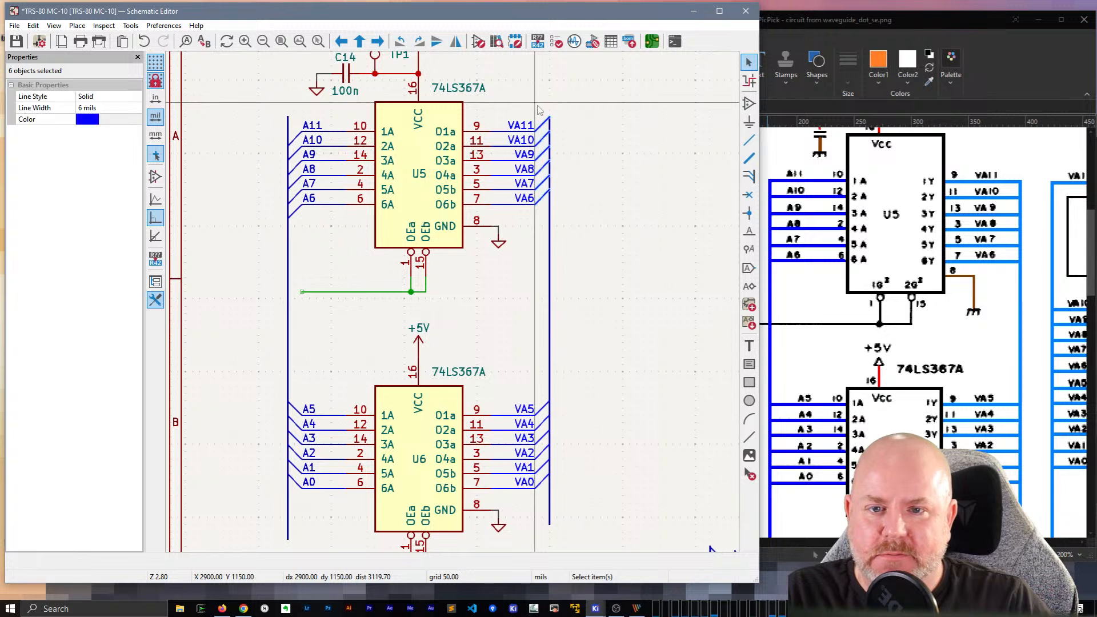
{"action": "key", "text": "m"}
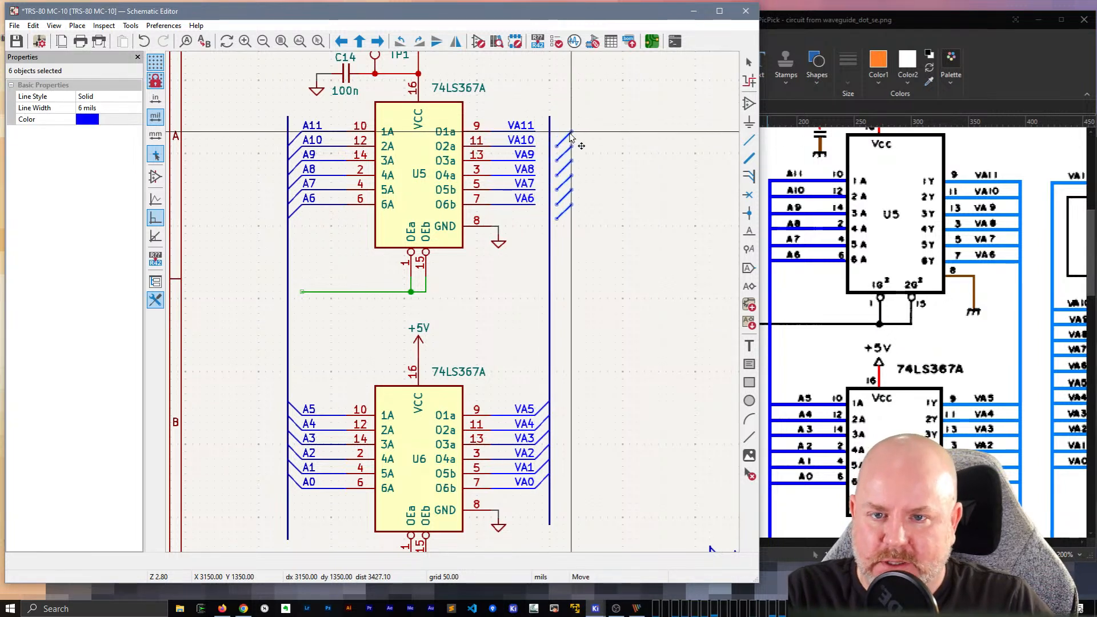
{"action": "key", "text": "x"}
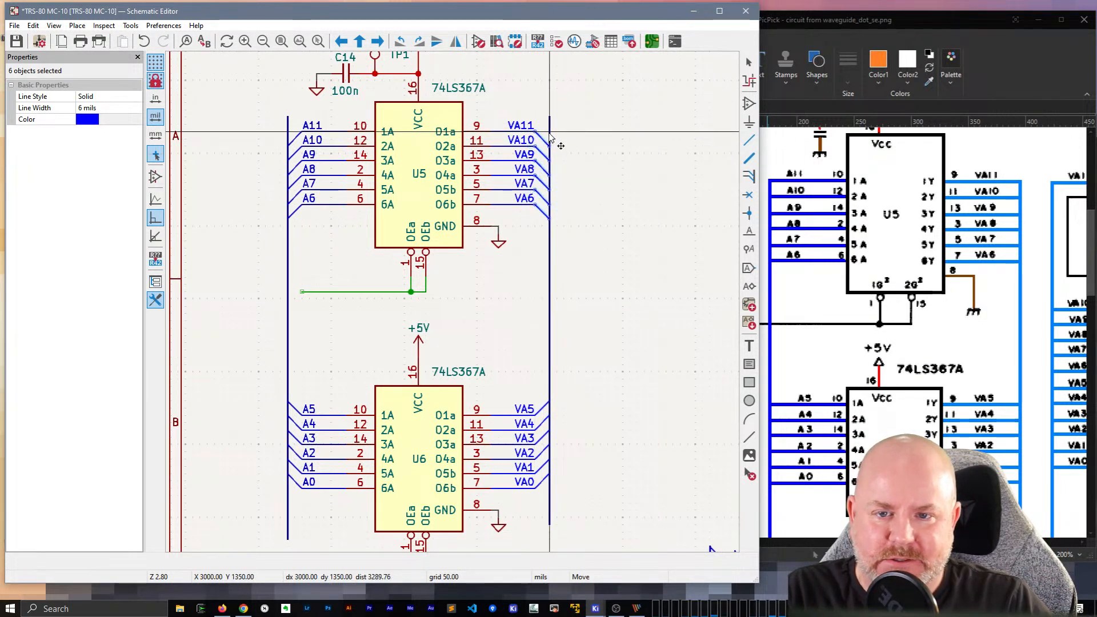
{"action": "left_click", "coordinate": [547, 136]}
{"action": "left_click", "coordinate": [548, 138]}
Step: Remove the surplus ends of both vertical buses above the mirrored A11 and VA11 entries
{"action": "key", "text": "Delete"}
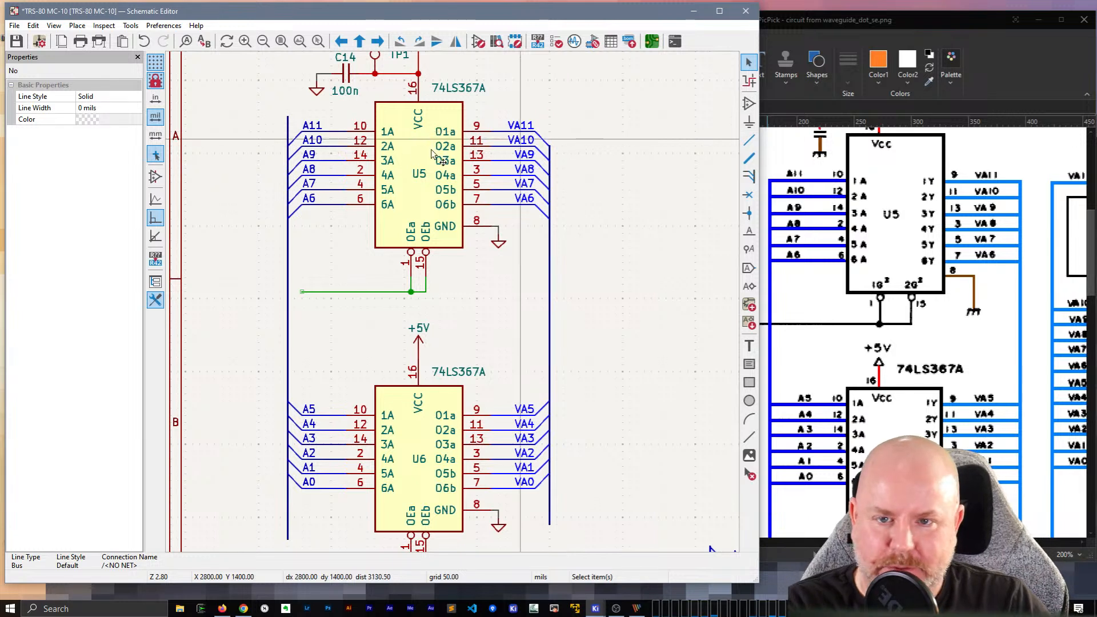
{"action": "left_click", "coordinate": [289, 133]}
{"action": "key", "text": "Delete"}
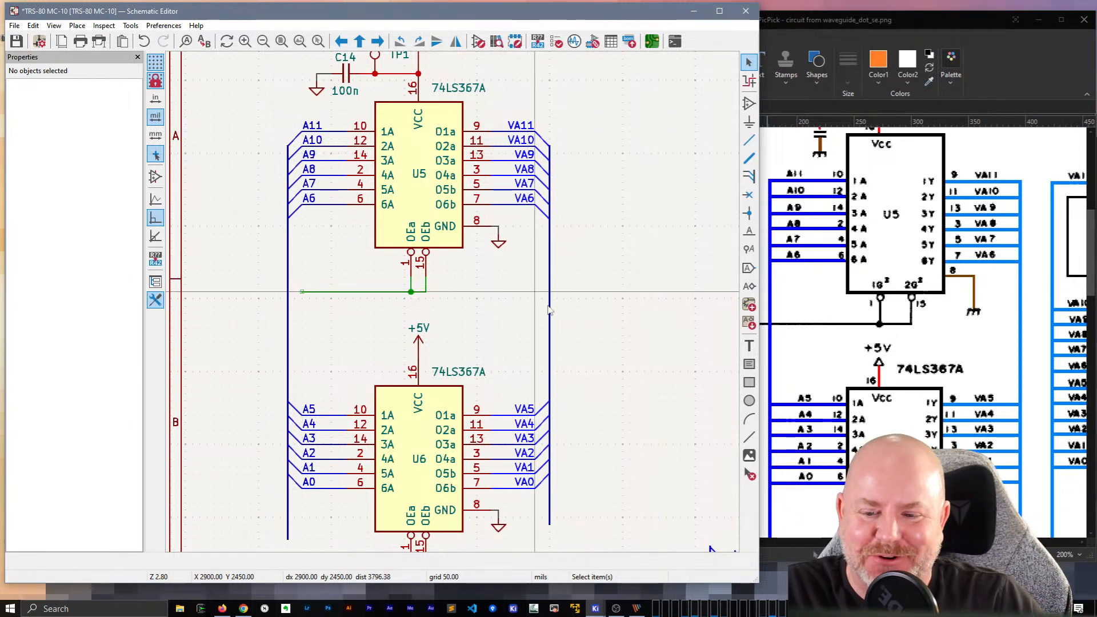
Step: Undo the removal of the bus ends and the mirroring of U5's input and output bus entries
{"action": "scroll", "coordinate": [311, 446], "scroll_direction": "down", "scroll_amount": 2}
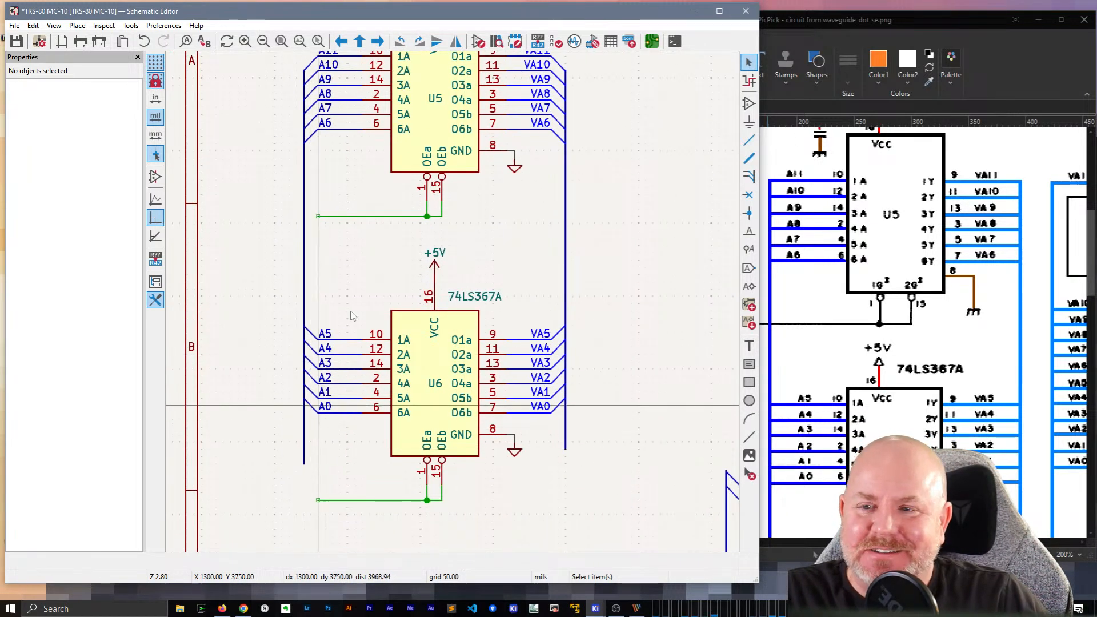
{"action": "scroll", "coordinate": [339, 295], "scroll_direction": "up", "scroll_amount": 2}
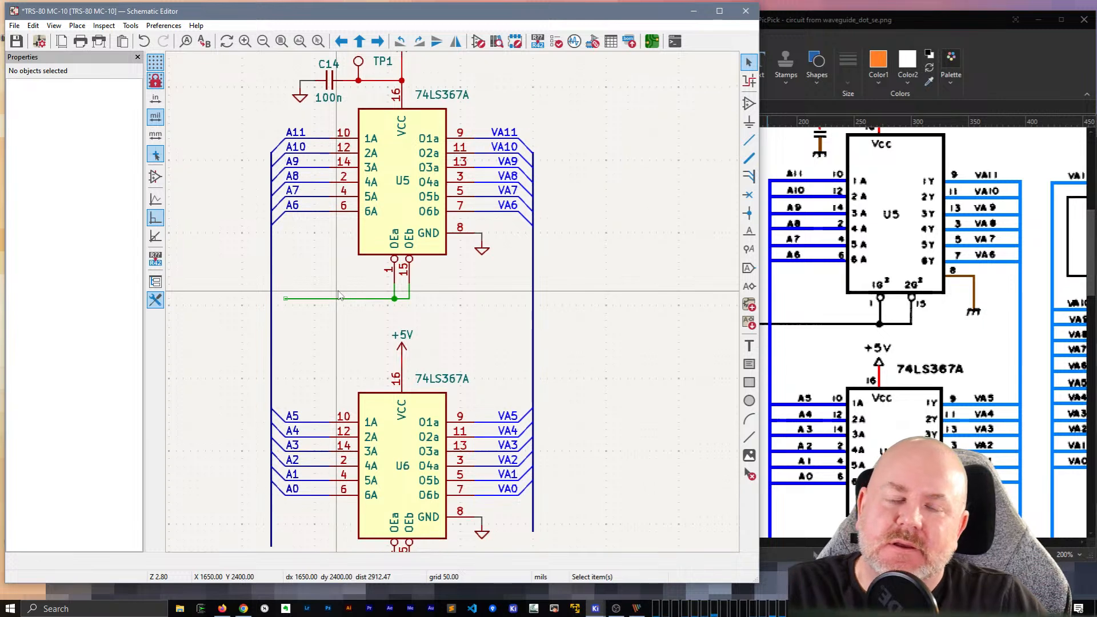
{"action": "key", "text": "ctrl+z"}
{"action": "key", "text": "ctrl+z"}
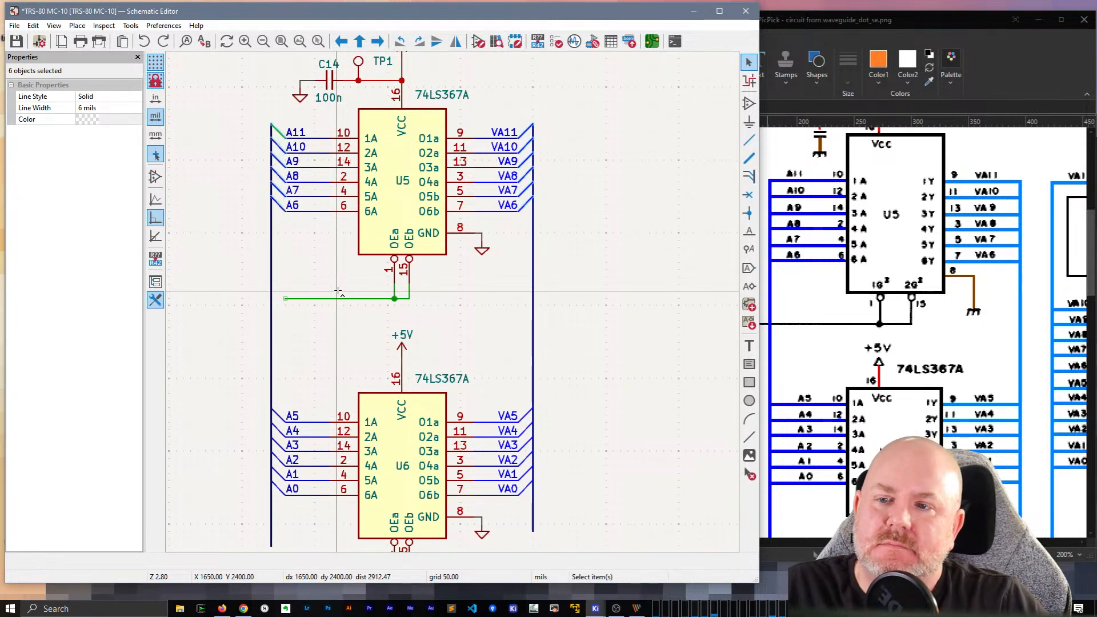
{"action": "left_click", "coordinate": [595, 279]}
Step: Wire U5's output-enable line across the input bus and down to U6's output-enable wire, following the reference image
{"action": "scroll", "coordinate": [608, 279], "scroll_direction": "down", "scroll_amount": 1}
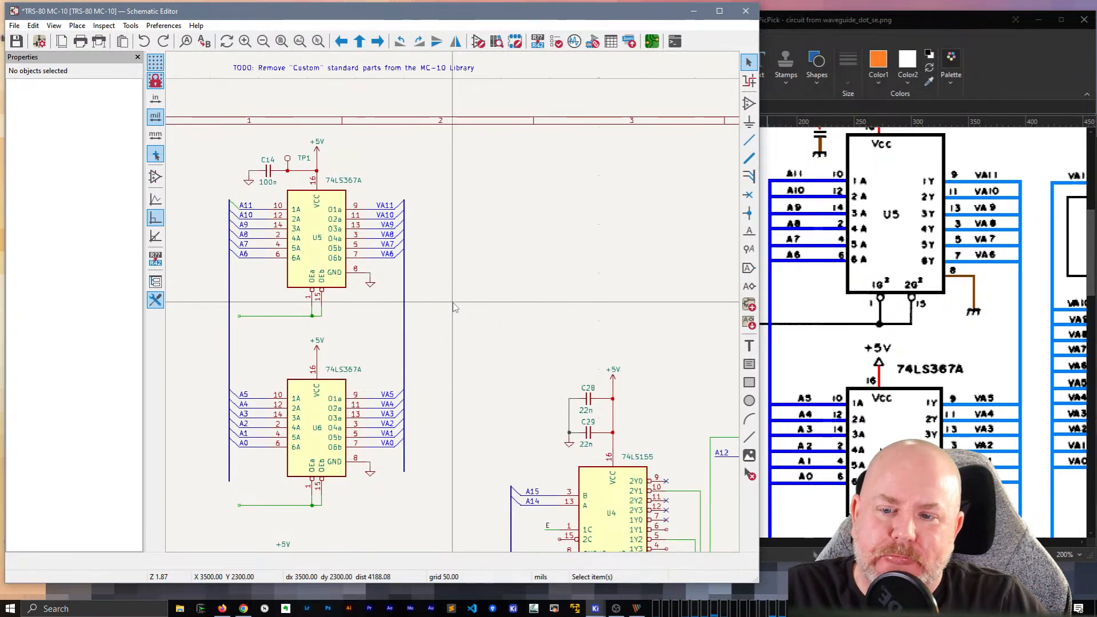
{"action": "scroll", "coordinate": [845, 389], "scroll_direction": "down", "scroll_amount": 3}
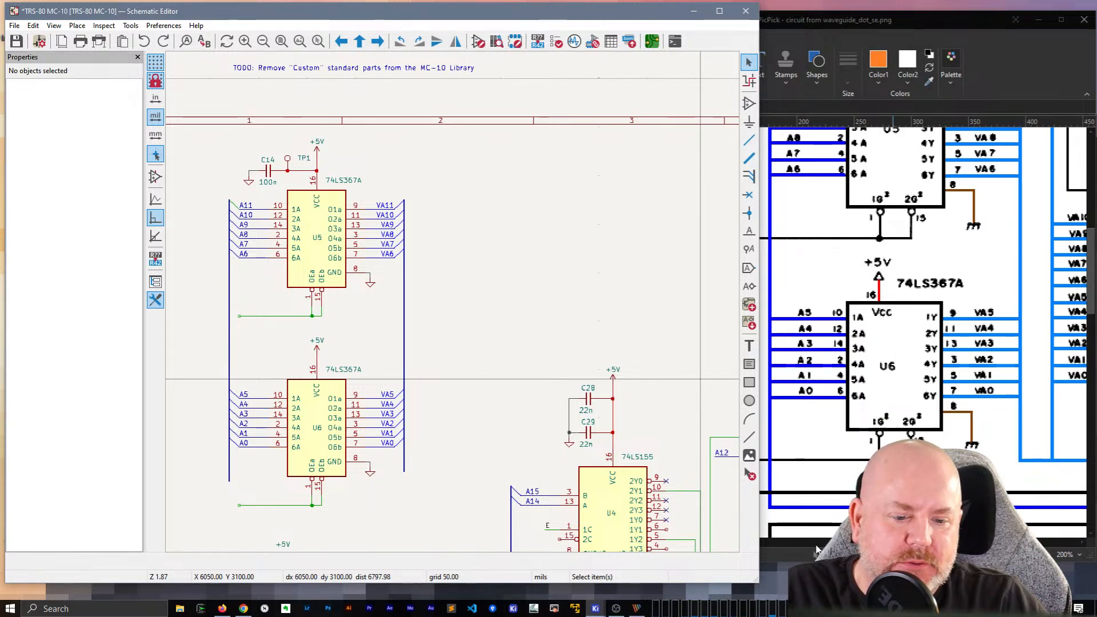
{"action": "left_click", "coordinate": [817, 551]}
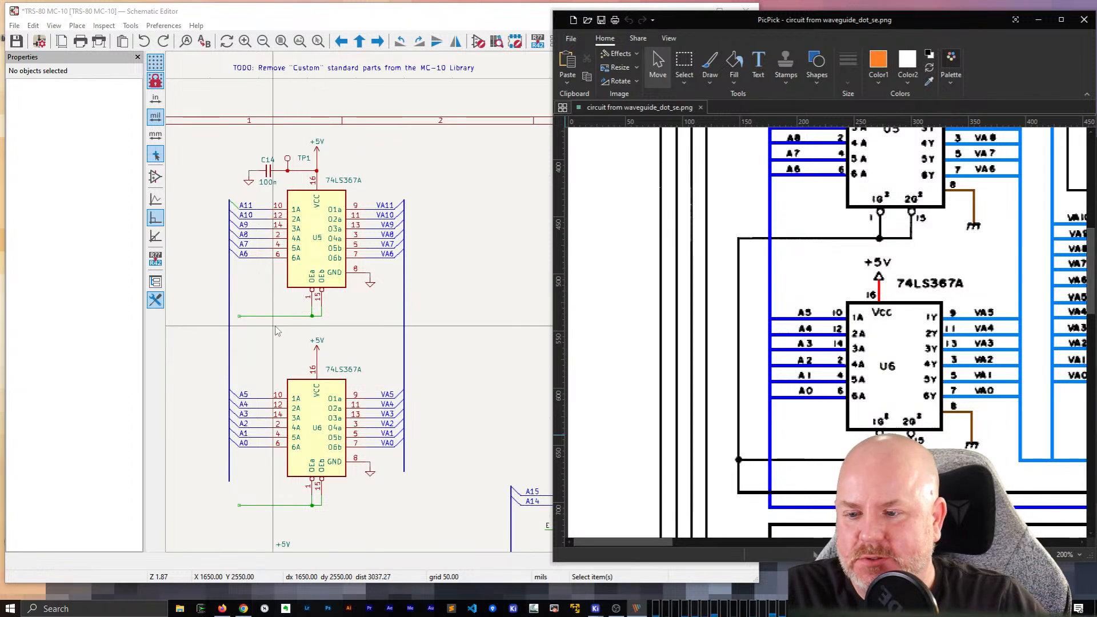
{"action": "left_click", "coordinate": [239, 315]}
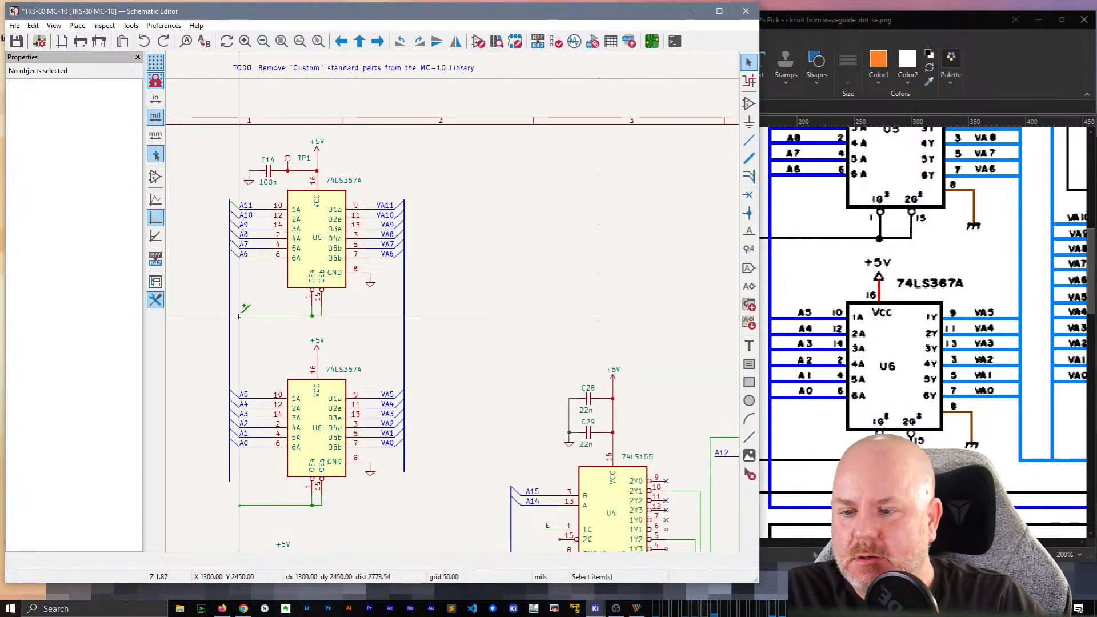
{"action": "key", "text": "w"}
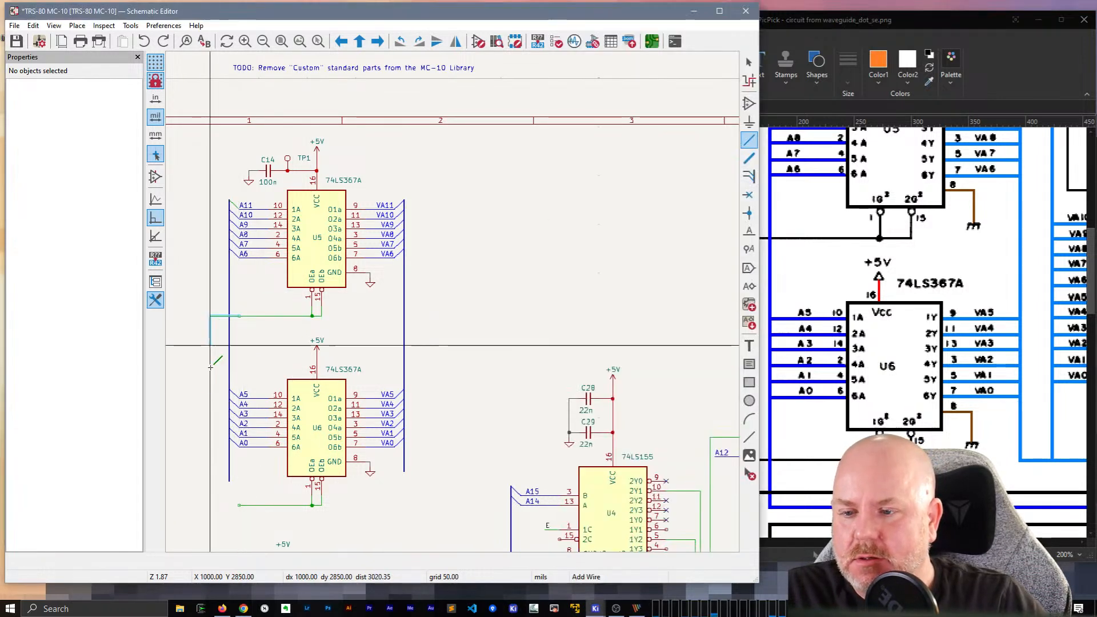
{"action": "left_click", "coordinate": [215, 506]}
{"action": "left_click", "coordinate": [239, 506]}
{"action": "key", "text": "Escape"}
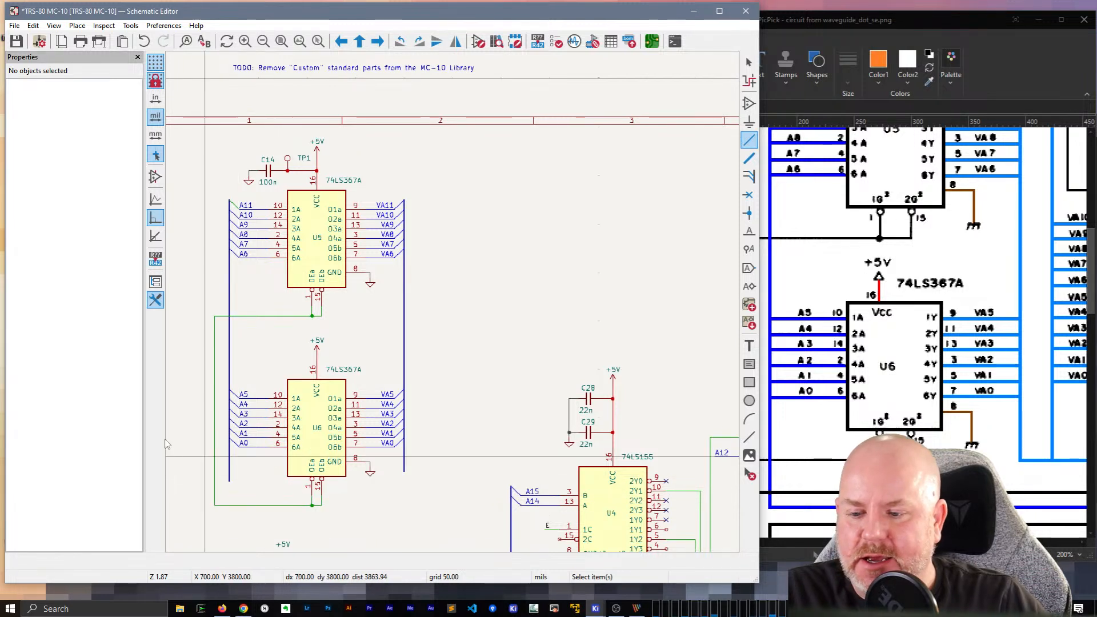
Step: Follow the buffers' output-enable line through the reference image in PicPick and narrow the schematic window to keep U11 in view
{"action": "left_click", "coordinate": [888, 404]}
{"action": "left_click_drag", "start_coordinate": [665, 543], "coordinate": [837, 543]}
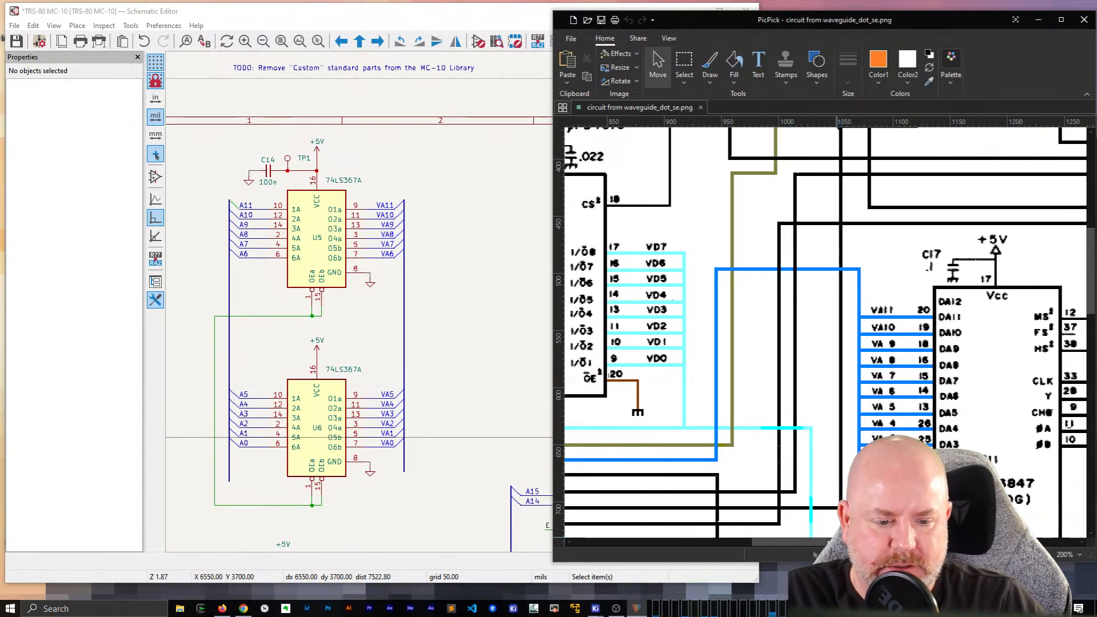
{"action": "mouse_move", "coordinate": [823, 543]}
{"action": "left_mouse_down"}
{"action": "mouse_move", "coordinate": [648, 544]}
{"action": "mouse_move", "coordinate": [827, 544]}
{"action": "left_mouse_up"}
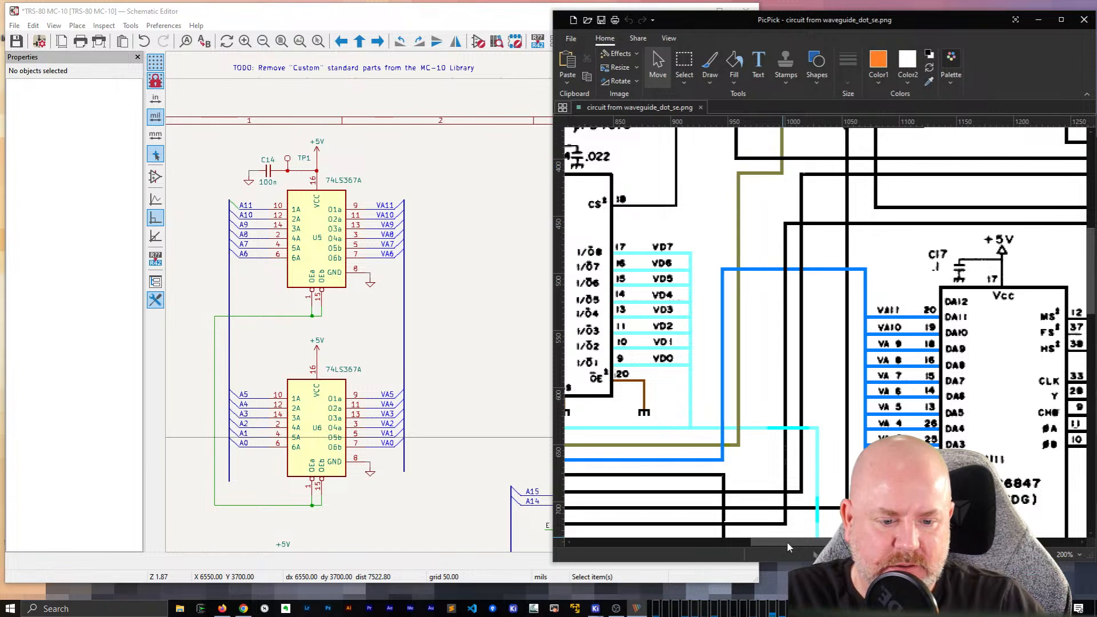
{"action": "left_click_drag", "start_coordinate": [787, 543], "coordinate": [829, 543]}
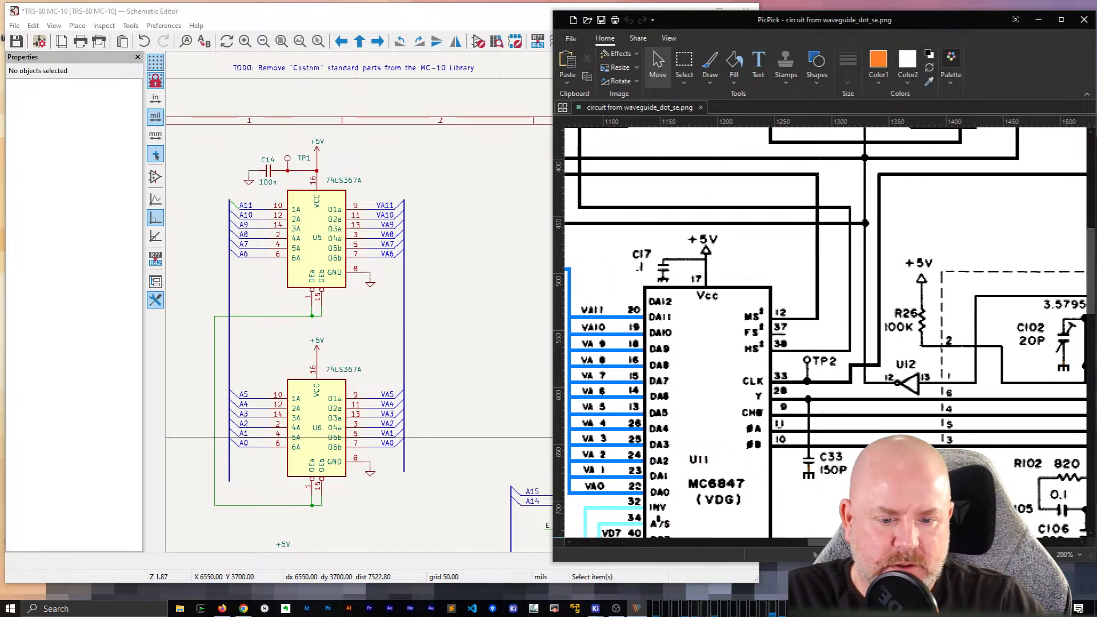
{"action": "left_click", "coordinate": [266, 495]}
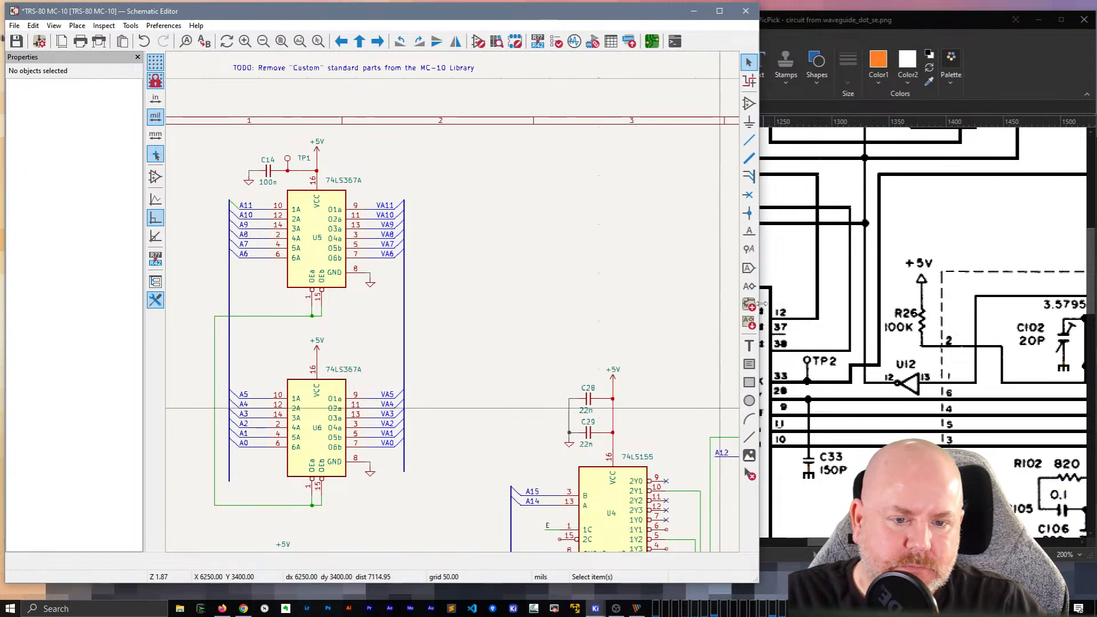
{"action": "left_click_drag", "start_coordinate": [762, 303], "coordinate": [603, 303]}
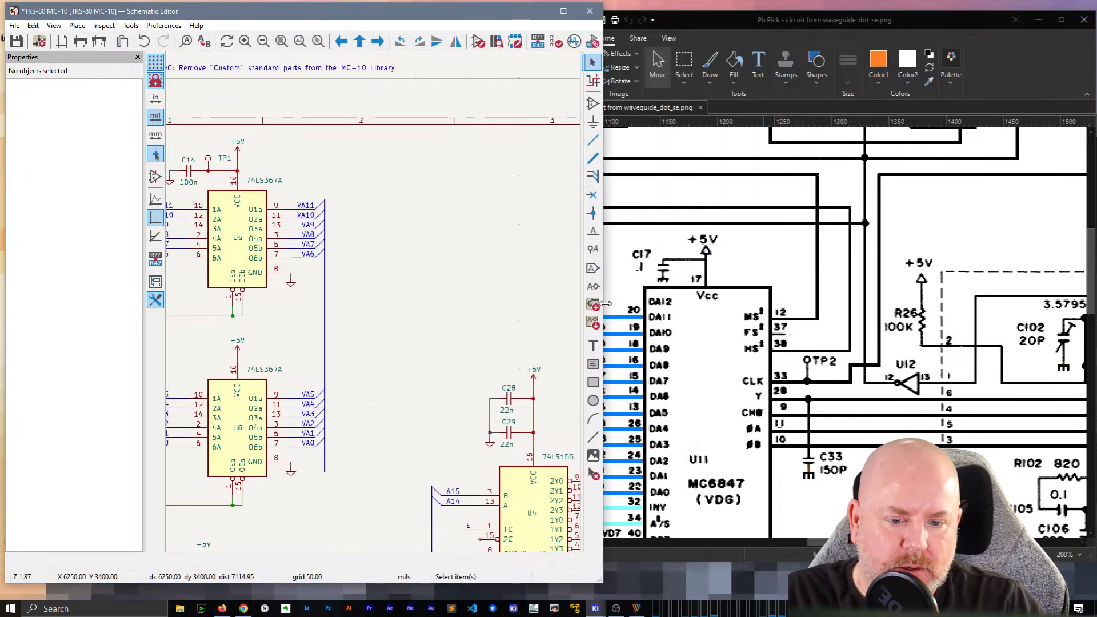
Step: Add a net label U11-12 and place it on the output-enable wire below U6
{"action": "left_click", "coordinate": [295, 516]}
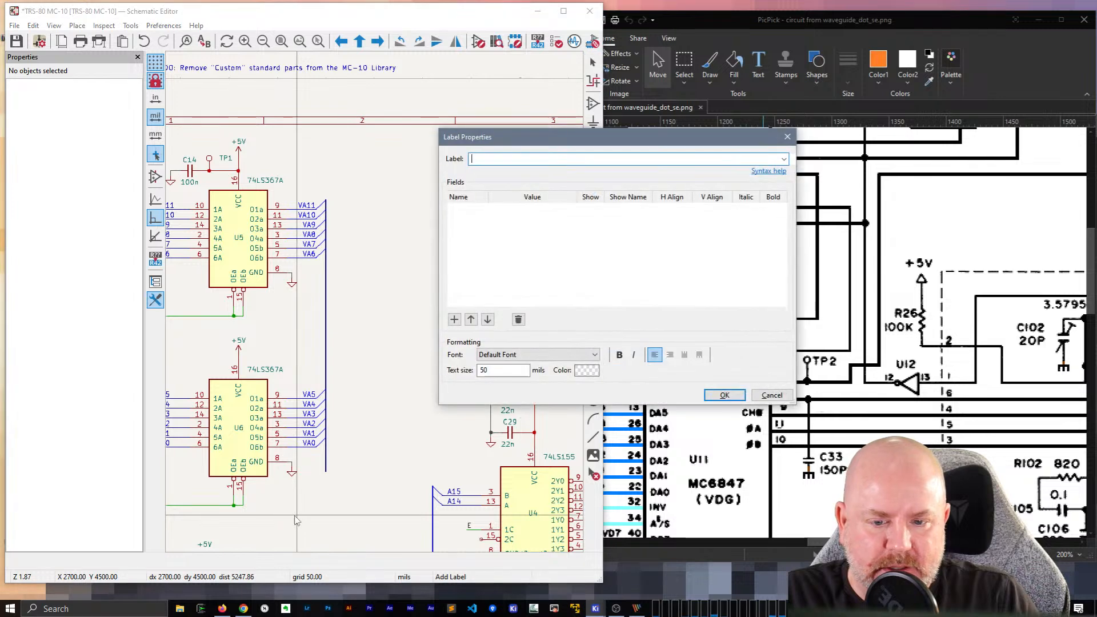
{"action": "left_click_drag", "start_coordinate": [556, 145], "coordinate": [415, 94]}
{"action": "key", "text": "Return"}
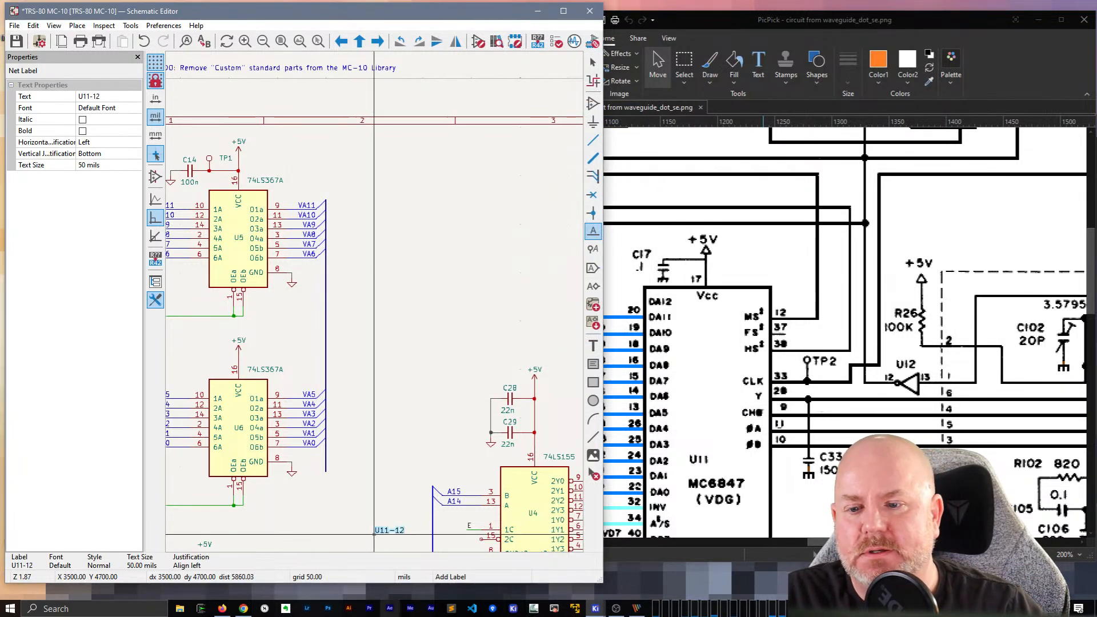
{"action": "left_click", "coordinate": [405, 345]}
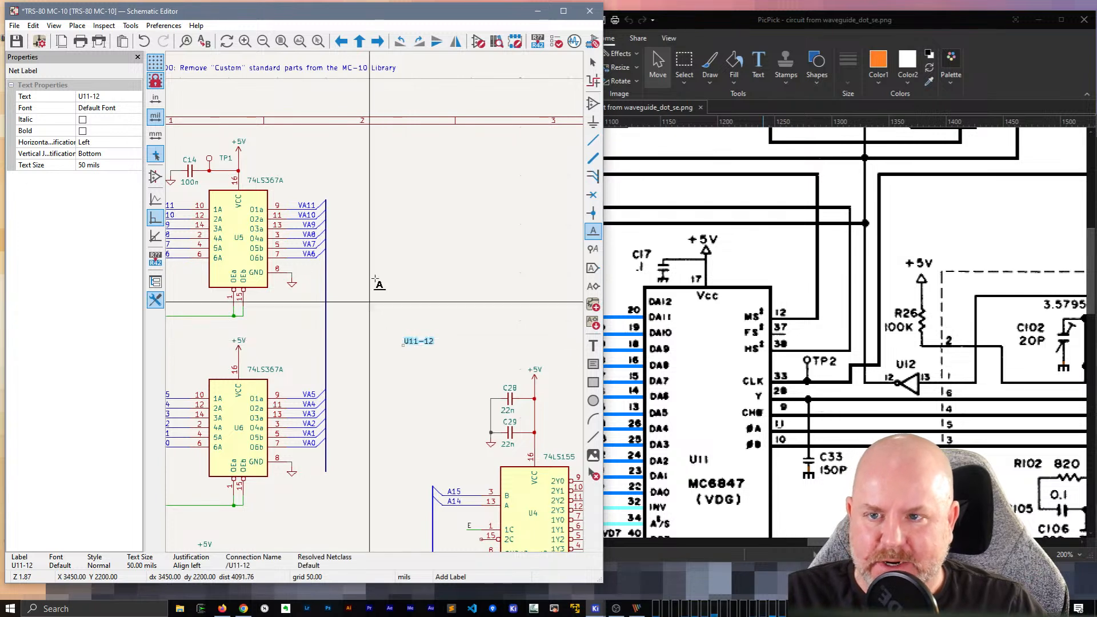
{"action": "key", "text": "Escape"}
{"action": "middle_click_drag", "start_coordinate": [385, 290], "coordinate": [490, 271]}
{"action": "left_click", "coordinate": [514, 318]}
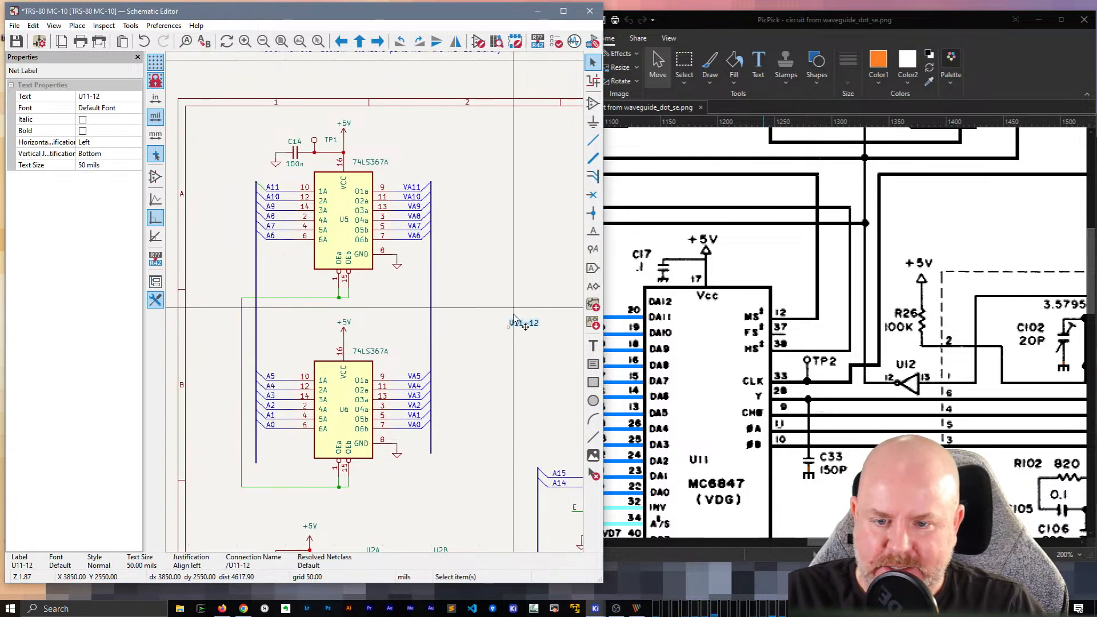
{"action": "key", "text": "m"}
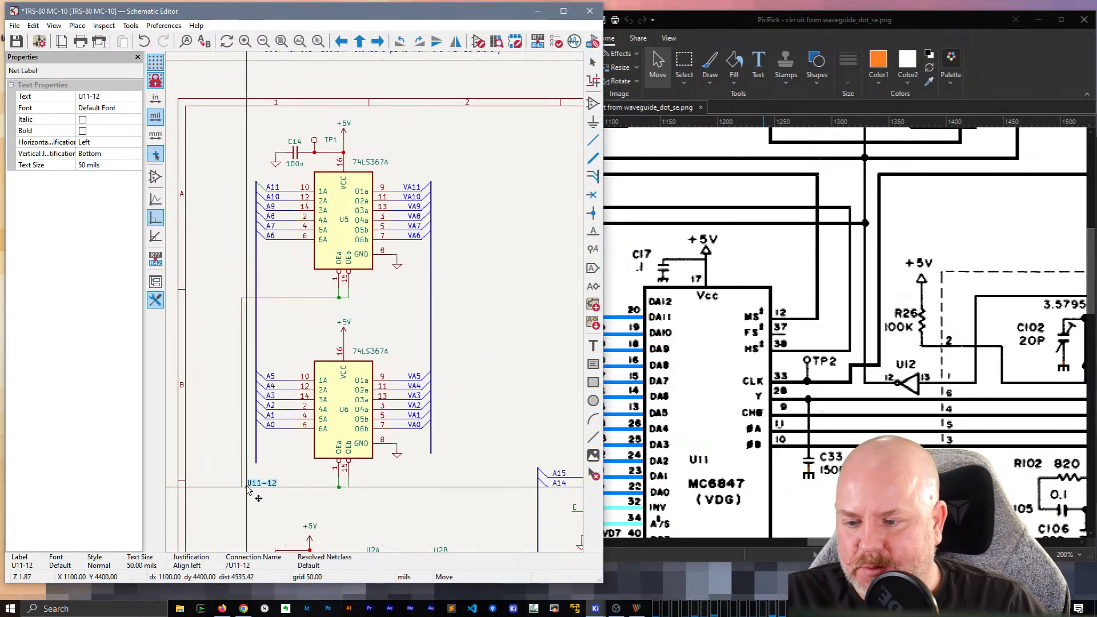
{"action": "left_click", "coordinate": [271, 491]}
{"action": "left_click", "coordinate": [257, 515]}
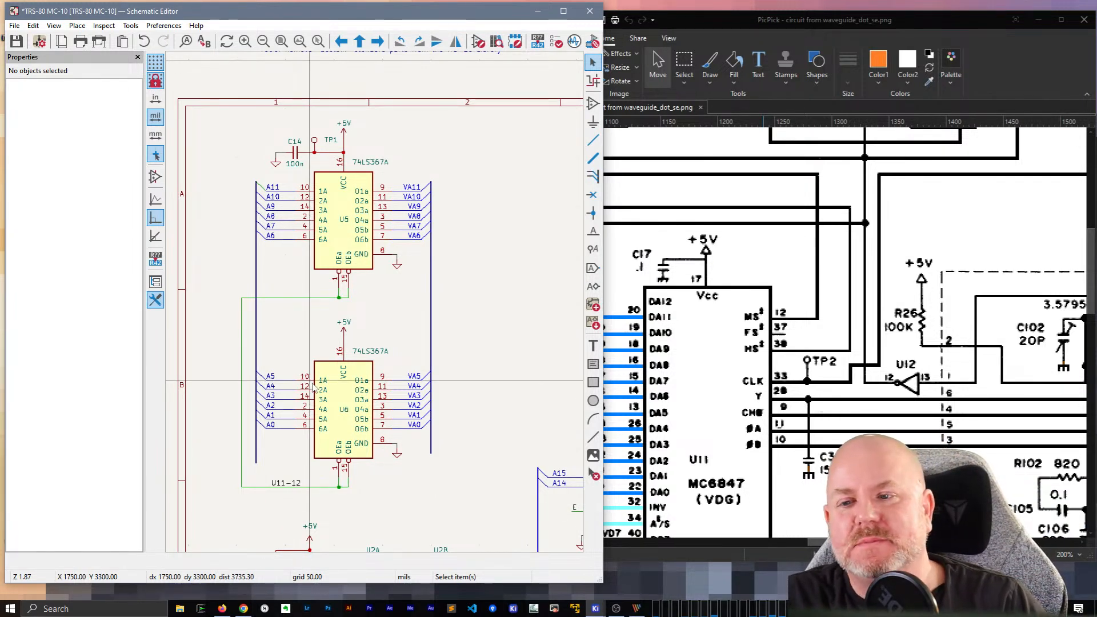
Step: Try to fix the connection between the vertical input bus and the A11 bus entry at U5
{"action": "scroll", "coordinate": [260, 187], "scroll_direction": "up", "scroll_amount": 3}
{"action": "left_click", "coordinate": [261, 189]}
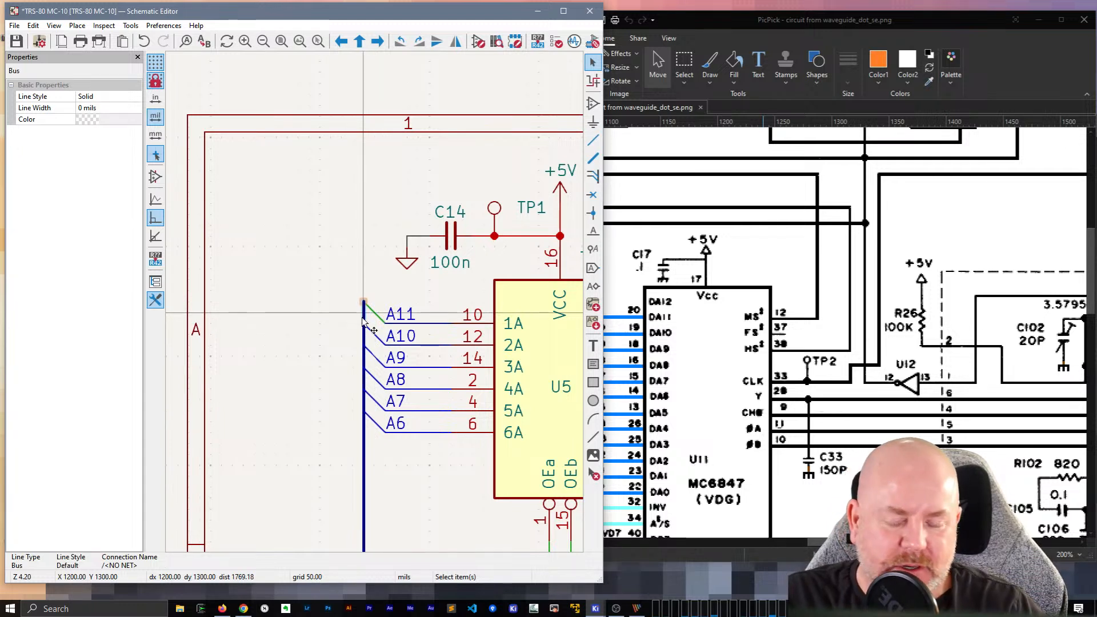
{"action": "key", "text": "Escape"}
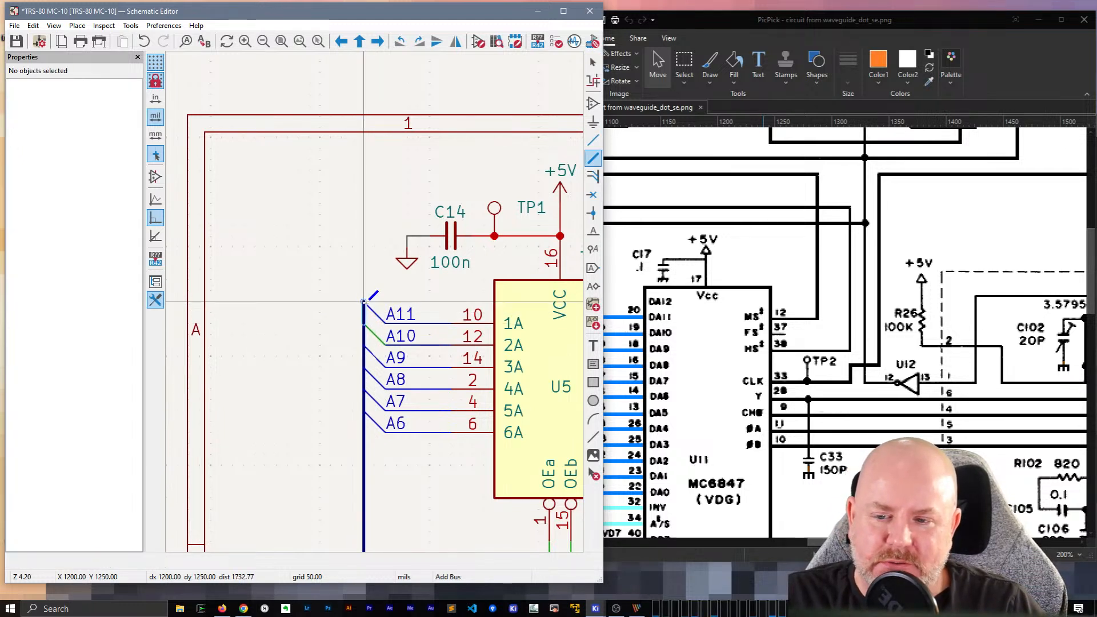
{"action": "key", "text": "Escape"}
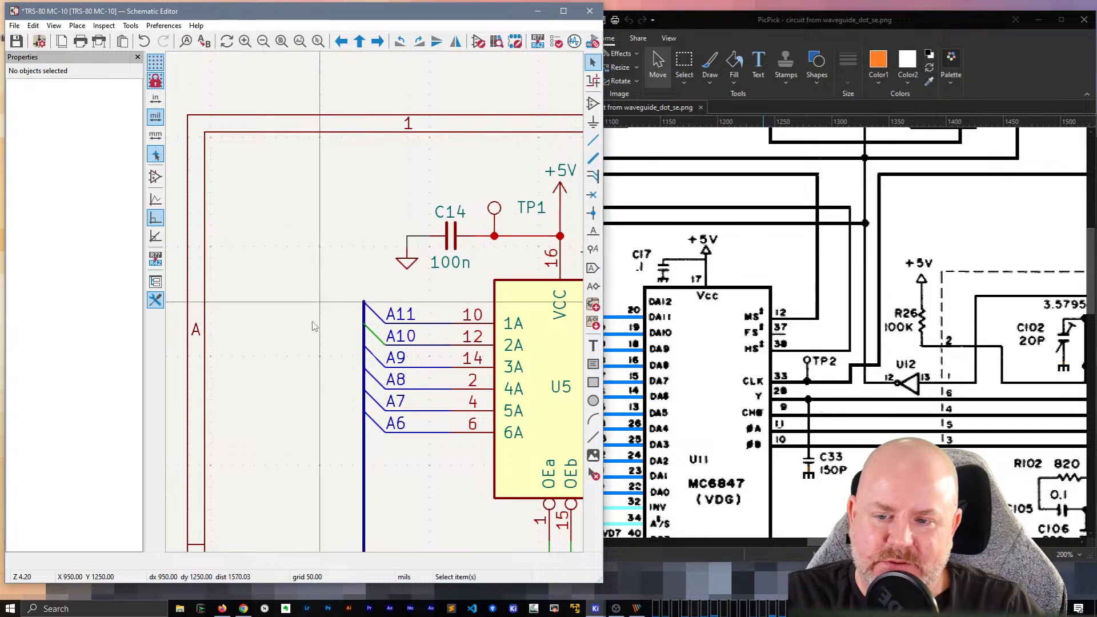
Step: Replace the bus entry on A10 and delete the entries on A9 through A6 at U5's inputs
{"action": "left_click", "coordinate": [376, 340]}
{"action": "key", "text": "Delete"}
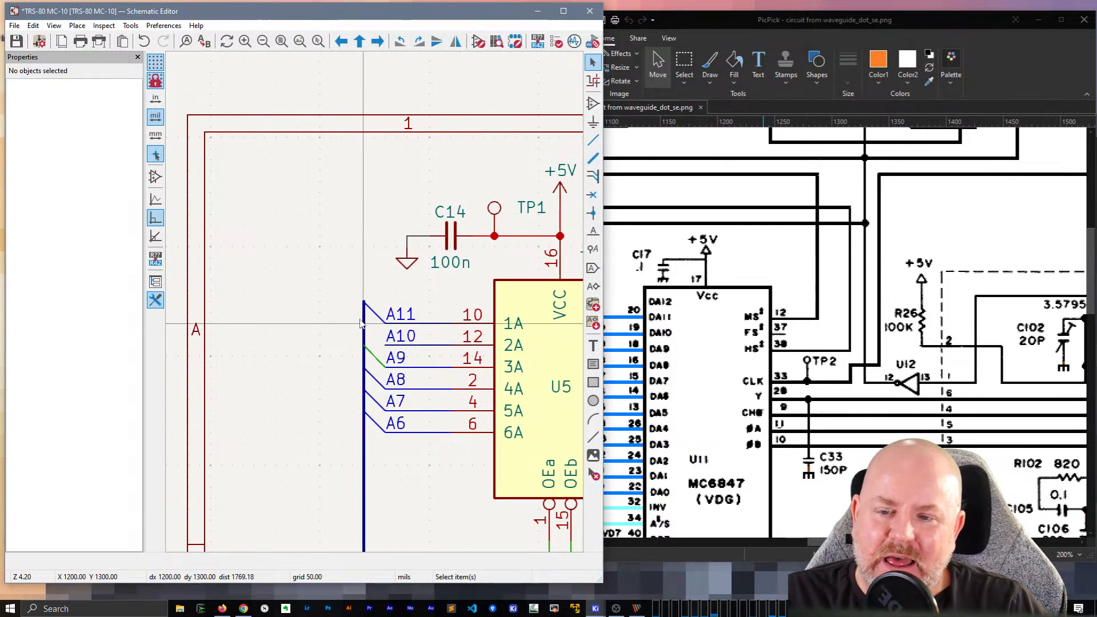
{"action": "left_click", "coordinate": [375, 359]}
{"action": "key", "text": "Delete"}
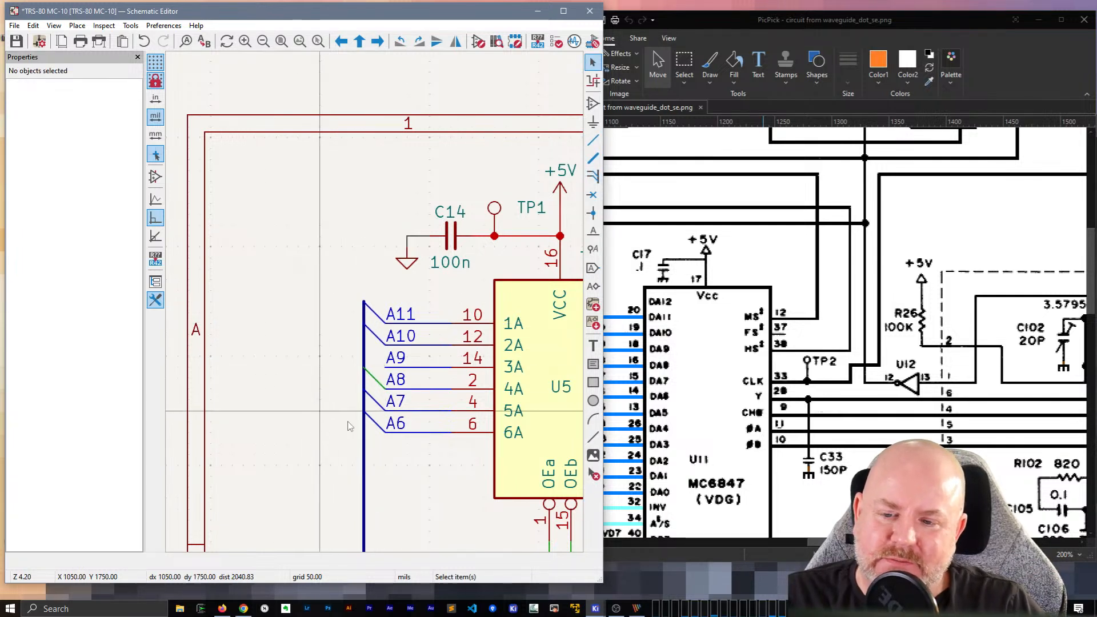
{"action": "left_click_drag", "start_coordinate": [382, 443], "coordinate": [368, 274]}
{"action": "key", "text": "Delete"}
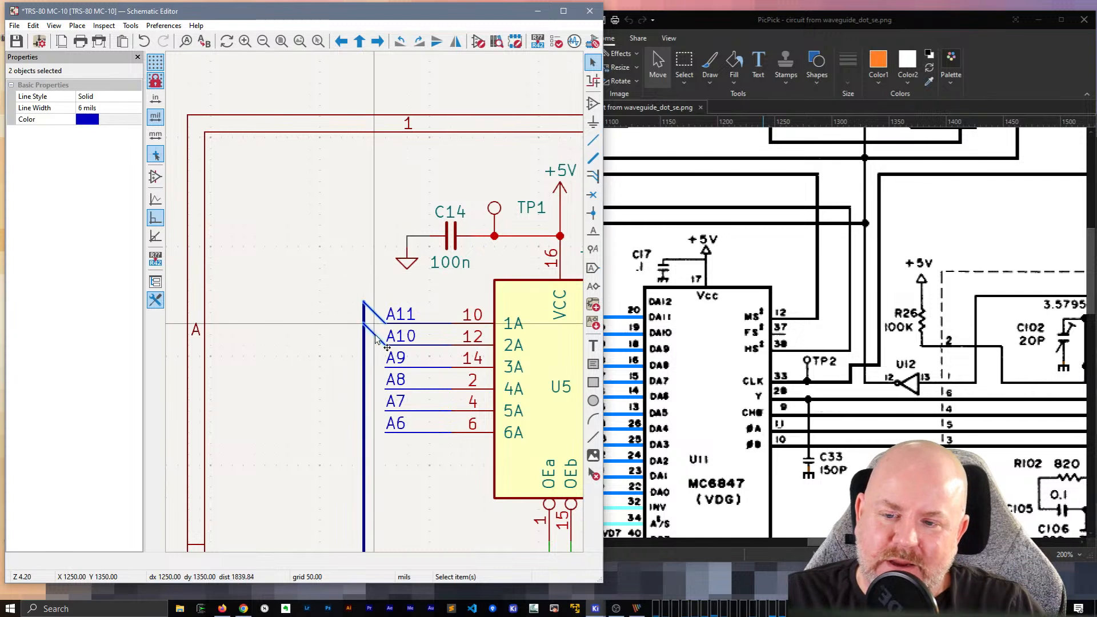
Step: Delete the misconnected A10 bus entry at U5's input bus
{"action": "left_click", "coordinate": [365, 350]}
{"action": "left_click_drag", "start_coordinate": [376, 359], "coordinate": [382, 298]}
{"action": "key", "text": "ctrl+z"}
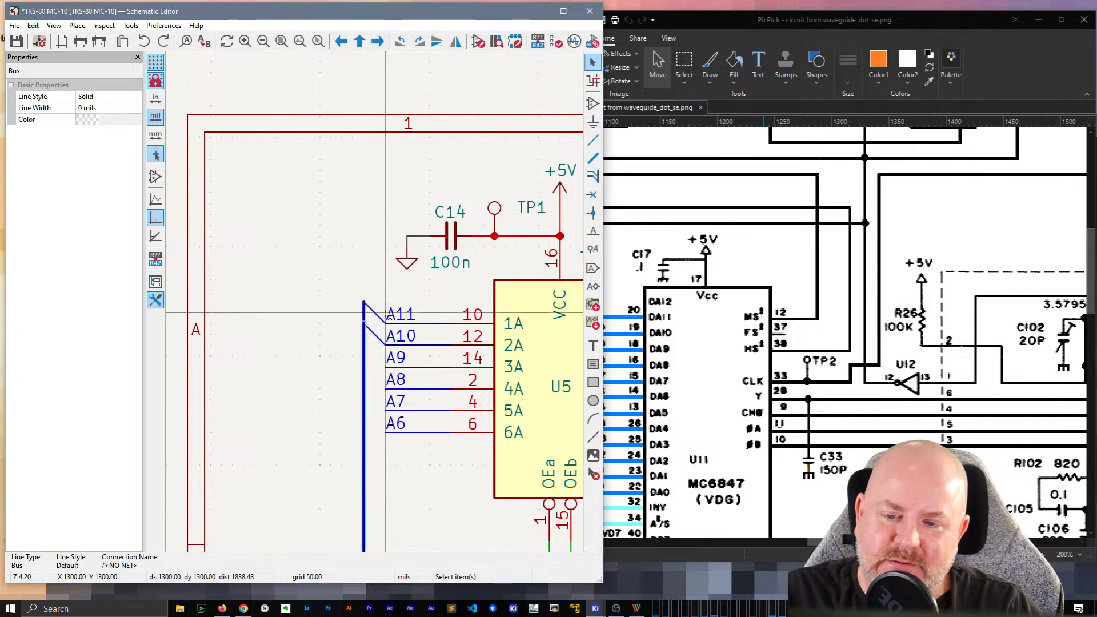
{"action": "left_click", "coordinate": [387, 351]}
{"action": "left_click", "coordinate": [375, 327]}
{"action": "left_click_drag", "start_coordinate": [379, 345], "coordinate": [373, 300]}
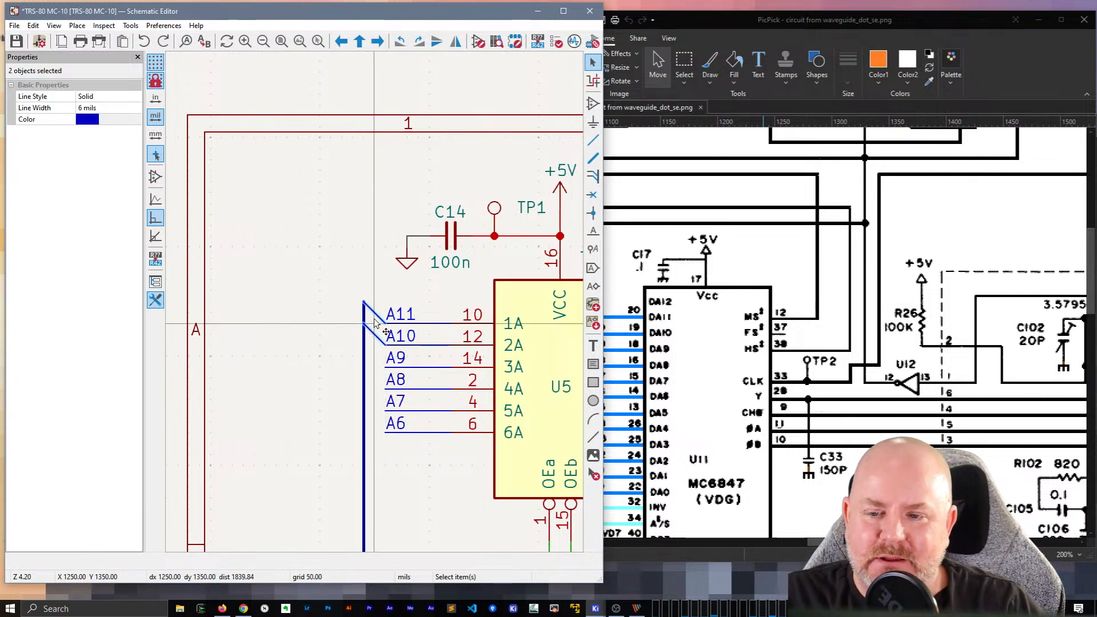
{"action": "key", "text": "Delete"}
Step: Place a new bus entry on A10 and repeat it down U5's inputs for A9 through A6
{"action": "key", "text": "z"}
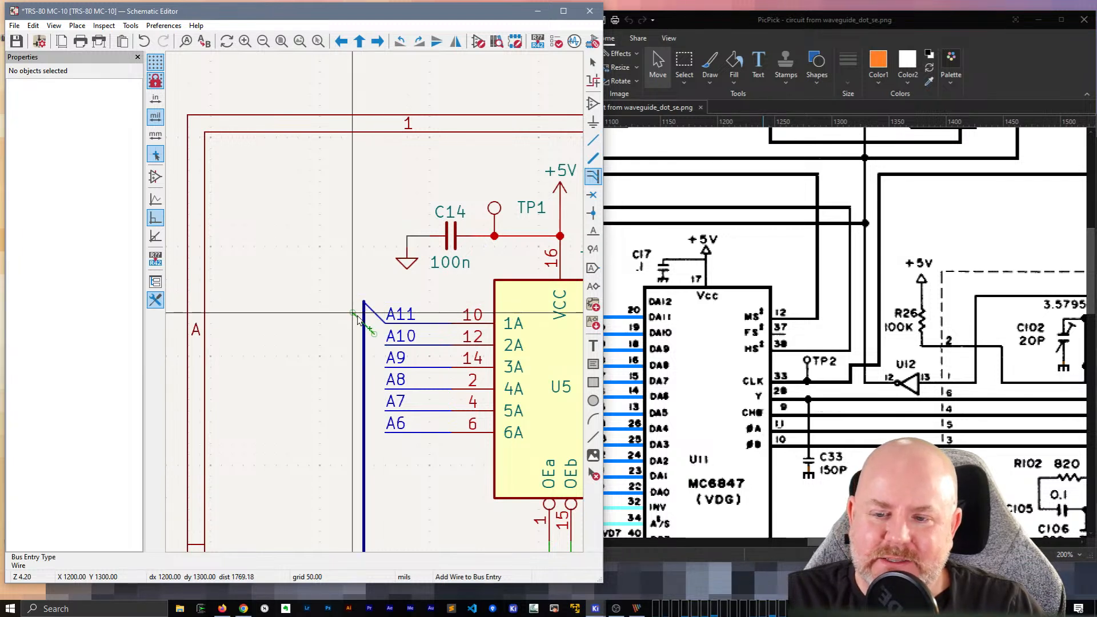
{"action": "left_click", "coordinate": [361, 327]}
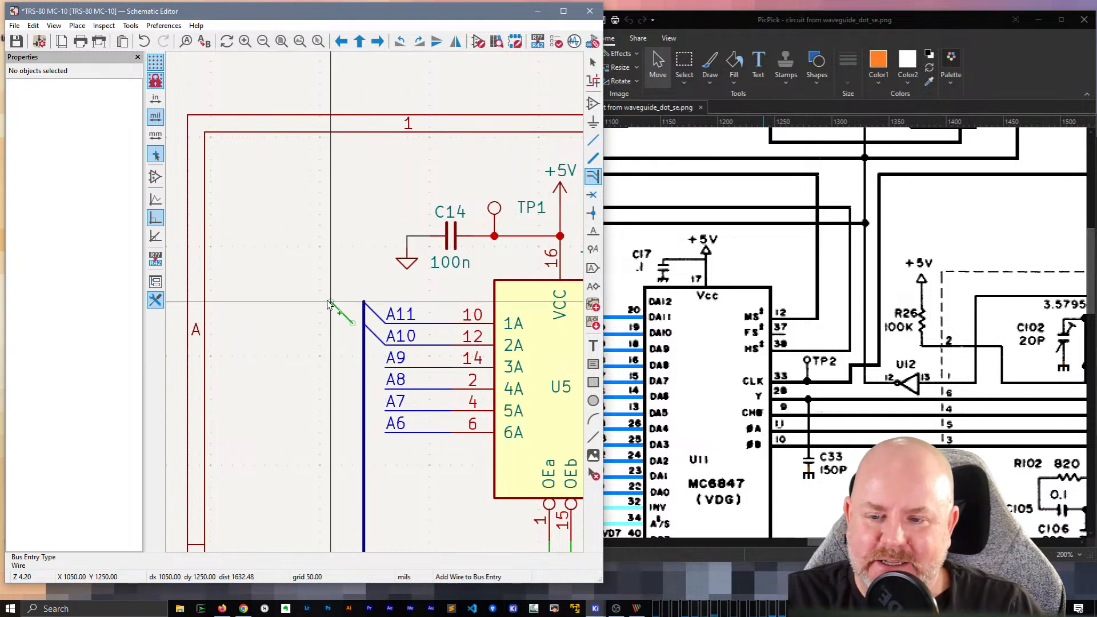
{"action": "key", "text": "Insert"}
{"action": "key", "text": "Insert"}
{"action": "key", "text": "Insert"}
{"action": "key", "text": "Insert"}
{"action": "key", "text": "Escape"}
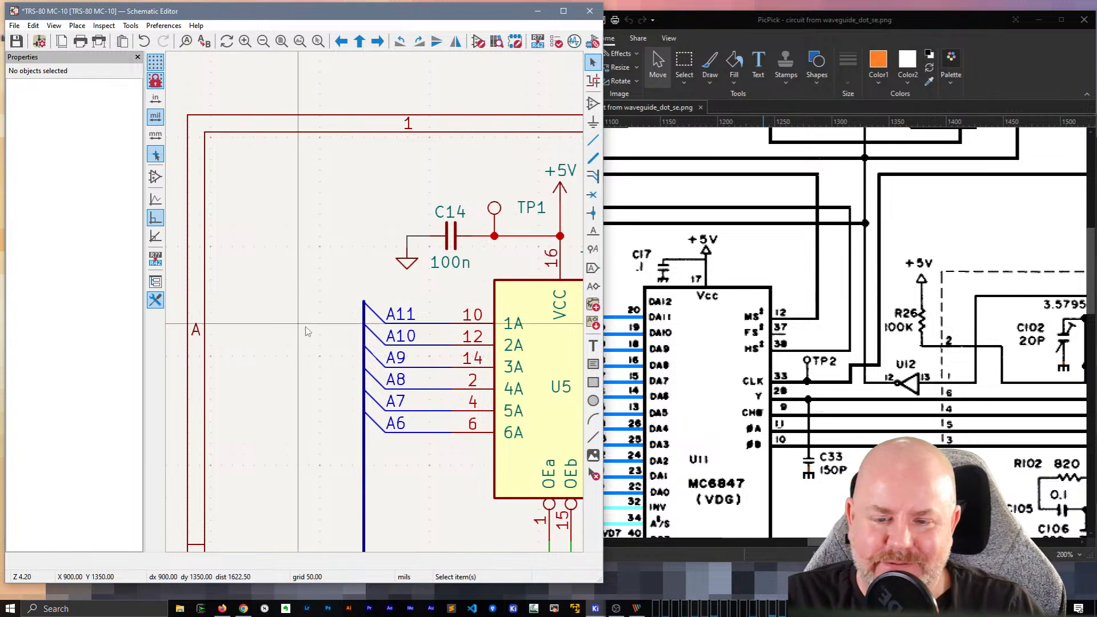
Step: Trace the U5 and U6 address buses through the reference image in PicPick, down to the 74LS155 and processor address lines
{"action": "scroll", "coordinate": [329, 306], "scroll_direction": "down", "scroll_amount": 5}
{"action": "middle_click_drag", "start_coordinate": [437, 196], "coordinate": [423, 194]}
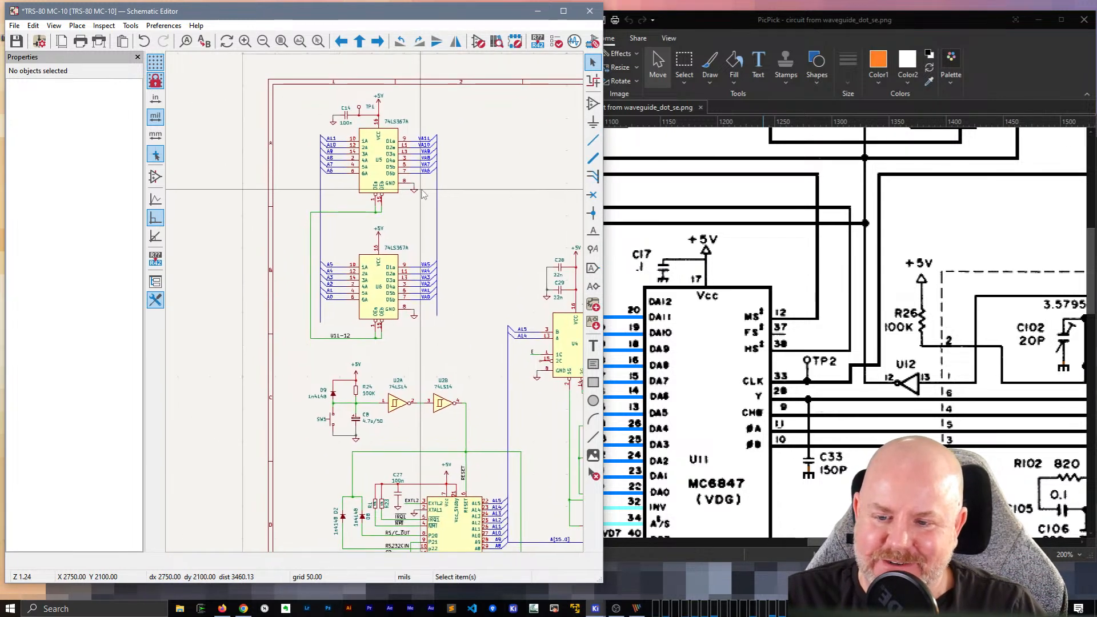
{"action": "key", "text": "l"}
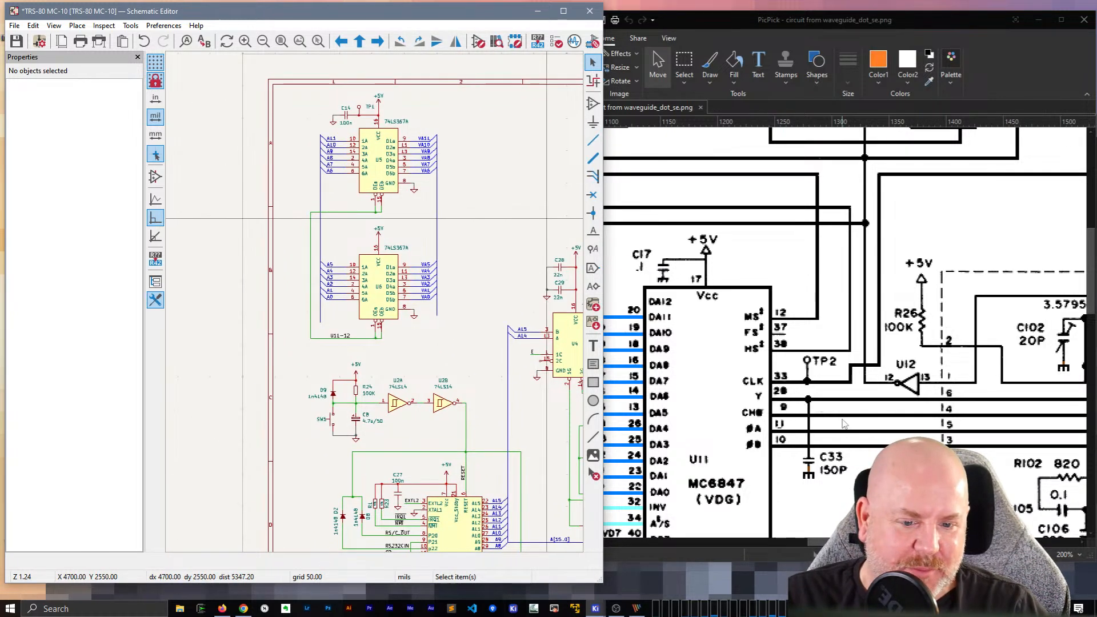
{"action": "scroll", "coordinate": [845, 424], "scroll_direction": "down", "scroll_amount": 2}
{"action": "scroll", "coordinate": [845, 423], "scroll_direction": "up", "scroll_amount": 4}
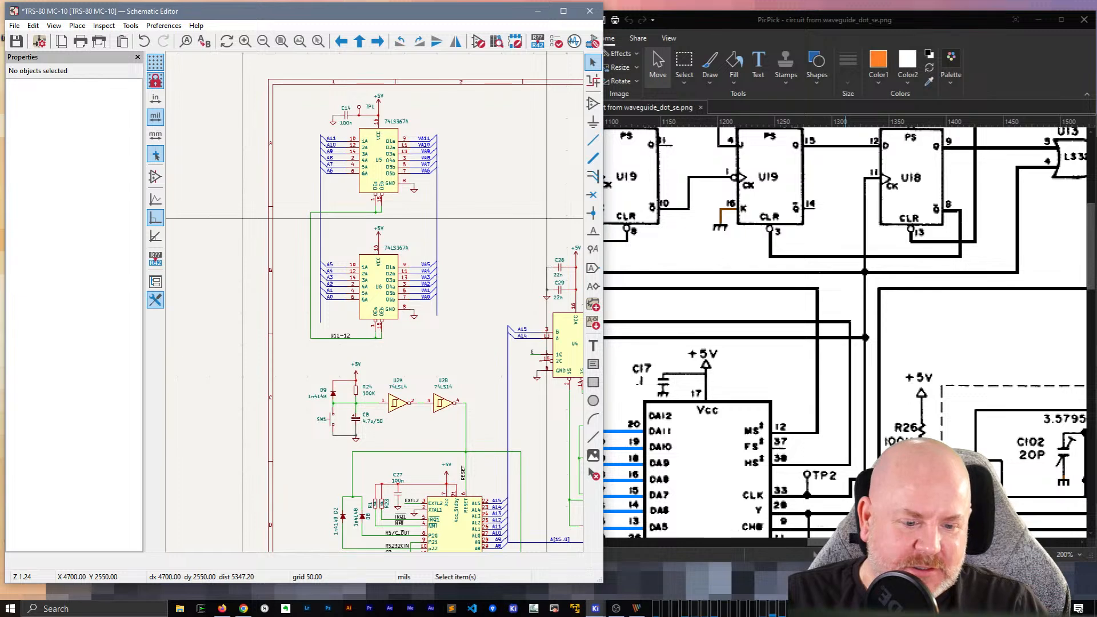
{"action": "left_click_drag", "start_coordinate": [833, 543], "coordinate": [724, 540]}
{"action": "scroll", "coordinate": [749, 446], "scroll_direction": "down", "scroll_amount": 5}
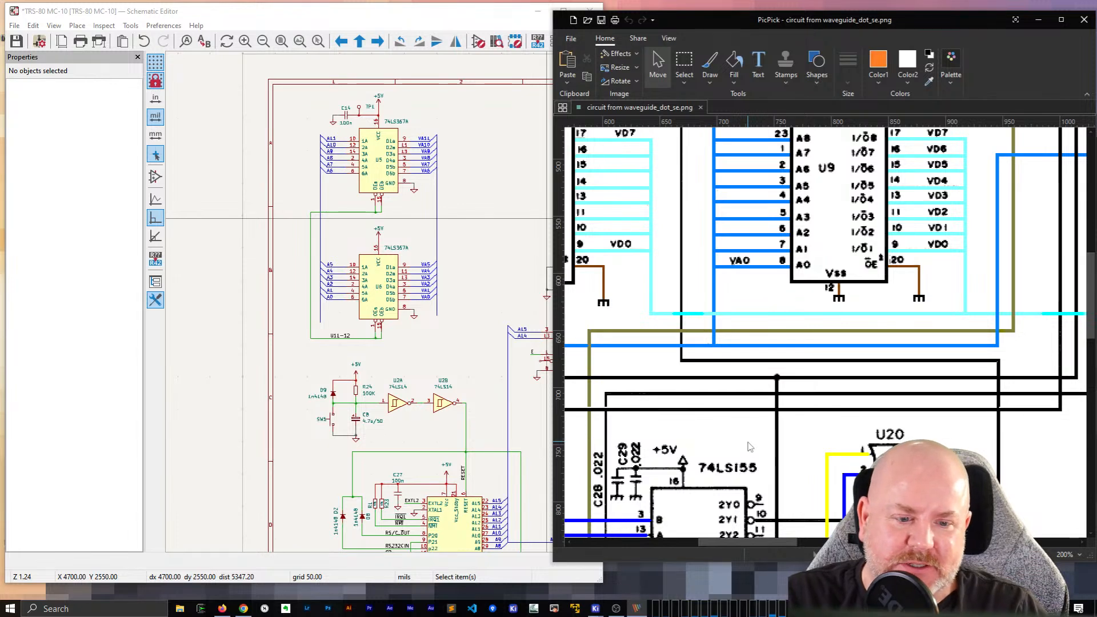
{"action": "scroll", "coordinate": [751, 447], "scroll_direction": "down", "scroll_amount": 3}
{"action": "left_click_drag", "start_coordinate": [779, 544], "coordinate": [681, 542]}
{"action": "scroll", "coordinate": [765, 409], "scroll_direction": "up", "scroll_amount": 5}
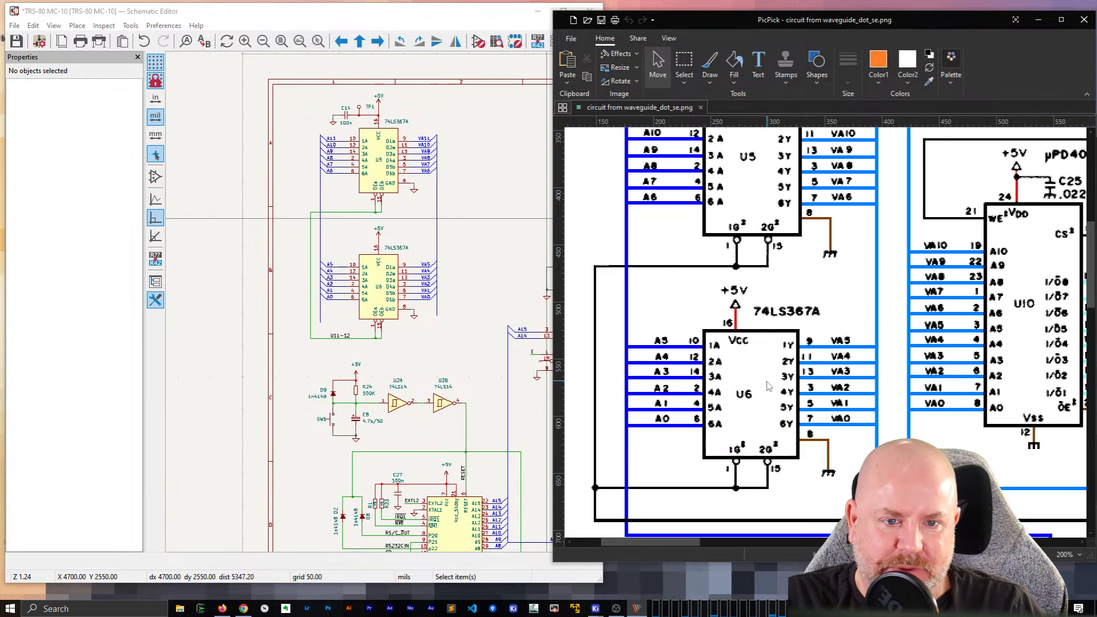
{"action": "scroll", "coordinate": [769, 387], "scroll_direction": "up", "scroll_amount": 5}
{"action": "scroll", "coordinate": [766, 417], "scroll_direction": "down", "scroll_amount": 5}
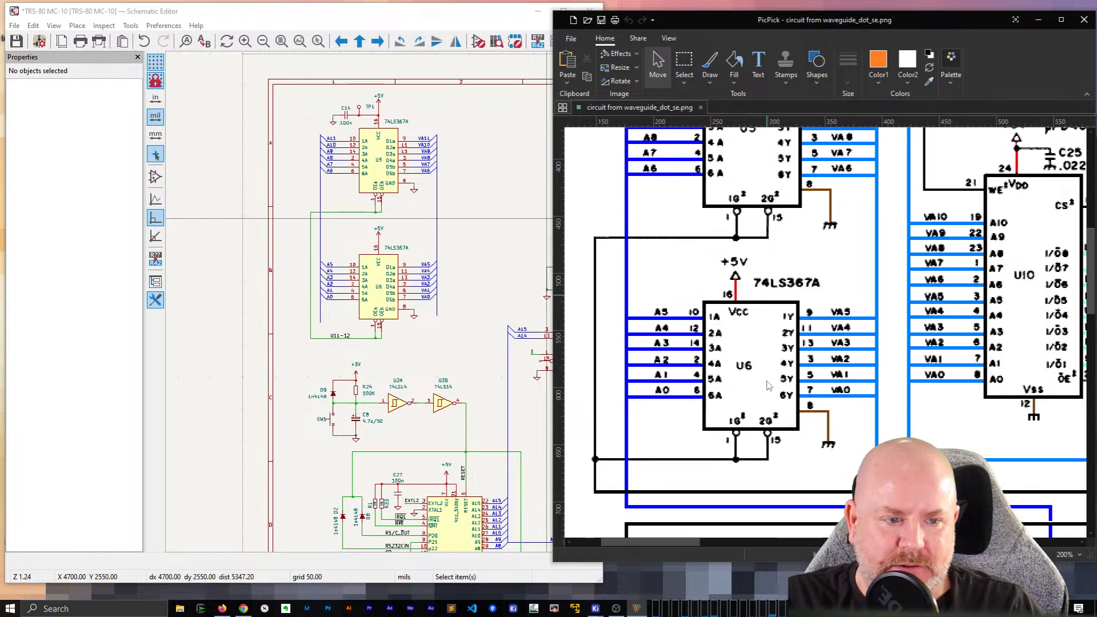
{"action": "scroll", "coordinate": [763, 445], "scroll_direction": "up", "scroll_amount": 1}
{"action": "scroll", "coordinate": [762, 454], "scroll_direction": "down", "scroll_amount": 1}
{"action": "left_click_drag", "start_coordinate": [671, 542], "coordinate": [711, 545]}
{"action": "scroll", "coordinate": [665, 469], "scroll_direction": "down", "scroll_amount": 1}
{"action": "scroll", "coordinate": [667, 472], "scroll_direction": "down", "scroll_amount": 2}
{"action": "scroll", "coordinate": [673, 474], "scroll_direction": "up", "scroll_amount": 1}
{"action": "scroll", "coordinate": [786, 447], "scroll_direction": "down", "scroll_amount": 5}
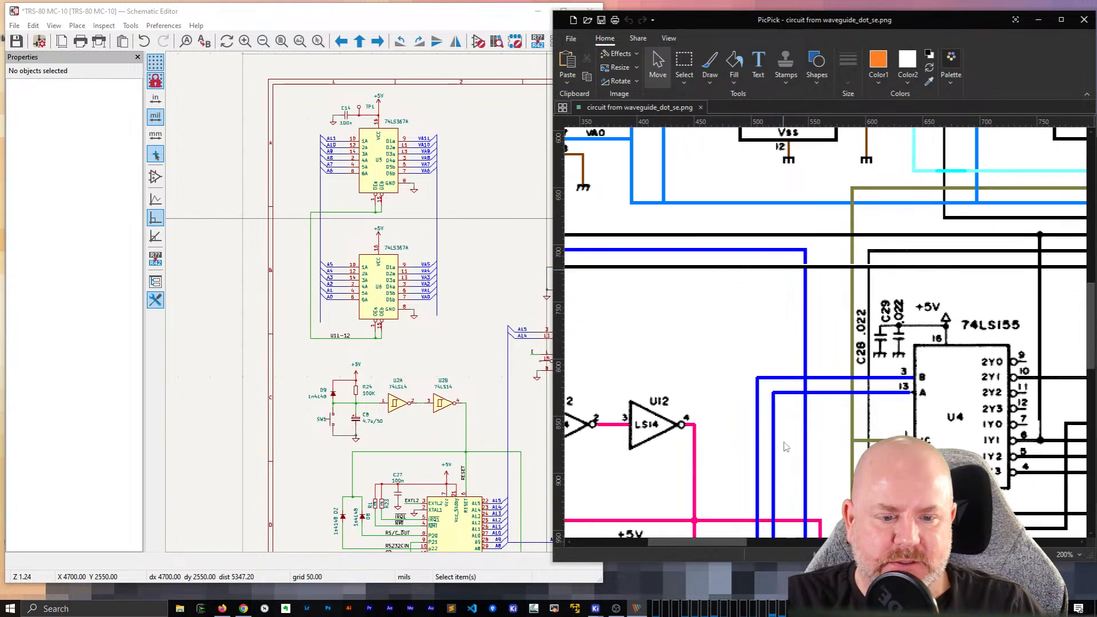
{"action": "scroll", "coordinate": [457, 343], "scroll_direction": "down", "scroll_amount": 2}
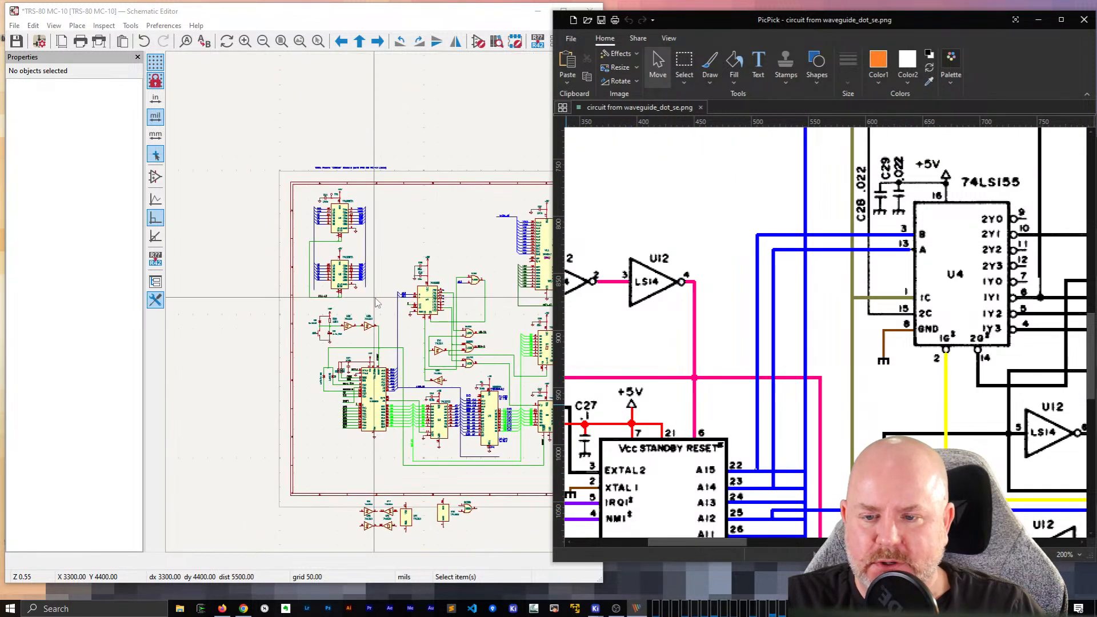
Step: Switch back to the schematic and set its page size to A2 420x594mm
{"action": "scroll", "coordinate": [377, 307], "scroll_direction": "up", "scroll_amount": 5}
{"action": "scroll", "coordinate": [376, 308], "scroll_direction": "down", "scroll_amount": 4}
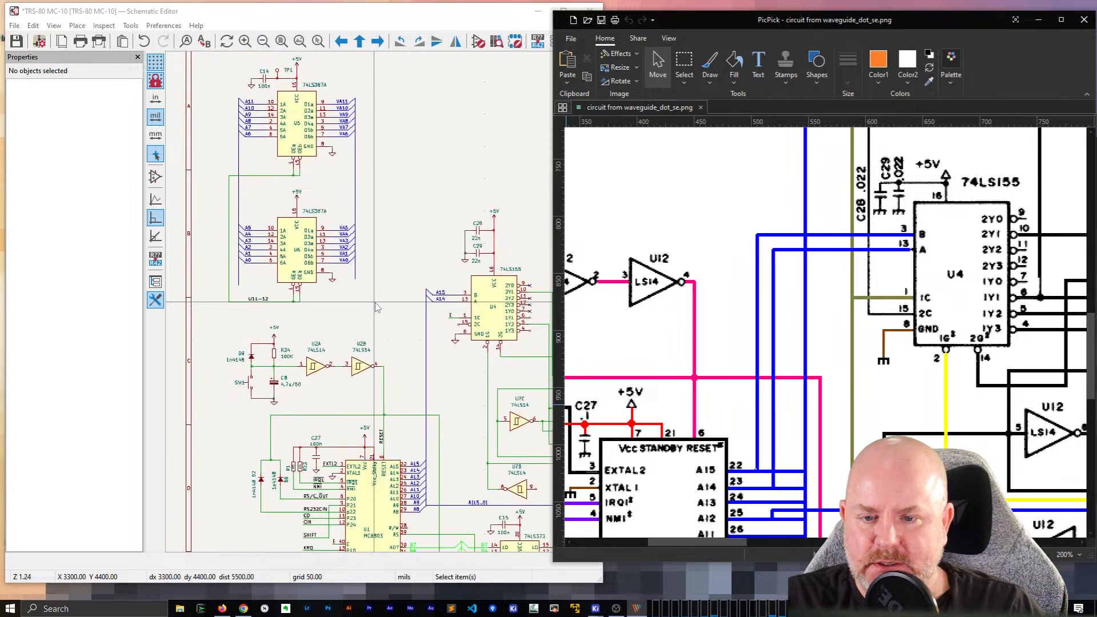
{"action": "scroll", "coordinate": [335, 304], "scroll_direction": "down", "scroll_amount": 4}
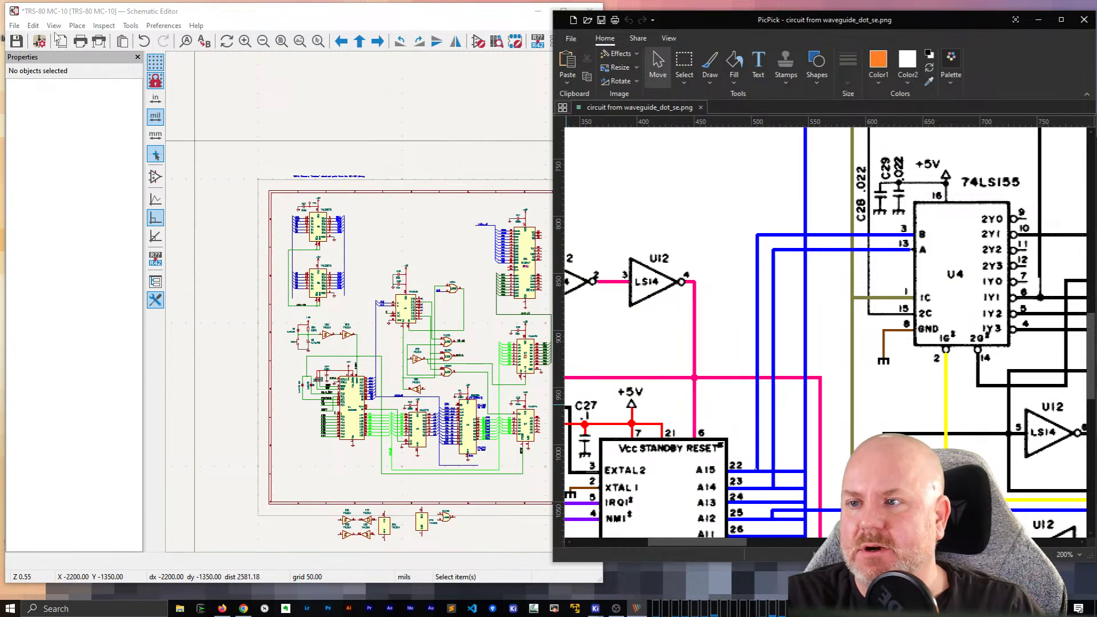
{"action": "left_click", "coordinate": [39, 42]}
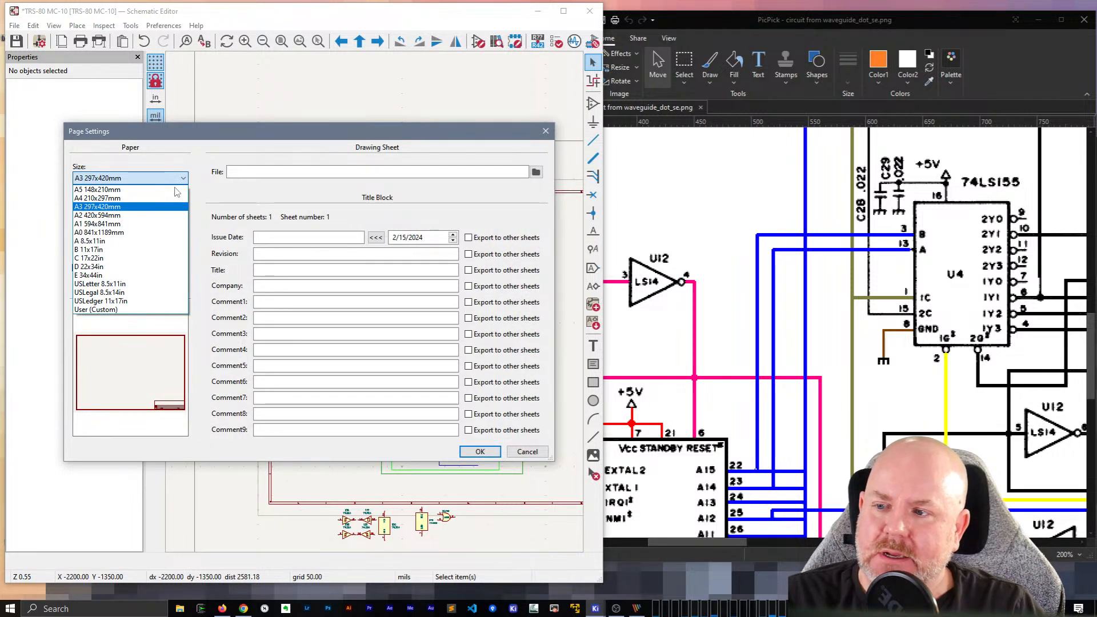
{"action": "left_click", "coordinate": [165, 216]}
{"action": "left_click", "coordinate": [480, 452]}
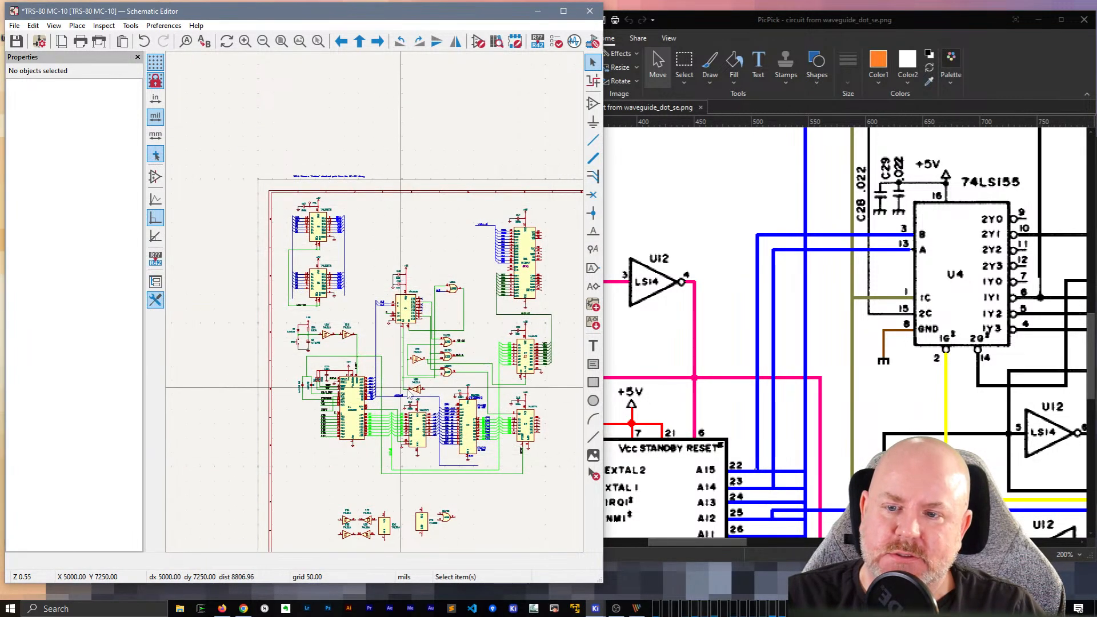
Step: Select the entire circuit and move it down and right on the enlarged sheet
{"action": "scroll", "coordinate": [514, 323], "scroll_direction": "down", "scroll_amount": 2}
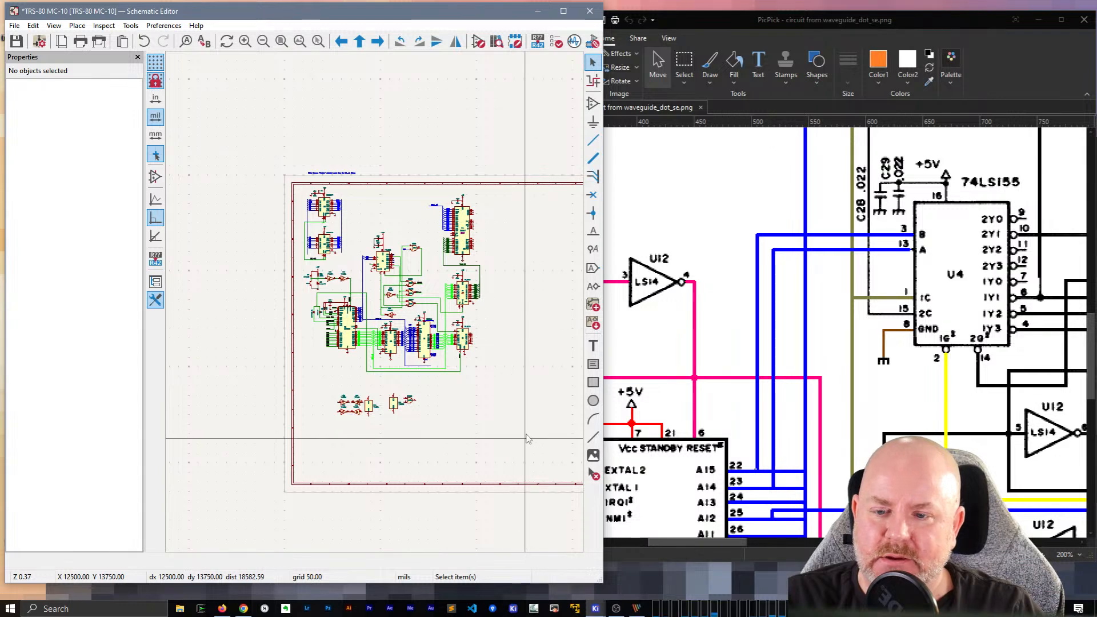
{"action": "key", "text": "ctrl+a"}
{"action": "left_click_drag", "start_coordinate": [329, 203], "coordinate": [345, 293]}
{"action": "left_click", "coordinate": [381, 285]}
Step: Move the whole U5 and U6 buffer block slightly up to leave more room above the U2A and U2B inverters
{"action": "scroll", "coordinate": [400, 301], "scroll_direction": "up", "scroll_amount": 3}
{"action": "middle_click_drag", "start_coordinate": [330, 296], "coordinate": [379, 231]}
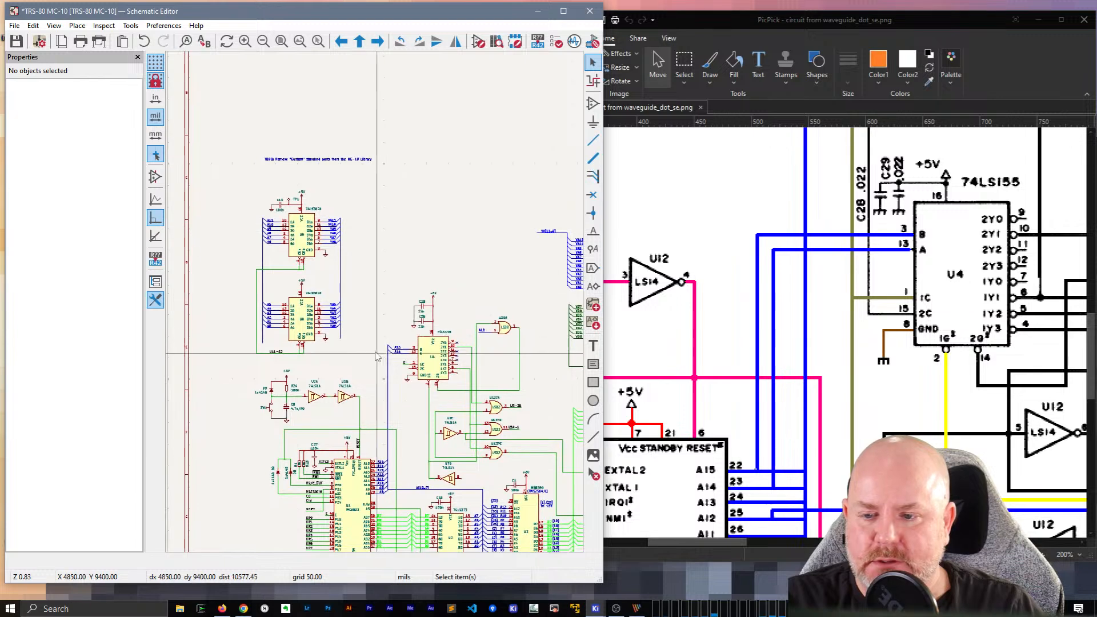
{"action": "left_click_drag", "start_coordinate": [363, 355], "coordinate": [251, 179]}
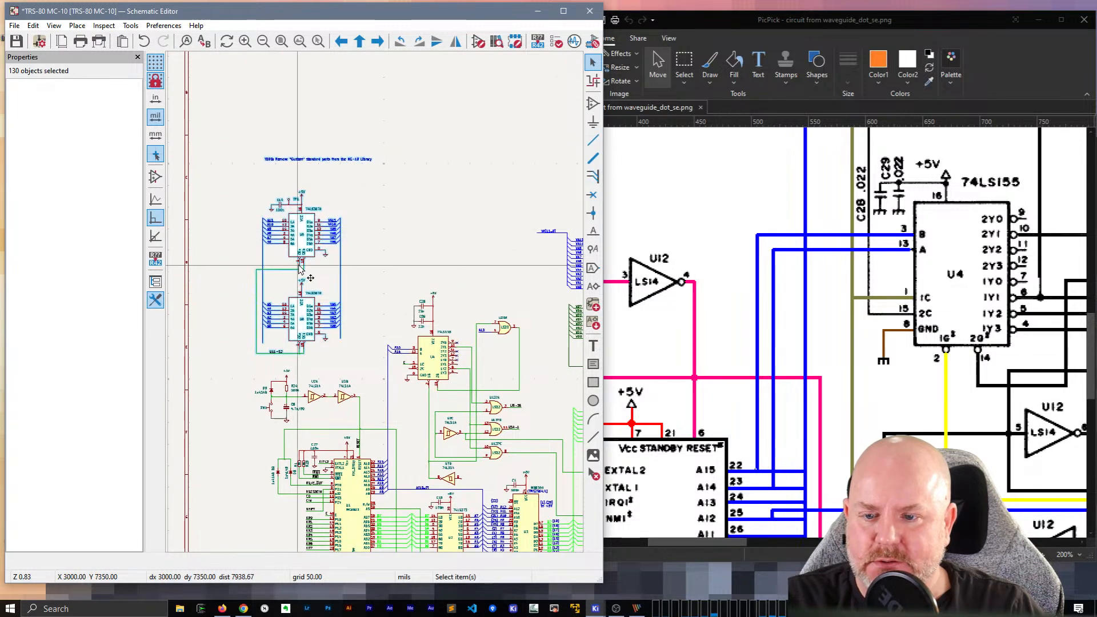
{"action": "mouse_move", "coordinate": [300, 265]}
{"action": "left_mouse_down"}
{"action": "mouse_move", "coordinate": [300, 238]}
{"action": "mouse_move", "coordinate": [306, 252]}
{"action": "left_mouse_up"}
Step: Extend the buffers' input address bus from below U6 across toward the vertical bus carrying A15 and A14 at U4
{"action": "scroll", "coordinate": [371, 246], "scroll_direction": "up", "scroll_amount": 5}
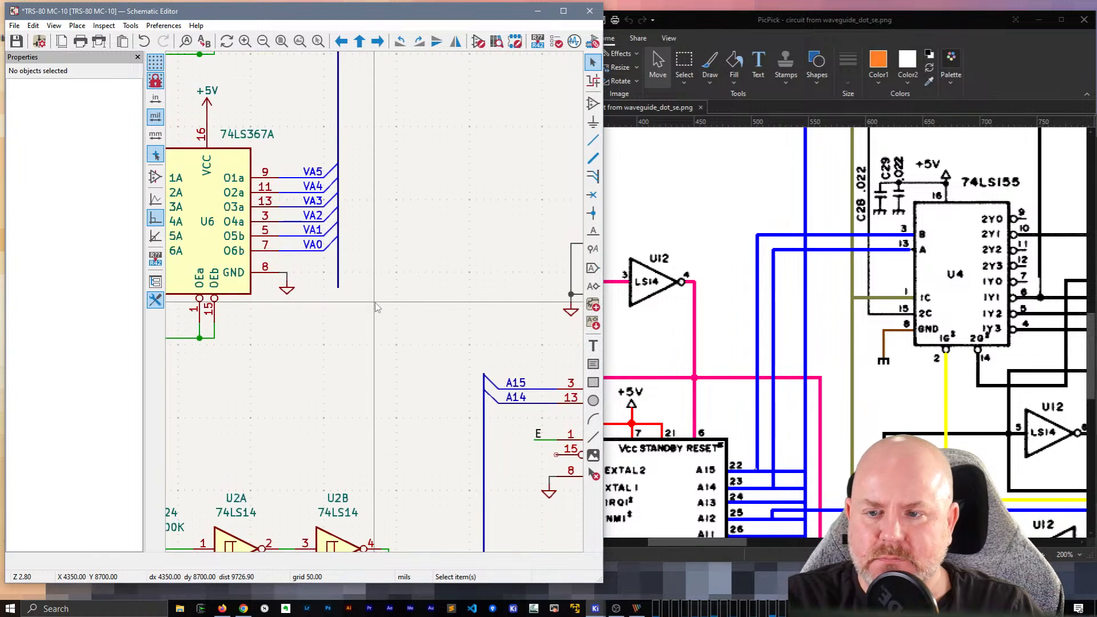
{"action": "scroll", "coordinate": [452, 280], "scroll_direction": "down", "scroll_amount": 5}
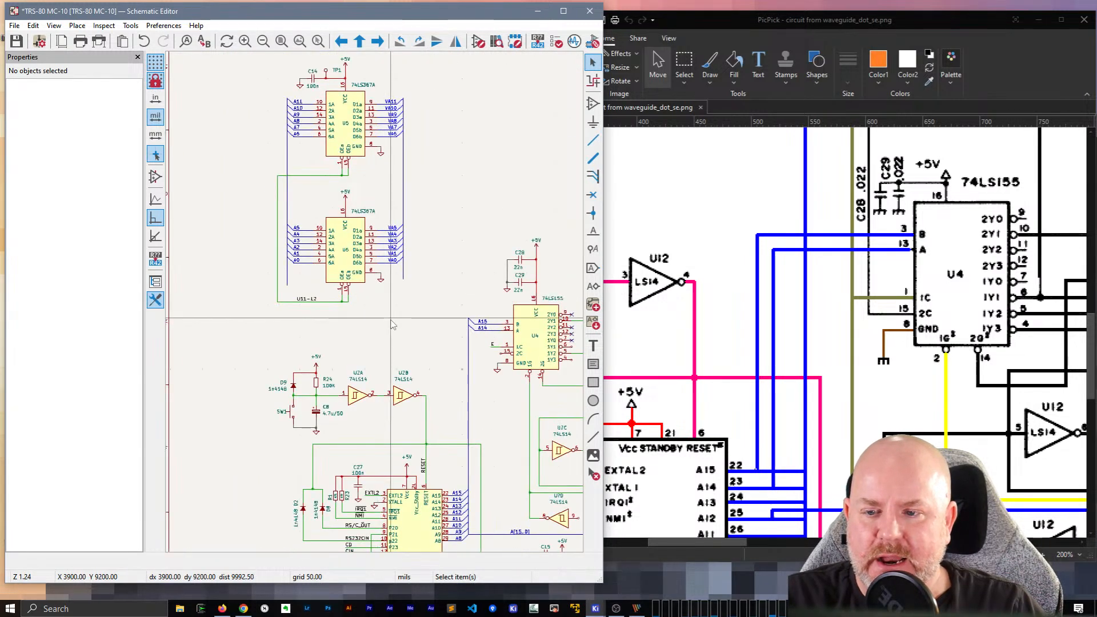
{"action": "scroll", "coordinate": [252, 276], "scroll_direction": "up", "scroll_amount": 3}
{"action": "key", "text": "b"}
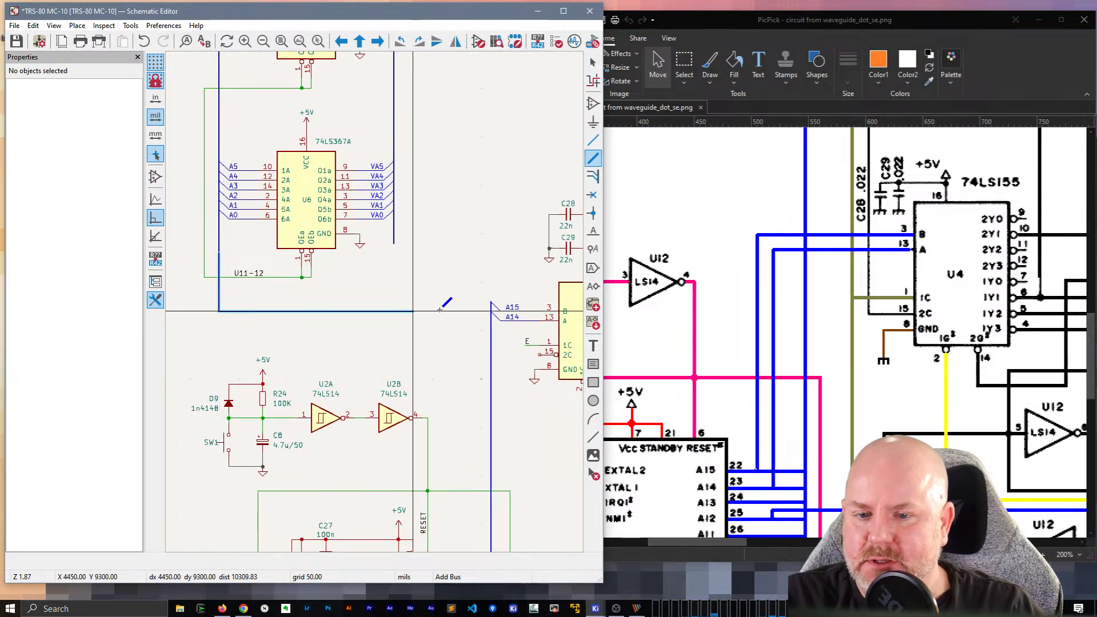
Step: Finish the bus from the address inputs of U5 and U6 at the upper end of the bus feeding U4's A15 and A14
{"action": "left_click", "coordinate": [490, 301]}
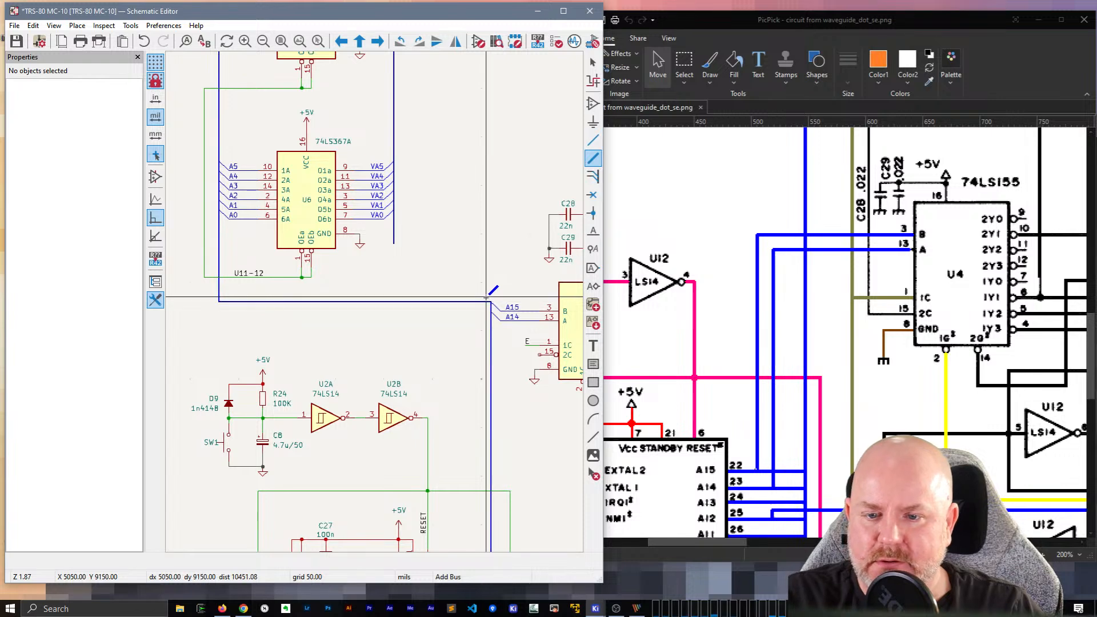
{"action": "key", "text": "Escape"}
{"action": "middle_click_drag", "start_coordinate": [484, 258], "coordinate": [383, 165]}
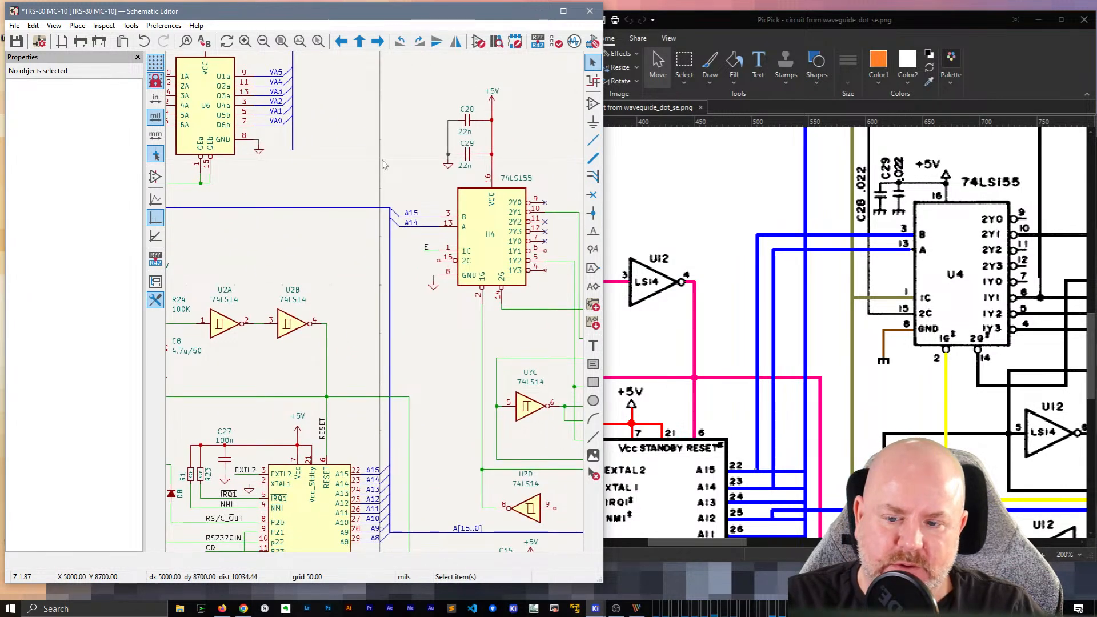
Step: Examine the reference circuit image for the wiring around U4, the U5 and U6 buffers, the U10 and U9 memories and the MC6847
{"action": "scroll", "coordinate": [857, 344], "scroll_direction": "up", "scroll_amount": 2}
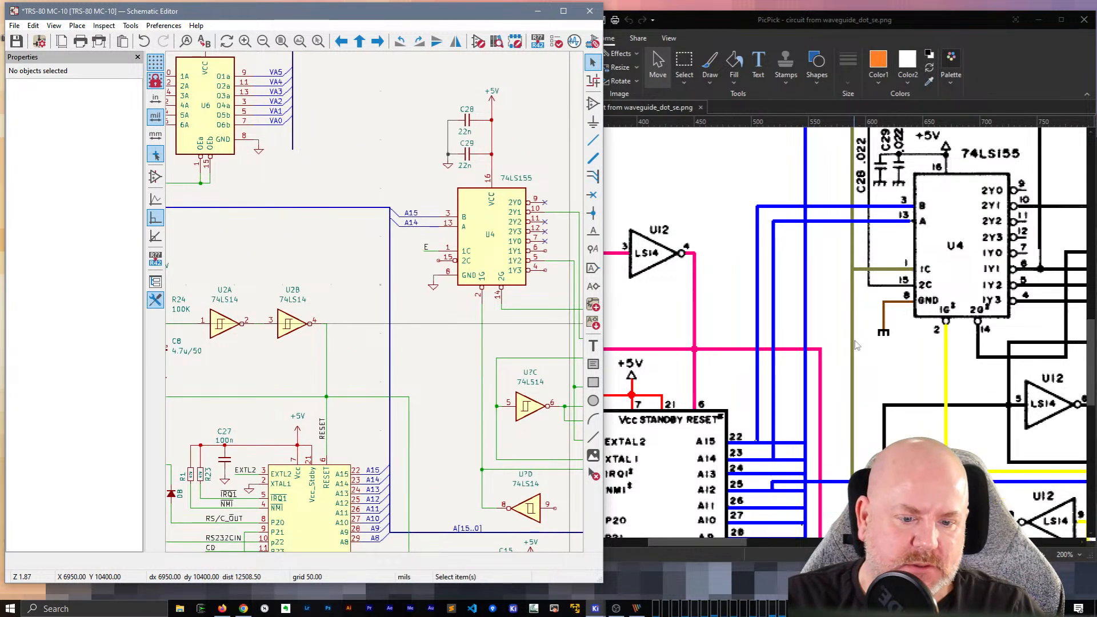
{"action": "scroll", "coordinate": [856, 344], "scroll_direction": "up", "scroll_amount": 2}
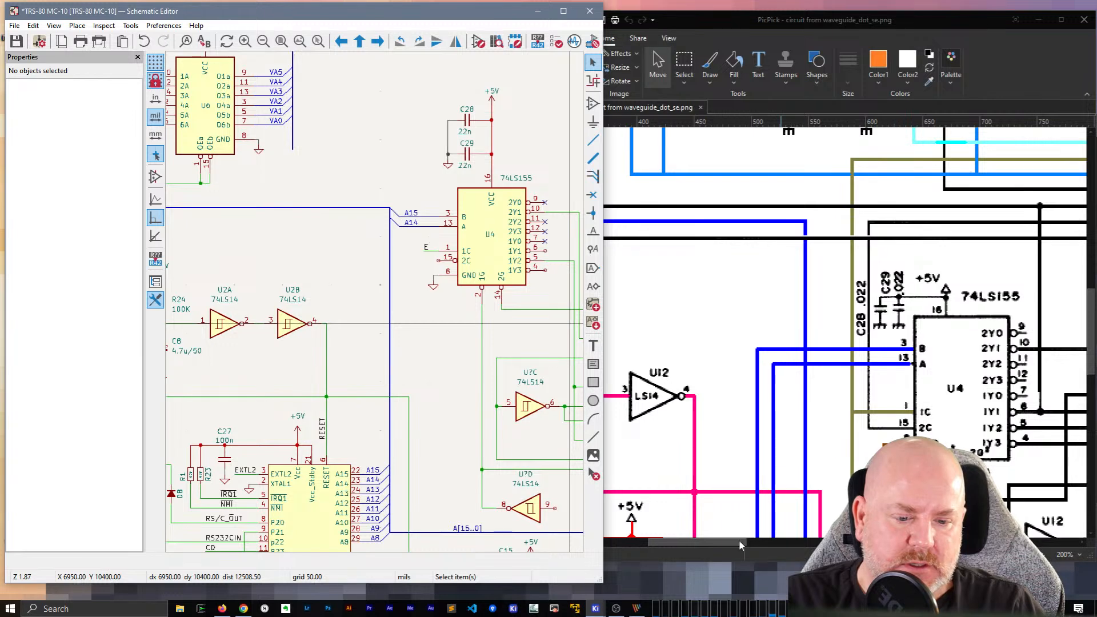
{"action": "left_click_drag", "start_coordinate": [739, 542], "coordinate": [727, 541]}
{"action": "scroll", "coordinate": [825, 355], "scroll_direction": "up", "scroll_amount": 5}
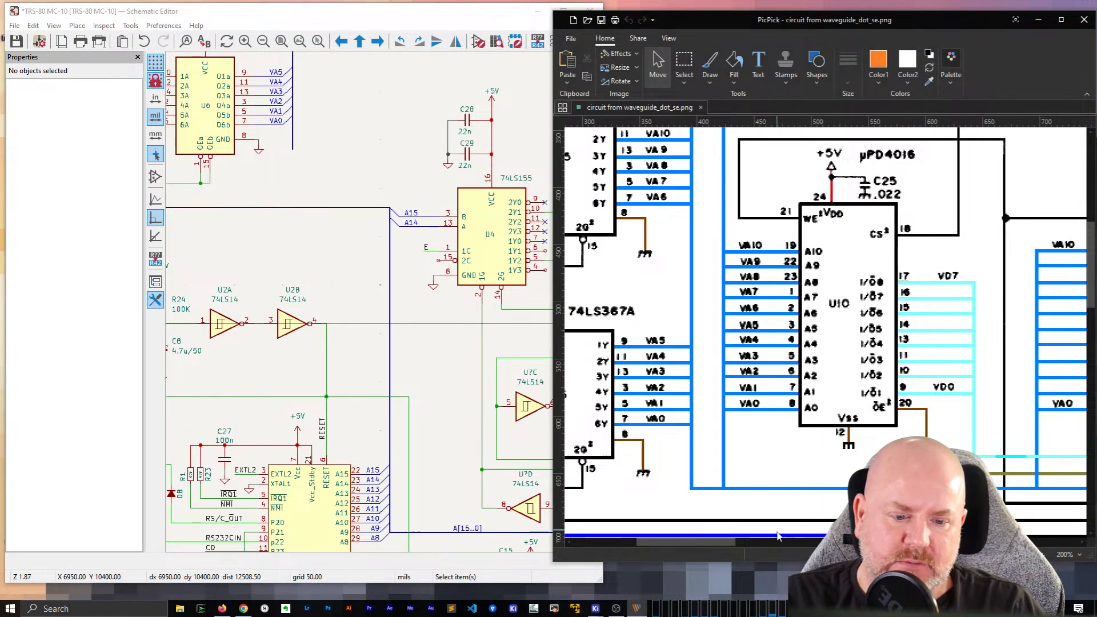
{"action": "left_click_drag", "start_coordinate": [727, 545], "coordinate": [791, 377]}
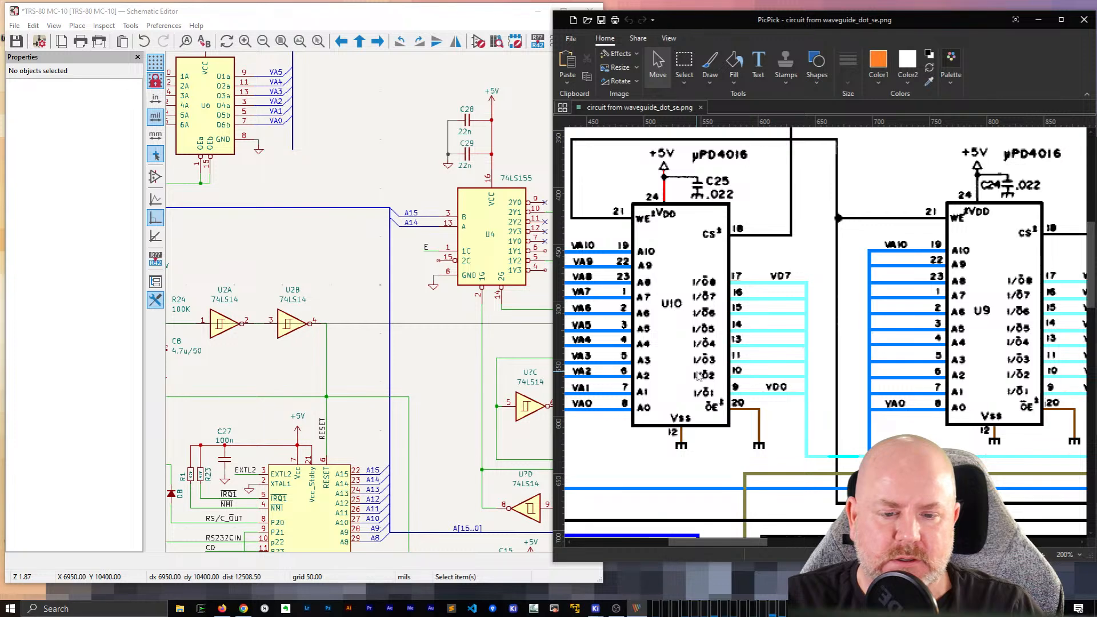
{"action": "left_click", "coordinate": [1091, 215]}
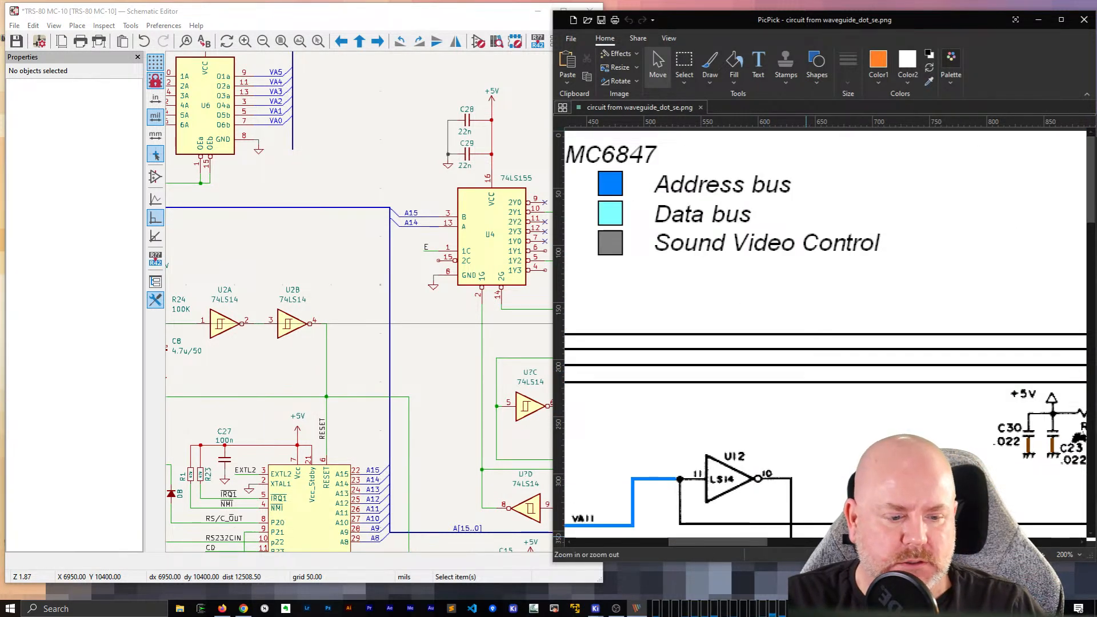
{"action": "left_click", "coordinate": [973, 555]}
{"action": "left_click", "coordinate": [972, 555]}
{"action": "left_click", "coordinate": [1046, 555]}
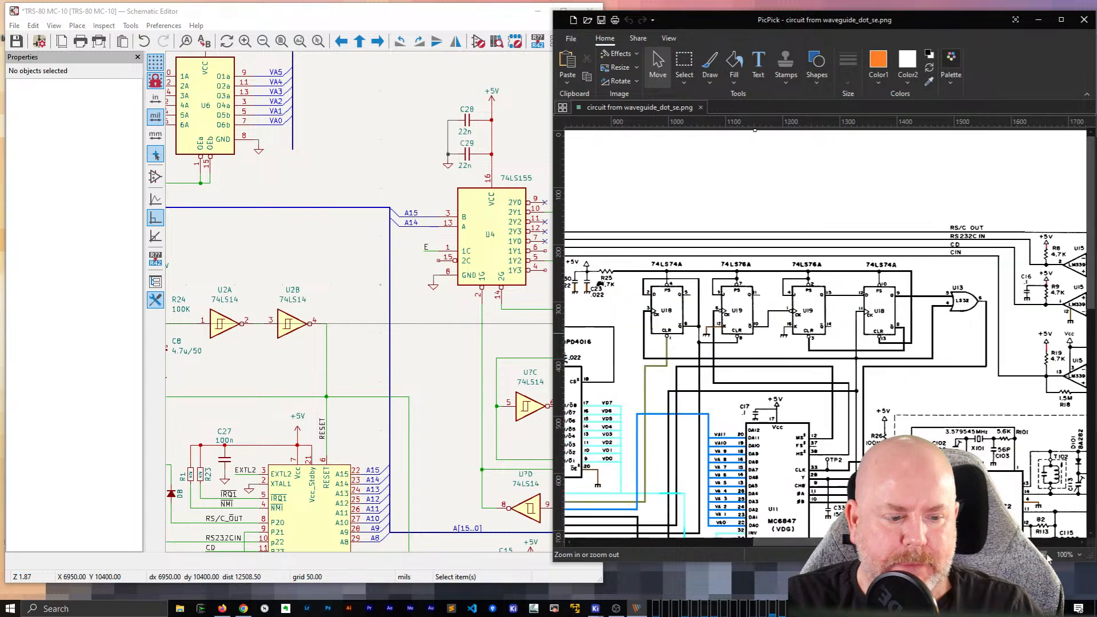
{"action": "left_click_drag", "start_coordinate": [797, 542], "coordinate": [597, 520]}
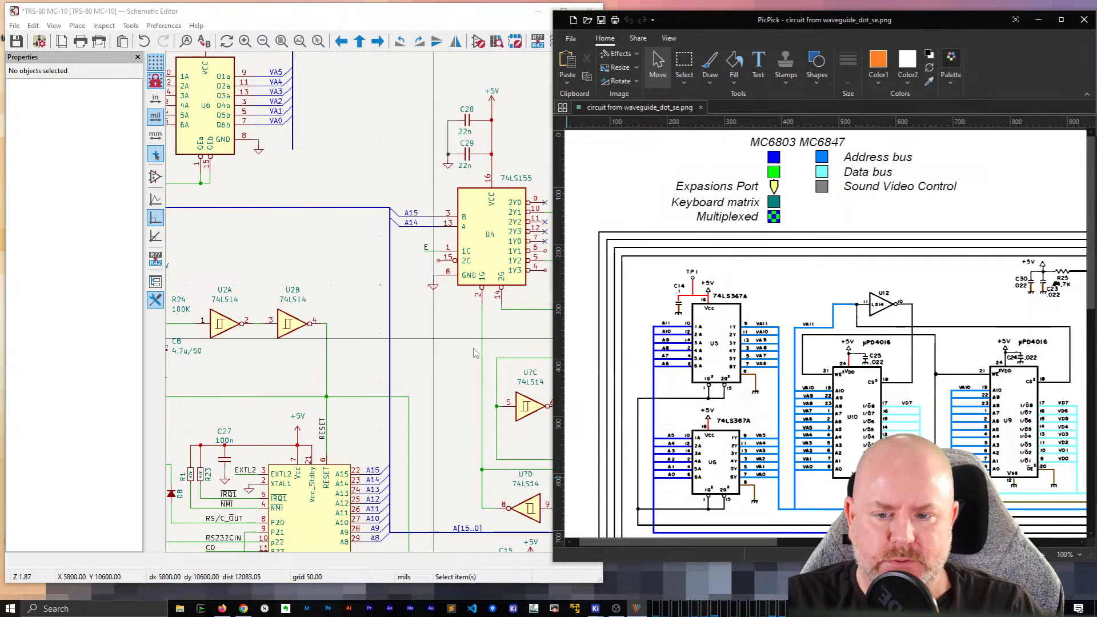
{"action": "left_click_drag", "start_coordinate": [766, 549], "coordinate": [851, 549]}
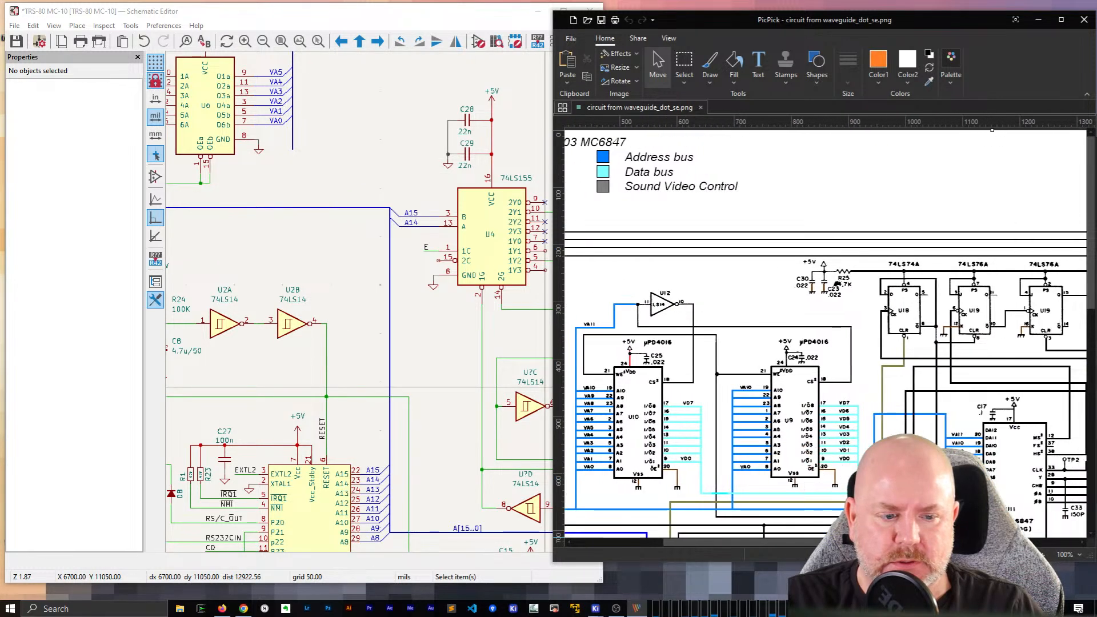
{"action": "scroll", "coordinate": [377, 308], "scroll_direction": "down", "scroll_amount": 3}
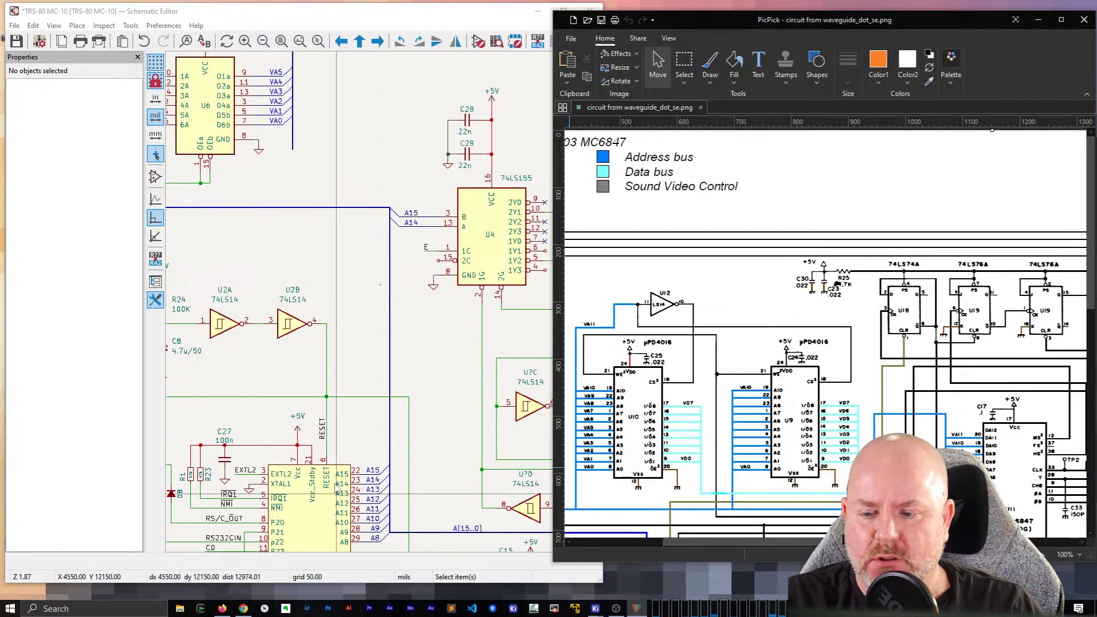
Step: Return to the Schematic Editor and widen its window to show more of the sheet
{"action": "scroll", "coordinate": [375, 305], "scroll_direction": "up", "scroll_amount": 1}
{"action": "left_click", "coordinate": [326, 280]}
{"action": "scroll", "coordinate": [299, 459], "scroll_direction": "down", "scroll_amount": 1}
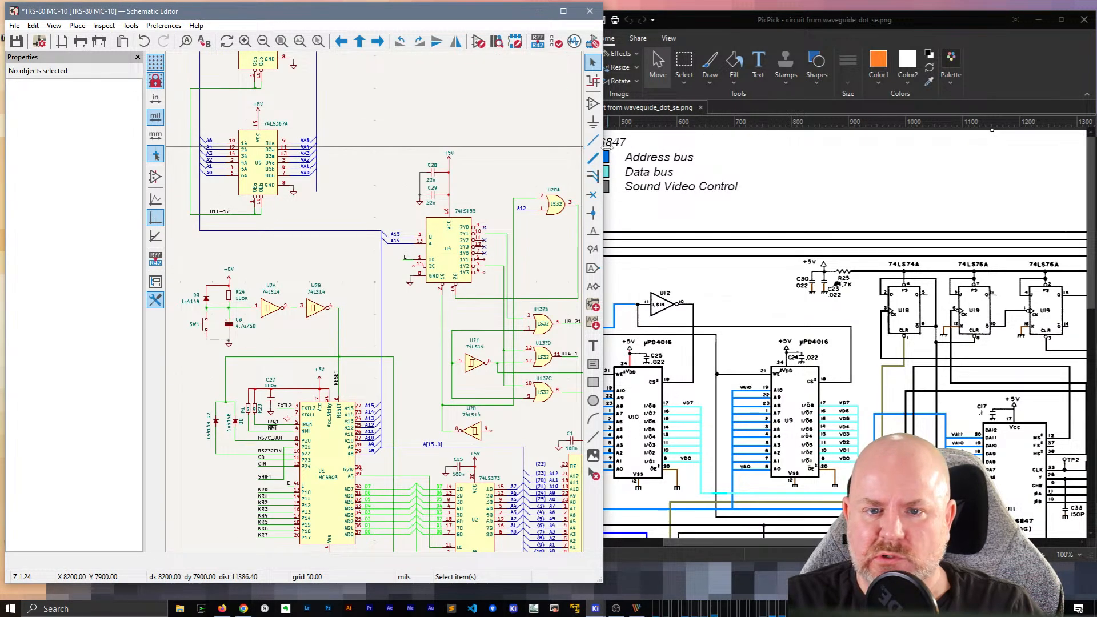
{"action": "left_click_drag", "start_coordinate": [605, 146], "coordinate": [770, 146]}
{"action": "scroll", "coordinate": [457, 302], "scroll_direction": "down", "scroll_amount": 2}
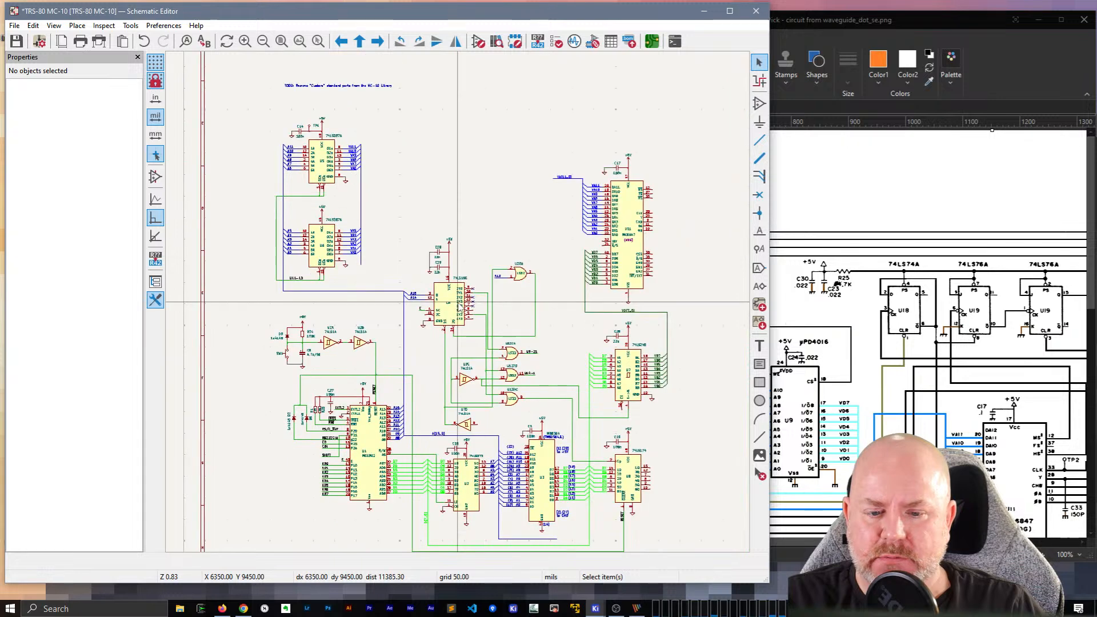
Step: Move the U5 and U6 buffer circuits upward together with their buses and wiring
{"action": "scroll", "coordinate": [458, 302], "scroll_direction": "up", "scroll_amount": 2}
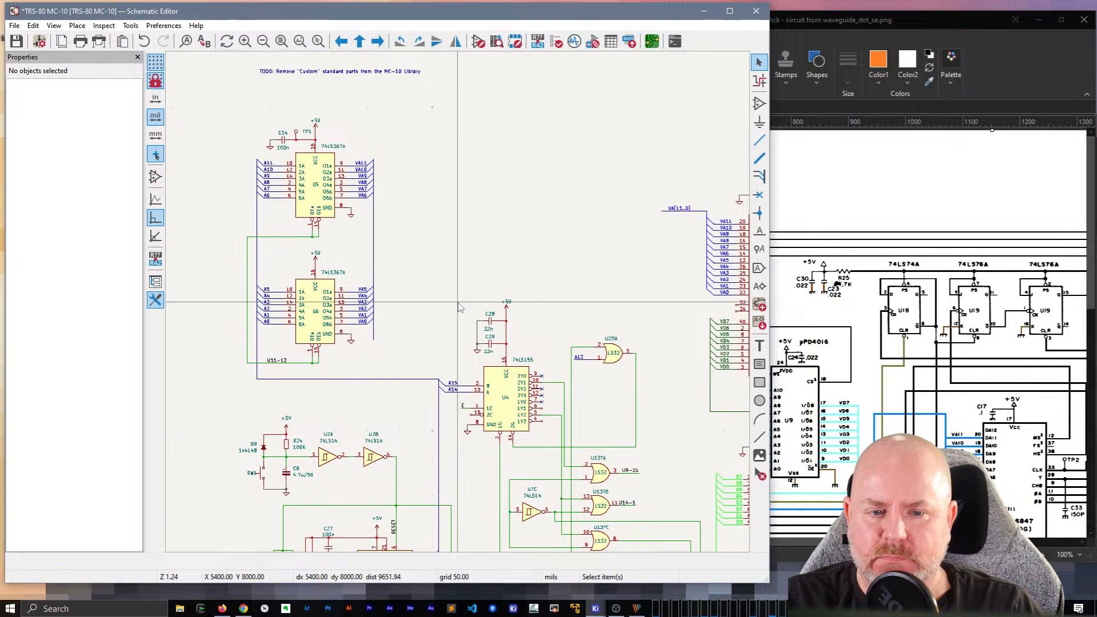
{"action": "middle_click_drag", "start_coordinate": [510, 257], "coordinate": [443, 262]}
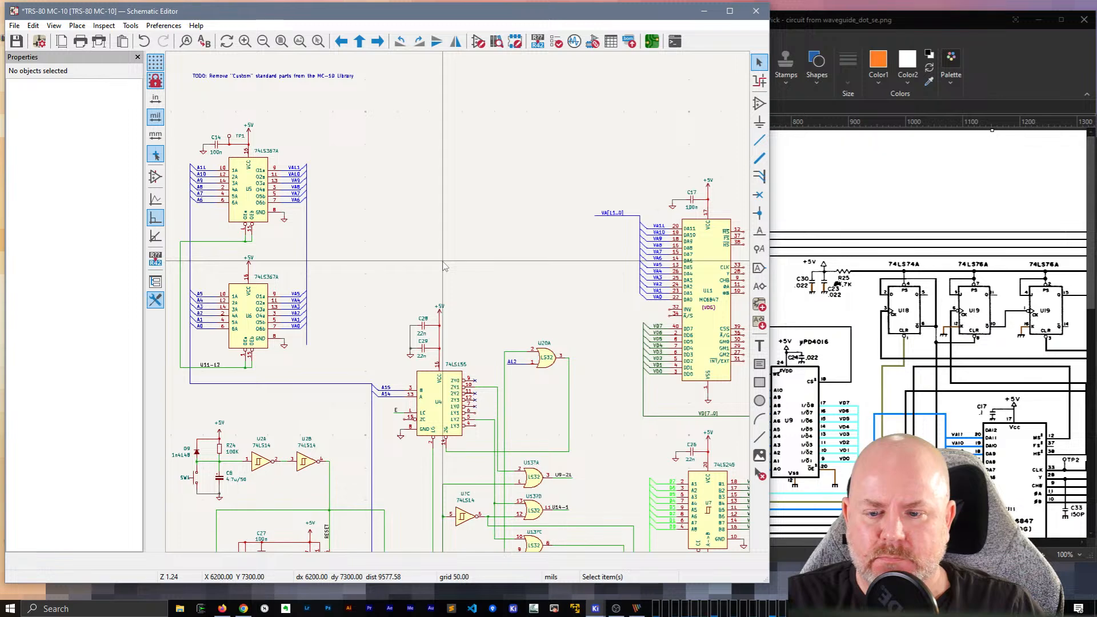
{"action": "scroll", "coordinate": [444, 267], "scroll_direction": "down", "scroll_amount": 2}
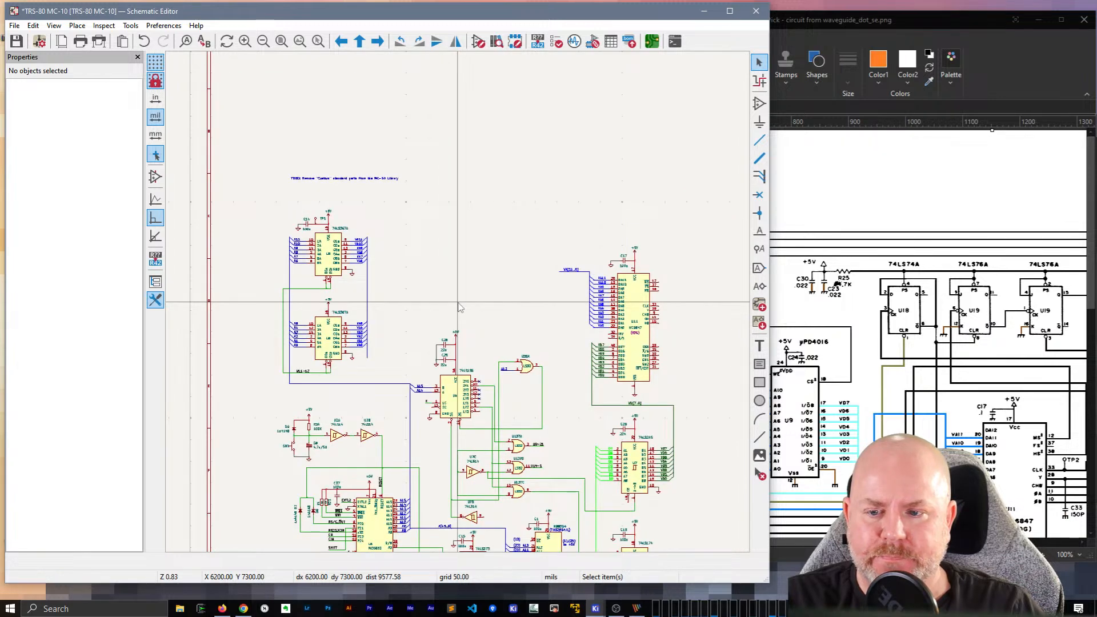
{"action": "left_click_drag", "start_coordinate": [387, 381], "coordinate": [241, 197]}
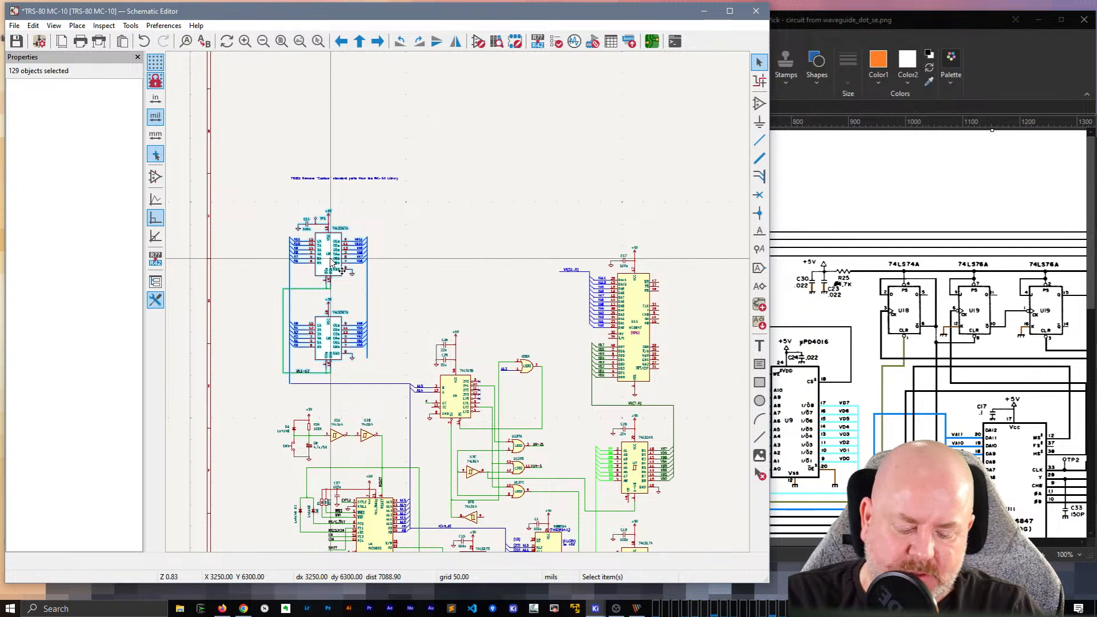
{"action": "left_click_drag", "start_coordinate": [331, 260], "coordinate": [324, 204]}
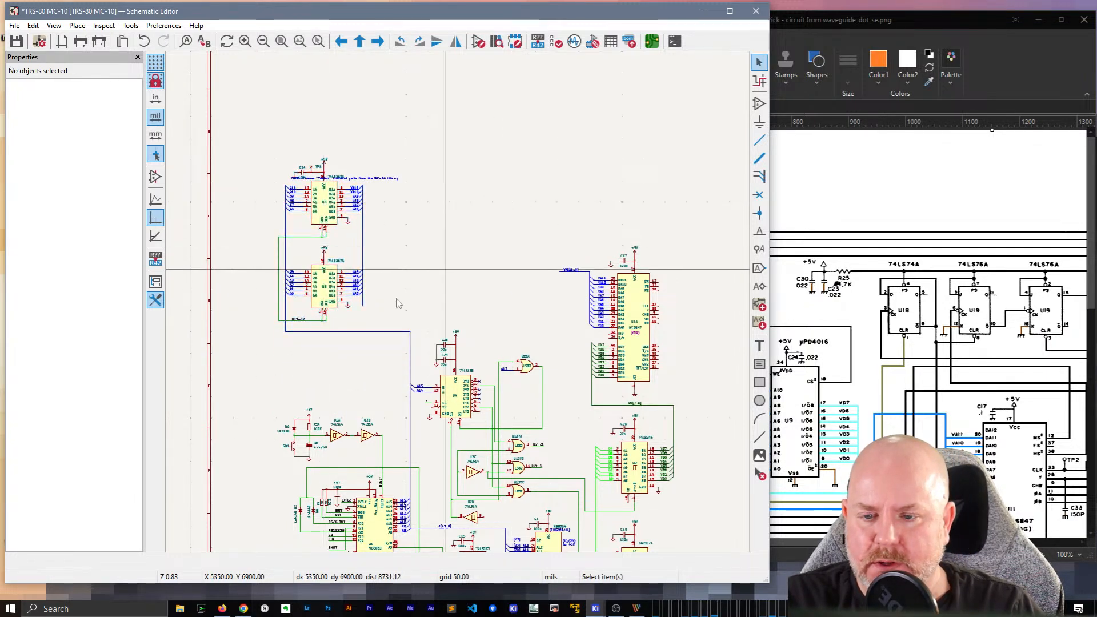
{"action": "left_click", "coordinate": [363, 334]}
{"action": "left_click_drag", "start_coordinate": [364, 340], "coordinate": [410, 388]}
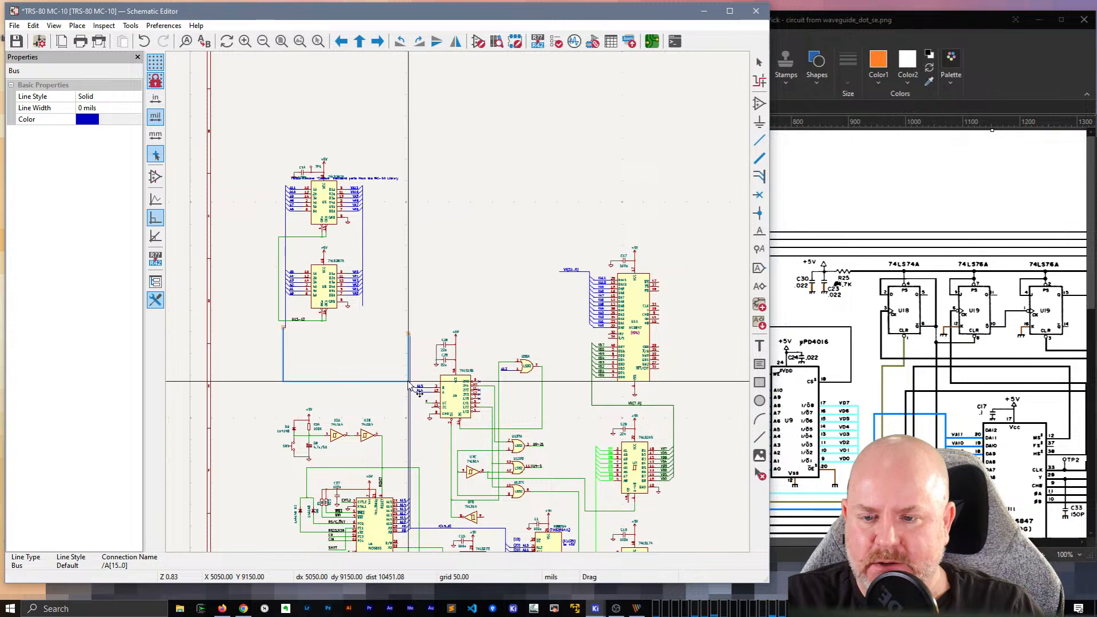
{"action": "key", "text": "Escape"}
{"action": "scroll", "coordinate": [409, 387], "scroll_direction": "up", "scroll_amount": 5}
{"action": "key", "text": "Escape"}
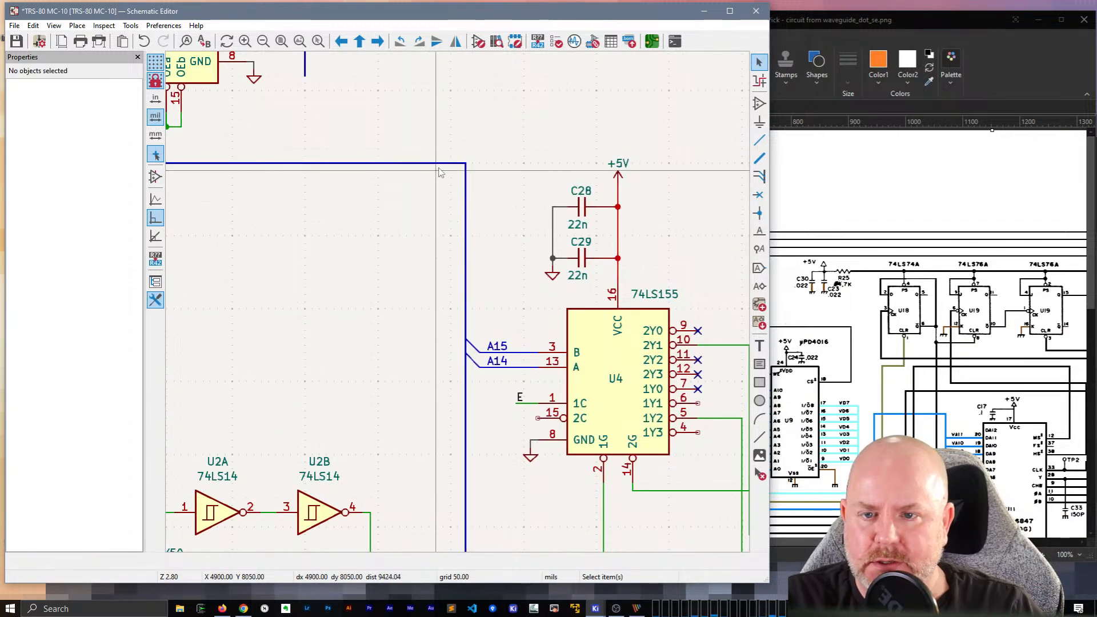
Step: Shift the horizontal segment of the A[15..0] bus down to just above U4's A15 entry
{"action": "left_click", "coordinate": [440, 165]}
{"action": "left_click_drag", "start_coordinate": [439, 165], "coordinate": [452, 340]}
{"action": "scroll", "coordinate": [448, 309], "scroll_direction": "down", "scroll_amount": 4}
{"action": "scroll", "coordinate": [517, 285], "scroll_direction": "up", "scroll_amount": 3}
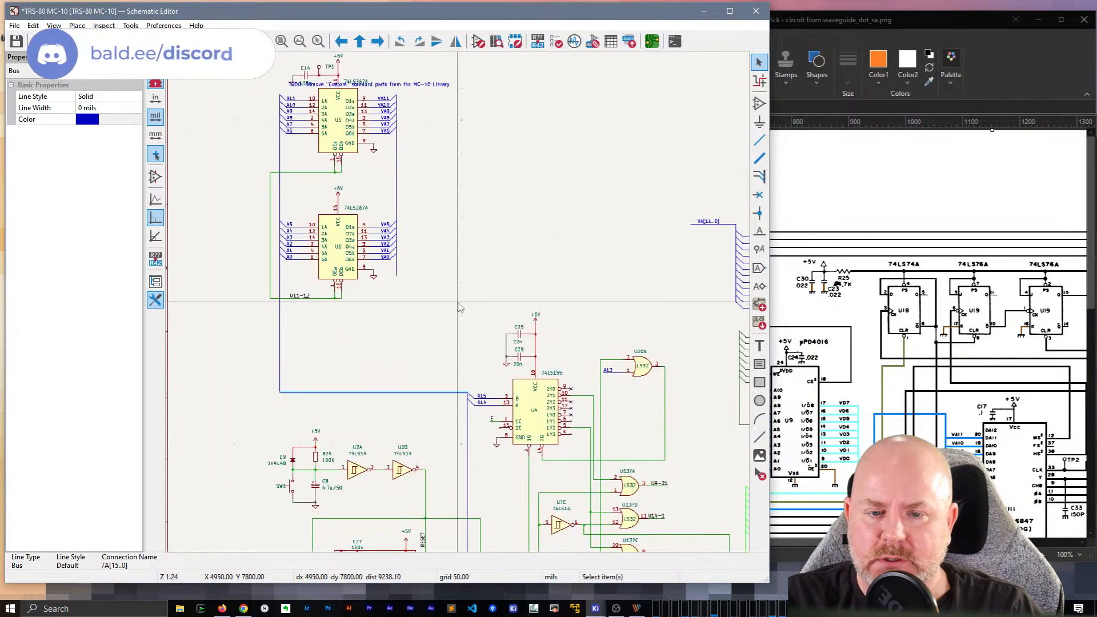
Step: Draw a bus from the lower end of U11's VA bus to the VA output bus of U5 and U6
{"action": "middle_click_drag", "start_coordinate": [516, 274], "coordinate": [378, 278]}
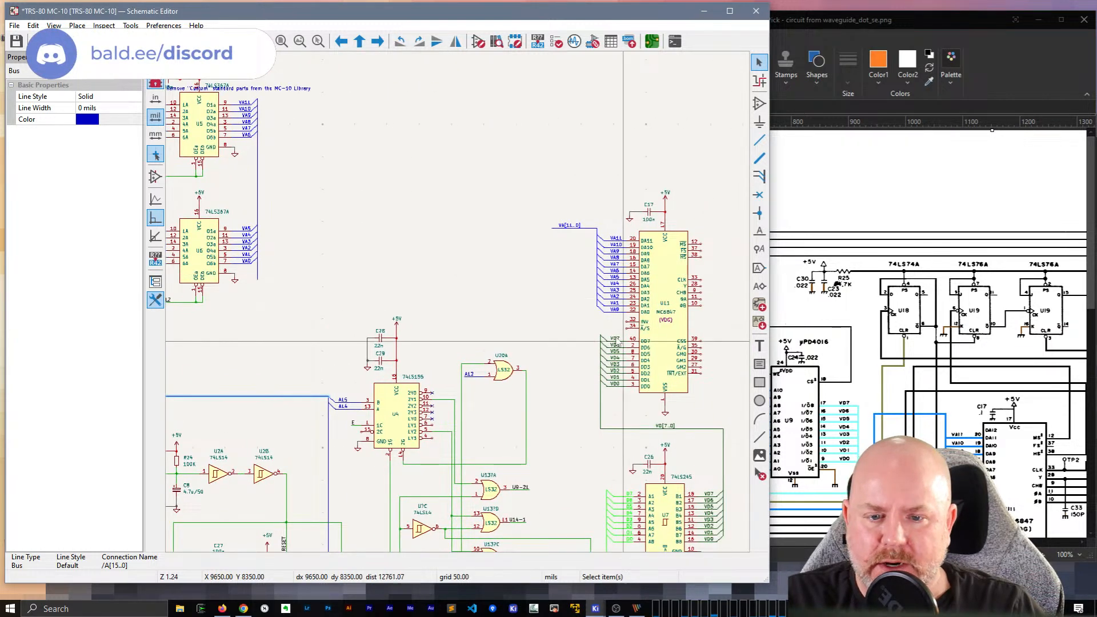
{"action": "key", "text": "b"}
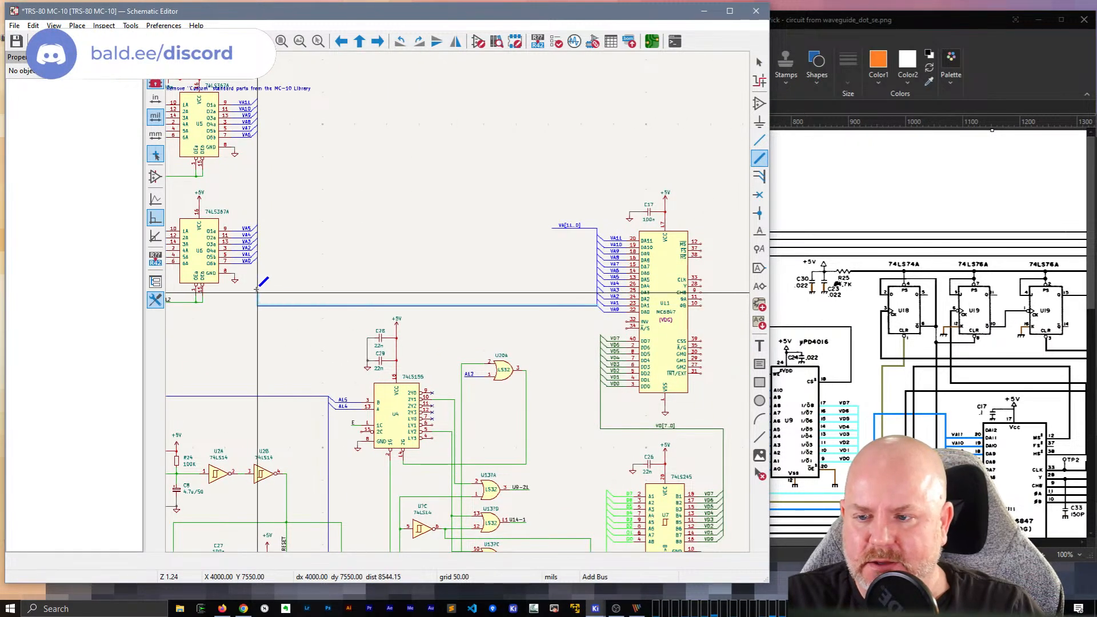
{"action": "left_click", "coordinate": [257, 280]}
{"action": "key", "text": "Escape"}
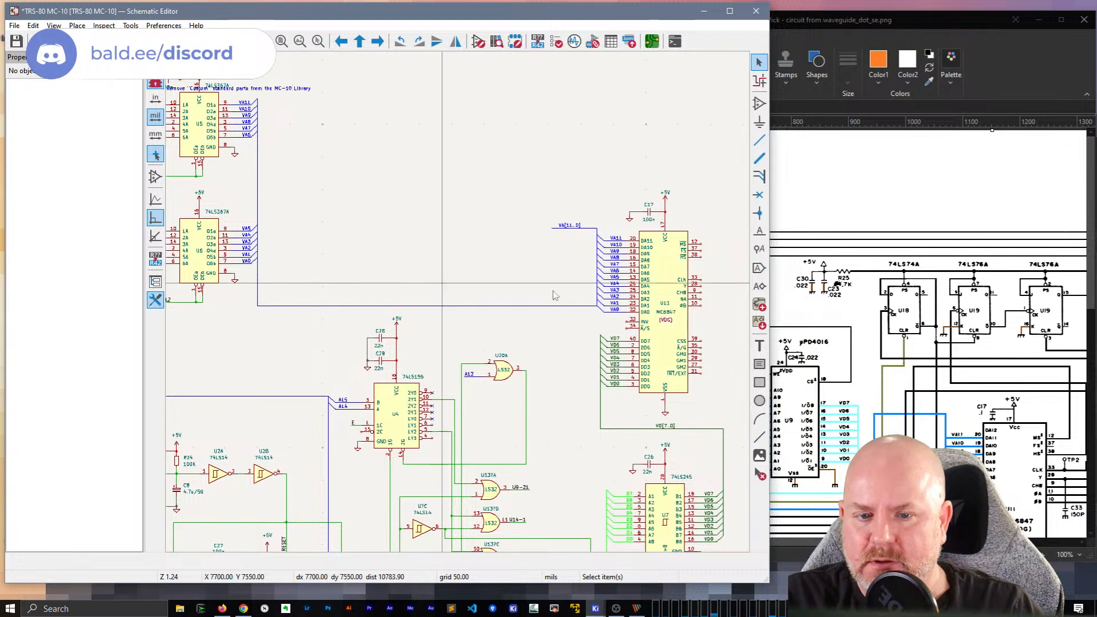
Step: Move the VA[11..0] label onto the horizontal bus beside U11 and delete the leftover bus stub at its former position
{"action": "left_click", "coordinate": [569, 225]}
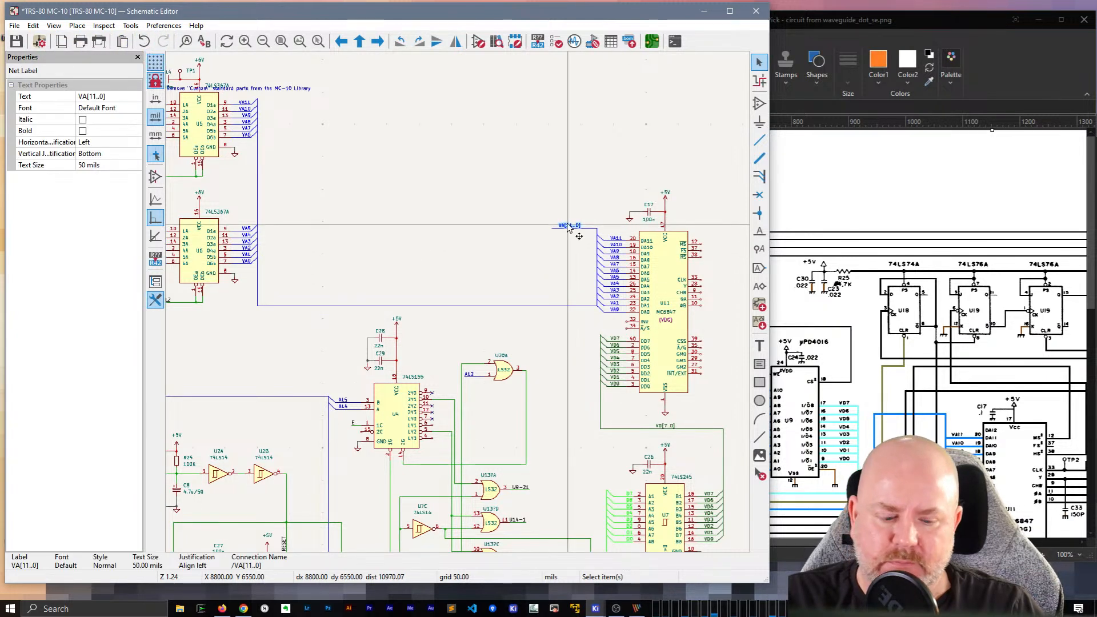
{"action": "key", "text": "m"}
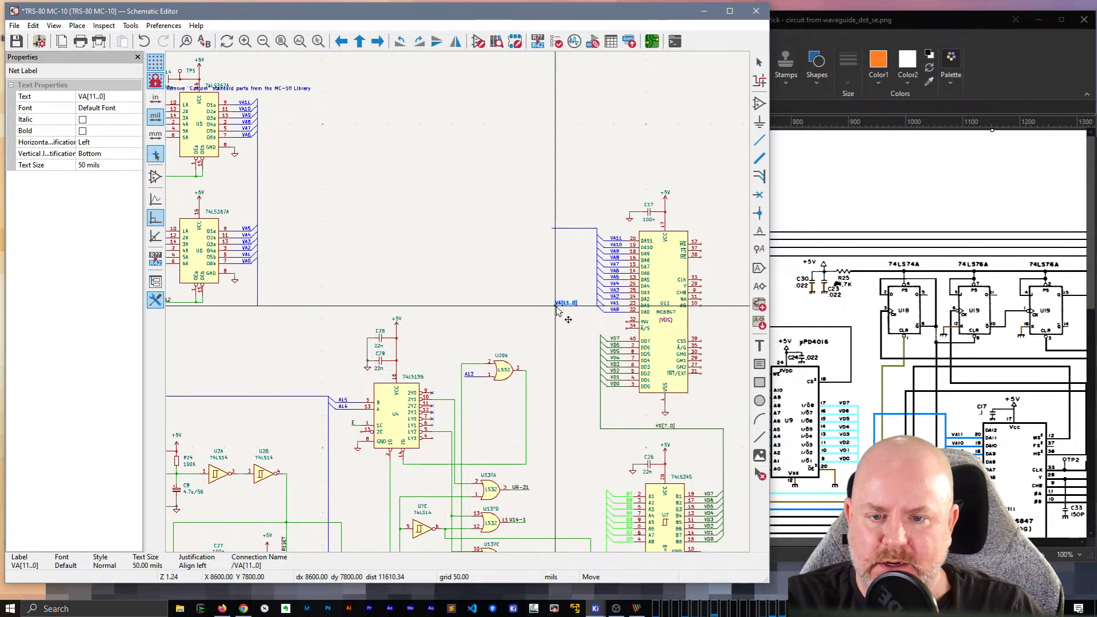
{"action": "left_click", "coordinate": [556, 306]}
{"action": "left_click", "coordinate": [574, 229]}
{"action": "key", "text": "Delete"}
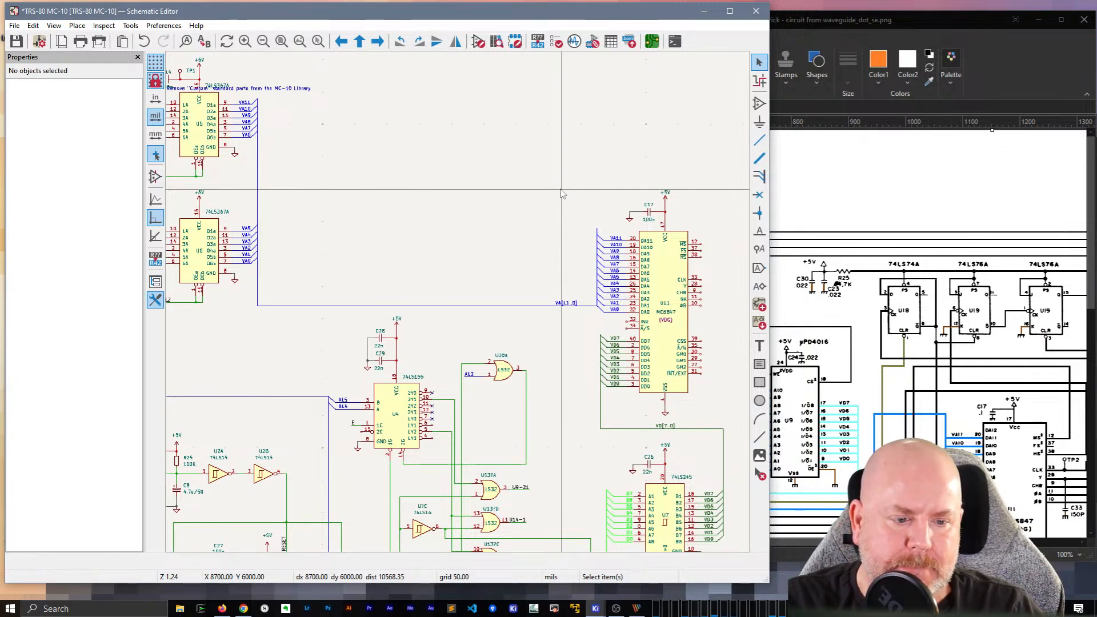
Step: Shorten the upper end of U11's vertical VA bus to the VA11 entry and save the schematic
{"action": "scroll", "coordinate": [560, 193], "scroll_direction": "up", "scroll_amount": 5}
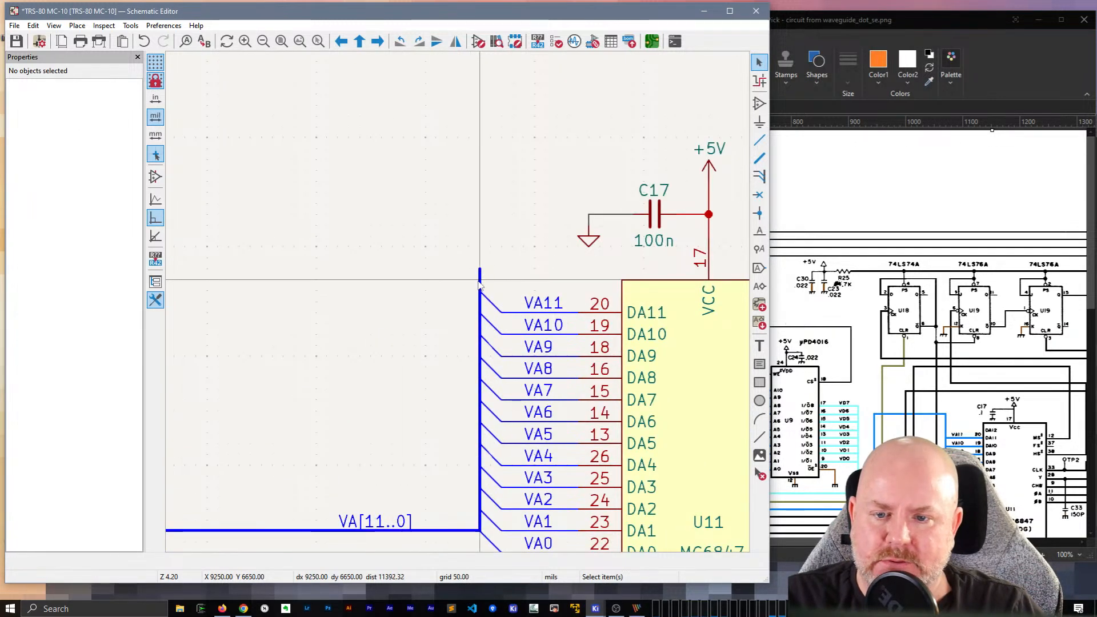
{"action": "left_click", "coordinate": [487, 301]}
{"action": "key", "text": "Escape"}
{"action": "key", "text": "ctrl+s"}
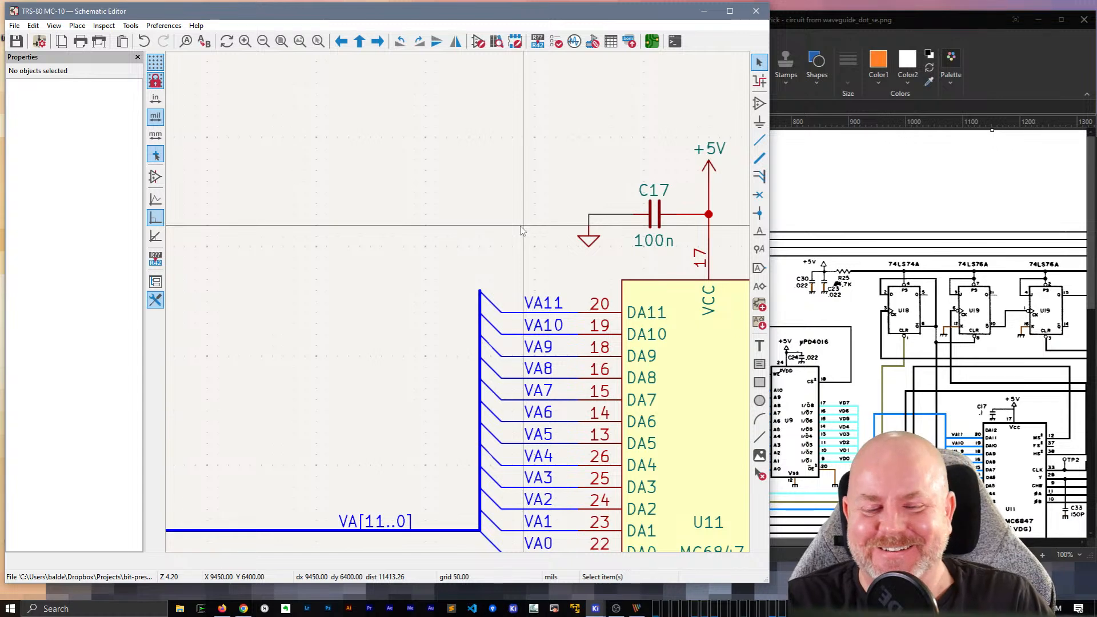
Step: Move the TODO note about removing "Custom" standard parts from U5 up to the empty area above it
{"action": "scroll", "coordinate": [524, 236], "scroll_direction": "down", "scroll_amount": 5}
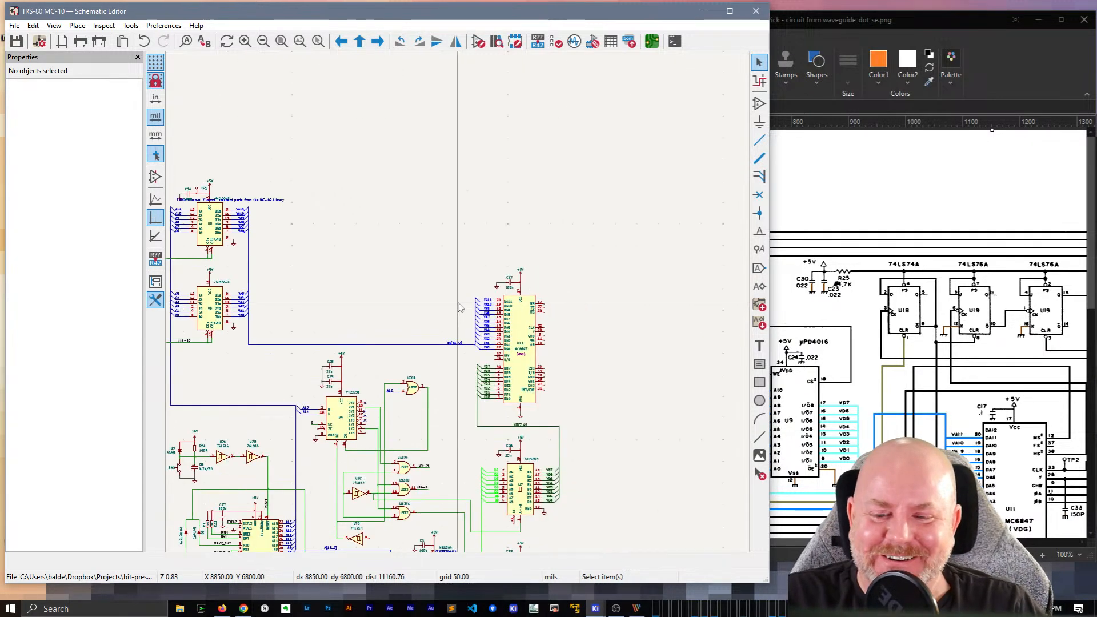
{"action": "scroll", "coordinate": [457, 308], "scroll_direction": "up", "scroll_amount": 2}
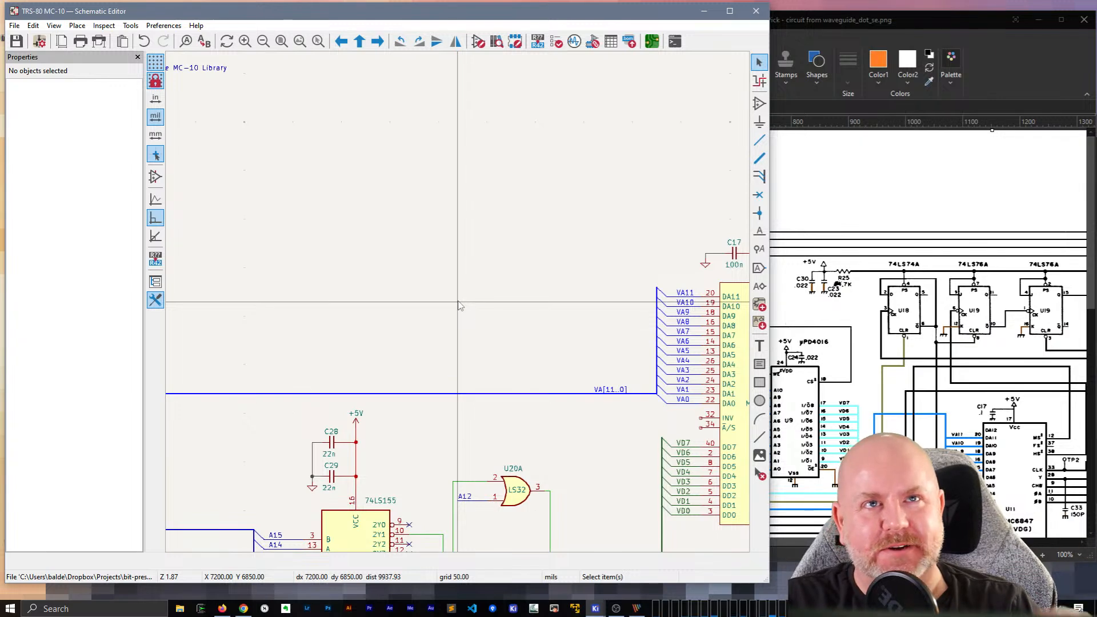
{"action": "scroll", "coordinate": [458, 302], "scroll_direction": "down", "scroll_amount": 1}
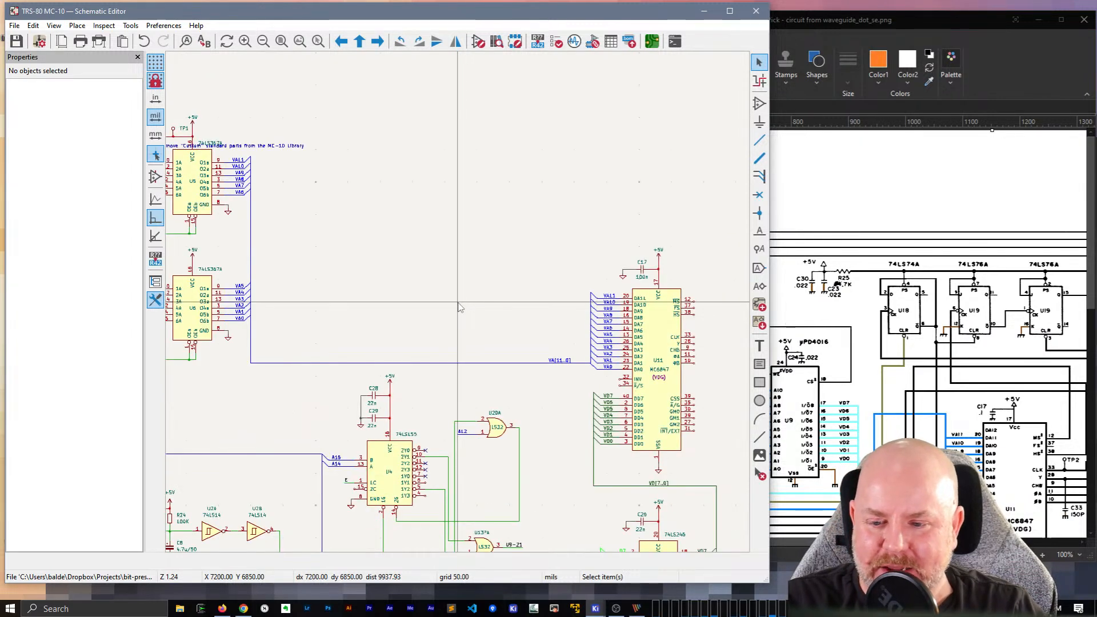
{"action": "middle_click_drag", "start_coordinate": [360, 250], "coordinate": [498, 269]}
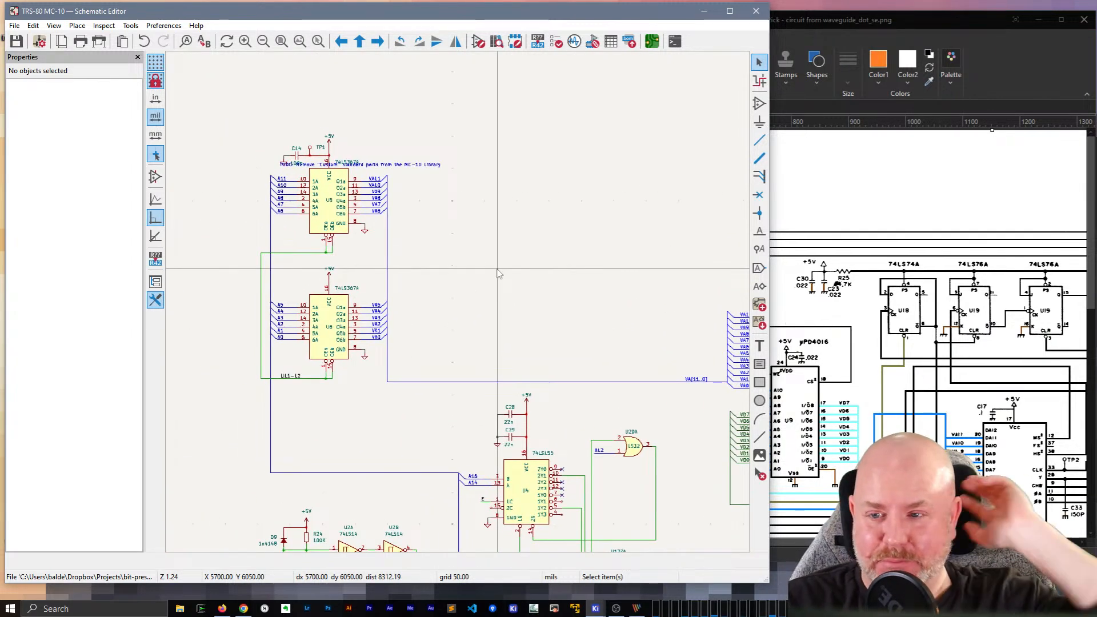
{"action": "middle_click_drag", "start_coordinate": [573, 211], "coordinate": [551, 331]}
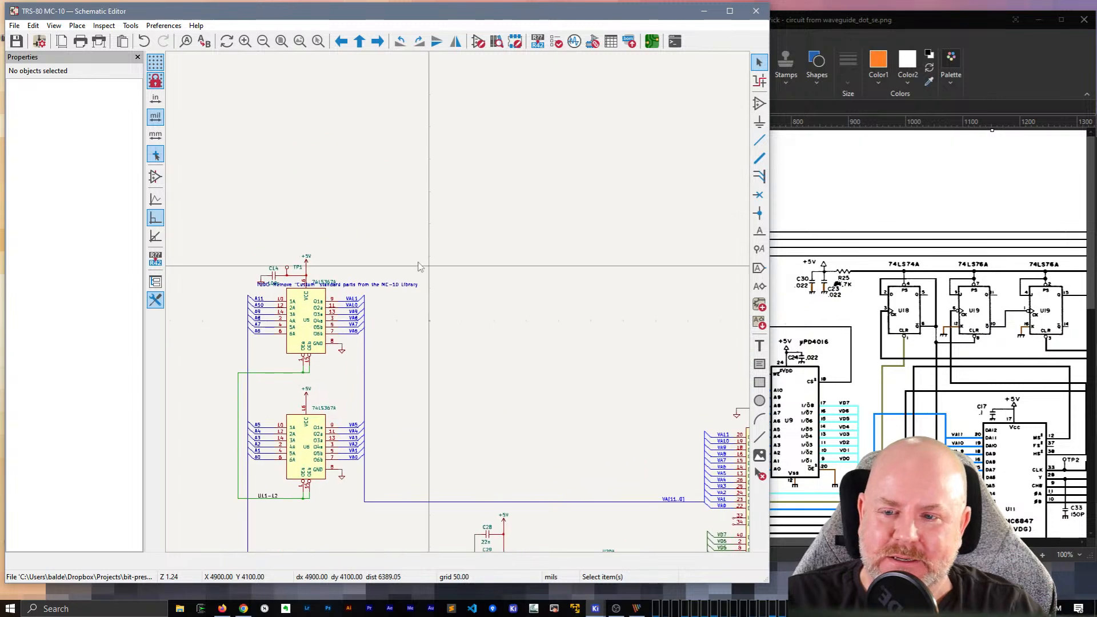
{"action": "left_click", "coordinate": [404, 285]}
{"action": "key", "text": "m"}
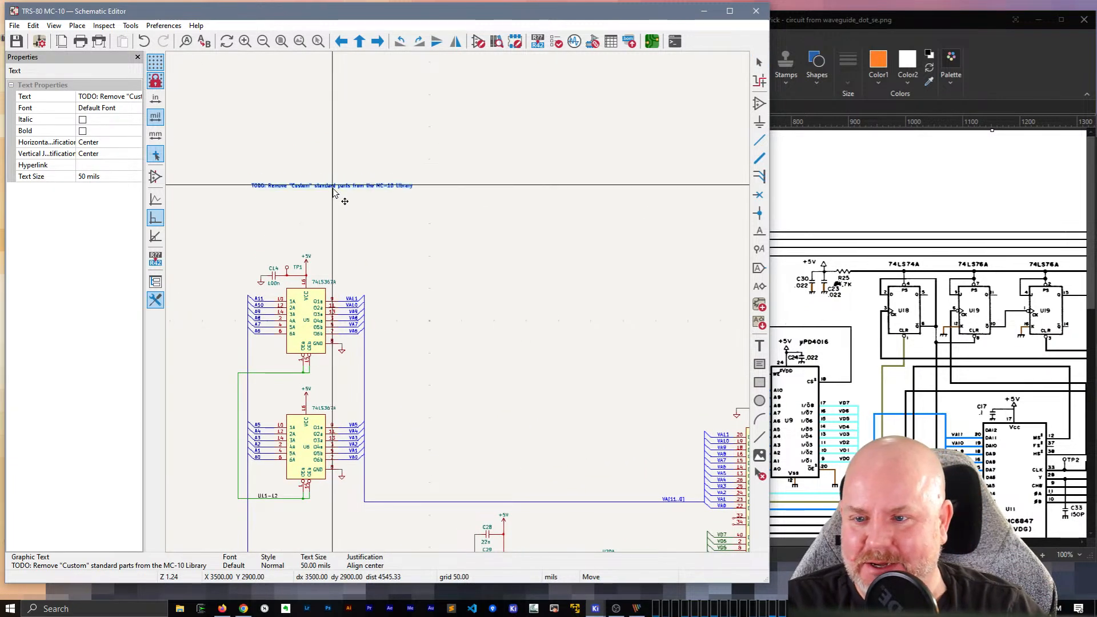
{"action": "left_click", "coordinate": [334, 179]}
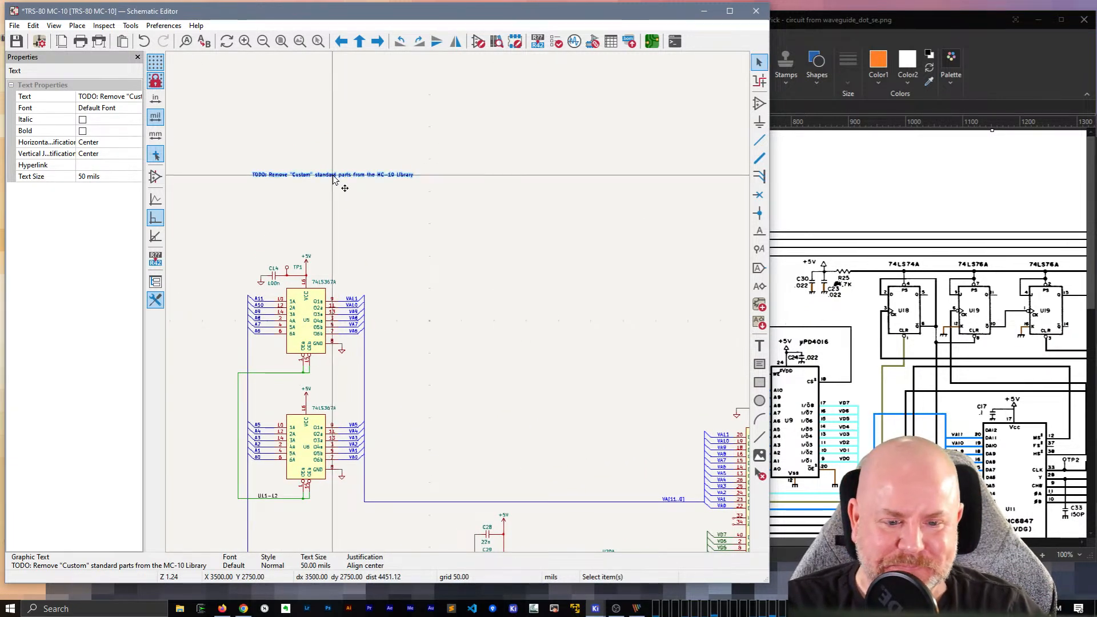
Step: Bring the µPD4016 RAM area of the reference circuit into view in PicPick and save the schematic in KiCad
{"action": "left_click_drag", "start_coordinate": [838, 543], "coordinate": [769, 553]}
{"action": "scroll", "coordinate": [374, 375], "scroll_direction": "up", "scroll_amount": 3}
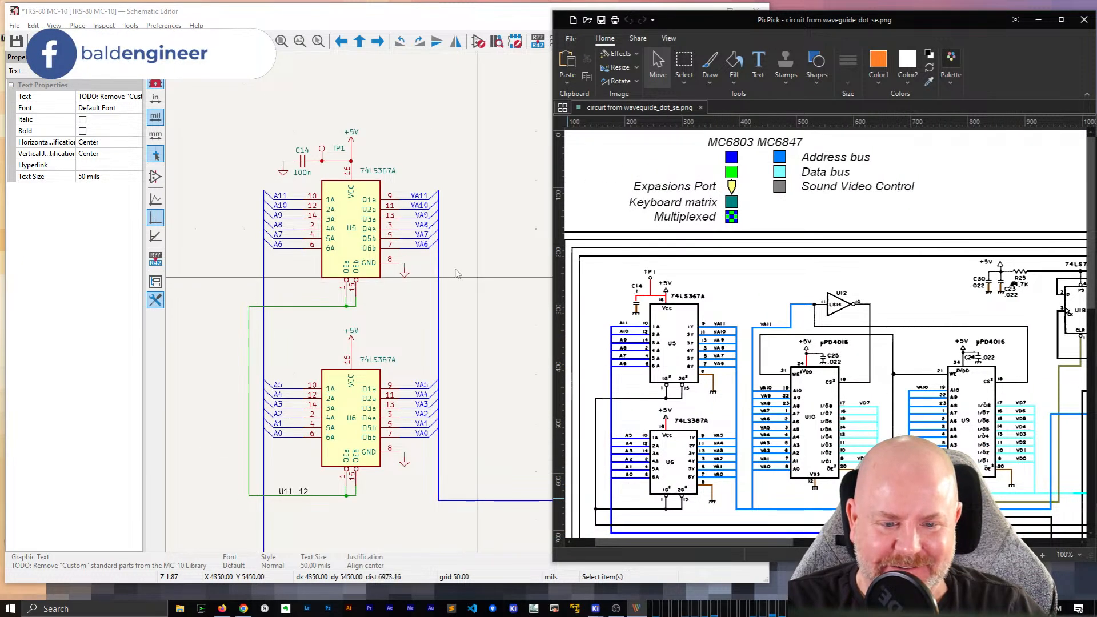
{"action": "left_click", "coordinate": [425, 252]}
{"action": "scroll", "coordinate": [470, 247], "scroll_direction": "up", "scroll_amount": 5}
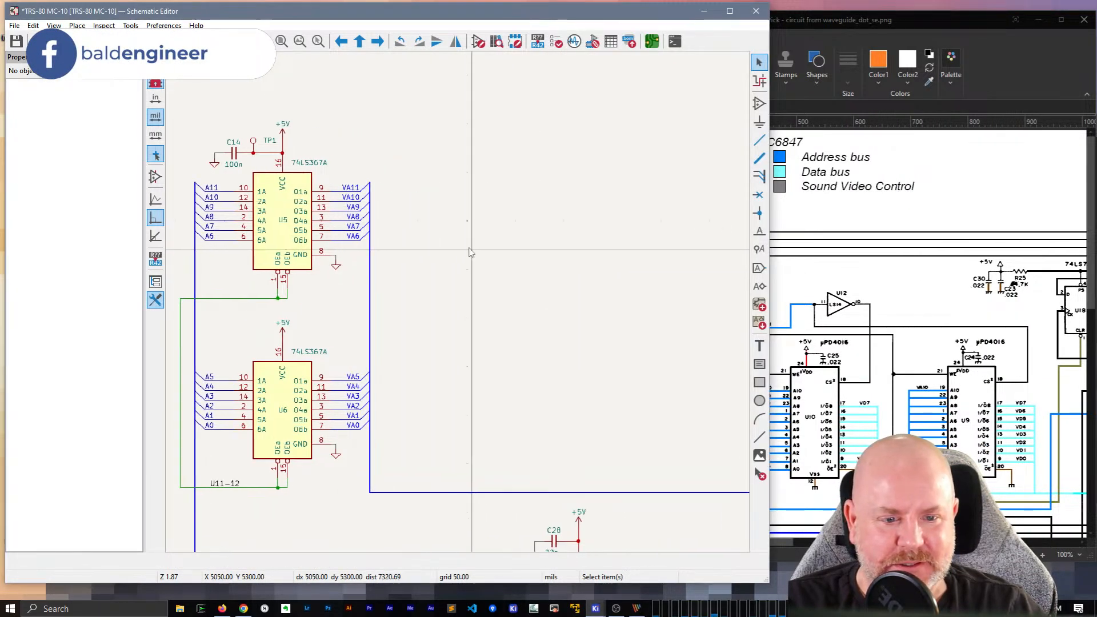
{"action": "scroll", "coordinate": [459, 307], "scroll_direction": "down", "scroll_amount": 2}
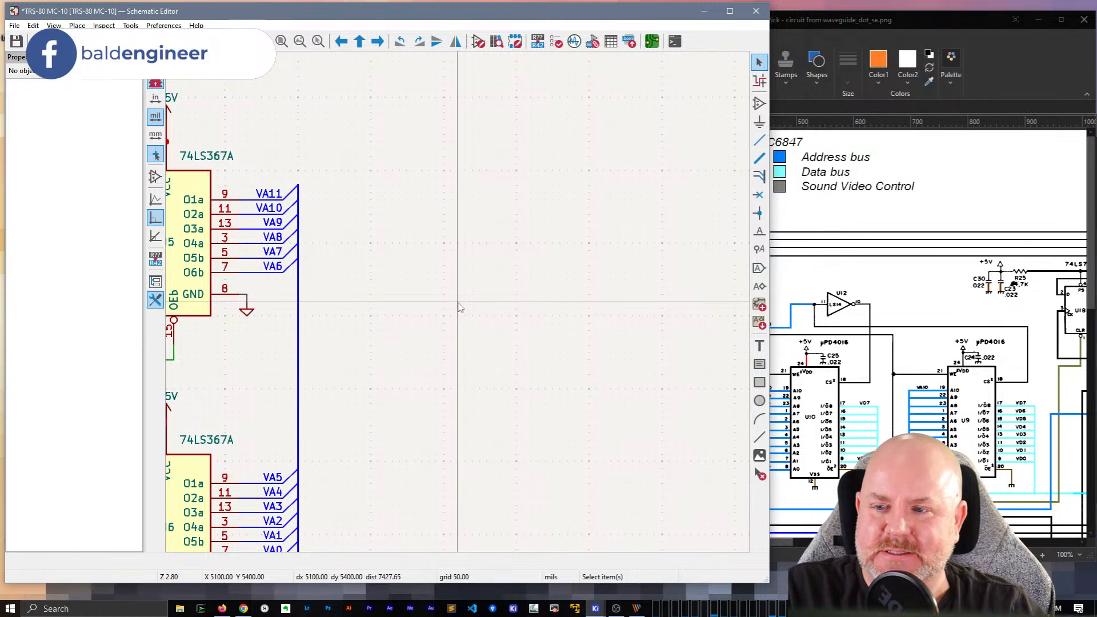
{"action": "key", "text": "ctrl+s"}
Step: Search the symbol library for 4016 to add a symbol in the empty area beside U5
{"action": "scroll", "coordinate": [425, 305], "scroll_direction": "down", "scroll_amount": 2}
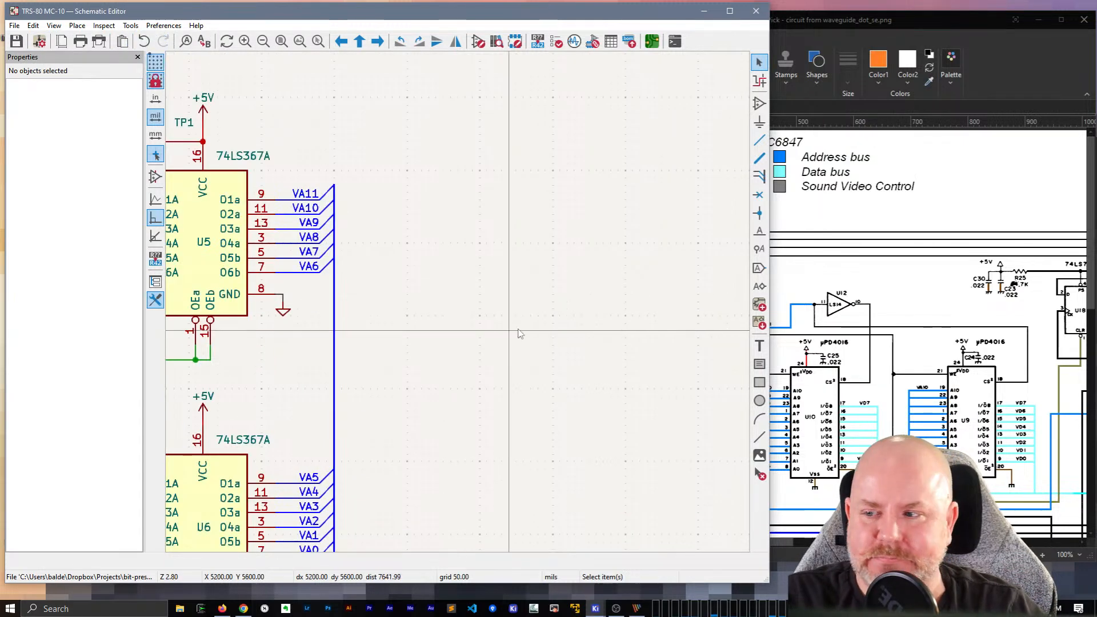
{"action": "scroll", "coordinate": [515, 335], "scroll_direction": "up", "scroll_amount": 2}
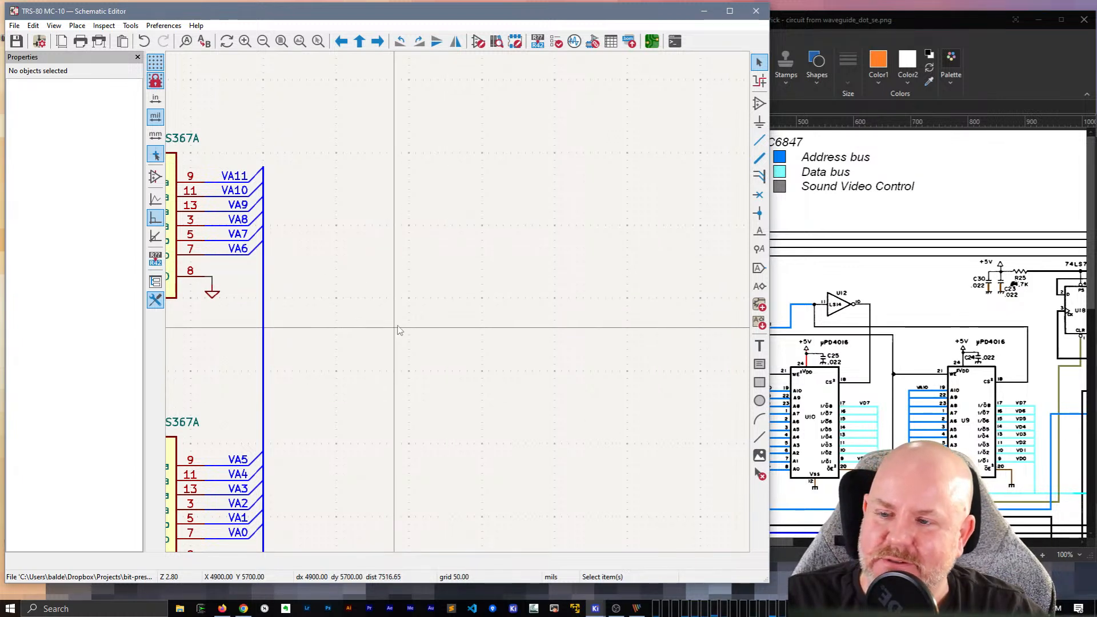
{"action": "middle_click_drag", "start_coordinate": [397, 326], "coordinate": [440, 322]}
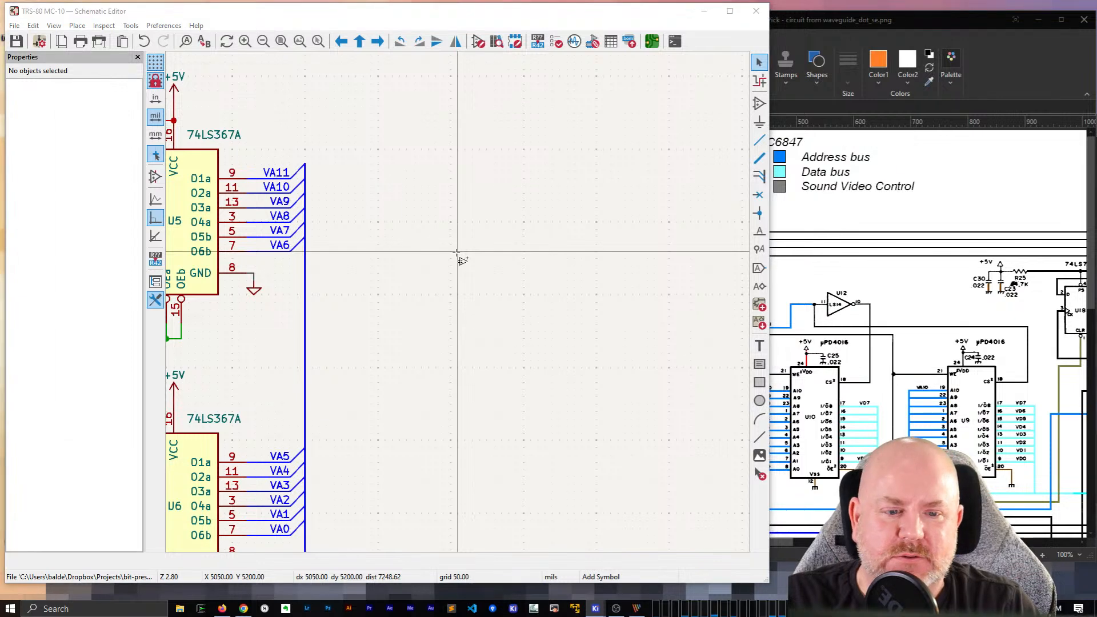
{"action": "type", "text": "apd"}
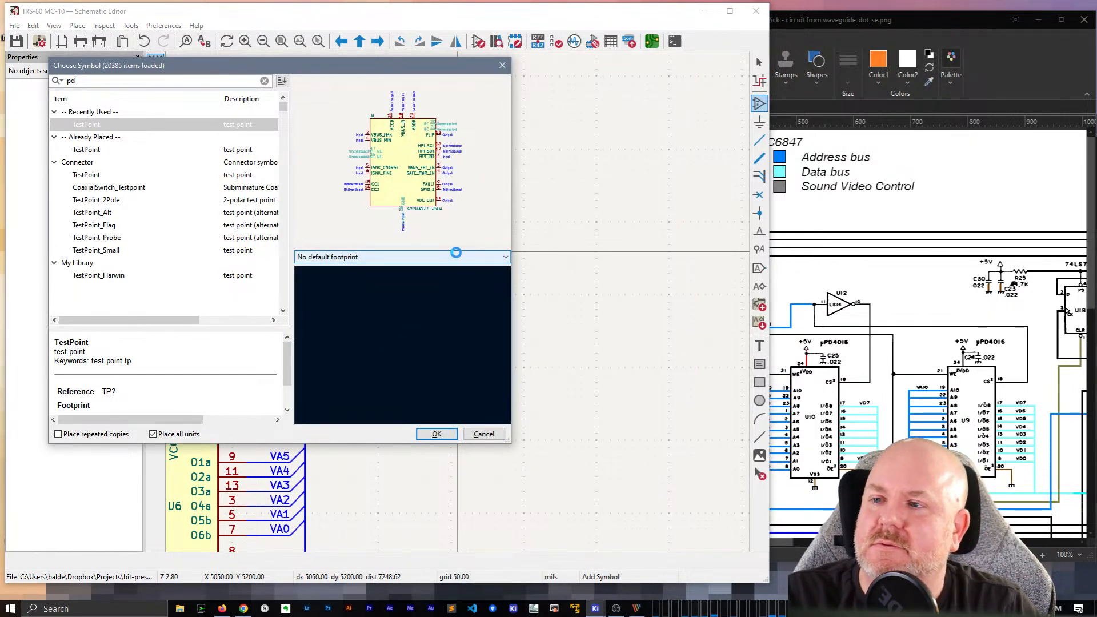
{"action": "key", "text": "BackSpace"}
{"action": "key", "text": "BackSpace"}
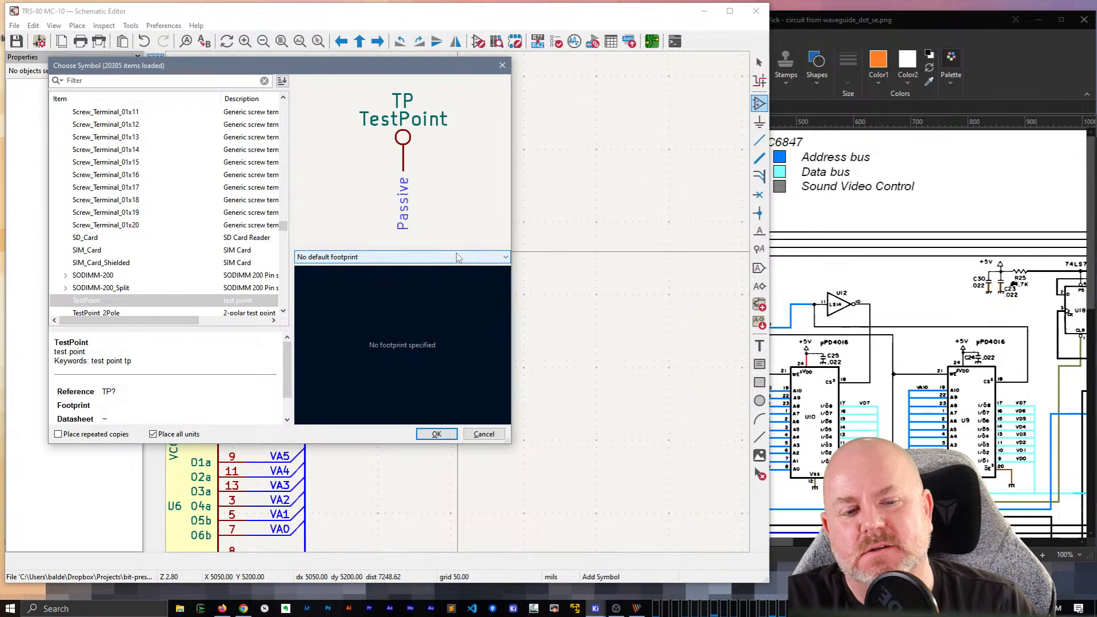
{"action": "type", "text": "4016"}
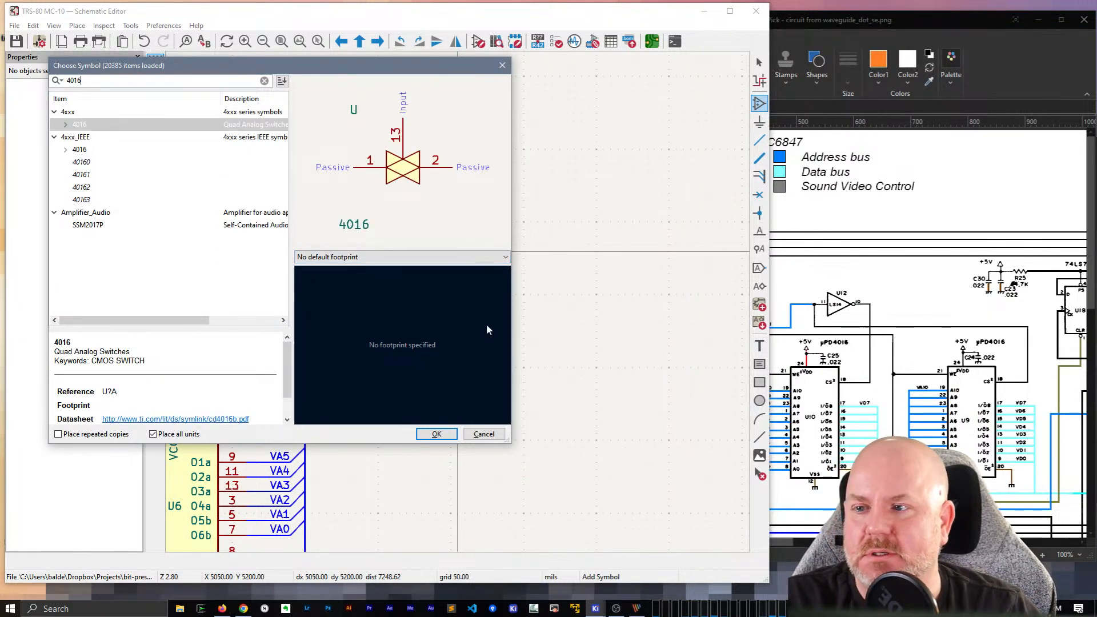
Step: Preview units A, B and E of the 4xxx library's 4016 symbol and cancel the symbol selection
{"action": "left_click", "coordinate": [64, 125]}
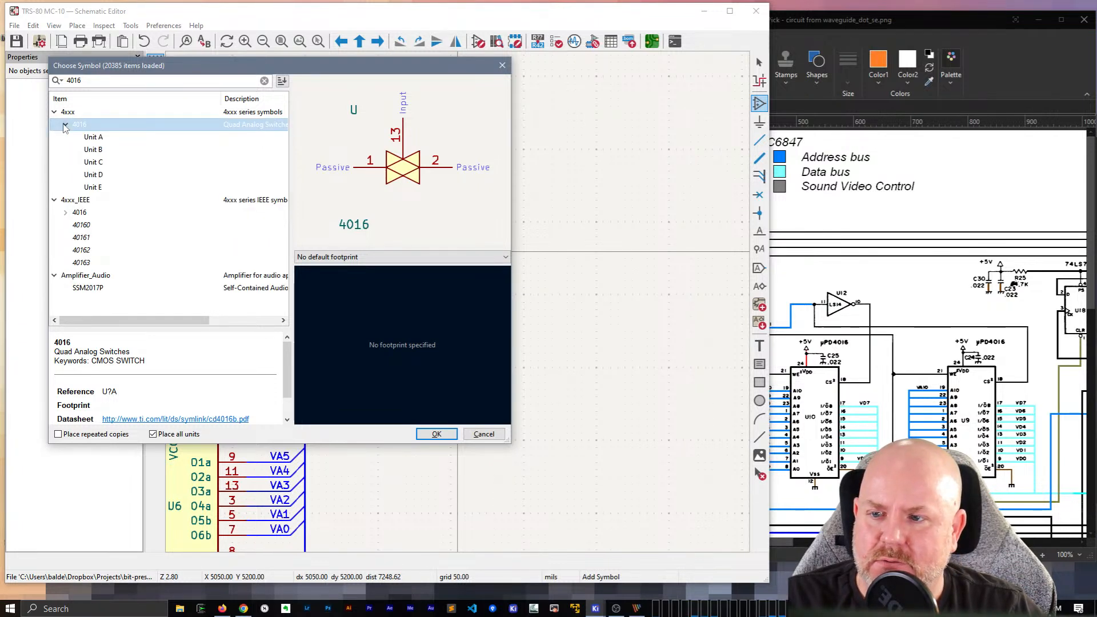
{"action": "left_click", "coordinate": [83, 137]}
{"action": "left_click", "coordinate": [92, 151]}
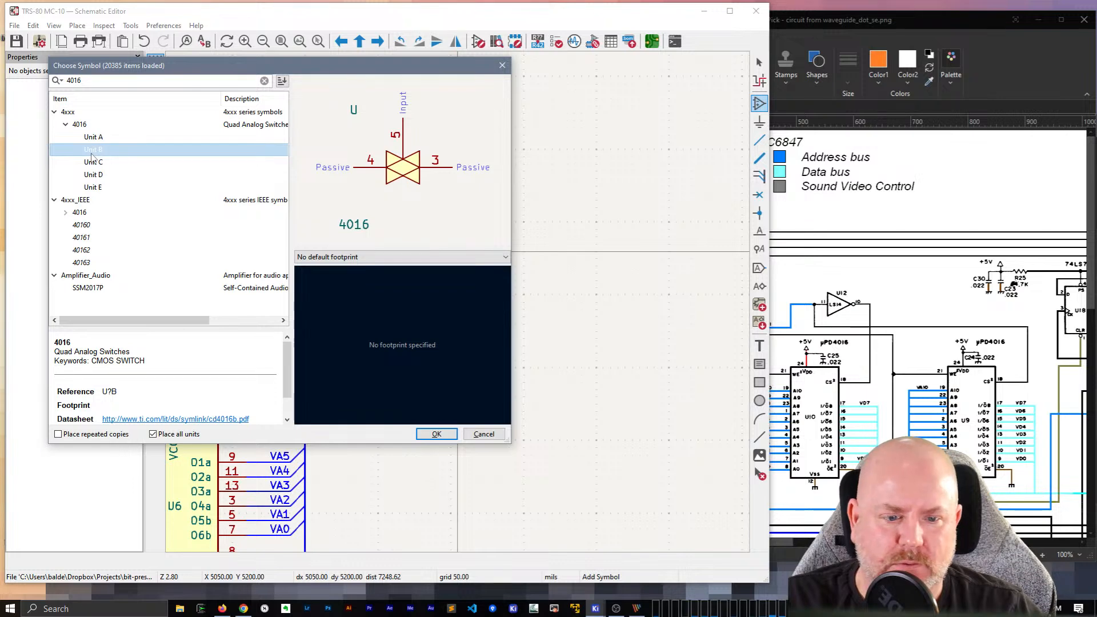
{"action": "left_click", "coordinate": [93, 187]}
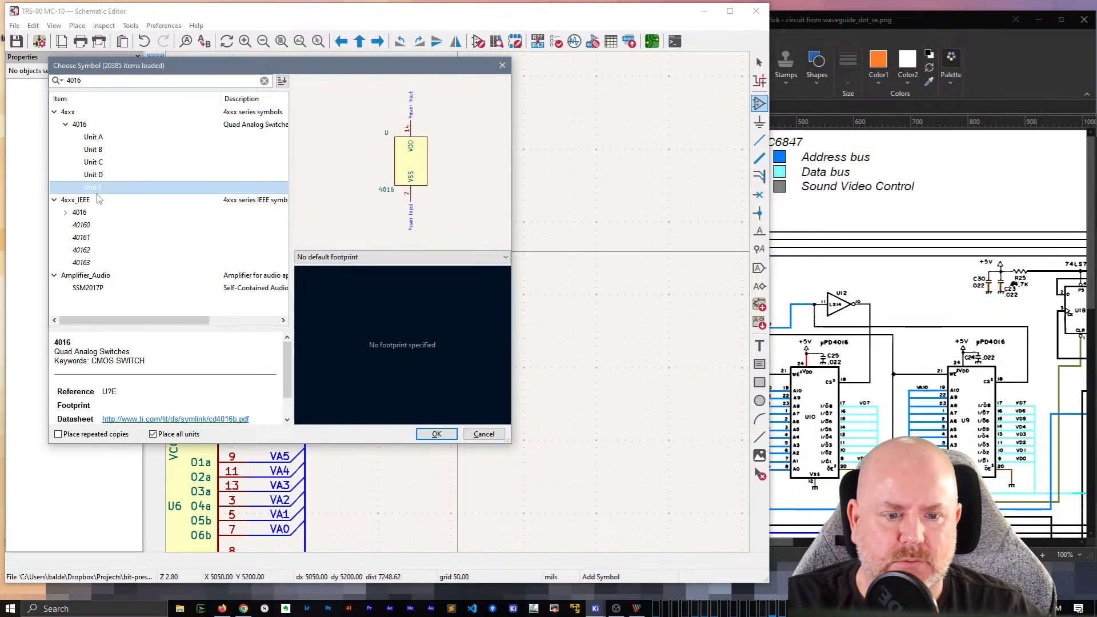
{"action": "key", "text": "Escape"}
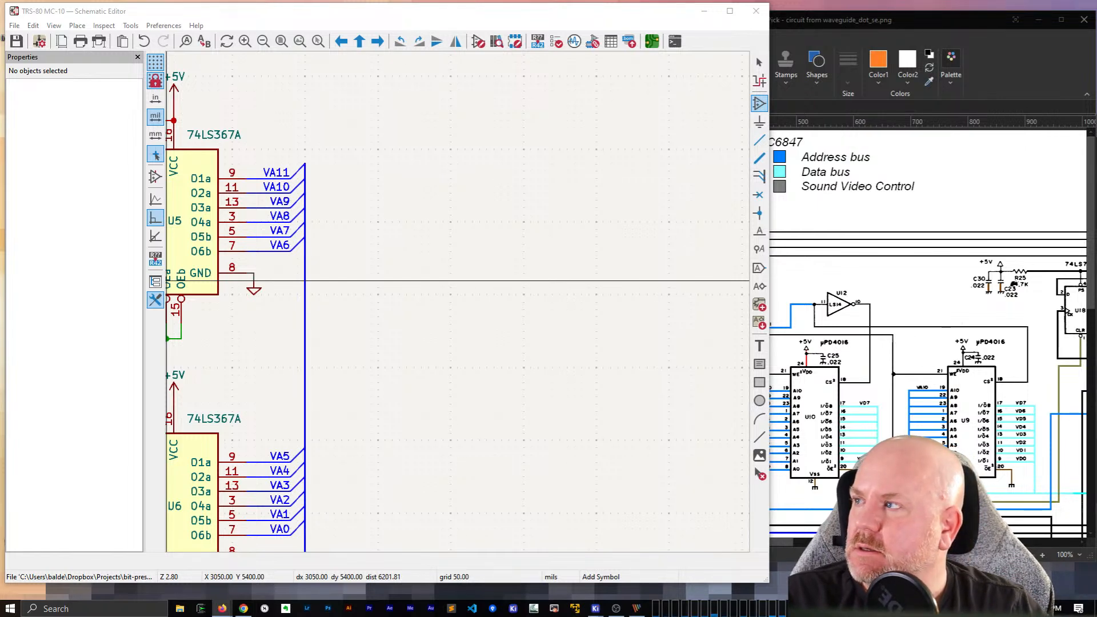
Step: Switch to a new Firefox window and search the web for upd4016
{"action": "left_click_drag", "start_coordinate": [0, 252], "coordinate": [542, 253]}
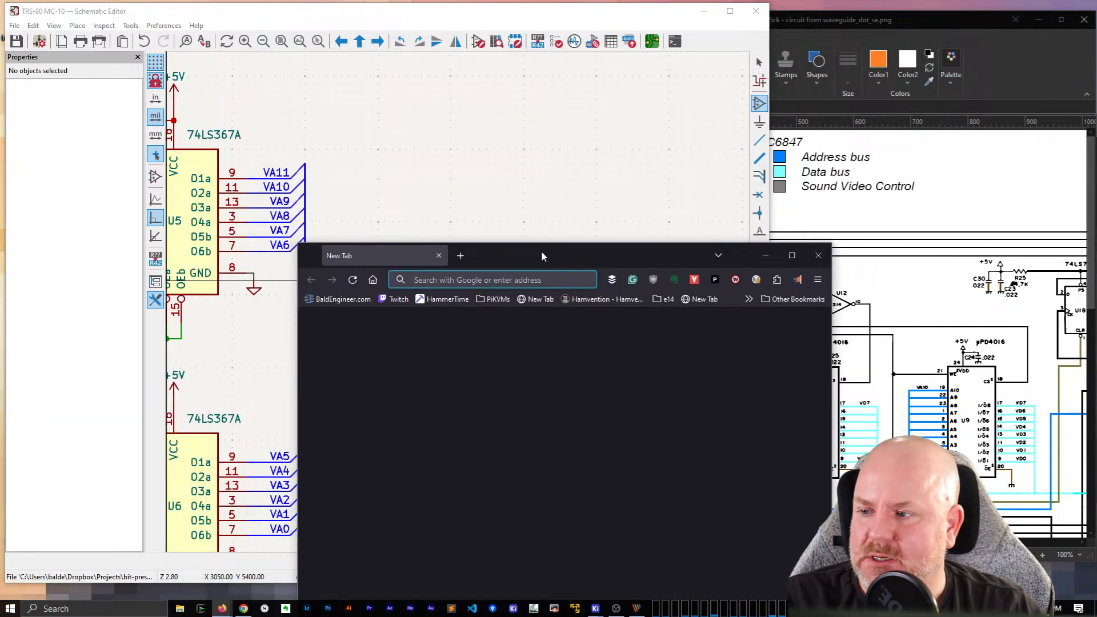
{"action": "left_click", "coordinate": [499, 281]}
{"action": "type", "text": "up"}
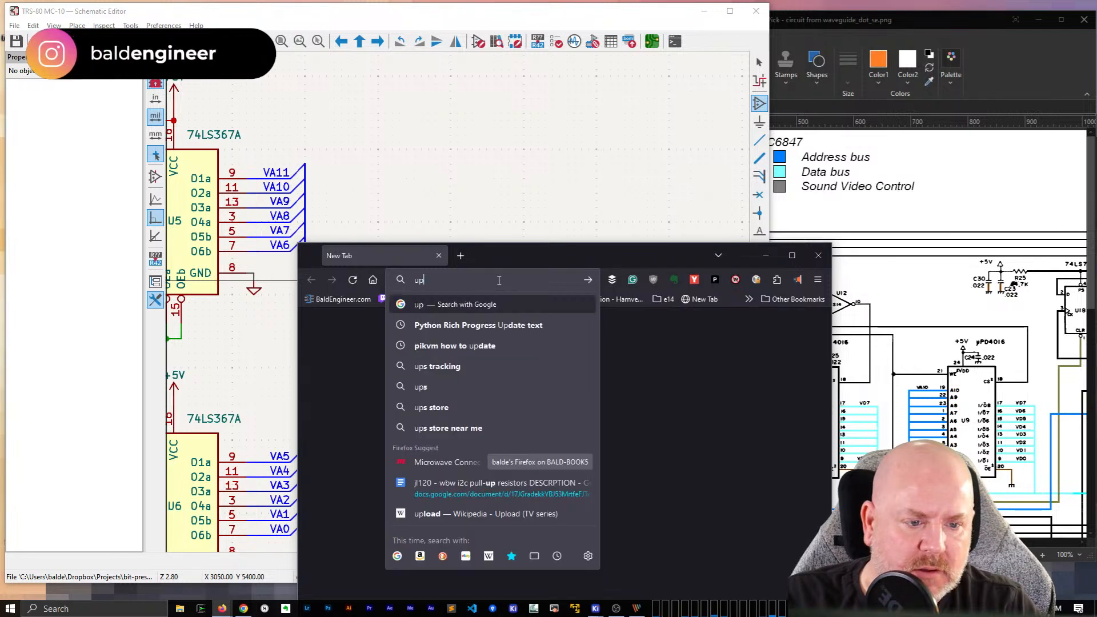
{"action": "type", "text": "d"}
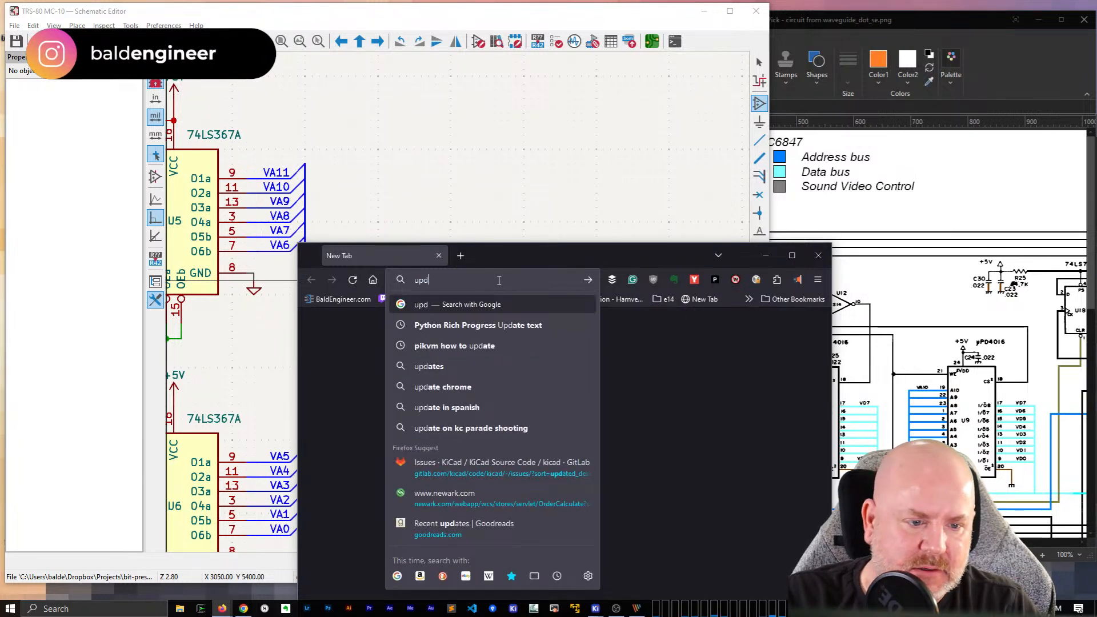
{"action": "type", "text": "4016"}
{"action": "key", "text": "Return"}
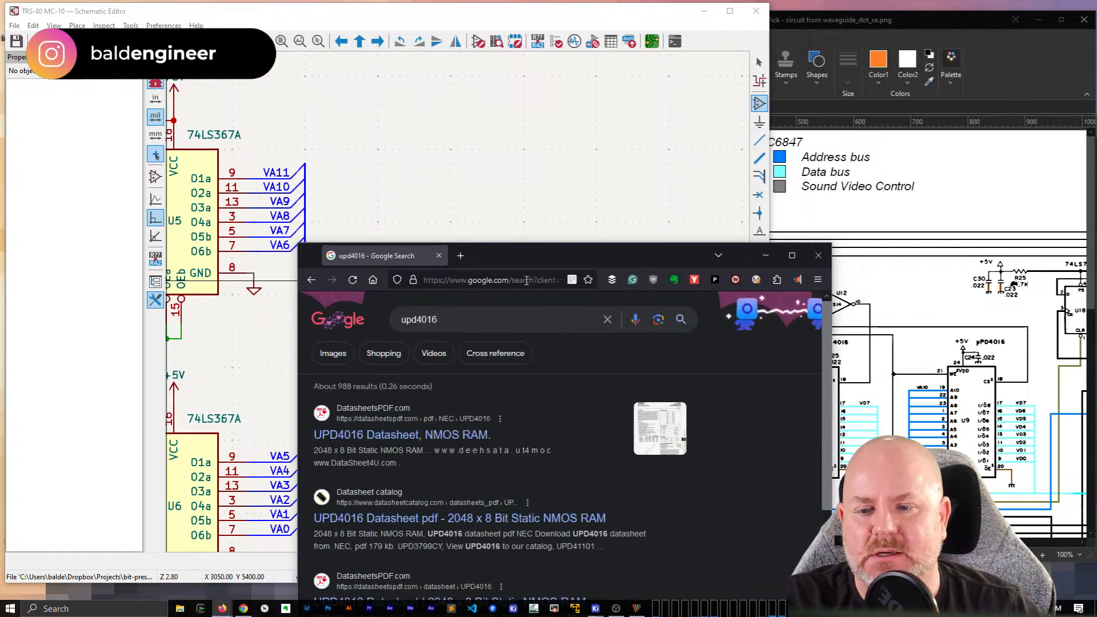
Step: Open the DatasheetsPDF.com result for the UPD4016 NMOS RAM and display its full NEC datasheet
{"action": "left_click_drag", "start_coordinate": [532, 253], "coordinate": [480, 76]}
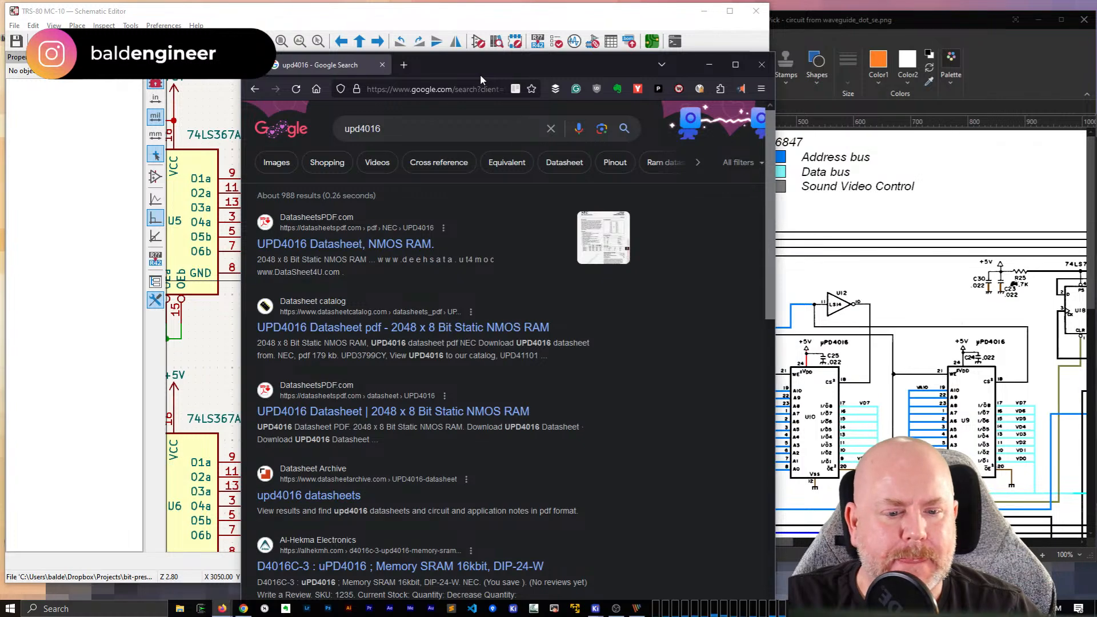
{"action": "right_click", "coordinate": [328, 246]}
{"action": "left_click", "coordinate": [334, 252]}
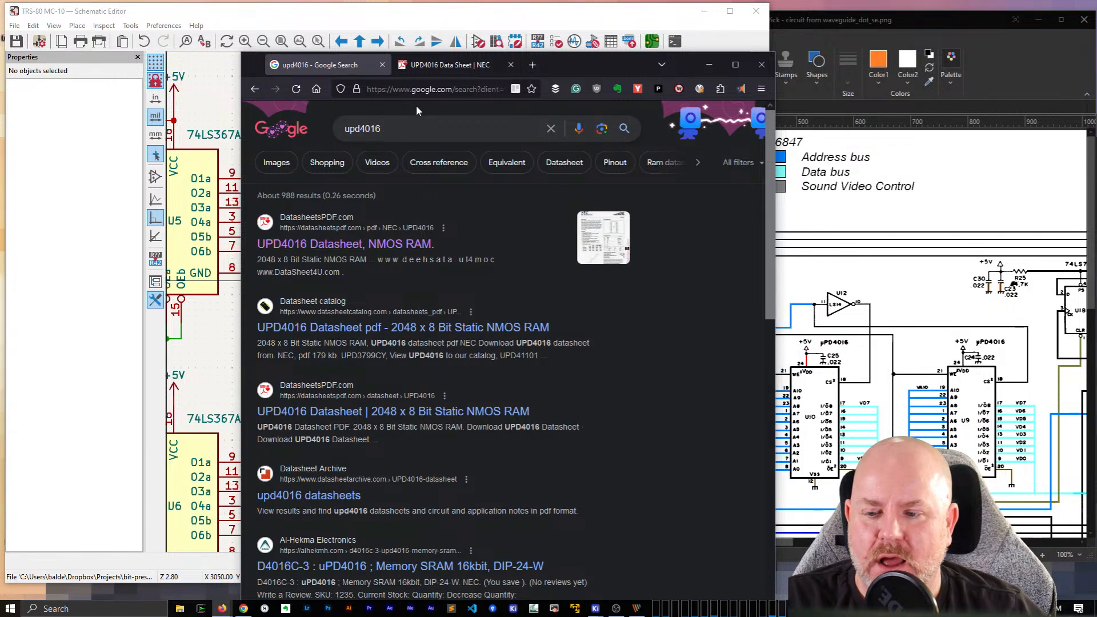
{"action": "left_click", "coordinate": [439, 67]}
{"action": "scroll", "coordinate": [444, 355], "scroll_direction": "down", "scroll_amount": 4}
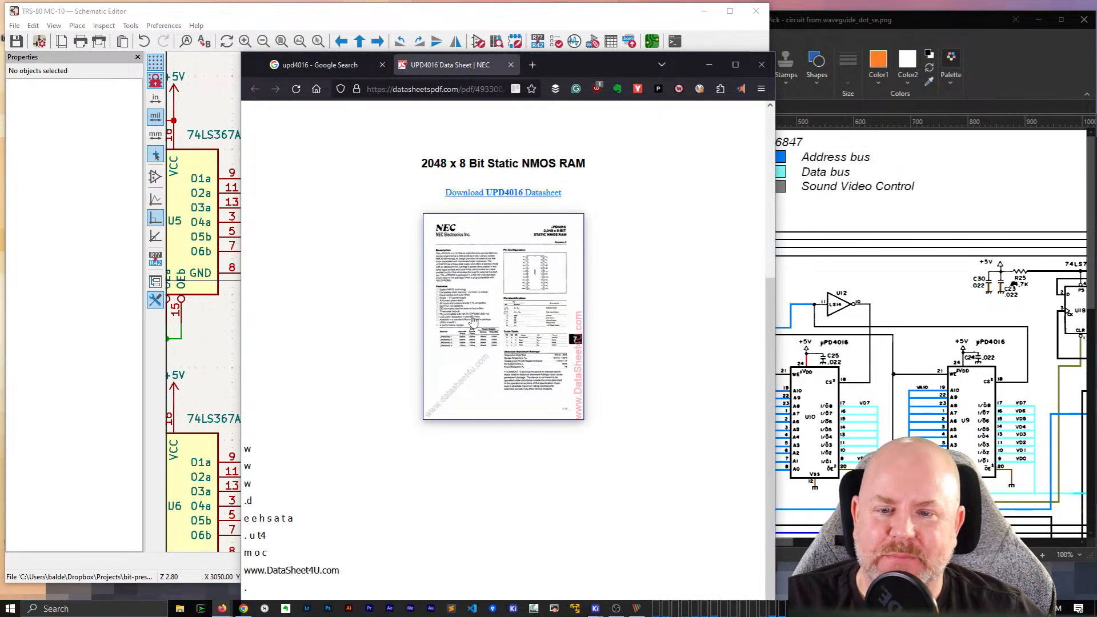
{"action": "left_click", "coordinate": [459, 316]}
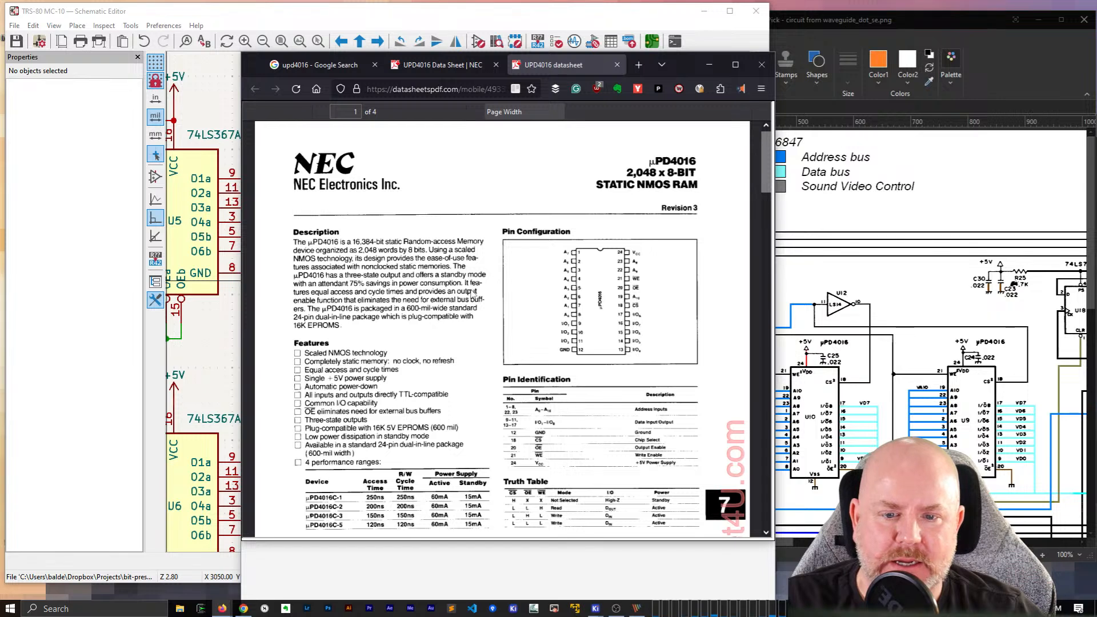
Step: Skim the first page of the NEC µPD4016 datasheet and close the DatasheetsPDF.com download page
{"action": "scroll", "coordinate": [500, 277], "scroll_direction": "down", "scroll_amount": 5}
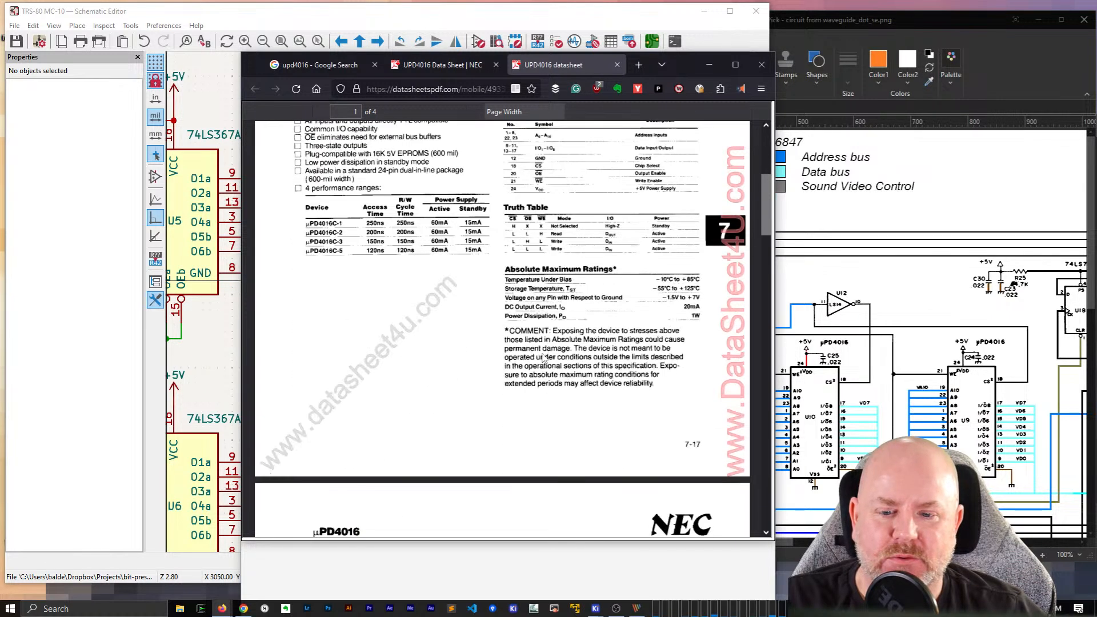
{"action": "scroll", "coordinate": [501, 277], "scroll_direction": "up", "scroll_amount": 5}
{"action": "left_click", "coordinate": [454, 71]}
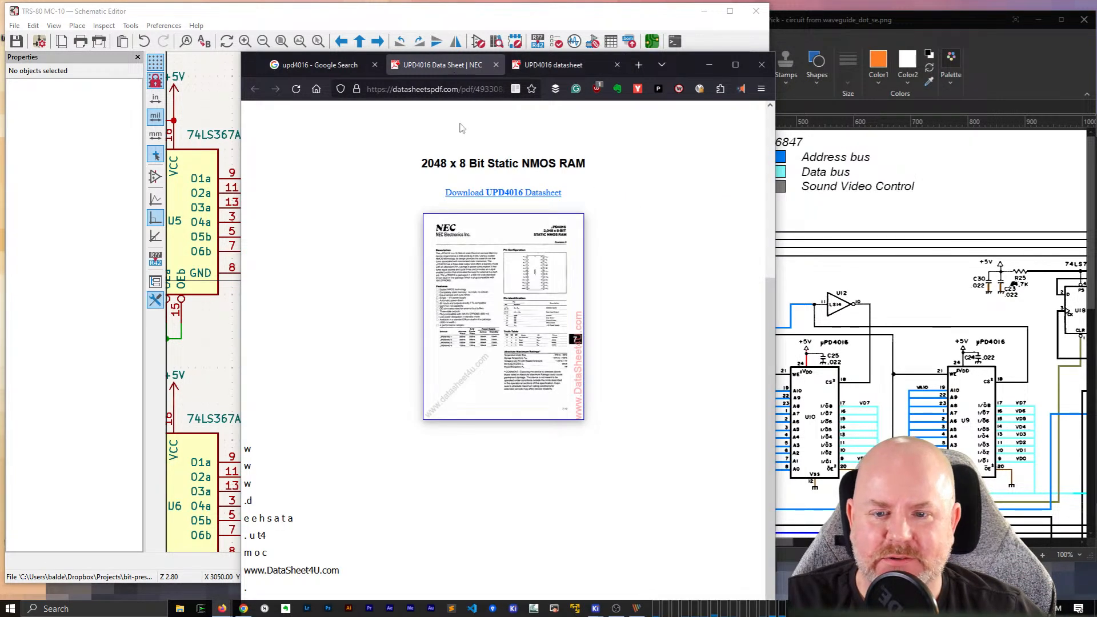
{"action": "left_click", "coordinate": [496, 64]}
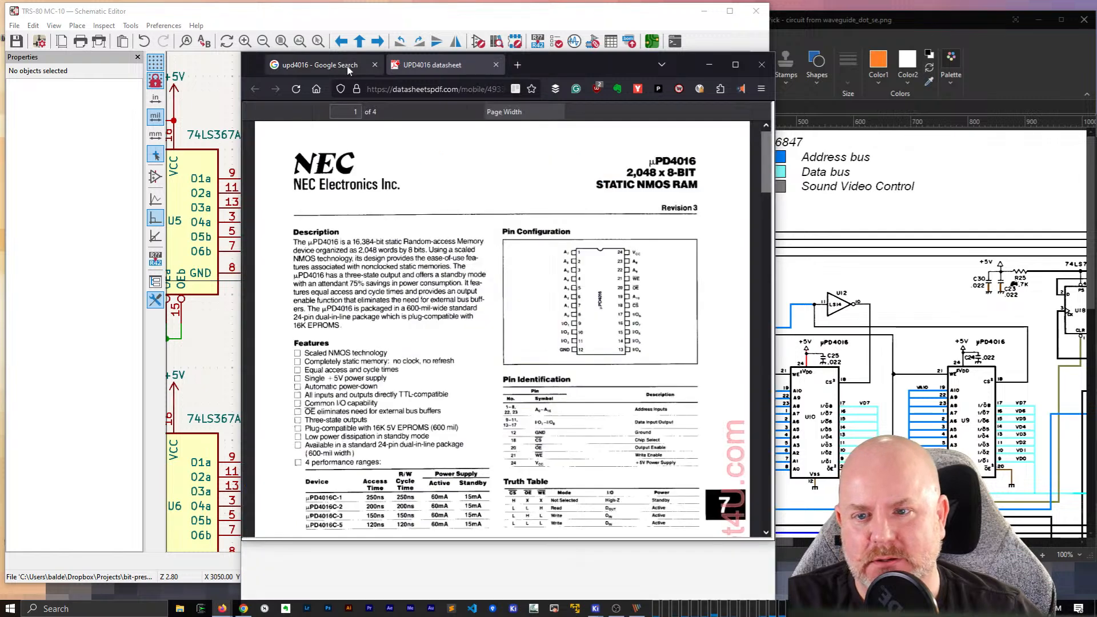
Step: Return to the upd4016 search results and open the Datasheet catalog result in a separate tab
{"action": "key", "text": "ctrl+shift+Tab"}
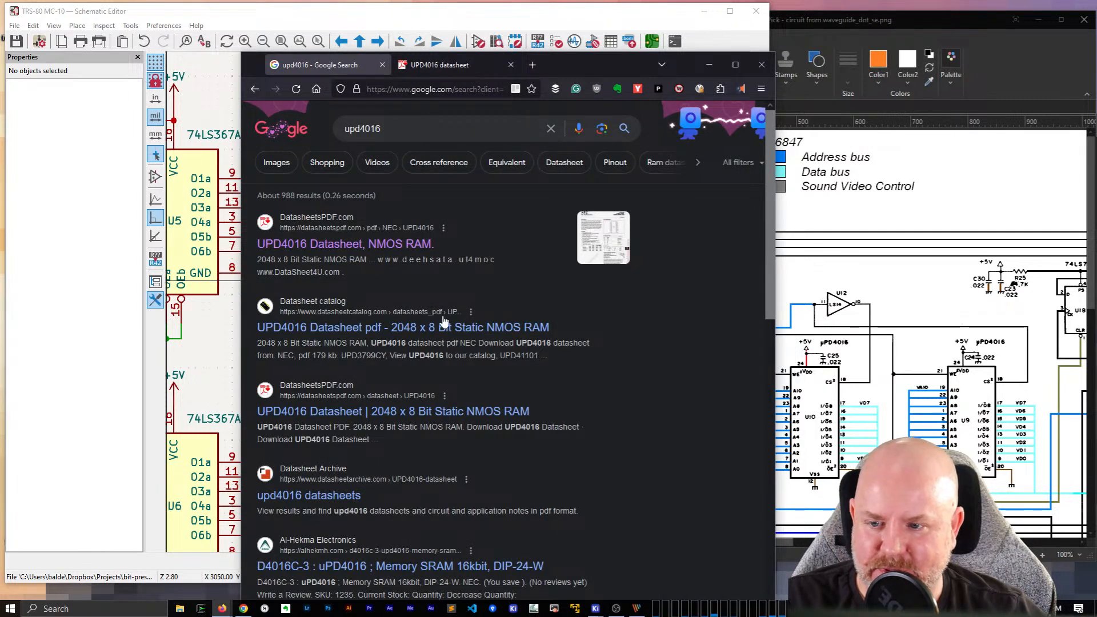
{"action": "scroll", "coordinate": [406, 322], "scroll_direction": "down", "scroll_amount": 1}
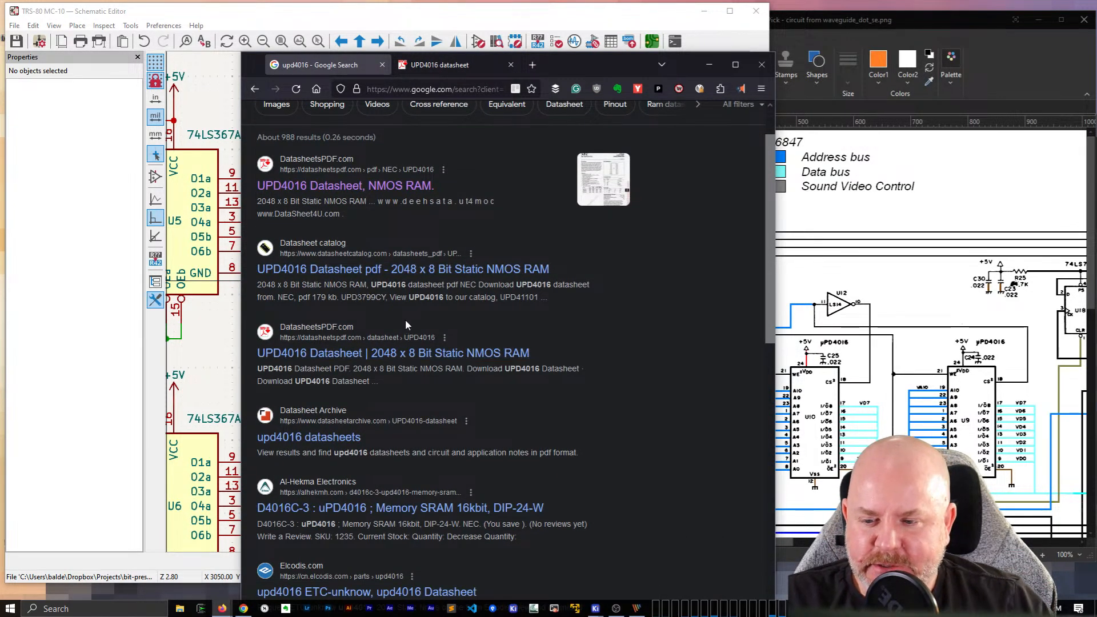
{"action": "scroll", "coordinate": [406, 321], "scroll_direction": "down", "scroll_amount": 3}
{"action": "scroll", "coordinate": [403, 323], "scroll_direction": "up", "scroll_amount": 3}
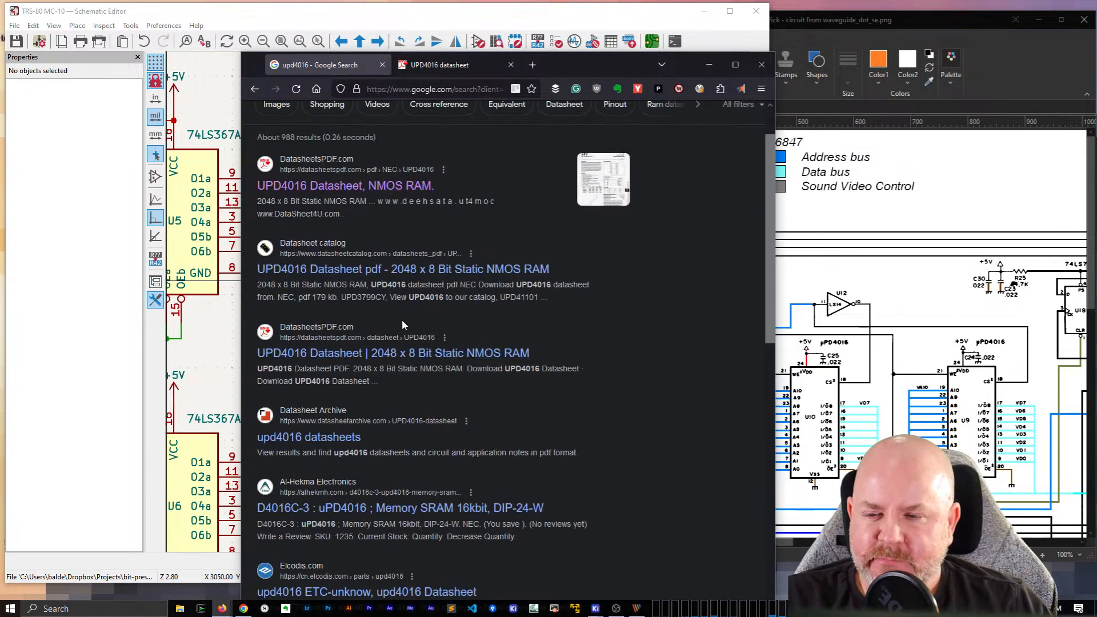
{"action": "right_click", "coordinate": [370, 270]}
{"action": "left_click", "coordinate": [394, 279]}
{"action": "left_click", "coordinate": [590, 69]}
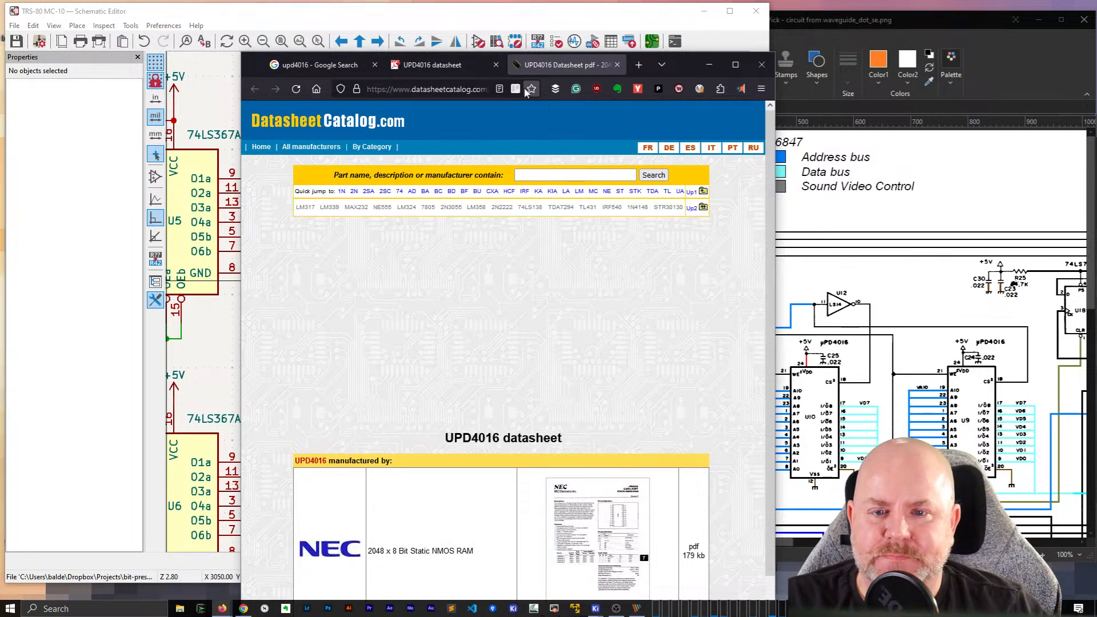
Step: Open the NEC UPD4016 PDF from the Datasheet catalog page, look over its first page and close it
{"action": "scroll", "coordinate": [504, 393], "scroll_direction": "down", "scroll_amount": 1}
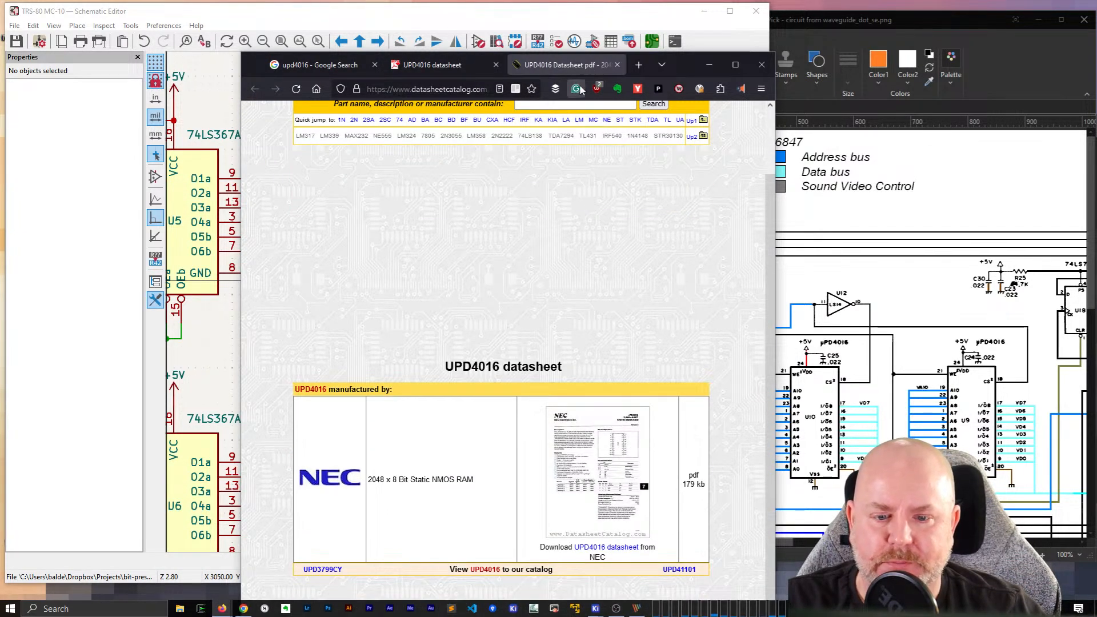
{"action": "right_click", "coordinate": [599, 467]}
{"action": "left_click", "coordinate": [529, 267]}
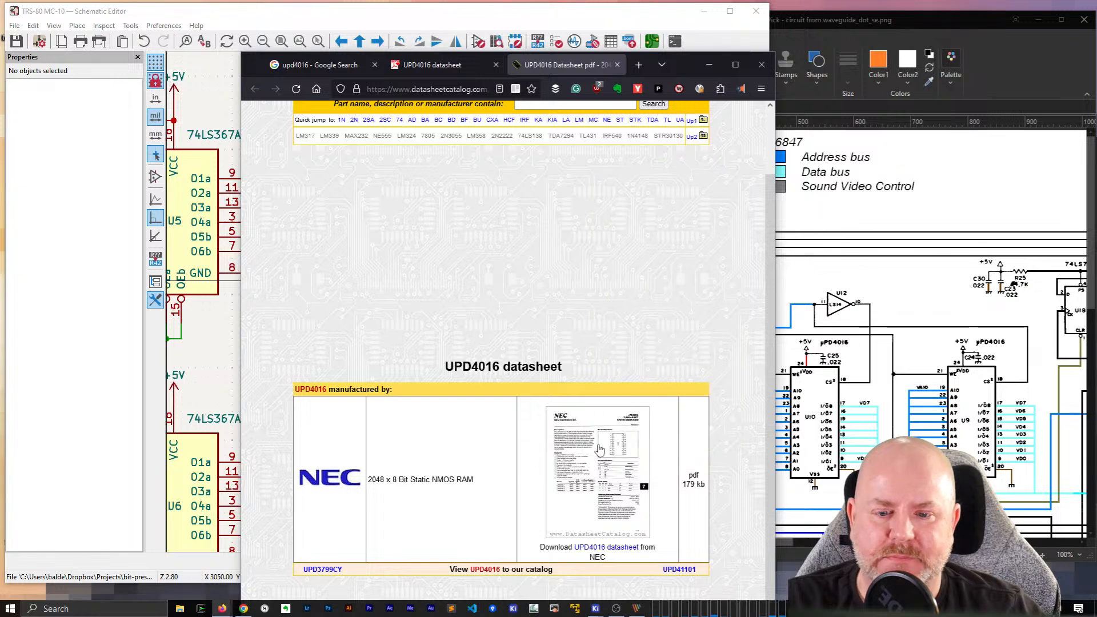
{"action": "left_click", "coordinate": [595, 466]}
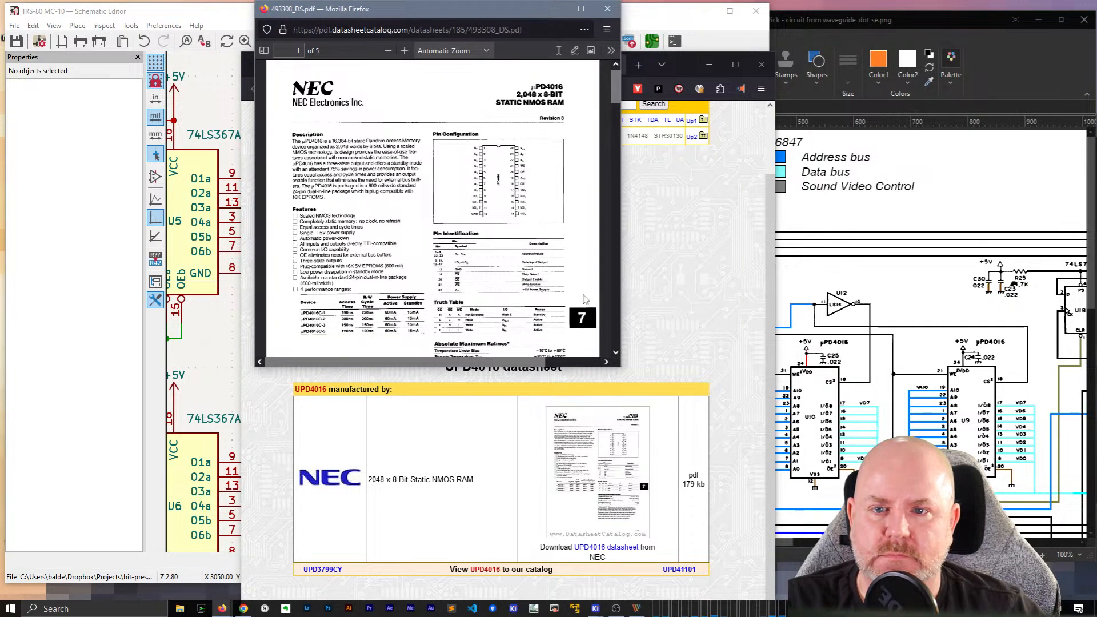
{"action": "left_click", "coordinate": [608, 9]}
Step: Return to the upd4016 search results and open the DatasheetsPDF.com result "UPD4016 Datasheet | 2048 x 8 Bit Static NMOS RAM" in a separate tab
{"action": "left_click", "coordinate": [316, 65]}
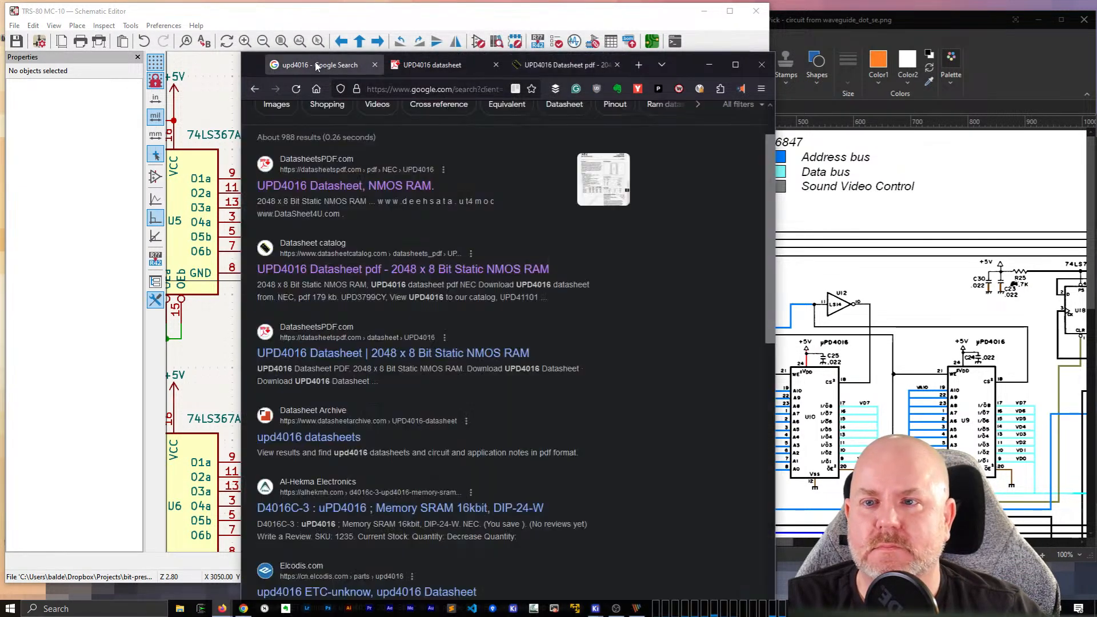
{"action": "right_click", "coordinate": [451, 352]}
{"action": "left_click", "coordinate": [475, 359]}
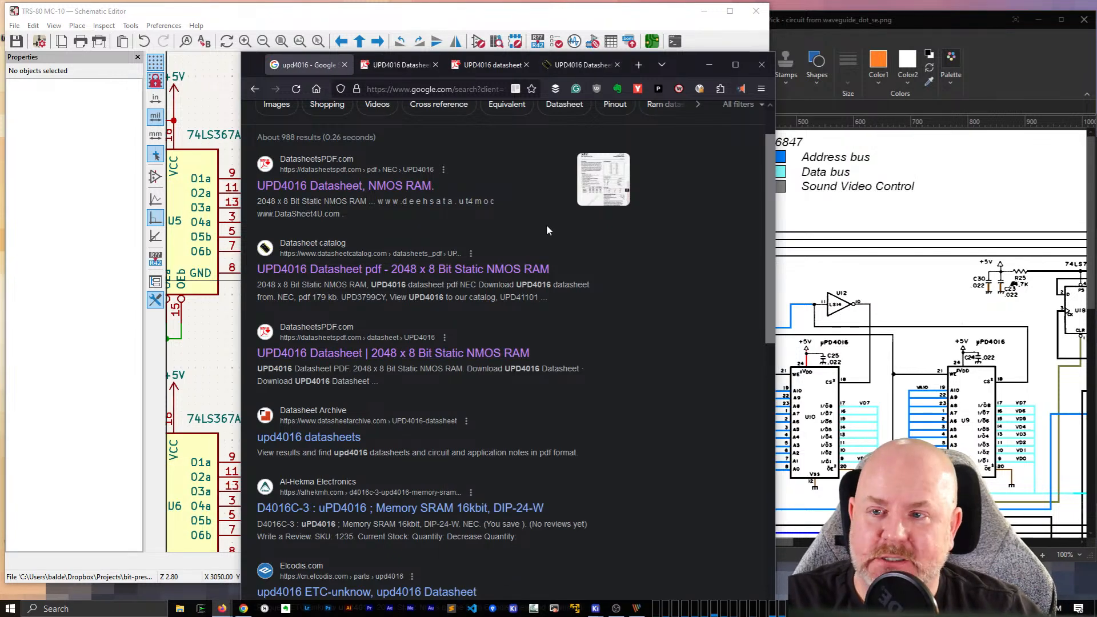
Step: Widen the Firefox window and reposition it near the upper edge of the screen, over the schematic
{"action": "left_click_drag", "start_coordinate": [252, 61], "coordinate": [163, 42]}
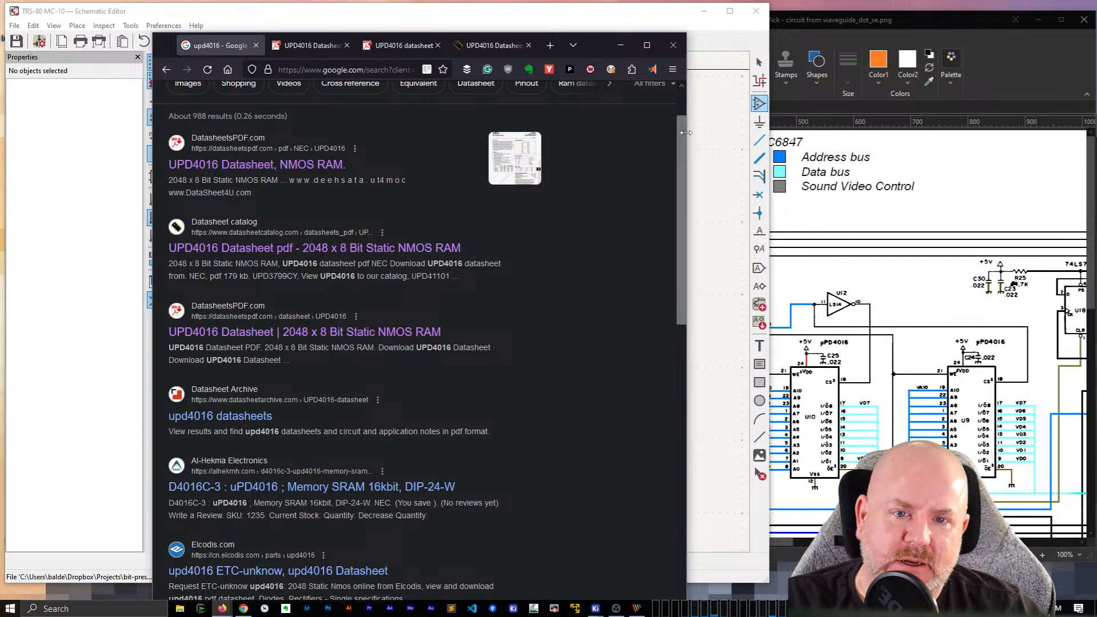
{"action": "left_click_drag", "start_coordinate": [686, 132], "coordinate": [794, 142]}
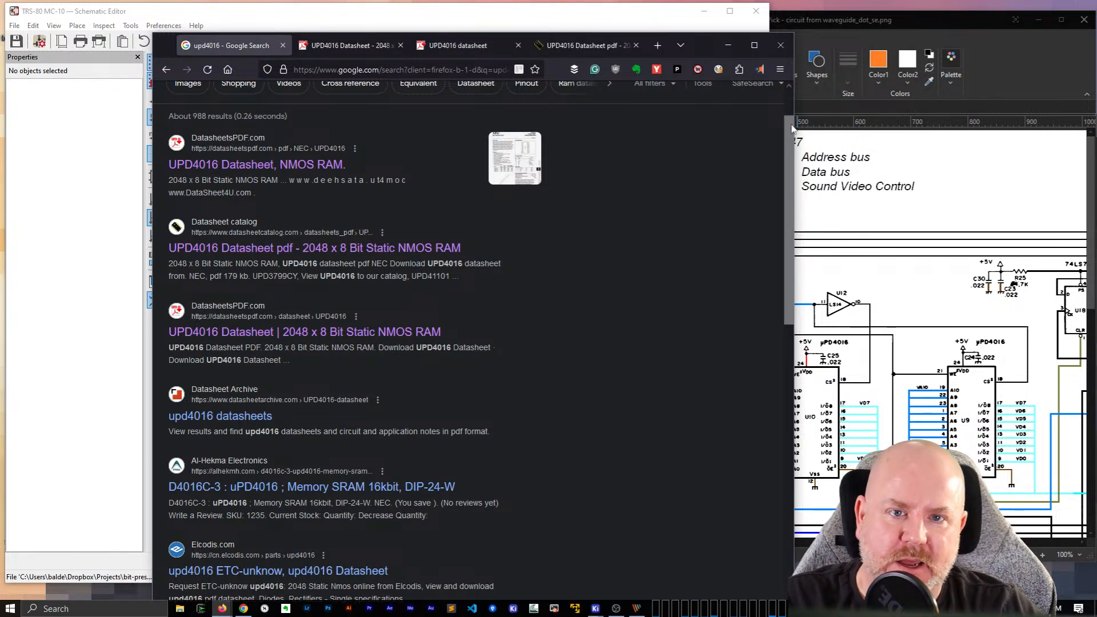
{"action": "left_click_drag", "start_coordinate": [701, 43], "coordinate": [698, 16]}
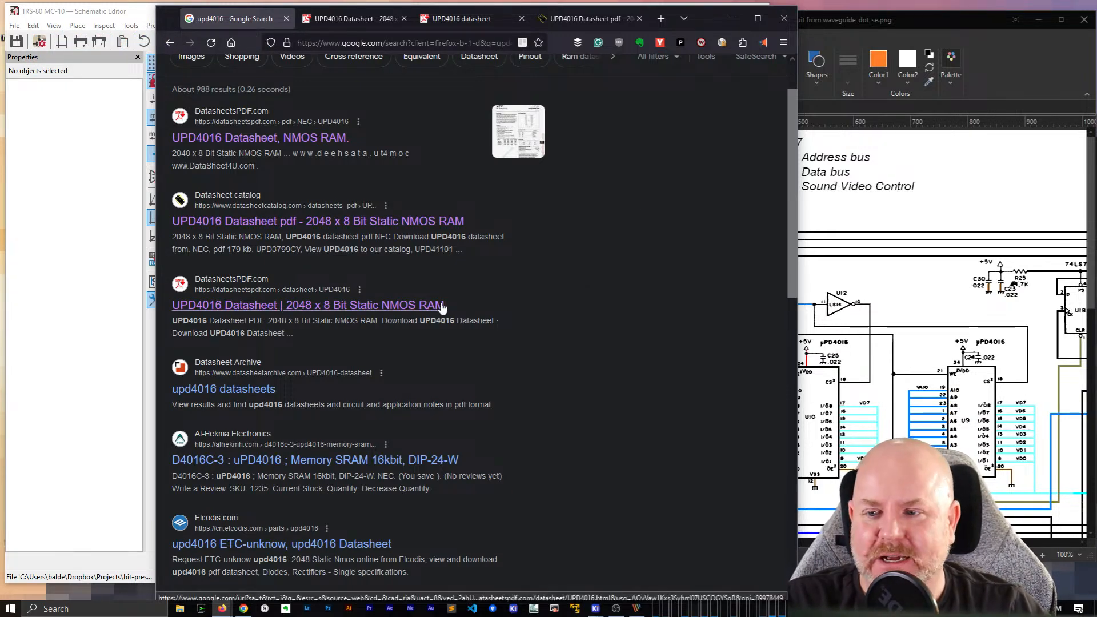
Step: Look over the DatasheetsPDF.com listing page, and examine the pin configuration and pin identification in the open NEC µPD4016 datasheet
{"action": "left_click", "coordinate": [388, 19]}
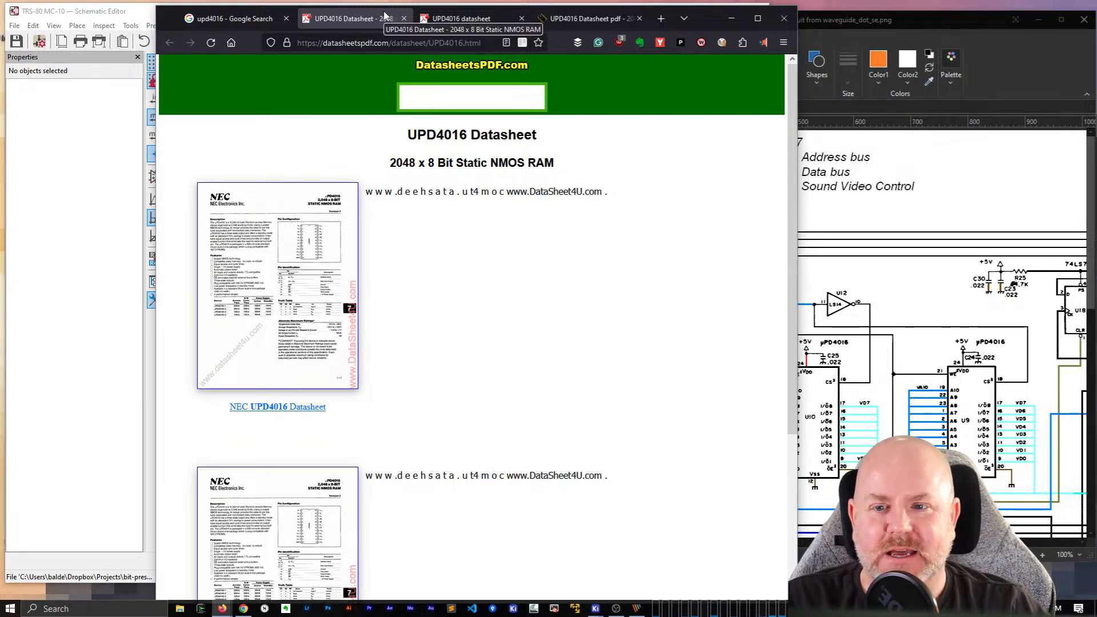
{"action": "scroll", "coordinate": [398, 265], "scroll_direction": "down", "scroll_amount": 4}
{"action": "scroll", "coordinate": [398, 265], "scroll_direction": "up", "scroll_amount": 4}
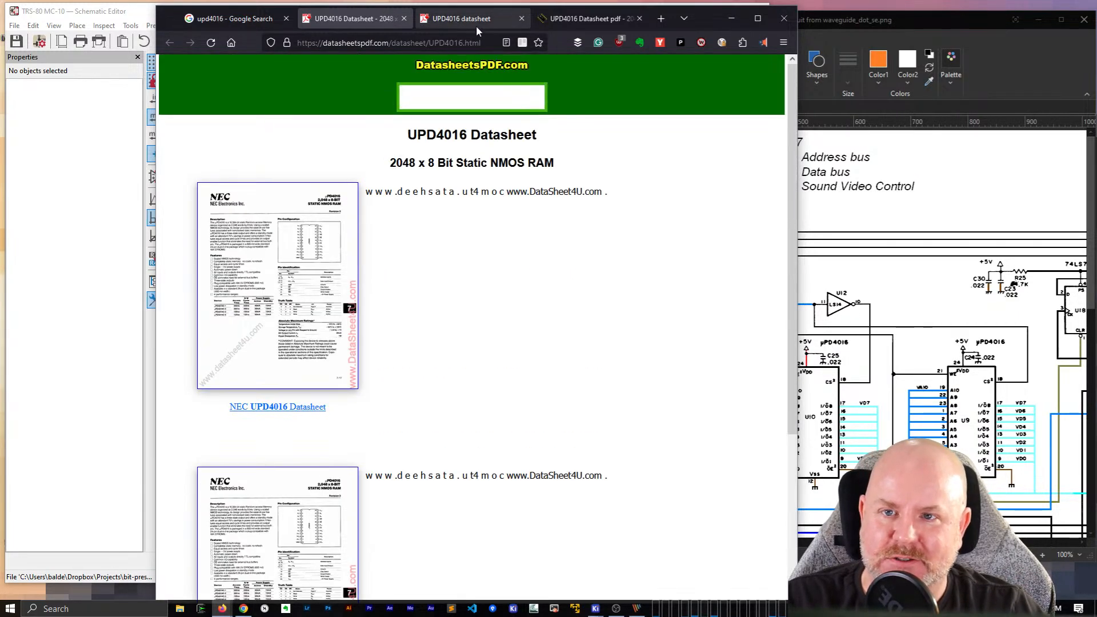
{"action": "left_click", "coordinate": [476, 23]}
{"action": "scroll", "coordinate": [479, 334], "scroll_direction": "down", "scroll_amount": 3}
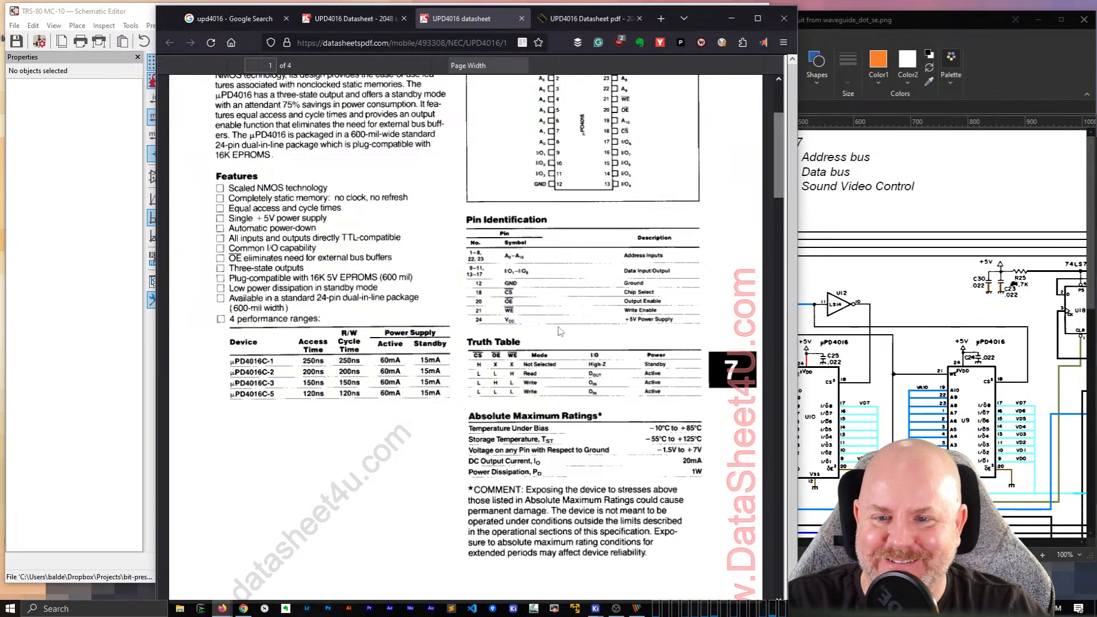
{"action": "scroll", "coordinate": [545, 265], "scroll_direction": "up", "scroll_amount": 3}
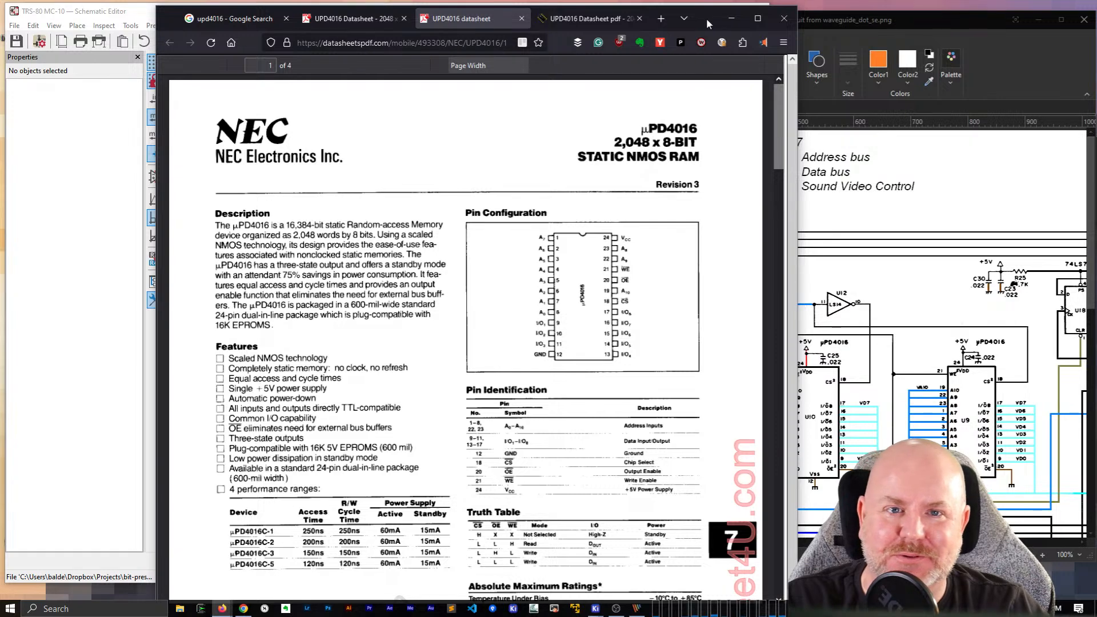
Step: Move the datasheet window over the reference circuit so the µPD4016 pin configuration sits beside the KiCad schematic
{"action": "left_click", "coordinate": [687, 18]}
{"action": "left_click", "coordinate": [339, 120]}
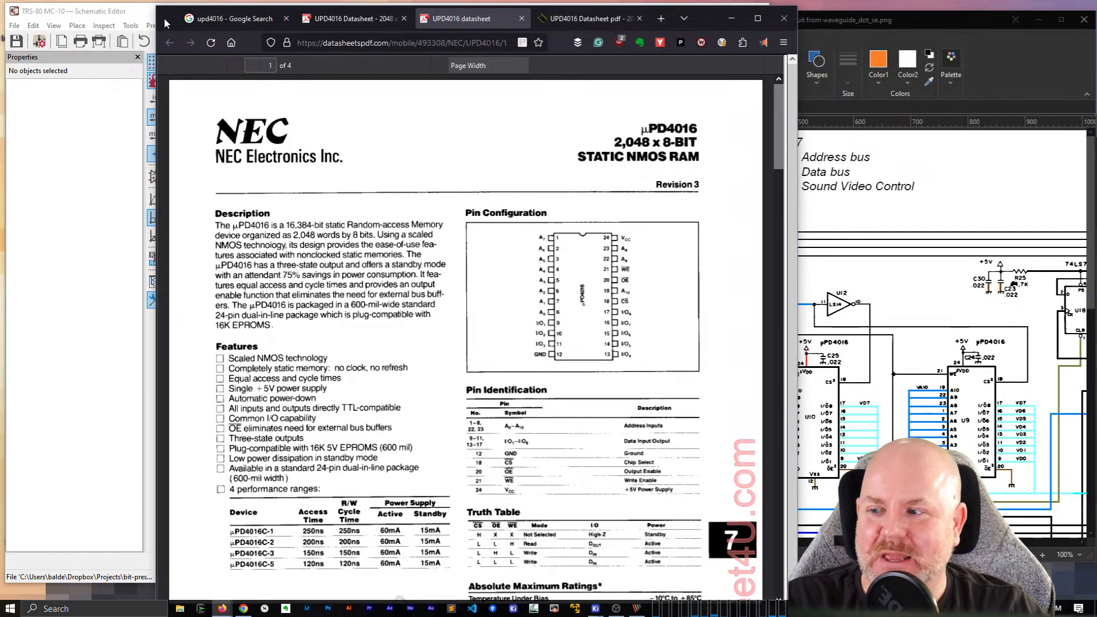
{"action": "left_click_drag", "start_coordinate": [164, 18], "coordinate": [88, 5]}
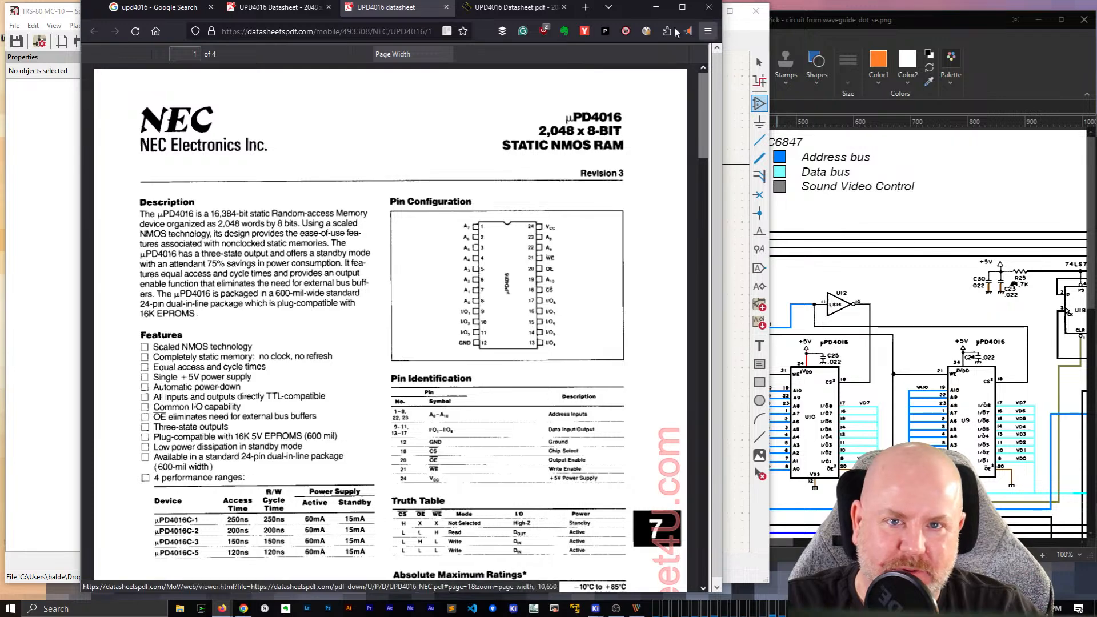
{"action": "left_click_drag", "start_coordinate": [629, 7], "coordinate": [989, 30]}
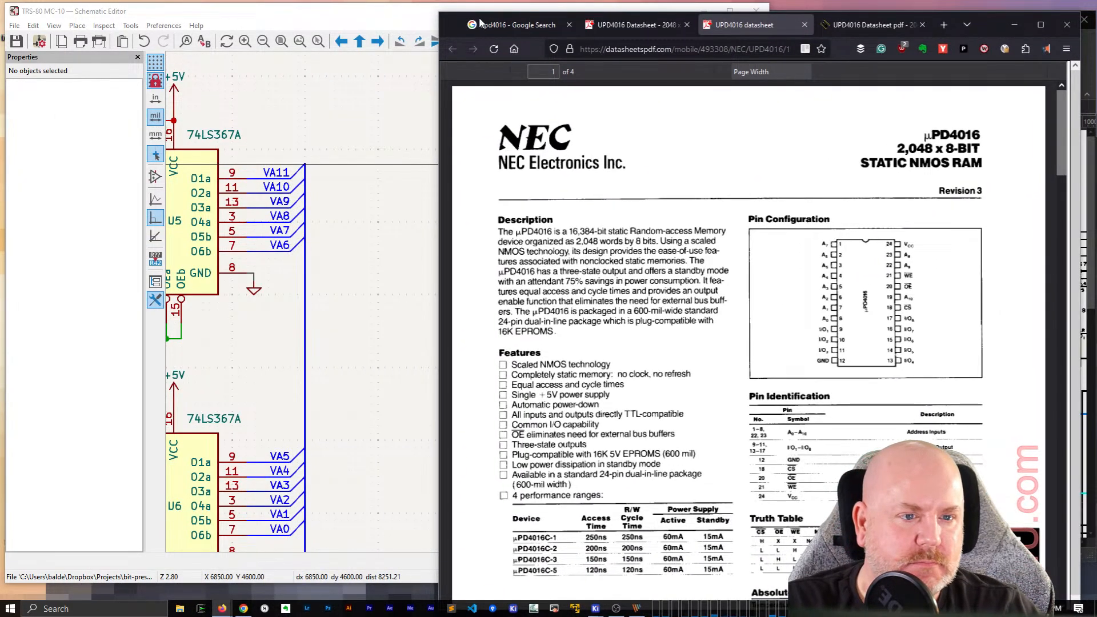
Step: Switch to the KiCad Schematic Editor, search the symbol libraries for pd4016, and clear the search and close the symbol chooser
{"action": "left_click", "coordinate": [214, 140]}
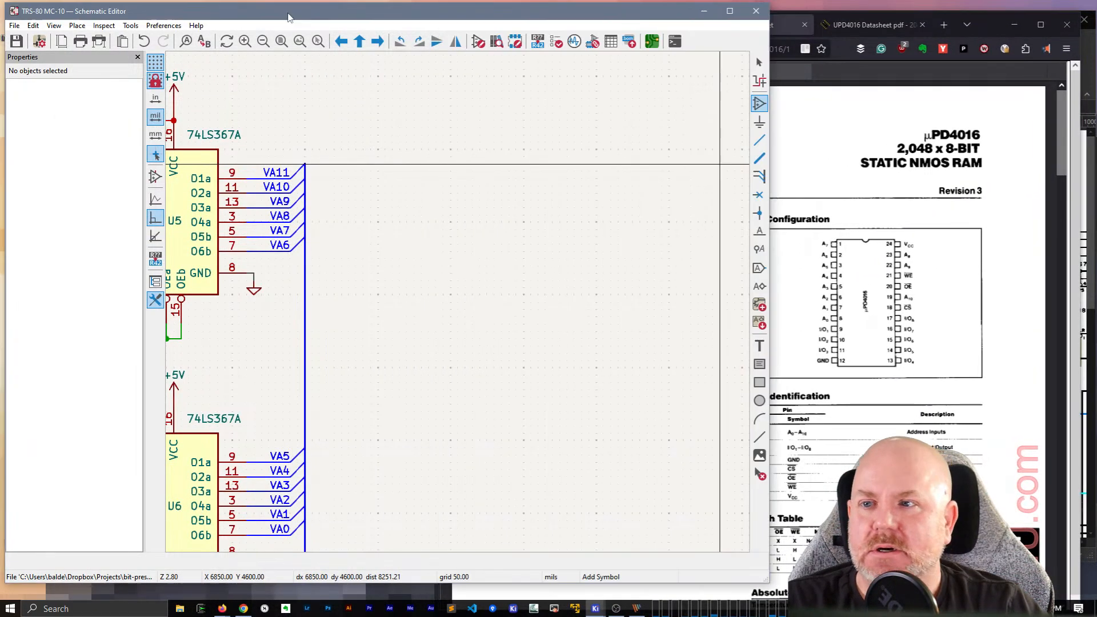
{"action": "left_click", "coordinate": [433, 164]}
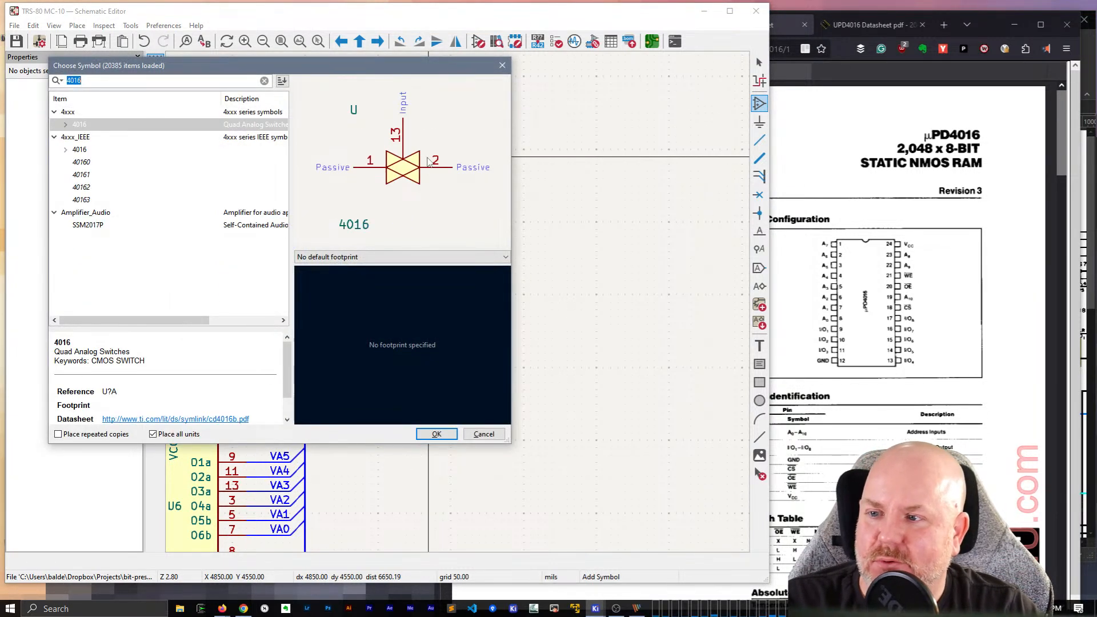
{"action": "type", "text": "pd"}
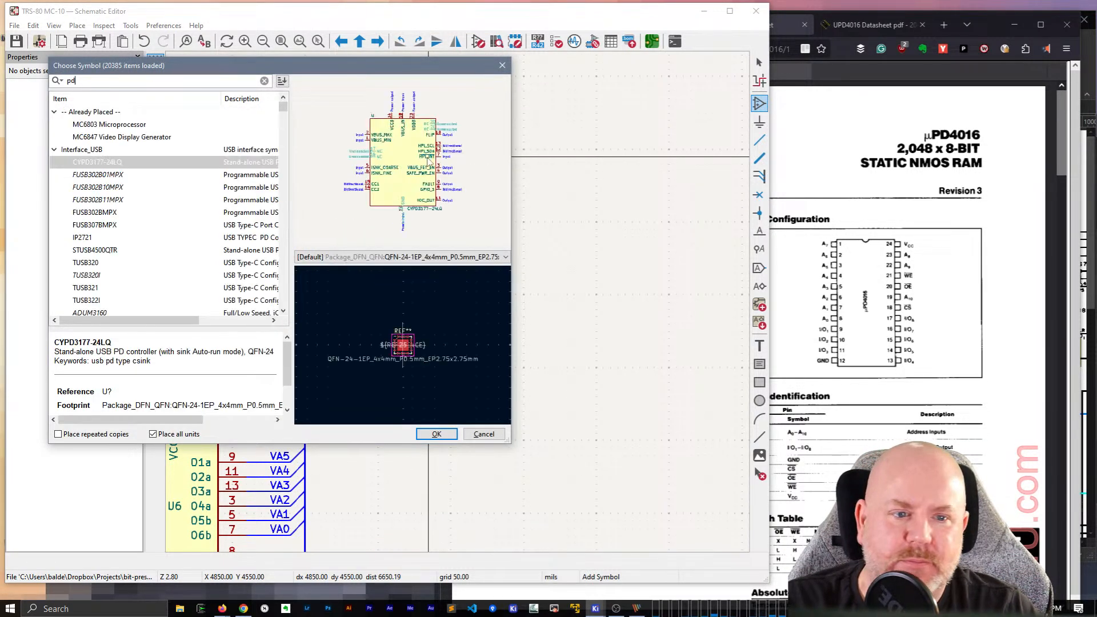
{"action": "type", "text": "4016"}
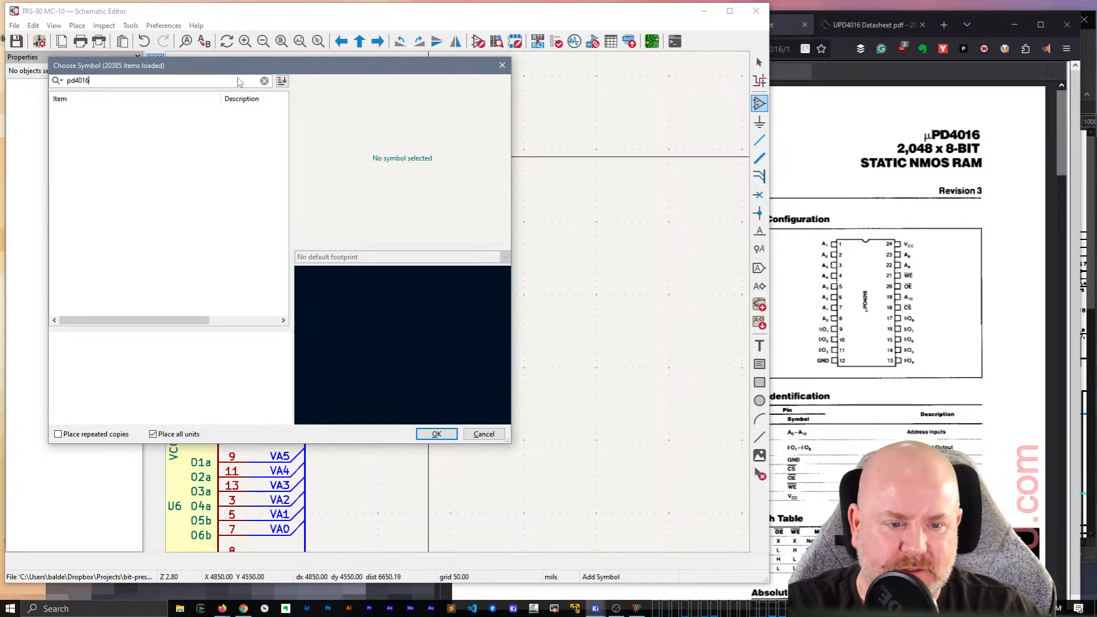
{"action": "double_click", "coordinate": [193, 83]}
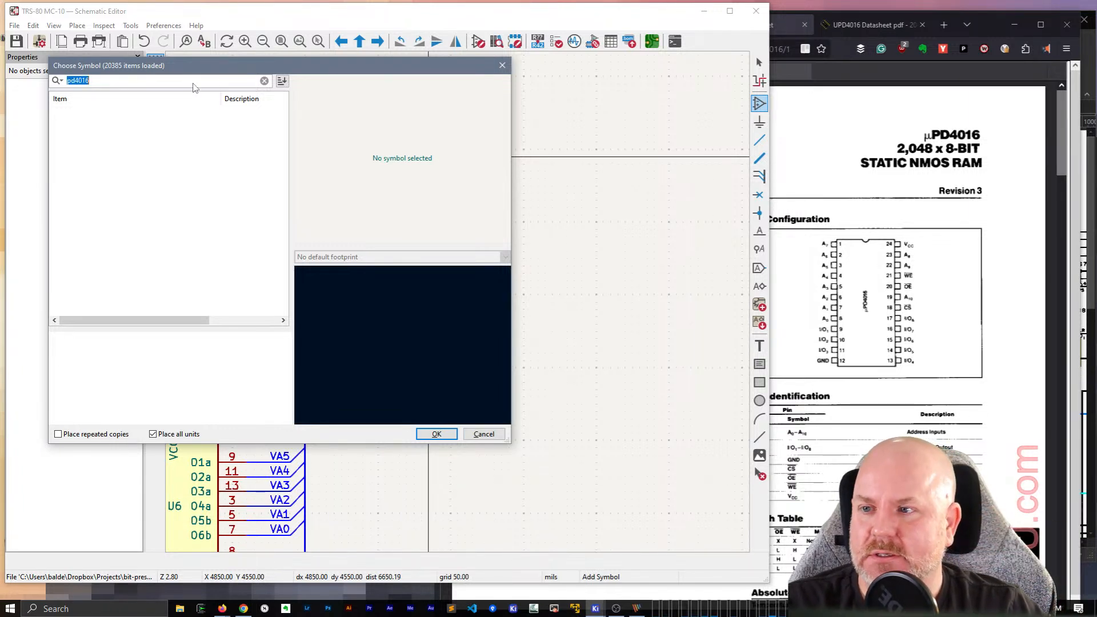
{"action": "left_click", "coordinate": [193, 84]}
{"action": "double_click", "coordinate": [195, 85]}
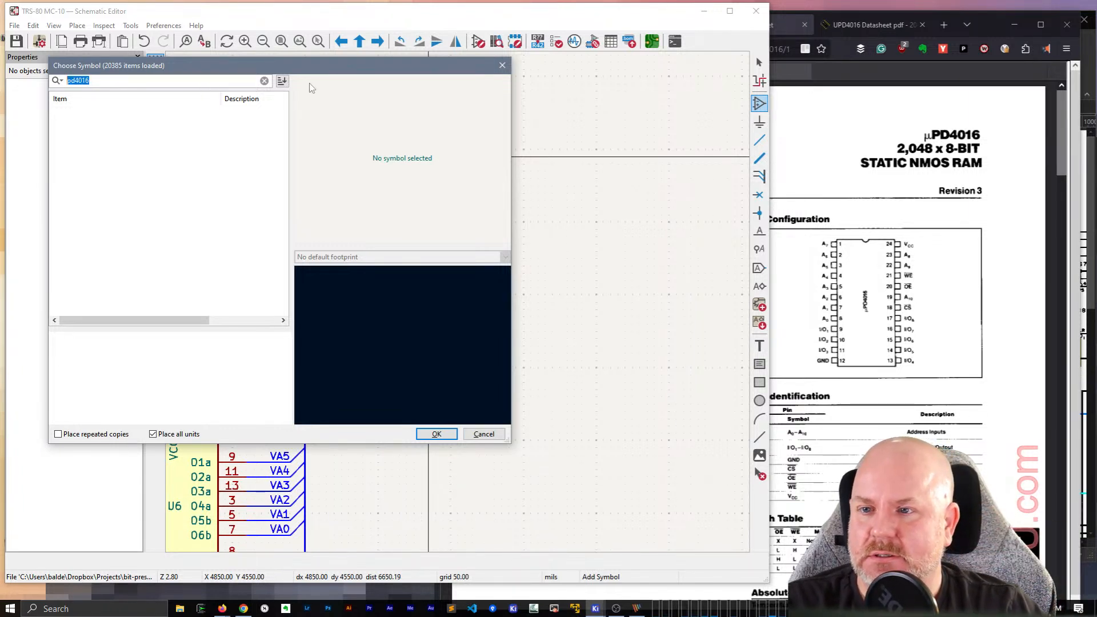
{"action": "left_click", "coordinate": [264, 80]}
{"action": "left_click", "coordinate": [503, 65]}
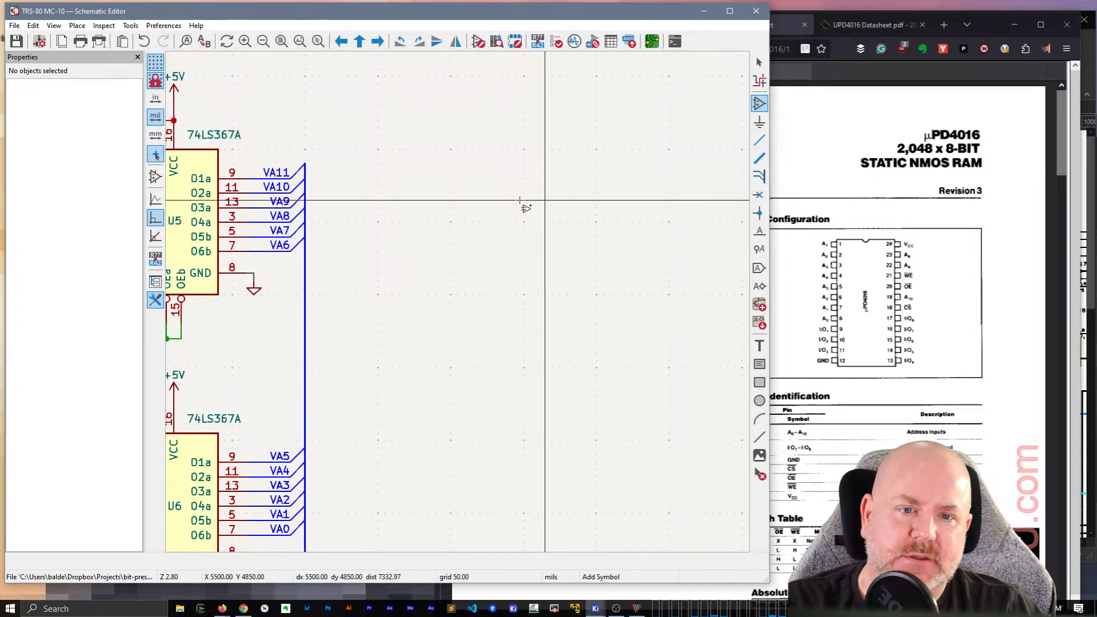
Step: Open the Symbol Editor and filter its libraries by mc-10
{"action": "left_click", "coordinate": [131, 26]}
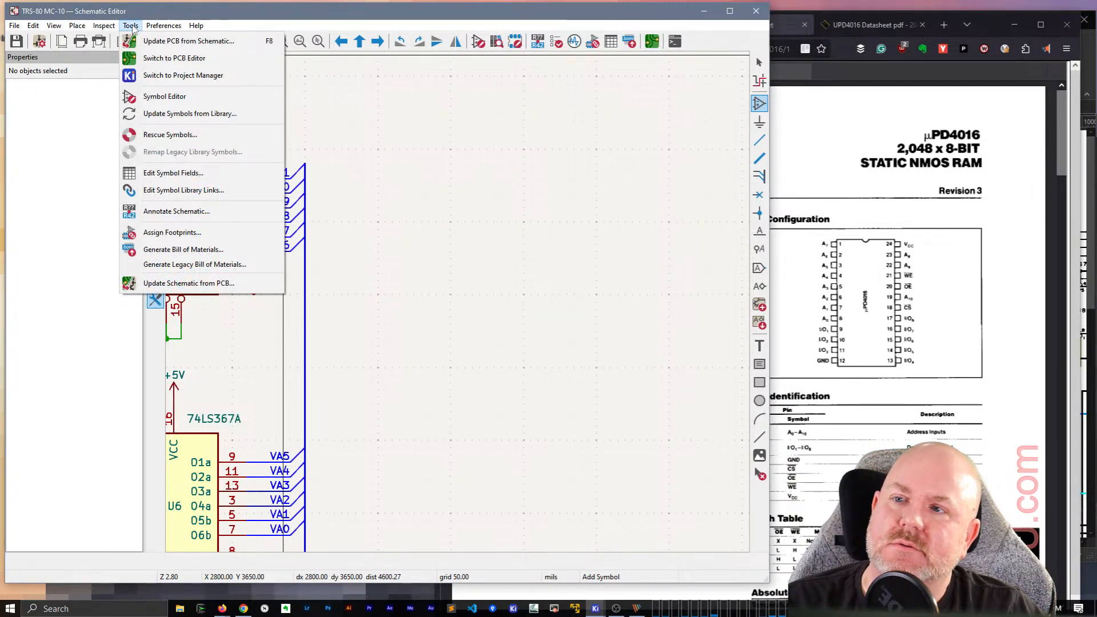
{"action": "left_click", "coordinate": [180, 27]}
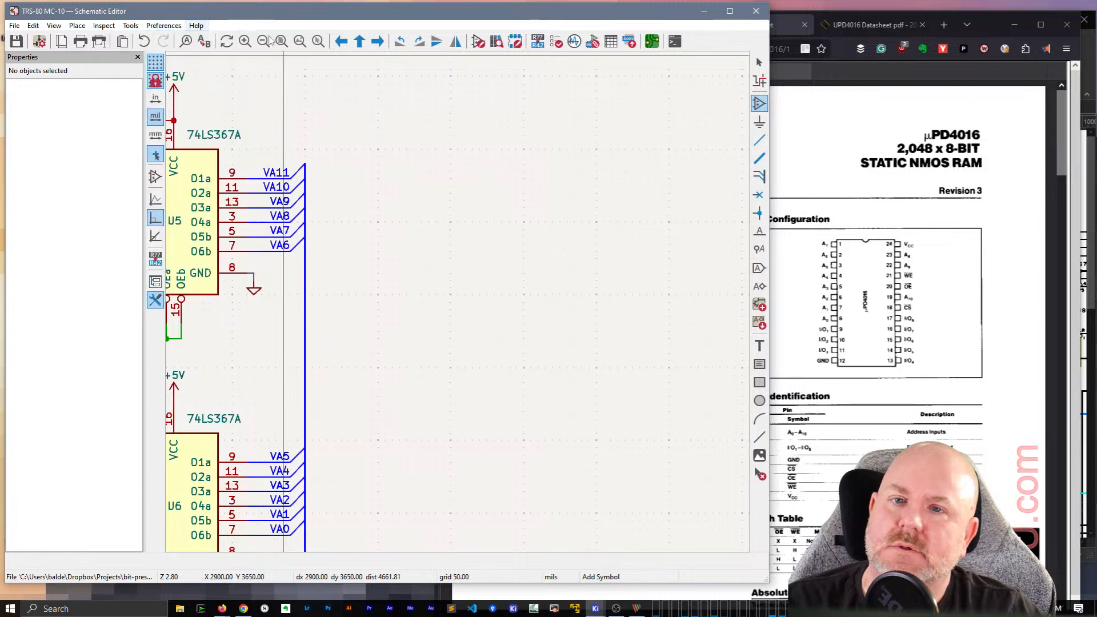
{"action": "left_click", "coordinate": [477, 43]}
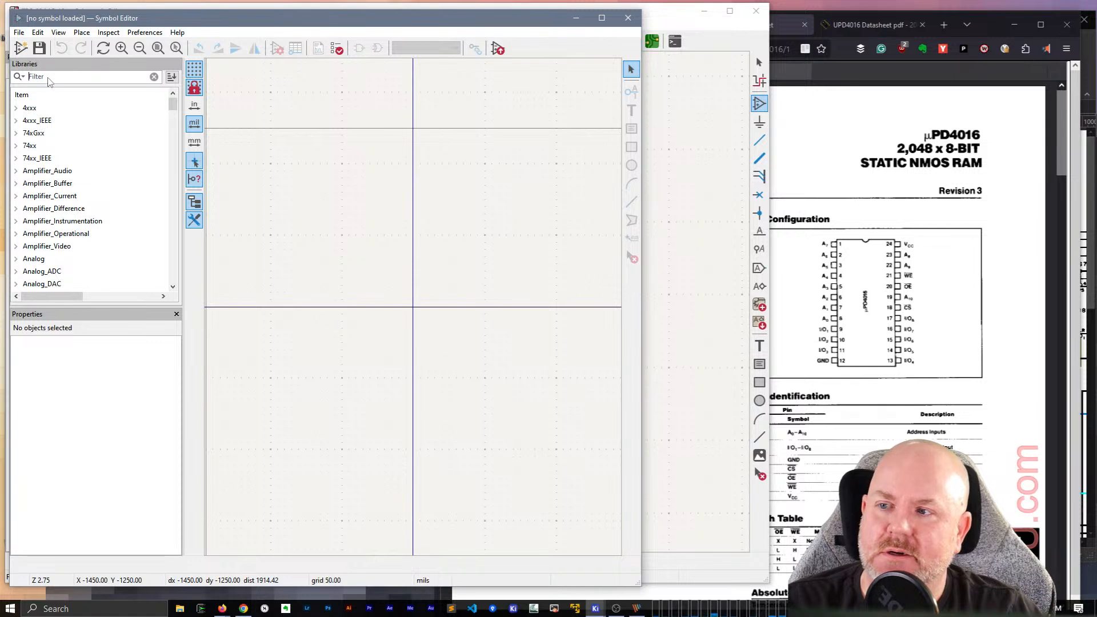
{"action": "left_click", "coordinate": [49, 78]}
{"action": "type", "text": "mc-10"}
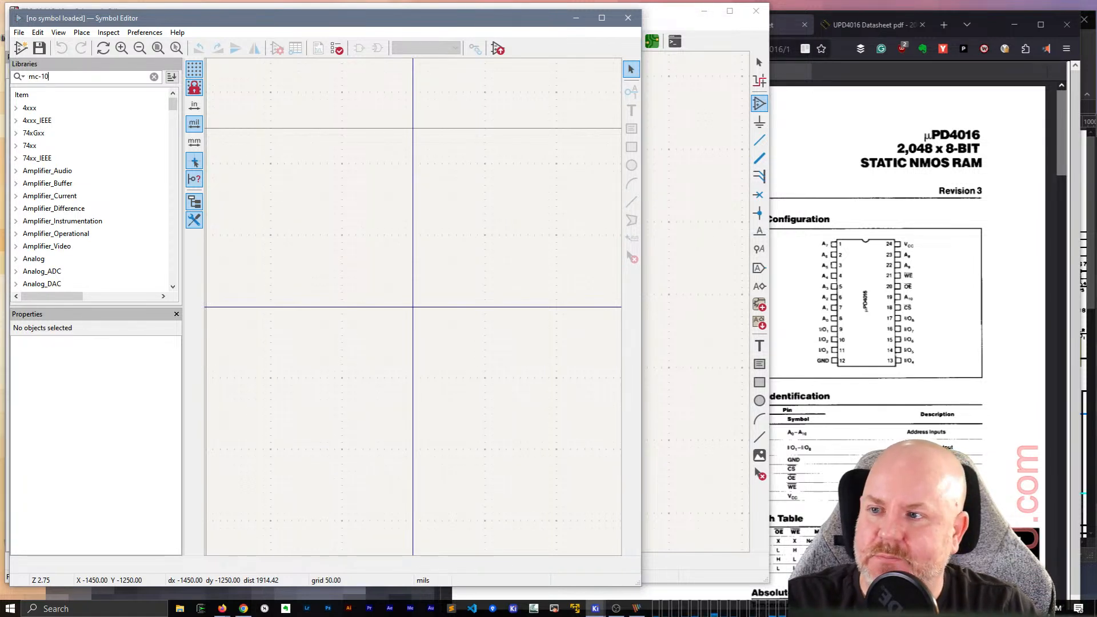
{"action": "key", "text": "BackSpace"}
{"action": "key", "text": "BackSpace"}
{"action": "type", "text": "10"}
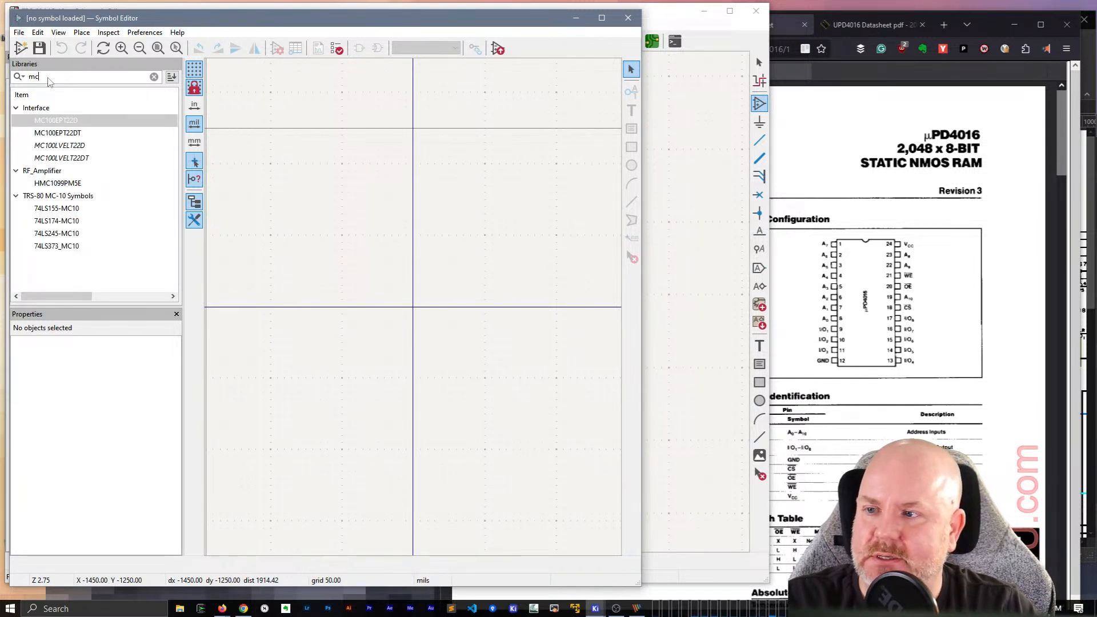
{"action": "key", "text": "BackSpace"}
{"action": "type", "text": "c-10"}
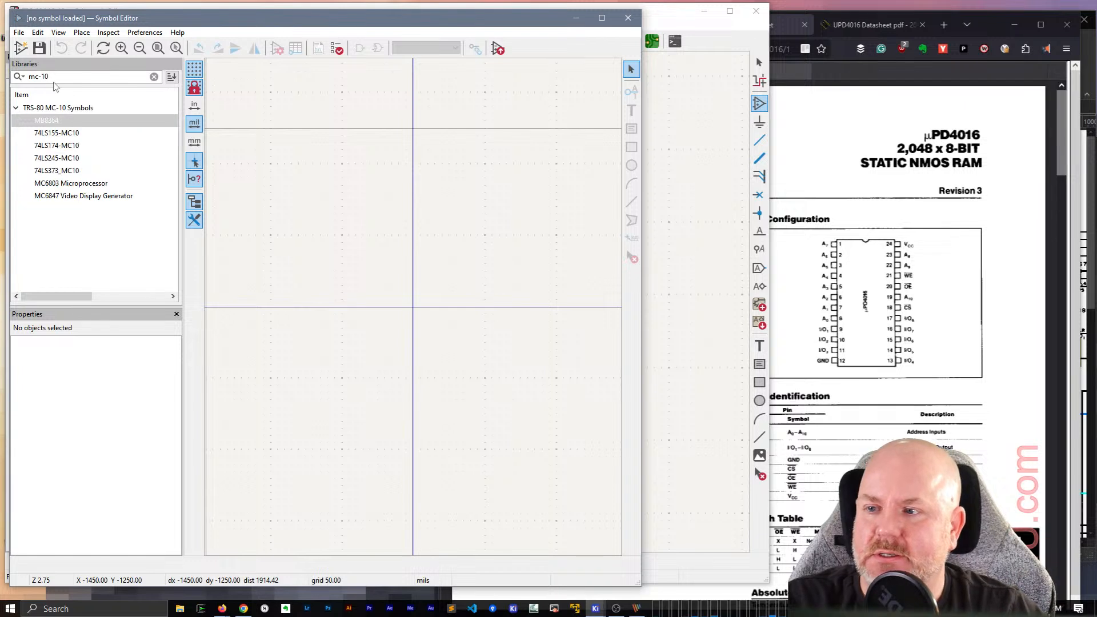
Step: Create a new symbol named uPD4016 in the TRS-80 MC-10 Symbols library, keeping the default reference designator U
{"action": "right_click", "coordinate": [67, 109]}
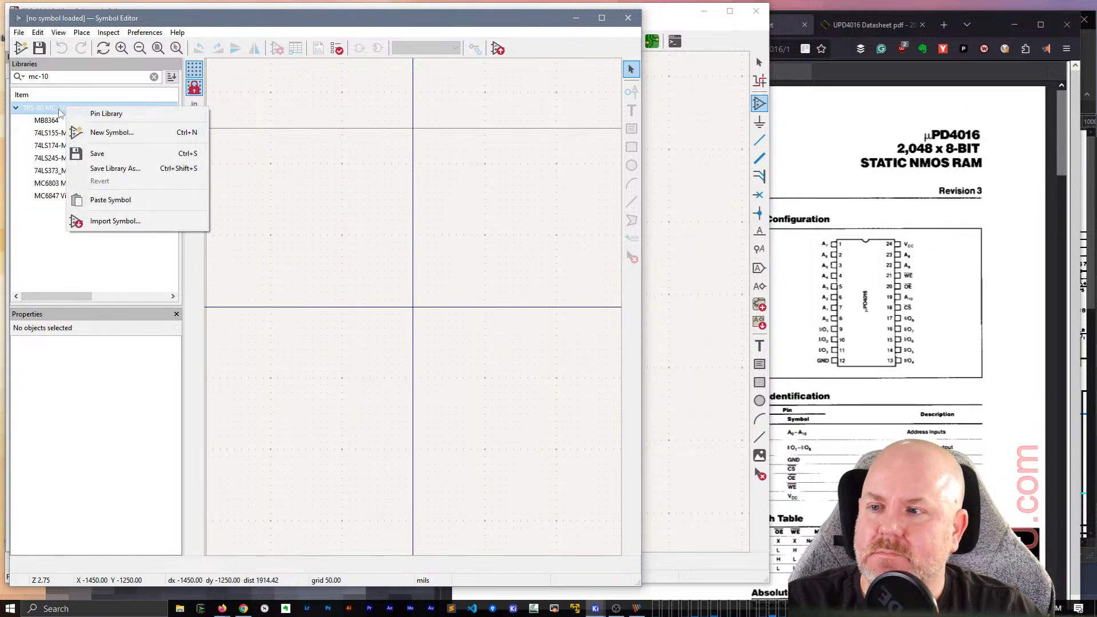
{"action": "left_click", "coordinate": [97, 133]}
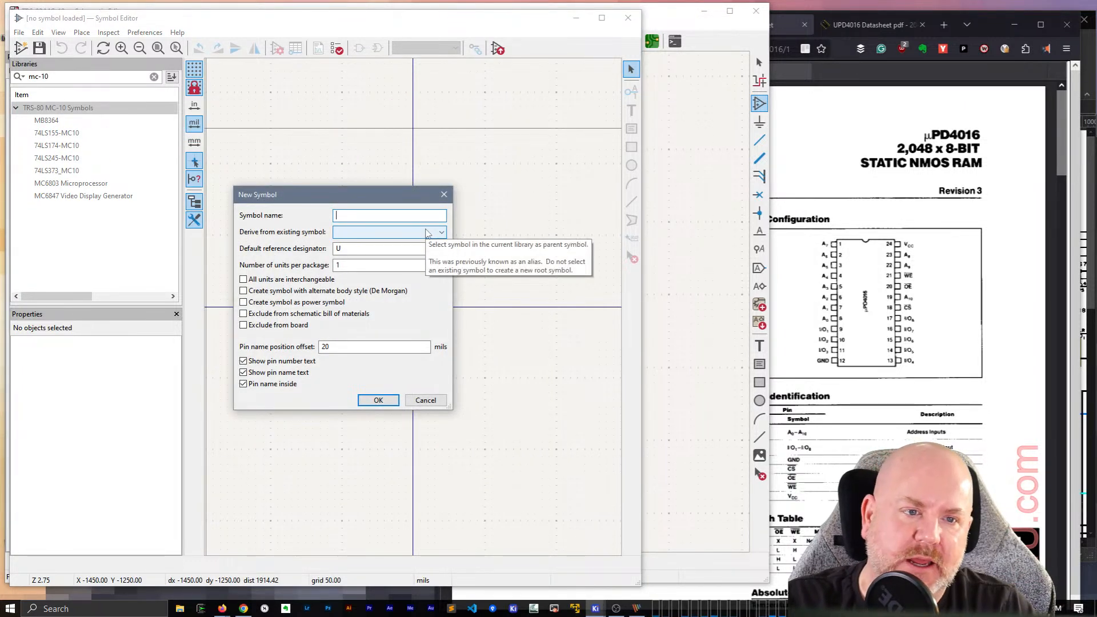
{"action": "type", "text": "uPD4016"}
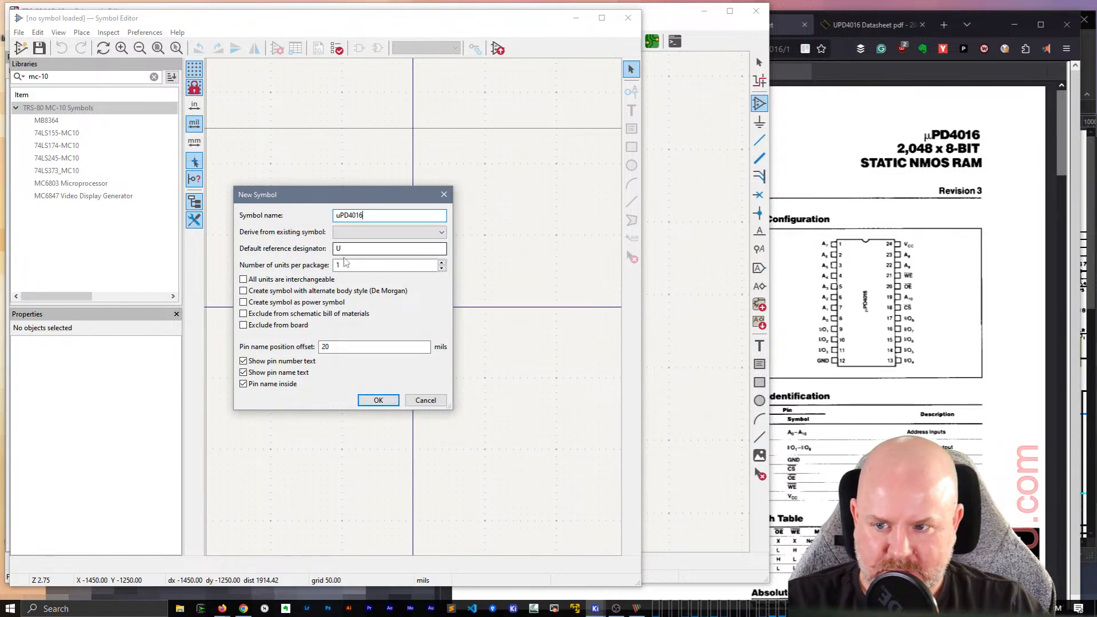
{"action": "left_click", "coordinate": [392, 397]}
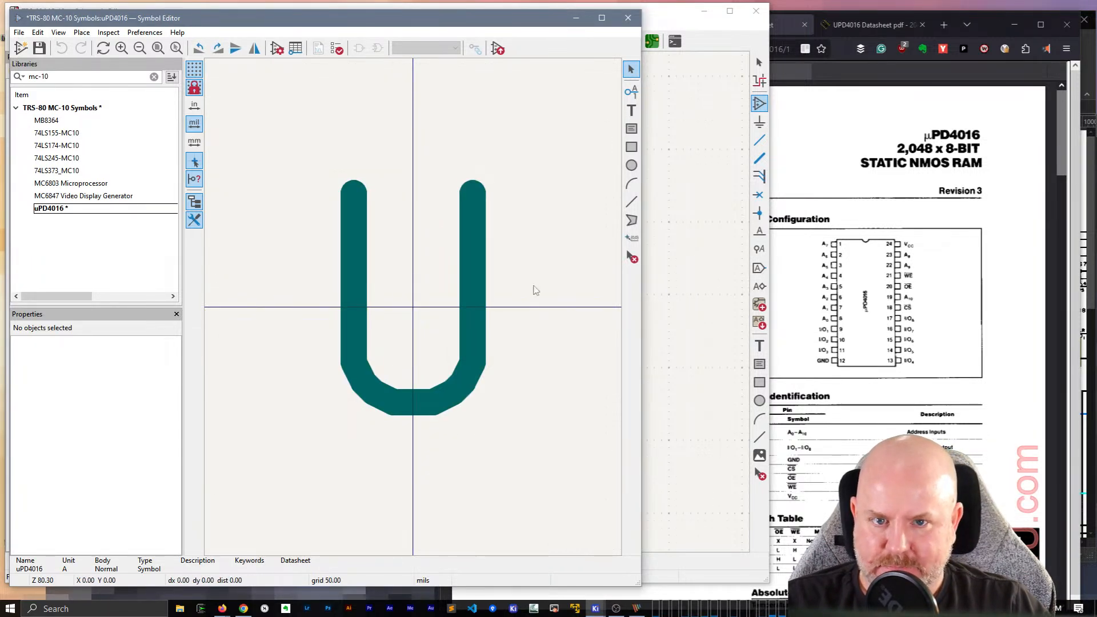
{"action": "scroll", "coordinate": [413, 309], "scroll_direction": "down", "scroll_amount": 3}
{"action": "left_click", "coordinate": [109, 33]}
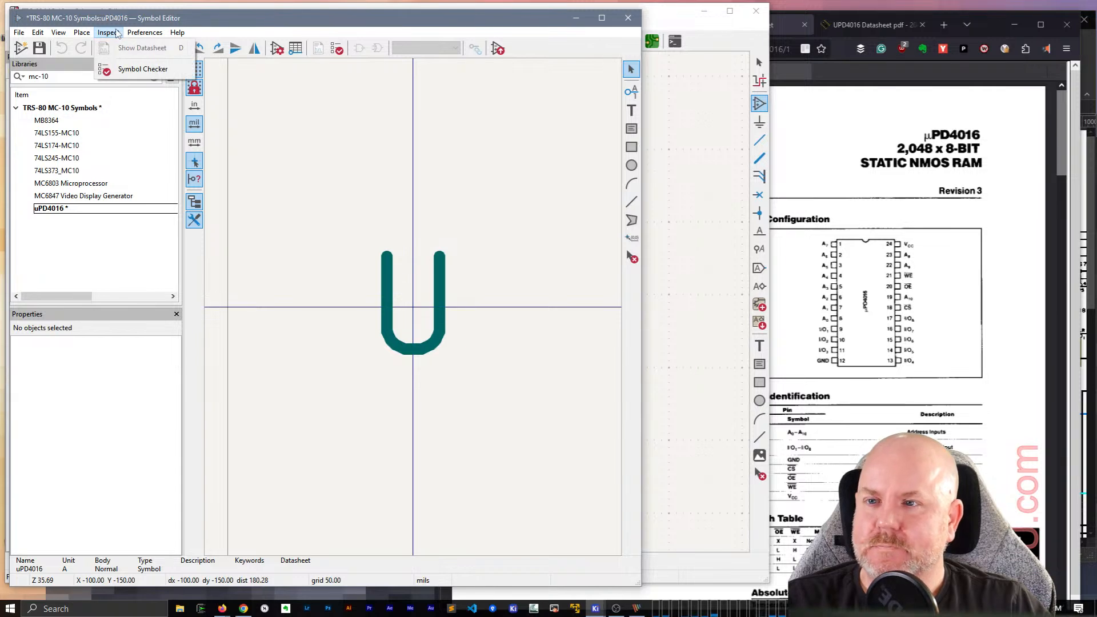
{"action": "left_click", "coordinate": [180, 34]}
{"action": "left_click", "coordinate": [298, 48]}
{"action": "key", "text": "Escape"}
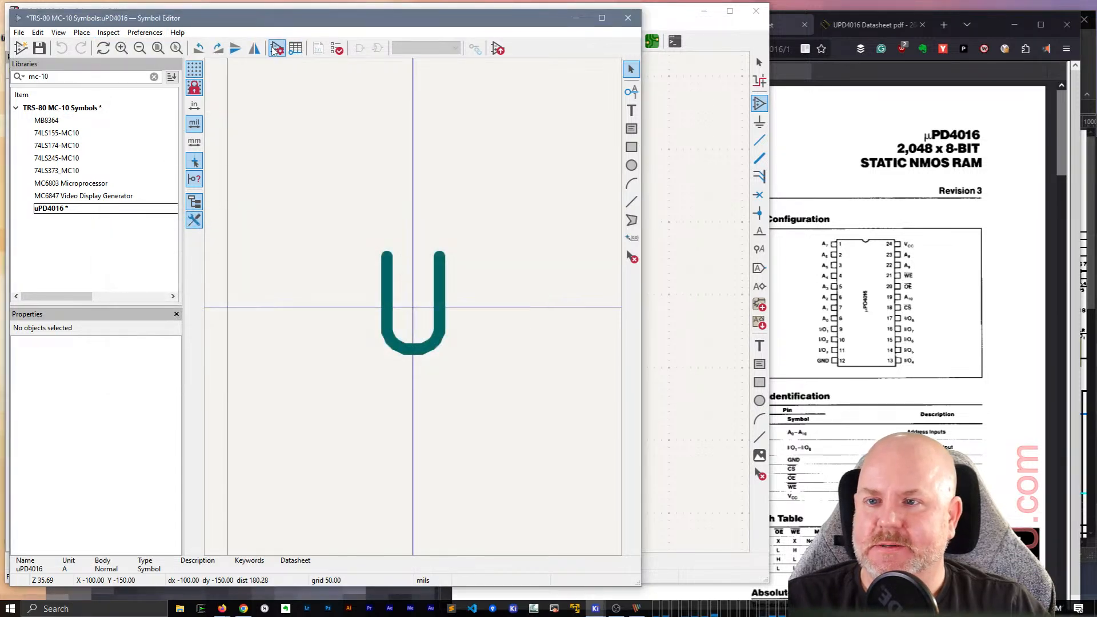
Step: Set the new symbol's Value field to uPD4016 in its symbol properties and save the symbol
{"action": "left_click", "coordinate": [277, 48]}
{"action": "left_click", "coordinate": [177, 237]}
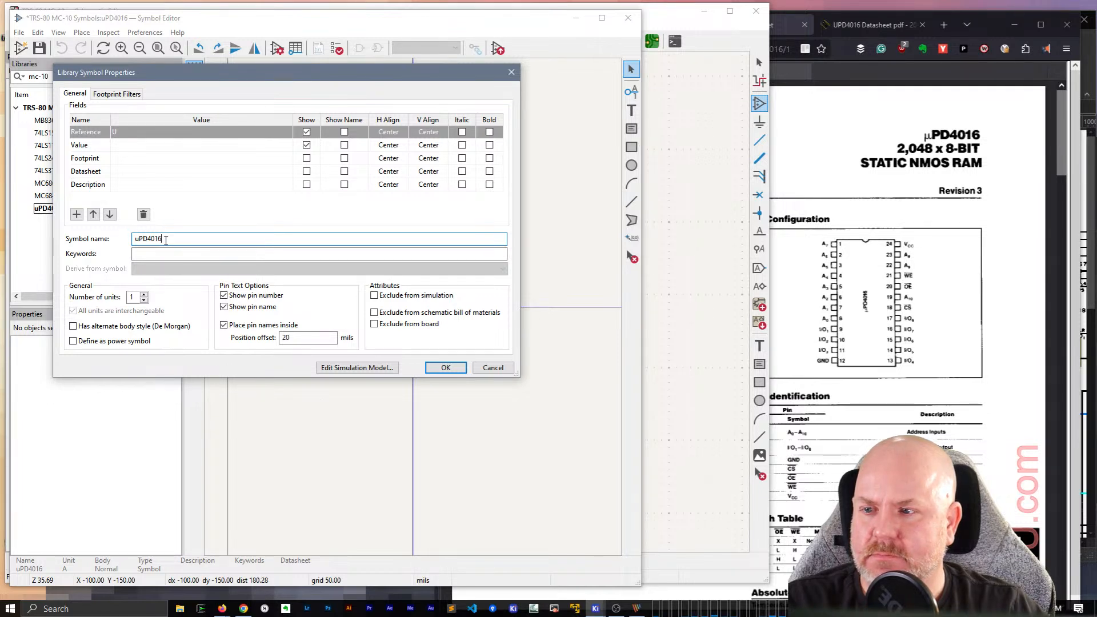
{"action": "double_click", "coordinate": [165, 240]}
{"action": "left_click", "coordinate": [114, 146]}
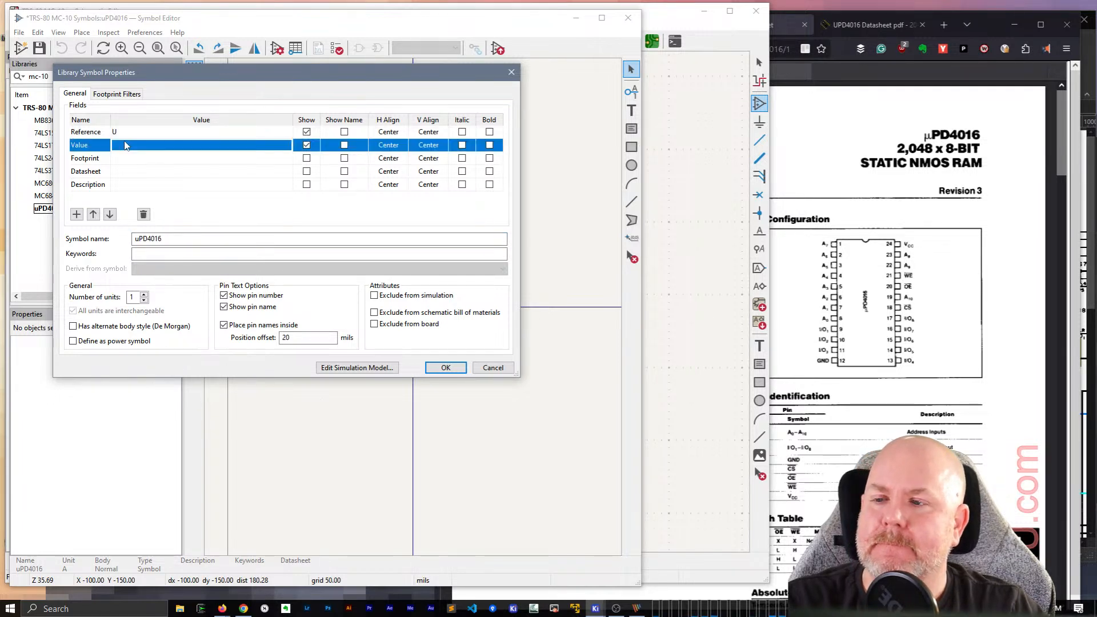
{"action": "left_click", "coordinate": [200, 239]}
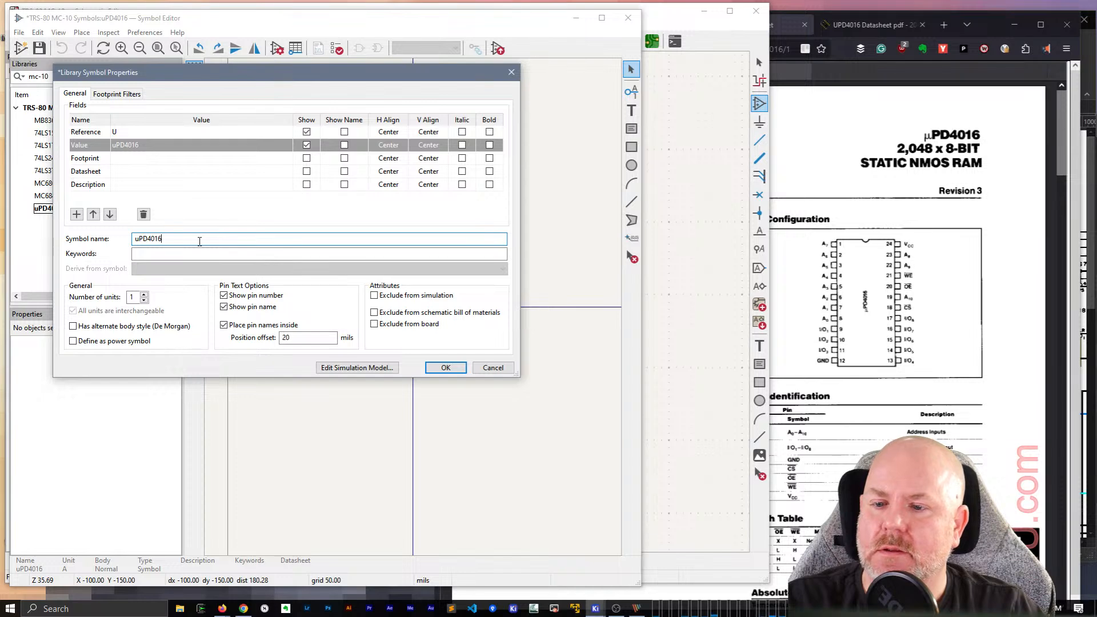
{"action": "left_click_drag", "start_coordinate": [200, 241], "coordinate": [110, 240]}
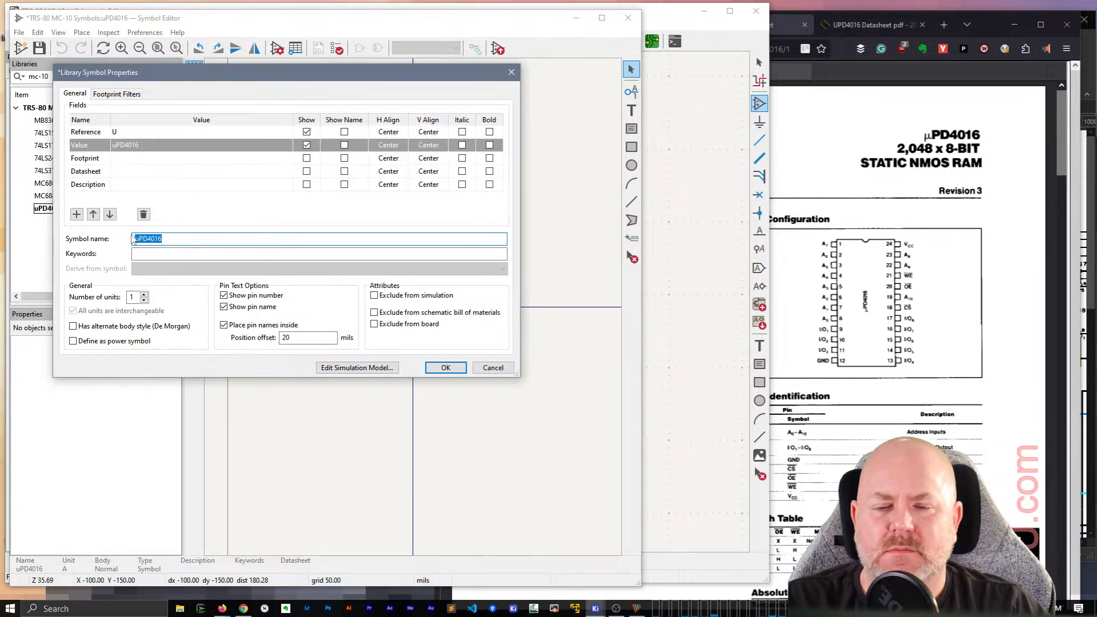
{"action": "left_click", "coordinate": [437, 368]}
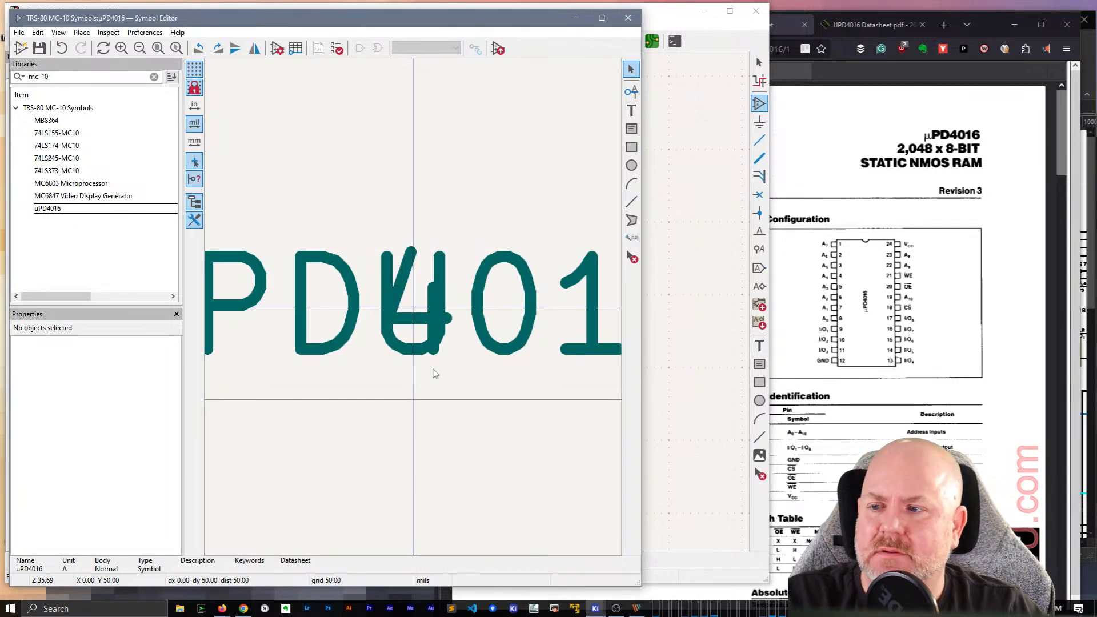
Step: Clear the library filter, open the 4001 symbol from the 4xxx library, and examine how its property fields are filled in
{"action": "left_click", "coordinate": [154, 76]}
{"action": "left_click", "coordinate": [16, 108]}
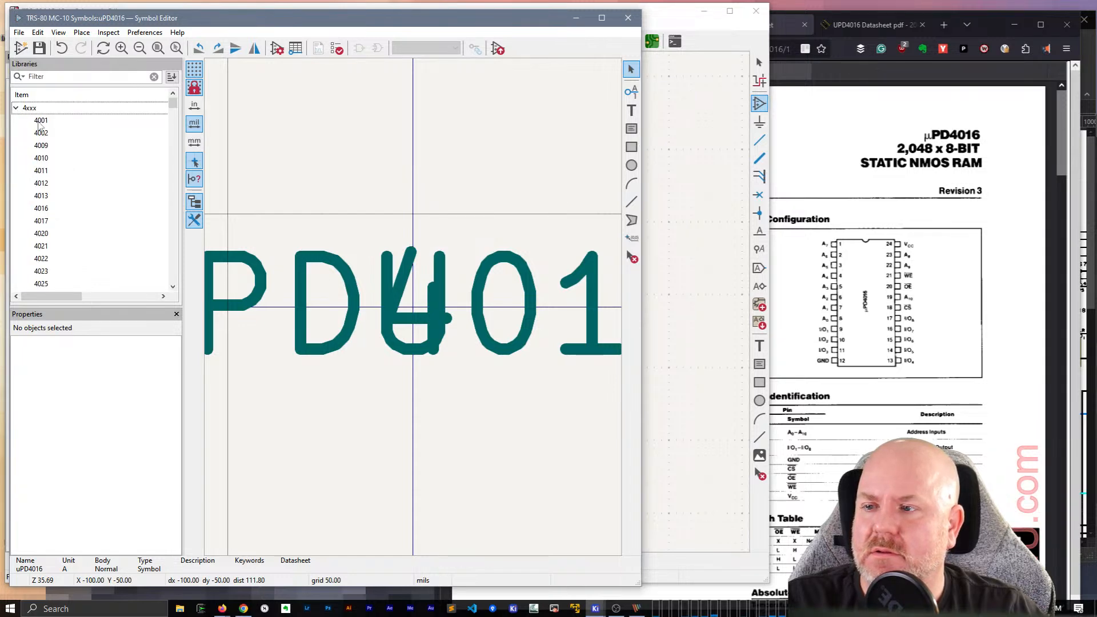
{"action": "double_click", "coordinate": [39, 121]}
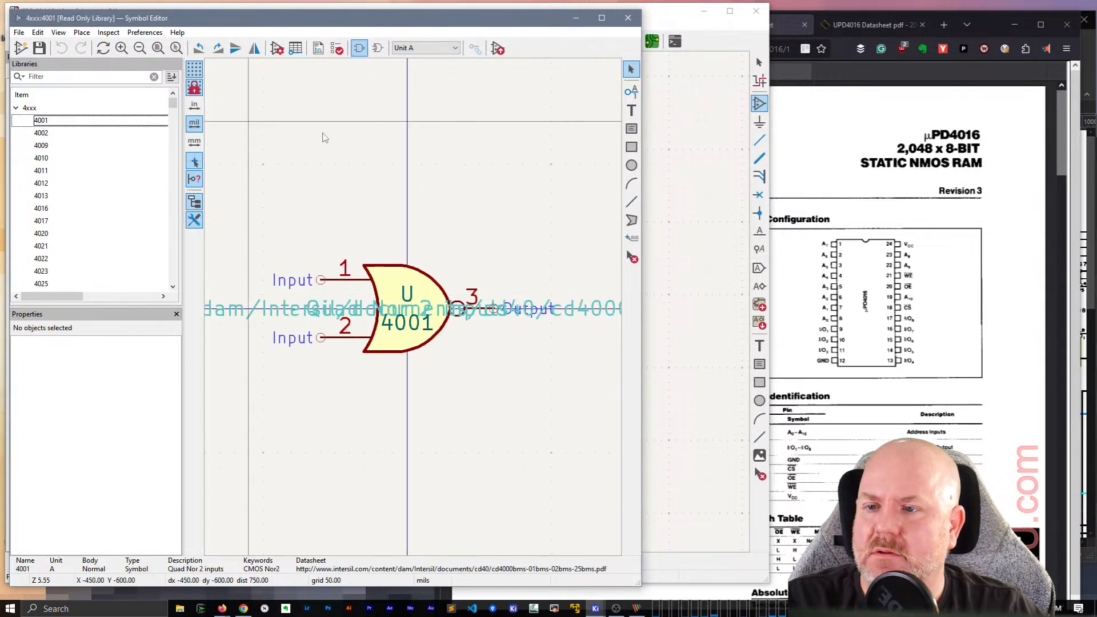
{"action": "left_click", "coordinate": [272, 52]}
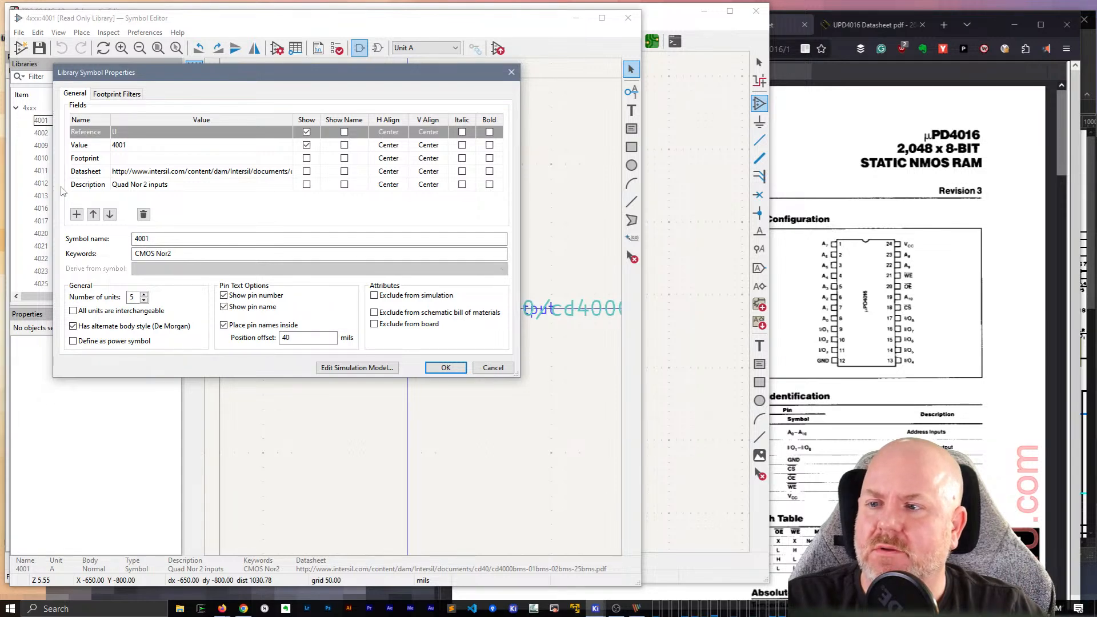
{"action": "key", "text": "Escape"}
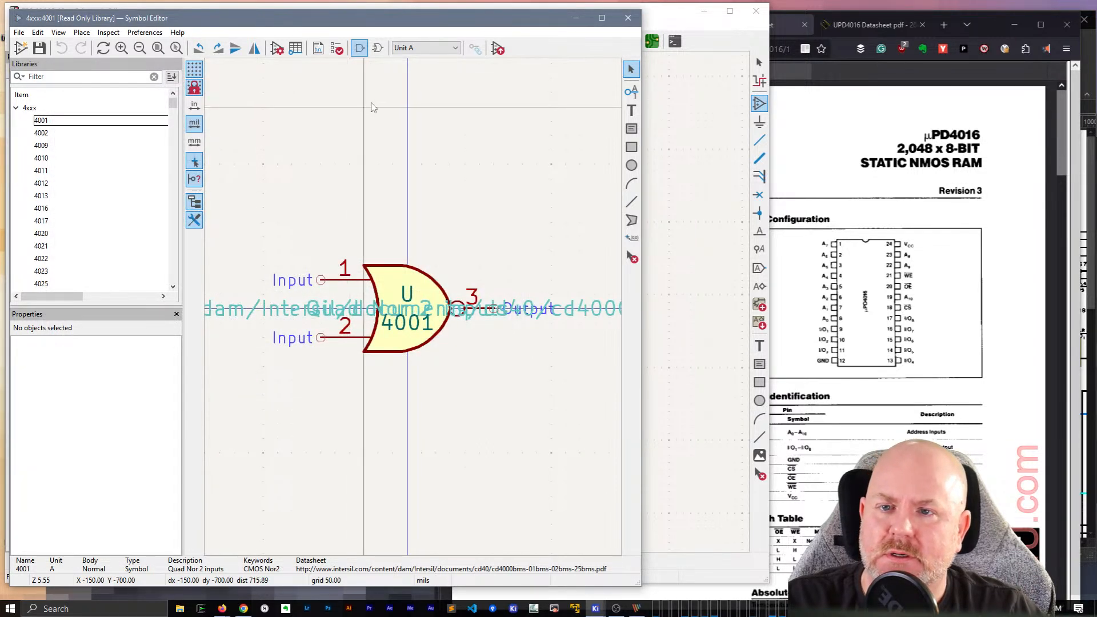
Step: Filter the symbol libraries by 4016 and reopen uPD4016 from the TRS-80 MC-10 Symbols library
{"action": "left_click", "coordinate": [60, 79]}
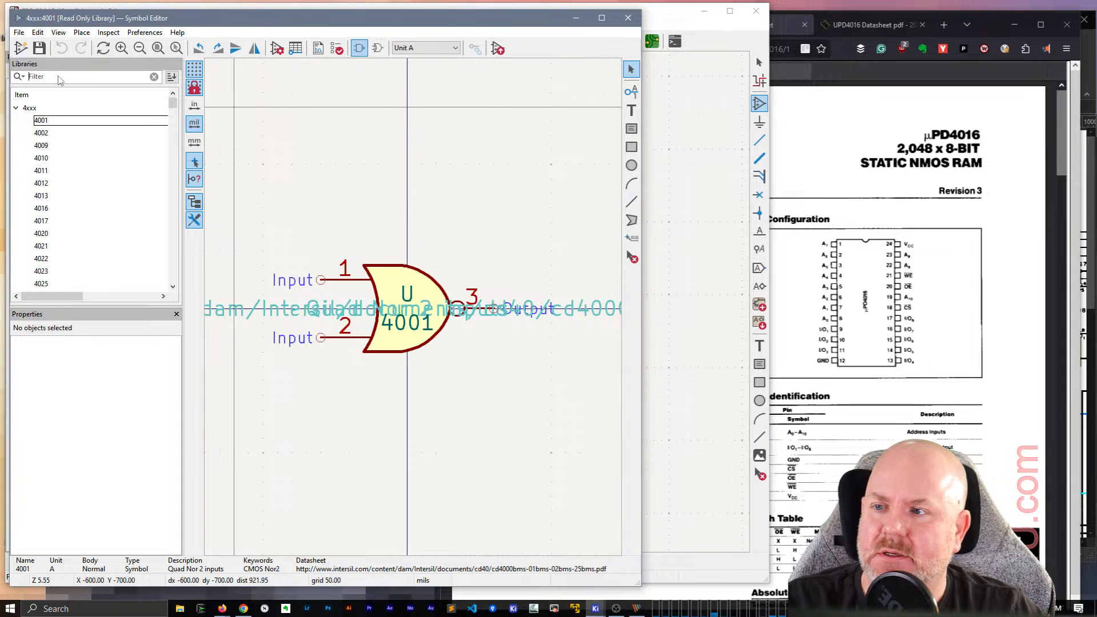
{"action": "type", "text": "4016"}
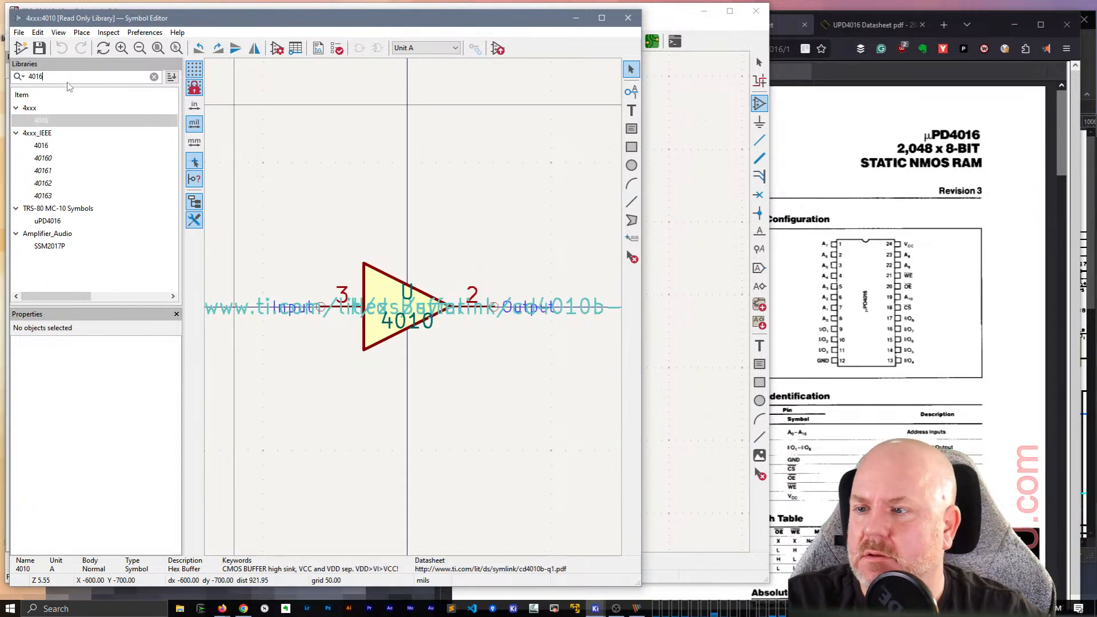
{"action": "left_click", "coordinate": [48, 221]}
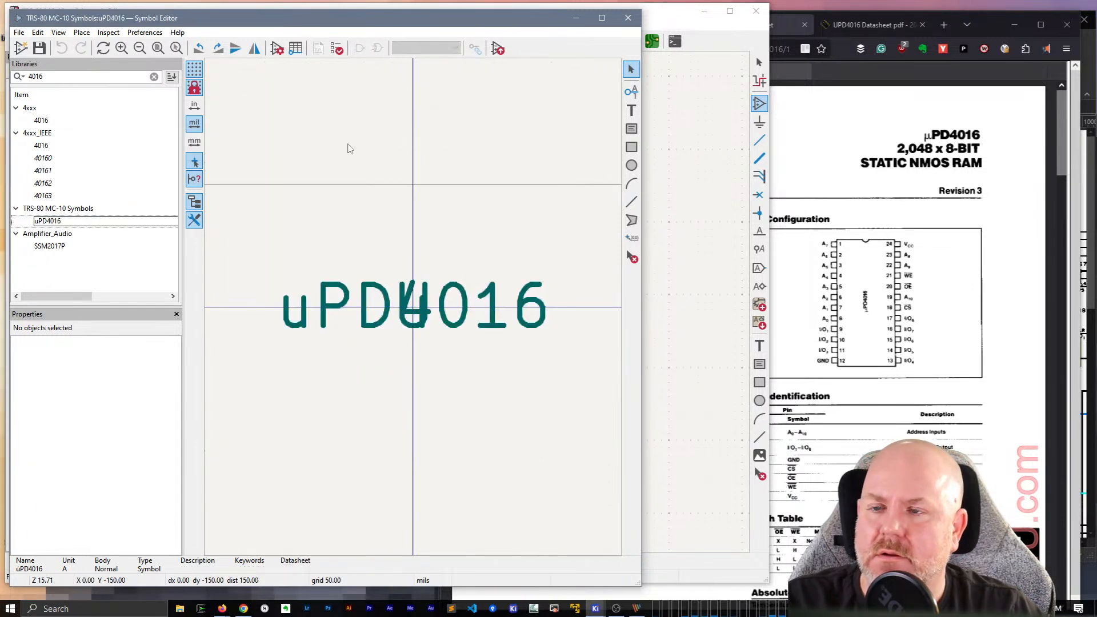
Step: Set the uPD4016 symbol's Description to "2048 x 8-bit STATIC NMOS RAM" in its symbol properties
{"action": "left_click", "coordinate": [278, 49]}
{"action": "left_click", "coordinate": [151, 187]}
{"action": "left_click", "coordinate": [151, 186]}
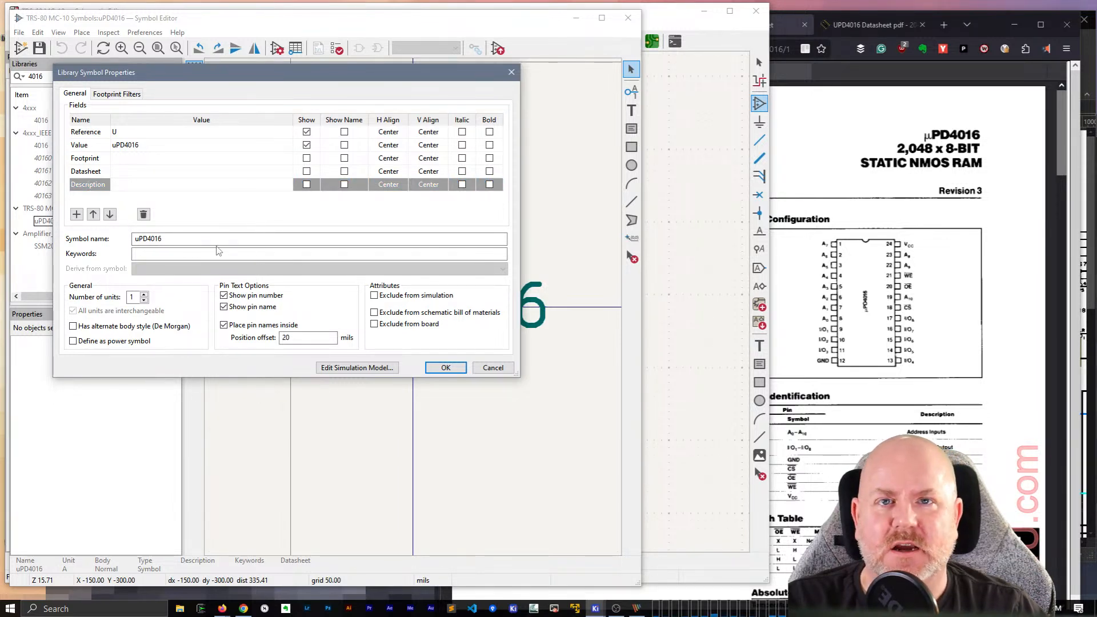
{"action": "left_click", "coordinate": [141, 240]}
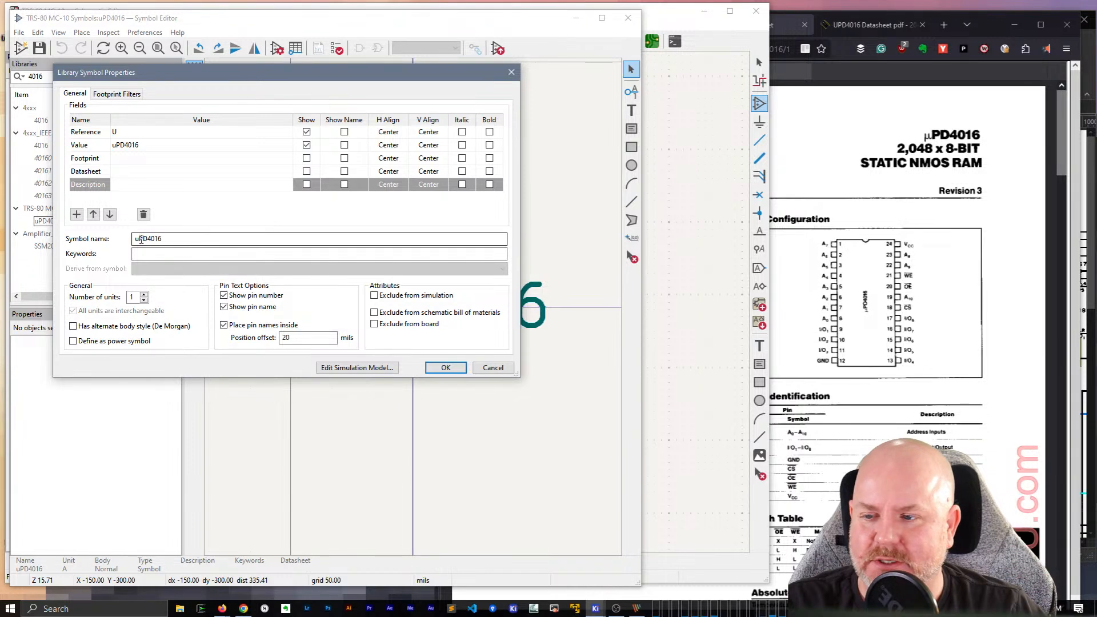
{"action": "left_click", "coordinate": [153, 186]}
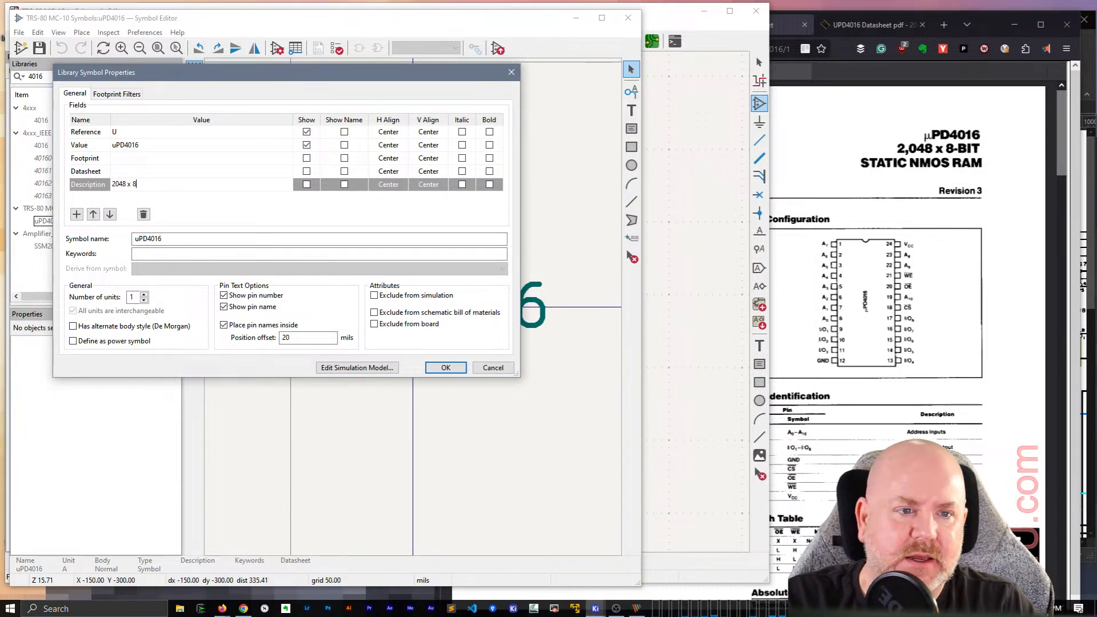
{"action": "type", "text": "N"}
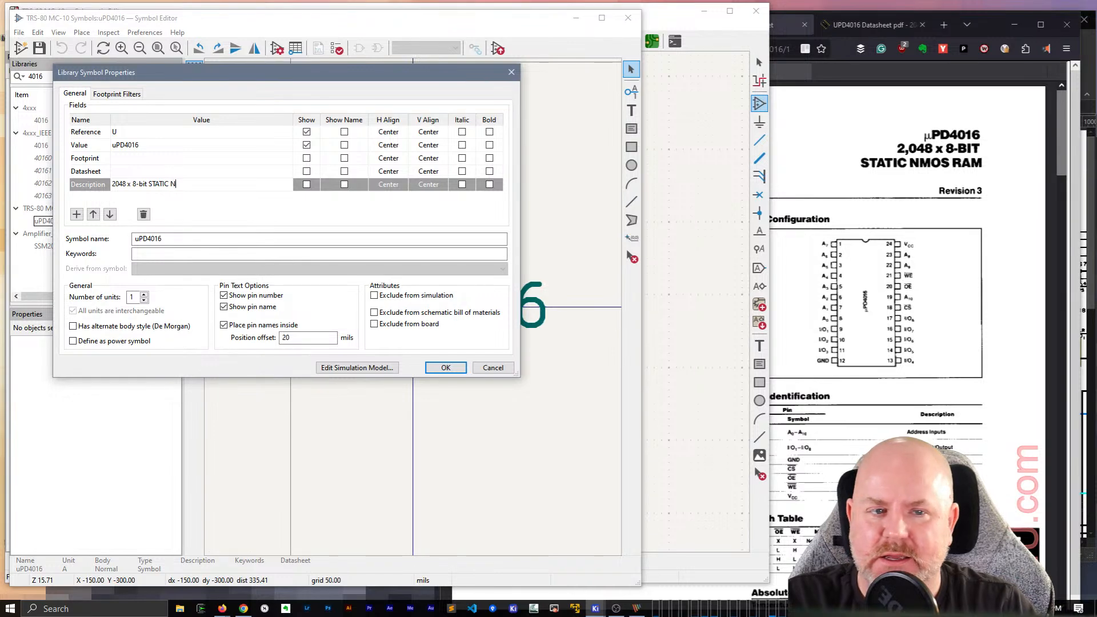
{"action": "type", "text": "MOS RAM"}
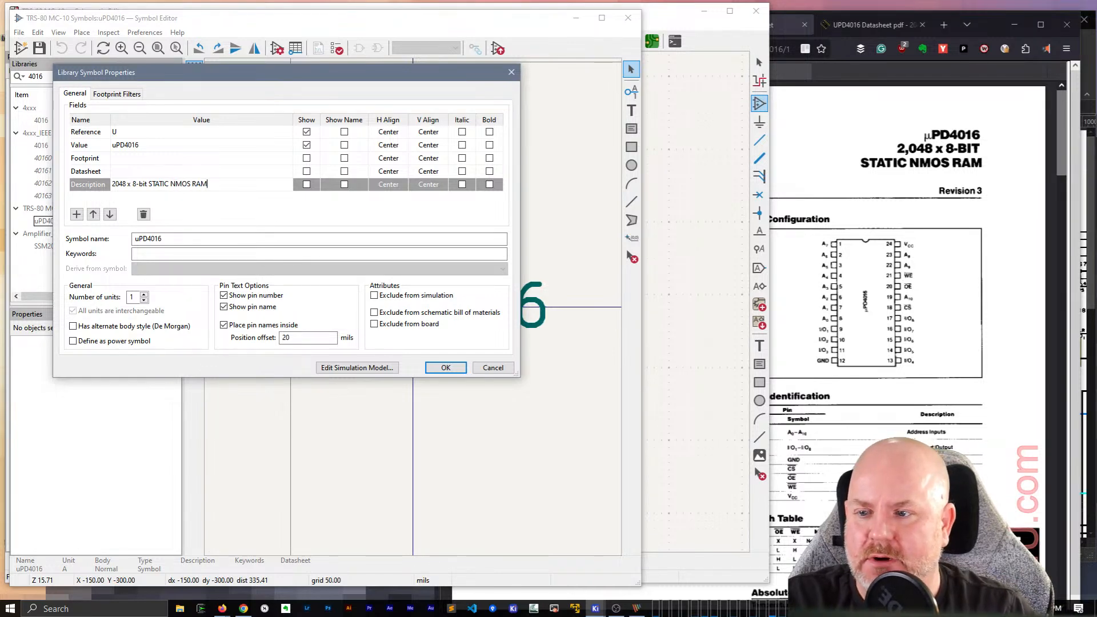
{"action": "left_click", "coordinate": [445, 367]}
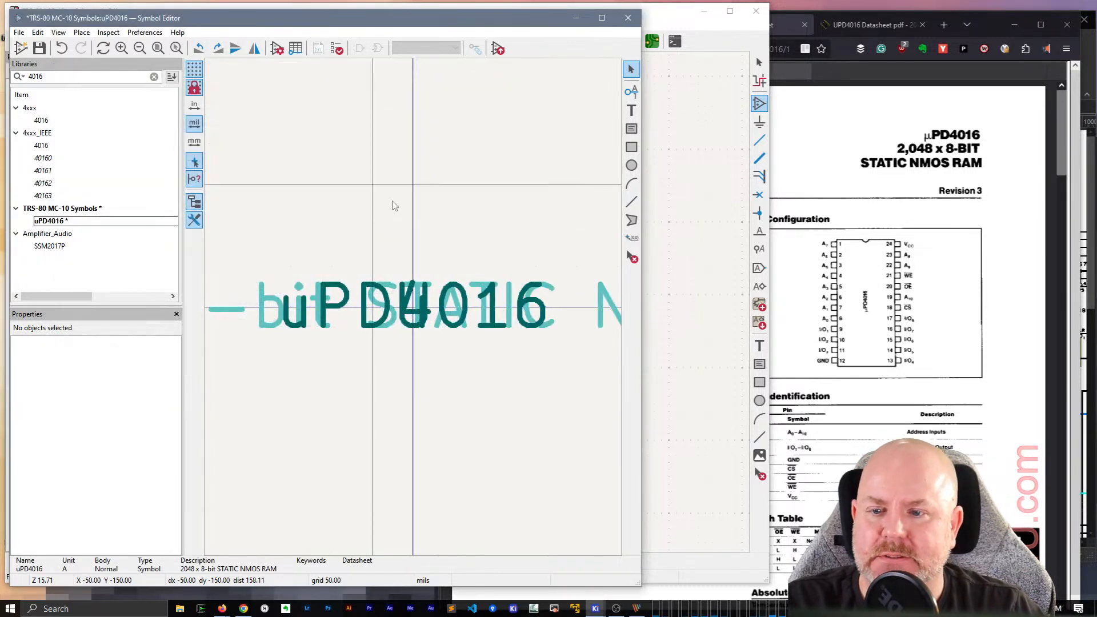
Step: Filter the libraries by mc-10 and view the 74LS155-MC10 symbol
{"action": "left_click", "coordinate": [153, 77]}
{"action": "left_click", "coordinate": [136, 78]}
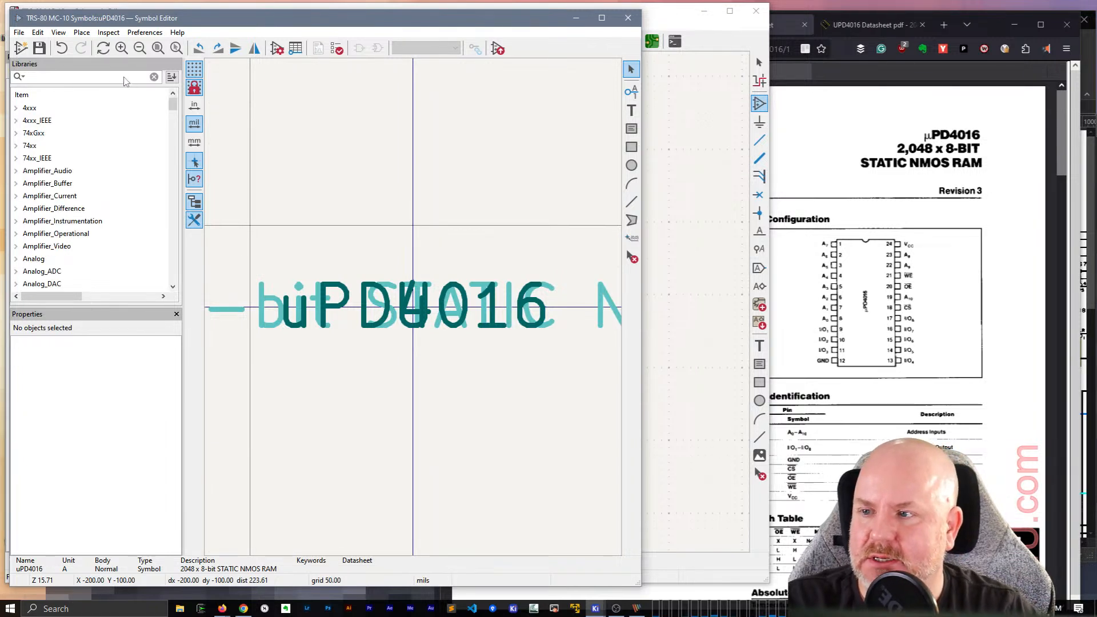
{"action": "type", "text": "mc-10"}
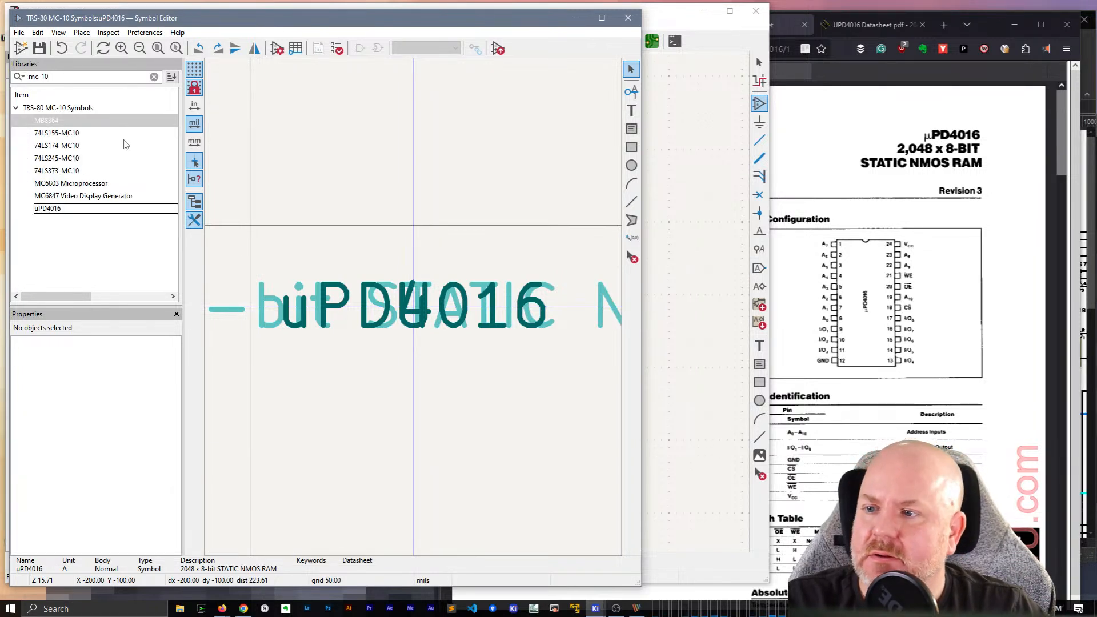
{"action": "double_click", "coordinate": [62, 133]}
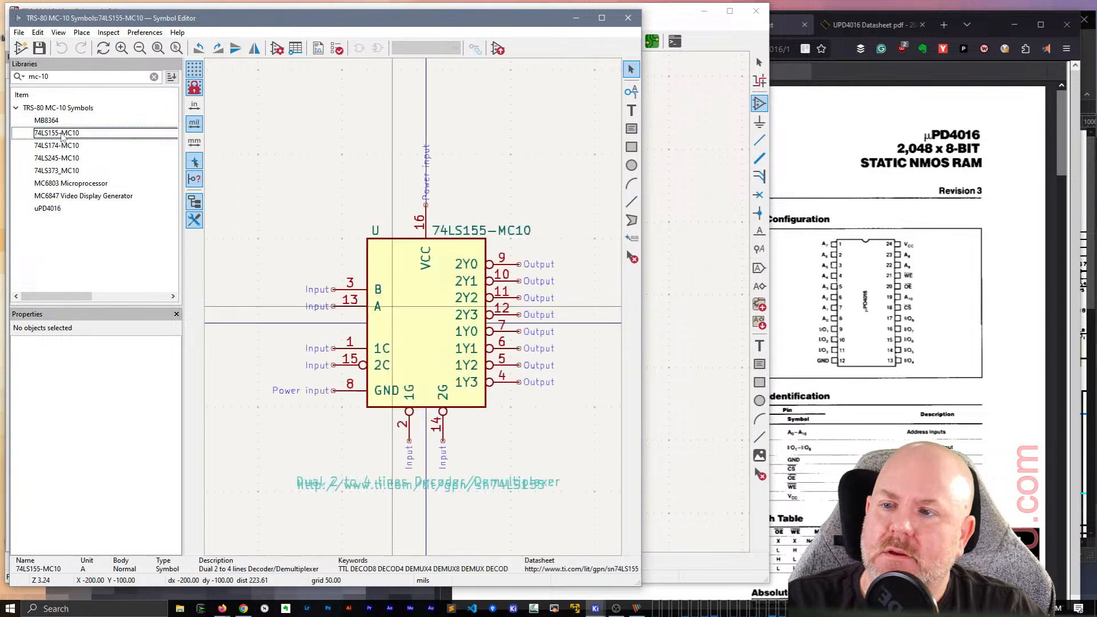
Step: Rename the MC6803 Microprocessor symbol to MC6803, move "Microprocessor" into its Description field, and save it
{"action": "double_click", "coordinate": [68, 183]}
{"action": "left_click", "coordinate": [277, 49]}
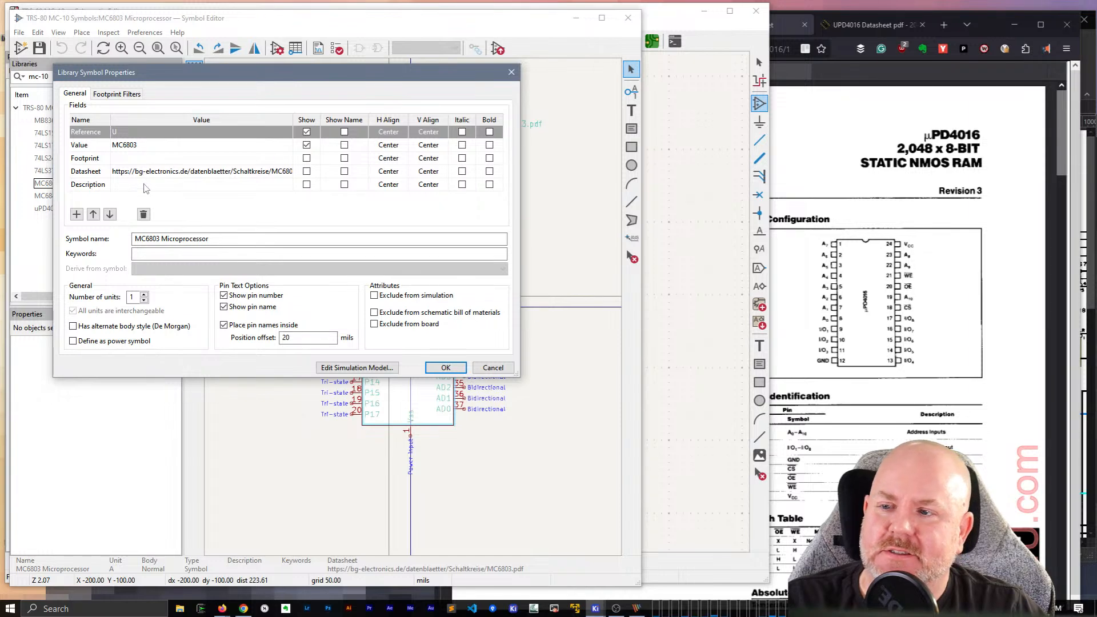
{"action": "double_click", "coordinate": [183, 239]}
{"action": "key", "text": "ctrl+x"}
{"action": "left_click", "coordinate": [178, 184]}
{"action": "key", "text": "ctrl+v"}
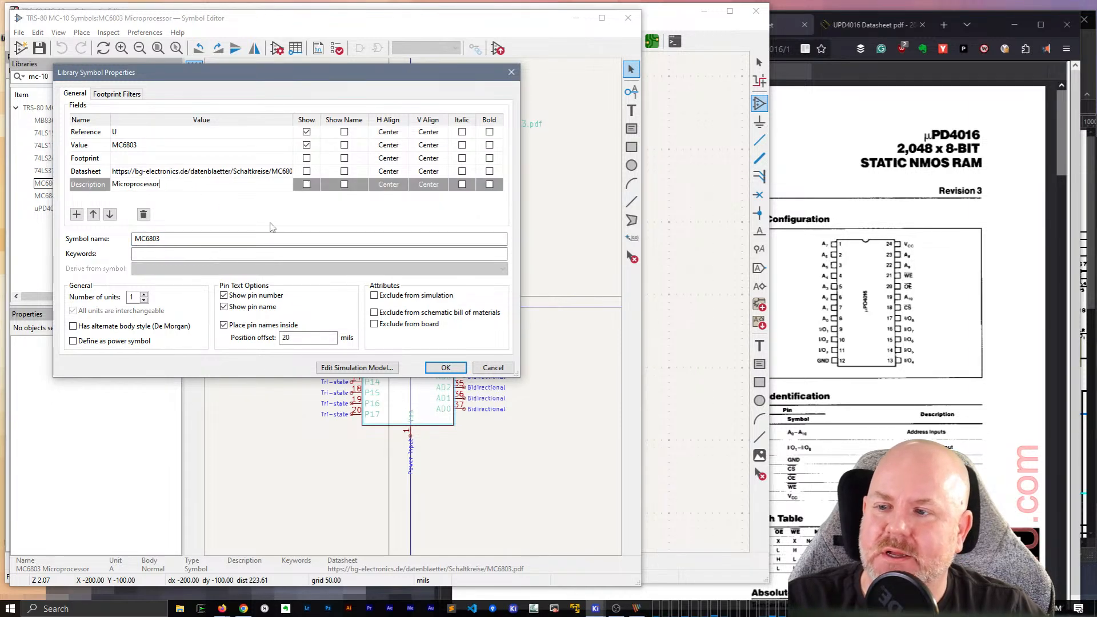
{"action": "left_click", "coordinate": [268, 238]}
{"action": "key", "text": "Return"}
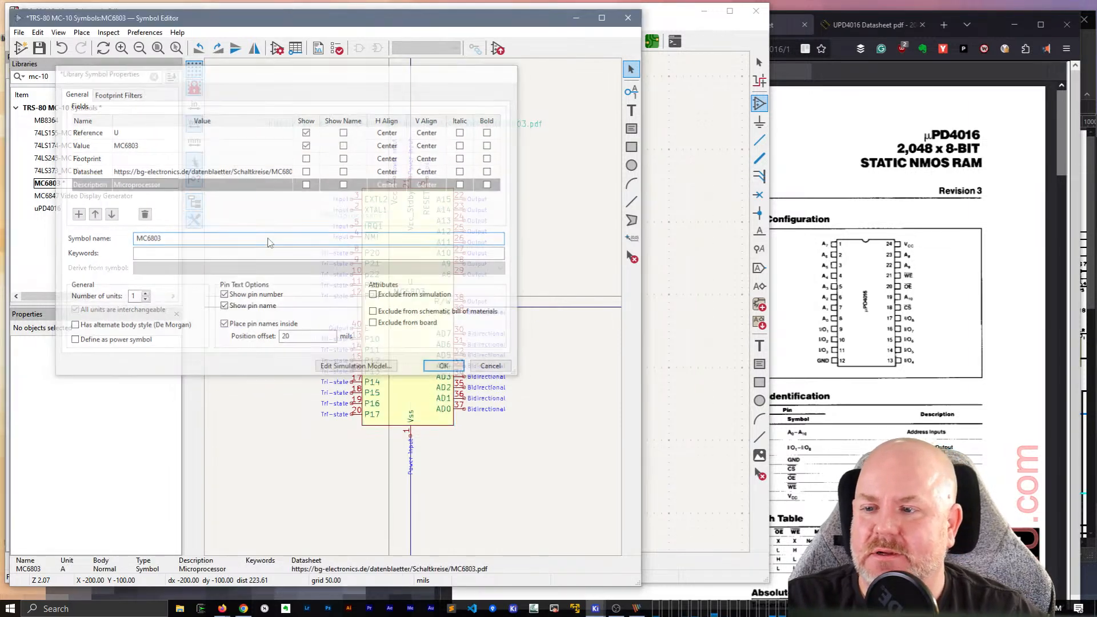
{"action": "key", "text": "ctrl+s"}
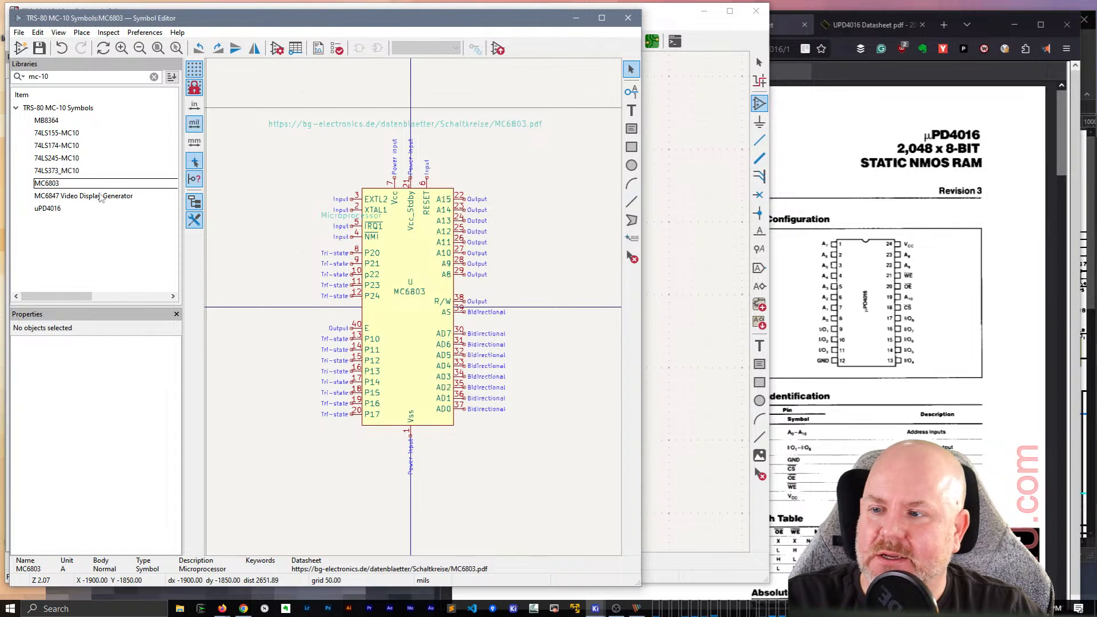
Step: Rename the MC6847 Video Display Generator symbol to MC6847, move "Video Display Generator" into its Description field, and save it
{"action": "double_click", "coordinate": [91, 196]}
{"action": "left_click", "coordinate": [278, 51]}
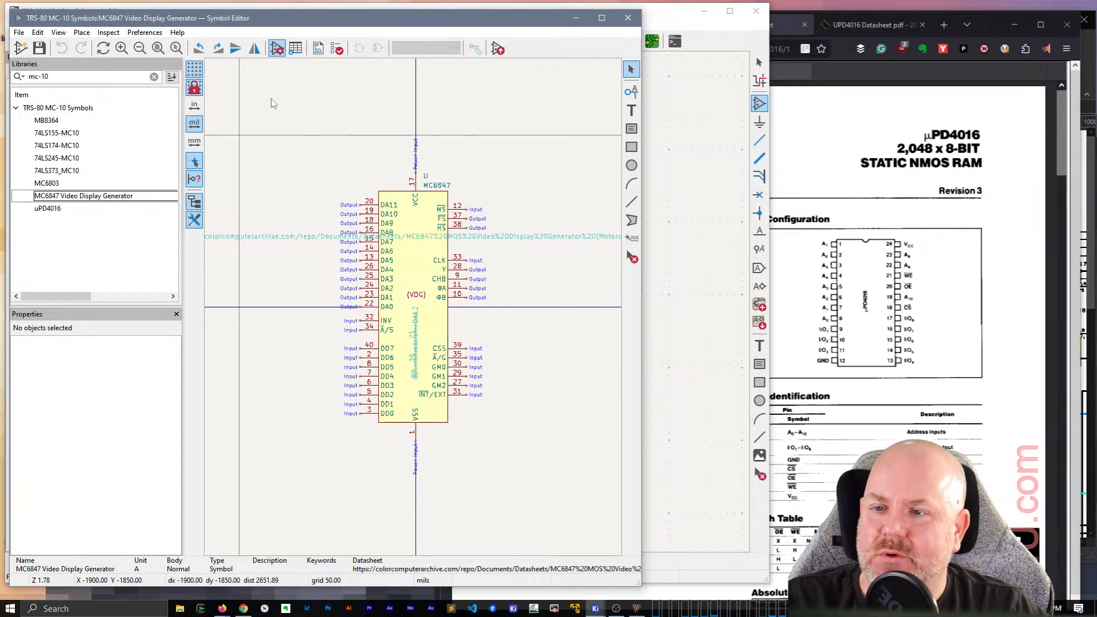
{"action": "left_click_drag", "start_coordinate": [161, 240], "coordinate": [233, 241]}
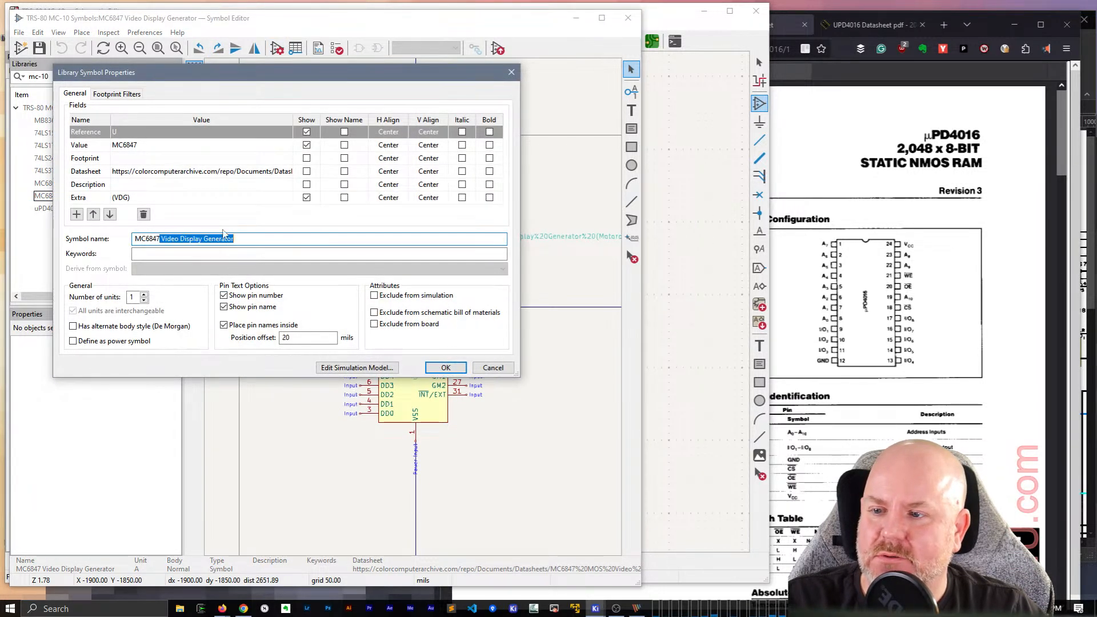
{"action": "key", "text": "ctrl+x"}
{"action": "left_click", "coordinate": [153, 184]}
{"action": "key", "text": "ctrl+v"}
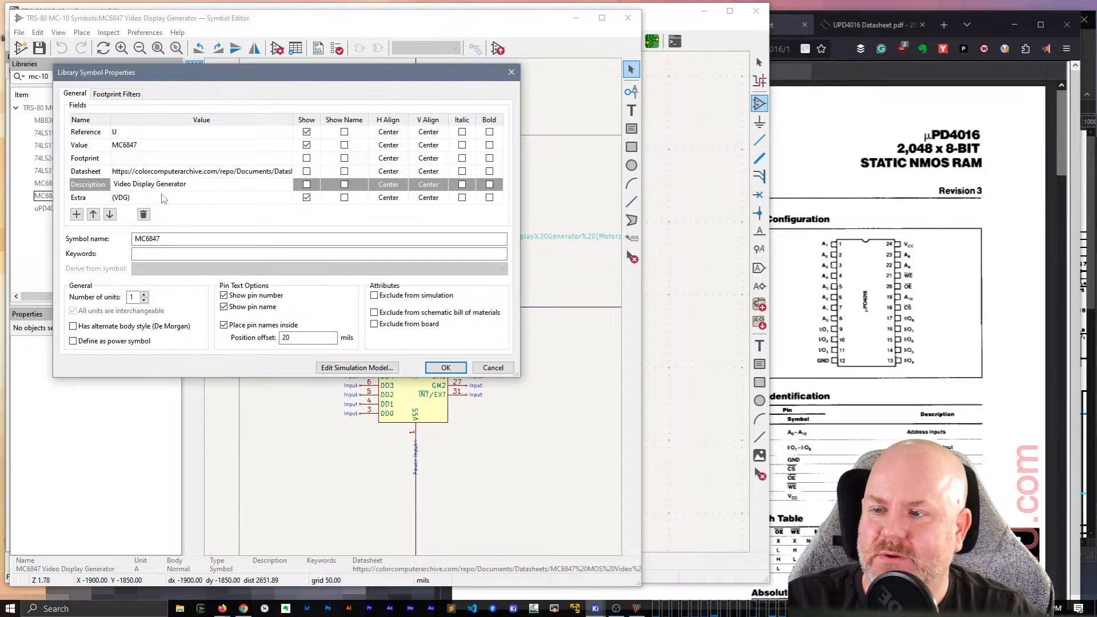
{"action": "left_click", "coordinate": [164, 198]}
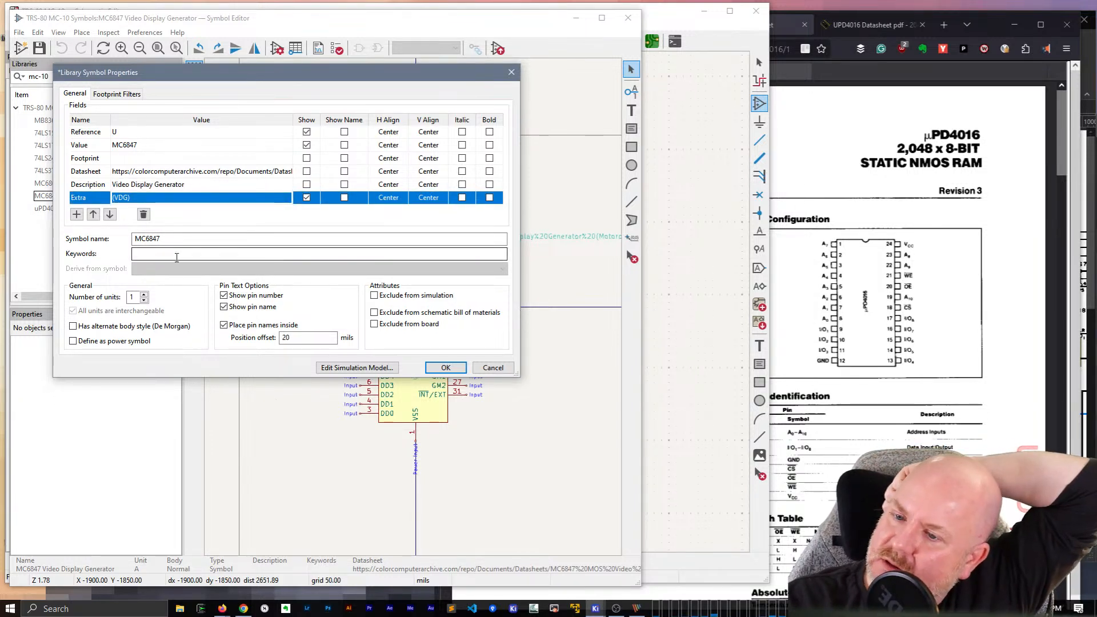
{"action": "left_click", "coordinate": [451, 372]}
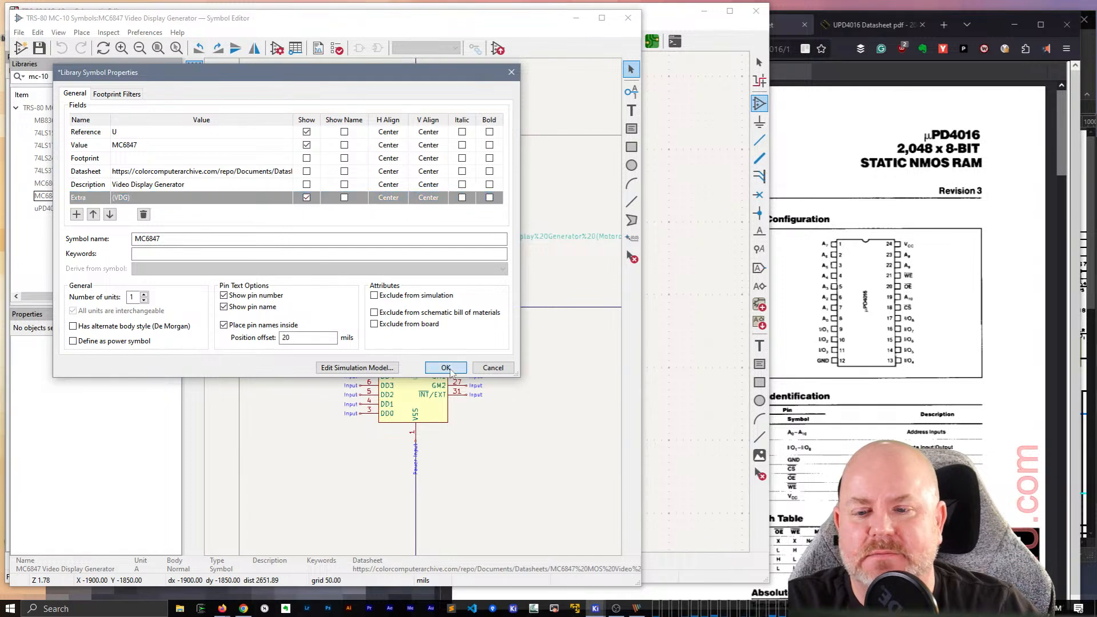
{"action": "key", "text": "ctrl+s"}
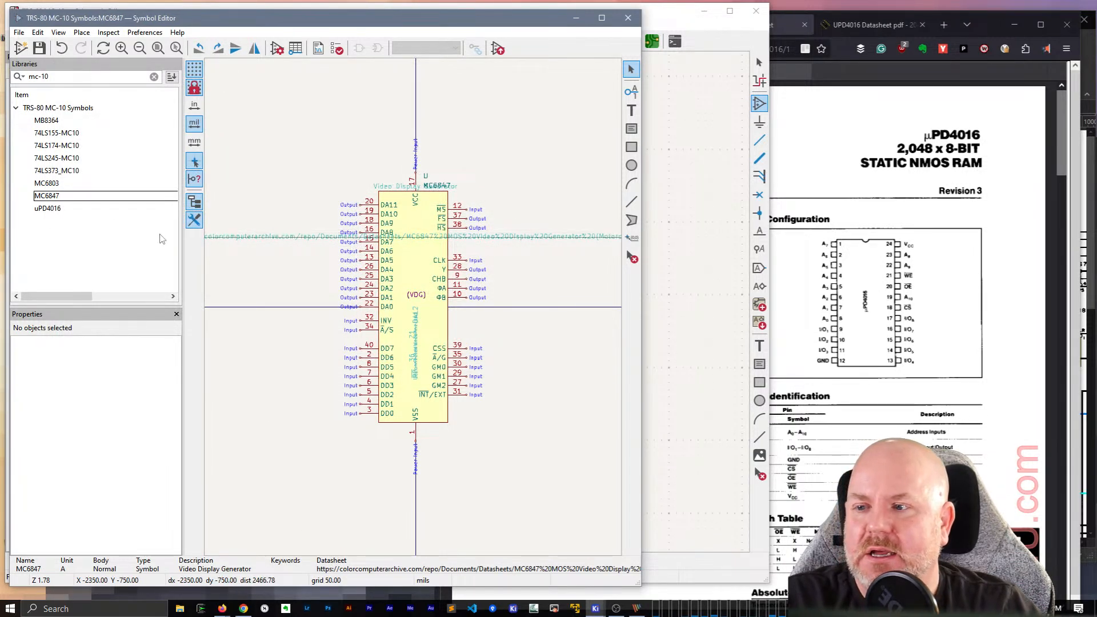
Step: Reopen the uPD4016 symbol from the TRS-80 MC-10 Symbols library for editing
{"action": "double_click", "coordinate": [109, 209]}
{"action": "scroll", "coordinate": [445, 297], "scroll_direction": "down", "scroll_amount": 6}
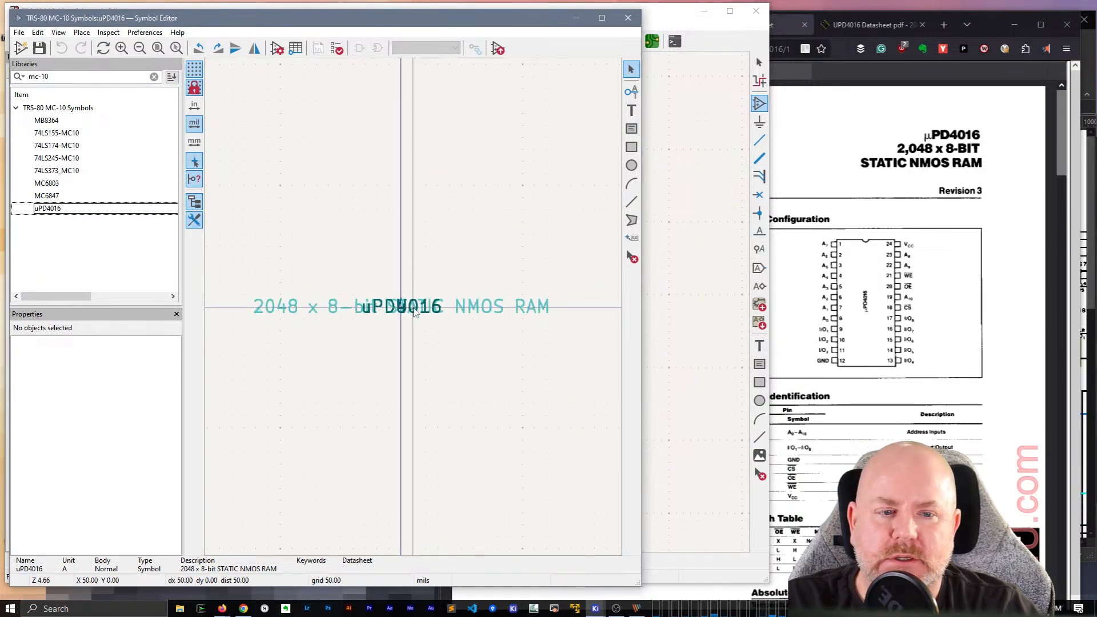
{"action": "scroll", "coordinate": [451, 332], "scroll_direction": "up", "scroll_amount": 4}
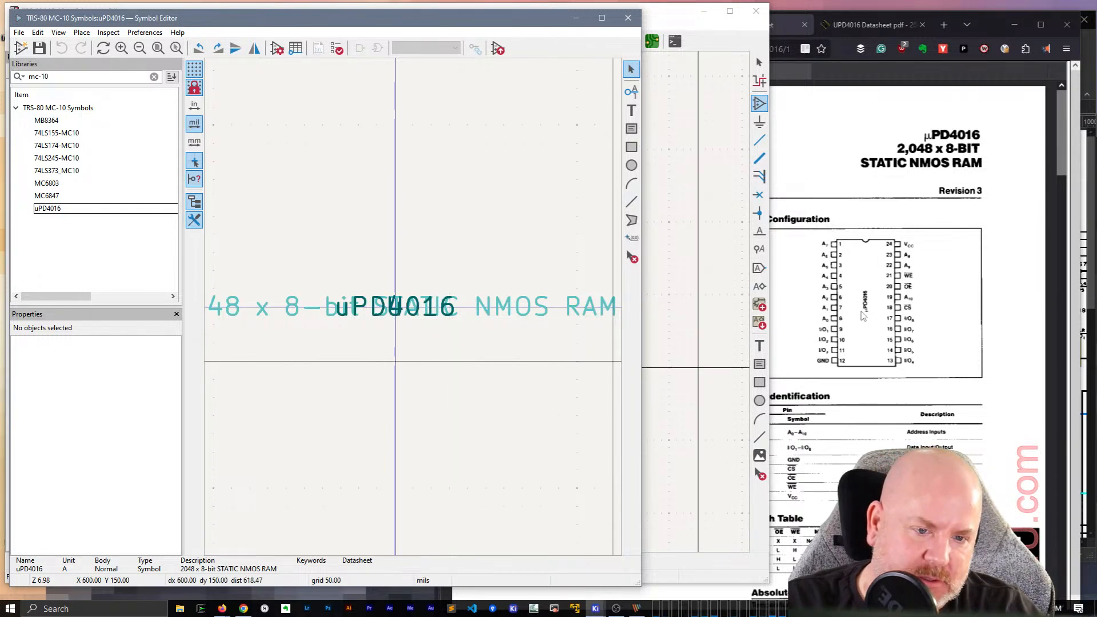
Step: Bring up the uPD4016 datasheet and enlarge its Pin Configuration diagram
{"action": "left_click", "coordinate": [840, 103]}
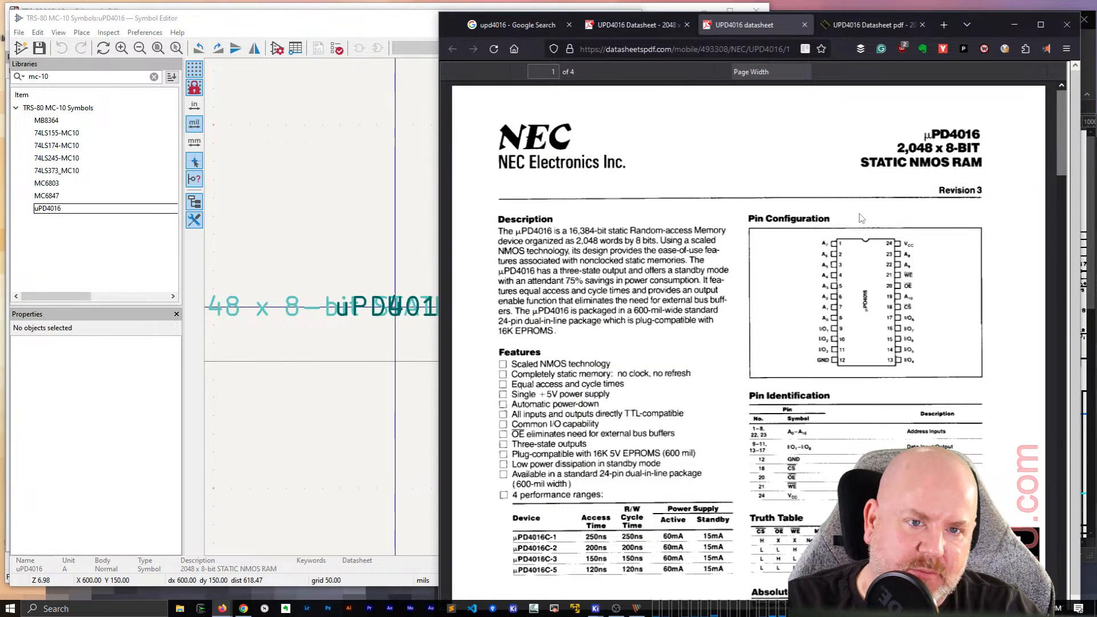
{"action": "scroll", "coordinate": [860, 256], "scroll_direction": "down", "scroll_amount": 2}
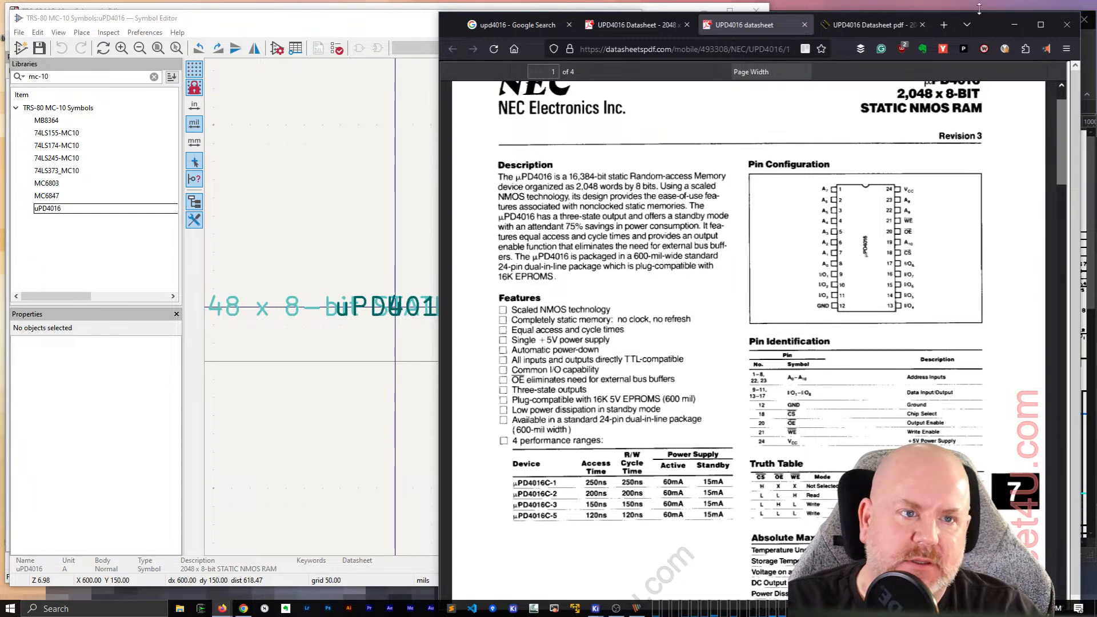
{"action": "left_click_drag", "start_coordinate": [1000, 26], "coordinate": [1000, 6]}
{"action": "scroll", "coordinate": [861, 221], "scroll_direction": "up", "scroll_amount": 5, "text": "ctrl"}
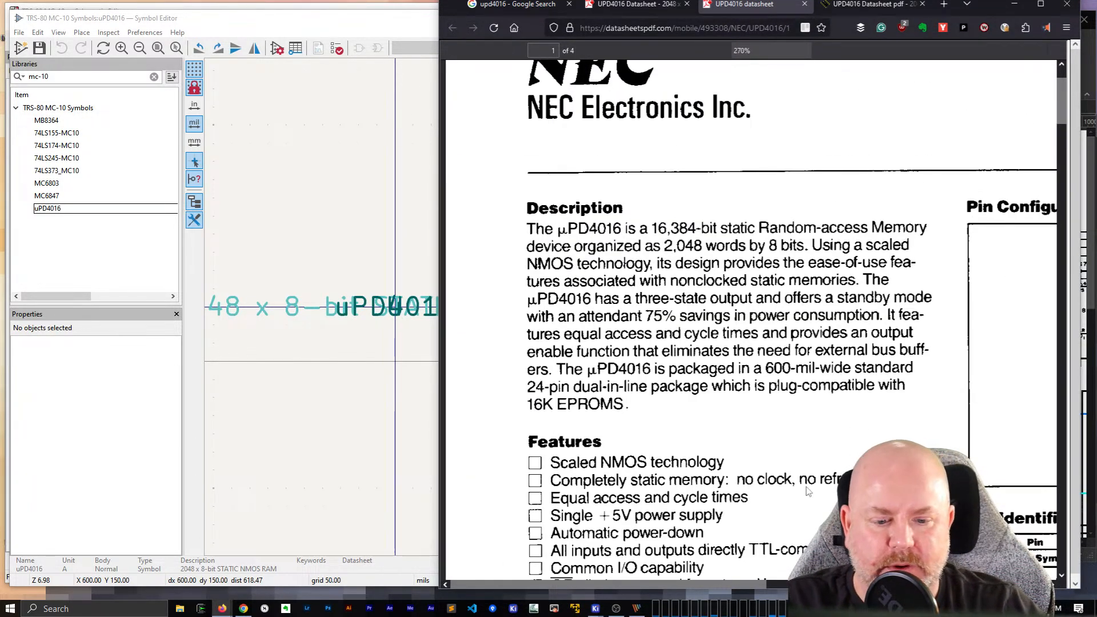
{"action": "left_click_drag", "start_coordinate": [738, 583], "coordinate": [879, 583]}
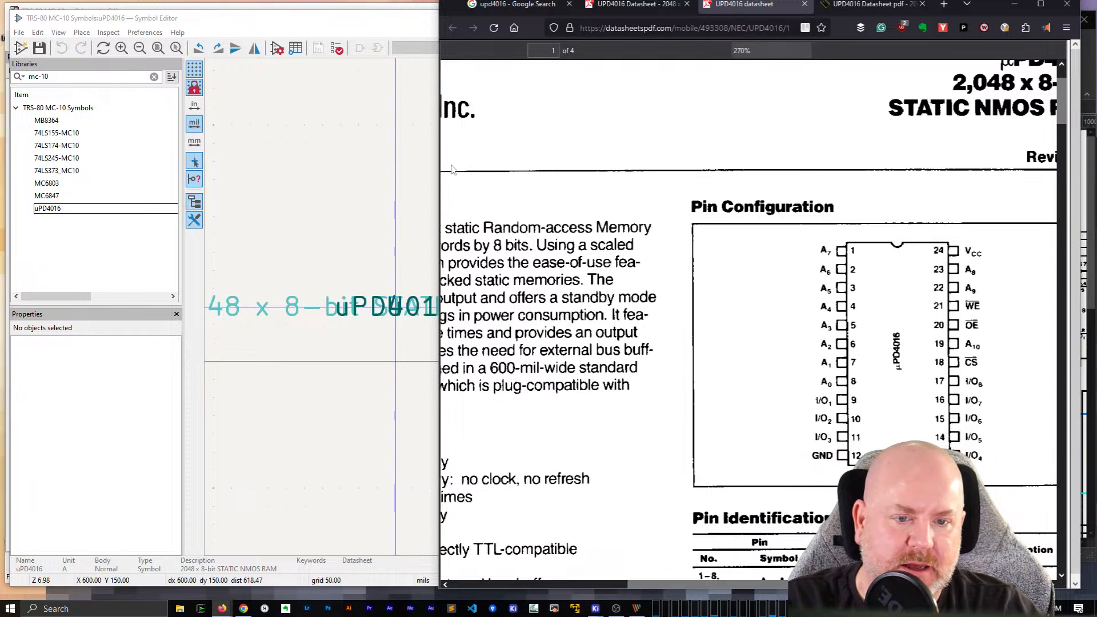
Step: Return to the Symbol Editor and widen its window up to the edge of the datasheet's pin diagram
{"action": "left_click", "coordinate": [325, 27]}
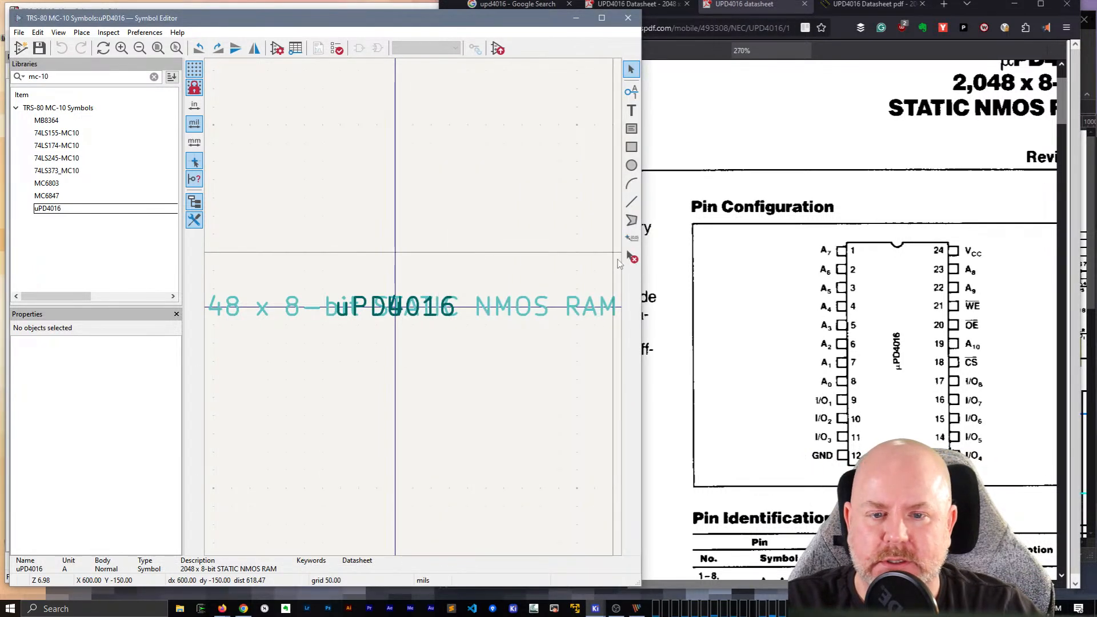
{"action": "left_click_drag", "start_coordinate": [643, 261], "coordinate": [698, 260]}
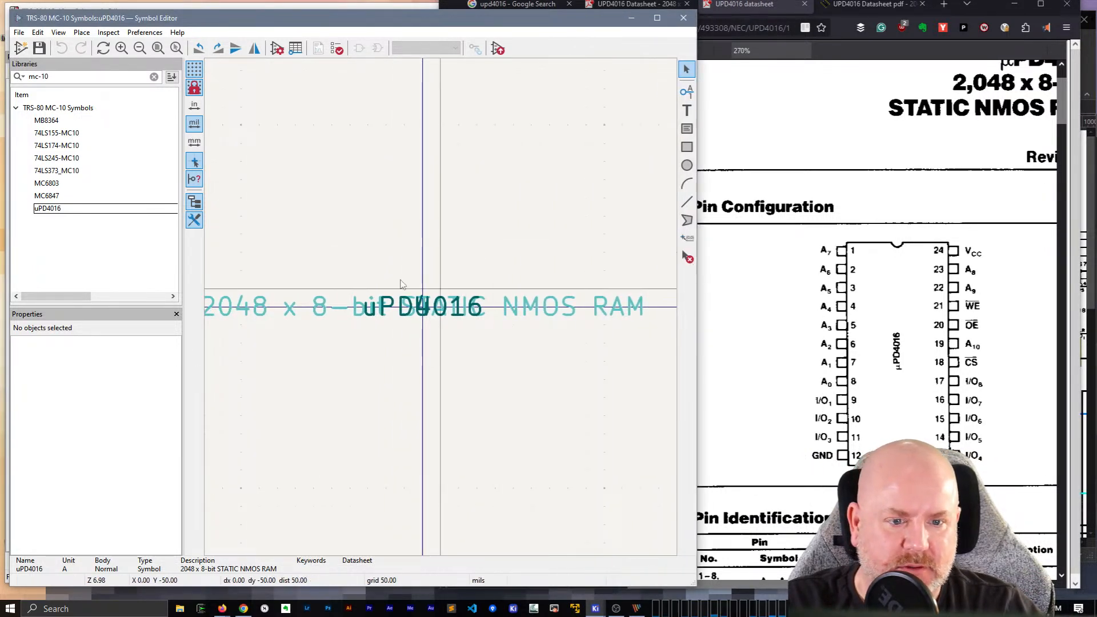
{"action": "scroll", "coordinate": [467, 308], "scroll_direction": "down", "scroll_amount": 2}
{"action": "scroll", "coordinate": [443, 311], "scroll_direction": "up", "scroll_amount": 1}
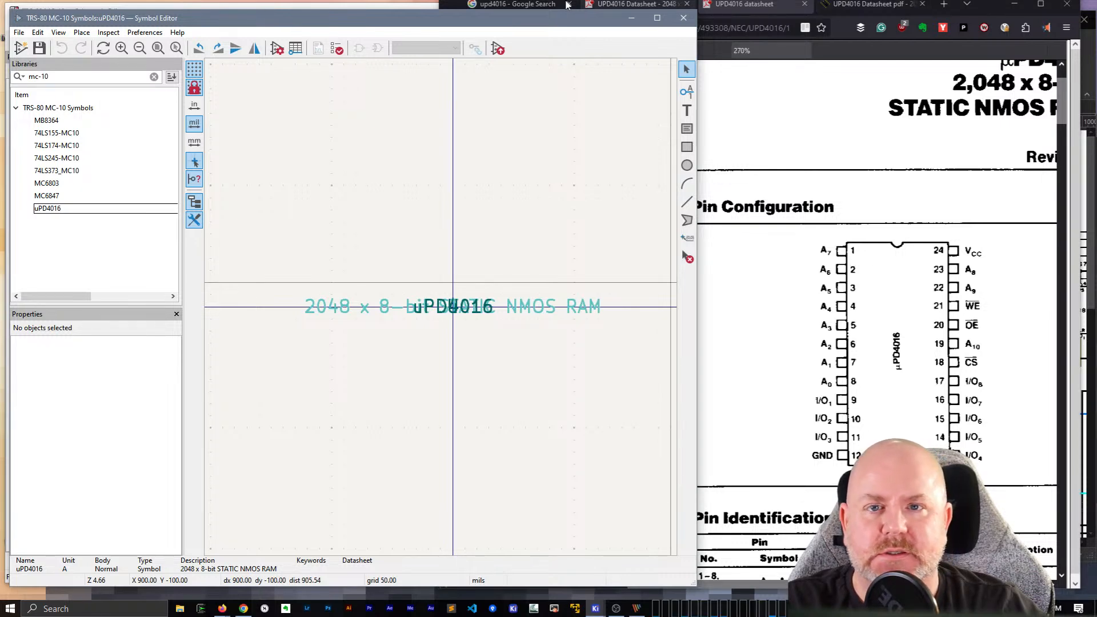
Step: Switch to the circuit image in PicPick and examine the pin arrangement of the uPD4016 RAM U10 at 200% zoom
{"action": "left_click", "coordinate": [1000, 18]}
{"action": "mouse_move", "coordinate": [1000, 18]}
{"action": "left_mouse_down"}
{"action": "mouse_move", "coordinate": [997, 154]}
{"action": "mouse_move", "coordinate": [1057, 431]}
{"action": "mouse_move", "coordinate": [1089, 250]}
{"action": "left_mouse_up"}
{"action": "left_click", "coordinate": [995, 28]}
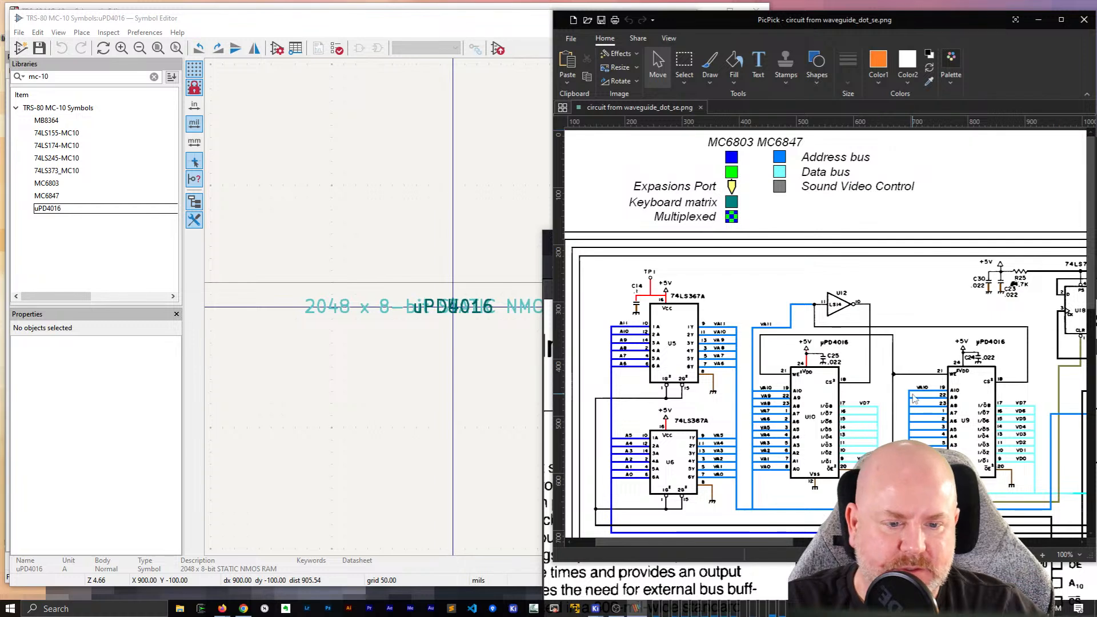
{"action": "scroll", "coordinate": [914, 399], "scroll_direction": "down", "scroll_amount": 2}
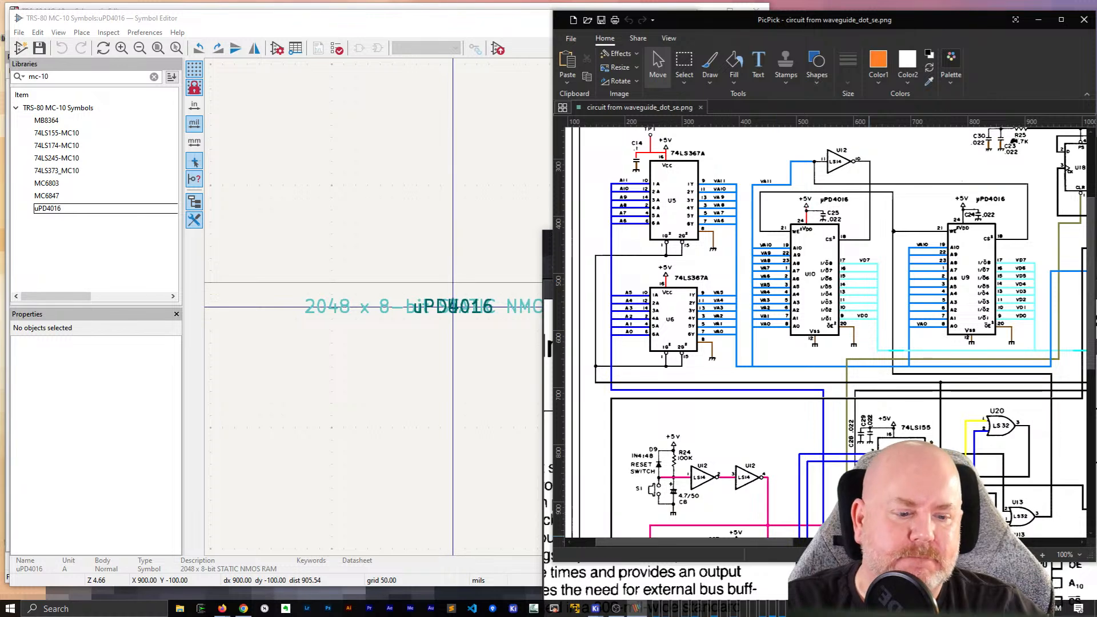
{"action": "scroll", "coordinate": [778, 164], "scroll_direction": "up", "scroll_amount": 2, "text": "ctrl"}
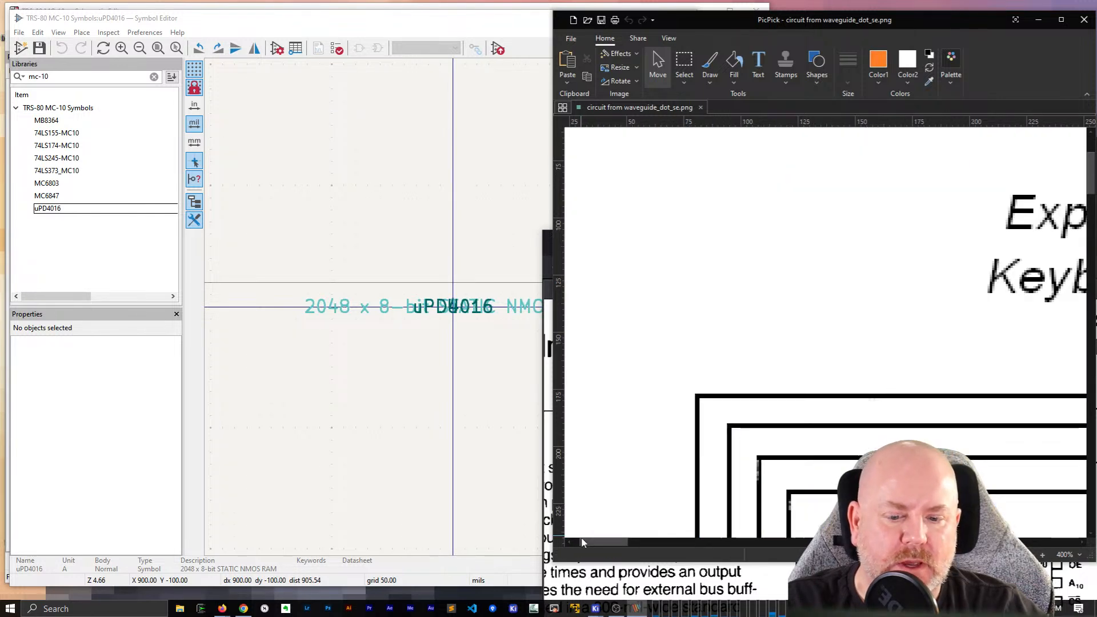
{"action": "scroll", "coordinate": [829, 380], "scroll_direction": "right", "scroll_amount": 10}
{"action": "scroll", "coordinate": [829, 380], "scroll_direction": "down", "scroll_amount": 5}
{"action": "scroll", "coordinate": [836, 385], "scroll_direction": "down", "scroll_amount": 5}
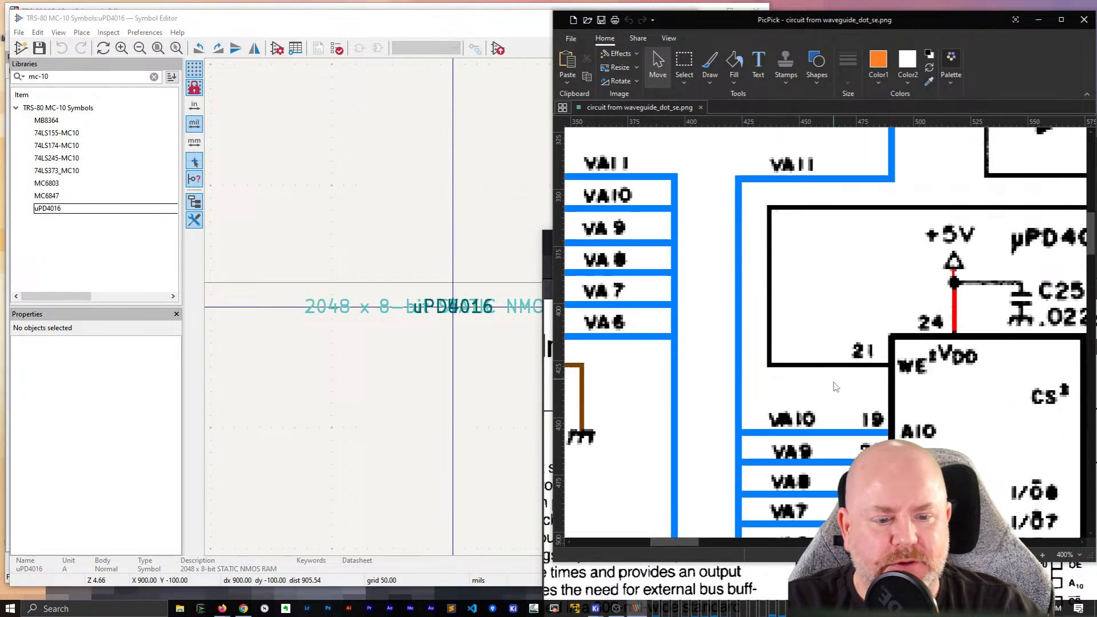
{"action": "scroll", "coordinate": [838, 497], "scroll_direction": "down", "scroll_amount": 1, "text": "ctrl"}
{"action": "scroll", "coordinate": [837, 497], "scroll_direction": "down", "scroll_amount": 2, "text": "ctrl"}
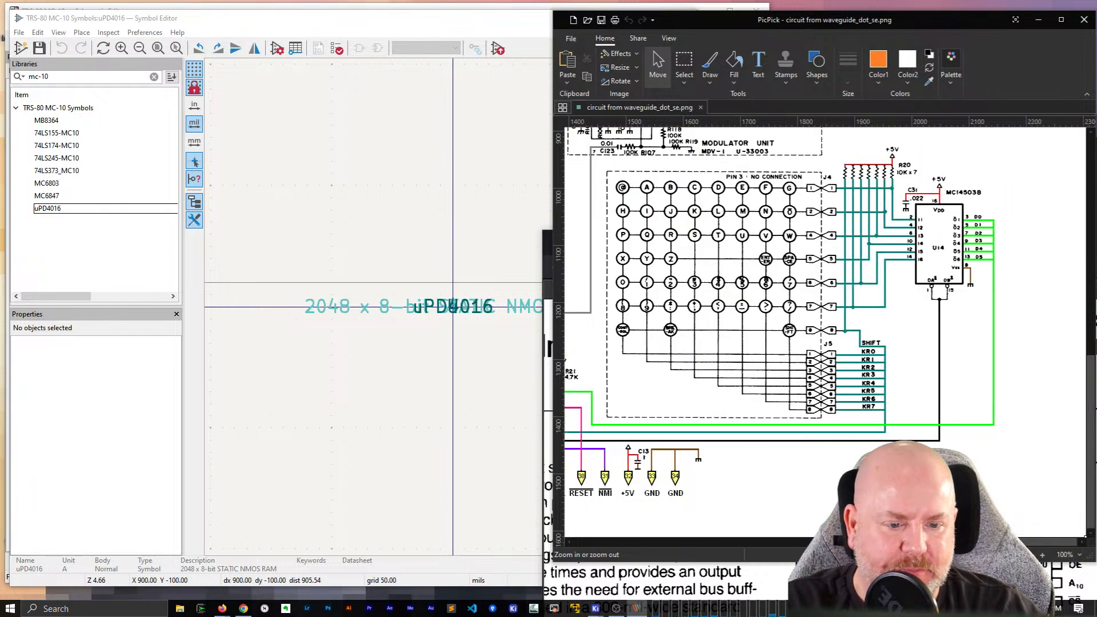
{"action": "scroll", "coordinate": [837, 497], "scroll_direction": "up", "scroll_amount": 2, "text": "ctrl"}
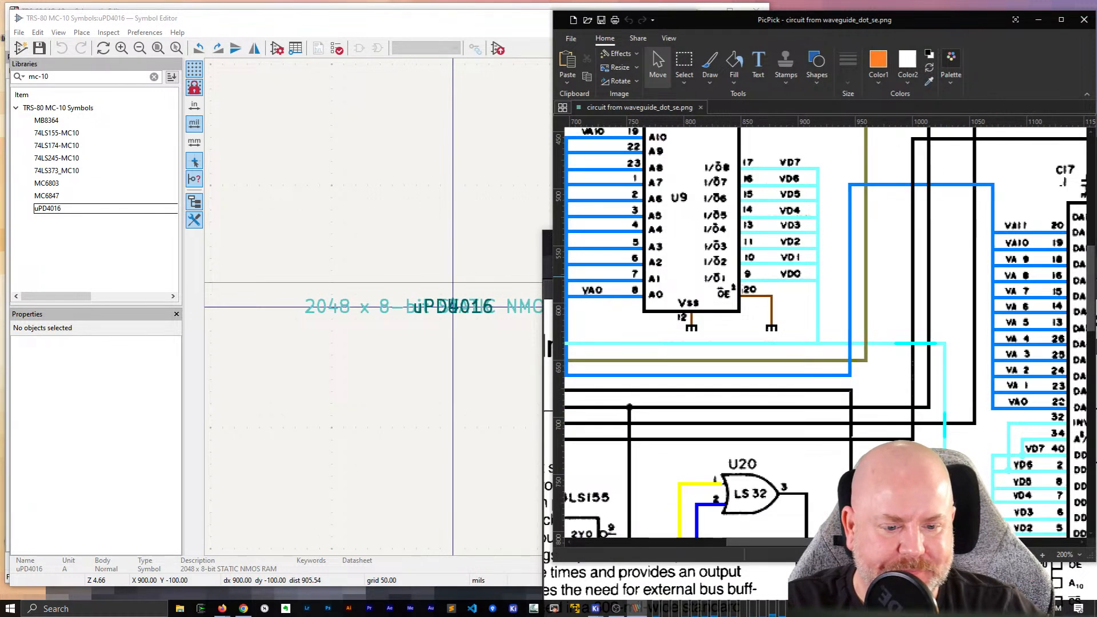
{"action": "left_click_drag", "start_coordinate": [810, 543], "coordinate": [727, 549]}
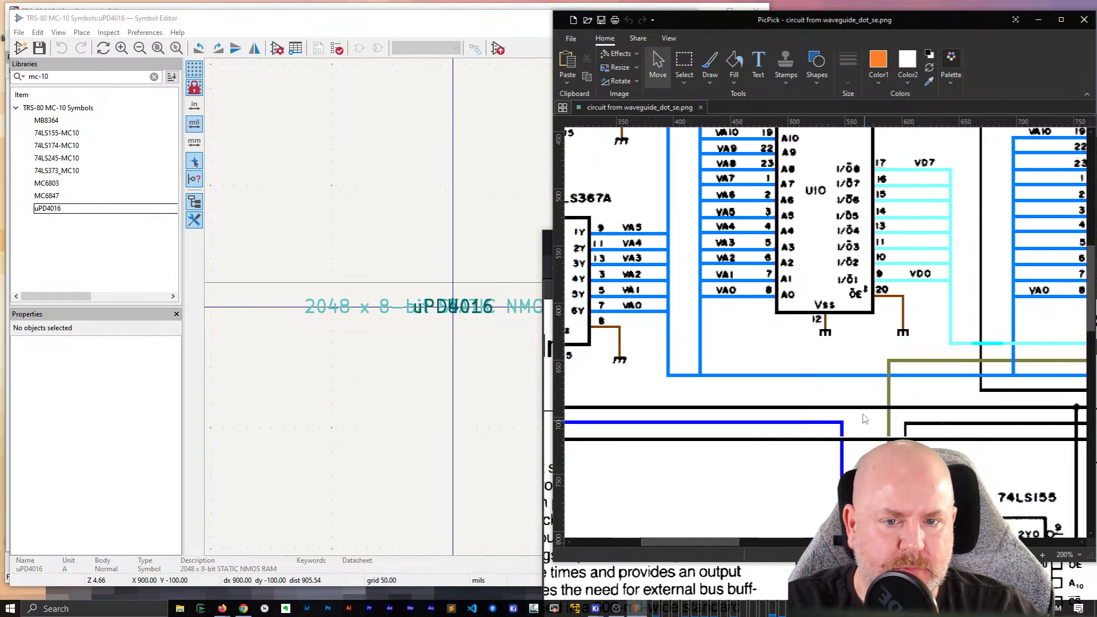
{"action": "scroll", "coordinate": [857, 407], "scroll_direction": "up", "scroll_amount": 3}
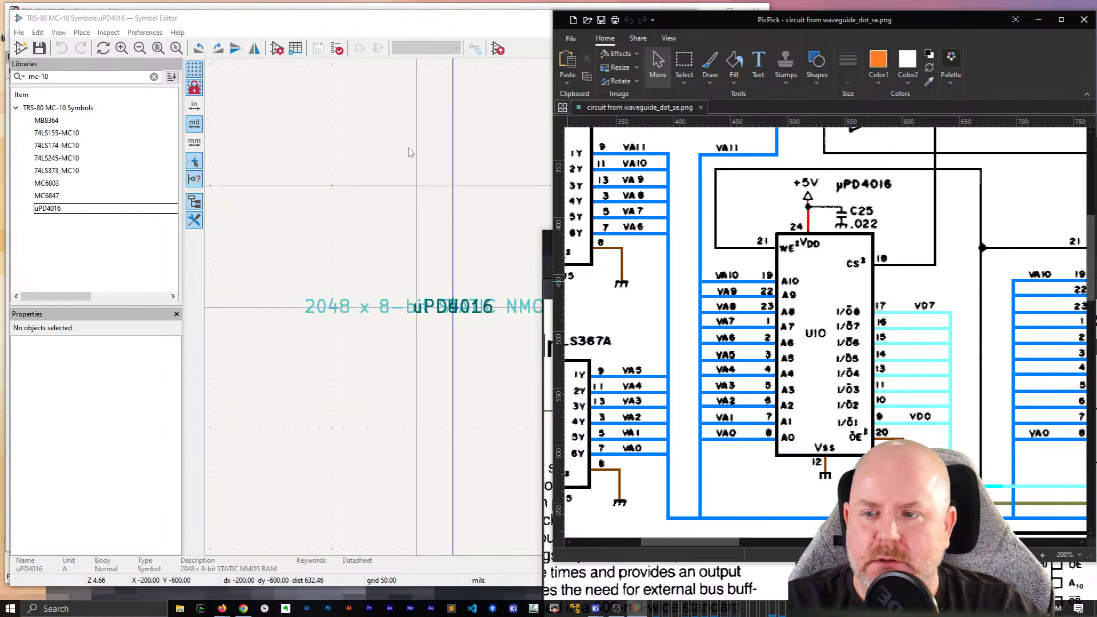
{"action": "scroll", "coordinate": [842, 319], "scroll_direction": "up", "scroll_amount": 1}
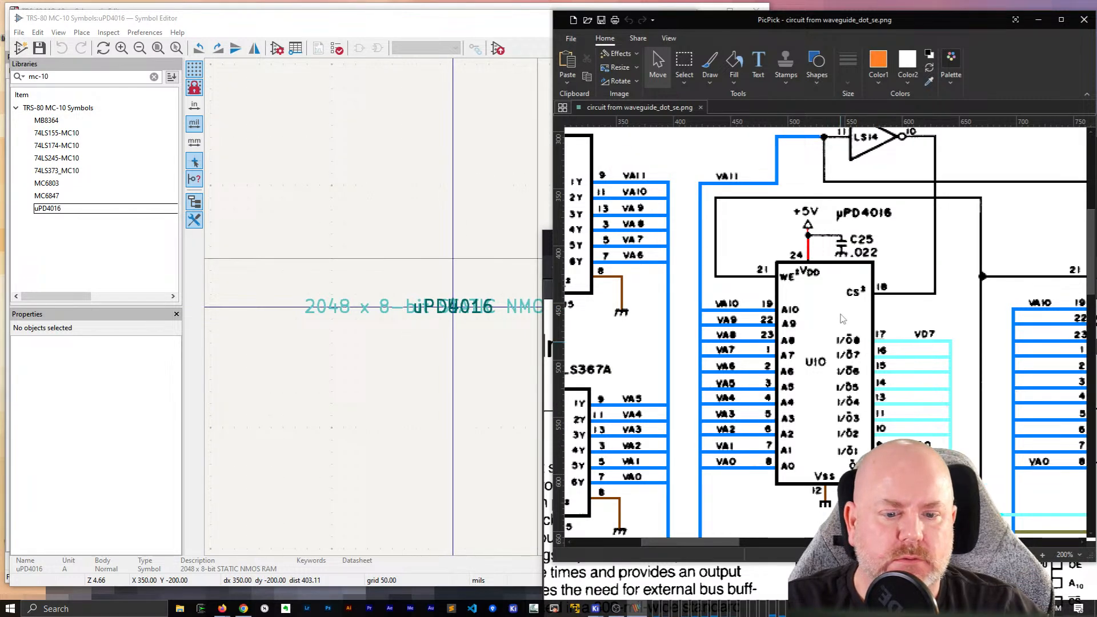
{"action": "scroll", "coordinate": [843, 319], "scroll_direction": "up", "scroll_amount": 4}
{"action": "scroll", "coordinate": [841, 317], "scroll_direction": "down", "scroll_amount": 8}
{"action": "scroll", "coordinate": [840, 317], "scroll_direction": "up", "scroll_amount": 2}
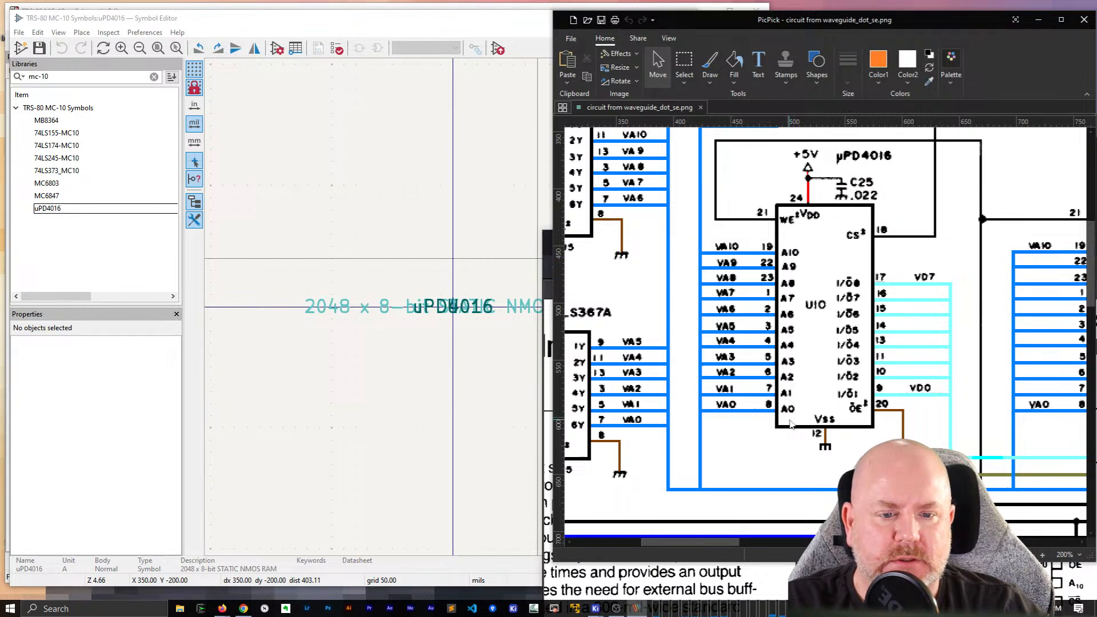
Step: In the Symbol Editor, place an input pin named A0 at X -100, Y 300 mils in the uPD4016 symbol
{"action": "left_click", "coordinate": [358, 246]}
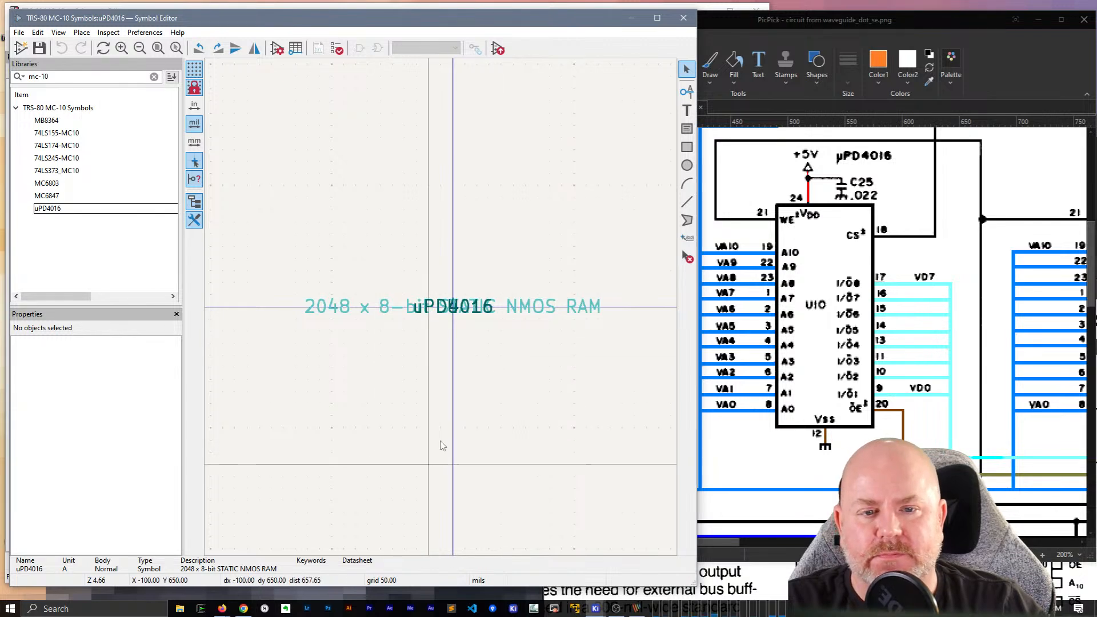
{"action": "left_click", "coordinate": [687, 91]}
{"action": "left_click", "coordinate": [616, 172]}
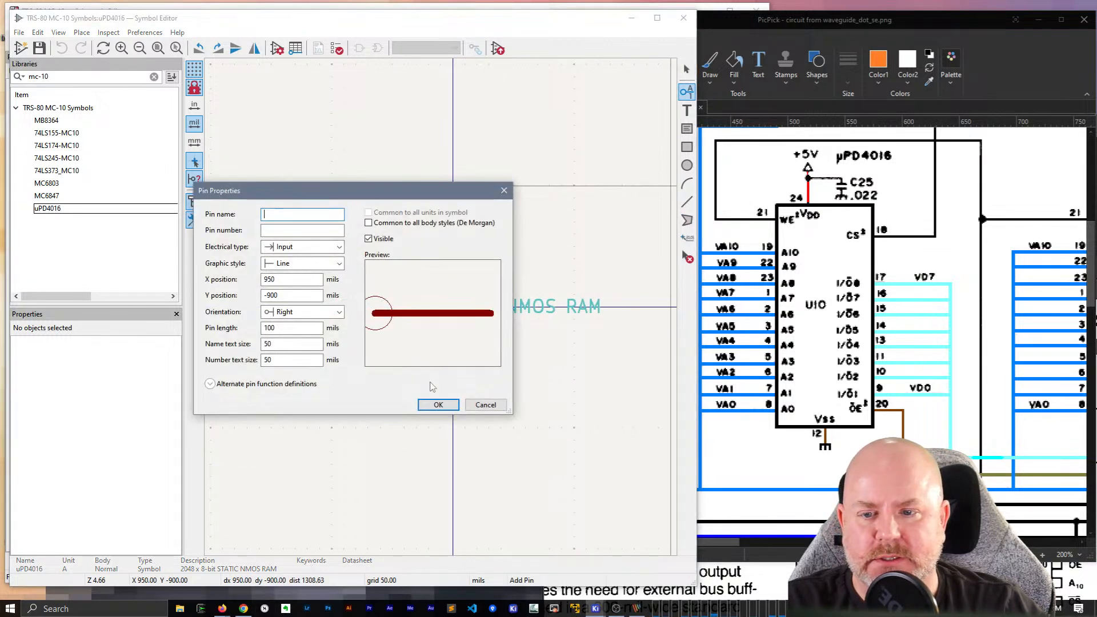
{"action": "type", "text": "A0"}
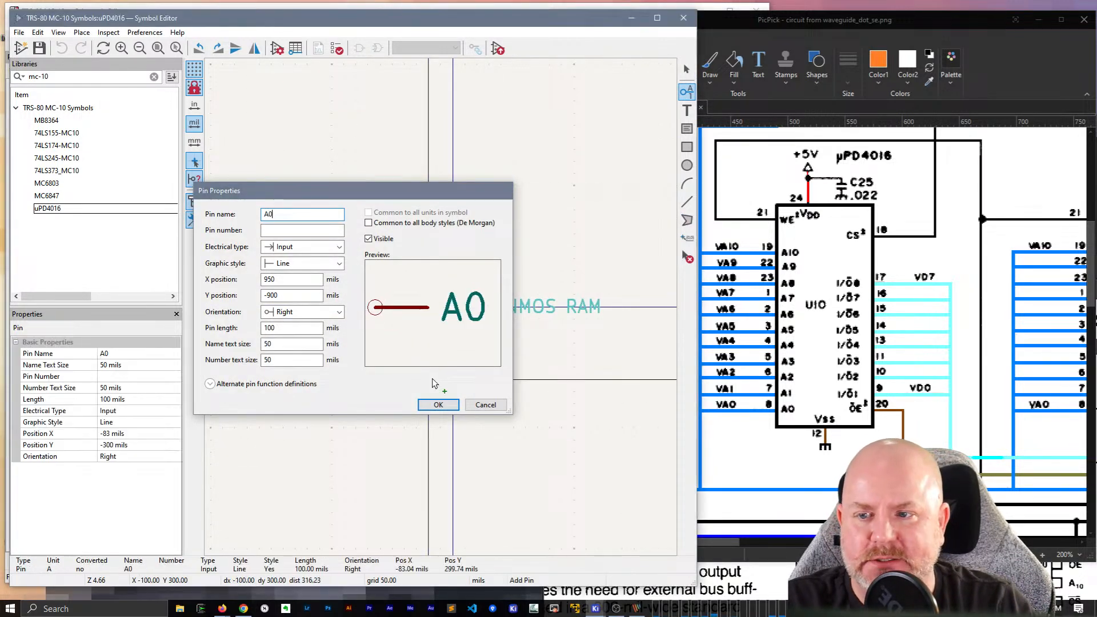
{"action": "key", "text": "Return"}
{"action": "left_click", "coordinate": [434, 383]}
{"action": "key", "text": "Escape"}
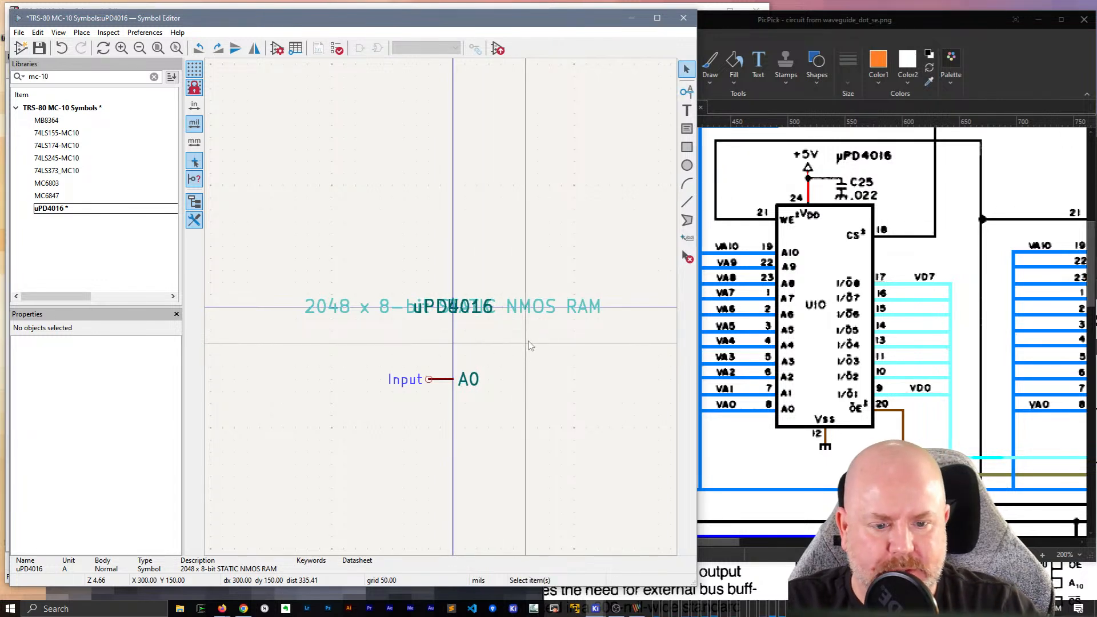
Step: Repeat the A0 pin downward at 100 mil spacing to add input pins A1 through A10
{"action": "key", "text": "Insert"}
{"action": "key", "text": "Insert"}
{"action": "key", "text": "Insert"}
{"action": "key", "text": "Insert"}
{"action": "key", "text": "Insert"}
{"action": "key", "text": "Insert"}
{"action": "key", "text": "Insert"}
{"action": "key", "text": "Insert"}
{"action": "scroll", "coordinate": [529, 345], "scroll_direction": "down", "scroll_amount": 2}
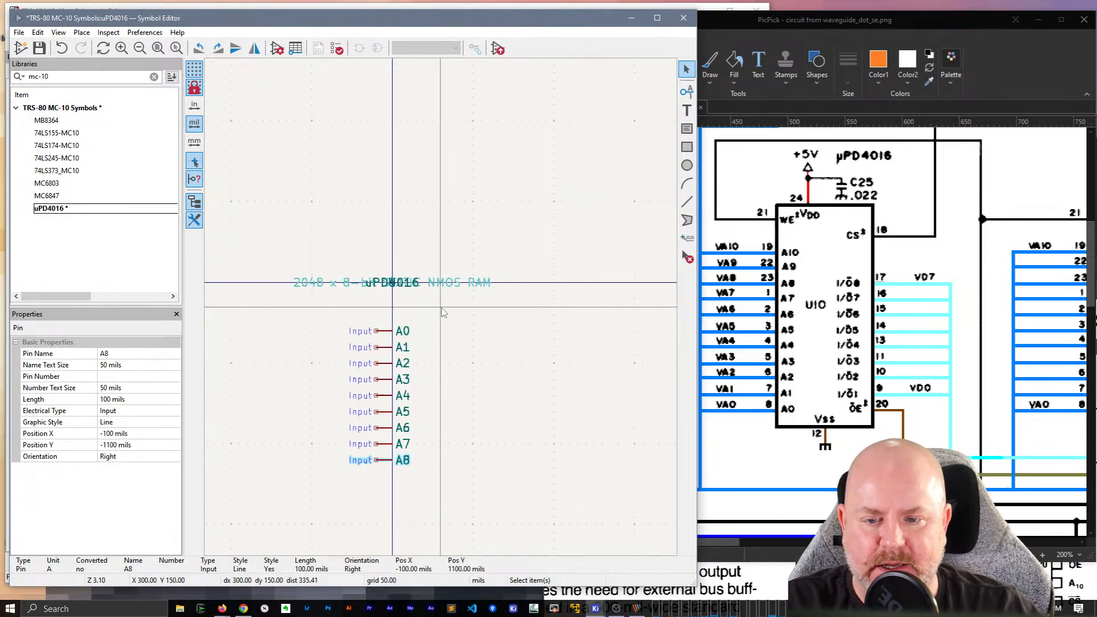
{"action": "key", "text": "Insert"}
{"action": "key", "text": "Insert"}
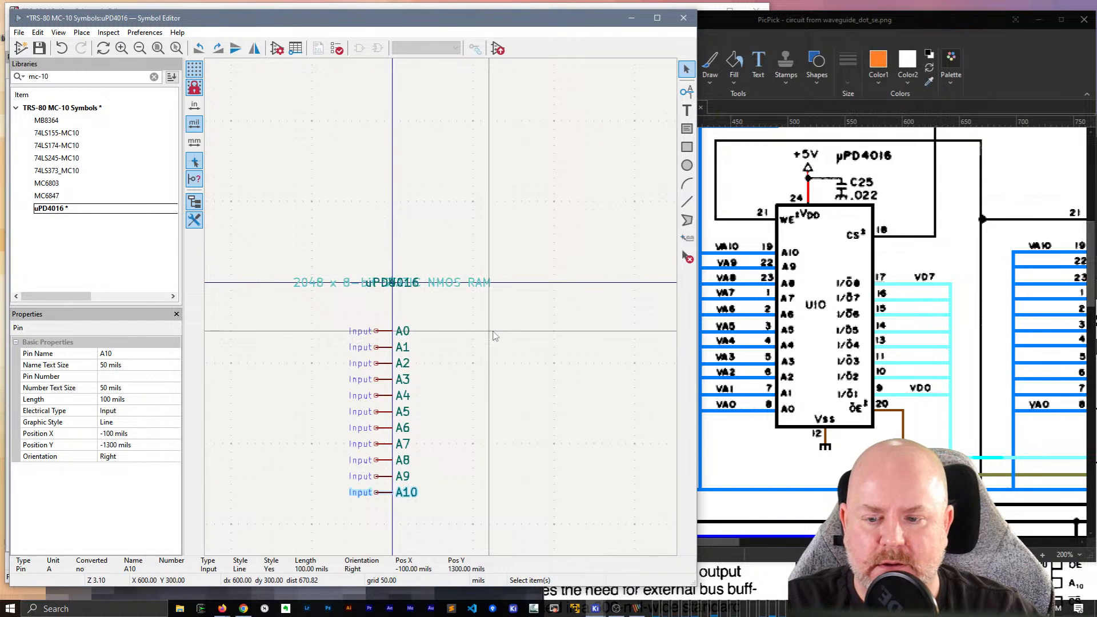
Step: Flip the eleven address pins vertically so A10 is uppermost and A0 lowest
{"action": "left_click", "coordinate": [475, 455]}
{"action": "left_click_drag", "start_coordinate": [448, 509], "coordinate": [390, 327]}
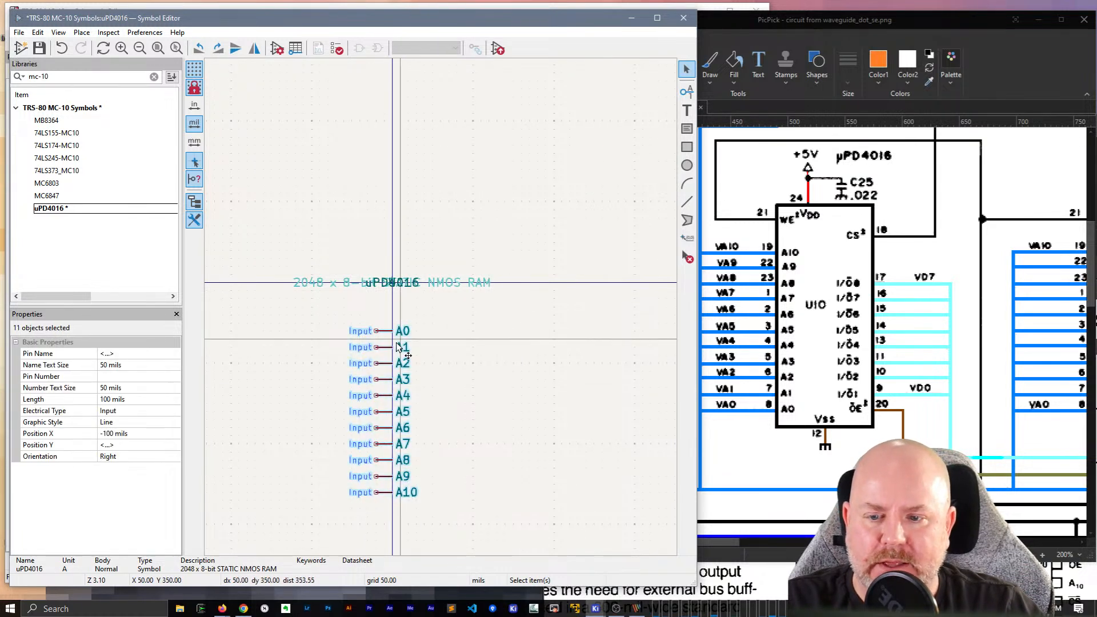
{"action": "key", "text": "y"}
{"action": "key", "text": "Escape"}
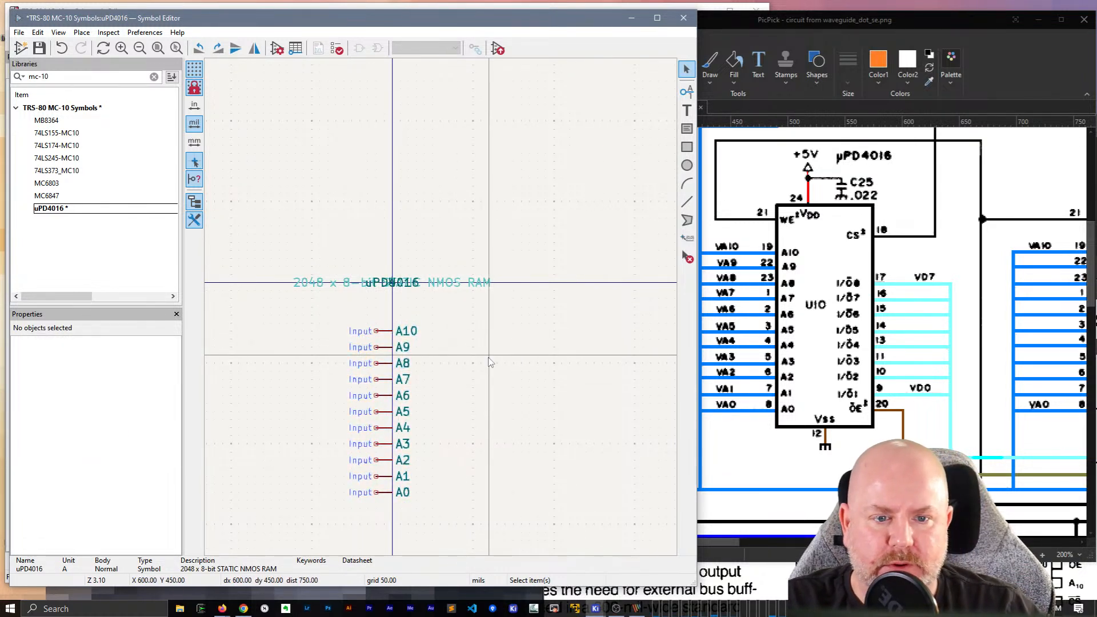
Step: Set the pin number of address pin A10 to 19
{"action": "left_click", "coordinate": [386, 333]}
{"action": "middle_click_drag", "start_coordinate": [473, 350], "coordinate": [386, 341]}
{"action": "left_click", "coordinate": [118, 376]}
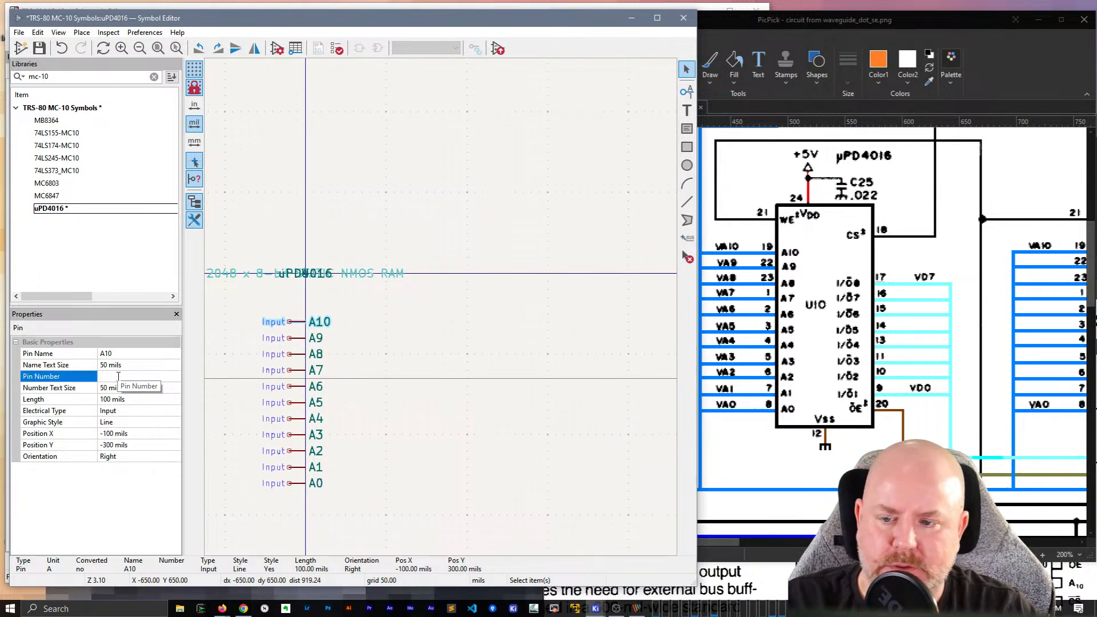
{"action": "type", "text": "19"}
{"action": "key", "text": "Return"}
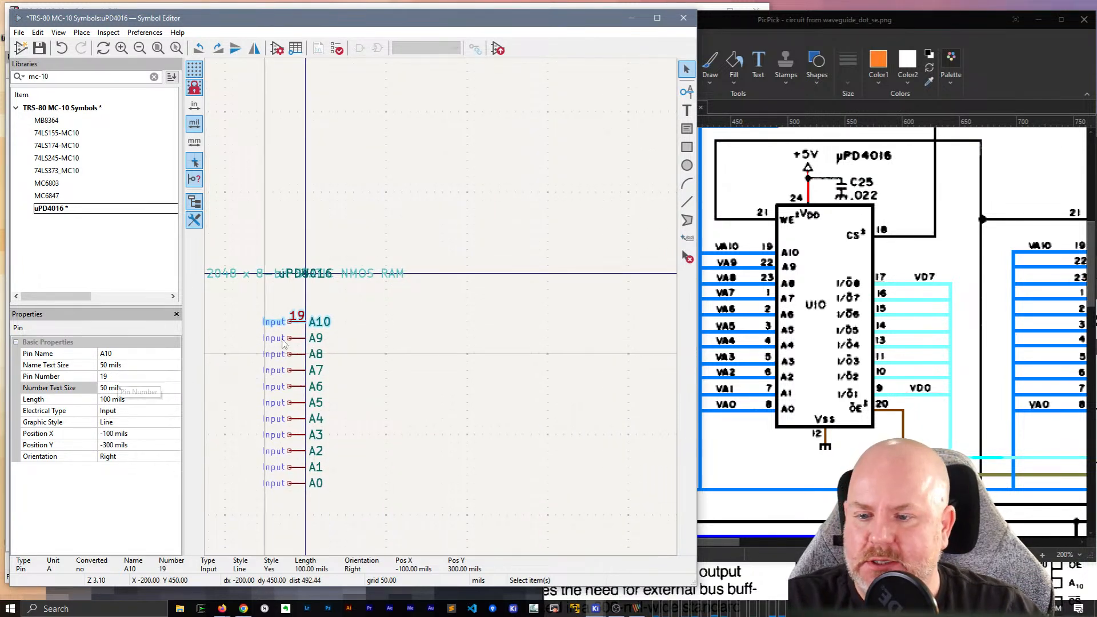
Step: Open the symbol's pin table, enlarge it, and number pins A0, A1 and A2 as 8, 7 and 6
{"action": "left_click", "coordinate": [297, 338]}
{"action": "left_click", "coordinate": [295, 49]}
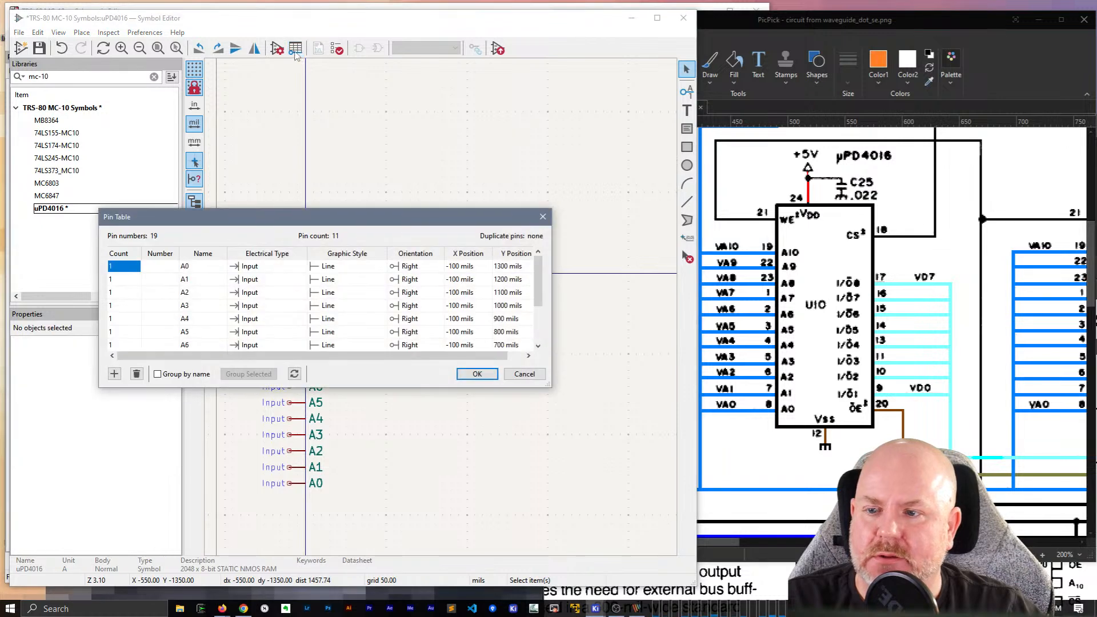
{"action": "left_click_drag", "start_coordinate": [551, 401], "coordinate": [593, 523]}
{"action": "left_click", "coordinate": [184, 268]}
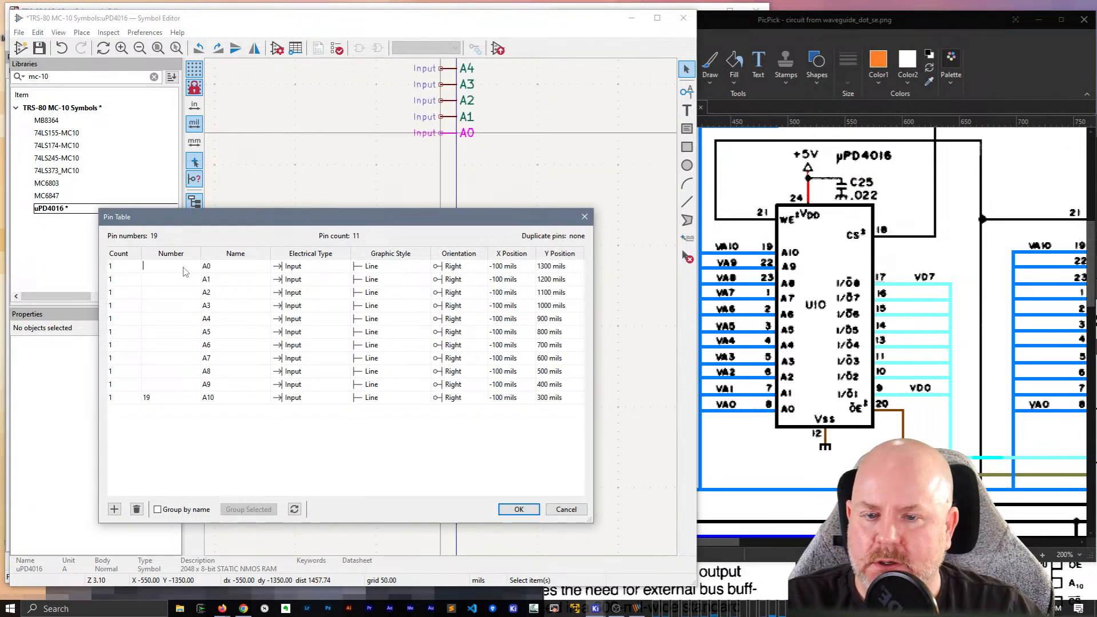
{"action": "type", "text": "8"}
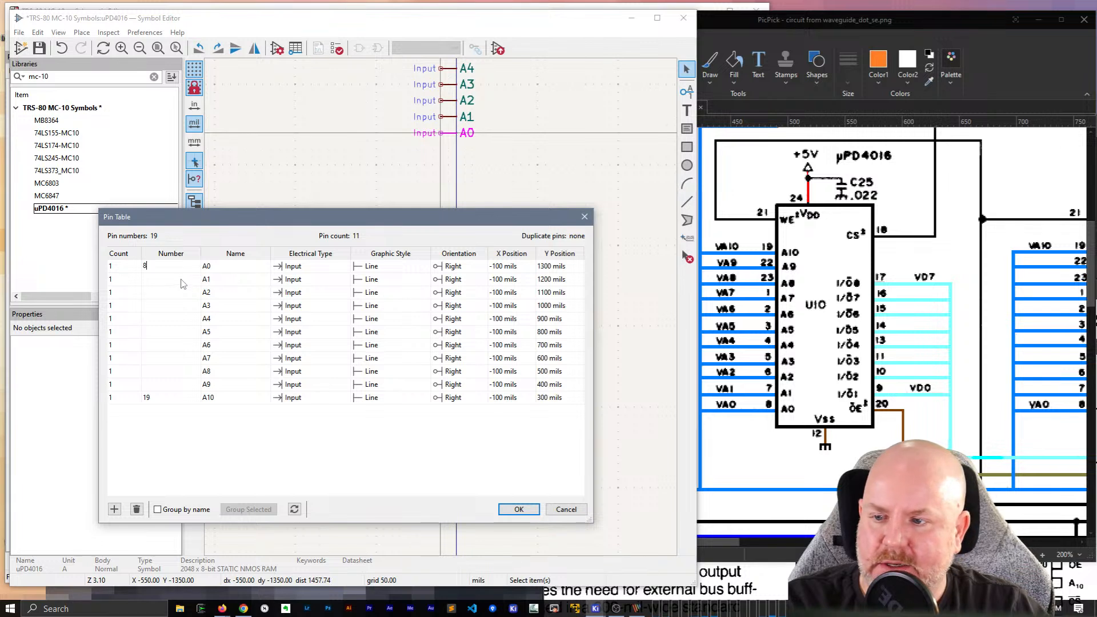
{"action": "left_click", "coordinate": [184, 280]}
{"action": "type", "text": "78"}
{"action": "key", "text": "BackSpace"}
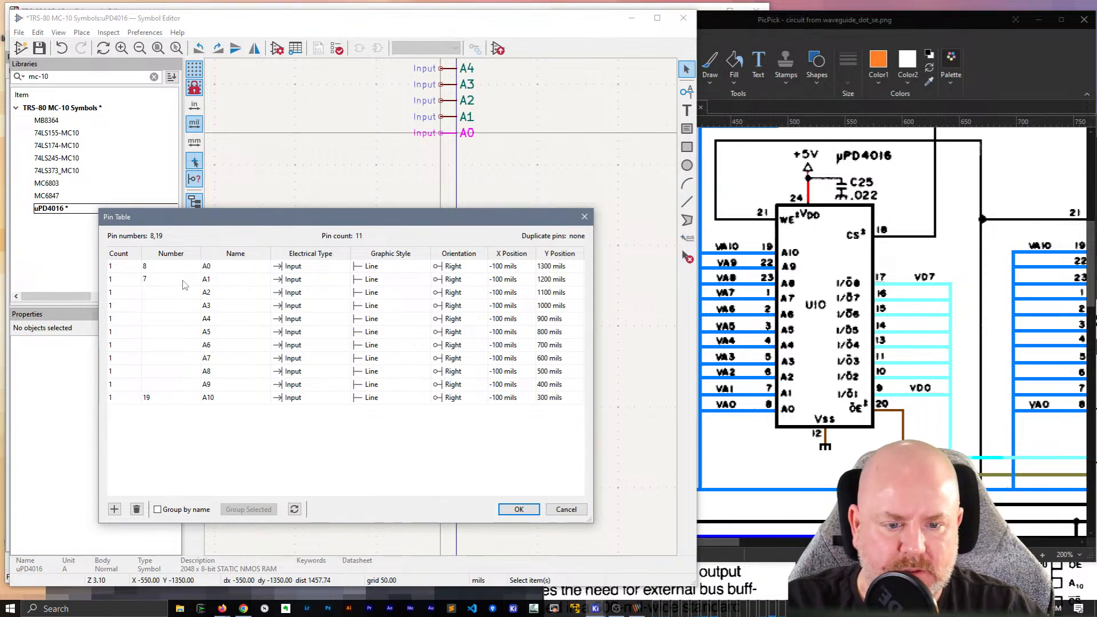
{"action": "left_click", "coordinate": [182, 292]}
{"action": "type", "text": "6"}
Step: Number pins A3 through A9 in the pin table as 5, 4, 3, 2, 1, 23 and 22
{"action": "left_click", "coordinate": [183, 307]}
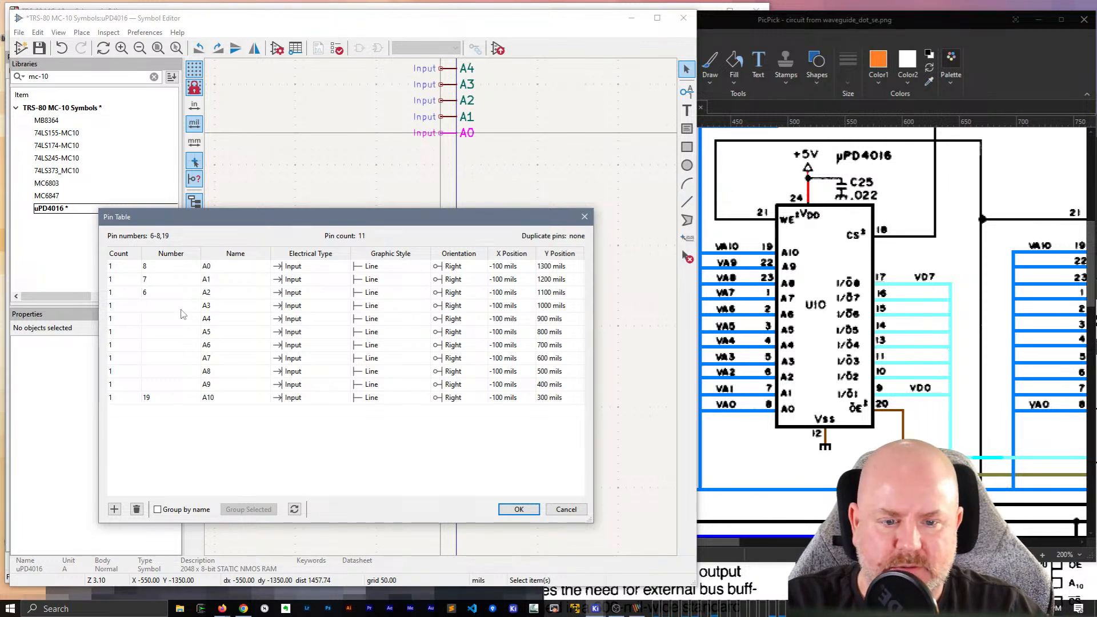
{"action": "type", "text": "5"}
{"action": "left_click", "coordinate": [183, 319]}
{"action": "type", "text": "4"}
{"action": "left_click", "coordinate": [182, 332]}
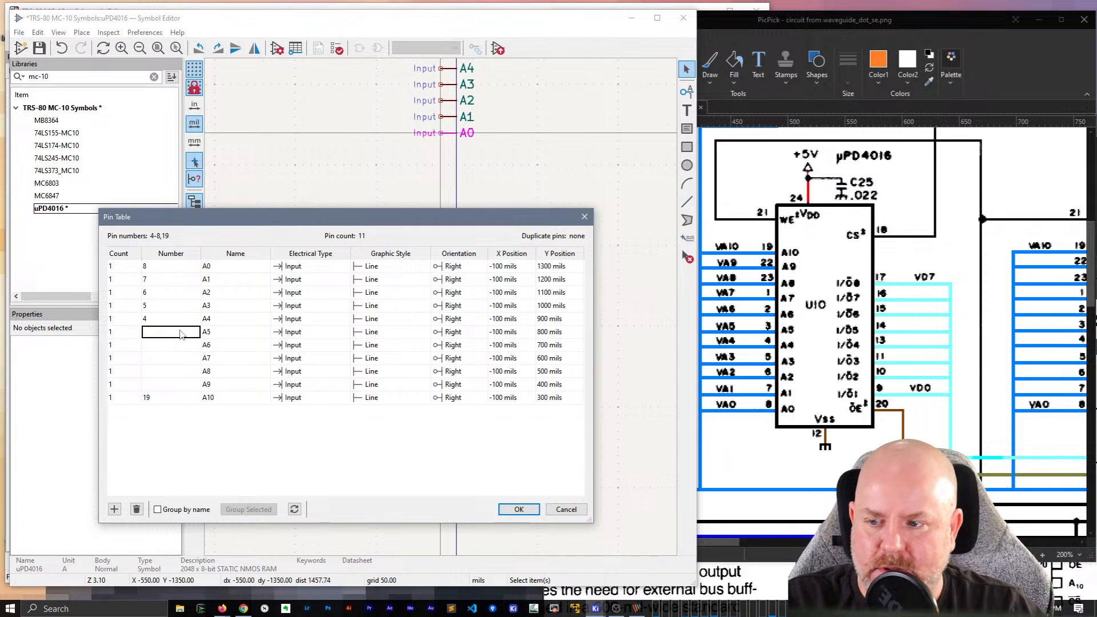
{"action": "type", "text": "3"}
{"action": "left_click", "coordinate": [182, 346]}
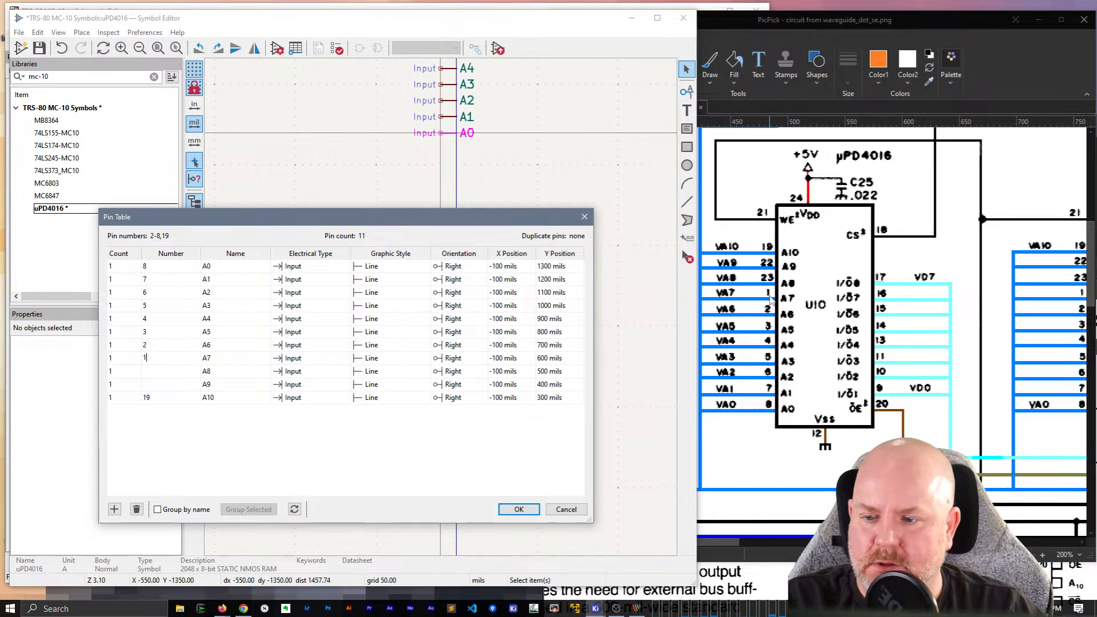
{"action": "left_click", "coordinate": [165, 386]}
{"action": "type", "text": "22"}
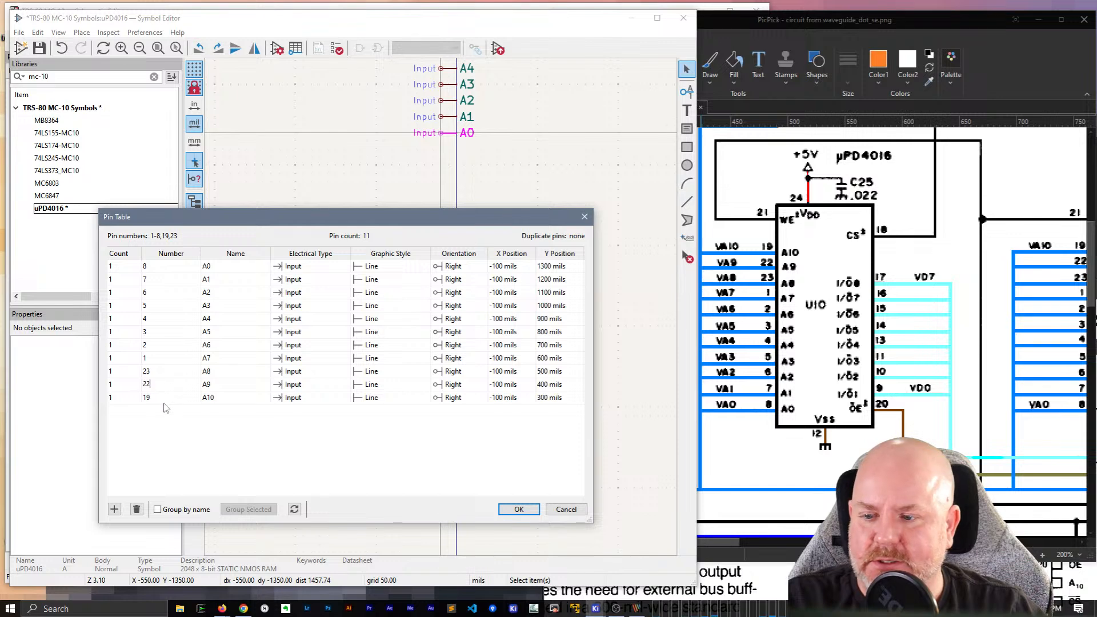
Step: Apply the address pin numbers entered in the pin table to the symbol
{"action": "key", "text": "Return"}
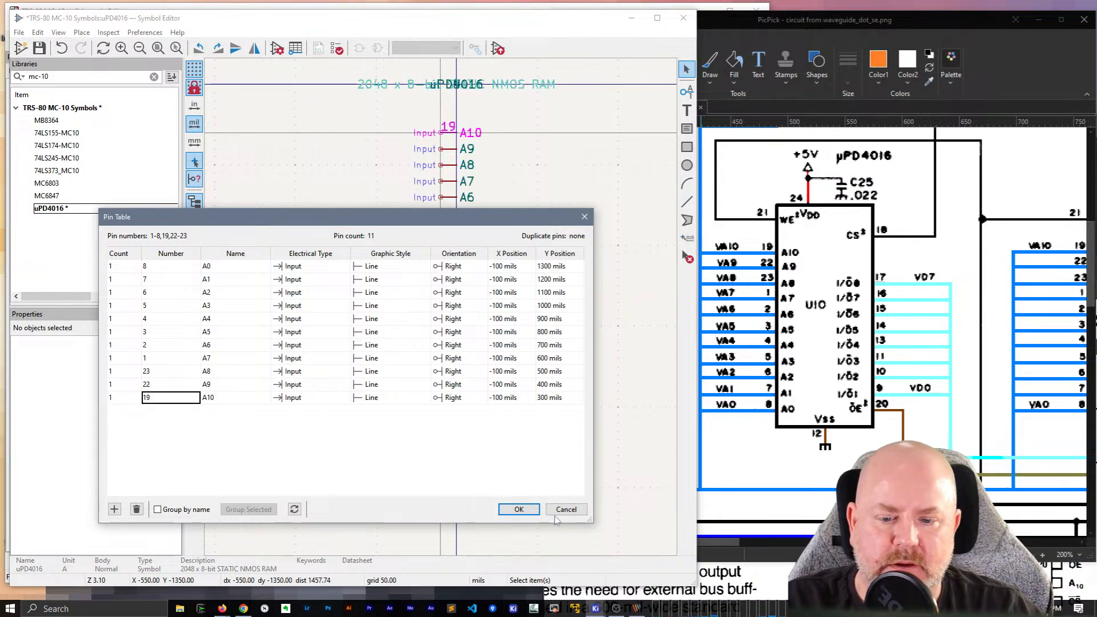
{"action": "left_click", "coordinate": [519, 510]}
{"action": "scroll", "coordinate": [404, 204], "scroll_direction": "down", "scroll_amount": 2}
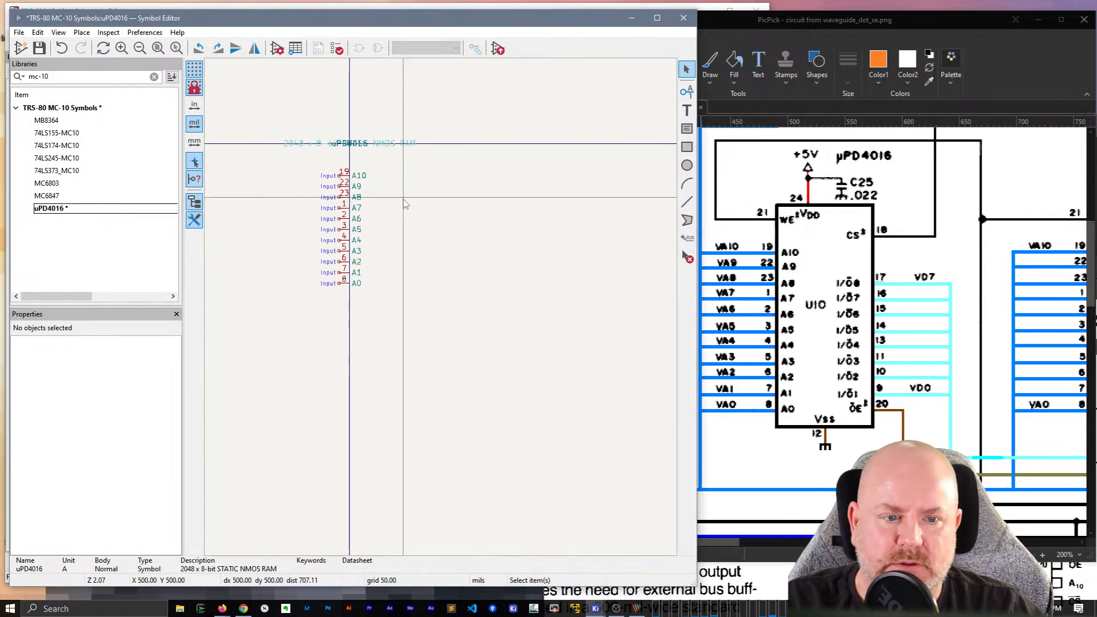
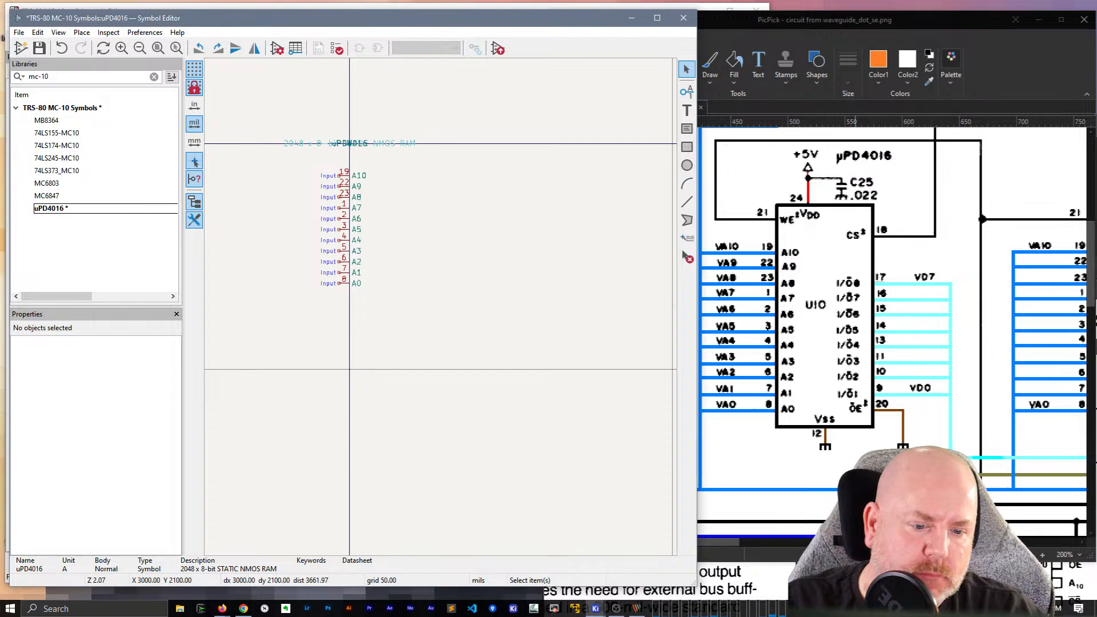
Step: Examine U10 in the circuit drawing and the Pin Identification table in the uPD4016 datasheet
{"action": "left_click", "coordinate": [749, 541]}
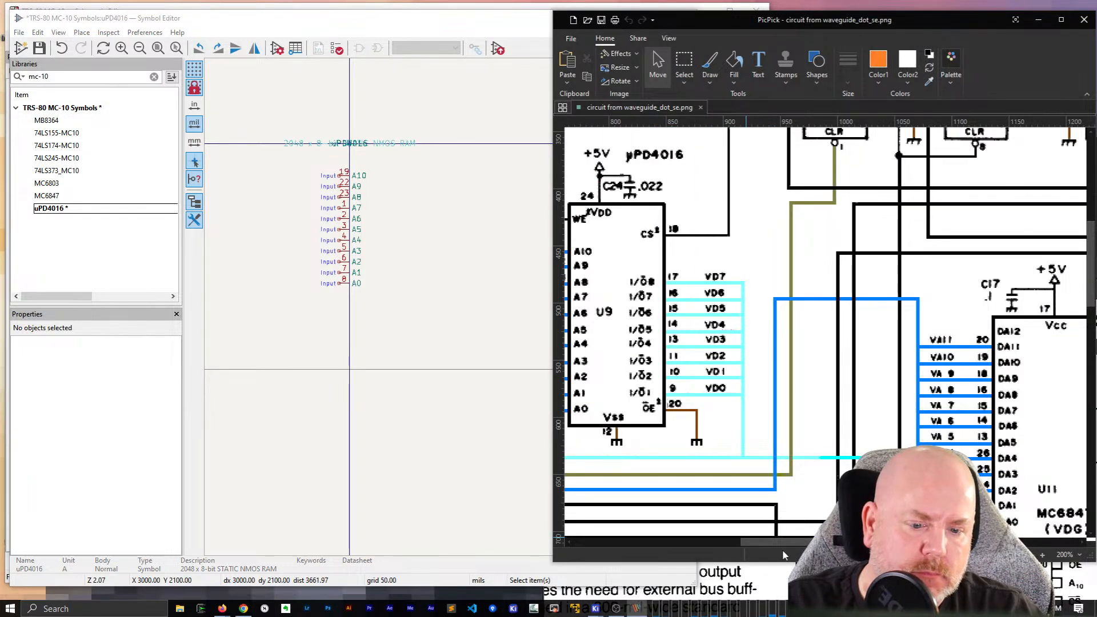
{"action": "left_click_drag", "start_coordinate": [792, 542], "coordinate": [707, 537]}
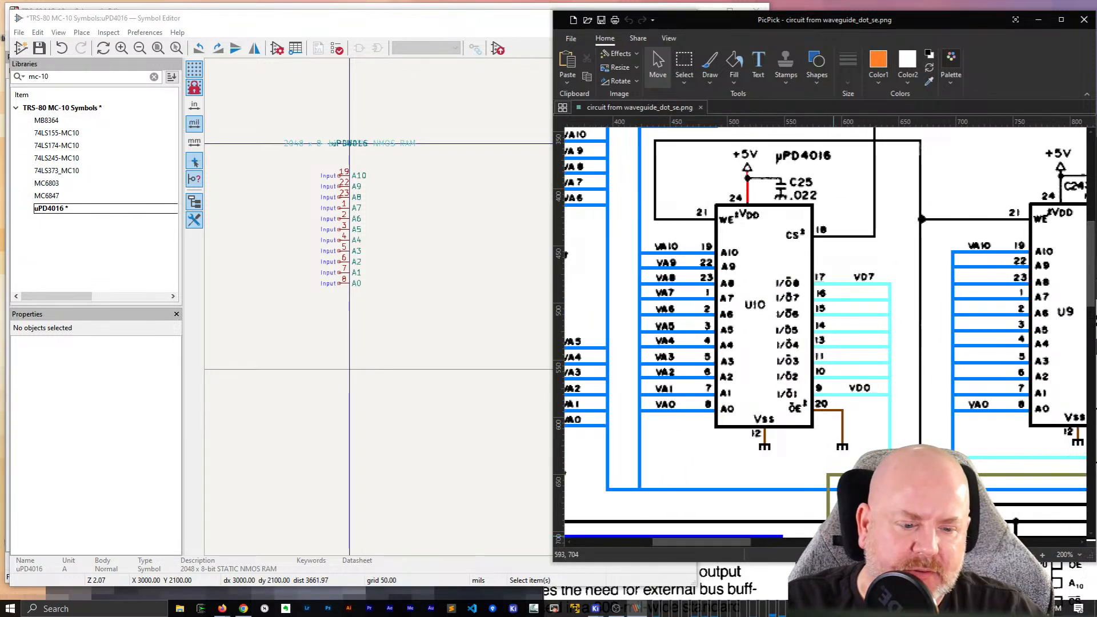
{"action": "left_click", "coordinate": [835, 580]}
{"action": "scroll", "coordinate": [835, 580], "scroll_direction": "down", "scroll_amount": 3}
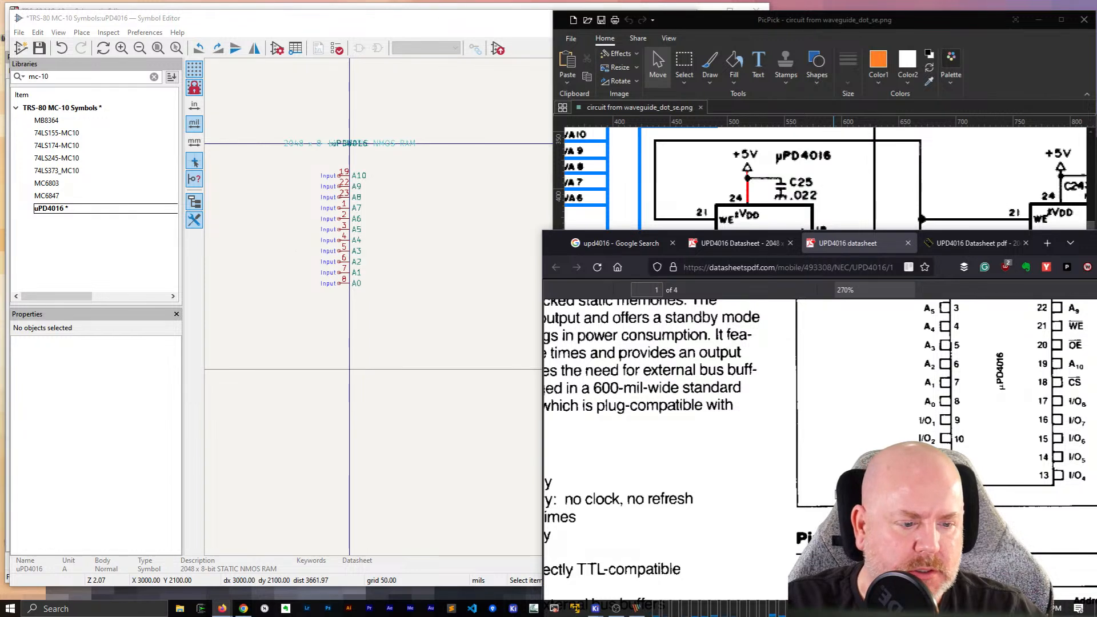
{"action": "scroll", "coordinate": [835, 581], "scroll_direction": "down", "scroll_amount": 3}
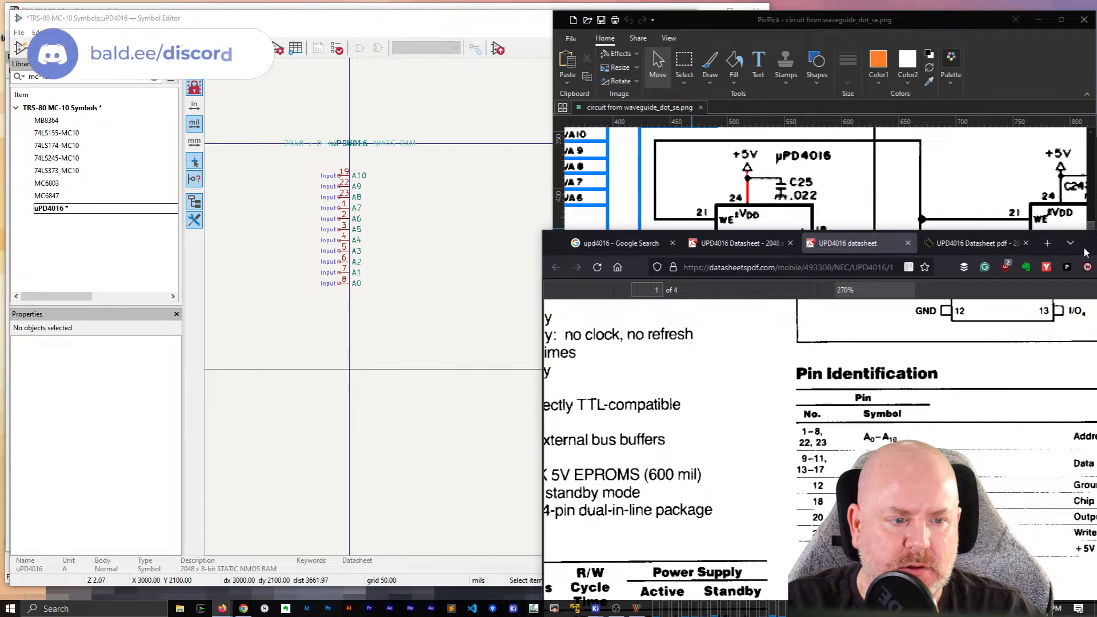
{"action": "left_click_drag", "start_coordinate": [1083, 248], "coordinate": [848, 165]}
{"action": "scroll", "coordinate": [838, 391], "scroll_direction": "down", "scroll_amount": 1}
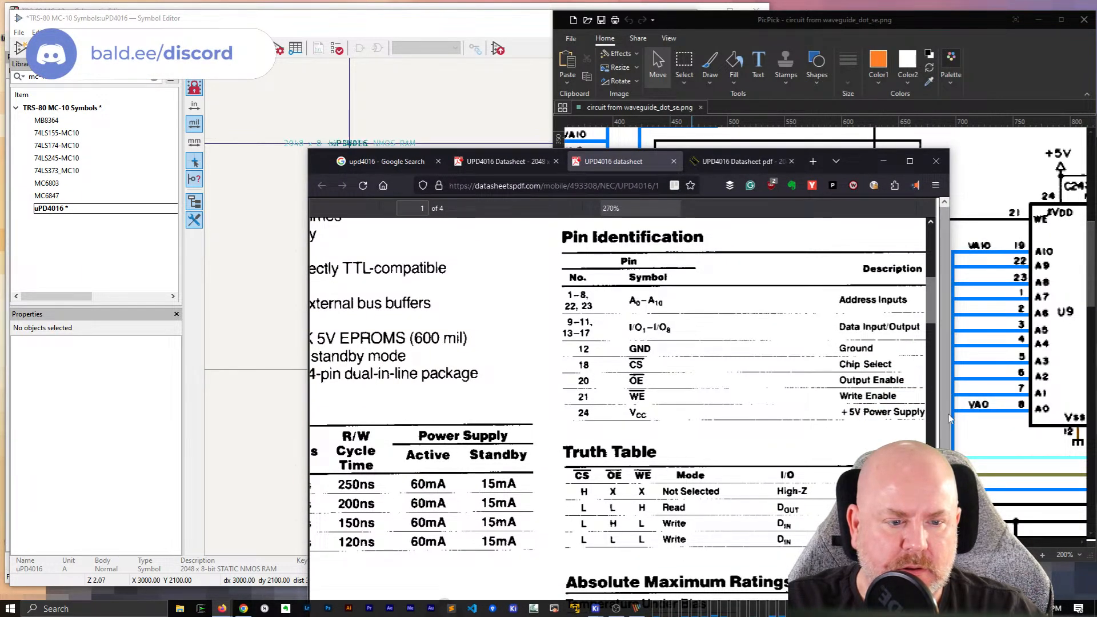
{"action": "left_click_drag", "start_coordinate": [949, 412], "coordinate": [1051, 412]}
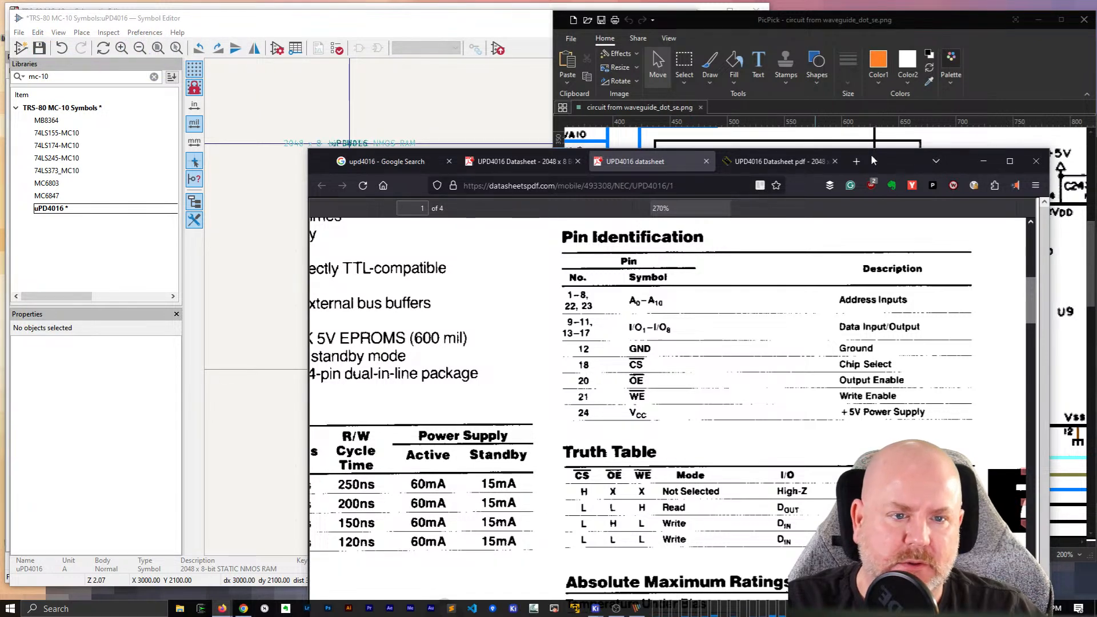
Step: Arrange the datasheet window below the circuit drawing so both stay visible beside the symbol editor, and return to the editor
{"action": "left_click_drag", "start_coordinate": [871, 153], "coordinate": [1048, 415]}
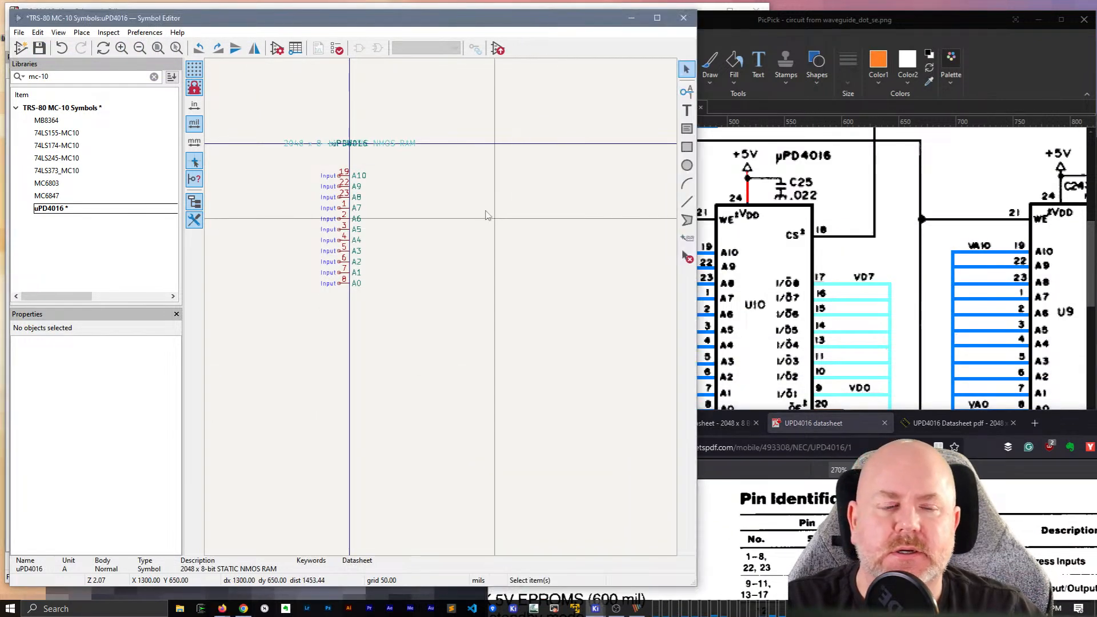
{"action": "left_click", "coordinate": [968, 37]}
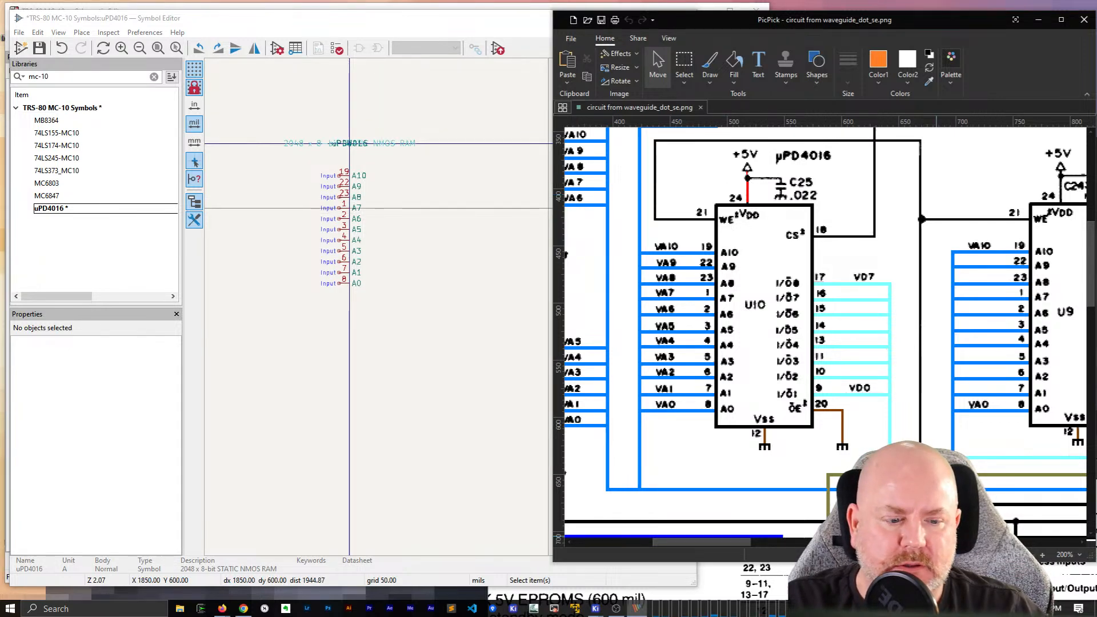
{"action": "left_click", "coordinate": [938, 577]}
{"action": "left_click_drag", "start_coordinate": [1061, 421], "coordinate": [943, 472]}
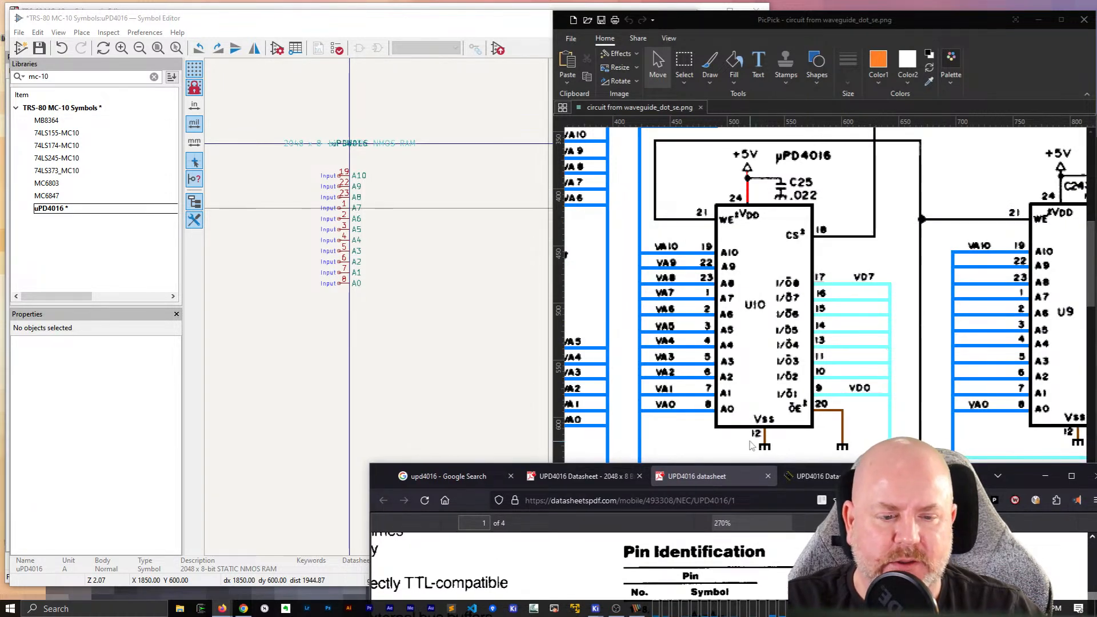
{"action": "left_click", "coordinate": [467, 19]}
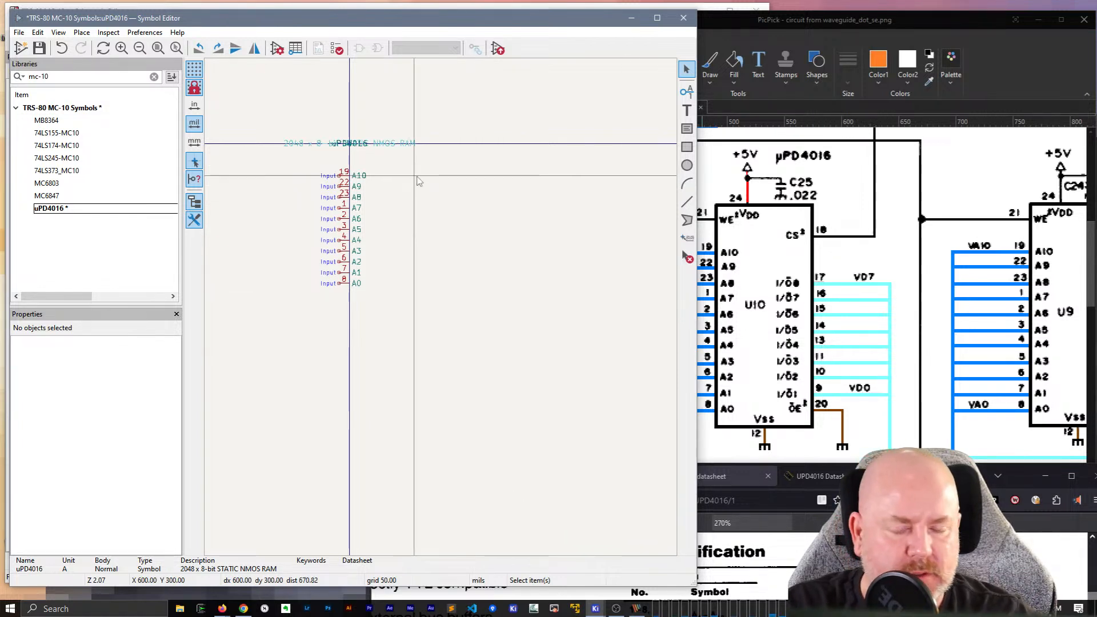
Step: Add a left-oriented pin named IO1 without a number at X 1100, Y 1200 mils, opposite the address pins
{"action": "left_click", "coordinate": [687, 91]}
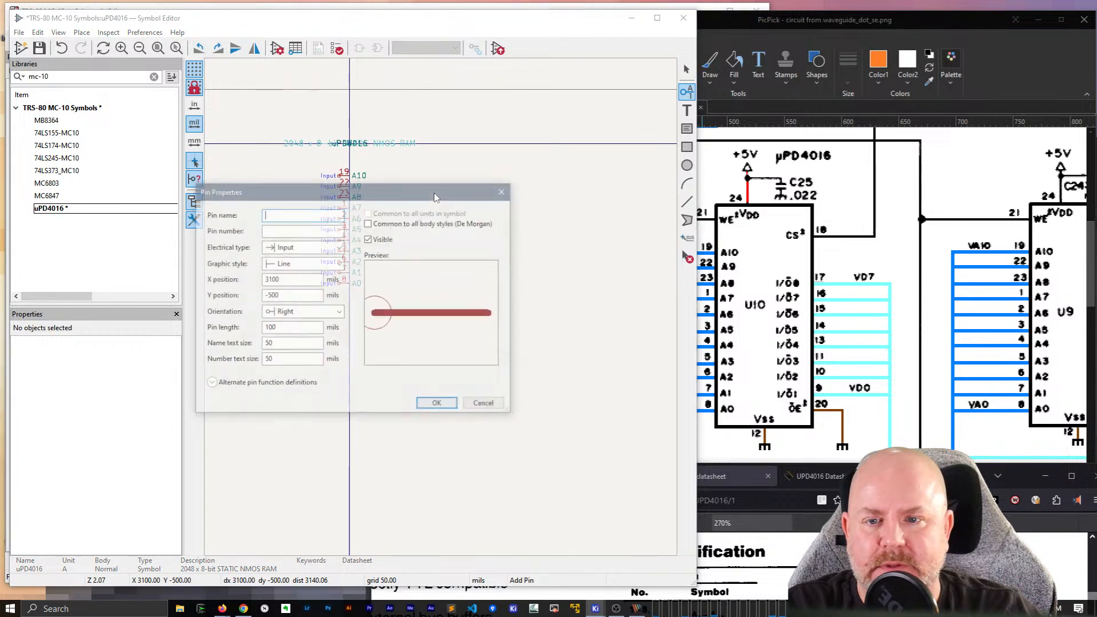
{"action": "left_click_drag", "start_coordinate": [350, 199], "coordinate": [432, 243]}
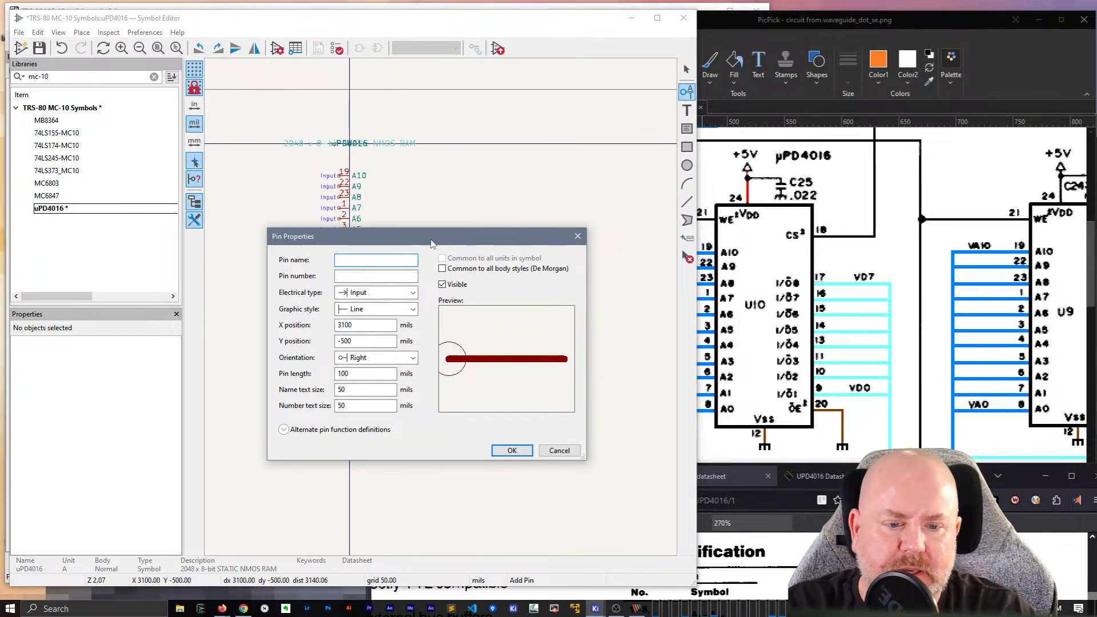
{"action": "type", "text": "IO1"}
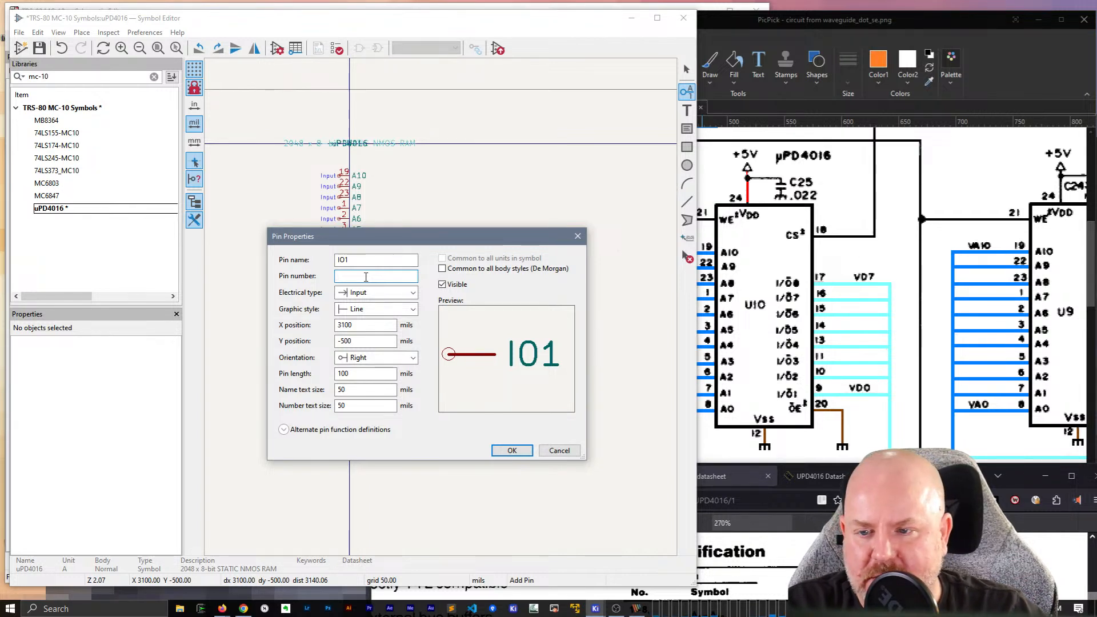
{"action": "left_click", "coordinate": [370, 359]}
{"action": "left_click", "coordinate": [360, 380]}
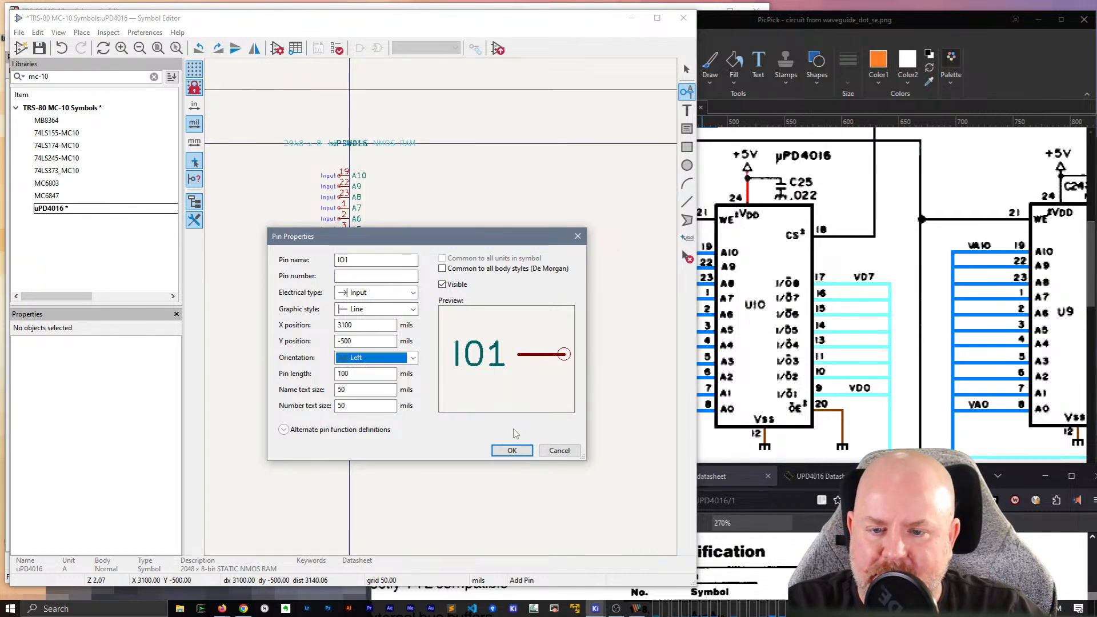
{"action": "left_click", "coordinate": [512, 451]}
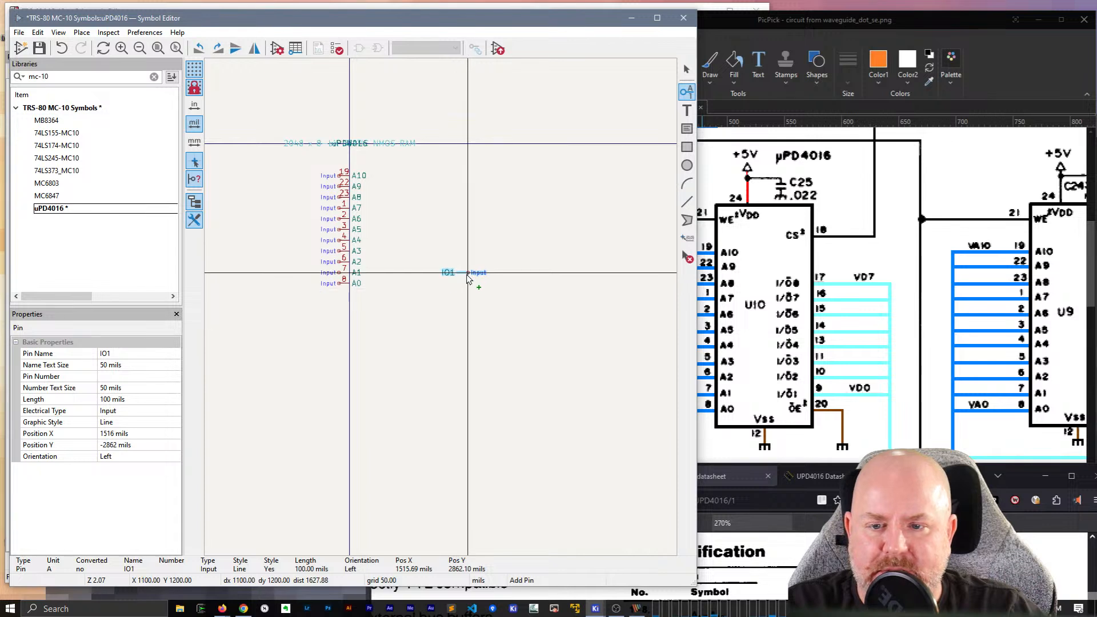
{"action": "left_click", "coordinate": [466, 273]}
Step: Repeat the IO1 pin to create IO2 through IO8, and flip the eight pins vertically so IO8 is uppermost
{"action": "key", "text": "Escape"}
{"action": "key", "text": "Insert"}
{"action": "key", "text": "Insert"}
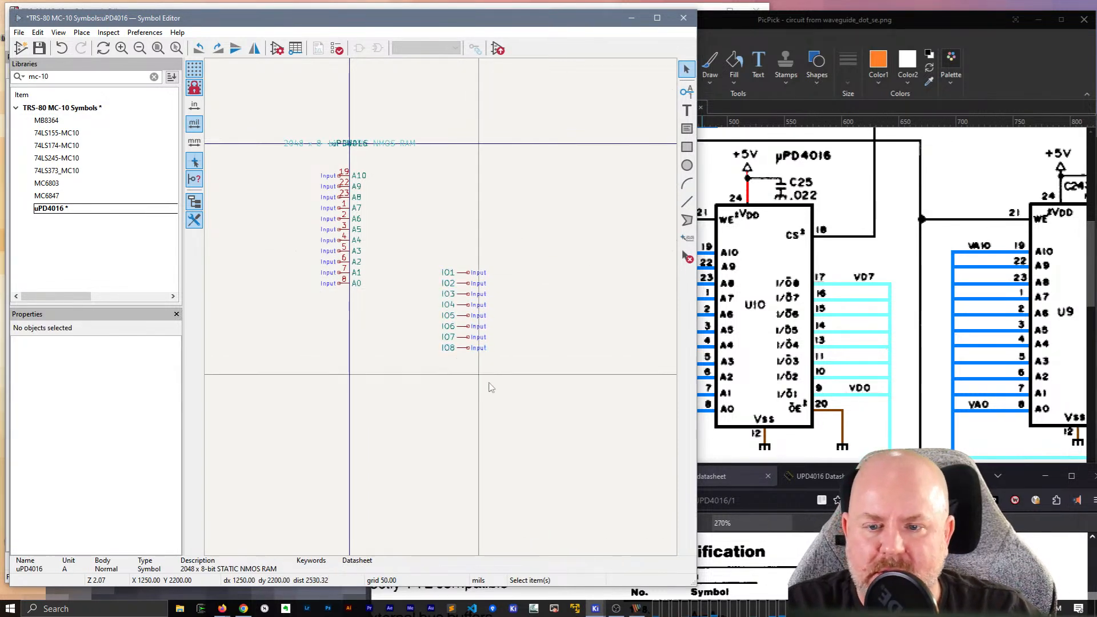
{"action": "left_click_drag", "start_coordinate": [490, 384], "coordinate": [466, 245]}
{"action": "key", "text": "y"}
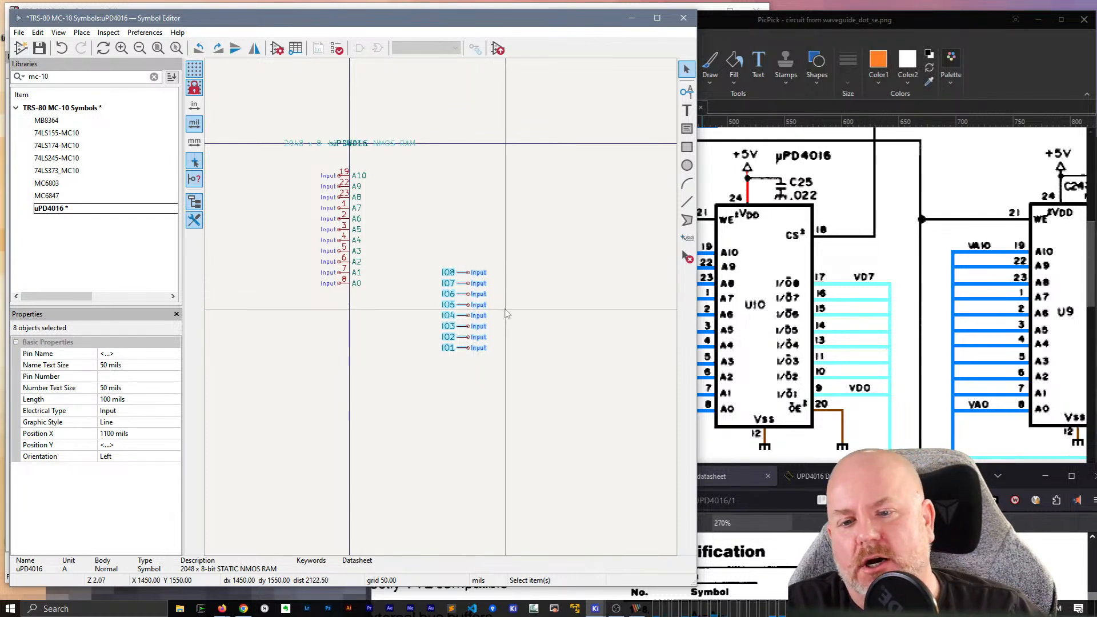
{"action": "key", "text": "Delete"}
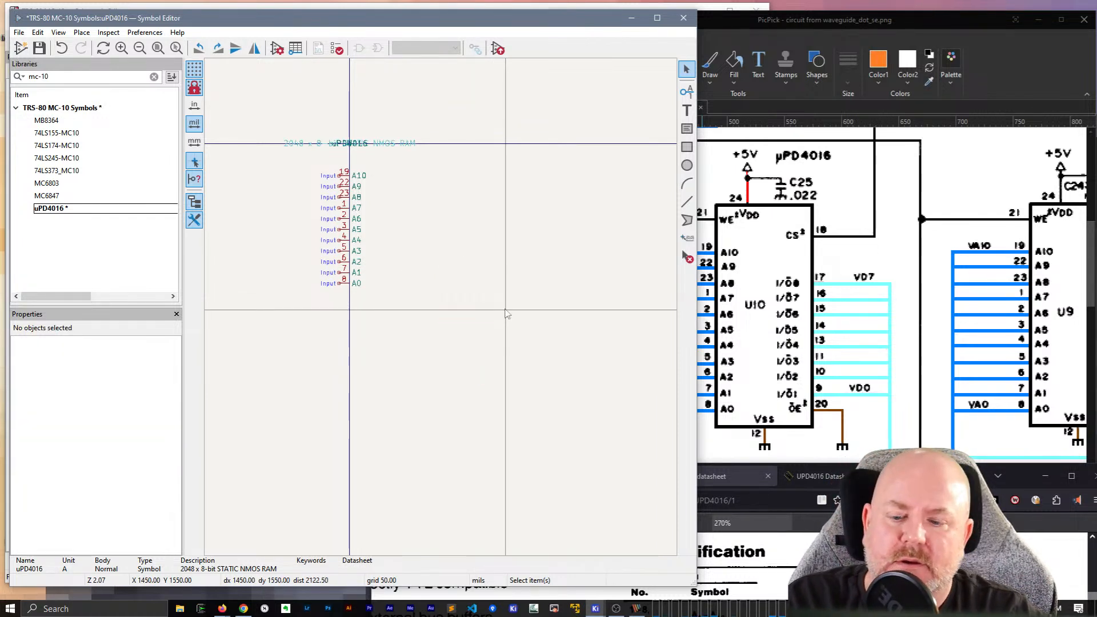
{"action": "key", "text": "ctrl+v"}
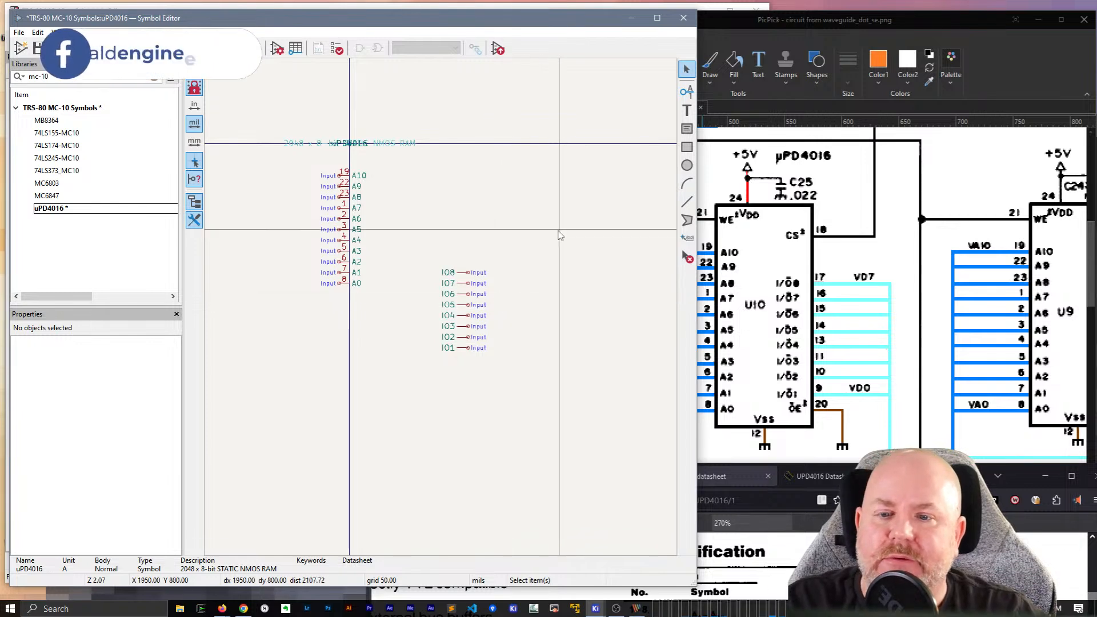
{"action": "left_click", "coordinate": [387, 204]}
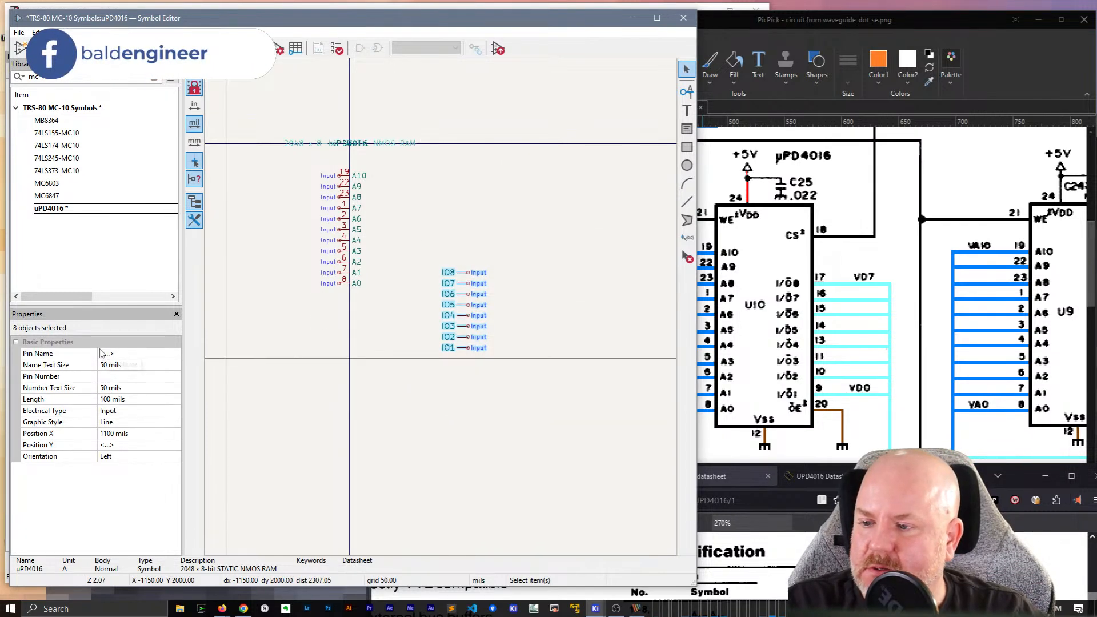
{"action": "left_click", "coordinate": [605, 360]}
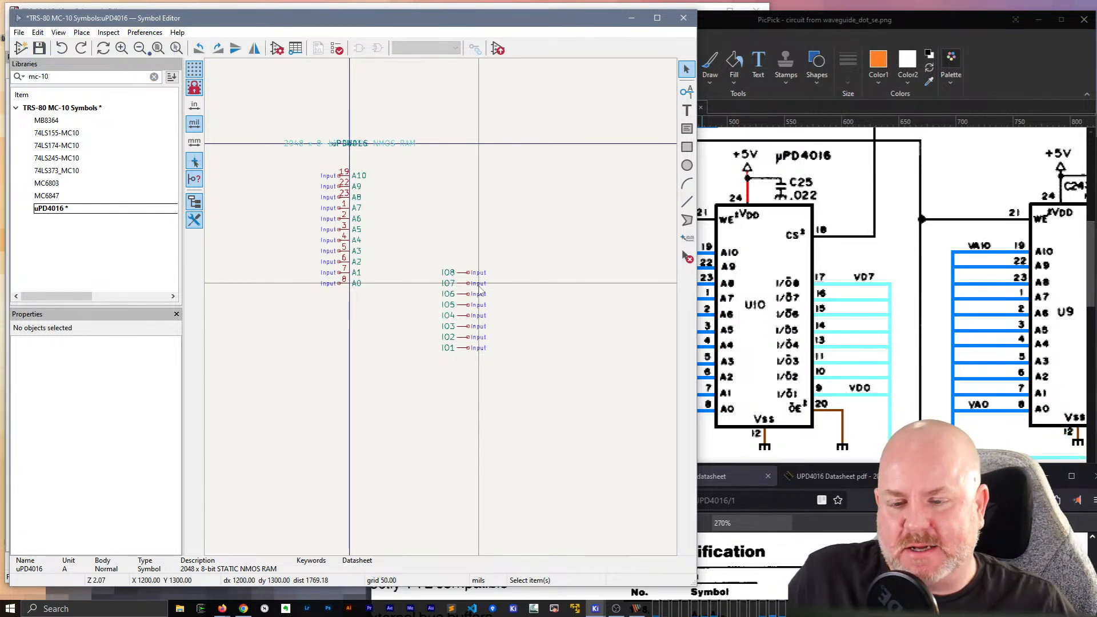
Step: Set the electrical type of all eight IO pins to Tri-state and save the symbol
{"action": "left_click_drag", "start_coordinate": [516, 412], "coordinate": [435, 260]}
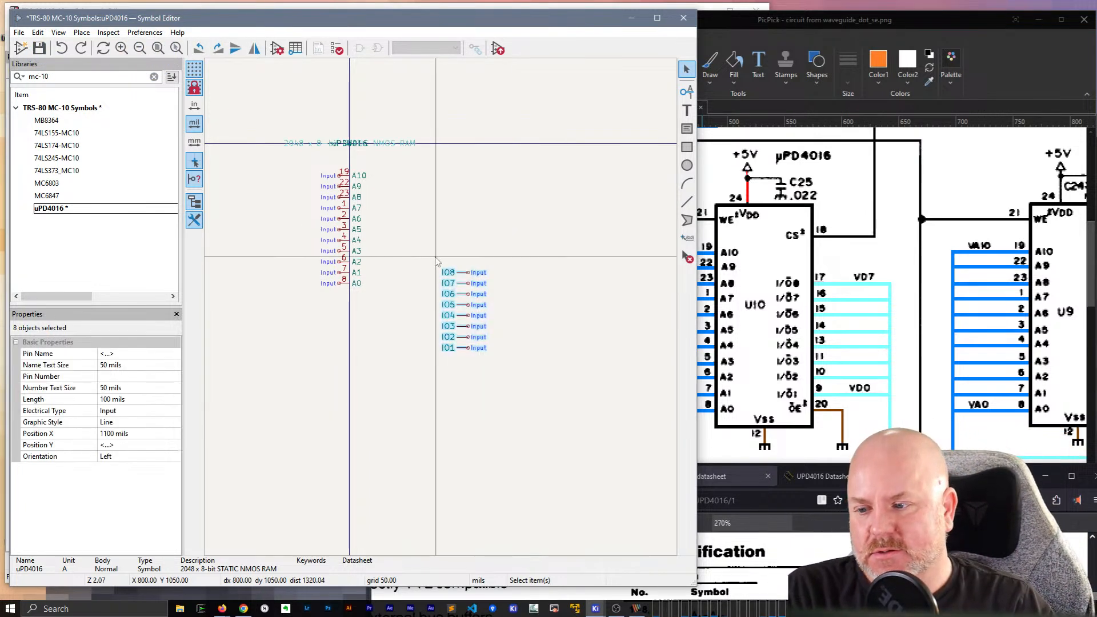
{"action": "left_click", "coordinate": [126, 411]}
{"action": "left_click", "coordinate": [155, 410]}
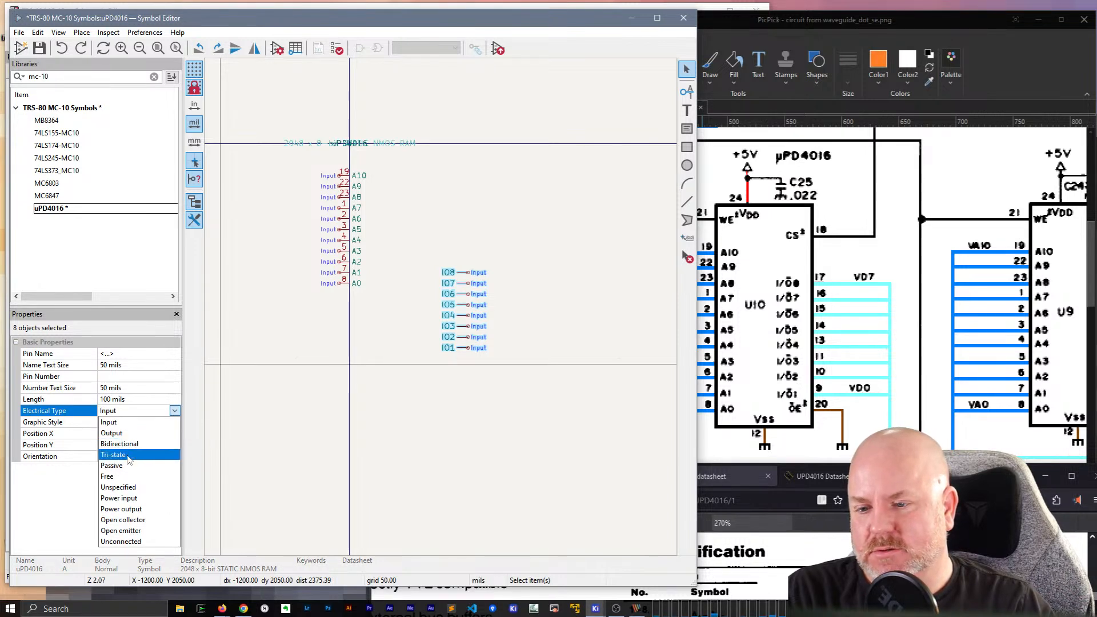
{"action": "left_click", "coordinate": [112, 455]}
{"action": "left_click", "coordinate": [331, 405]}
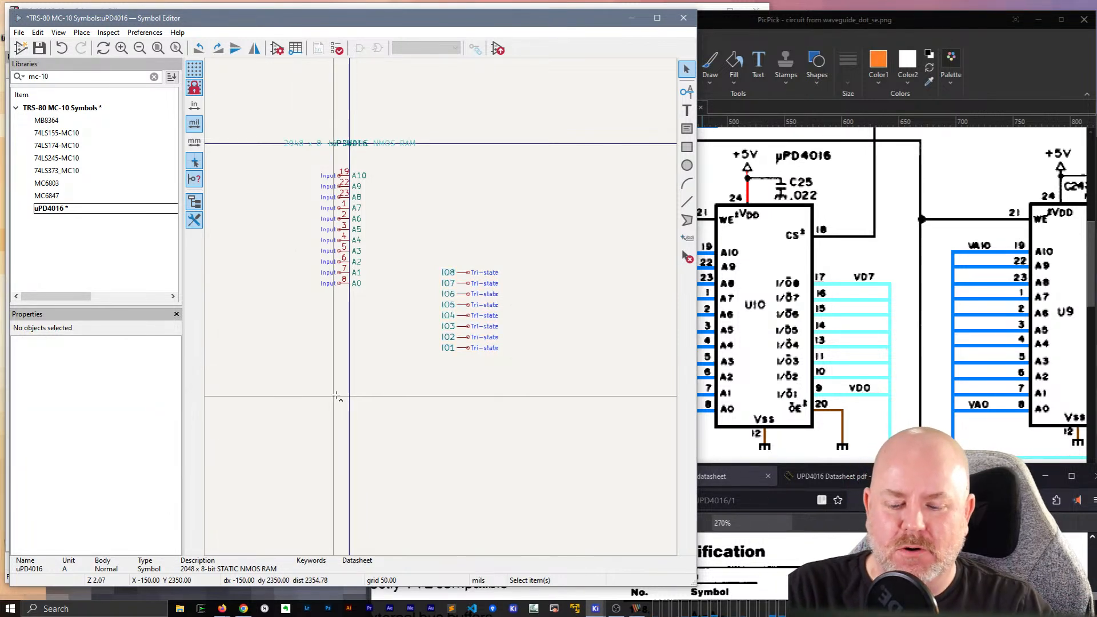
{"action": "key", "text": "ctrl+s"}
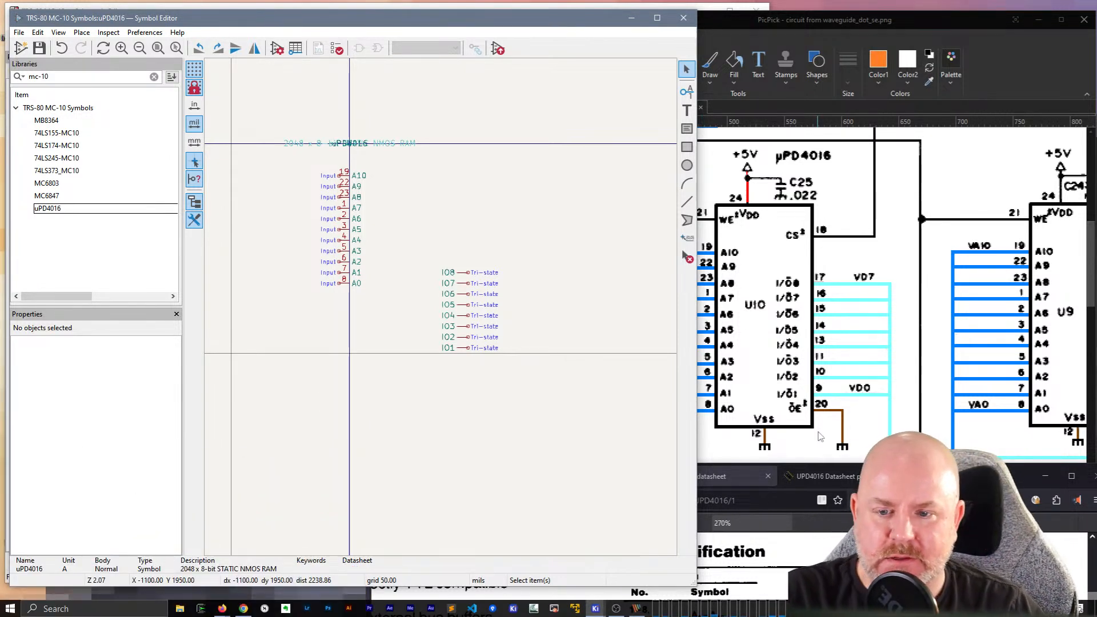
Step: Move the eight IO pins closer to the address pins, to X 850 mils with IO1 at Y 1100 mils, level with A2
{"action": "left_click_drag", "start_coordinate": [550, 436], "coordinate": [415, 253]}
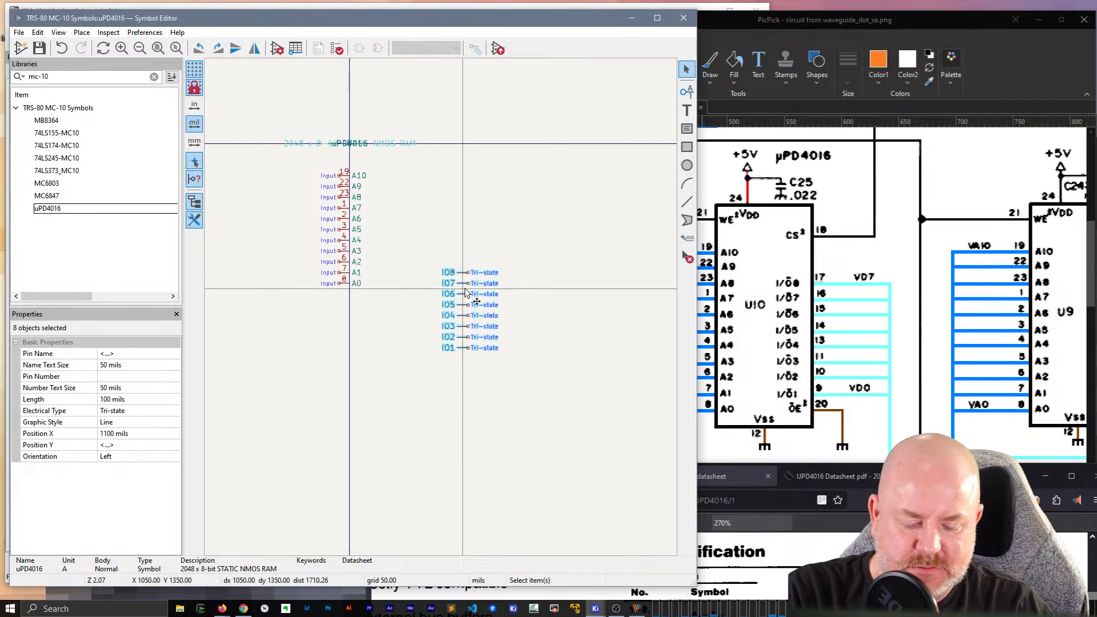
{"action": "key", "text": "m"}
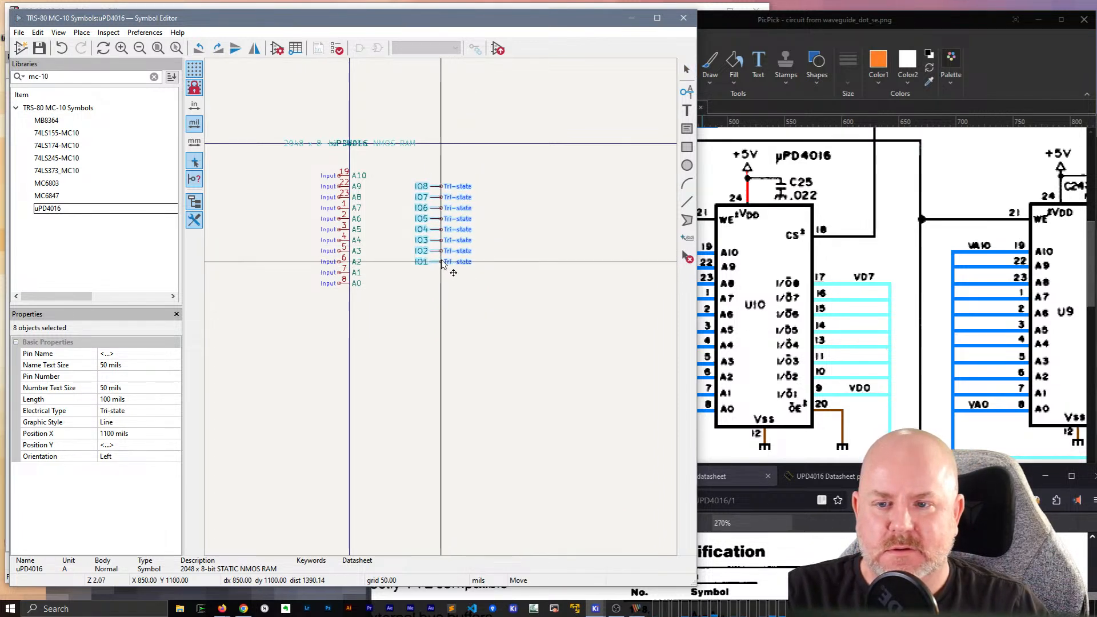
{"action": "left_click", "coordinate": [443, 265]}
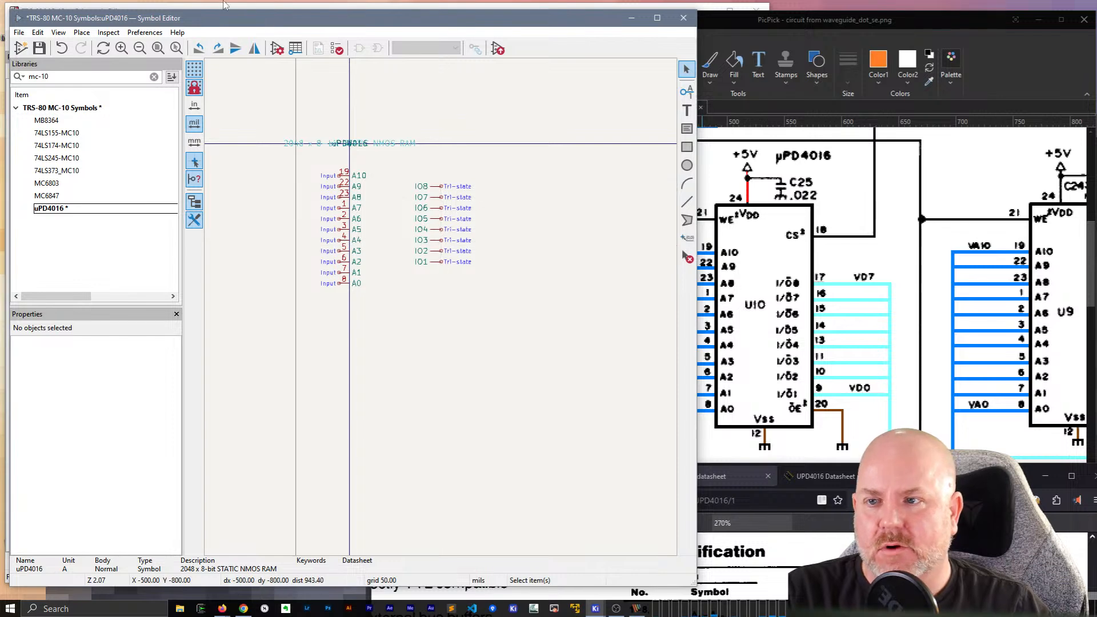
Step: Number pins IO1 through IO8 in the pin table as 9, 10, 11, 13, 14, 15, 16 and 17
{"action": "left_click", "coordinate": [295, 49]}
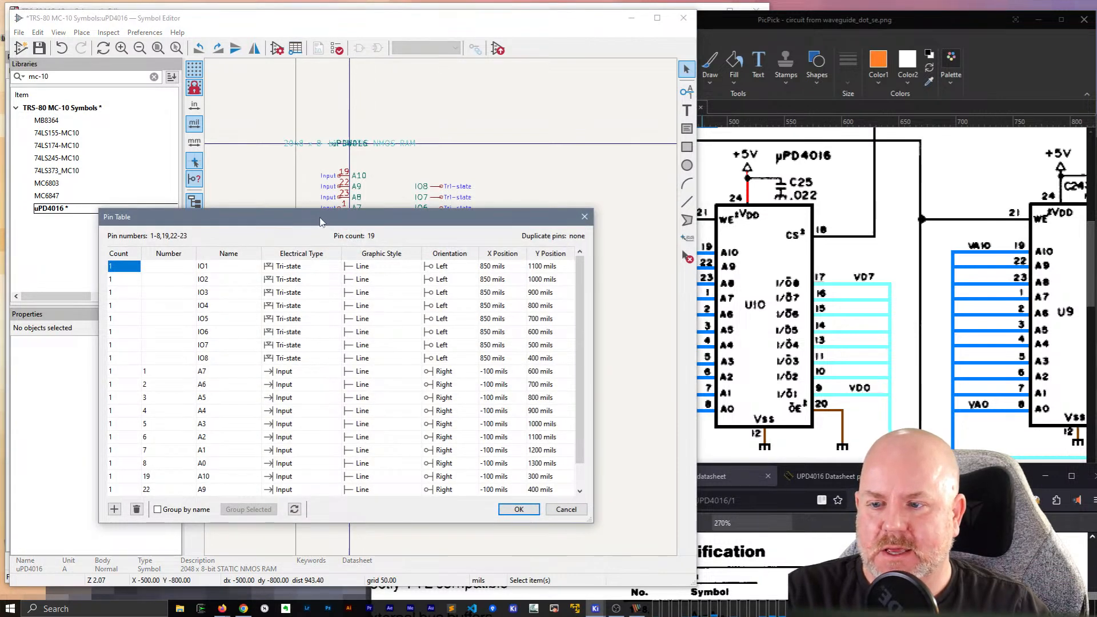
{"action": "left_click_drag", "start_coordinate": [321, 222], "coordinate": [448, 238]}
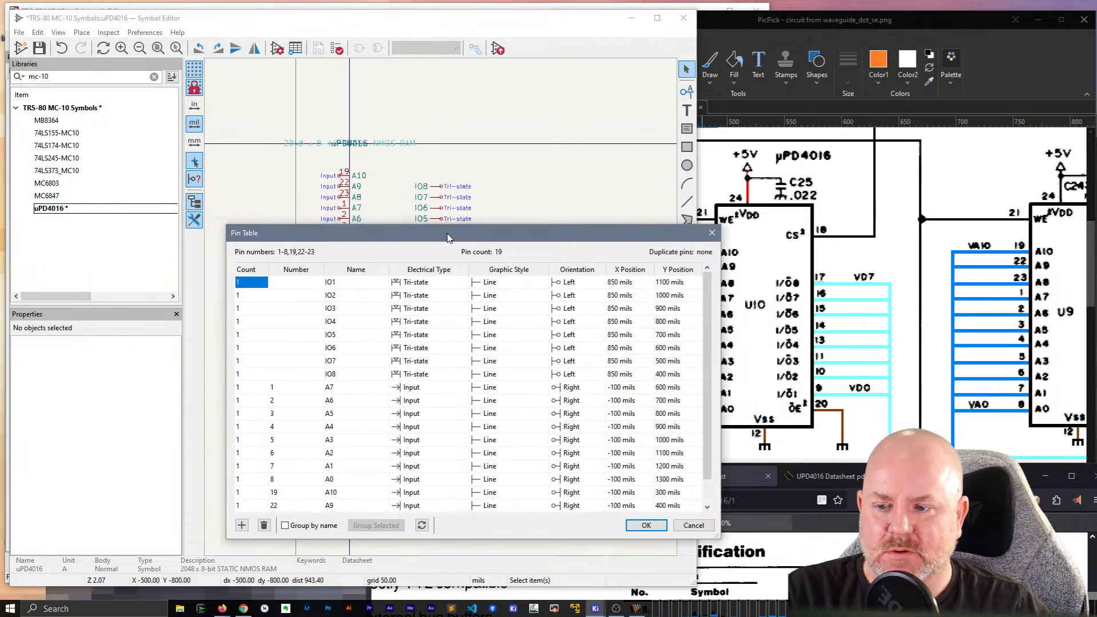
{"action": "left_click", "coordinate": [300, 283]}
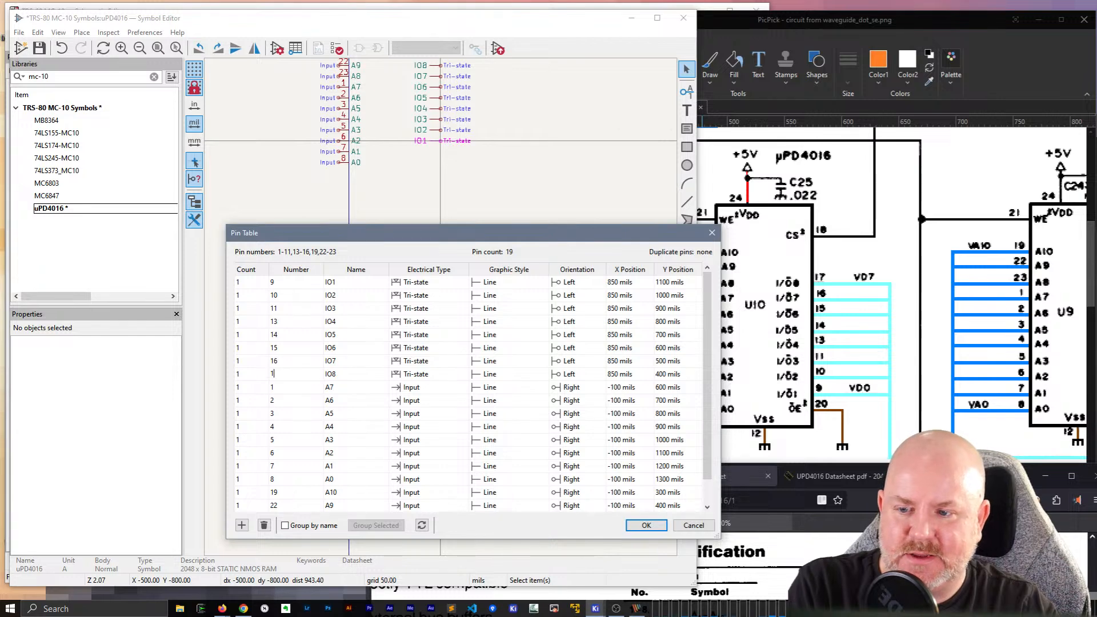
{"action": "left_click", "coordinate": [646, 526]}
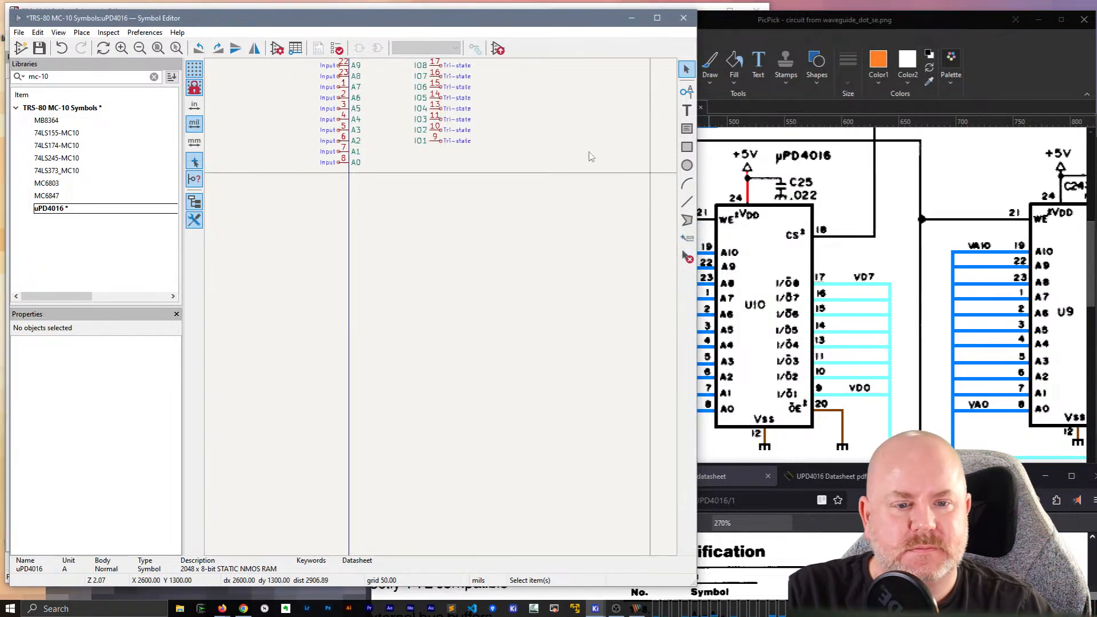
Step: Add an input pin named ~{OE}, number 20, below the IO pins at X 850 mils, Y 1300 mils
{"action": "middle_click_drag", "start_coordinate": [537, 159], "coordinate": [535, 275]}
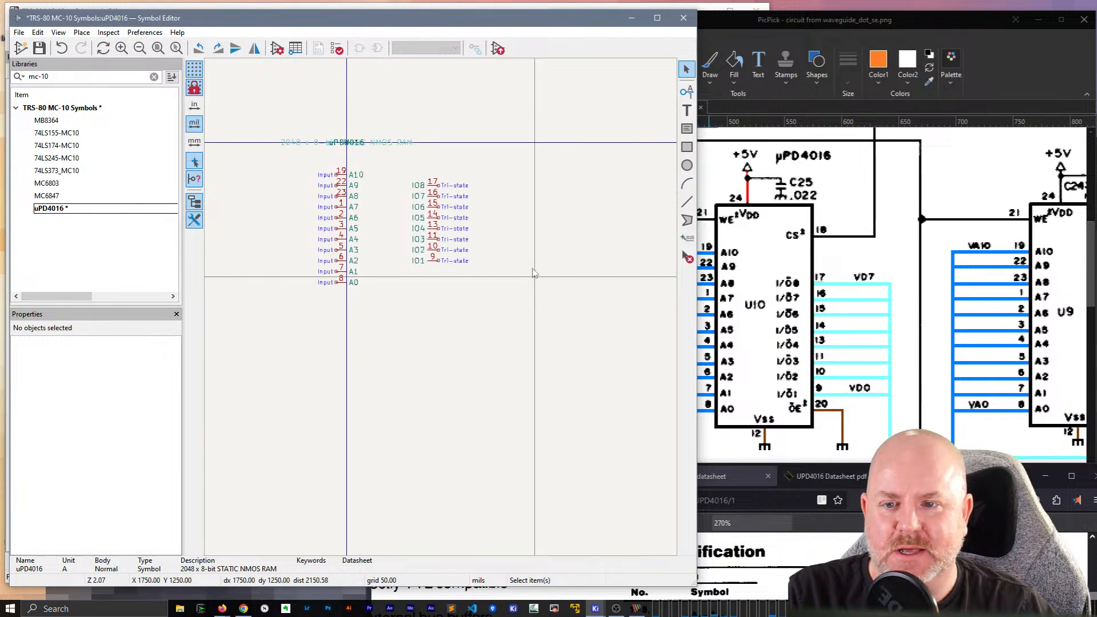
{"action": "left_click", "coordinate": [681, 88]}
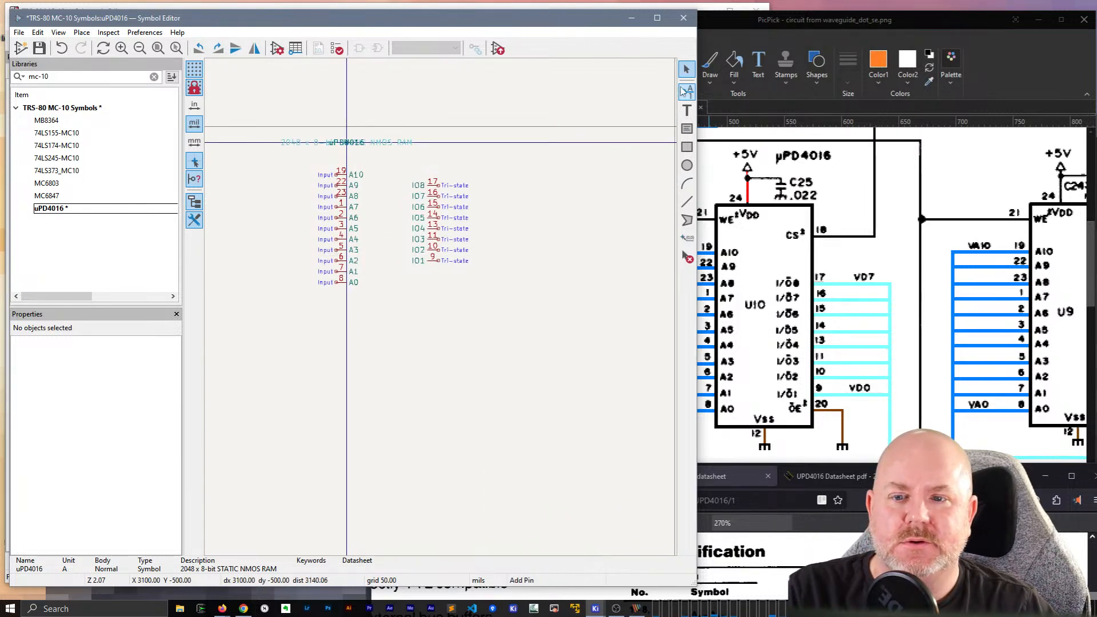
{"action": "left_click", "coordinate": [442, 290]}
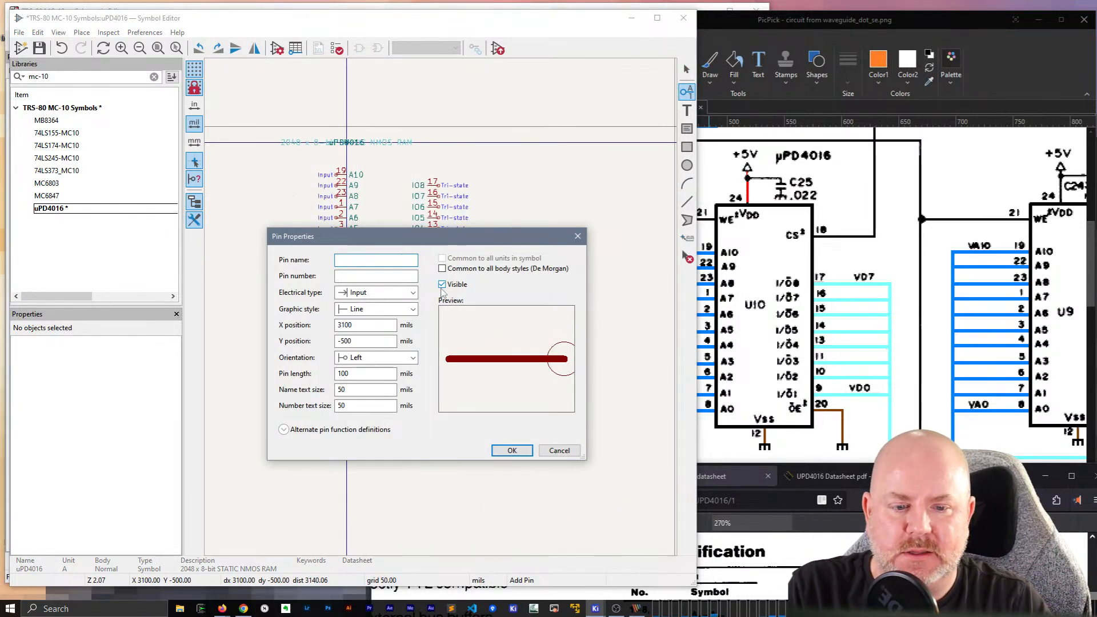
{"action": "type", "text": "~P"}
{"action": "key", "text": "BackSpace"}
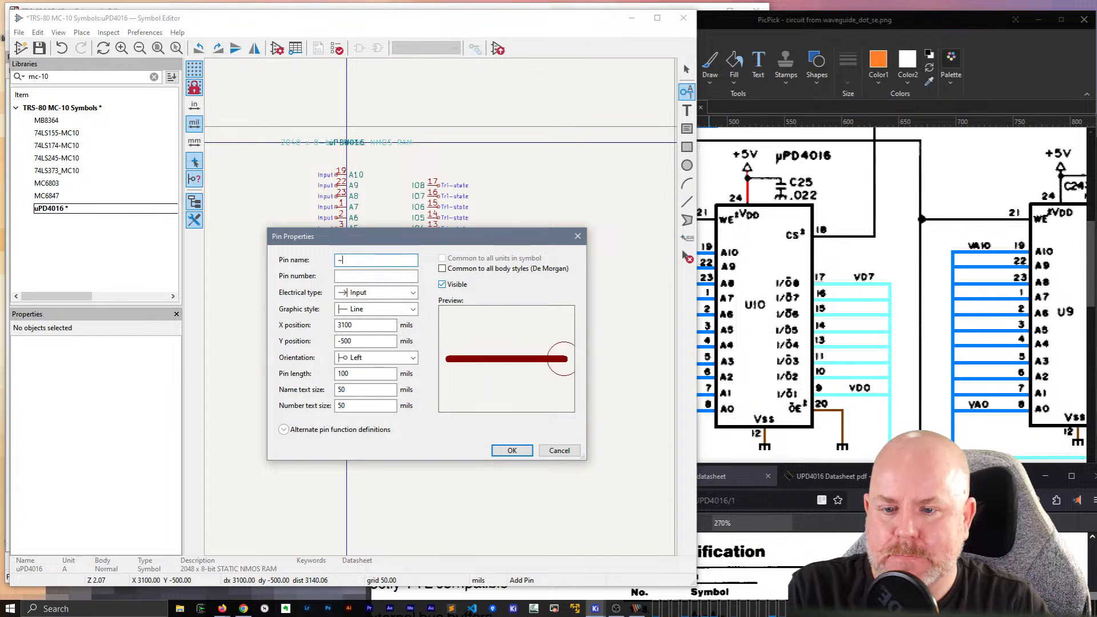
{"action": "type", "text": "P{"}
{"action": "key", "text": "BackSpace"}
{"action": "key", "text": "BackSpace"}
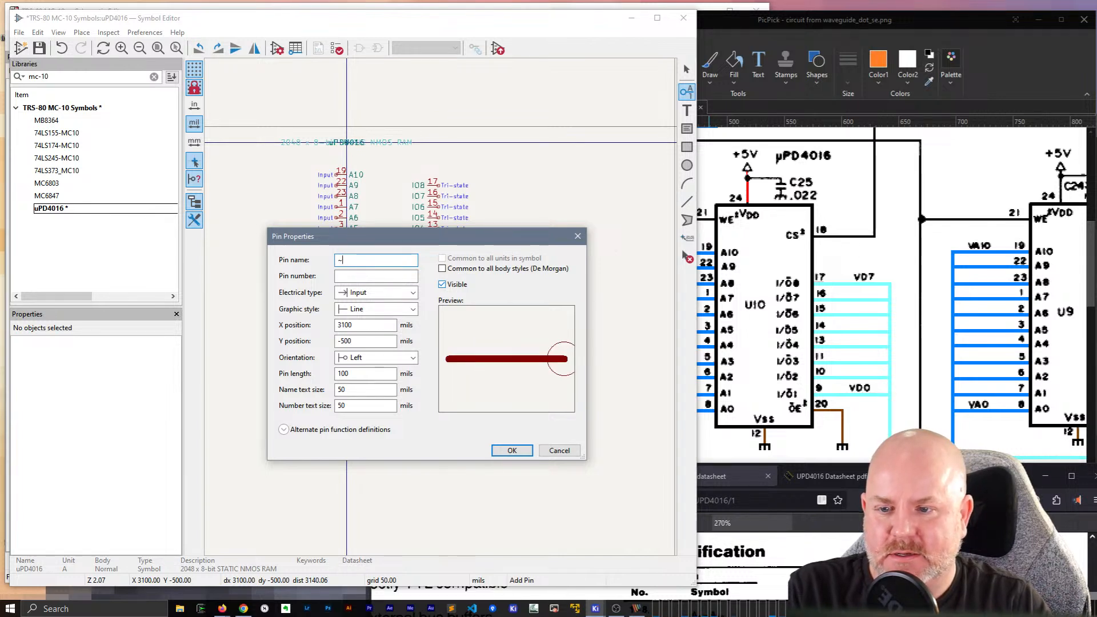
{"action": "type", "text": "{OE}"}
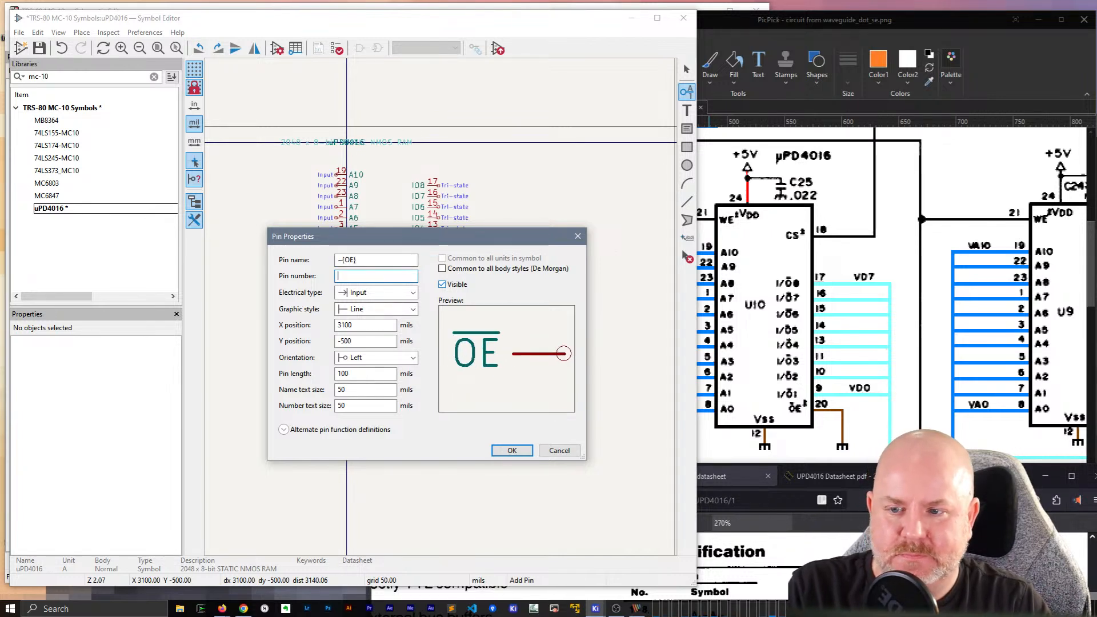
{"action": "type", "text": "20"}
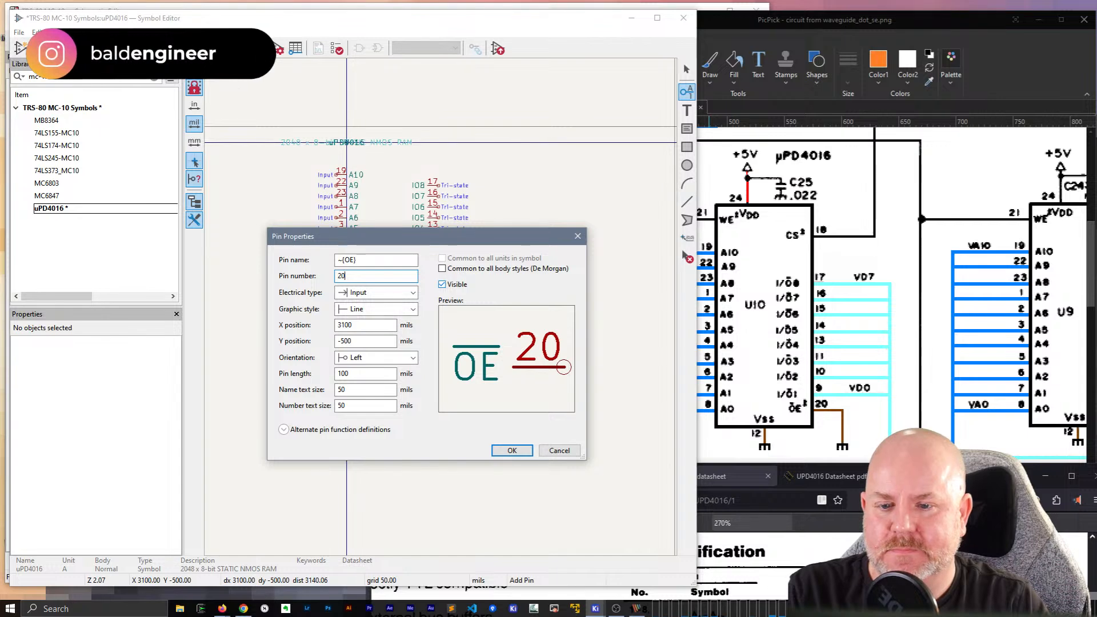
{"action": "key", "text": "Return"}
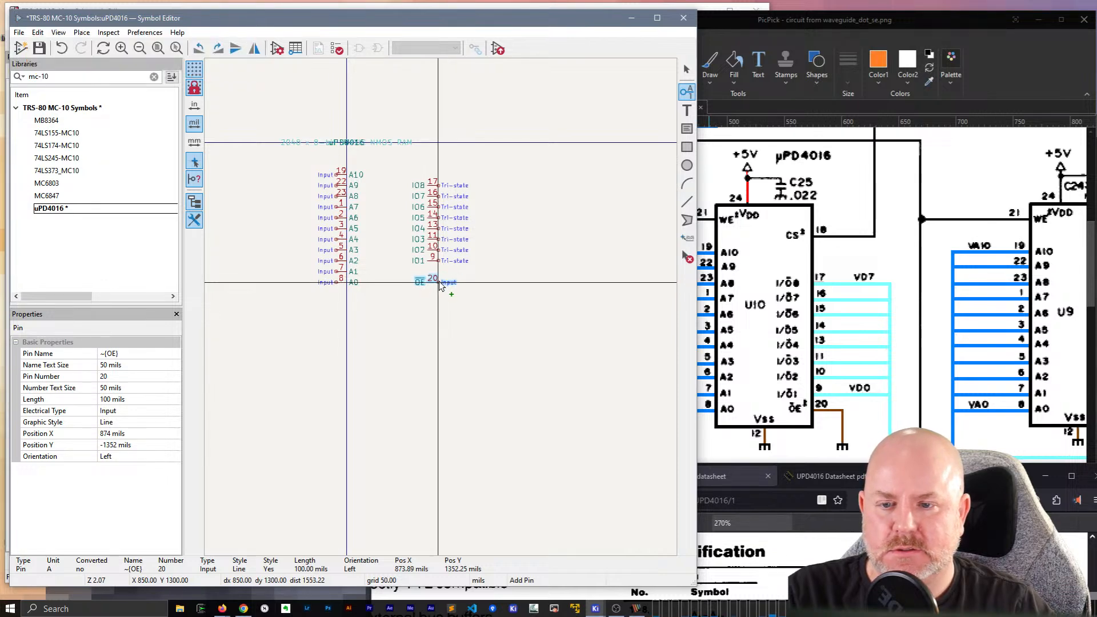
{"action": "left_click", "coordinate": [440, 285]}
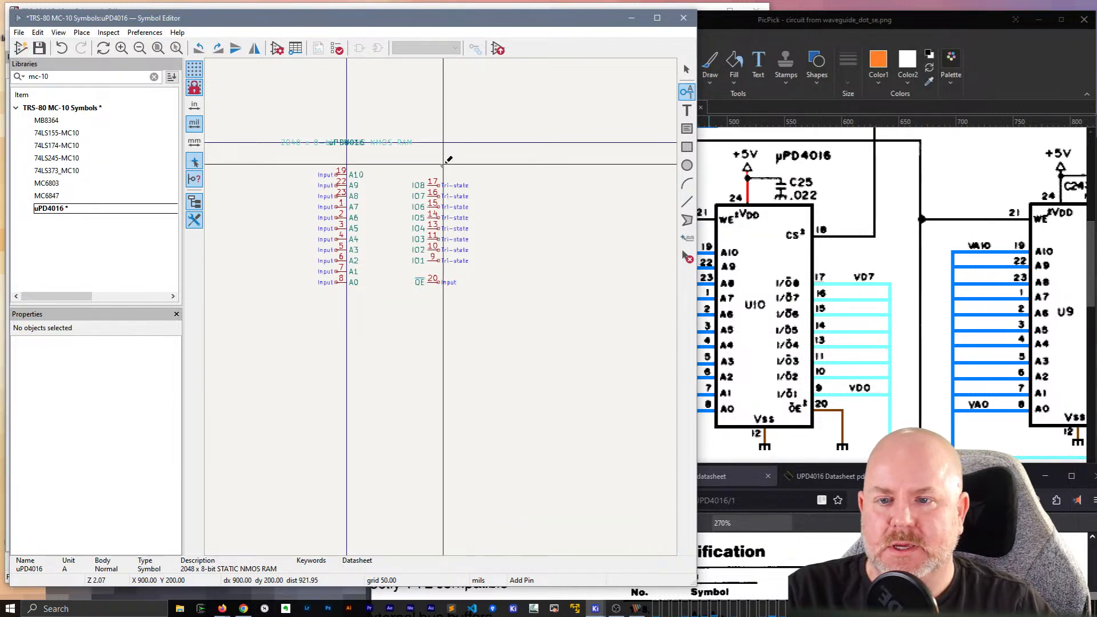
Step: Add an input pin named CS, number 18, above the IO pins at X 850 mils, Y 200 mils
{"action": "left_click", "coordinate": [444, 164]}
{"action": "type", "text": "CS"}
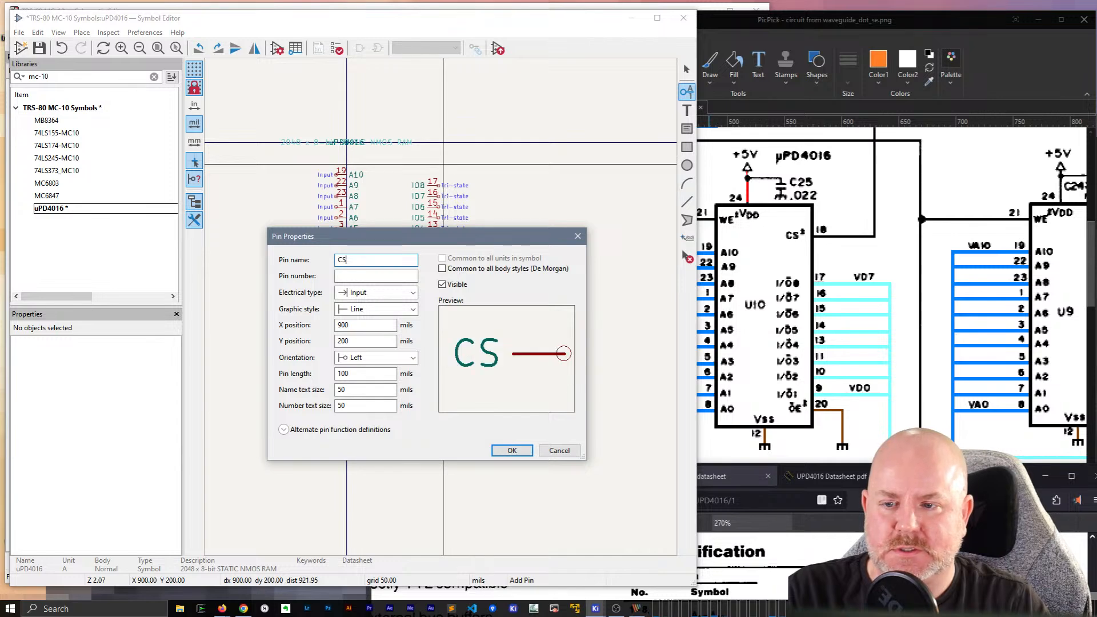
{"action": "key", "text": "BackSpace"}
{"action": "key", "text": "BackSpace"}
{"action": "type", "text": "CS"}
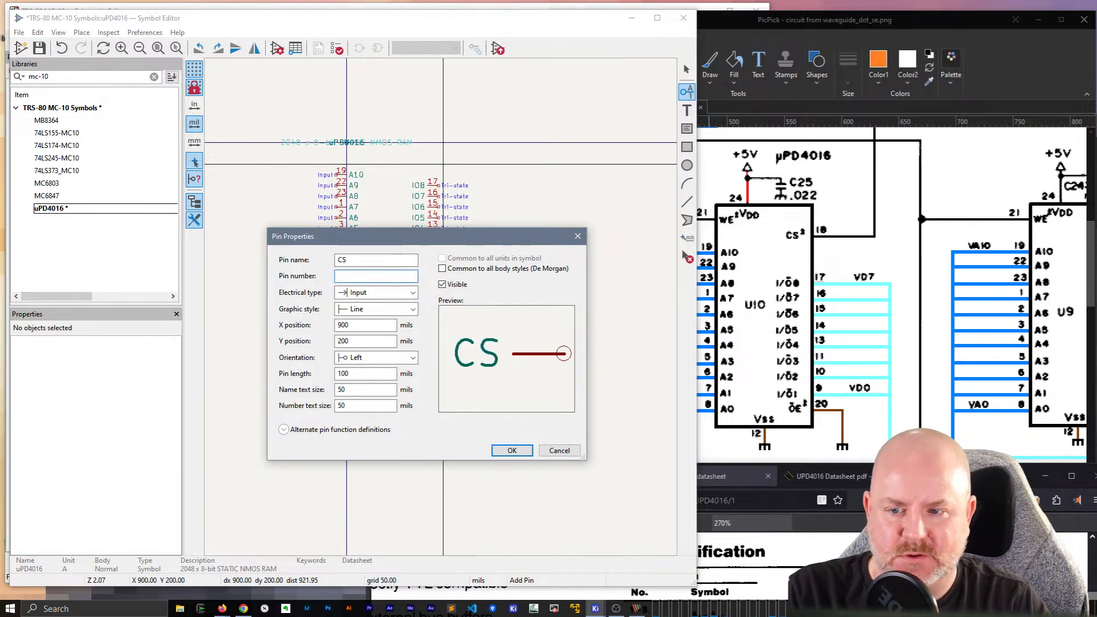
{"action": "type", "text": "18"}
{"action": "key", "text": "Return"}
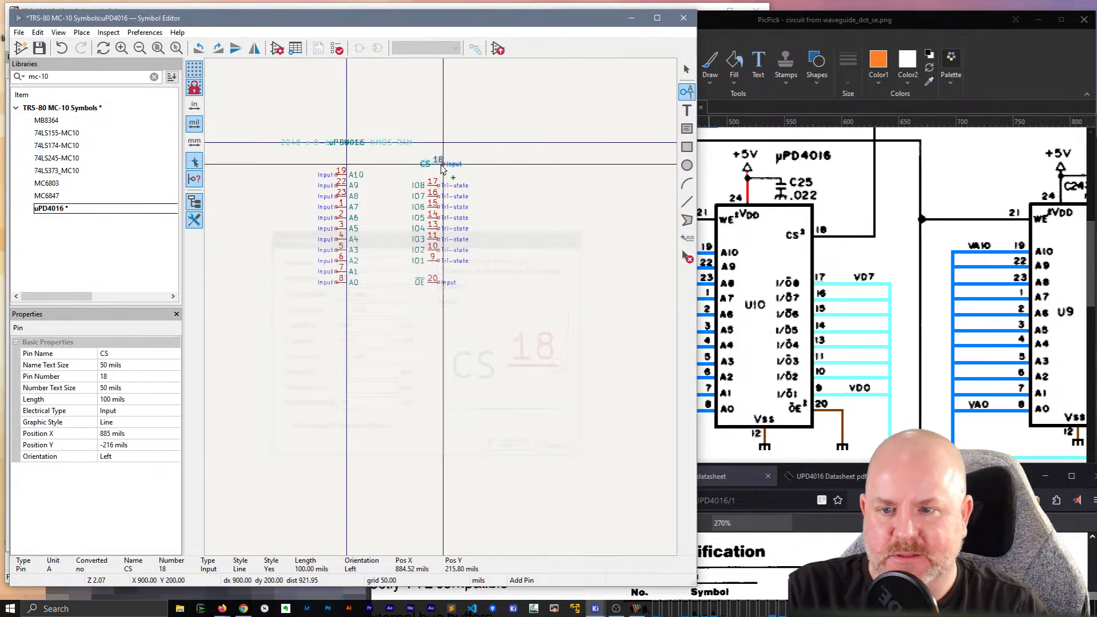
{"action": "left_click", "coordinate": [442, 166]}
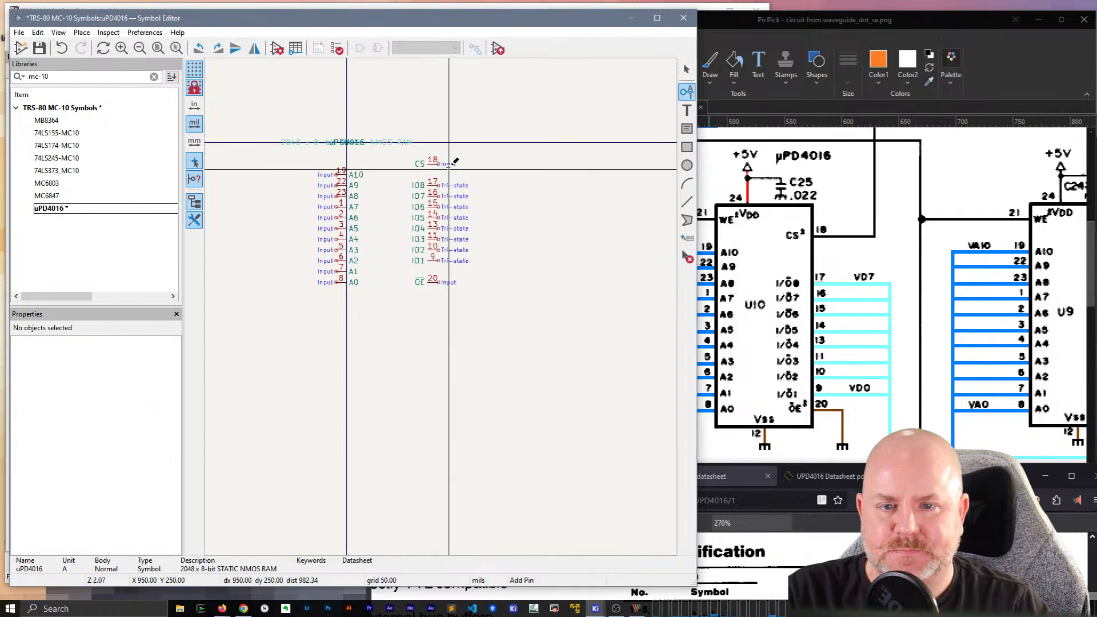
Step: Add an input pin named WE, number 21, above the address pins at X 0, Y 100 mils
{"action": "middle_click_drag", "start_coordinate": [442, 165], "coordinate": [563, 217]}
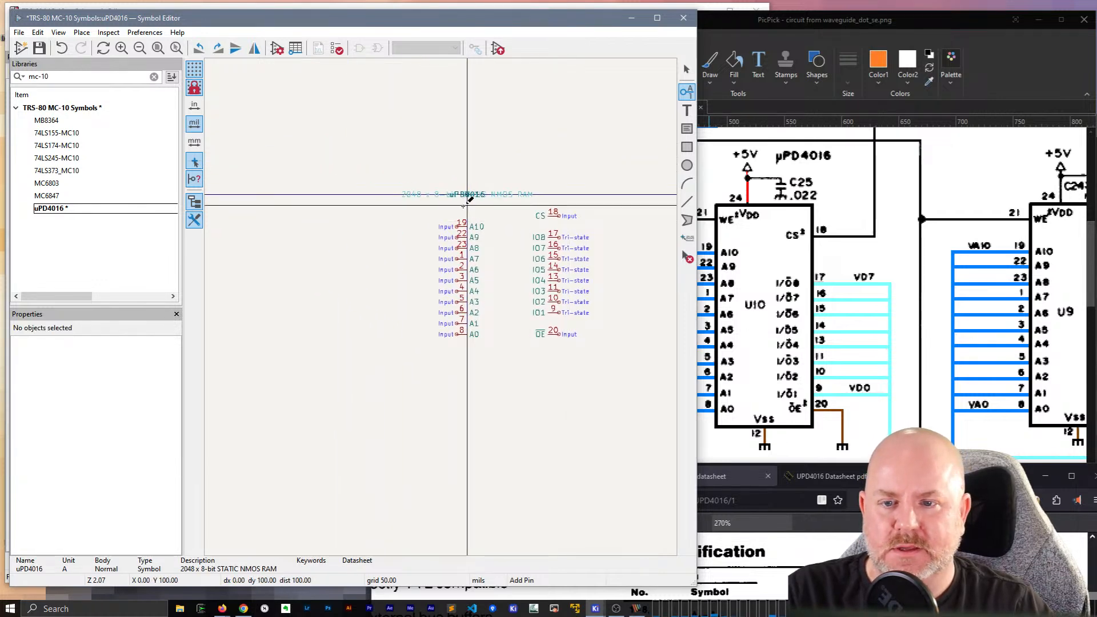
{"action": "left_click", "coordinate": [467, 205]}
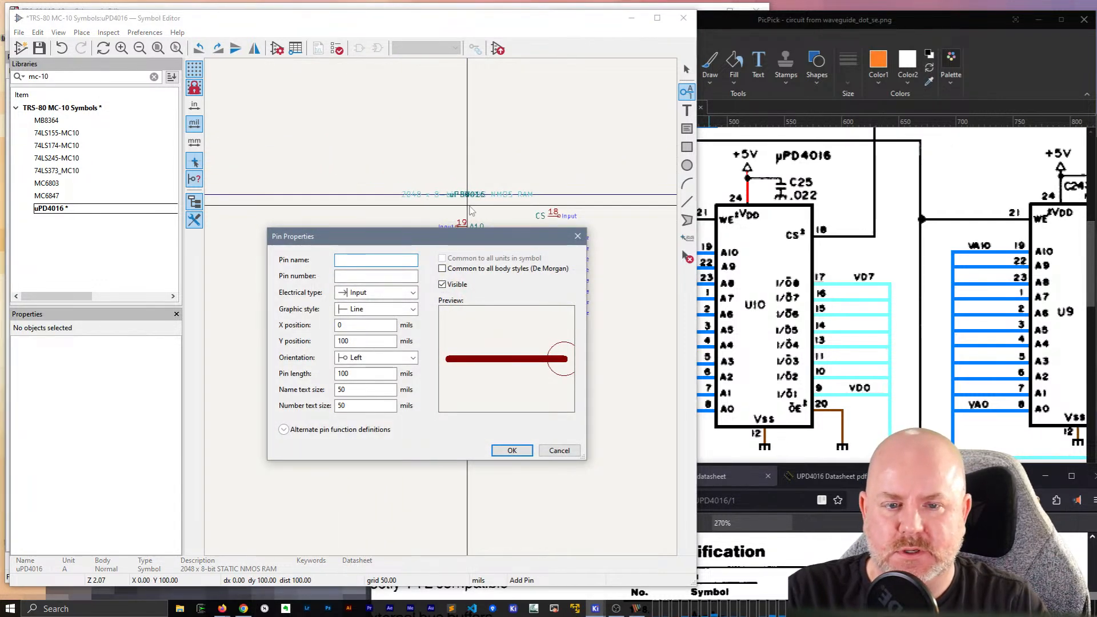
{"action": "type", "text": "WE"}
{"action": "key", "text": "Tab"}
{"action": "type", "text": "21"}
{"action": "key", "text": "Return"}
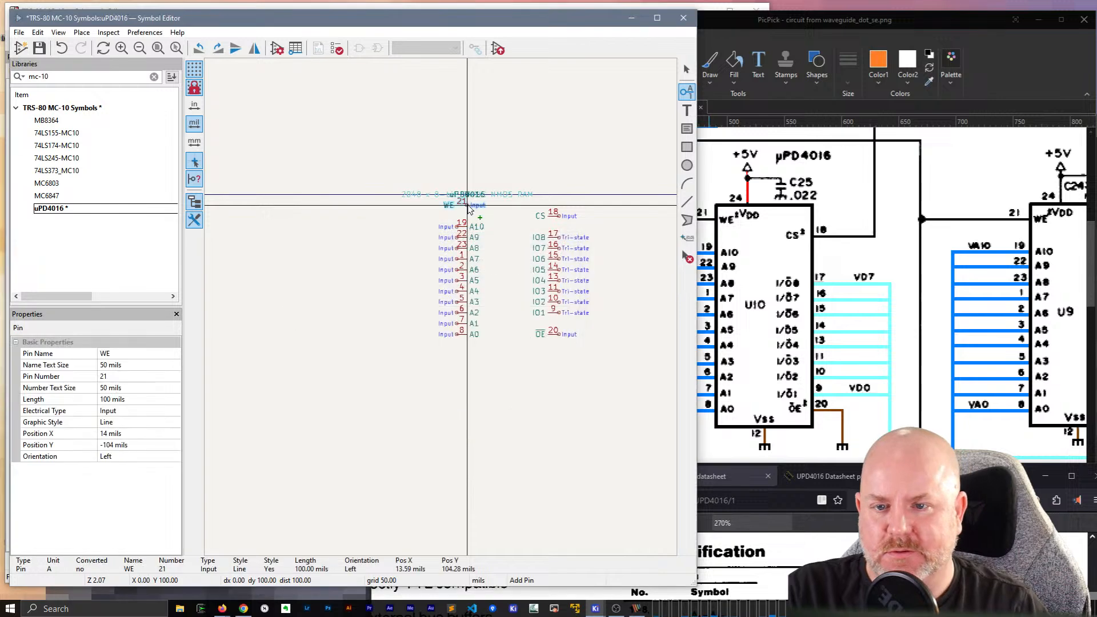
{"action": "left_click", "coordinate": [468, 206]}
{"action": "key", "text": "Escape"}
Step: Check the datasheet's pin identification table and rename the CS pin as ~{CS} to give it an overbar
{"action": "middle_click_drag", "start_coordinate": [505, 245], "coordinate": [402, 200]}
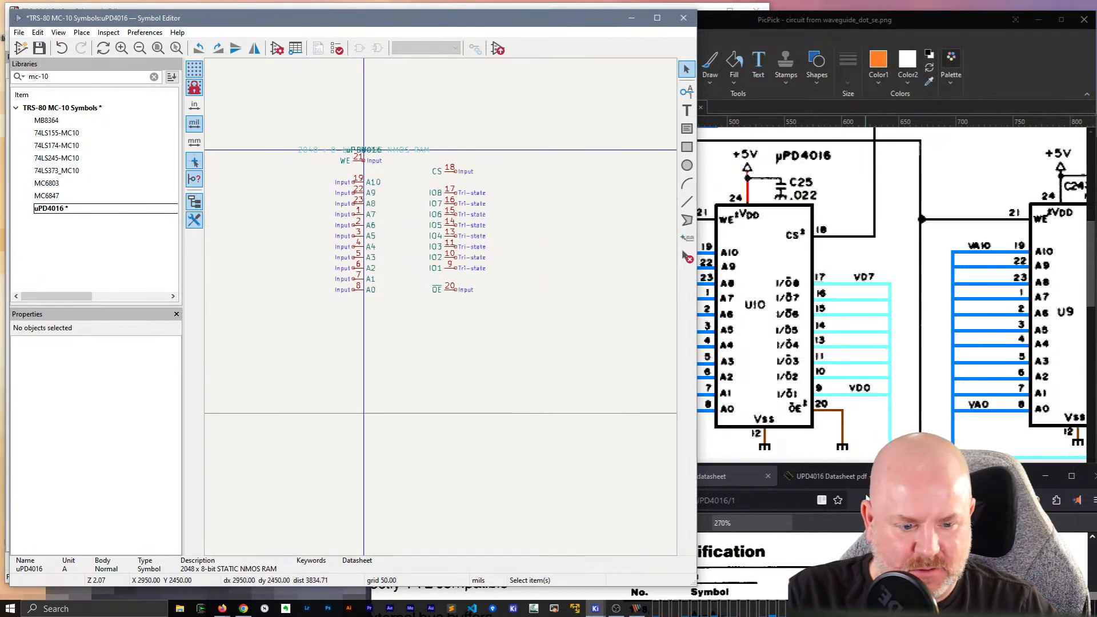
{"action": "left_click_drag", "start_coordinate": [970, 475], "coordinate": [996, 320]}
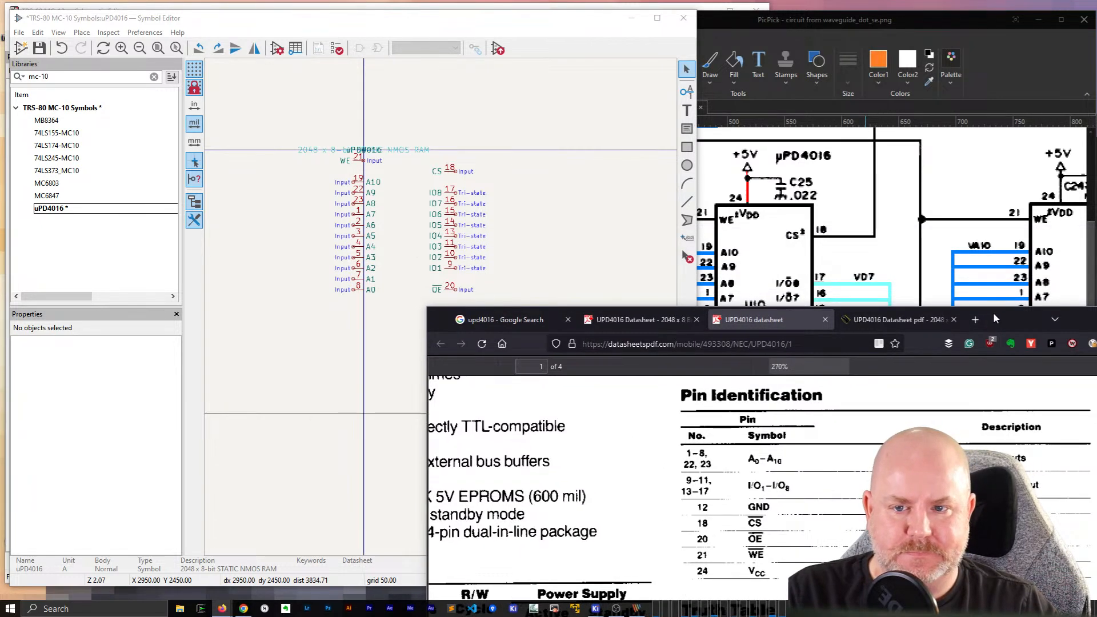
{"action": "left_click", "coordinate": [417, 171]}
{"action": "double_click", "coordinate": [437, 171]}
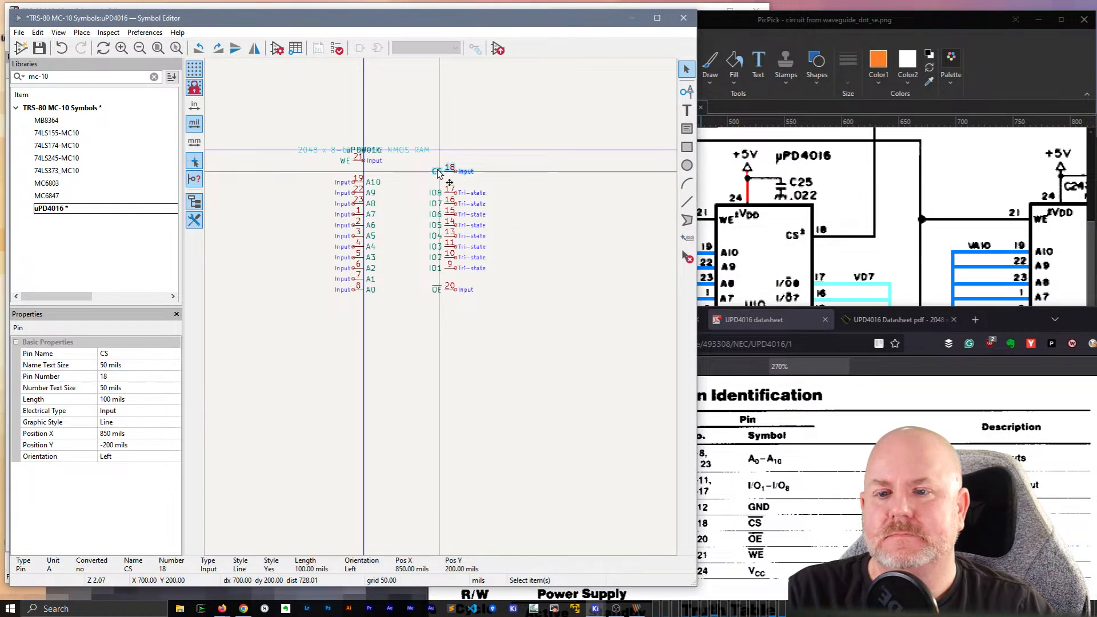
{"action": "key", "text": "Home"}
{"action": "type", "text": "~{"}
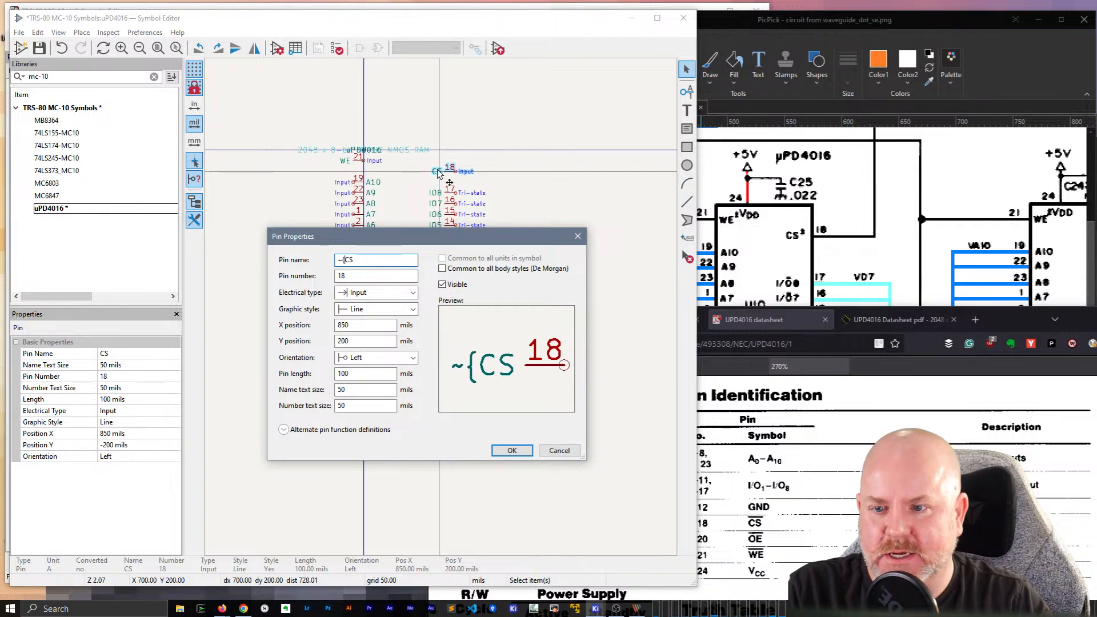
{"action": "key", "text": "End"}
{"action": "type", "text": "}"}
{"action": "key", "text": "Return"}
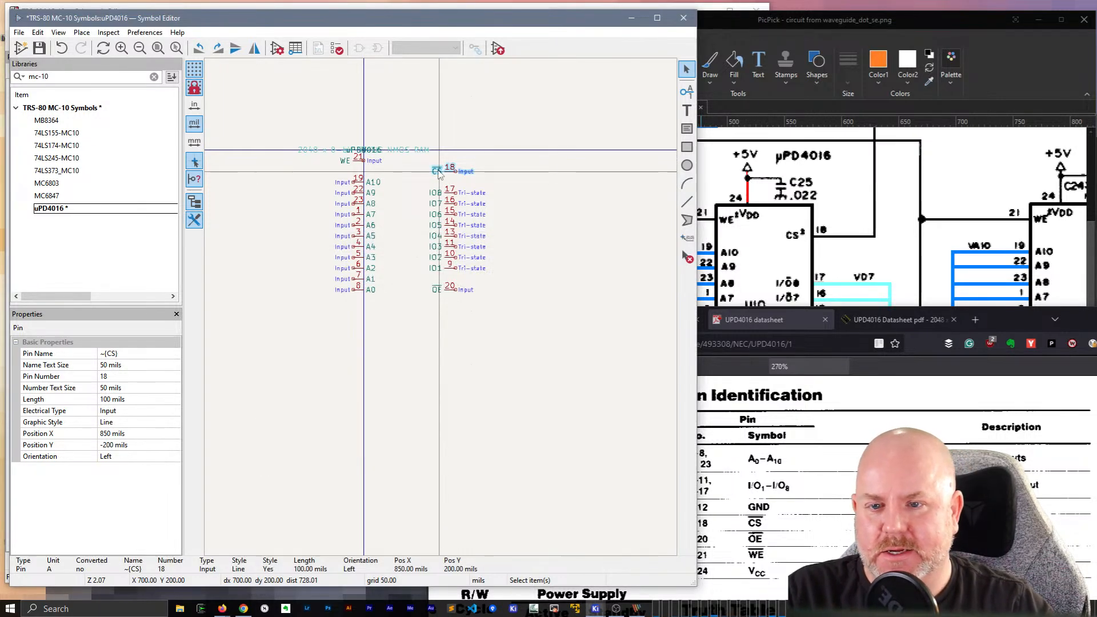
Step: Rename the WE pin as ~{WE} to give it an overbar
{"action": "left_click", "coordinate": [345, 160]}
{"action": "double_click", "coordinate": [346, 163]}
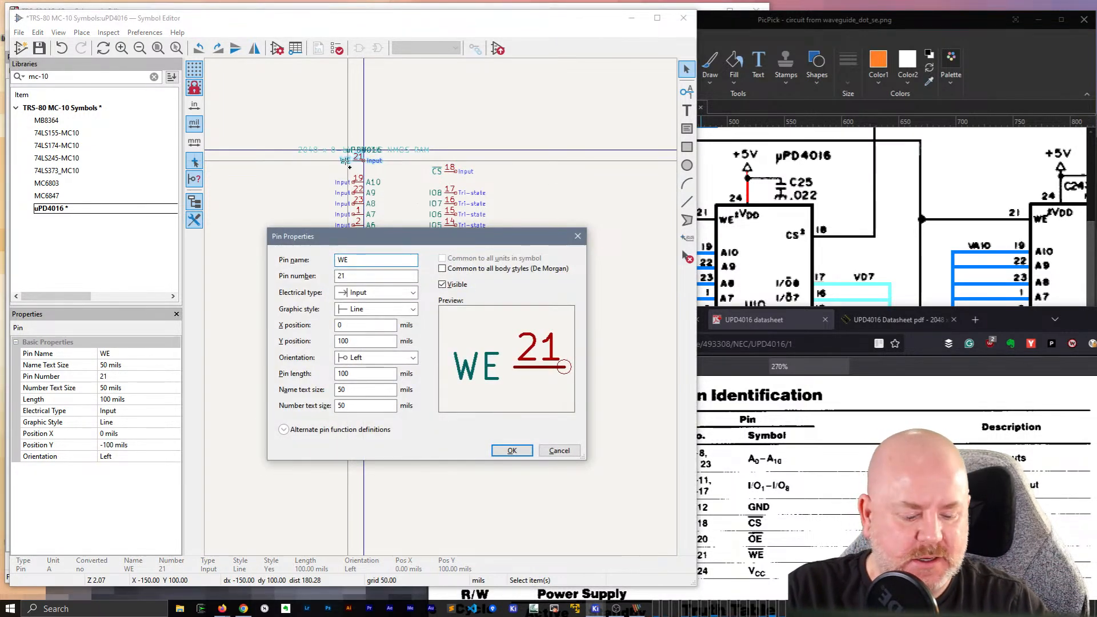
{"action": "key", "text": "Home"}
{"action": "type", "text": "~{"}
{"action": "key", "text": "End"}
{"action": "type", "text": "}"}
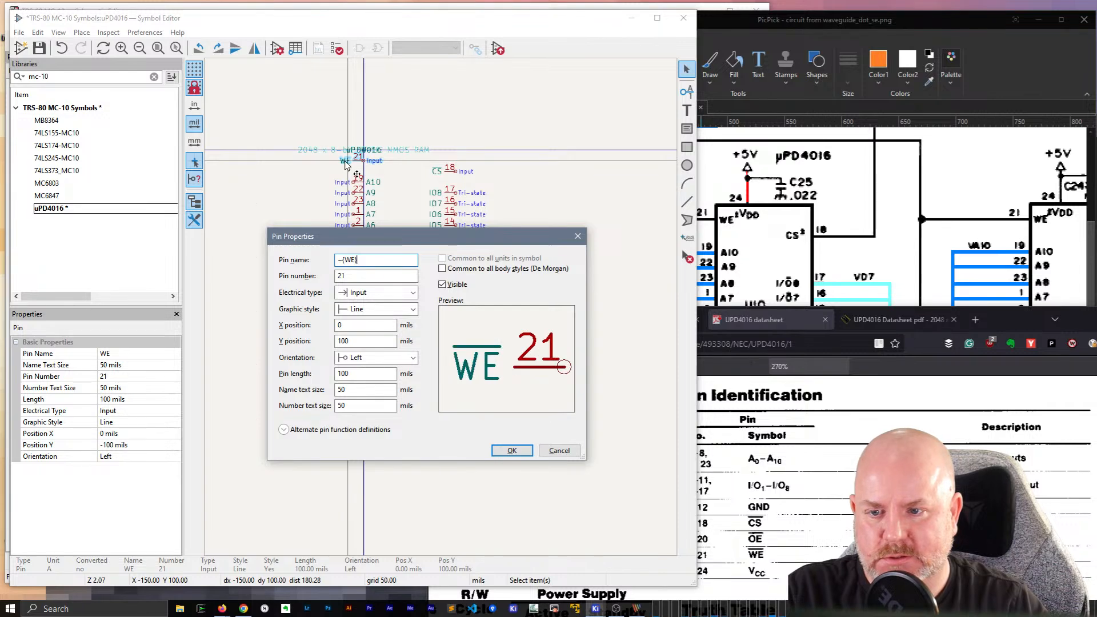
{"action": "key", "text": "Return"}
{"action": "left_click", "coordinate": [387, 149]}
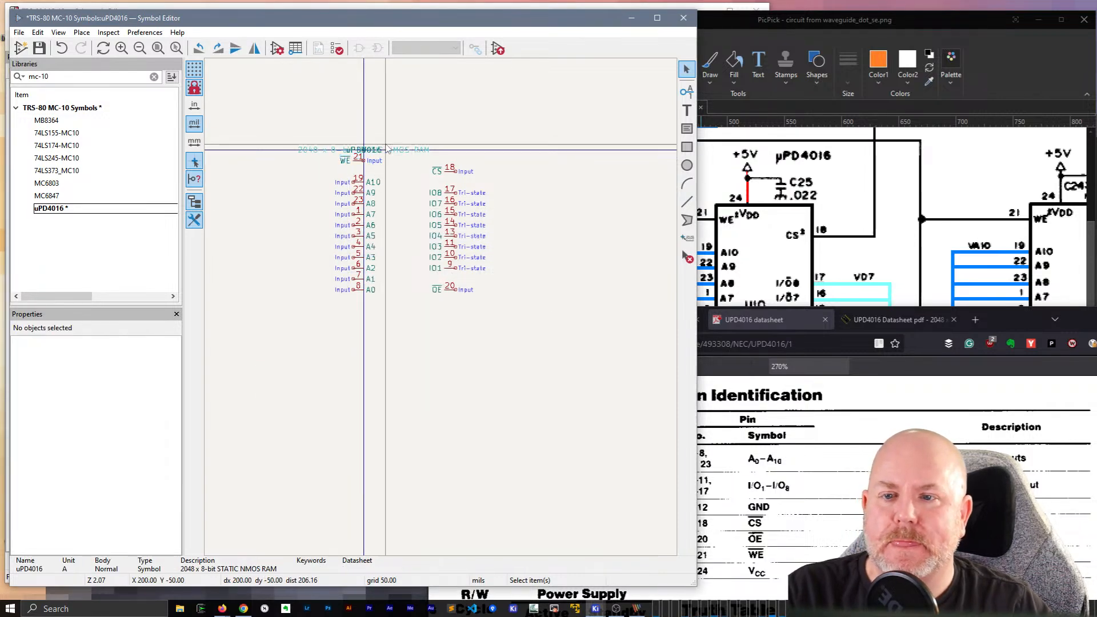
Step: Move the description, value and reference fields away from the origin to the empty area above and right of the pins
{"action": "left_click_drag", "start_coordinate": [396, 151], "coordinate": [527, 97]}
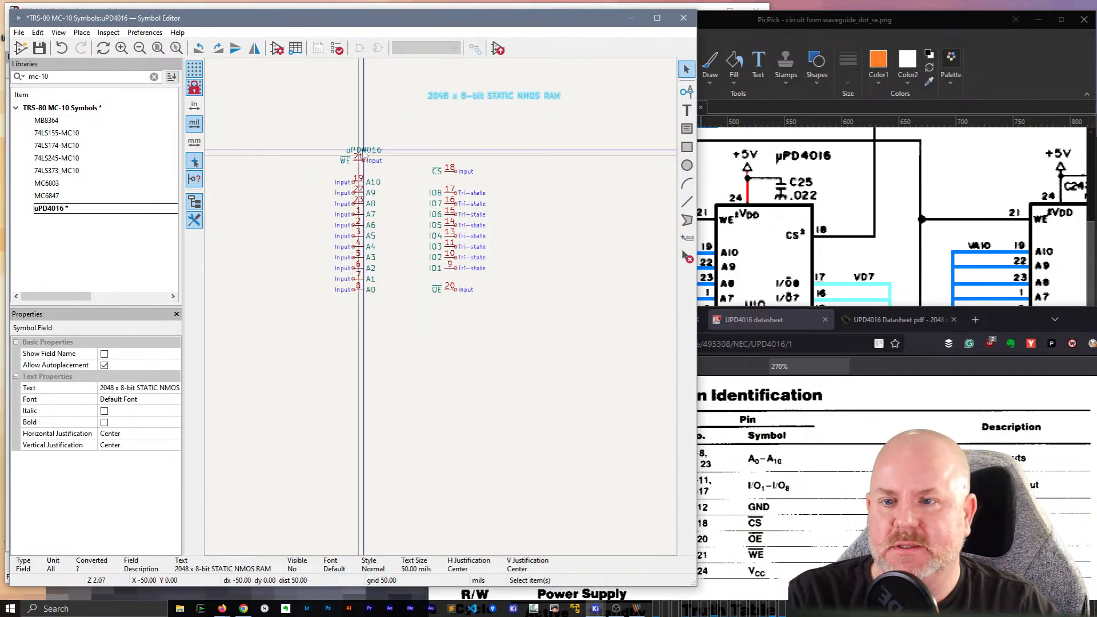
{"action": "left_click_drag", "start_coordinate": [368, 152], "coordinate": [587, 113]}
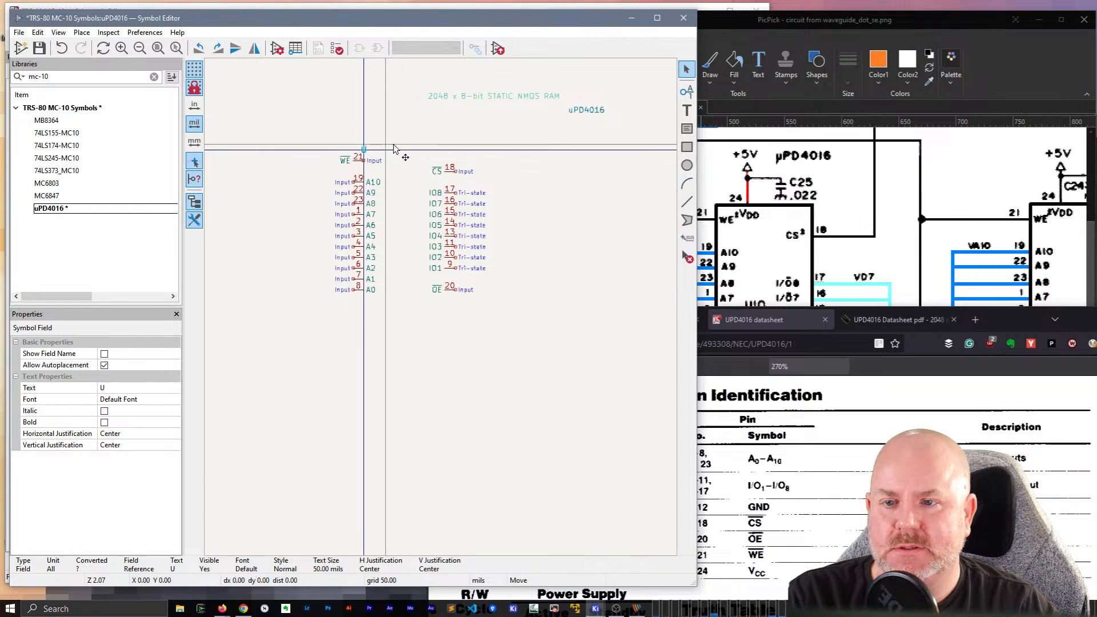
{"action": "left_click_drag", "start_coordinate": [363, 150], "coordinate": [592, 125]}
{"action": "left_click", "coordinate": [535, 163]}
Step: Move the CS, IO and OE pins together about 200 mils closer to the address pins
{"action": "scroll", "coordinate": [436, 318], "scroll_direction": "up", "scroll_amount": 3}
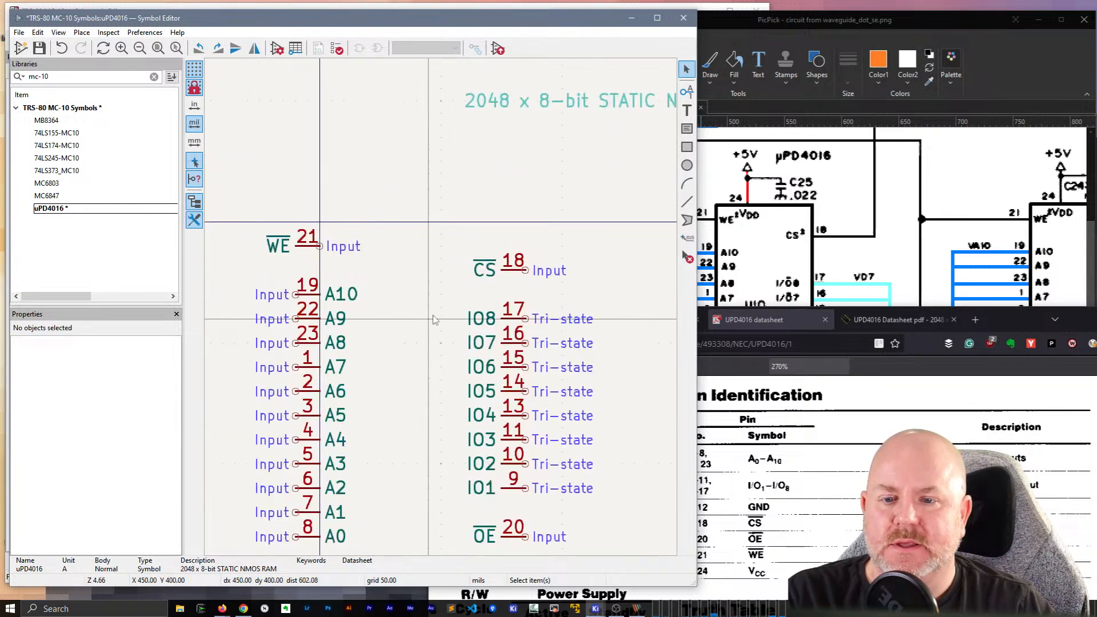
{"action": "scroll", "coordinate": [428, 332], "scroll_direction": "down", "scroll_amount": 2}
{"action": "left_click_drag", "start_coordinate": [525, 479], "coordinate": [507, 286]}
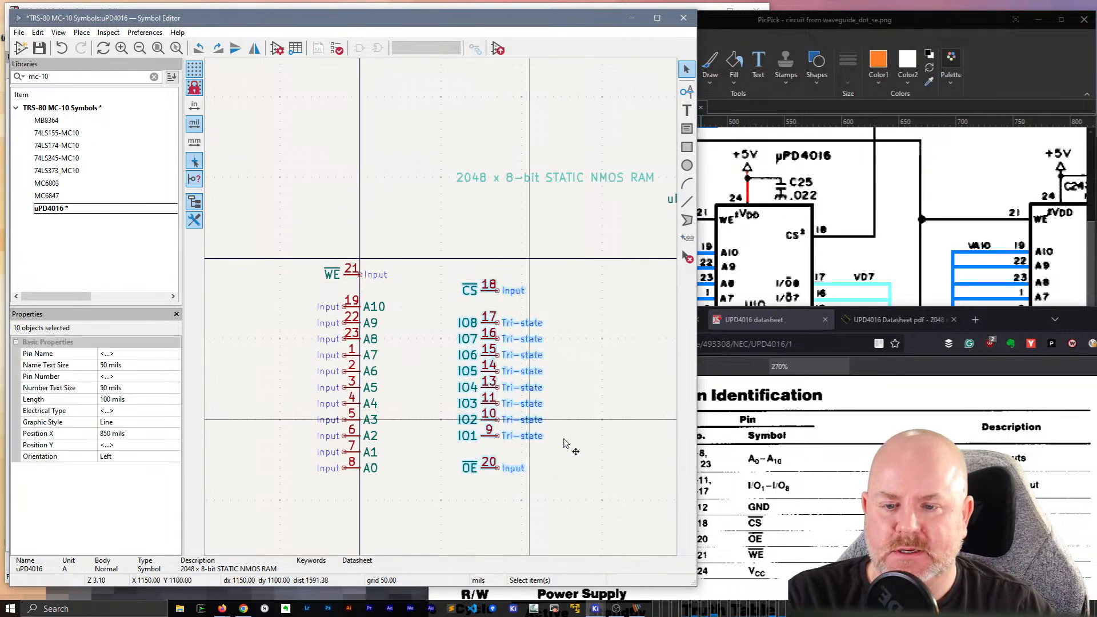
{"action": "left_click_drag", "start_coordinate": [560, 489], "coordinate": [463, 473]}
{"action": "left_click", "coordinate": [463, 486]}
Step: Move the CS and WE pins to Y 150 mils and shift the OE pin 50 mils lower
{"action": "left_click_drag", "start_coordinate": [462, 292], "coordinate": [465, 283]}
{"action": "left_click_drag", "start_coordinate": [333, 274], "coordinate": [360, 283]}
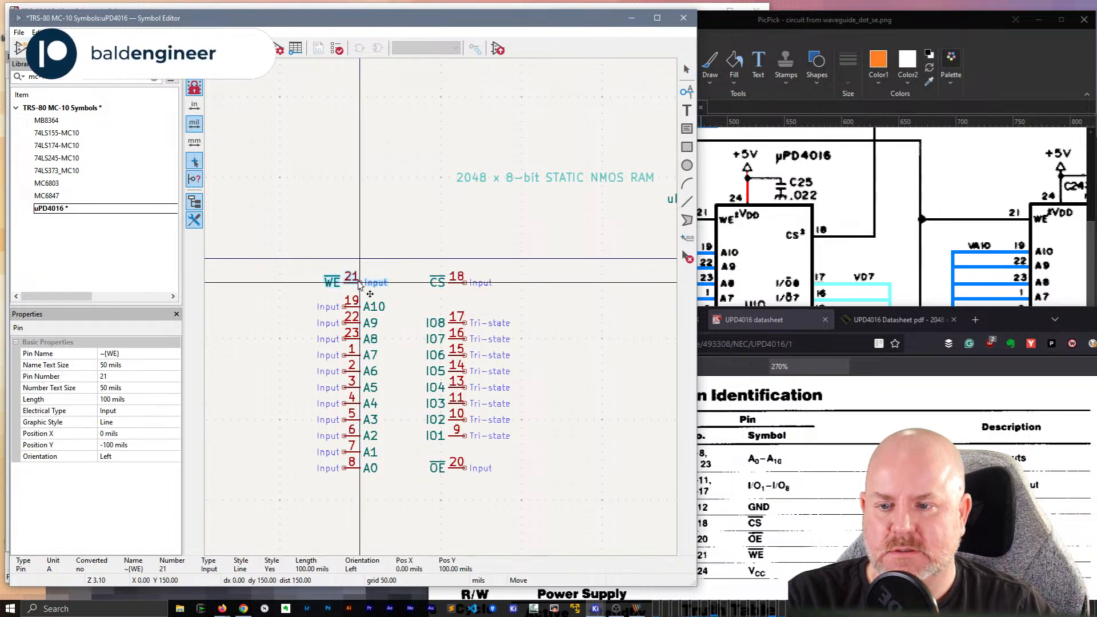
{"action": "left_click", "coordinate": [458, 282]}
{"action": "left_click_drag", "start_coordinate": [453, 469], "coordinate": [465, 477]}
{"action": "left_click", "coordinate": [533, 460]}
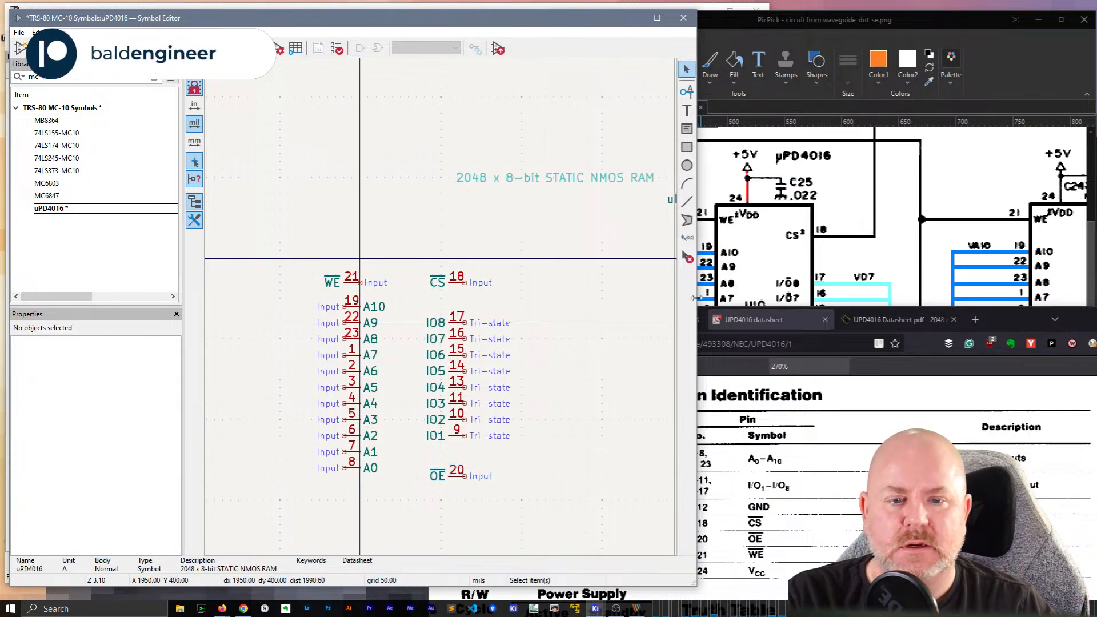
Step: Rotate the WE pin to the Right orientation and align it with the address pin column at Y 150 mils
{"action": "left_click", "coordinate": [687, 147]}
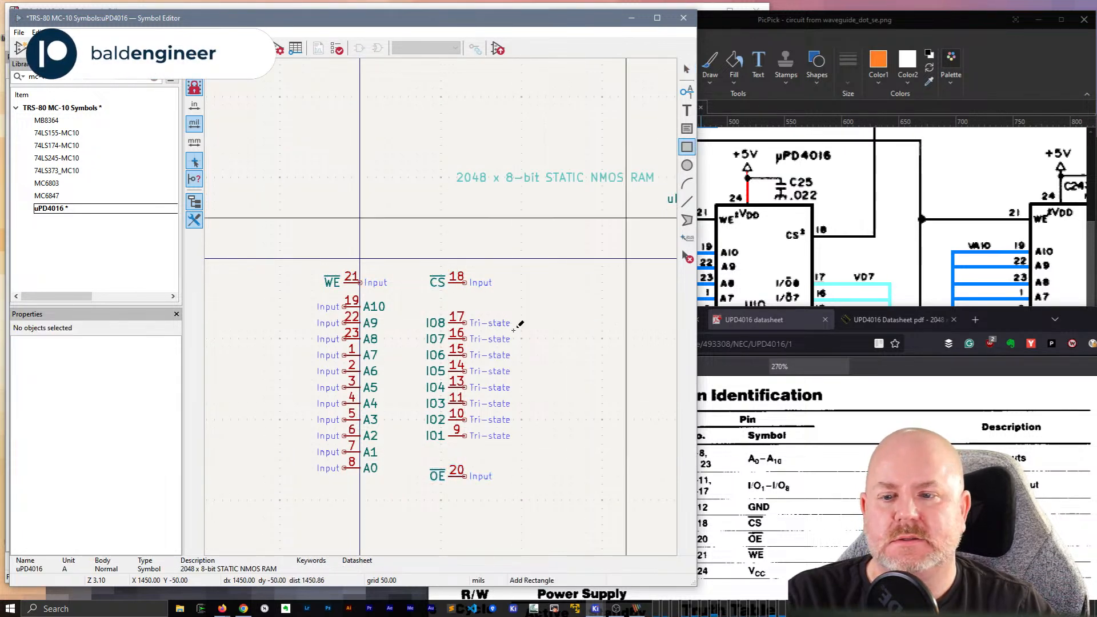
{"action": "key", "text": "Escape"}
{"action": "left_click", "coordinate": [365, 281]}
{"action": "key", "text": "r"}
{"action": "key", "text": "r"}
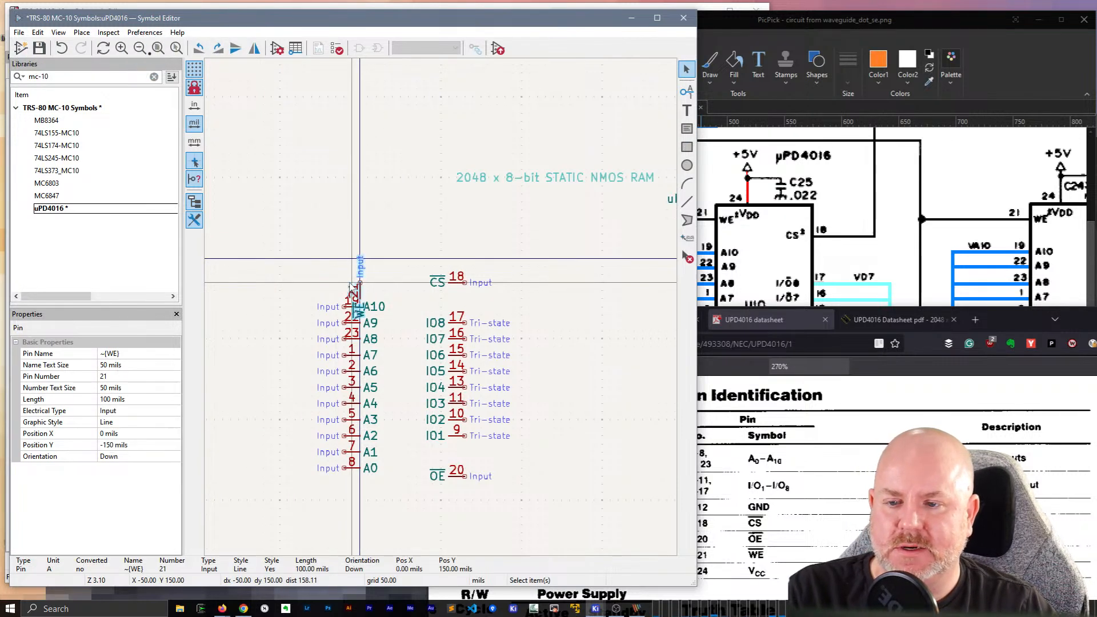
{"action": "key", "text": "m"}
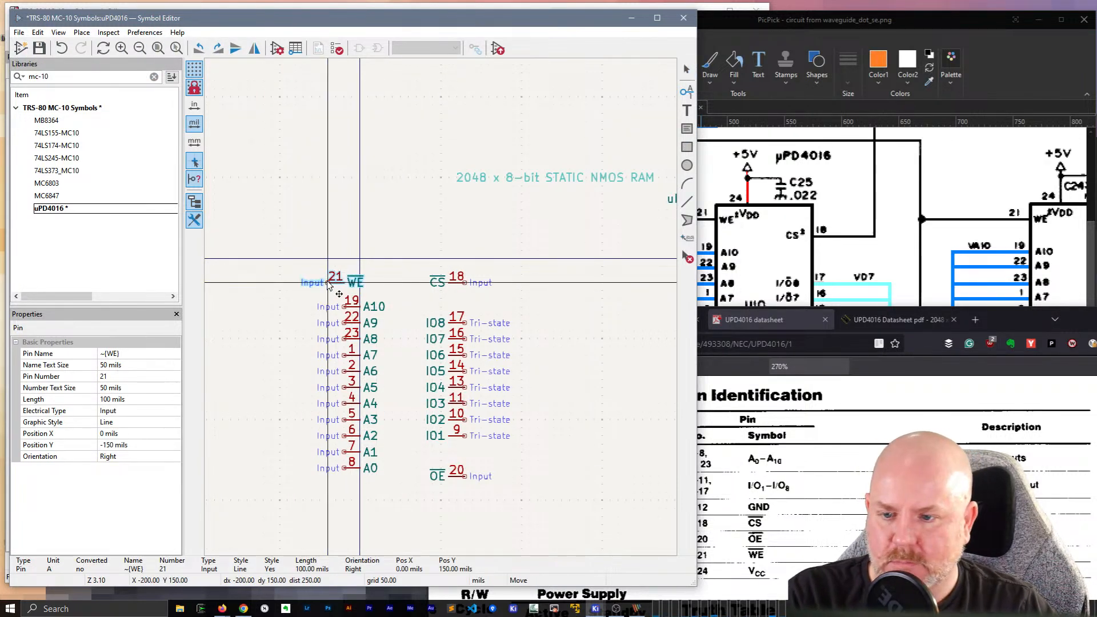
{"action": "left_click", "coordinate": [347, 286]}
Step: Draw a rectangular body outline from the origin around the pin names, 550 mils wide and 1450 mils high
{"action": "left_click", "coordinate": [687, 147]}
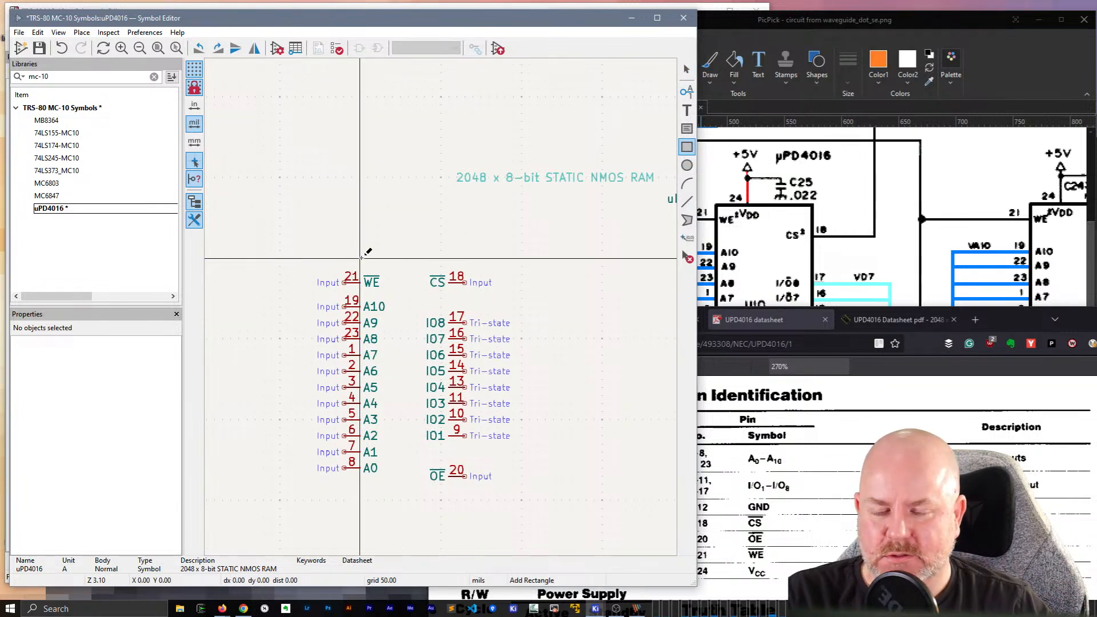
{"action": "left_click", "coordinate": [361, 258]}
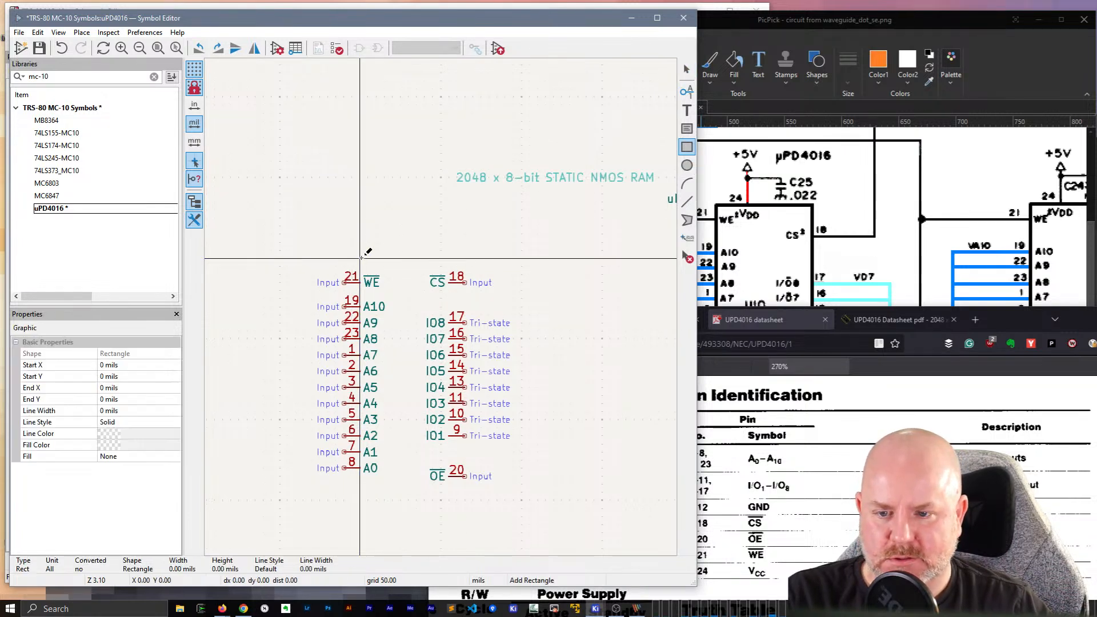
{"action": "left_click", "coordinate": [449, 490]}
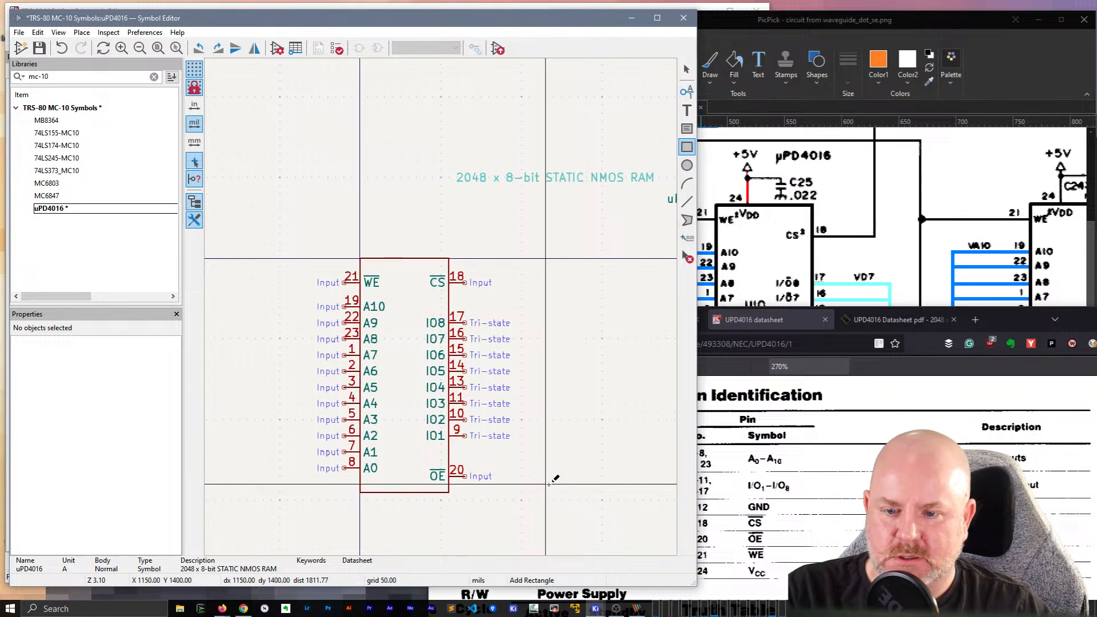
{"action": "key", "text": "Escape"}
Step: Set the body rectangle's fill to Body background color
{"action": "left_click", "coordinate": [450, 307]}
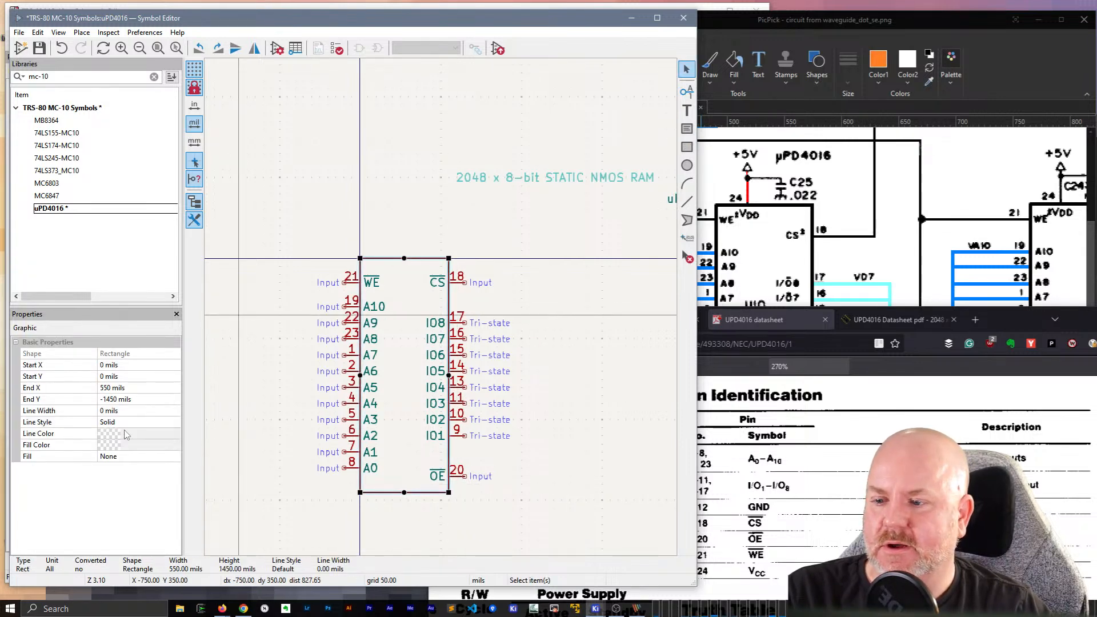
{"action": "left_click", "coordinate": [135, 451]}
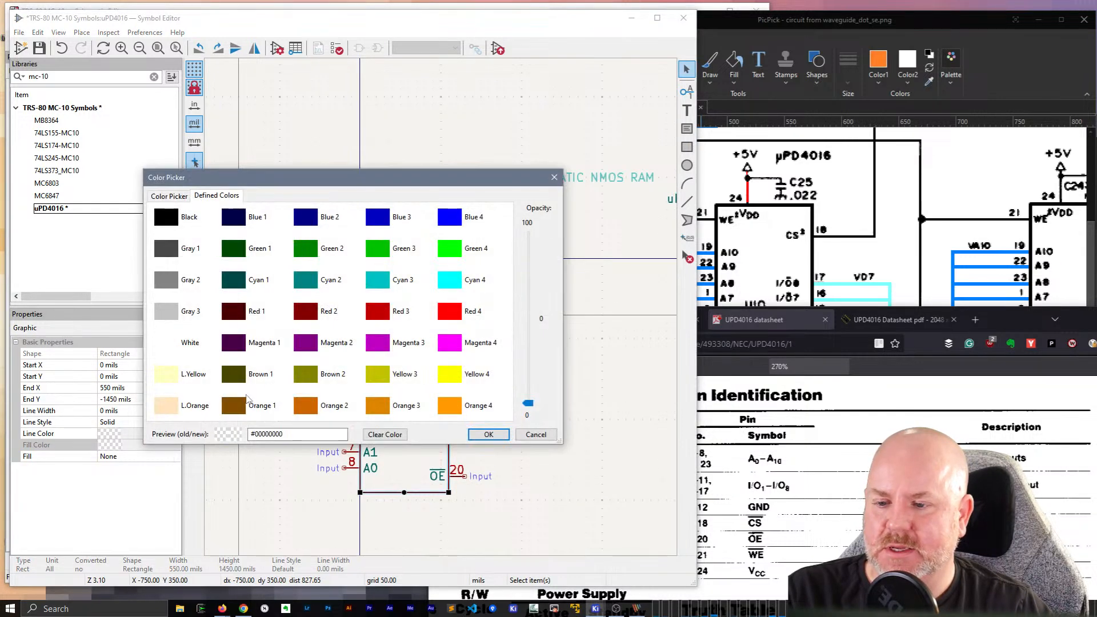
{"action": "key", "text": "Escape"}
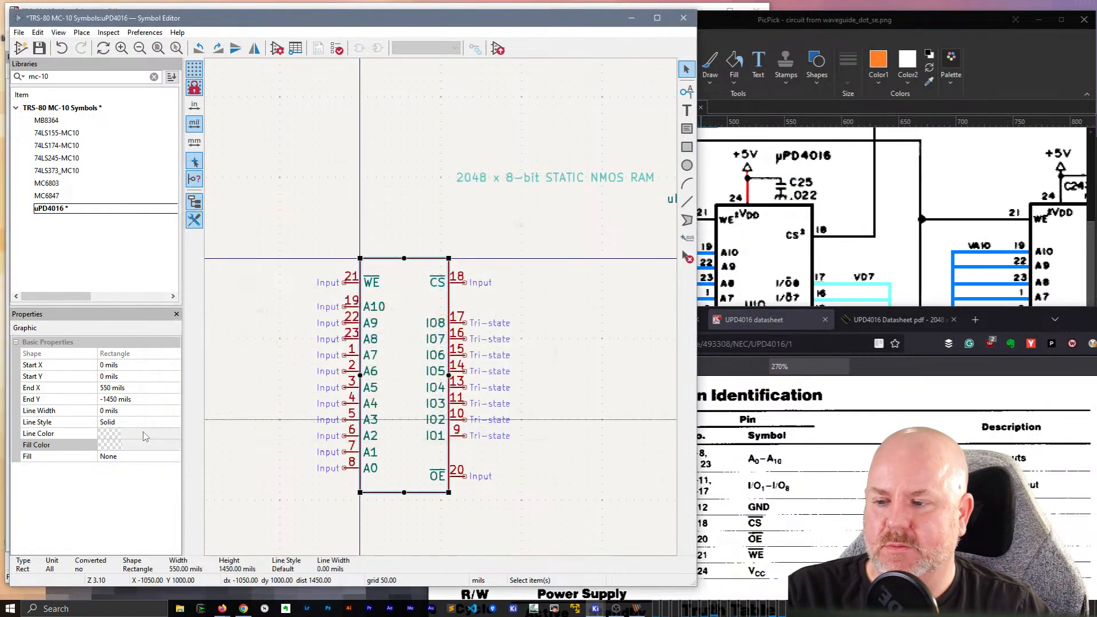
{"action": "left_click", "coordinate": [124, 456]}
{"action": "left_click", "coordinate": [124, 456]}
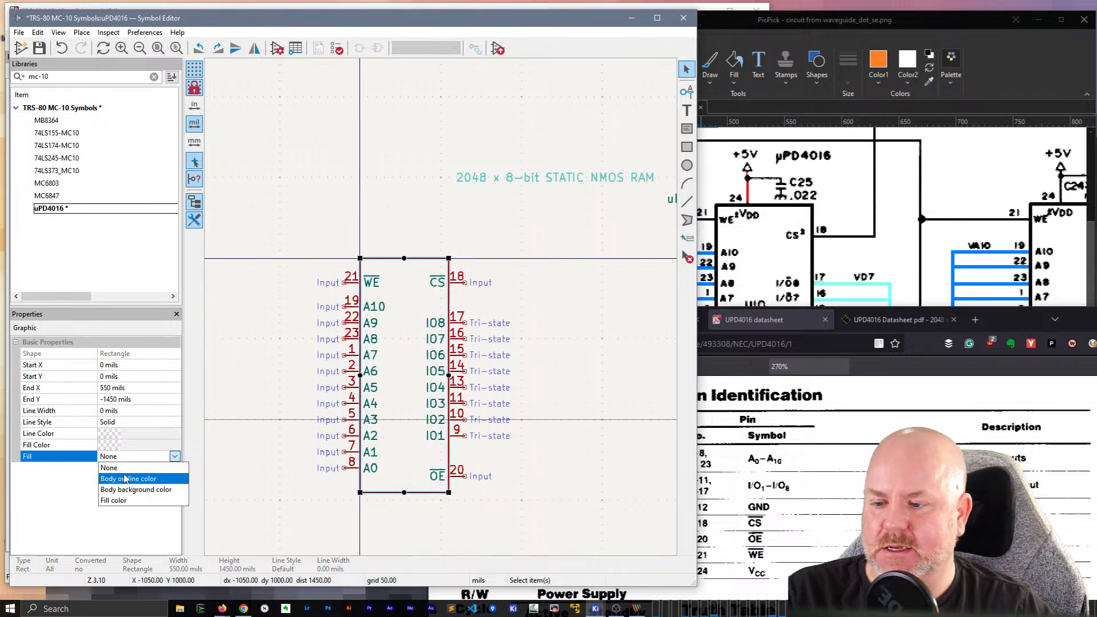
{"action": "left_click", "coordinate": [126, 479]}
{"action": "left_click", "coordinate": [132, 456]}
{"action": "left_click", "coordinate": [131, 456]}
{"action": "left_click", "coordinate": [136, 490]}
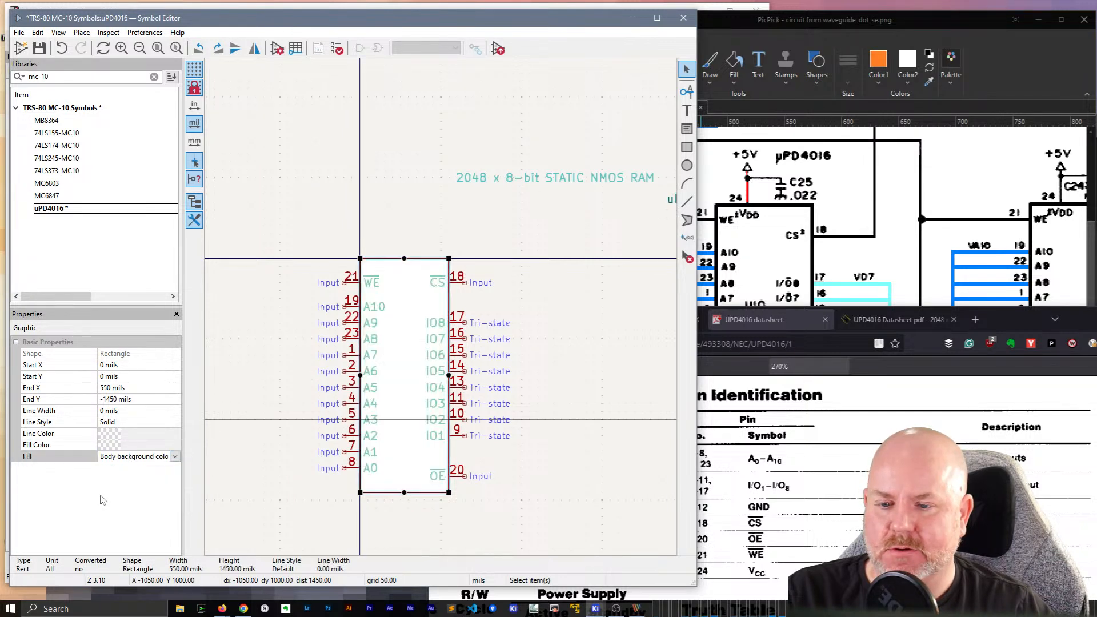
{"action": "left_click", "coordinate": [275, 408]}
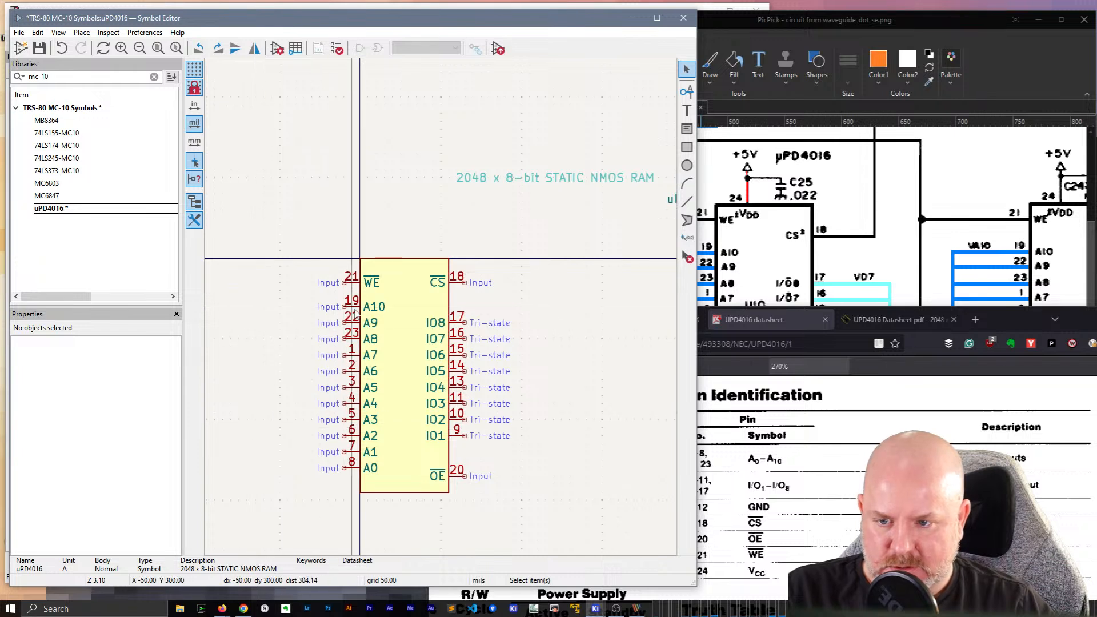
Step: Draw a vertical line at X 250 mils from the body's top edge to its bottom edge
{"action": "left_click", "coordinate": [448, 305]}
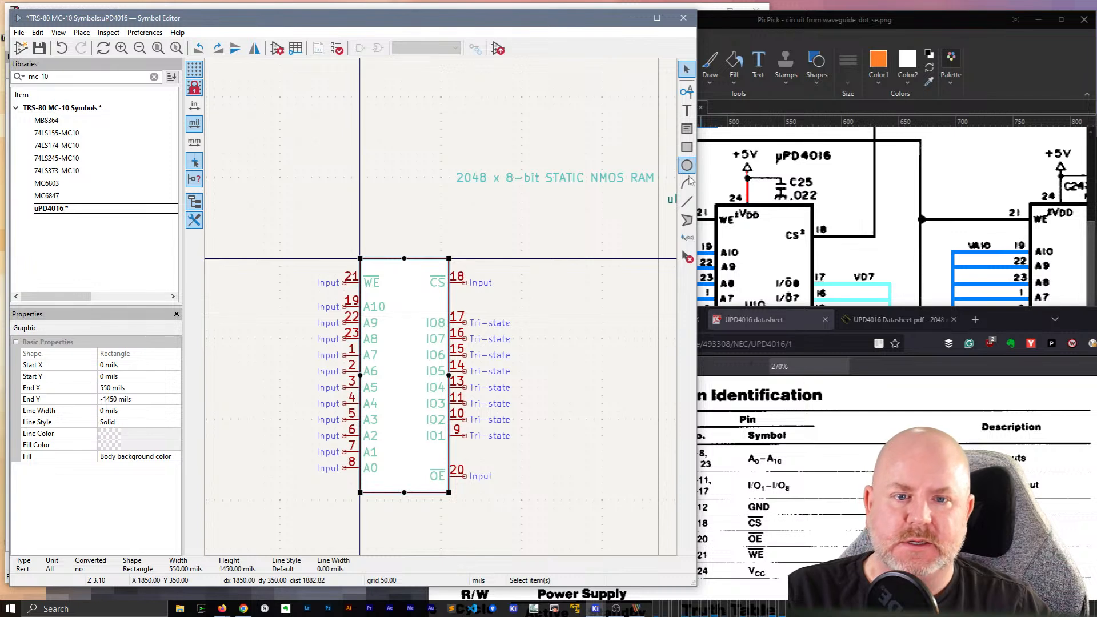
{"action": "left_click", "coordinate": [688, 202]}
{"action": "left_click", "coordinate": [408, 260]}
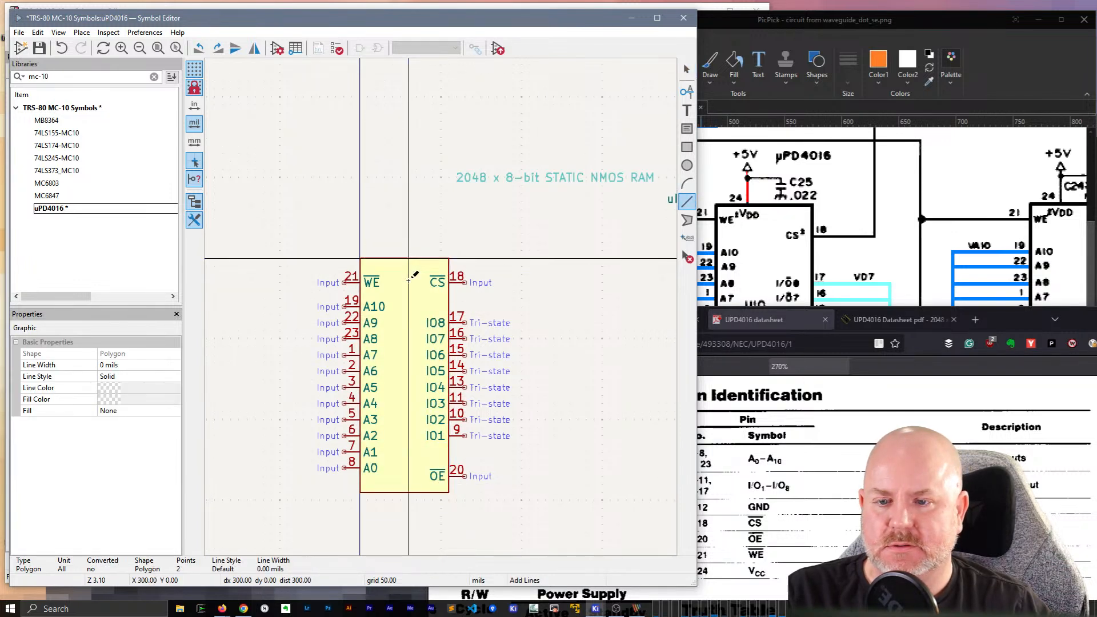
{"action": "double_click", "coordinate": [409, 492]}
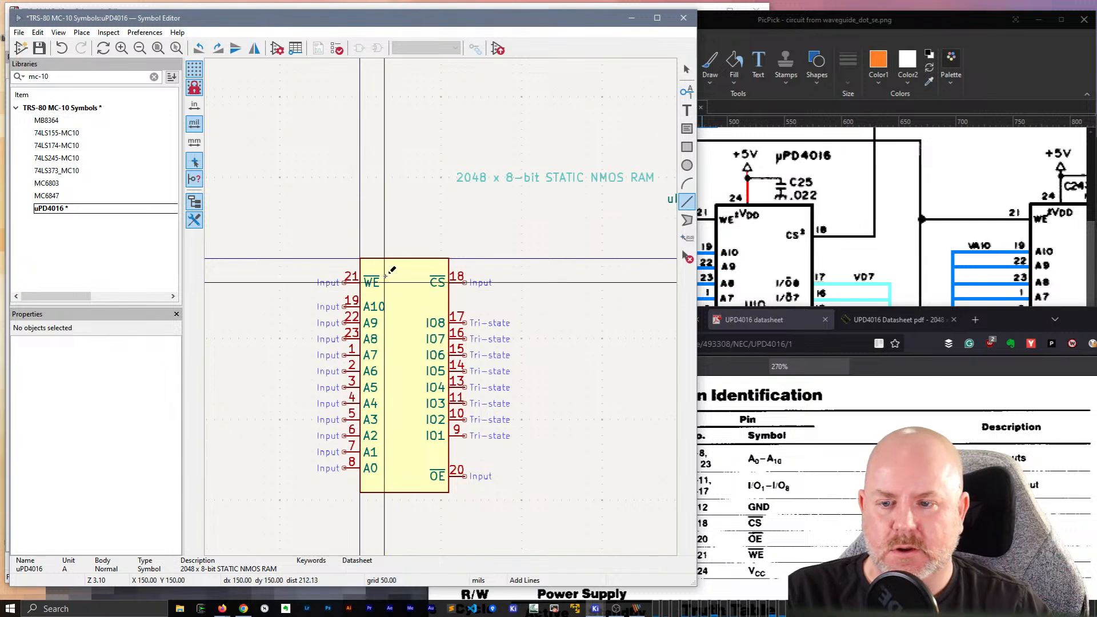
{"action": "left_click", "coordinate": [400, 258]}
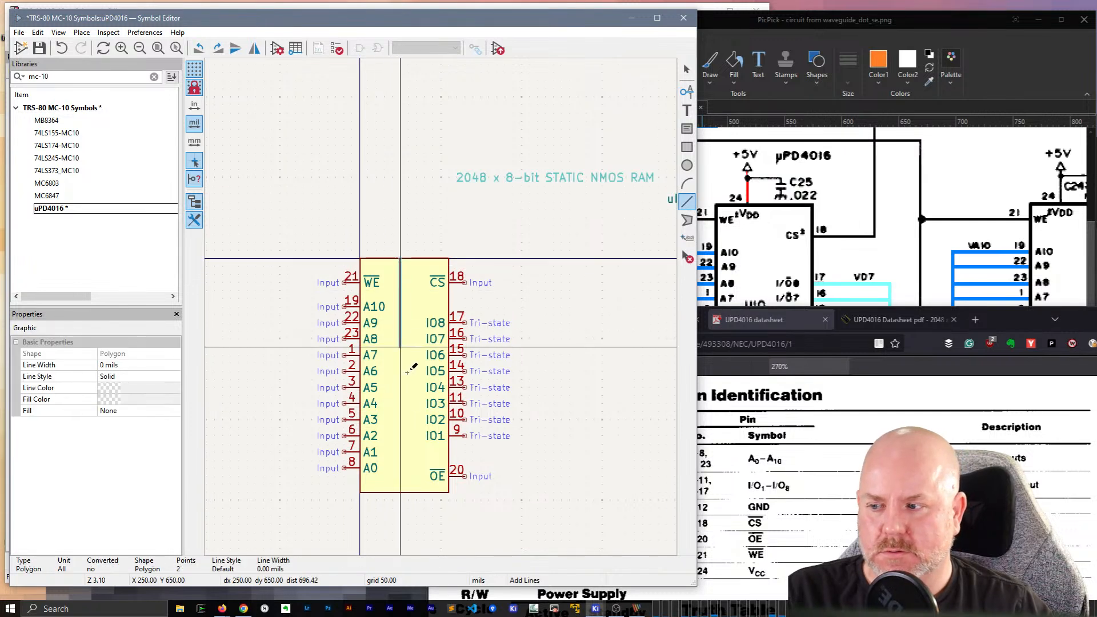
{"action": "double_click", "coordinate": [400, 491]}
{"action": "key", "text": "Escape"}
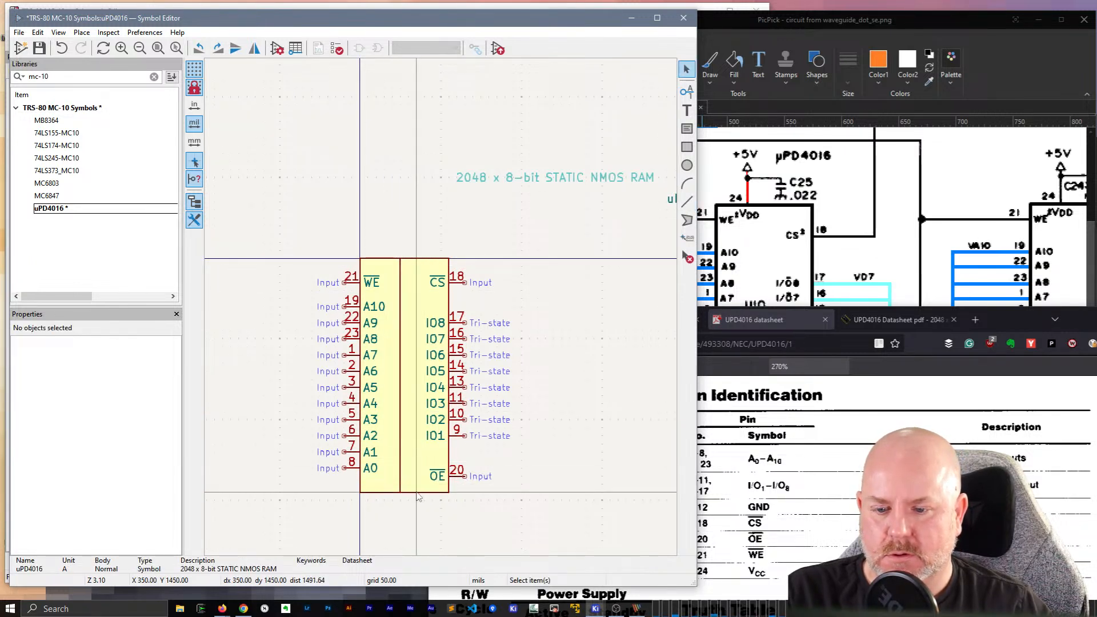
Step: Move the vertical line to X 300 mils and widen the body rectangle to 600 mils
{"action": "left_click", "coordinate": [411, 467]}
{"action": "left_click", "coordinate": [400, 465]}
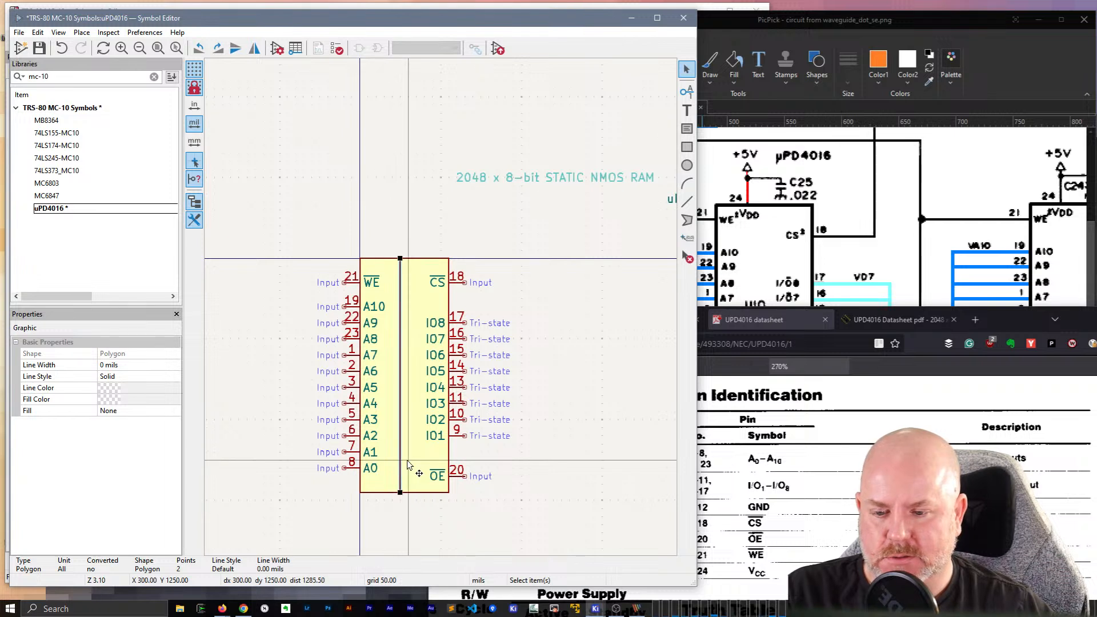
{"action": "left_click", "coordinate": [410, 260]}
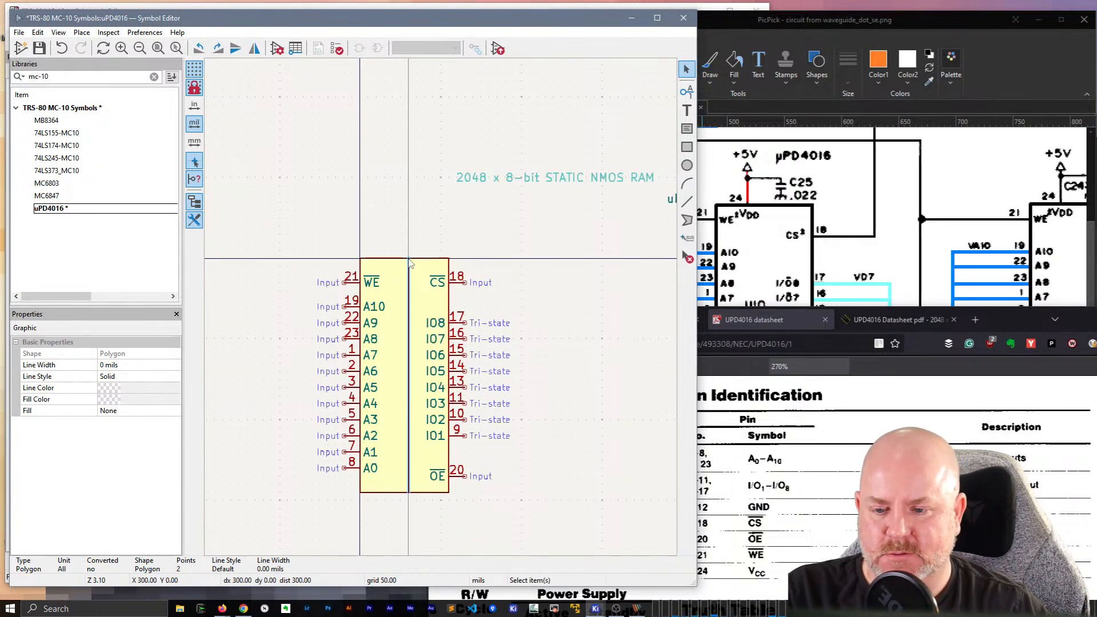
{"action": "left_click", "coordinate": [422, 494]}
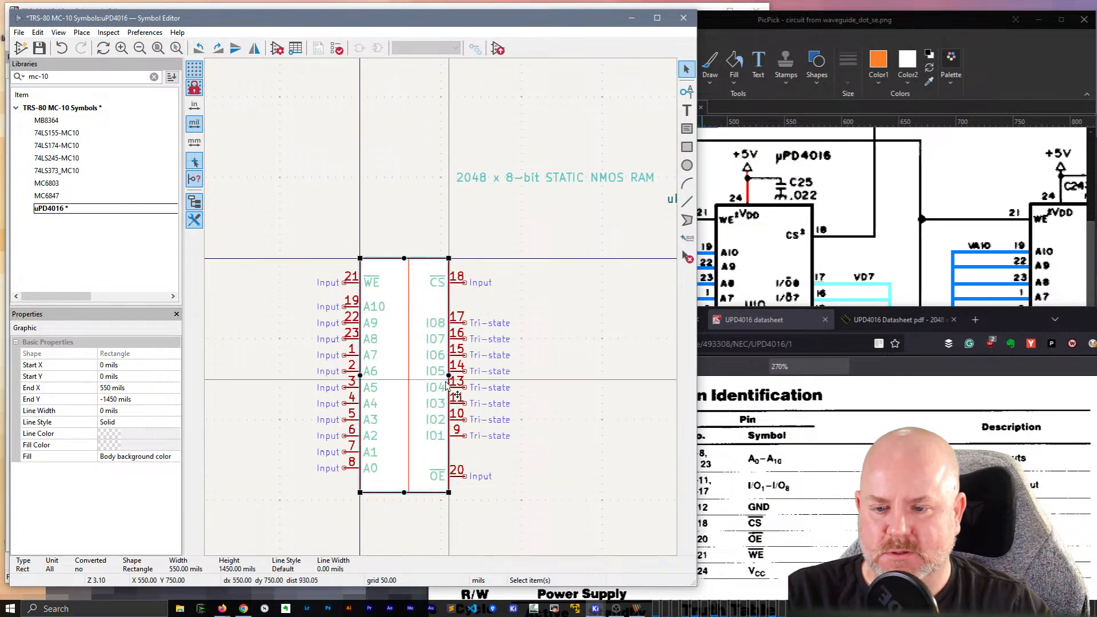
{"action": "left_click_drag", "start_coordinate": [449, 377], "coordinate": [460, 383]}
{"action": "left_click", "coordinate": [570, 378]}
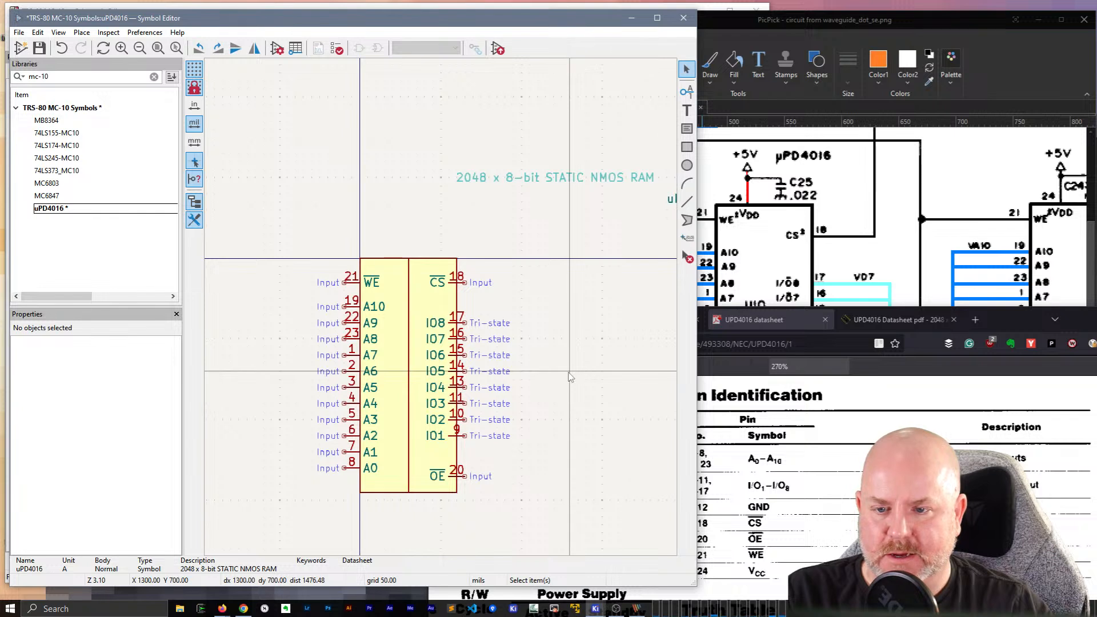
Step: Shift the CS, IO and OE pins together 50 mils outward to meet the widened body's edge
{"action": "left_click_drag", "start_coordinate": [510, 502], "coordinate": [467, 244]}
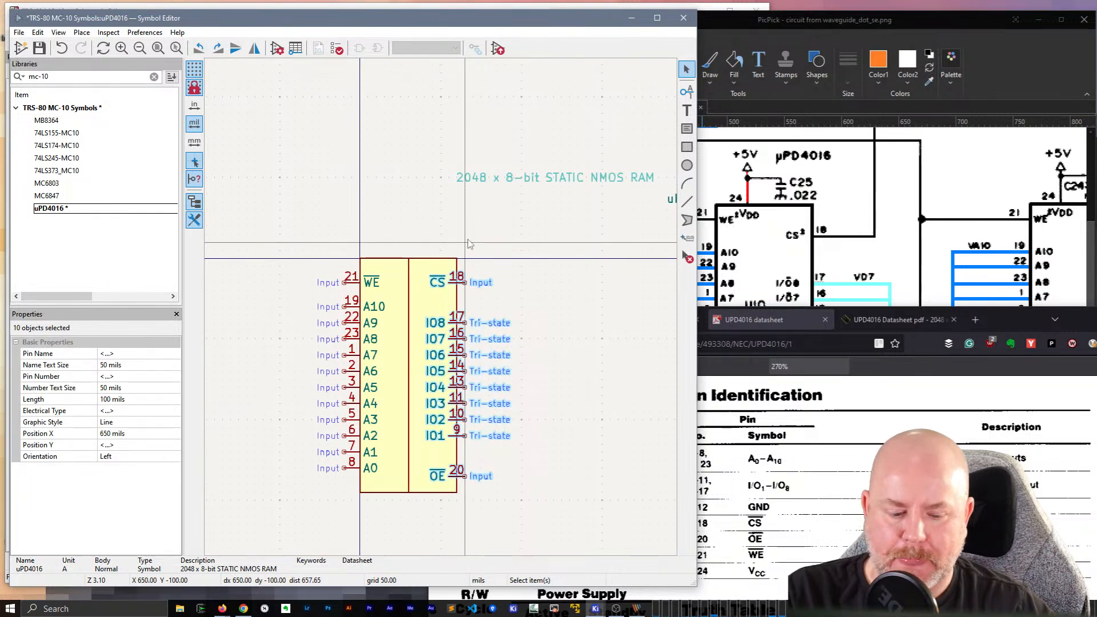
{"action": "key", "text": "m"}
{"action": "left_click", "coordinate": [475, 478]}
{"action": "left_click", "coordinate": [651, 483]}
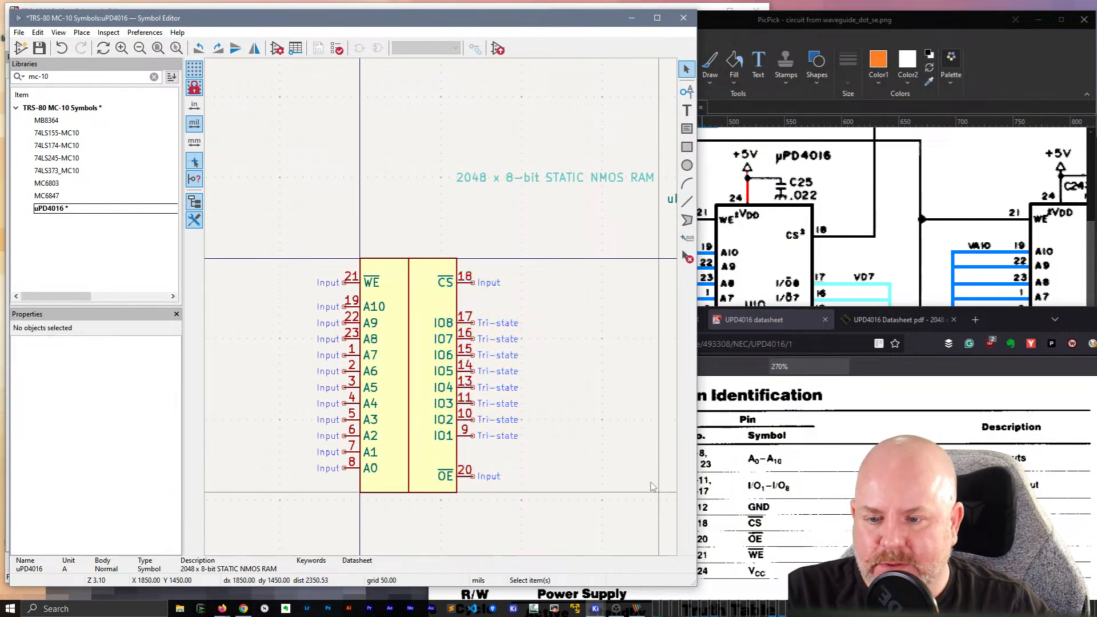
Step: Draw a horizontal line at Y 750 mils across the full width of the body
{"action": "left_click", "coordinate": [409, 313]}
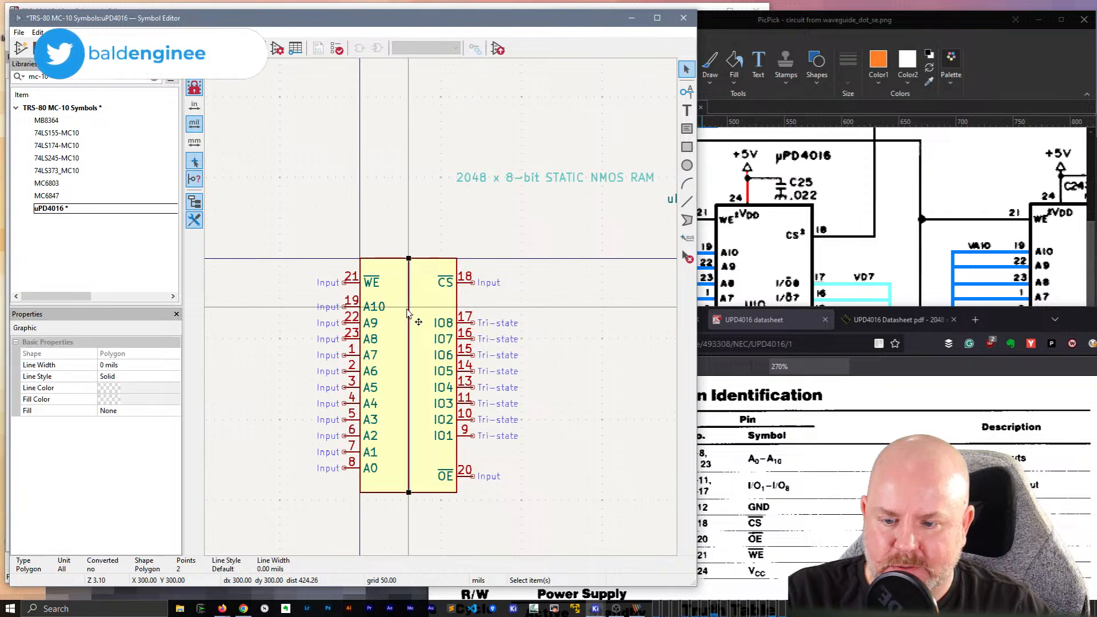
{"action": "left_click", "coordinate": [457, 291]}
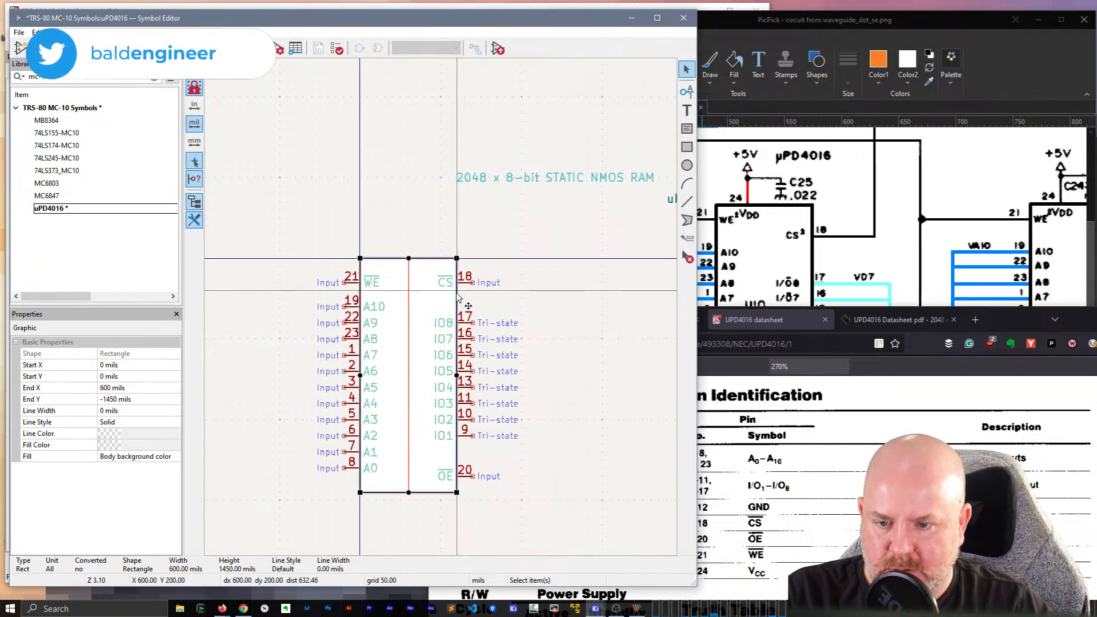
{"action": "left_click", "coordinate": [687, 201]}
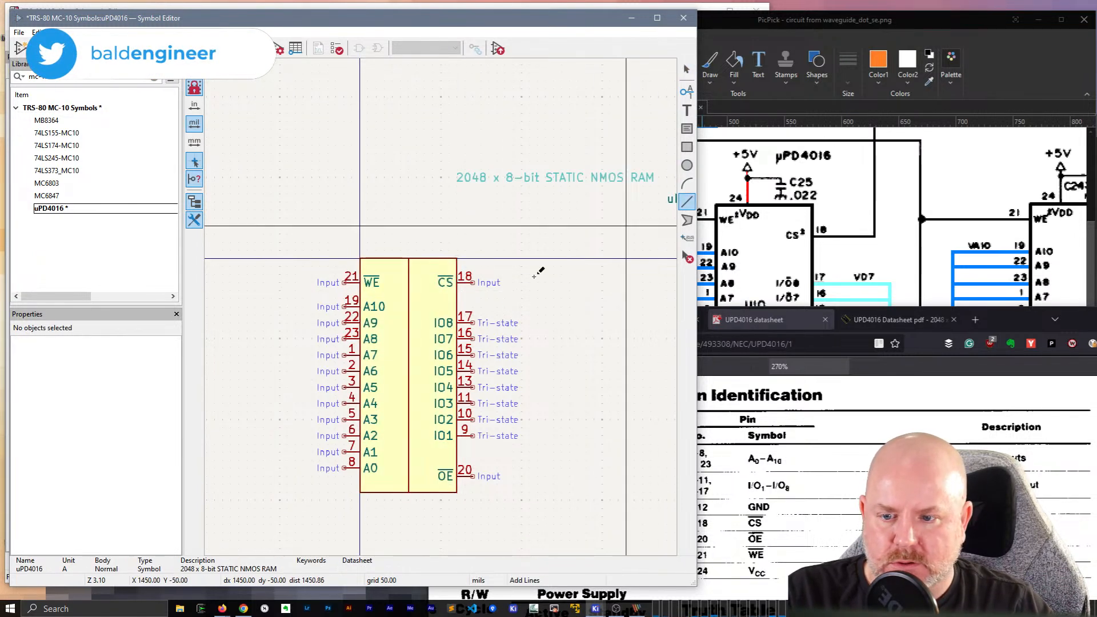
{"action": "left_click", "coordinate": [362, 379]}
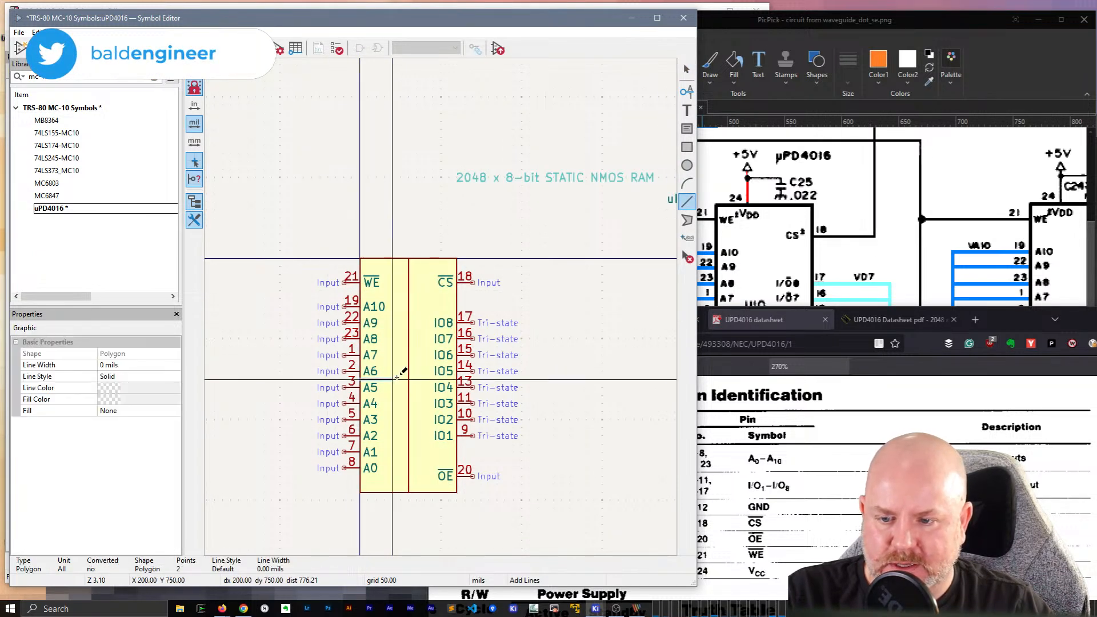
{"action": "double_click", "coordinate": [457, 378]}
{"action": "key", "text": "Escape"}
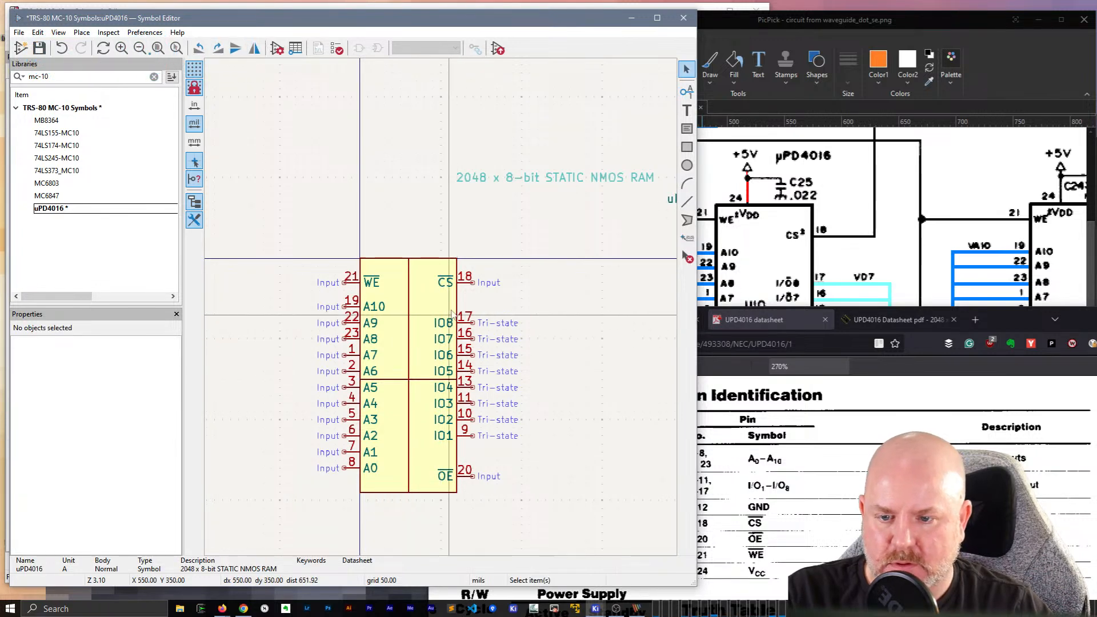
{"action": "left_click", "coordinate": [456, 309]}
{"action": "left_click", "coordinate": [416, 380]}
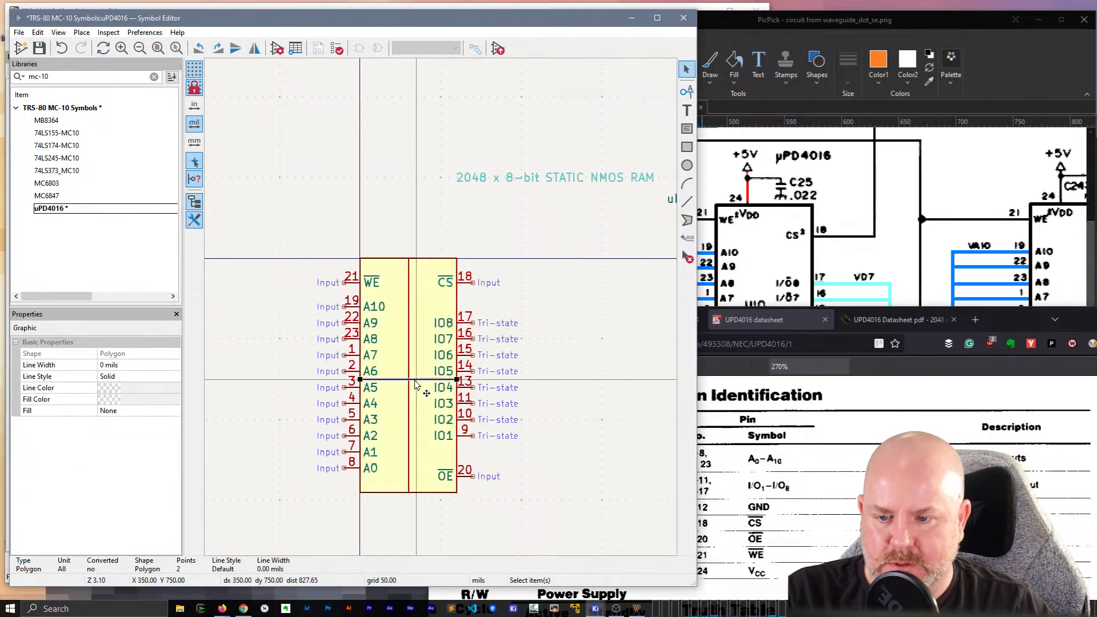
{"action": "key", "text": "m"}
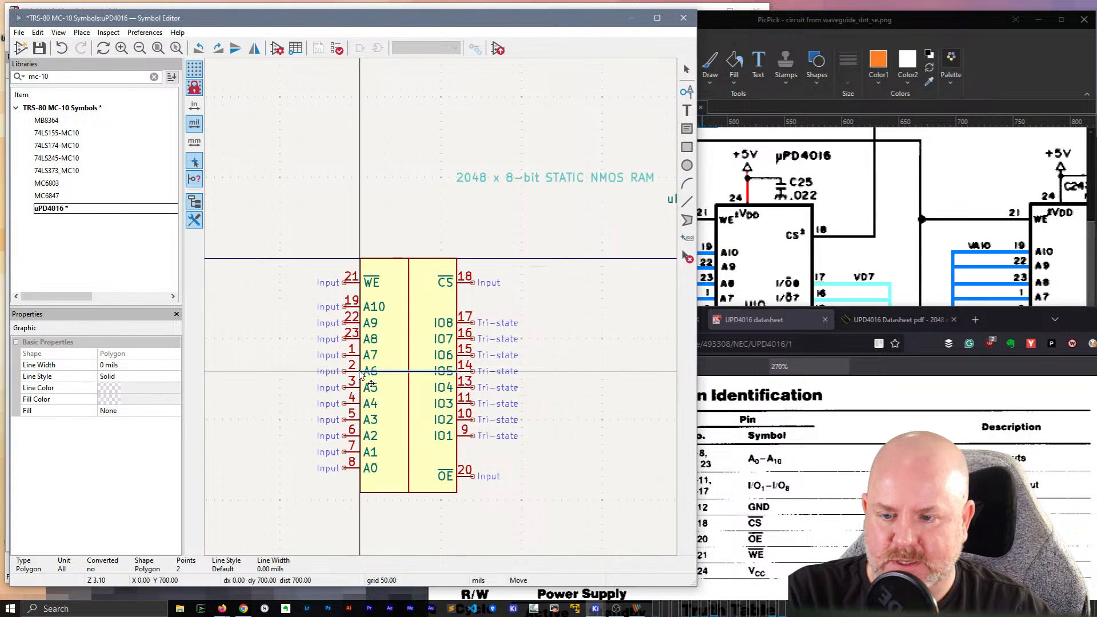
{"action": "left_click", "coordinate": [360, 379]}
{"action": "key", "text": "Escape"}
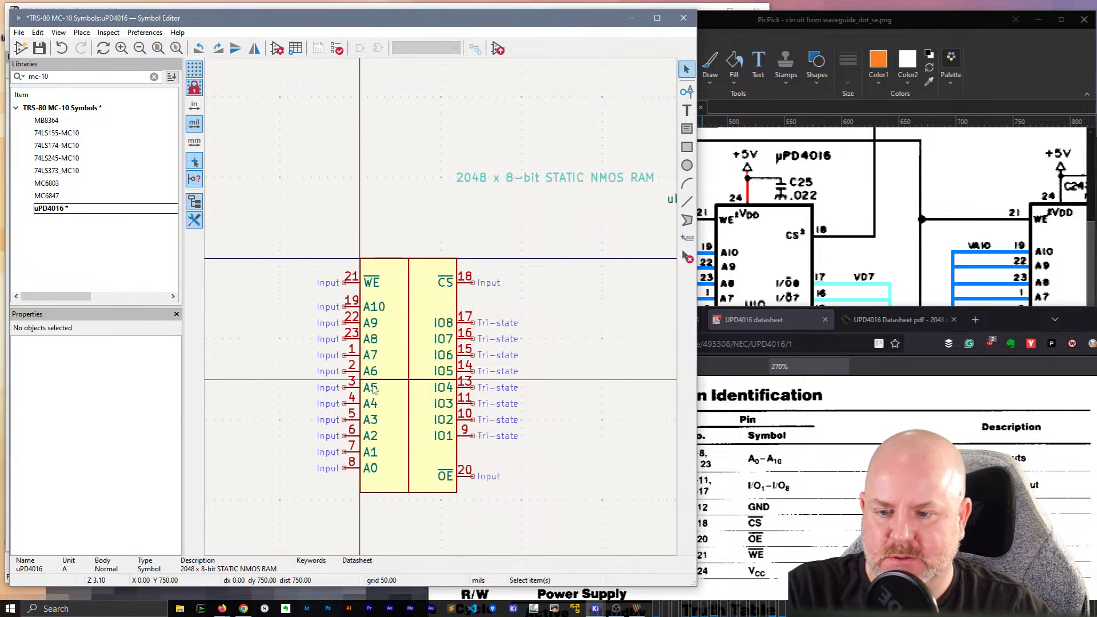
Step: Lower the body rectangle's bottom edge by 50 mils to make the body 1500 mils high
{"action": "left_click", "coordinate": [409, 471]}
{"action": "left_click", "coordinate": [409, 493]}
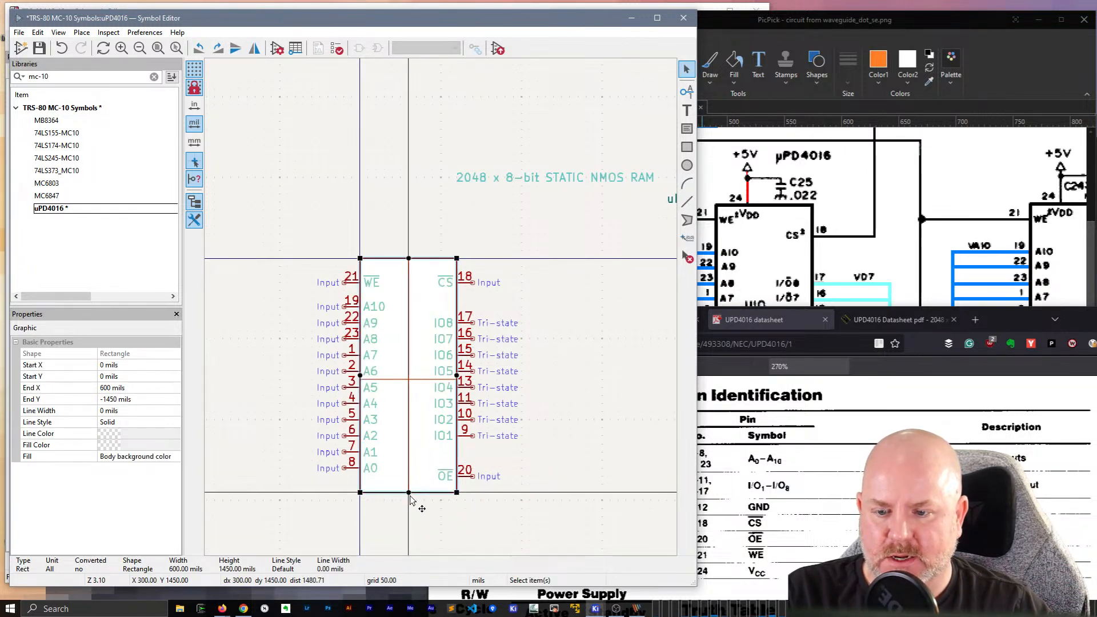
{"action": "left_click_drag", "start_coordinate": [409, 494], "coordinate": [419, 507]}
{"action": "left_click", "coordinate": [498, 506]}
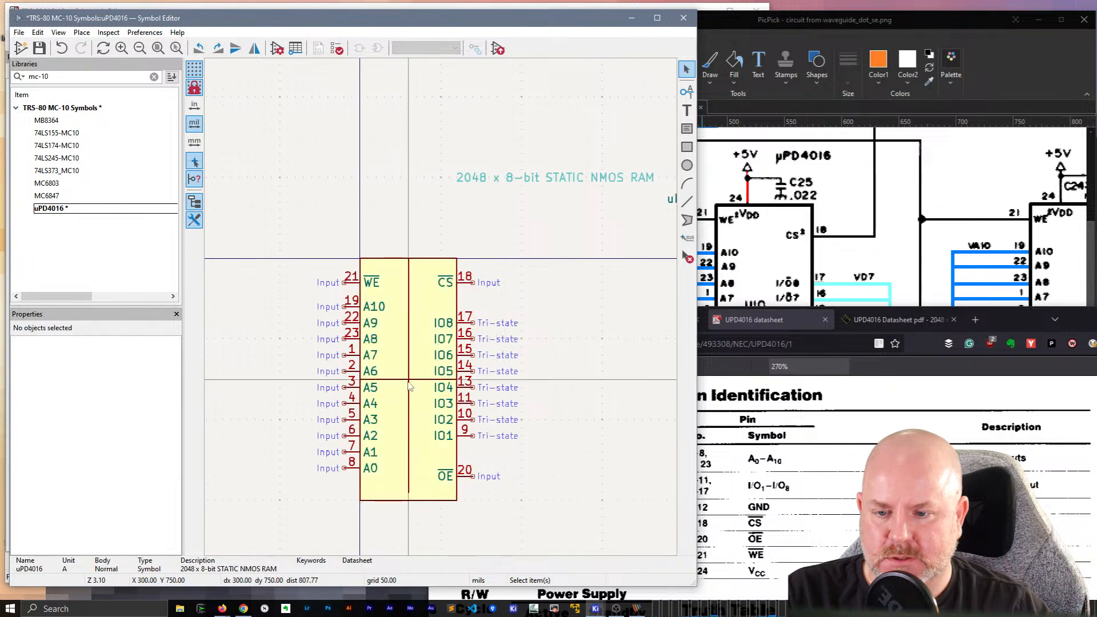
Step: Move the body, all pins and both guide lines together so the rectangle is centered on the origin
{"action": "left_click", "coordinate": [419, 380]}
{"action": "left_click", "coordinate": [578, 485]}
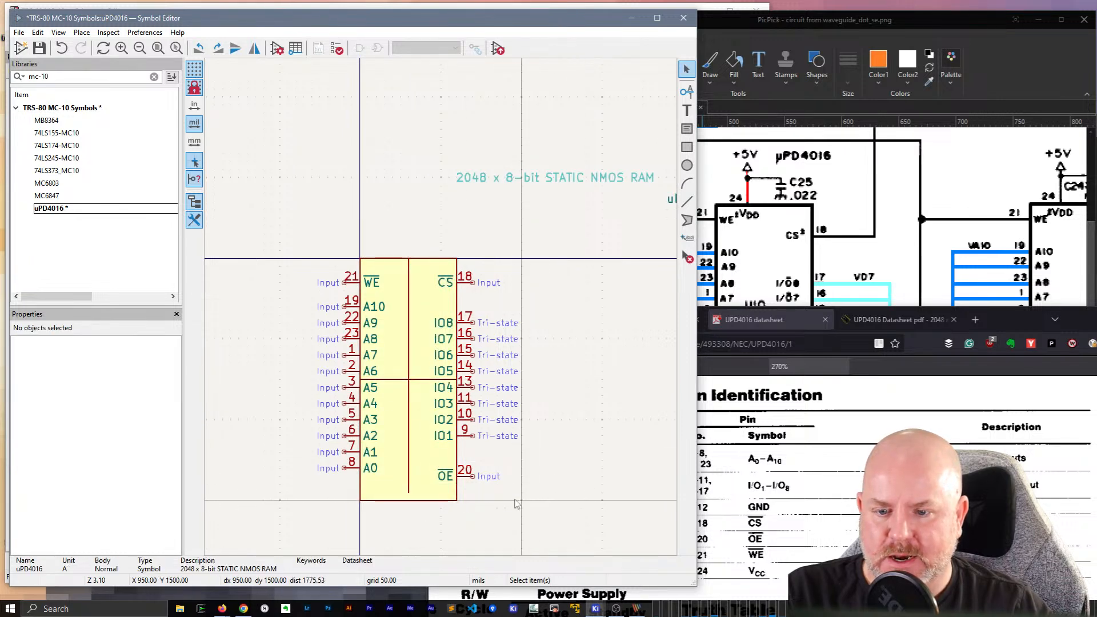
{"action": "left_click_drag", "start_coordinate": [560, 534], "coordinate": [326, 179]}
{"action": "key", "text": "m"}
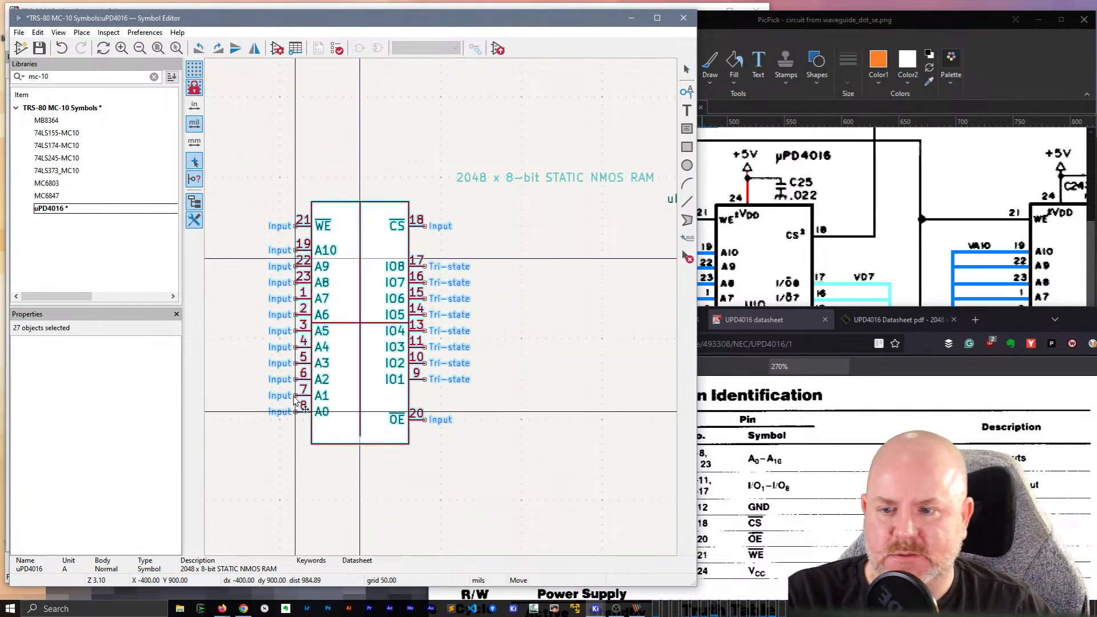
{"action": "left_click", "coordinate": [295, 353]}
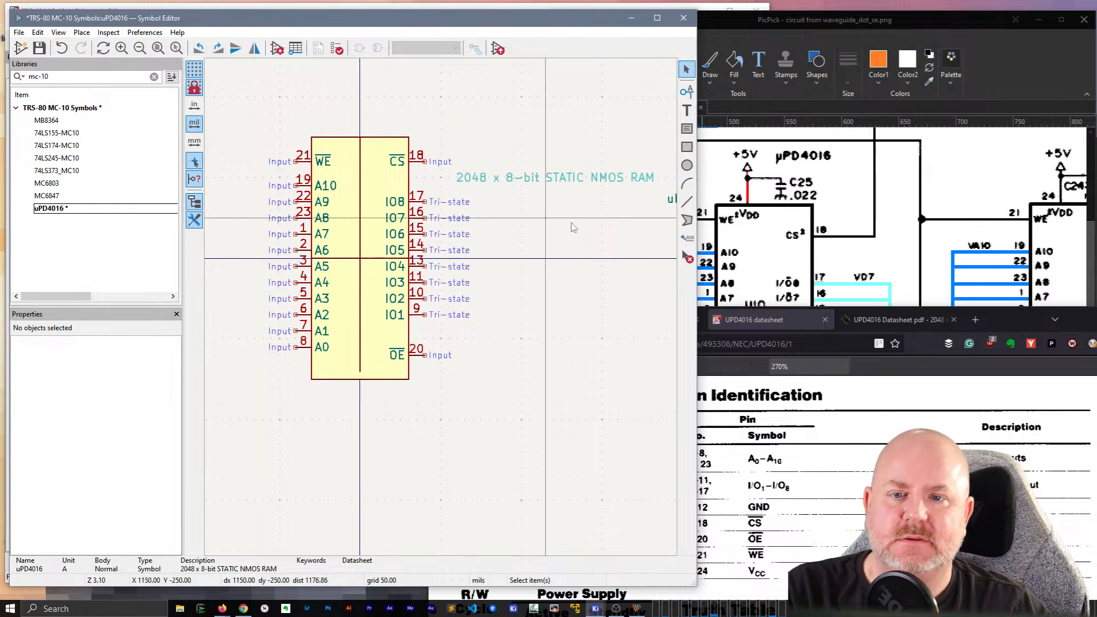
Step: Move the "2048 x 8-bit STATIC NMOS RAM" description field to the middle of the body
{"action": "left_click", "coordinate": [575, 179]}
{"action": "key", "text": "m"}
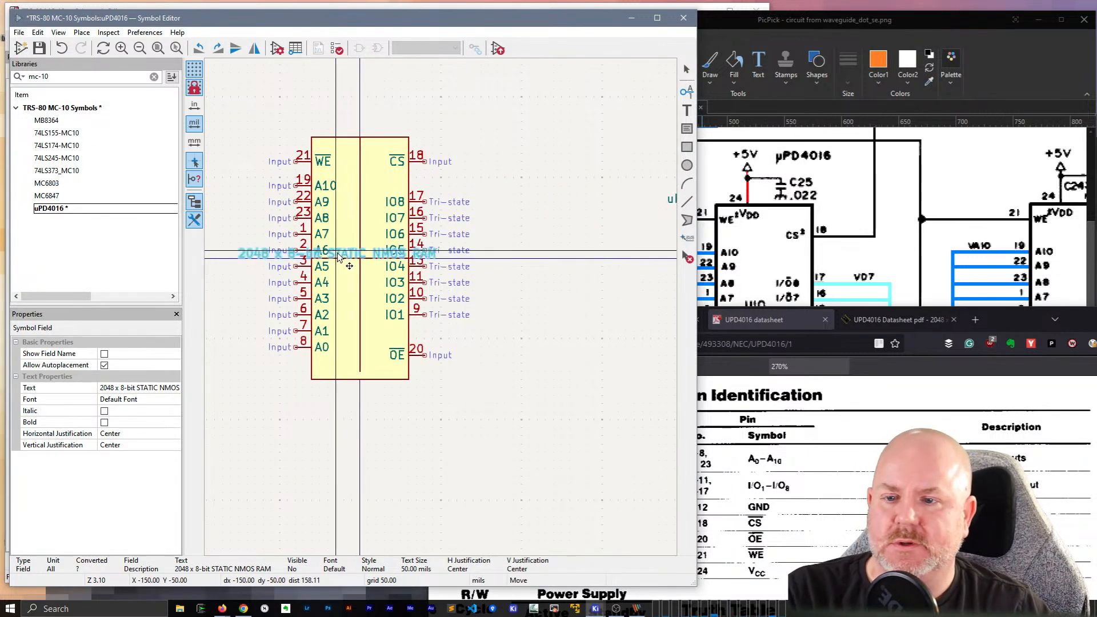
{"action": "left_click", "coordinate": [373, 253]}
{"action": "scroll", "coordinate": [551, 247], "scroll_direction": "down", "scroll_amount": 2}
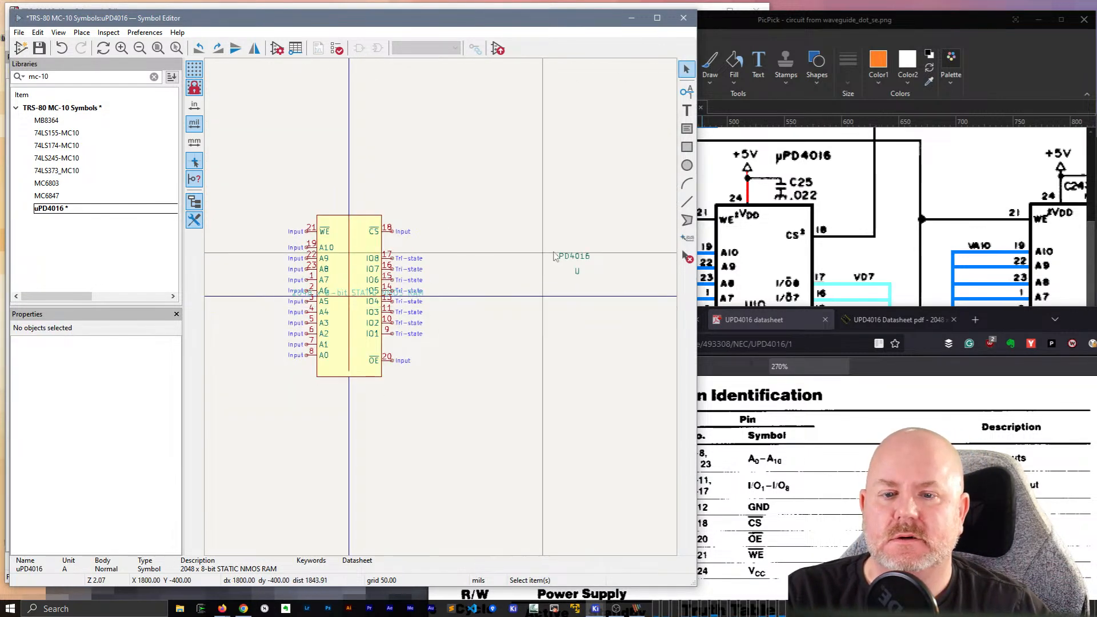
Step: Move the uPD4016 value field and the U reference field to just above the body's top edge, with the reference above the value
{"action": "left_click", "coordinate": [575, 252]}
{"action": "key", "text": "m"}
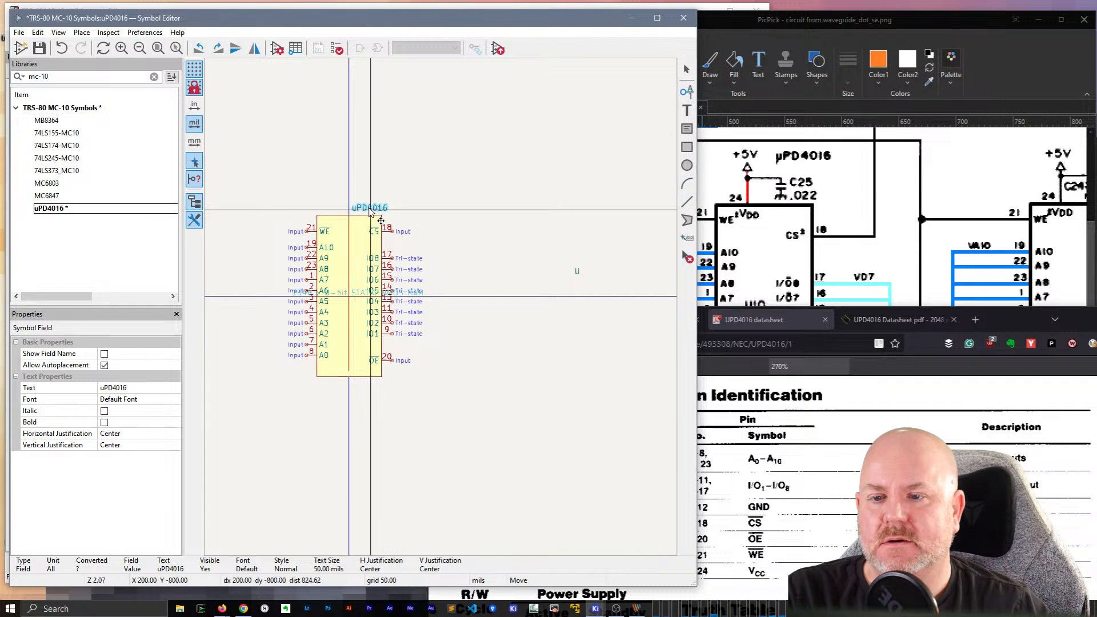
{"action": "left_click", "coordinate": [371, 211]}
{"action": "left_click", "coordinate": [578, 271]}
{"action": "key", "text": "m"}
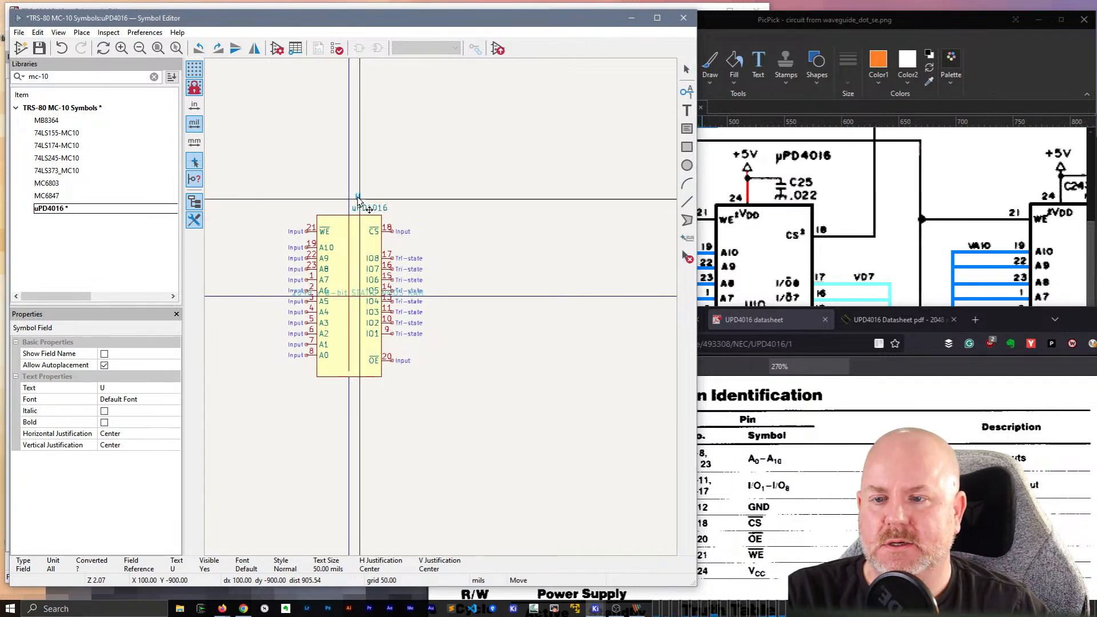
{"action": "left_click", "coordinate": [356, 198]}
Step: Delete the vertical and horizontal guide lines from the symbol body
{"action": "scroll", "coordinate": [365, 253], "scroll_direction": "up", "scroll_amount": 2}
{"action": "middle_click_drag", "start_coordinate": [561, 307], "coordinate": [608, 241]}
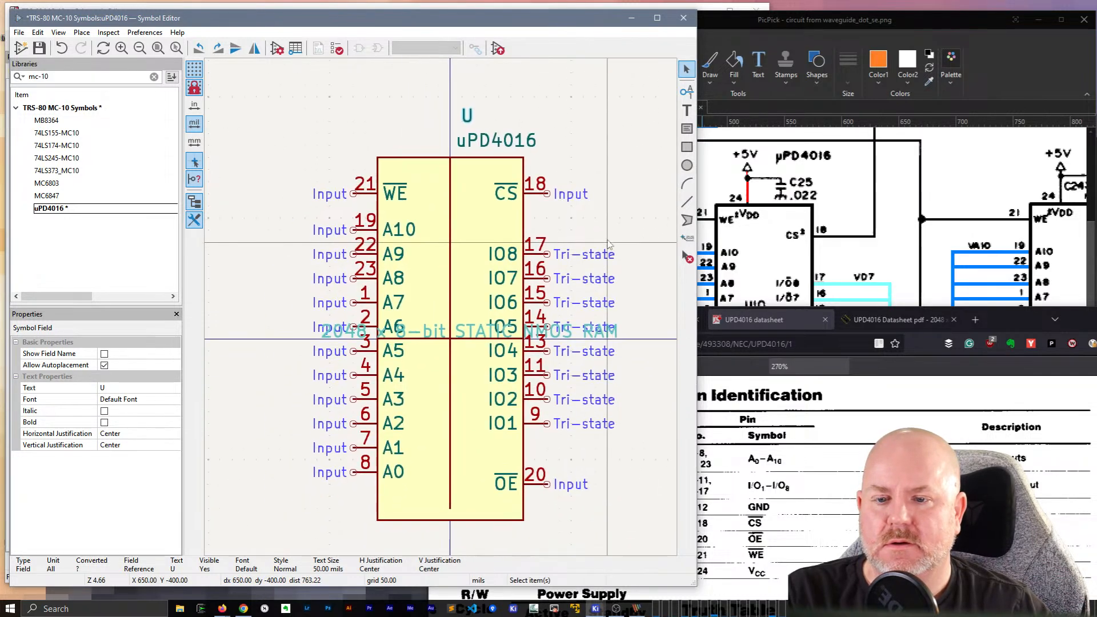
{"action": "left_click", "coordinate": [451, 260]}
{"action": "key", "text": "Delete"}
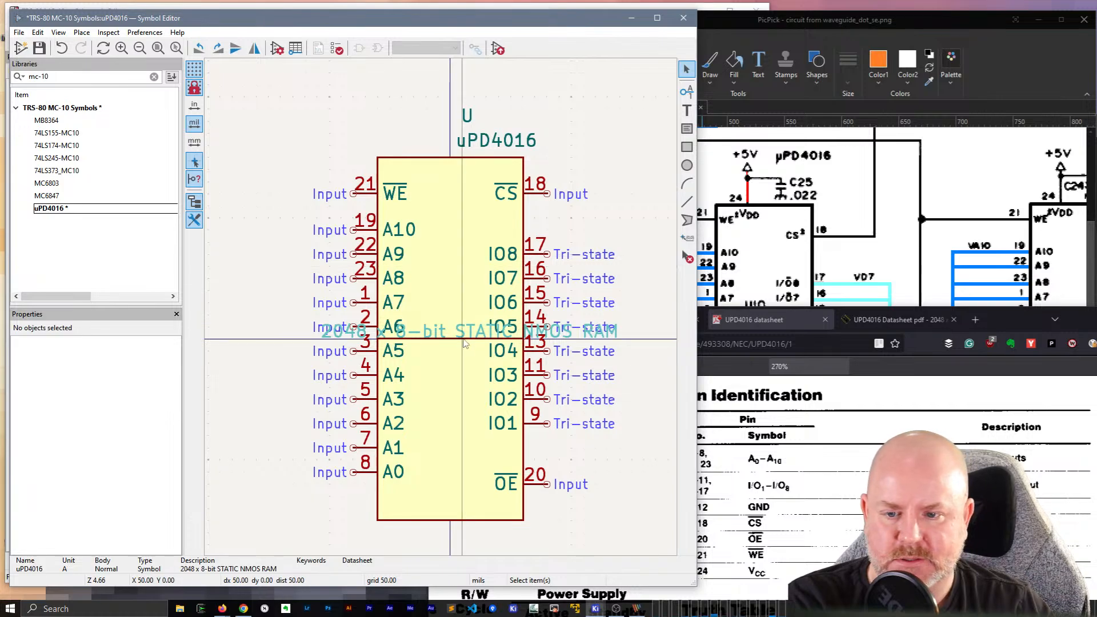
{"action": "key", "text": "ctrl+z"}
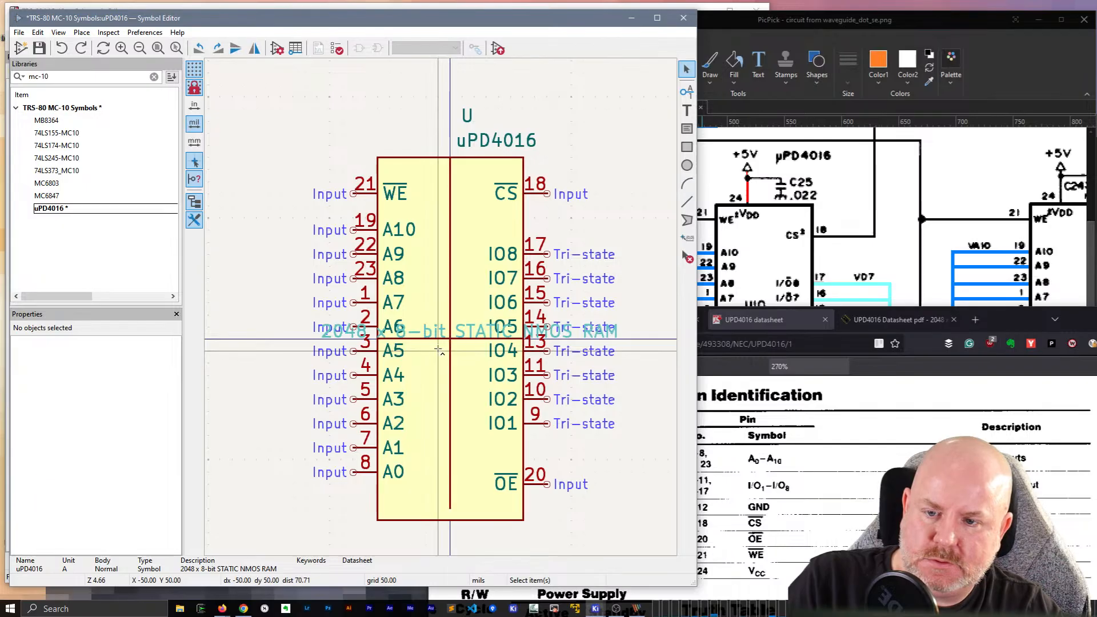
{"action": "left_click", "coordinate": [450, 339]}
{"action": "key", "text": "Delete"}
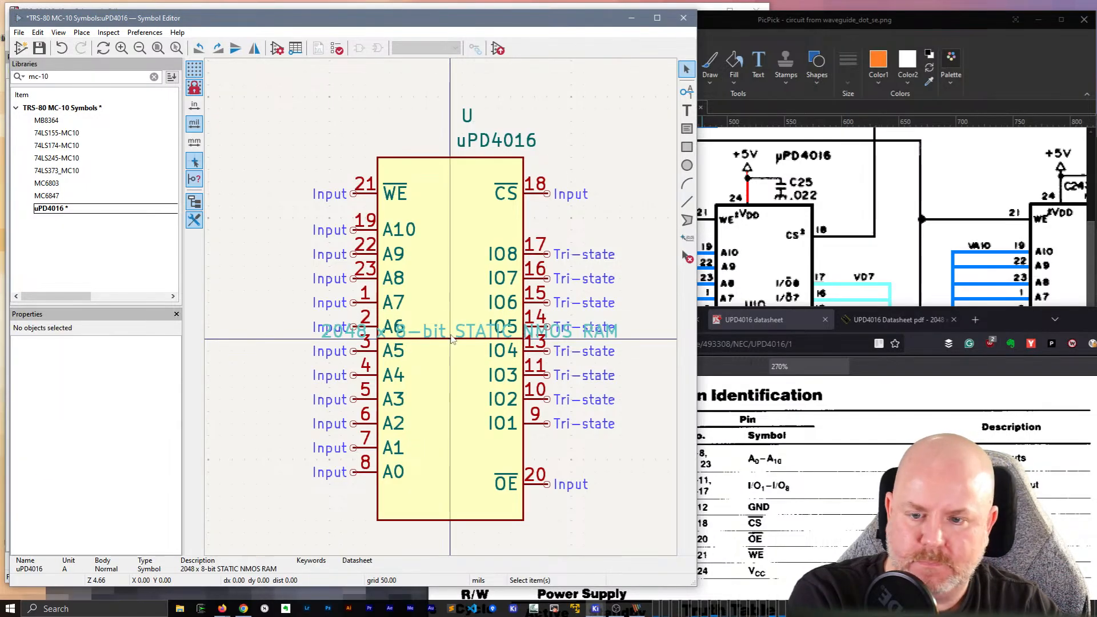
{"action": "left_click", "coordinate": [451, 340]}
{"action": "left_click", "coordinate": [474, 348]}
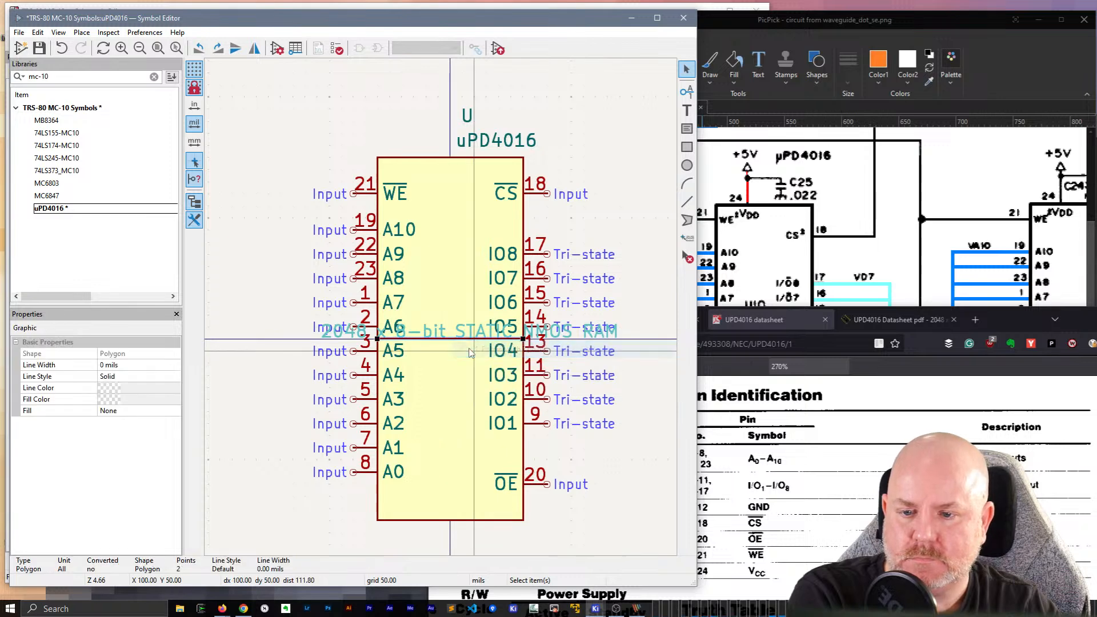
{"action": "key", "text": "Delete"}
Step: Save the uPD4016 symbol, run the symbol checker on it and dismiss the report
{"action": "scroll", "coordinate": [414, 387], "scroll_direction": "down", "scroll_amount": 2}
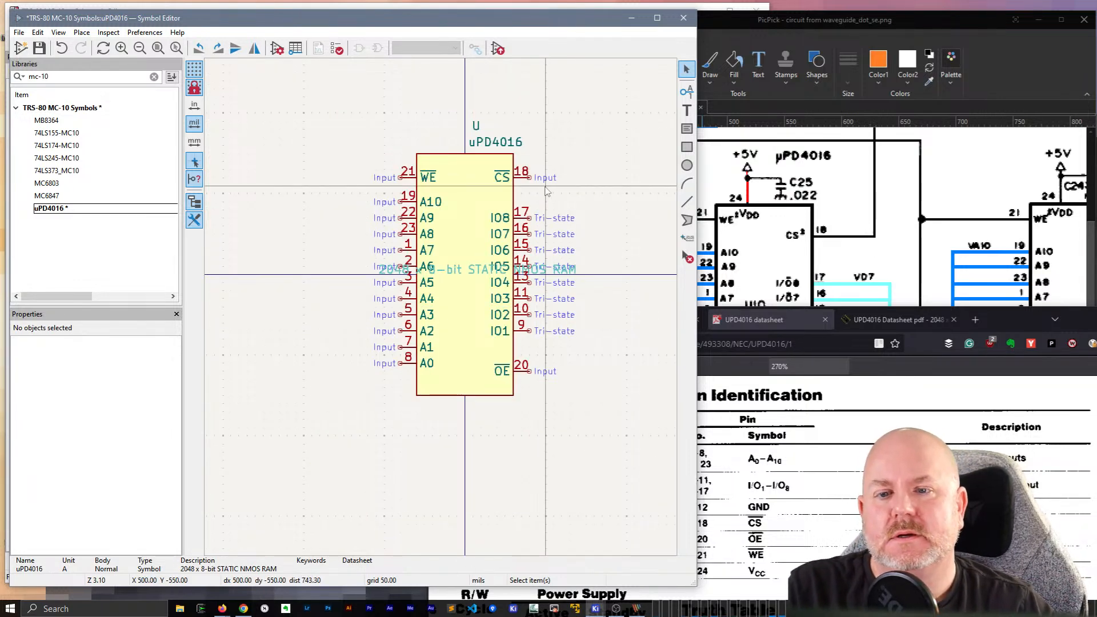
{"action": "key", "text": "ctrl+s"}
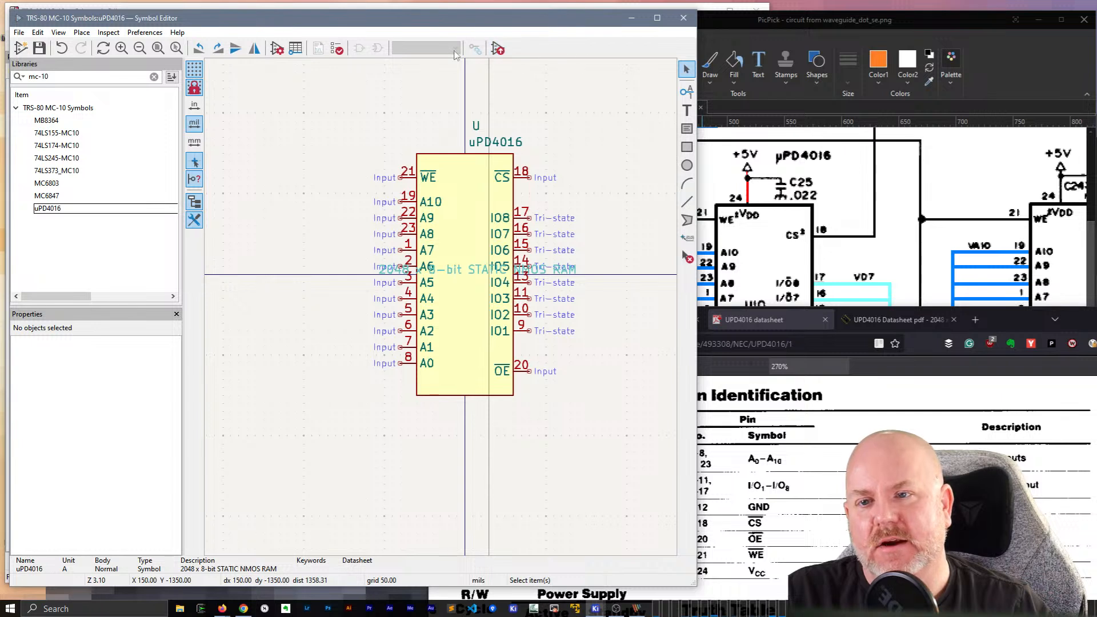
{"action": "left_click", "coordinate": [337, 49]}
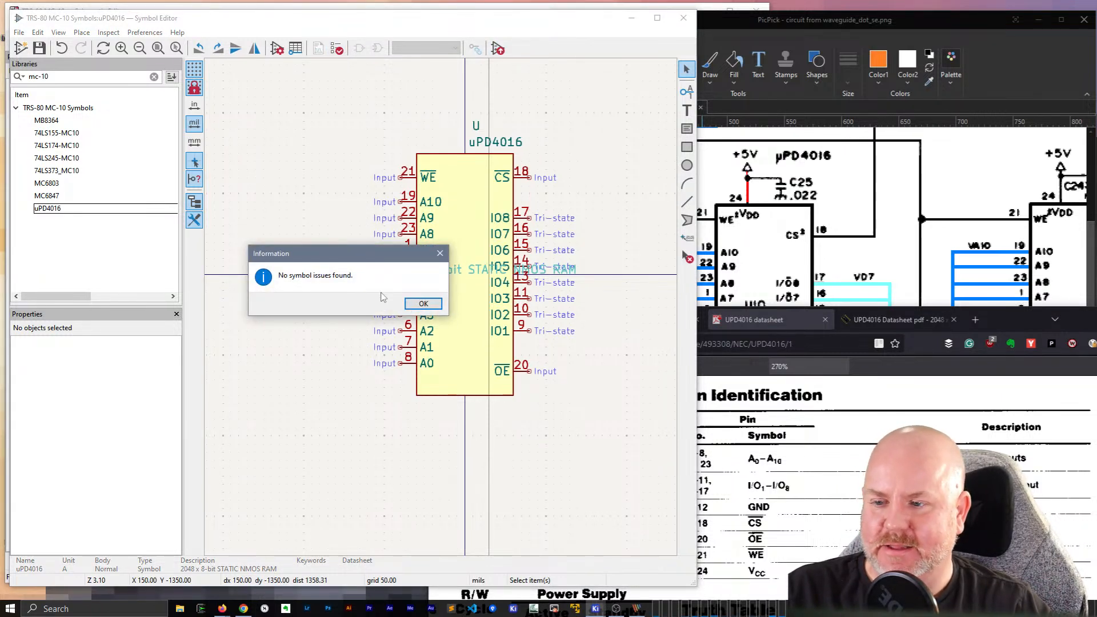
{"action": "left_click", "coordinate": [423, 304]}
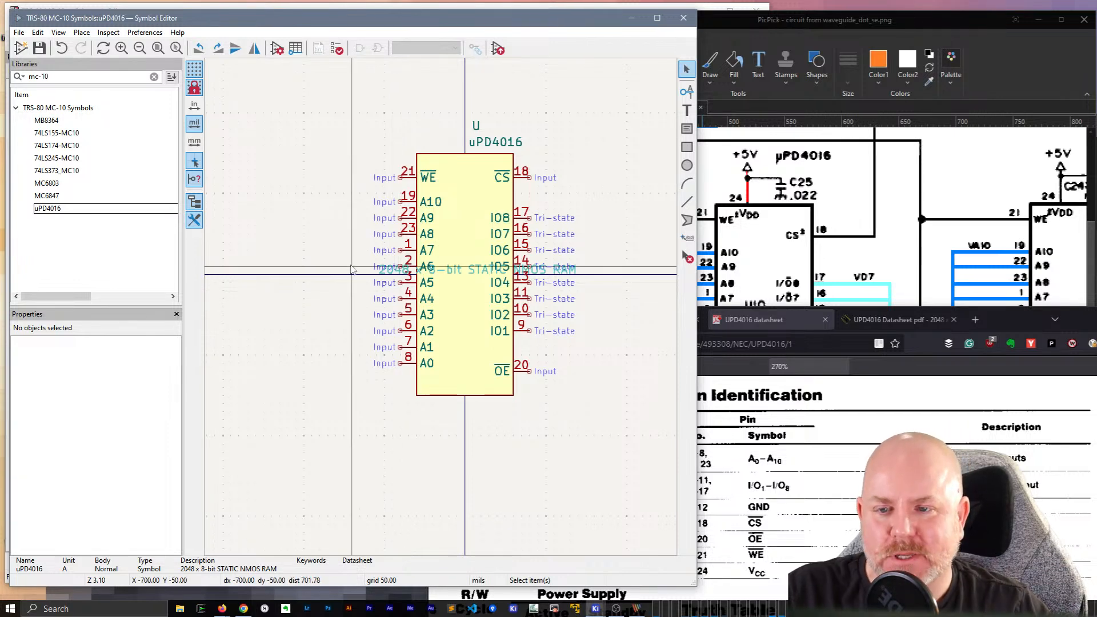
Step: Add power input pin VDD, number 24, pointing down into the center of the body's top edge
{"action": "left_click", "coordinate": [783, 20]}
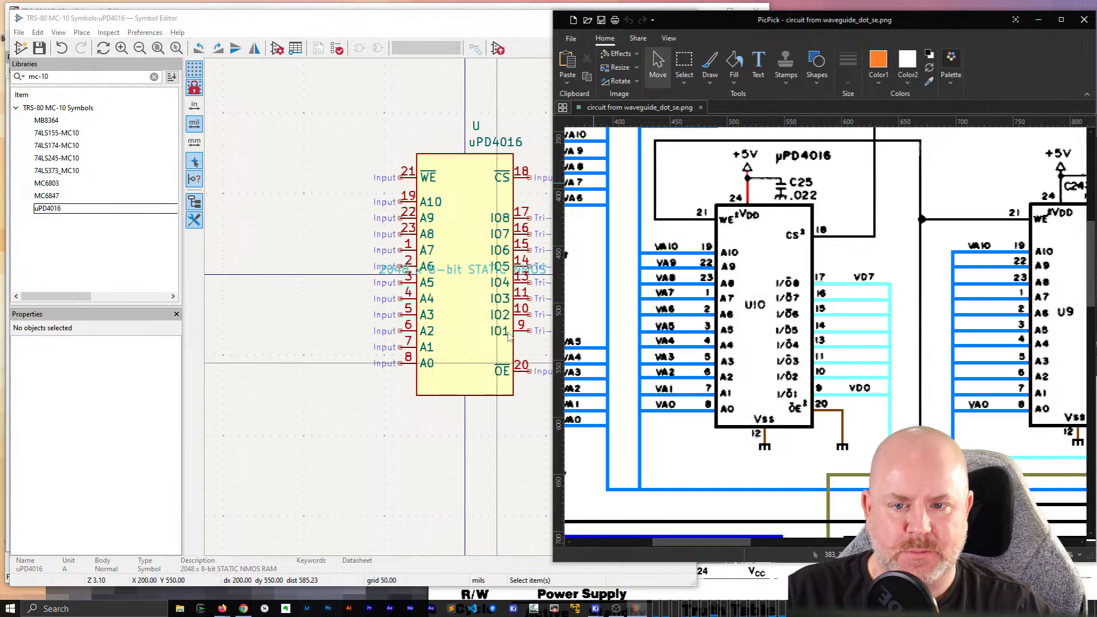
{"action": "left_click", "coordinate": [374, 409]}
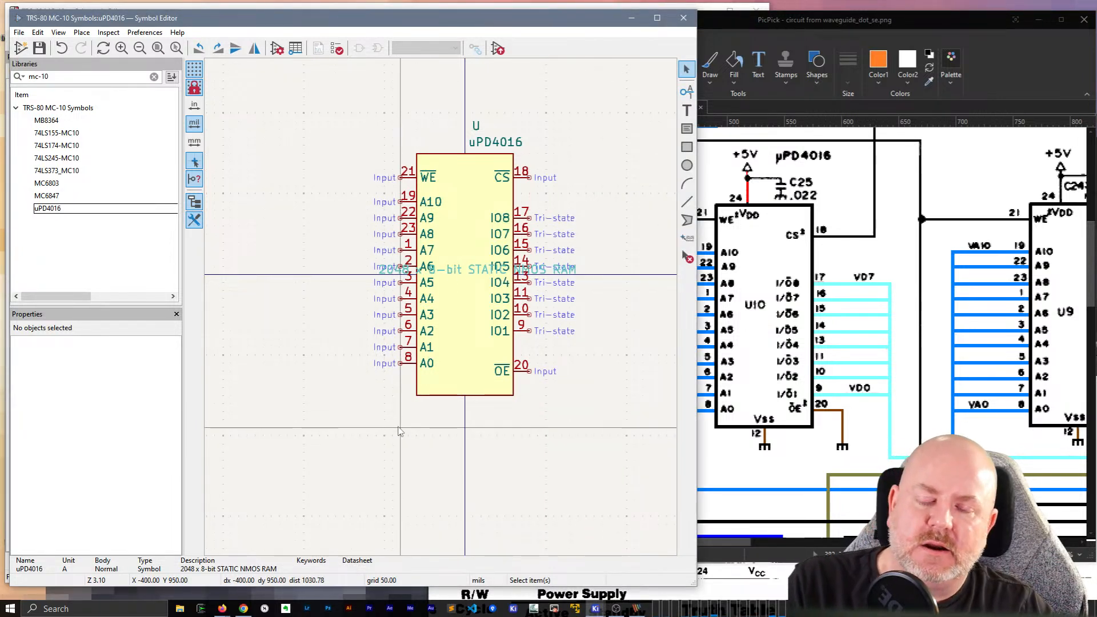
{"action": "type", "text": "p"}
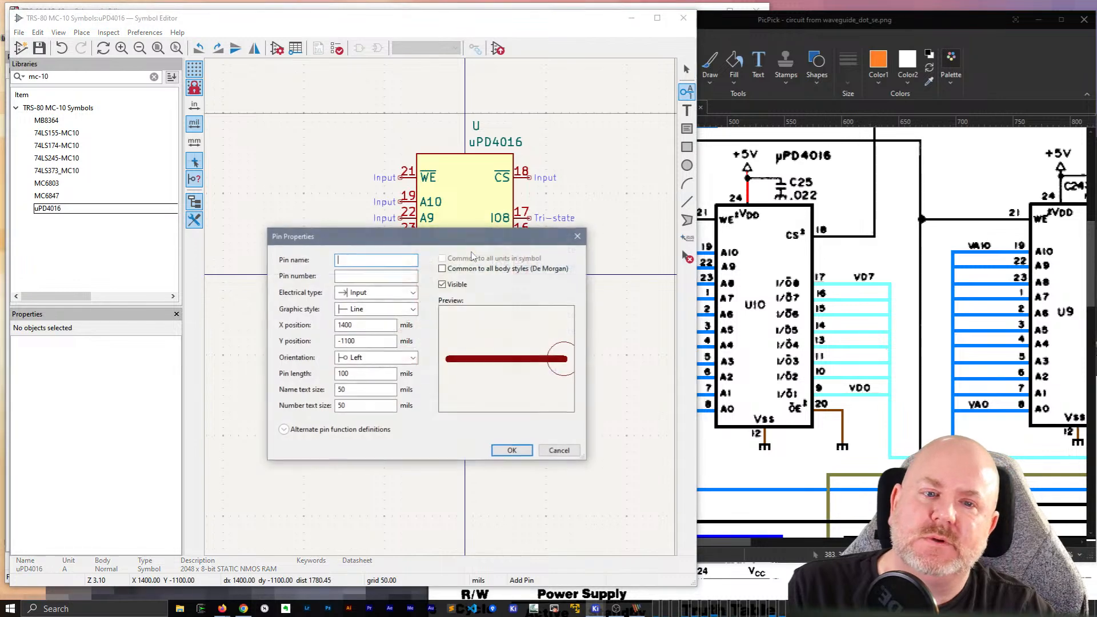
{"action": "type", "text": "VDD"}
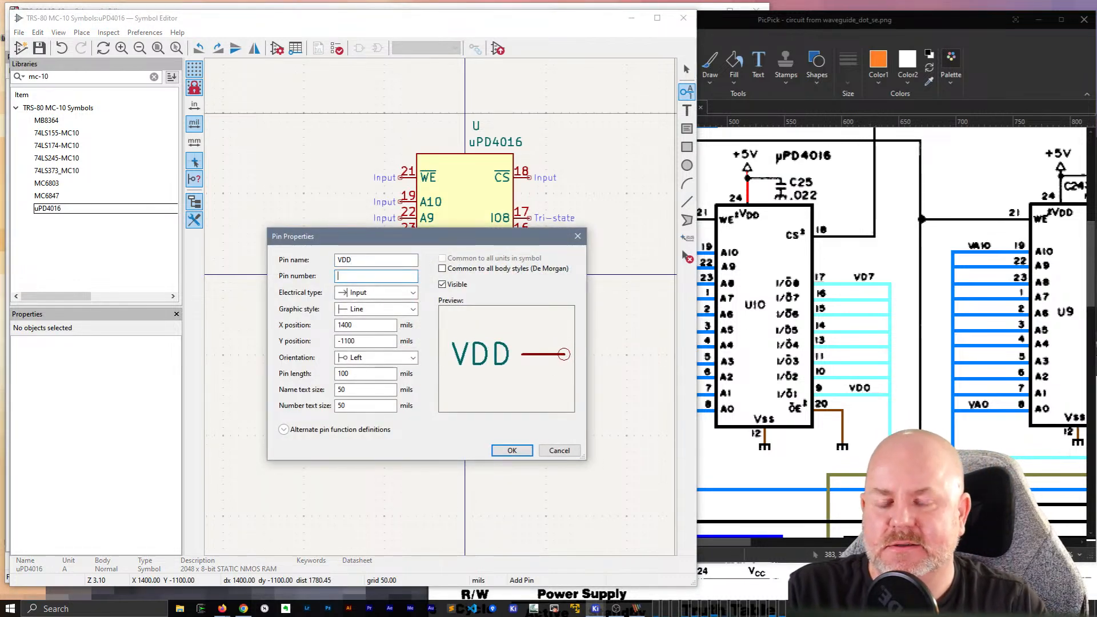
{"action": "type", "text": "24"}
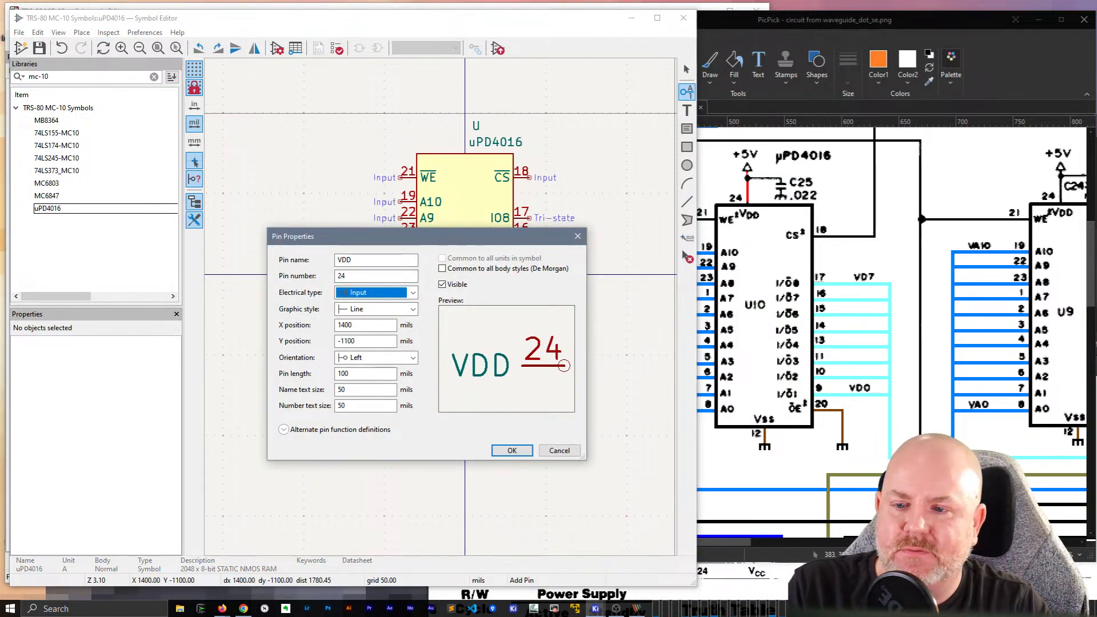
{"action": "left_click", "coordinate": [414, 292]}
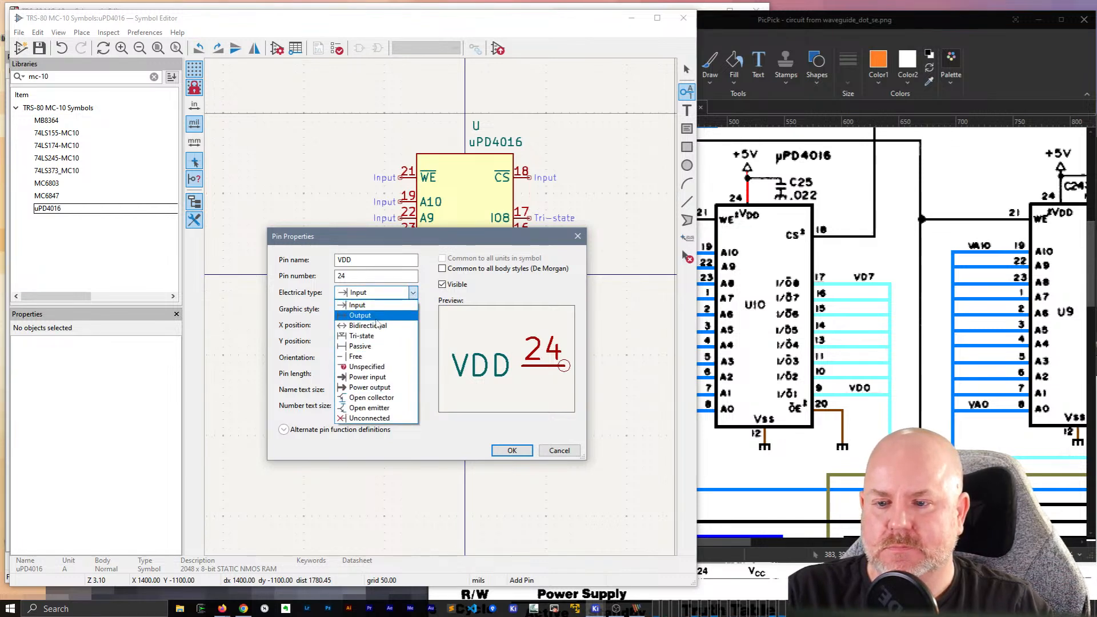
{"action": "left_click", "coordinate": [371, 377]}
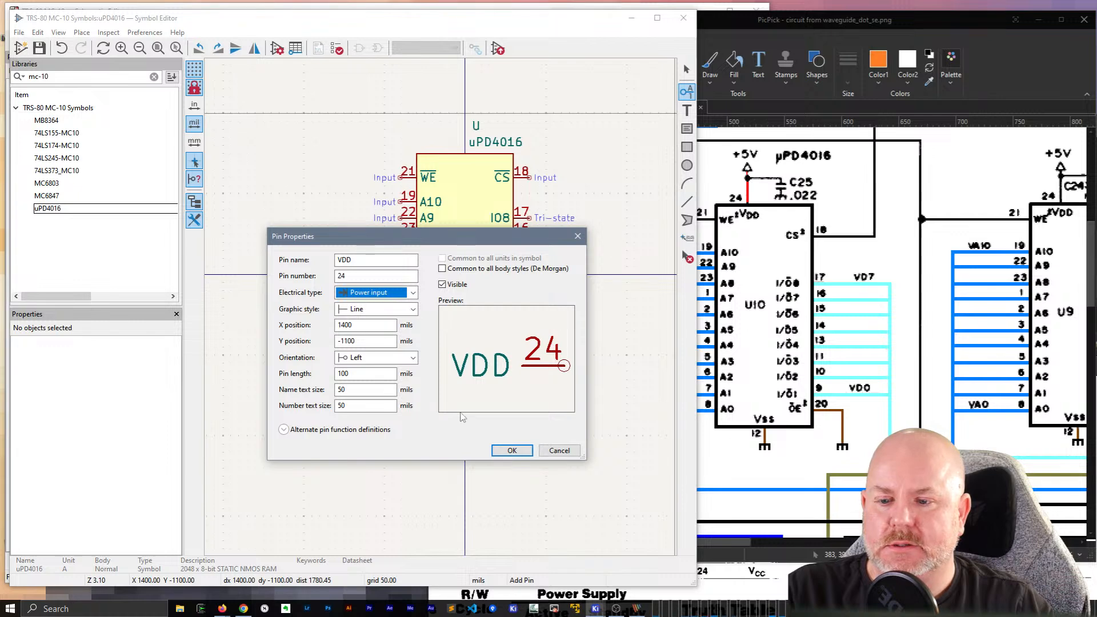
{"action": "left_click", "coordinate": [511, 451]}
{"action": "key", "text": "r"}
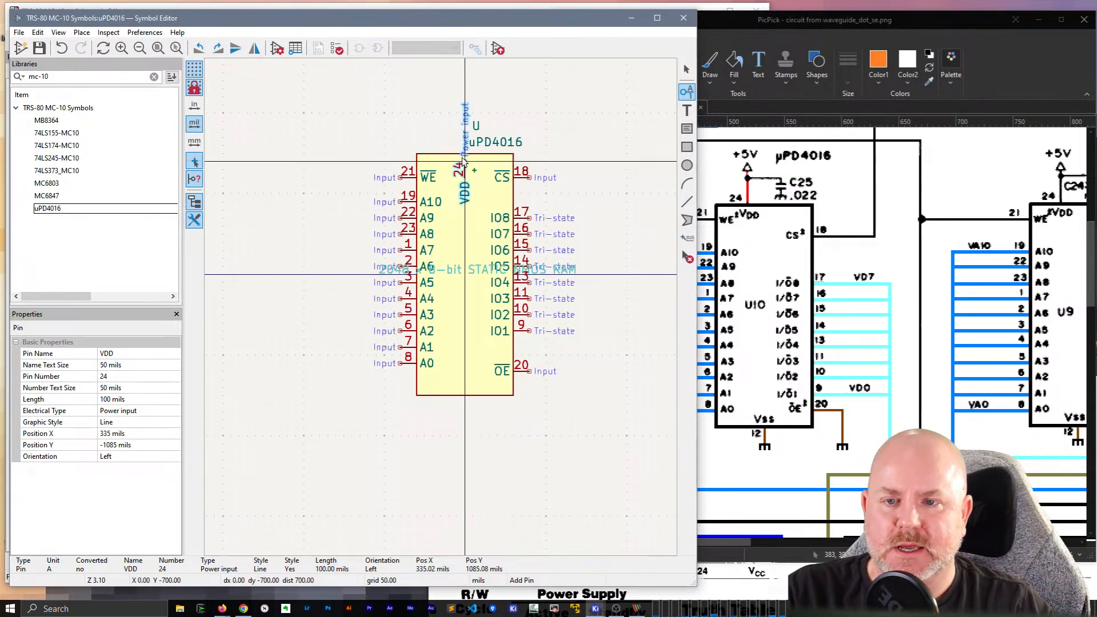
{"action": "left_click", "coordinate": [464, 140]}
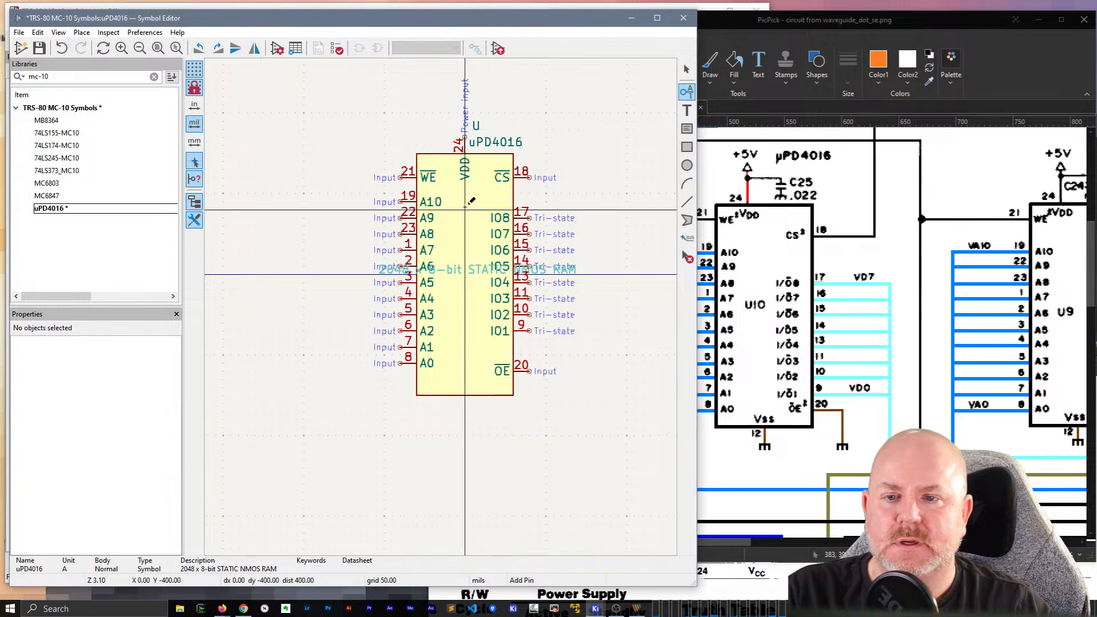
Step: Add power input pin VSS, number 12, pointing up into the center of the body's bottom edge
{"action": "left_click", "coordinate": [465, 394]}
{"action": "type", "text": "VSS"}
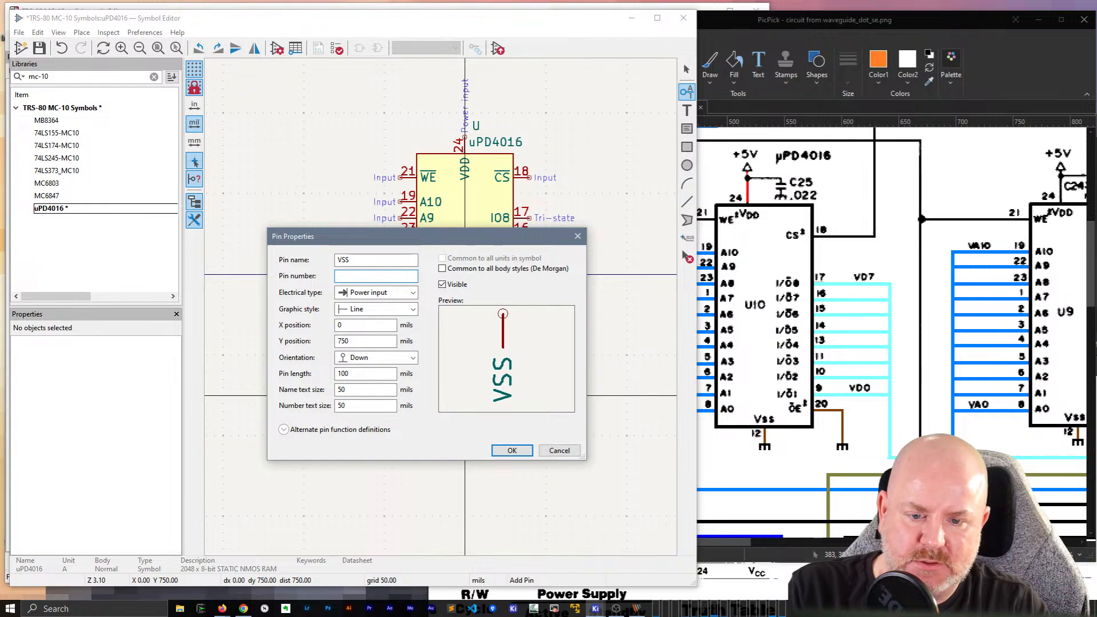
{"action": "type", "text": "12"}
{"action": "key", "text": "Return"}
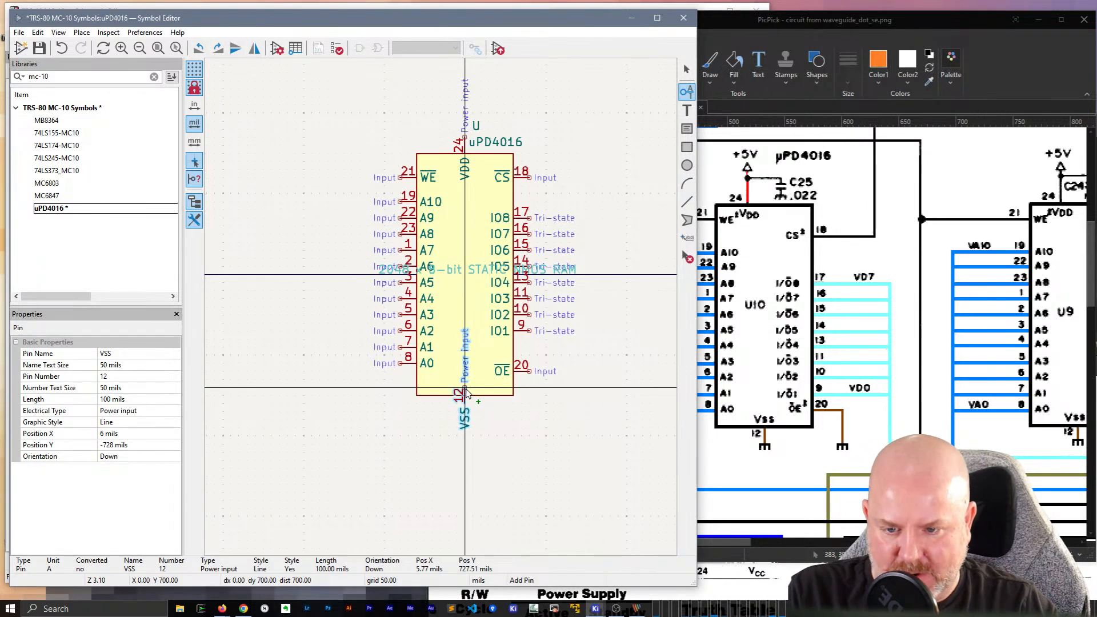
{"action": "key", "text": "r"}
{"action": "key", "text": "r"}
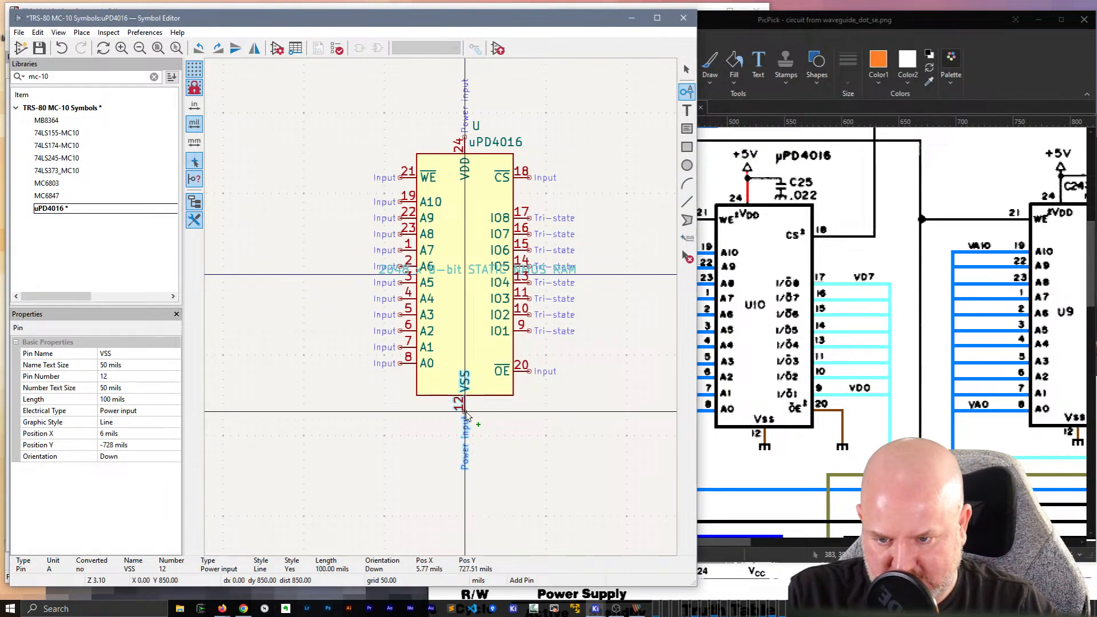
{"action": "left_click", "coordinate": [466, 416]}
{"action": "key", "text": "Escape"}
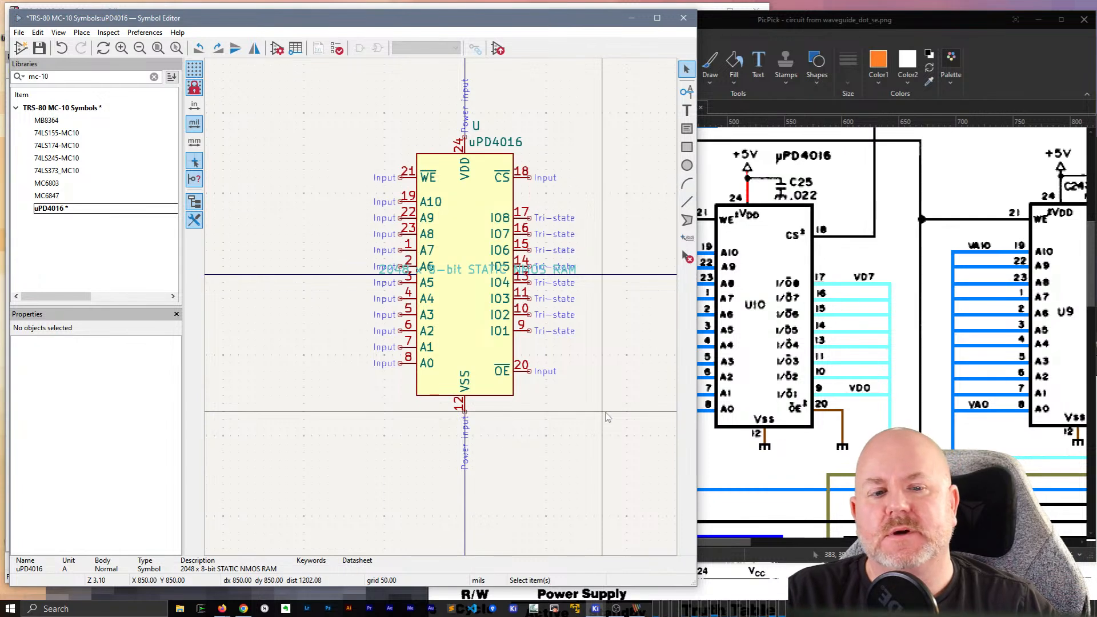
Step: Minimize the datasheet browser and examine the reference schematic around the two uPD4016 chips, U10 and U9
{"action": "left_click", "coordinate": [912, 23]}
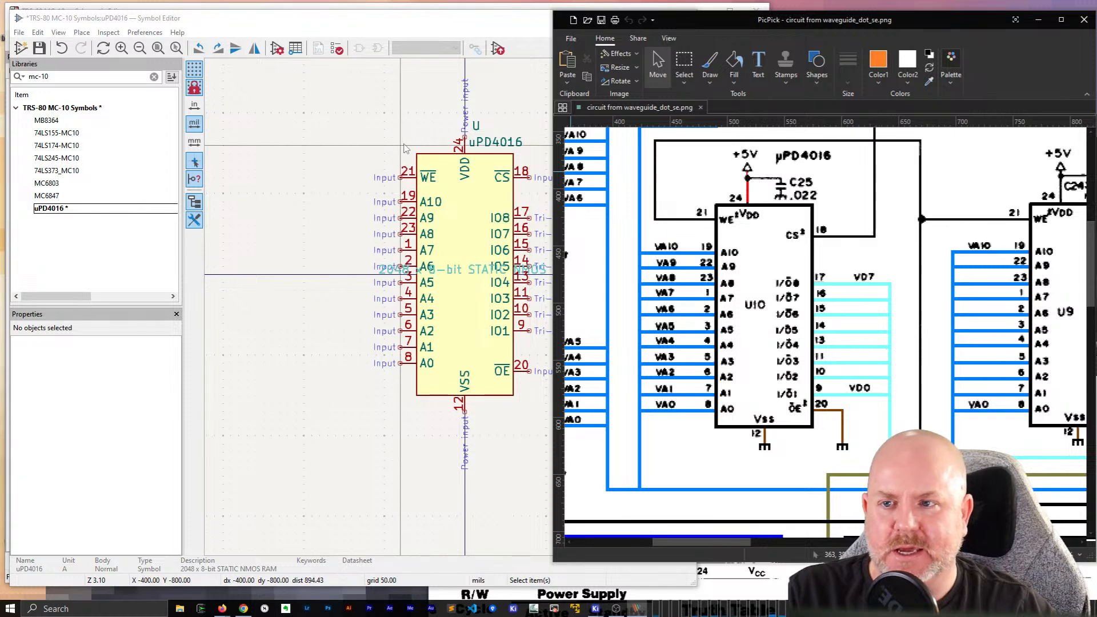
{"action": "left_click", "coordinate": [847, 580]}
{"action": "scroll", "coordinate": [847, 581], "scroll_direction": "up", "scroll_amount": 8}
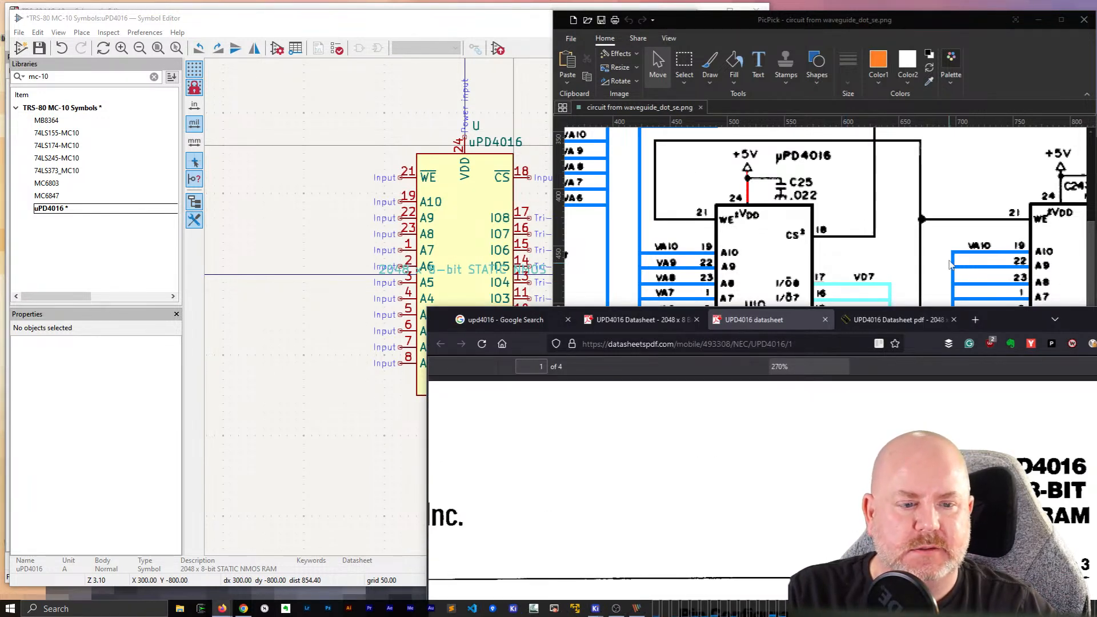
{"action": "left_click_drag", "start_coordinate": [1018, 320], "coordinate": [930, 340]}
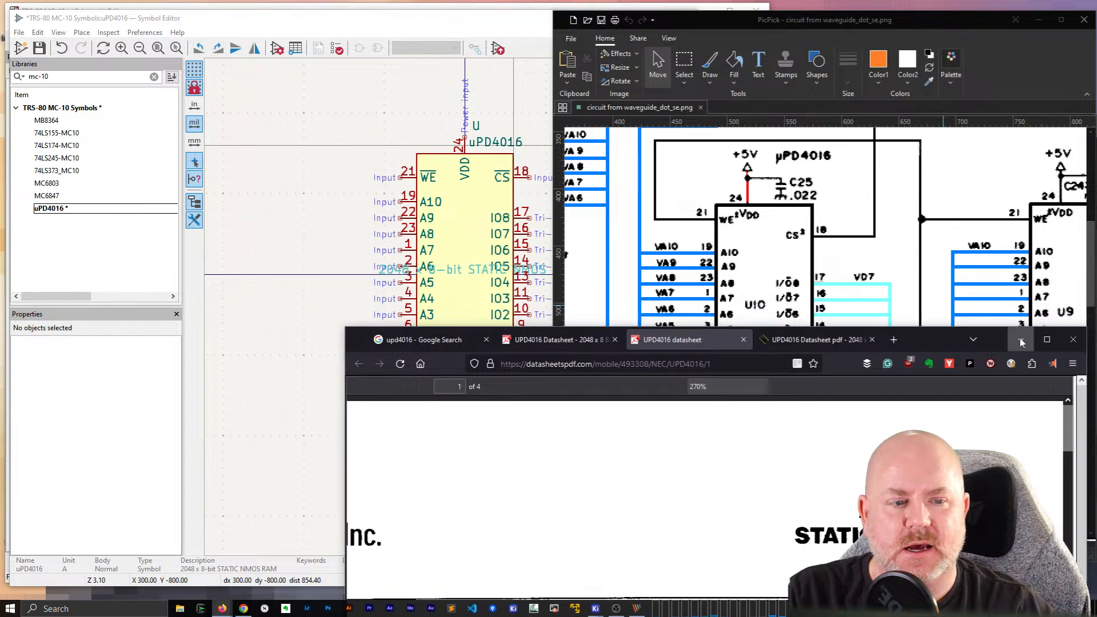
{"action": "left_click", "coordinate": [1021, 340]}
{"action": "scroll", "coordinate": [845, 330], "scroll_direction": "up", "scroll_amount": 2}
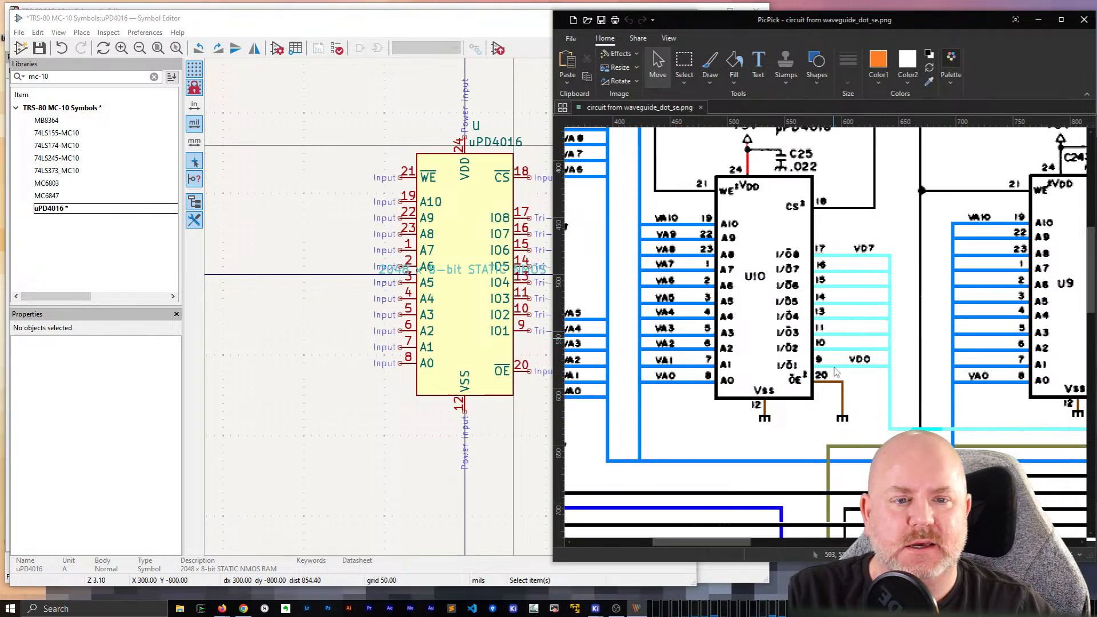
{"action": "left_click", "coordinate": [978, 555]}
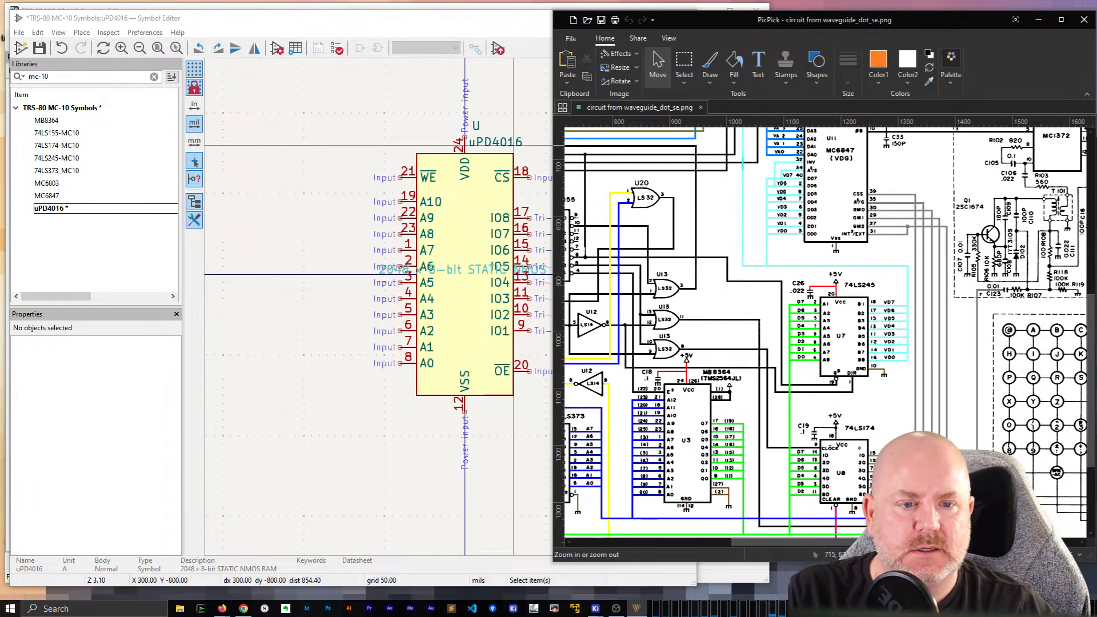
{"action": "scroll", "coordinate": [915, 413], "scroll_direction": "up", "scroll_amount": 12}
{"action": "scroll", "coordinate": [915, 413], "scroll_direction": "down", "scroll_amount": 3}
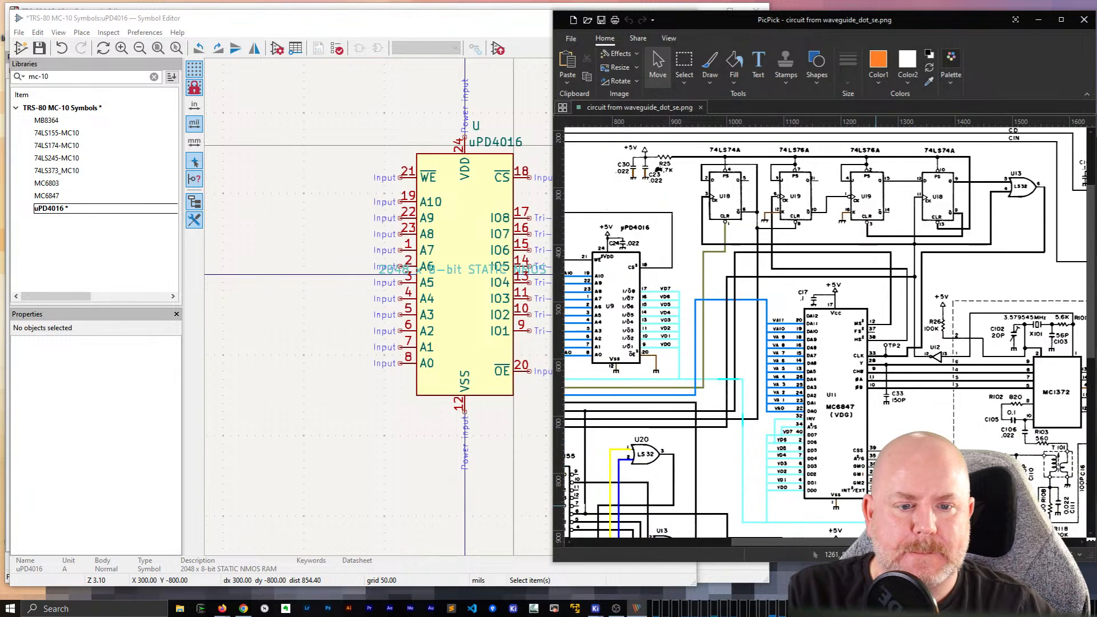
{"action": "left_click_drag", "start_coordinate": [809, 541], "coordinate": [684, 539]}
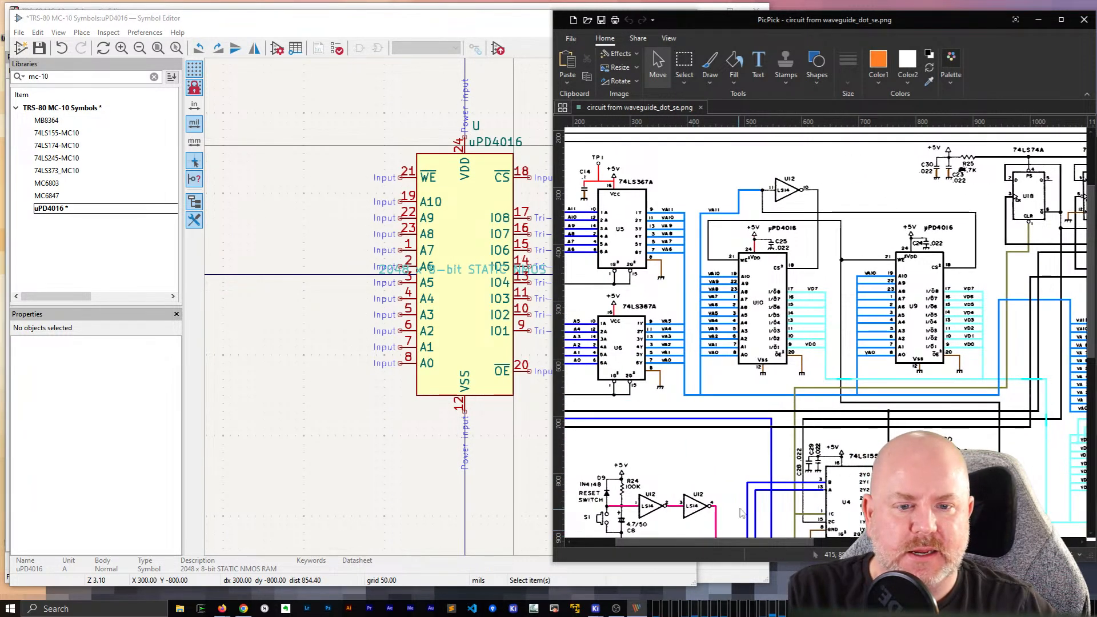
Step: Save the finished uPD4016 symbol and close the Symbol Editor to return to the schematic
{"action": "left_click", "coordinate": [384, 435]}
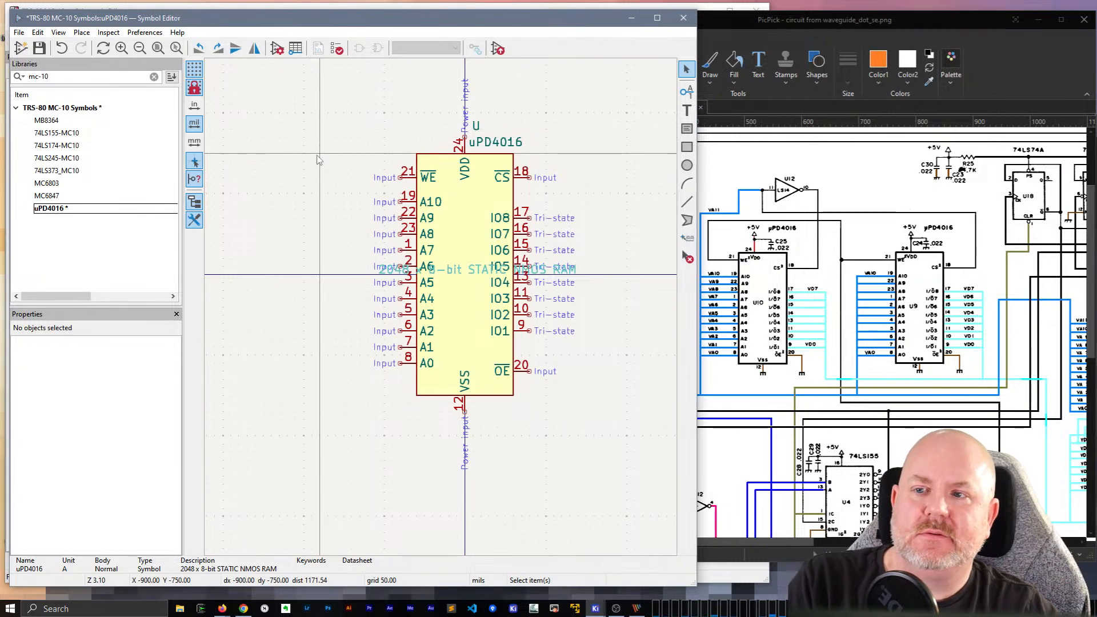
{"action": "key", "text": "ctrl+s"}
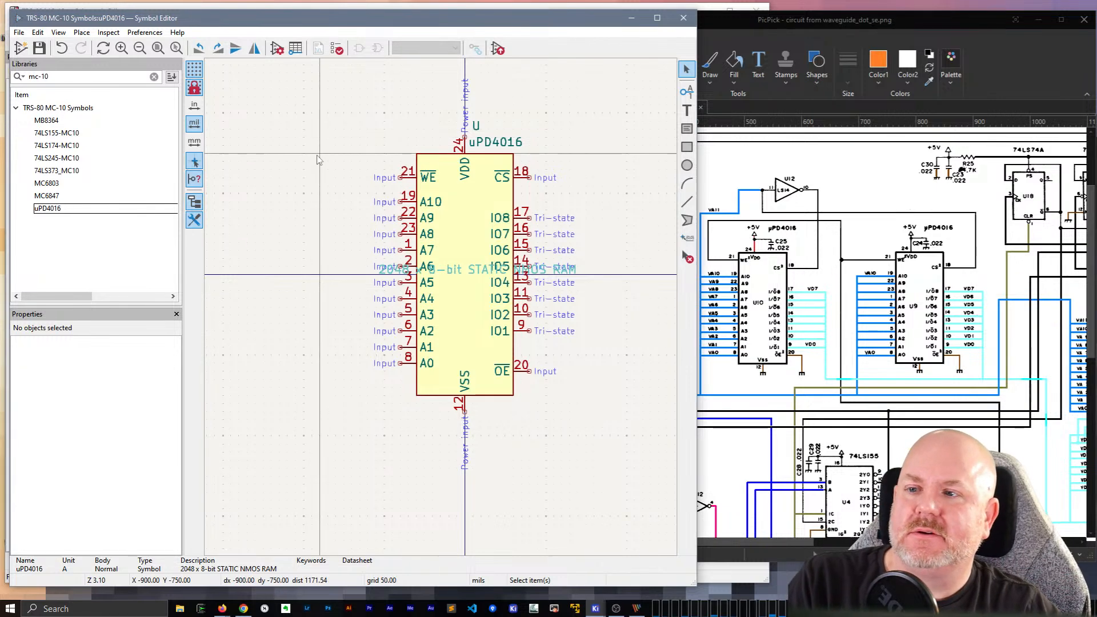
{"action": "left_click", "coordinate": [691, 19]}
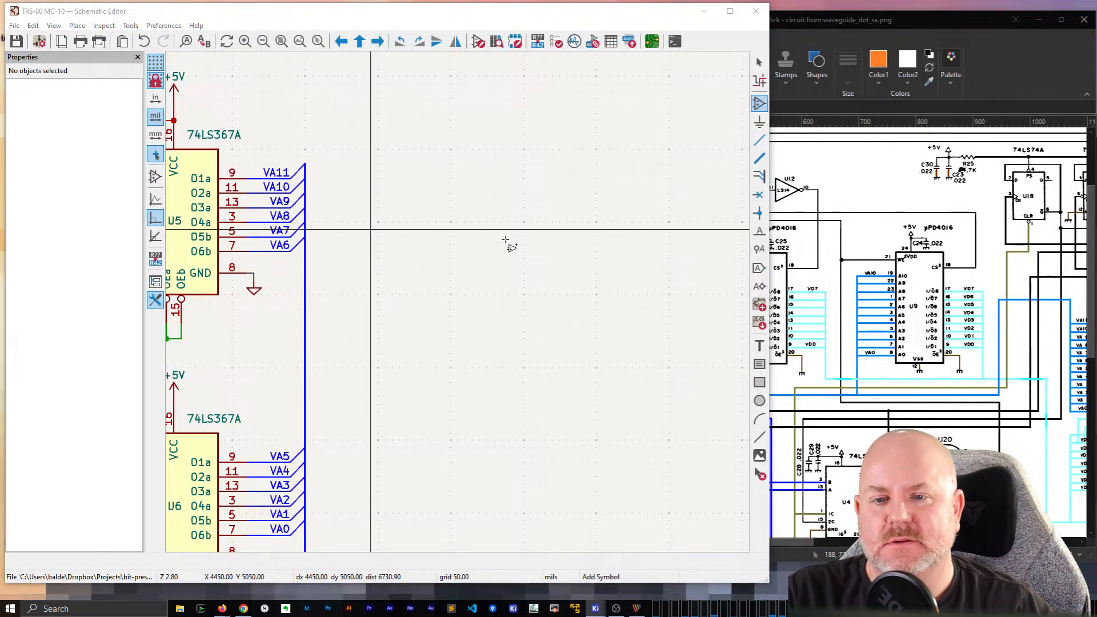
Step: Place two uPD4016 symbols side by side east of the 74LS367A buffers, at X 5450 and X 7250 mils, both at Y 5250
{"action": "key", "text": "a"}
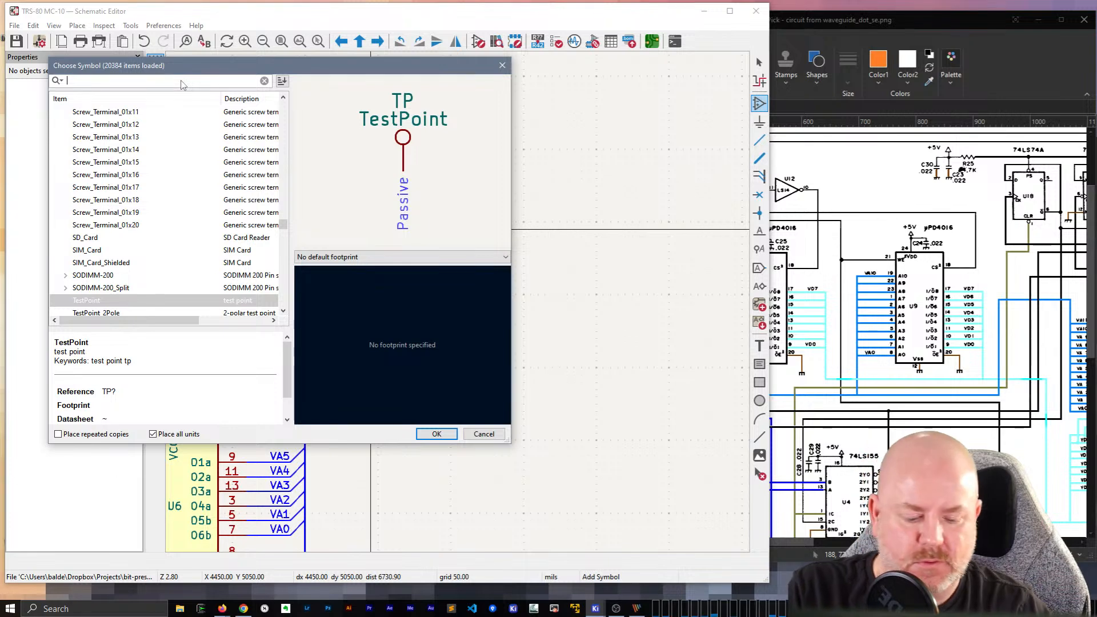
{"action": "type", "text": "4016"}
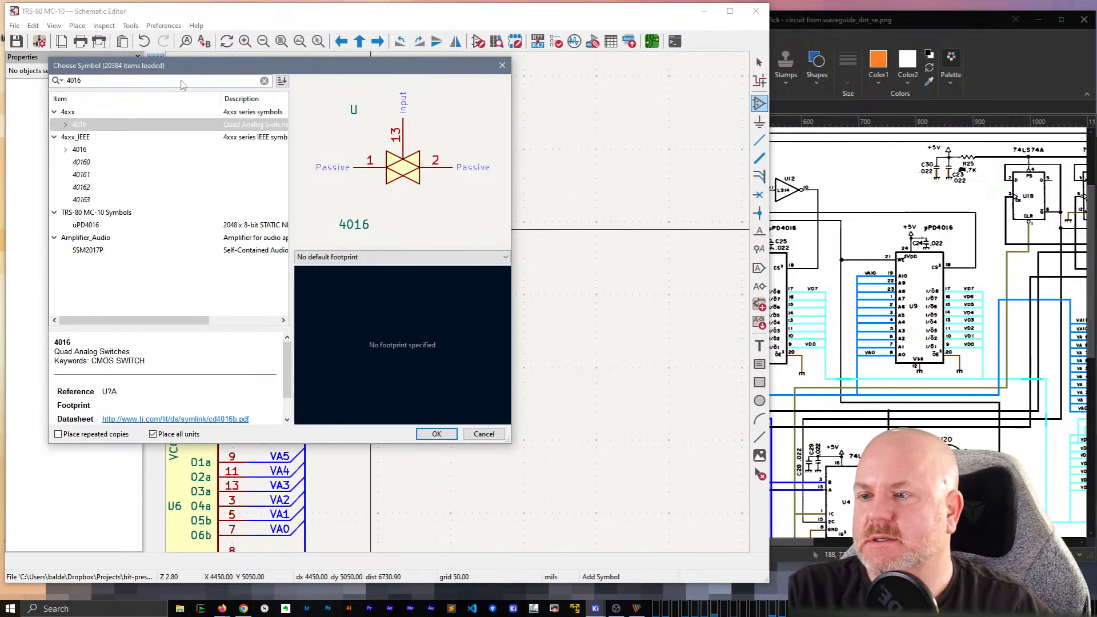
{"action": "double_click", "coordinate": [86, 224]}
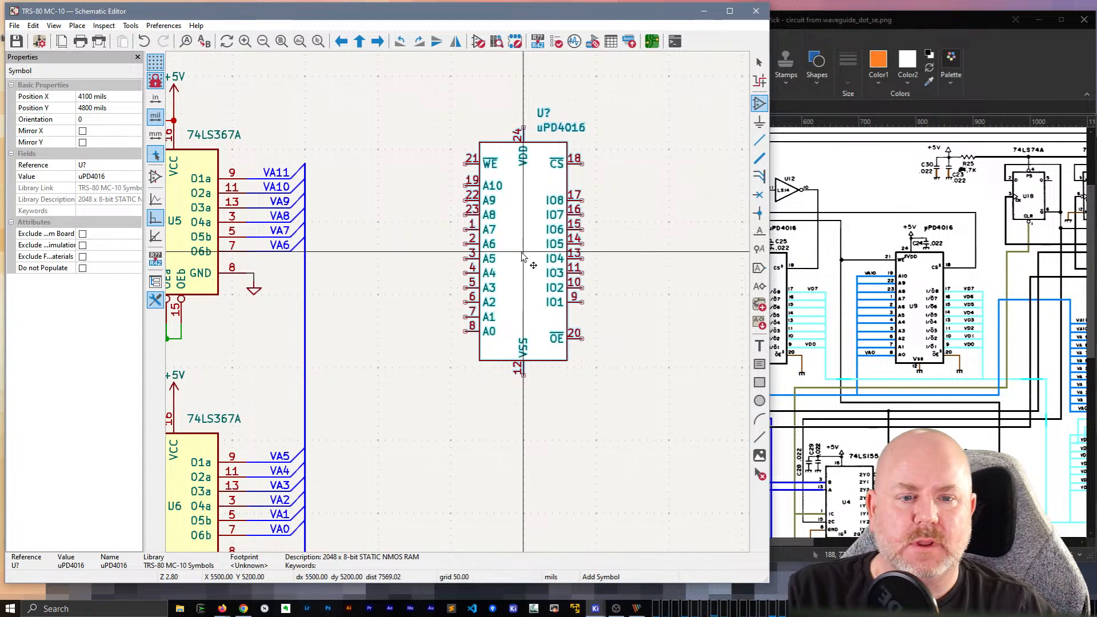
{"action": "scroll", "coordinate": [524, 265], "scroll_direction": "down", "scroll_amount": 3}
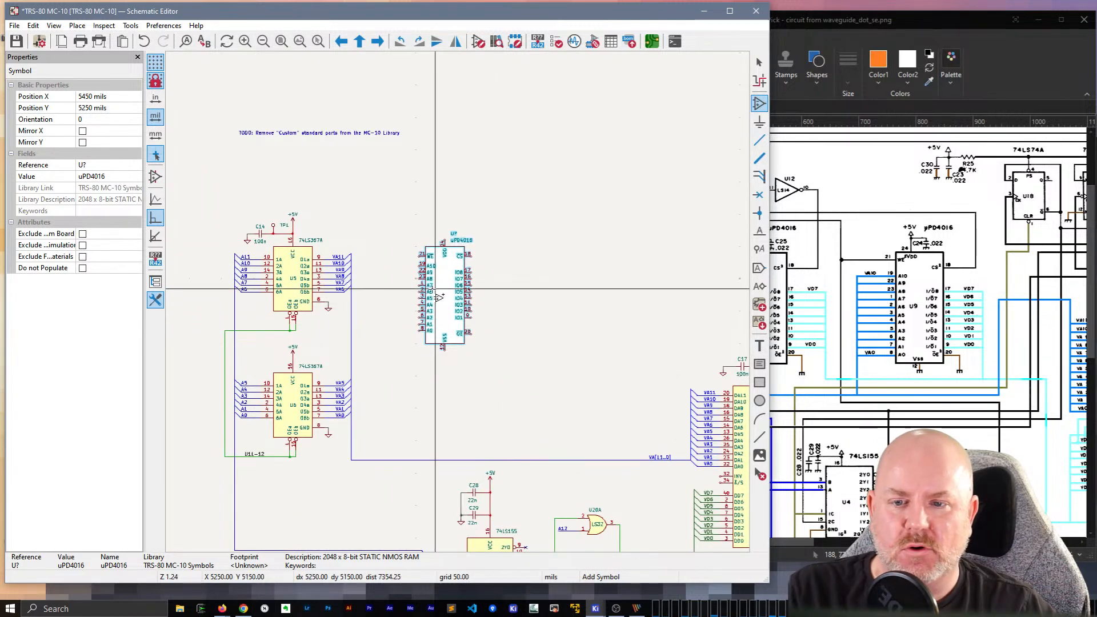
{"action": "left_click", "coordinate": [466, 316]}
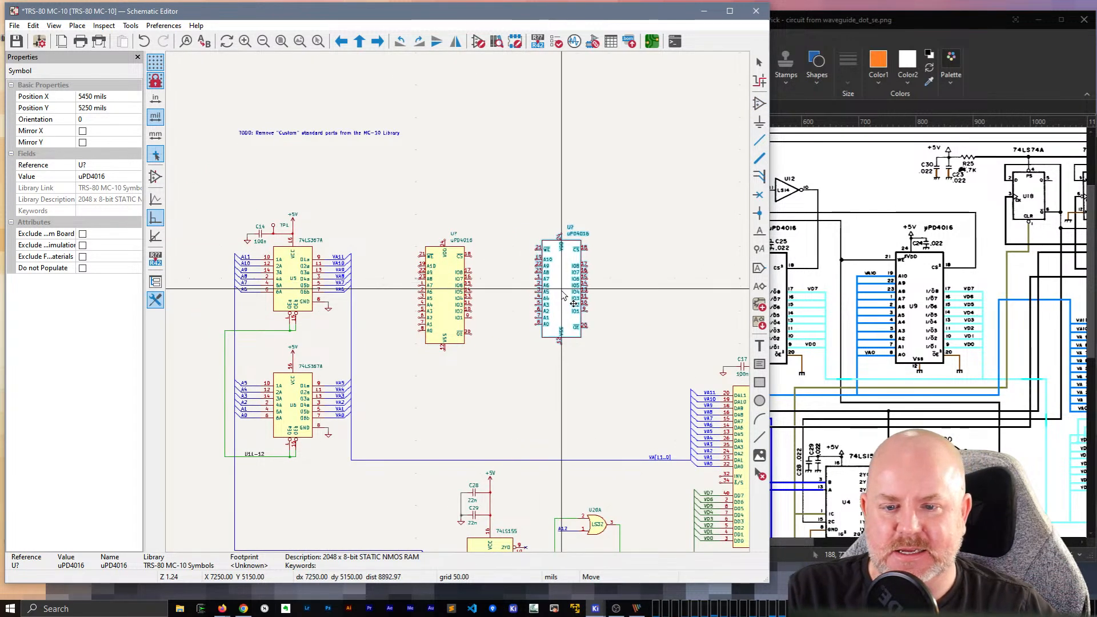
{"action": "left_click", "coordinate": [562, 295]}
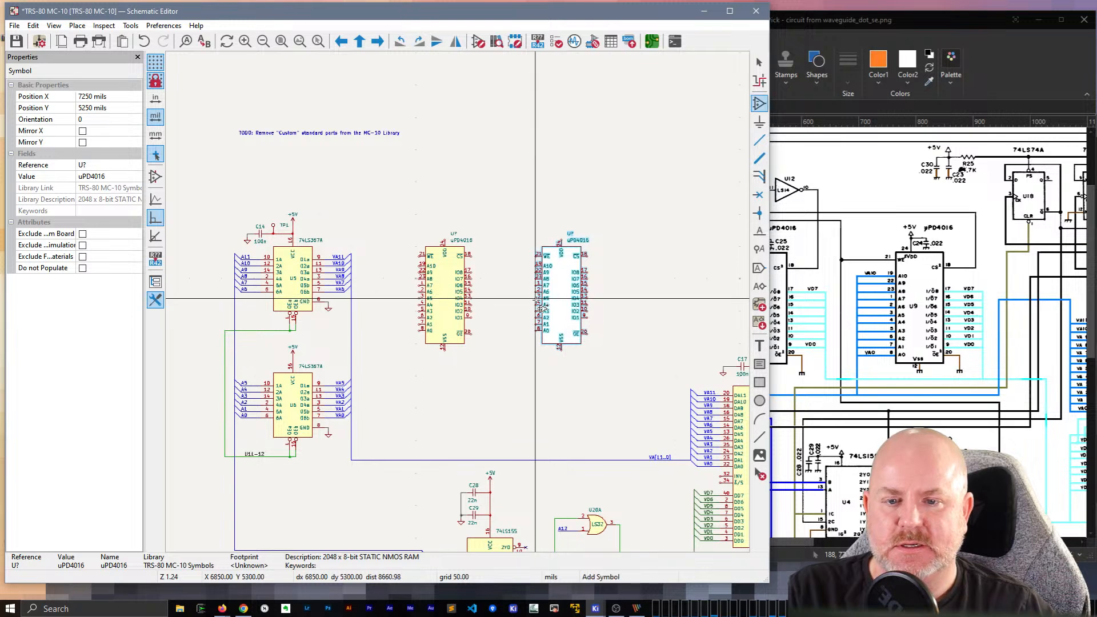
{"action": "left_click", "coordinate": [537, 298]}
{"action": "left_click", "coordinate": [96, 27]}
{"action": "mouse_move", "coordinate": [13, 27]}
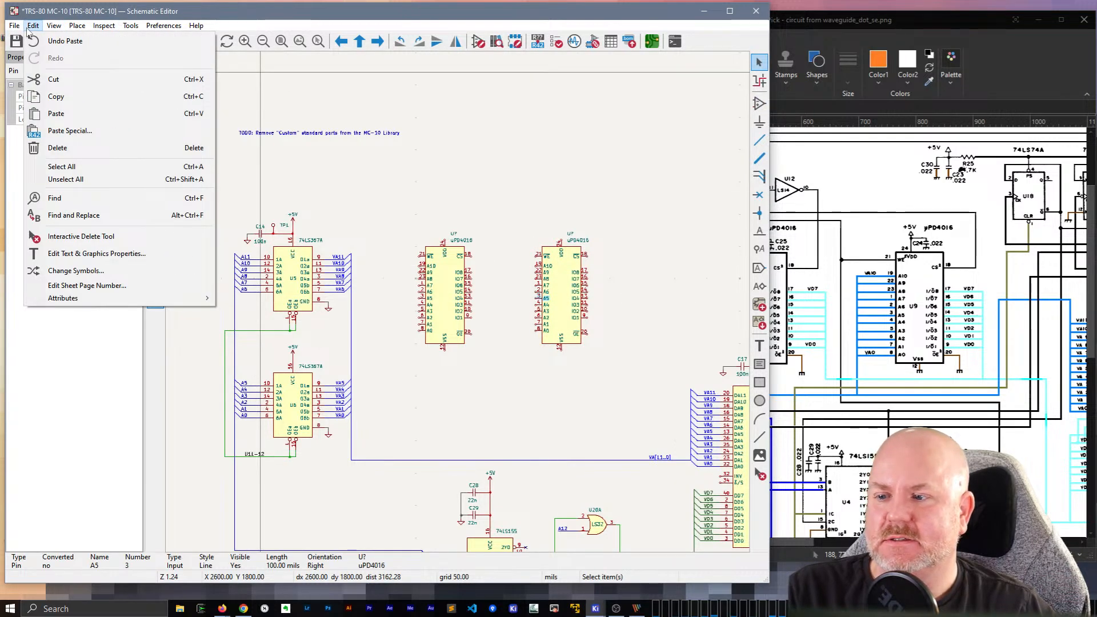
{"action": "mouse_move", "coordinate": [105, 31]}
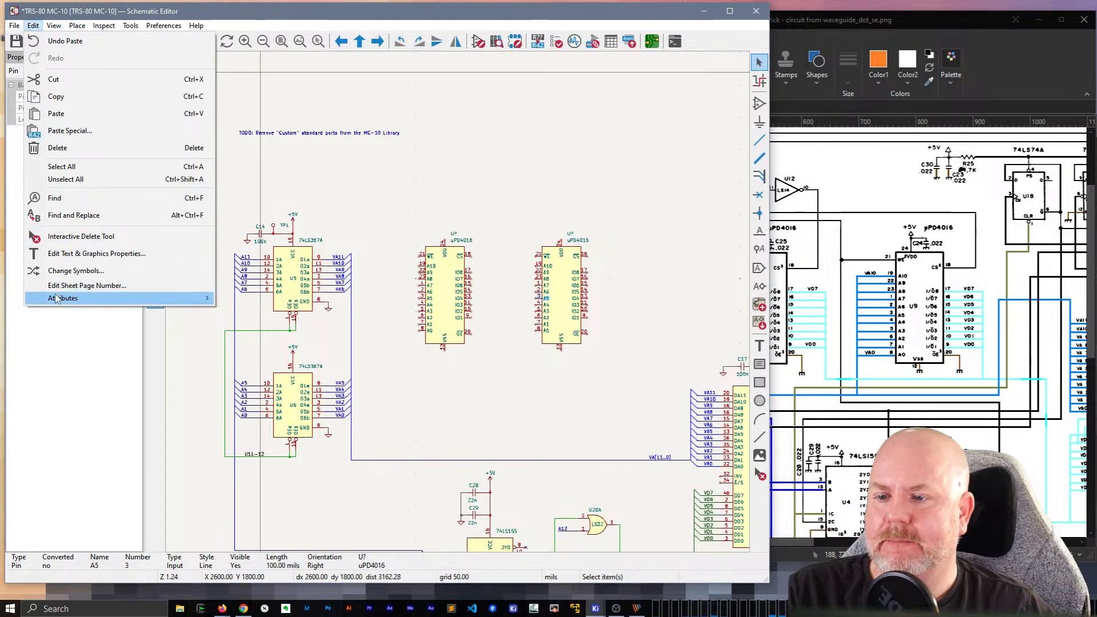
{"action": "mouse_move", "coordinate": [56, 299]}
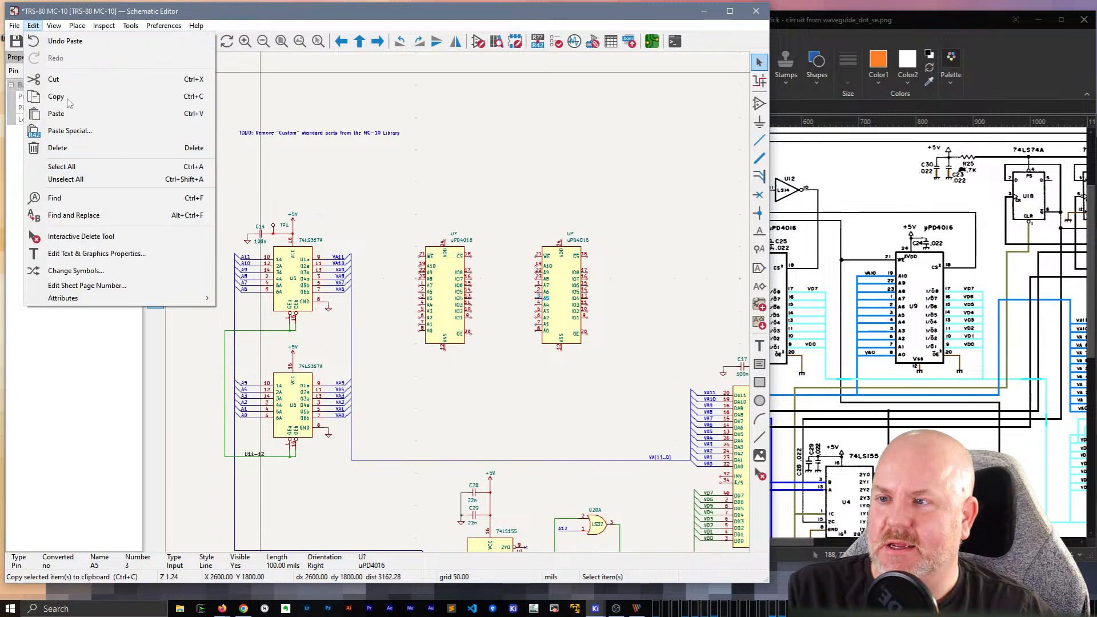
{"action": "mouse_move", "coordinate": [16, 116]}
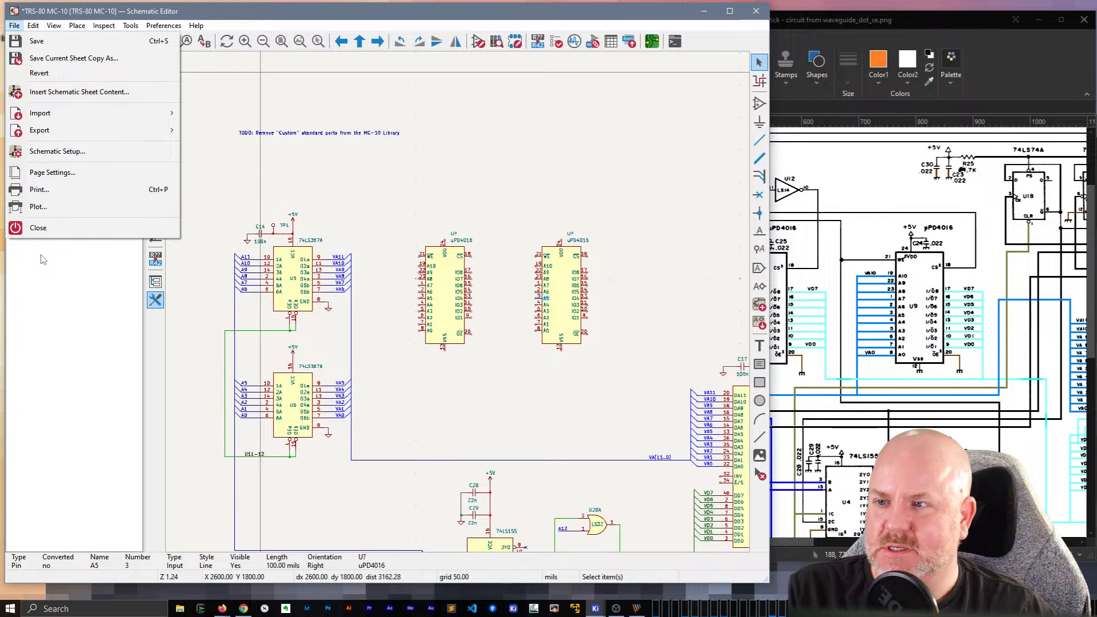
{"action": "left_click", "coordinate": [496, 130]}
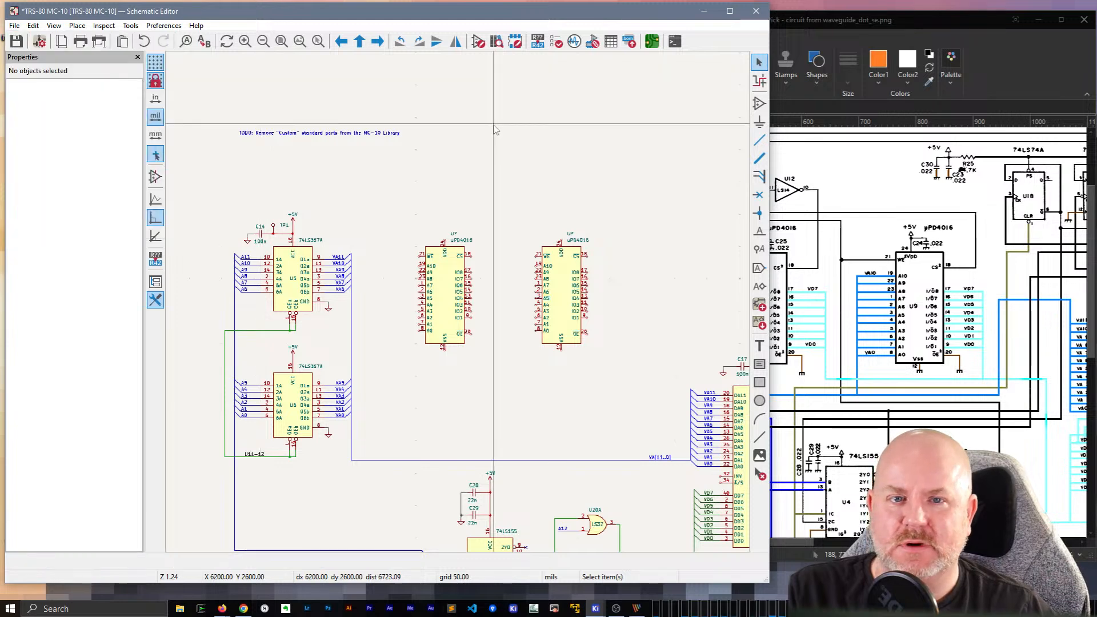
{"action": "left_click", "coordinate": [675, 42]}
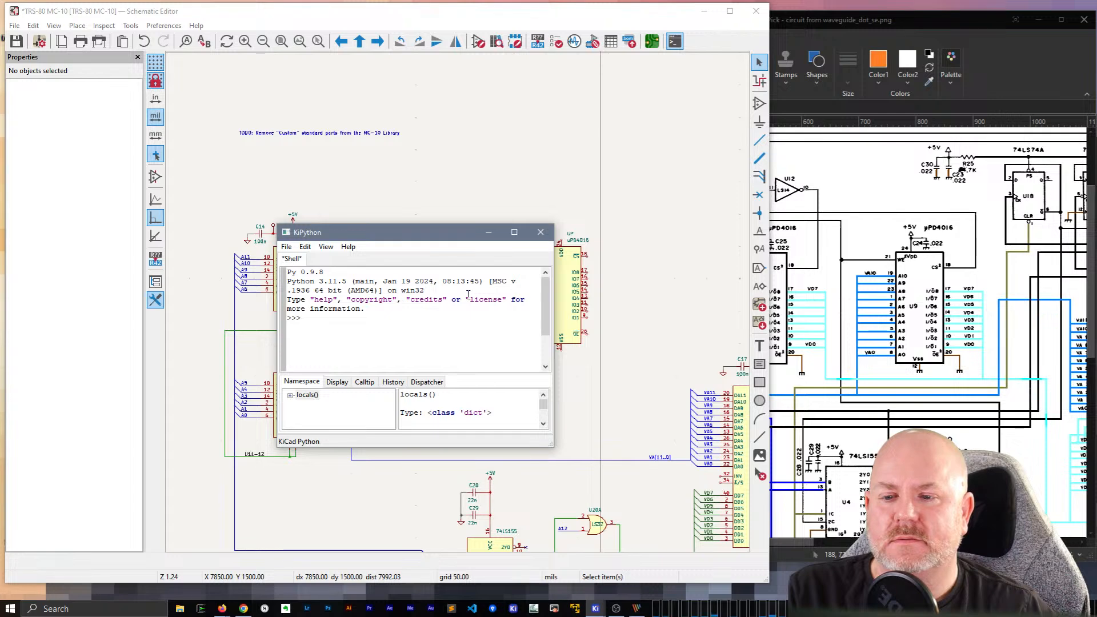
{"action": "left_click", "coordinate": [539, 232]}
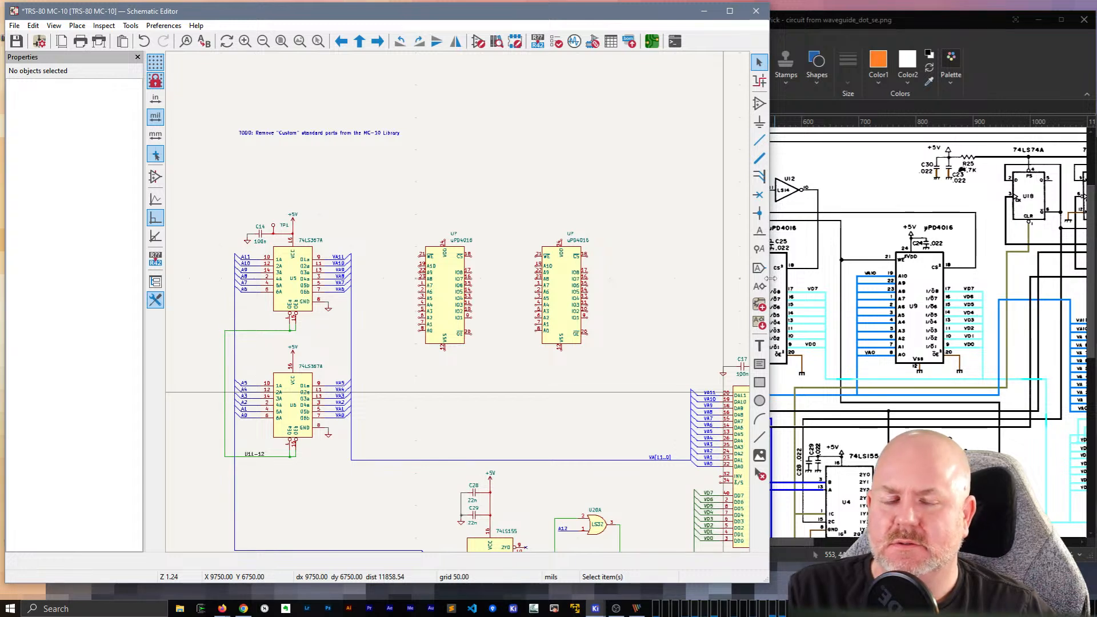
Step: Narrow the schematic window, then switch to PicPick and enlarge the reference schematic around the U10 uPD4016 chip
{"action": "left_click_drag", "start_coordinate": [771, 279], "coordinate": [685, 288]}
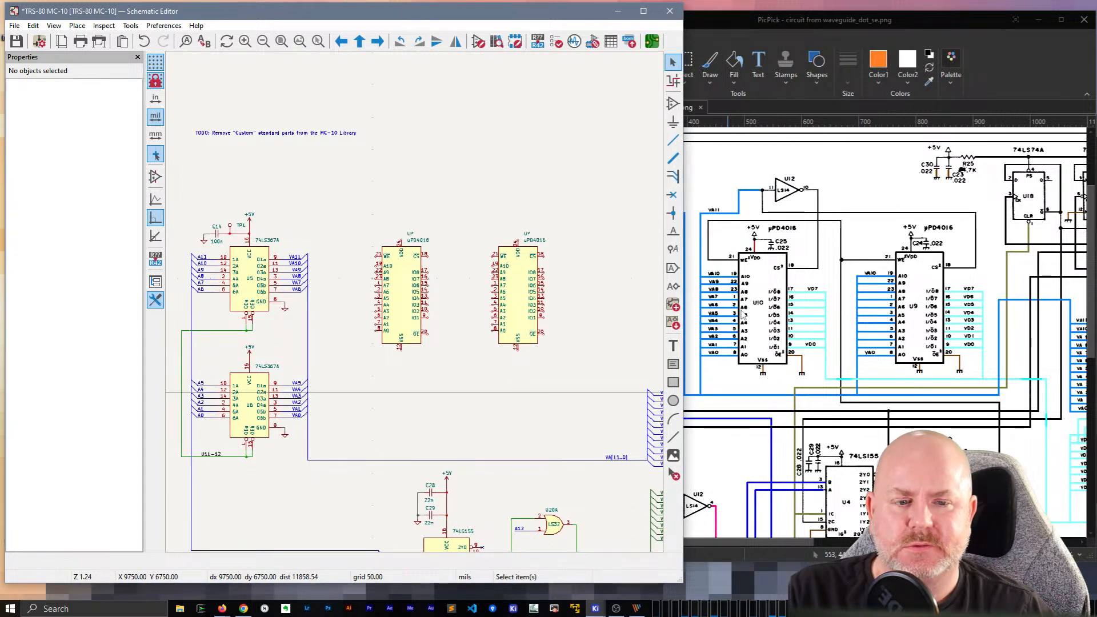
{"action": "left_click", "coordinate": [831, 40]}
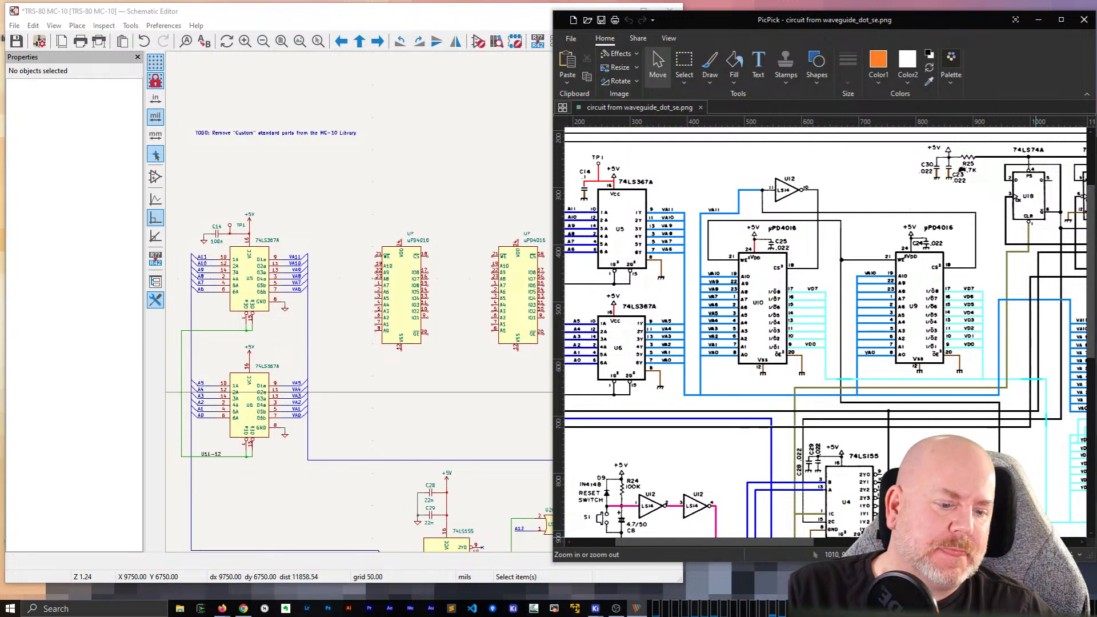
{"action": "left_click", "coordinate": [998, 509]}
{"action": "left_click_drag", "start_coordinate": [671, 545], "coordinate": [698, 541]}
{"action": "scroll", "coordinate": [778, 405], "scroll_direction": "down", "scroll_amount": 5}
{"action": "scroll", "coordinate": [780, 409], "scroll_direction": "up", "scroll_amount": 1}
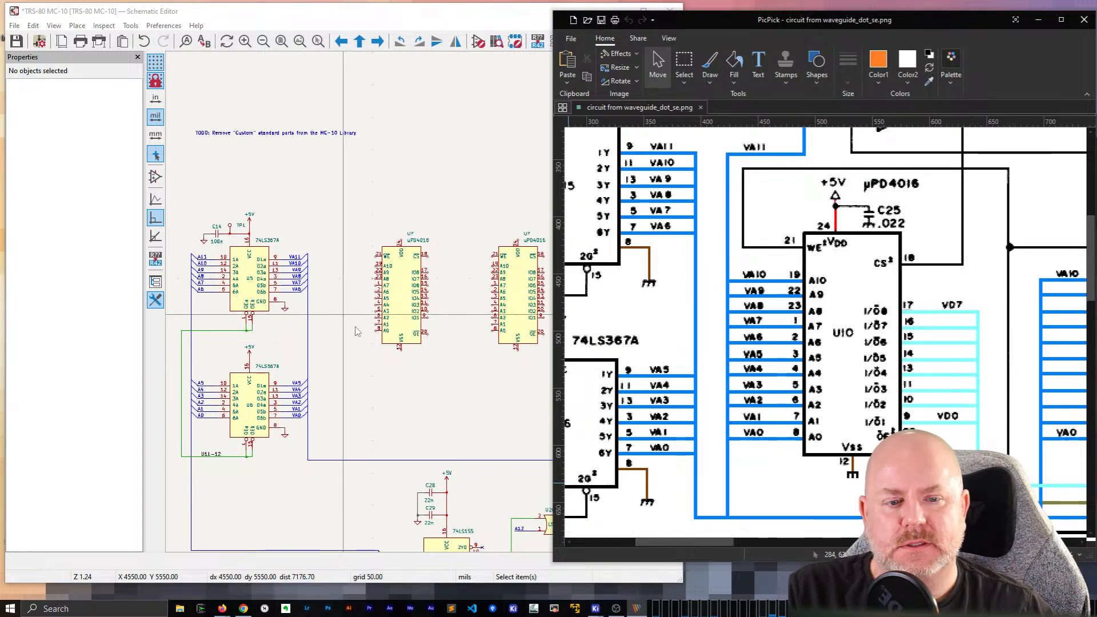
Step: Set the reference designator of the first uPD4016, the one nearest the 74LS367A buffers, to U10
{"action": "scroll", "coordinate": [394, 246], "scroll_direction": "up", "scroll_amount": 3}
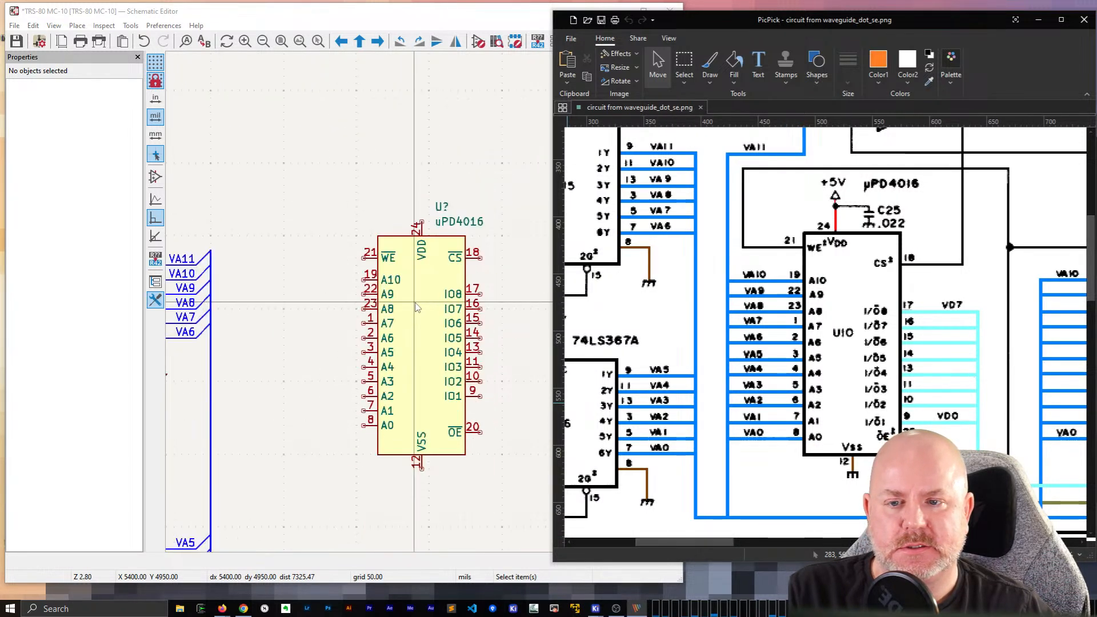
{"action": "left_click", "coordinate": [440, 207]}
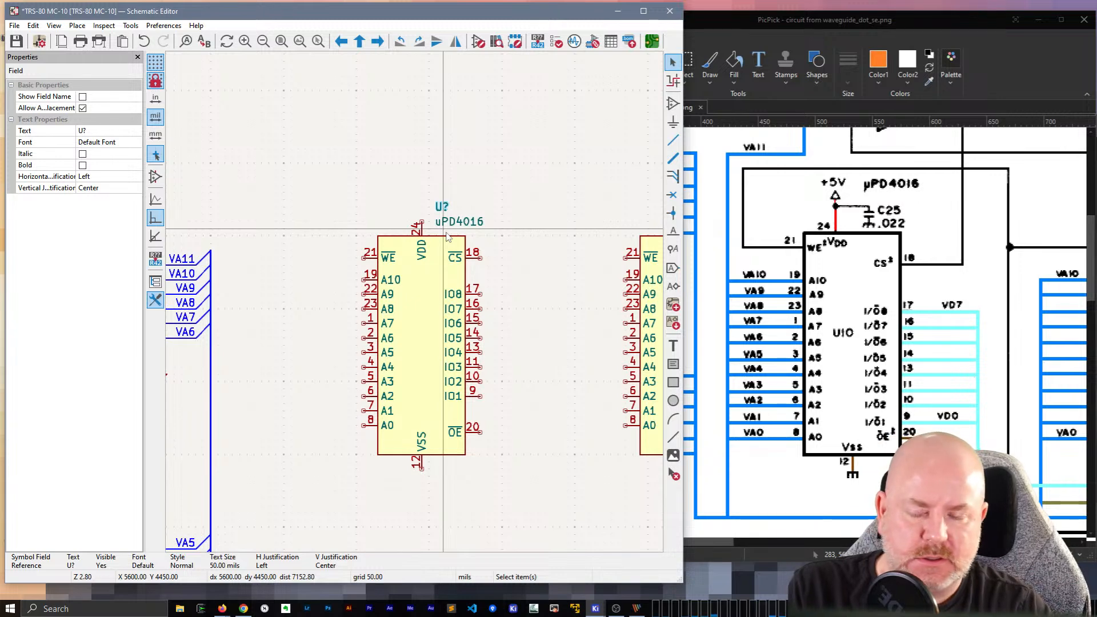
{"action": "type", "text": "e10"}
{"action": "key", "text": "Return"}
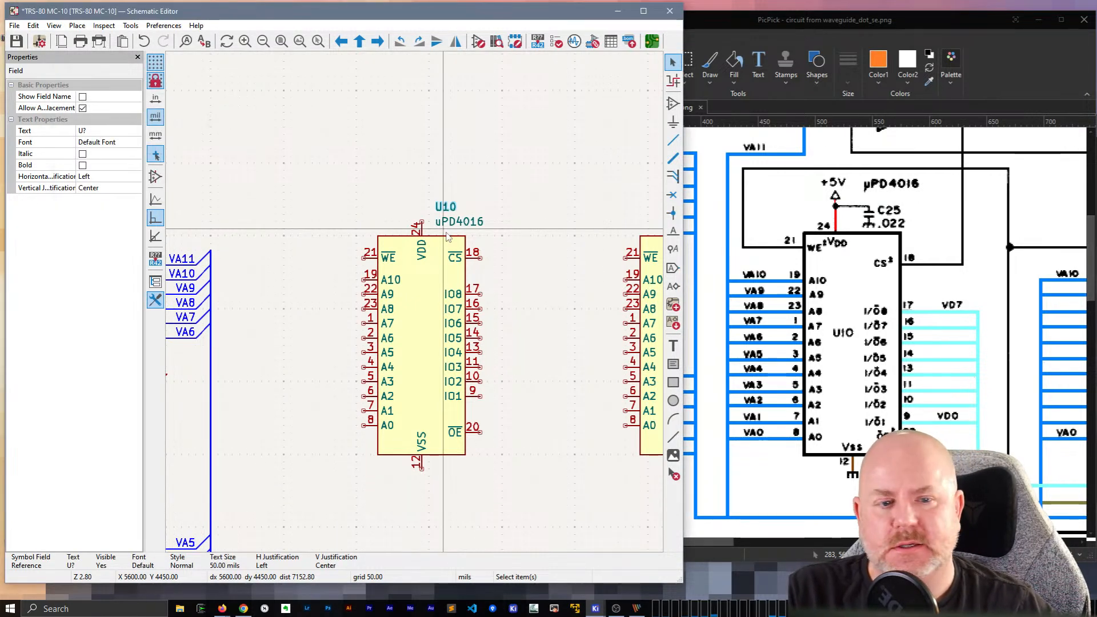
{"action": "left_click", "coordinate": [308, 260]}
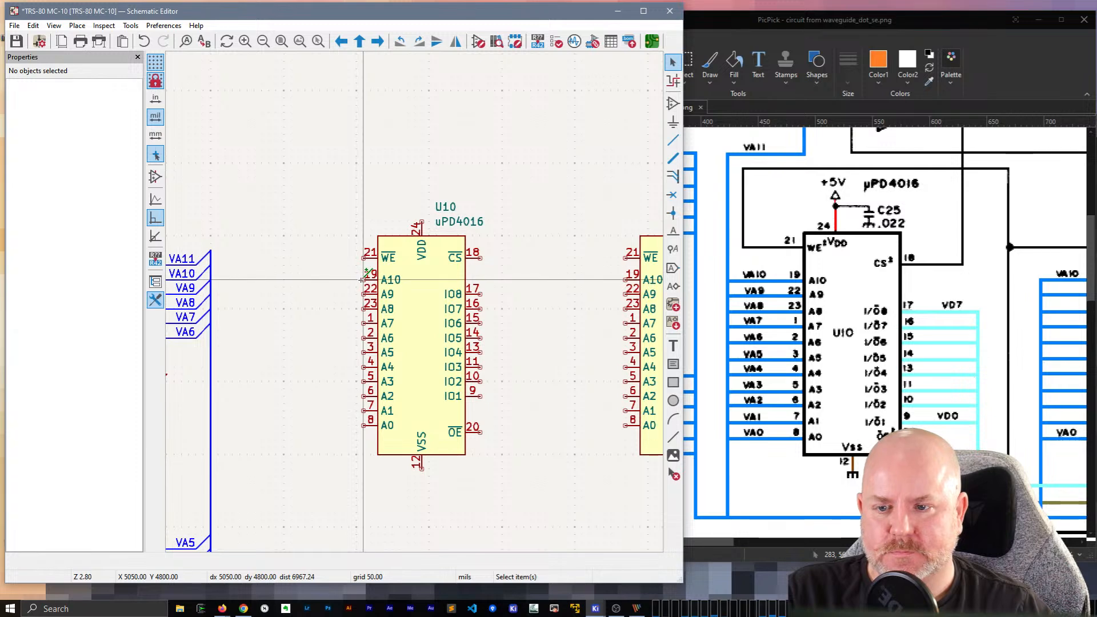
Step: Add net labels VA0 through VA10 in a vertical column between the VA bus and U10
{"action": "left_click", "coordinate": [285, 275]}
{"action": "type", "text": "VA0"}
{"action": "key", "text": "Return"}
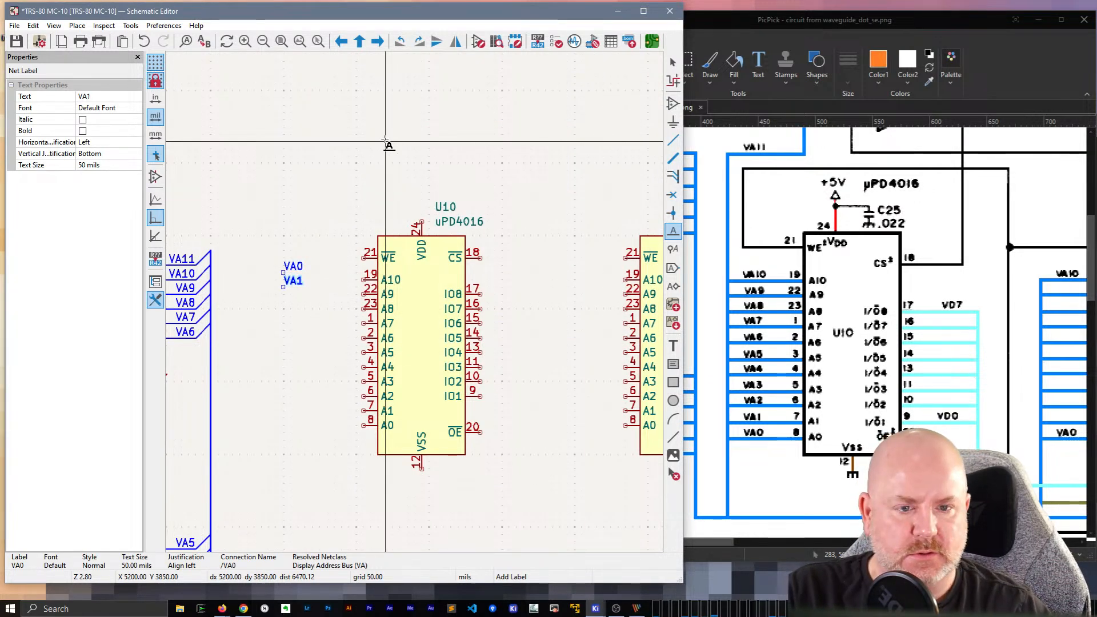
{"action": "key", "text": "Insert"}
{"action": "key", "text": "Insert"}
{"action": "key", "text": "Insert"}
{"action": "key", "text": "Insert"}
{"action": "key", "text": "Escape"}
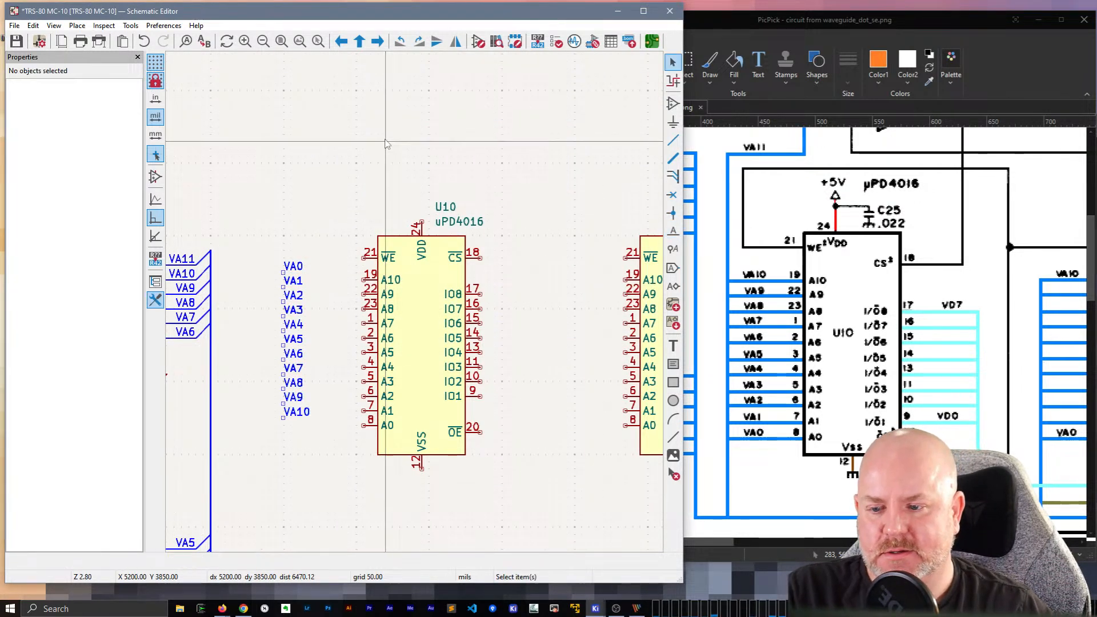
Step: Flip the VA label column so VA10 is uppermost, align it with U10's address pins and wire each label to its pin
{"action": "left_click_drag", "start_coordinate": [311, 426], "coordinate": [228, 188]}
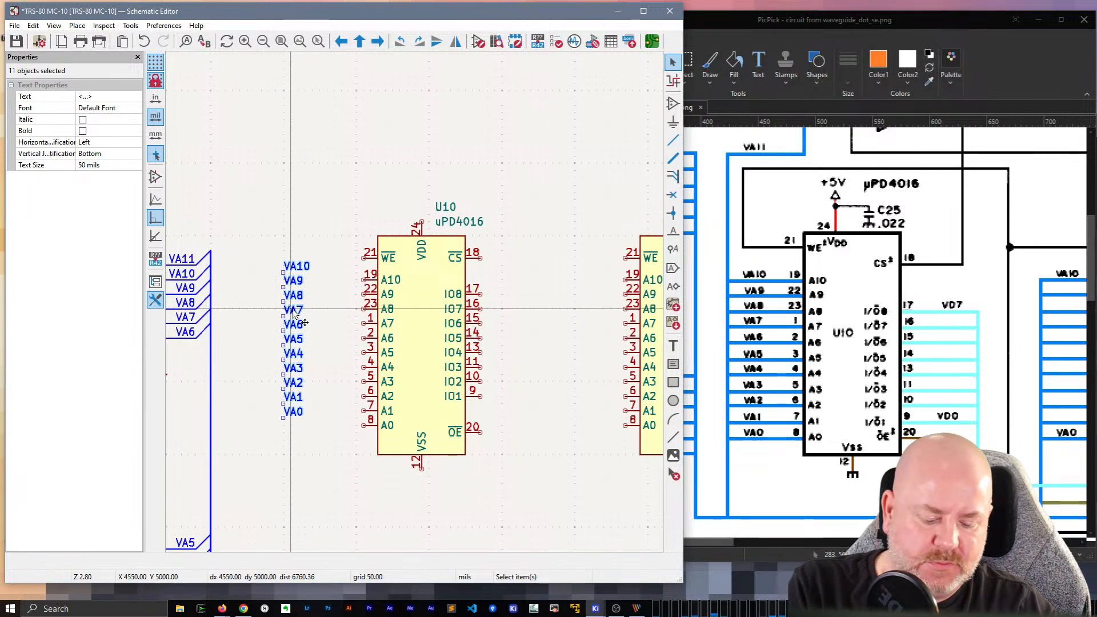
{"action": "left_click_drag", "start_coordinate": [284, 317], "coordinate": [327, 324]}
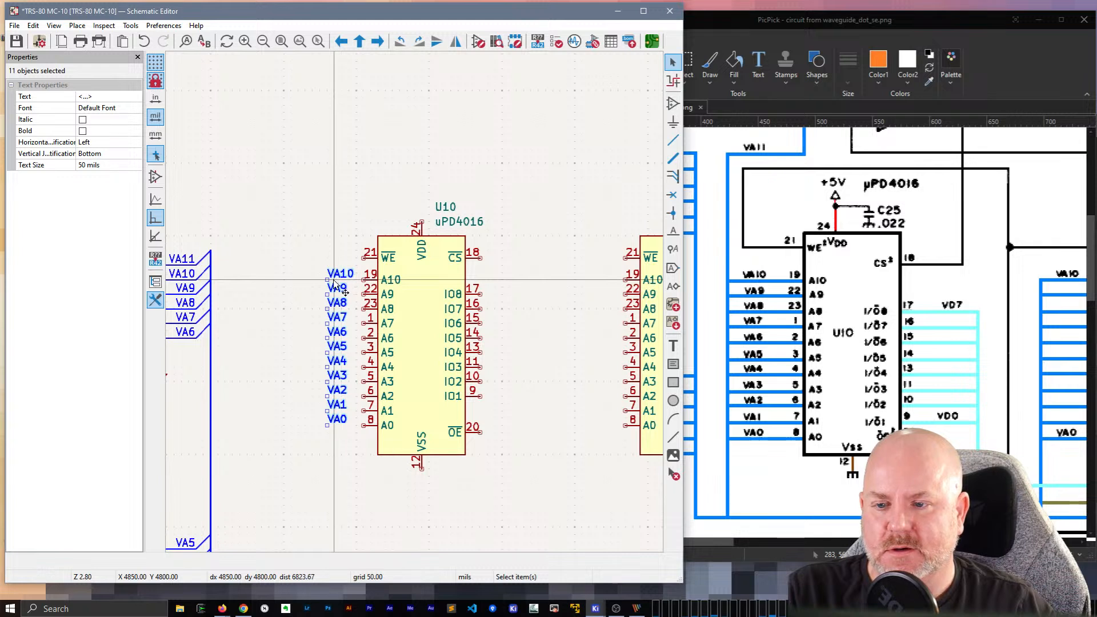
{"action": "key", "text": "w"}
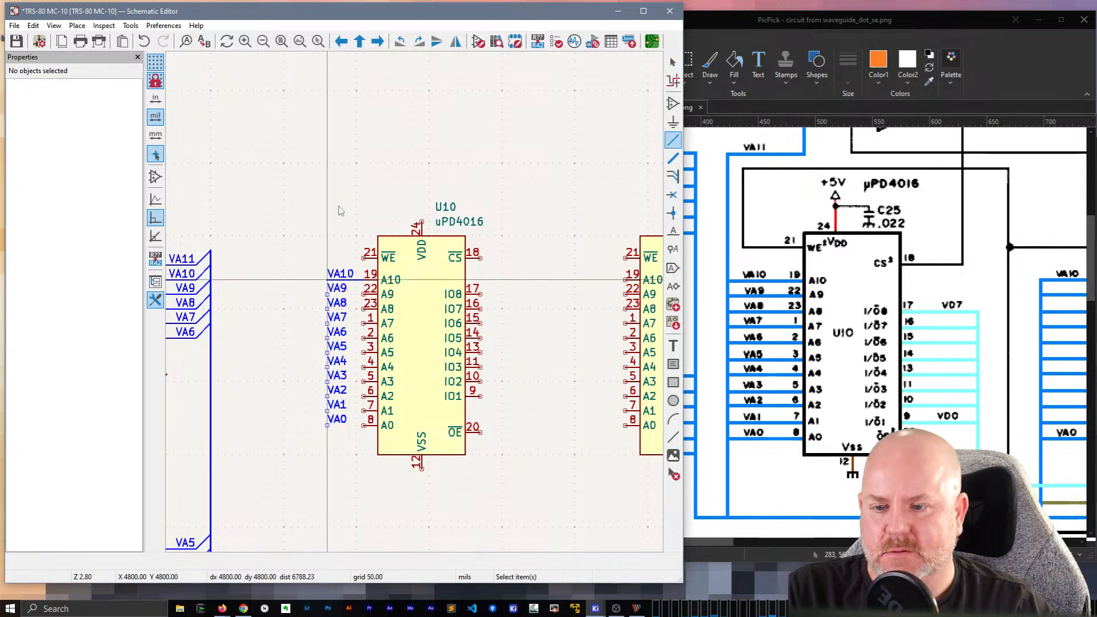
{"action": "key", "text": "Insert"}
{"action": "key", "text": "Insert"}
{"action": "key", "text": "Insert"}
{"action": "key", "text": "Insert"}
{"action": "key", "text": "Insert"}
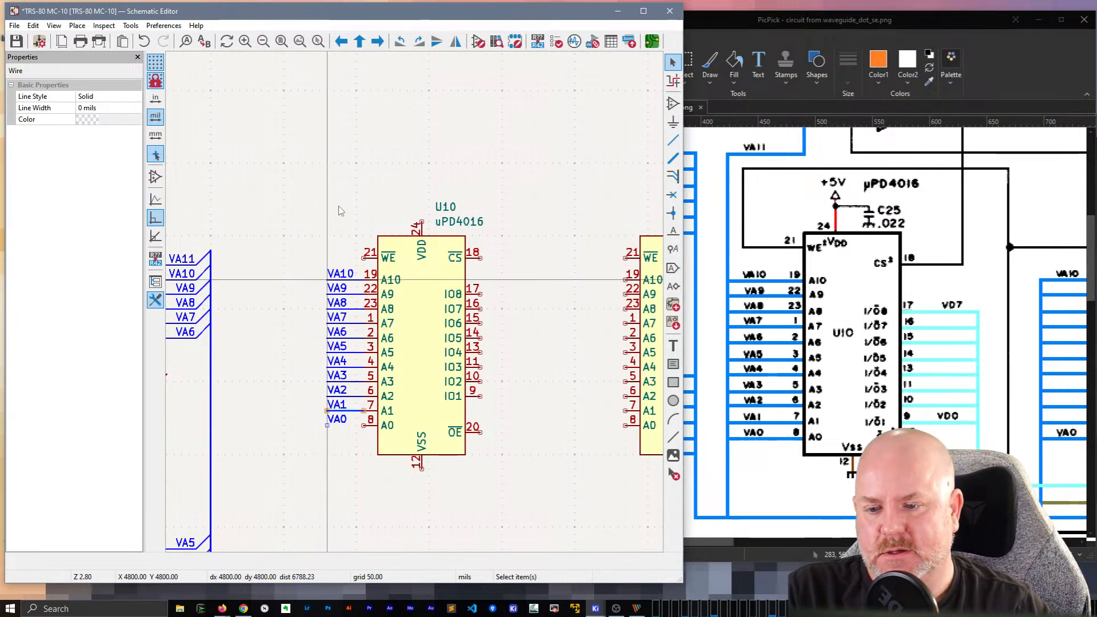
{"action": "key", "text": "Escape"}
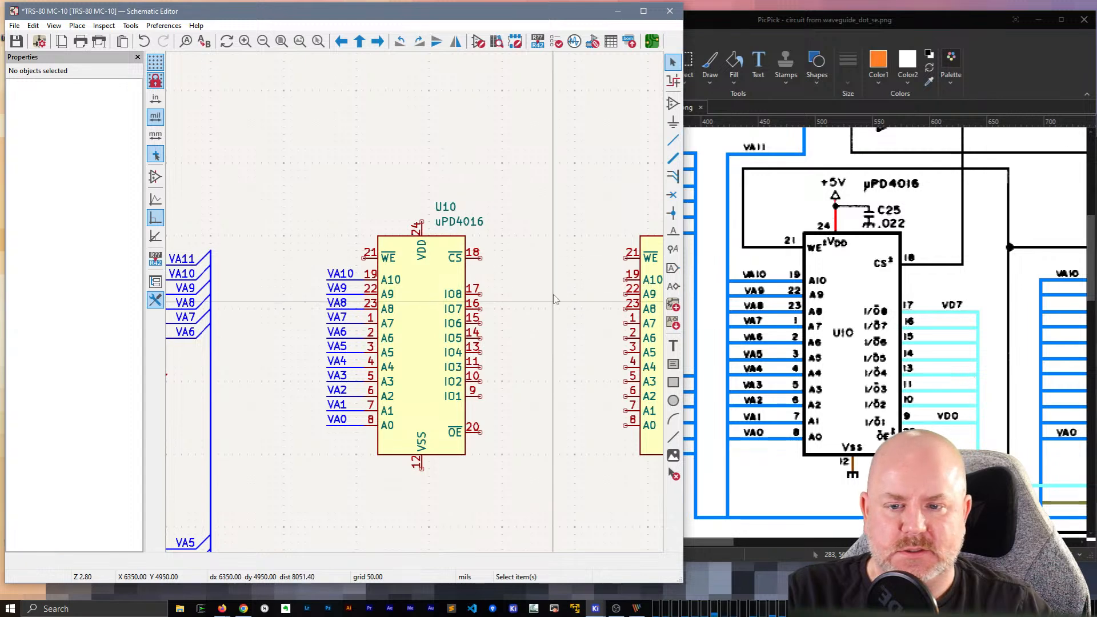
{"action": "type", "text": "a"}
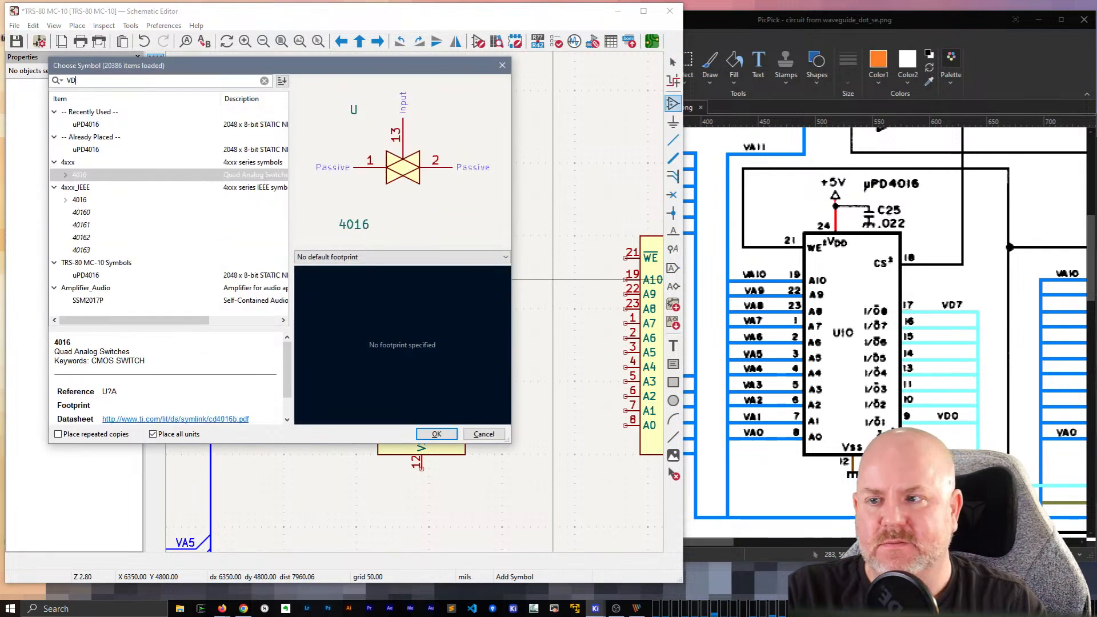
{"action": "type", "text": "VD0"}
{"action": "key", "text": "Escape"}
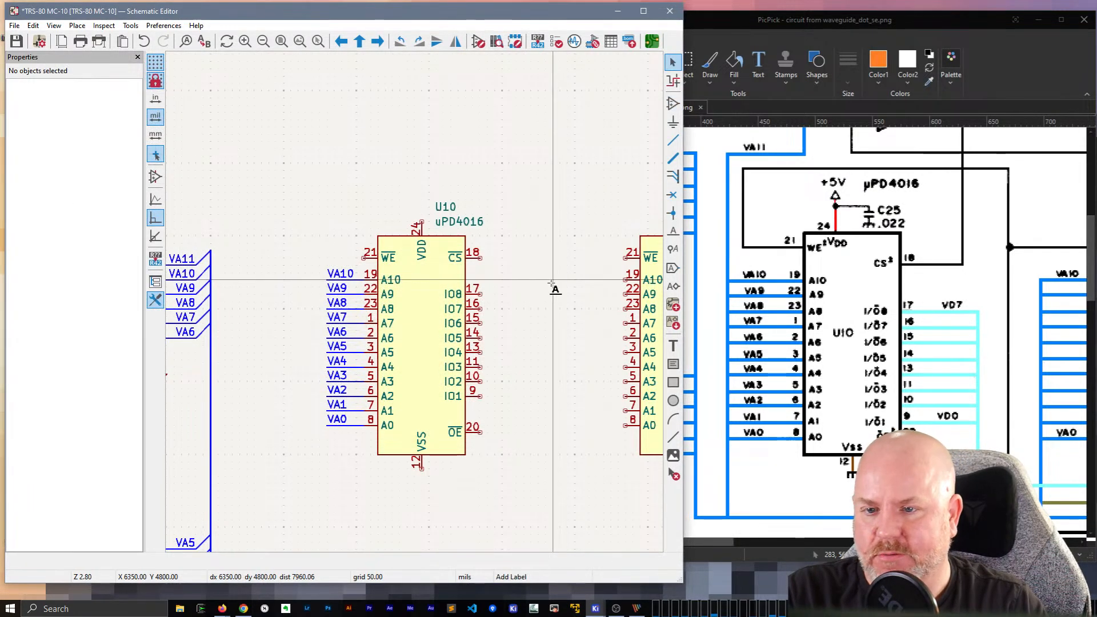
Step: Add right-aligned net labels VD0 through VD7 in a vertical column beside U10's IO pins
{"action": "left_click", "coordinate": [552, 285]}
{"action": "type", "text": "VD0"}
{"action": "key", "text": "Return"}
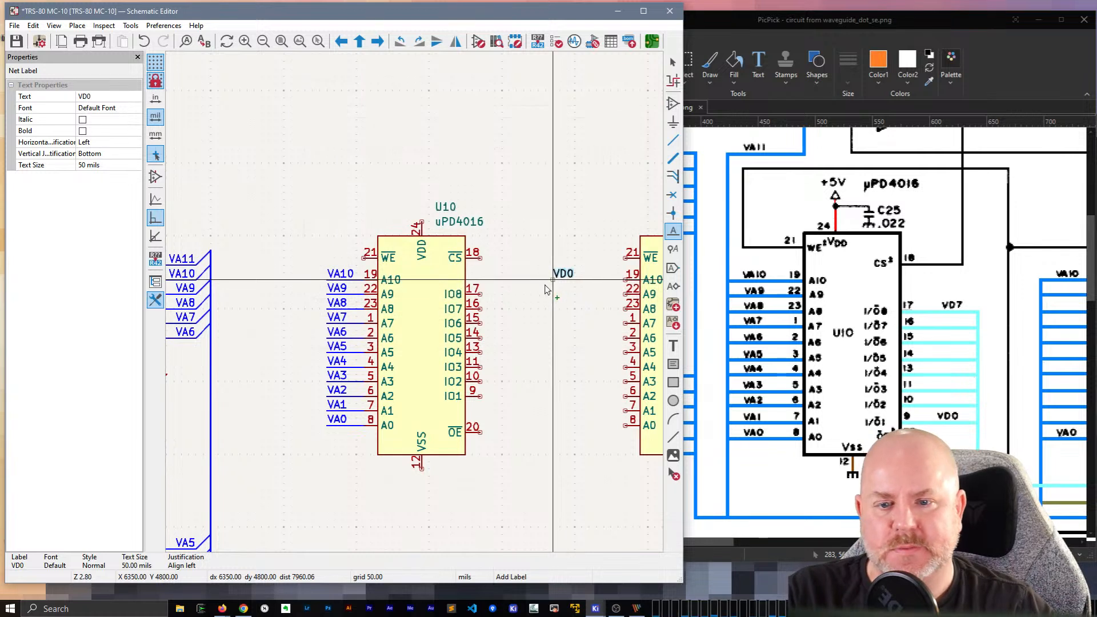
{"action": "key", "text": "r"}
{"action": "left_click", "coordinate": [531, 294]}
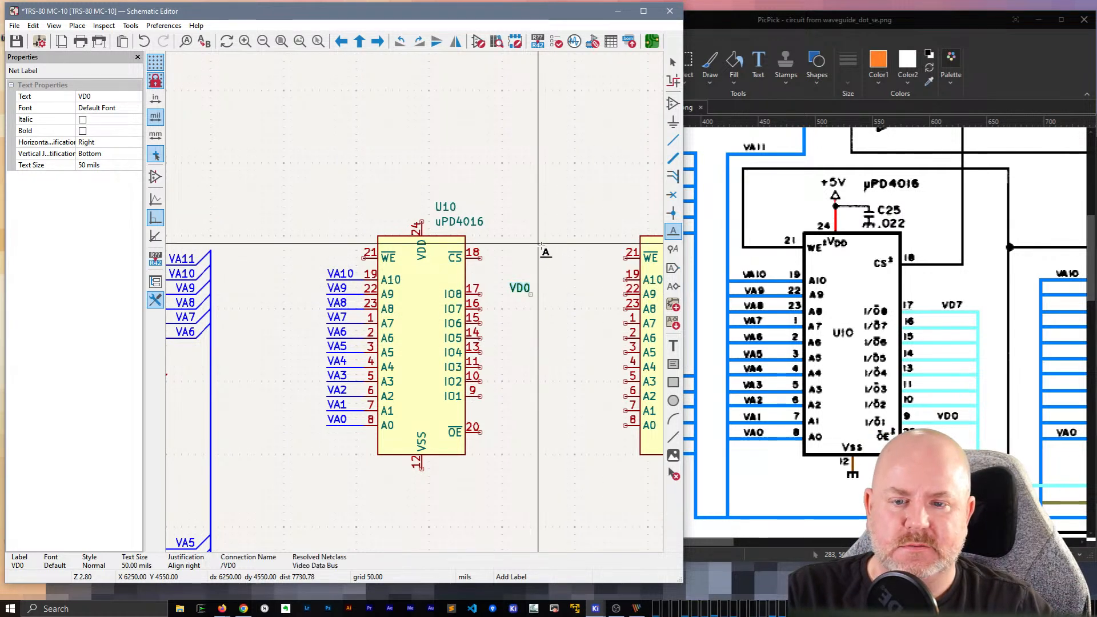
{"action": "key", "text": "Insert"}
{"action": "key", "text": "Insert"}
{"action": "key", "text": "Insert"}
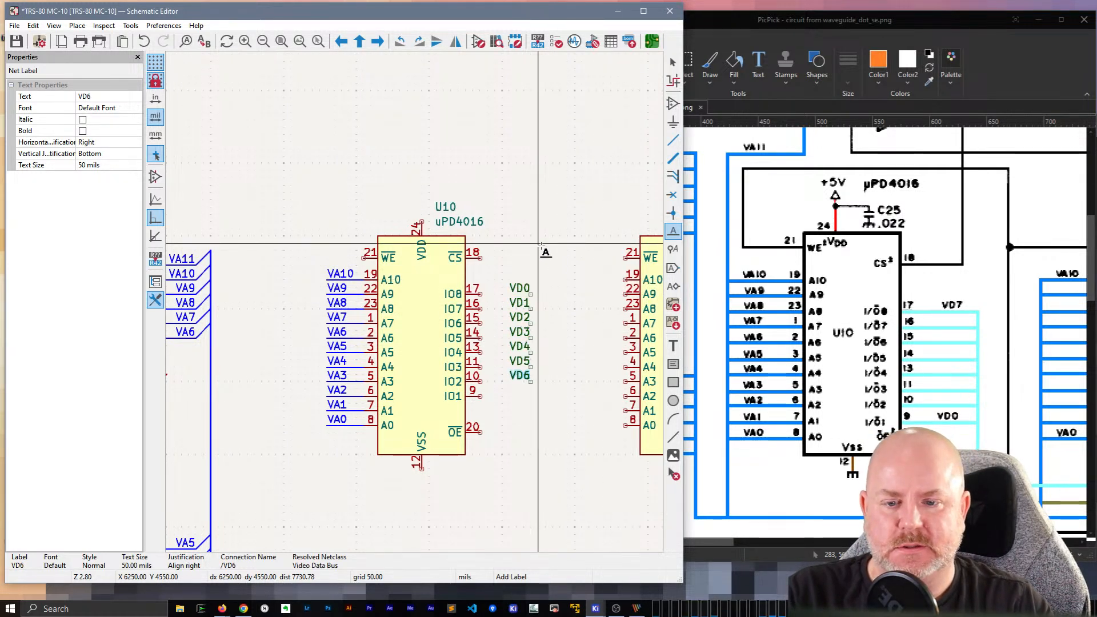
{"action": "key", "text": "Escape"}
Step: Flip the VD label column so VD7 lines up with IO8 and VD0 with IO1, and move it closer to U10
{"action": "left_click_drag", "start_coordinate": [571, 448], "coordinate": [517, 289]}
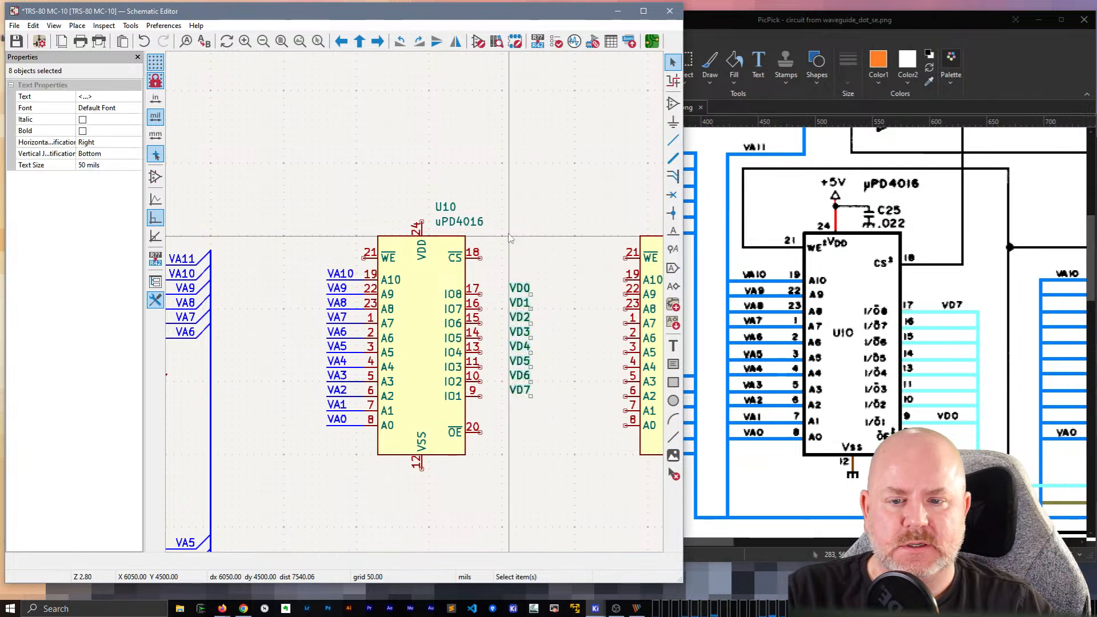
{"action": "key", "text": "x"}
{"action": "key", "text": "m"}
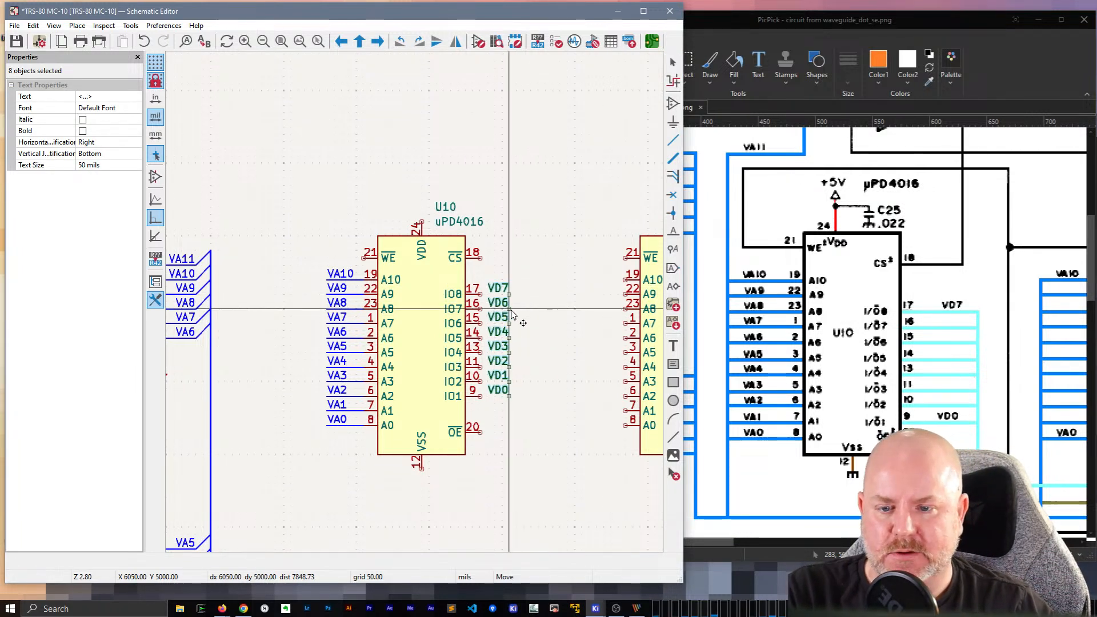
{"action": "left_click", "coordinate": [535, 309]}
{"action": "key", "text": "Escape"}
Step: Wire labels VD7 through VD0 to U10's pins IO8 through IO1
{"action": "left_click", "coordinate": [357, 280]}
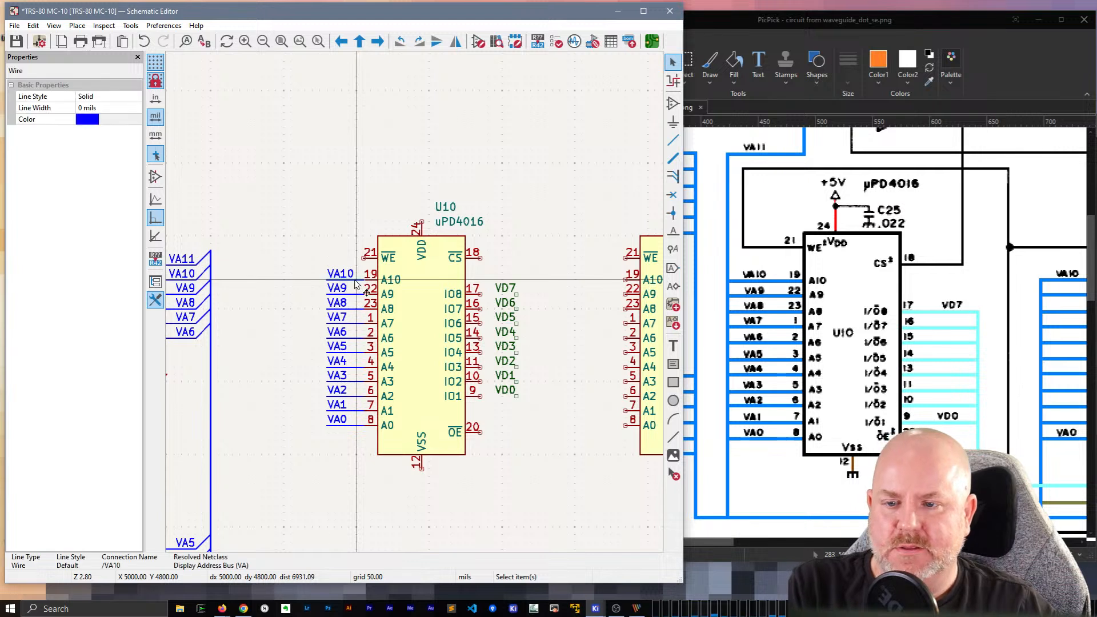
{"action": "key", "text": "ctrl+d"}
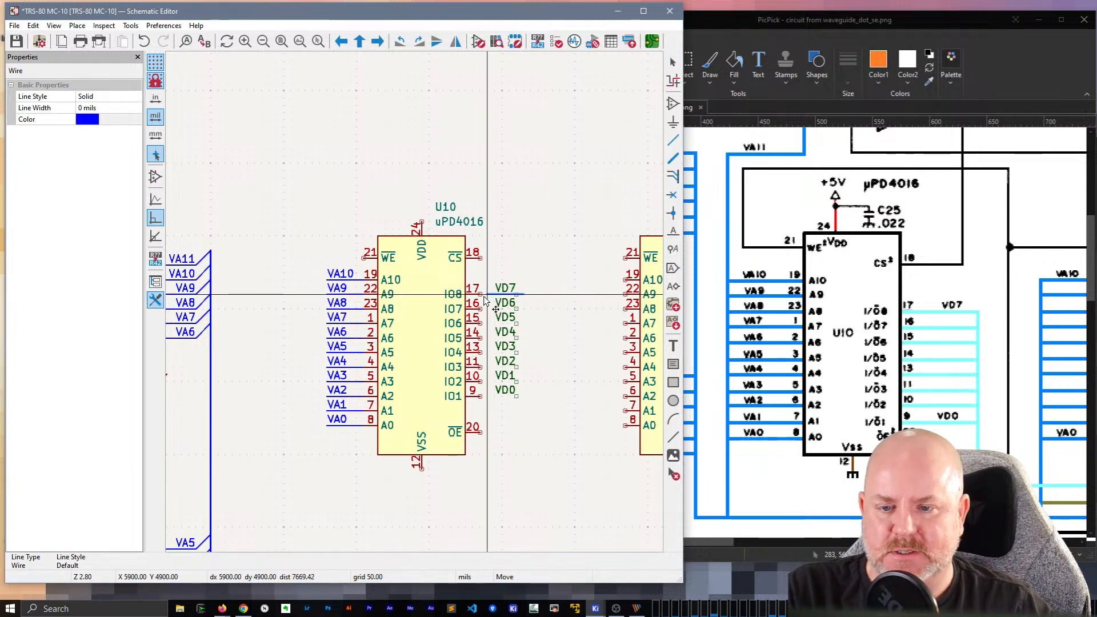
{"action": "left_click", "coordinate": [482, 303]}
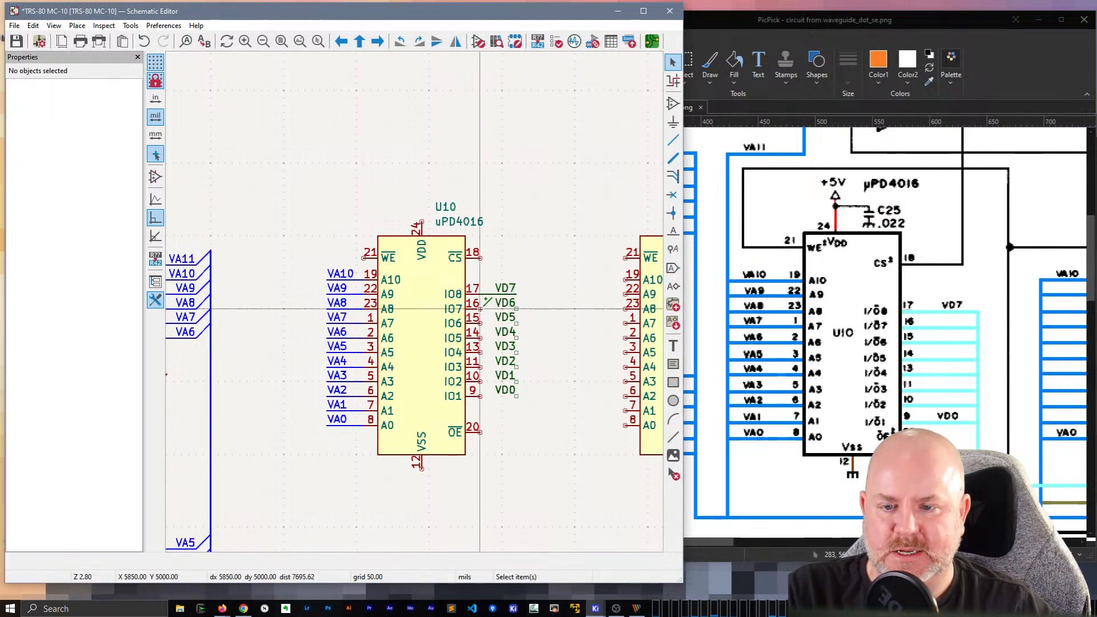
{"action": "key", "text": "w"}
{"action": "left_click", "coordinate": [518, 308]}
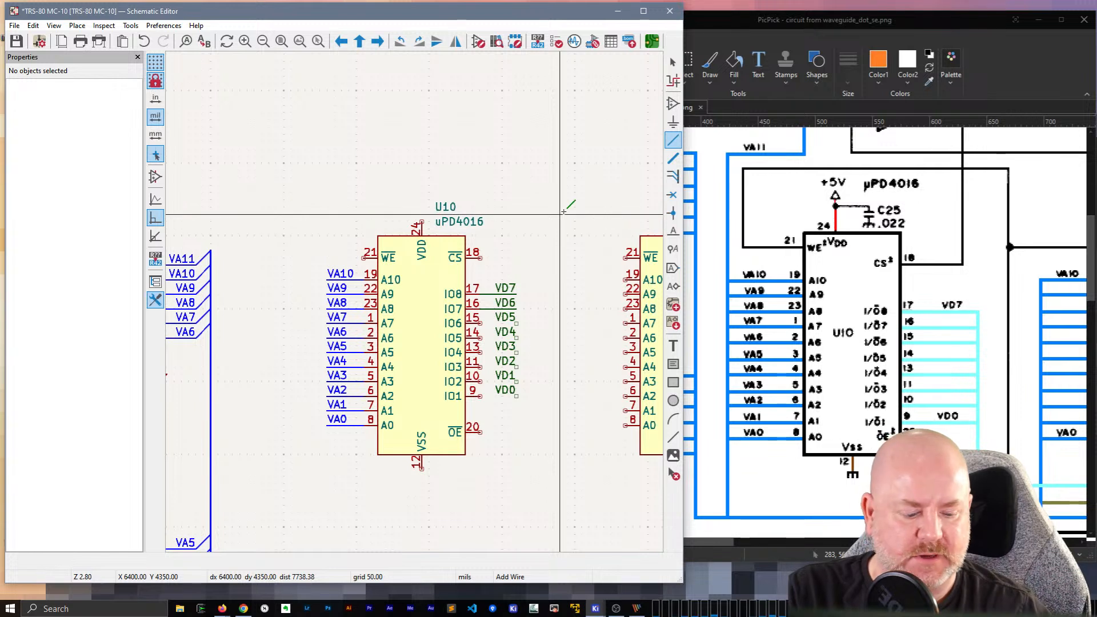
{"action": "key", "text": "Insert"}
{"action": "key", "text": "Insert"}
{"action": "key", "text": "Insert"}
{"action": "key", "text": "Insert"}
{"action": "key", "text": "Insert"}
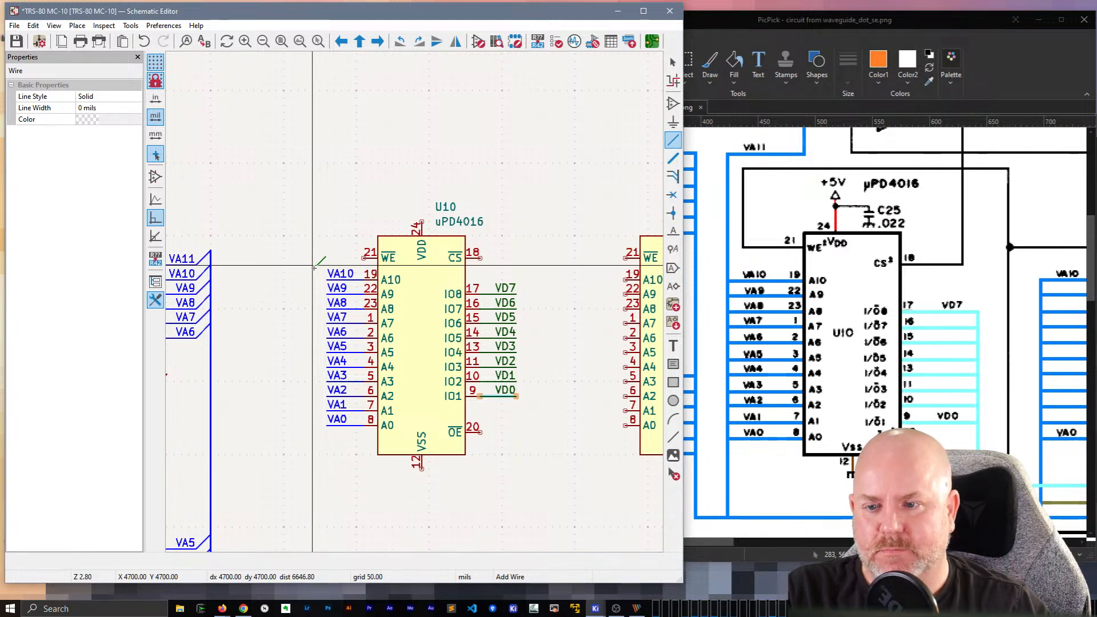
Step: Add a wire-to-bus entry to the outer end of each address wire VA10 through VA0 beside U10
{"action": "key", "text": "Escape"}
{"action": "key", "text": "z"}
{"action": "left_click", "coordinate": [313, 265]}
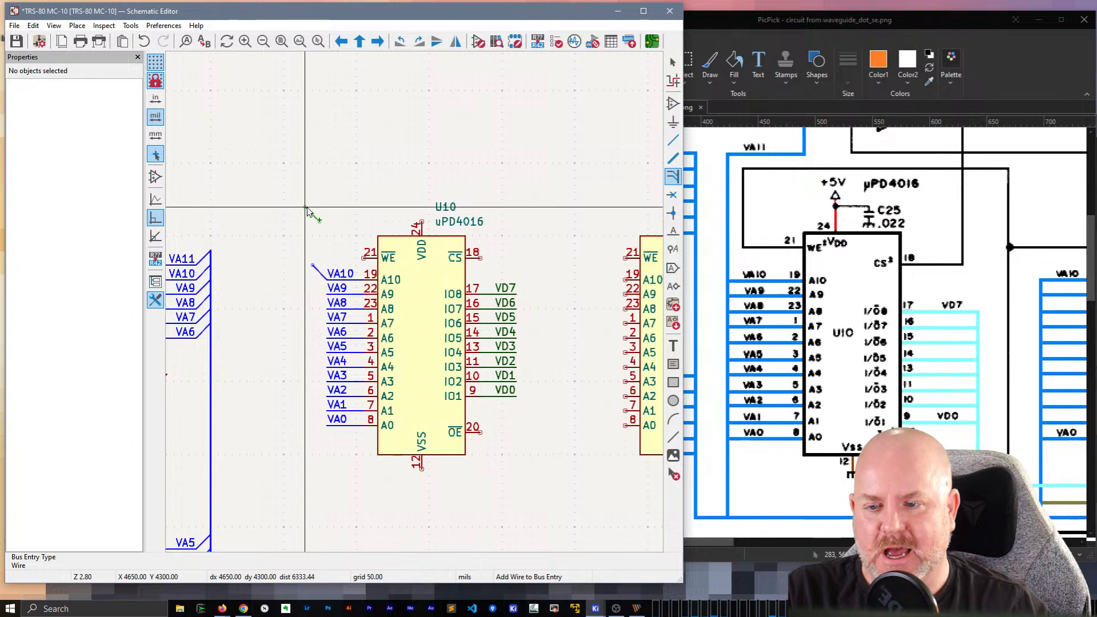
{"action": "key", "text": "Insert"}
{"action": "key", "text": "Insert"}
{"action": "key", "text": "Insert"}
{"action": "key", "text": "Insert"}
{"action": "key", "text": "Insert"}
{"action": "key", "text": "Insert"}
{"action": "key", "text": "Insert"}
{"action": "key", "text": "Insert"}
{"action": "key", "text": "Insert"}
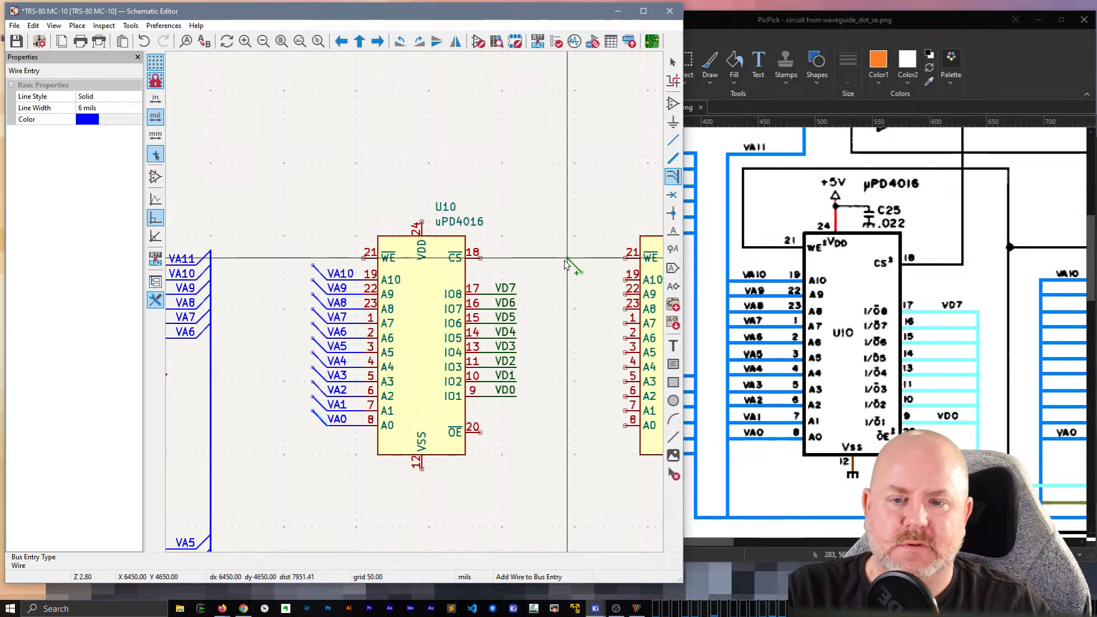
Step: Add bus entries to the ends of wires VD7 through VD0 and delete the surplus entry below VD0
{"action": "left_click", "coordinate": [517, 295]}
{"action": "key", "text": "Insert"}
{"action": "key", "text": "Insert"}
{"action": "key", "text": "Insert"}
{"action": "key", "text": "Insert"}
{"action": "key", "text": "Insert"}
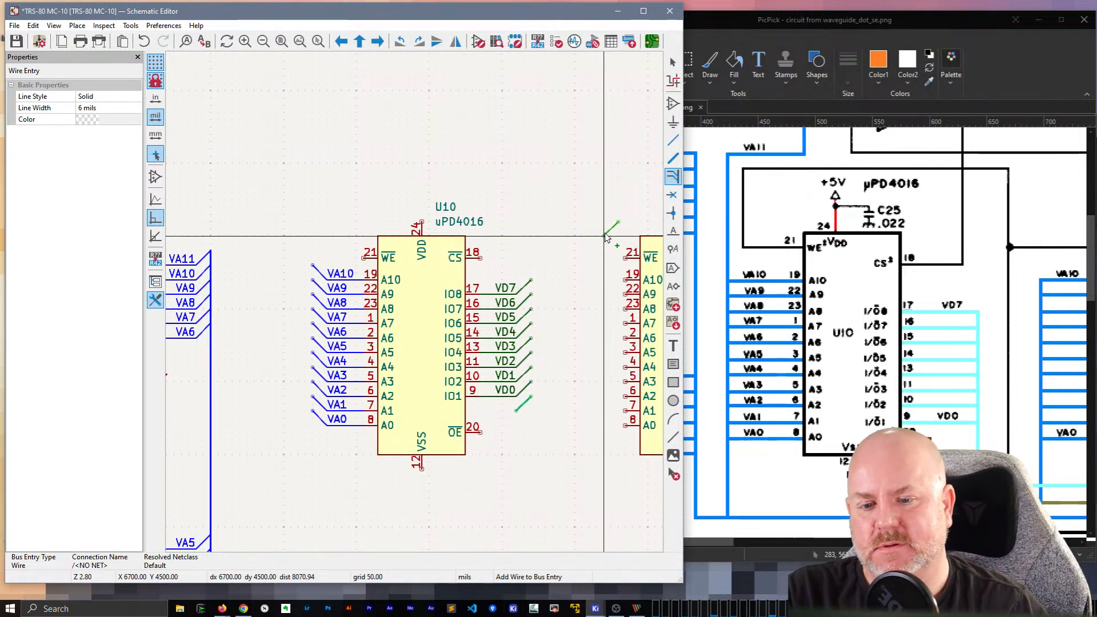
{"action": "key", "text": "Escape"}
{"action": "left_click", "coordinate": [524, 405]}
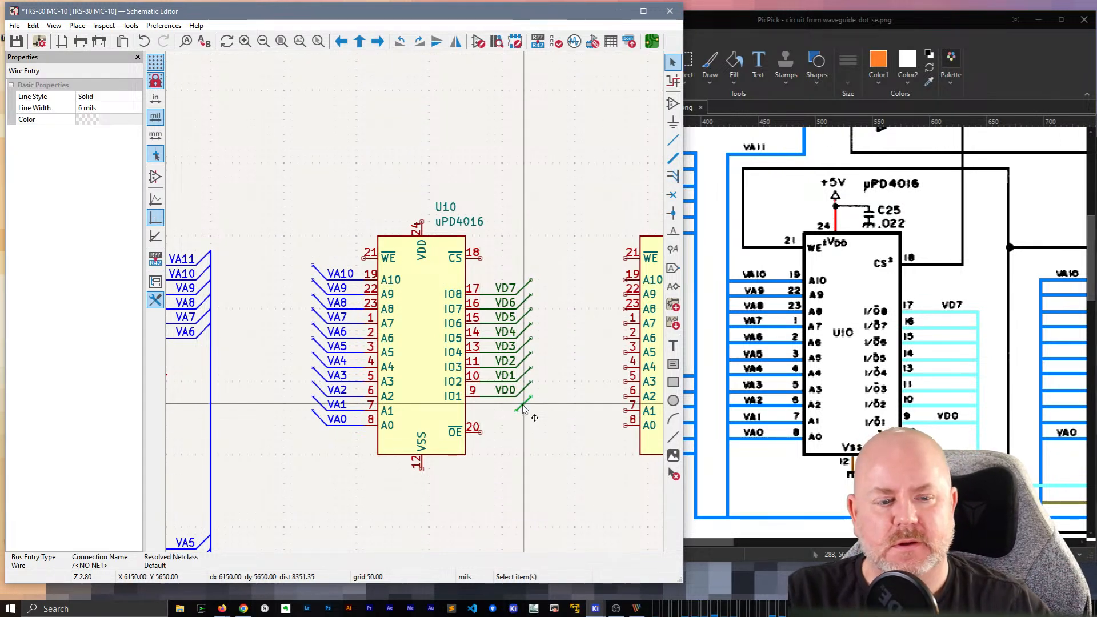
{"action": "key", "text": "Delete"}
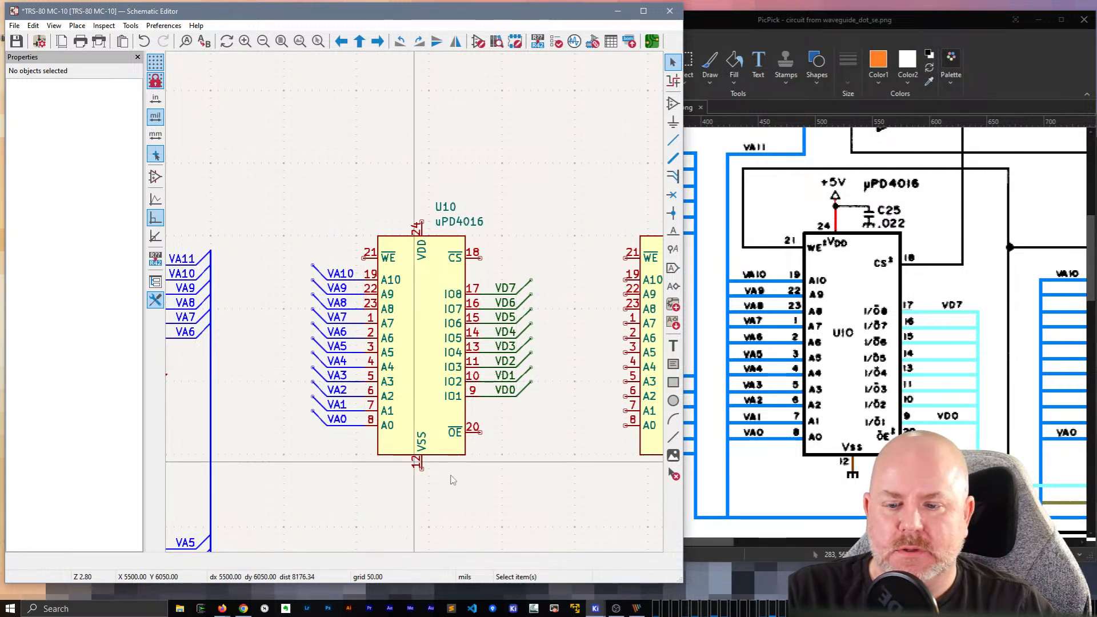
Step: Duplicate the +5V symbol with its 22n decoupling capacitor from above U4 and place it on U10's VDD pin
{"action": "scroll", "coordinate": [417, 307], "scroll_direction": "down", "scroll_amount": 4}
{"action": "scroll", "coordinate": [416, 307], "scroll_direction": "up", "scroll_amount": 2}
{"action": "scroll", "coordinate": [416, 307], "scroll_direction": "down", "scroll_amount": 2}
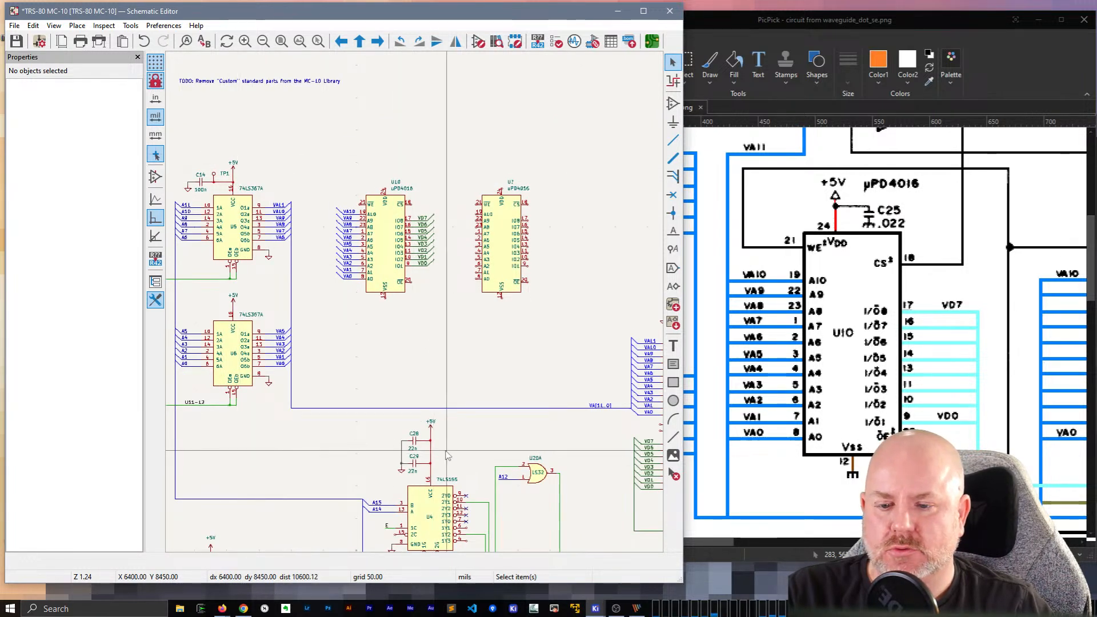
{"action": "left_click_drag", "start_coordinate": [446, 456], "coordinate": [376, 417]}
{"action": "key", "text": "ctrl+d"}
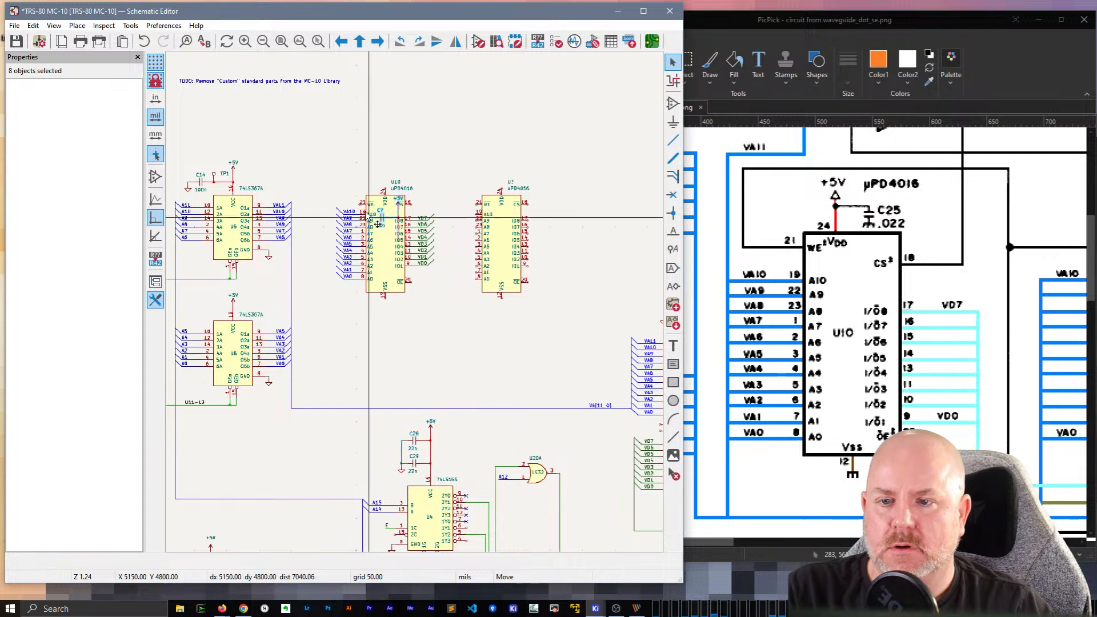
{"action": "scroll", "coordinate": [409, 286], "scroll_direction": "up", "scroll_amount": 6}
{"action": "left_click", "coordinate": [405, 280]}
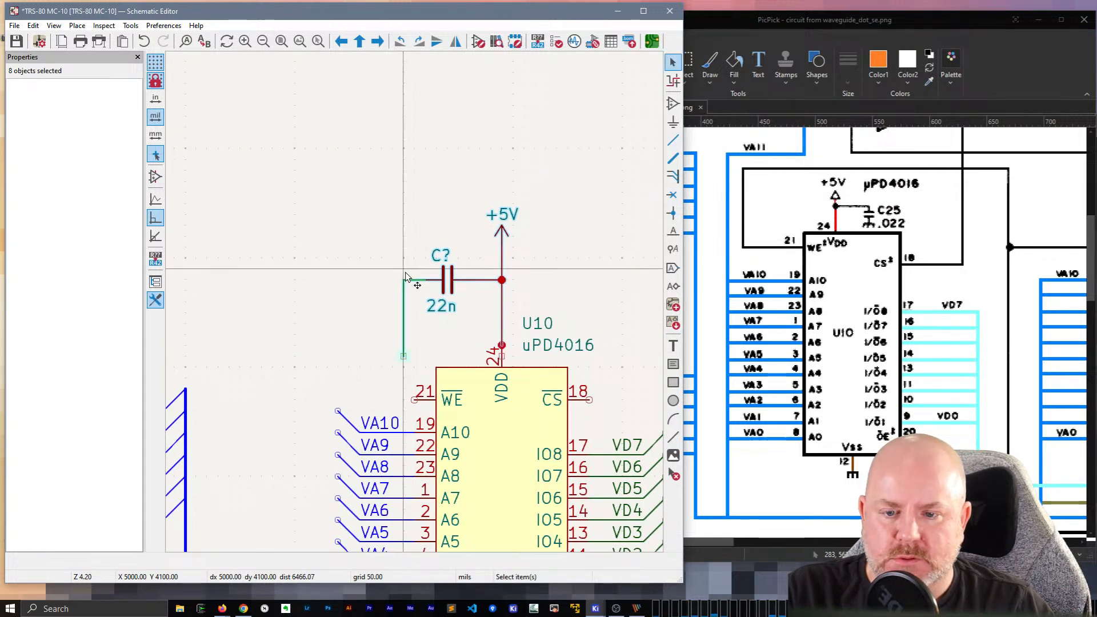
Step: Delete the short surplus wire on U10's VDD pin and the vertical wire hanging from the copied capacitor's free end
{"action": "left_click", "coordinate": [502, 355]}
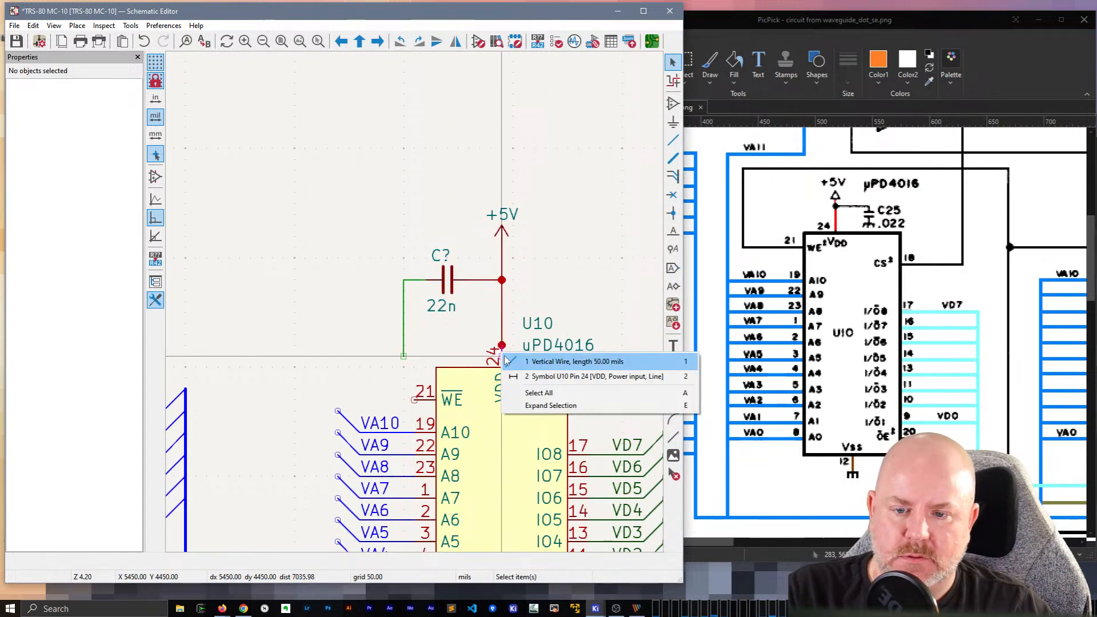
{"action": "left_click", "coordinate": [509, 363]}
{"action": "key", "text": "Delete"}
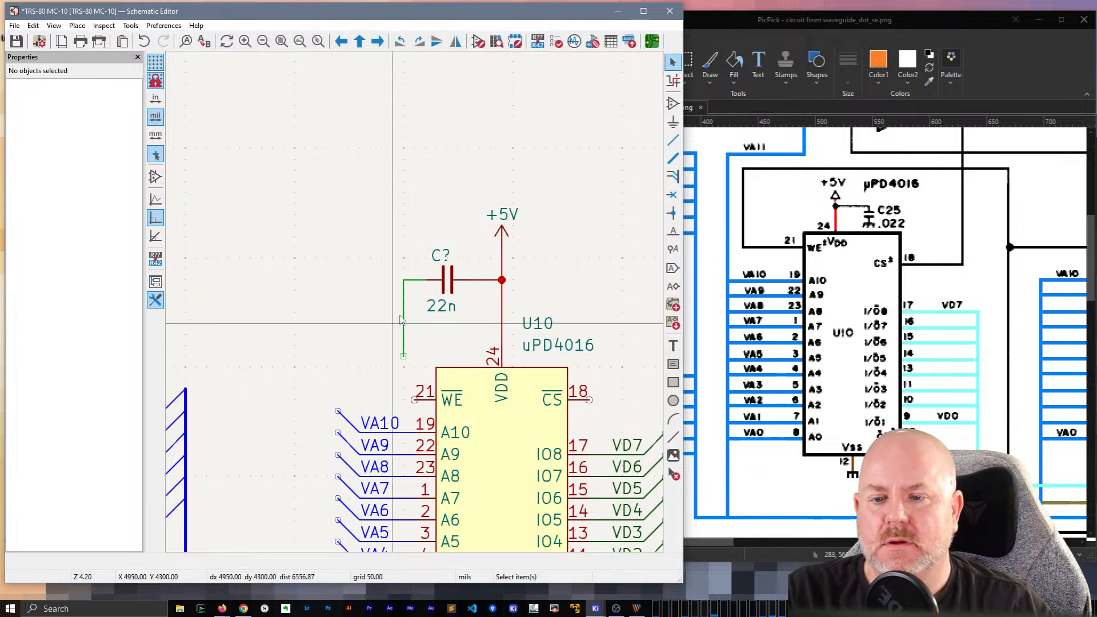
{"action": "left_click", "coordinate": [404, 341]}
{"action": "key", "text": "Delete"}
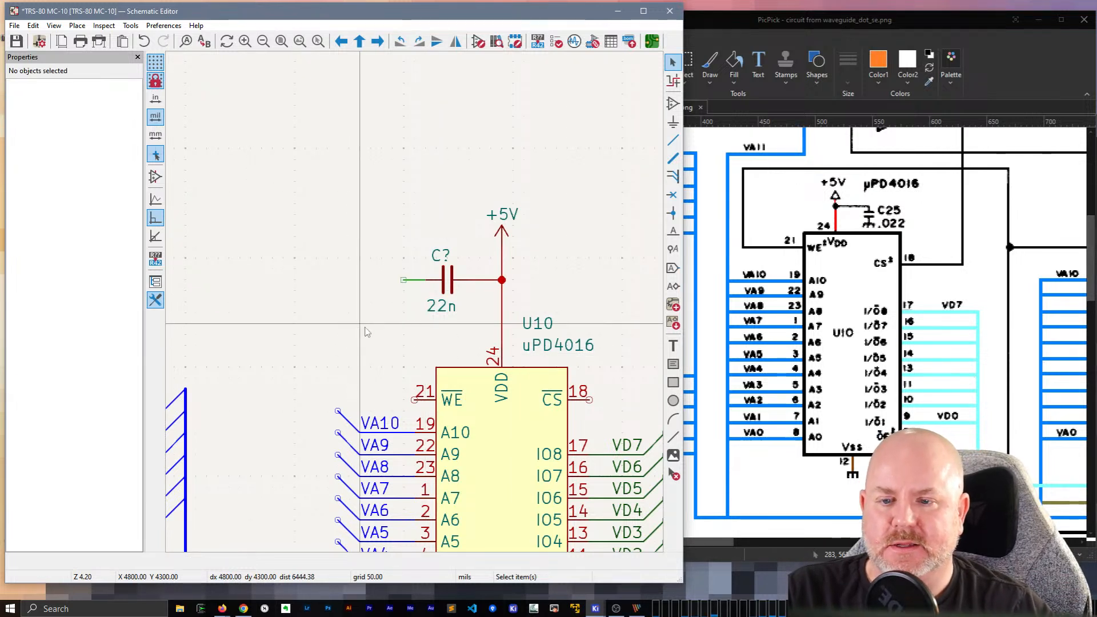
Step: Set the reference of U10's 22n decoupling capacitor to C25
{"action": "left_click", "coordinate": [444, 253]}
{"action": "double_click", "coordinate": [444, 254]}
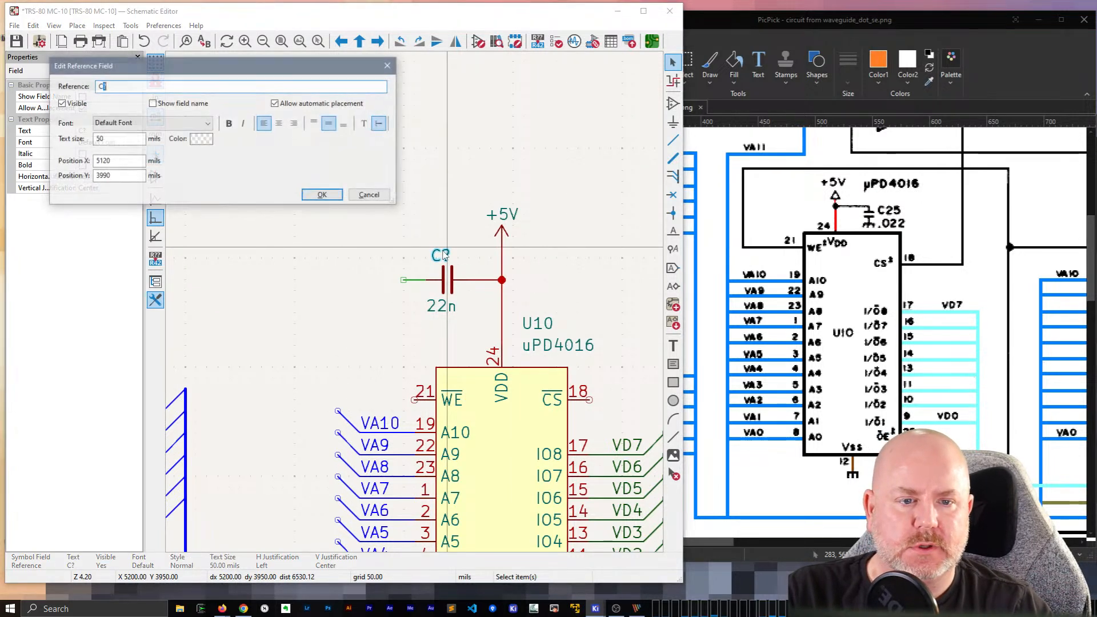
{"action": "type", "text": "25"}
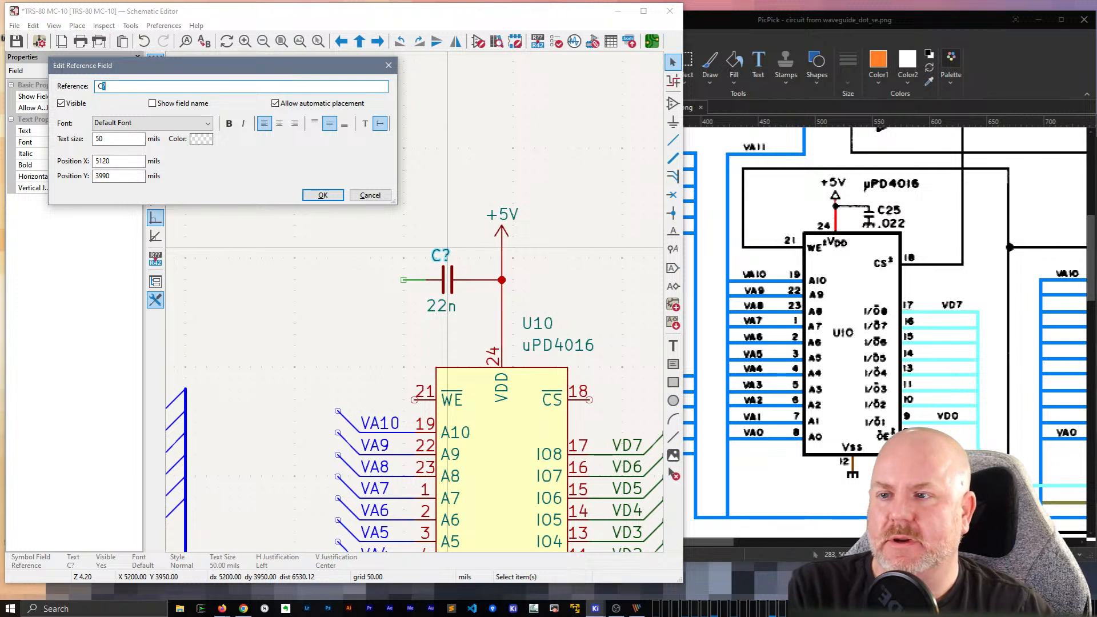
{"action": "key", "text": "Return"}
Step: Duplicate the GND symbol beside U5
{"action": "scroll", "coordinate": [477, 316], "scroll_direction": "down", "scroll_amount": 5}
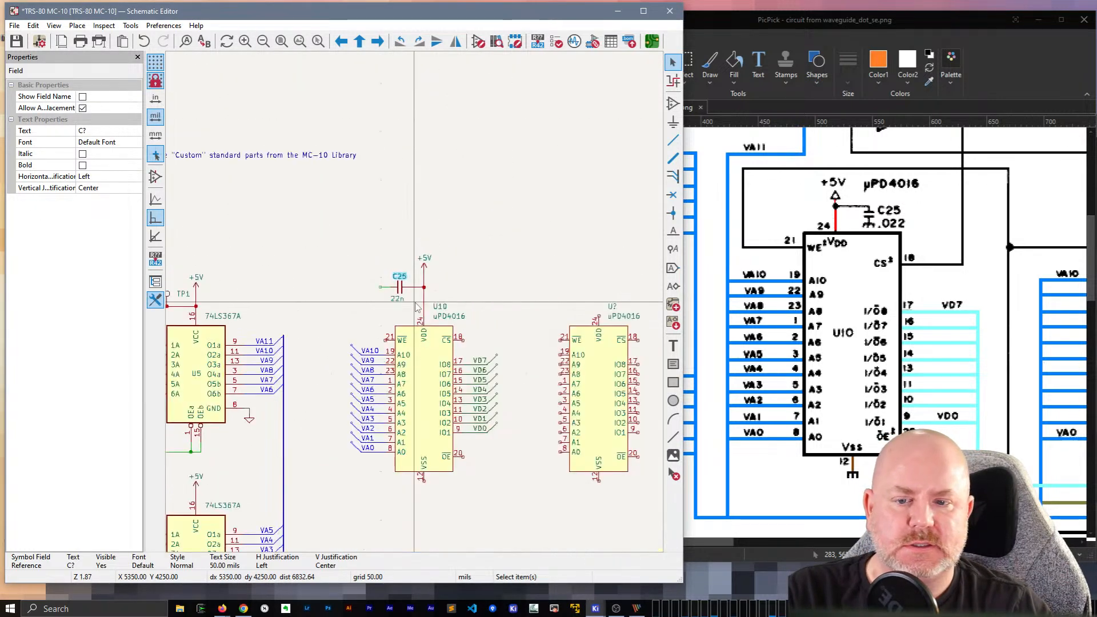
{"action": "left_click", "coordinate": [254, 317]}
{"action": "key", "text": "ctrl+d"}
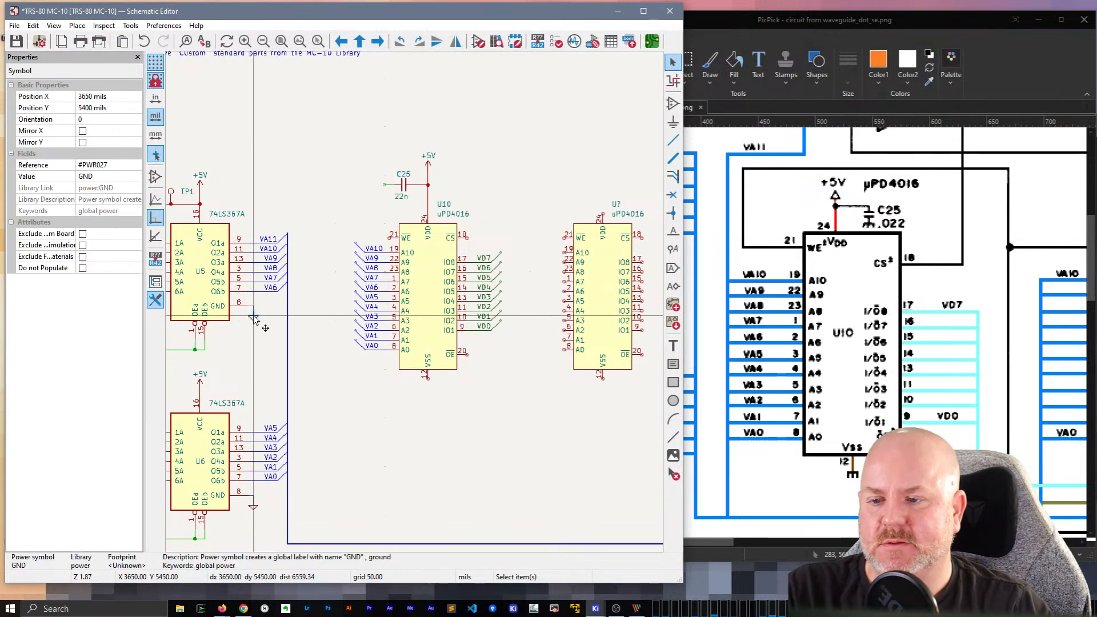
Step: Place a copy of the GND symbol below C25's unconnected end and wire it to the capacitor
{"action": "scroll", "coordinate": [375, 160], "scroll_direction": "up", "scroll_amount": 1}
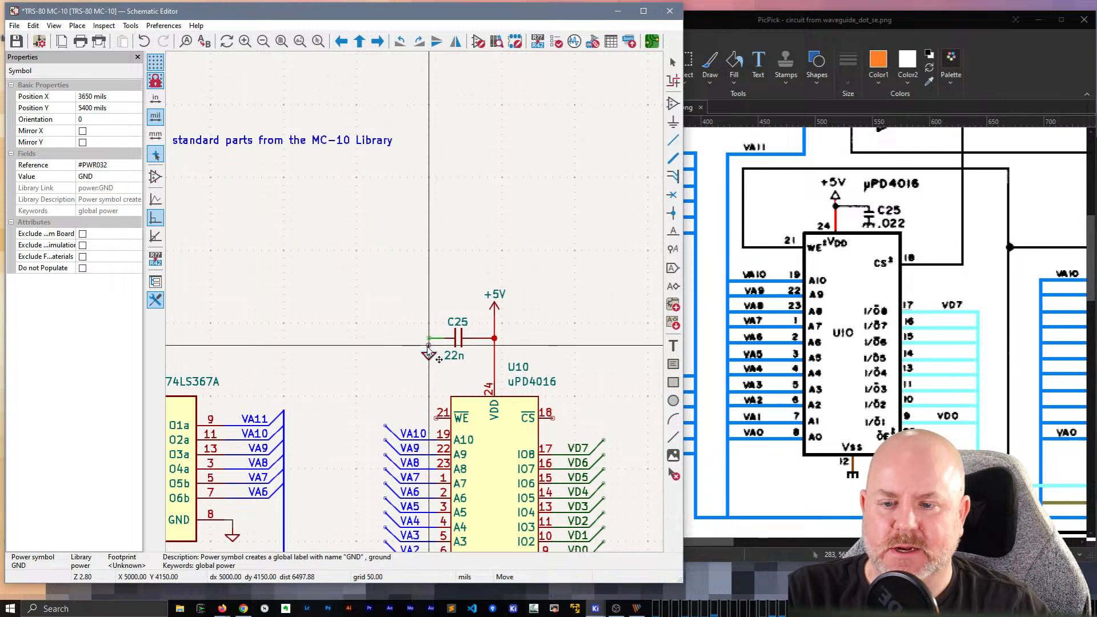
{"action": "left_click", "coordinate": [428, 352]}
{"action": "key", "text": "w"}
{"action": "left_click", "coordinate": [429, 353]}
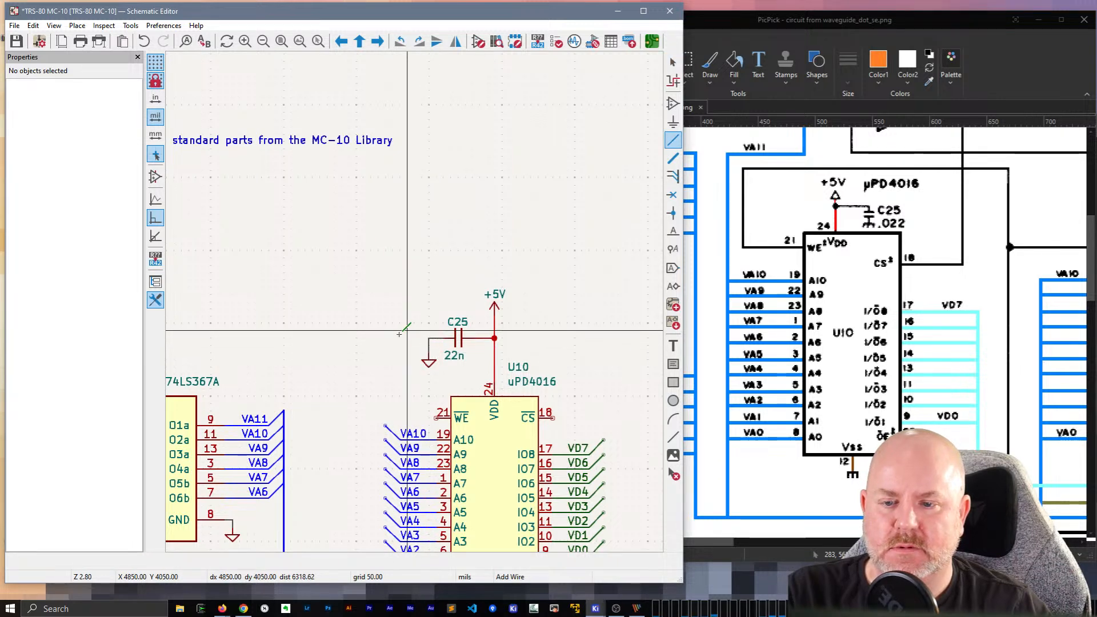
{"action": "key", "text": "Escape"}
Step: Place a GND symbol below U10's VSS pin 12 and connect it to the pin
{"action": "middle_click_drag", "start_coordinate": [372, 387], "coordinate": [280, 152]}
{"action": "key", "text": "ctrl+v"}
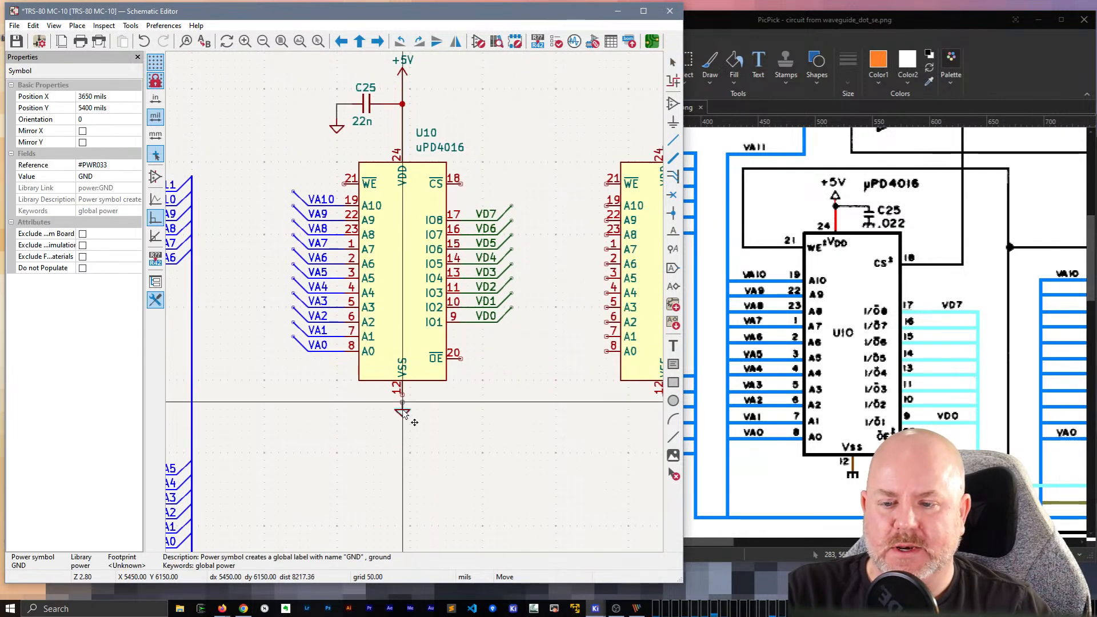
{"action": "left_click", "coordinate": [404, 412]}
{"action": "key", "text": "w"}
{"action": "left_click", "coordinate": [403, 410]}
{"action": "key", "text": "Escape"}
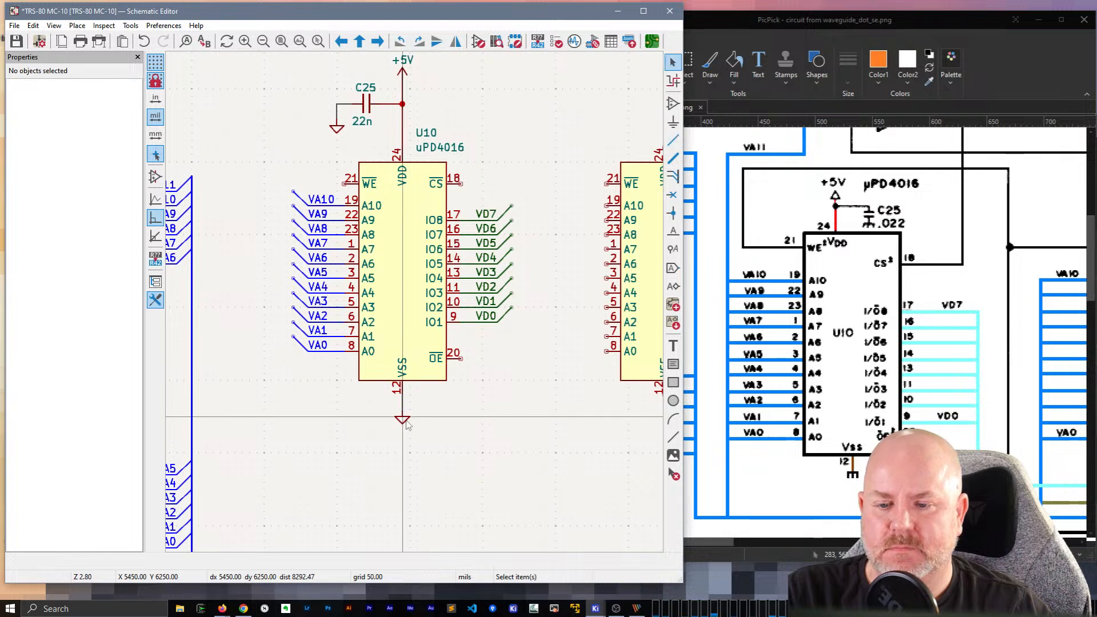
{"action": "left_click_drag", "start_coordinate": [405, 422], "coordinate": [411, 417]}
Step: Place a GND symbol beside U10's OE pin 20, wire it to the pin, and save the schematic
{"action": "key", "text": "ctrl+v"}
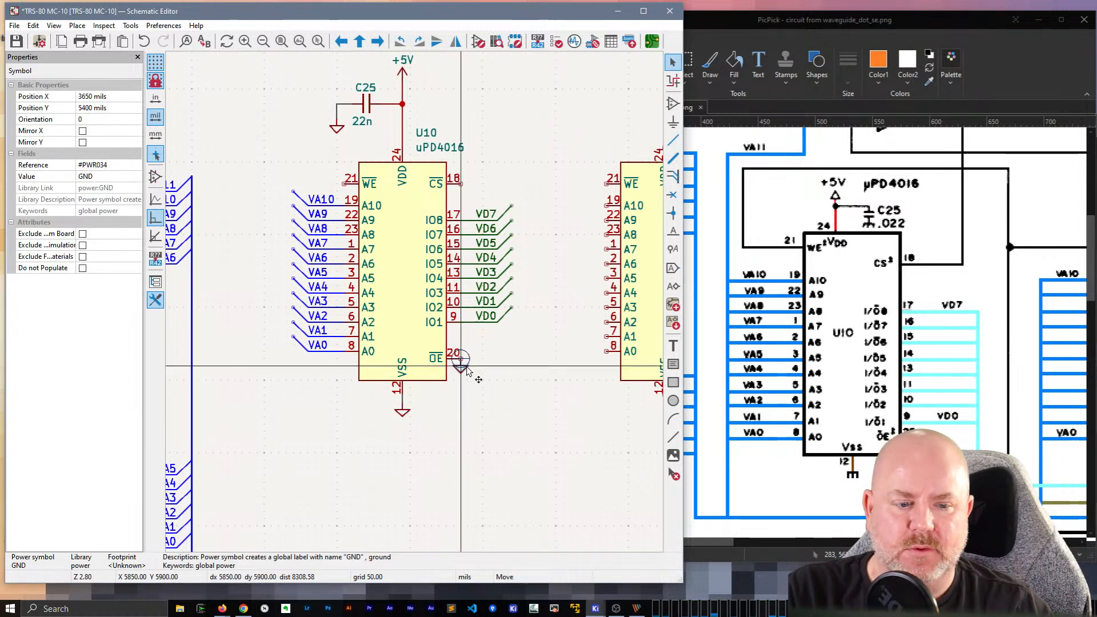
{"action": "left_click", "coordinate": [461, 359]}
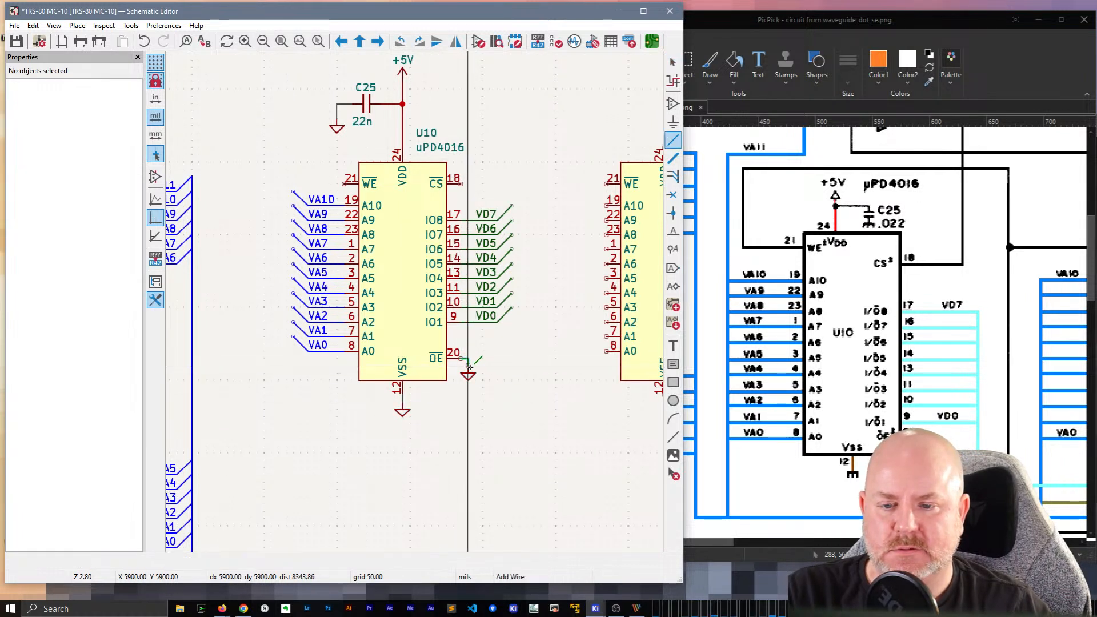
{"action": "left_click", "coordinate": [468, 366]}
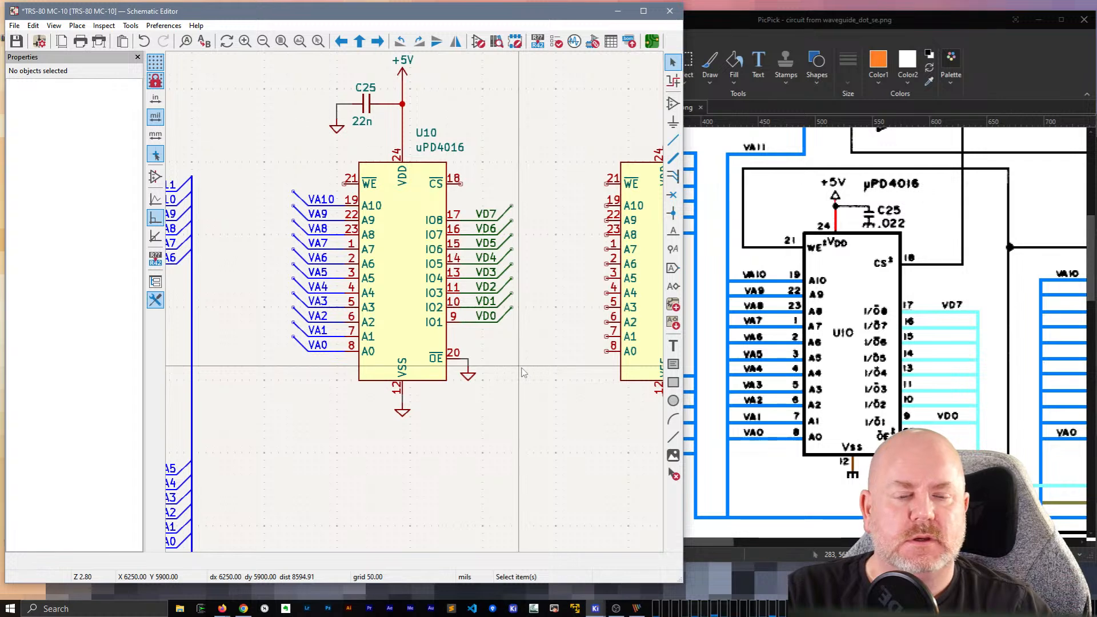
{"action": "key", "text": "ctrl+s"}
Step: Delete the unwired uPD4016 symbol (U?) beside U10
{"action": "middle_click_drag", "start_coordinate": [522, 368], "coordinate": [522, 414]}
{"action": "scroll", "coordinate": [522, 413], "scroll_direction": "down", "scroll_amount": 1}
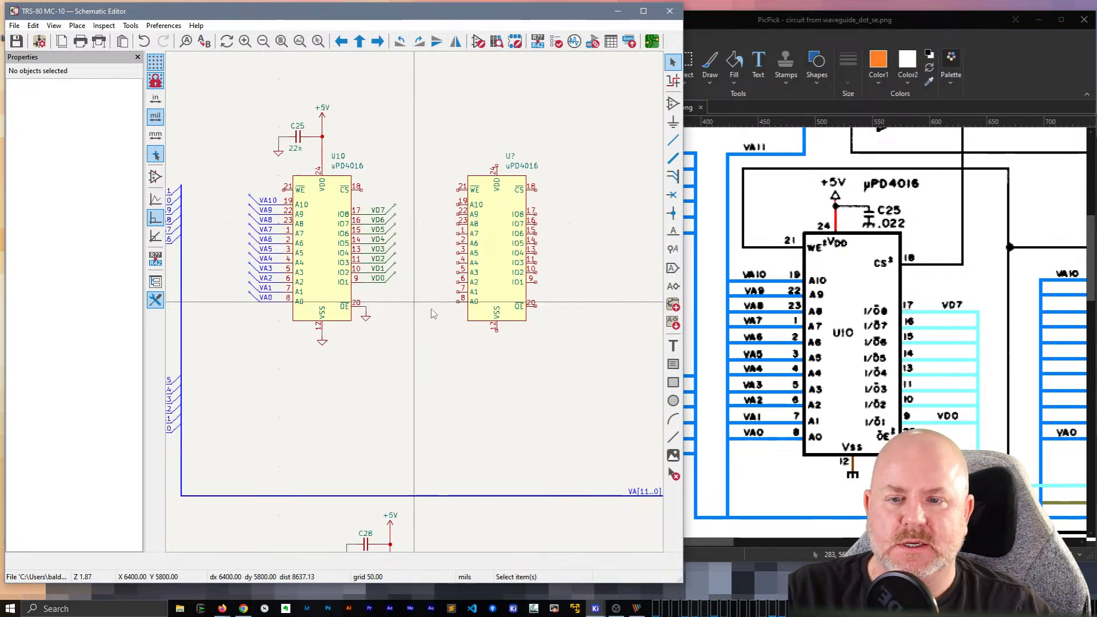
{"action": "left_click_drag", "start_coordinate": [721, 542], "coordinate": [745, 539]}
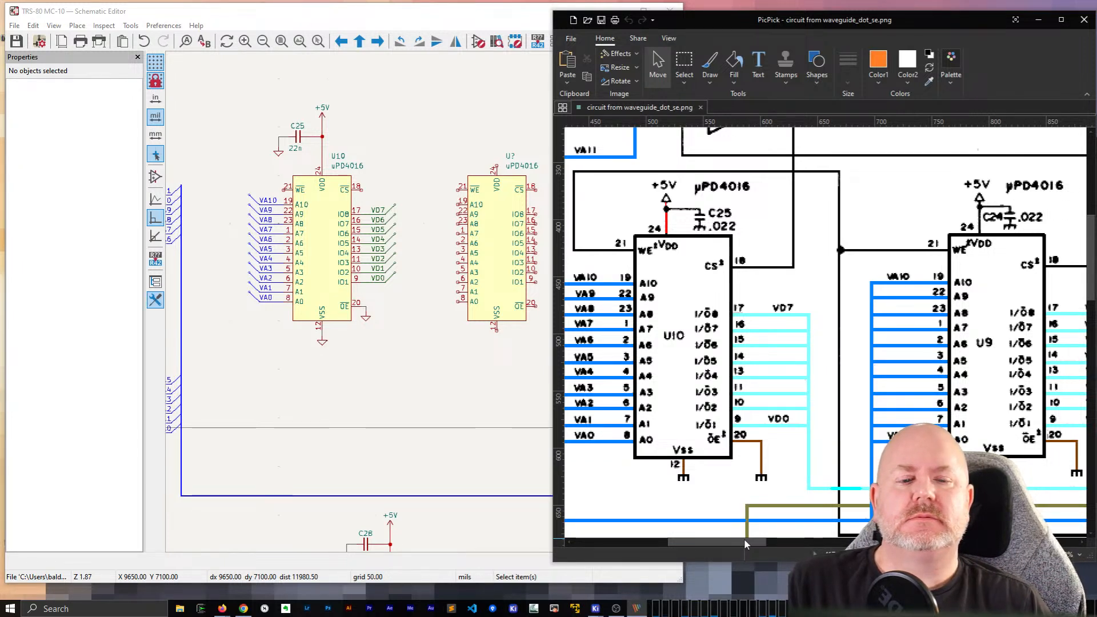
{"action": "mouse_move", "coordinate": [739, 538]}
{"action": "left_mouse_down"}
{"action": "mouse_move", "coordinate": [748, 541]}
{"action": "mouse_move", "coordinate": [738, 541]}
{"action": "left_mouse_up"}
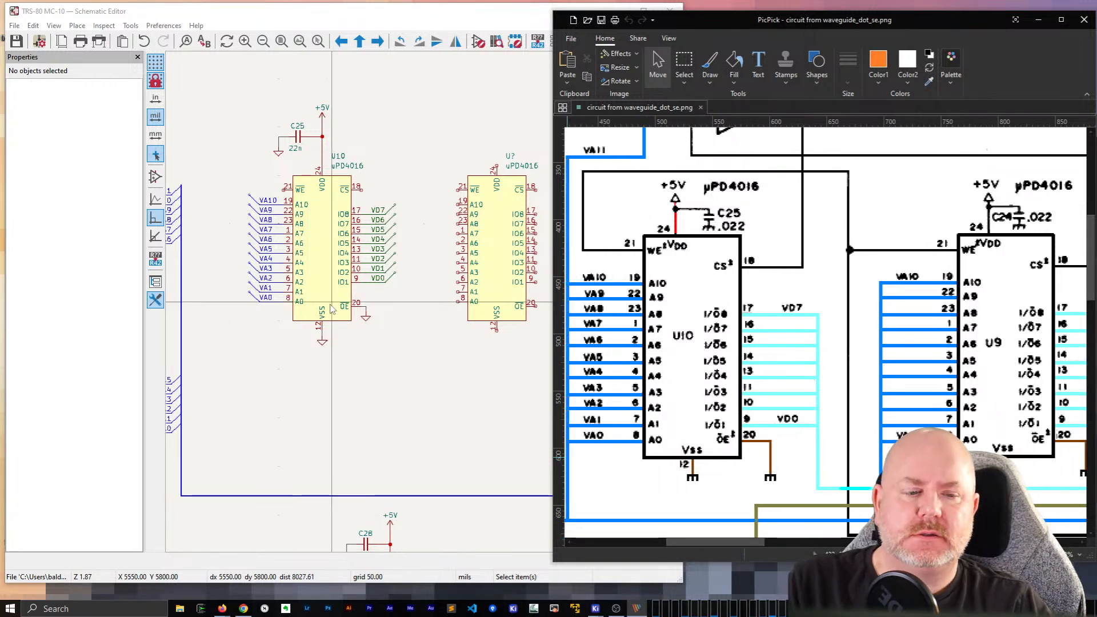
{"action": "left_click", "coordinate": [291, 329]}
{"action": "left_click_drag", "start_coordinate": [275, 322], "coordinate": [234, 174]}
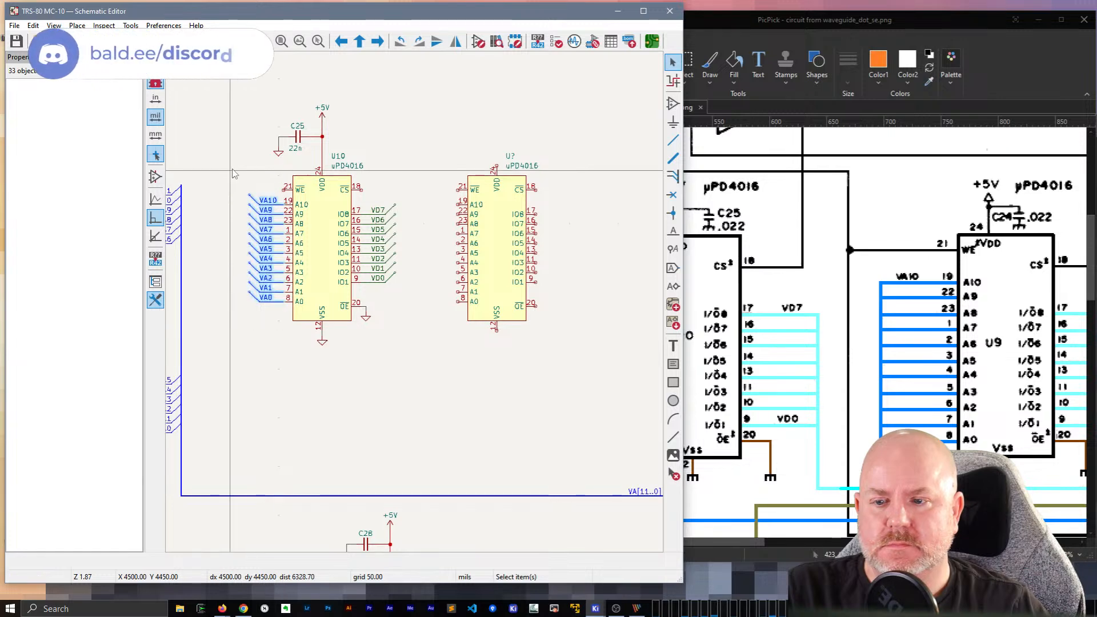
{"action": "left_click", "coordinate": [467, 168]}
{"action": "key", "text": "Delete"}
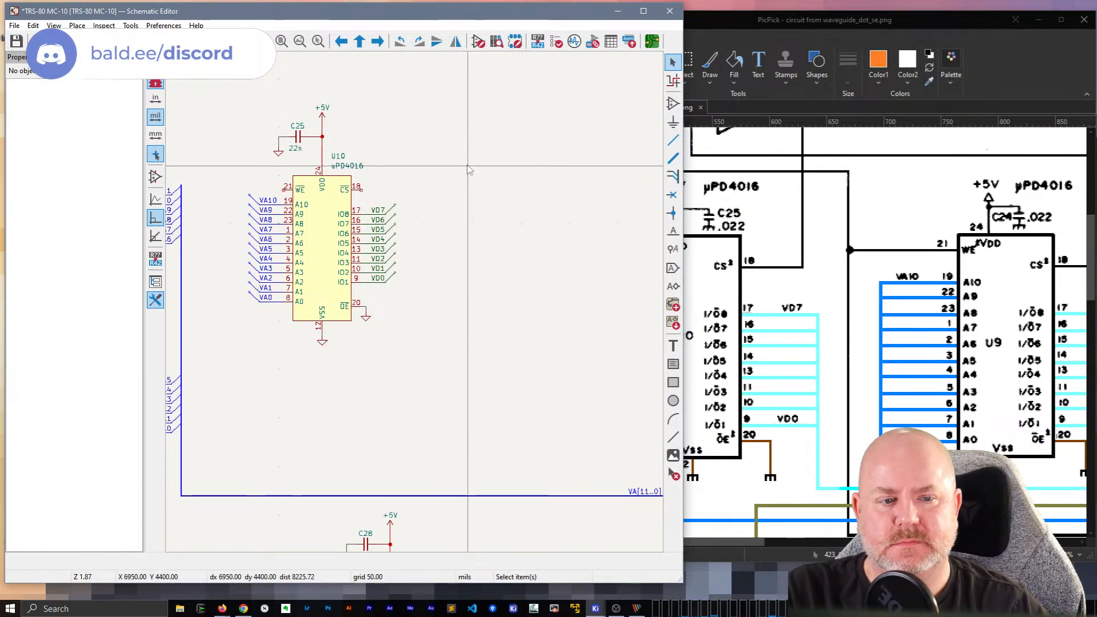
Step: Duplicate the complete U10 circuit with C25, labels and power symbols, placing the copy level with U10 with its address bus entries at X 6900 mils
{"action": "left_click_drag", "start_coordinate": [466, 393], "coordinate": [236, 84]}
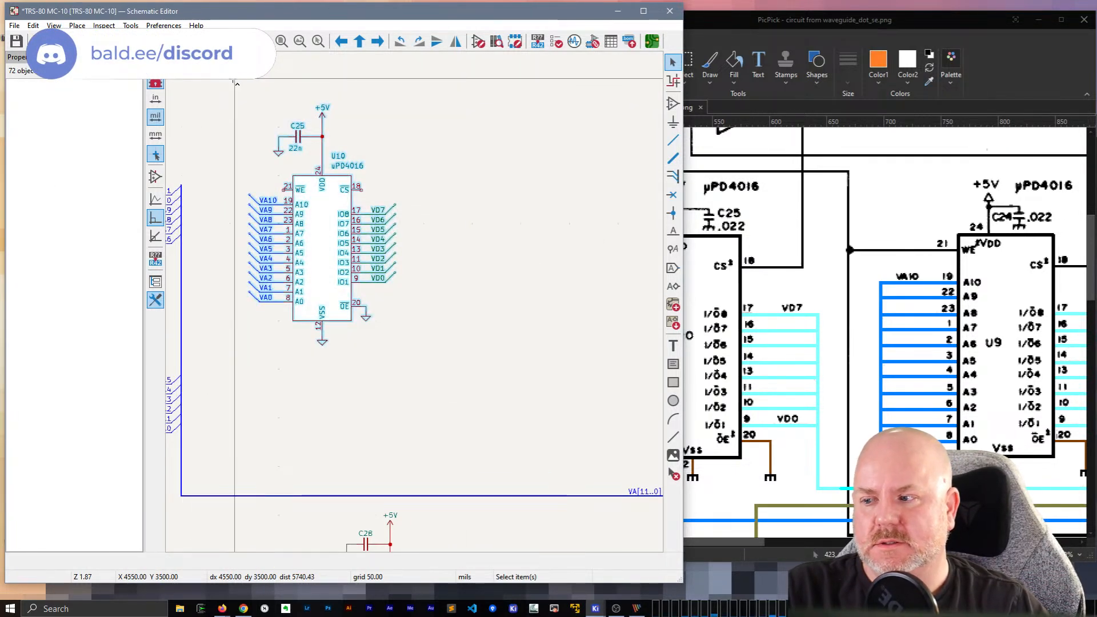
{"action": "key", "text": "ctrl+d"}
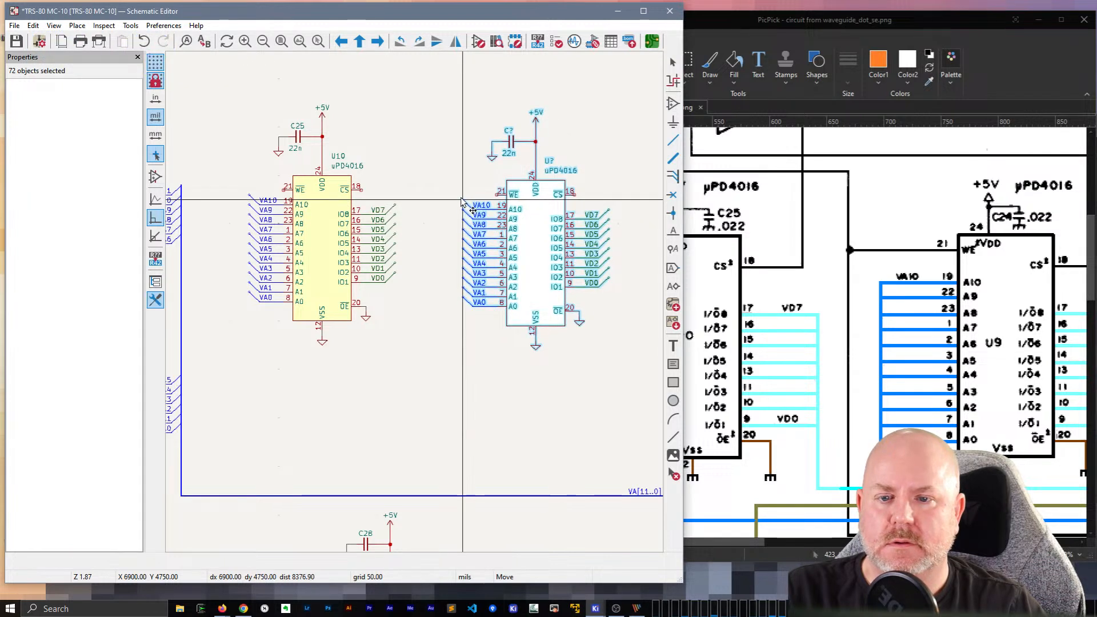
{"action": "left_click", "coordinate": [463, 197]}
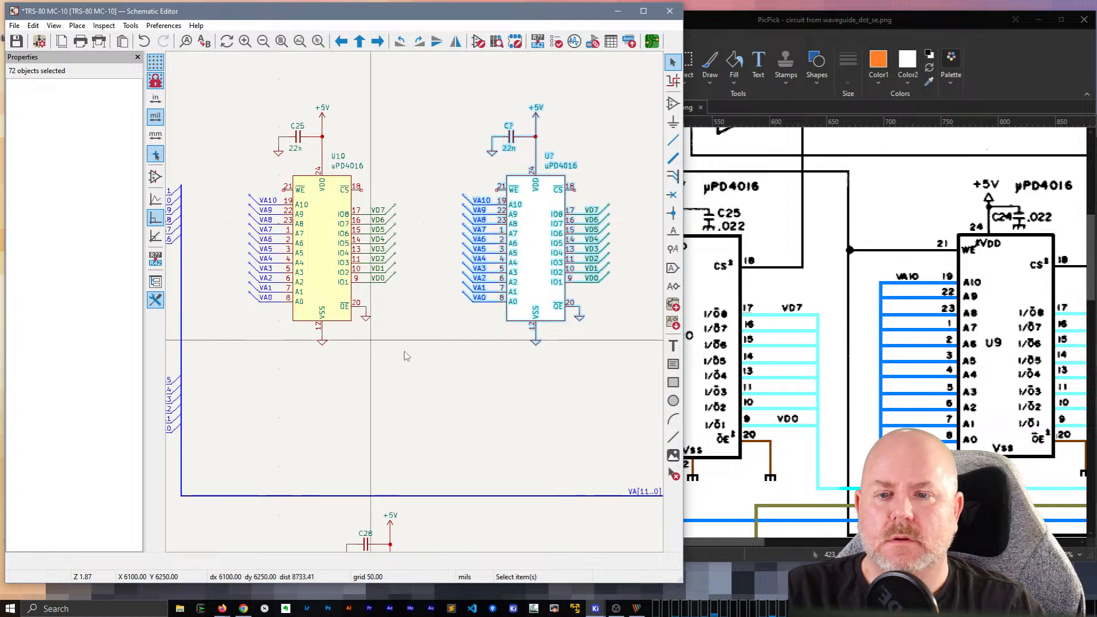
{"action": "left_click", "coordinate": [461, 421]}
{"action": "middle_click_drag", "start_coordinate": [494, 406], "coordinate": [400, 416]}
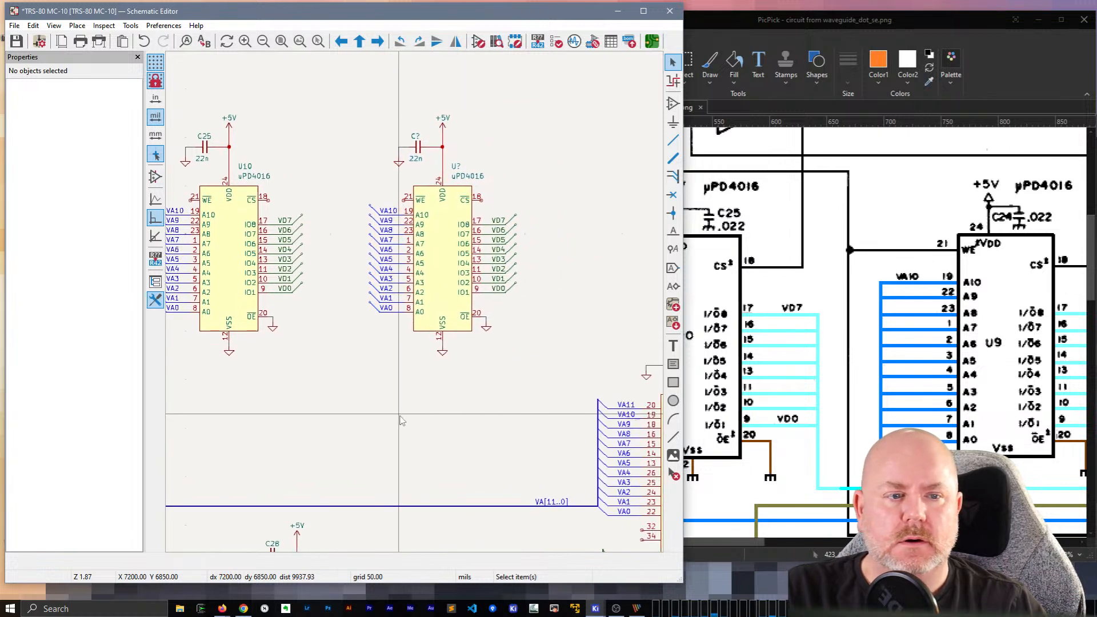
Step: Set the duplicated uPD4016's reference designator to U9
{"action": "left_click", "coordinate": [455, 167]}
{"action": "left_click", "coordinate": [114, 131]}
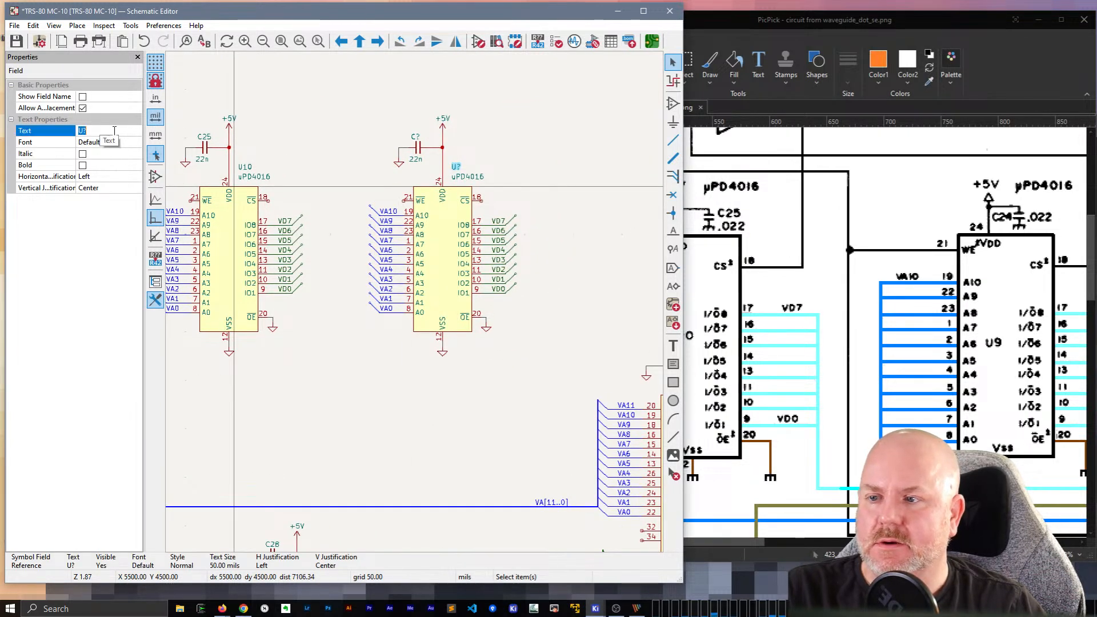
{"action": "key", "text": "BackSpace"}
{"action": "type", "text": "9"}
{"action": "key", "text": "Return"}
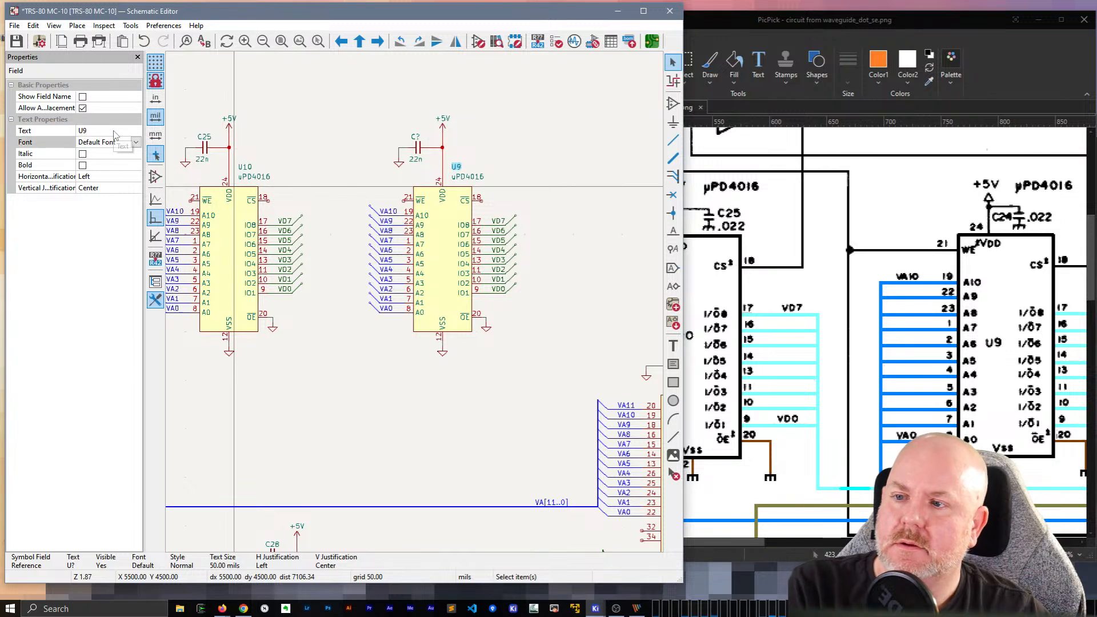
Step: Examine the reference circuit around U10 and U9, comparing the address, data, WE, CS and OE connections with the redrawn schematic
{"action": "scroll", "coordinate": [416, 307], "scroll_direction": "down", "scroll_amount": 2}
{"action": "scroll", "coordinate": [416, 307], "scroll_direction": "up", "scroll_amount": 2}
{"action": "scroll", "coordinate": [416, 307], "scroll_direction": "up", "scroll_amount": 2}
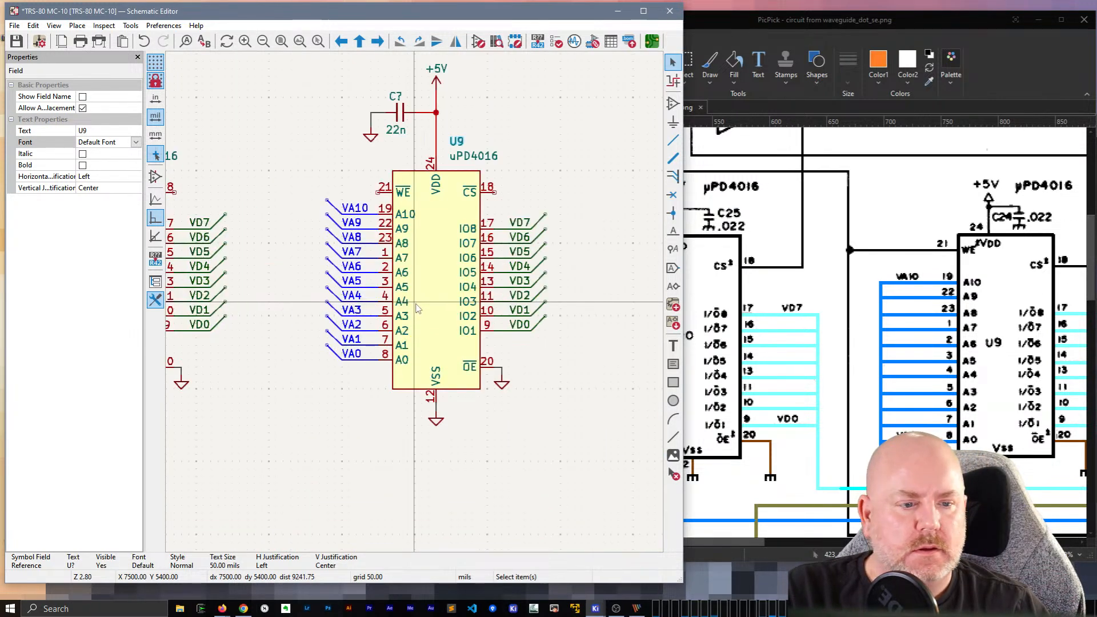
{"action": "scroll", "coordinate": [416, 306], "scroll_direction": "down", "scroll_amount": 2}
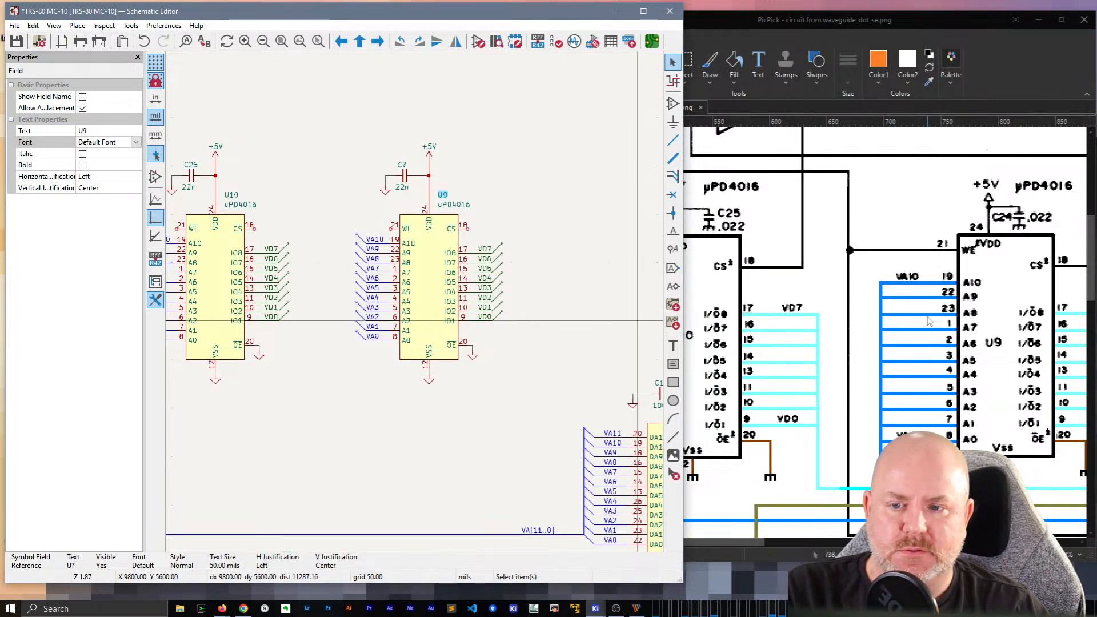
{"action": "left_click_drag", "start_coordinate": [754, 543], "coordinate": [786, 539]}
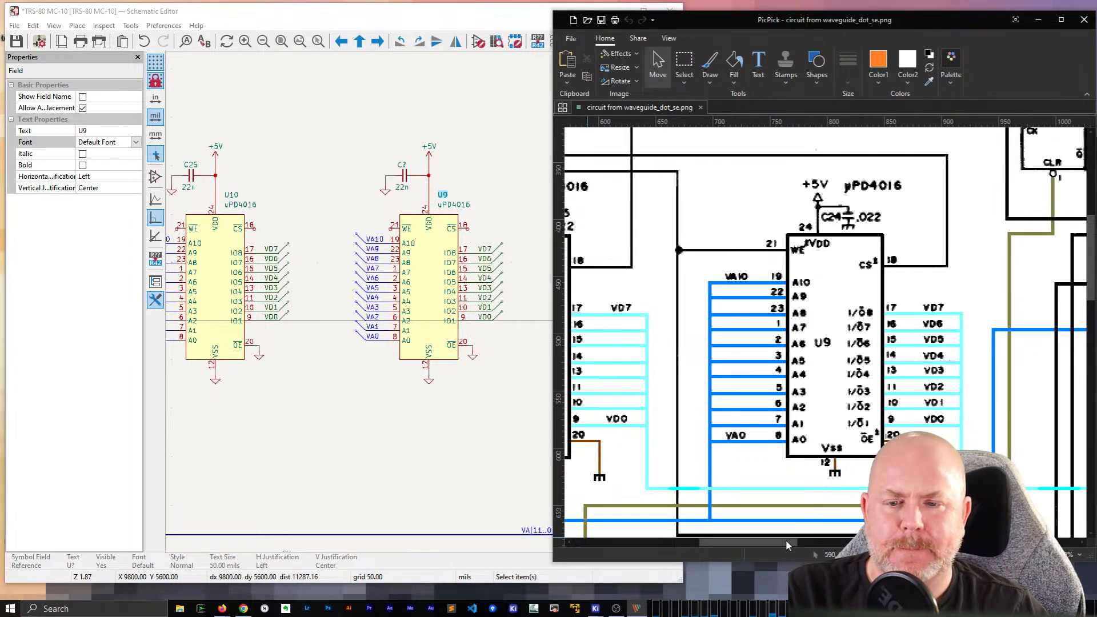
{"action": "scroll", "coordinate": [816, 485], "scroll_direction": "down", "scroll_amount": 3}
{"action": "scroll", "coordinate": [815, 485], "scroll_direction": "up", "scroll_amount": 2}
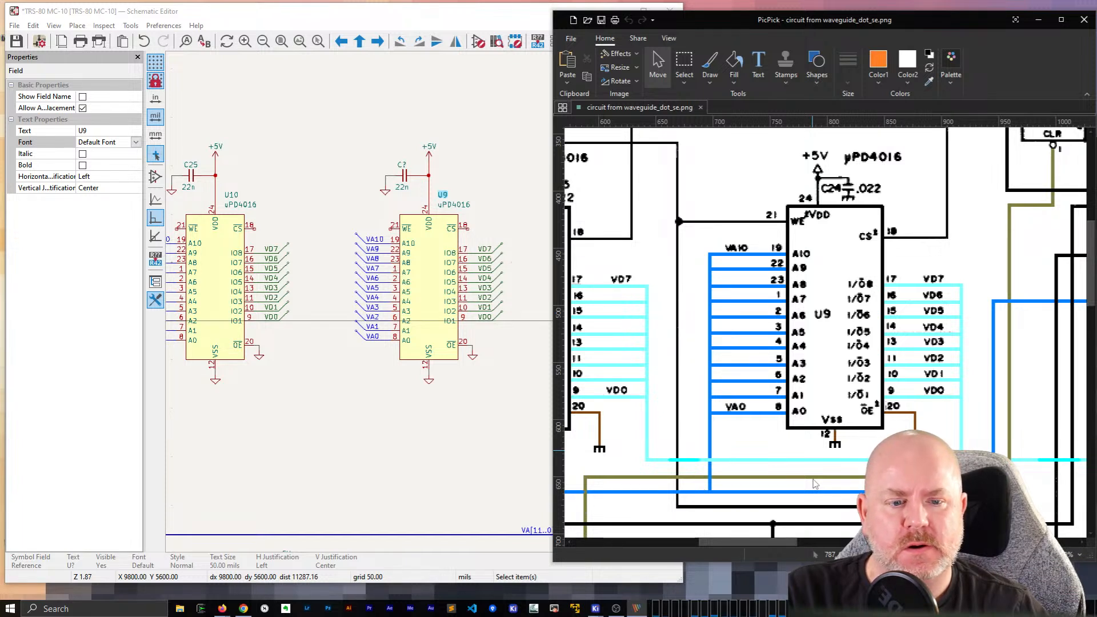
{"action": "scroll", "coordinate": [815, 485], "scroll_direction": "up", "scroll_amount": 1}
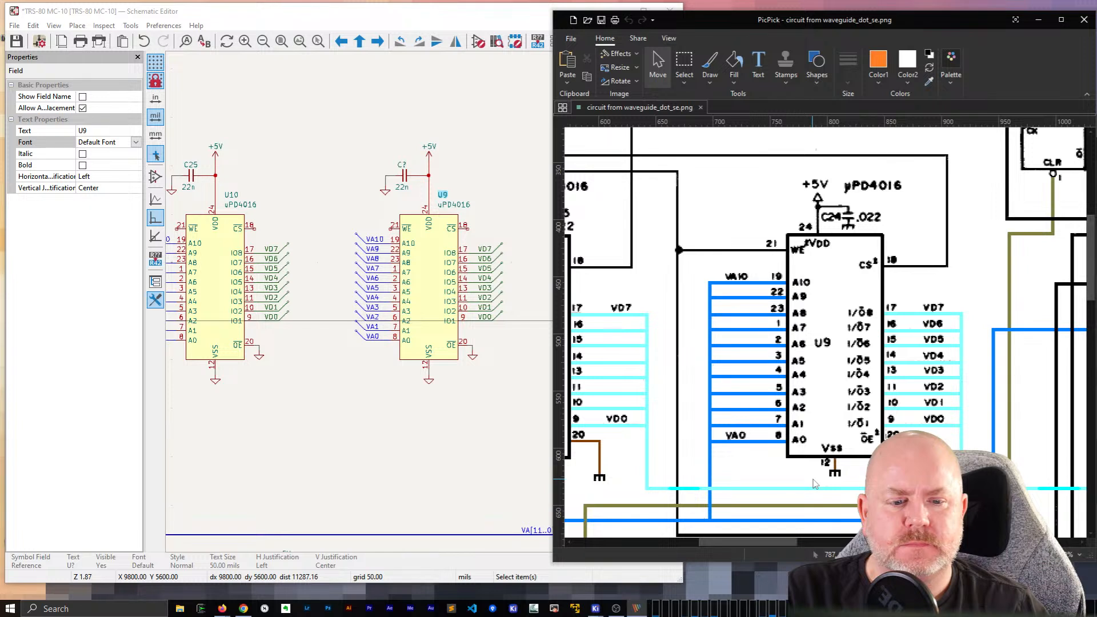
{"action": "left_click_drag", "start_coordinate": [781, 542], "coordinate": [752, 544]}
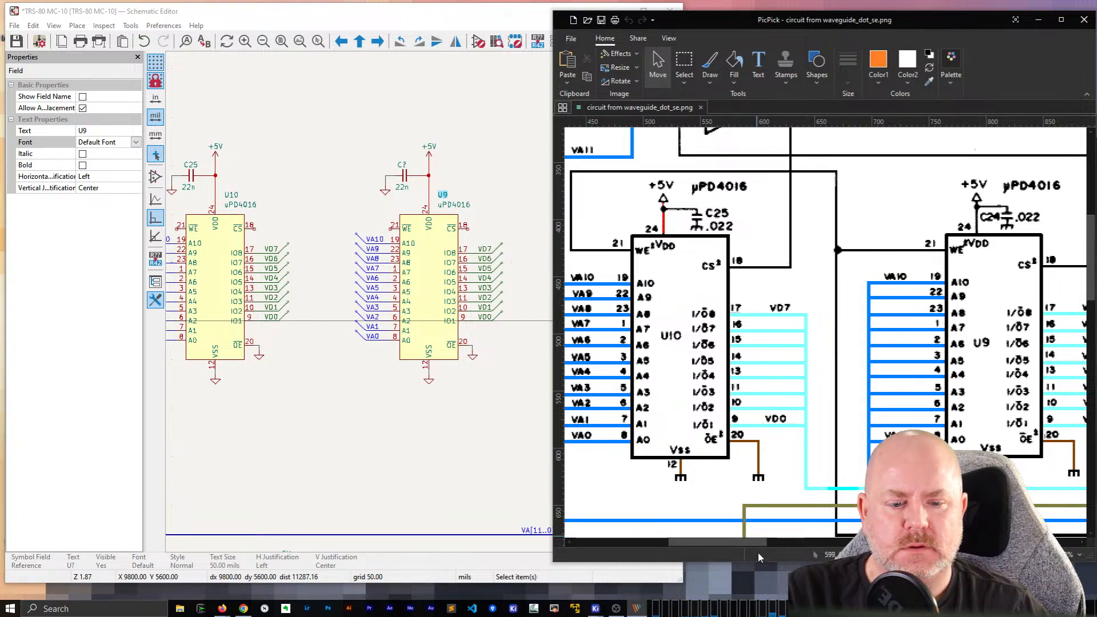
{"action": "left_click_drag", "start_coordinate": [758, 544], "coordinate": [757, 546]}
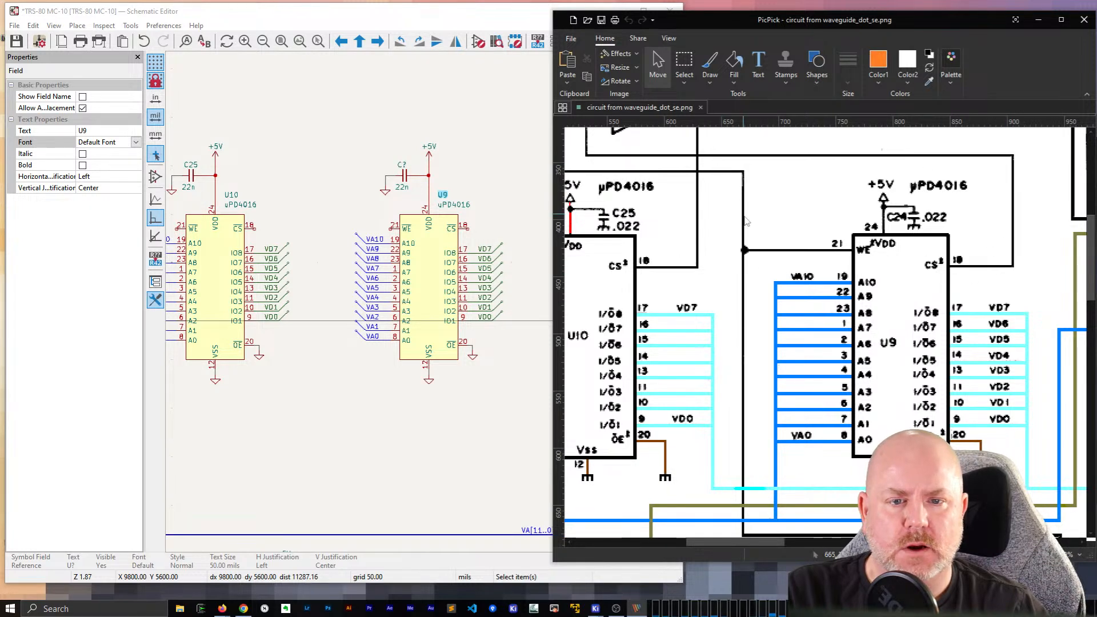
{"action": "scroll", "coordinate": [748, 222], "scroll_direction": "up", "scroll_amount": 3}
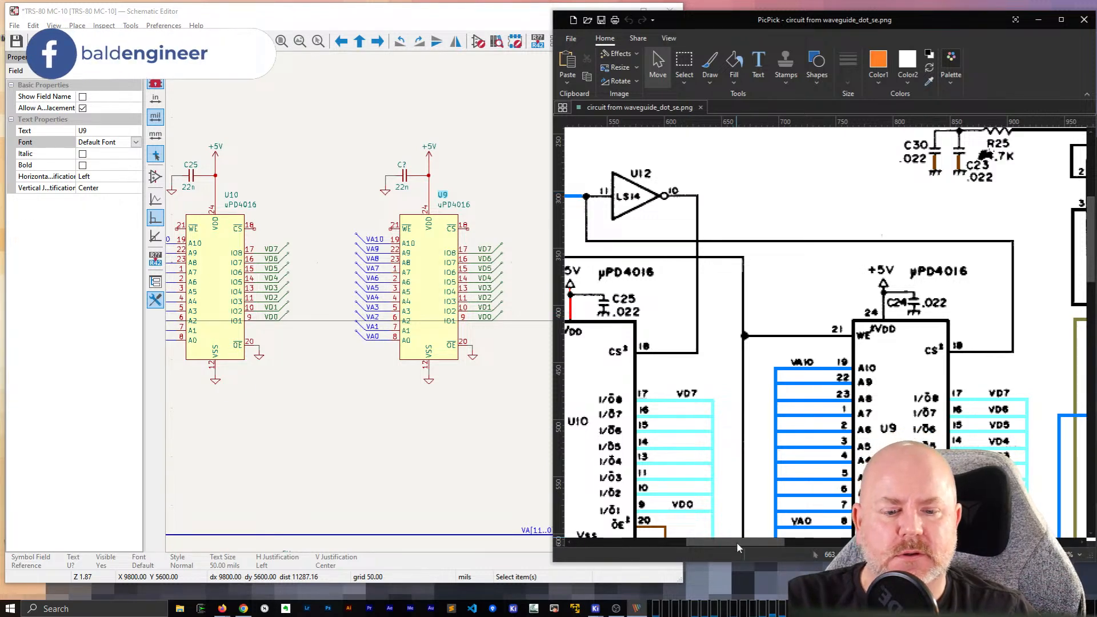
{"action": "left_click_drag", "start_coordinate": [736, 541], "coordinate": [725, 544]}
{"action": "scroll", "coordinate": [731, 419], "scroll_direction": "down", "scroll_amount": 5}
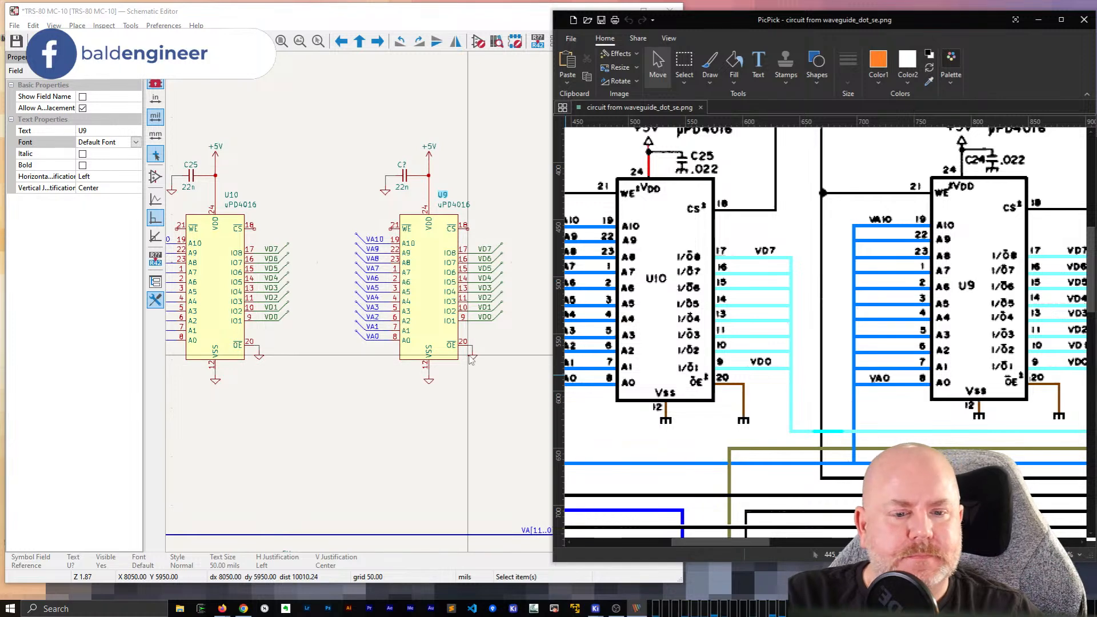
{"action": "left_click", "coordinate": [400, 398]}
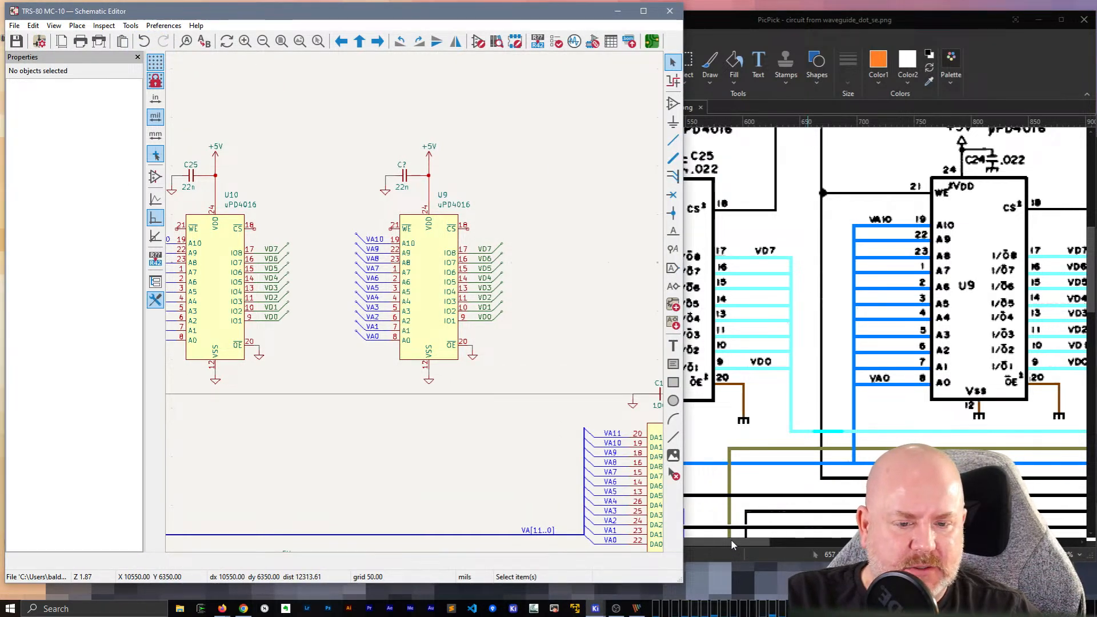
{"action": "left_click_drag", "start_coordinate": [732, 541], "coordinate": [712, 552]}
{"action": "scroll", "coordinate": [417, 308], "scroll_direction": "down", "scroll_amount": 2}
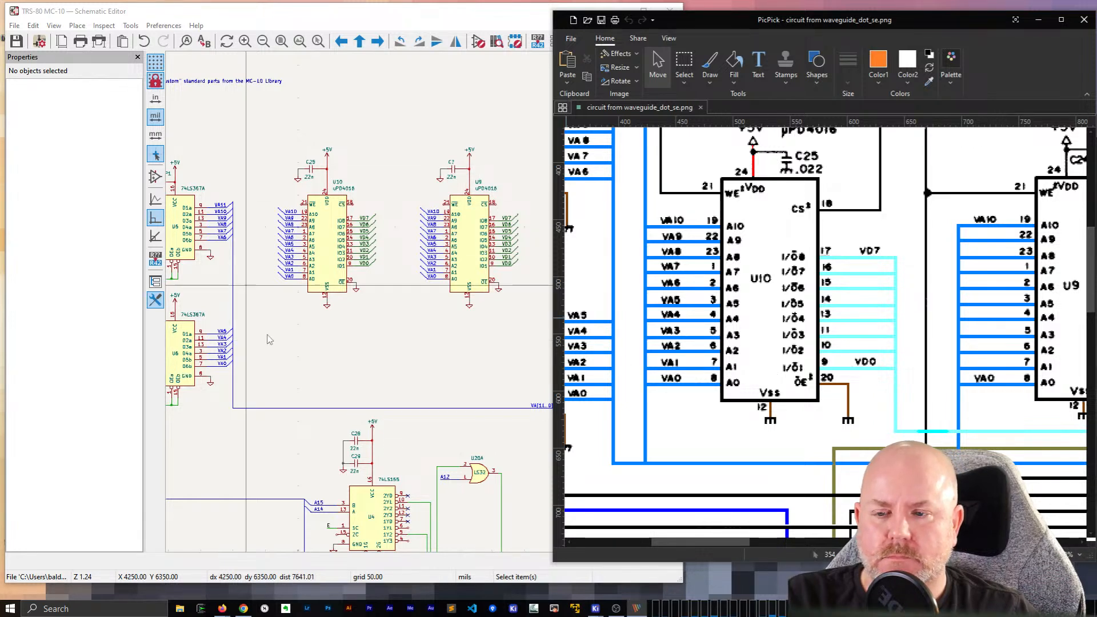
Step: Draw a horizontal VA bus at Y 6700 mils from the MC6847's address bus to the 74LS367A vertical bus, and delete the old lower run
{"action": "left_click", "coordinate": [243, 316]}
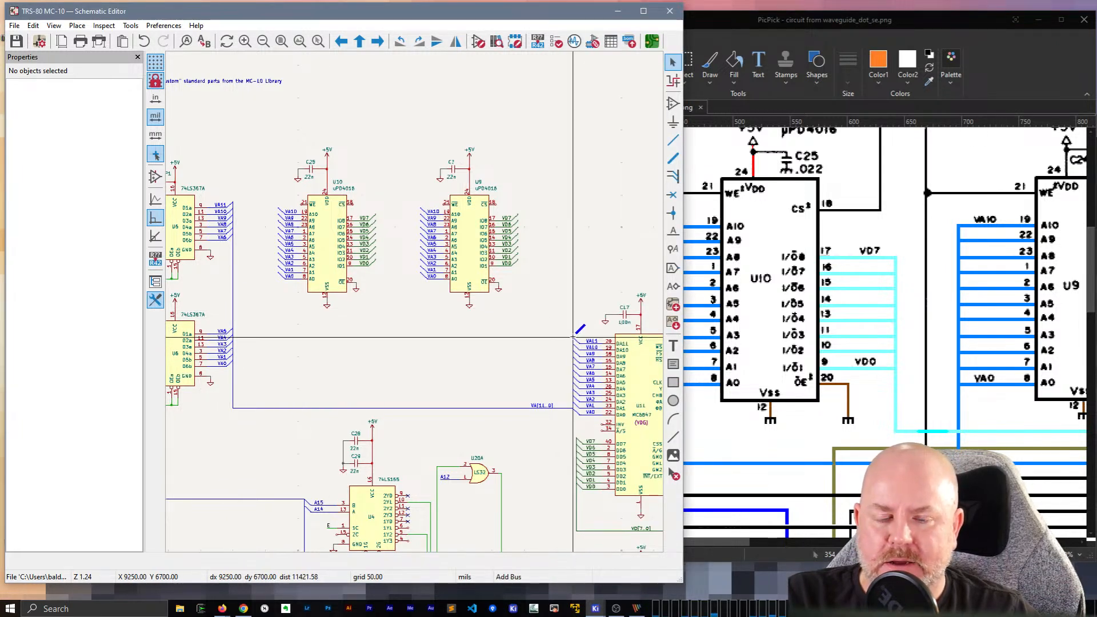
{"action": "key", "text": "b"}
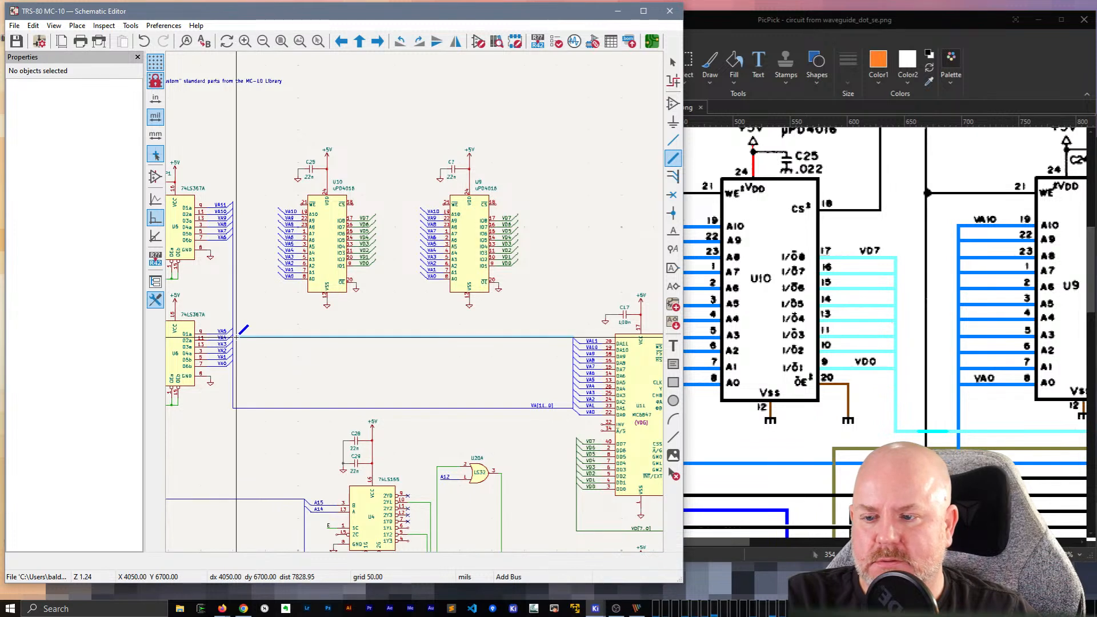
{"action": "left_click", "coordinate": [235, 337]}
{"action": "key", "text": "Escape"}
{"action": "left_click_drag", "start_coordinate": [262, 433], "coordinate": [223, 398]}
{"action": "key", "text": "Delete"}
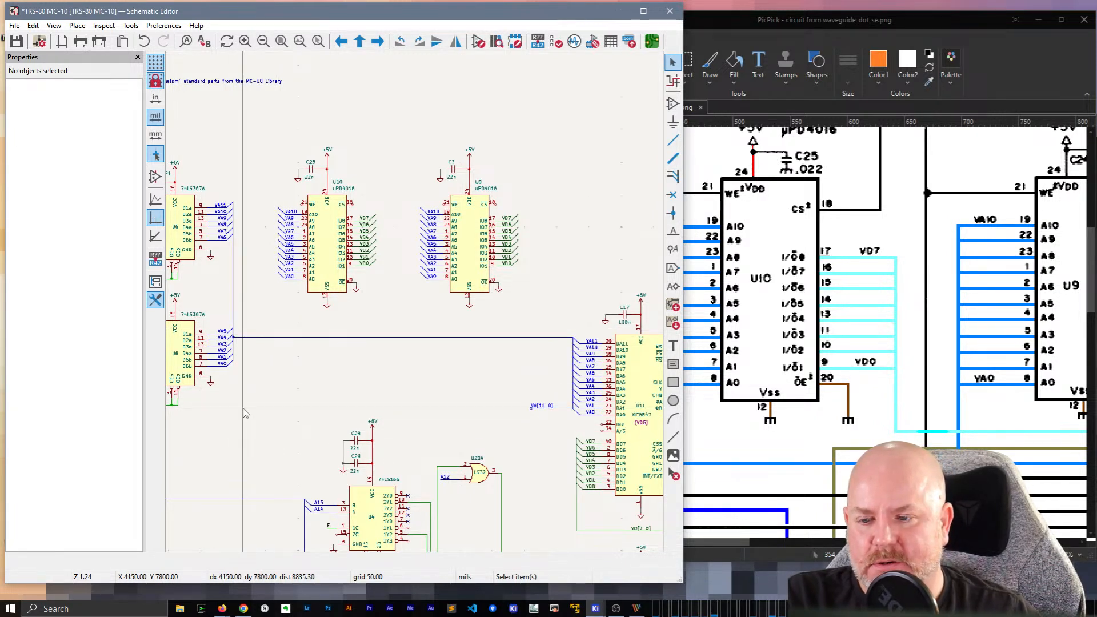
Step: Move the VA[11..0] net label onto the new horizontal bus near the MC6847
{"action": "left_click", "coordinate": [537, 406]}
{"action": "key", "text": "m"}
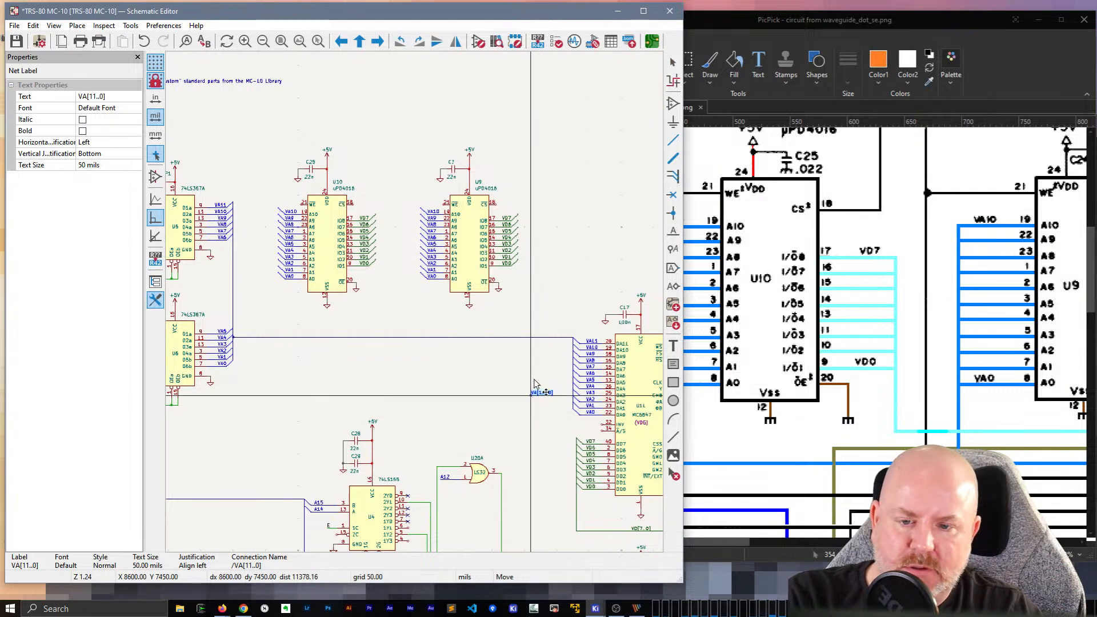
{"action": "left_click", "coordinate": [541, 340]}
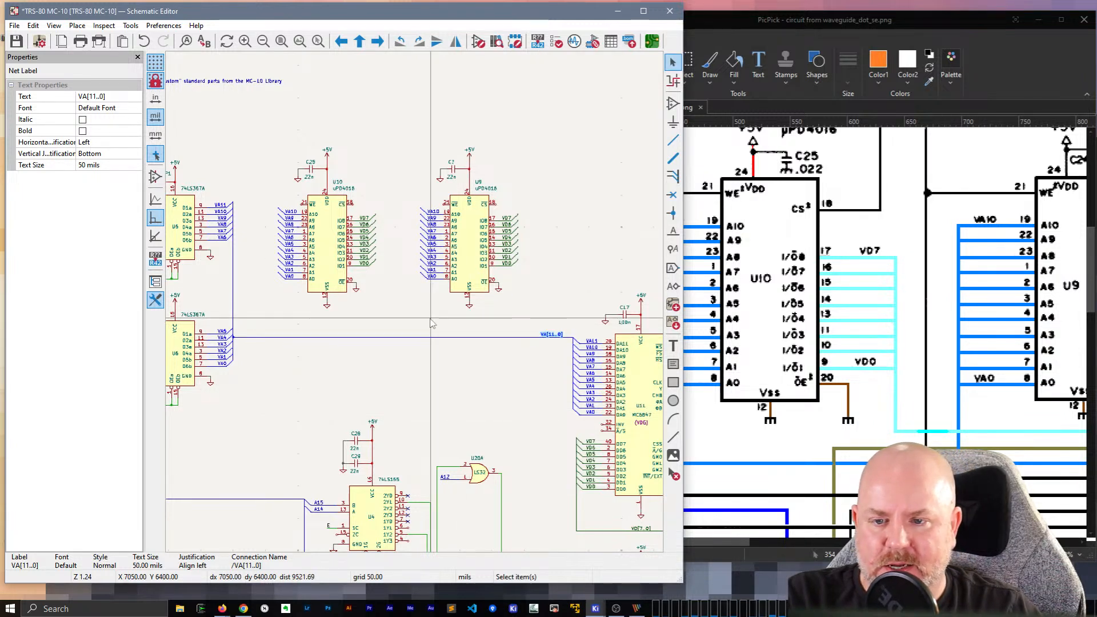
Step: Draw vertical buses from the VA address entries of U9 and U10 down to the horizontal VA bus, and save the schematic
{"action": "key", "text": "b"}
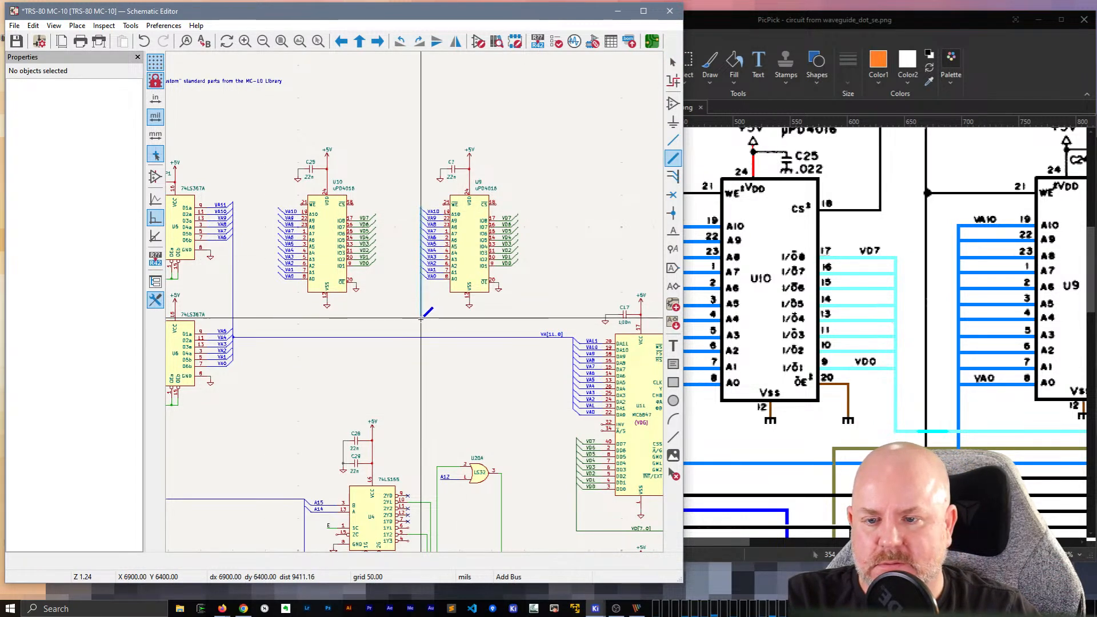
{"action": "left_click", "coordinate": [421, 337]}
{"action": "key", "text": "Escape"}
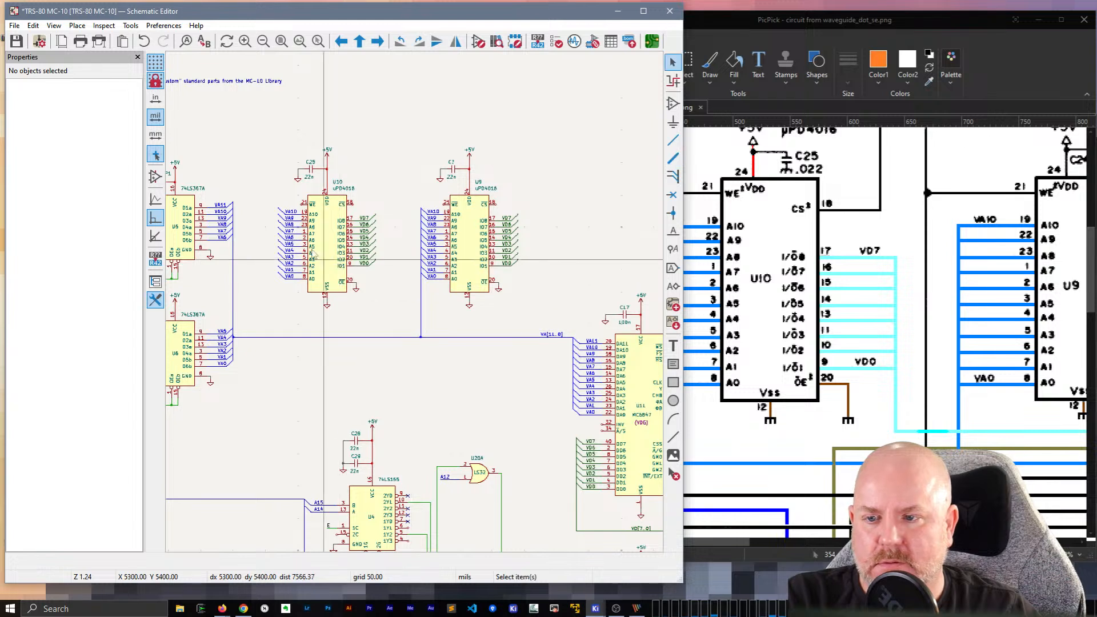
{"action": "left_click", "coordinate": [279, 208]}
{"action": "left_click", "coordinate": [278, 338]}
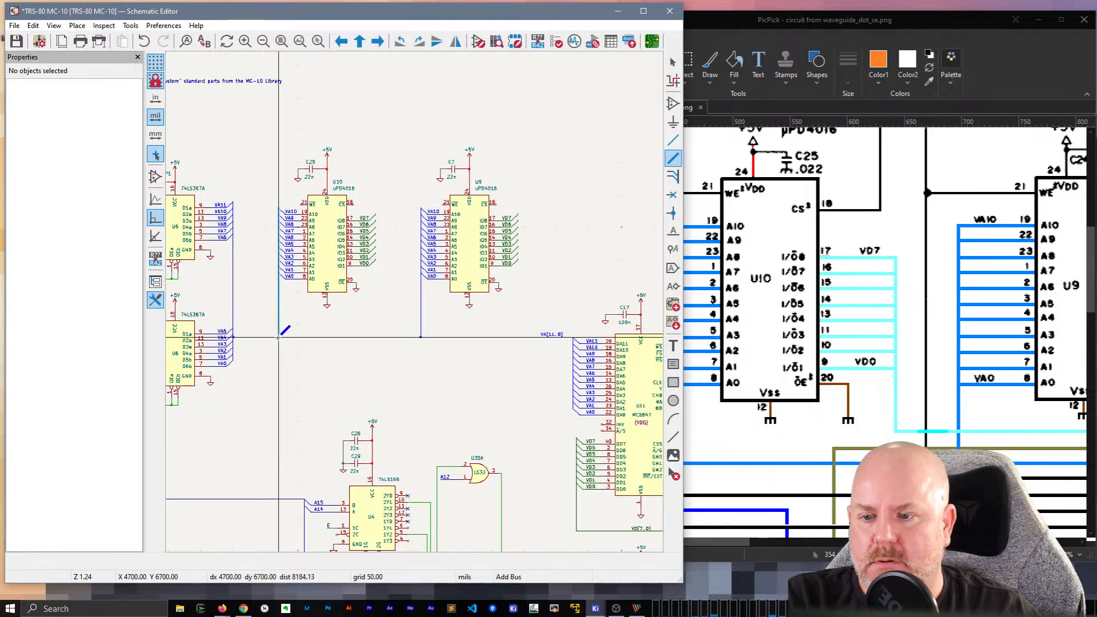
{"action": "key", "text": "Escape"}
{"action": "key", "text": "ctrl+s"}
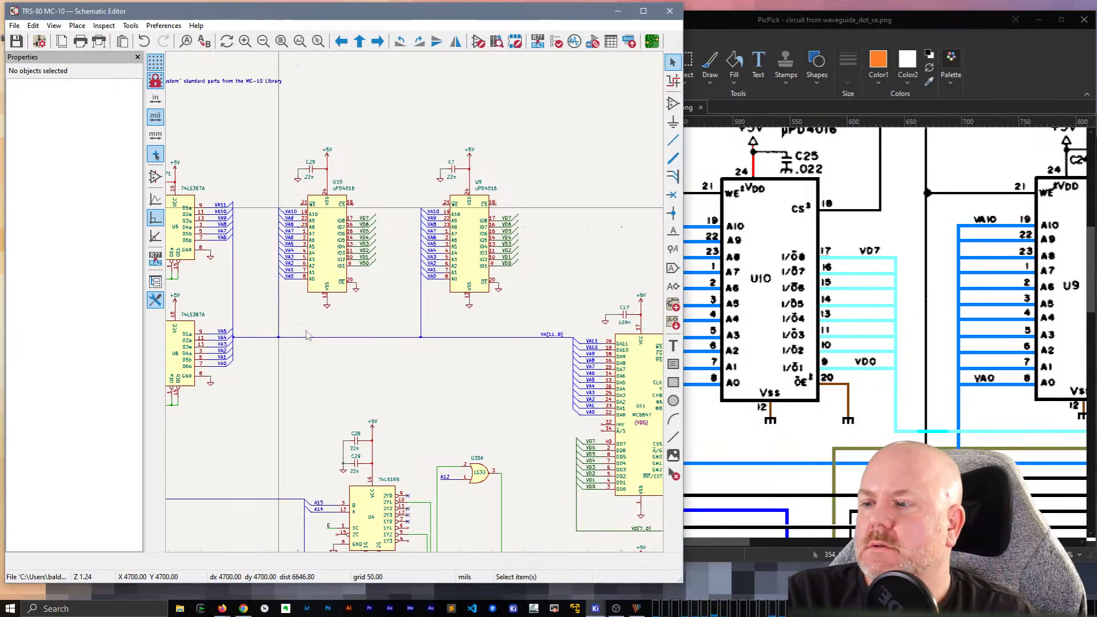
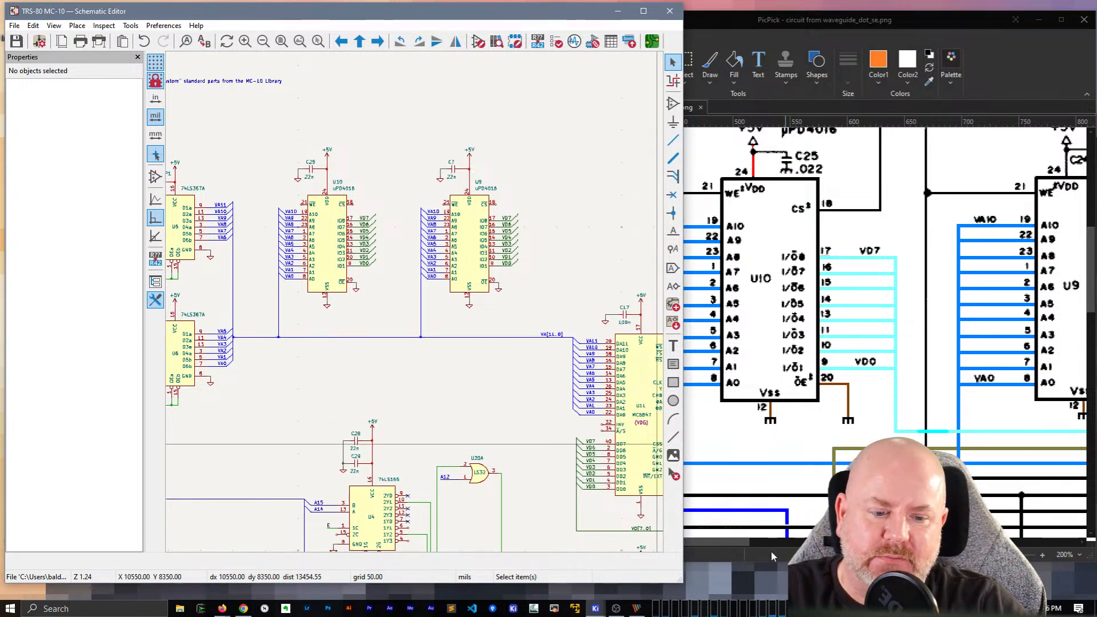
Step: Draw a bus joining the VD data entries of U10 and U9 with a horizontal run at Y 6450 mils, and save the schematic
{"action": "left_click", "coordinate": [715, 545]}
{"action": "left_click_drag", "start_coordinate": [715, 544], "coordinate": [774, 540]}
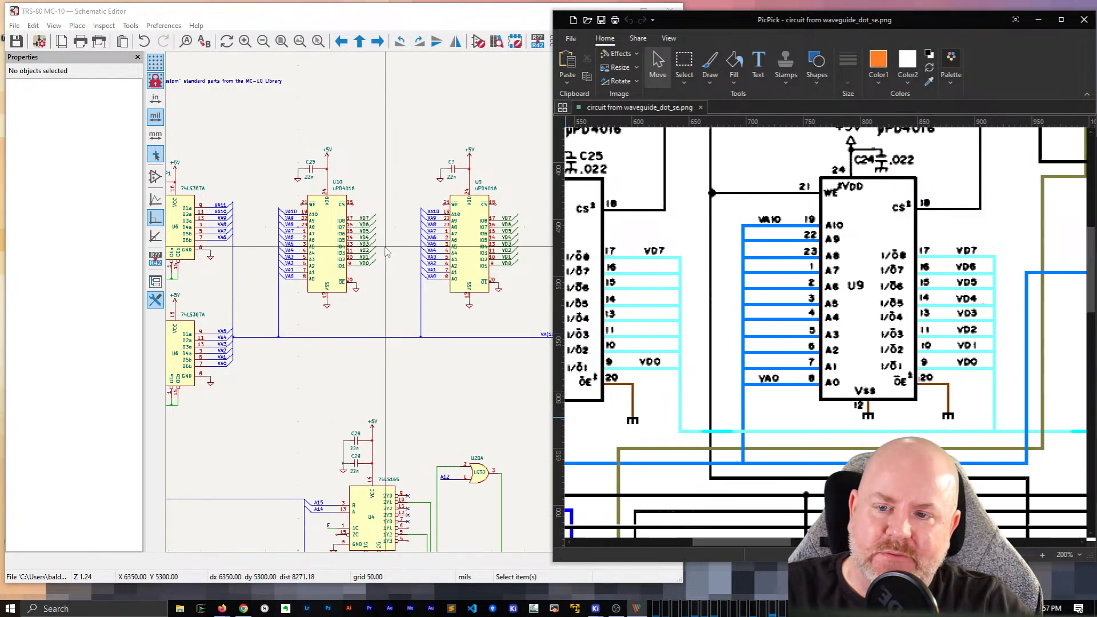
{"action": "left_click", "coordinate": [329, 237]}
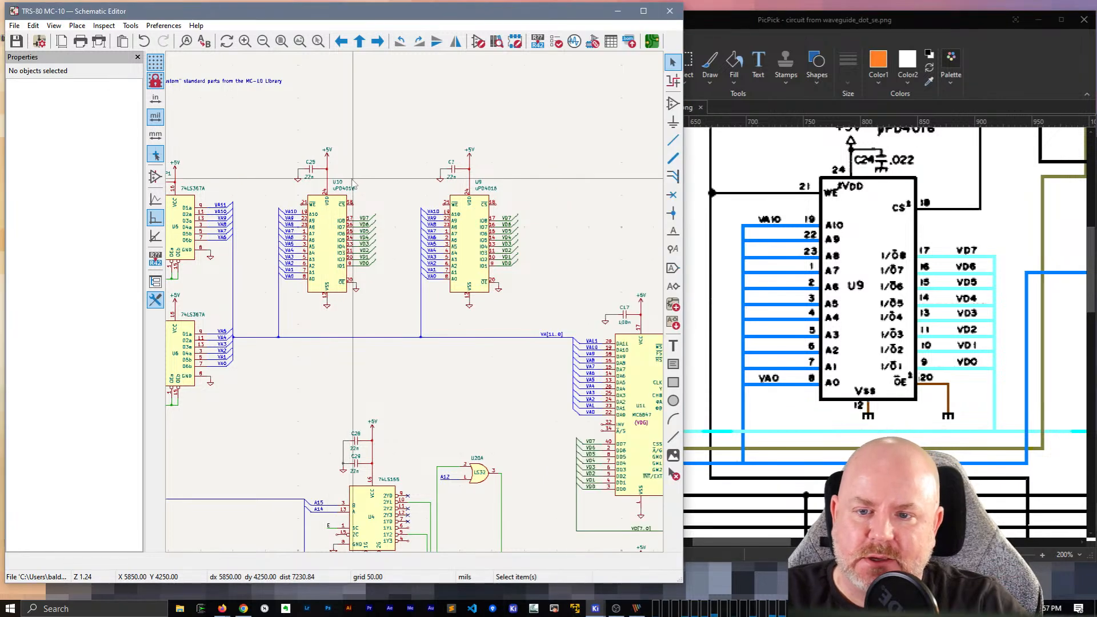
{"action": "scroll", "coordinate": [417, 307], "scroll_direction": "up", "scroll_amount": 2}
{"action": "middle_click_drag", "start_coordinate": [417, 308], "coordinate": [294, 240]}
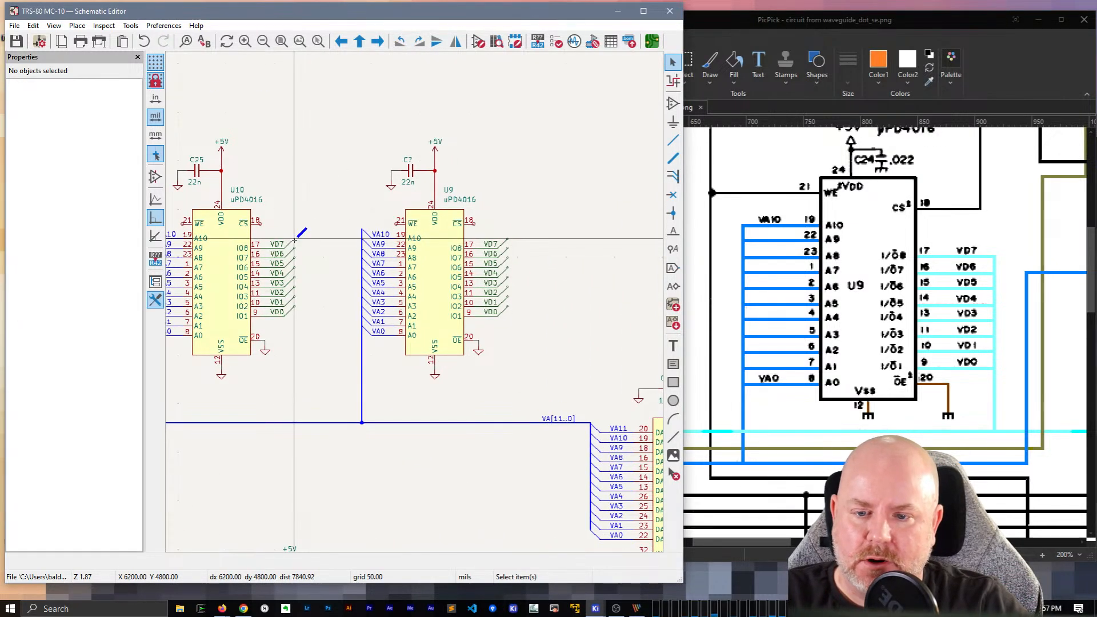
{"action": "key", "text": "b"}
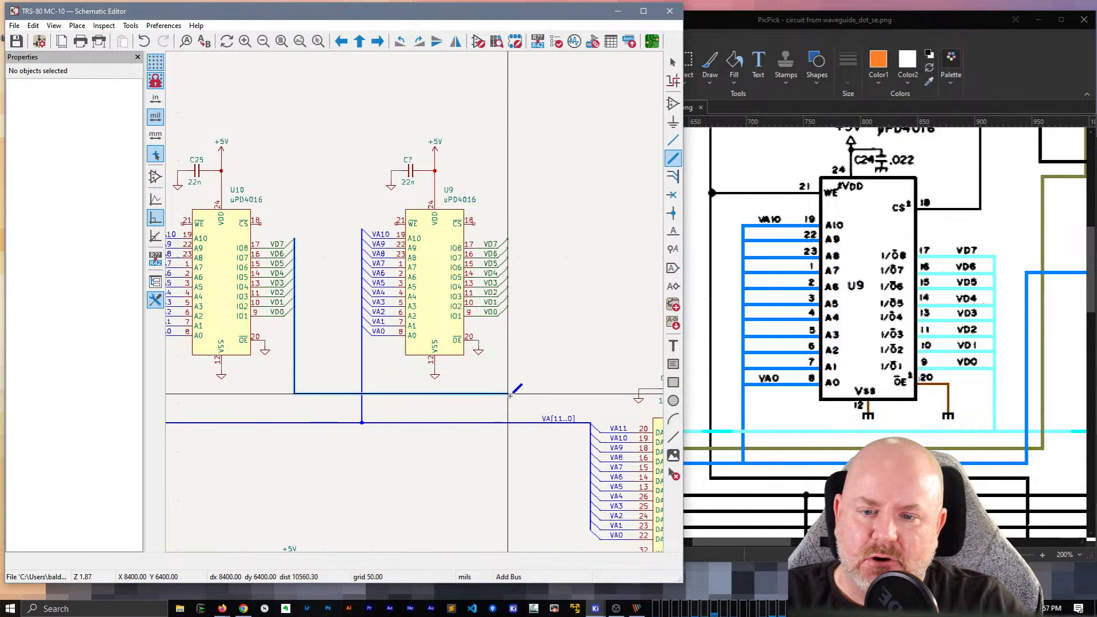
{"action": "left_click", "coordinate": [507, 399]}
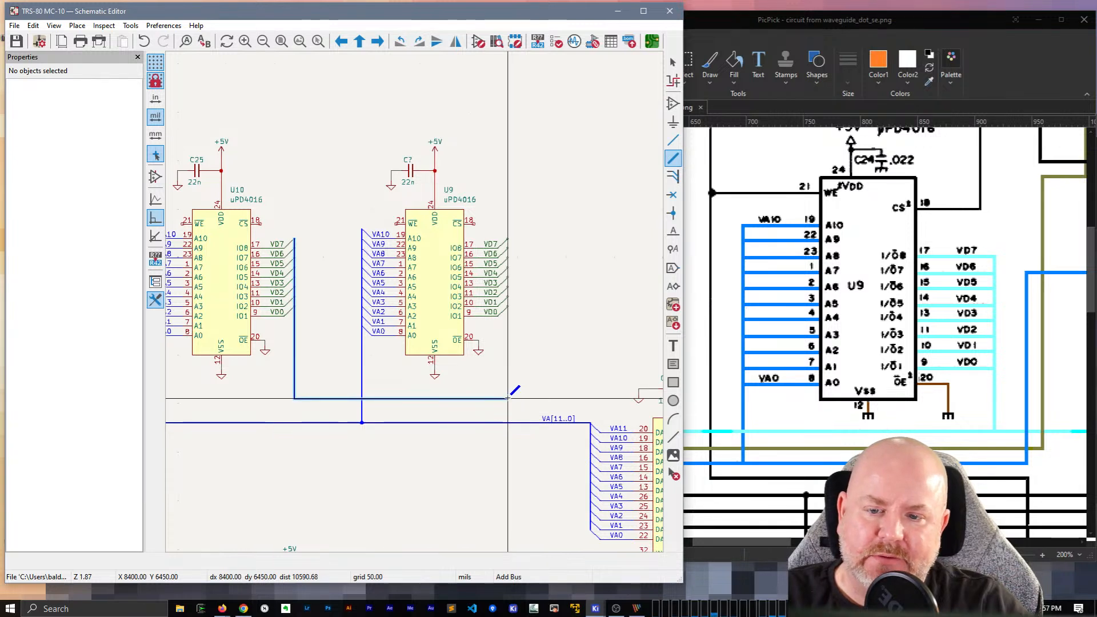
{"action": "double_click", "coordinate": [508, 239]}
{"action": "key", "text": "Escape"}
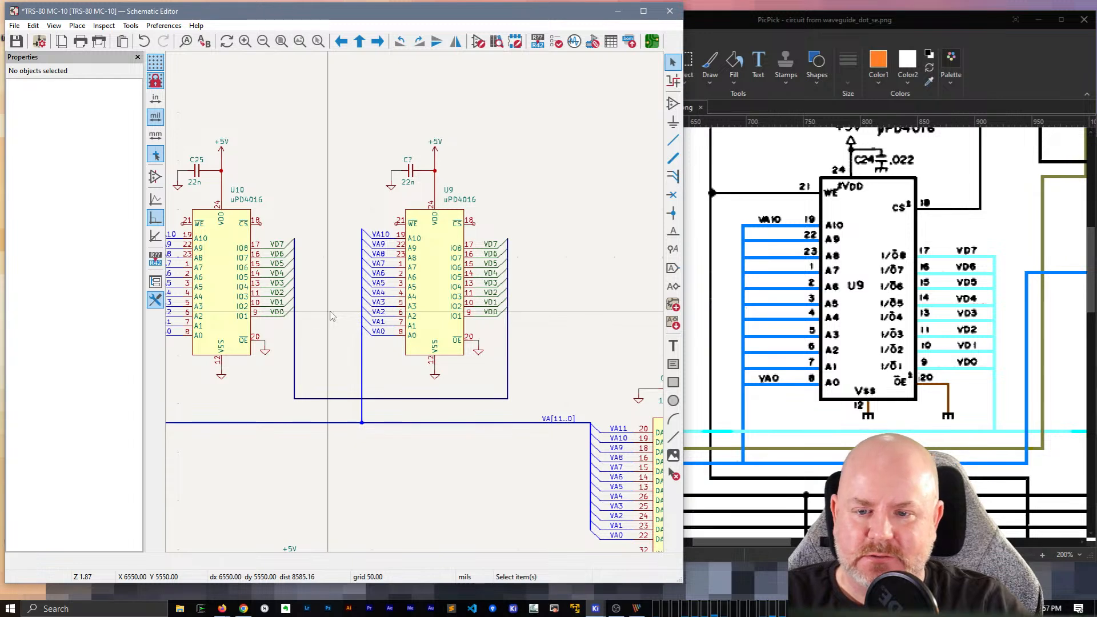
{"action": "key", "text": "ctrl+s"}
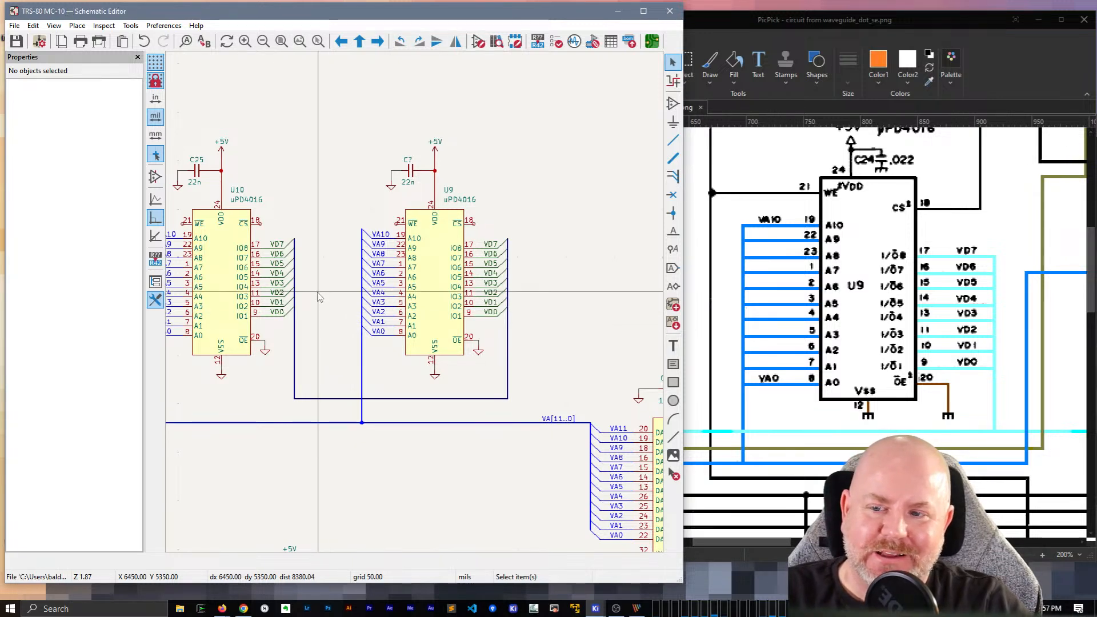
Step: Copy the VD[7..0] net label from the bus below the MC6847 onto the new data bus between U10 and U9
{"action": "scroll", "coordinate": [318, 295], "scroll_direction": "up", "scroll_amount": 1}
{"action": "scroll", "coordinate": [415, 303], "scroll_direction": "down", "scroll_amount": 1}
{"action": "middle_click_drag", "start_coordinate": [417, 287], "coordinate": [348, 271]}
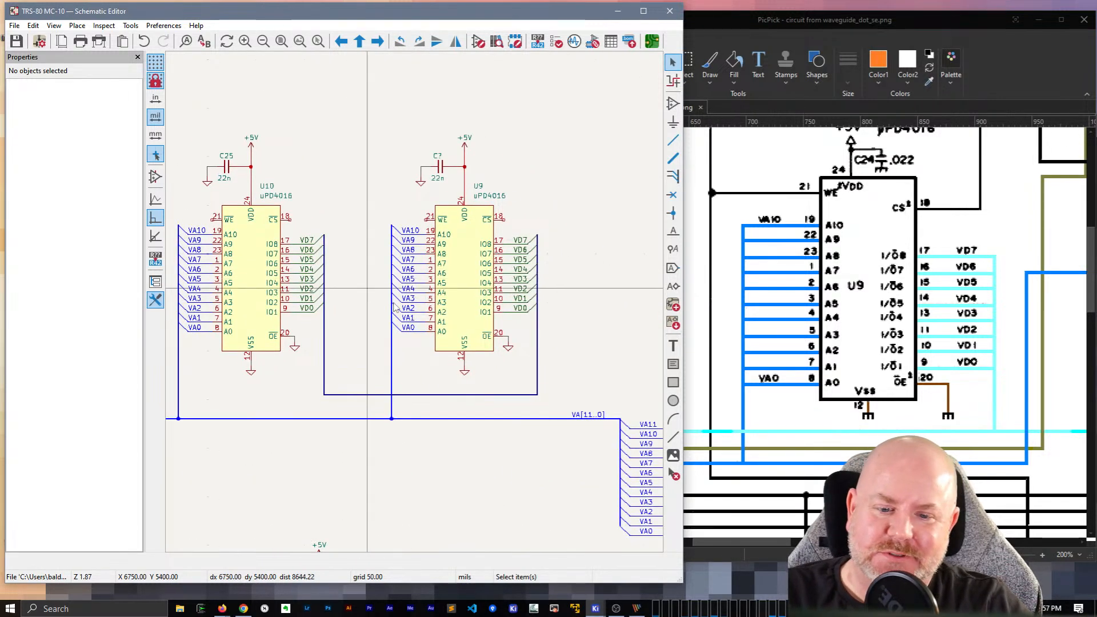
{"action": "middle_click_drag", "start_coordinate": [588, 348], "coordinate": [417, 304]}
{"action": "scroll", "coordinate": [417, 304], "scroll_direction": "down", "scroll_amount": 1}
{"action": "middle_click_drag", "start_coordinate": [397, 357], "coordinate": [408, 285]}
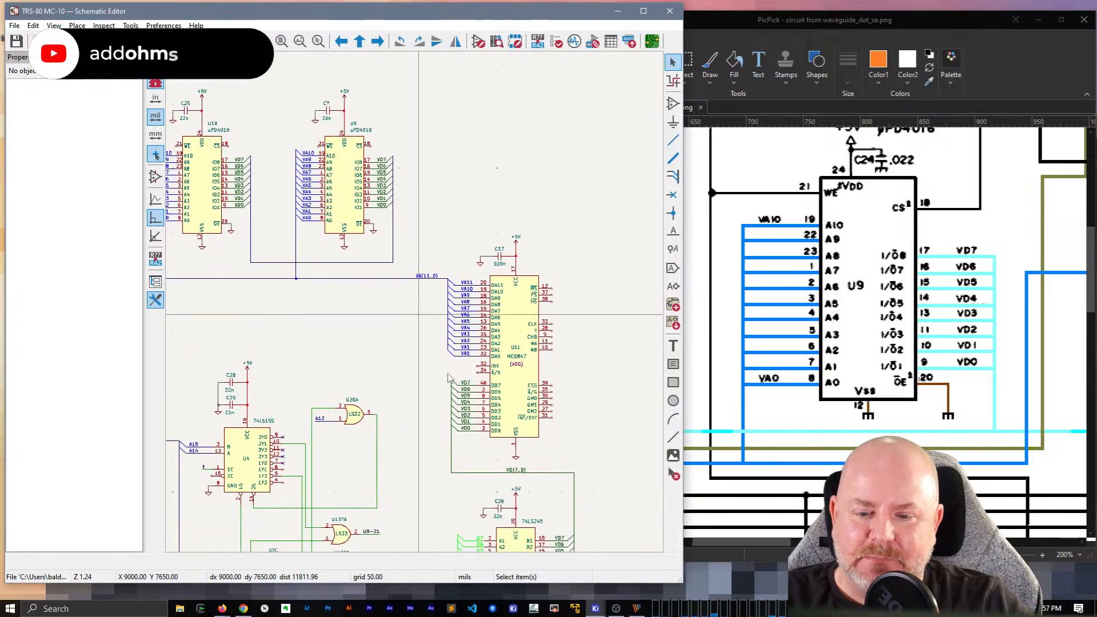
{"action": "left_click", "coordinate": [518, 469]}
{"action": "key", "text": "ctrl+c"}
{"action": "key", "text": "ctrl+v"}
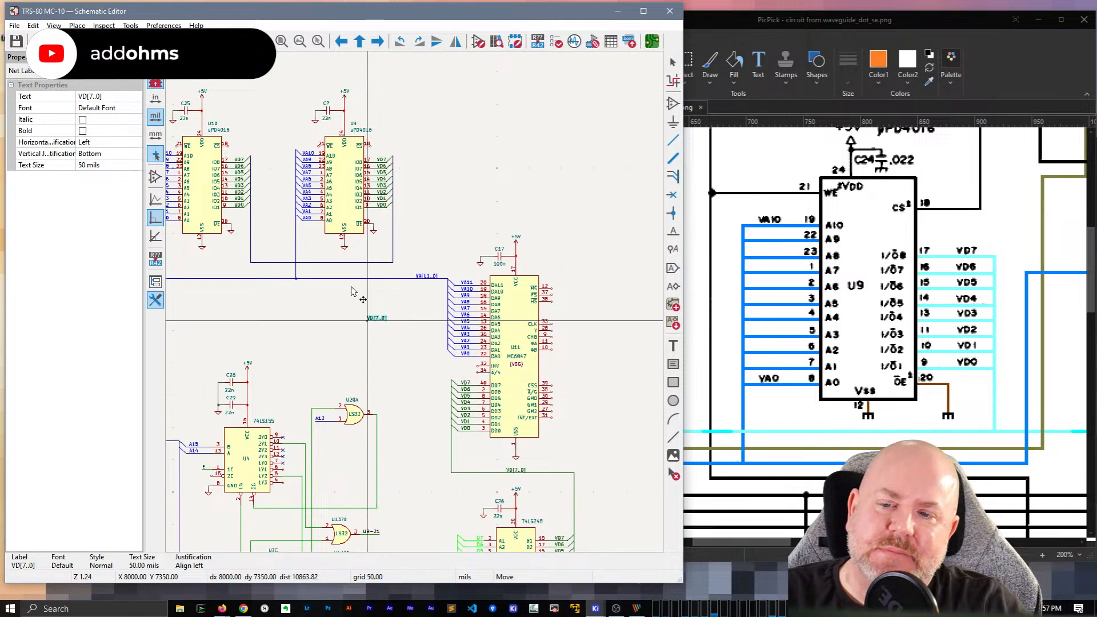
{"action": "scroll", "coordinate": [344, 262], "scroll_direction": "up", "scroll_amount": 1}
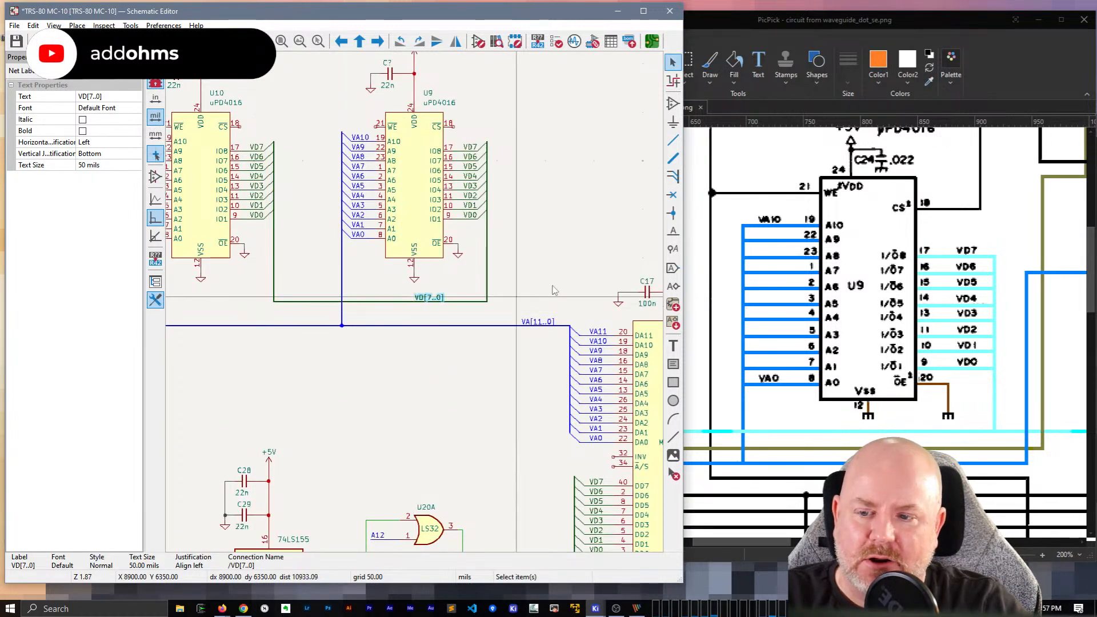
{"action": "left_click", "coordinate": [416, 307]}
Step: Check the VD routing in the reference scan and draw a bus from the MC6847's VD bus to the lower corner of U9's data bus
{"action": "scroll", "coordinate": [566, 286], "scroll_direction": "down", "scroll_amount": 3}
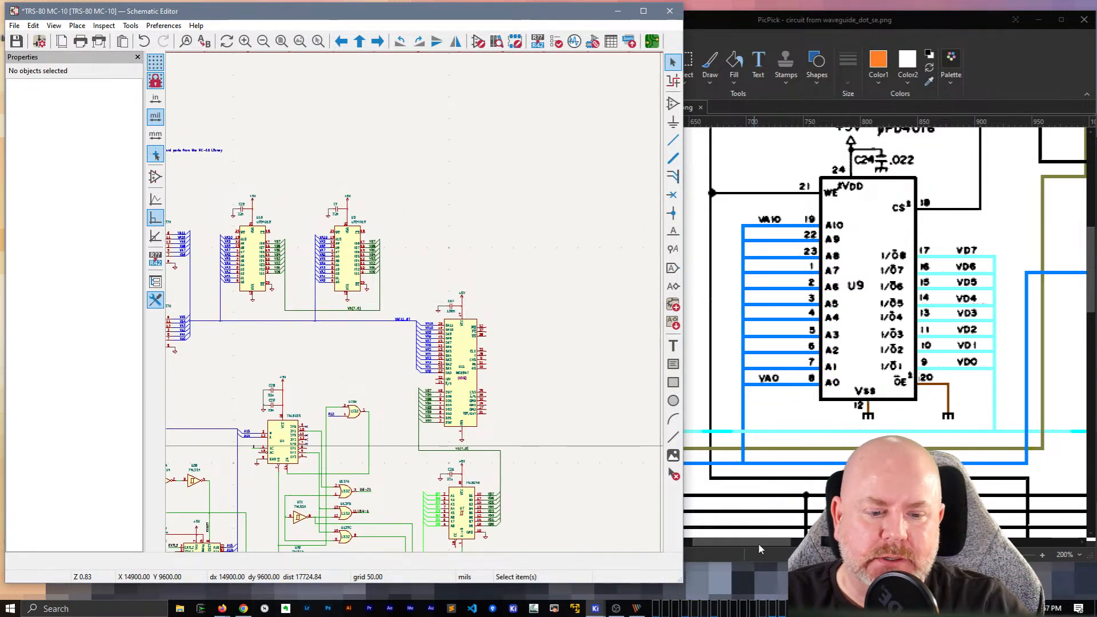
{"action": "left_click_drag", "start_coordinate": [760, 543], "coordinate": [827, 544]}
{"action": "scroll", "coordinate": [826, 239], "scroll_direction": "down", "scroll_amount": 9}
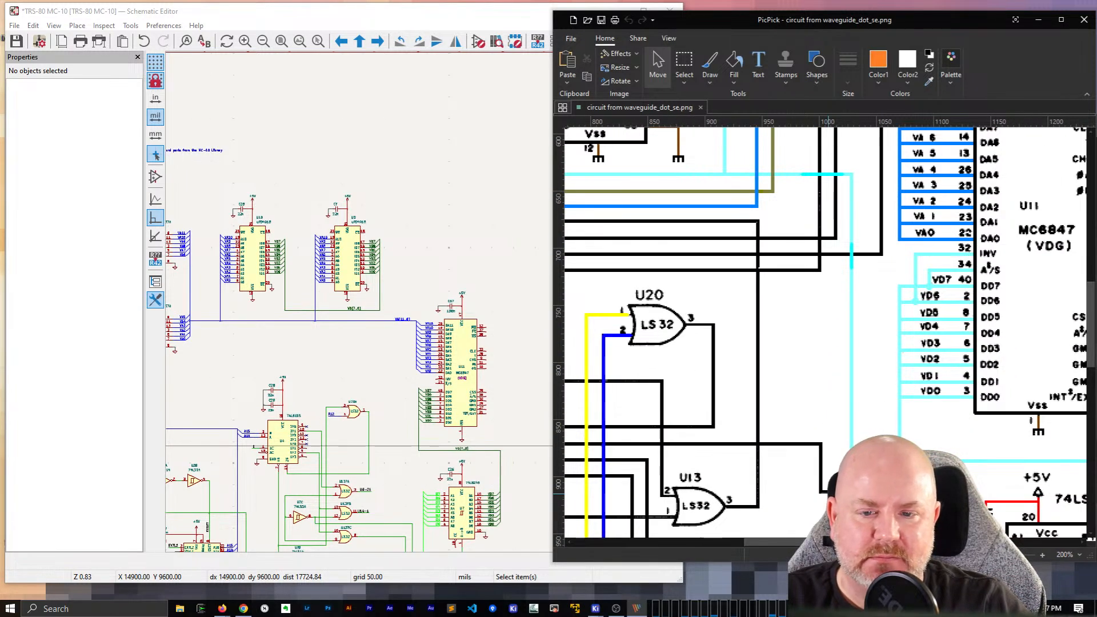
{"action": "scroll", "coordinate": [473, 326], "scroll_direction": "up", "scroll_amount": 3}
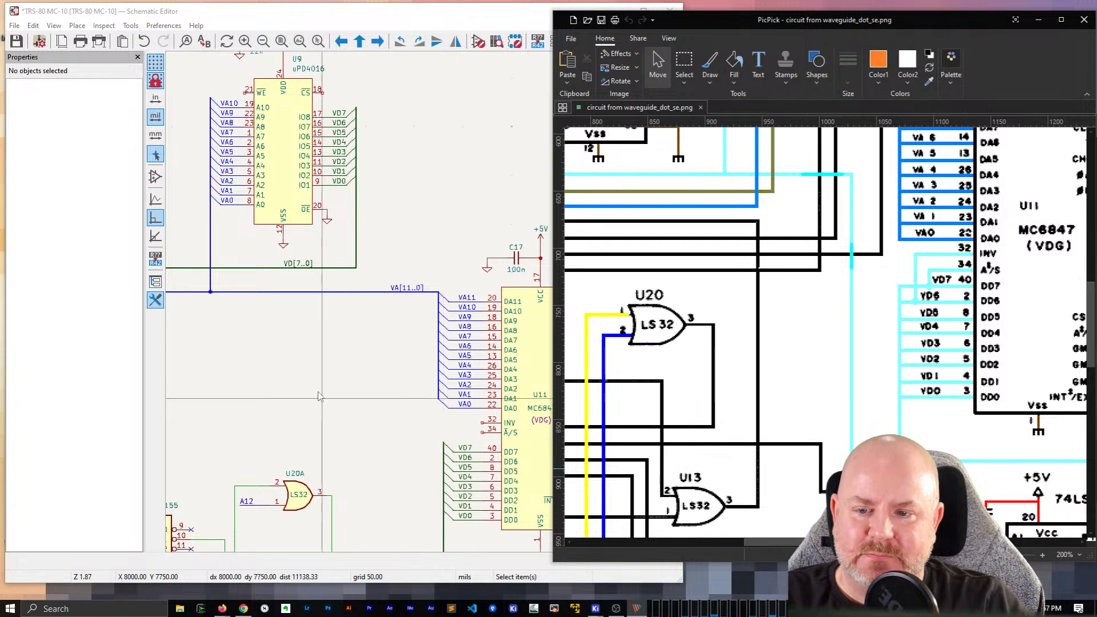
{"action": "left_click", "coordinate": [439, 438]}
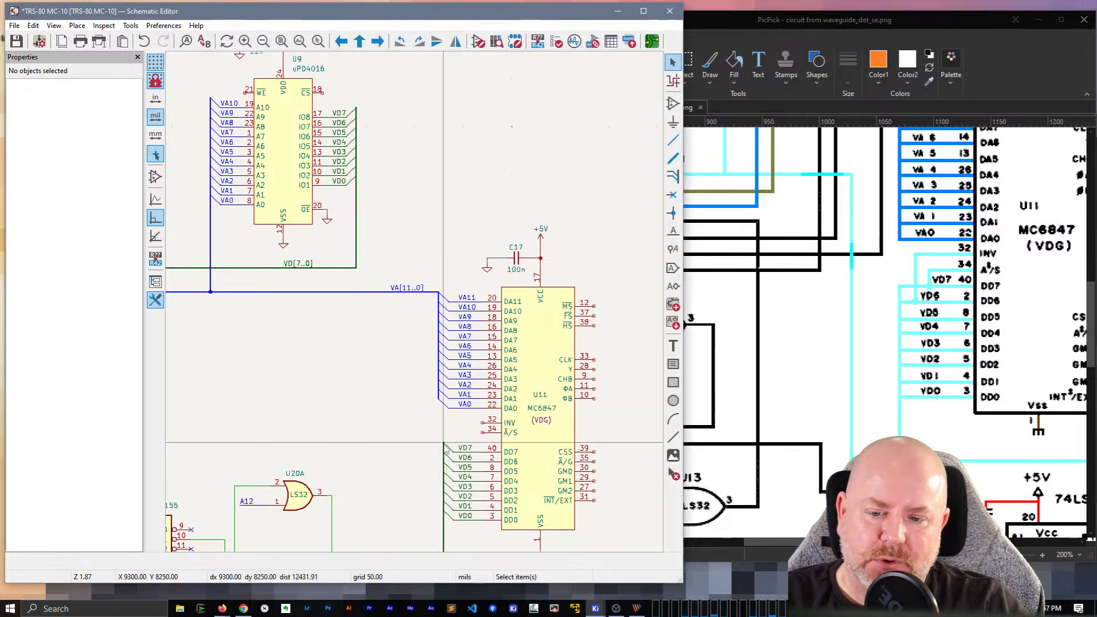
{"action": "key", "text": "b"}
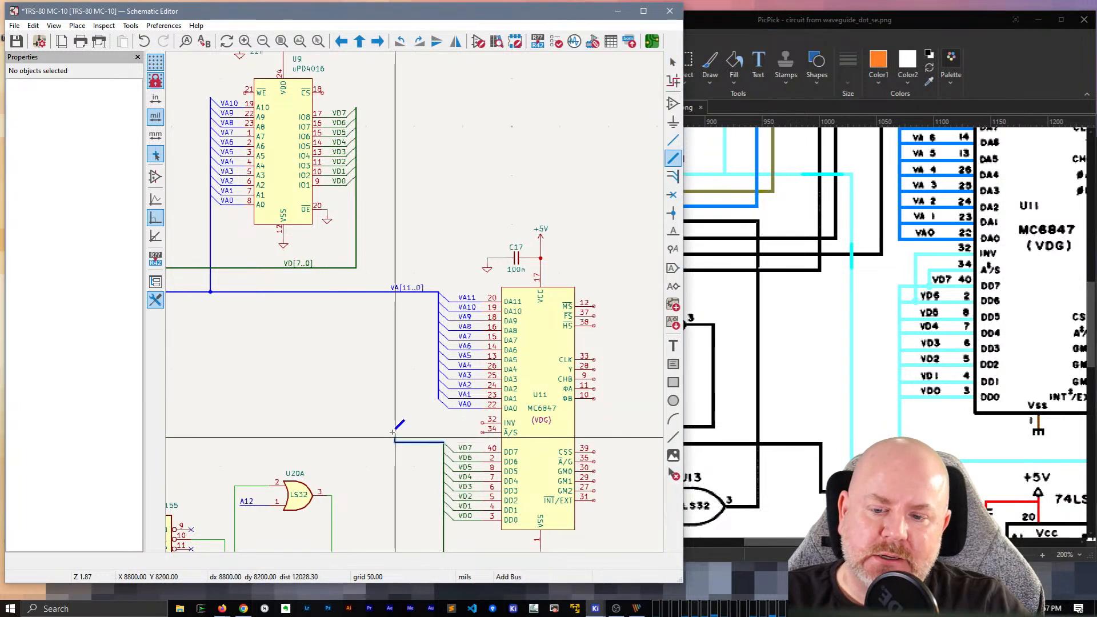
{"action": "left_click", "coordinate": [356, 268]}
{"action": "key", "text": "Escape"}
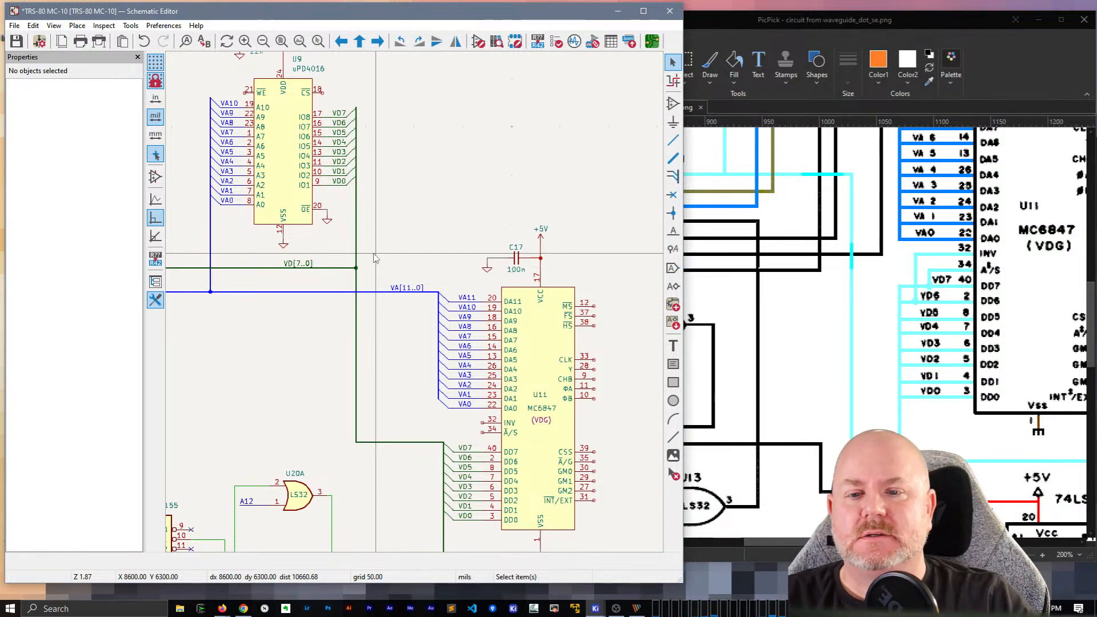
Step: Examine the reference circuit around the MC6847 and the 74LS245 U7, comparing the VD bus and control lines with the redrawn schematic
{"action": "scroll", "coordinate": [375, 258], "scroll_direction": "down", "scroll_amount": 2}
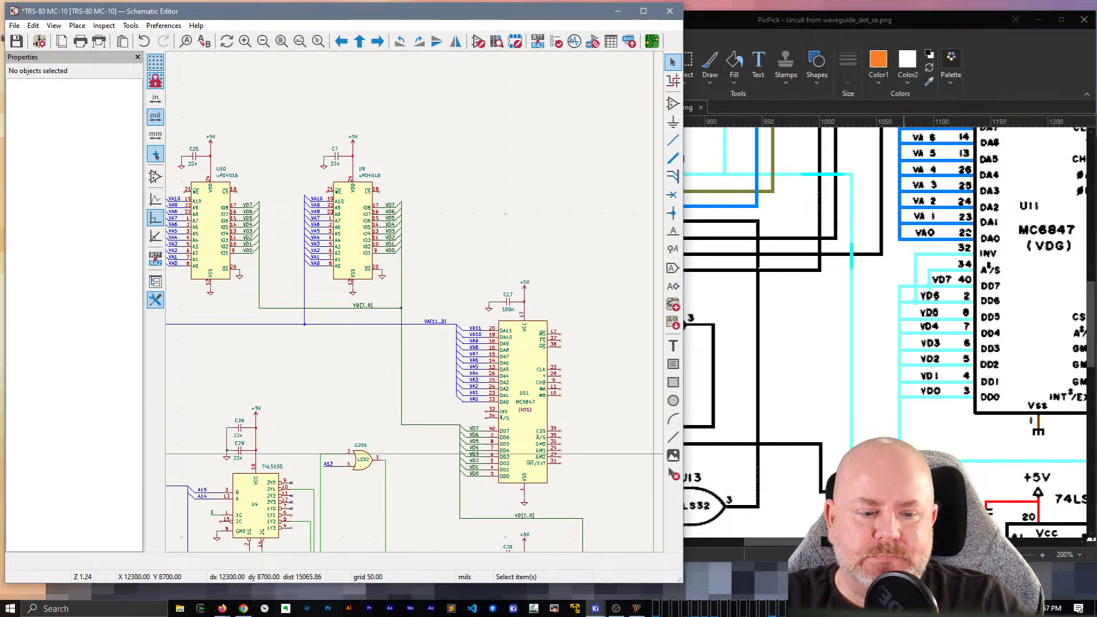
{"action": "left_click_drag", "start_coordinate": [826, 542], "coordinate": [878, 542]}
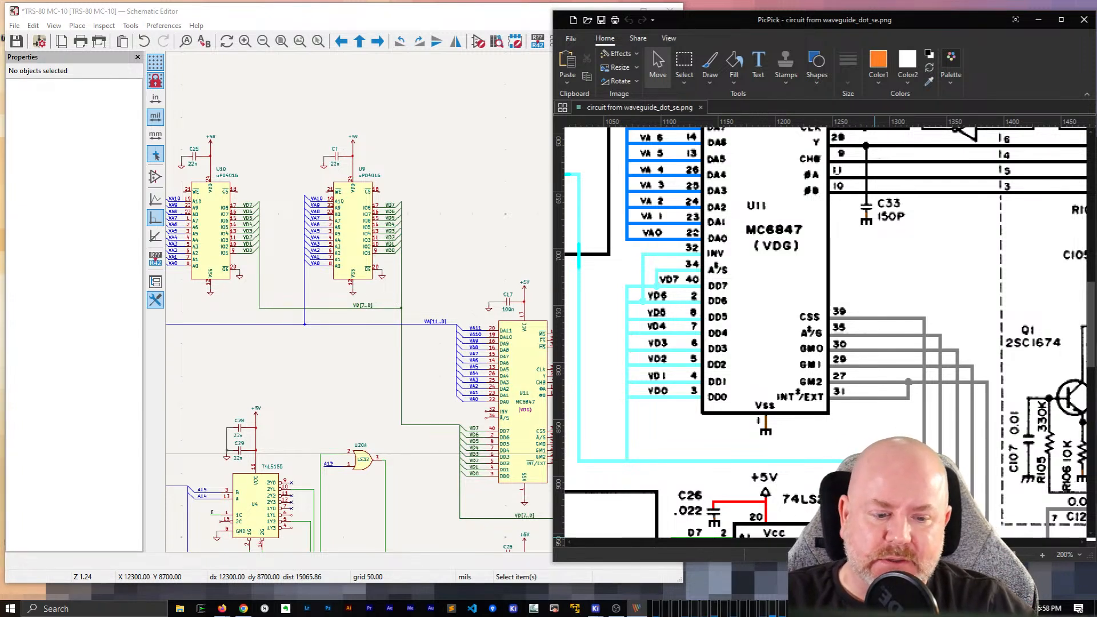
{"action": "left_click_drag", "start_coordinate": [875, 542], "coordinate": [896, 542]}
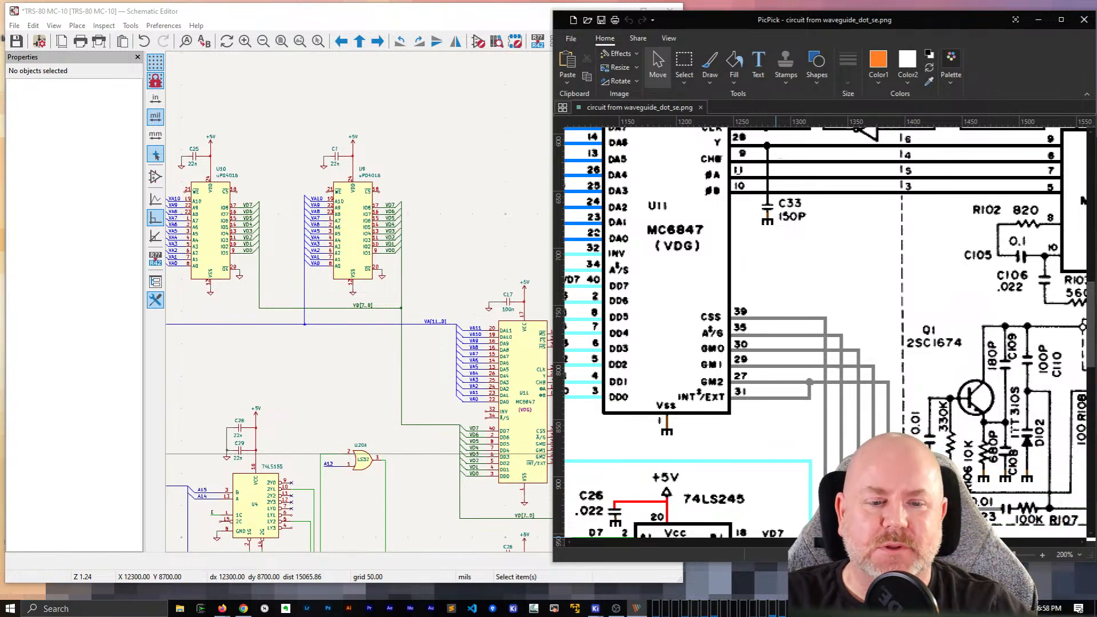
{"action": "mouse_move", "coordinate": [876, 542]}
{"action": "left_mouse_down"}
{"action": "mouse_move", "coordinate": [903, 542]}
{"action": "mouse_move", "coordinate": [872, 542]}
{"action": "mouse_move", "coordinate": [891, 542]}
{"action": "left_mouse_up"}
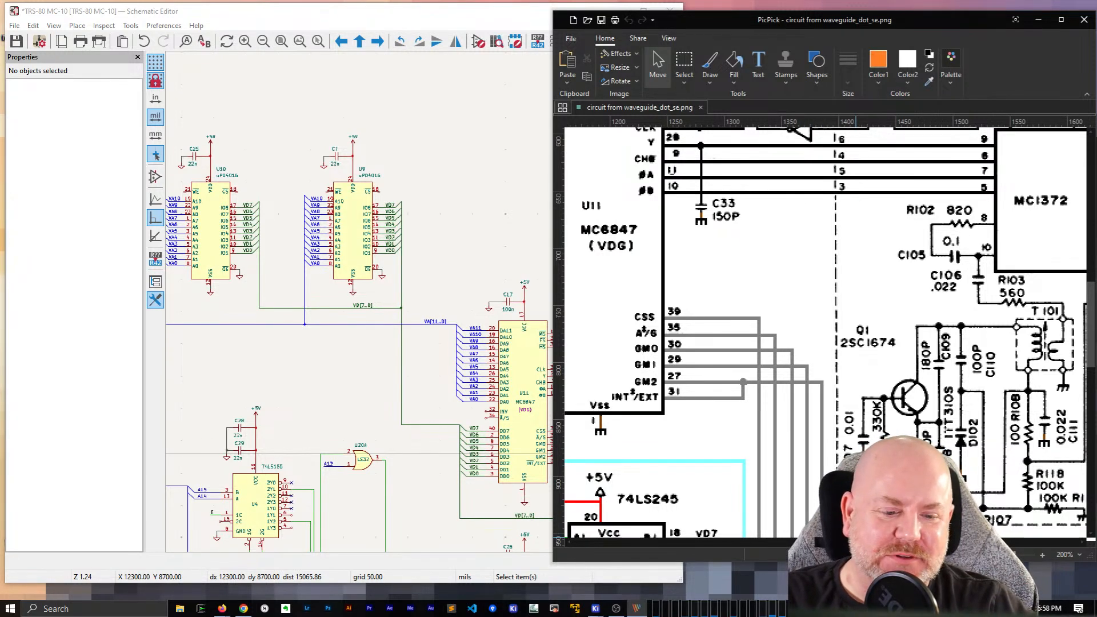
{"action": "left_click_drag", "start_coordinate": [891, 541], "coordinate": [856, 542]}
{"action": "scroll", "coordinate": [813, 379], "scroll_direction": "down", "scroll_amount": 5}
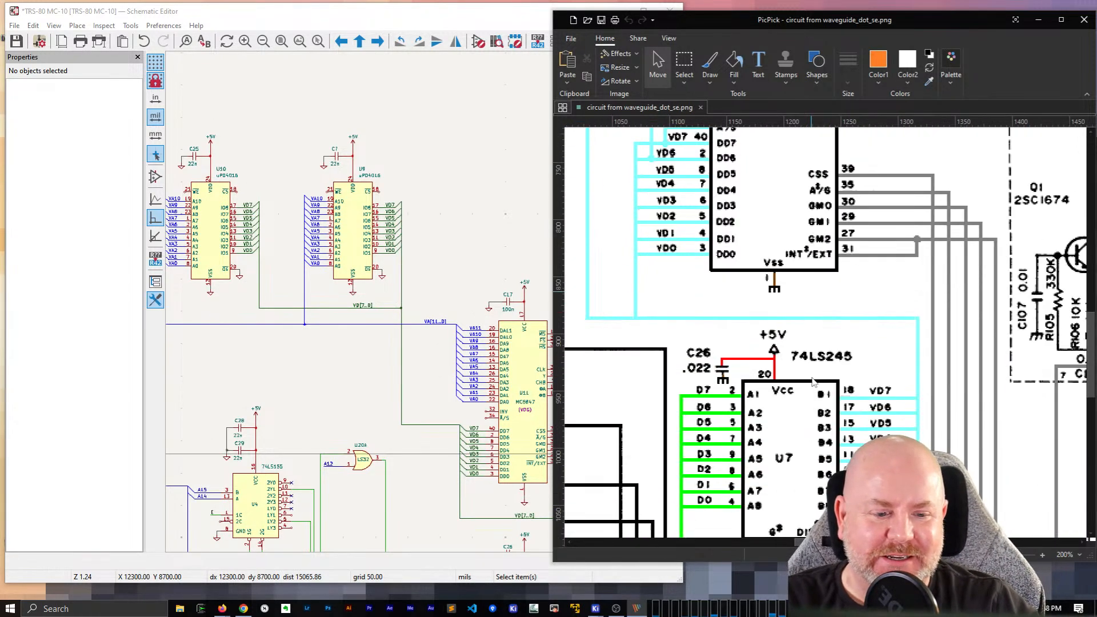
{"action": "scroll", "coordinate": [534, 372], "scroll_direction": "down", "scroll_amount": 4}
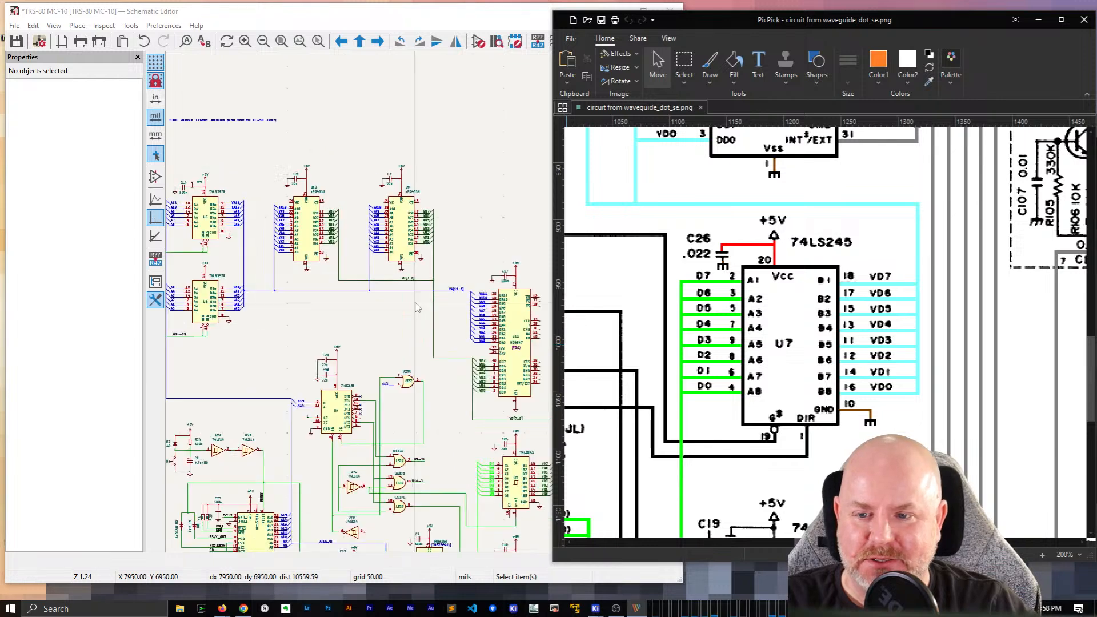
{"action": "scroll", "coordinate": [417, 308], "scroll_direction": "up", "scroll_amount": 3}
{"action": "scroll", "coordinate": [417, 308], "scroll_direction": "down", "scroll_amount": 3}
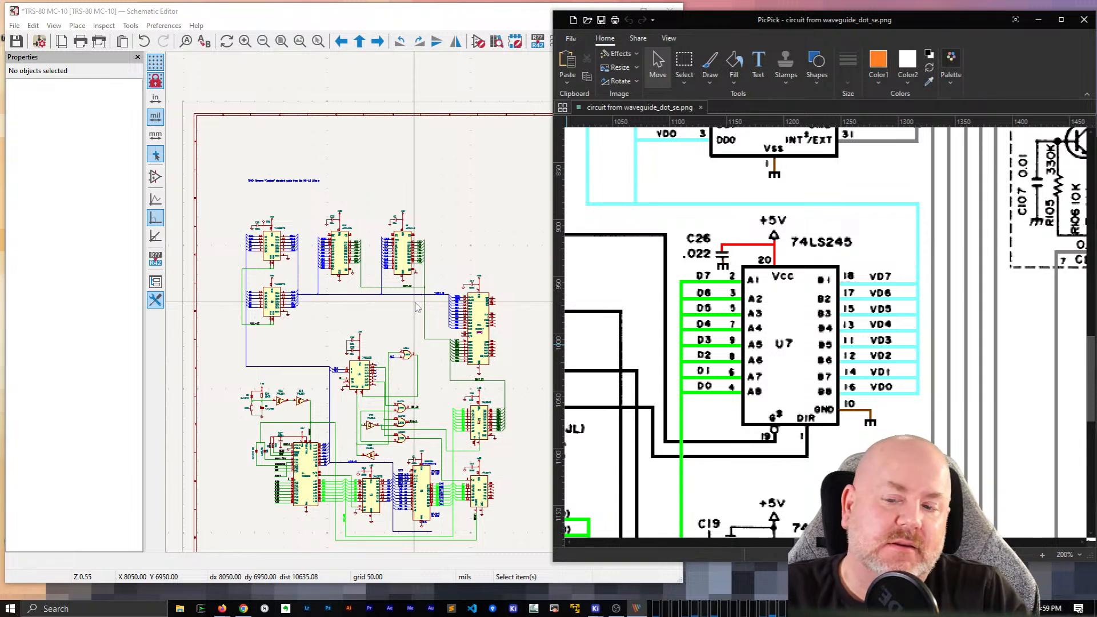
{"action": "scroll", "coordinate": [417, 308], "scroll_direction": "up", "scroll_amount": 2}
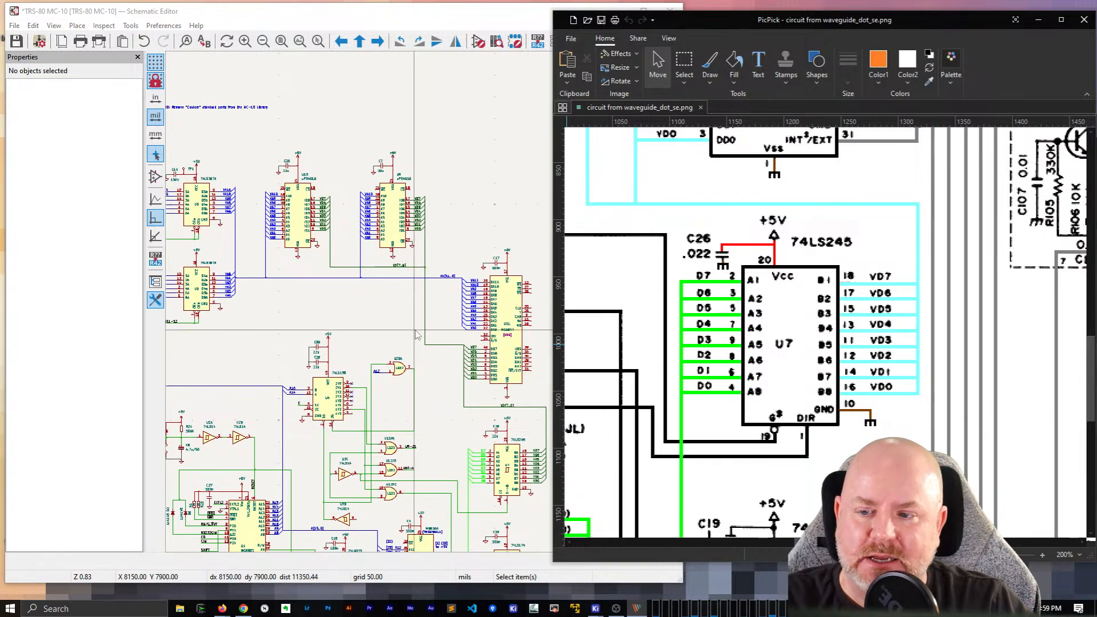
{"action": "left_click", "coordinate": [396, 313]}
{"action": "middle_click_drag", "start_coordinate": [321, 296], "coordinate": [430, 334]}
{"action": "left_click_drag", "start_coordinate": [541, 349], "coordinate": [366, 371]}
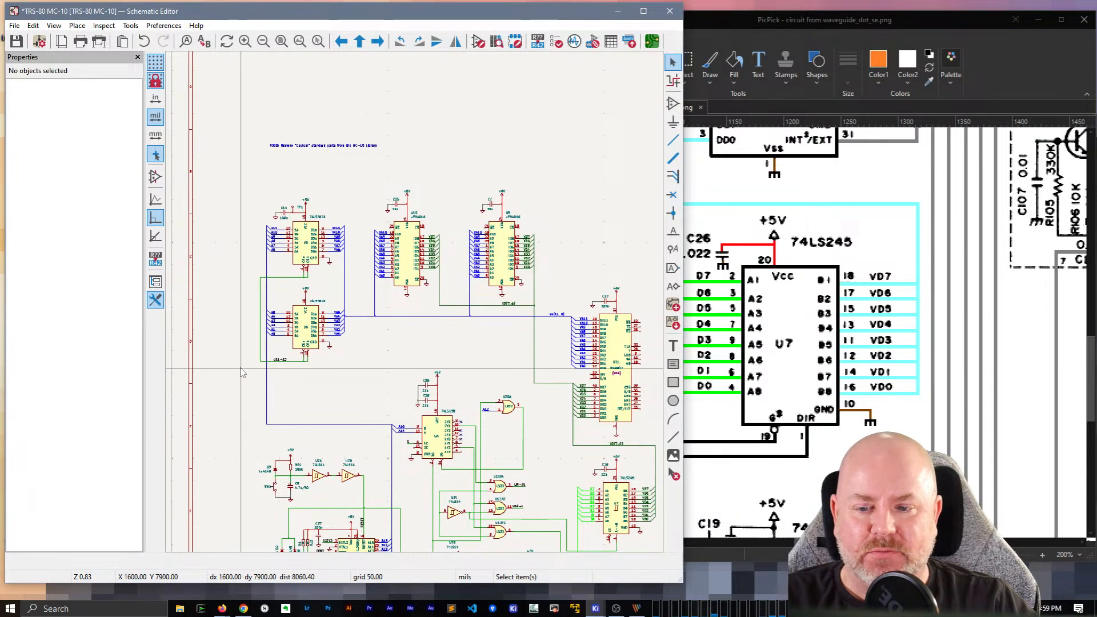
{"action": "left_click_drag", "start_coordinate": [240, 366], "coordinate": [543, 179]}
{"action": "left_click_drag", "start_coordinate": [503, 255], "coordinate": [503, 268]}
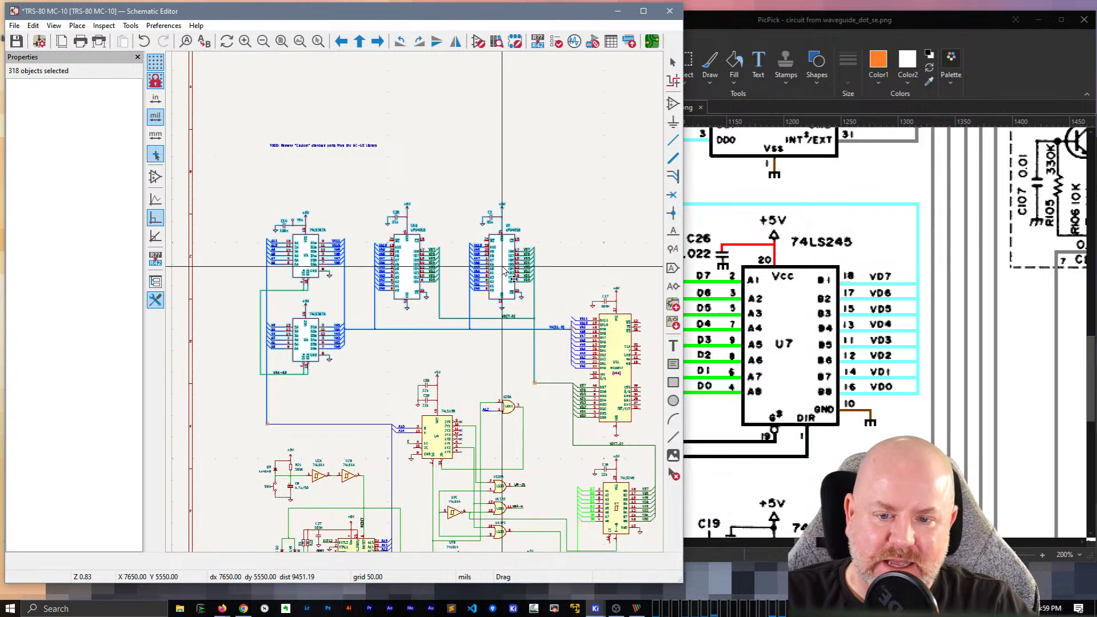
{"action": "key", "text": "Escape"}
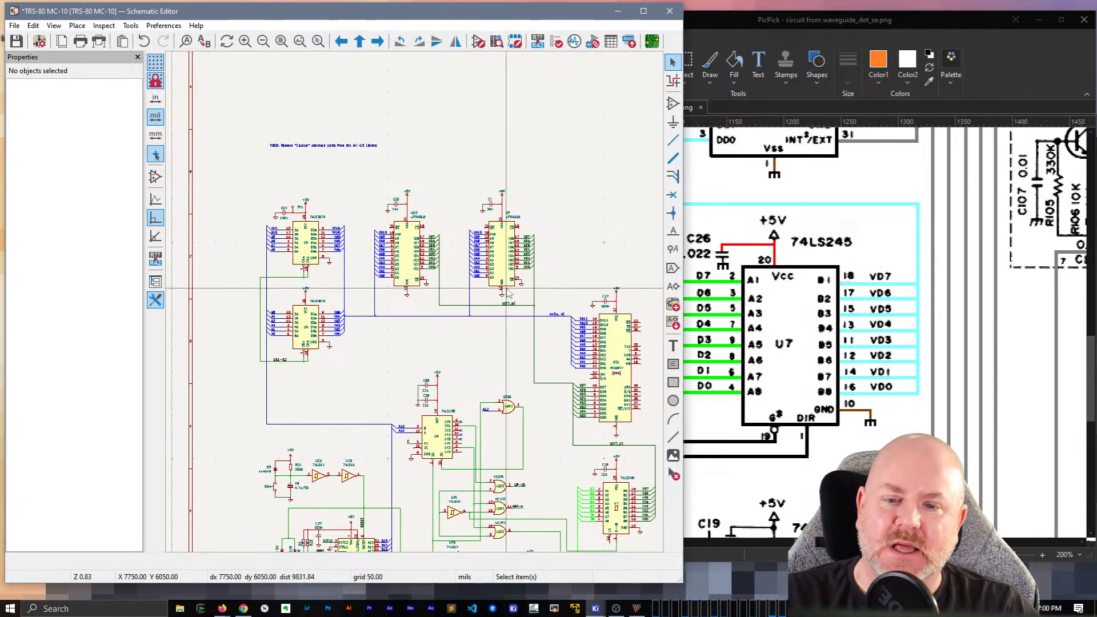
{"action": "scroll", "coordinate": [502, 307], "scroll_direction": "up", "scroll_amount": 2}
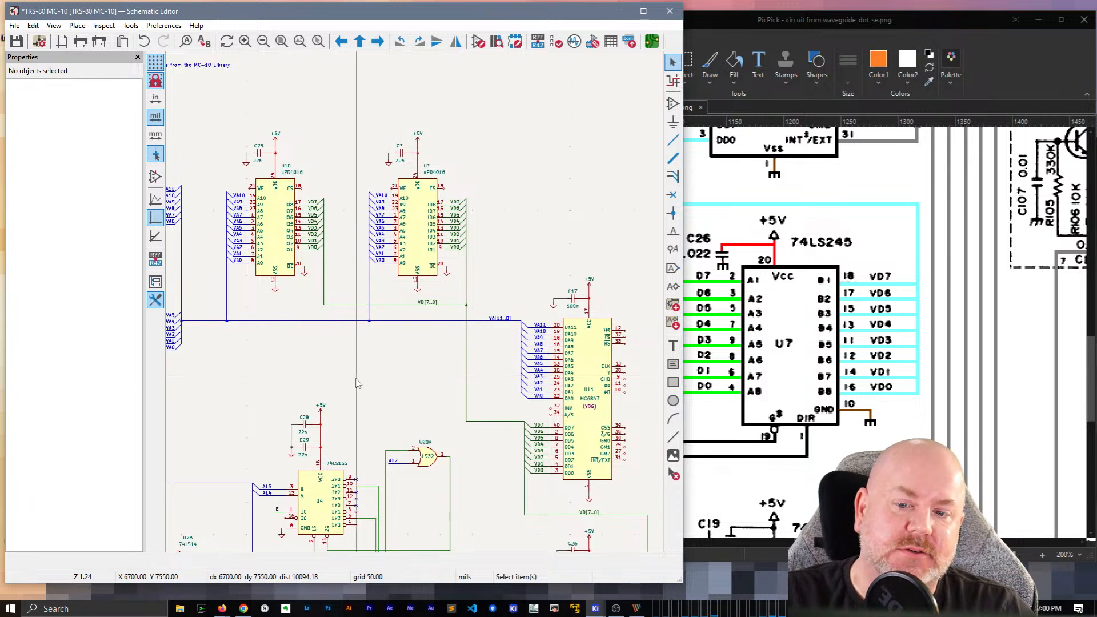
{"action": "middle_click_drag", "start_coordinate": [312, 379], "coordinate": [463, 369]}
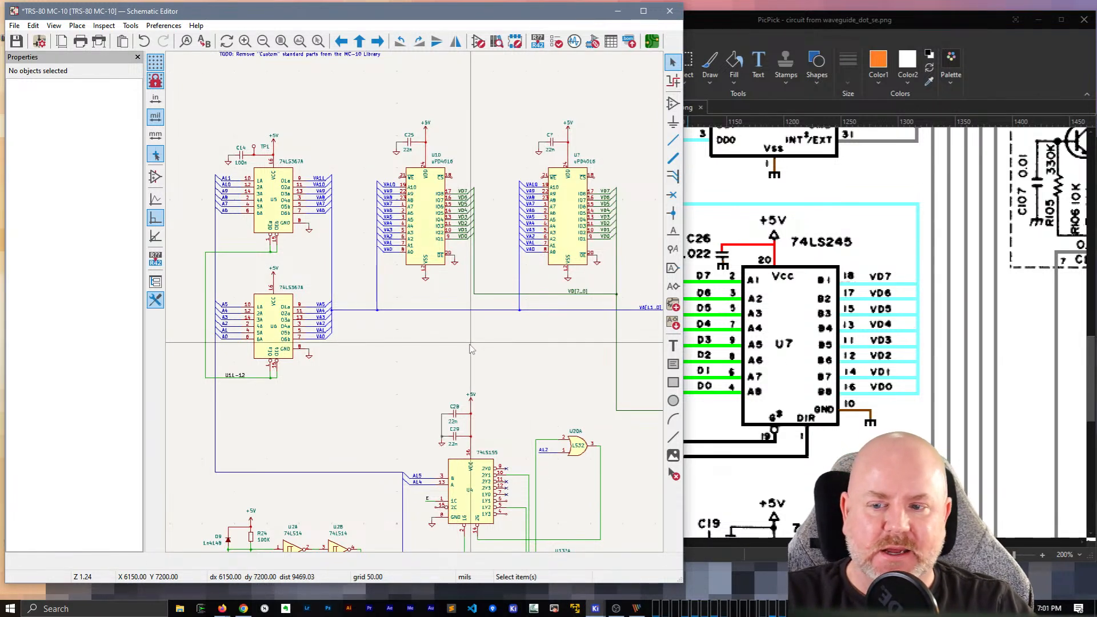
Step: Compare the redrawn RAM, MC6847 and 74LS245 section with the reference scan, following the lines around U7 and the MC6847
{"action": "middle_click_drag", "start_coordinate": [528, 354], "coordinate": [448, 347]}
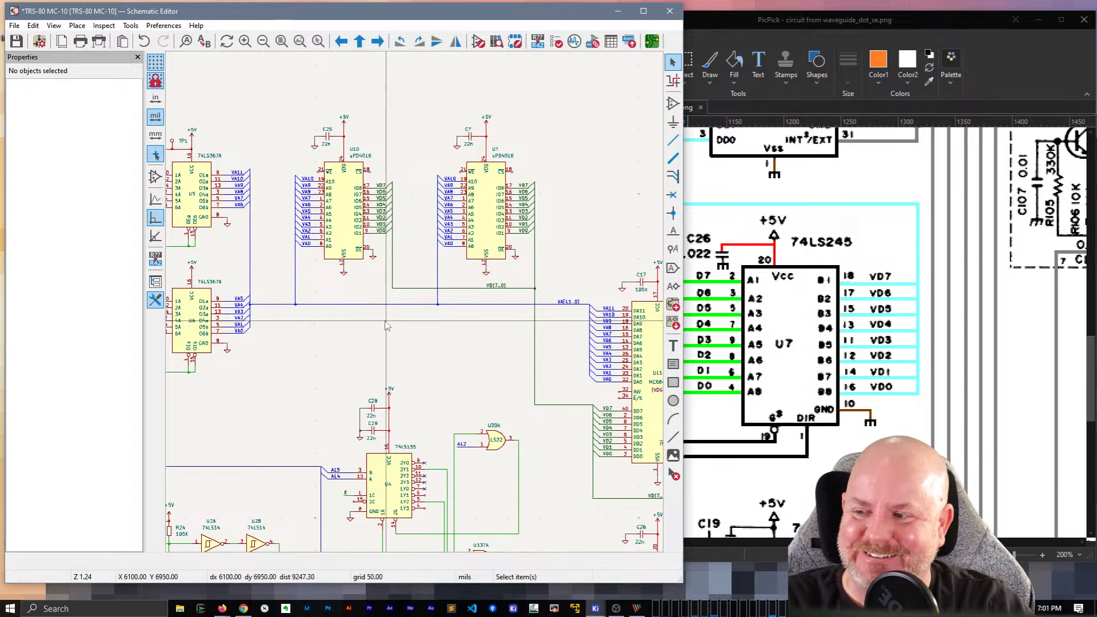
{"action": "scroll", "coordinate": [382, 325], "scroll_direction": "down", "scroll_amount": 2}
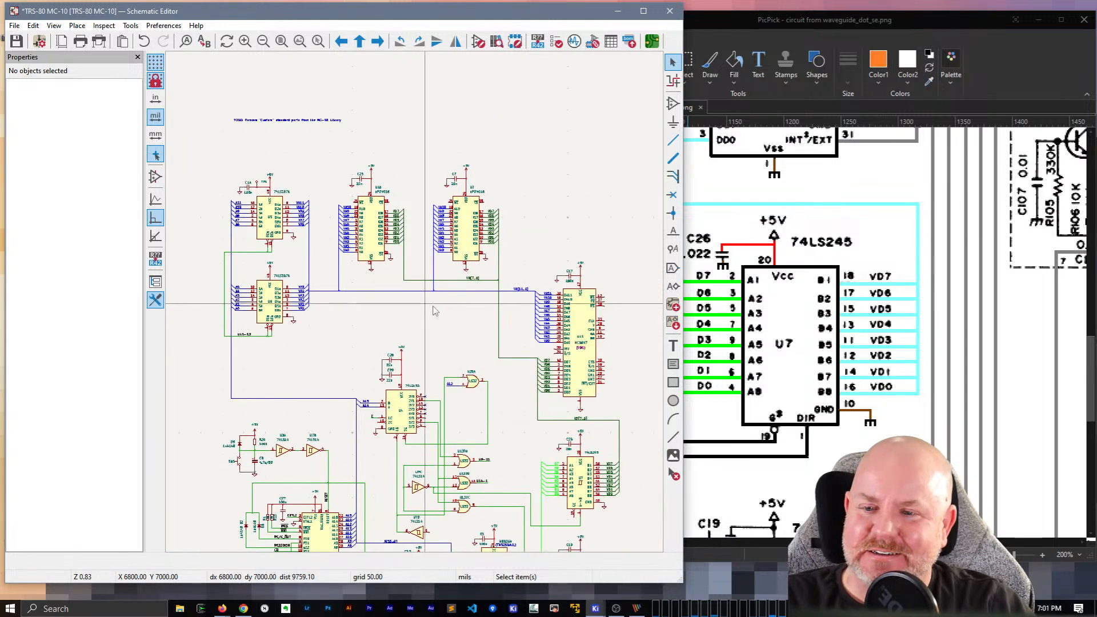
{"action": "middle_click_drag", "start_coordinate": [375, 321], "coordinate": [377, 324]}
{"action": "scroll", "coordinate": [826, 385], "scroll_direction": "down", "scroll_amount": 1}
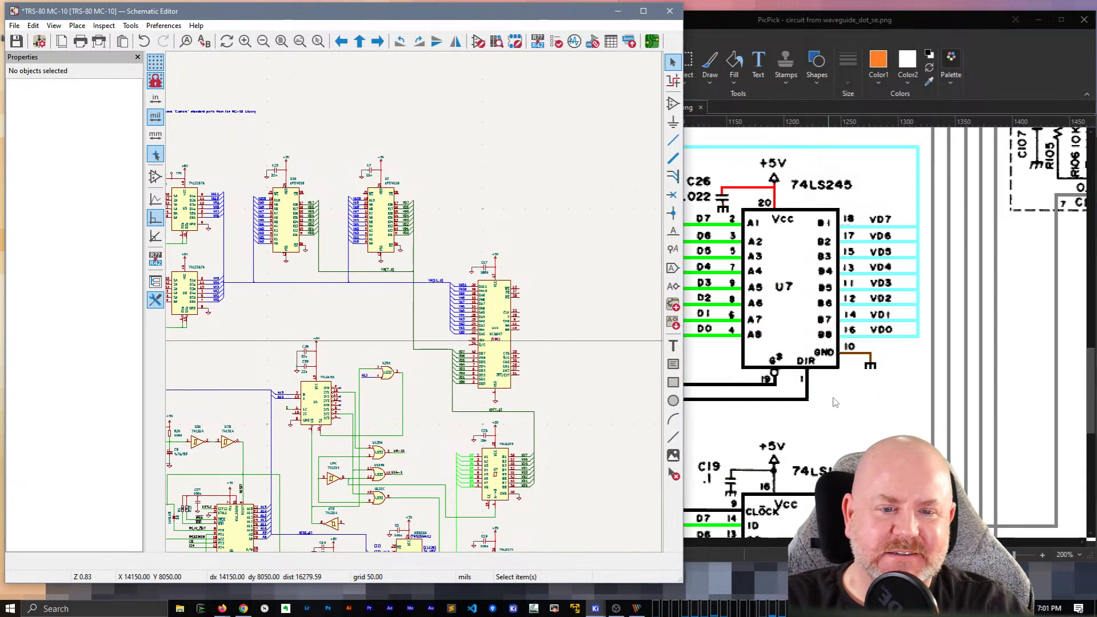
{"action": "scroll", "coordinate": [836, 400], "scroll_direction": "up", "scroll_amount": 1}
{"action": "left_click_drag", "start_coordinate": [863, 403], "coordinate": [755, 403]}
{"action": "scroll", "coordinate": [754, 403], "scroll_direction": "right", "scroll_amount": 4}
{"action": "scroll", "coordinate": [772, 420], "scroll_direction": "left", "scroll_amount": 7}
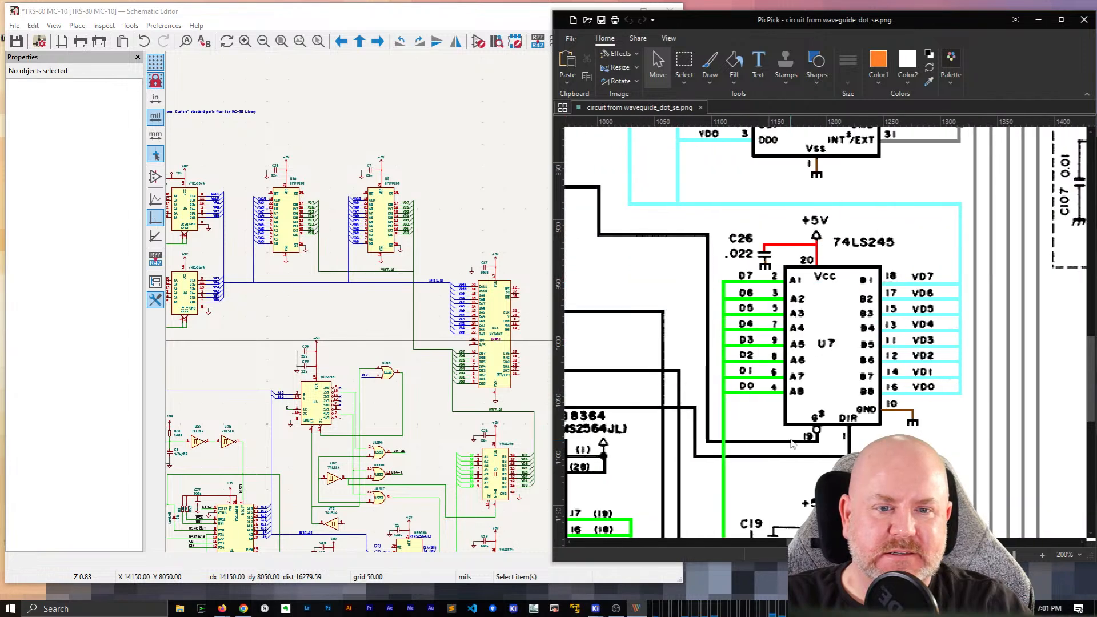
{"action": "scroll", "coordinate": [791, 436], "scroll_direction": "up", "scroll_amount": 8}
{"action": "scroll", "coordinate": [792, 440], "scroll_direction": "down", "scroll_amount": 2}
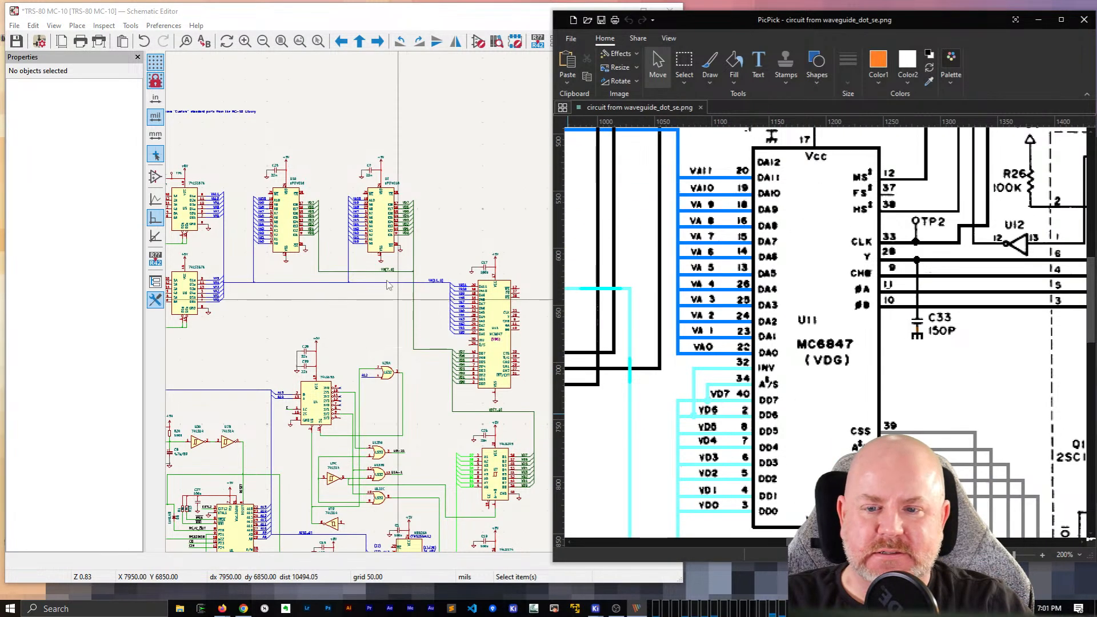
{"action": "left_click", "coordinate": [381, 323]}
{"action": "scroll", "coordinate": [417, 309], "scroll_direction": "down", "scroll_amount": 4}
{"action": "scroll", "coordinate": [417, 307], "scroll_direction": "up", "scroll_amount": 5}
{"action": "scroll", "coordinate": [415, 308], "scroll_direction": "down", "scroll_amount": 2}
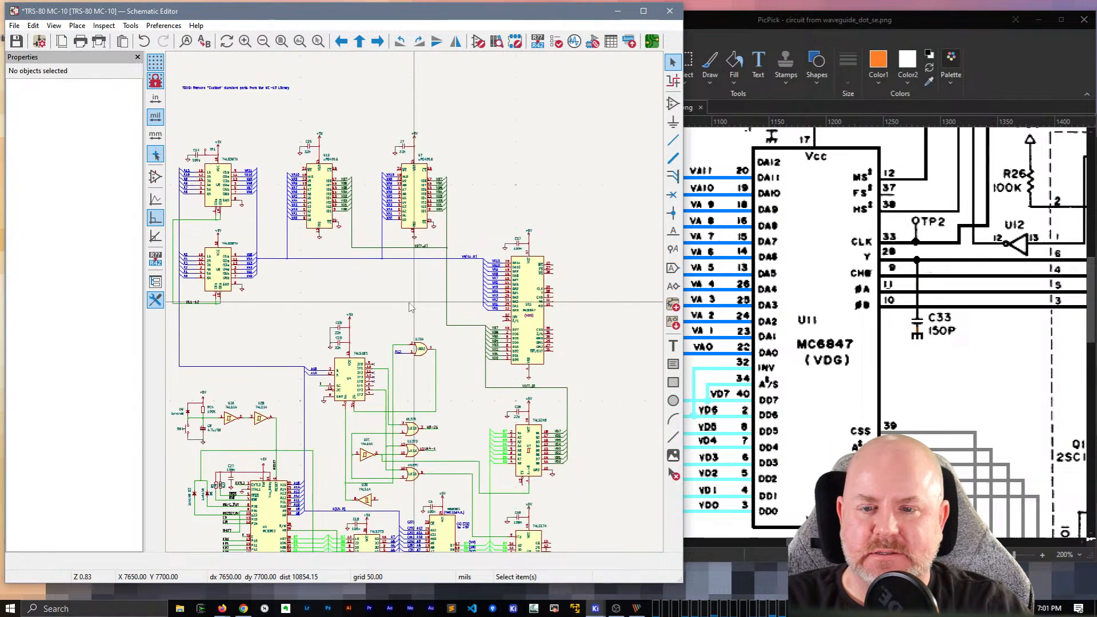
{"action": "middle_click_drag", "start_coordinate": [371, 309], "coordinate": [423, 308]}
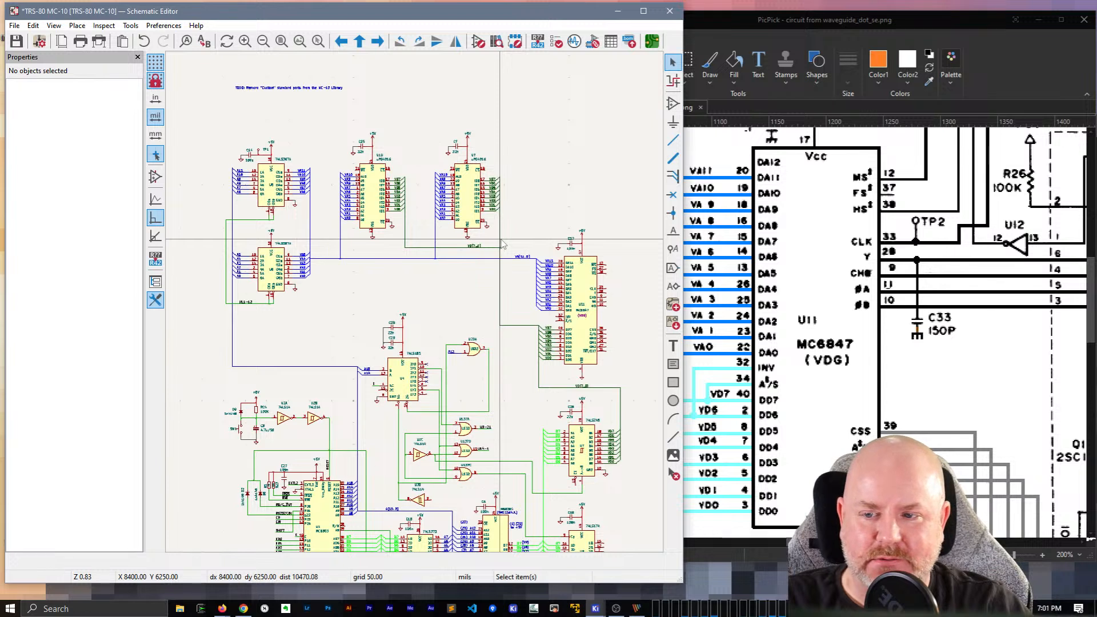
{"action": "left_click_drag", "start_coordinate": [509, 284], "coordinate": [429, 304]}
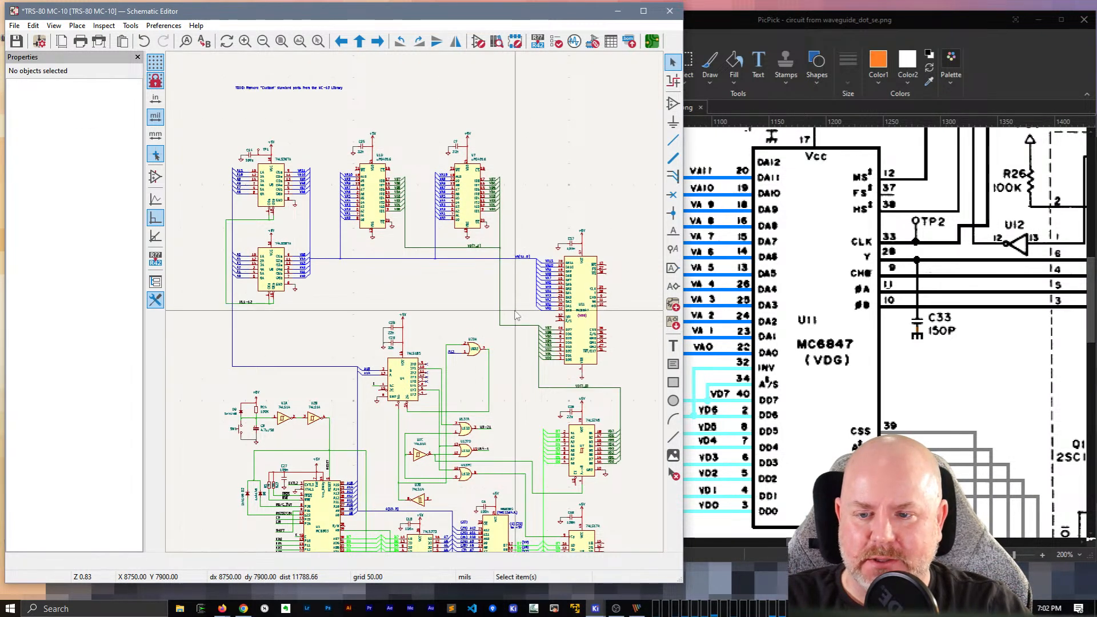
{"action": "left_click_drag", "start_coordinate": [516, 316], "coordinate": [441, 158]}
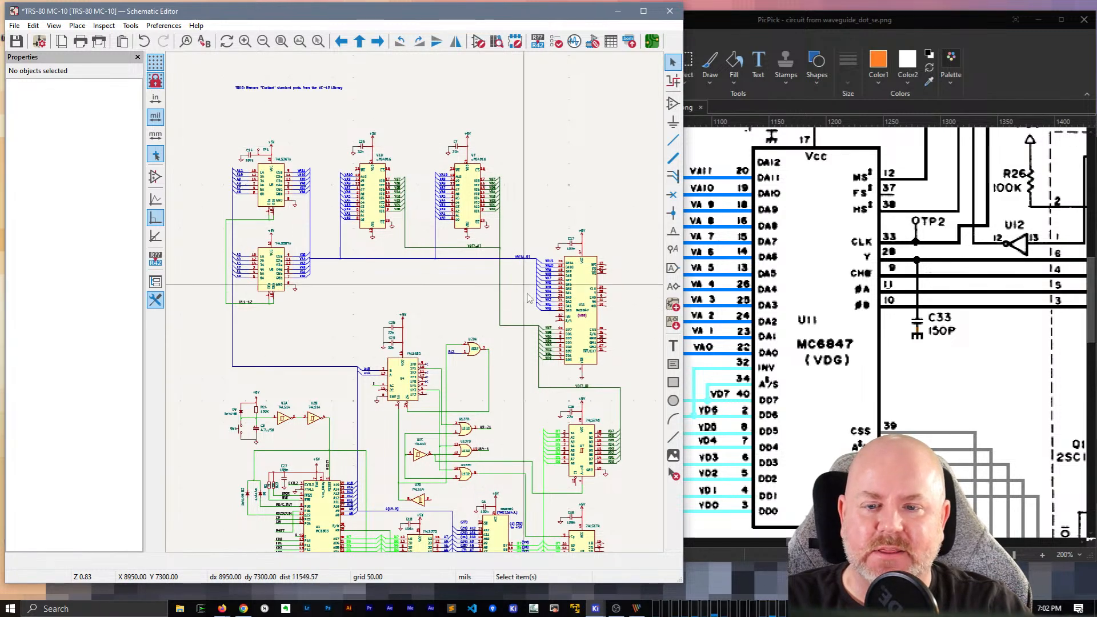
{"action": "left_click_drag", "start_coordinate": [506, 310], "coordinate": [207, 122]}
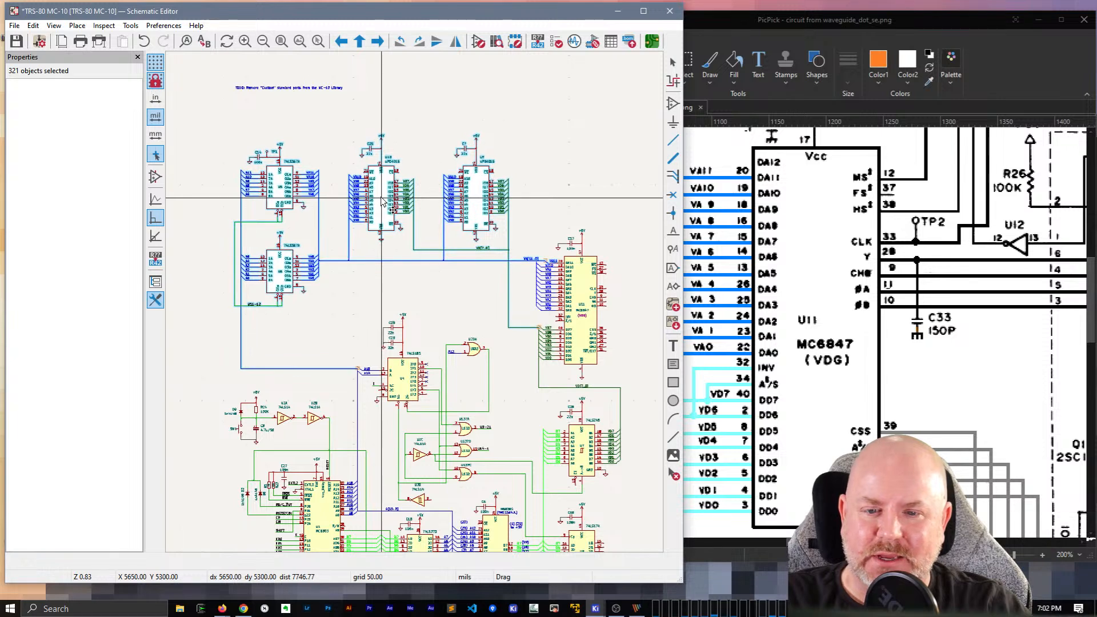
{"action": "left_click", "coordinate": [464, 177]}
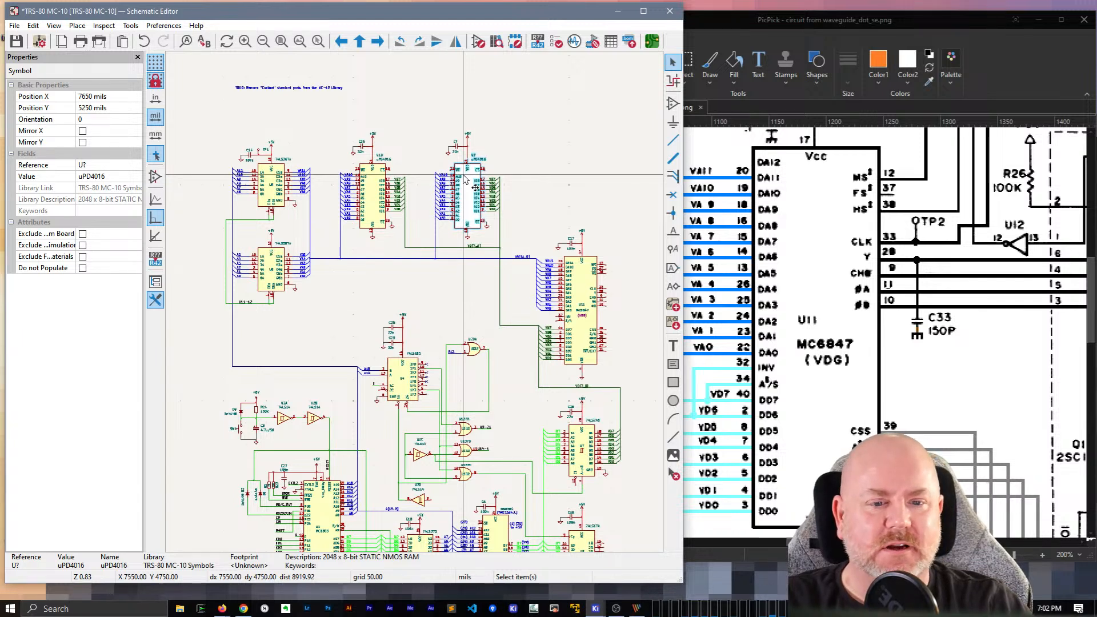
{"action": "left_click", "coordinate": [513, 177]}
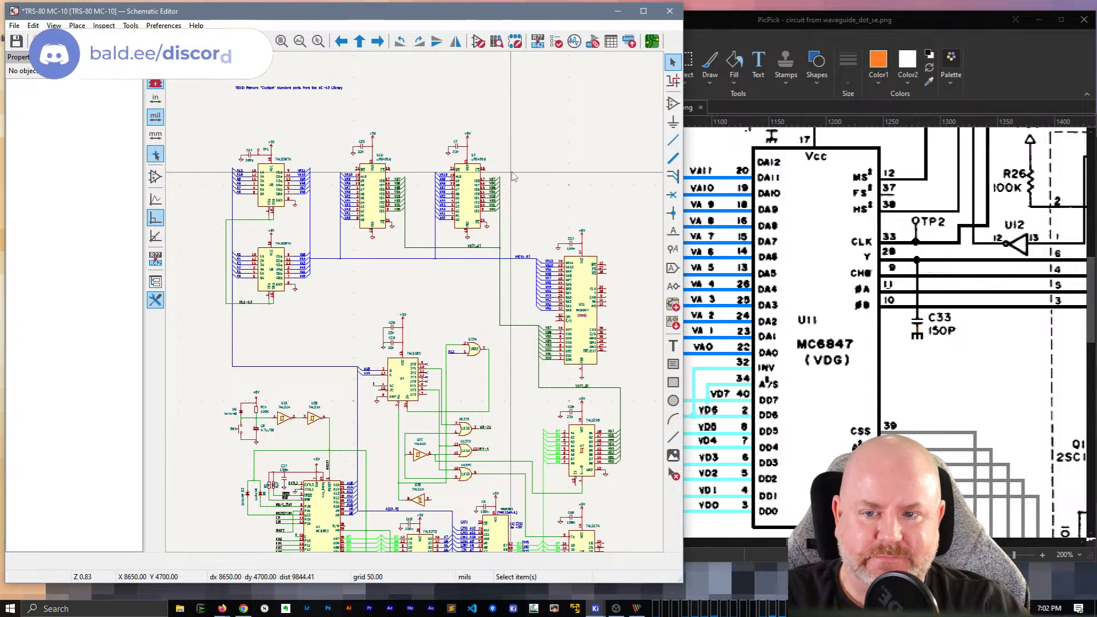
Step: Examine the U18 and U19 flip-flops in the reference scan, and the U12 inverter wiring between VA11 and the uPD4016 RAMs
{"action": "left_click_drag", "start_coordinate": [1014, 317], "coordinate": [916, 432]}
{"action": "scroll", "coordinate": [913, 423], "scroll_direction": "up", "scroll_amount": 8}
{"action": "scroll", "coordinate": [911, 421], "scroll_direction": "down", "scroll_amount": 3}
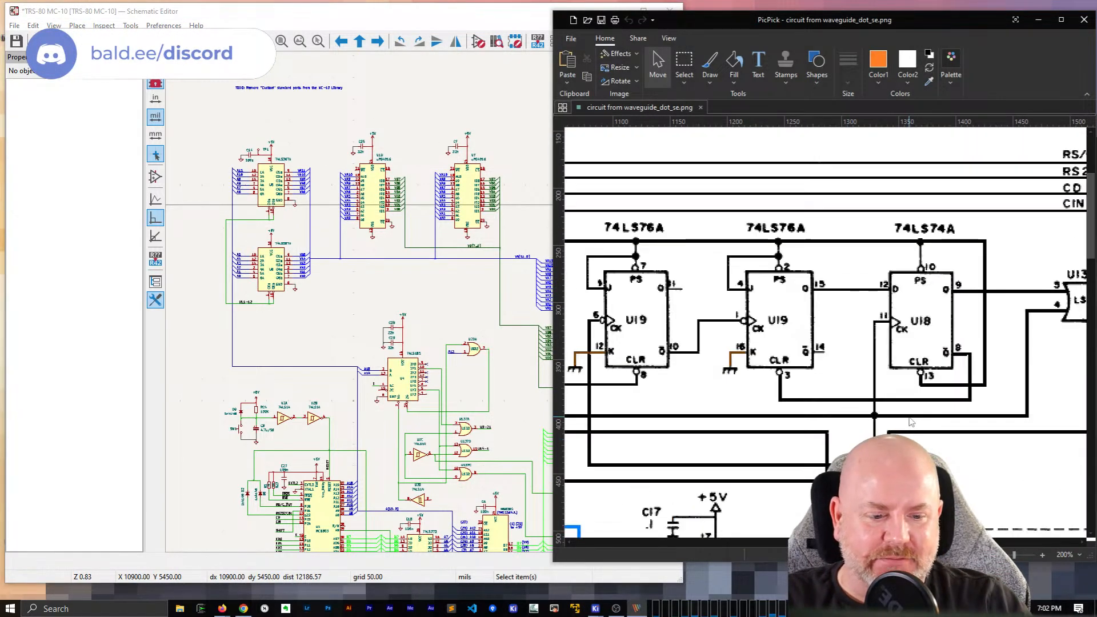
{"action": "left_click_drag", "start_coordinate": [887, 542], "coordinate": [839, 542]}
{"action": "scroll", "coordinate": [835, 486], "scroll_direction": "down", "scroll_amount": 6}
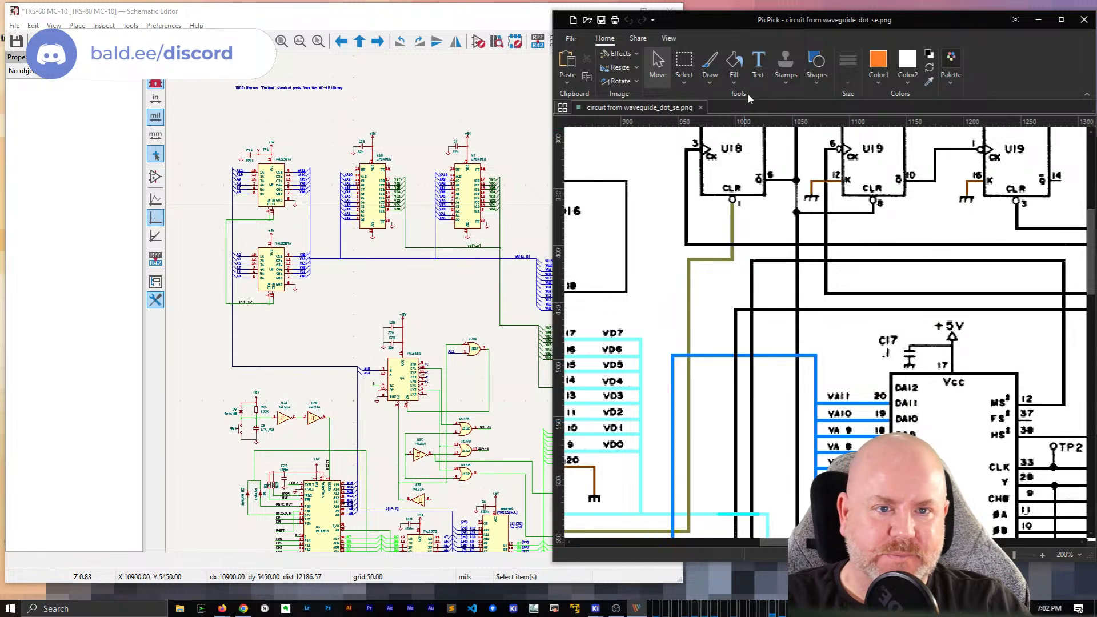
{"action": "left_click_drag", "start_coordinate": [1015, 555], "coordinate": [997, 556]}
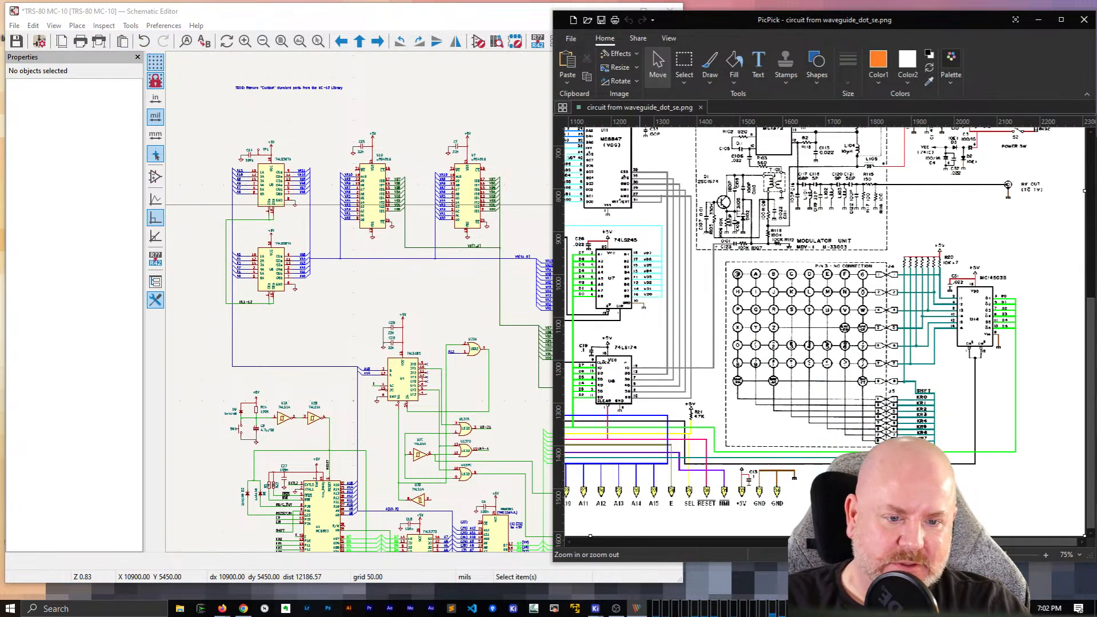
{"action": "left_click", "coordinate": [1046, 555]}
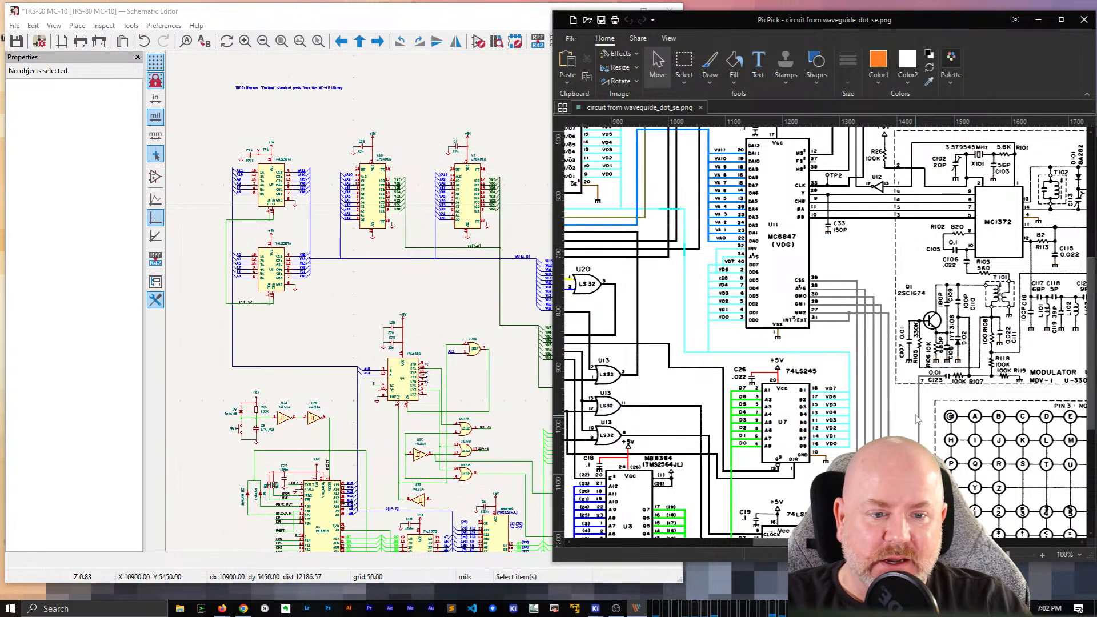
{"action": "scroll", "coordinate": [917, 418], "scroll_direction": "up", "scroll_amount": 3}
{"action": "scroll", "coordinate": [823, 331], "scroll_direction": "up", "scroll_amount": 4}
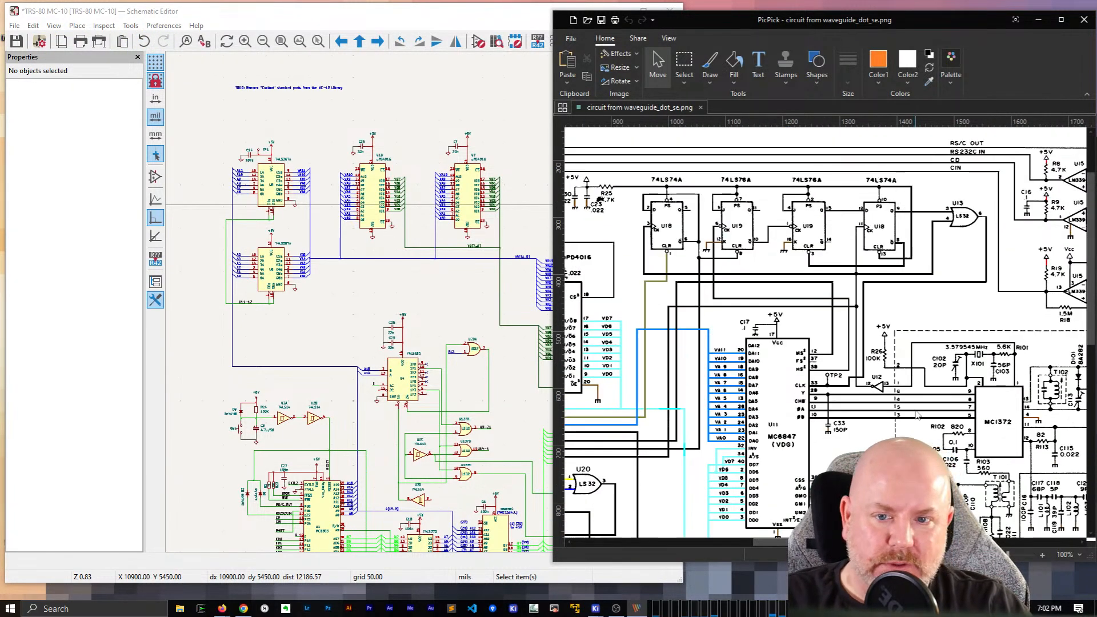
{"action": "left_click", "coordinate": [497, 318]}
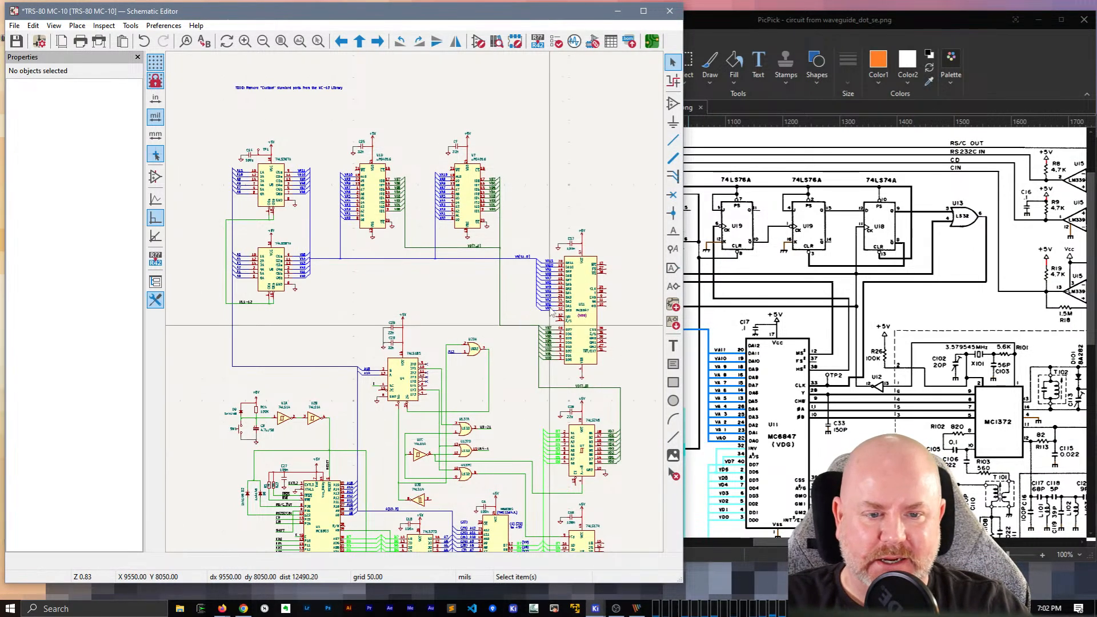
{"action": "left_click_drag", "start_coordinate": [924, 542], "coordinate": [688, 539]}
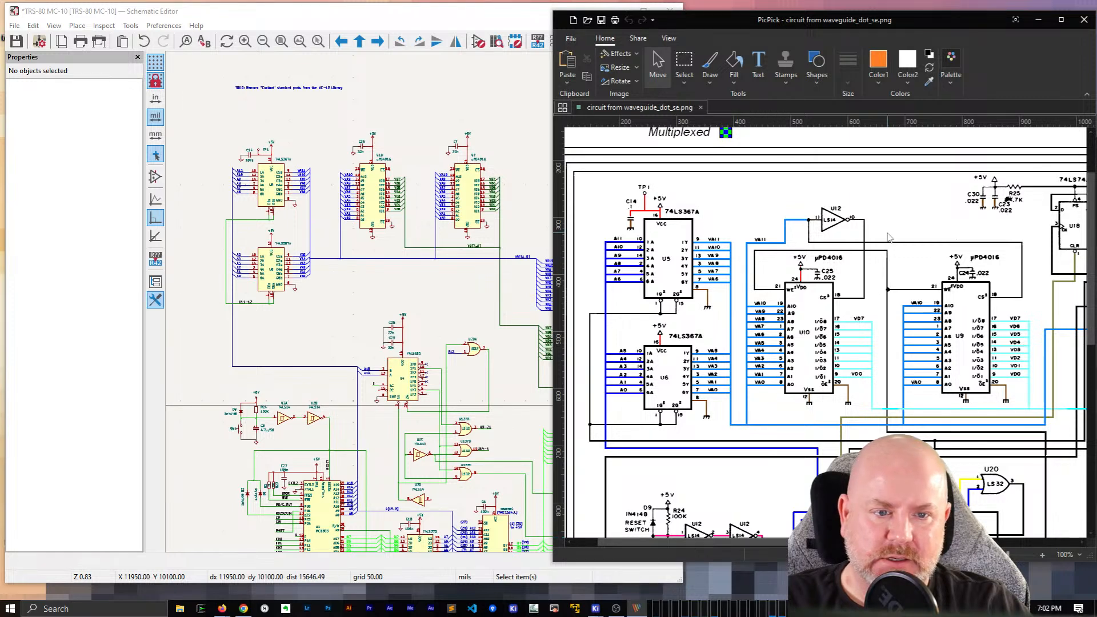
{"action": "left_click", "coordinate": [1043, 555]}
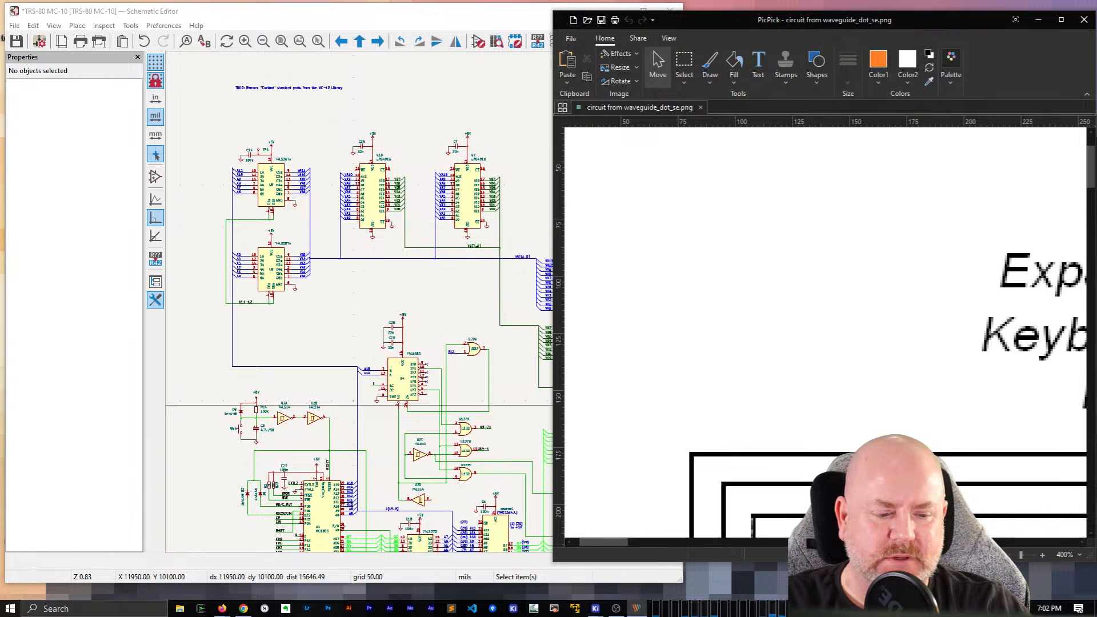
{"action": "left_click", "coordinate": [976, 555]}
{"action": "left_click_drag", "start_coordinate": [656, 542], "coordinate": [727, 556]}
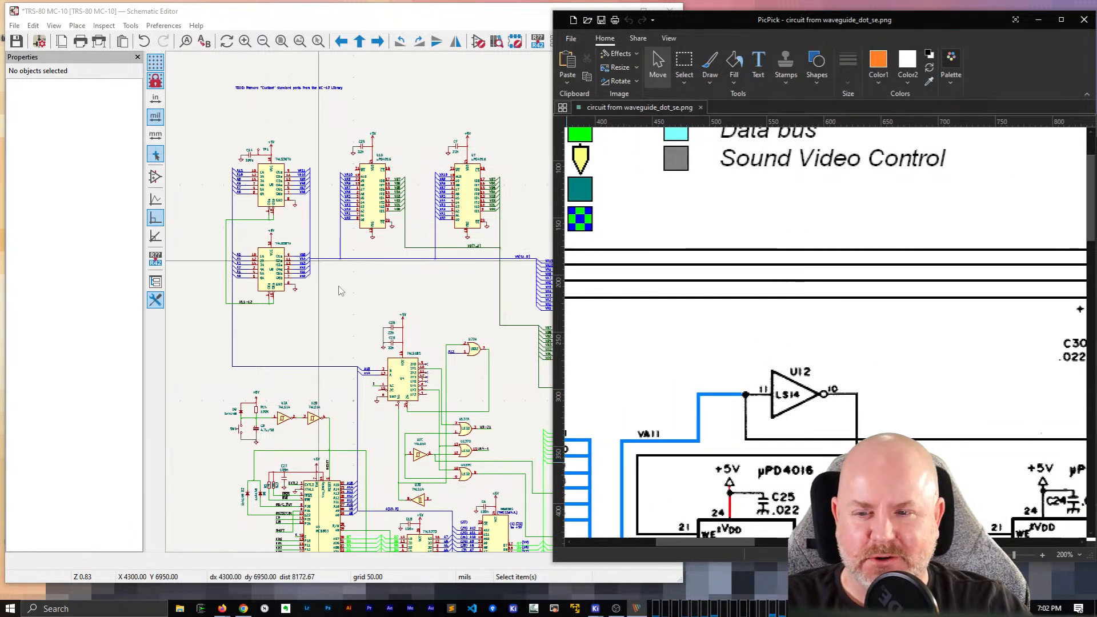
{"action": "left_click", "coordinate": [347, 177]}
{"action": "scroll", "coordinate": [348, 178], "scroll_direction": "up", "scroll_amount": 5}
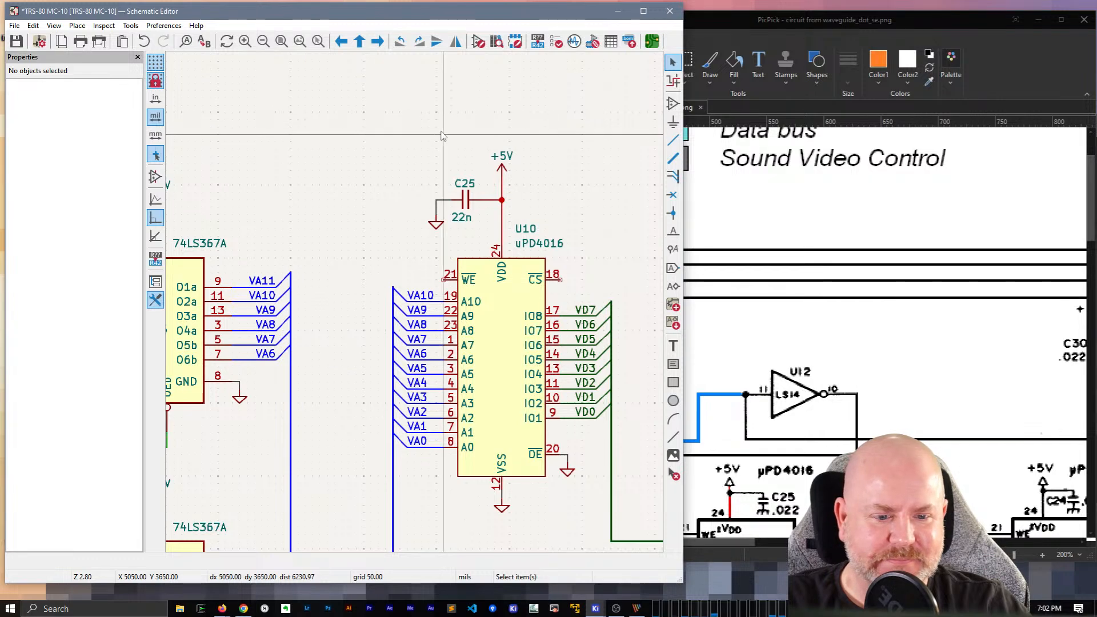
{"action": "middle_click_drag", "start_coordinate": [448, 93], "coordinate": [328, 130]}
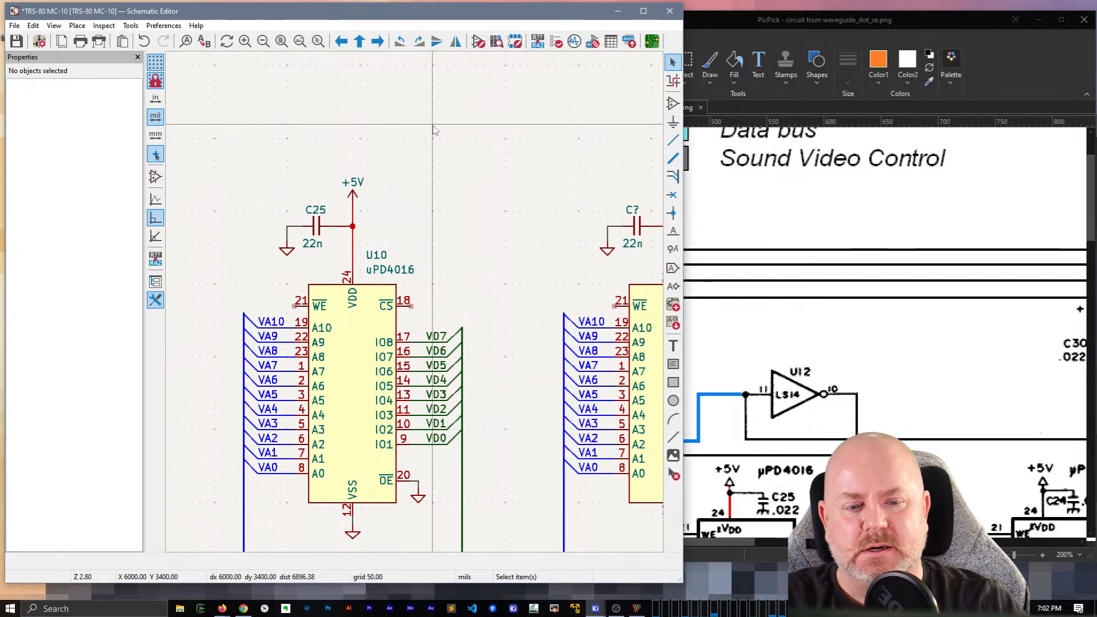
{"action": "key", "text": "a"}
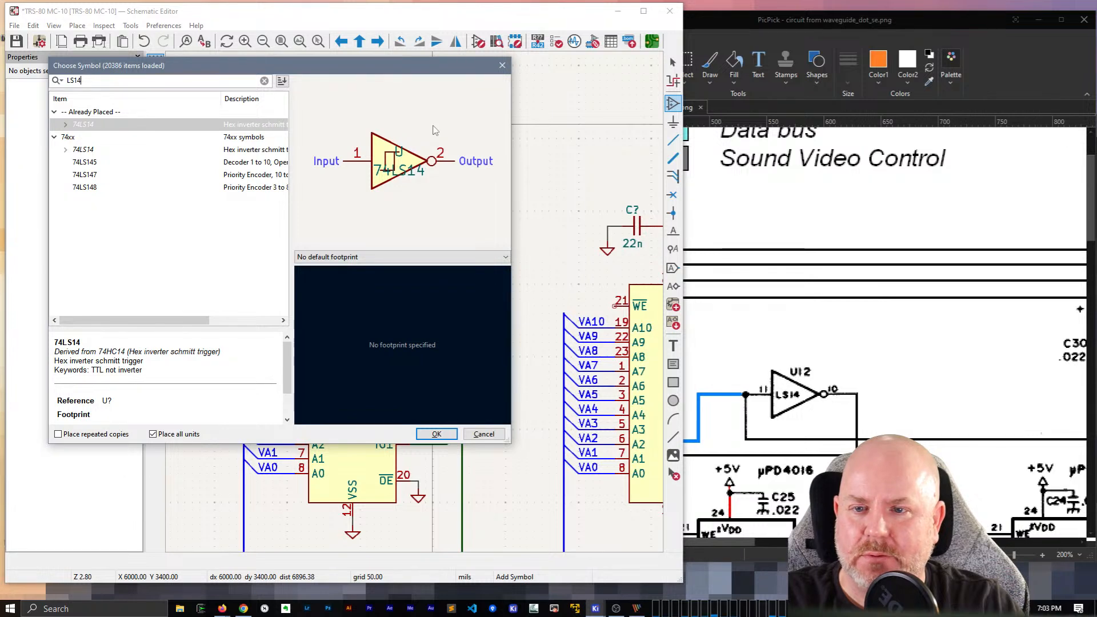
{"action": "key", "text": "Escape"}
Step: Copy the existing 74LS14 inverter U2B and place the copy above U10, near the VDD supply symbol
{"action": "scroll", "coordinate": [427, 341], "scroll_direction": "down", "scroll_amount": 3}
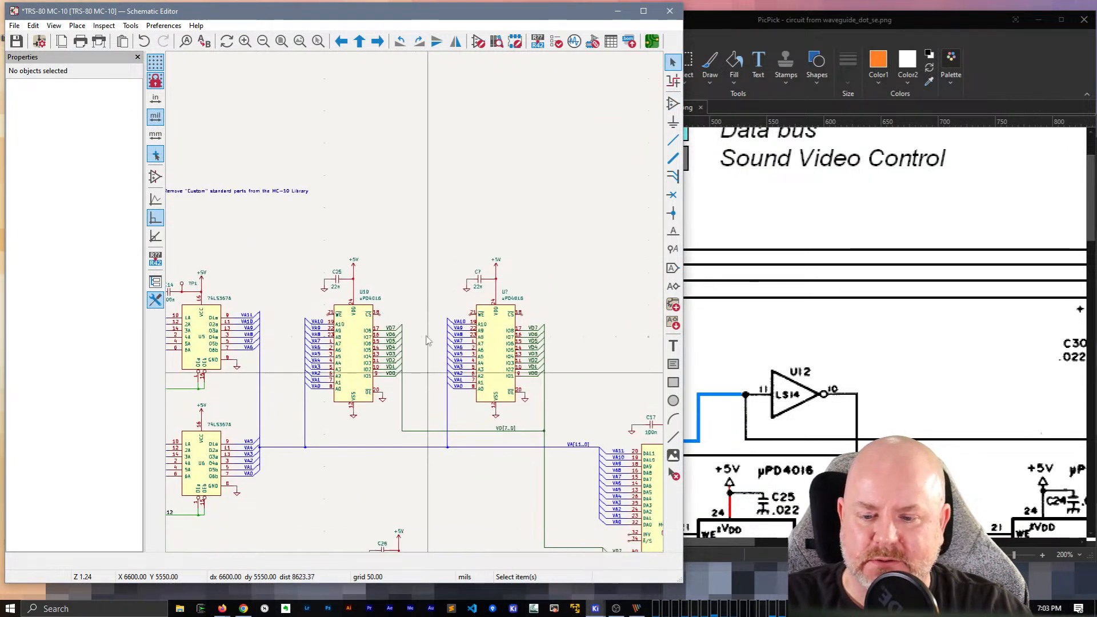
{"action": "middle_click_drag", "start_coordinate": [426, 337], "coordinate": [483, 159]}
{"action": "middle_click_drag", "start_coordinate": [505, 334], "coordinate": [506, 265]}
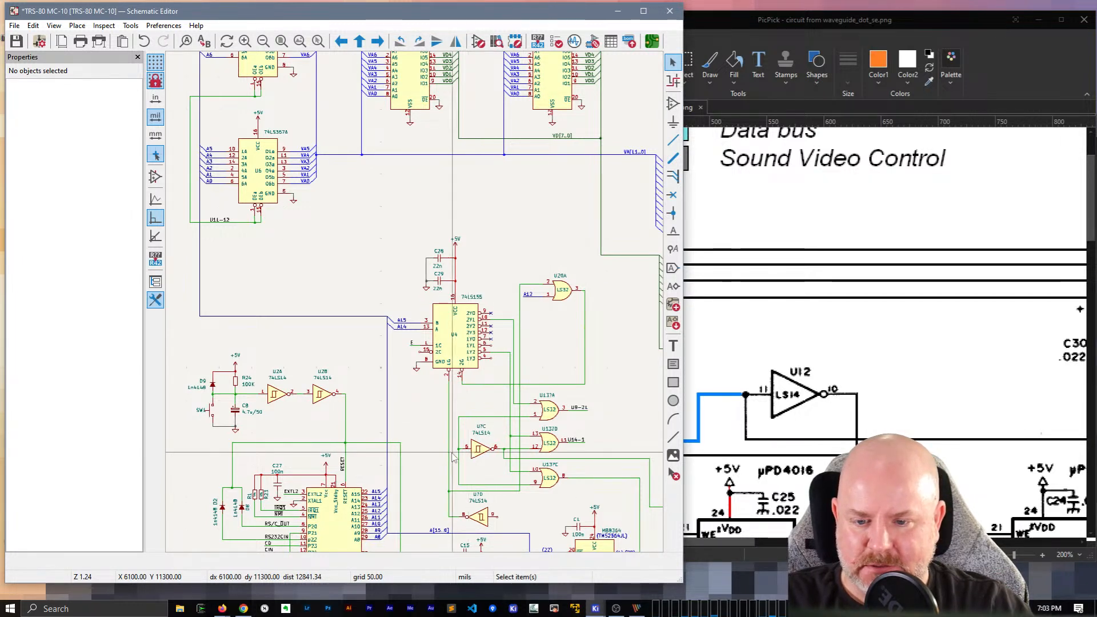
{"action": "left_click", "coordinate": [333, 393]}
{"action": "scroll", "coordinate": [412, 311], "scroll_direction": "up", "scroll_amount": 5}
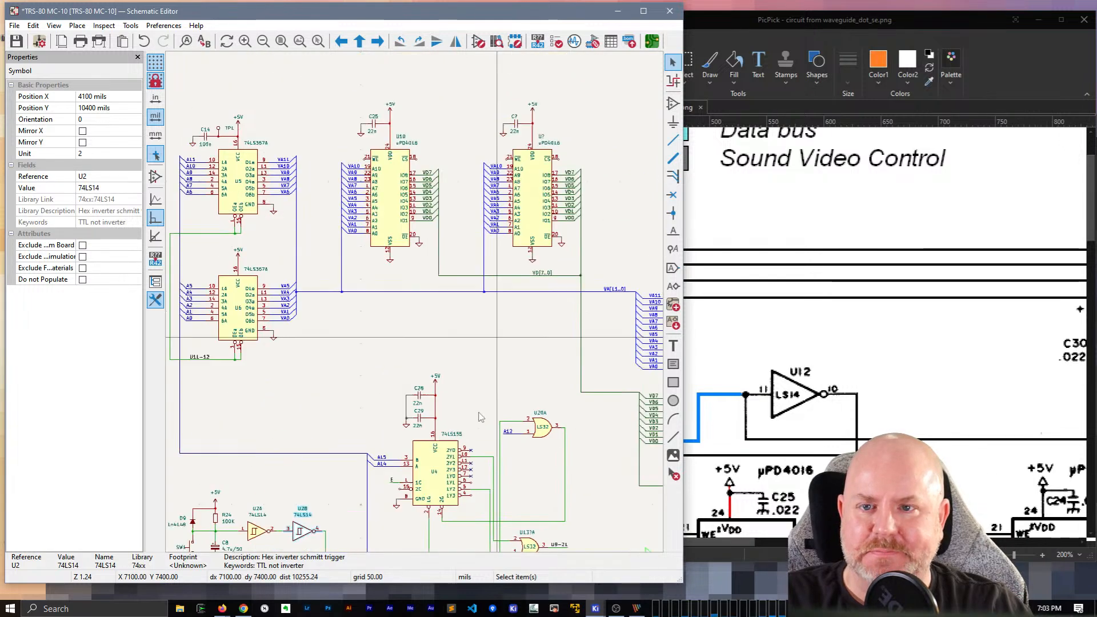
{"action": "middle_click_drag", "start_coordinate": [364, 271], "coordinate": [499, 252]}
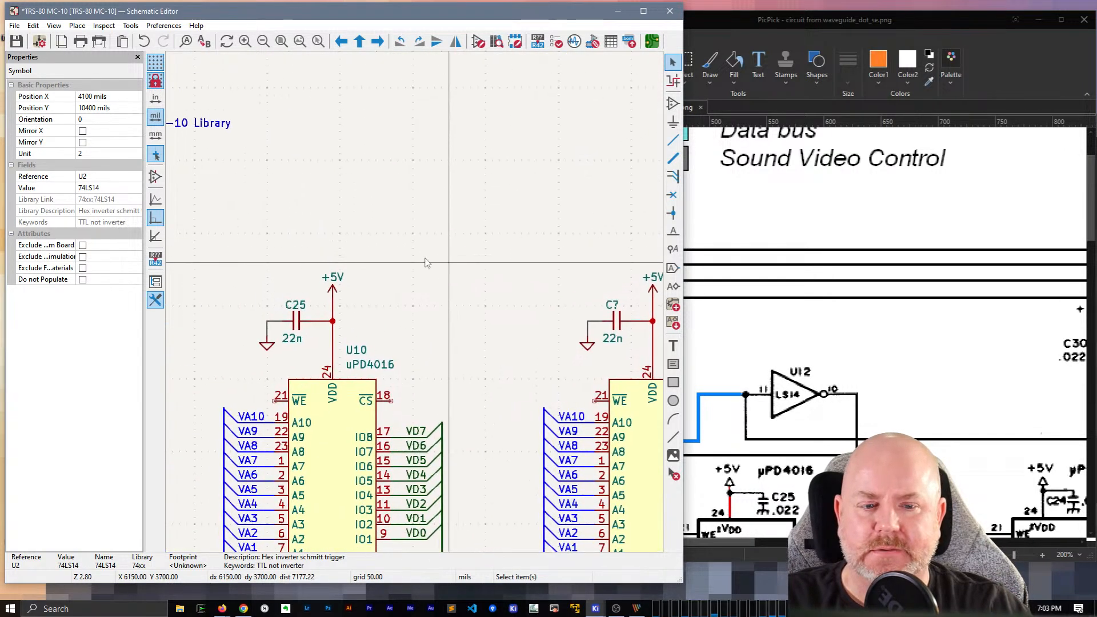
{"action": "key", "text": "ctrl+v"}
{"action": "left_click", "coordinate": [401, 241]}
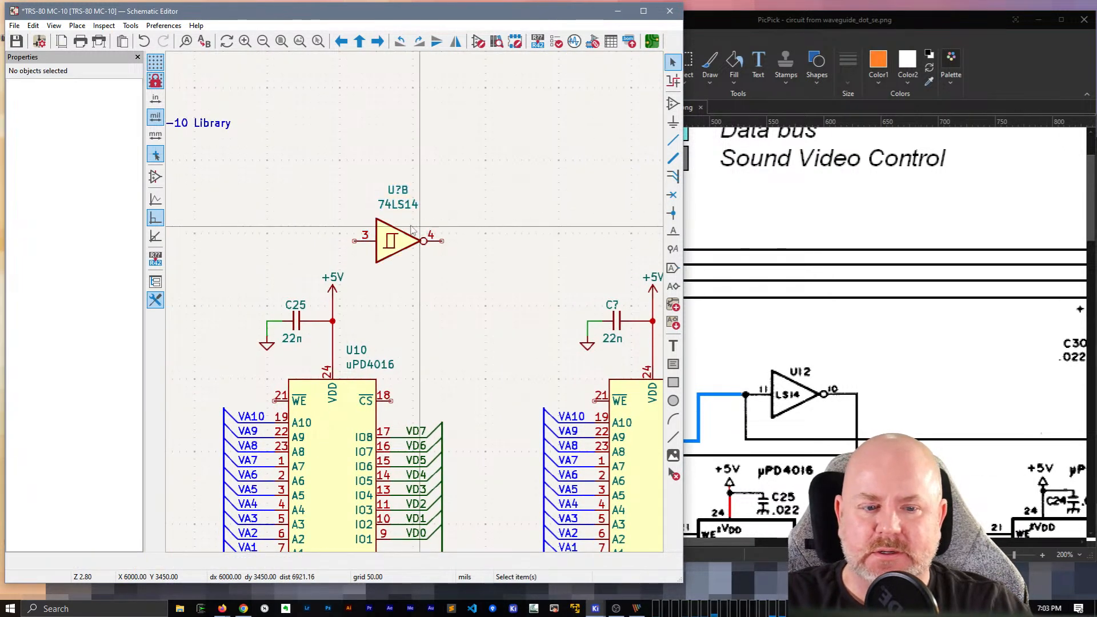
Step: Set the copied 74LS14 inverter's reference to U12 and its unit to F
{"action": "double_click", "coordinate": [391, 239]}
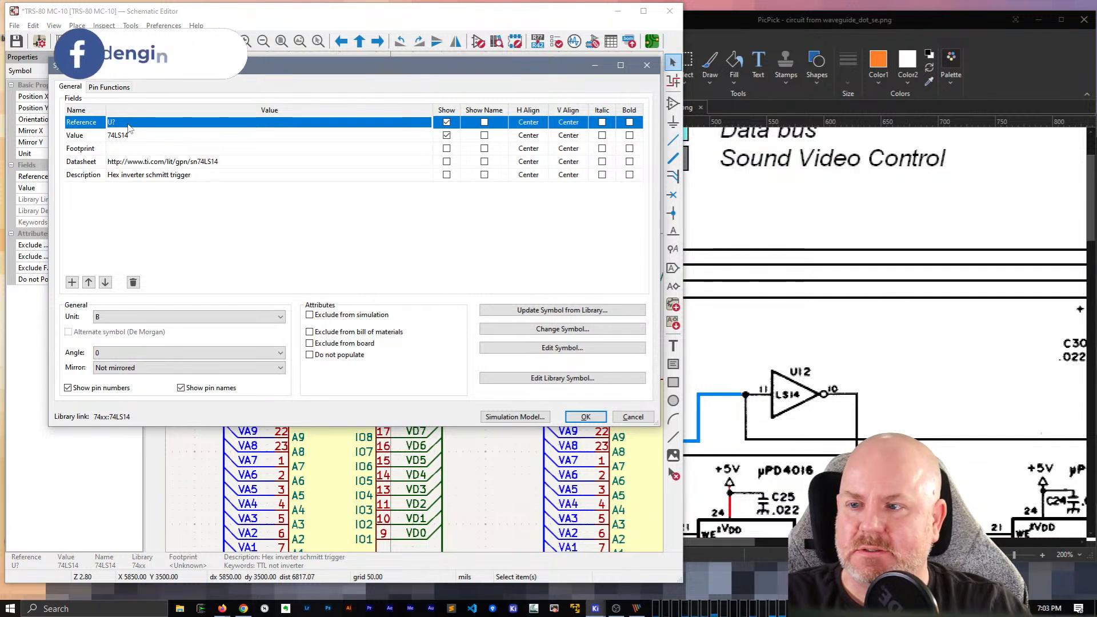
{"action": "type", "text": "U"}
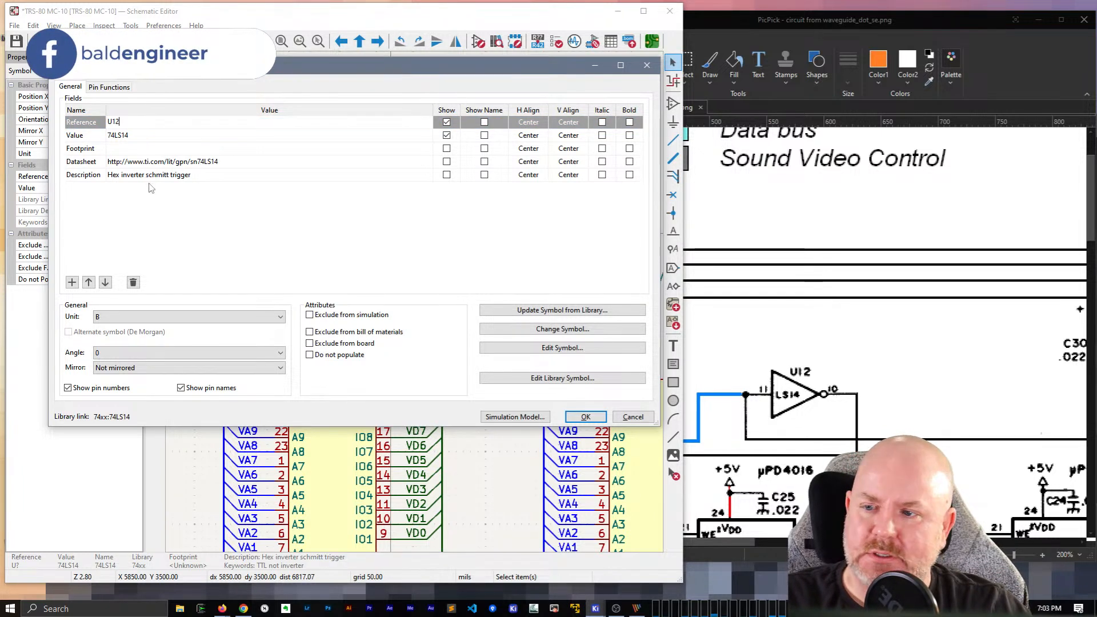
{"action": "type", "text": "12"}
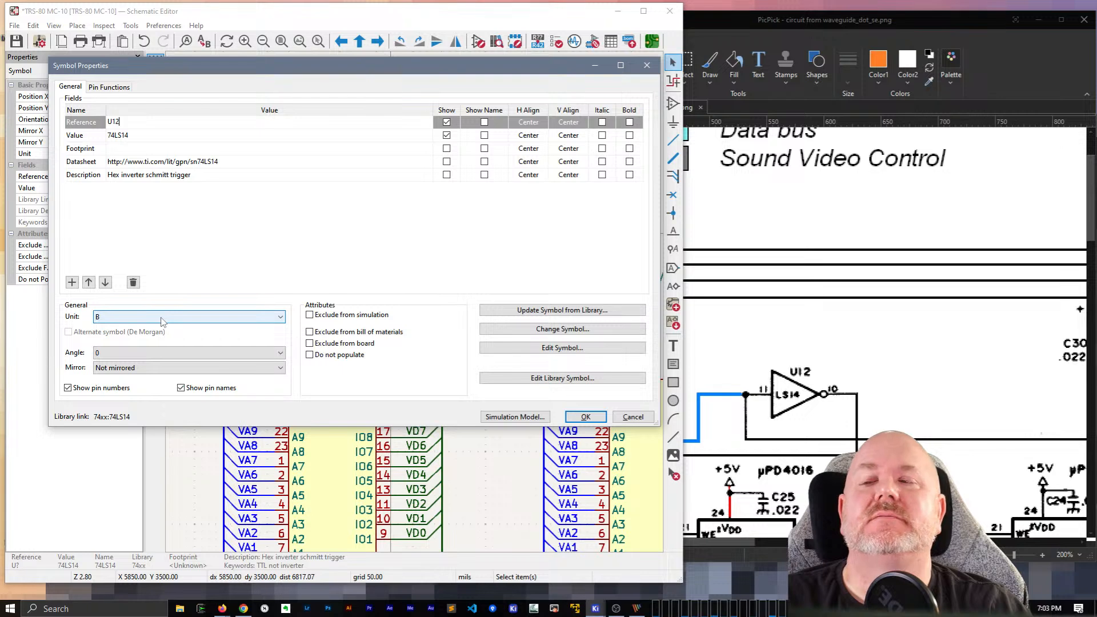
{"action": "left_click", "coordinate": [161, 318]}
{"action": "left_click", "coordinate": [146, 373]}
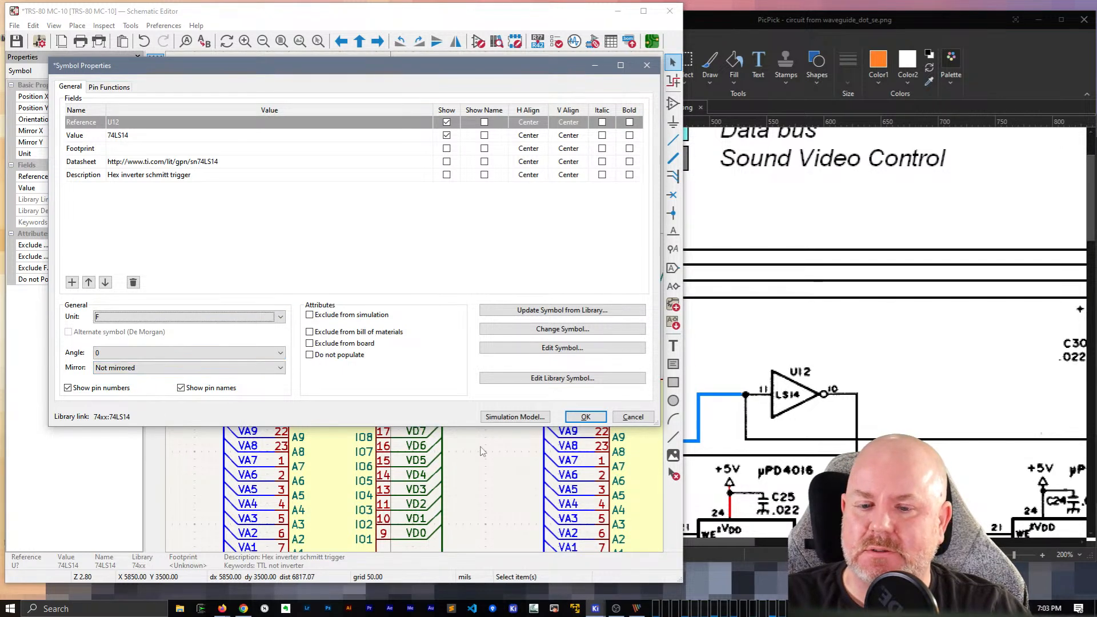
{"action": "left_click", "coordinate": [586, 417]}
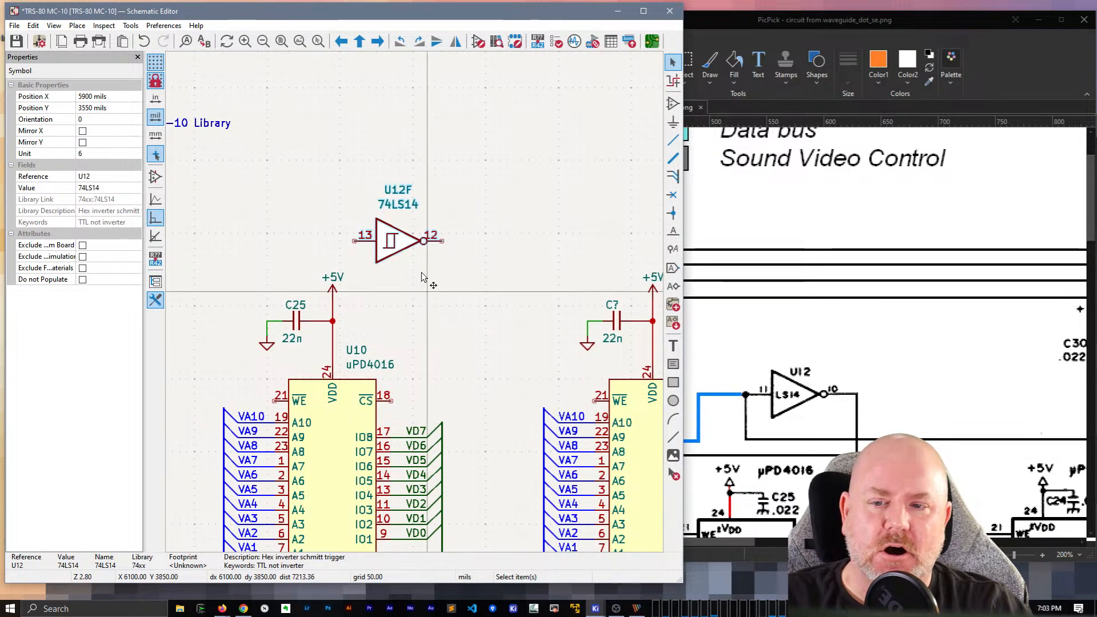
Step: Change the U12 74LS14 inverter's unit to E
{"action": "double_click", "coordinate": [391, 240]}
{"action": "left_click", "coordinate": [152, 317]}
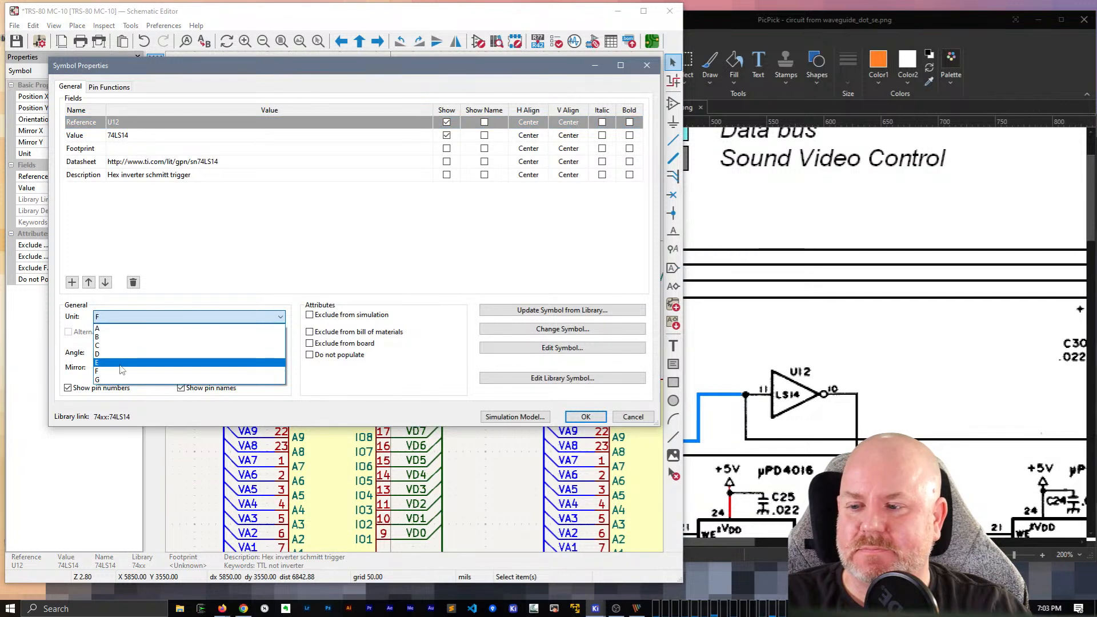
{"action": "left_click", "coordinate": [153, 331]}
{"action": "left_click", "coordinate": [587, 417]}
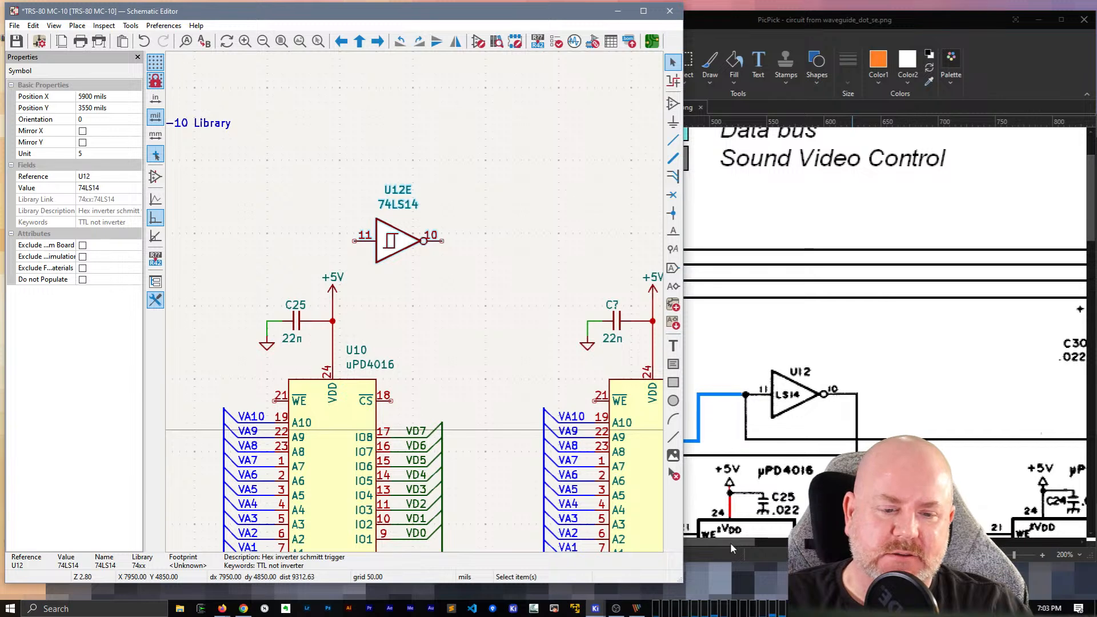
Step: Wire U10's CS pin 18 to output pin 10 of the U12E inverter, following the reference scan
{"action": "left_click_drag", "start_coordinate": [730, 543], "coordinate": [724, 546]}
{"action": "scroll", "coordinate": [727, 455], "scroll_direction": "down", "scroll_amount": 5}
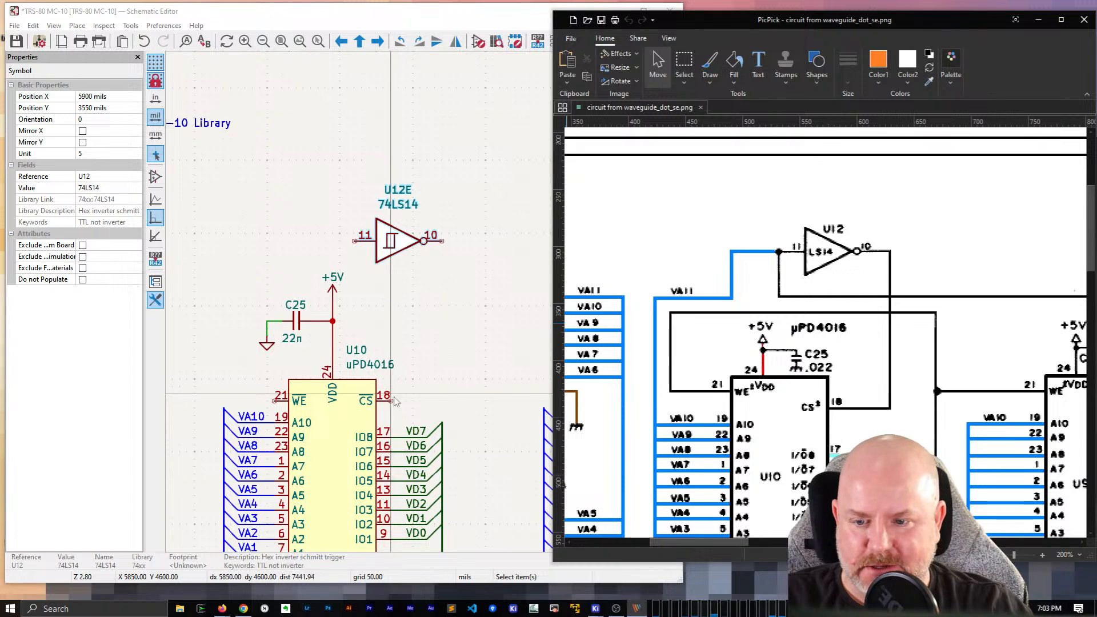
{"action": "left_click", "coordinate": [399, 401]}
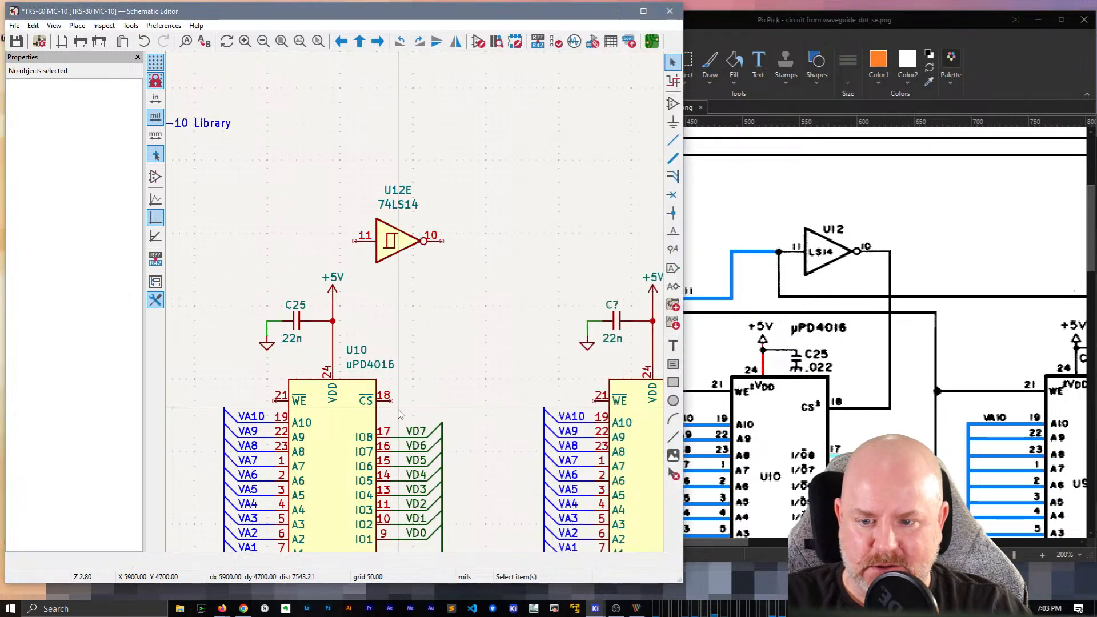
{"action": "key", "text": "w"}
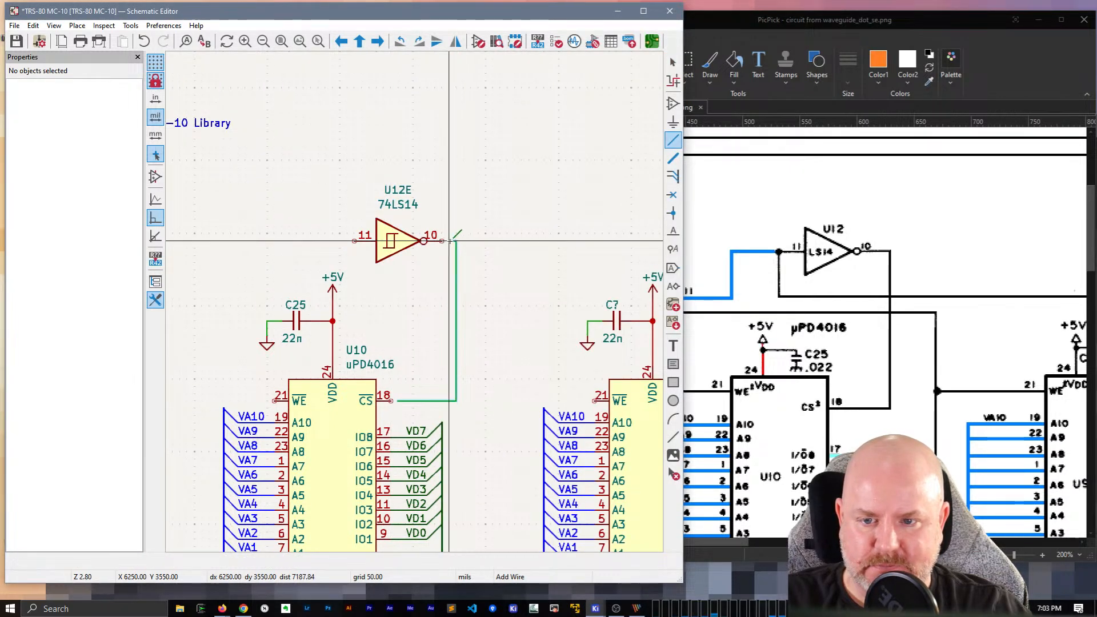
{"action": "double_click", "coordinate": [444, 241]}
{"action": "key", "text": "Escape"}
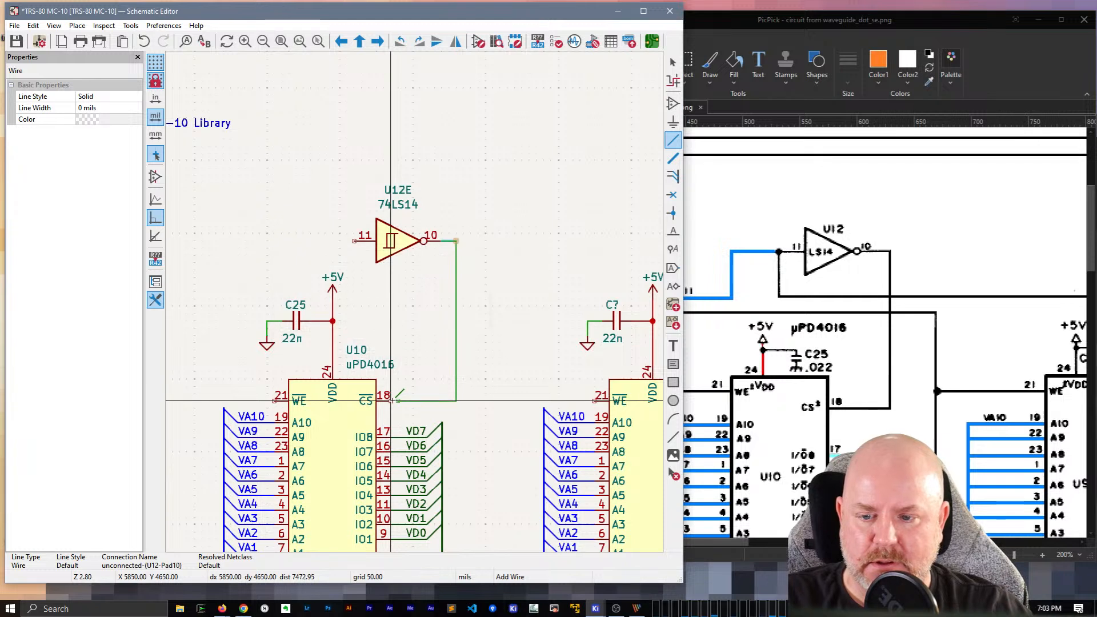
{"action": "left_click", "coordinate": [392, 400]}
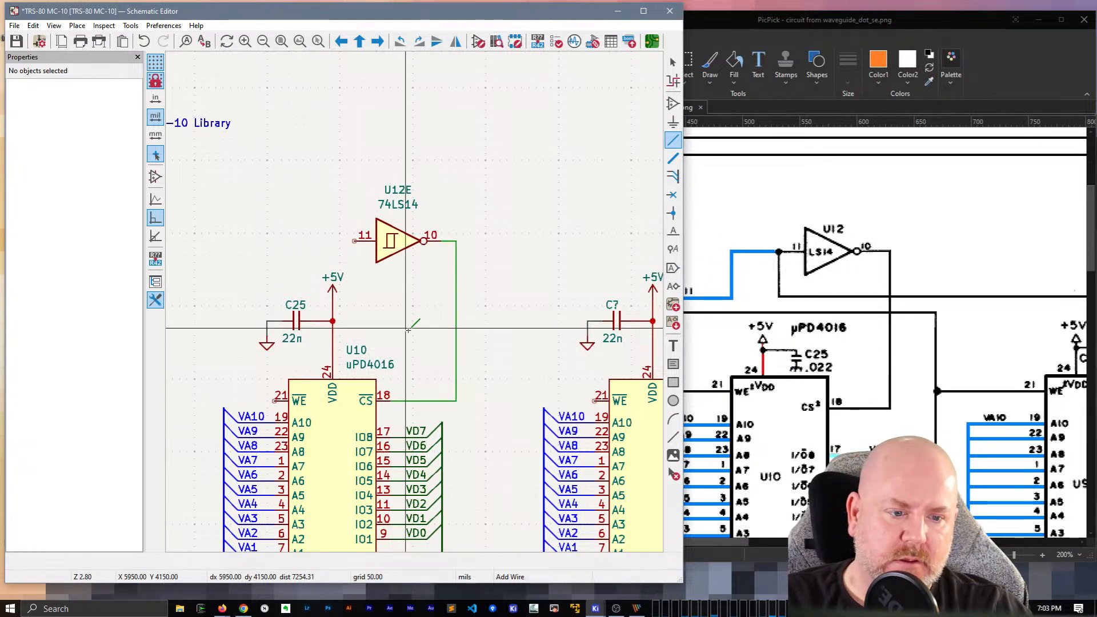
Step: Try wiring the second uPD4016's WE pin 21 to U12E's input pin 11, and undo that wire
{"action": "left_click", "coordinate": [595, 400]}
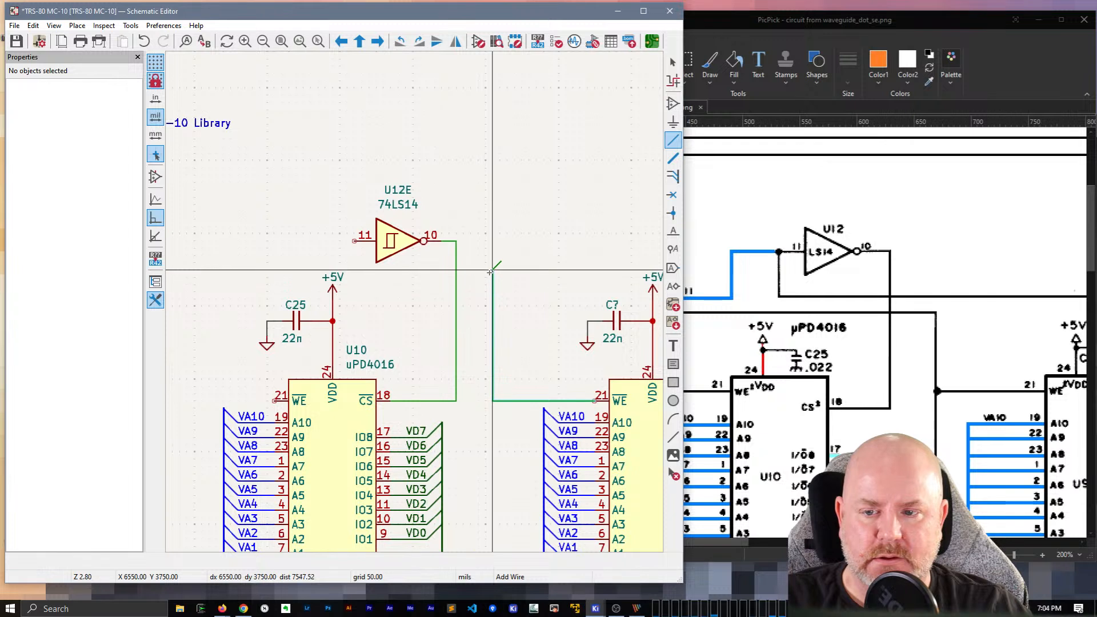
{"action": "left_click", "coordinate": [490, 272]}
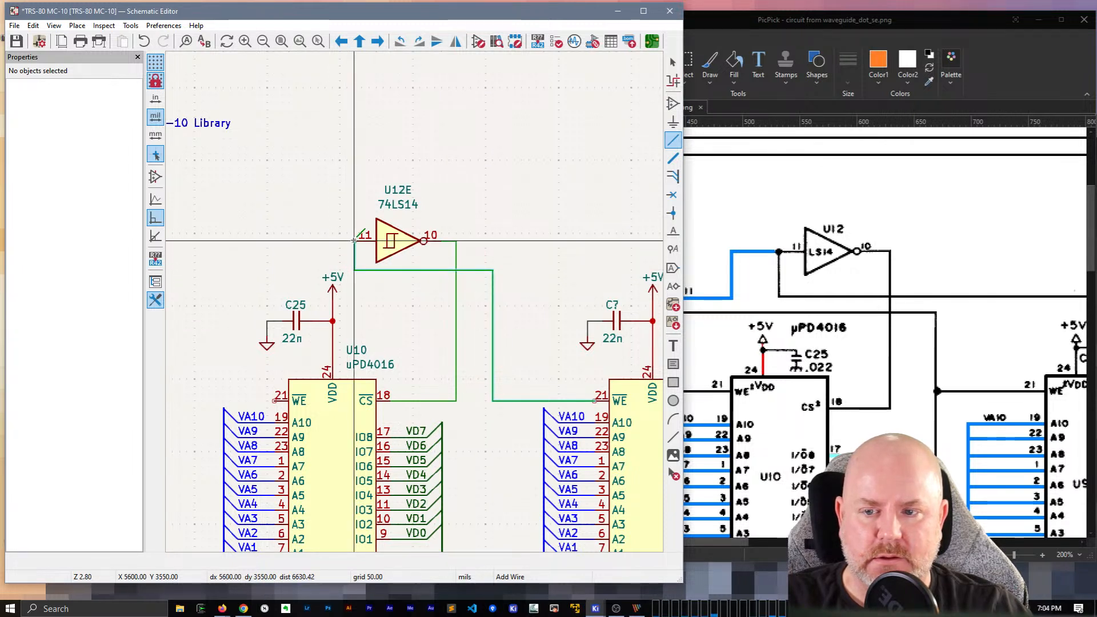
{"action": "left_click", "coordinate": [347, 241]}
{"action": "left_click", "coordinate": [354, 241]}
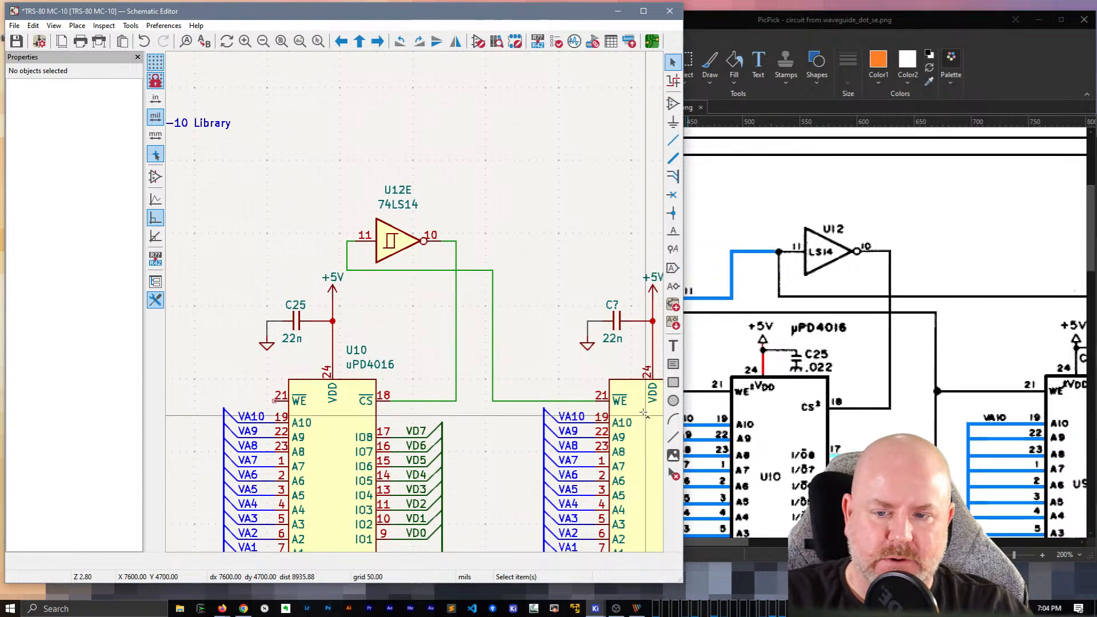
{"action": "key", "text": "ctrl+z"}
{"action": "key", "text": "Escape"}
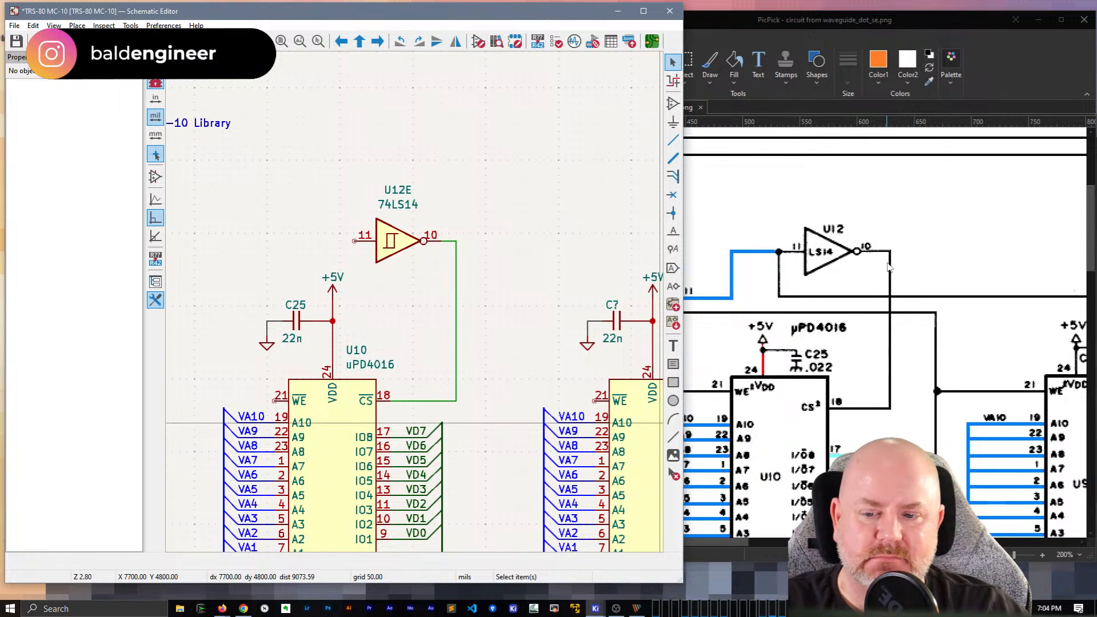
Step: Shift the U12E inverter up 100 mils to Y 3450 mils with its output wire still attached
{"action": "left_click", "coordinate": [400, 247]}
{"action": "left_click_drag", "start_coordinate": [400, 246], "coordinate": [400, 232]}
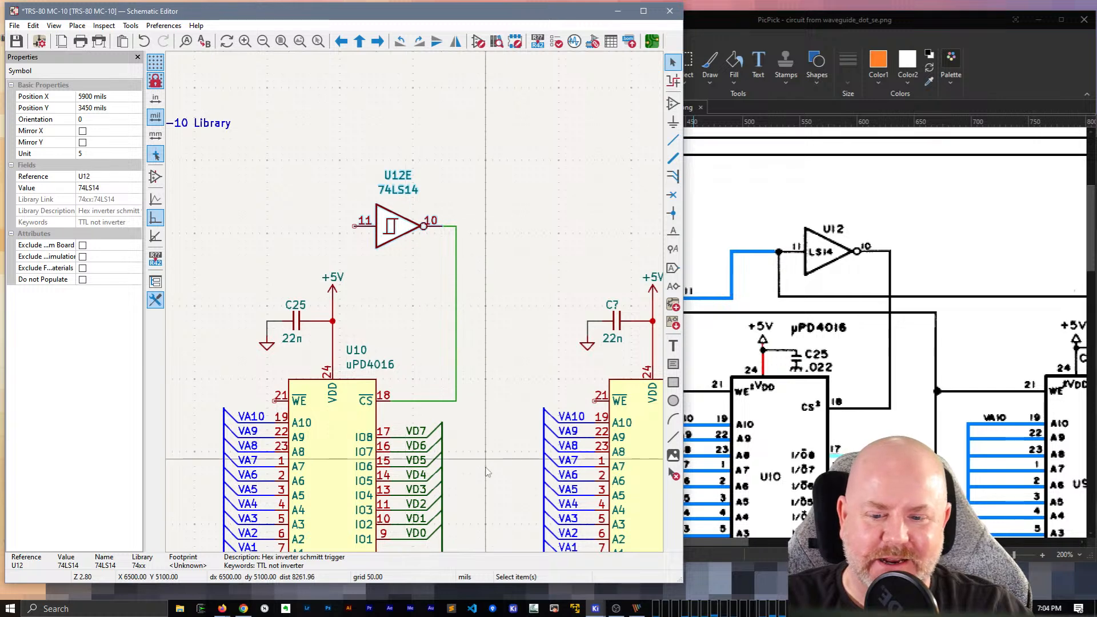
Step: Wire U12E's input pin 11 over the top of both RAMs to the second uPD4016's CS pin 18, matching the reference scan
{"action": "left_click_drag", "start_coordinate": [736, 543], "coordinate": [785, 541]}
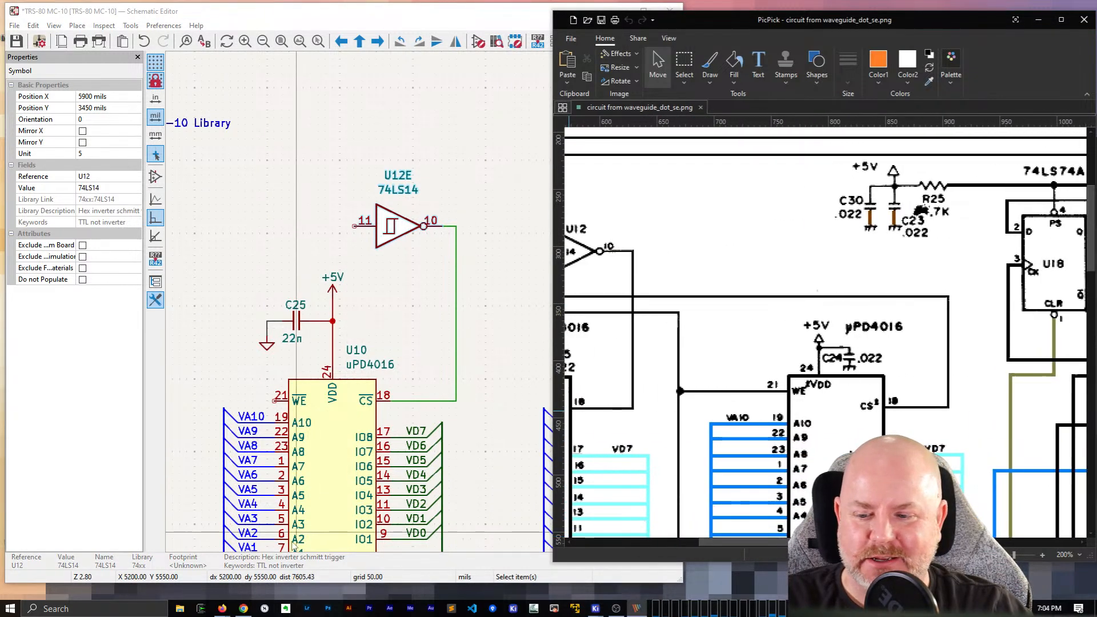
{"action": "left_click", "coordinate": [491, 482]}
{"action": "scroll", "coordinate": [493, 409], "scroll_direction": "down", "scroll_amount": 1}
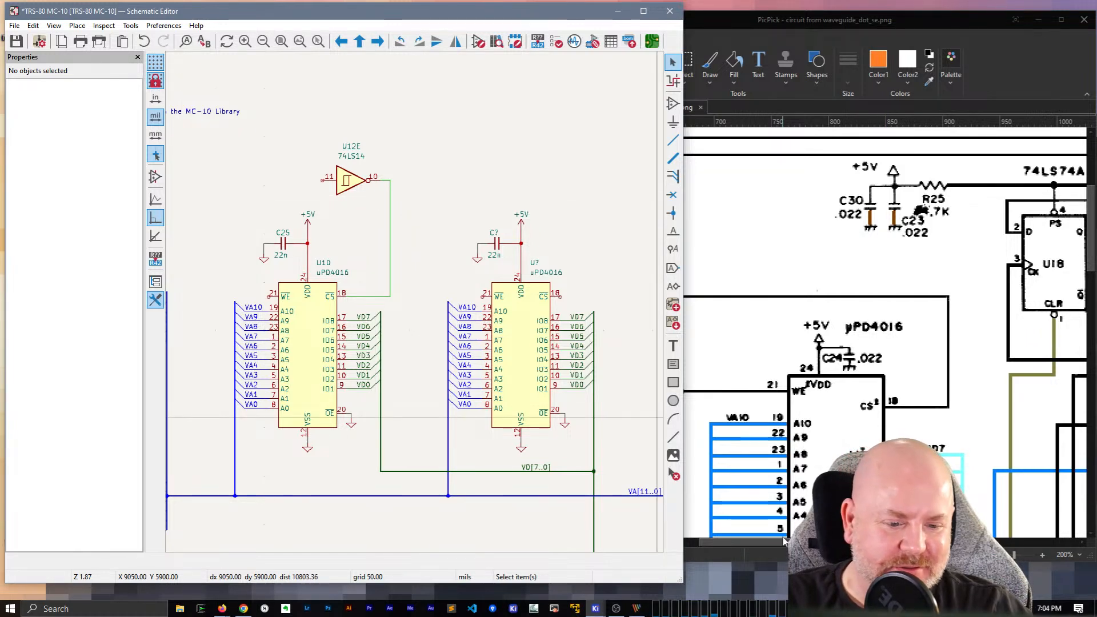
{"action": "left_click_drag", "start_coordinate": [779, 543], "coordinate": [756, 546]}
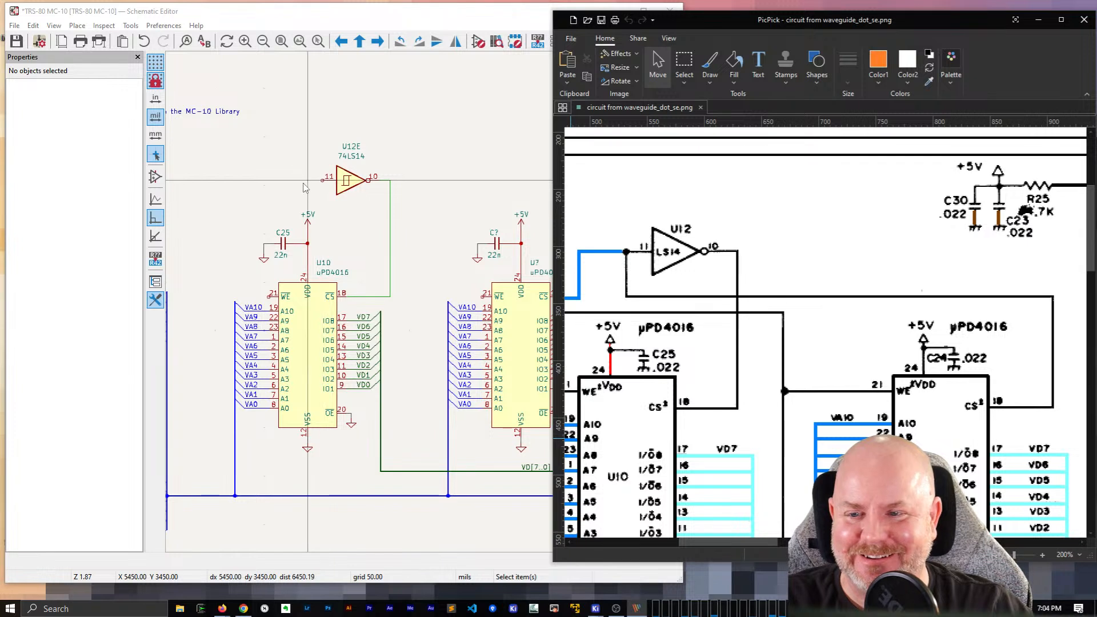
{"action": "left_click", "coordinate": [321, 179]}
{"action": "left_click", "coordinate": [323, 181]}
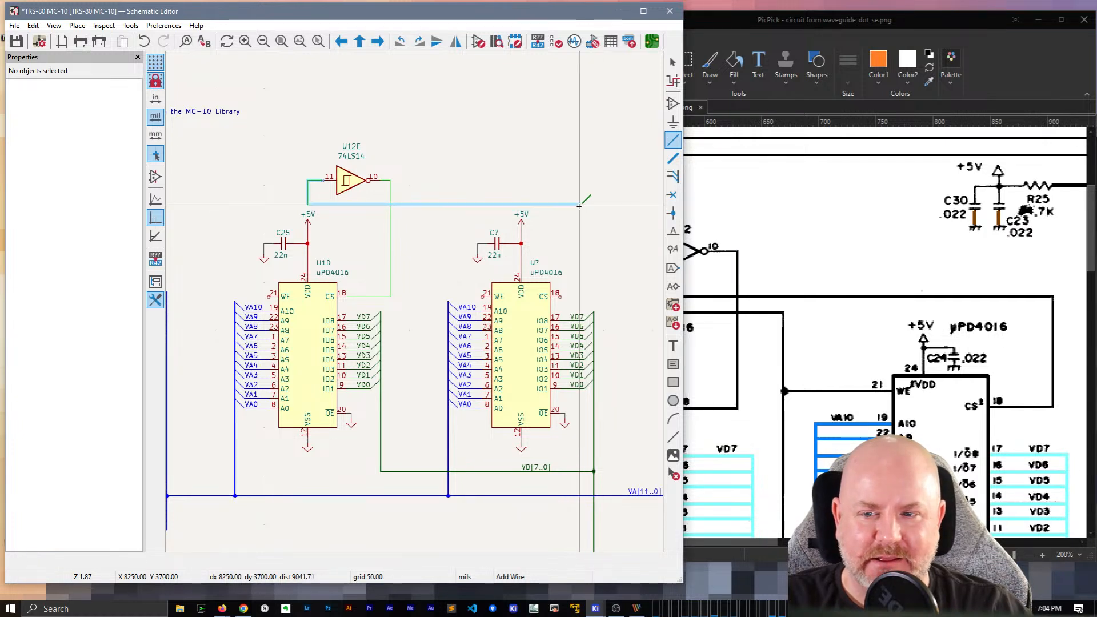
{"action": "left_click", "coordinate": [574, 203]}
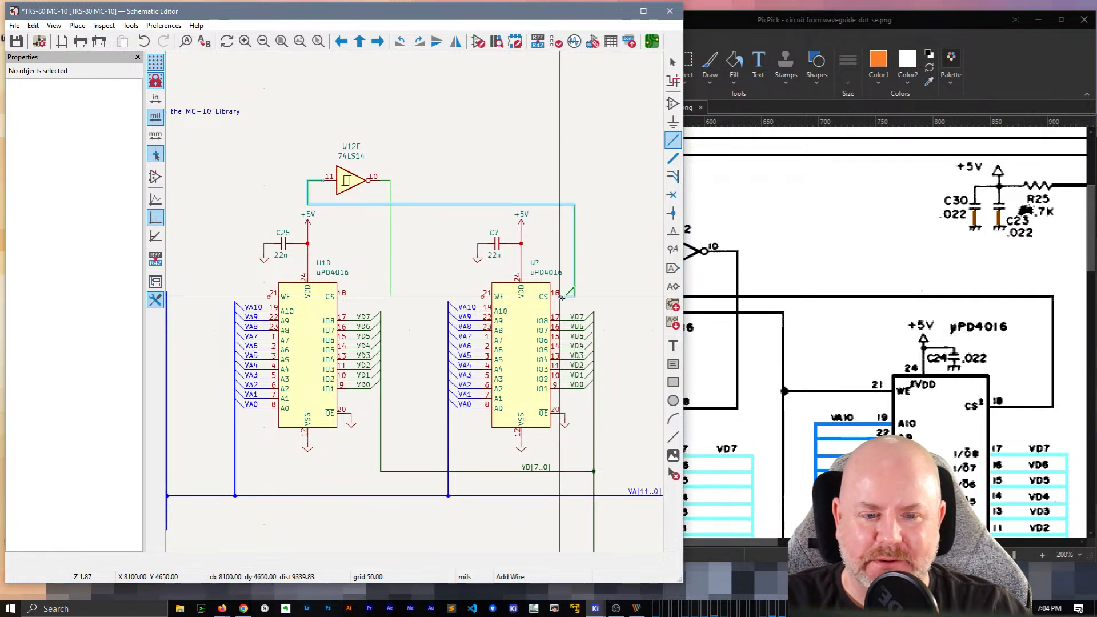
{"action": "left_click", "coordinate": [560, 297]}
{"action": "key", "text": "Escape"}
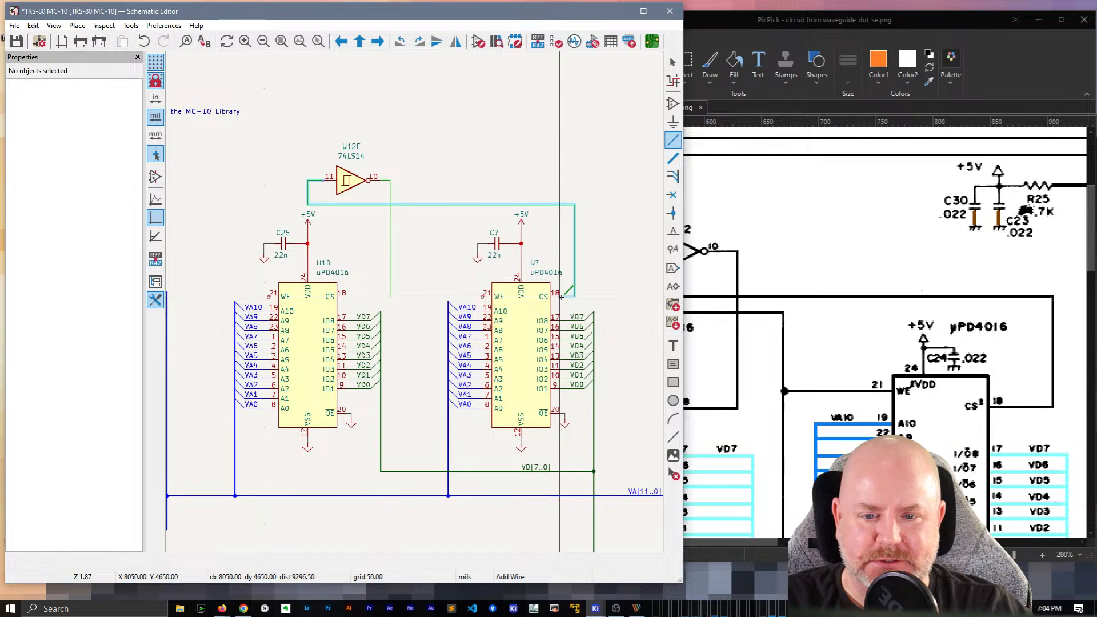
{"action": "double_click", "coordinate": [553, 204]}
{"action": "key", "text": "Escape"}
{"action": "key", "text": "Escape"}
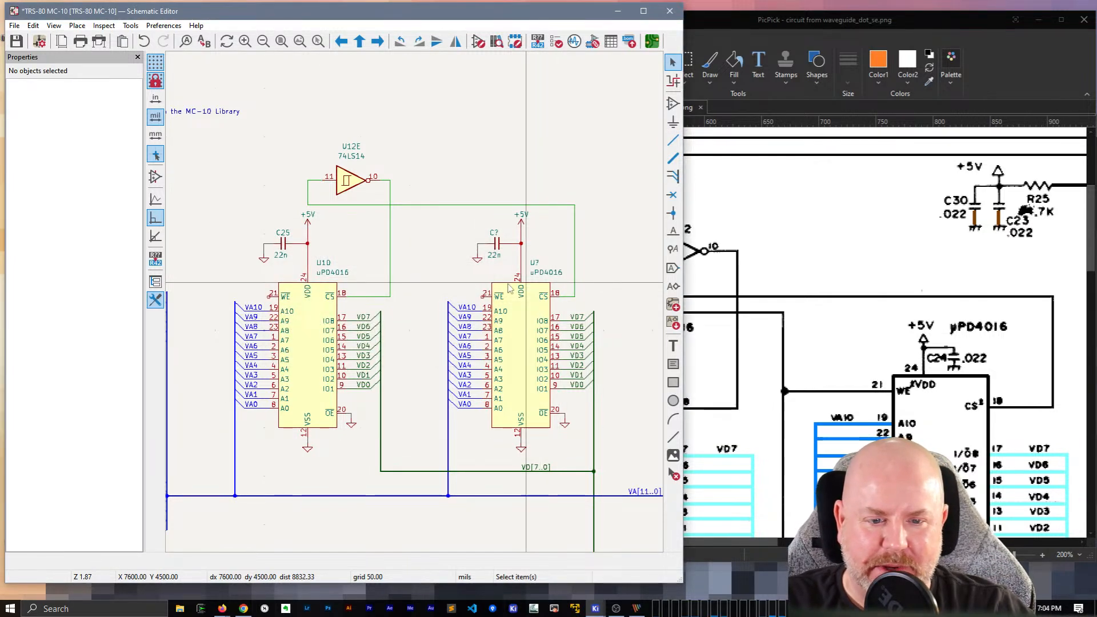
Step: Show the U10 and U12 area in the reference scan and narrow its window to uncover the second RAM in the schematic
{"action": "left_click_drag", "start_coordinate": [767, 541], "coordinate": [737, 543]}
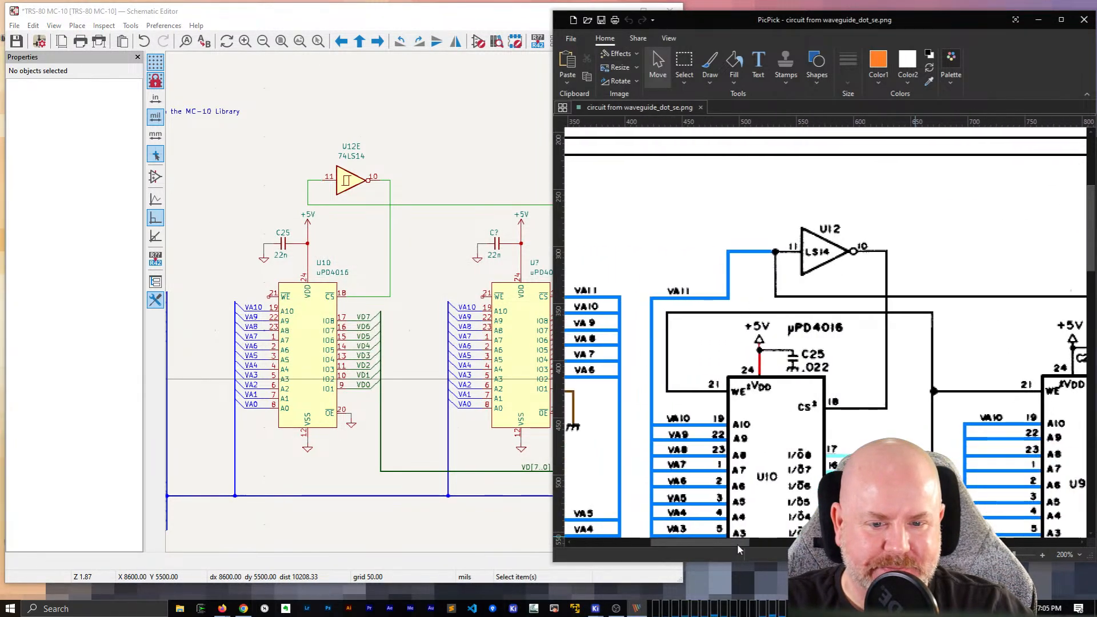
{"action": "scroll", "coordinate": [366, 295], "scroll_direction": "up", "scroll_amount": 1}
{"action": "scroll", "coordinate": [414, 293], "scroll_direction": "down", "scroll_amount": 1}
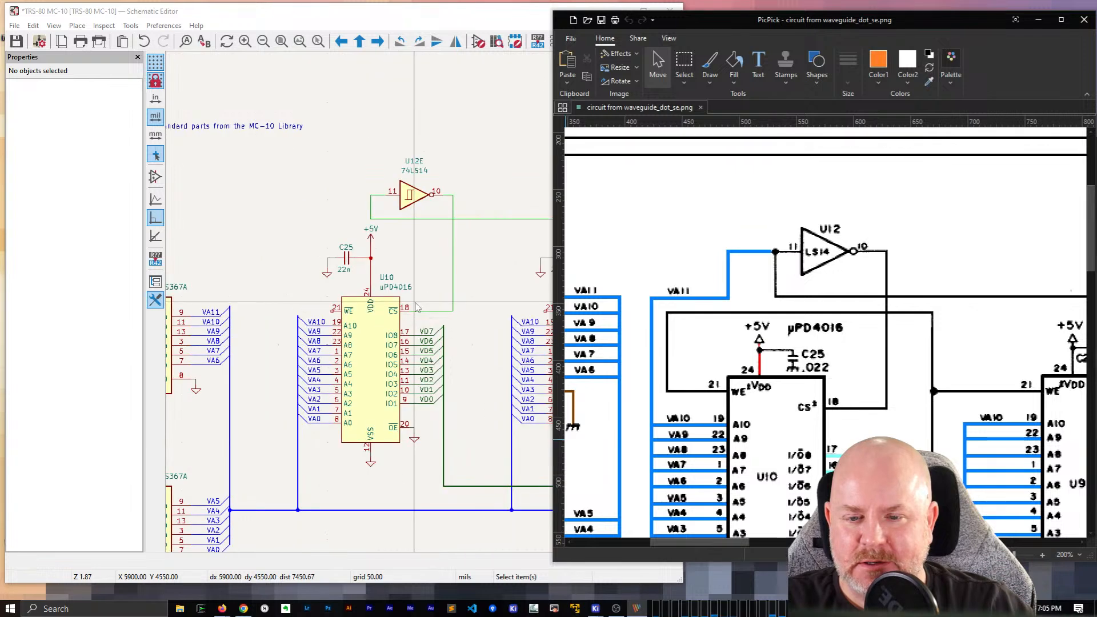
{"action": "left_click_drag", "start_coordinate": [554, 303], "coordinate": [674, 303]}
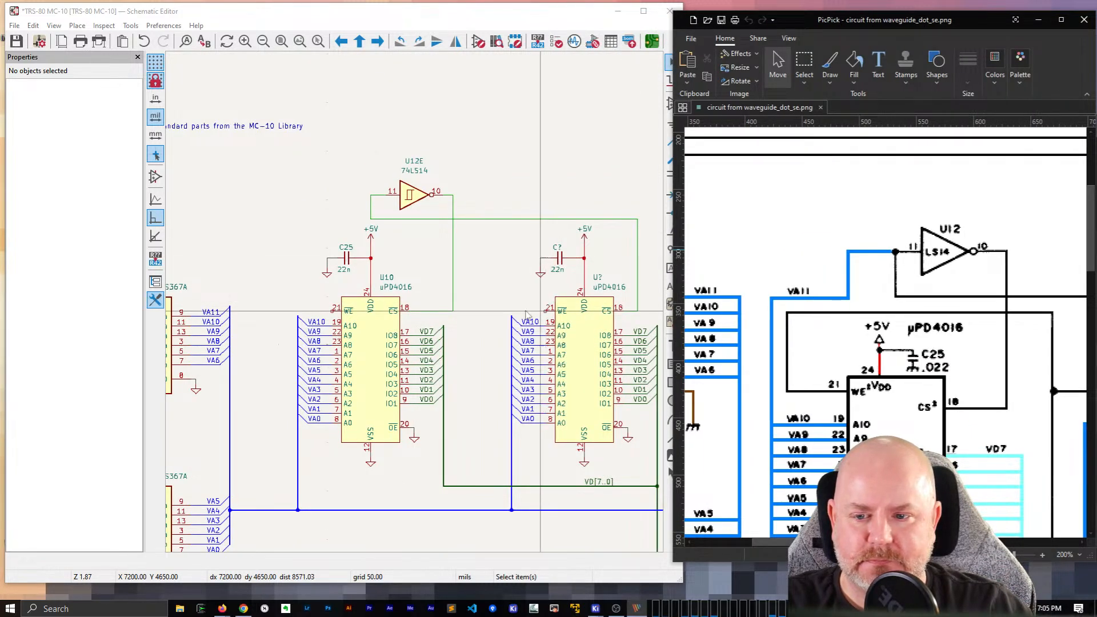
{"action": "left_click", "coordinate": [509, 300]}
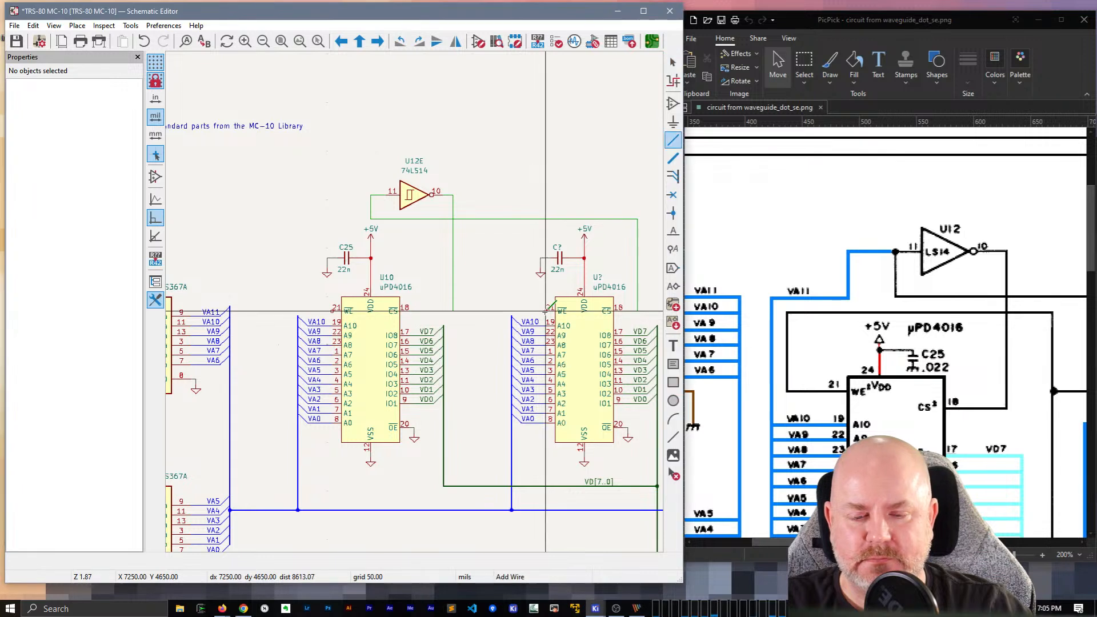
{"action": "key", "text": "w"}
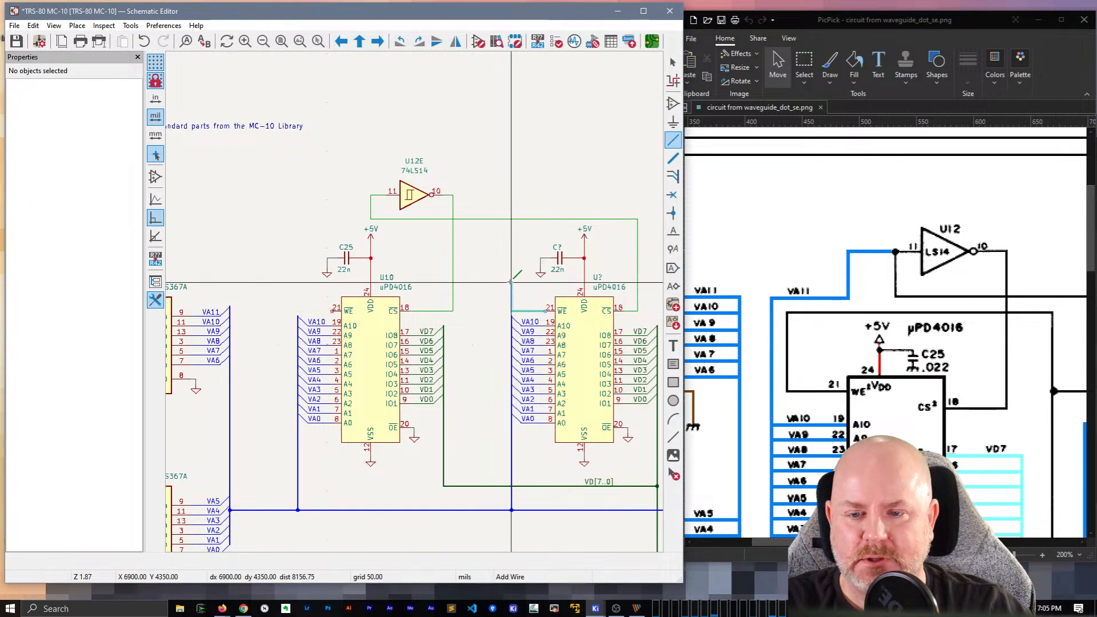
{"action": "left_click", "coordinate": [510, 288]}
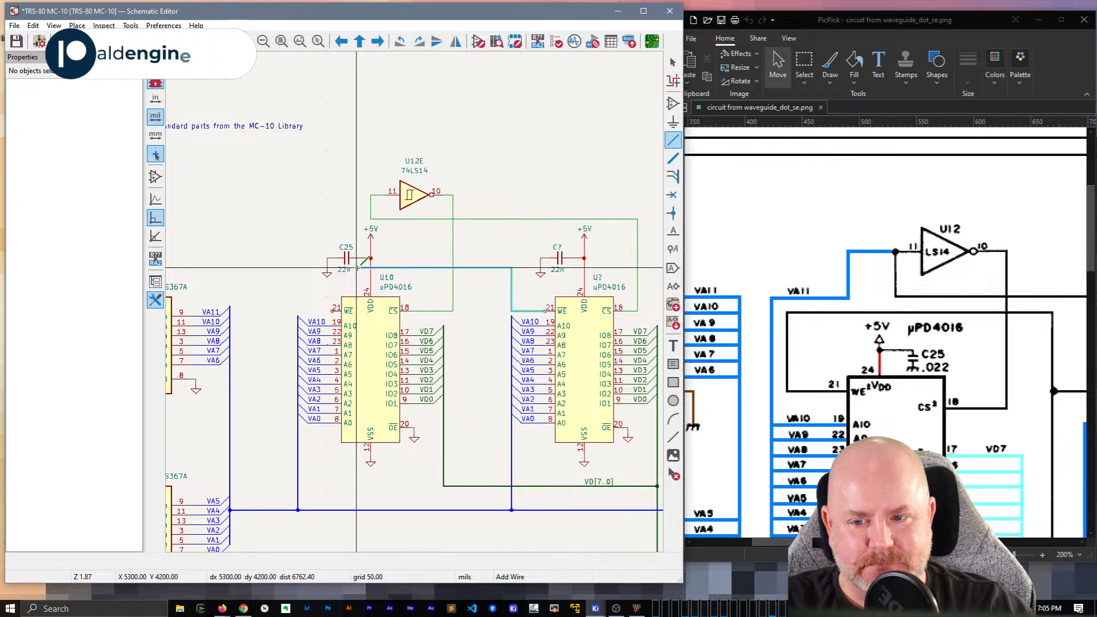
{"action": "key", "text": "Escape"}
{"action": "key", "text": "Escape"}
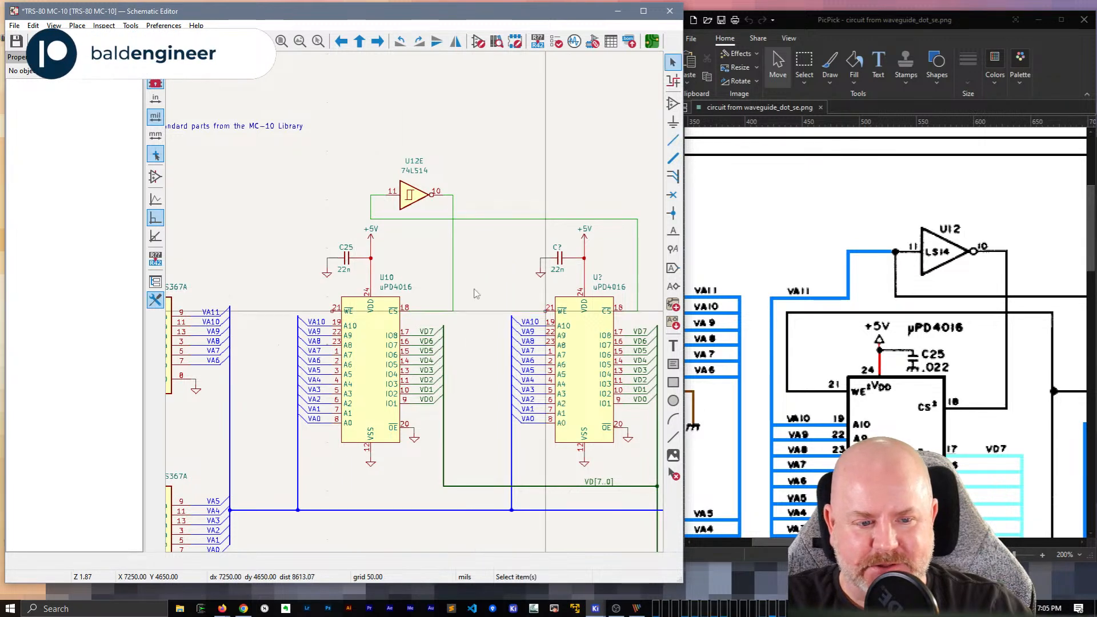
Step: Move the U10 reference text into the middle of its uPD4016 symbol body
{"action": "left_click", "coordinate": [380, 279]}
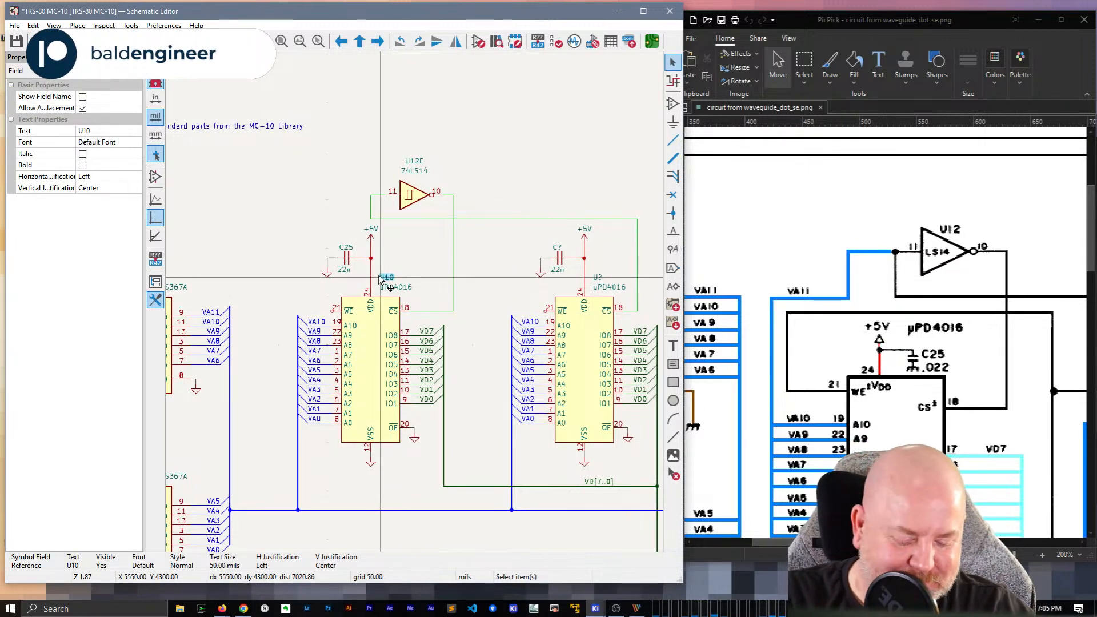
{"action": "key", "text": "m"}
{"action": "left_click", "coordinate": [363, 372]}
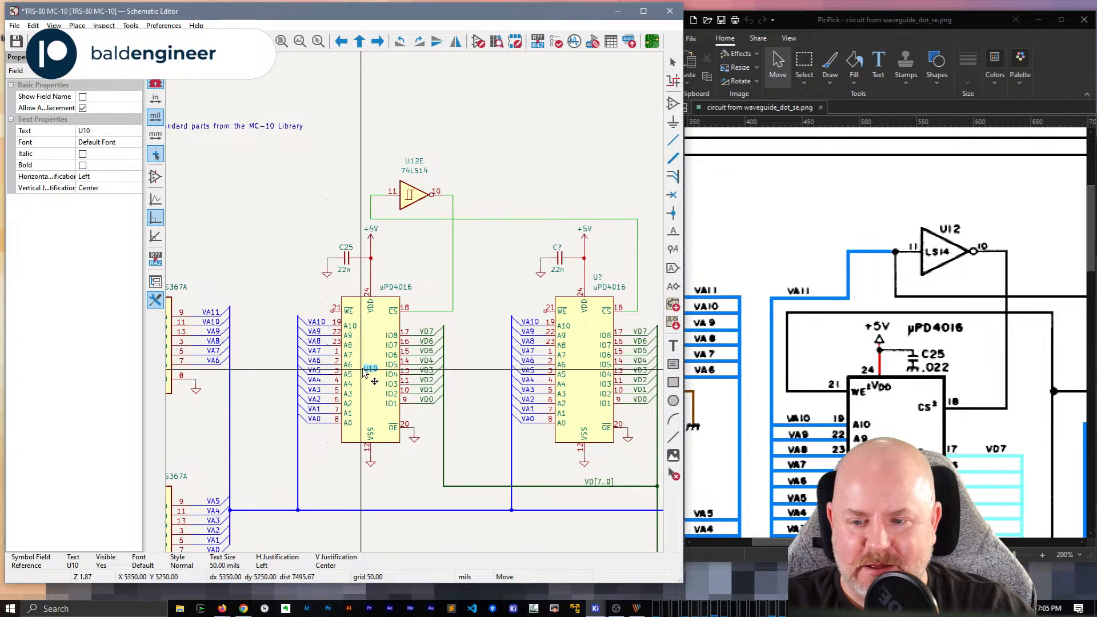
Step: Set the second uPD4016's reference to U9 and move that text into the middle of its symbol body
{"action": "left_click", "coordinate": [598, 279]}
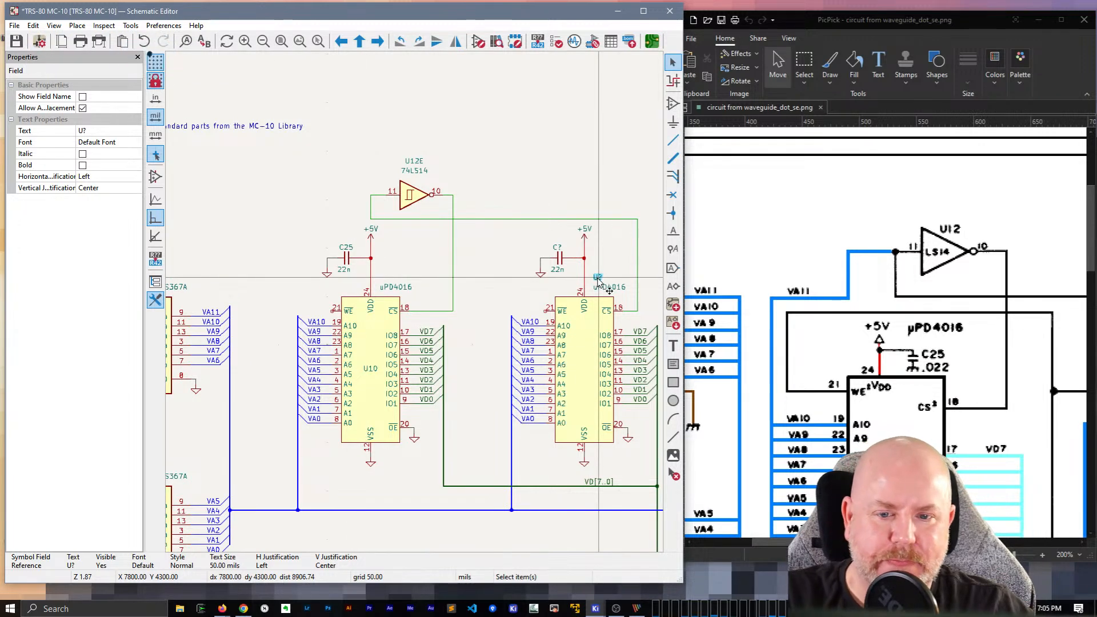
{"action": "type", "text": "e"}
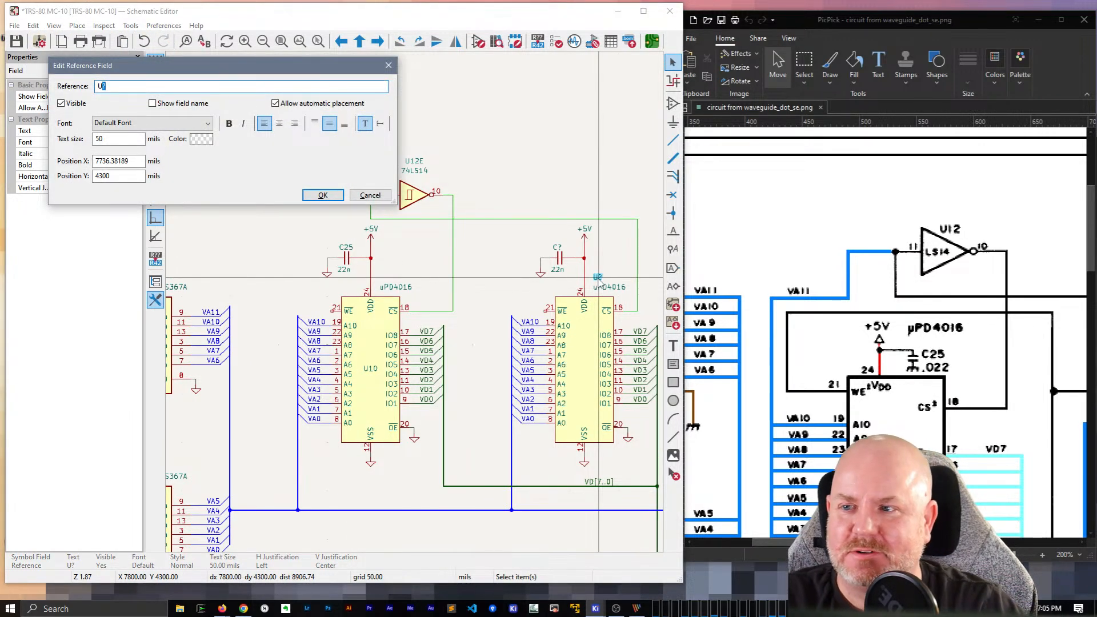
{"action": "type", "text": "9"}
{"action": "key", "text": "Return"}
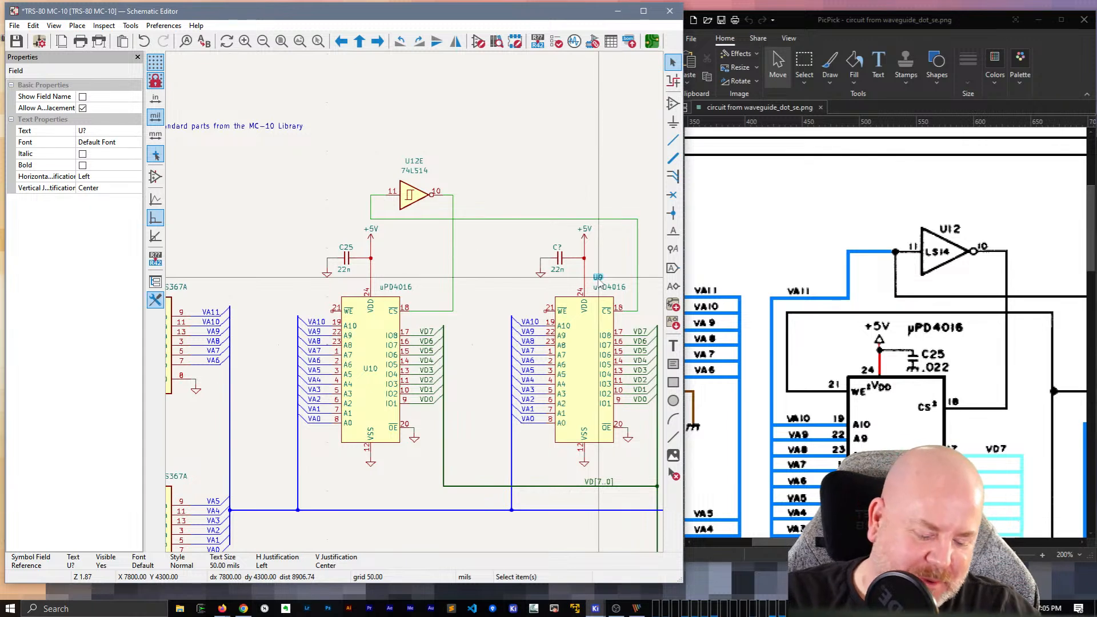
{"action": "key", "text": "m"}
{"action": "left_click", "coordinate": [582, 370]}
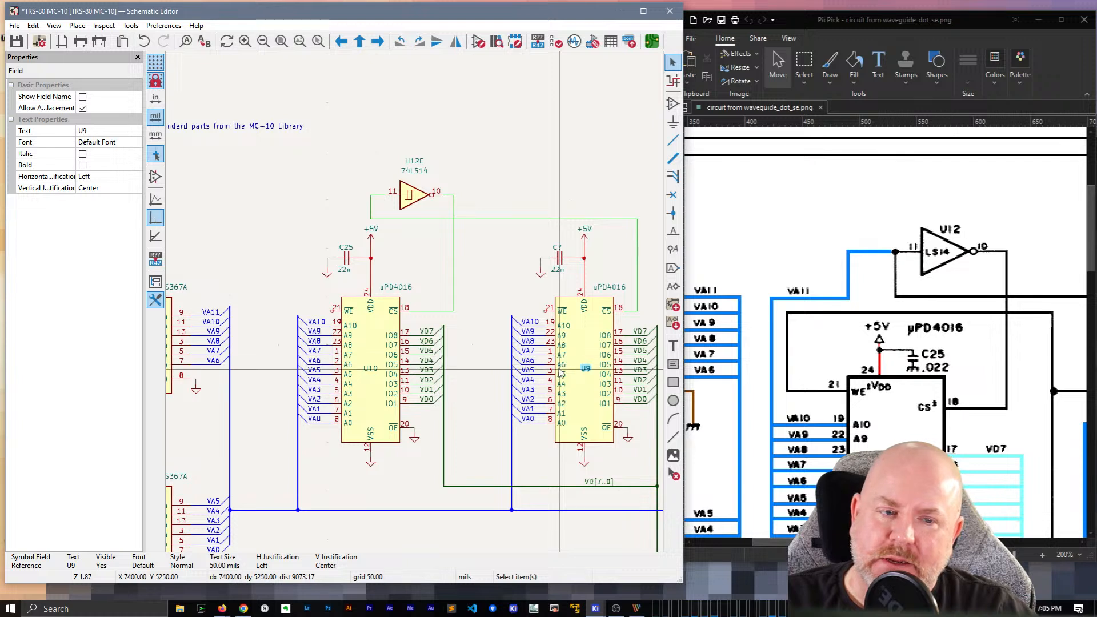
Step: Enlarge the reference scan window and check the wiring between the U10 and U9 RAMs
{"action": "left_click", "coordinate": [857, 28]}
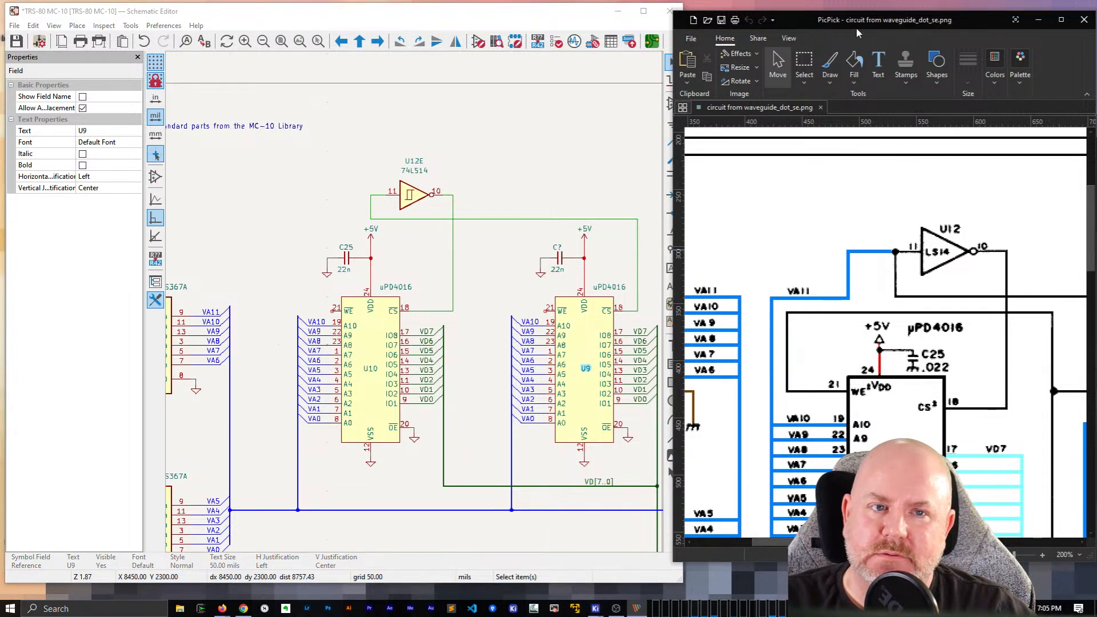
{"action": "left_click_drag", "start_coordinate": [675, 563], "coordinate": [648, 577]}
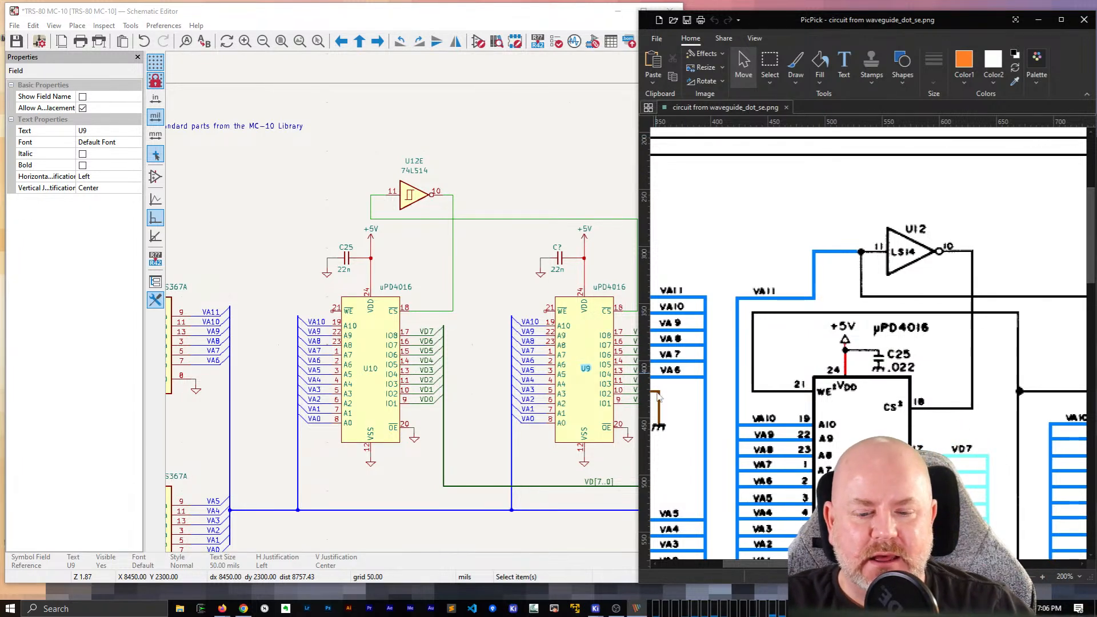
{"action": "left_click_drag", "start_coordinate": [761, 564], "coordinate": [783, 561]}
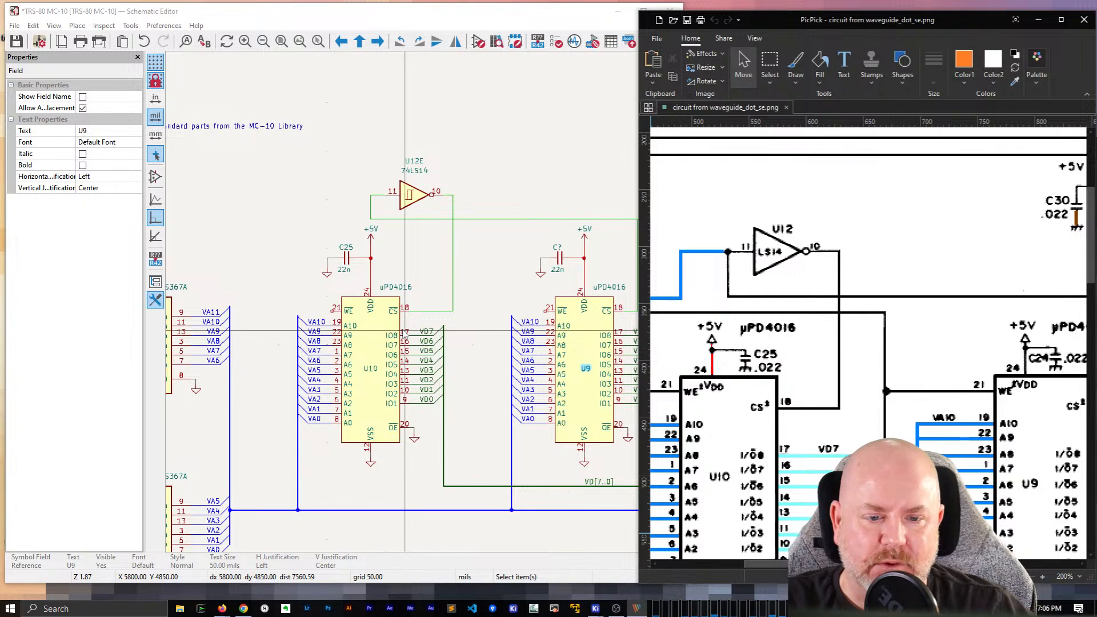
Step: Move inverter U12E and the horizontal wire from its input higher above U10 to make room for the control wiring
{"action": "left_click_drag", "start_coordinate": [766, 563], "coordinate": [758, 564]}
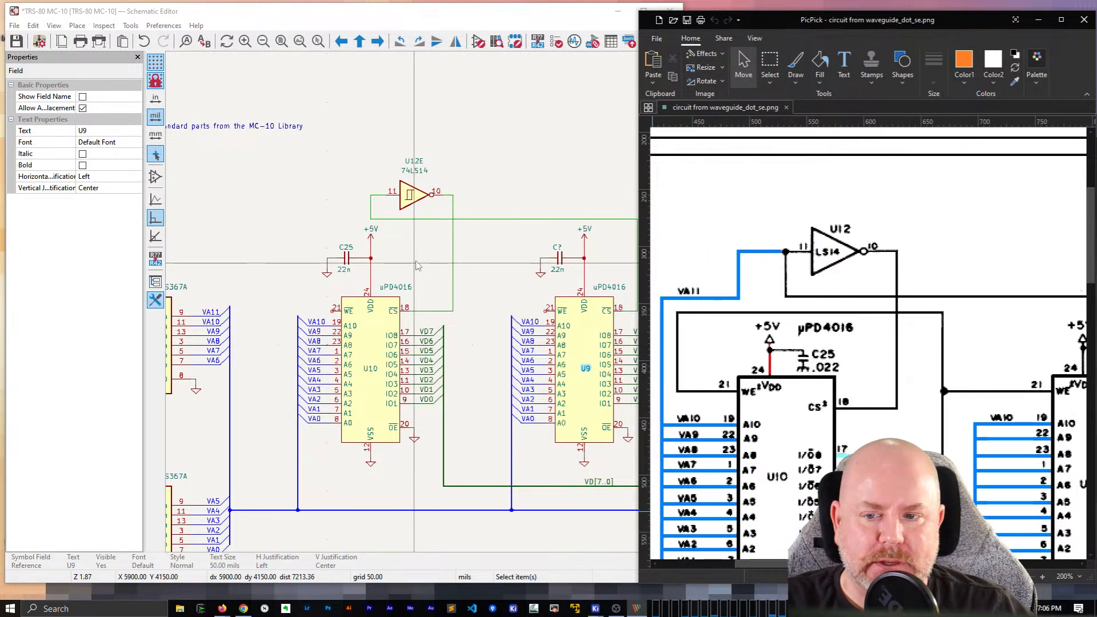
{"action": "left_click", "coordinate": [415, 195]}
{"action": "left_click_drag", "start_coordinate": [414, 197], "coordinate": [414, 178]}
{"action": "left_click_drag", "start_coordinate": [372, 220], "coordinate": [373, 199]}
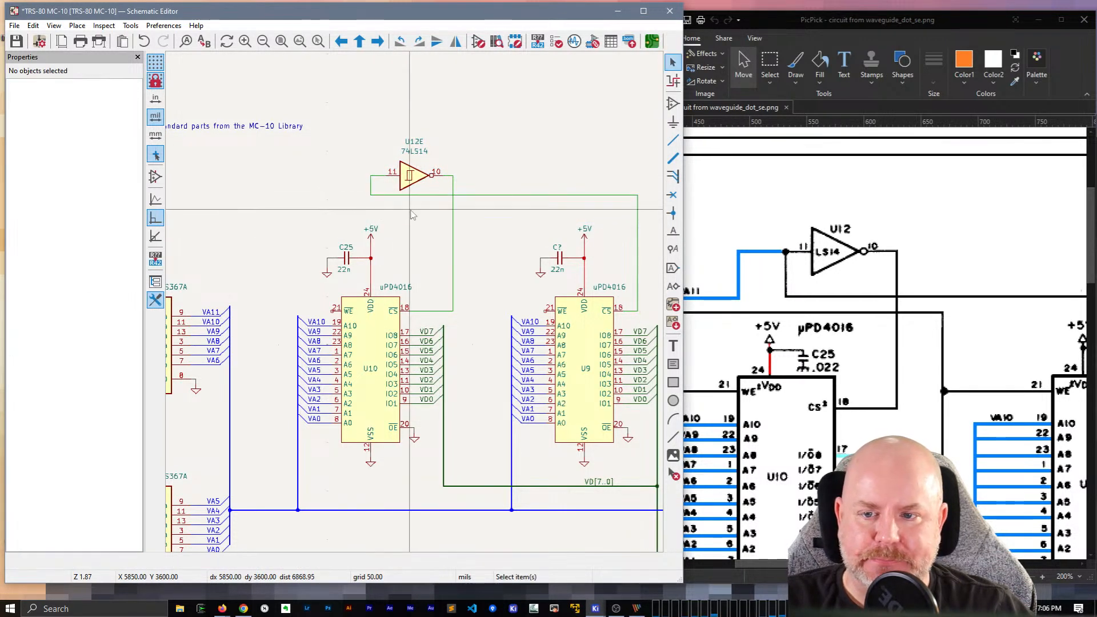
Step: Raise the +5V symbol above U10, and move capacitor C25 with its ground connection farther up the VDD line
{"action": "left_click", "coordinate": [375, 254]}
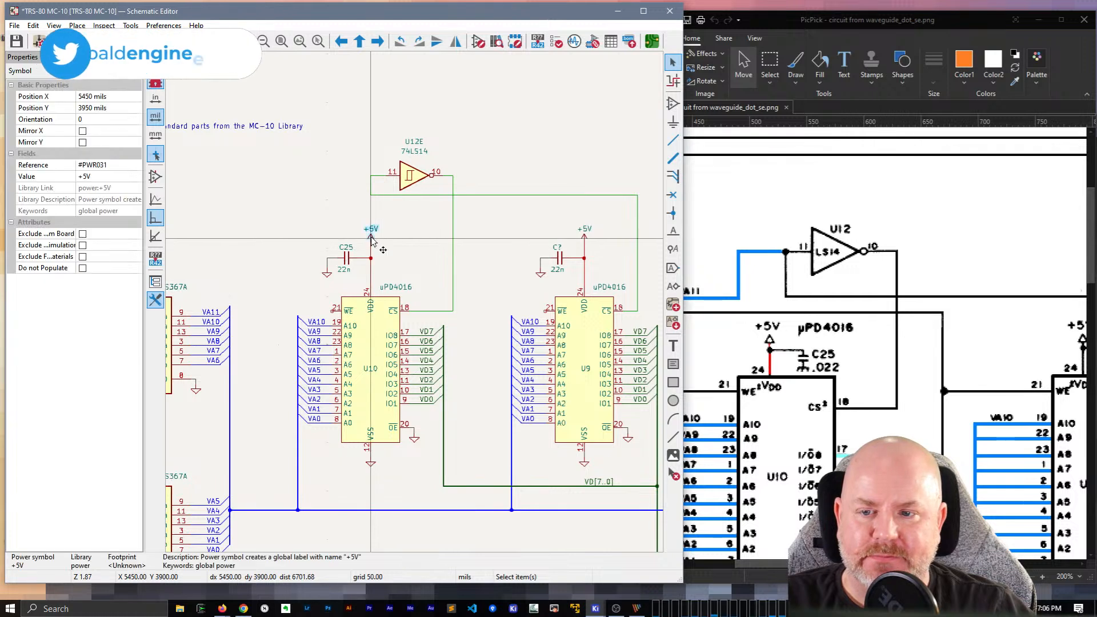
{"action": "left_click_drag", "start_coordinate": [374, 253], "coordinate": [375, 239]}
{"action": "left_click", "coordinate": [367, 258]}
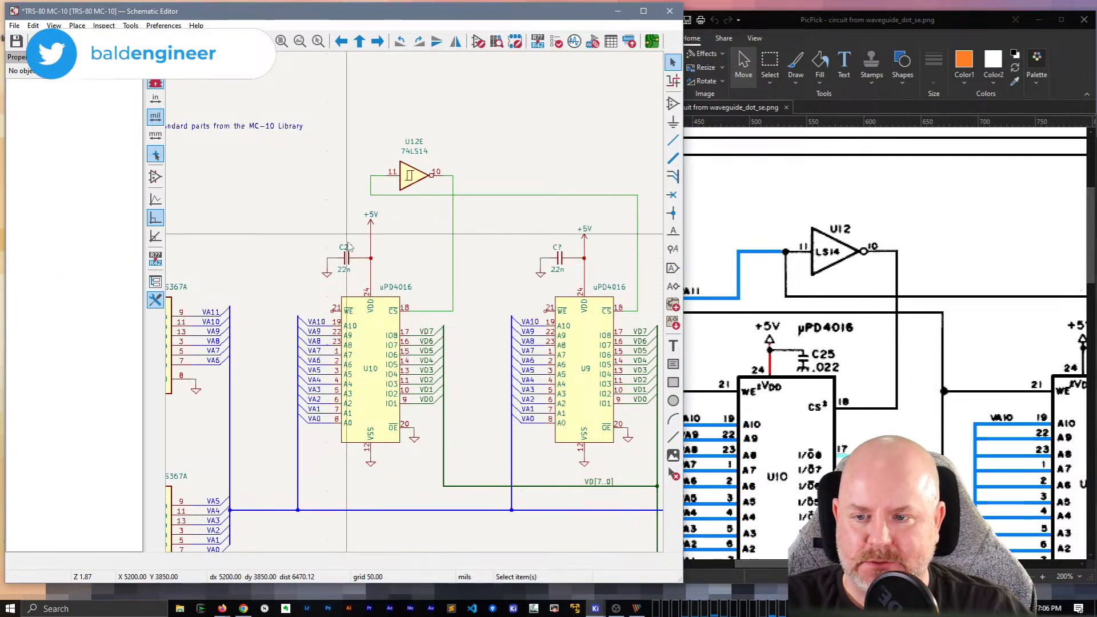
{"action": "left_click", "coordinate": [347, 257]}
{"action": "left_click_drag", "start_coordinate": [350, 258], "coordinate": [327, 253]}
{"action": "left_click", "coordinate": [432, 264]}
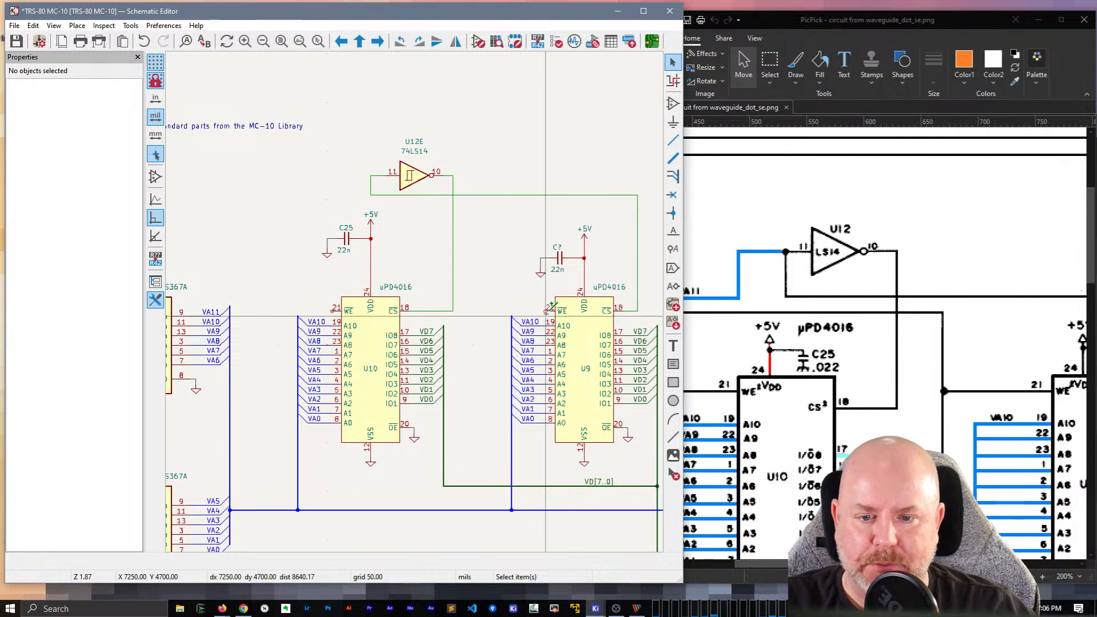
Step: Wire U9's WE pin 21 to U10's WE pin 21, routing over the top of U10
{"action": "key", "text": "w"}
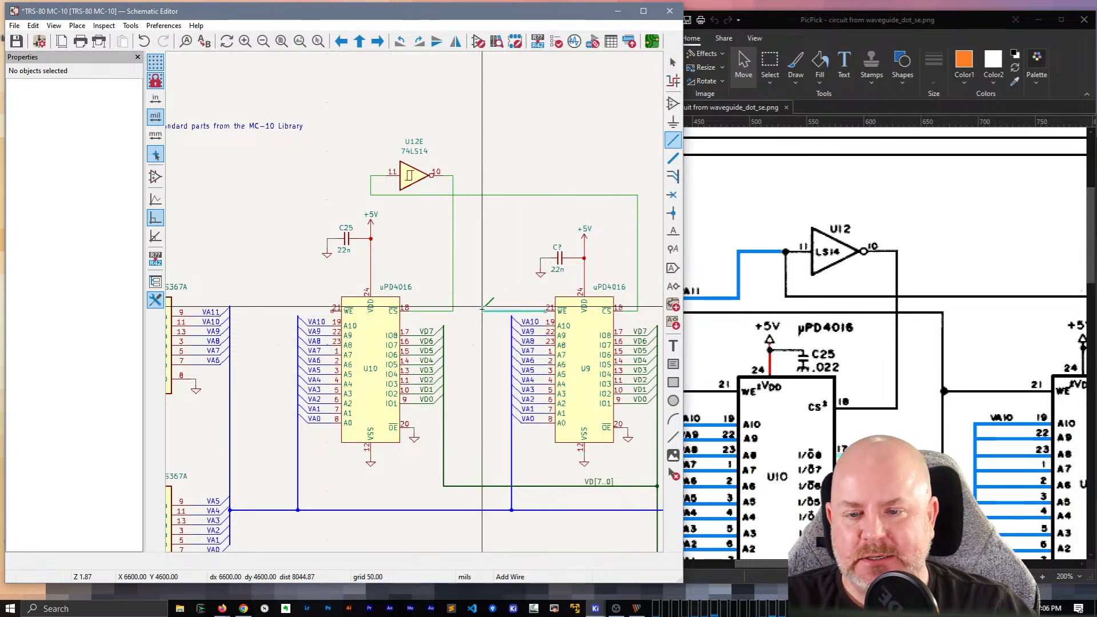
{"action": "left_click", "coordinate": [483, 268]}
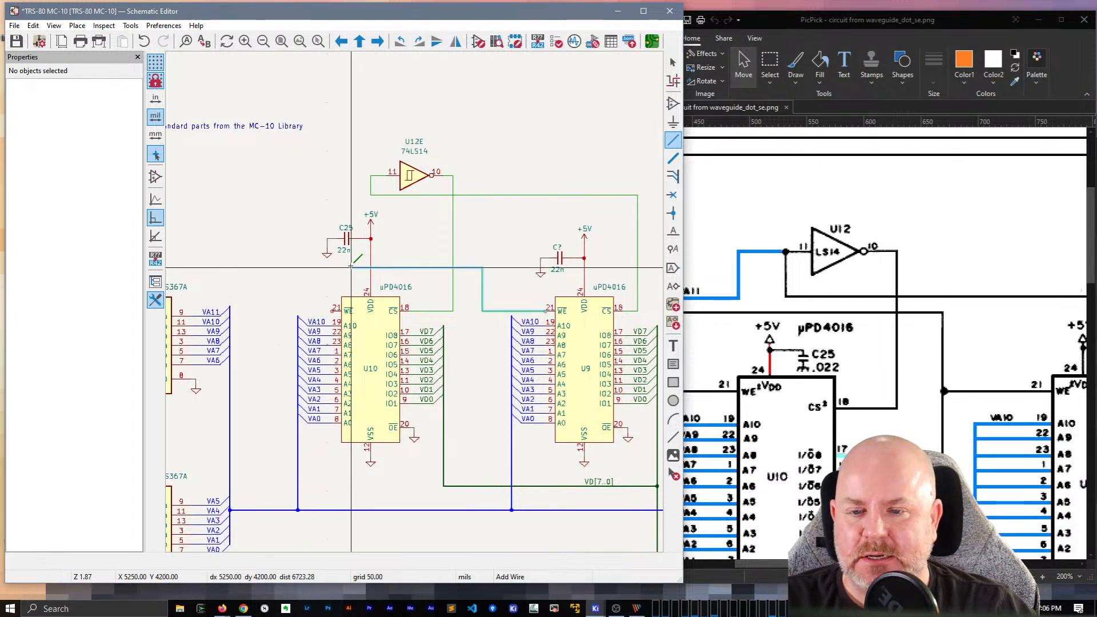
{"action": "left_click", "coordinate": [313, 268]}
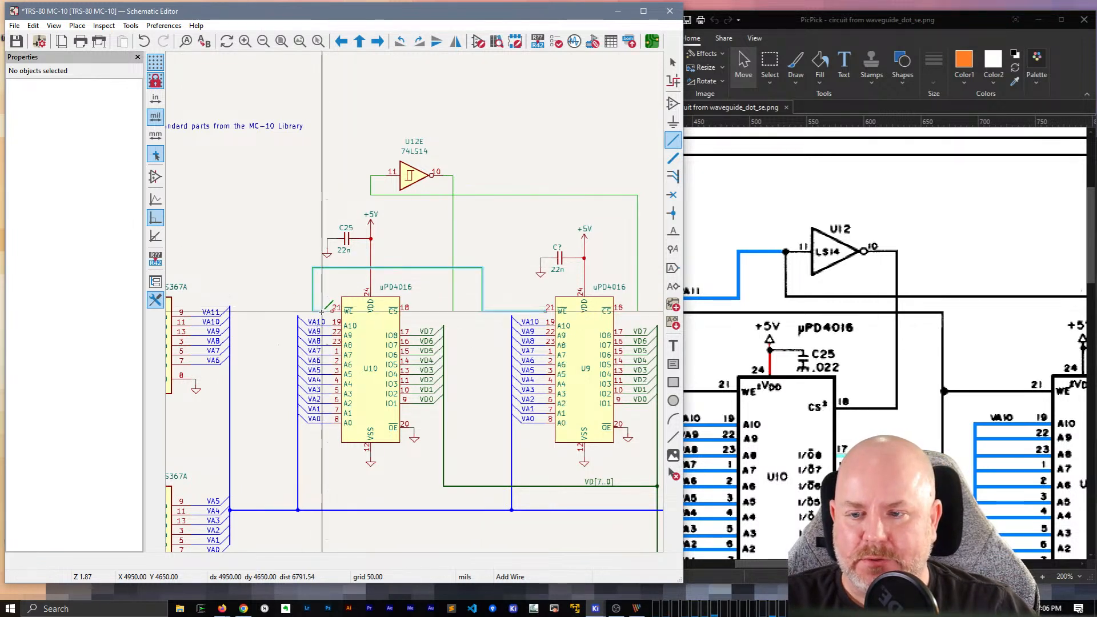
{"action": "left_click", "coordinate": [333, 310]}
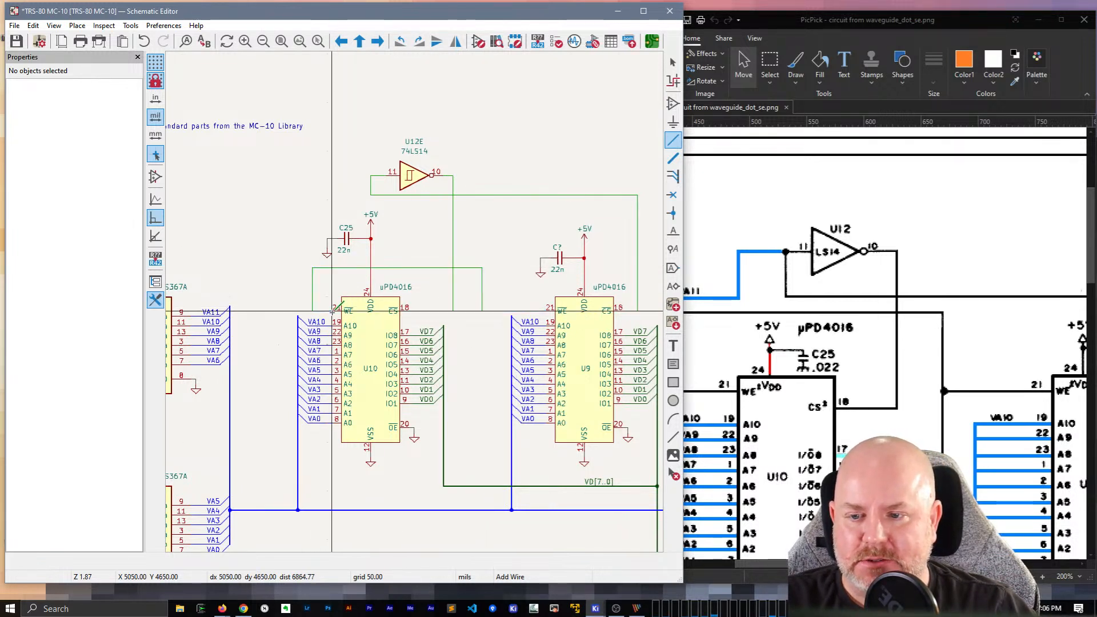
{"action": "key", "text": "Escape"}
Step: Lower the horizontal run of the WE wire above U10 by 50 mils
{"action": "left_click", "coordinate": [412, 267]}
{"action": "key", "text": "g"}
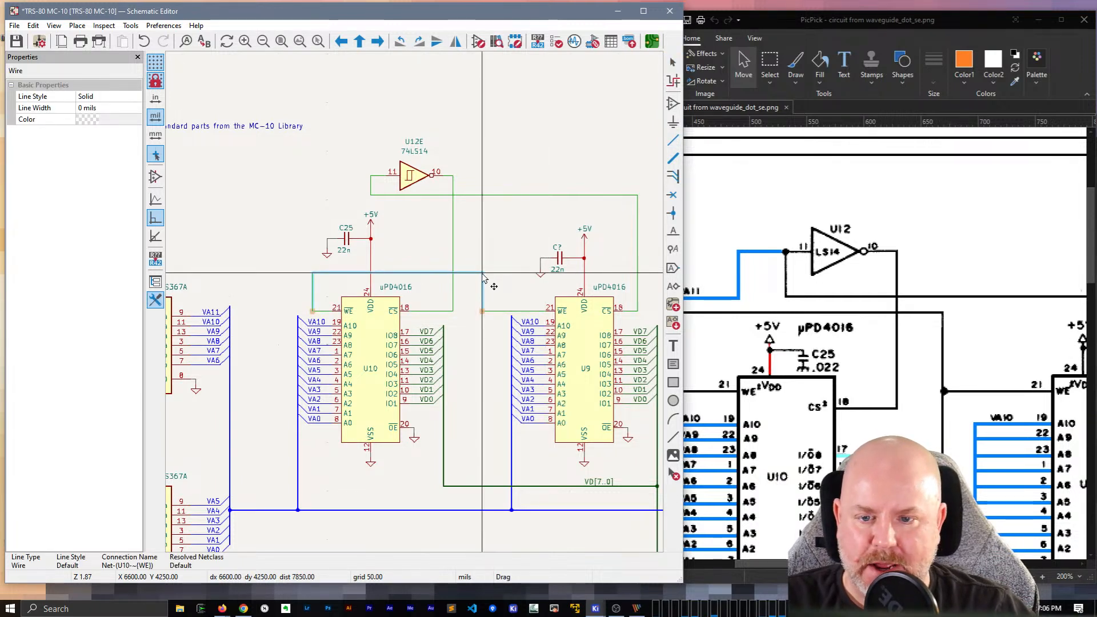
{"action": "left_click", "coordinate": [483, 272]}
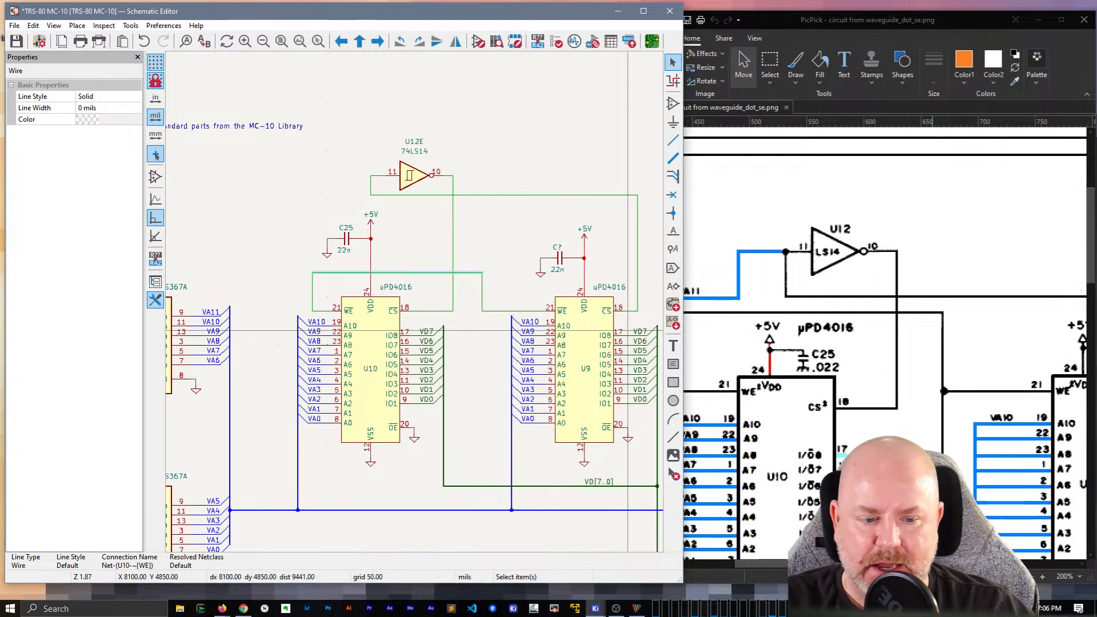
Step: Branch a wire from the WE line beside U9 down across the VD and VA buses, ending in a short horizontal stub
{"action": "scroll", "coordinate": [932, 343], "scroll_direction": "down", "scroll_amount": 3}
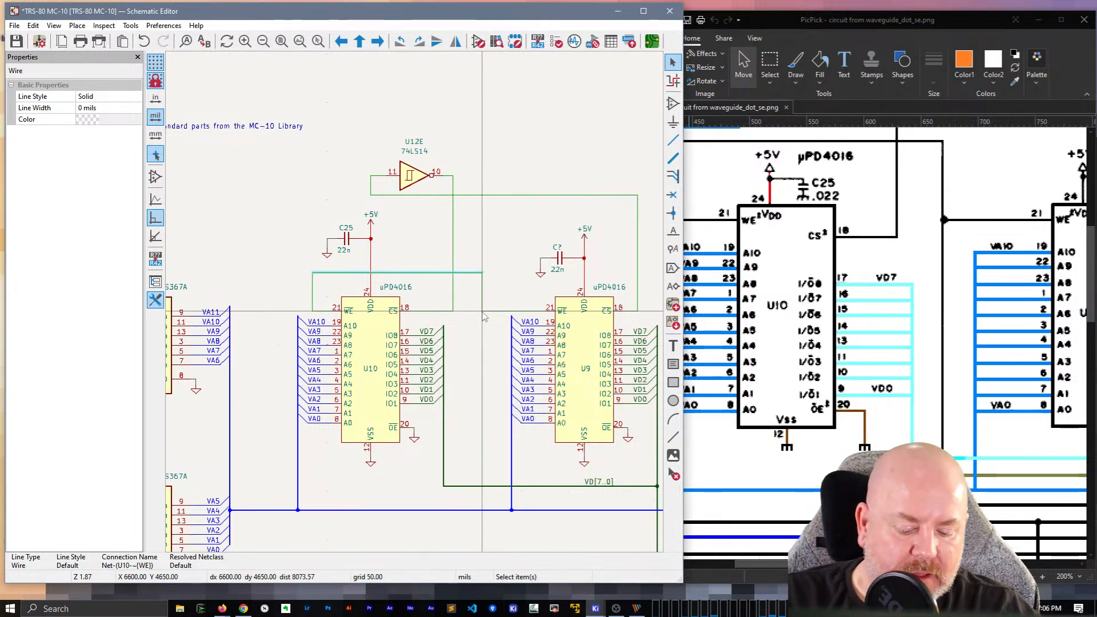
{"action": "key", "text": "w"}
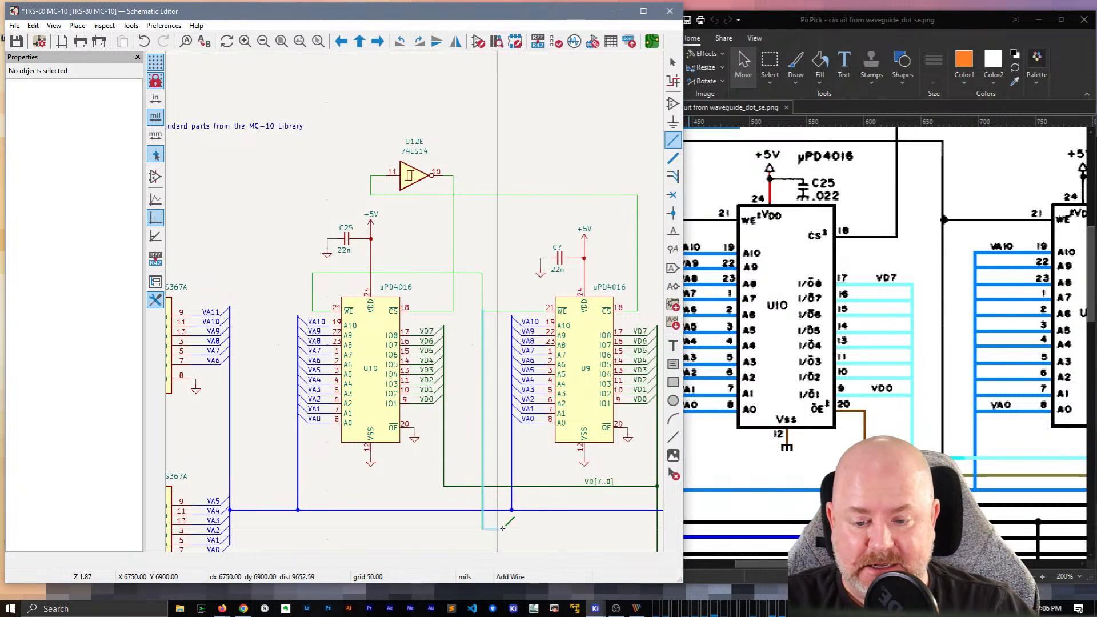
{"action": "double_click", "coordinate": [520, 535]}
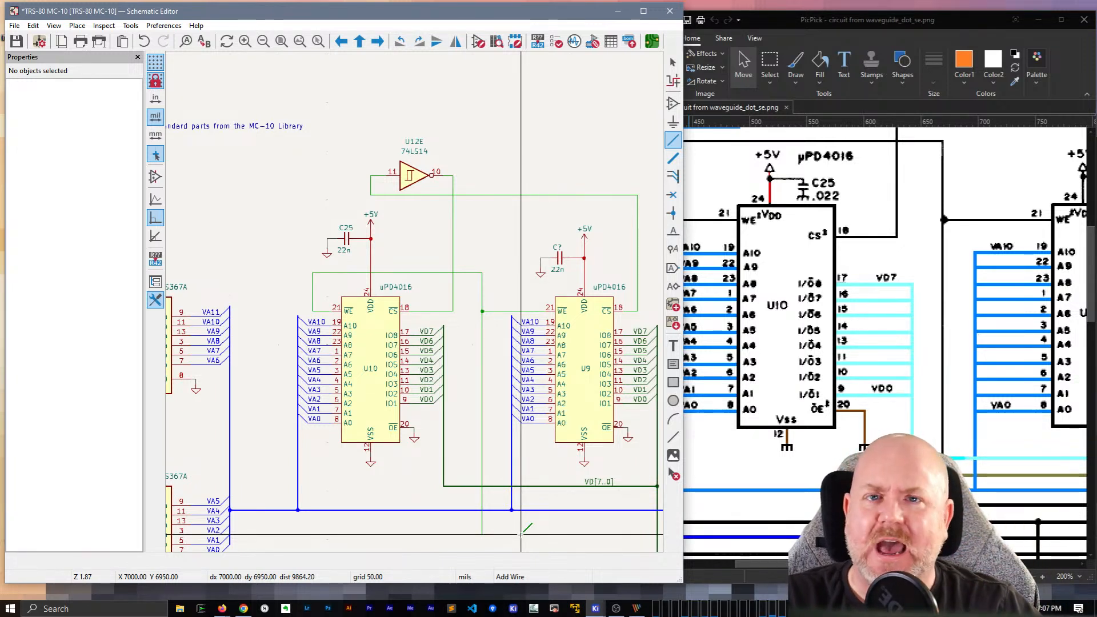
{"action": "double_click", "coordinate": [520, 534]}
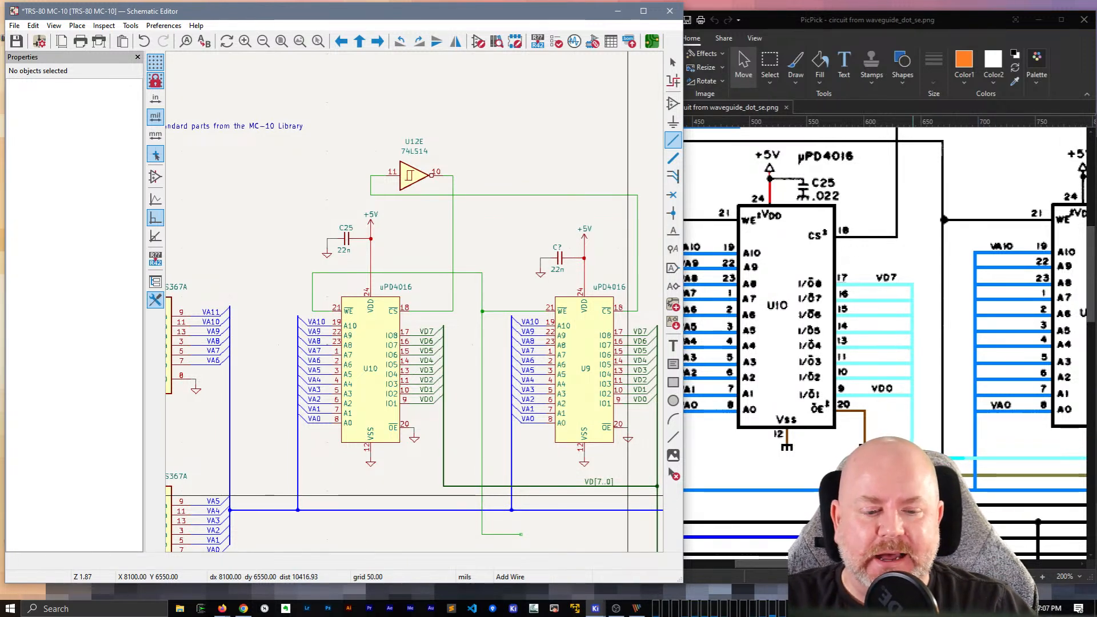
Step: Follow the WE line in the reference scan to the U20 and U13 gates and locate the matching area in the schematic
{"action": "left_click_drag", "start_coordinate": [798, 564], "coordinate": [858, 564]}
{"action": "scroll", "coordinate": [868, 343], "scroll_direction": "down", "scroll_amount": 6}
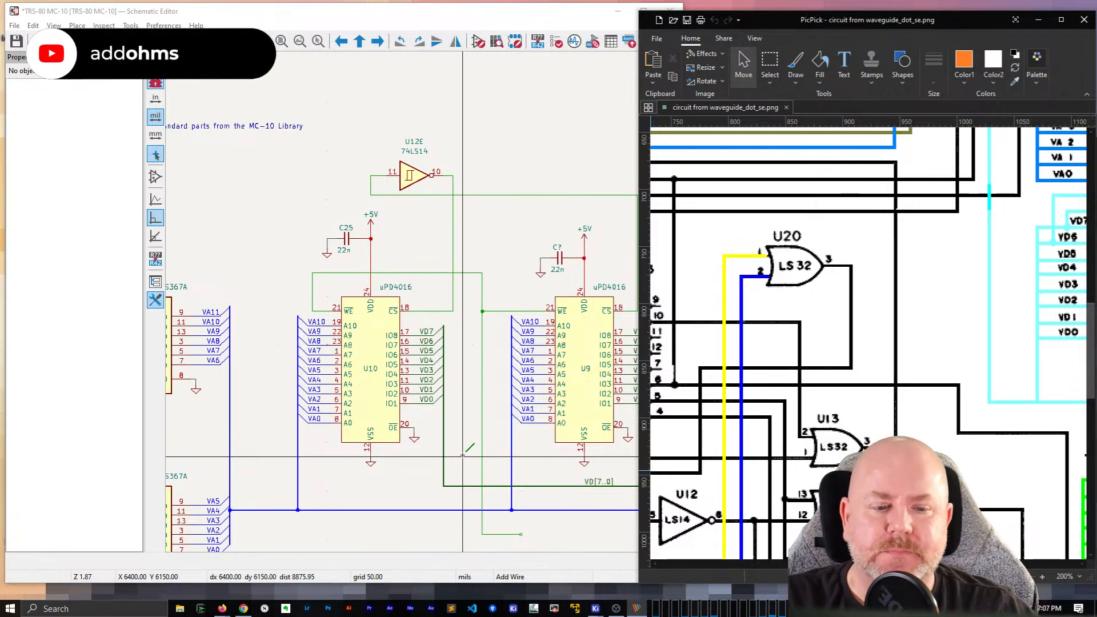
{"action": "scroll", "coordinate": [463, 455], "scroll_direction": "down", "scroll_amount": 3}
{"action": "scroll", "coordinate": [415, 302], "scroll_direction": "up", "scroll_amount": 2}
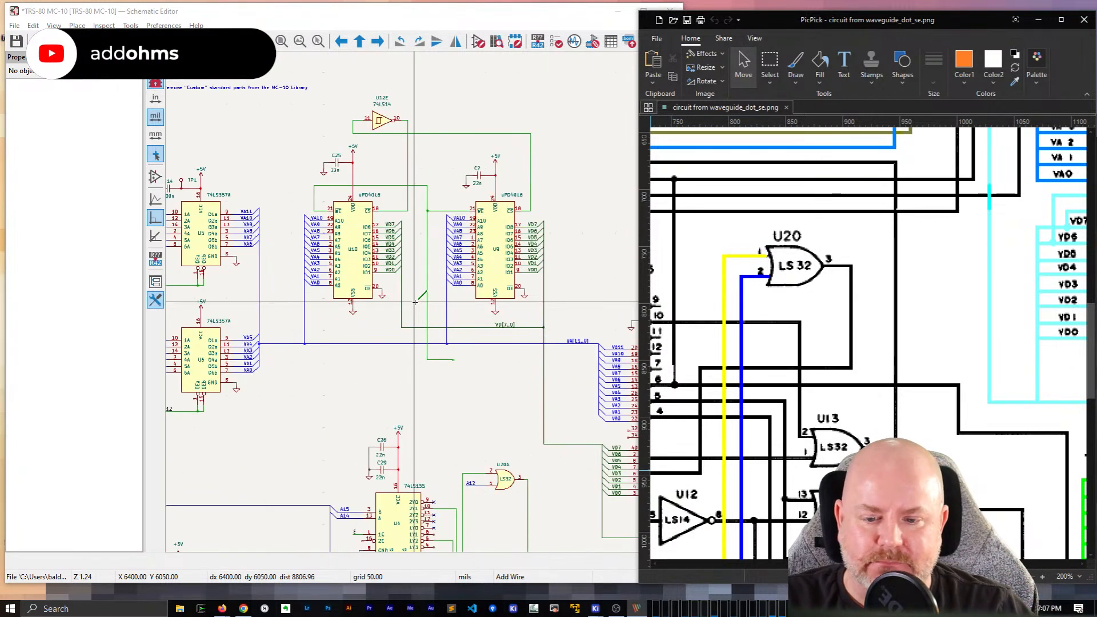
{"action": "left_click", "coordinate": [460, 428]}
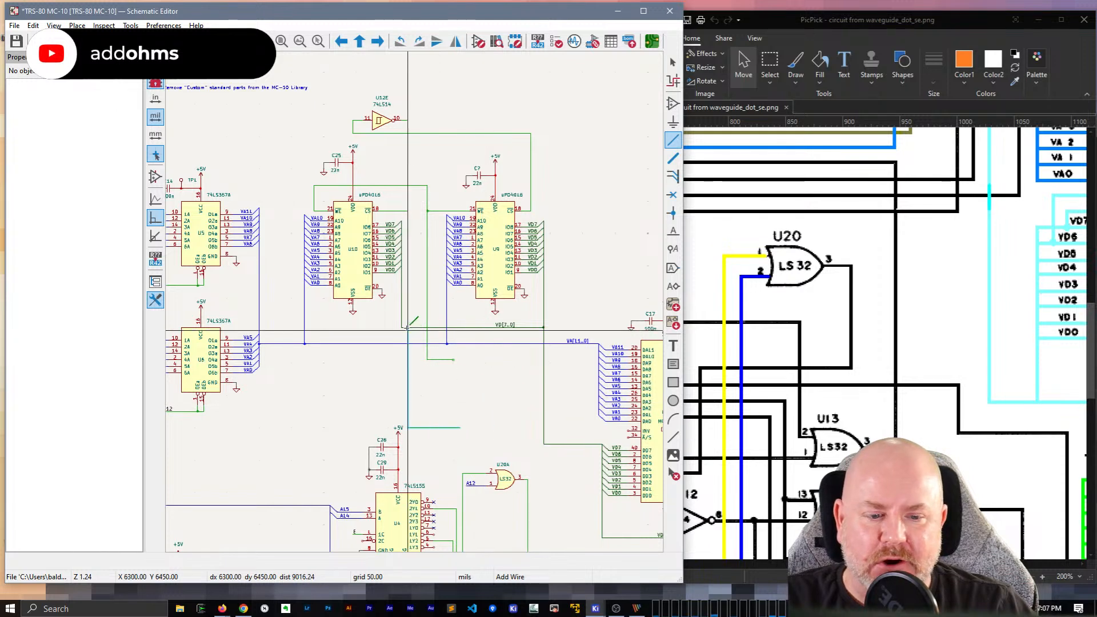
{"action": "left_click", "coordinate": [405, 427]}
{"action": "middle_click_drag", "start_coordinate": [452, 386], "coordinate": [373, 342]}
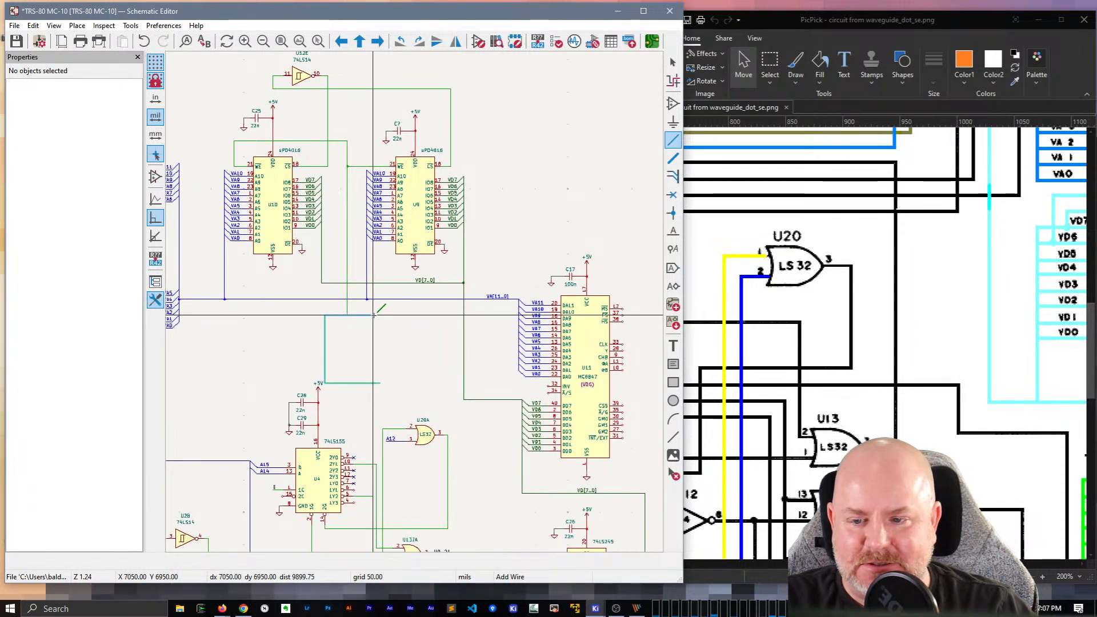
{"action": "key", "text": "Escape"}
{"action": "key", "text": "Escape"}
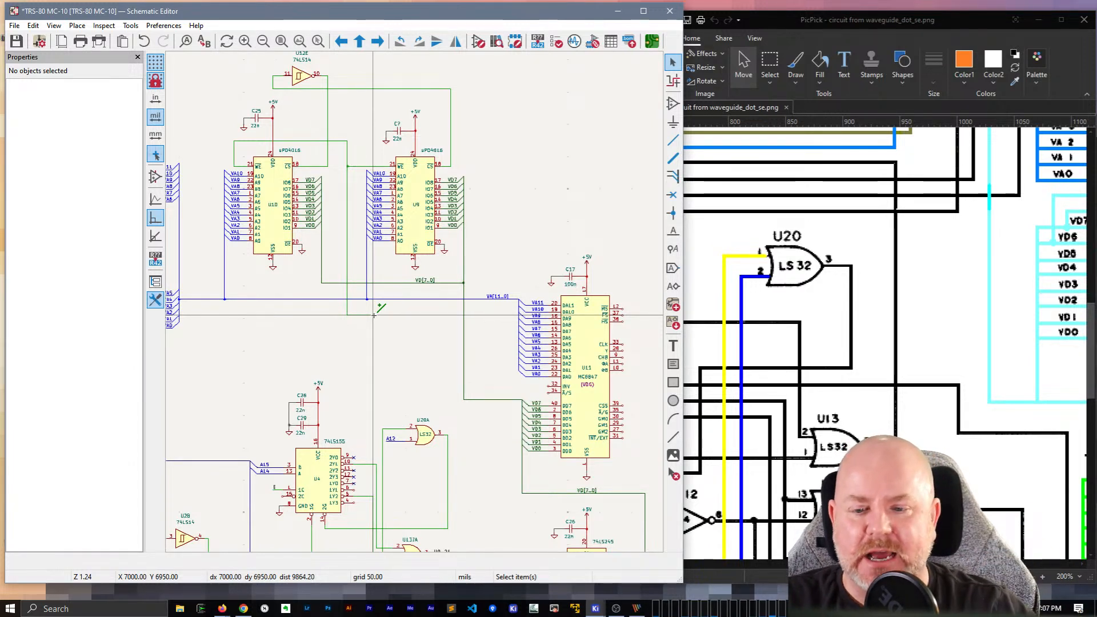
{"action": "double_click", "coordinate": [374, 315]}
{"action": "key", "text": "Escape"}
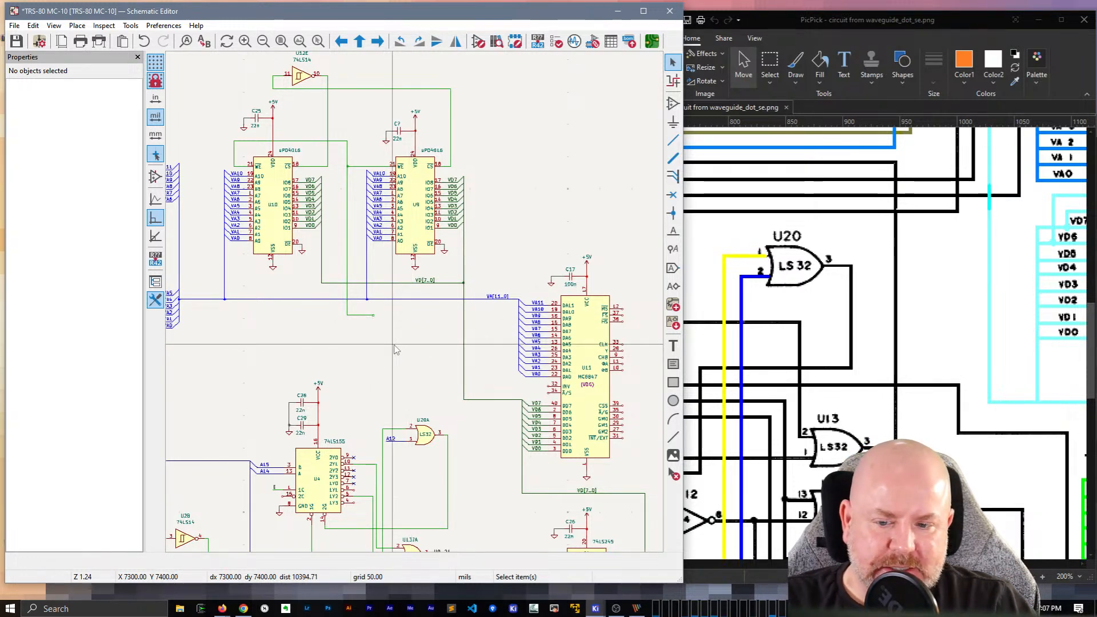
Step: Wire the U13A output labelled U9-21 up to the WE branch, and move its vertical run away from U20A's output wire
{"action": "scroll", "coordinate": [397, 350], "scroll_direction": "down", "scroll_amount": 2}
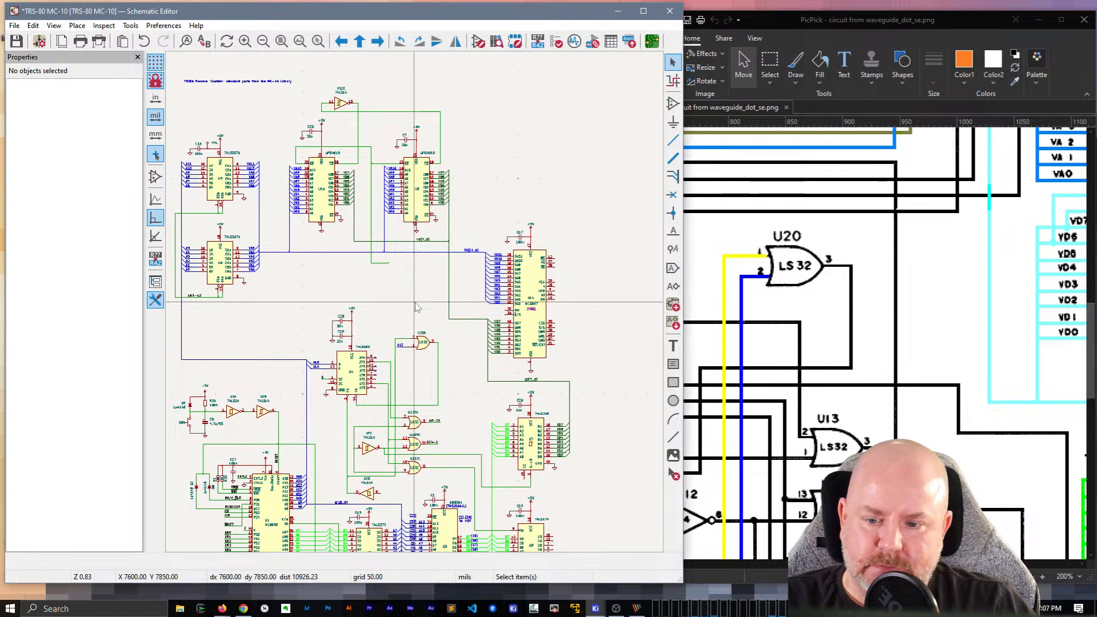
{"action": "scroll", "coordinate": [417, 308], "scroll_direction": "up", "scroll_amount": 2}
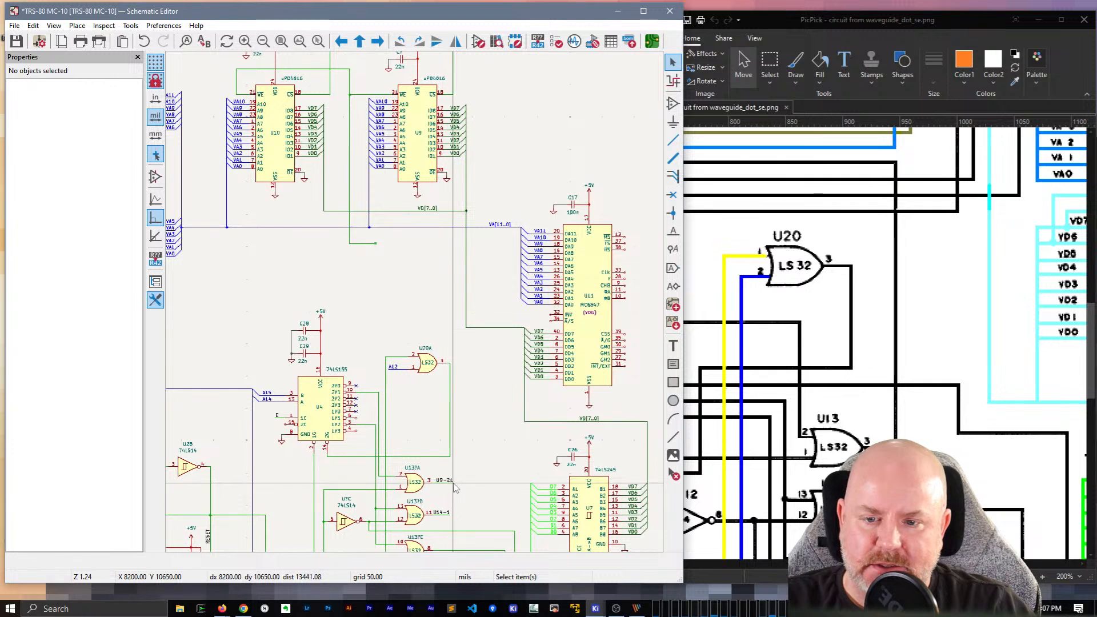
{"action": "key", "text": "w"}
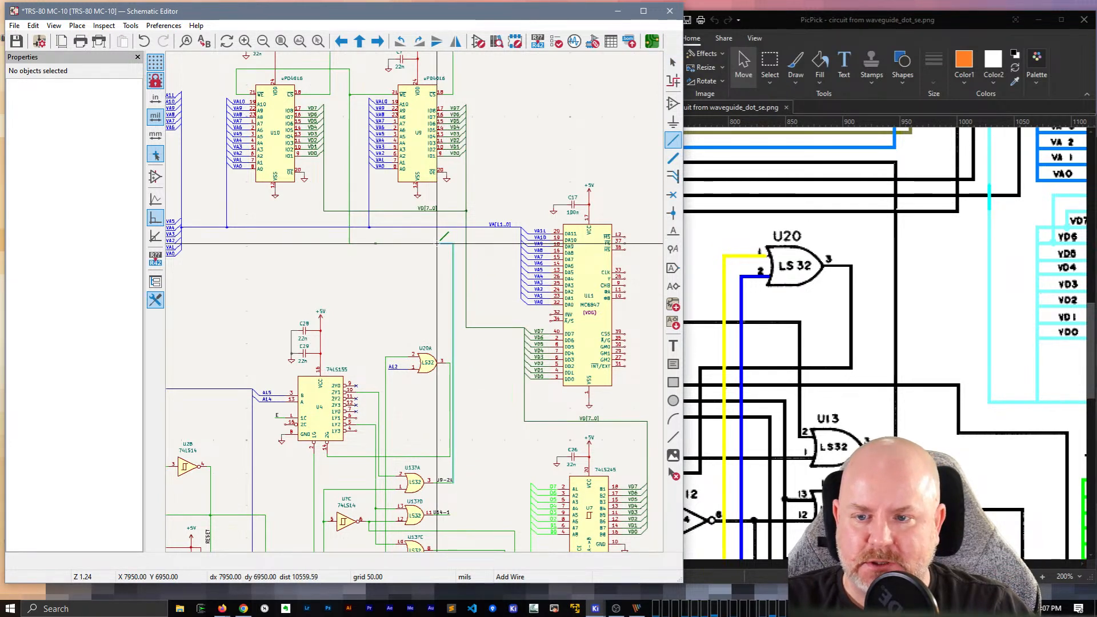
{"action": "left_click", "coordinate": [350, 243]}
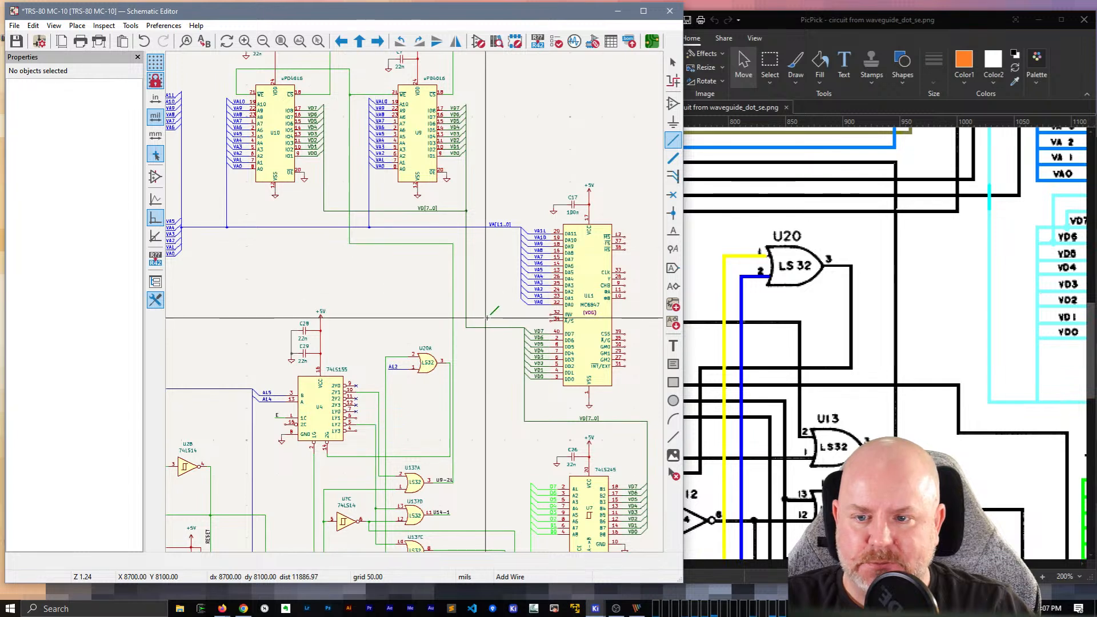
{"action": "key", "text": "Escape"}
{"action": "left_click_drag", "start_coordinate": [454, 312], "coordinate": [463, 244]}
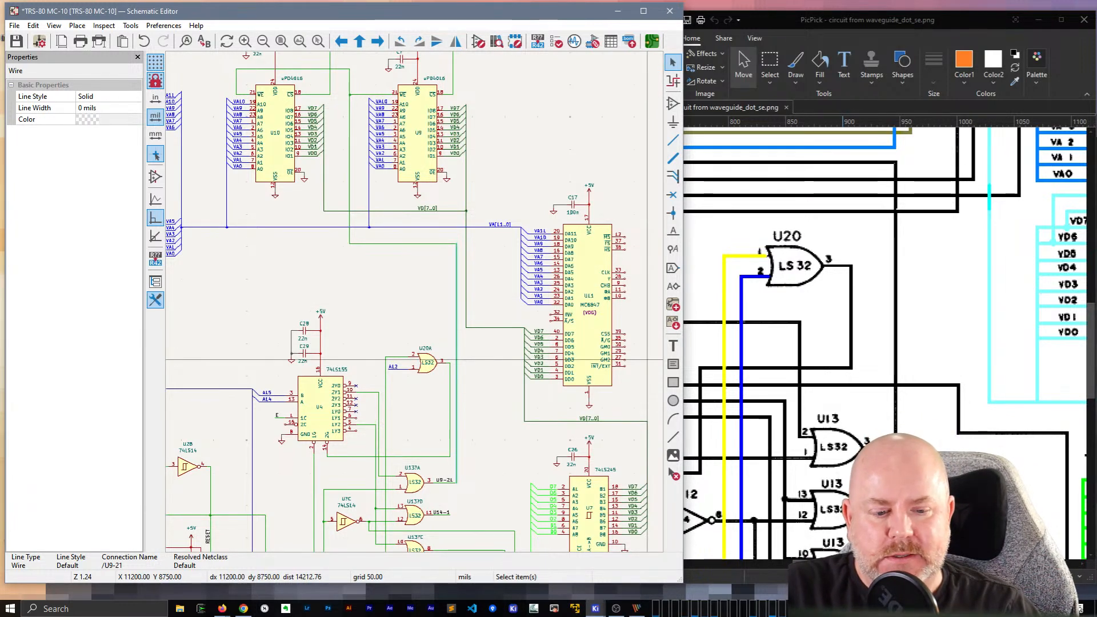
Step: Check U9's supply capacitor in the reference scan and set its reference in the schematic to C24
{"action": "left_click_drag", "start_coordinate": [843, 564], "coordinate": [807, 564]}
{"action": "scroll", "coordinate": [771, 298], "scroll_direction": "up", "scroll_amount": 3}
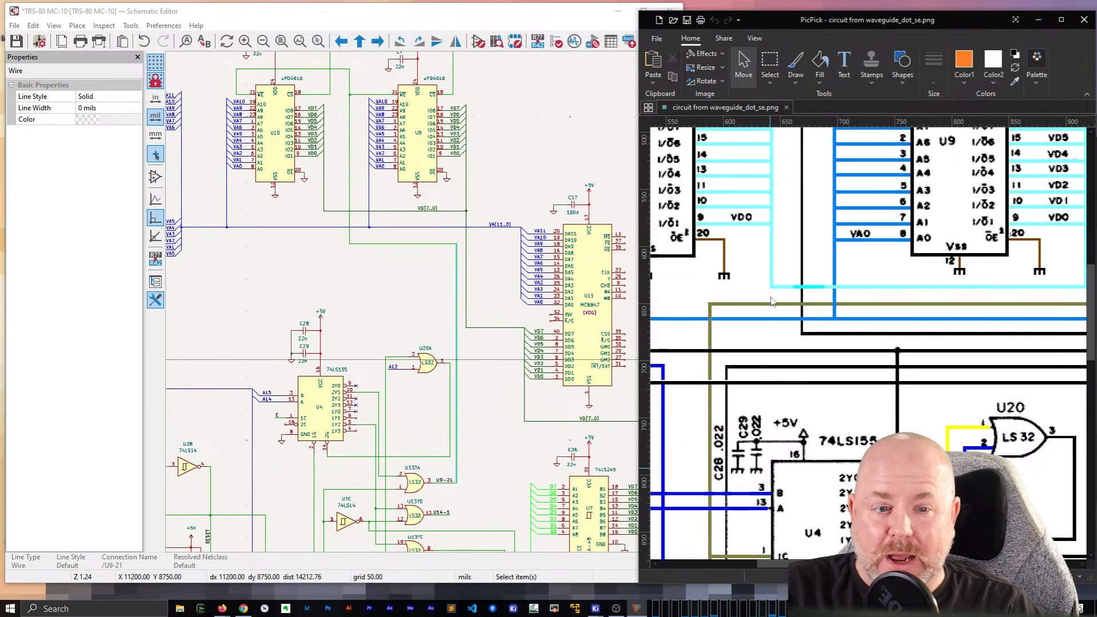
{"action": "scroll", "coordinate": [771, 301], "scroll_direction": "up", "scroll_amount": 3}
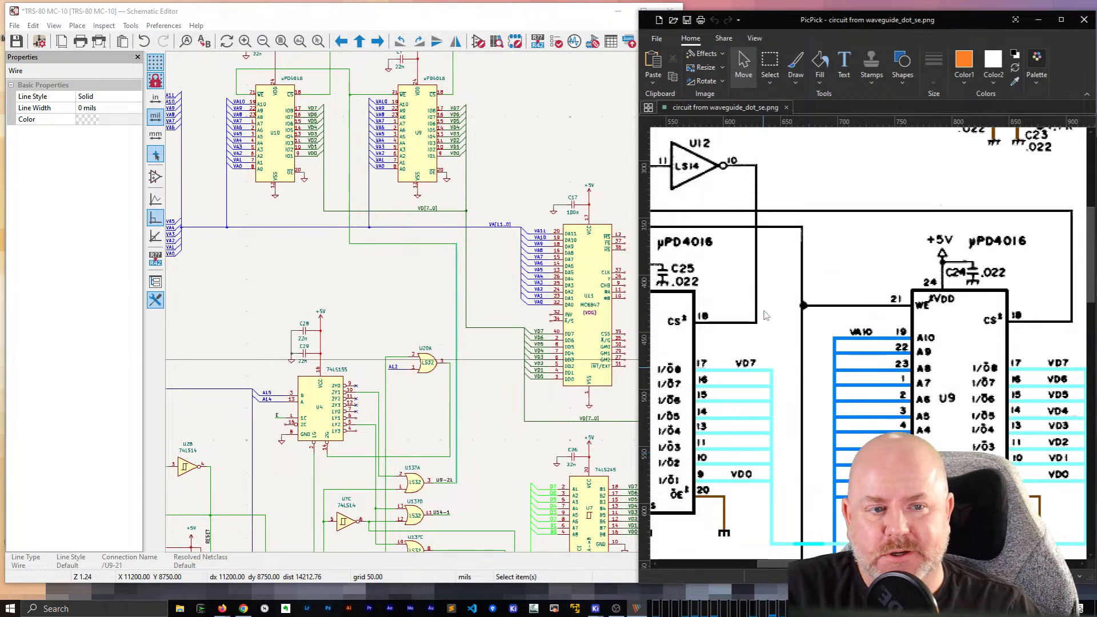
{"action": "scroll", "coordinate": [368, 163], "scroll_direction": "up", "scroll_amount": 1}
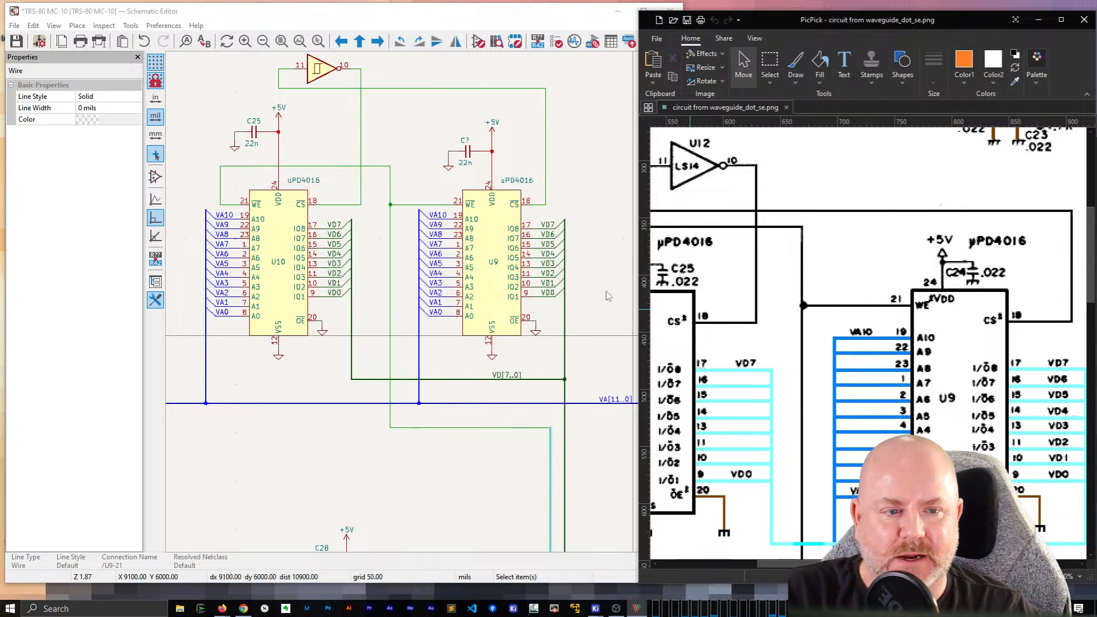
{"action": "left_click", "coordinate": [466, 142]}
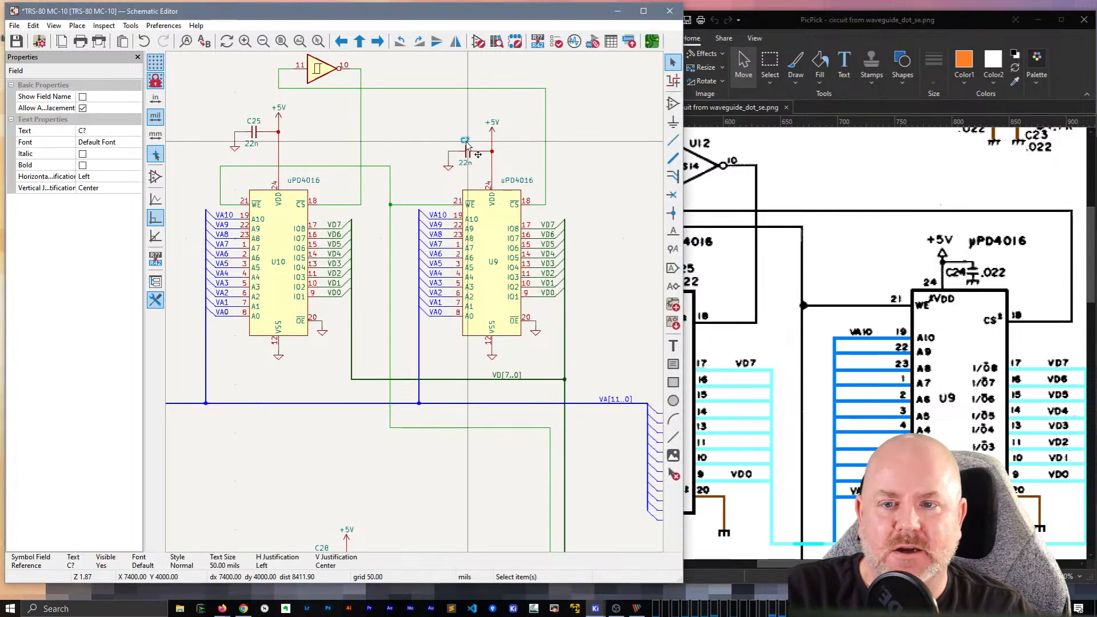
{"action": "left_click", "coordinate": [86, 132]}
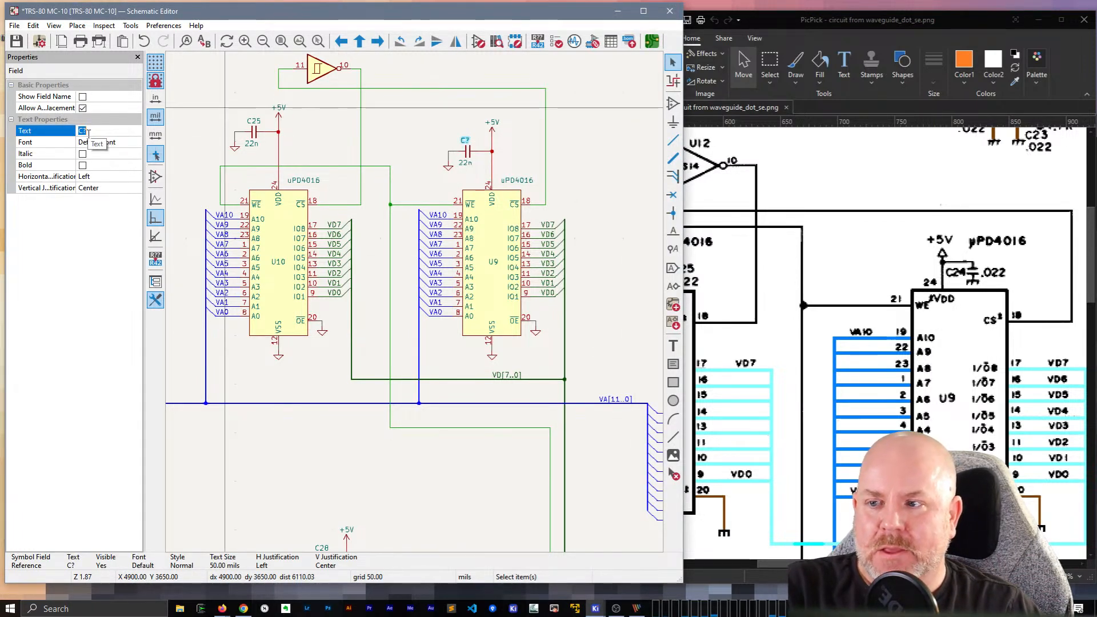
{"action": "type", "text": "C24"}
{"action": "key", "text": "Return"}
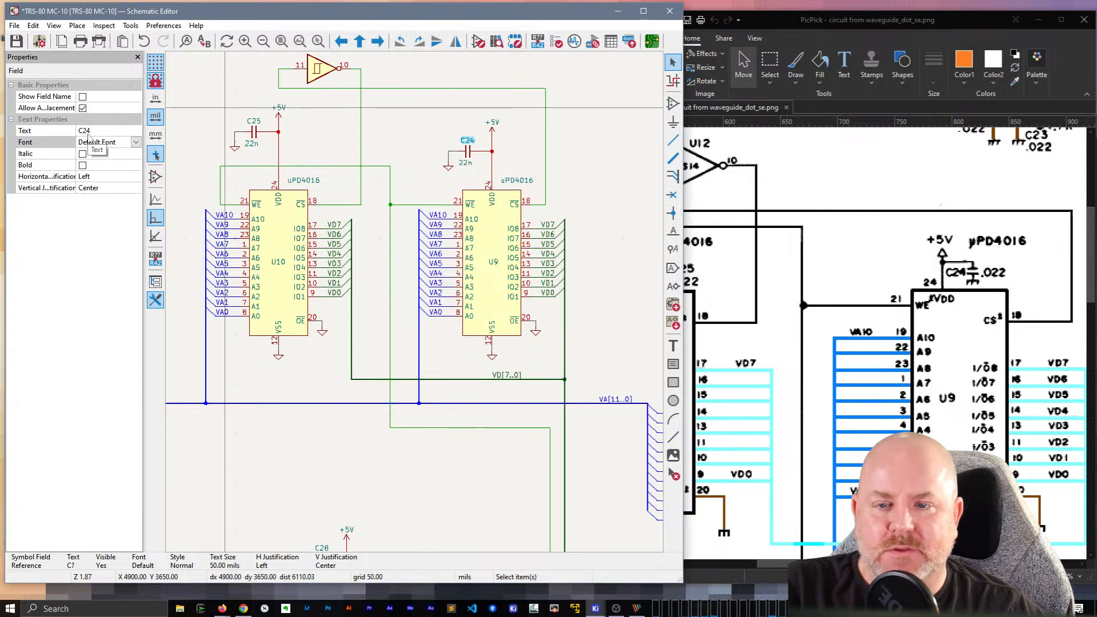
{"action": "left_click", "coordinate": [602, 165]}
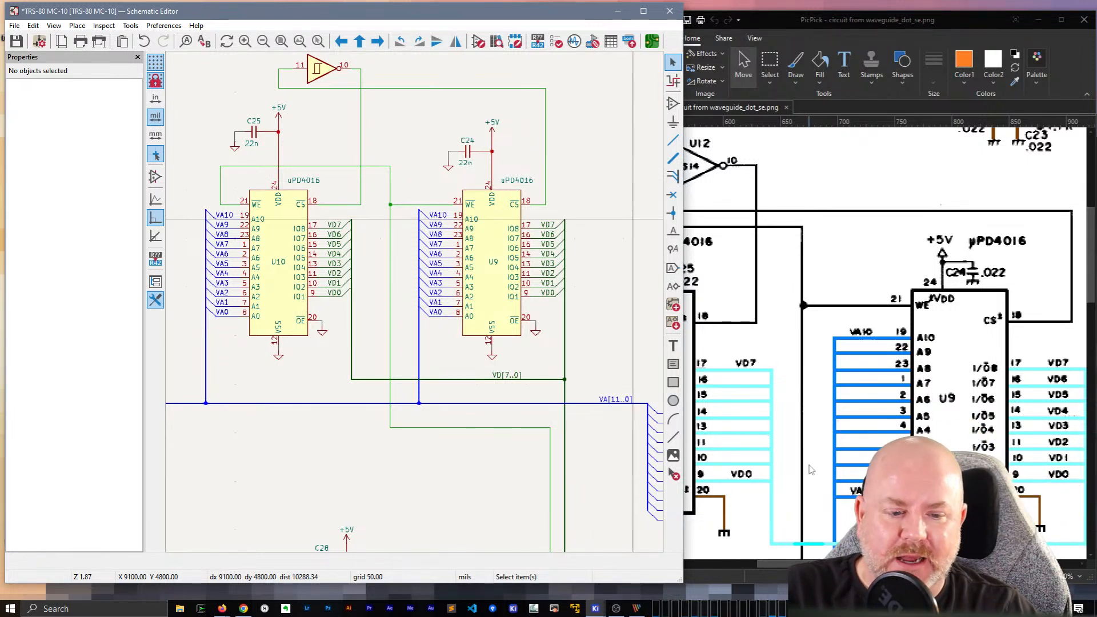
Step: Show the area around the U11 MC6847 and U7 74LS245 in the reference scan at a smaller zoom
{"action": "left_click", "coordinate": [913, 23]}
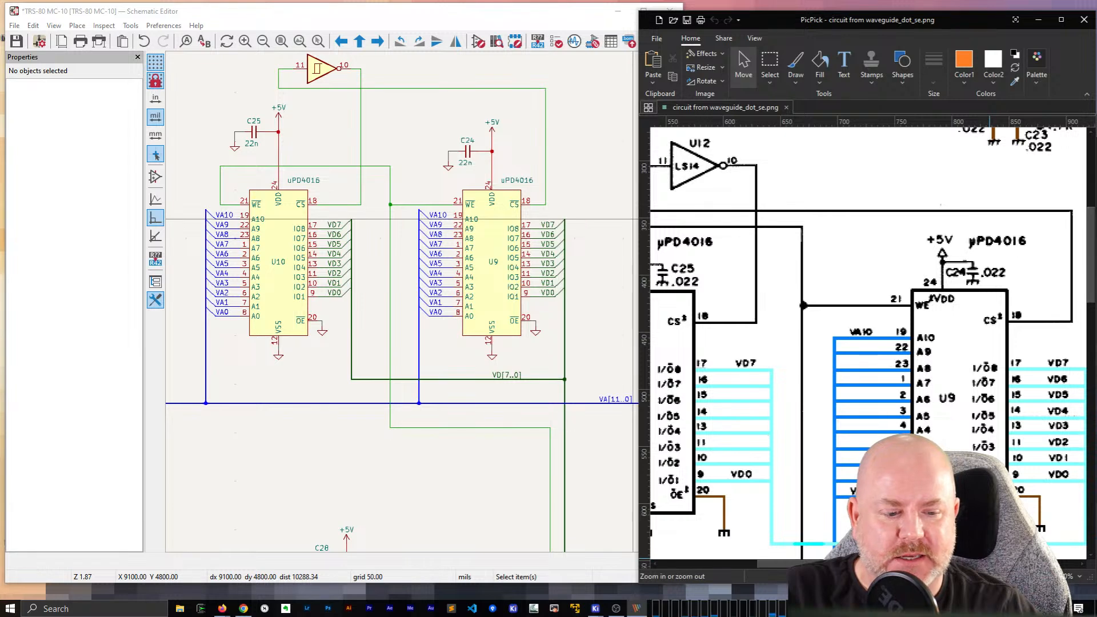
{"action": "left_click", "coordinate": [993, 577]}
{"action": "scroll", "coordinate": [815, 400], "scroll_direction": "left", "scroll_amount": 10, "text": "shift"}
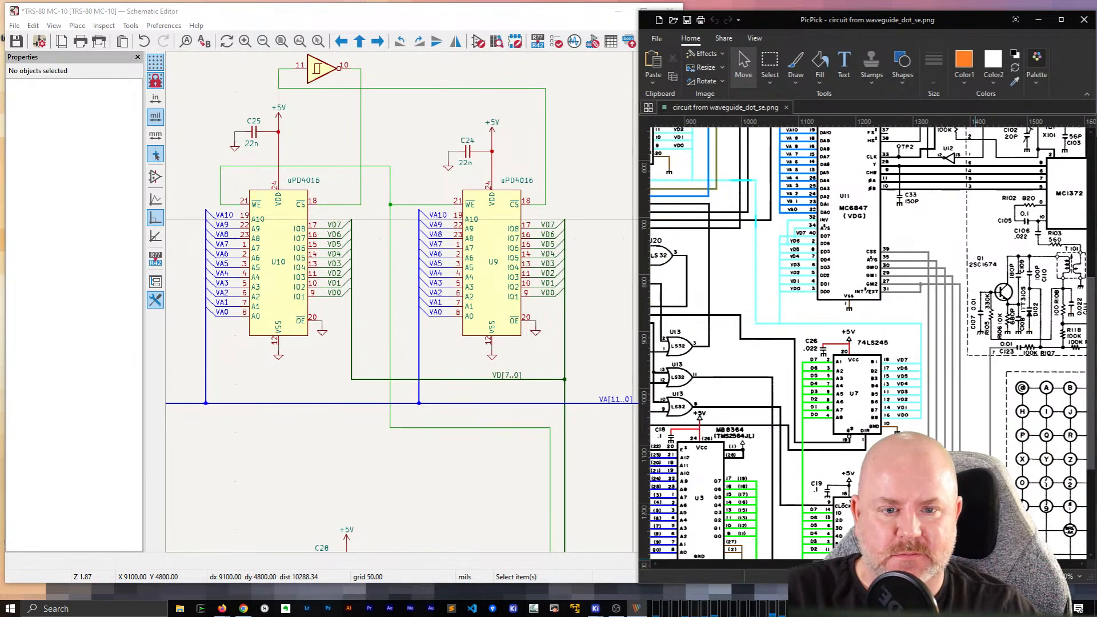
Step: Check the VA11 connection at U12 in the reference scan and extend U10's address bus up beside the U12E inverter
{"action": "scroll", "coordinate": [816, 400], "scroll_direction": "up", "scroll_amount": 8}
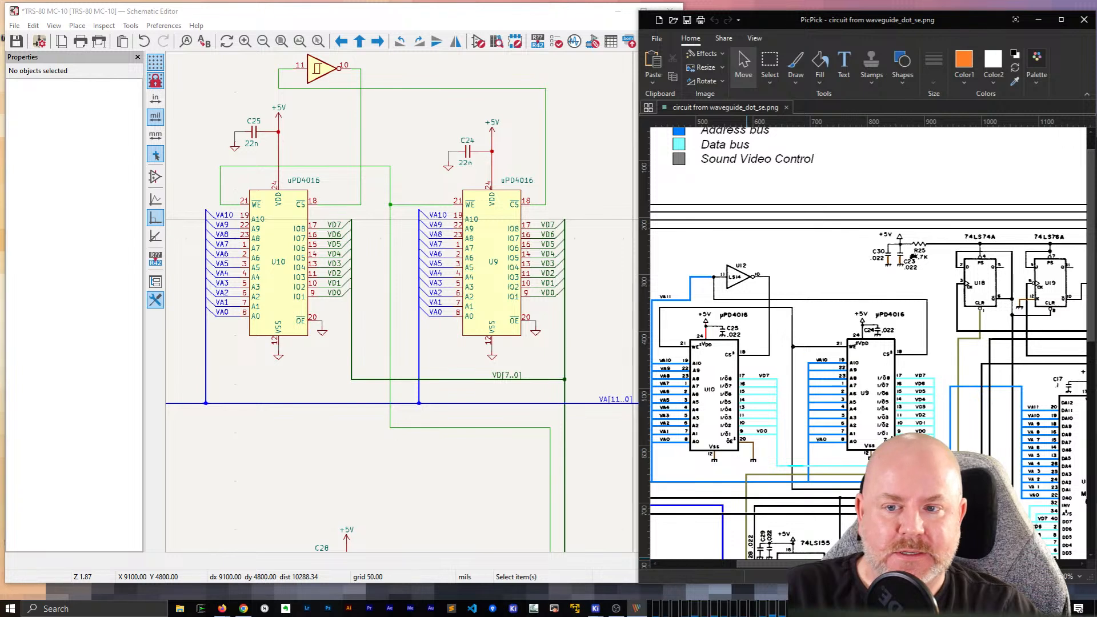
{"action": "left_click_drag", "start_coordinate": [799, 564], "coordinate": [781, 564]}
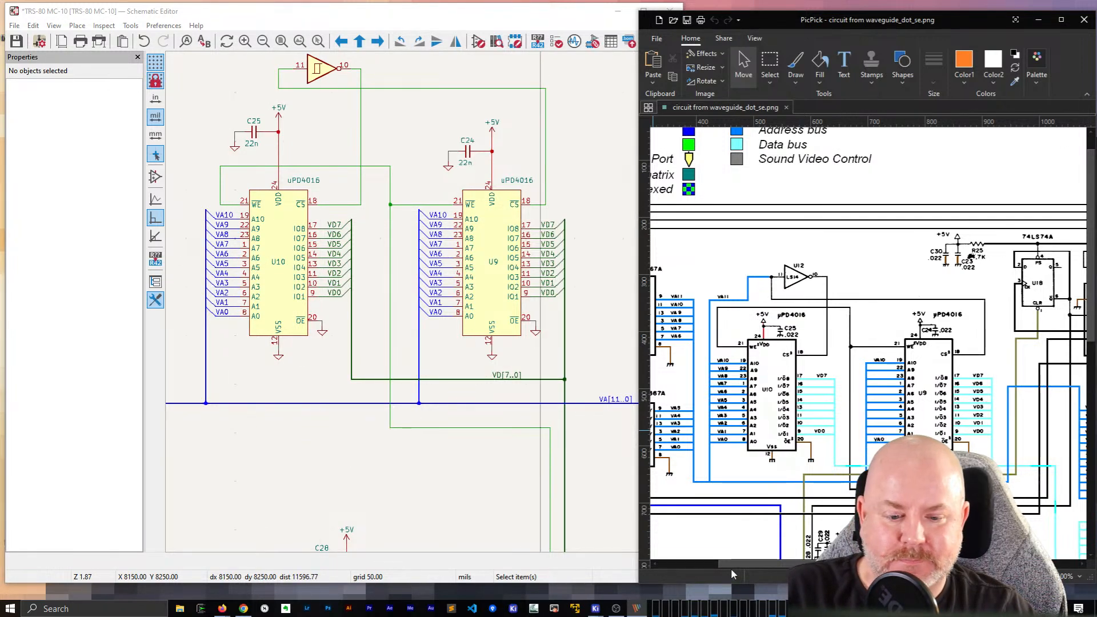
{"action": "scroll", "coordinate": [466, 268], "scroll_direction": "up", "scroll_amount": 2}
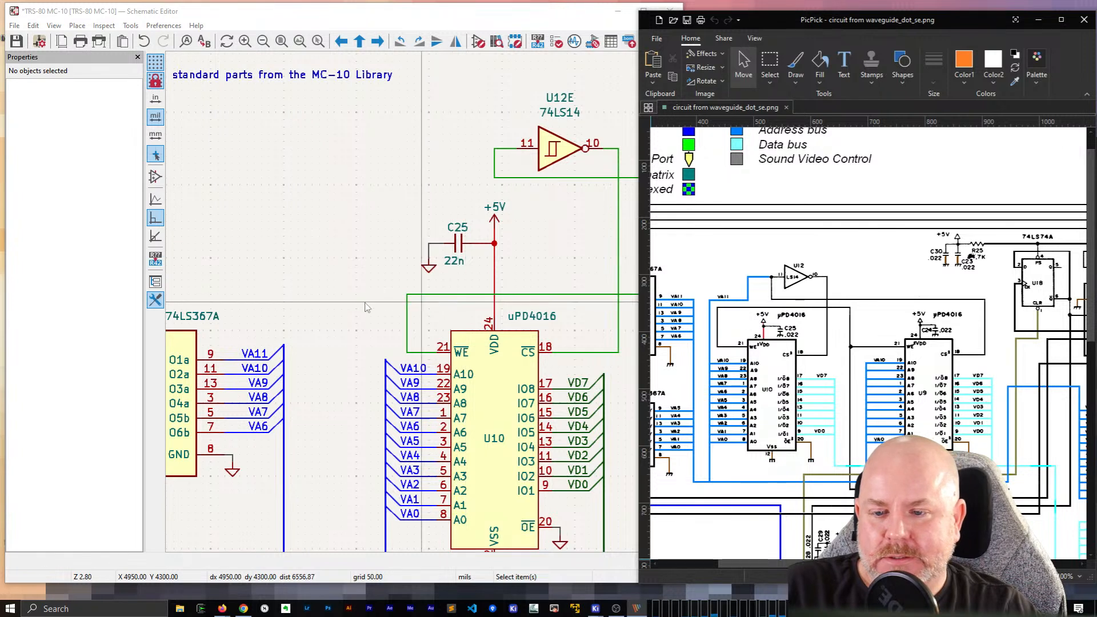
{"action": "left_click", "coordinate": [384, 357]}
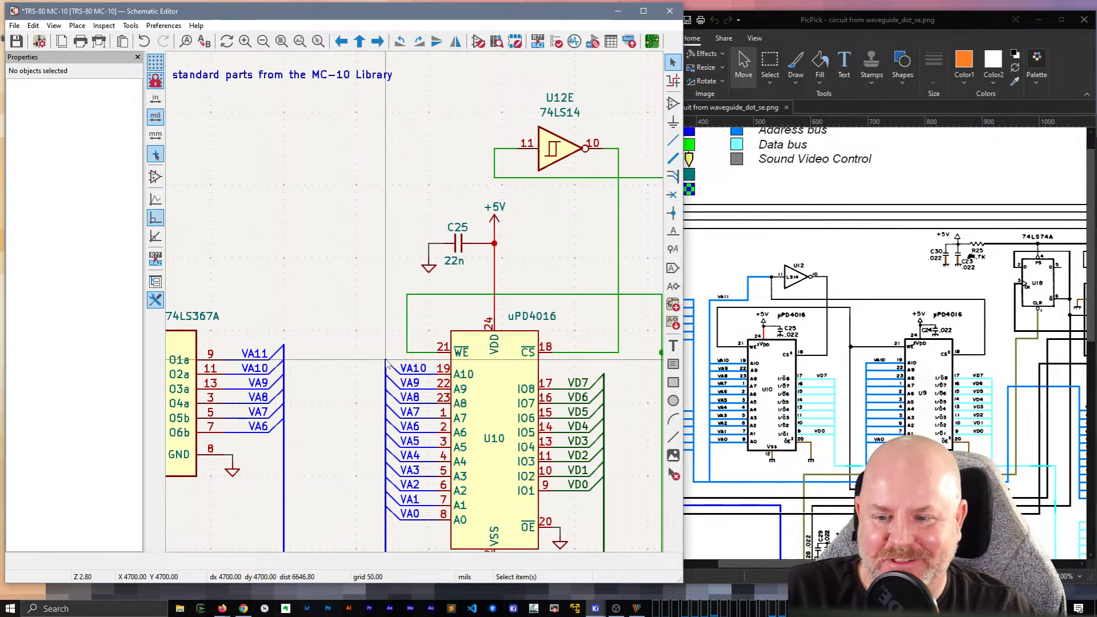
{"action": "key", "text": "b"}
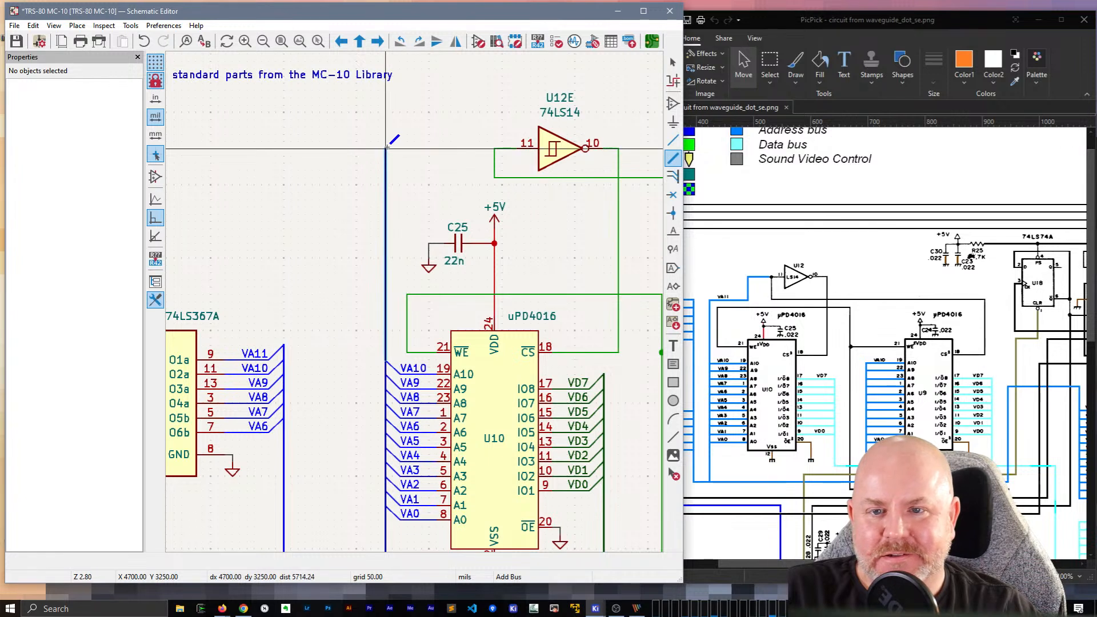
{"action": "double_click", "coordinate": [386, 127]}
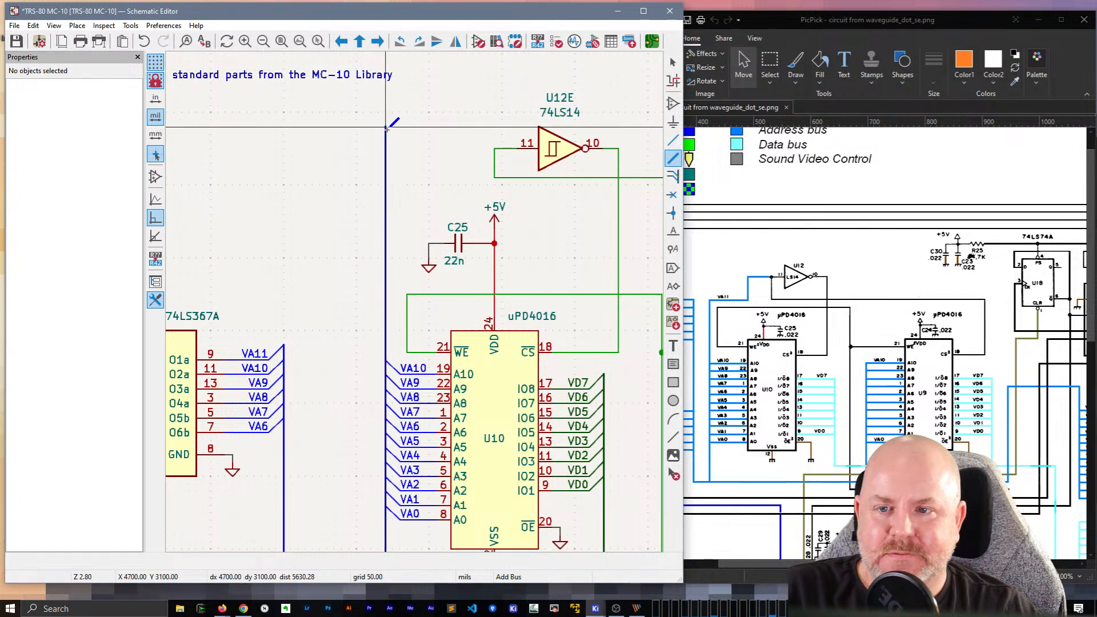
{"action": "key", "text": "Escape"}
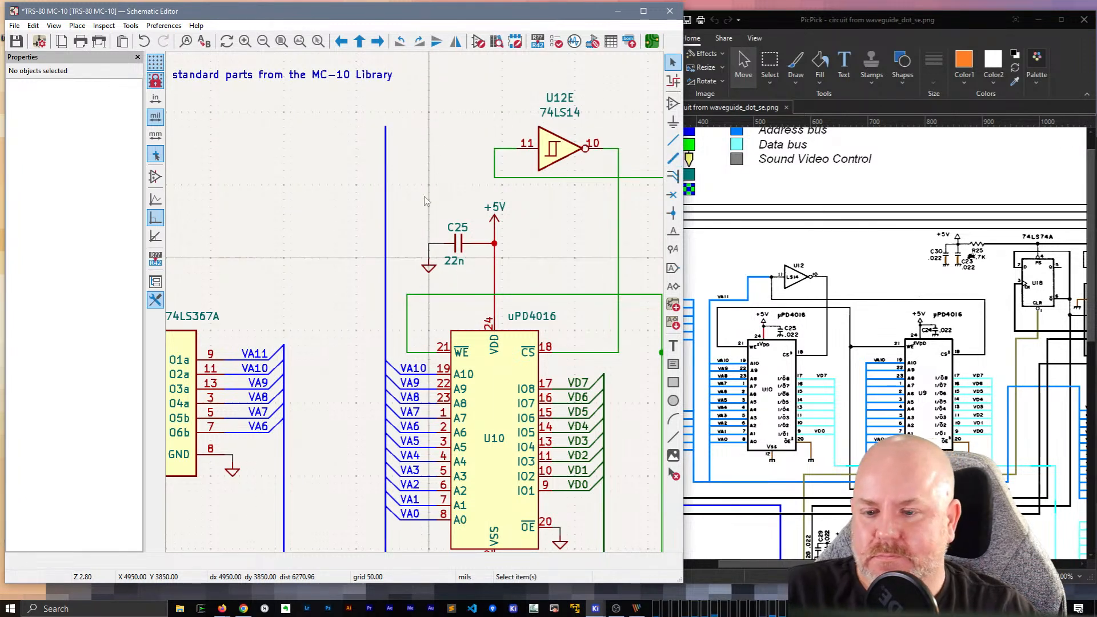
Step: Duplicate the VA10 label beside U12E, rename it VA11, and wire it to the inverter's input at pin 11
{"action": "left_click", "coordinate": [416, 367]}
{"action": "key", "text": "ctrl+d"}
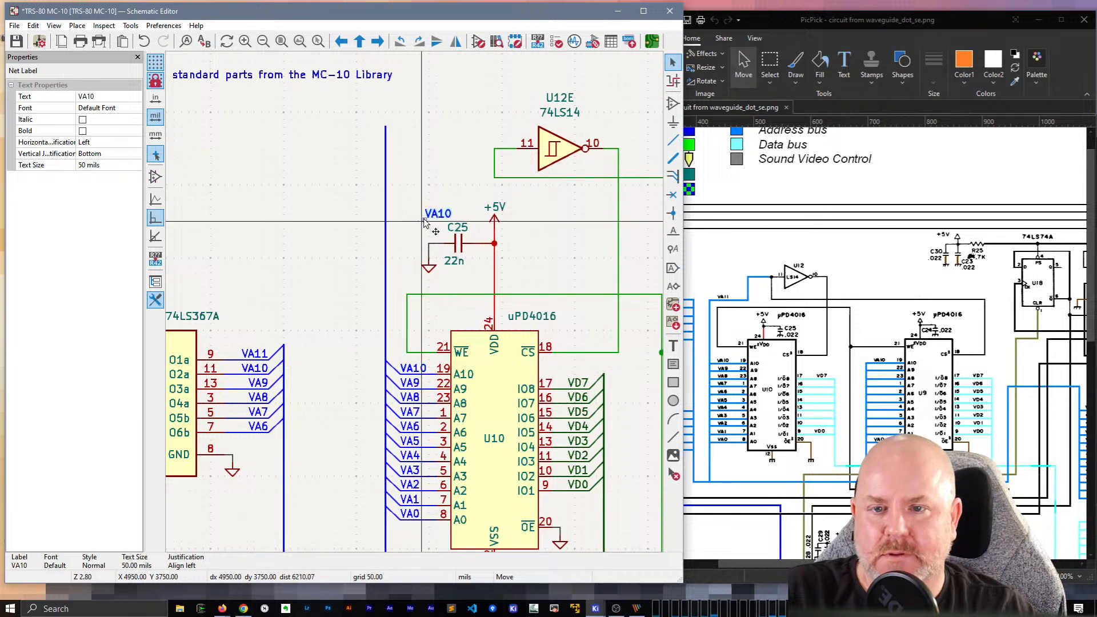
{"action": "left_click", "coordinate": [405, 152]}
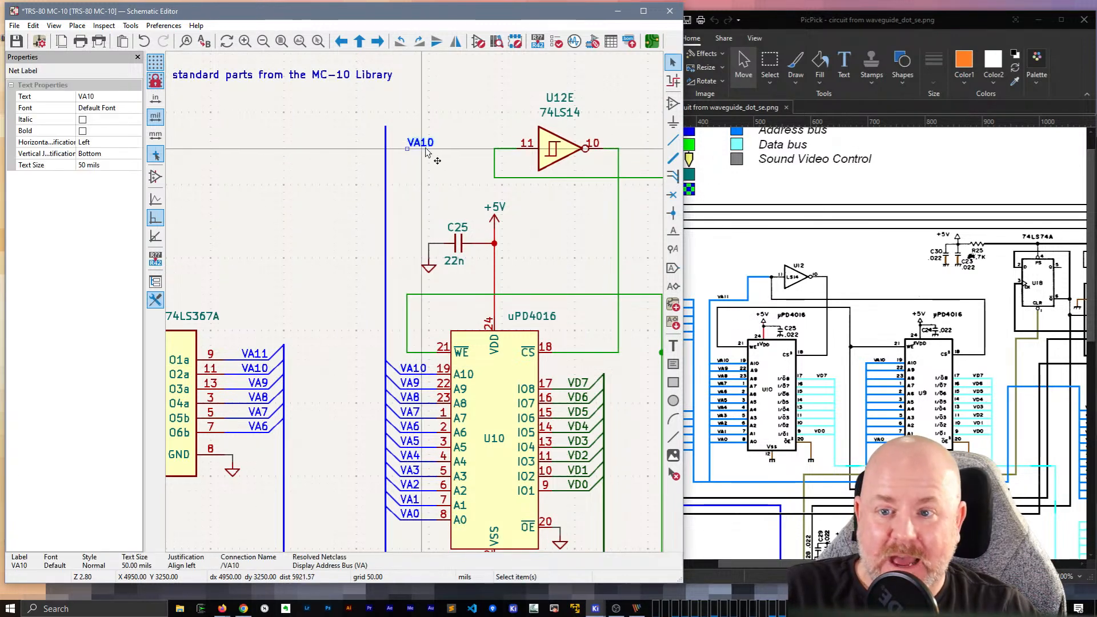
{"action": "double_click", "coordinate": [428, 150]}
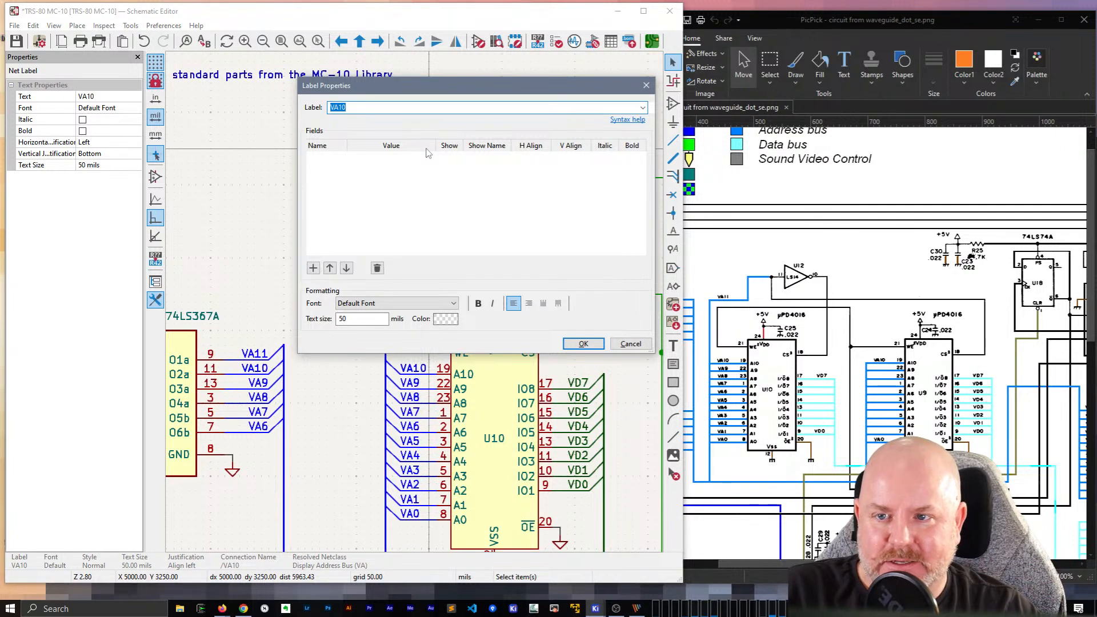
{"action": "type", "text": "VA11"}
{"action": "key", "text": "Return"}
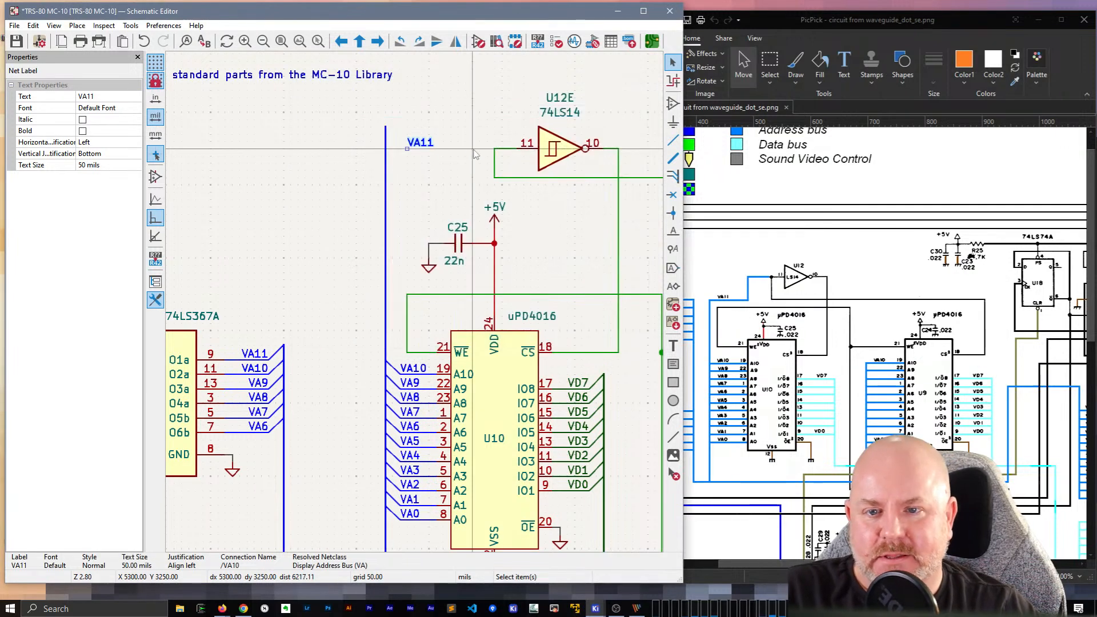
{"action": "left_click", "coordinate": [407, 150]}
{"action": "left_click", "coordinate": [494, 149]}
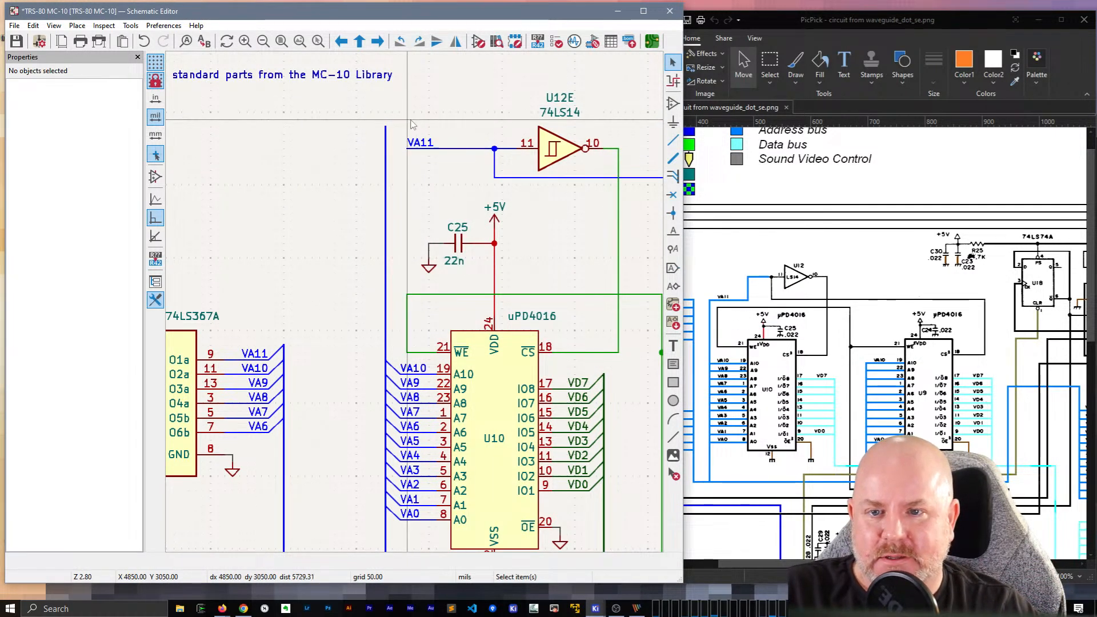
Step: Add a bus entry joining the VA11 wire to the address bus and delete the stray entry above it
{"action": "key", "text": "q"}
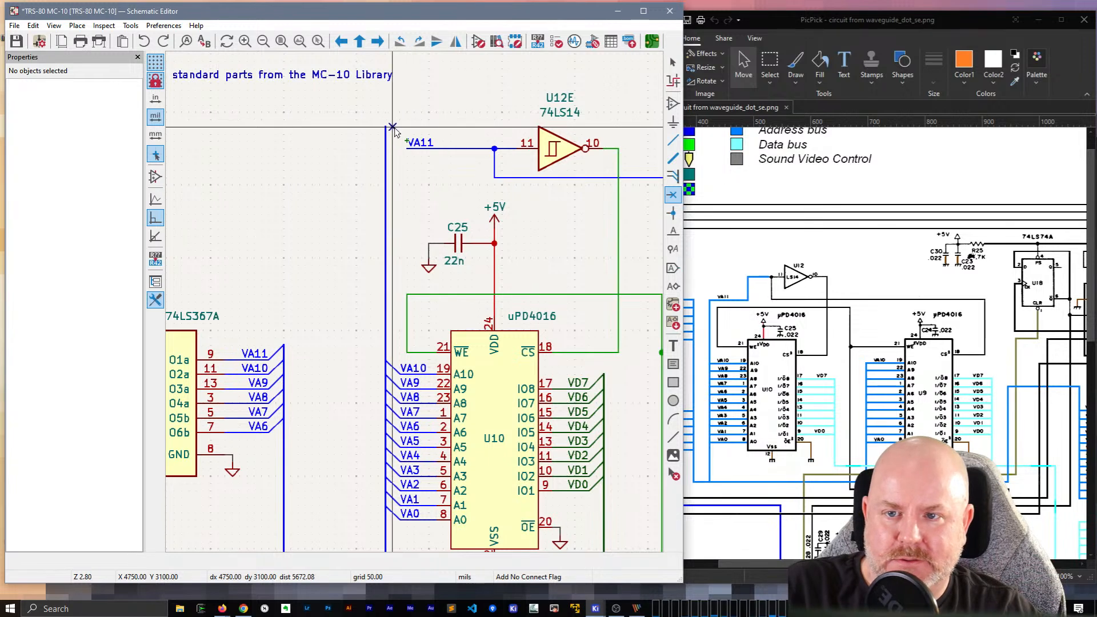
{"action": "key", "text": "Escape"}
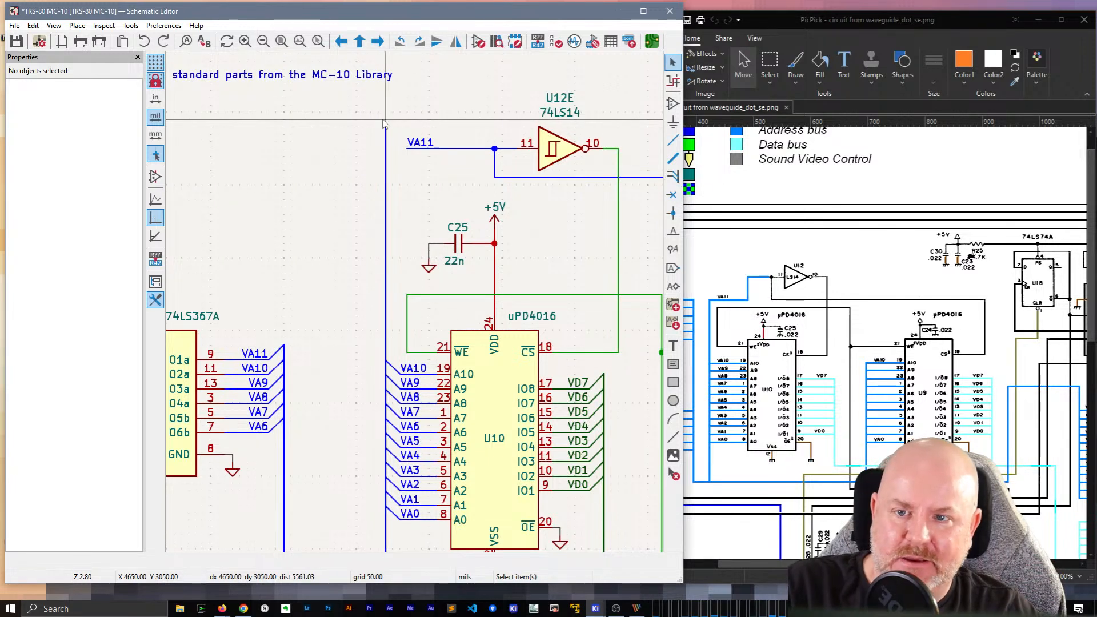
{"action": "key", "text": "z"}
{"action": "key", "text": "Escape"}
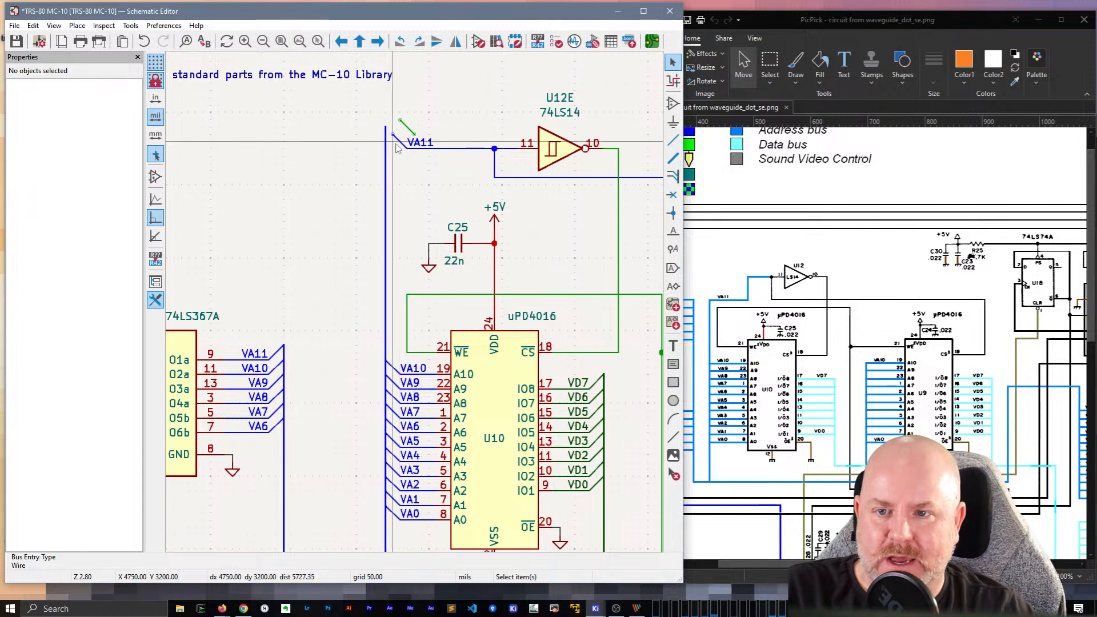
{"action": "left_click_drag", "start_coordinate": [403, 146], "coordinate": [398, 146]}
{"action": "left_click", "coordinate": [409, 128]}
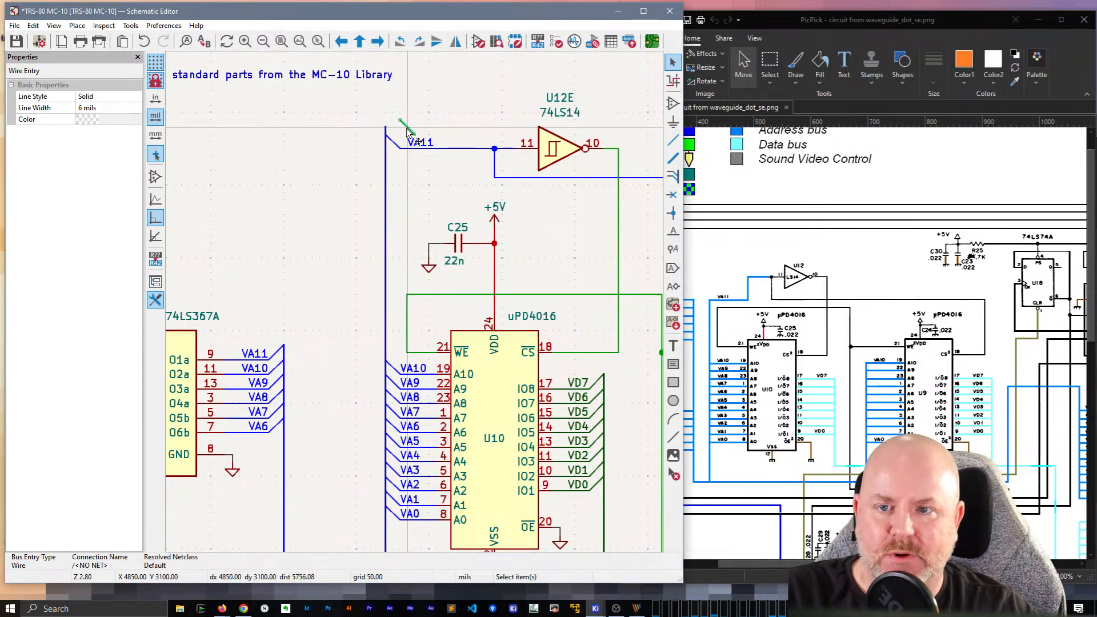
{"action": "left_click_drag", "start_coordinate": [425, 131], "coordinate": [400, 122]}
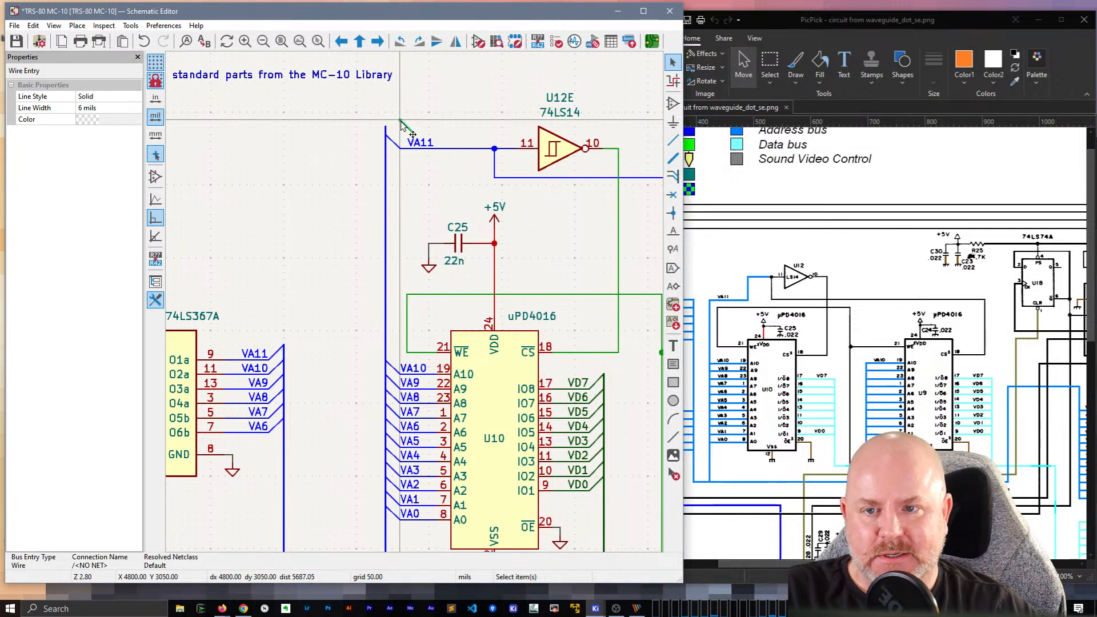
{"action": "key", "text": "Delete"}
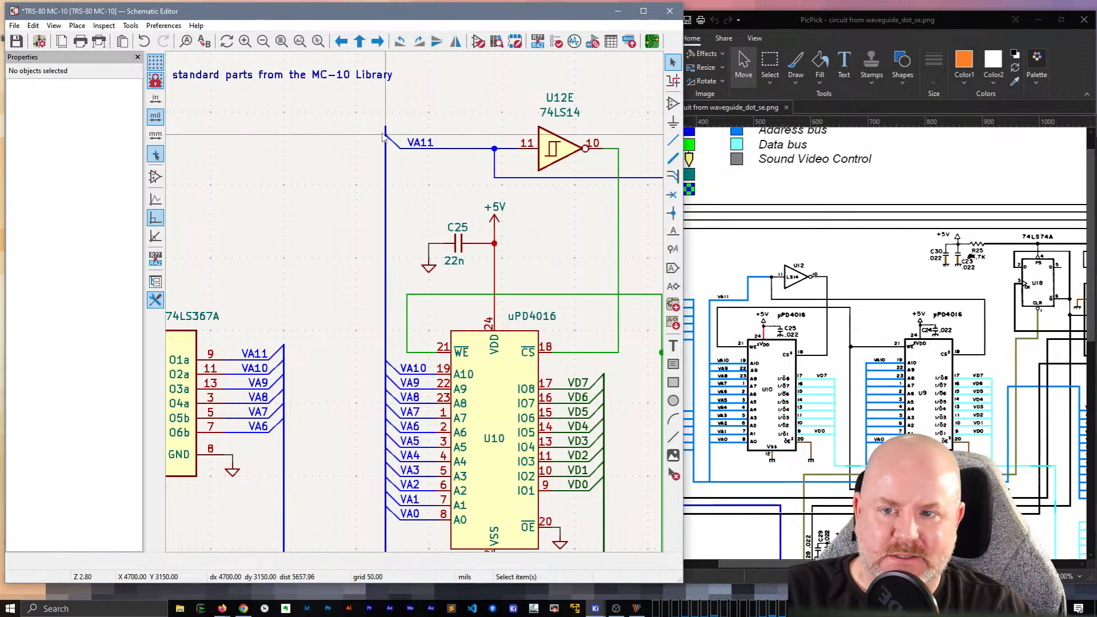
Step: Try to remove the short bus overhang above the VA11 entry, then undo the deletion
{"action": "left_click", "coordinate": [387, 128]}
{"action": "key", "text": "Escape"}
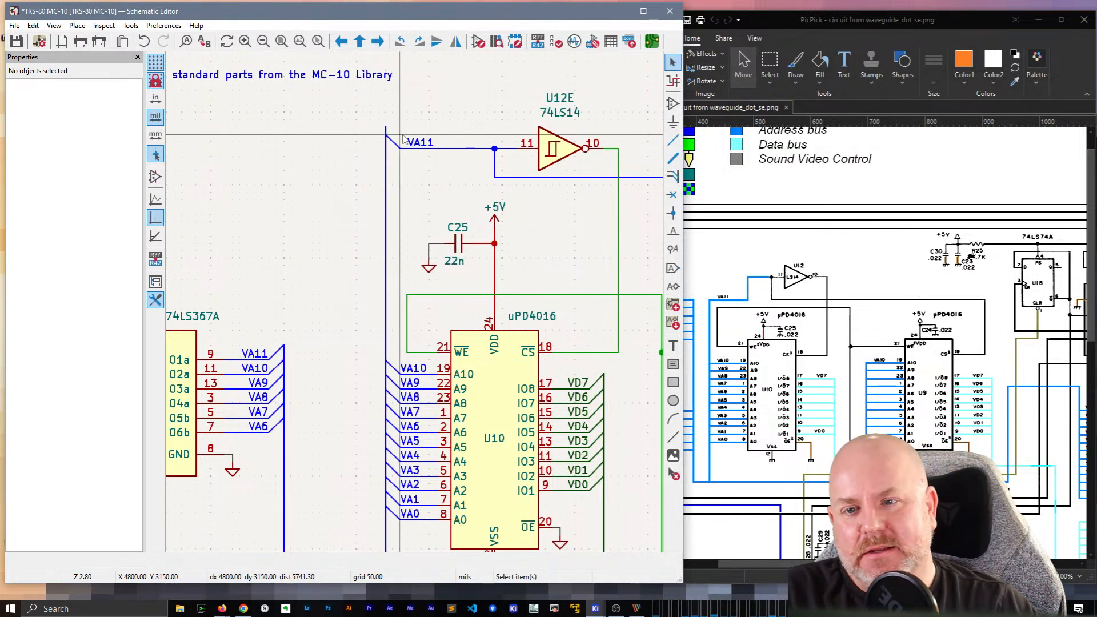
{"action": "left_click_drag", "start_coordinate": [402, 137], "coordinate": [365, 112]}
{"action": "key", "text": "Delete"}
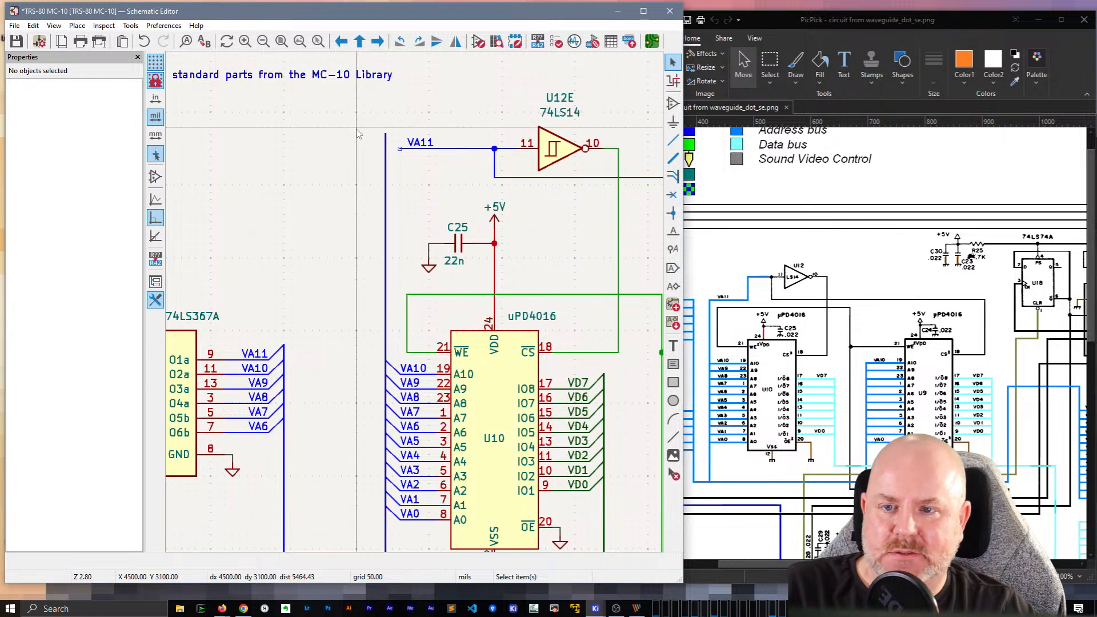
{"action": "key", "text": "ctrl+z"}
{"action": "left_click", "coordinate": [387, 128]}
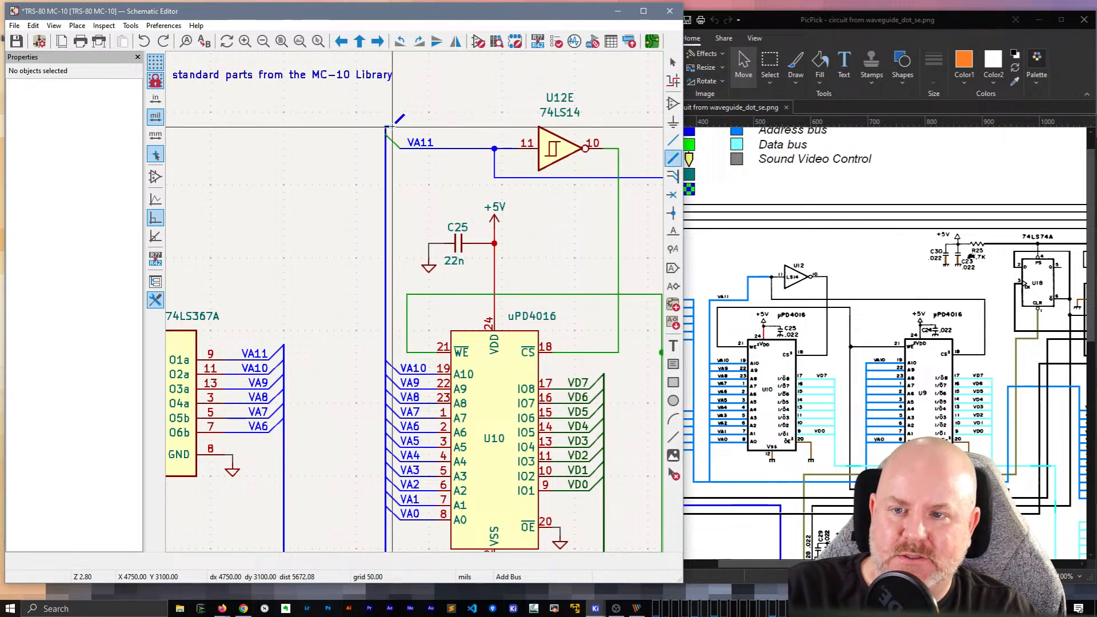
{"action": "key", "text": "Escape"}
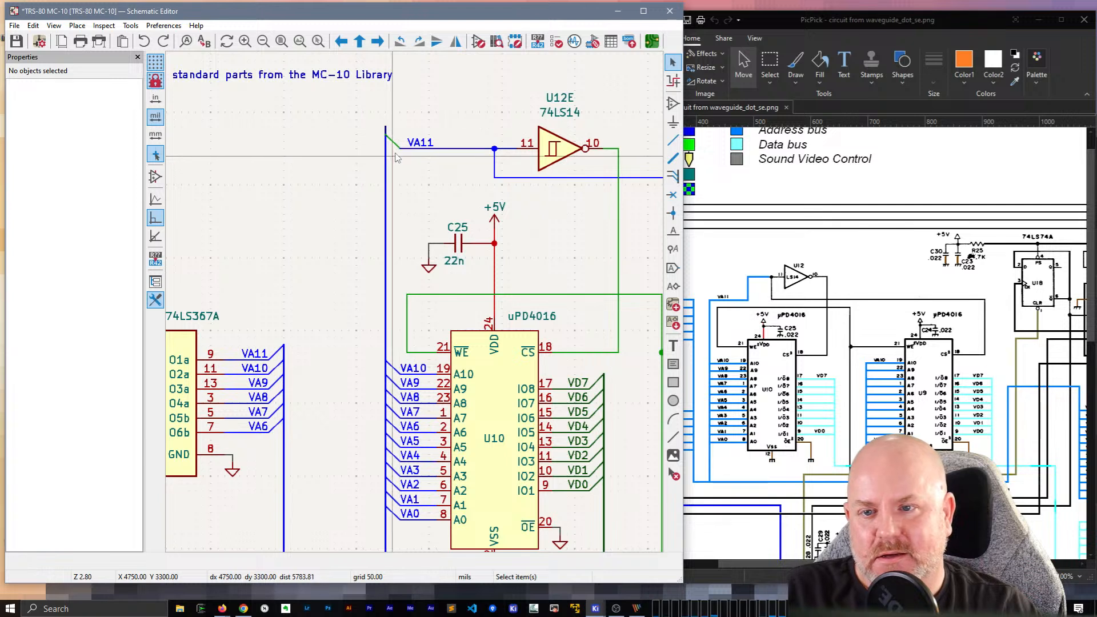
Step: Replace the VA11 bus entry with a copy of U10's blue VA10 bus entry
{"action": "left_click", "coordinate": [394, 140]}
{"action": "key", "text": "Delete"}
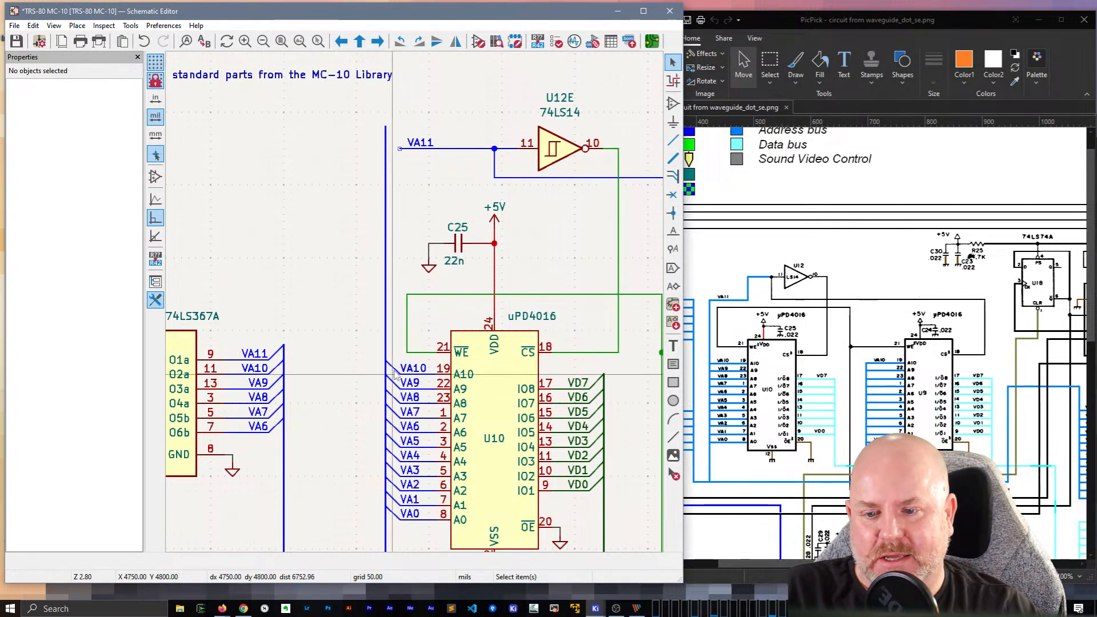
{"action": "key", "text": "ctrl+d"}
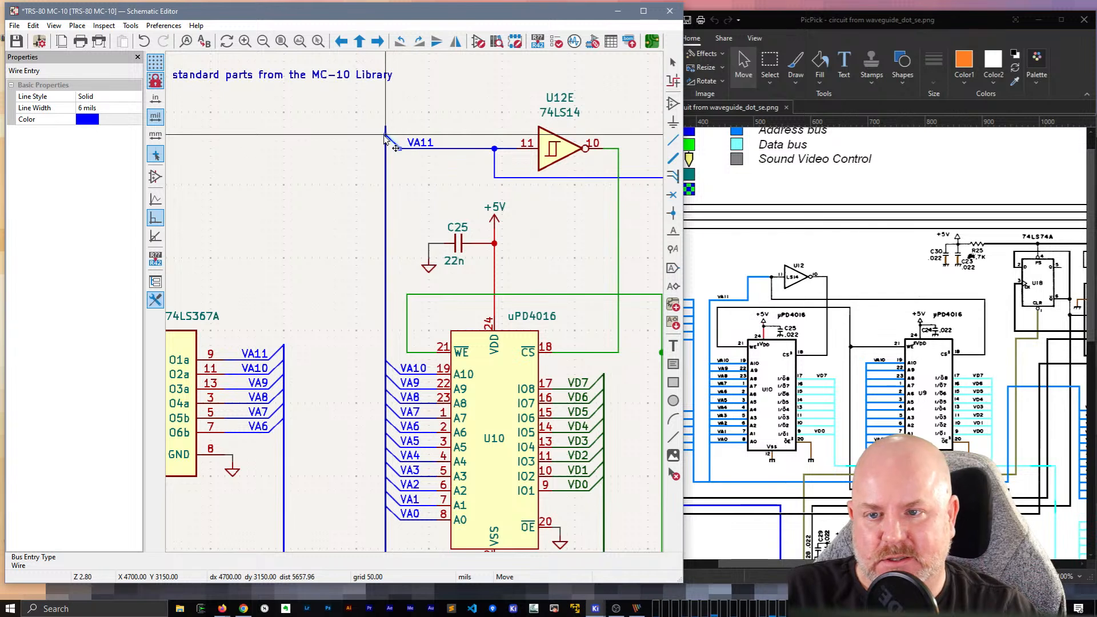
{"action": "left_click", "coordinate": [387, 135]}
Step: Shorten the upper end of U10's address bus to finish at the VA11 bus entry
{"action": "left_click", "coordinate": [387, 131]}
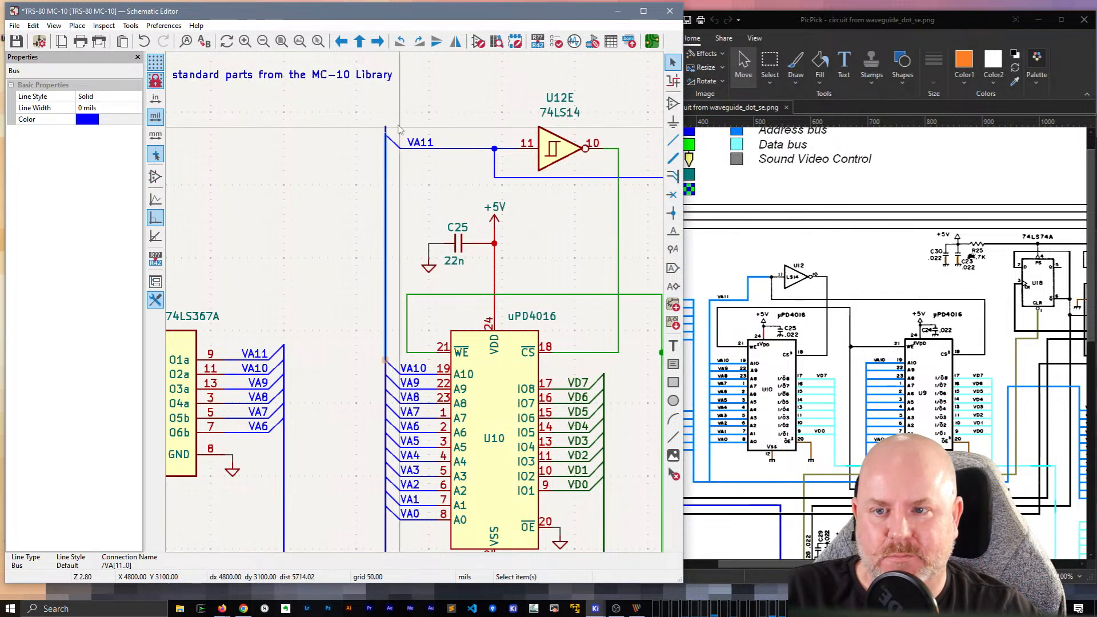
{"action": "left_click", "coordinate": [401, 129]}
{"action": "left_click", "coordinate": [386, 130]}
{"action": "left_click", "coordinate": [370, 129]}
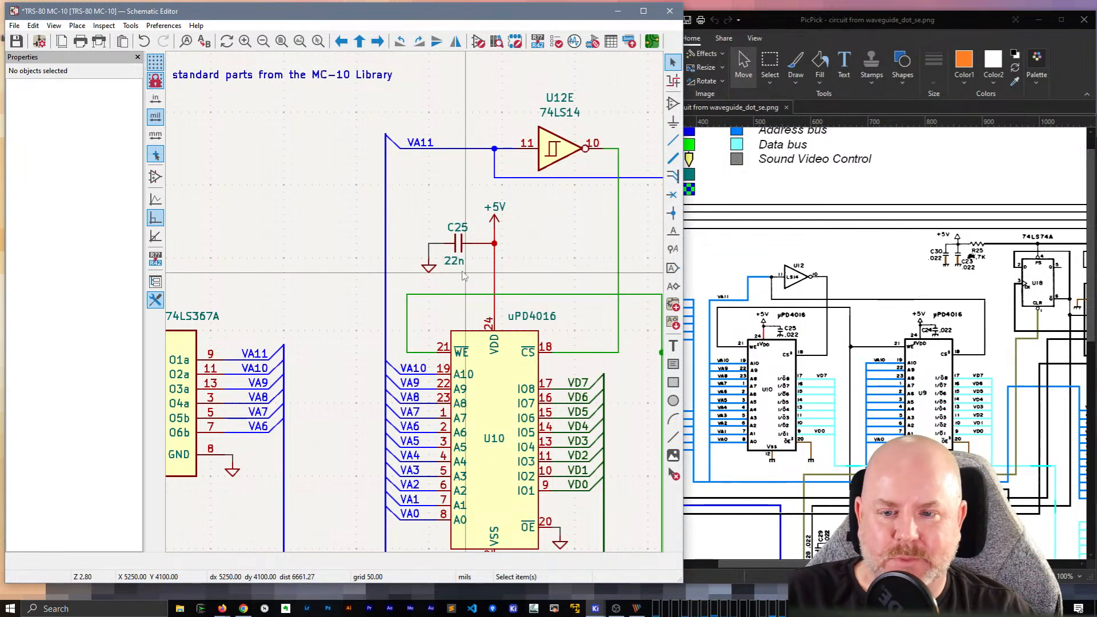
Step: Move capacitor C25 with its ground symbol and wires down 100 mils, and lower U10's +5V symbol to match
{"action": "scroll", "coordinate": [465, 278], "scroll_direction": "down", "scroll_amount": 2}
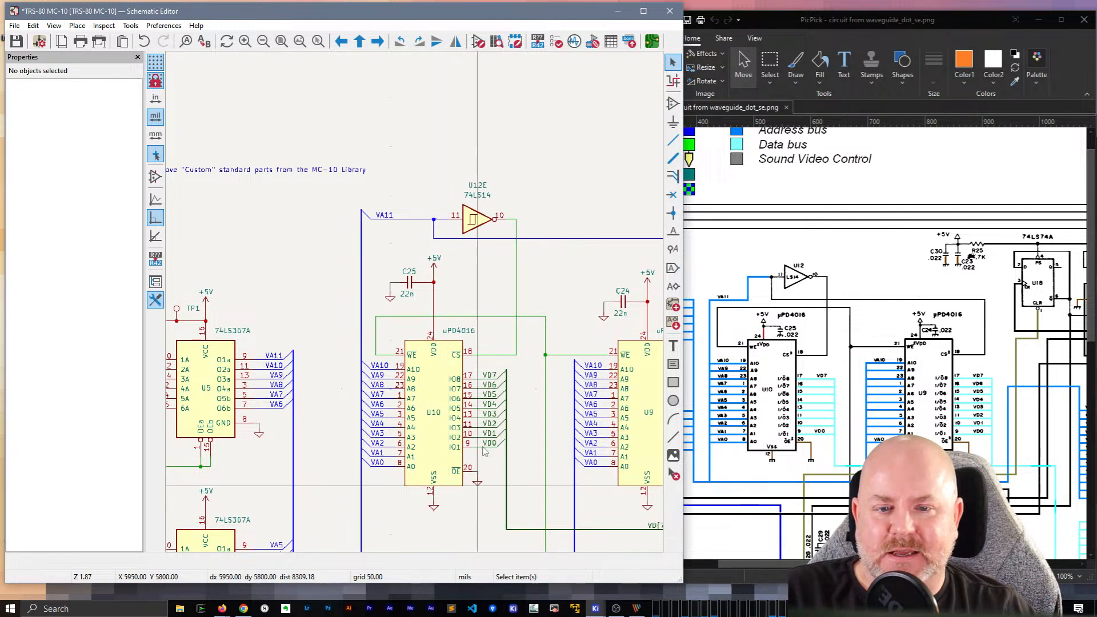
{"action": "middle_click_drag", "start_coordinate": [570, 260], "coordinate": [440, 247]}
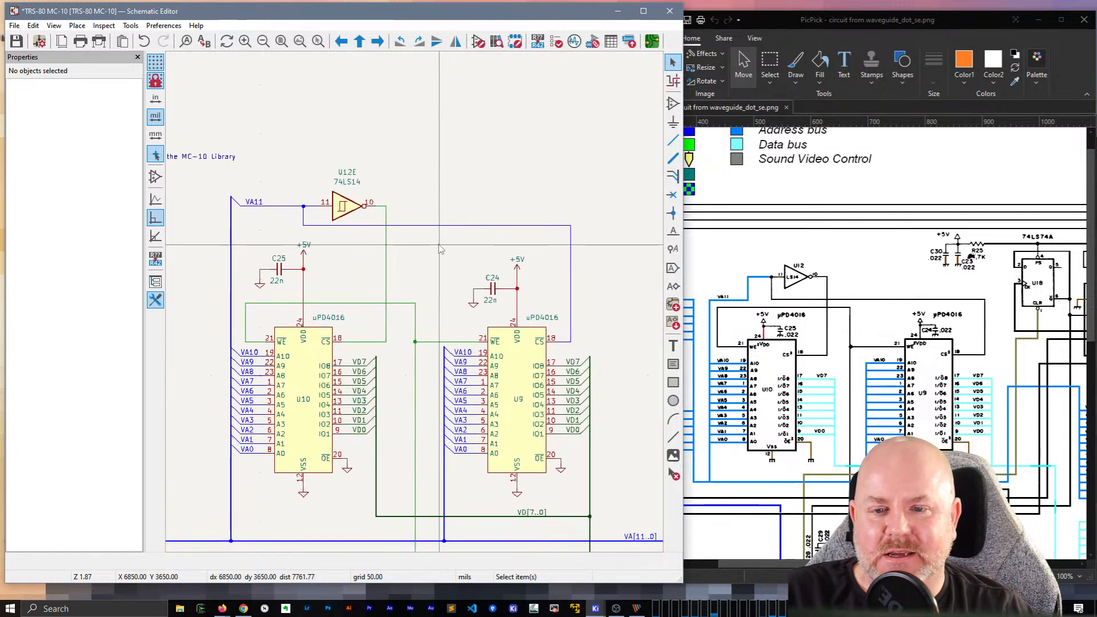
{"action": "left_click", "coordinate": [433, 225]}
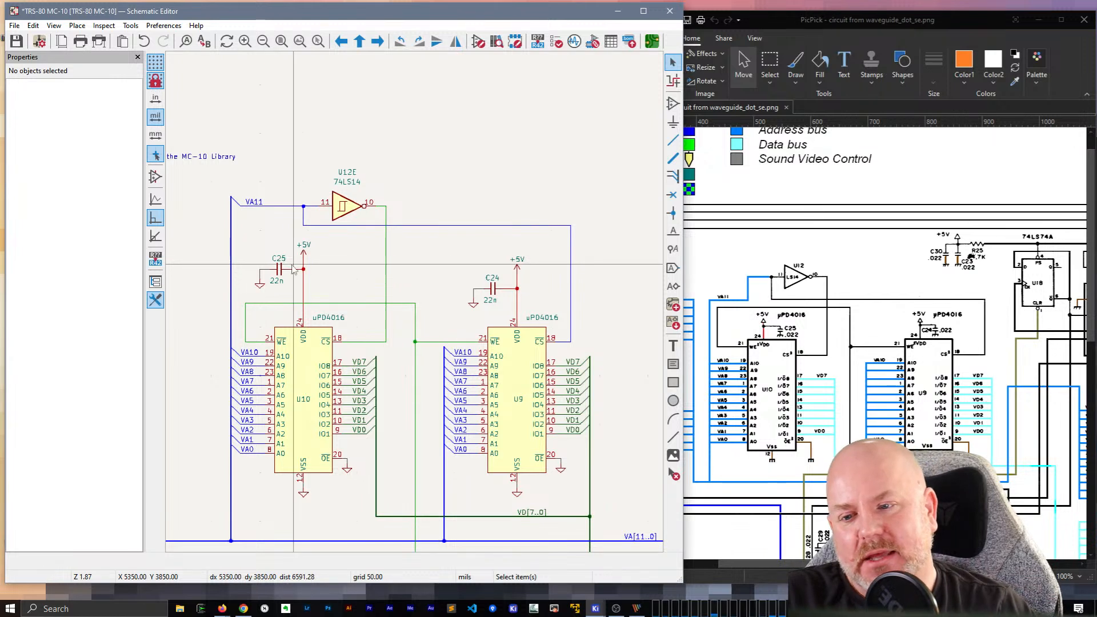
{"action": "left_click", "coordinate": [260, 284]}
{"action": "left_click", "coordinate": [260, 274], "text": "shift"}
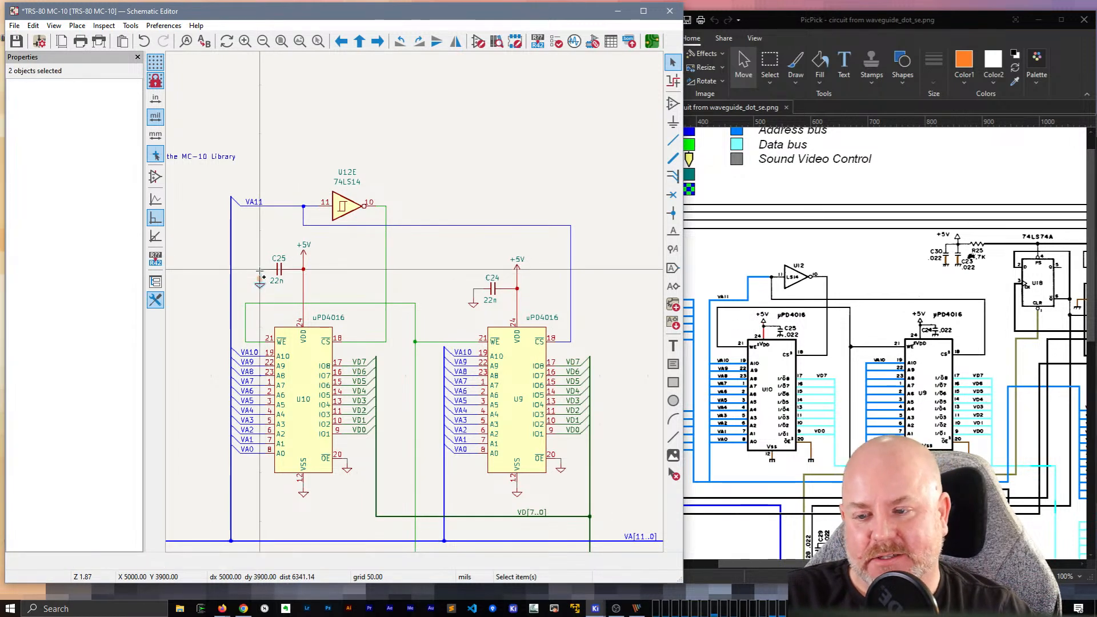
{"action": "left_click", "coordinate": [269, 270], "text": "shift"}
{"action": "left_click", "coordinate": [279, 269], "text": "shift"}
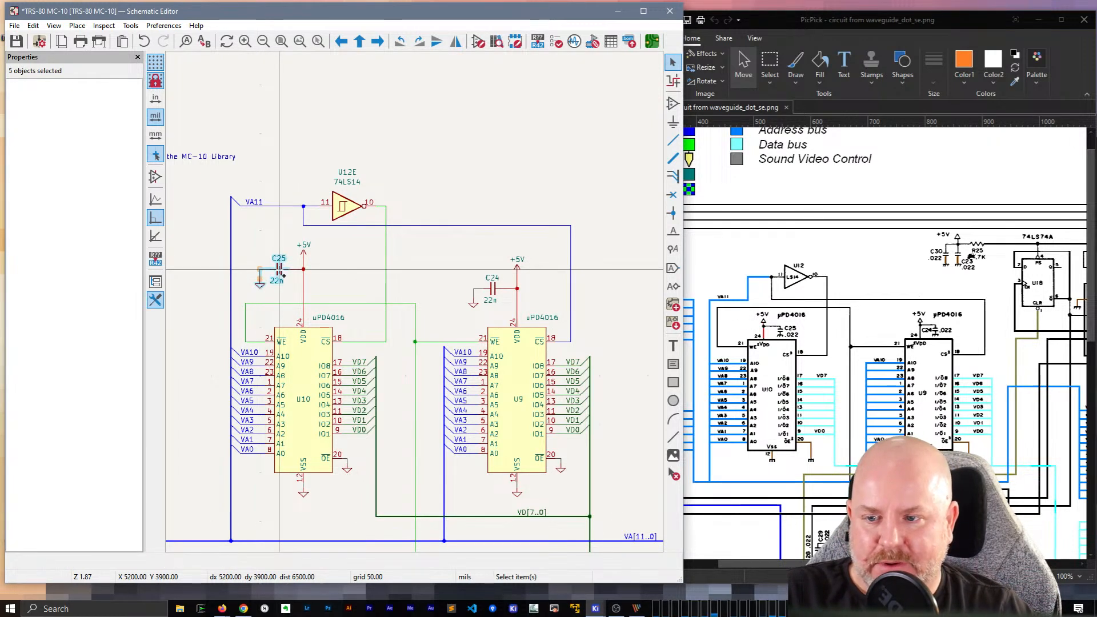
{"action": "key", "text": "g"}
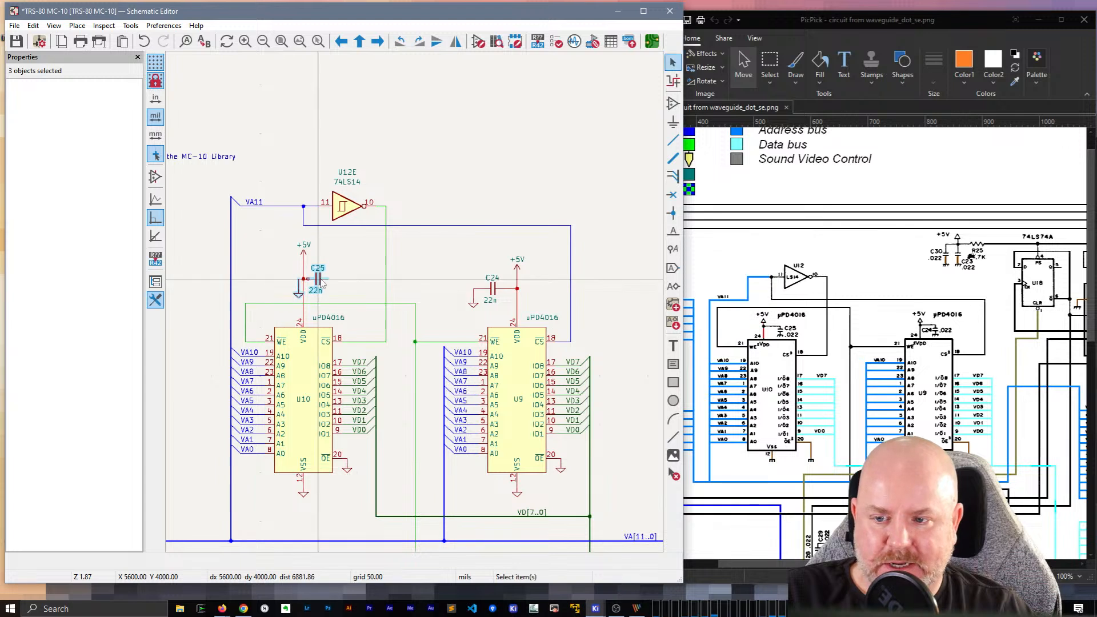
{"action": "left_click", "coordinate": [278, 270]}
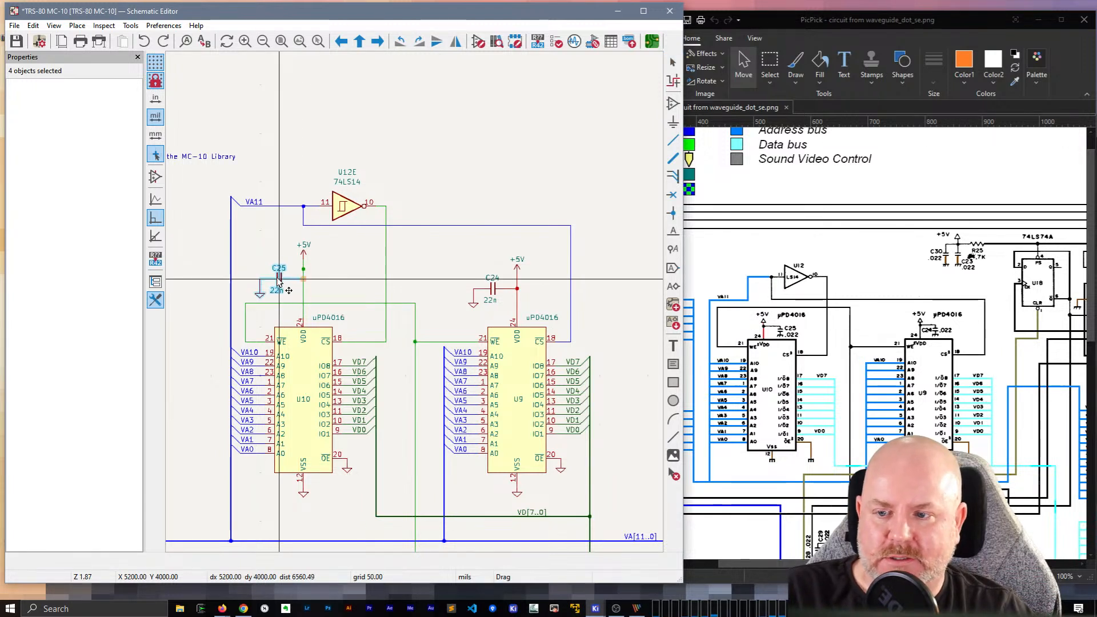
{"action": "key", "text": "ctrl+z"}
{"action": "key", "text": "g"}
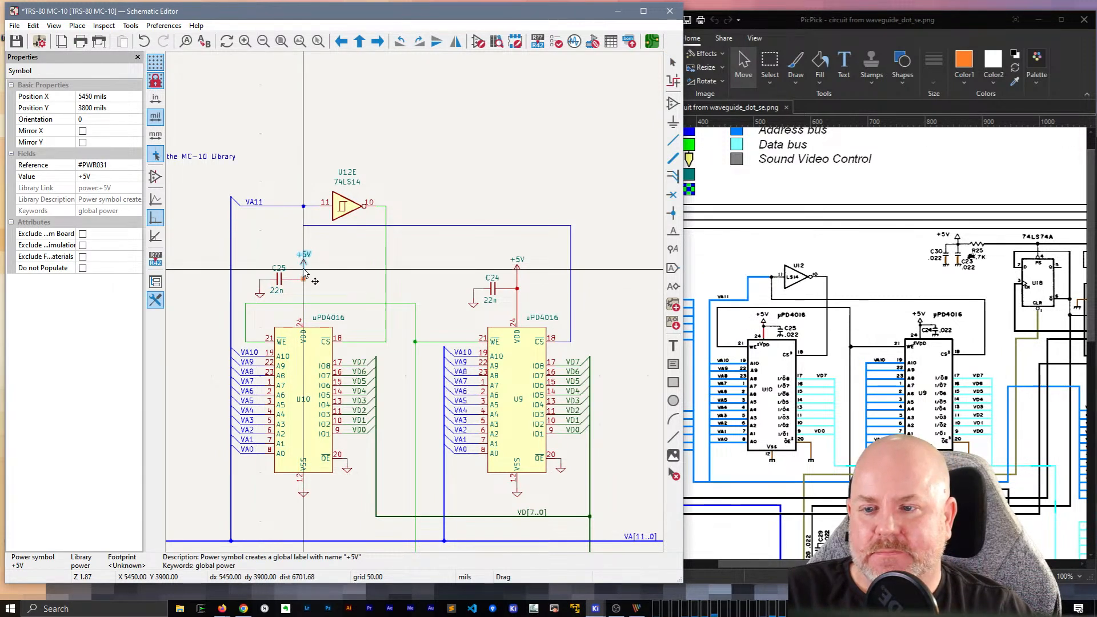
{"action": "left_click", "coordinate": [303, 269]}
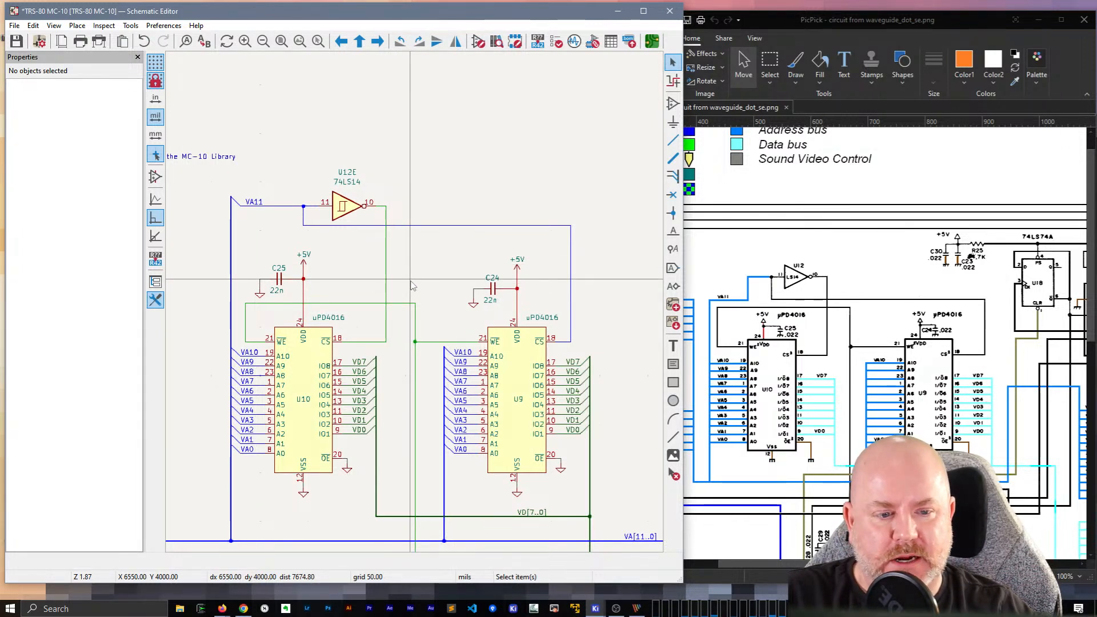
Step: Switch to the reference scan in PicPick and examine the 74LS74A and 74LS76A flip-flops U18 and U19
{"action": "scroll", "coordinate": [413, 286], "scroll_direction": "down", "scroll_amount": 2}
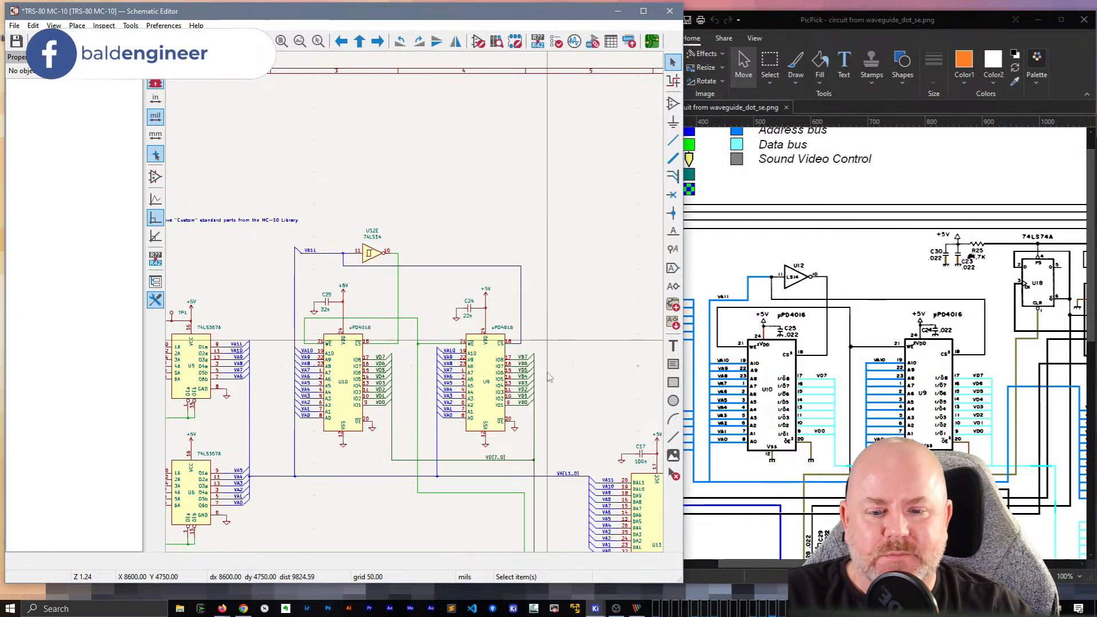
{"action": "scroll", "coordinate": [383, 319], "scroll_direction": "down", "scroll_amount": 3}
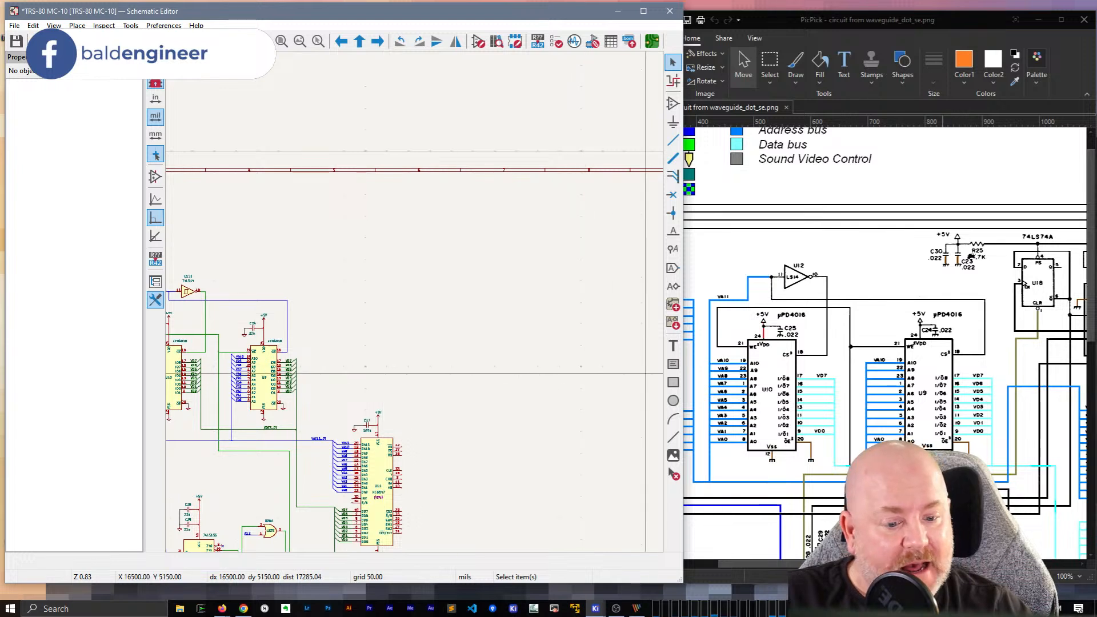
{"action": "left_click", "coordinate": [897, 458]}
{"action": "left_click_drag", "start_coordinate": [897, 564], "coordinate": [940, 565]}
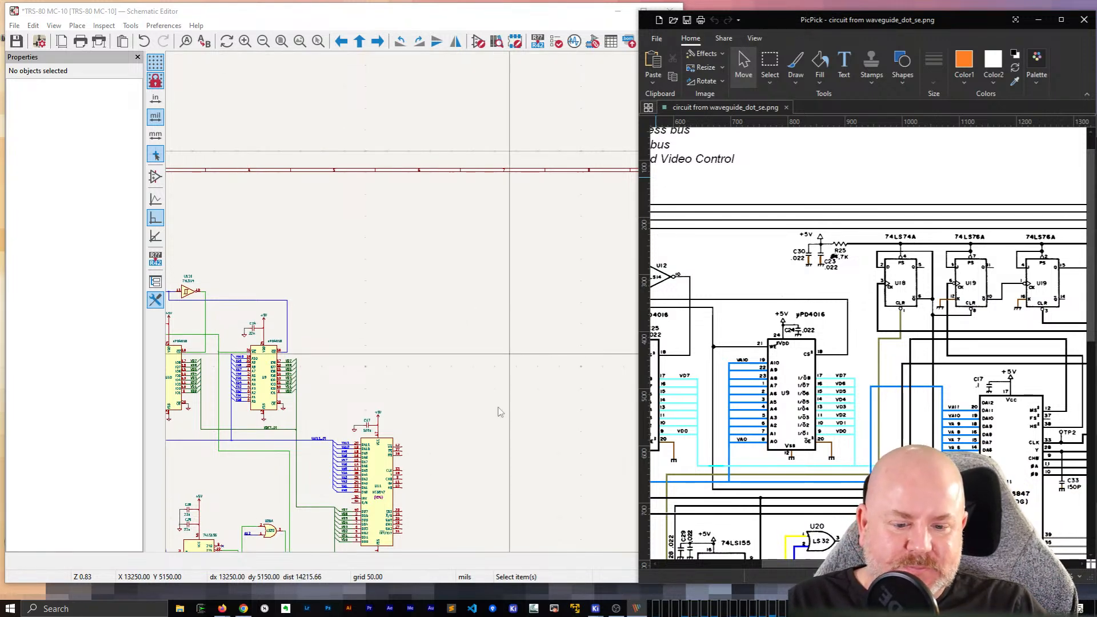
{"action": "left_click_drag", "start_coordinate": [846, 564], "coordinate": [881, 565]}
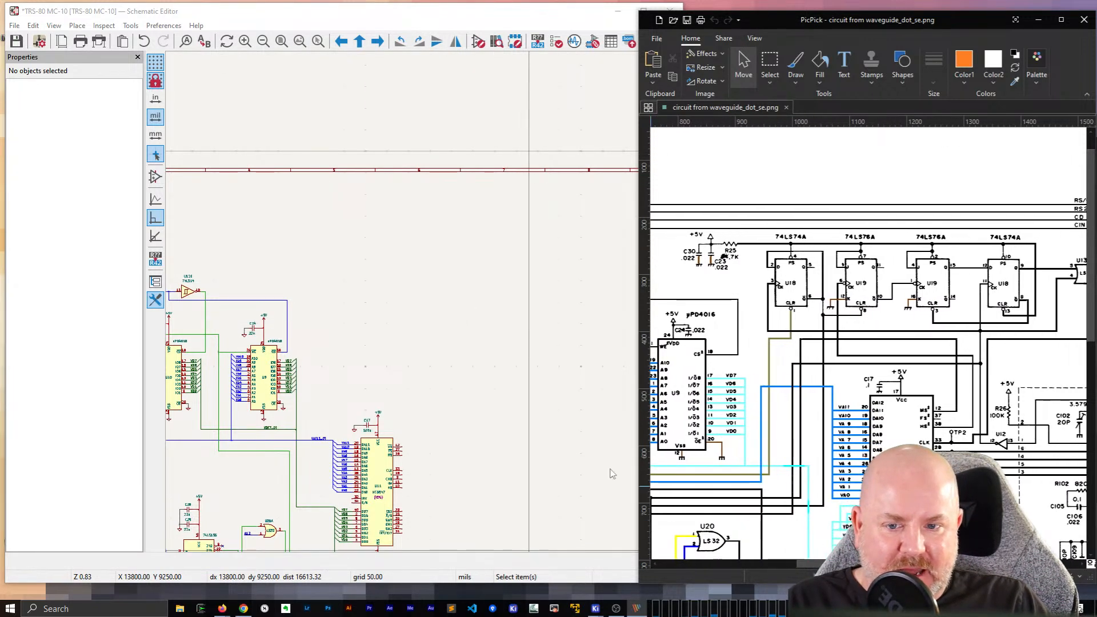
Step: Switch back to the KiCad schematic and choose the 74LS74 from the 74xx library for the empty area above U11
{"action": "left_click", "coordinate": [325, 311]}
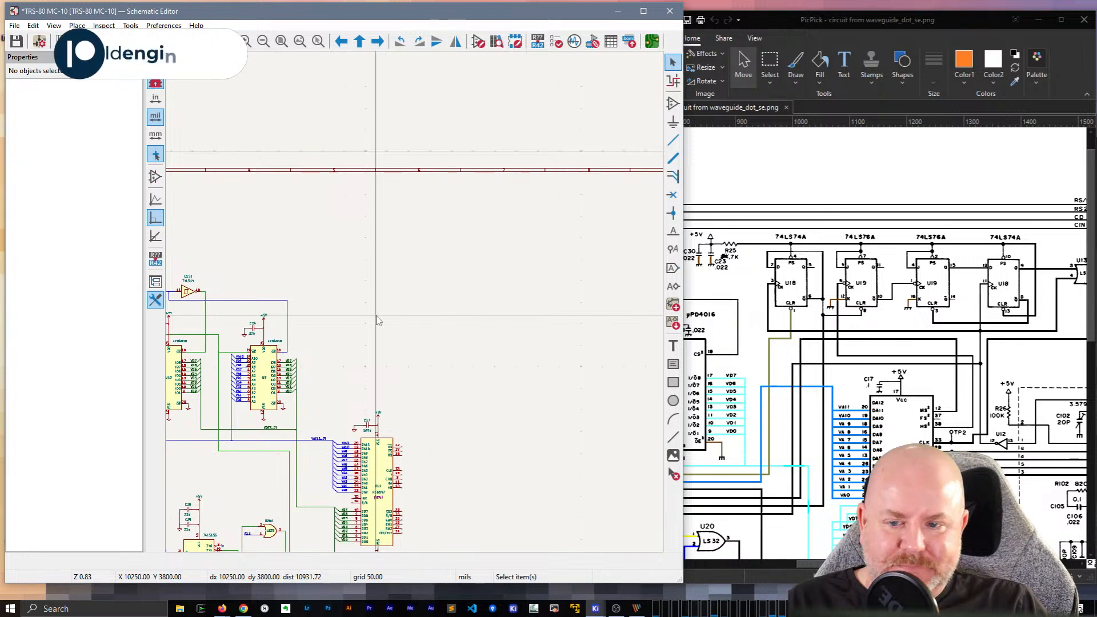
{"action": "scroll", "coordinate": [378, 322], "scroll_direction": "up", "scroll_amount": 2}
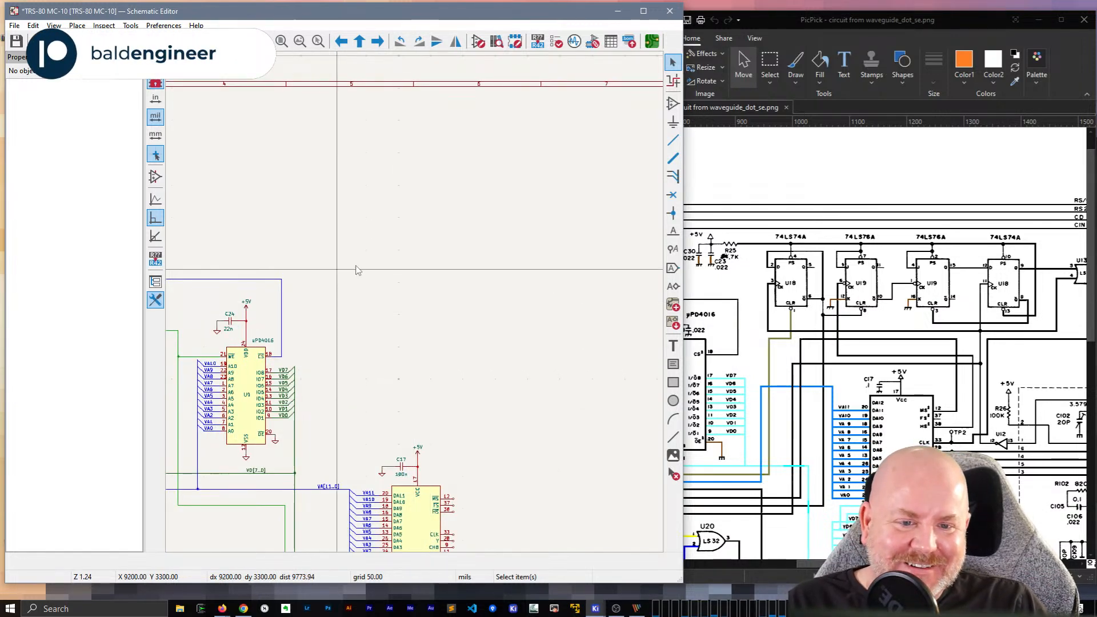
{"action": "middle_click_drag", "start_coordinate": [385, 245], "coordinate": [296, 253]}
{"action": "key", "text": "a"}
{"action": "left_click", "coordinate": [358, 245]}
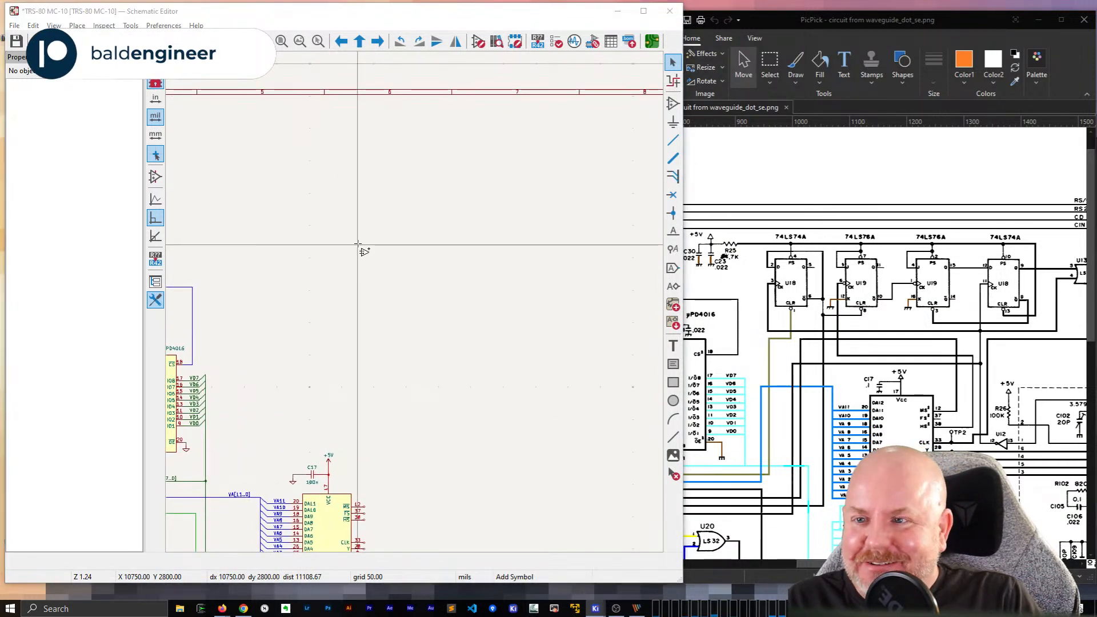
{"action": "type", "text": "74LS"}
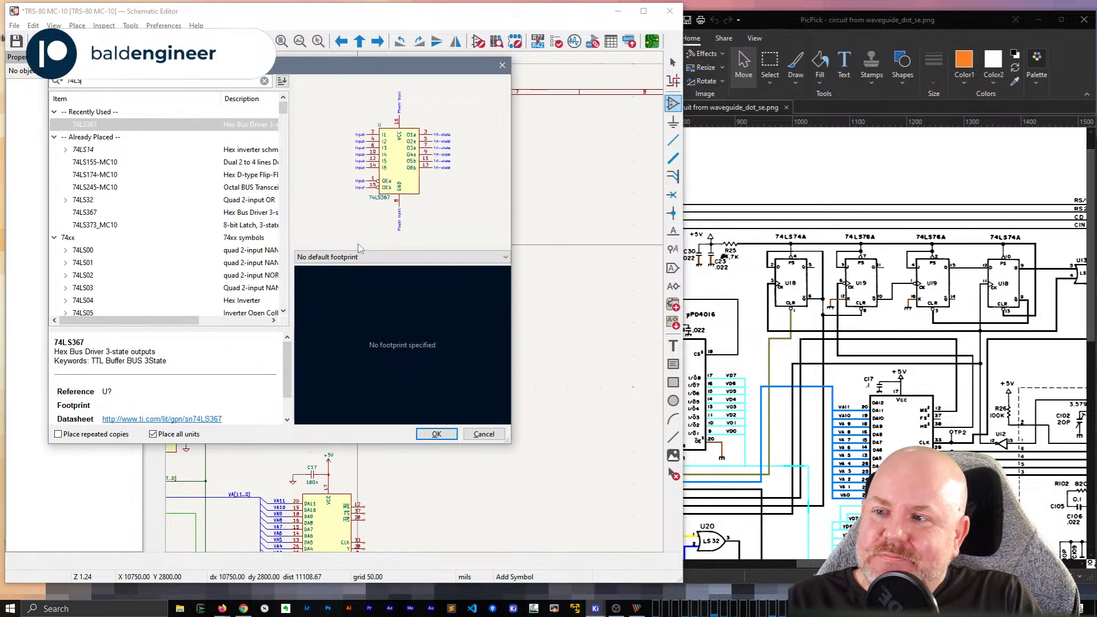
{"action": "type", "text": "74"}
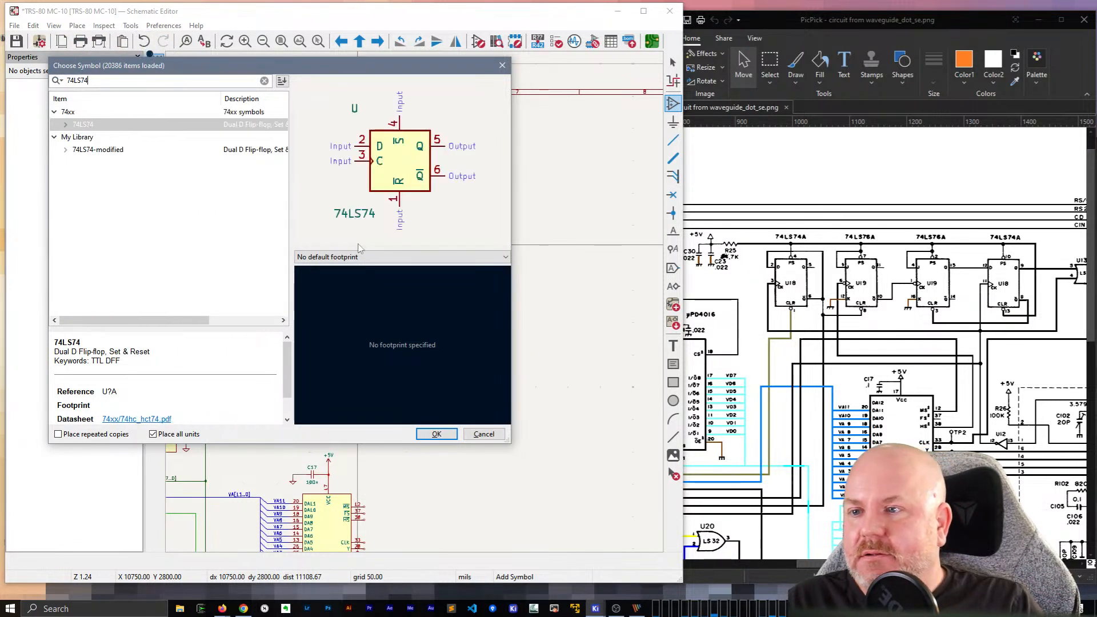
{"action": "left_click", "coordinate": [89, 149]}
{"action": "left_click", "coordinate": [91, 138]}
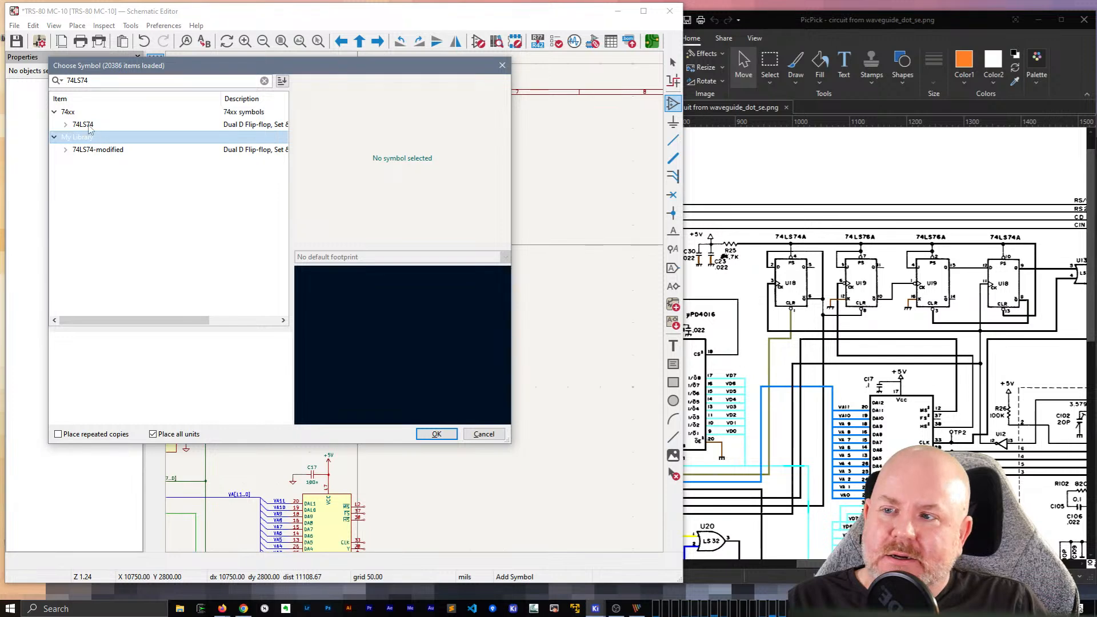
{"action": "left_click", "coordinate": [87, 125]}
{"action": "double_click", "coordinate": [87, 125]}
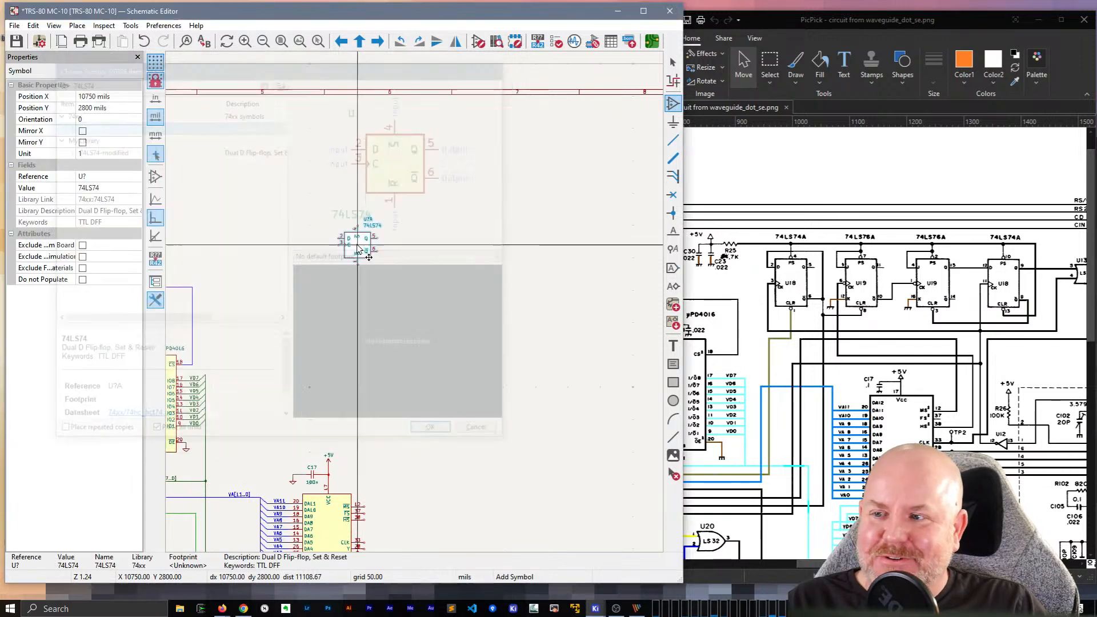
Step: Place 74LS74 units A and B side by side at Y 3600 mils and power unit C below them
{"action": "left_click", "coordinate": [364, 299]}
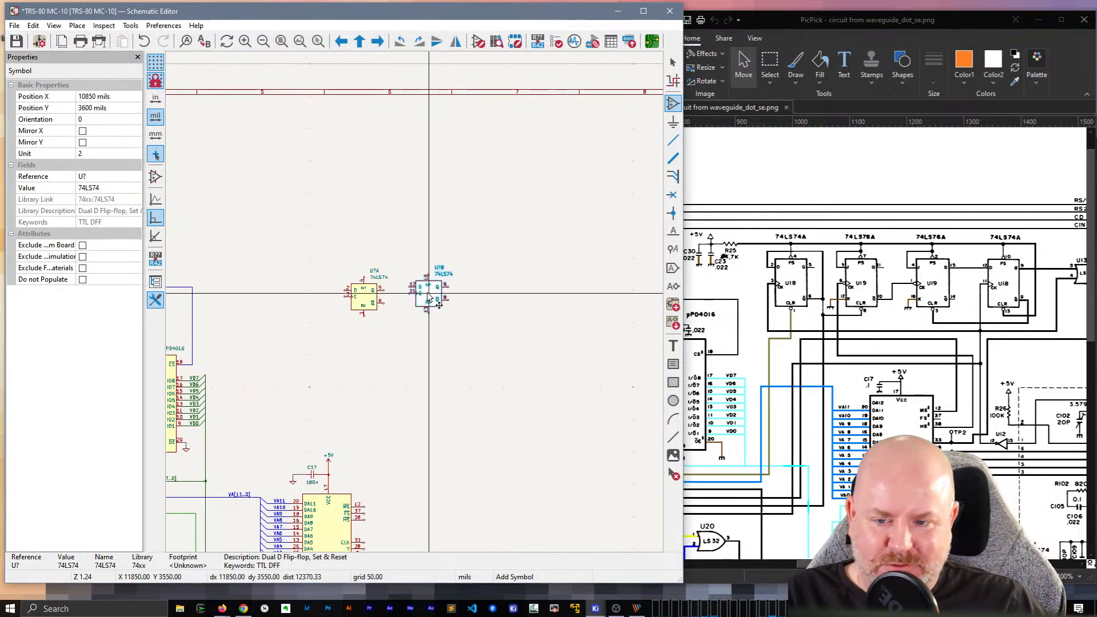
{"action": "left_click", "coordinate": [440, 300]}
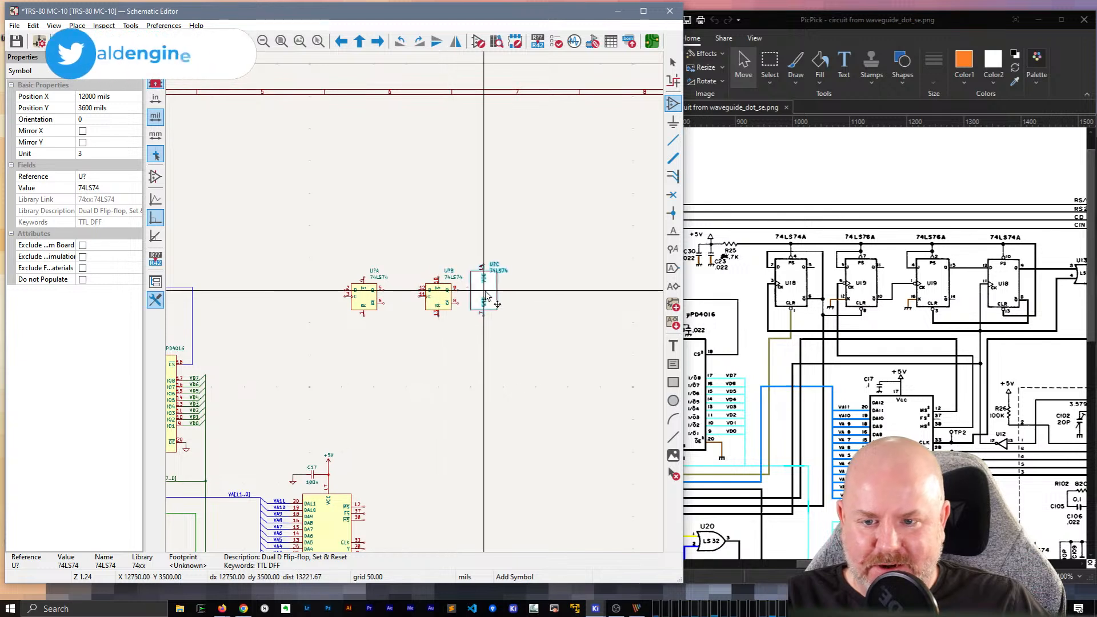
{"action": "scroll", "coordinate": [437, 303], "scroll_direction": "up", "scroll_amount": 3}
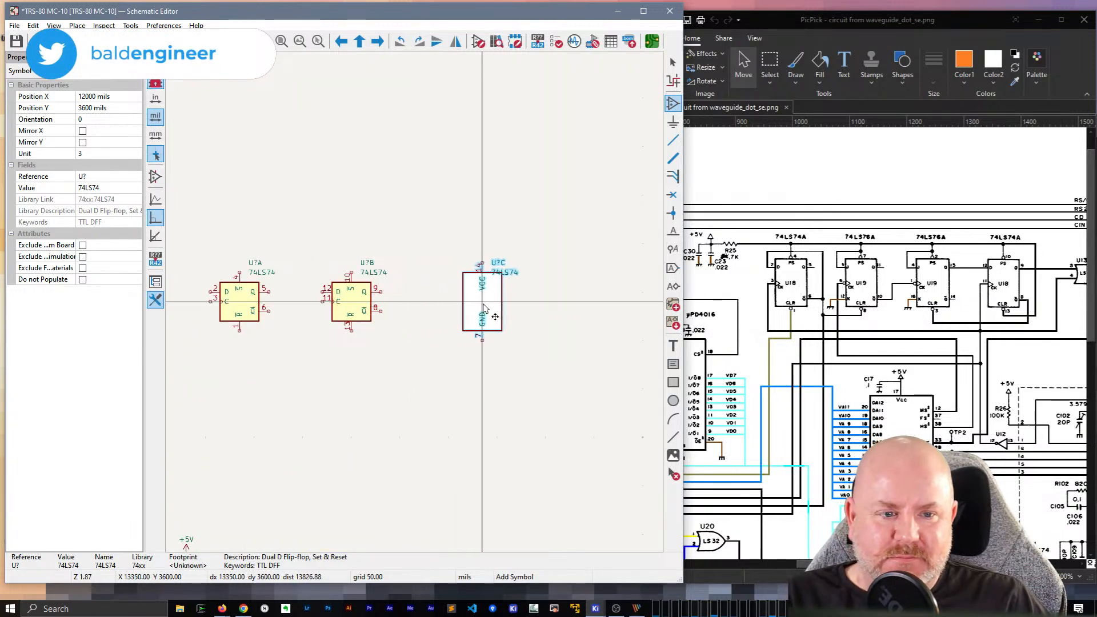
{"action": "left_click", "coordinate": [497, 350]}
{"action": "key", "text": "Escape"}
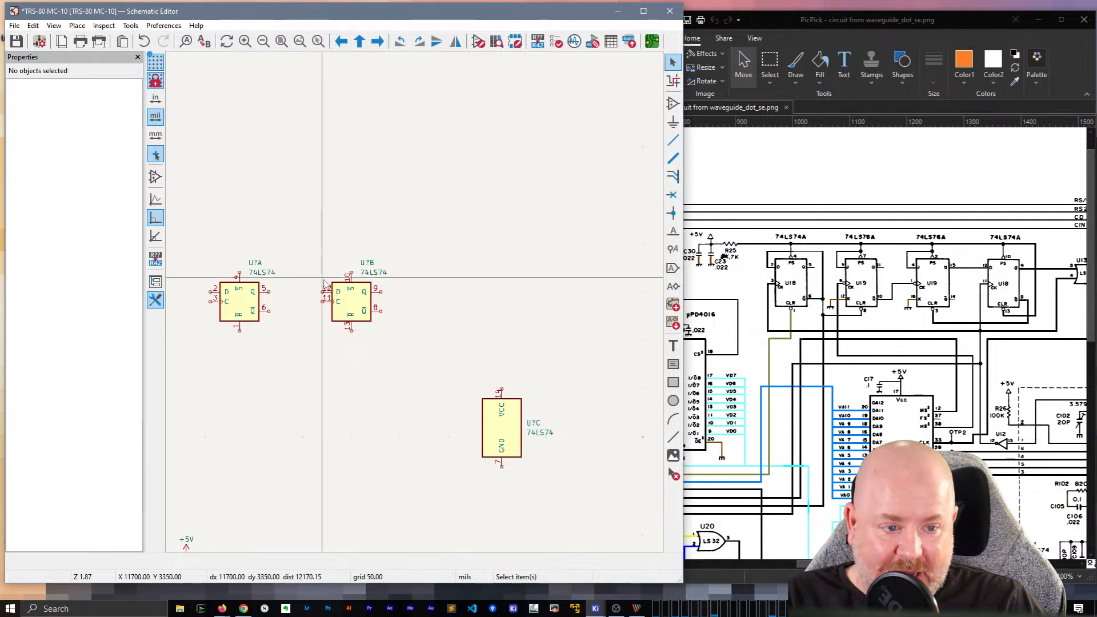
Step: Set the reference of both 74LS74 flip-flop units, A and B, to U18
{"action": "left_click", "coordinate": [262, 264]}
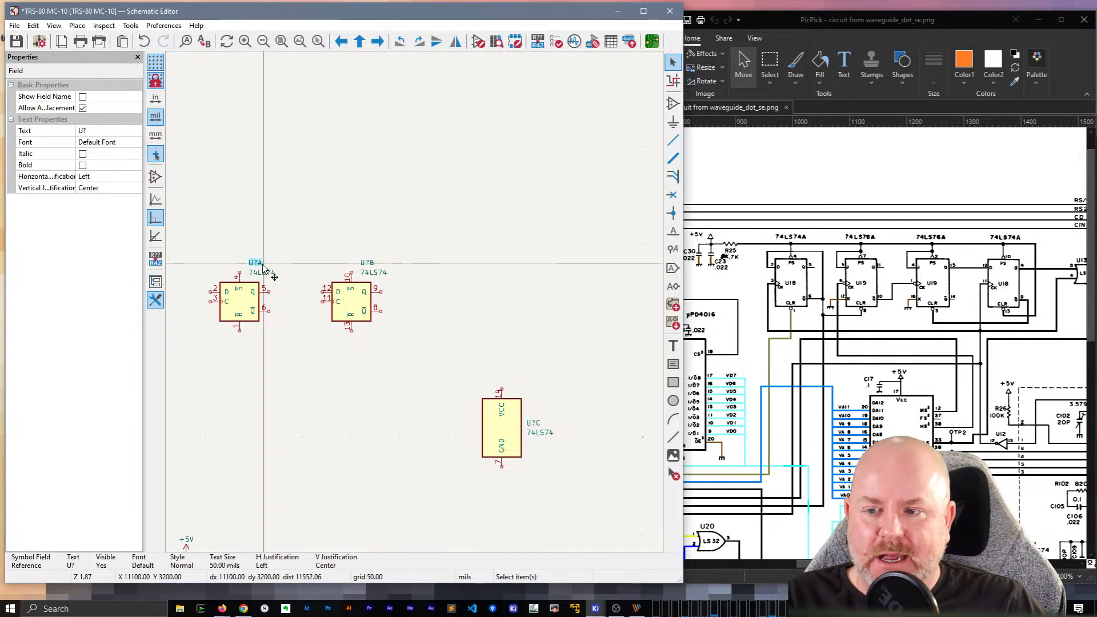
{"action": "left_click", "coordinate": [94, 132]}
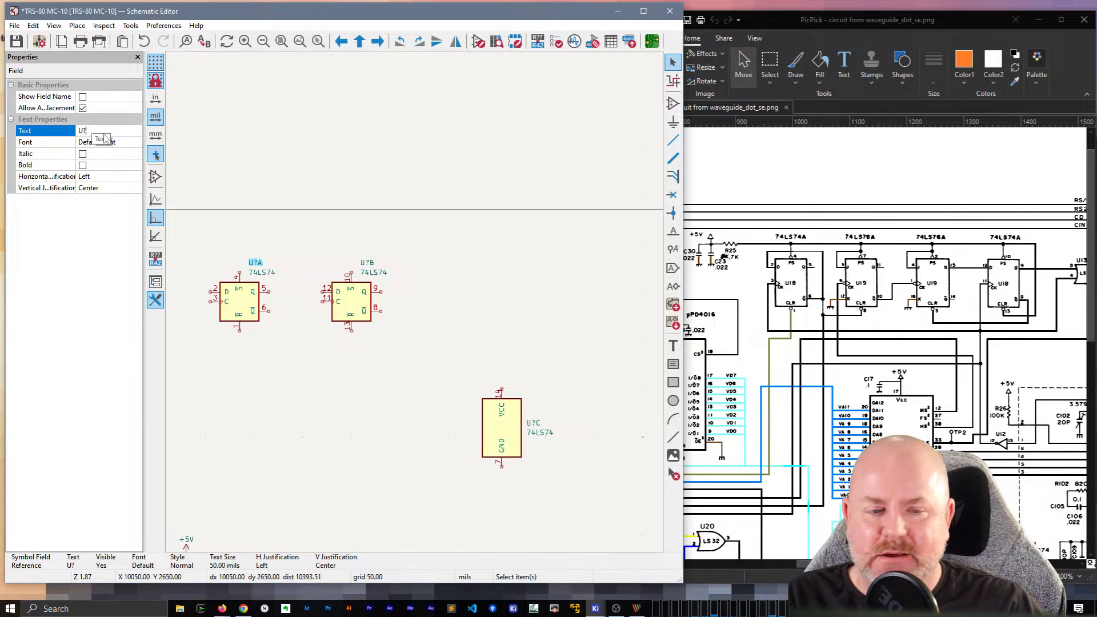
{"action": "key", "text": "BackSpace"}
{"action": "key", "text": "Return"}
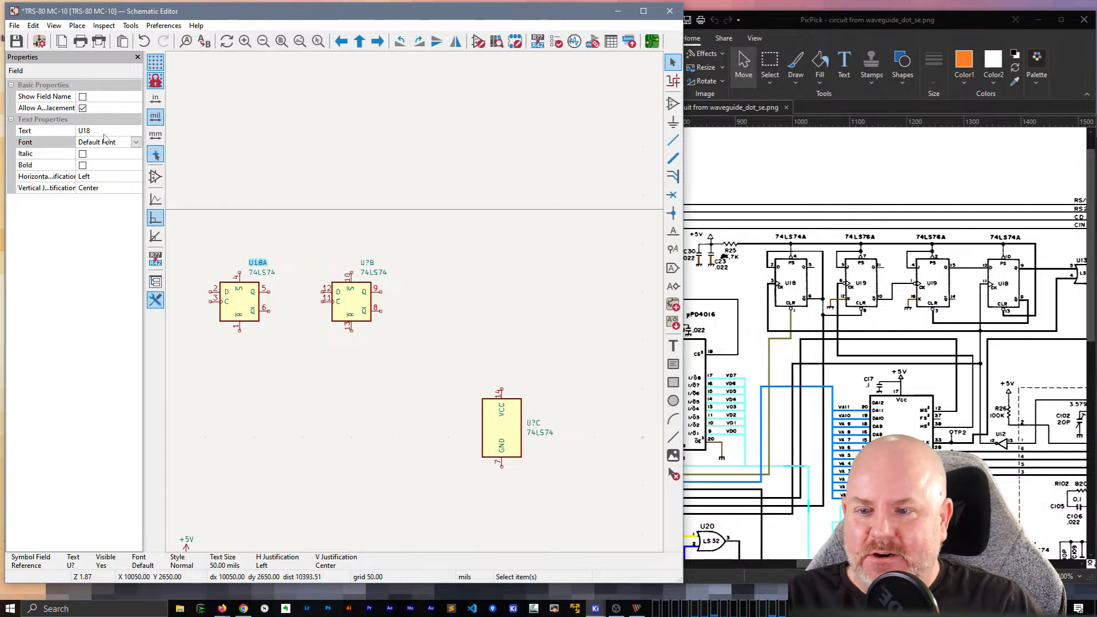
{"action": "left_click", "coordinate": [373, 263]}
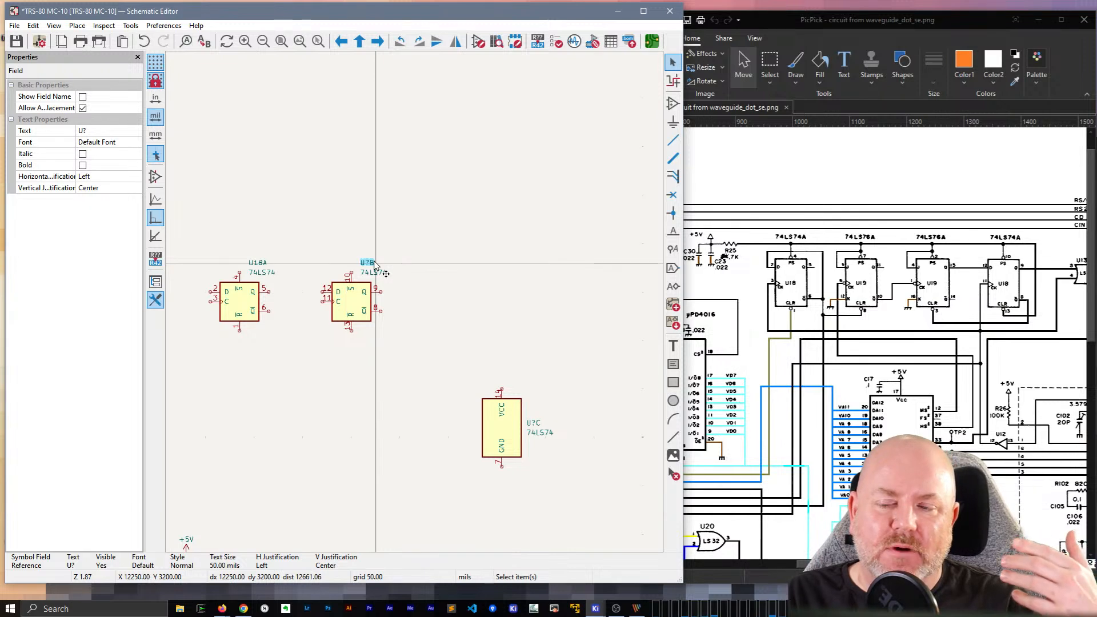
{"action": "left_click", "coordinate": [130, 132]}
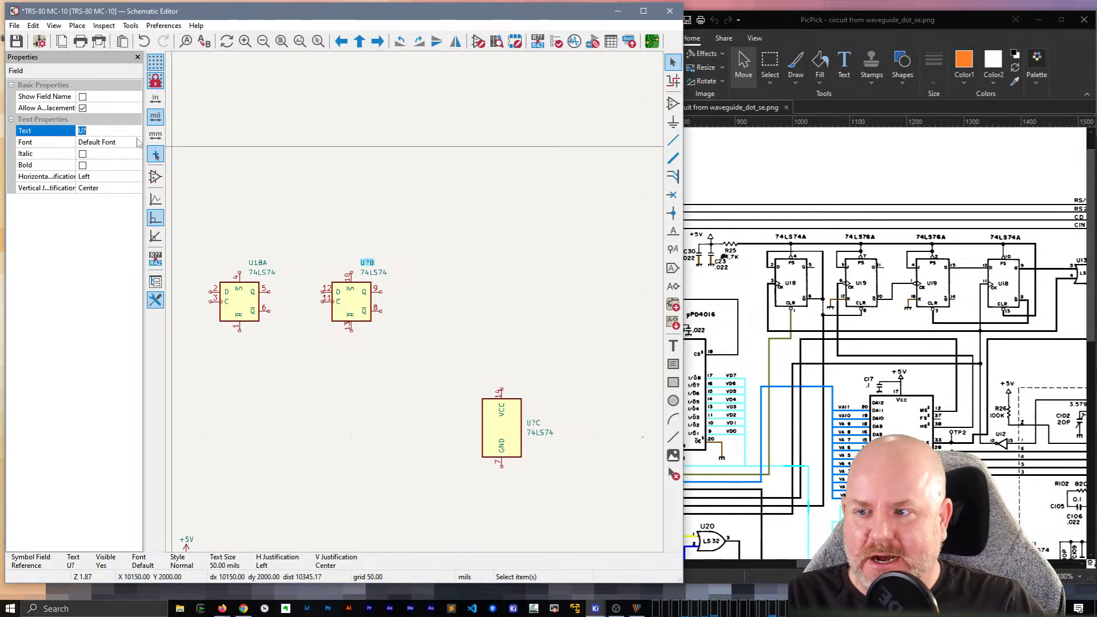
{"action": "type", "text": "U18"}
{"action": "key", "text": "Return"}
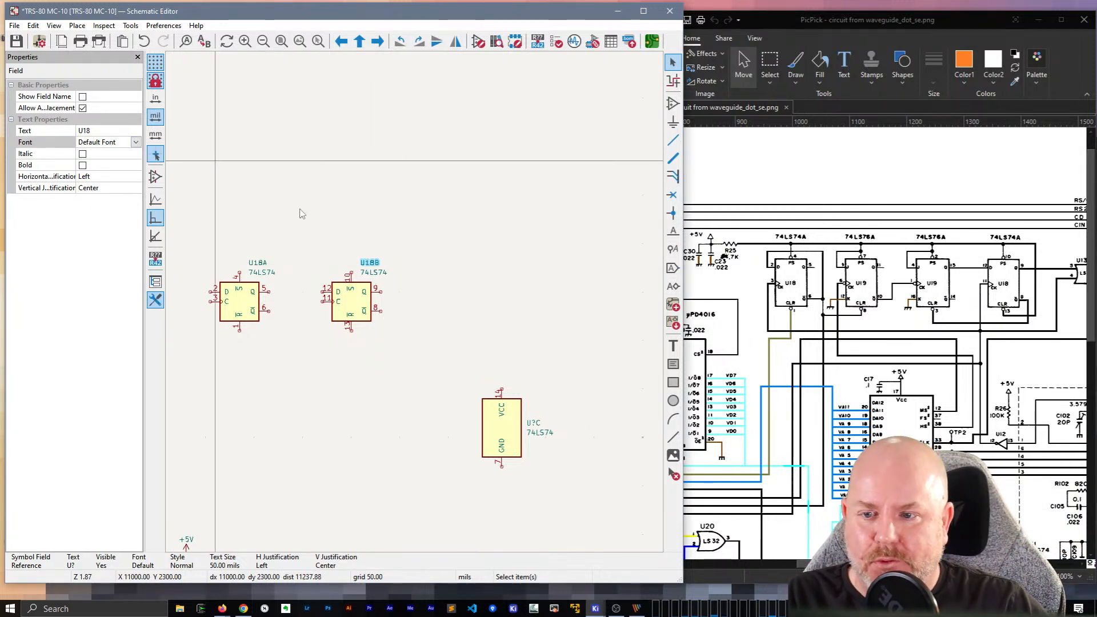
Step: Move flip-flop U18B farther right along the same row, leaving a wide gap after unit A
{"action": "left_click", "coordinate": [345, 303]}
{"action": "left_click_drag", "start_coordinate": [346, 303], "coordinate": [563, 290]}
{"action": "left_click", "coordinate": [433, 292]}
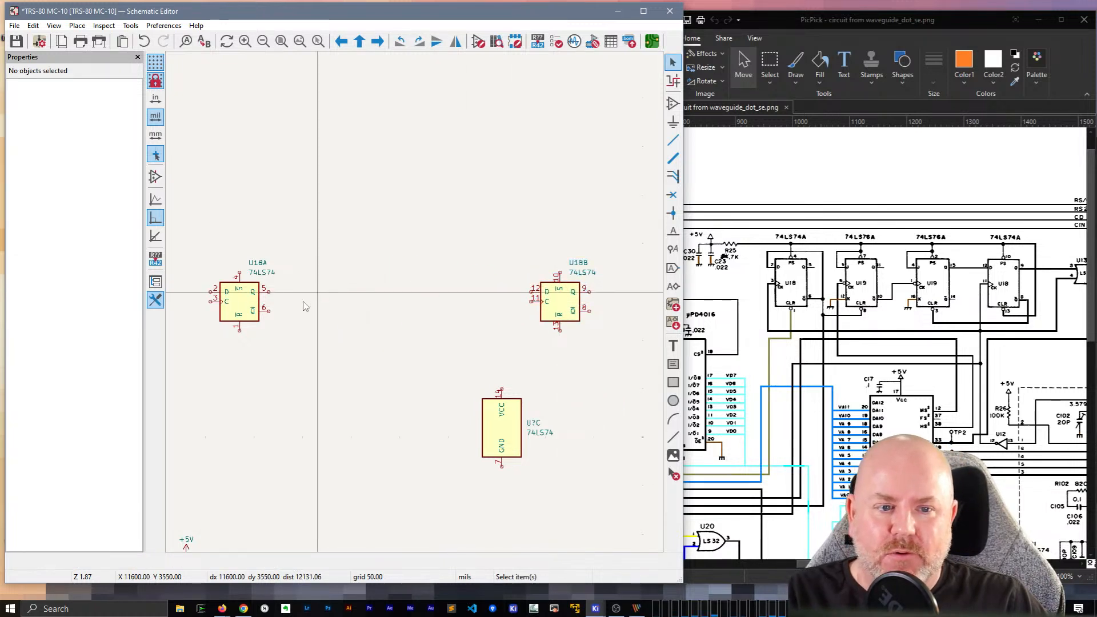
Step: Duplicate flip-flop unit A and place the copy at X 11850, Y 3600 mils in the gap before U18B
{"action": "left_click", "coordinate": [241, 303]}
{"action": "key", "text": "ctrl+d"}
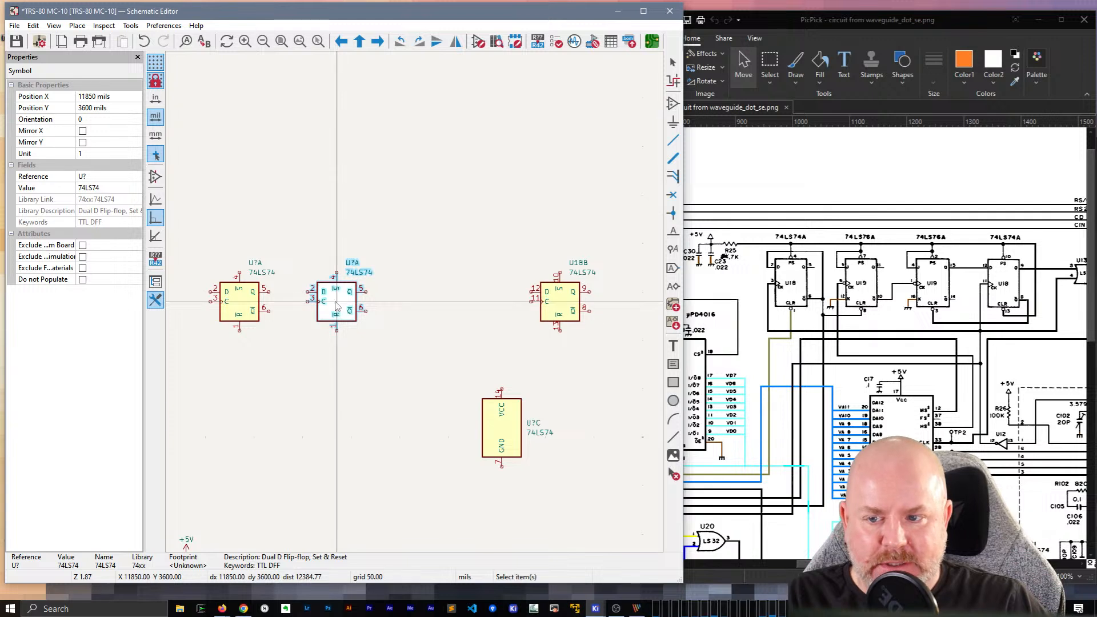
{"action": "left_click", "coordinate": [336, 306]}
{"action": "left_click", "coordinate": [346, 231]}
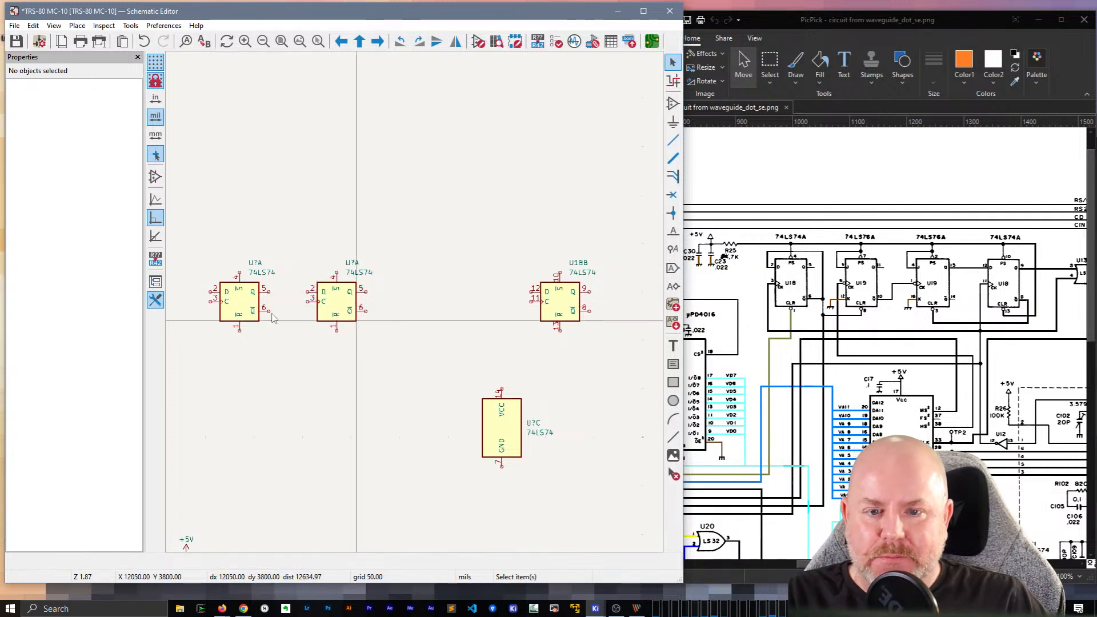
Step: Set the reference of the leftmost flip-flop, unit A, back to U18
{"action": "left_click", "coordinate": [255, 299]}
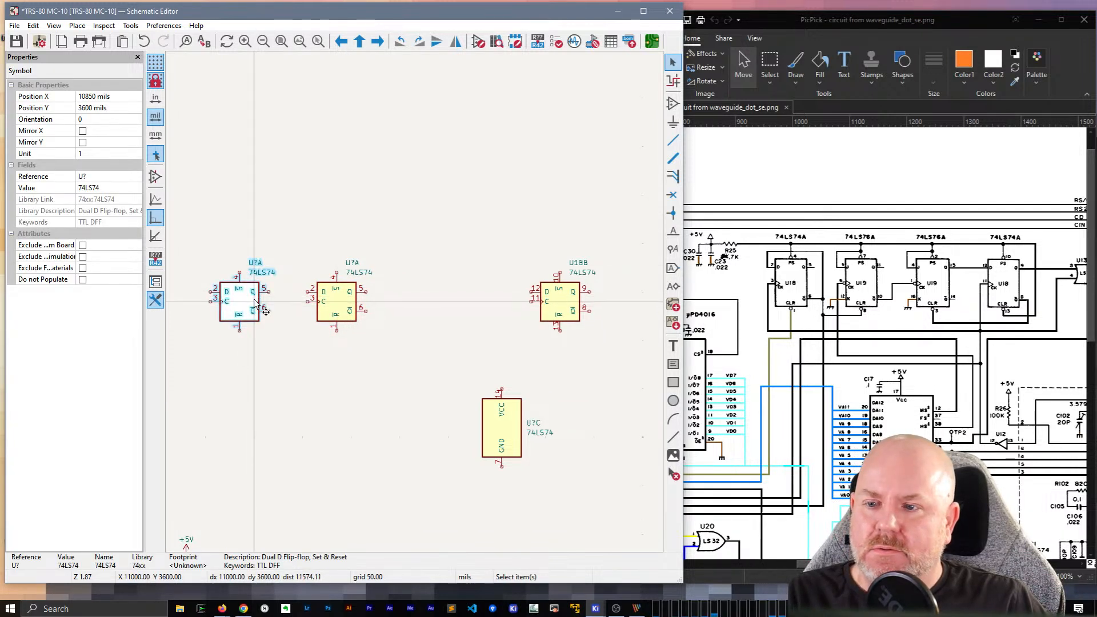
{"action": "left_click", "coordinate": [109, 178]}
{"action": "left_click", "coordinate": [118, 178]}
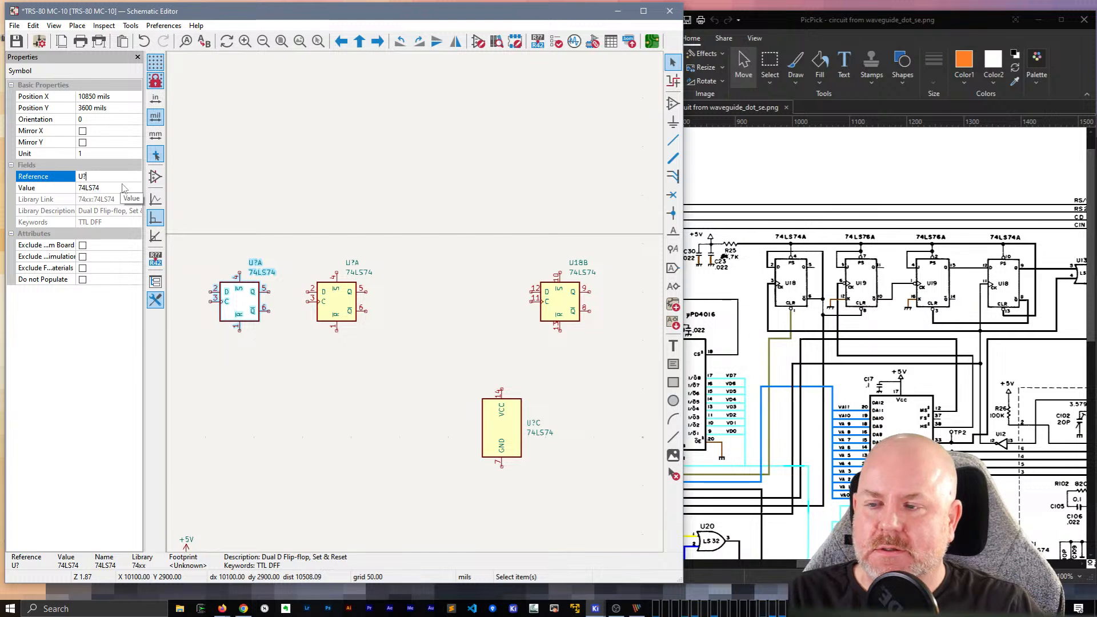
{"action": "key", "text": "BackSpace"}
{"action": "type", "text": "18"}
{"action": "key", "text": "Return"}
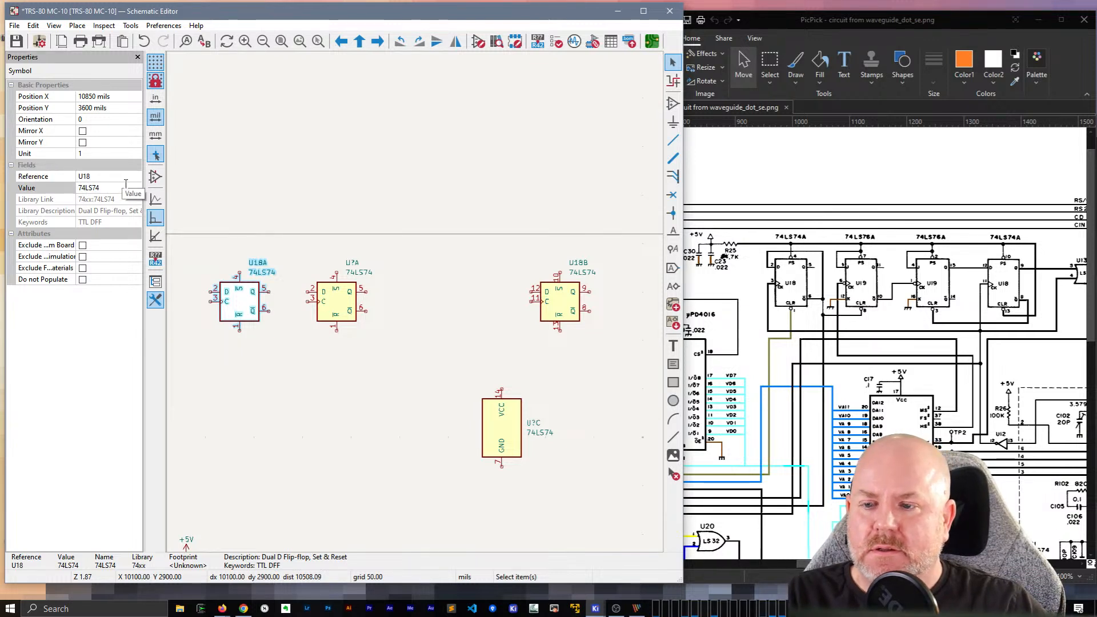
{"action": "left_click", "coordinate": [420, 154]}
Step: Set the reference of the duplicated flip-flop beside U18A to U19
{"action": "left_click", "coordinate": [342, 298]}
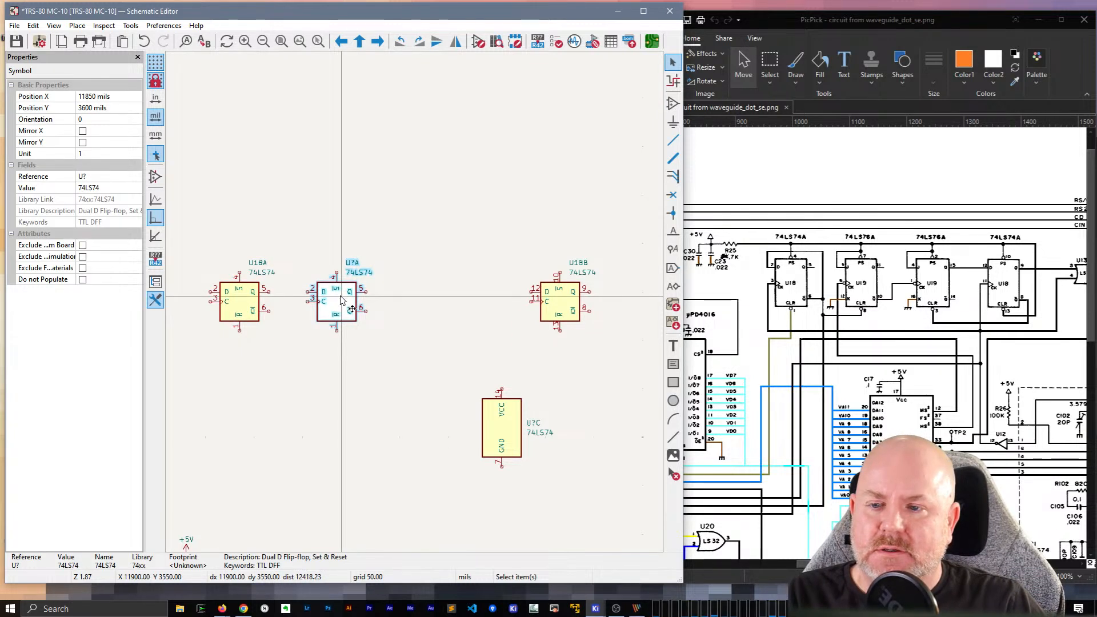
{"action": "left_click", "coordinate": [90, 178]}
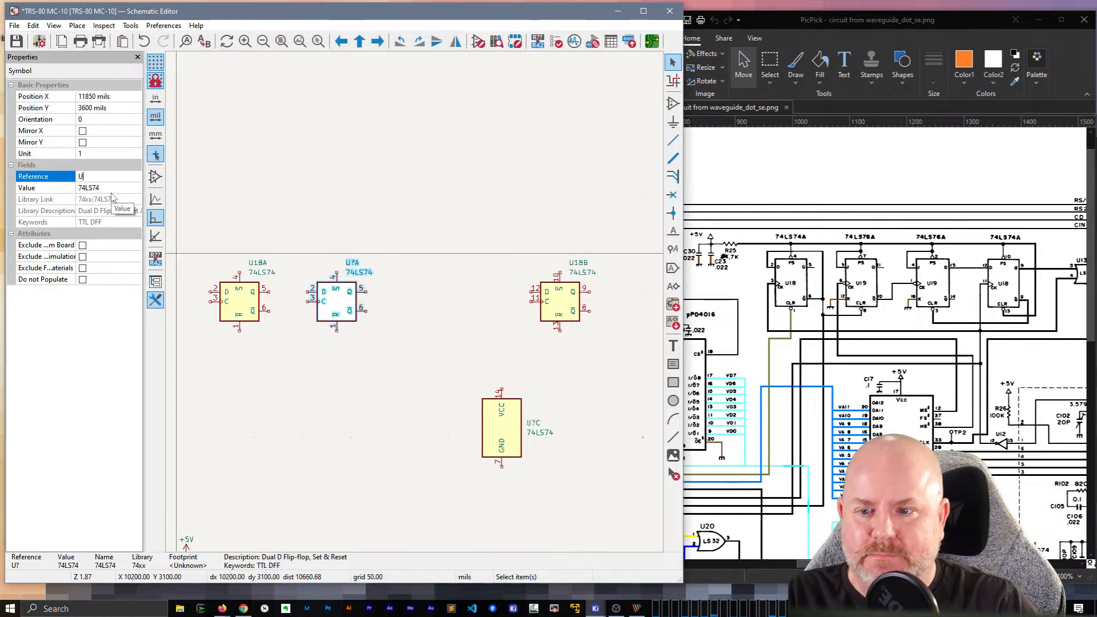
{"action": "type", "text": "19"}
{"action": "key", "text": "Return"}
{"action": "left_click", "coordinate": [287, 240]}
Step: Duplicate flip-flop U19A and place the copy at X 12750, Y 3600 mils
{"action": "left_click", "coordinate": [338, 301]}
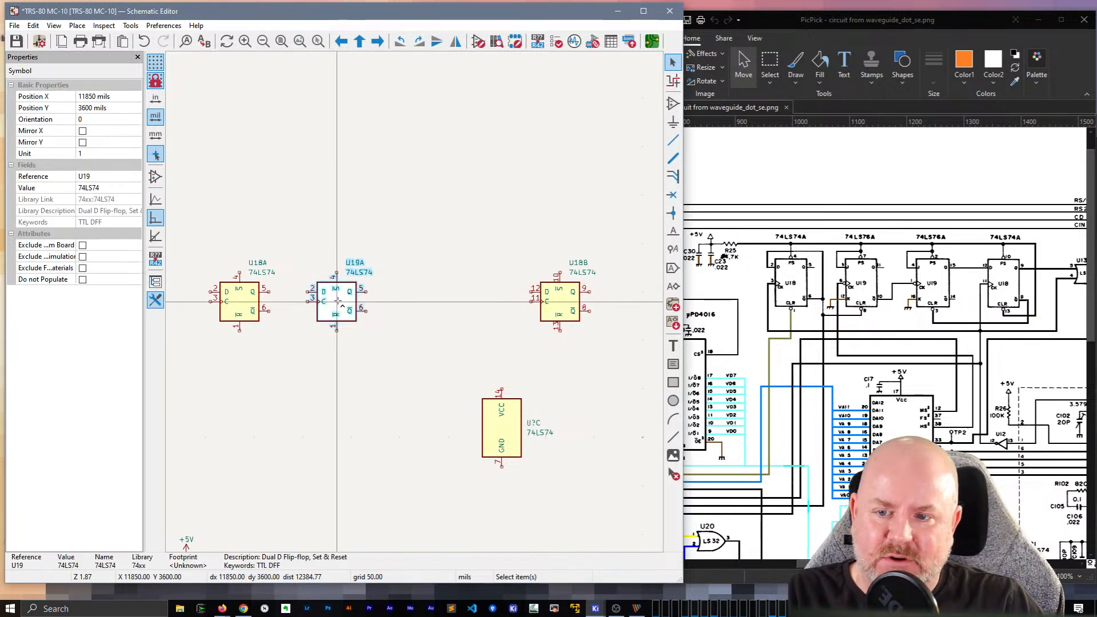
{"action": "key", "text": "ctrl+d"}
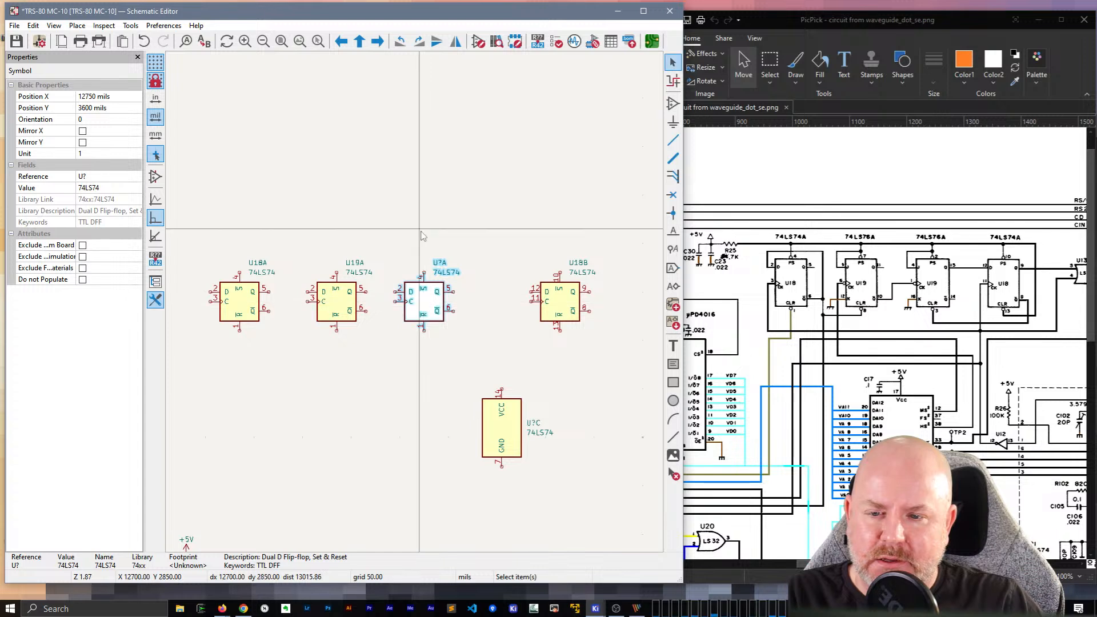
{"action": "left_click", "coordinate": [423, 236]}
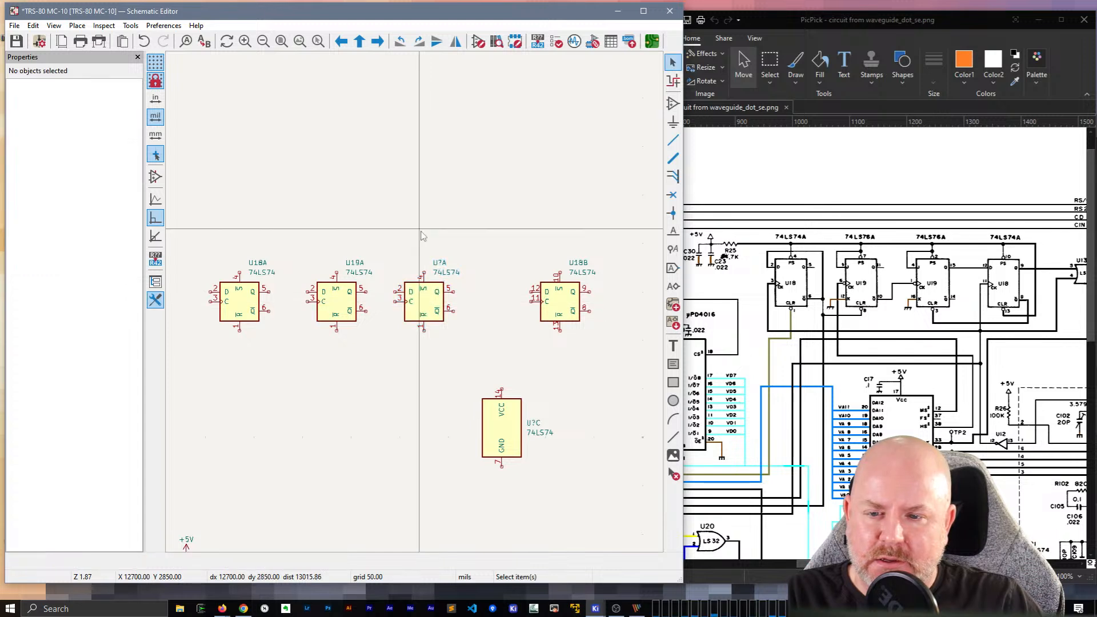
Step: Delete the second flip-flop copy, then undo the deletion, that duplication and the U19 reference change
{"action": "left_click", "coordinate": [412, 296]}
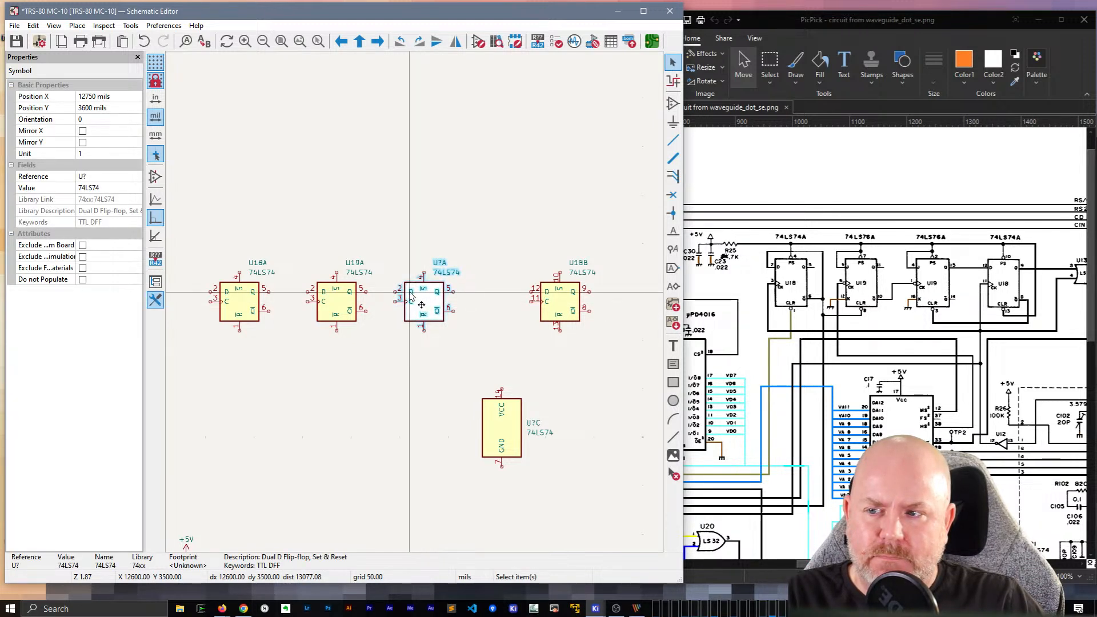
{"action": "key", "text": "Delete"}
{"action": "key", "text": "ctrl+z"}
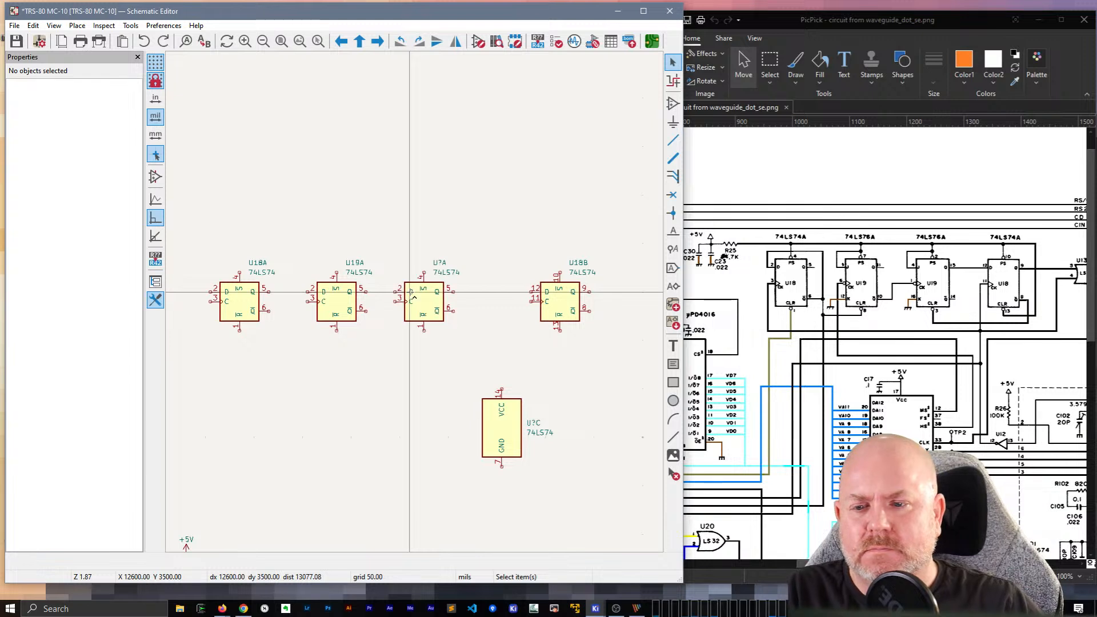
{"action": "key", "text": "ctrl+z"}
{"action": "key", "text": "ctrl+z"}
{"action": "left_click", "coordinate": [342, 298]}
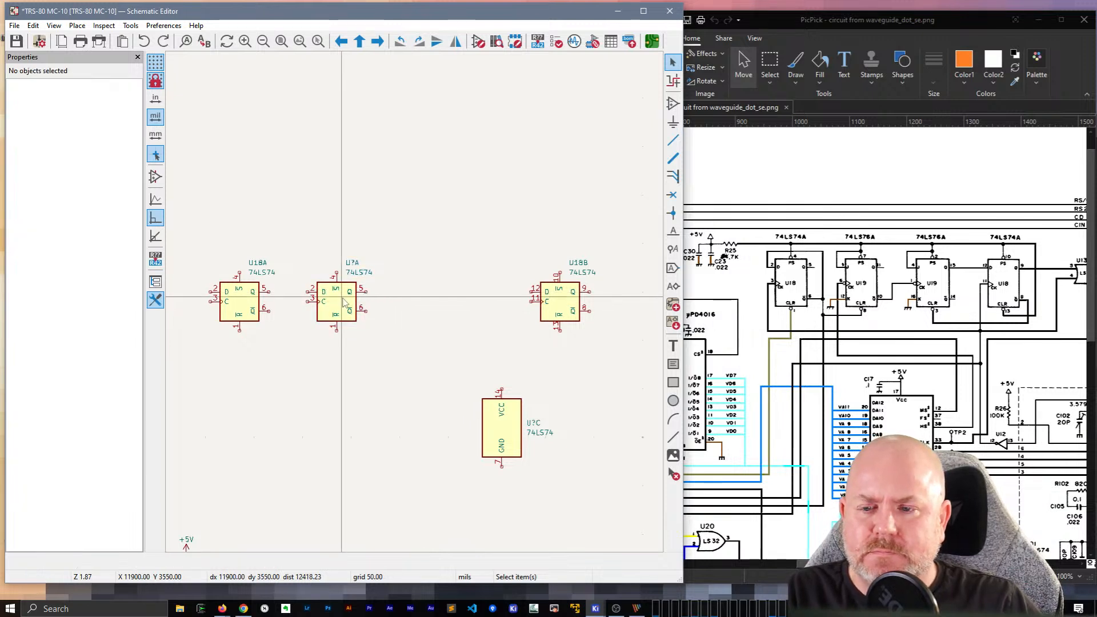
Step: Duplicate the flip-flop beside U18A and place the copy at X 12700, Y 3600 mils
{"action": "key", "text": "ctrl+d"}
{"action": "left_click", "coordinate": [420, 302]}
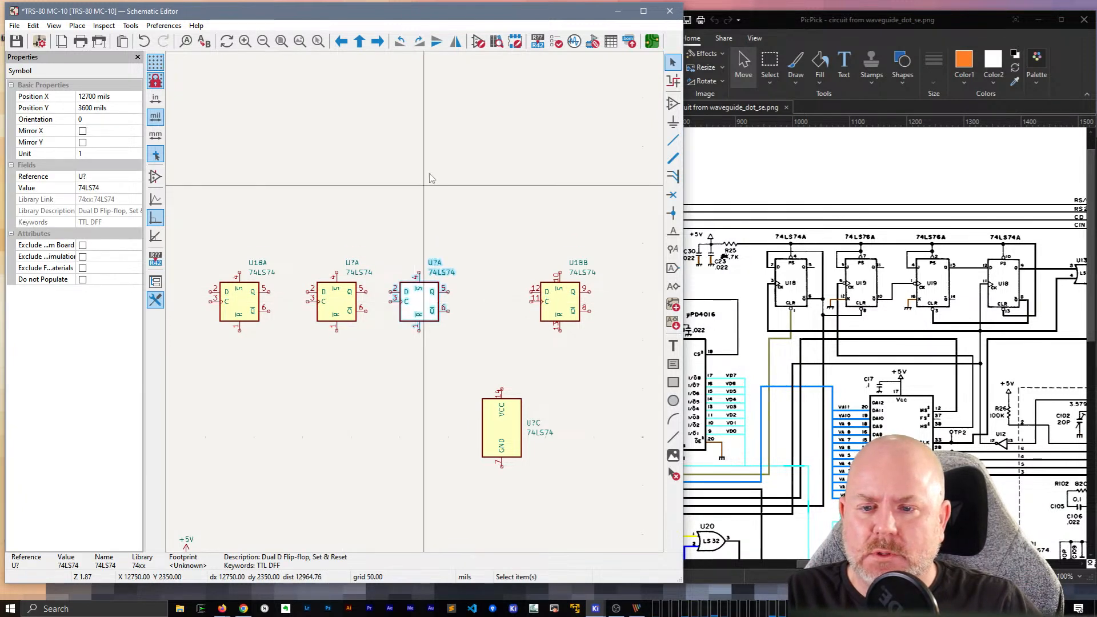
{"action": "key", "text": "Escape"}
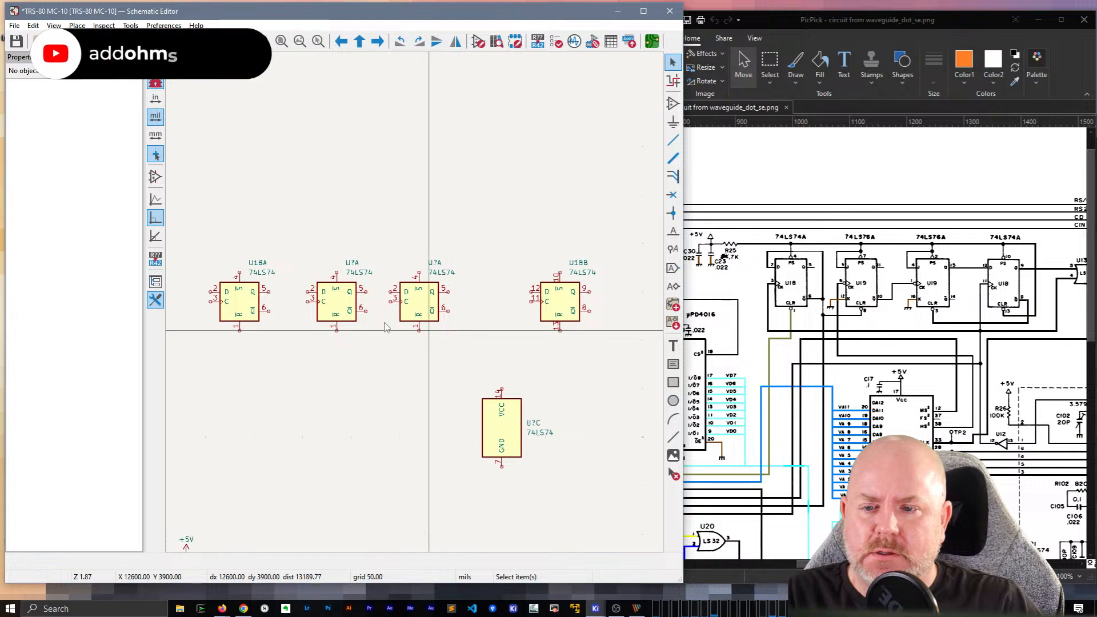
Step: Set the reference of the 74LS74 flip-flop directly beside U18A to U19
{"action": "left_click", "coordinate": [348, 296]}
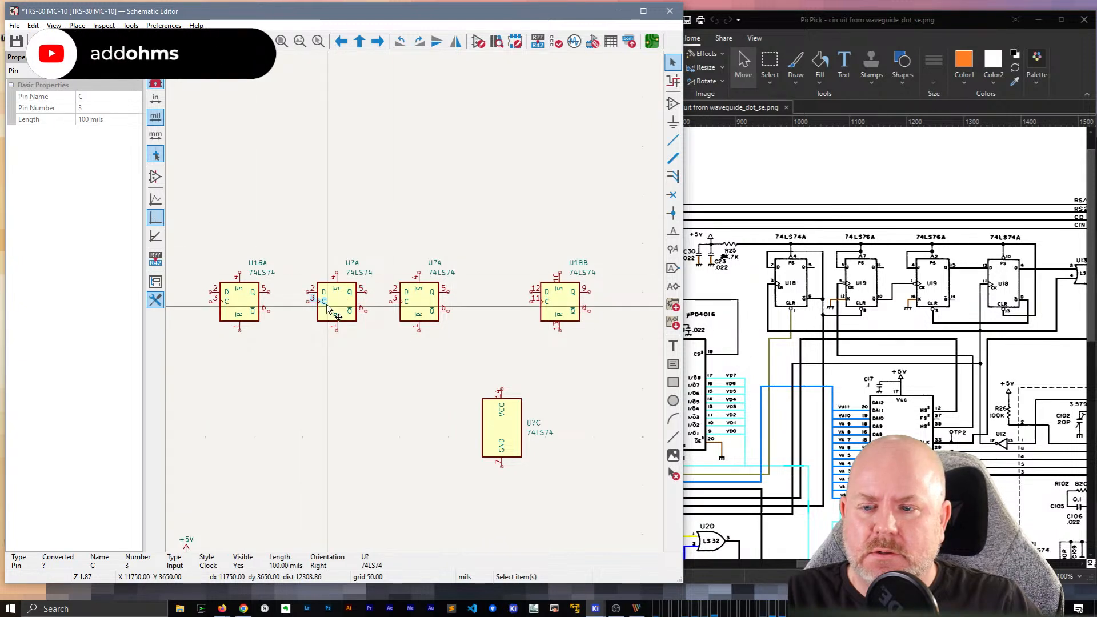
{"action": "left_click", "coordinate": [339, 304]}
{"action": "left_click", "coordinate": [94, 176]}
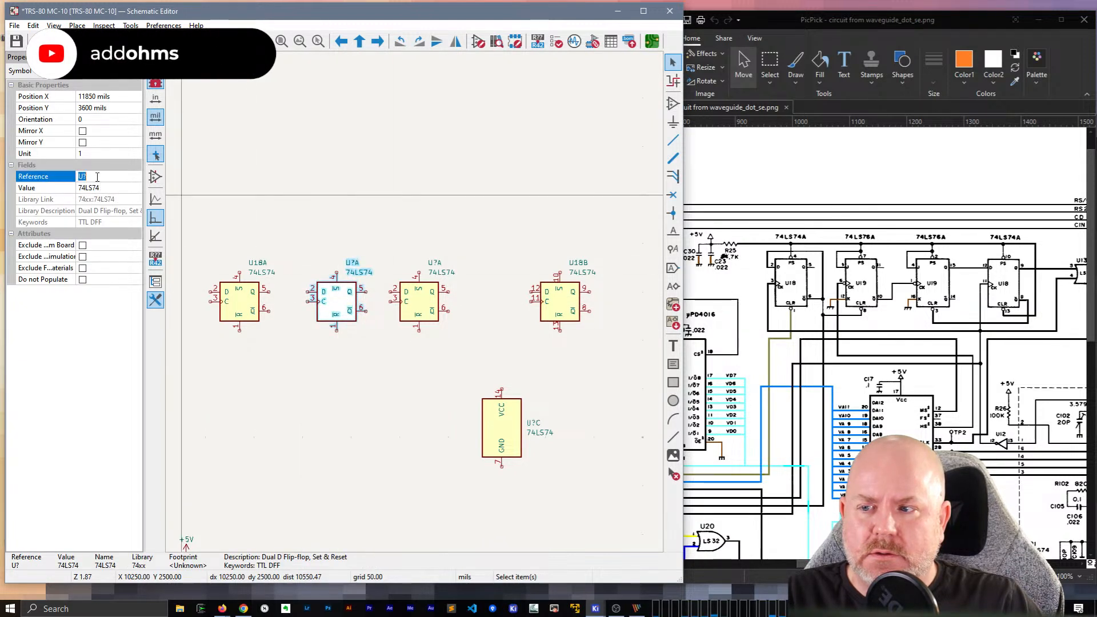
{"action": "key", "text": "BackSpace"}
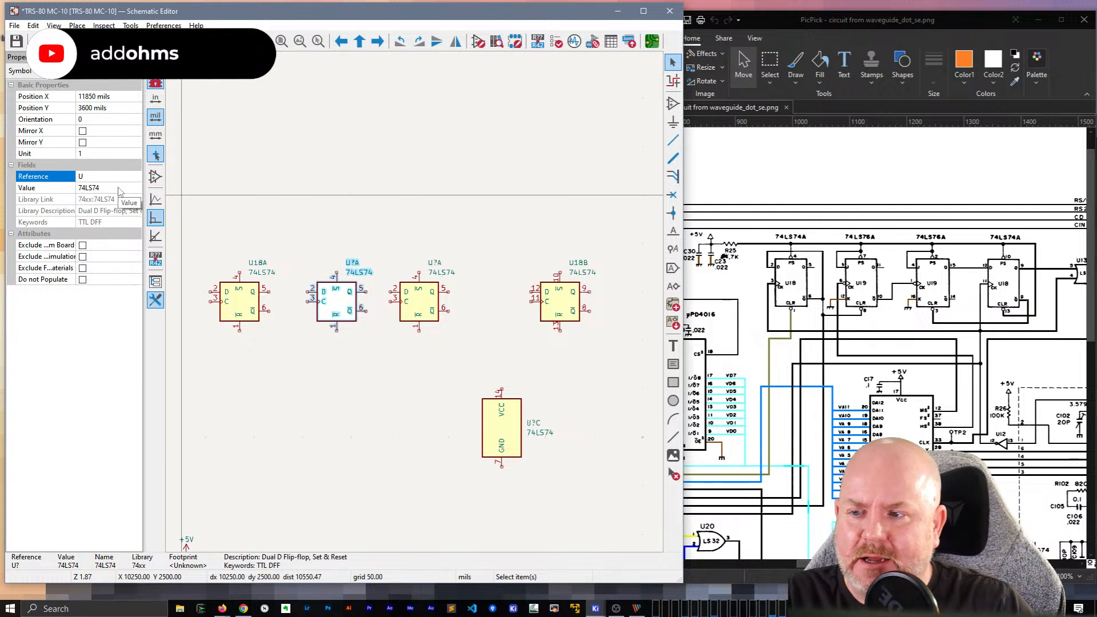
{"action": "type", "text": "19"}
{"action": "key", "text": "Return"}
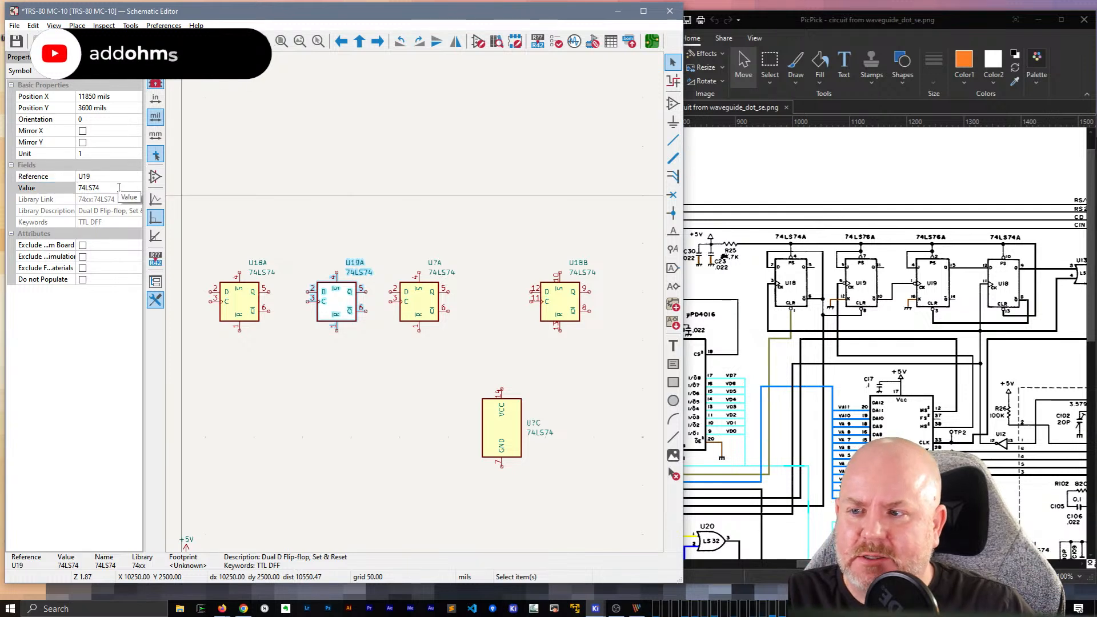
Step: Set the reference of the duplicated 74LS74 flip-flop at X 12700 mils to U19
{"action": "left_click", "coordinate": [408, 299]}
{"action": "left_click", "coordinate": [99, 177]}
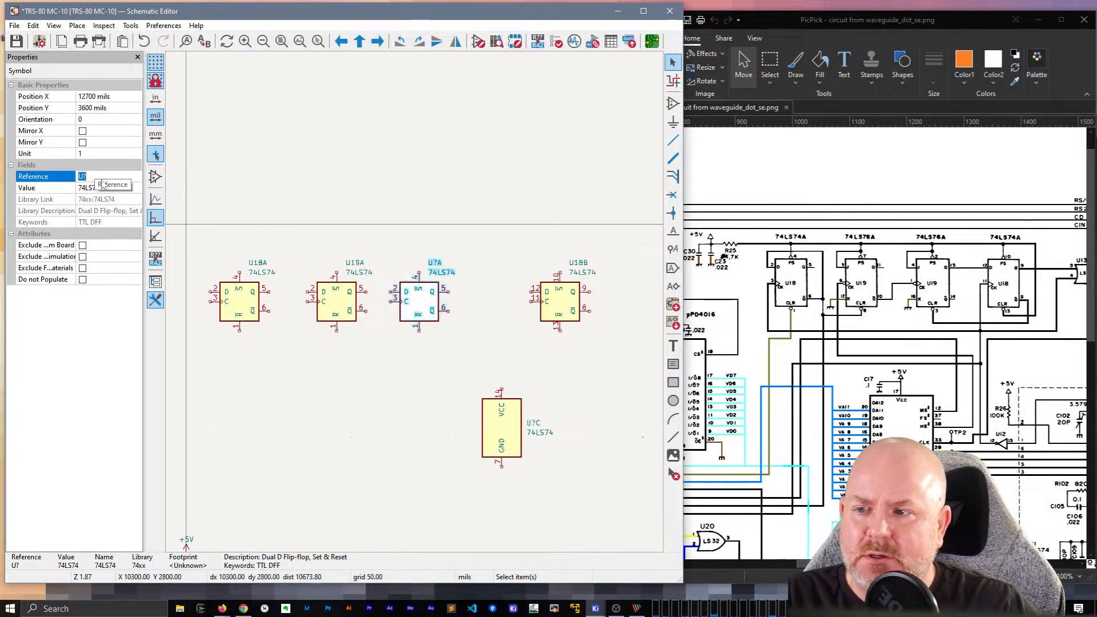
{"action": "type", "text": "U18"}
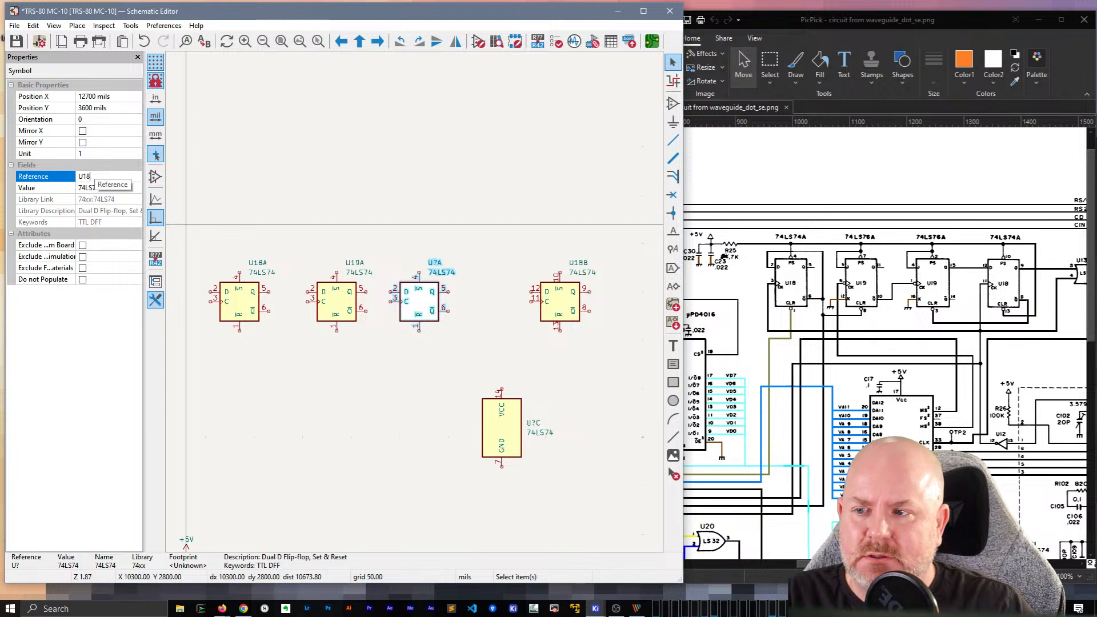
{"action": "key", "text": "Return"}
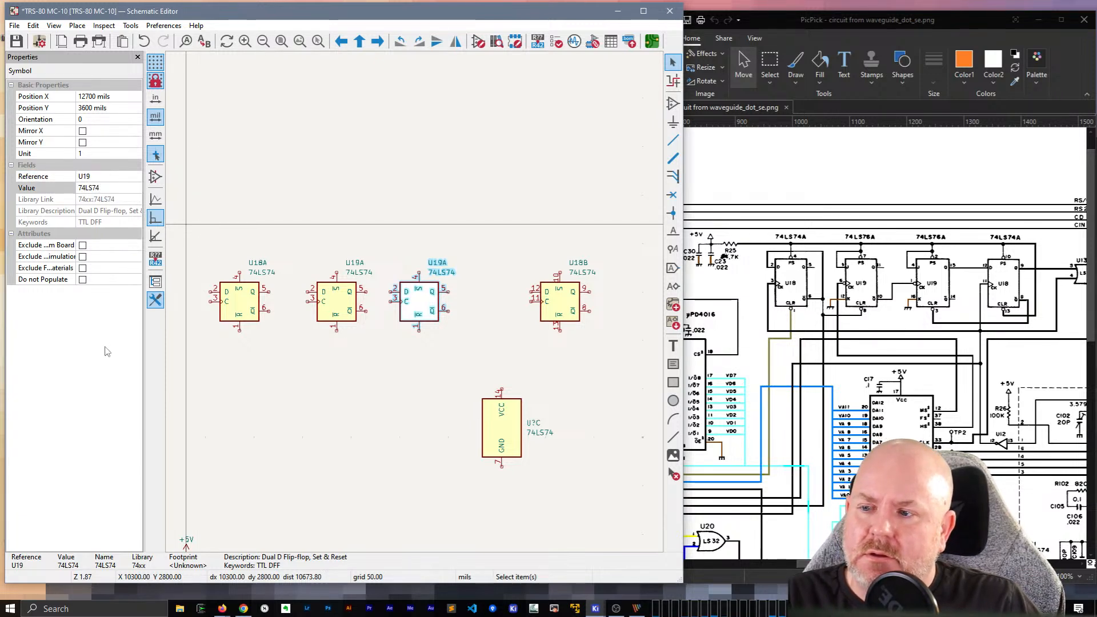
{"action": "left_click", "coordinate": [412, 220]}
{"action": "left_click", "coordinate": [419, 306]}
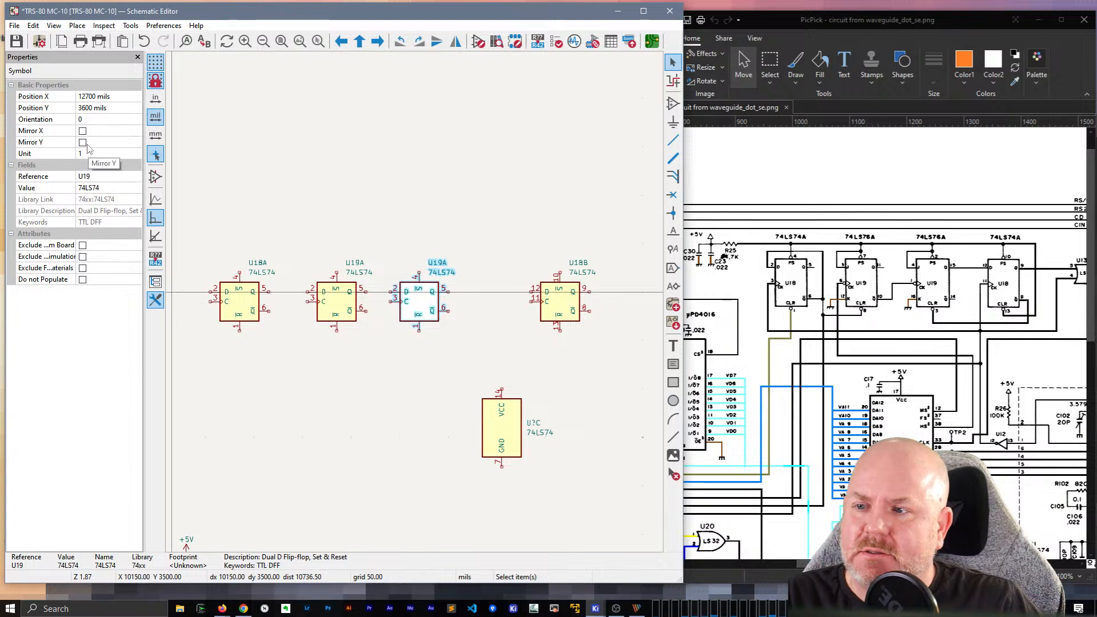
Step: Try to set the second U19 flip-flop to unit 2 through its properties, then undo the change
{"action": "left_click", "coordinate": [127, 154]}
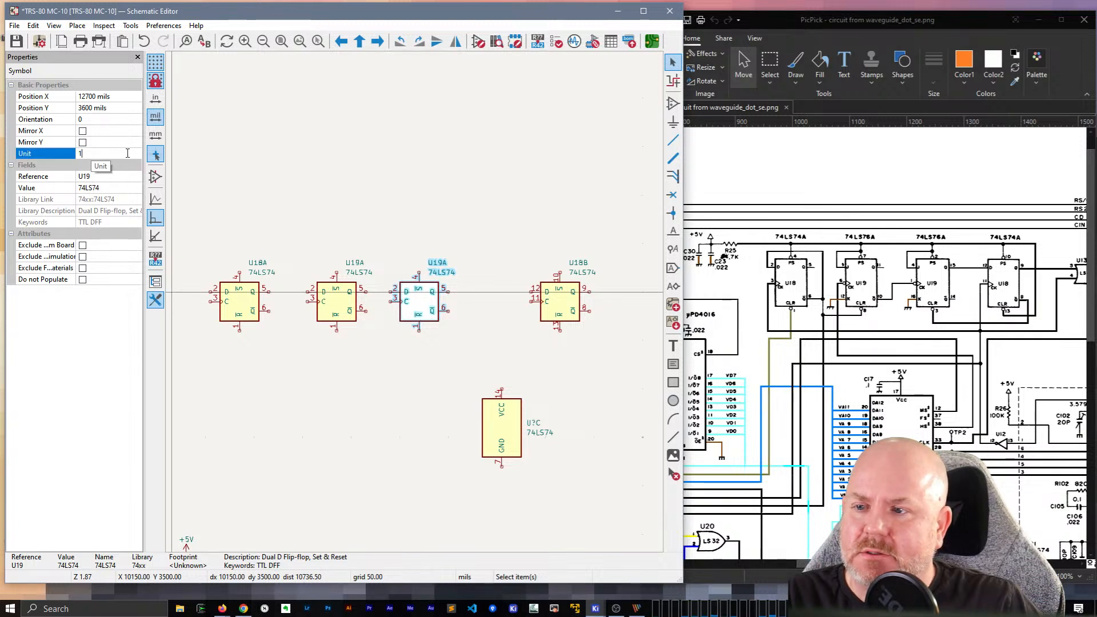
{"action": "type", "text": "2"}
{"action": "key", "text": "Return"}
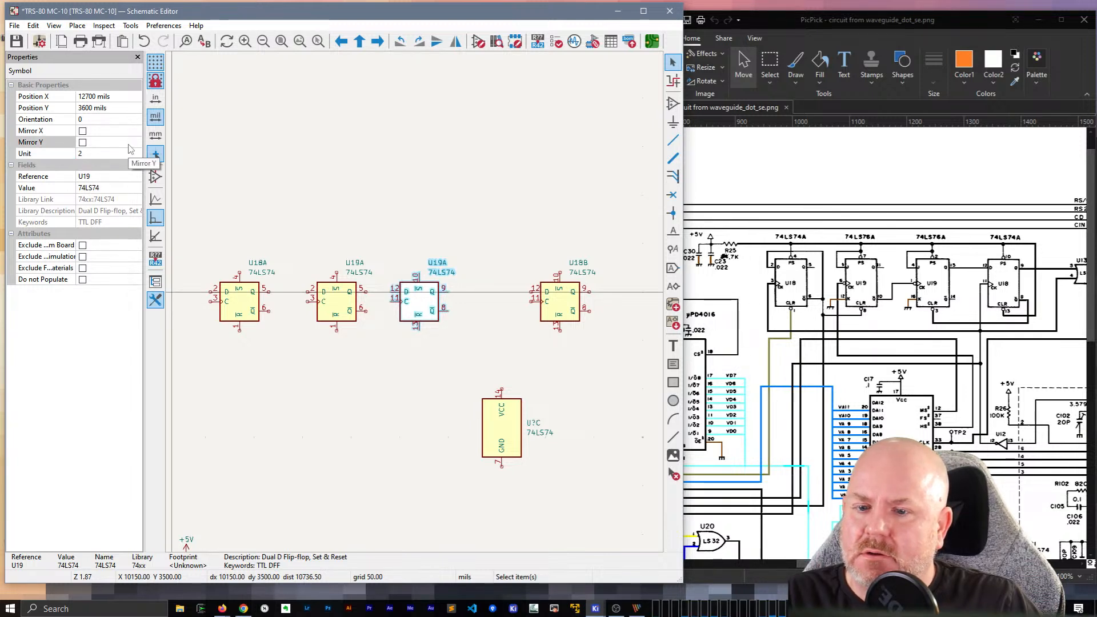
{"action": "key", "text": "ctrl+z"}
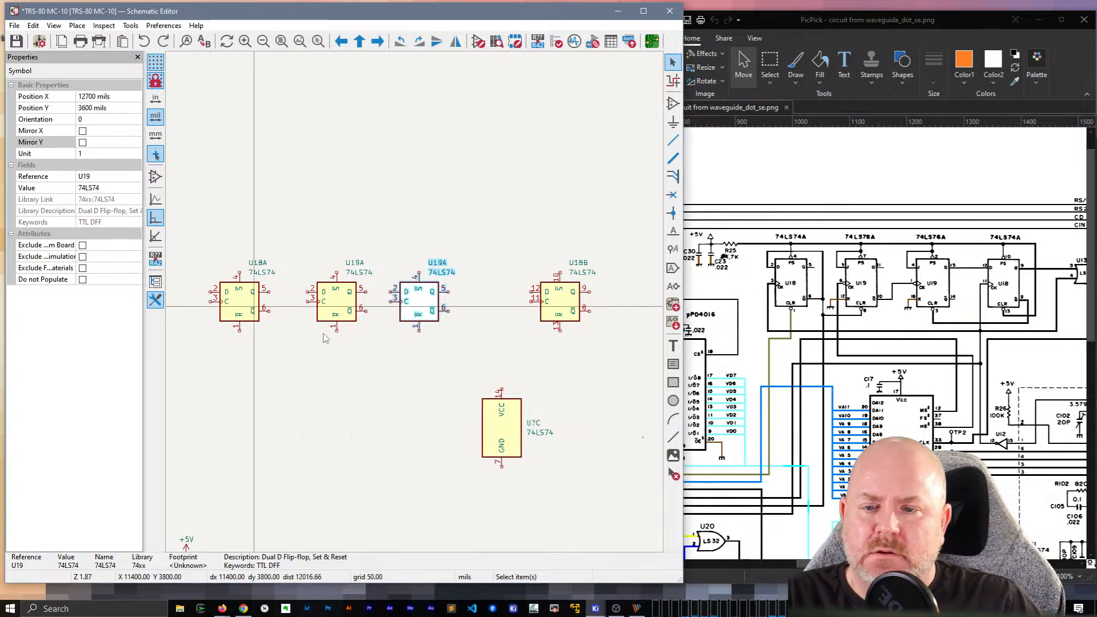
Step: Change the second U19 flip-flop to unit B in its symbol properties
{"action": "double_click", "coordinate": [428, 302]}
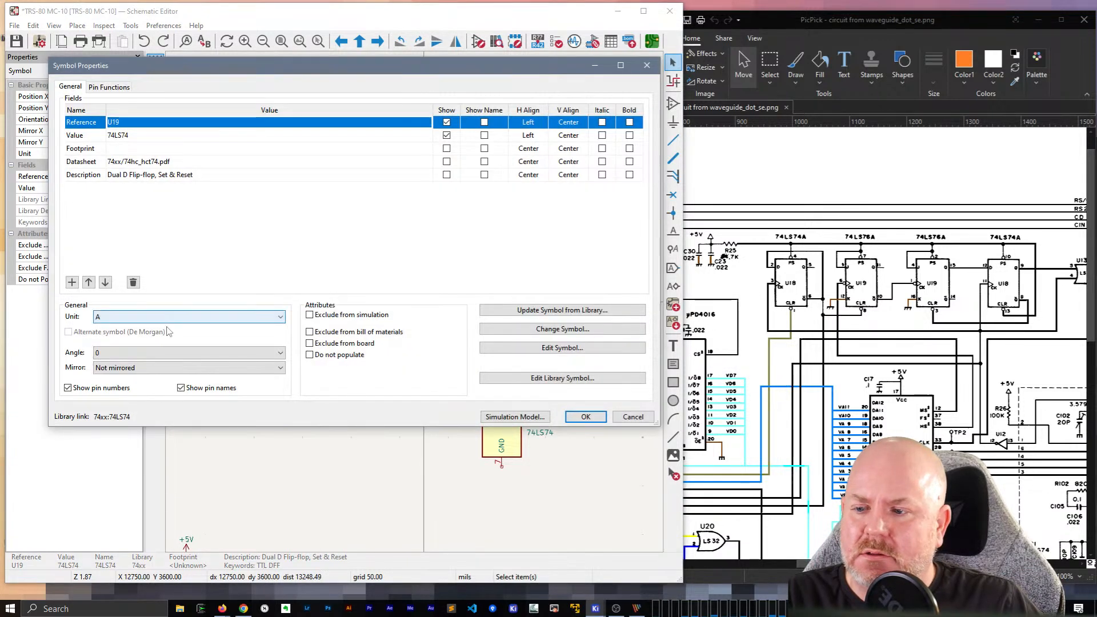
{"action": "left_click", "coordinate": [189, 317]}
{"action": "left_click", "coordinate": [172, 339]}
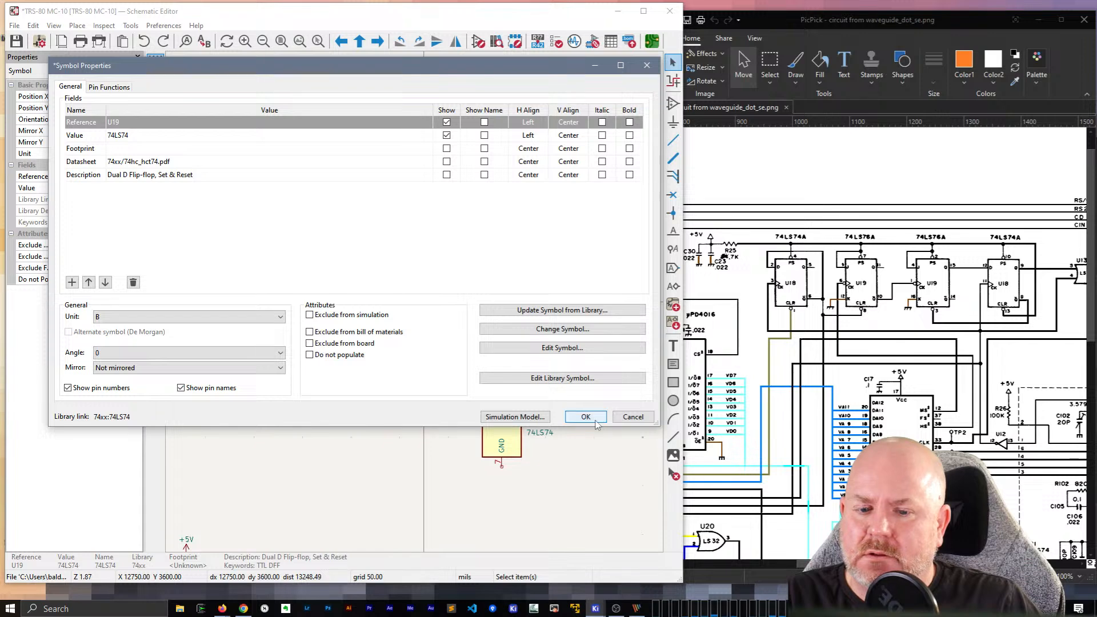
{"action": "left_click", "coordinate": [585, 417]}
{"action": "left_click", "coordinate": [354, 380]}
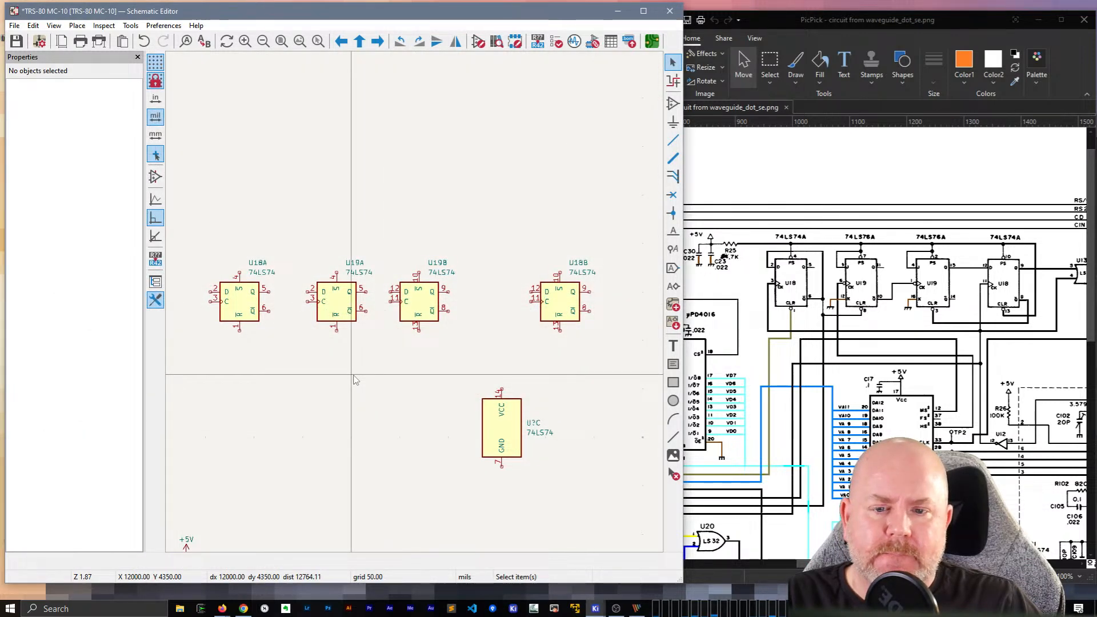
Step: Move the rightmost 74LS74 flip-flop, unit B, to X 13600, Y 3650 mils
{"action": "left_click", "coordinate": [563, 309]}
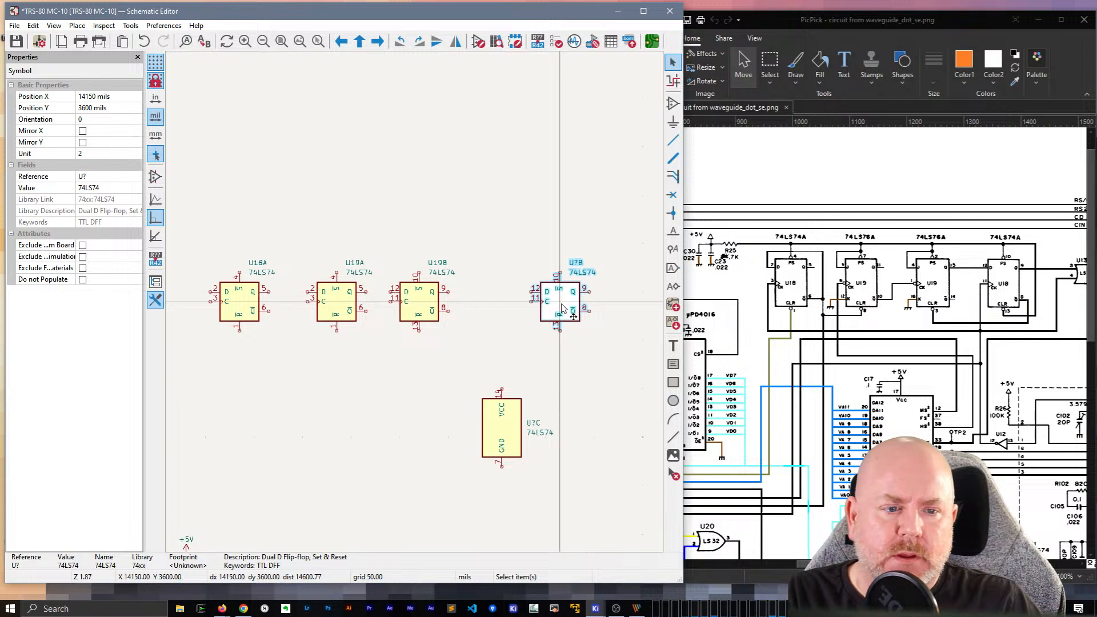
{"action": "left_click_drag", "start_coordinate": [563, 309], "coordinate": [509, 312]}
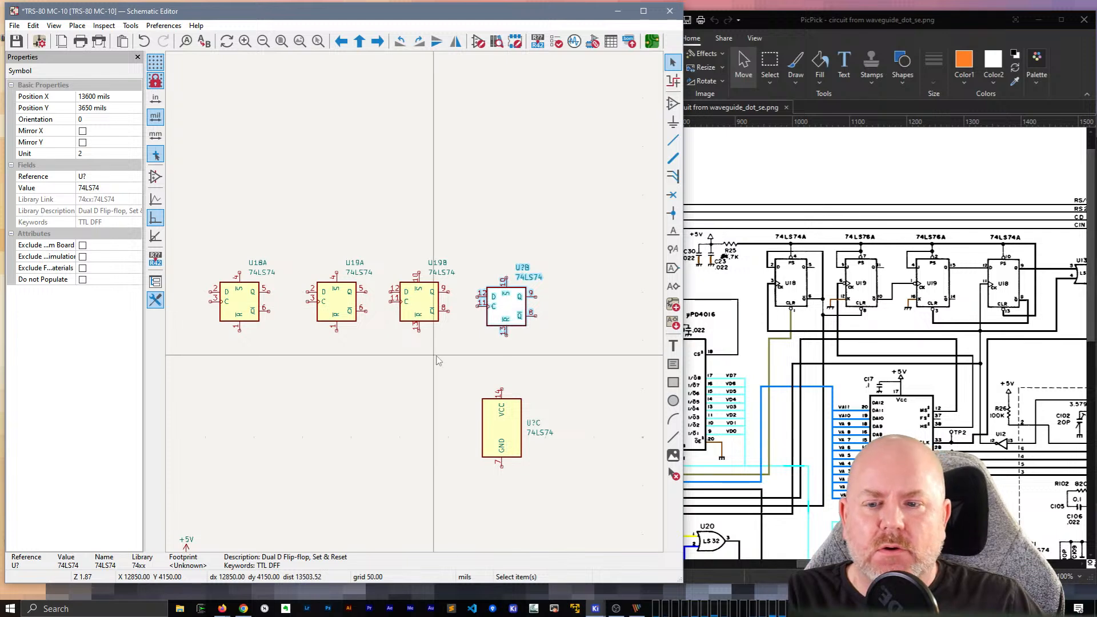
Step: Delete the two 74LS74 flip-flops referenced U19 and save the schematic
{"action": "left_click_drag", "start_coordinate": [438, 354], "coordinate": [328, 227]}
{"action": "key", "text": "Delete"}
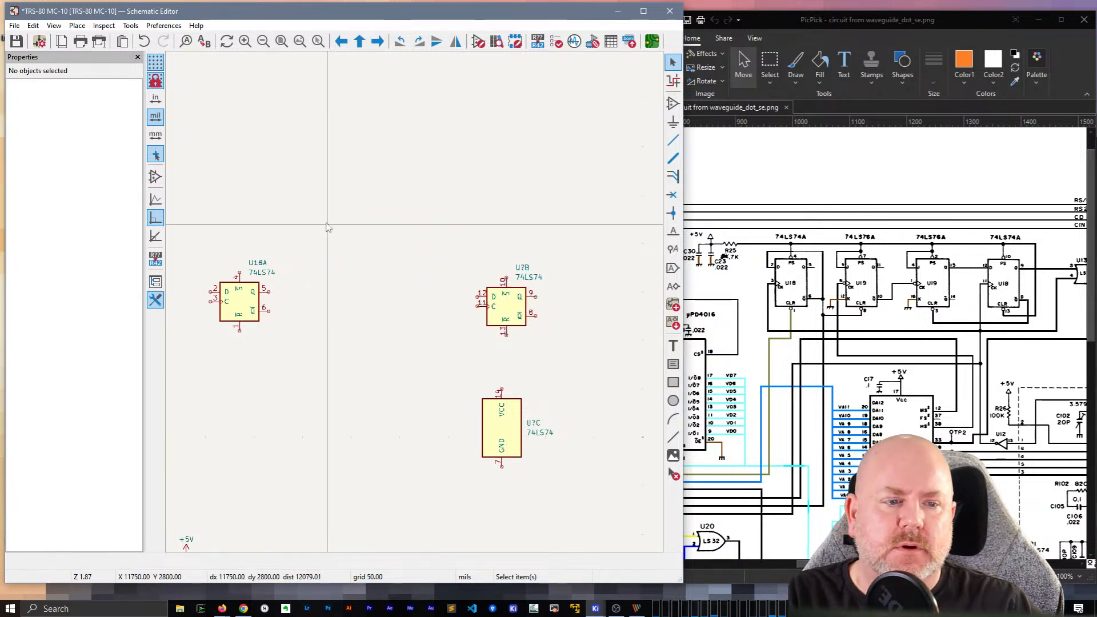
{"action": "key", "text": "ctrl+s"}
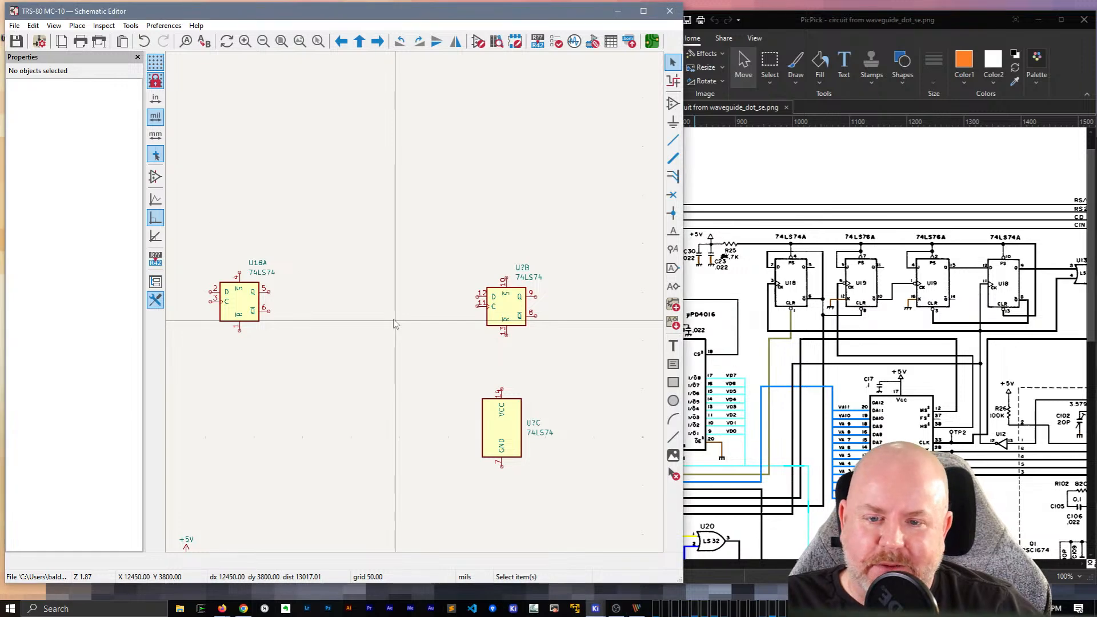
Step: Add a 74LS76 between the two 74LS74 flip-flops, placing unit A at X 11850, Y 3550 and unit B at X 12750, Y 3550 mils
{"action": "left_click", "coordinate": [343, 291]}
{"action": "type", "text": "74LS76"}
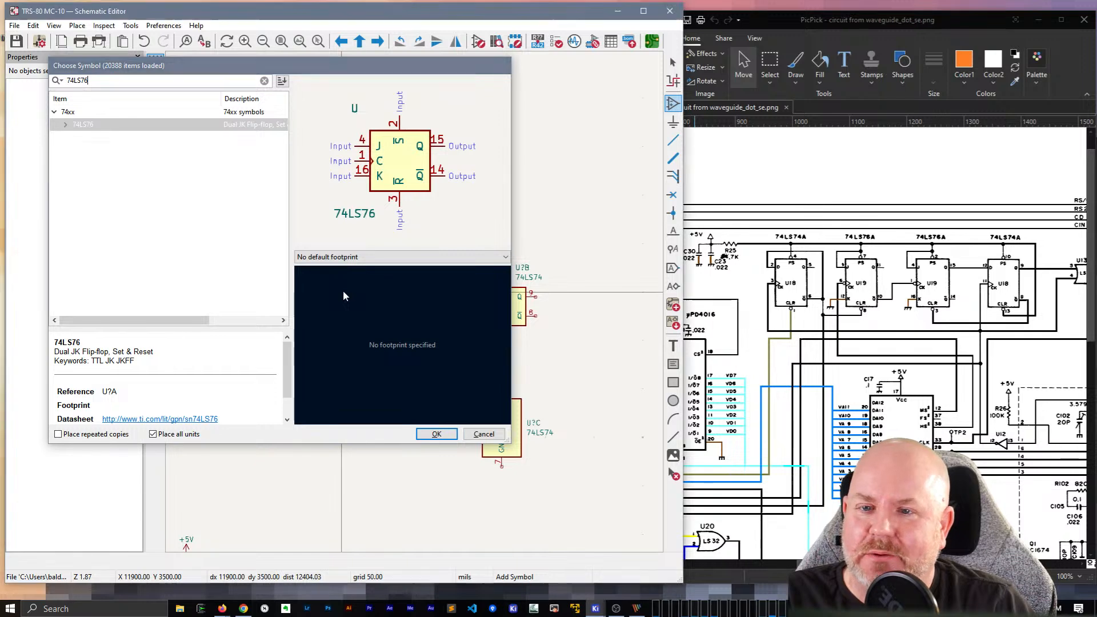
{"action": "key", "text": "Return"}
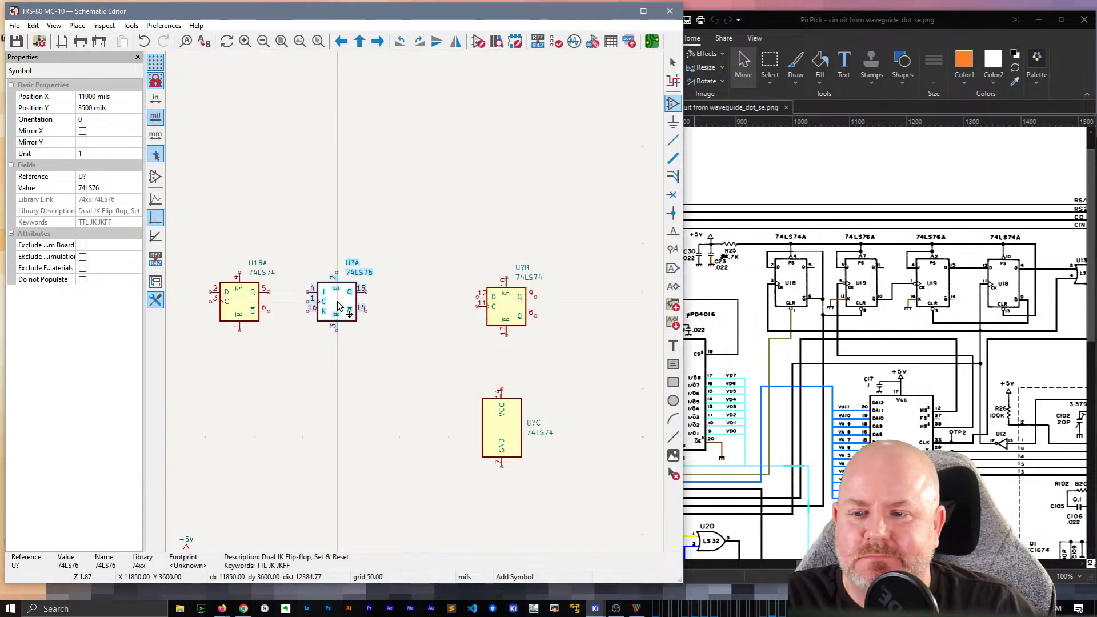
{"action": "left_click", "coordinate": [335, 302]}
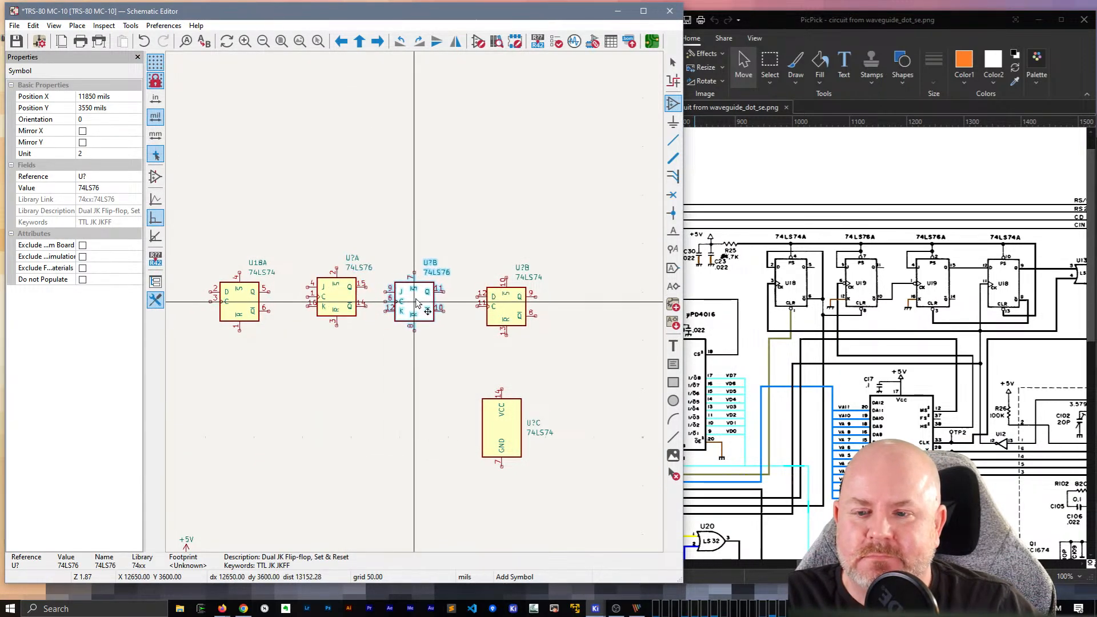
{"action": "left_click", "coordinate": [422, 303]}
{"action": "key", "text": "Escape"}
Step: Set the reference of the 74LS76 flip-flop, unit A, to U19
{"action": "left_click", "coordinate": [342, 301]}
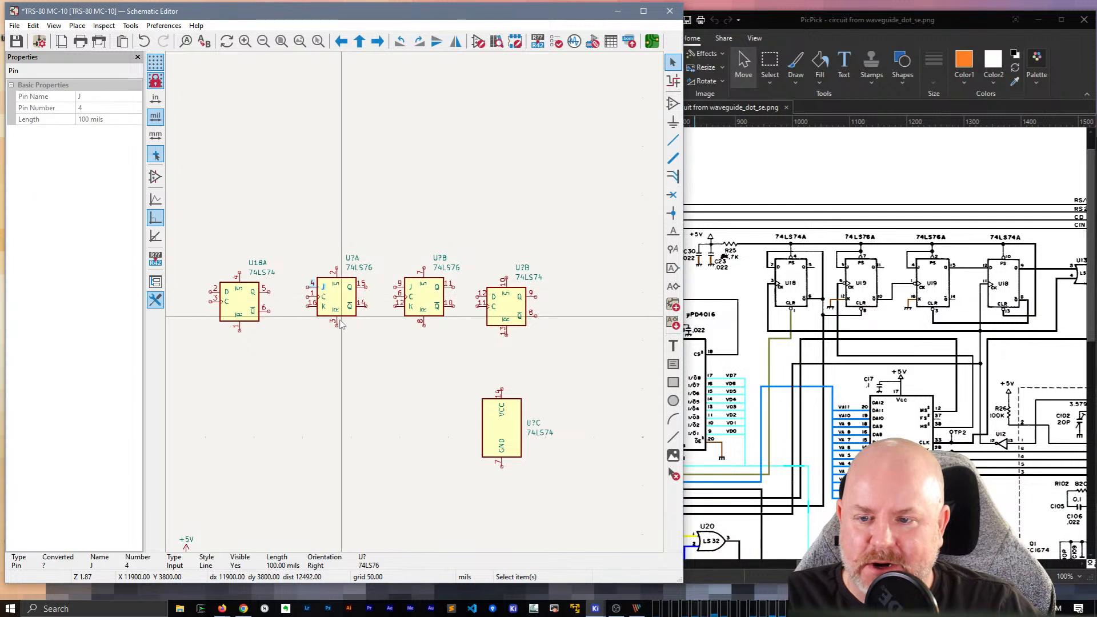
{"action": "left_click", "coordinate": [342, 302]}
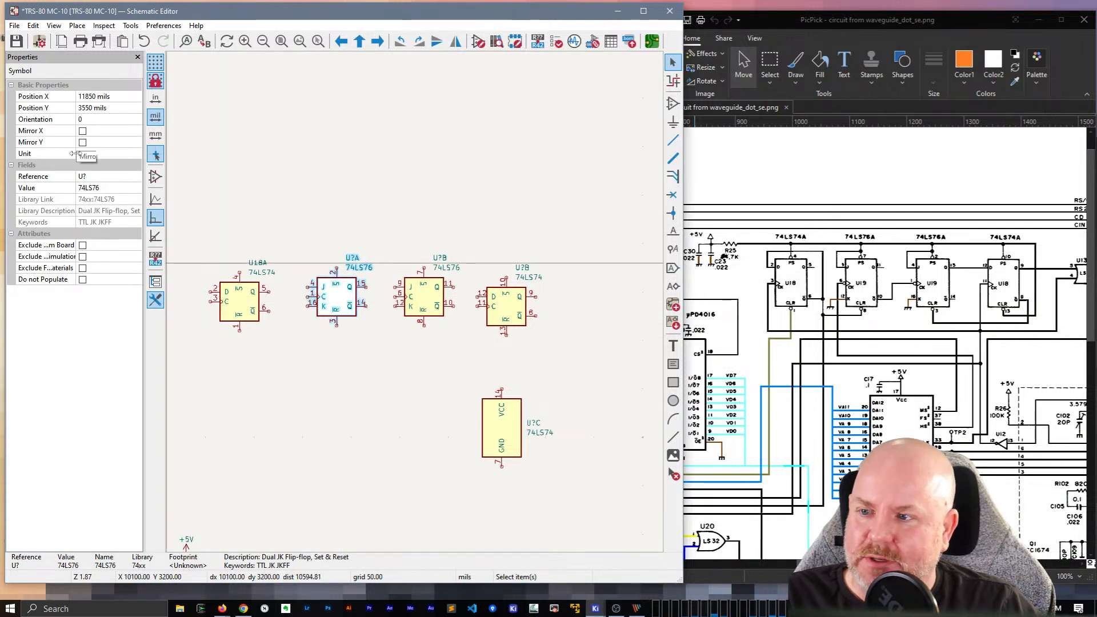
{"action": "left_click", "coordinate": [102, 176]}
{"action": "left_click", "coordinate": [101, 176]}
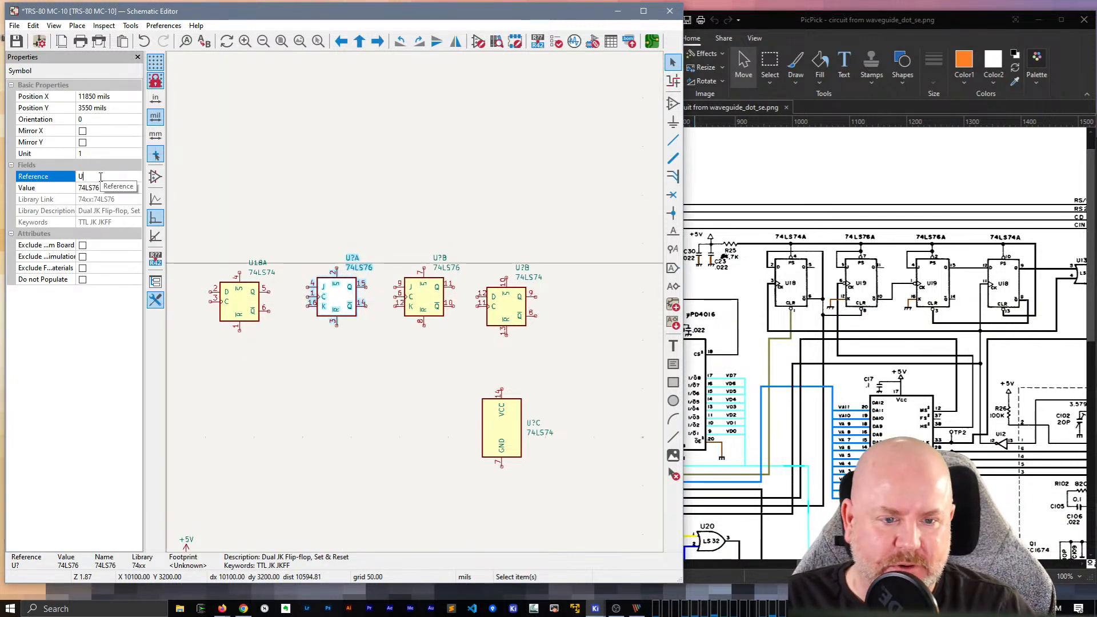
{"action": "type", "text": "19"}
{"action": "key", "text": "Return"}
Step: Set the reference of the 74LS76 flip-flop, unit B, to U19
{"action": "left_click", "coordinate": [424, 293]}
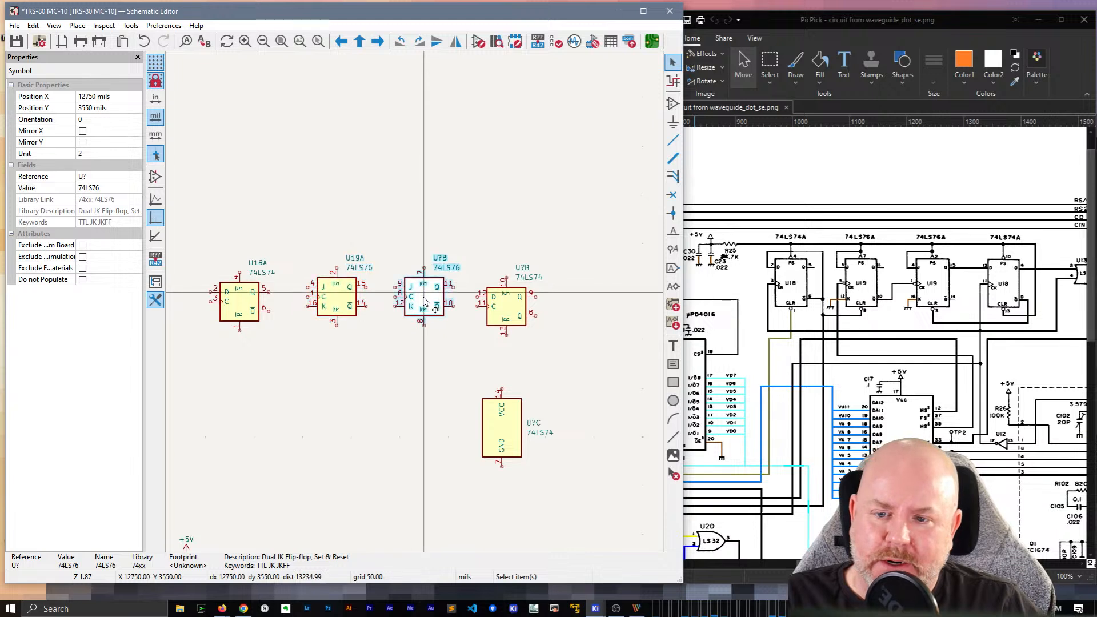
{"action": "left_click", "coordinate": [102, 176]}
{"action": "left_click", "coordinate": [102, 176]}
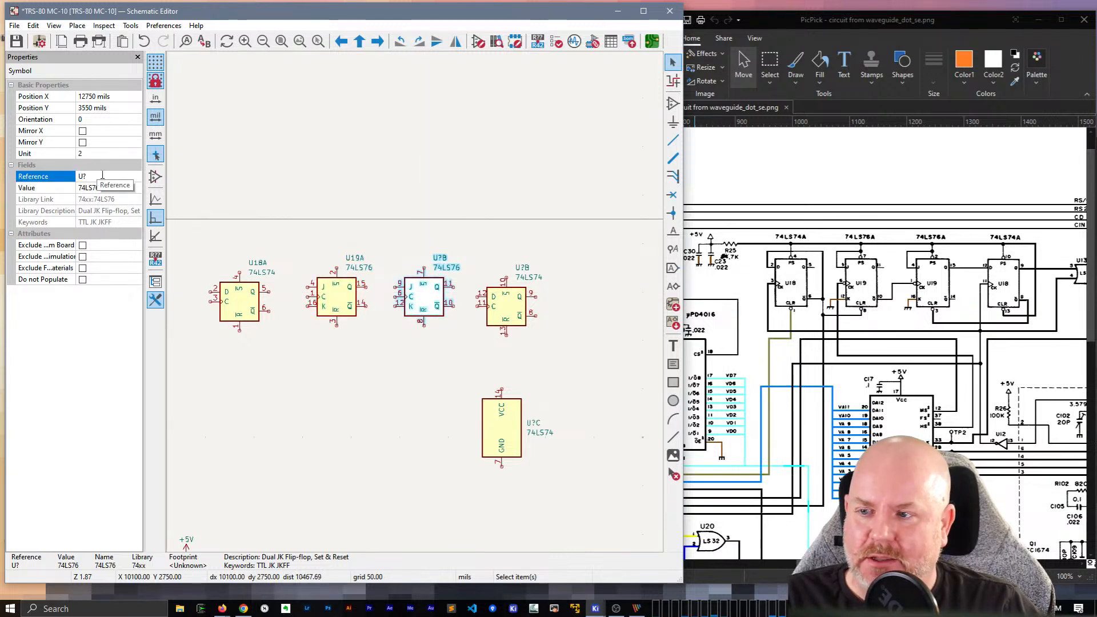
{"action": "type", "text": "19"}
{"action": "key", "text": "Return"}
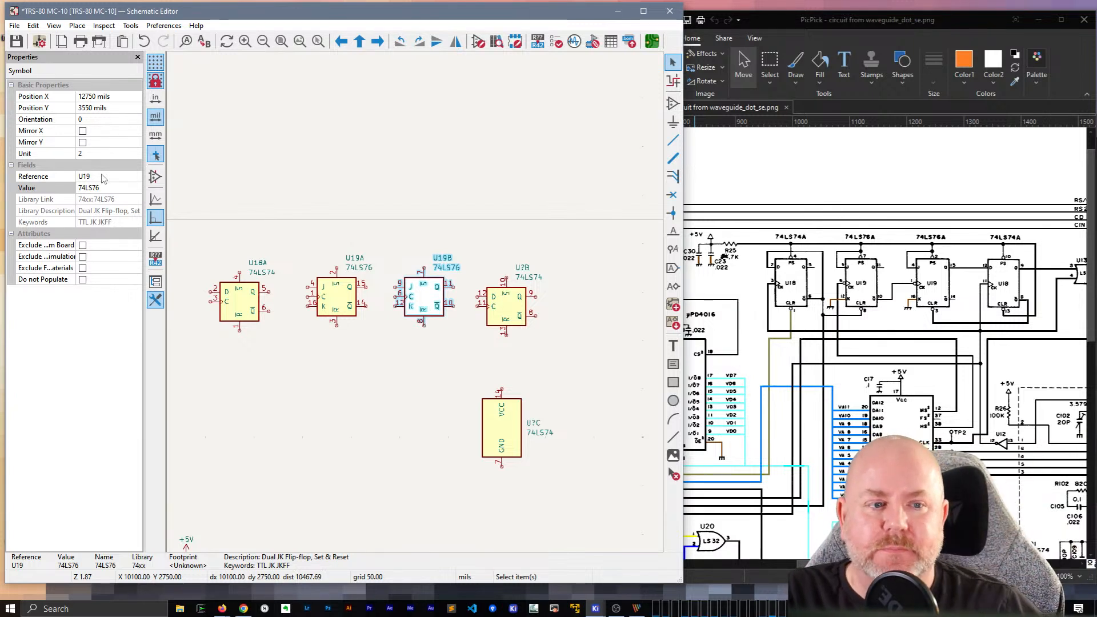
Step: Delete the 74LS74 power unit, unit C, below the flip-flops
{"action": "left_click", "coordinate": [491, 423]}
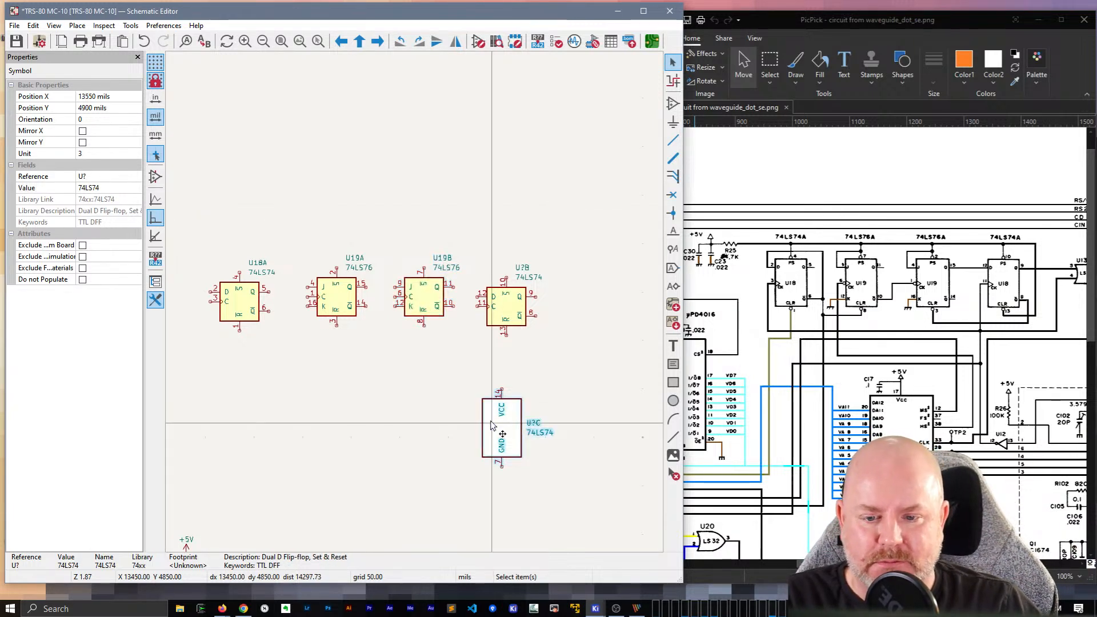
{"action": "key", "text": "Delete"}
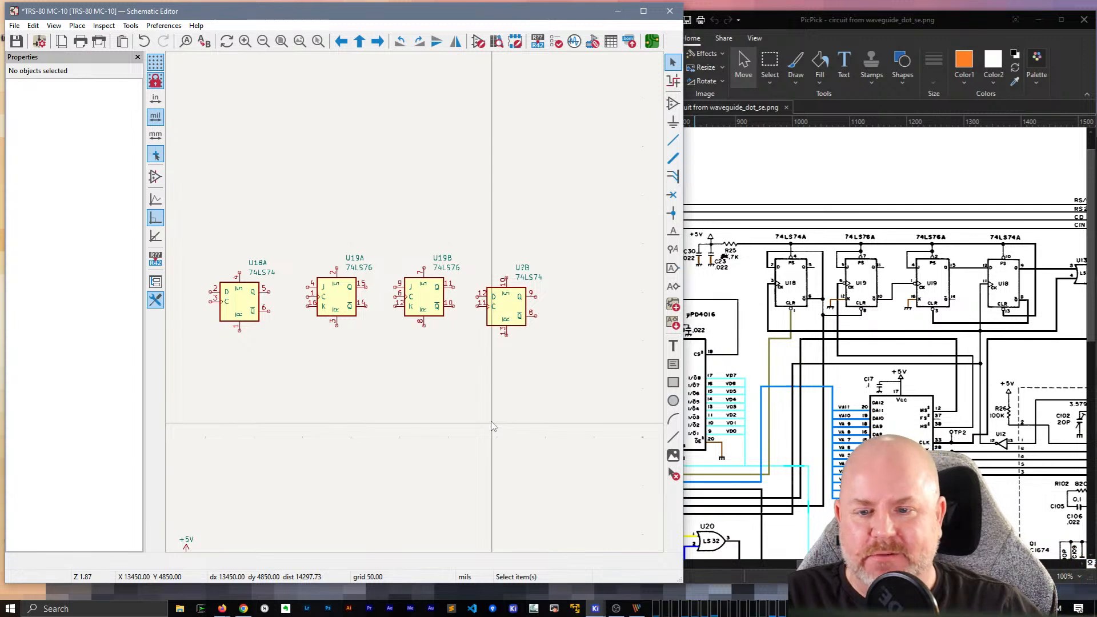
Step: Spread the four flip-flops apart in one row, with the unnumbered 74LS74 unit B at the far right end
{"action": "left_click", "coordinate": [505, 314]}
{"action": "left_click_drag", "start_coordinate": [505, 313], "coordinate": [572, 313]}
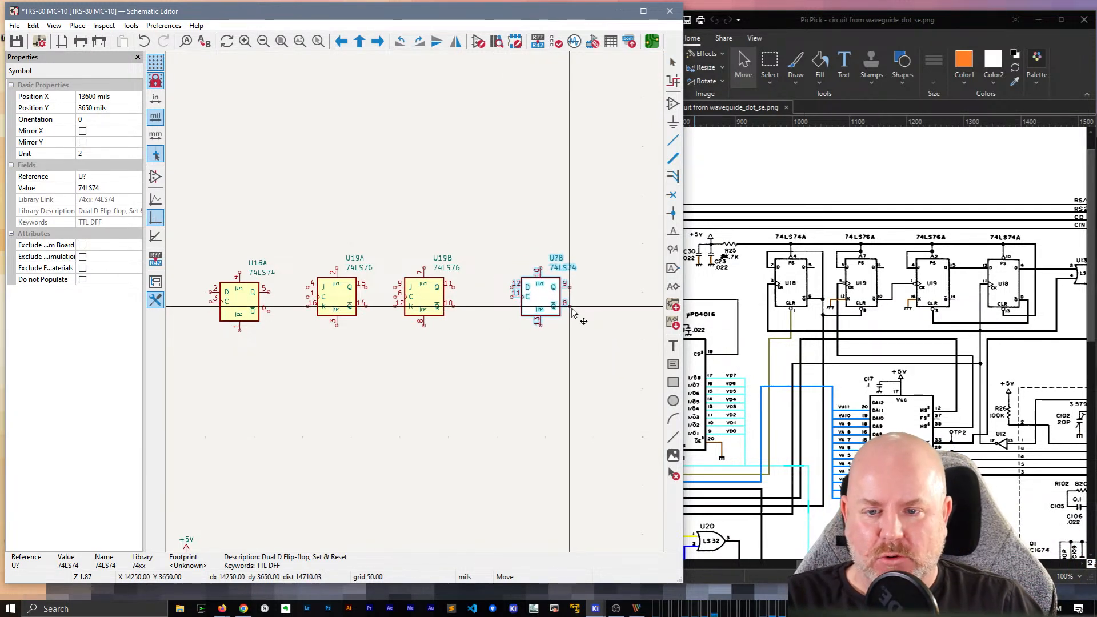
{"action": "left_click_drag", "start_coordinate": [436, 297], "coordinate": [456, 305]}
{"action": "left_click_drag", "start_coordinate": [347, 289], "coordinate": [352, 303]}
{"action": "left_click_drag", "start_coordinate": [231, 301], "coordinate": [246, 303]}
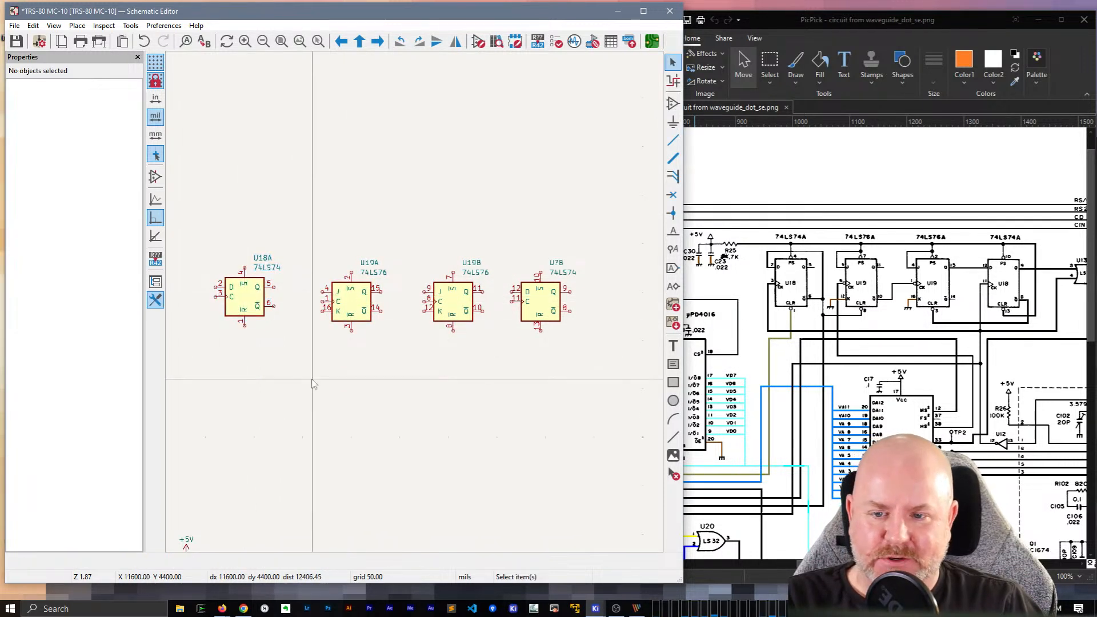
Step: Align the four flip-flops at Y 3600 mils, with U19A at X 11900 and the unnumbered 74LS74 unit B at X 14050
{"action": "left_click", "coordinate": [249, 306]}
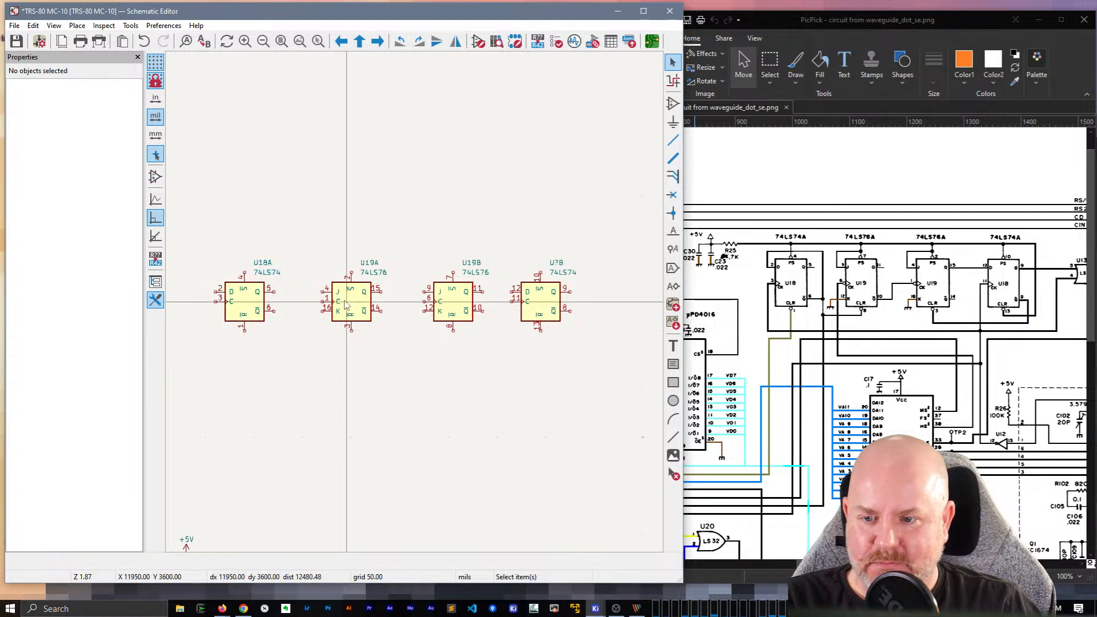
{"action": "left_click_drag", "start_coordinate": [350, 304], "coordinate": [343, 307]}
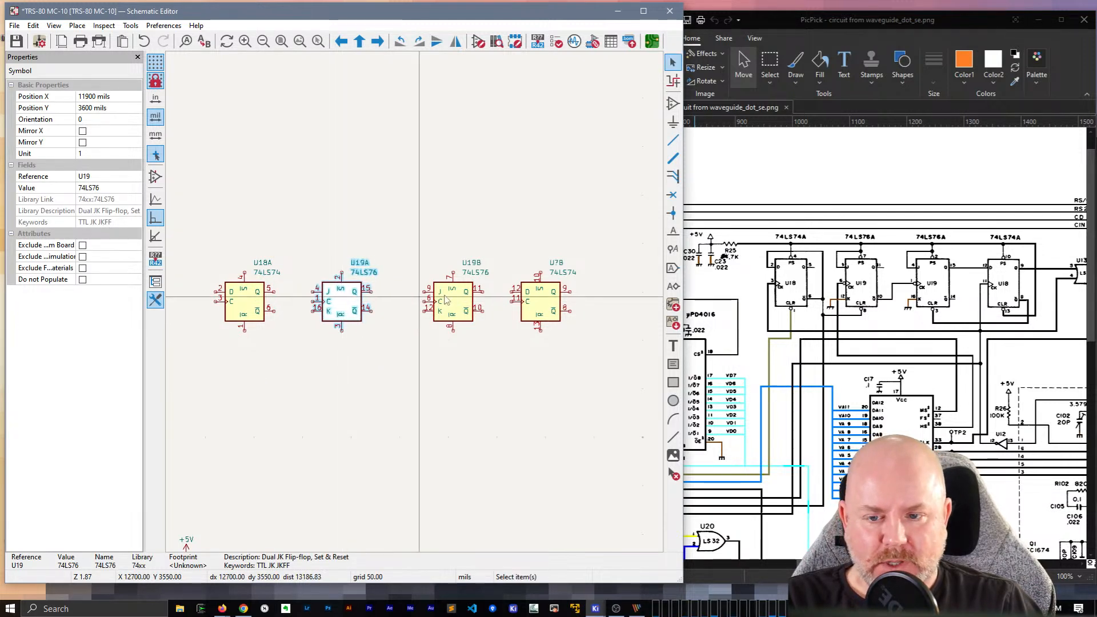
{"action": "left_click", "coordinate": [555, 309]}
{"action": "key", "text": "Escape"}
{"action": "left_click_drag", "start_coordinate": [545, 311], "coordinate": [554, 310]}
{"action": "left_click", "coordinate": [508, 377]}
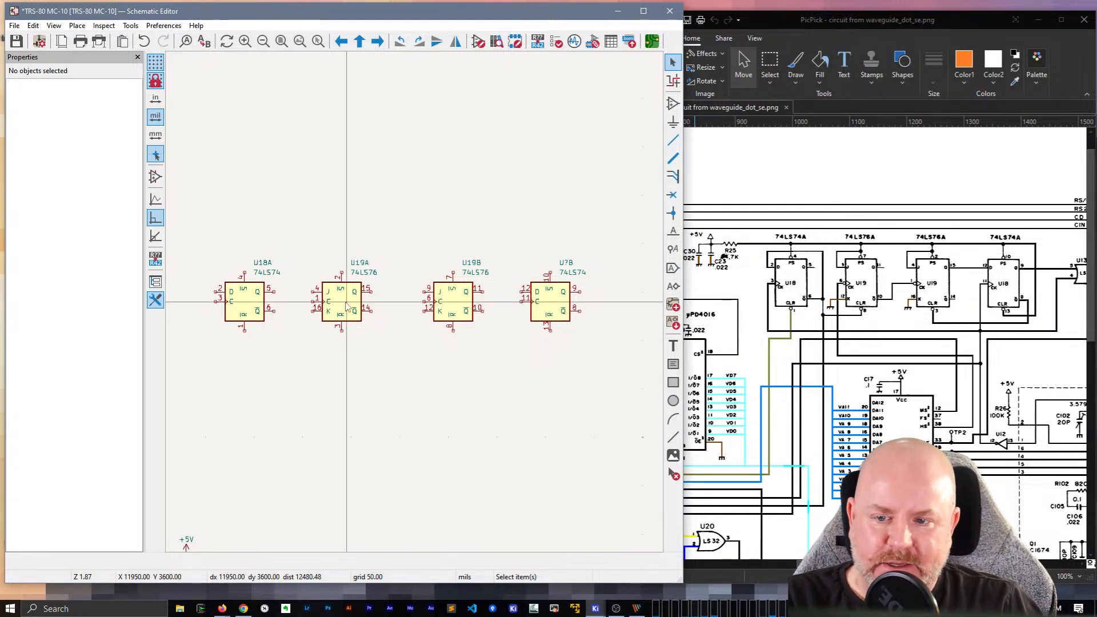
Step: Swap the two 74LS76 units, placing U19B at X 11900 and U19A at X 12950, both at Y 3600 mils
{"action": "left_click_drag", "start_coordinate": [345, 306], "coordinate": [500, 185]}
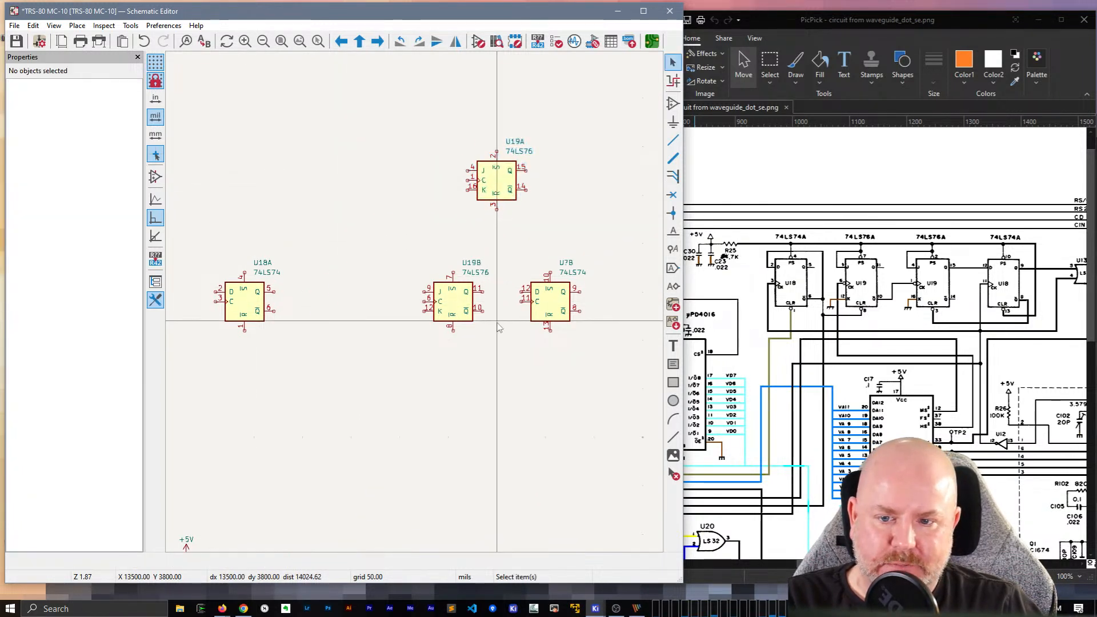
{"action": "left_click_drag", "start_coordinate": [453, 303], "coordinate": [342, 303]}
{"action": "left_click_drag", "start_coordinate": [499, 183], "coordinate": [444, 304]}
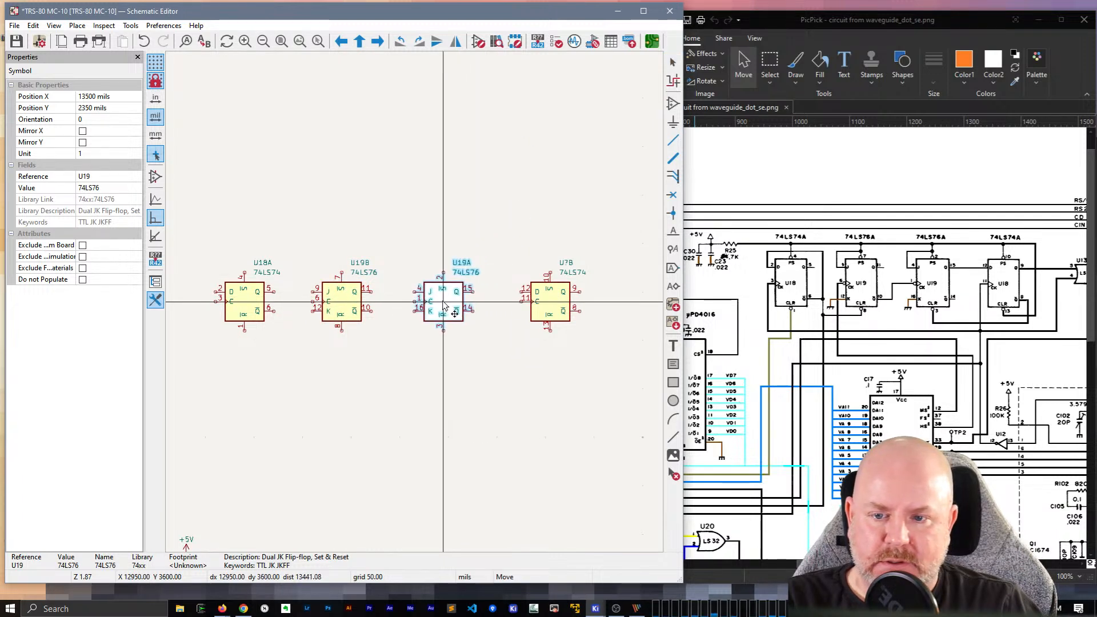
{"action": "left_click", "coordinate": [444, 304]}
{"action": "left_click", "coordinate": [472, 253]}
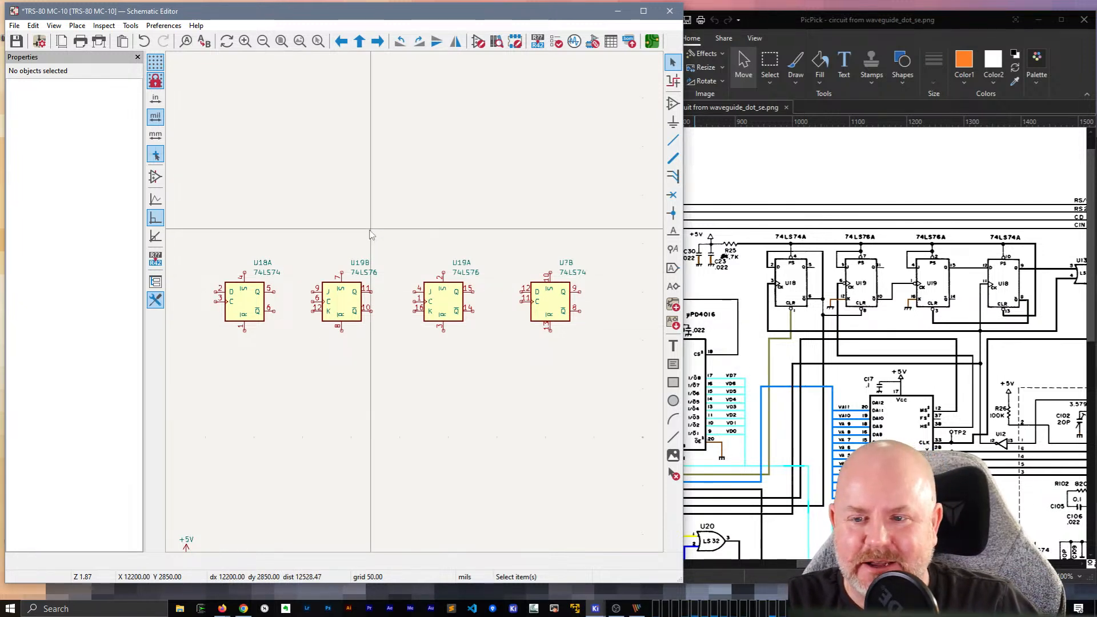
Step: Widen the schematic window and draw a wire from pin 10 of the rightmost 74LS74 up to Y 3050 and left past U18A
{"action": "left_click_drag", "start_coordinate": [683, 261], "coordinate": [714, 257]}
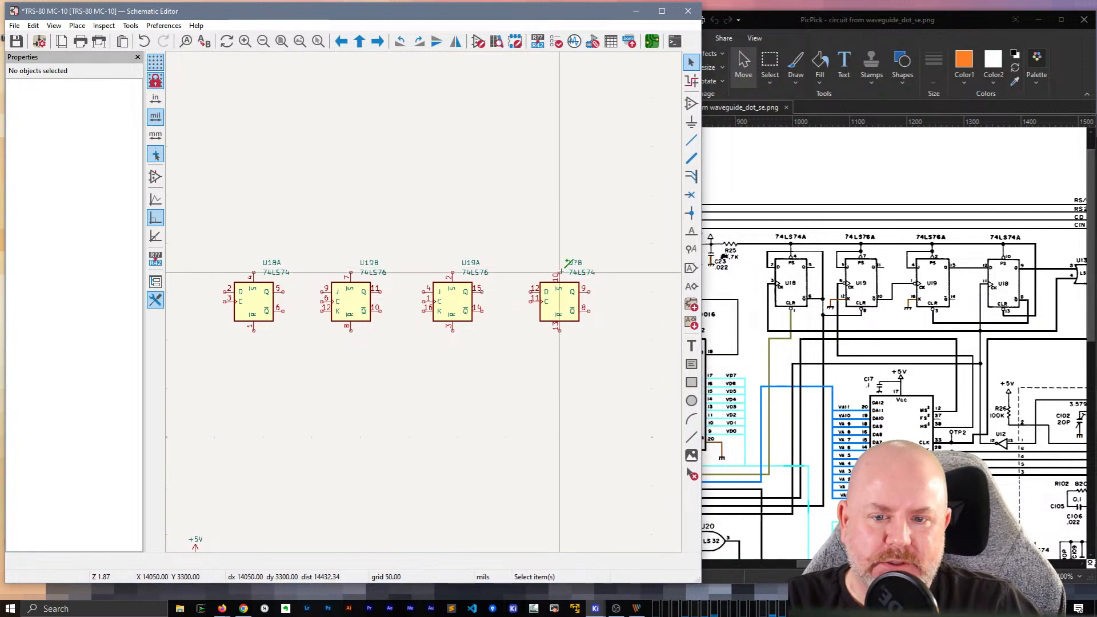
{"action": "left_click", "coordinate": [560, 272]}
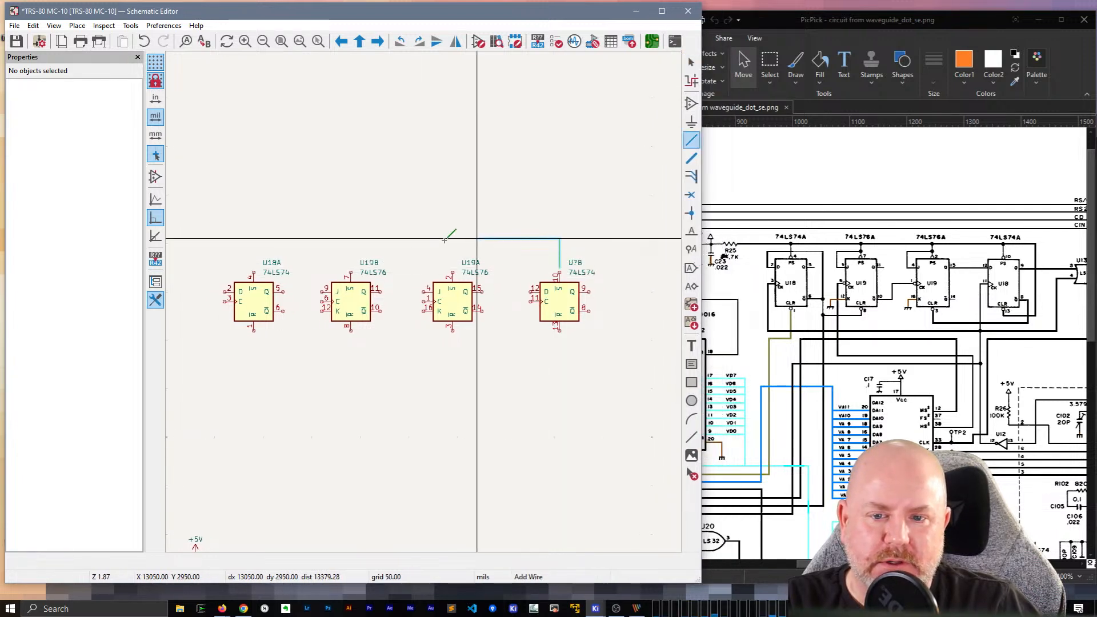
{"action": "double_click", "coordinate": [197, 247]}
{"action": "key", "text": "Escape"}
{"action": "scroll", "coordinate": [561, 248], "scroll_direction": "up", "scroll_amount": 3}
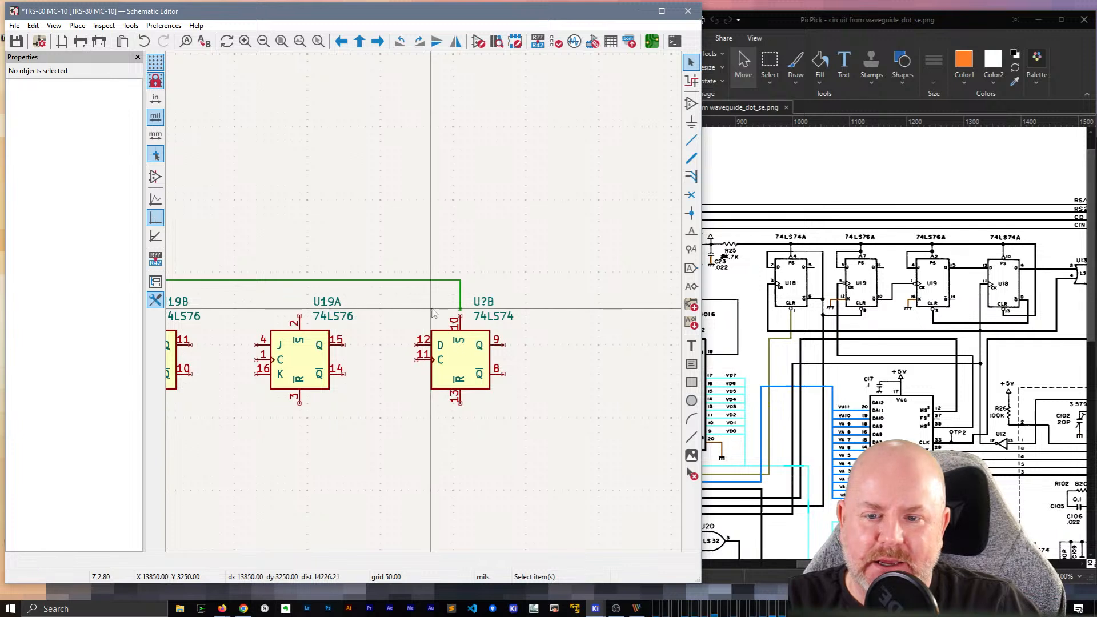
{"action": "key", "text": "w"}
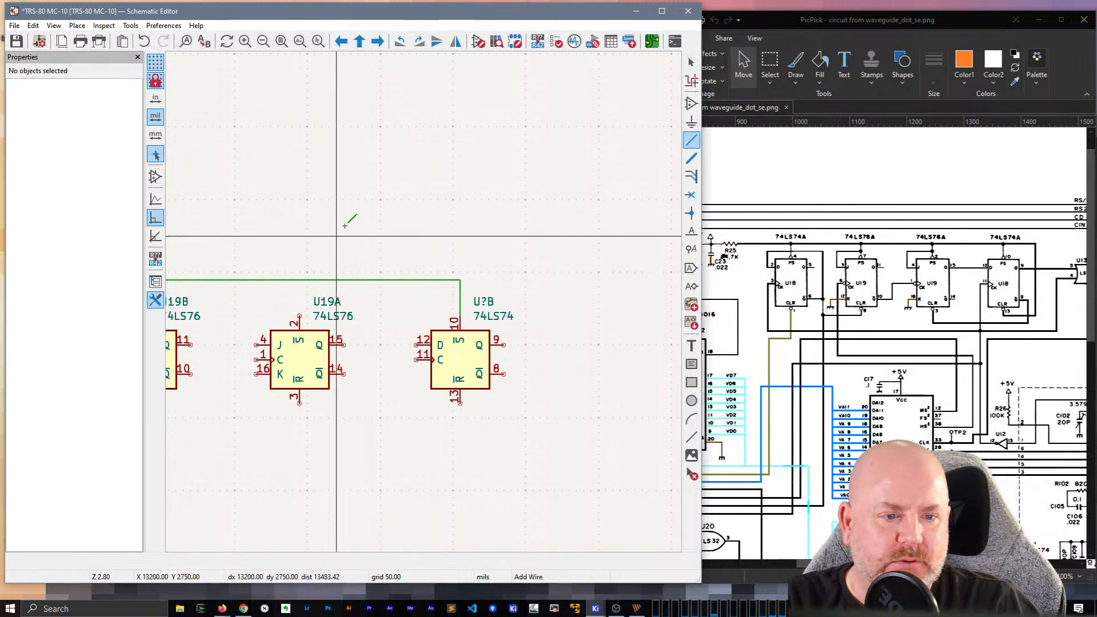
{"action": "left_click", "coordinate": [467, 214]}
{"action": "middle_click_drag", "start_coordinate": [352, 225], "coordinate": [562, 217]}
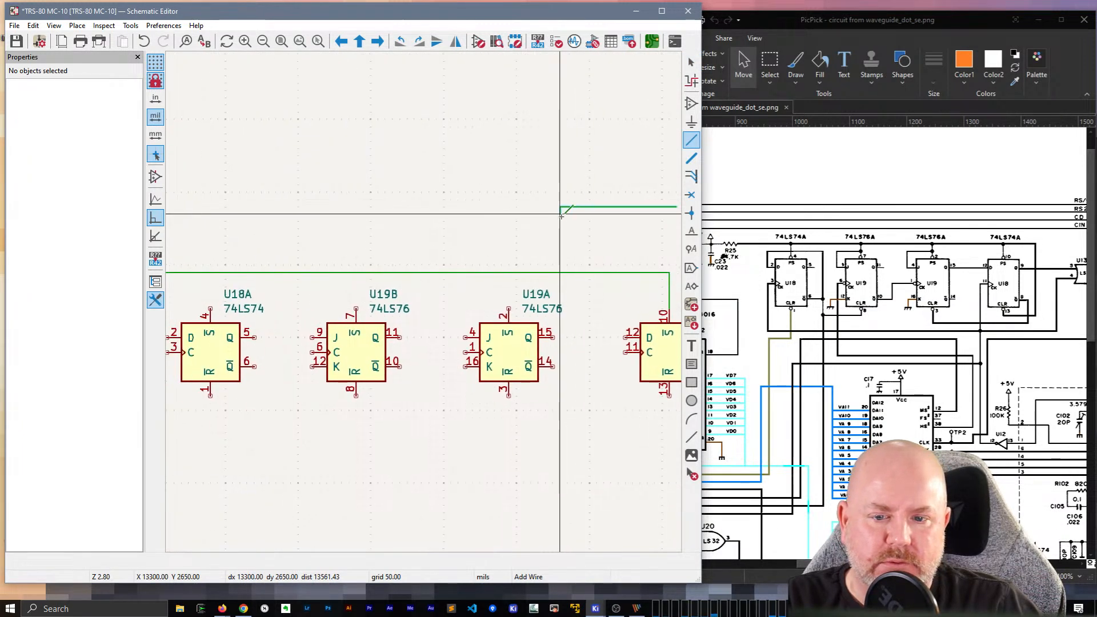
{"action": "key", "text": "Escape"}
{"action": "key", "text": "Escape"}
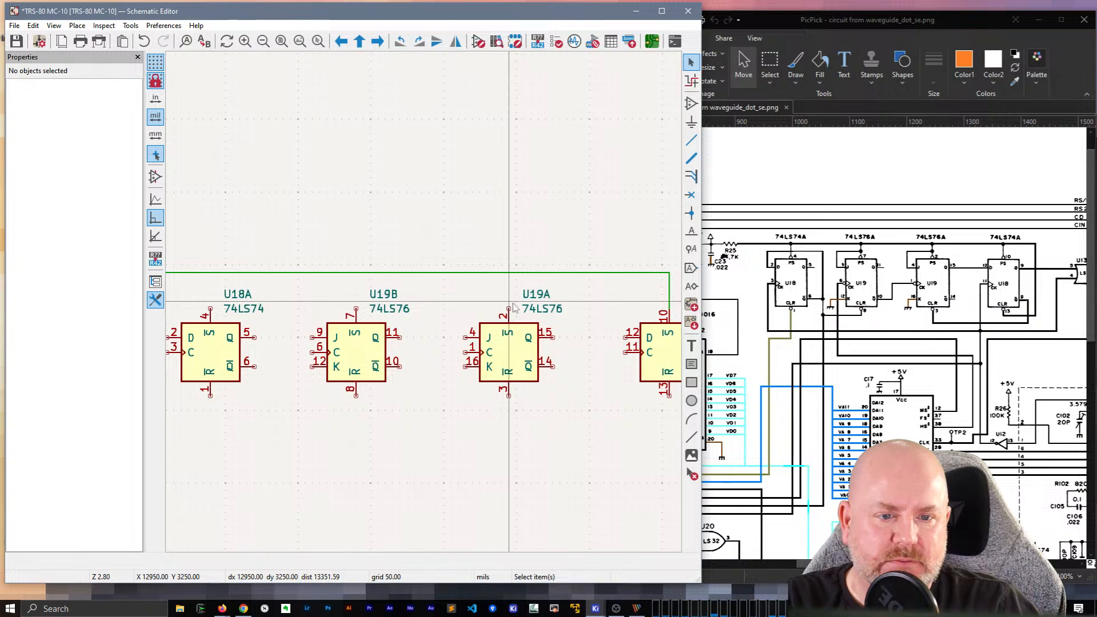
Step: Wire set pin 2 of U19A, pin 7 of U19B and pin 4 of U18A up to the shared horizontal wire
{"action": "key", "text": "w"}
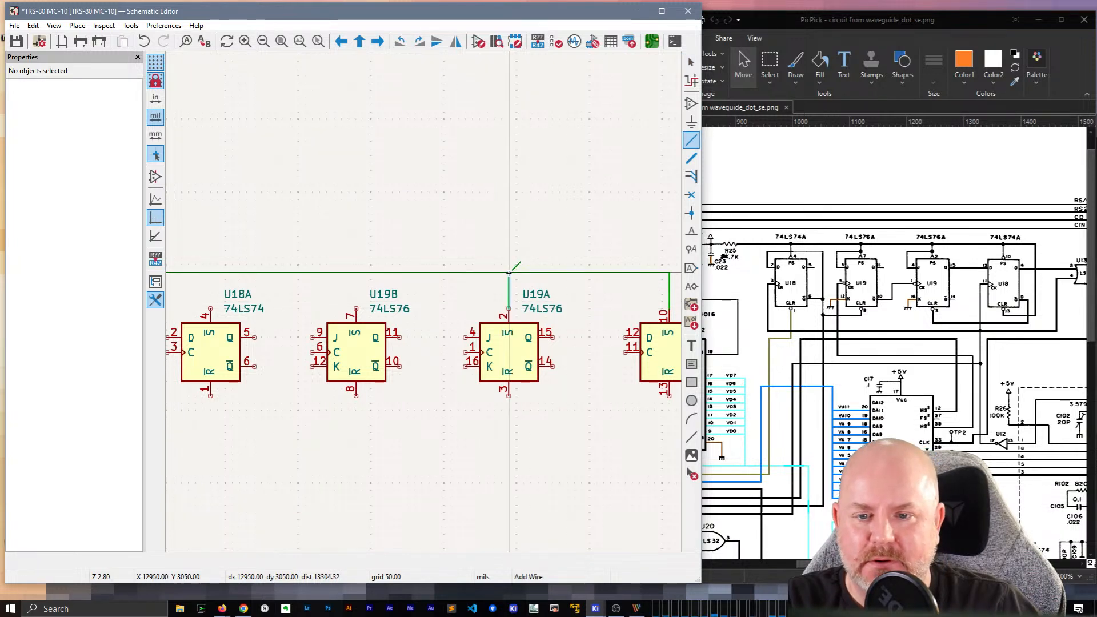
{"action": "left_click", "coordinate": [509, 273]}
{"action": "left_click", "coordinate": [356, 309]}
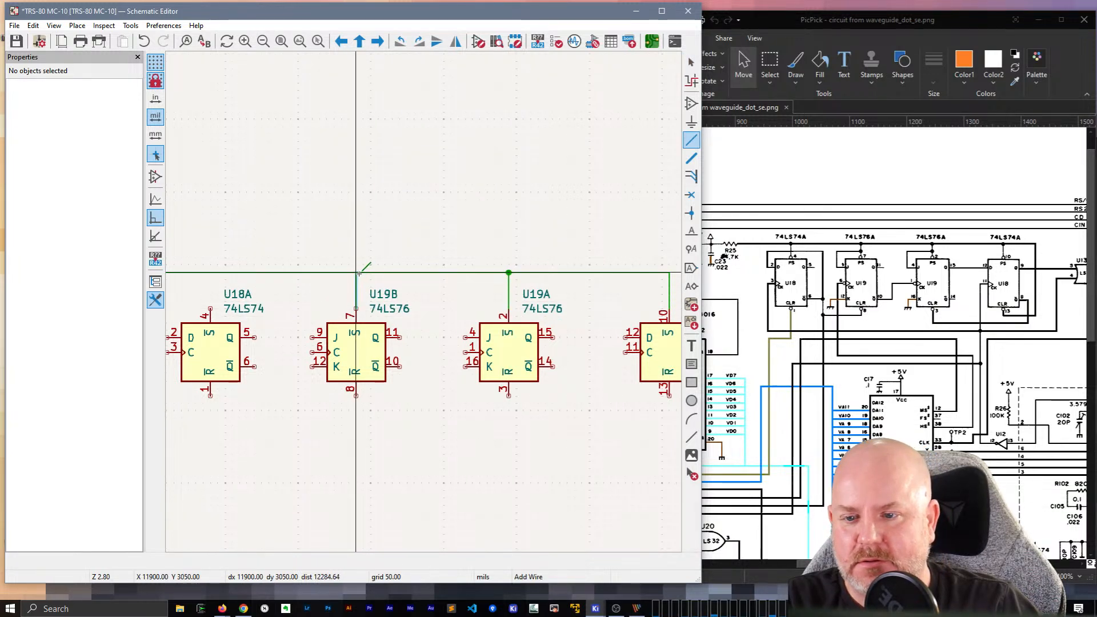
{"action": "left_click", "coordinate": [357, 273]}
{"action": "left_click", "coordinate": [210, 309]}
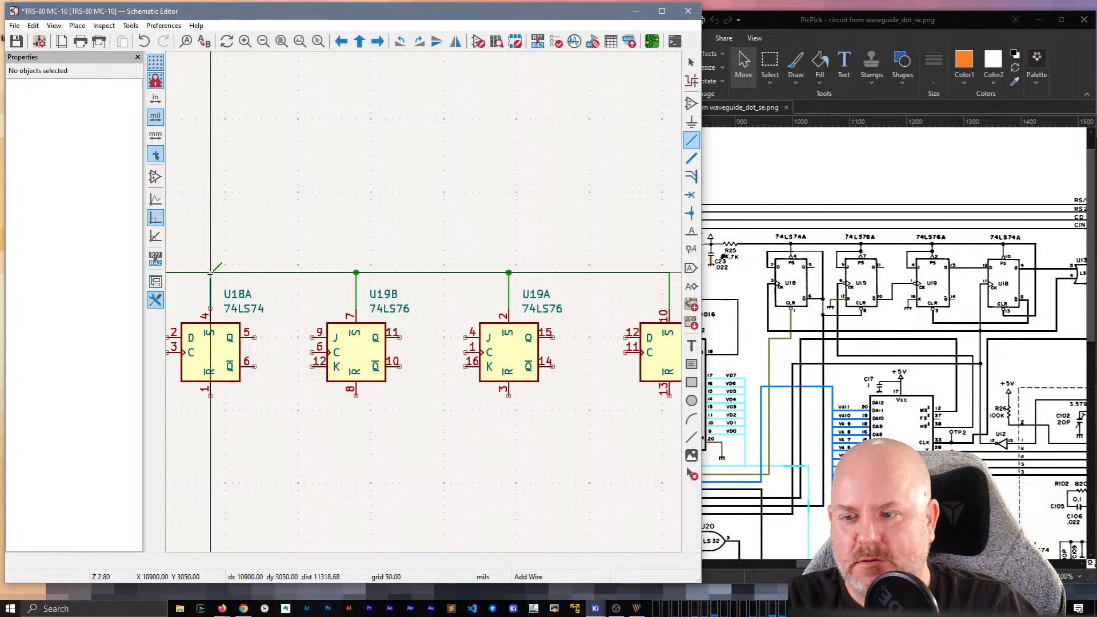
{"action": "left_click", "coordinate": [210, 273]}
{"action": "key", "text": "Escape"}
{"action": "middle_click_drag", "start_coordinate": [271, 235], "coordinate": [366, 222]}
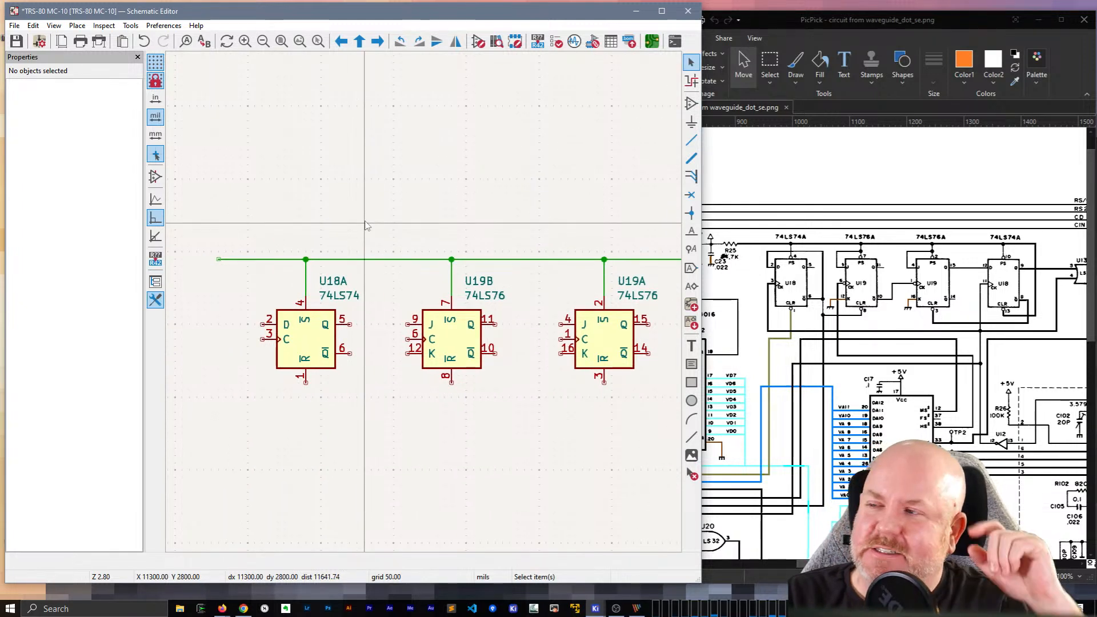
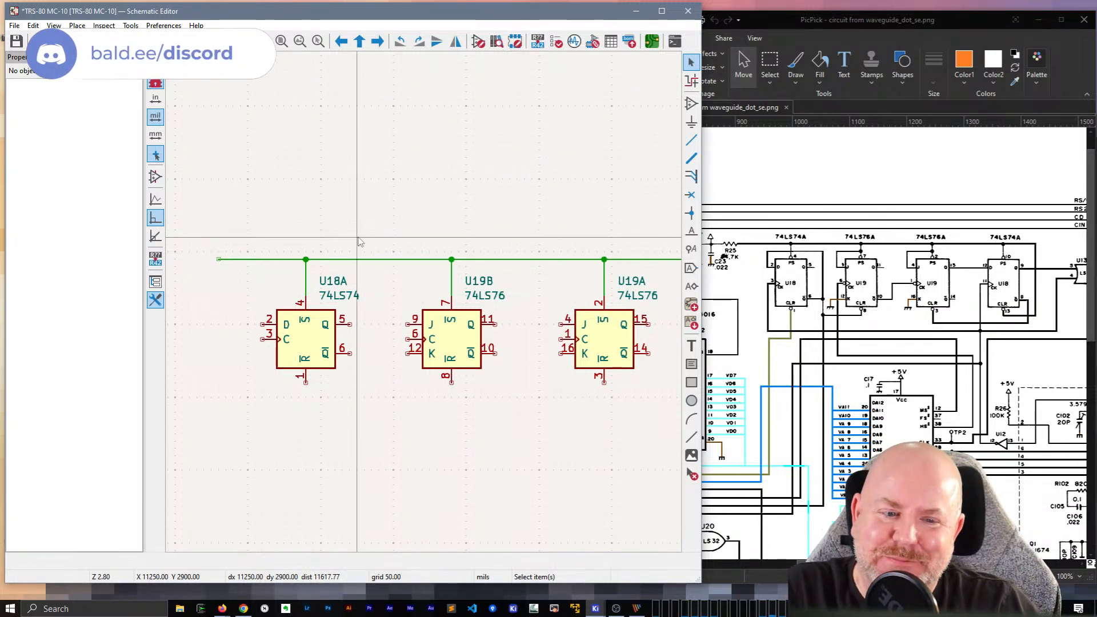
Step: Wire J input pin 9 of U19B up and across to the wire above its set pin 7
{"action": "scroll", "coordinate": [359, 242], "scroll_direction": "down", "scroll_amount": 1}
{"action": "scroll", "coordinate": [424, 307], "scroll_direction": "up", "scroll_amount": 1}
{"action": "scroll", "coordinate": [424, 307], "scroll_direction": "down", "scroll_amount": 2}
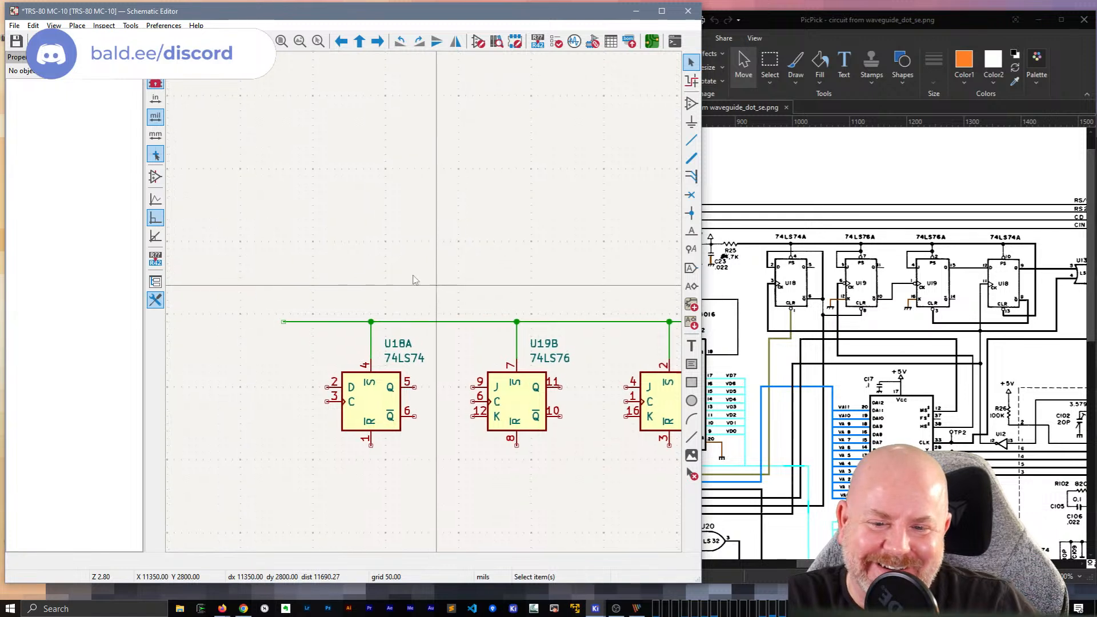
{"action": "middle_click_drag", "start_coordinate": [493, 285], "coordinate": [430, 212]}
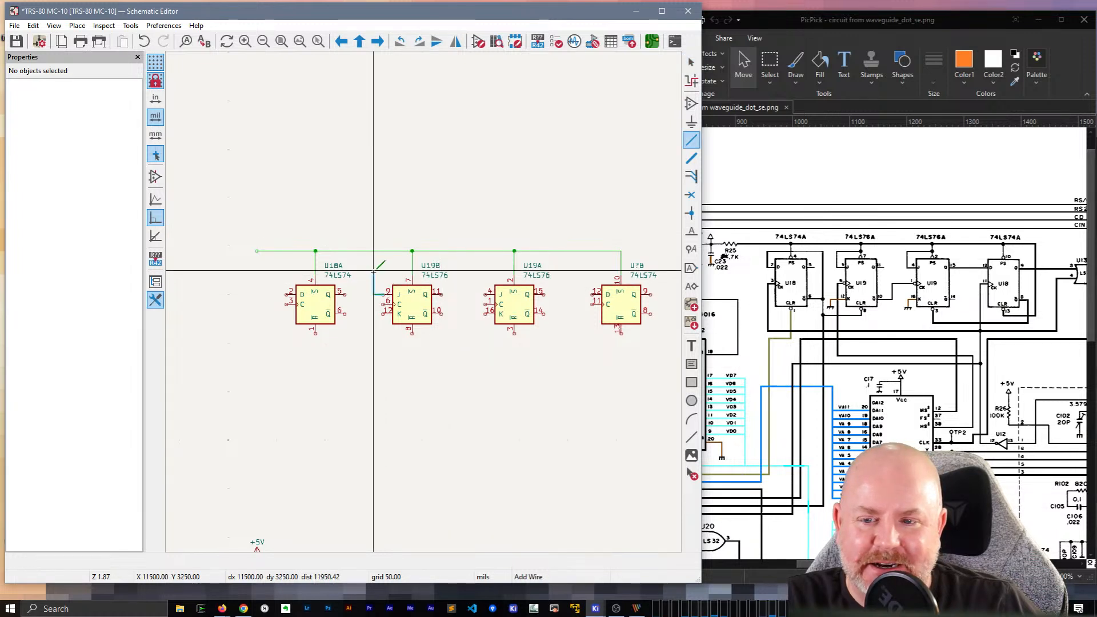
{"action": "left_click", "coordinate": [374, 265]}
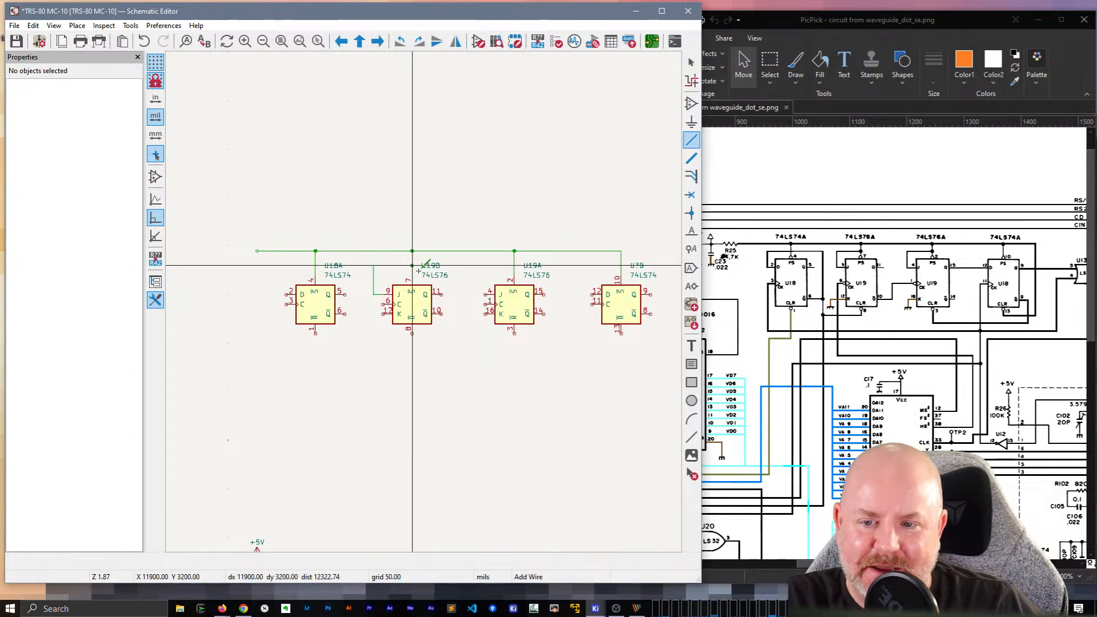
{"action": "left_click", "coordinate": [413, 266]}
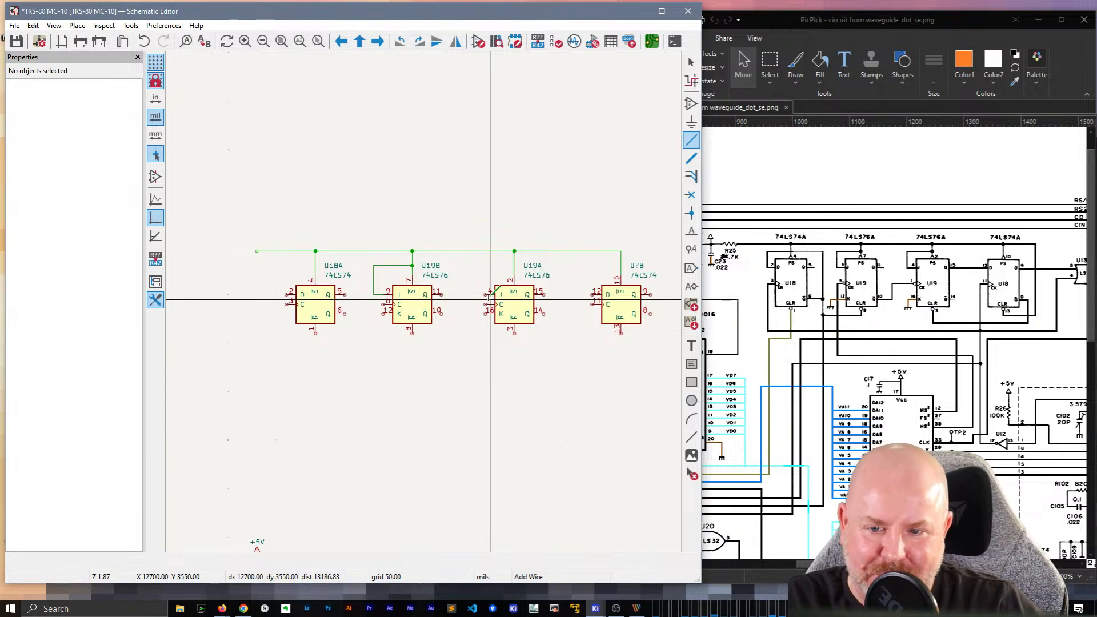
Step: Wire J input pin 4 of U19A to its set line, and output pin 15 to pin 12 of the rightmost 74LS74
{"action": "left_click", "coordinate": [485, 294]}
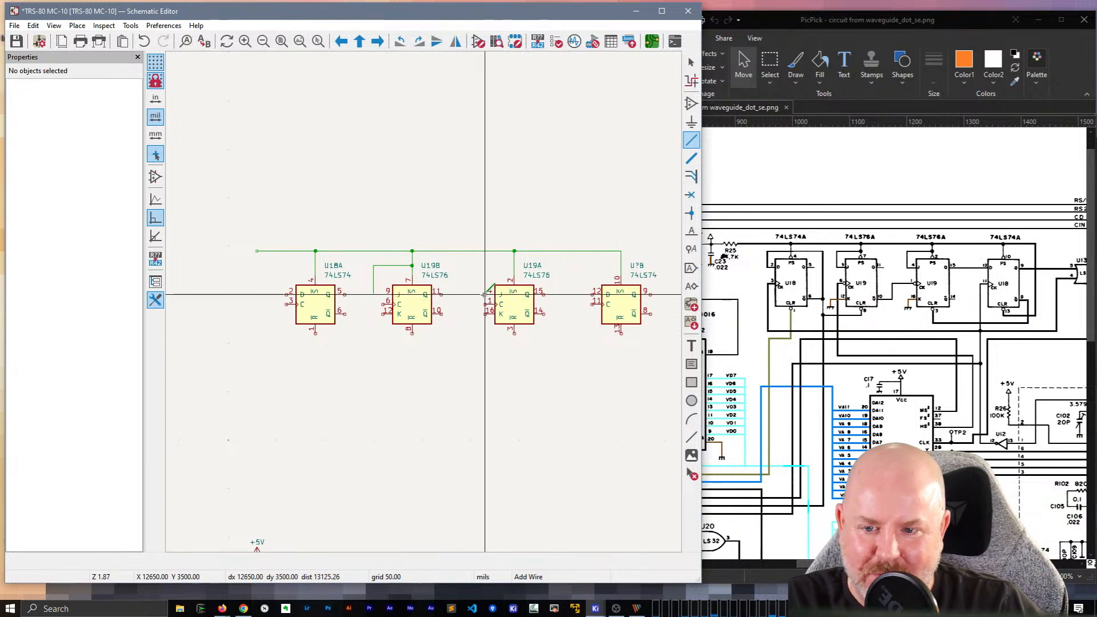
{"action": "left_click", "coordinate": [470, 265]}
{"action": "left_click", "coordinate": [514, 265]}
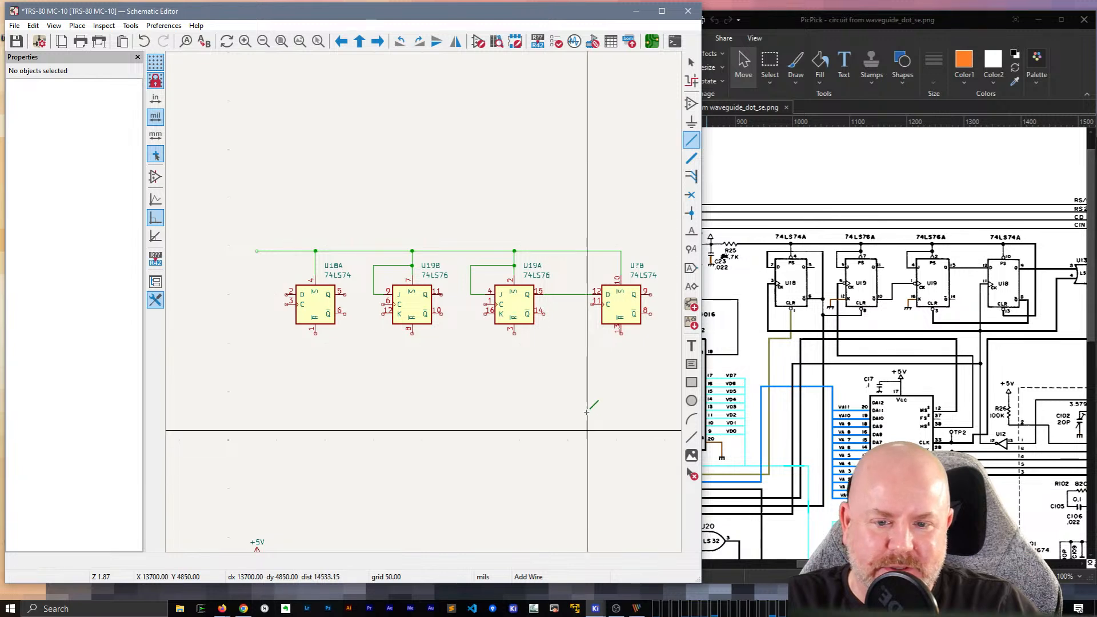
{"action": "key", "text": "Escape"}
{"action": "scroll", "coordinate": [612, 375], "scroll_direction": "right", "scroll_amount": 3}
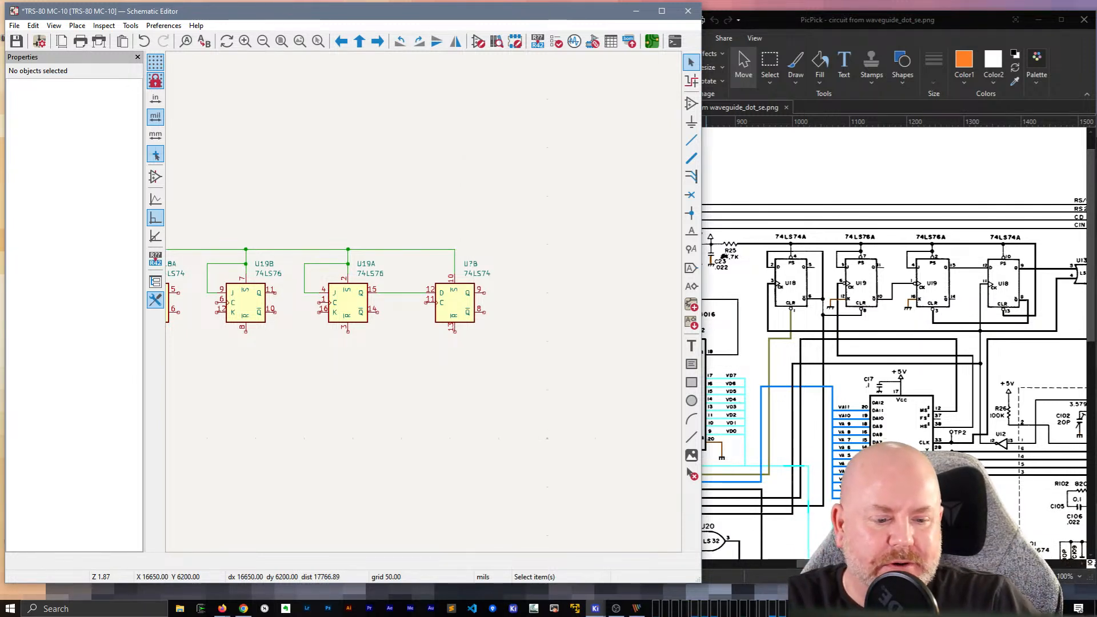
Step: Wire D input pin 2 of U18A over its top and down past inverted output pin 6, ending at Y 4200
{"action": "key", "text": "alt+Tab"}
{"action": "left_click_drag", "start_coordinate": [903, 564], "coordinate": [865, 565]}
{"action": "left_click", "coordinate": [335, 434]}
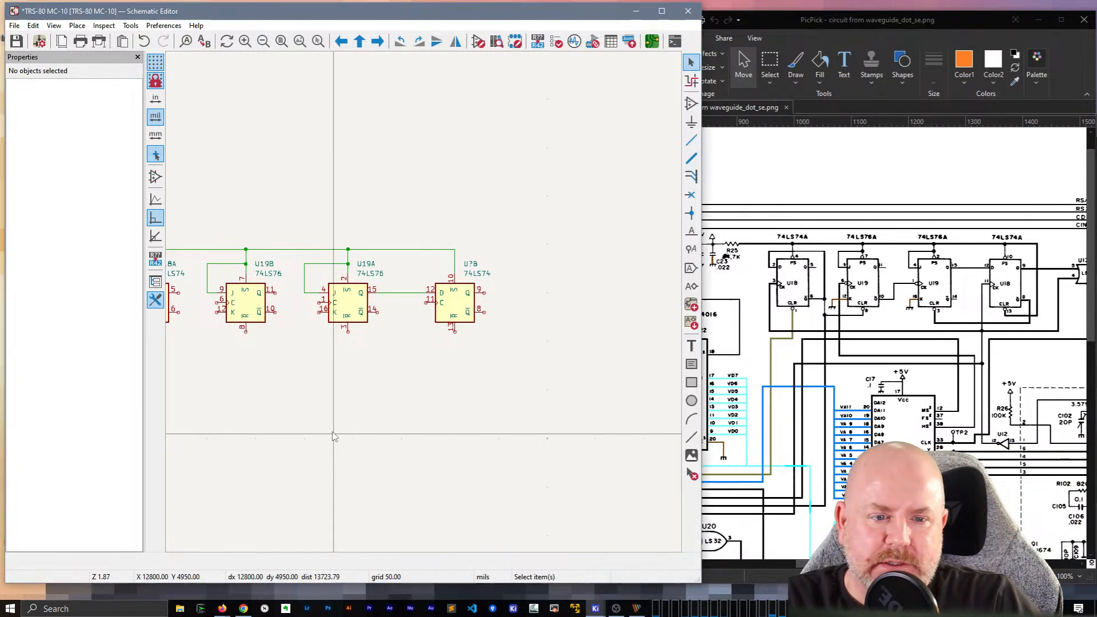
{"action": "middle_click_drag", "start_coordinate": [339, 410], "coordinate": [460, 398]}
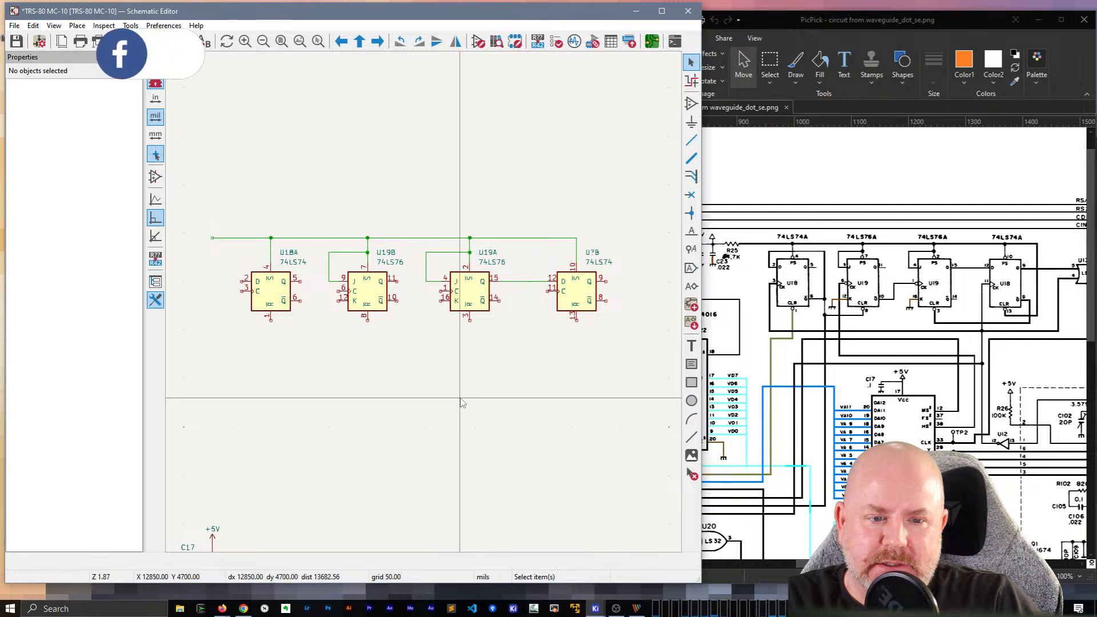
{"action": "key", "text": "w"}
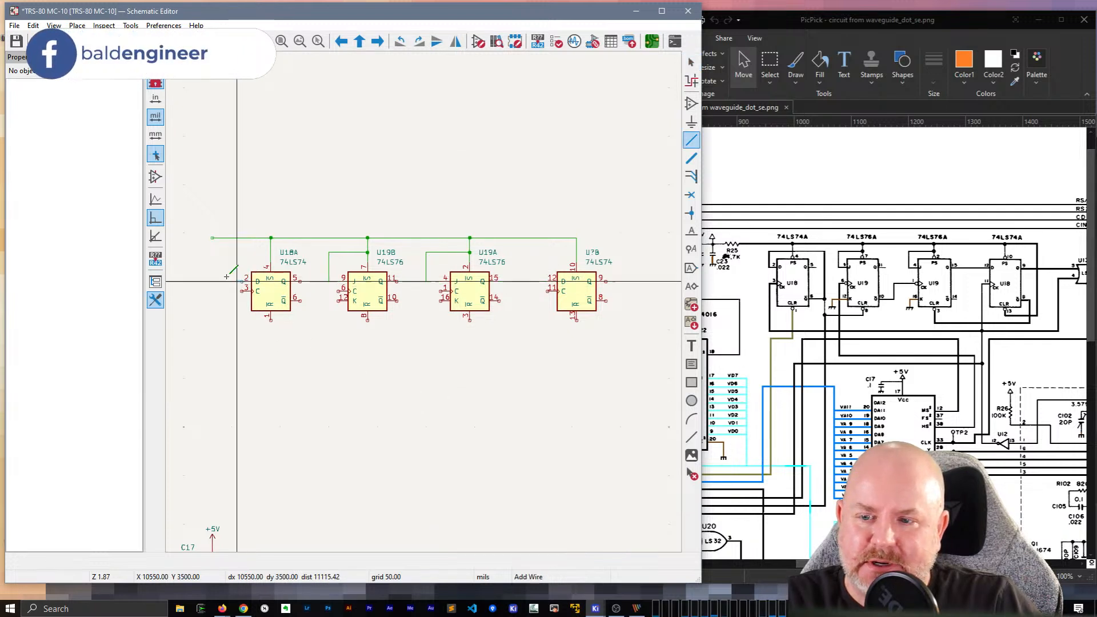
{"action": "left_click", "coordinate": [222, 243]}
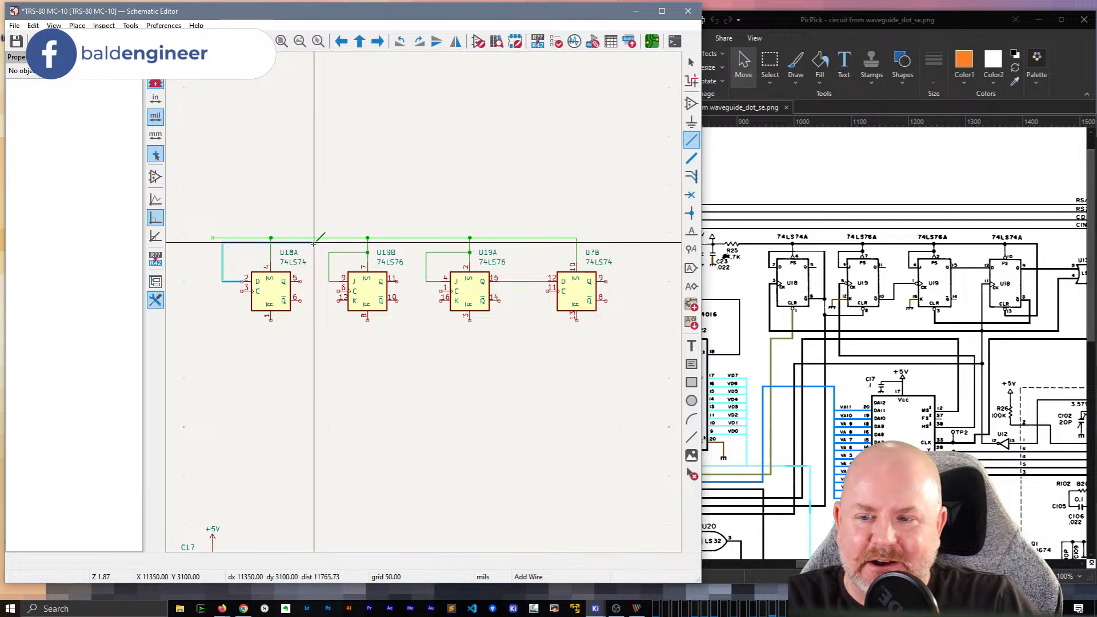
{"action": "double_click", "coordinate": [319, 347]}
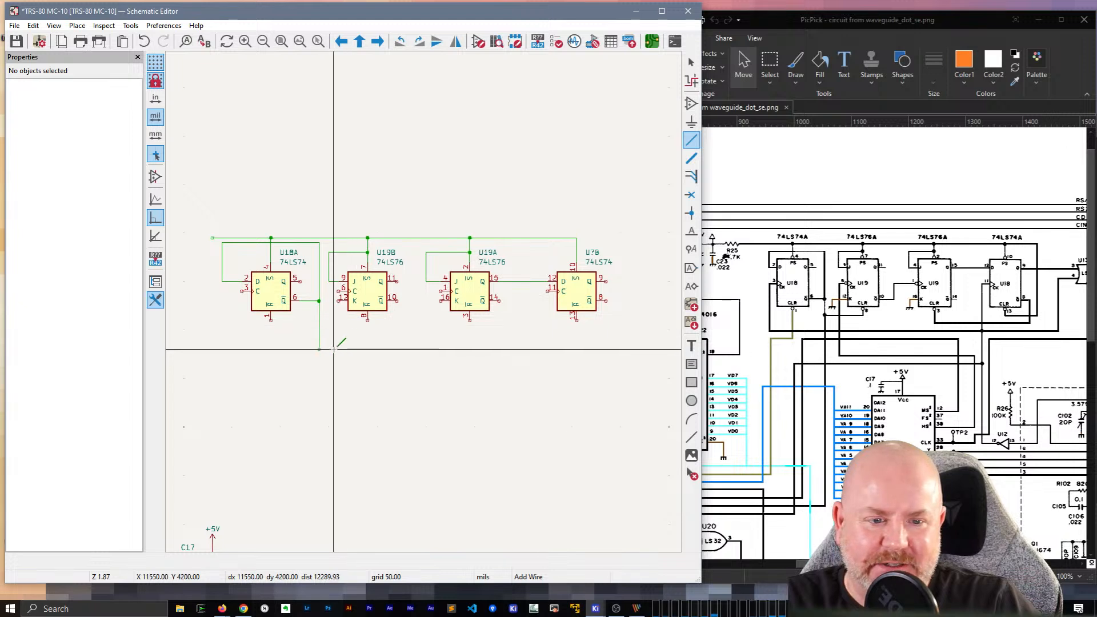
Step: Wire reset pin 8 of U19B to U18A's pin 6 wire, and reset pin 3 of U19A to pin 8 of the rightmost 74LS74
{"action": "left_click", "coordinate": [367, 322]}
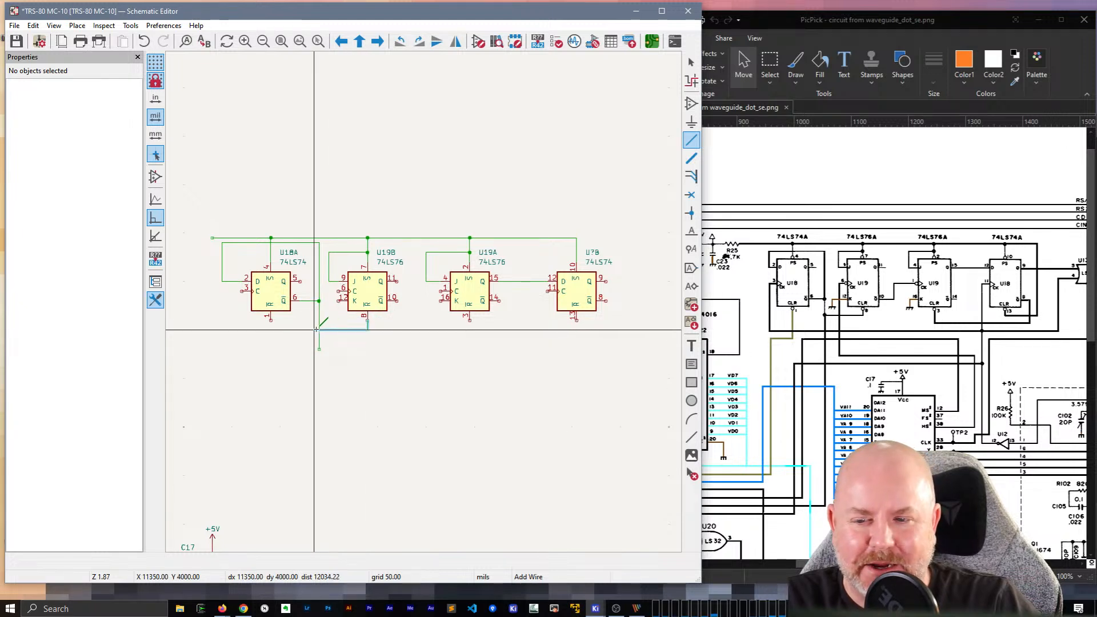
{"action": "left_click", "coordinate": [319, 330]}
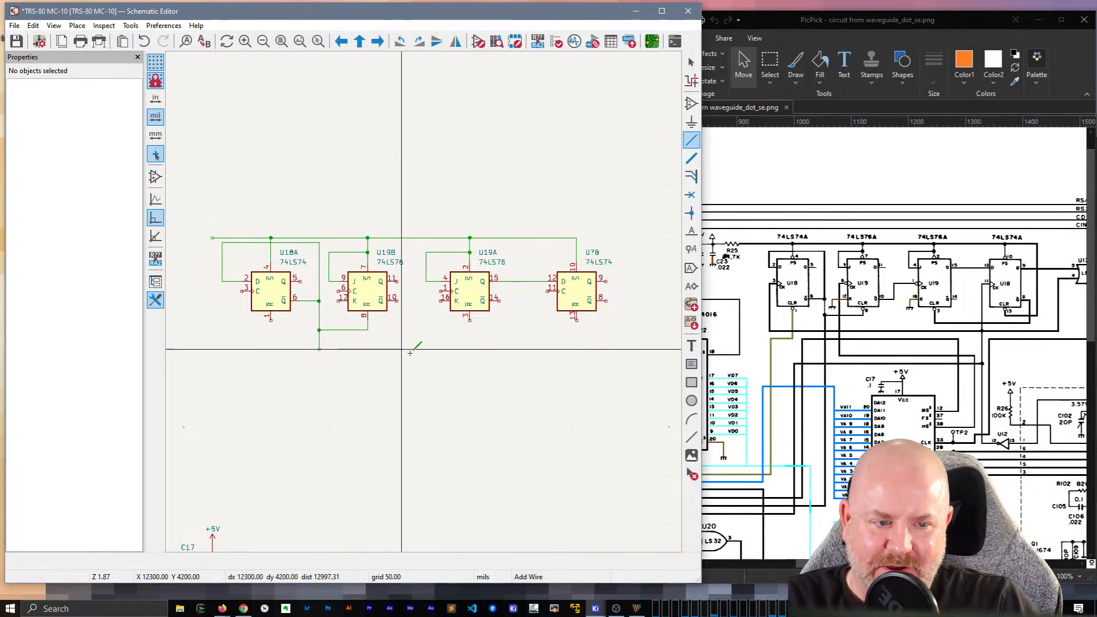
{"action": "left_click", "coordinate": [469, 321]}
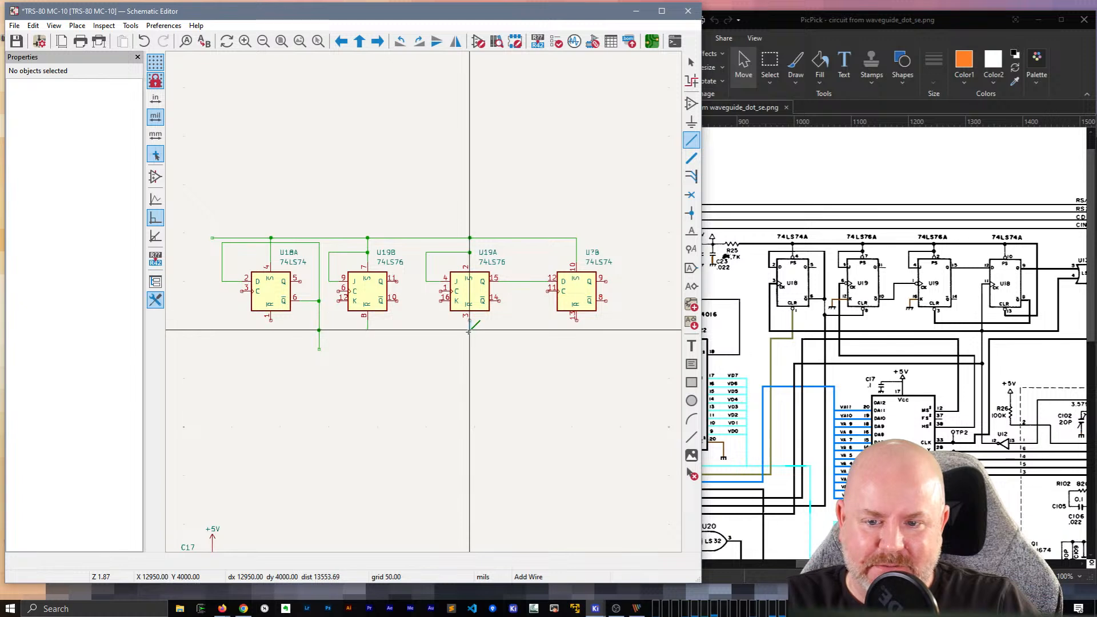
{"action": "left_click", "coordinate": [606, 300]}
{"action": "left_click", "coordinate": [606, 300]}
{"action": "middle_click_drag", "start_coordinate": [624, 235], "coordinate": [568, 235]}
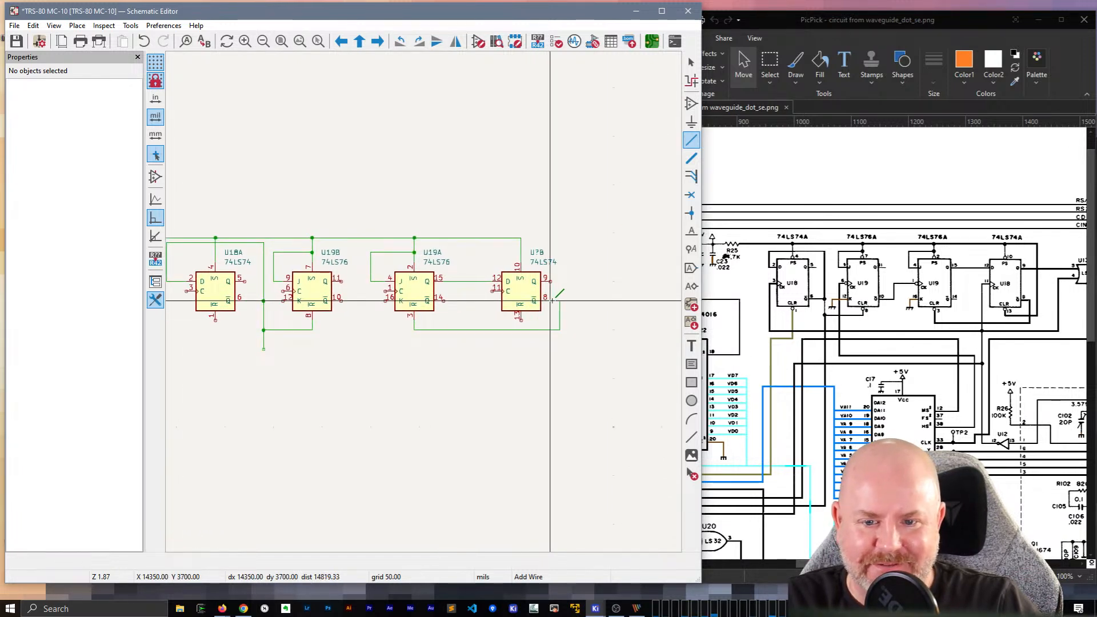
Step: Wire reset pin 13 of the rightmost 74LS74 around its right side and up to the set line above pin 10
{"action": "key", "text": "Escape"}
{"action": "key", "text": "Escape"}
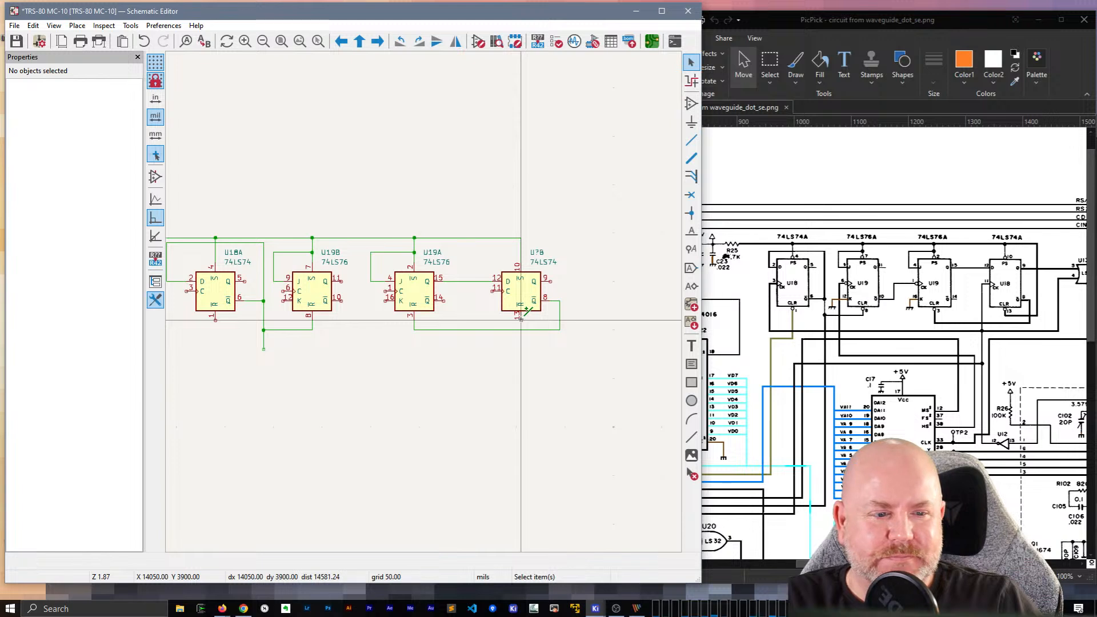
{"action": "key", "text": "w"}
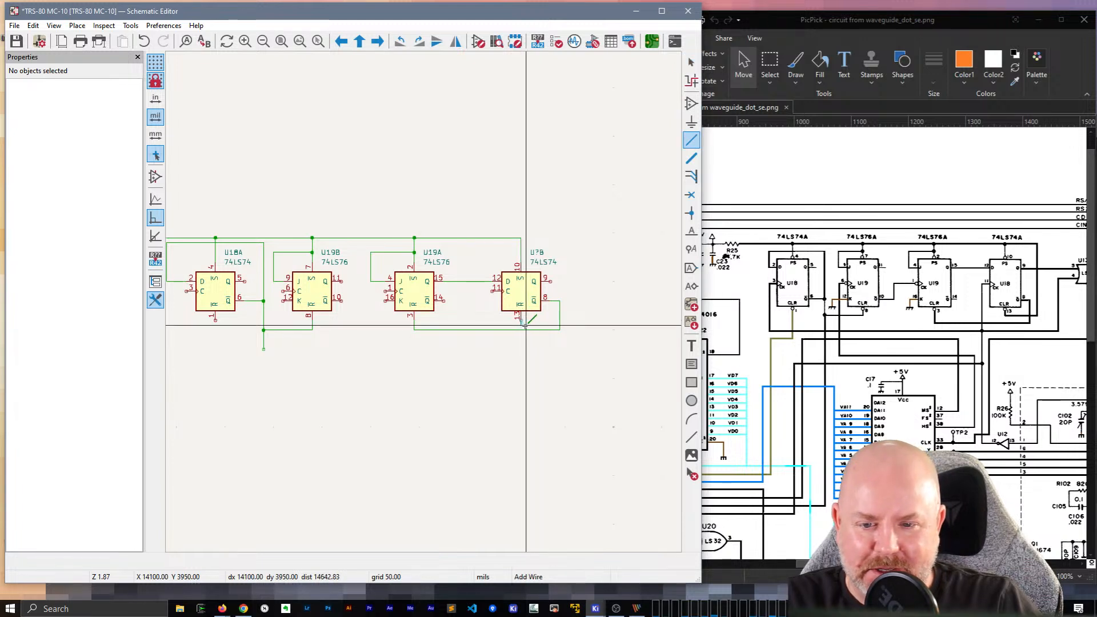
{"action": "left_click", "coordinate": [525, 326]}
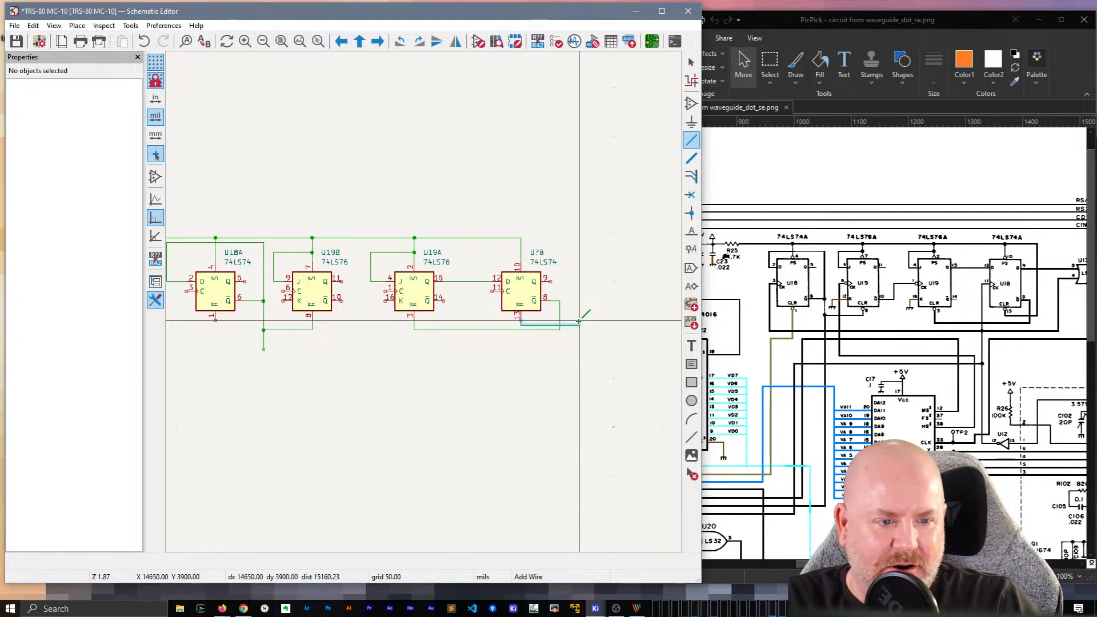
{"action": "left_click", "coordinate": [579, 238]}
{"action": "left_click", "coordinate": [522, 239]}
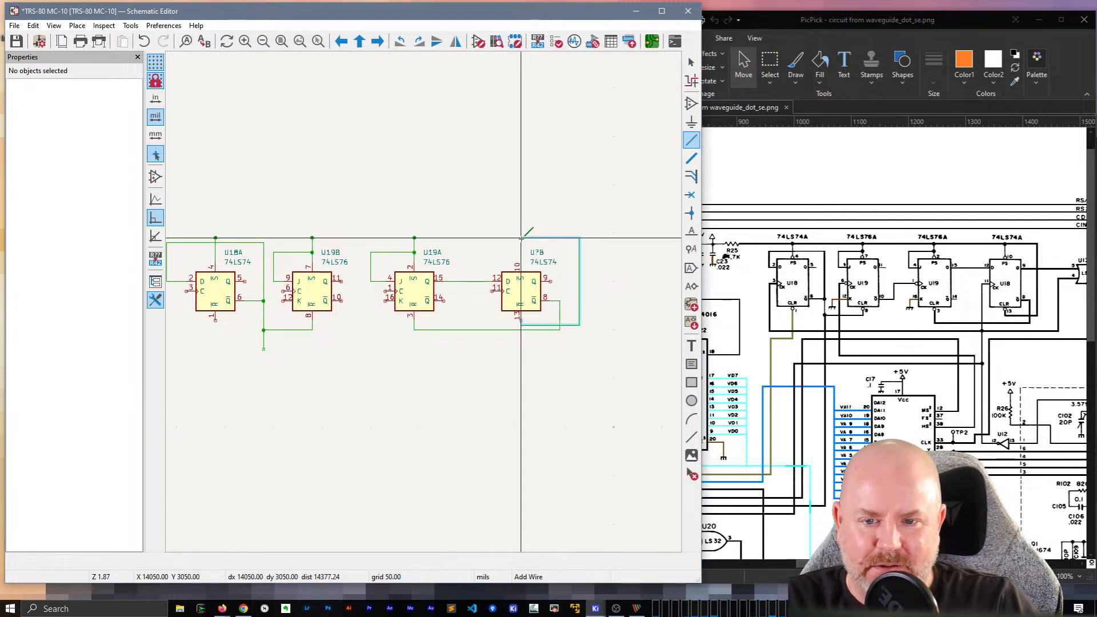
{"action": "left_click", "coordinate": [522, 239]}
{"action": "middle_click_drag", "start_coordinate": [595, 224], "coordinate": [543, 219]}
{"action": "key", "text": "Escape"}
{"action": "key", "text": "Escape"}
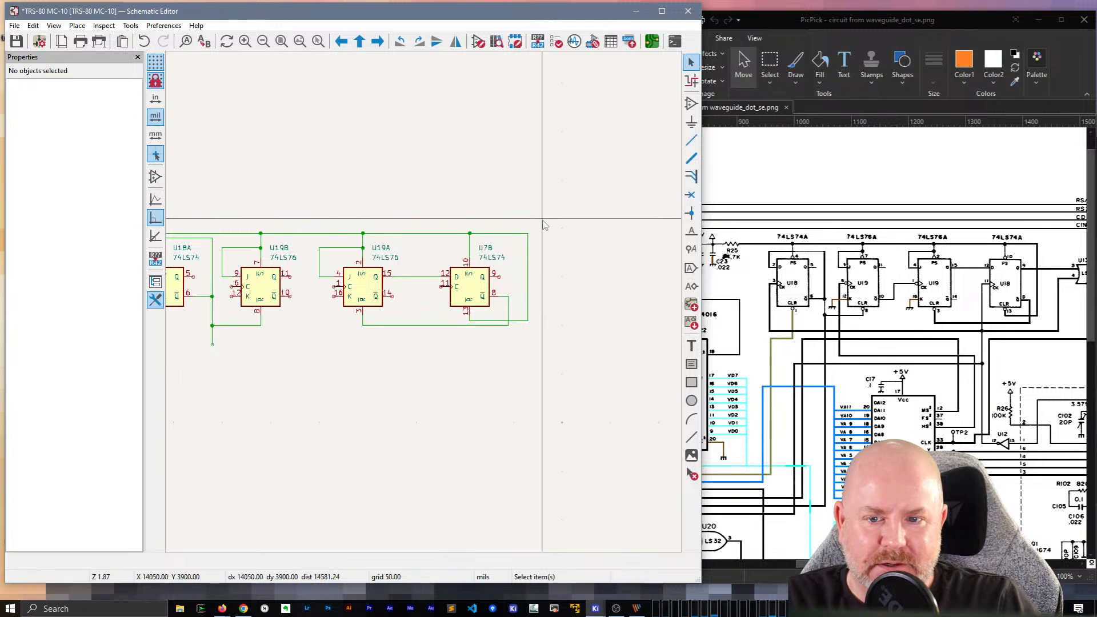
Step: Wire output pin 9 of the rightmost 74LS74 out to the right, ending at X 15000
{"action": "key", "text": "w"}
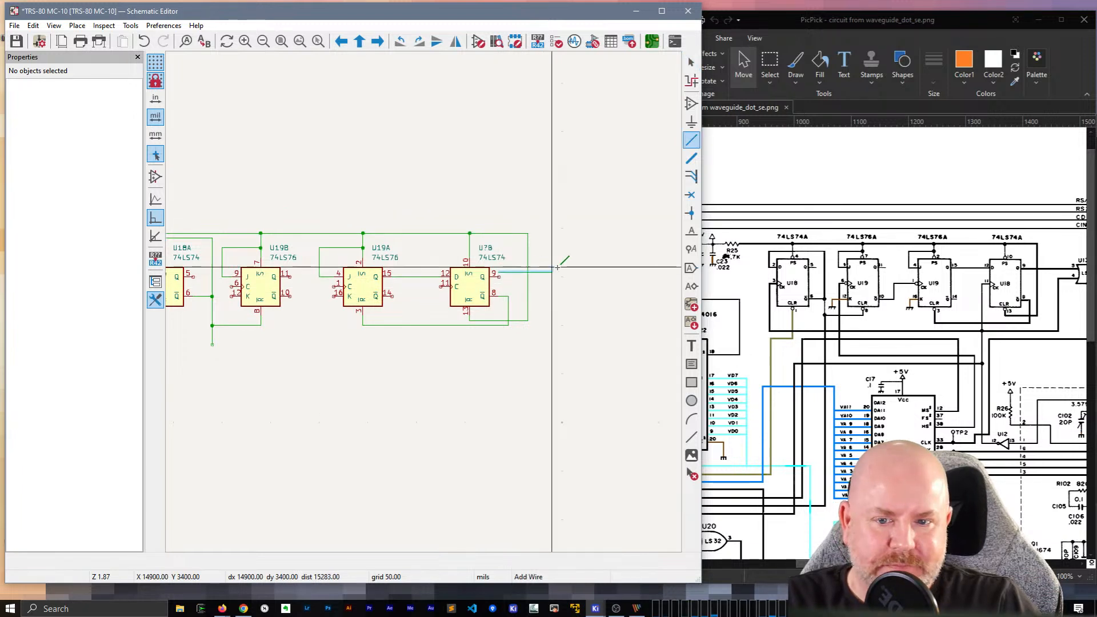
{"action": "left_click", "coordinate": [499, 277]}
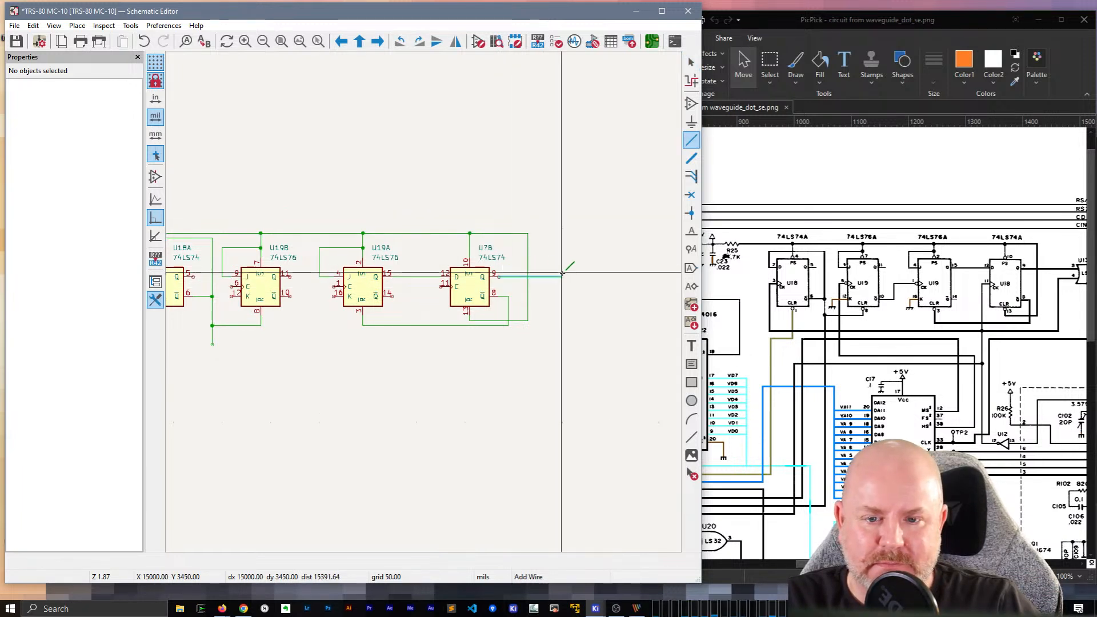
{"action": "double_click", "coordinate": [564, 277]}
{"action": "key", "text": "Escape"}
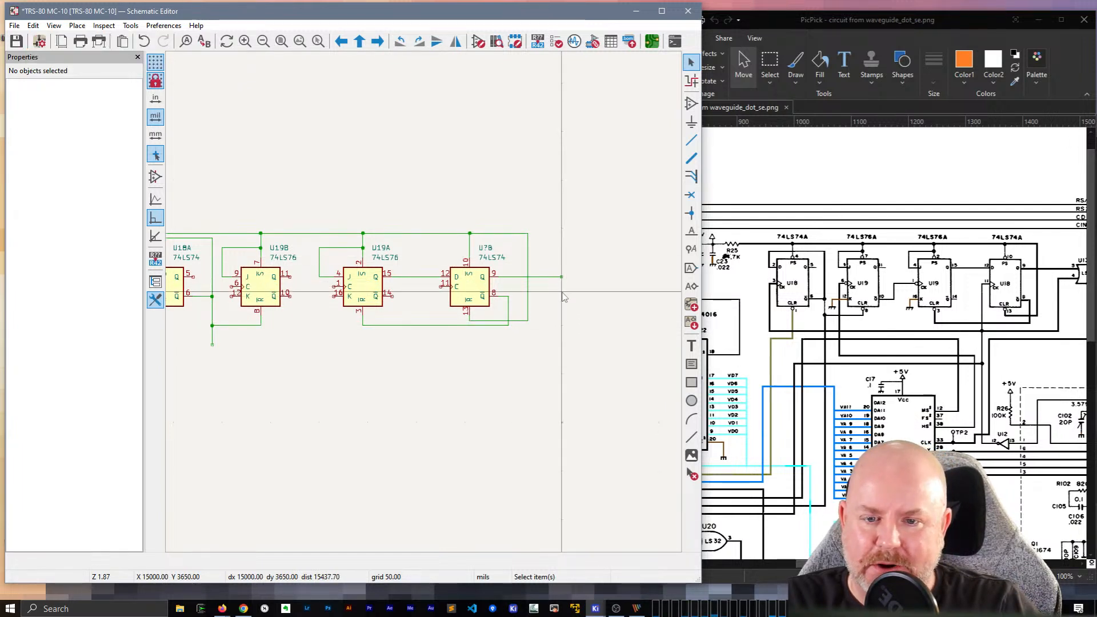
Step: Wire from X 15000, Y 3650, just below the pin 9 wire's end, down and back beneath the flip-flops to clock pin 3 of U18A
{"action": "key", "text": "w"}
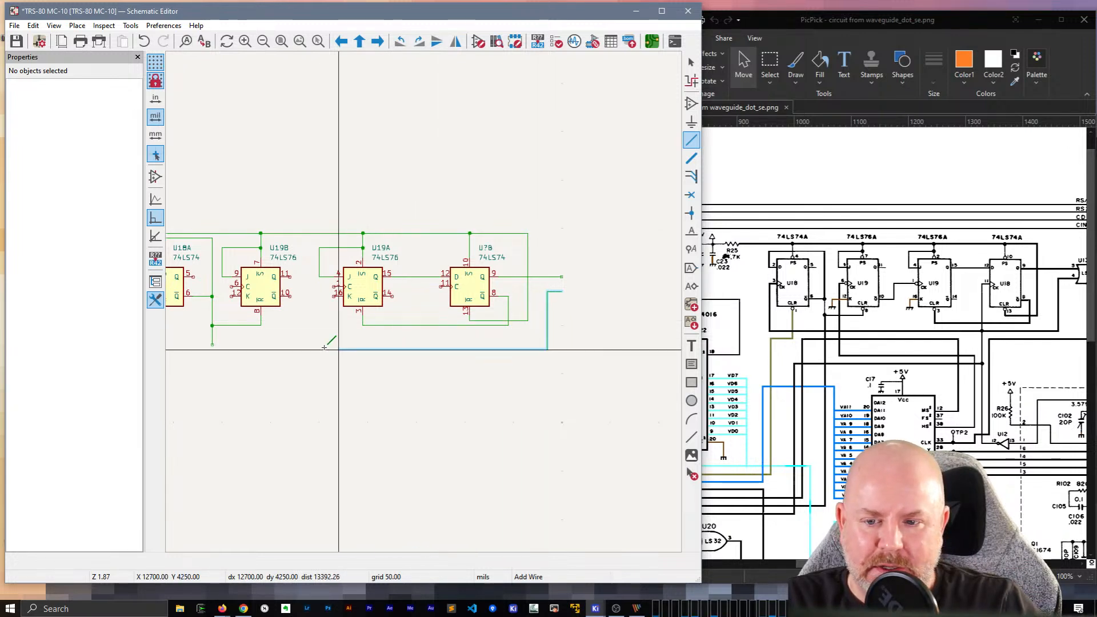
{"action": "middle_click_drag", "start_coordinate": [295, 344], "coordinate": [447, 354]}
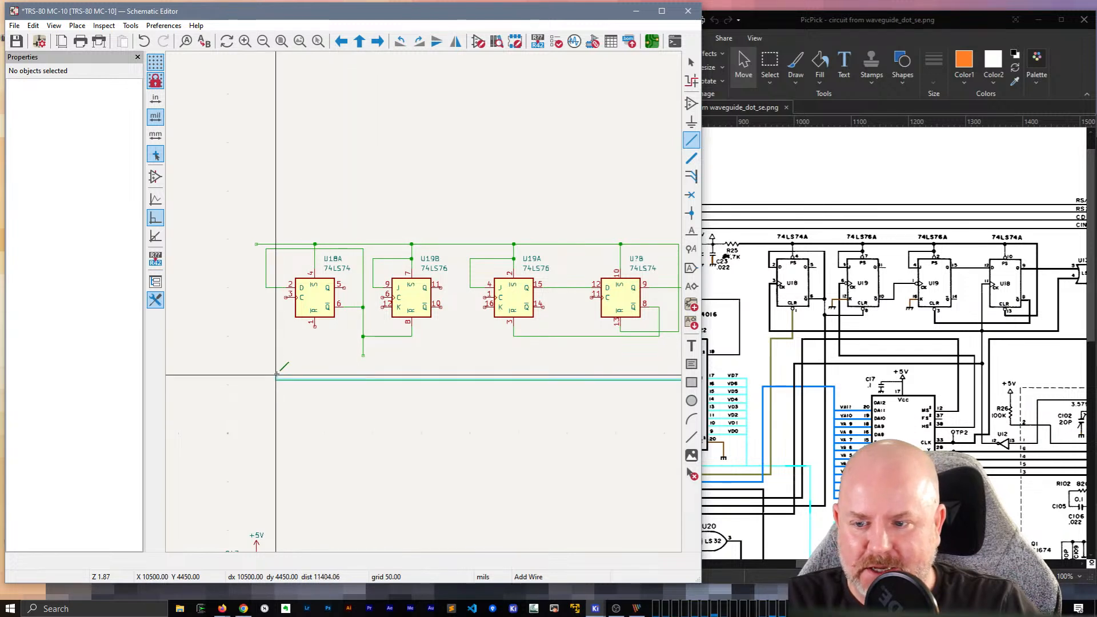
{"action": "left_click", "coordinate": [284, 298]}
{"action": "key", "text": "Escape"}
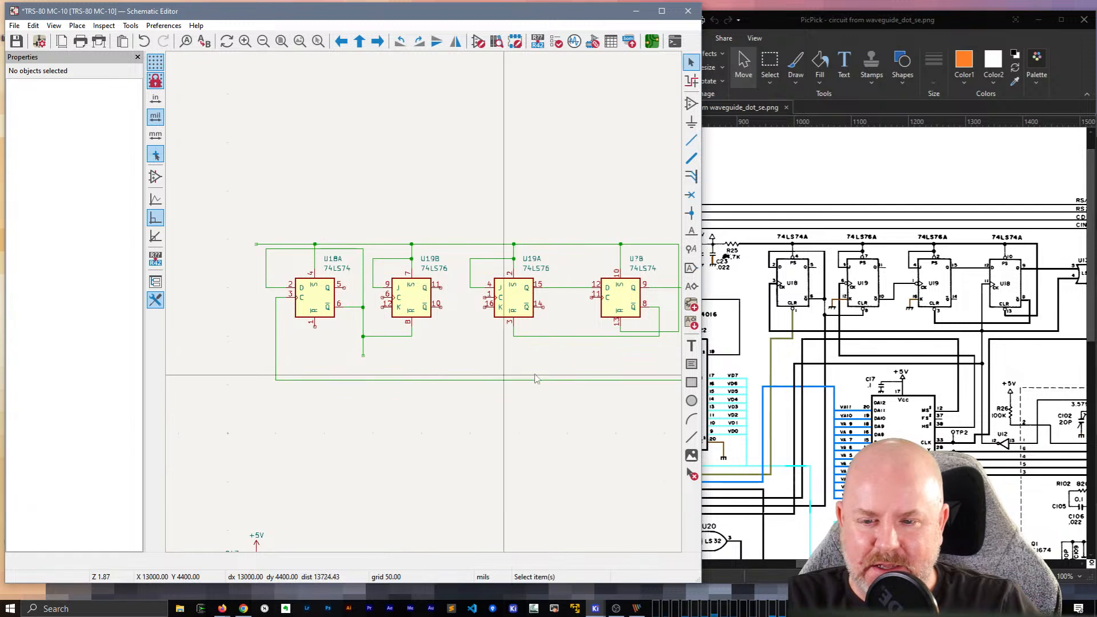
Step: Check the reference scan for the OR gate after U18, and copy the existing LS32 gate U13?A to the flip-flop chain's right end
{"action": "middle_click_drag", "start_coordinate": [565, 375], "coordinate": [399, 342]}
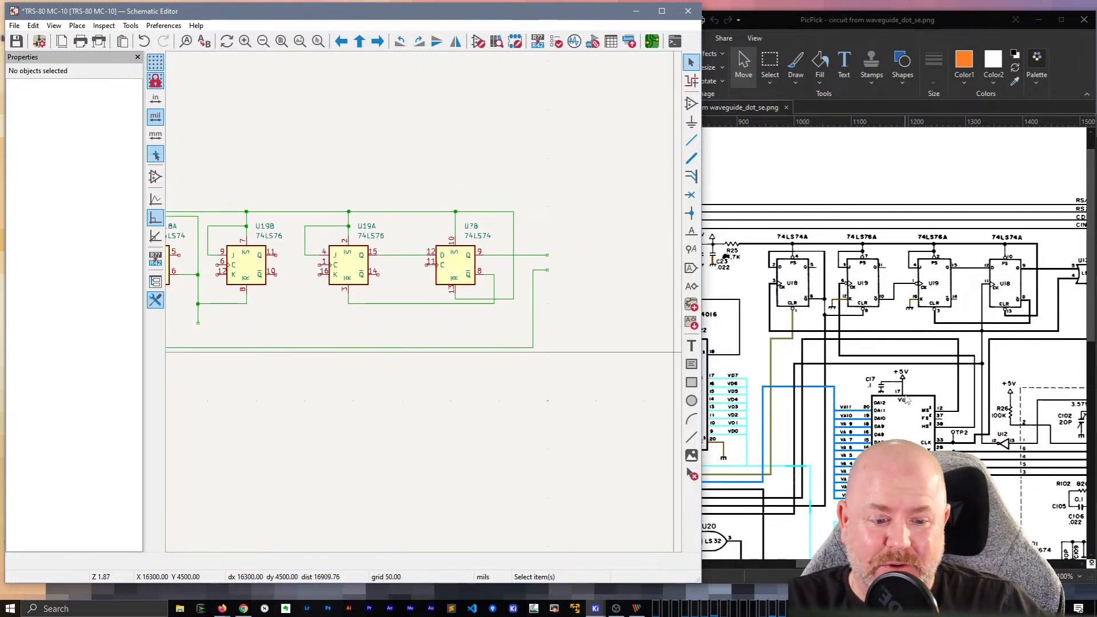
{"action": "left_click_drag", "start_coordinate": [870, 564], "coordinate": [921, 564]}
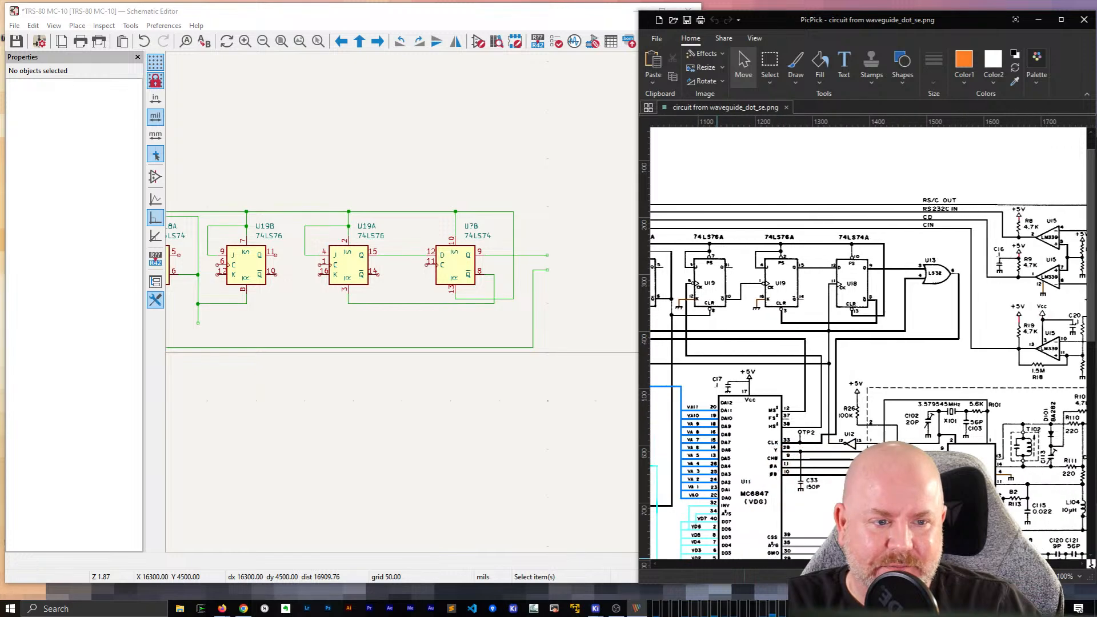
{"action": "left_click", "coordinate": [537, 235]}
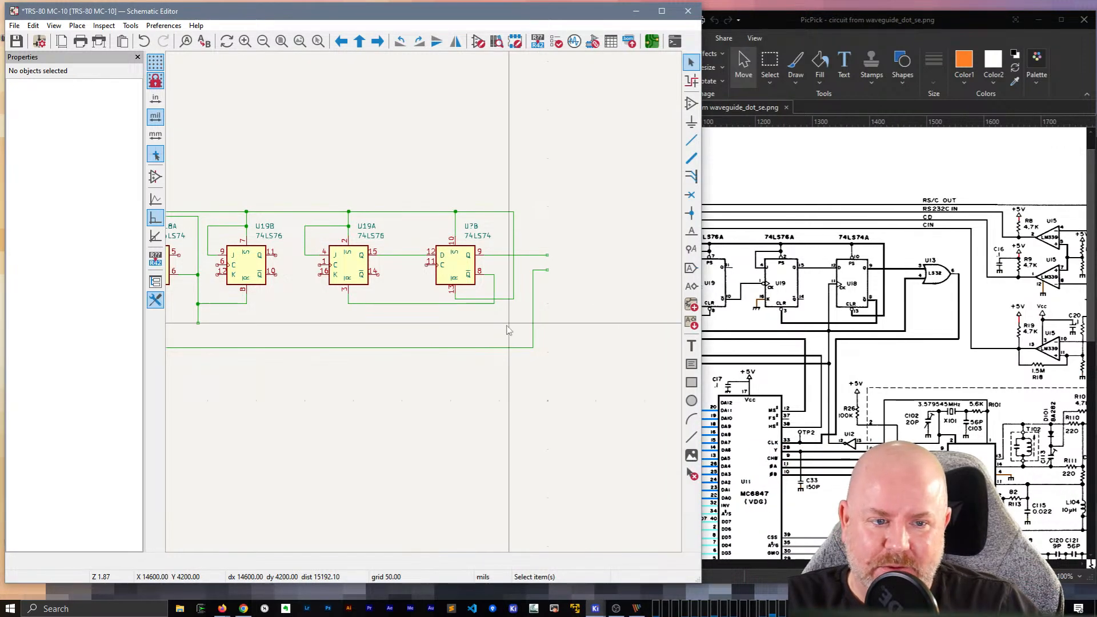
{"action": "scroll", "coordinate": [379, 267], "scroll_direction": "down", "scroll_amount": 3}
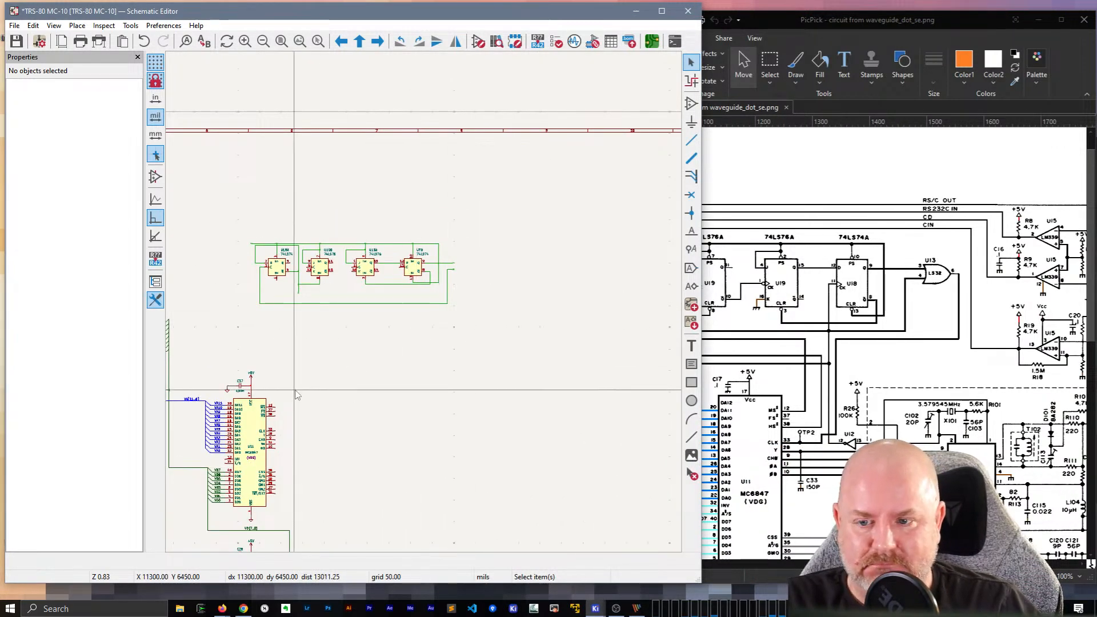
{"action": "middle_click_drag", "start_coordinate": [297, 393], "coordinate": [586, 120]}
{"action": "scroll", "coordinate": [465, 298], "scroll_direction": "up", "scroll_amount": 3}
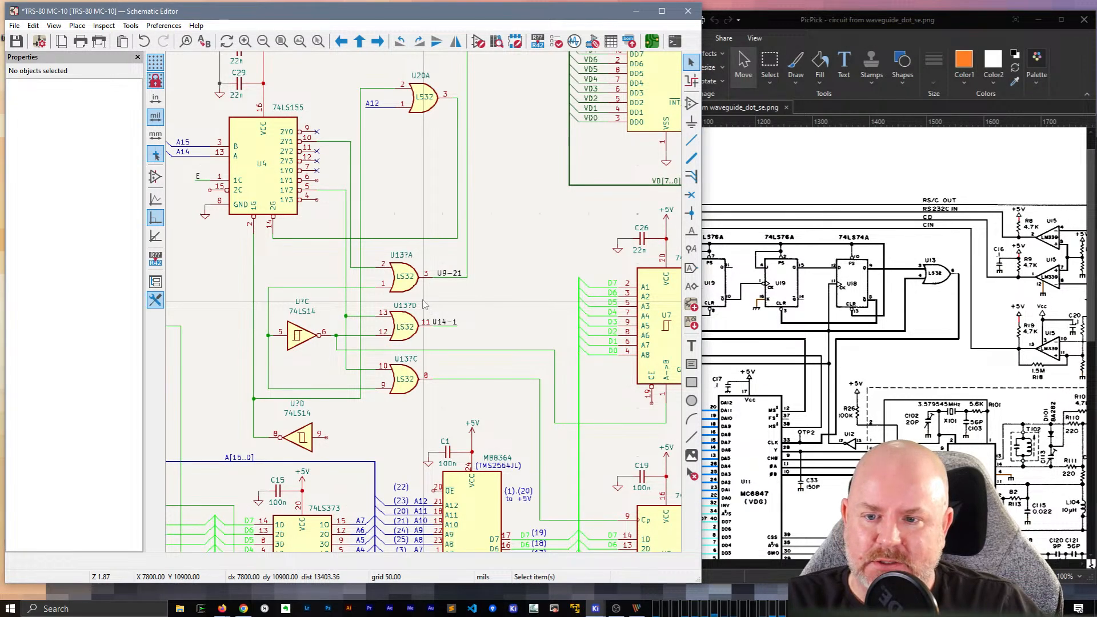
{"action": "left_click", "coordinate": [405, 267]}
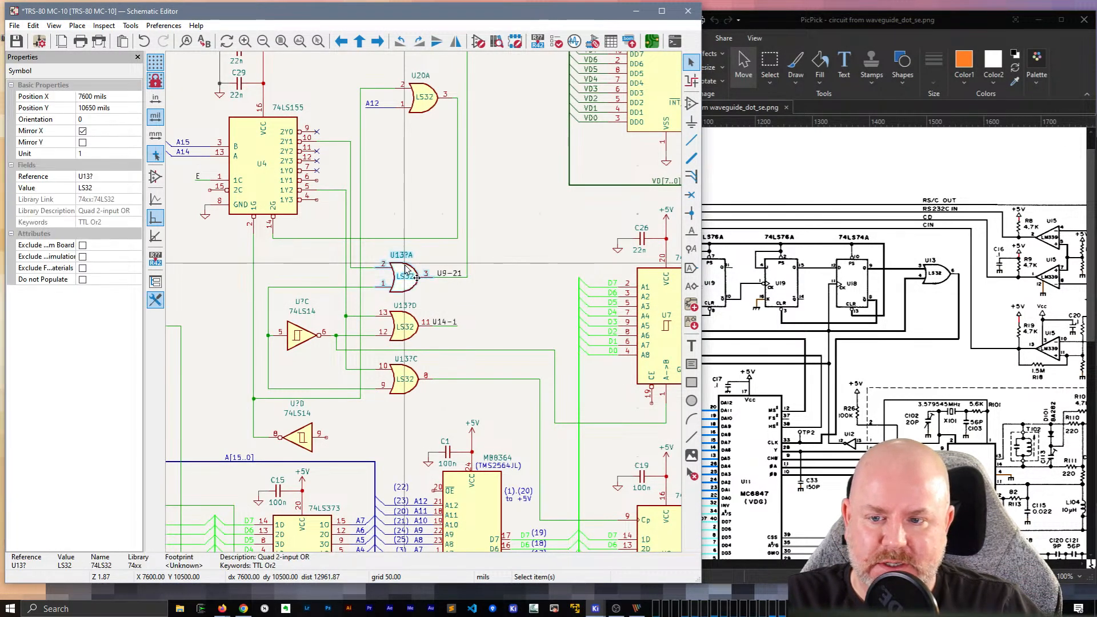
{"action": "scroll", "coordinate": [408, 337], "scroll_direction": "down", "scroll_amount": 3}
{"action": "middle_click_drag", "start_coordinate": [506, 109], "coordinate": [428, 392]}
{"action": "middle_click_drag", "start_coordinate": [425, 350], "coordinate": [509, 201]}
{"action": "middle_click_drag", "start_coordinate": [353, 226], "coordinate": [277, 233]}
{"action": "middle_click_drag", "start_coordinate": [545, 184], "coordinate": [374, 252]}
{"action": "scroll", "coordinate": [479, 206], "scroll_direction": "up", "scroll_amount": 5}
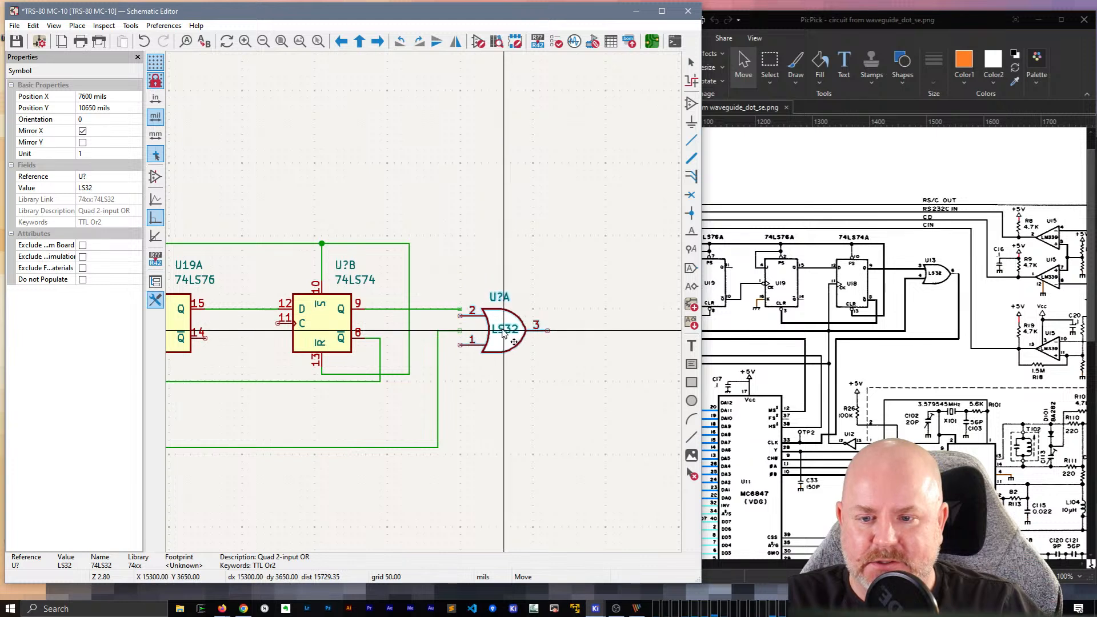
Step: Place the LS32 copy at 15300, 3600 with input pin 2 on the pin 9 wire, and lower the other wire's end onto pin 1
{"action": "left_click", "coordinate": [505, 327]}
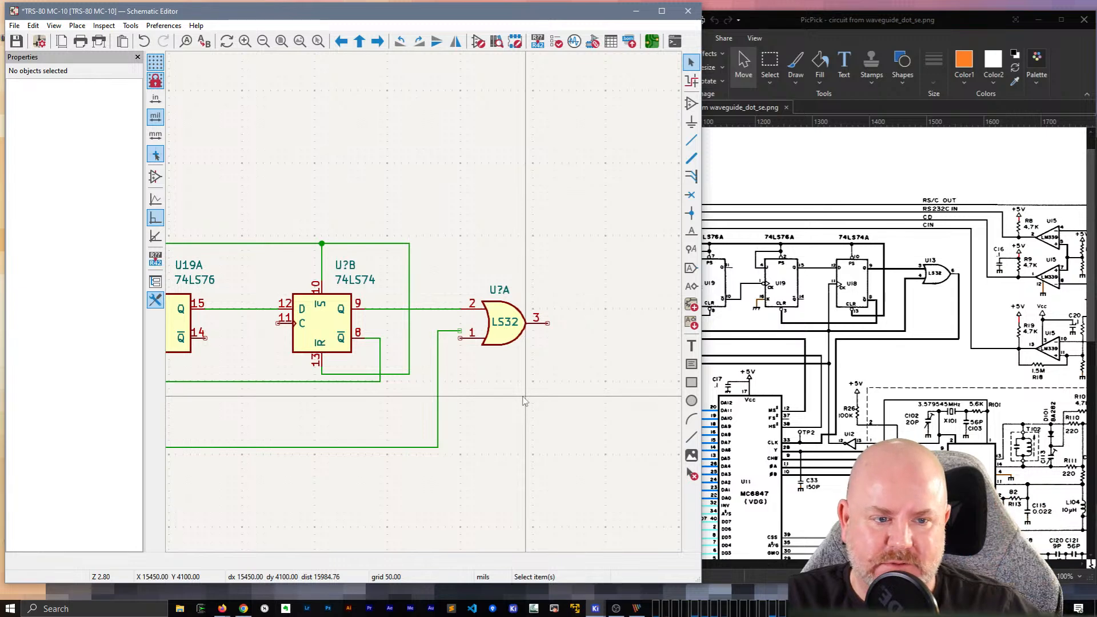
{"action": "left_click", "coordinate": [506, 324]}
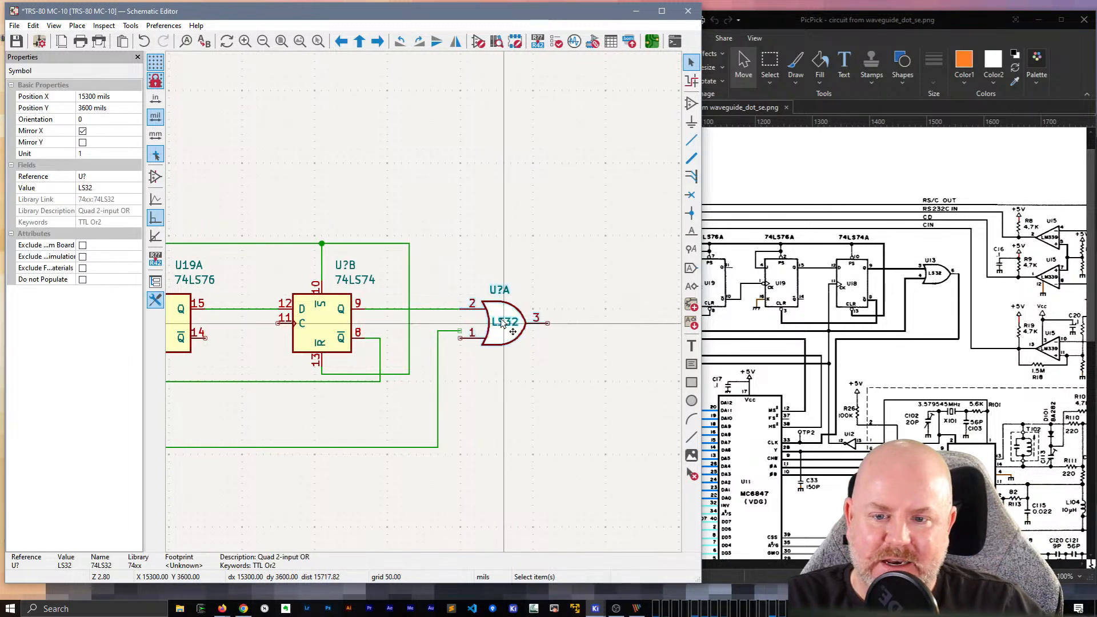
{"action": "left_click_drag", "start_coordinate": [445, 330], "coordinate": [442, 338]}
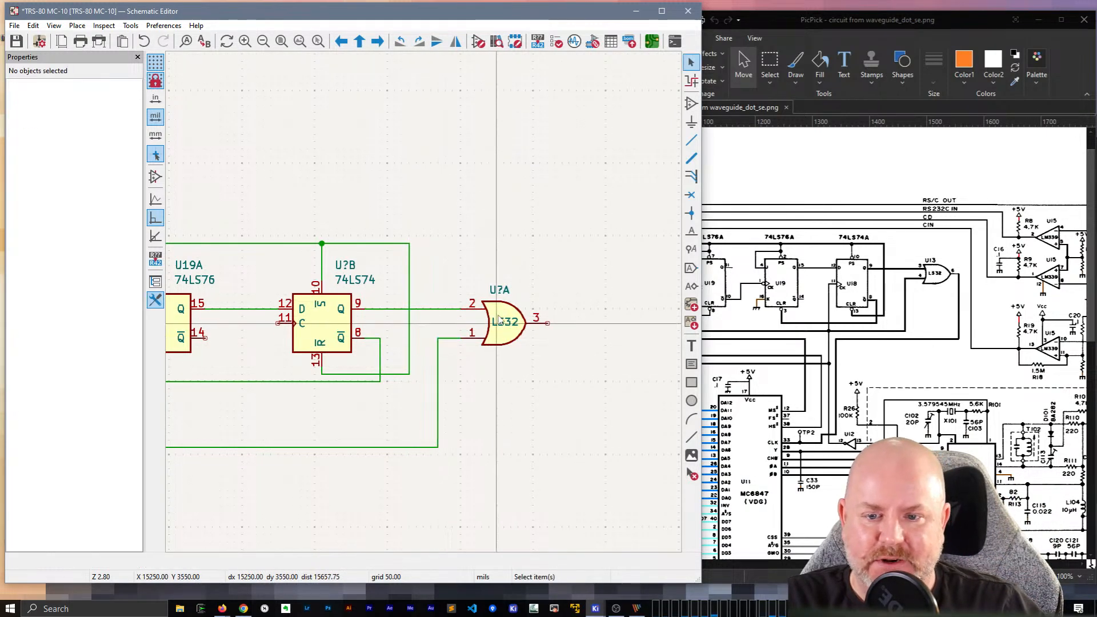
Step: Set the new LS32 gate's reference to U13 and its unit to B
{"action": "left_click", "coordinate": [501, 312]}
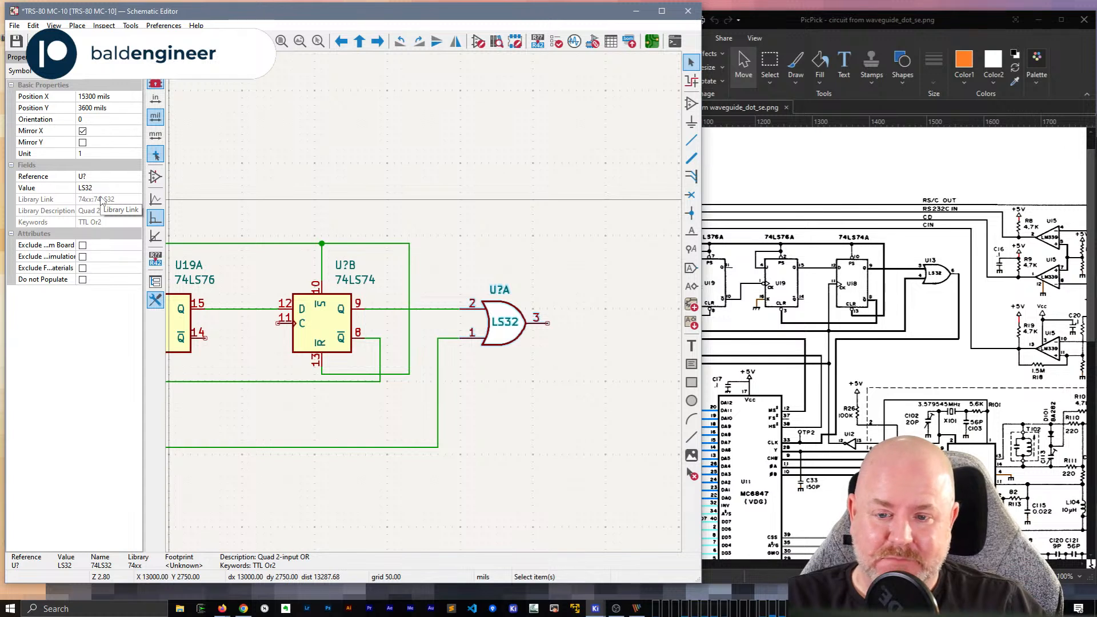
{"action": "left_click", "coordinate": [99, 176]}
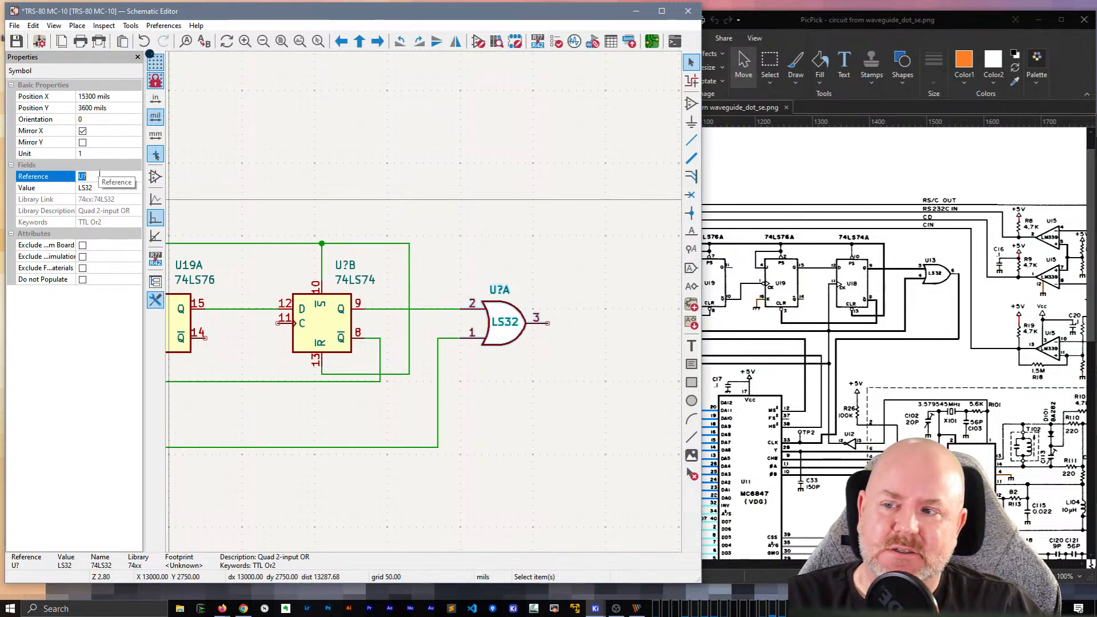
{"action": "type", "text": "U13"}
{"action": "key", "text": "Return"}
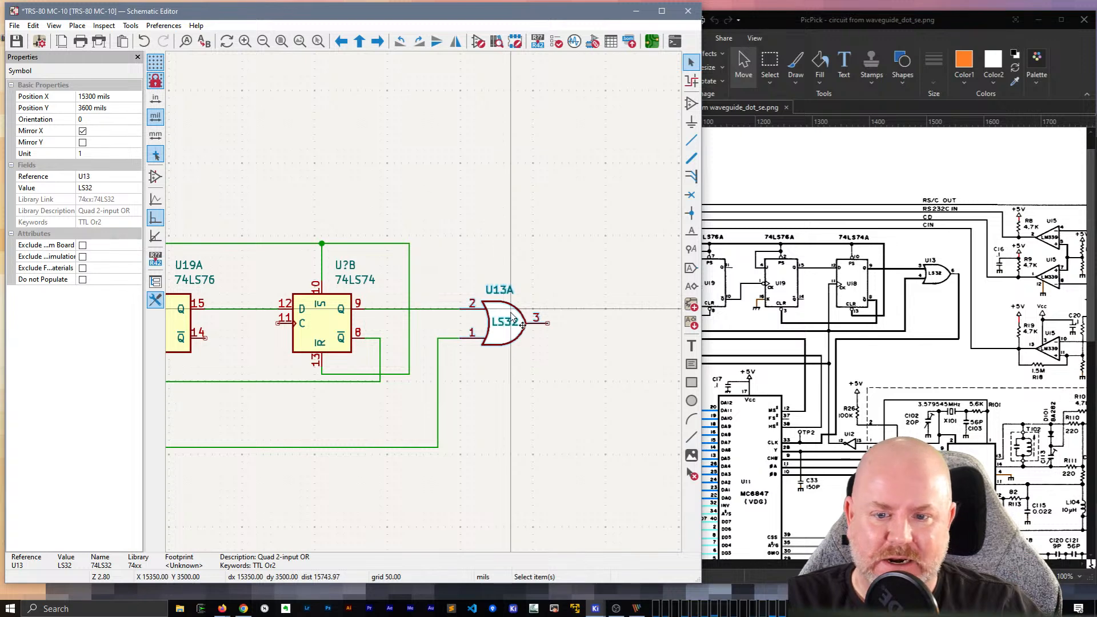
{"action": "double_click", "coordinate": [496, 316]}
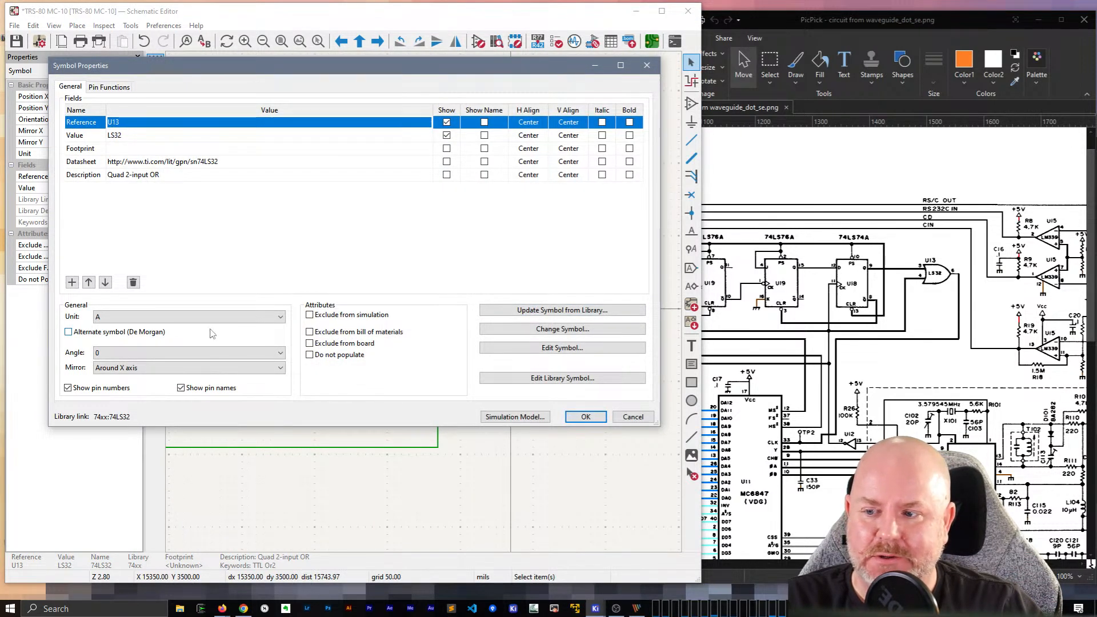
{"action": "left_click", "coordinate": [210, 317]}
{"action": "left_click", "coordinate": [178, 343]}
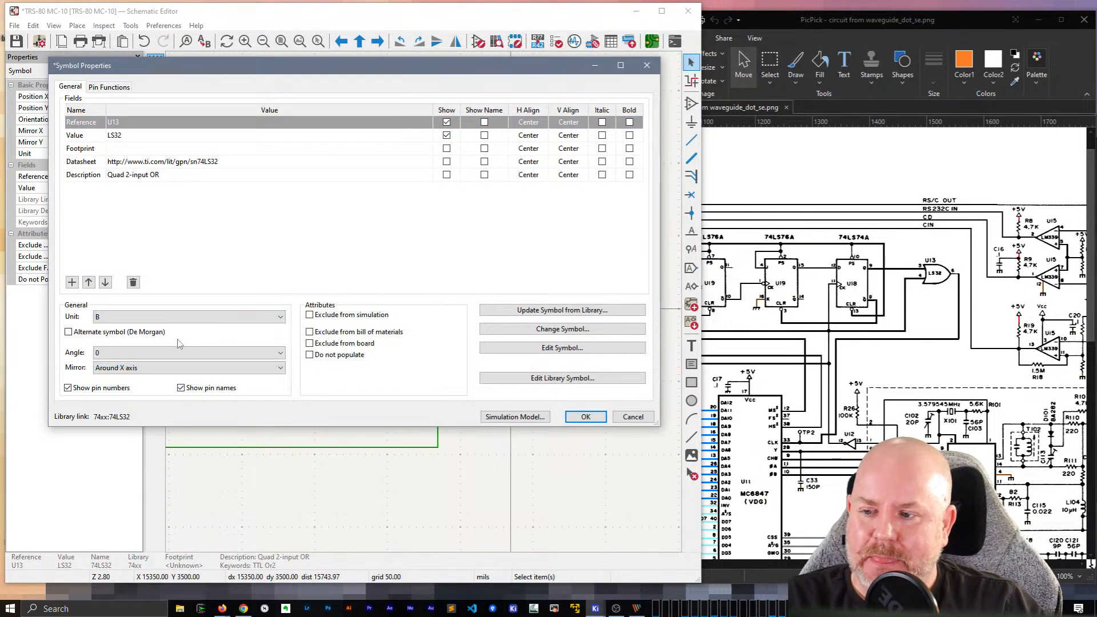
{"action": "left_click", "coordinate": [586, 417]}
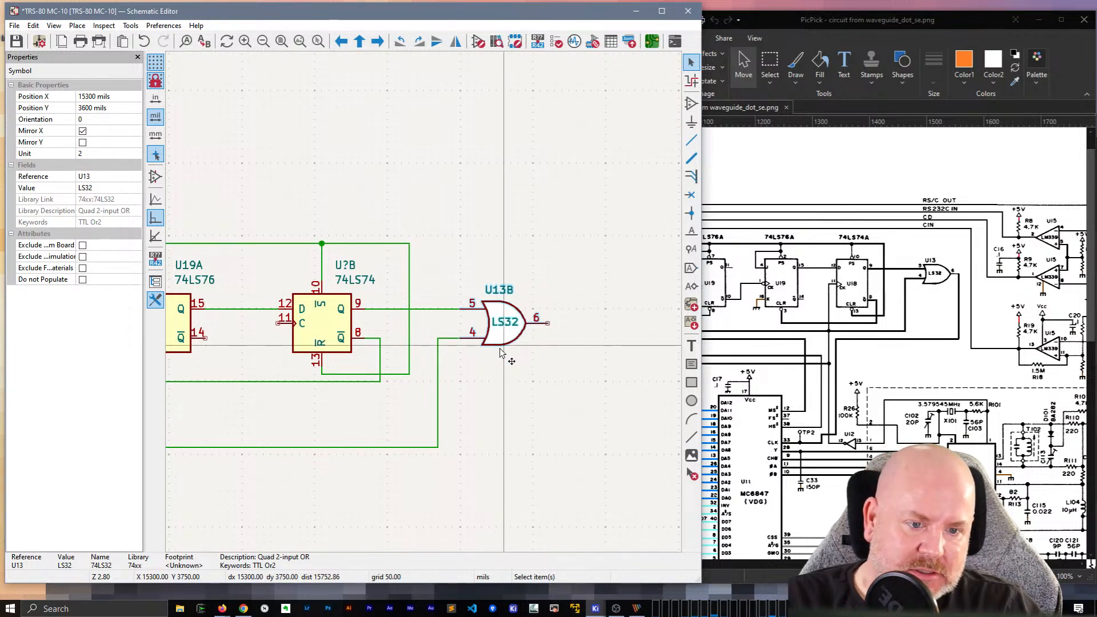
Step: Lower the horizontal wire from U19A's reset pin 3 to pin 8 of the rightmost 74LS74 to Y 4050
{"action": "scroll", "coordinate": [500, 352], "scroll_direction": "down", "scroll_amount": 3}
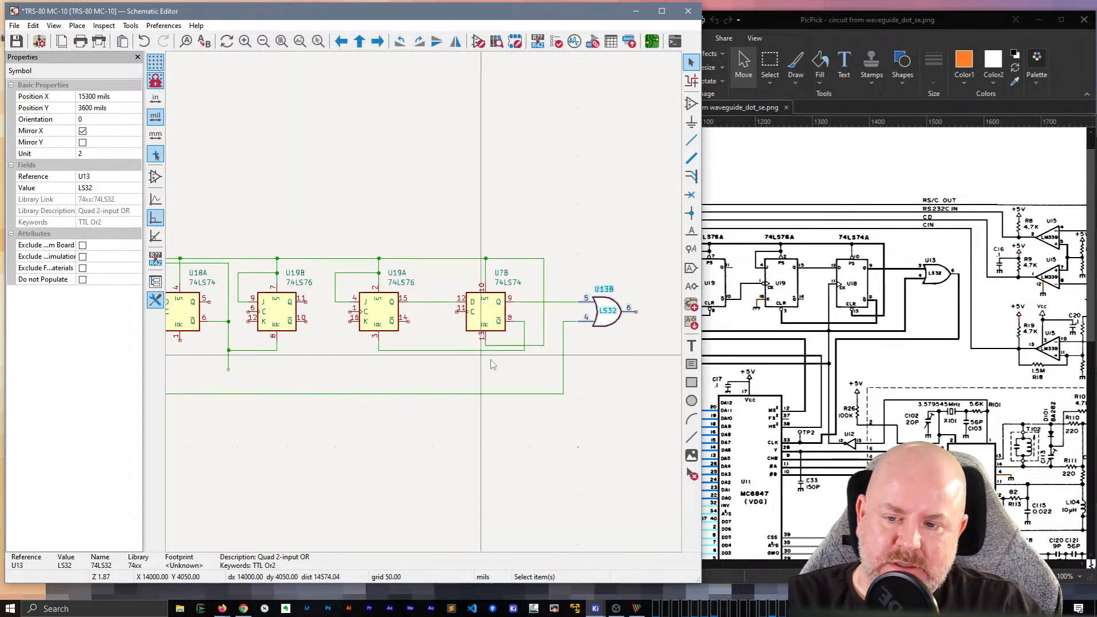
{"action": "left_click", "coordinate": [415, 353]}
{"action": "left_click_drag", "start_coordinate": [415, 353], "coordinate": [389, 359]}
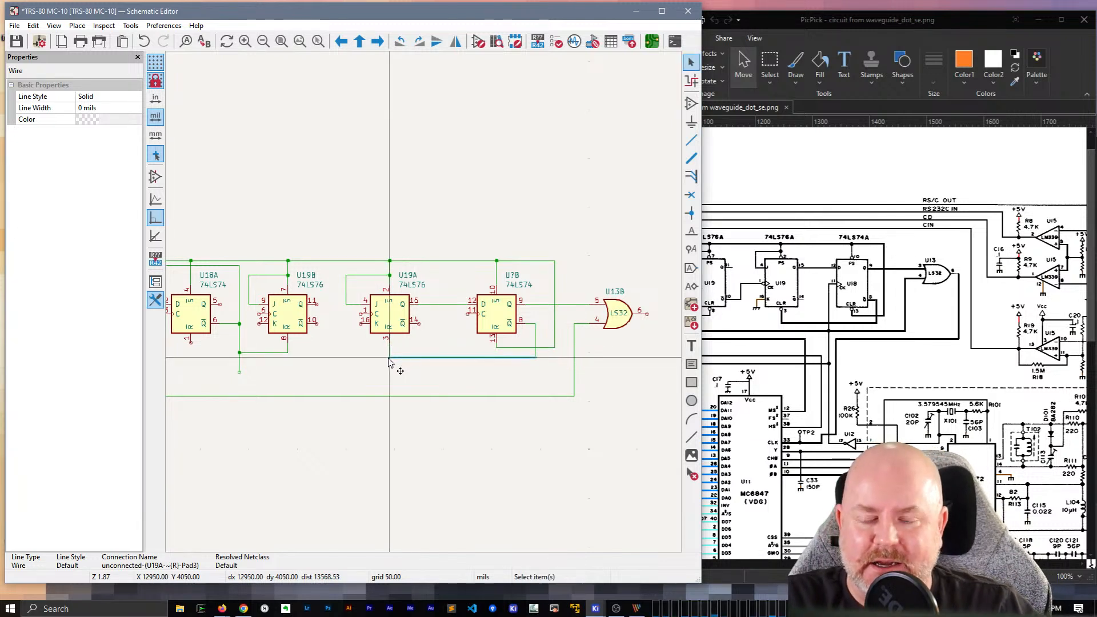
Step: Raise the set line's segments between U18A, U19B and U19A to Y 3000
{"action": "middle_click_drag", "start_coordinate": [328, 206], "coordinate": [422, 180]}
{"action": "left_click", "coordinate": [343, 238]}
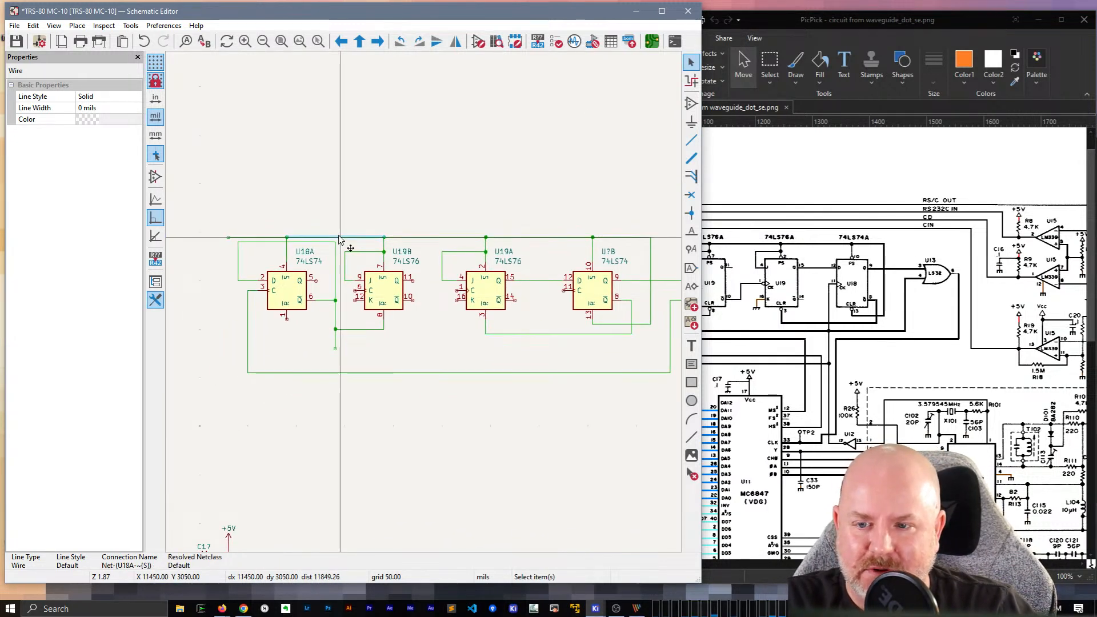
{"action": "key", "text": "g"}
{"action": "left_click", "coordinate": [384, 234]}
{"action": "left_click", "coordinate": [410, 238]}
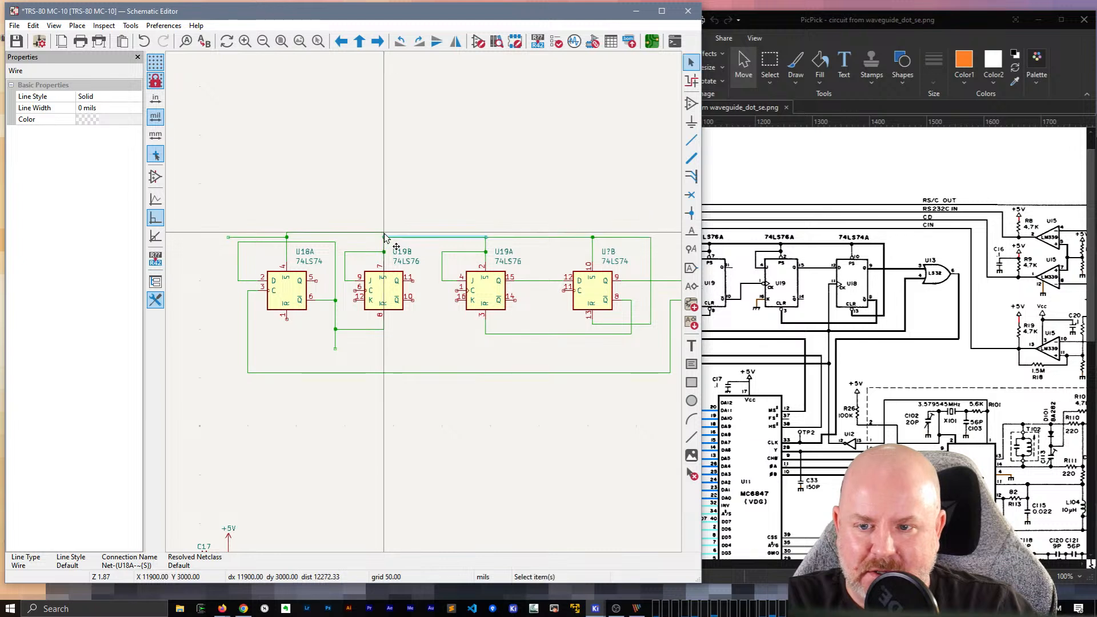
{"action": "key", "text": "g"}
{"action": "left_click", "coordinate": [385, 234]}
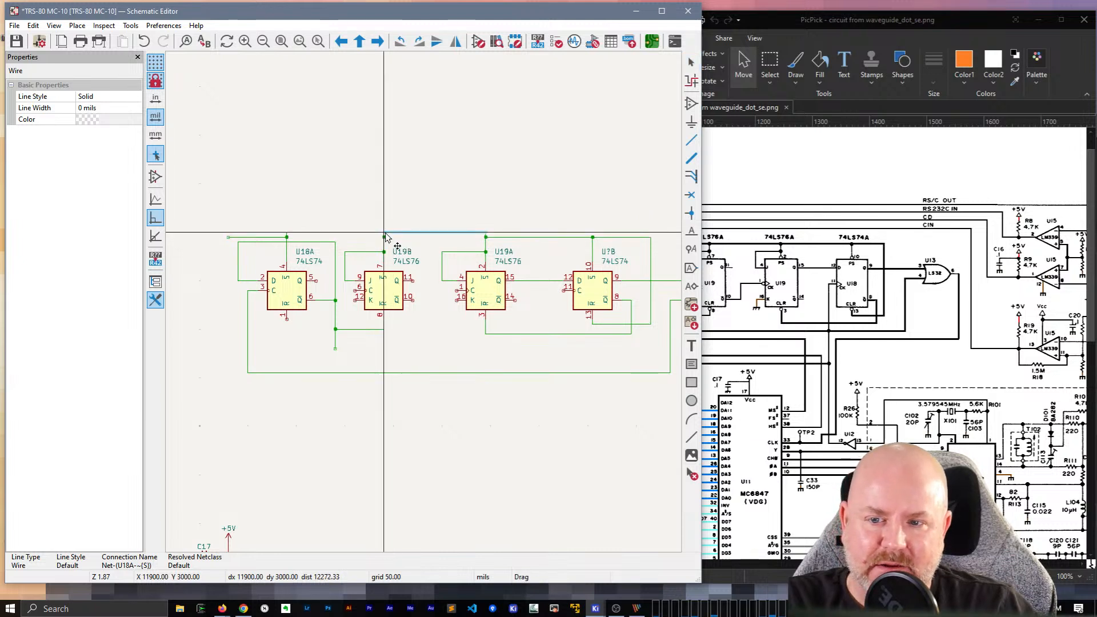
Step: Raise the set line from U19A across the rightmost 74LS74 to its right-hand corner to Y 3000
{"action": "left_click", "coordinate": [489, 237]}
{"action": "key", "text": "g"}
{"action": "left_click", "coordinate": [617, 236]}
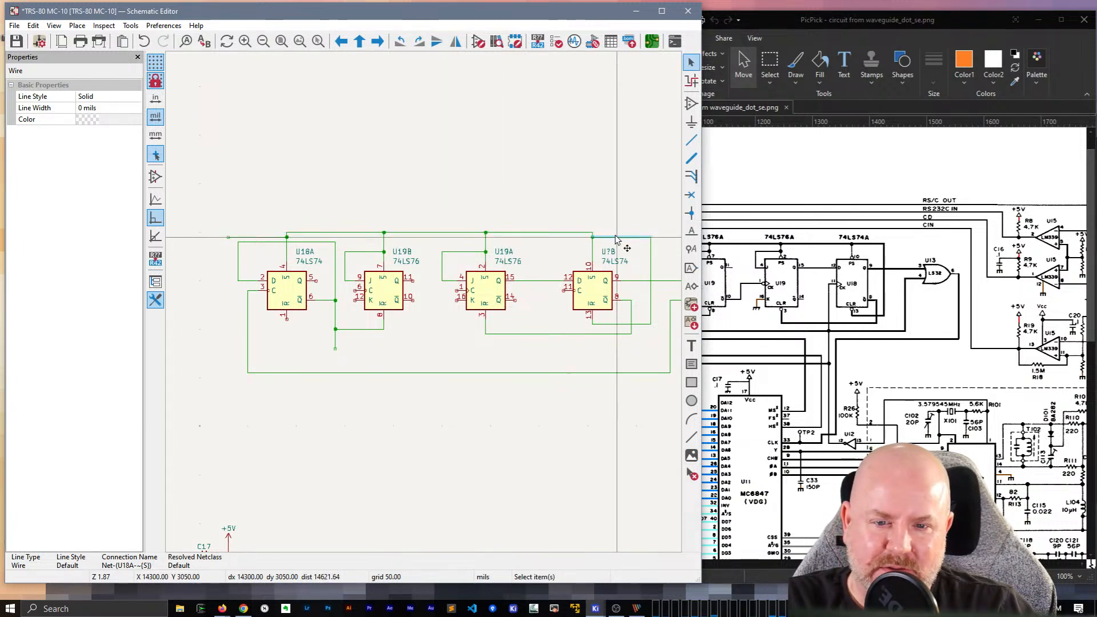
{"action": "key", "text": "g"}
{"action": "left_click", "coordinate": [593, 232]}
{"action": "left_click", "coordinate": [600, 217]}
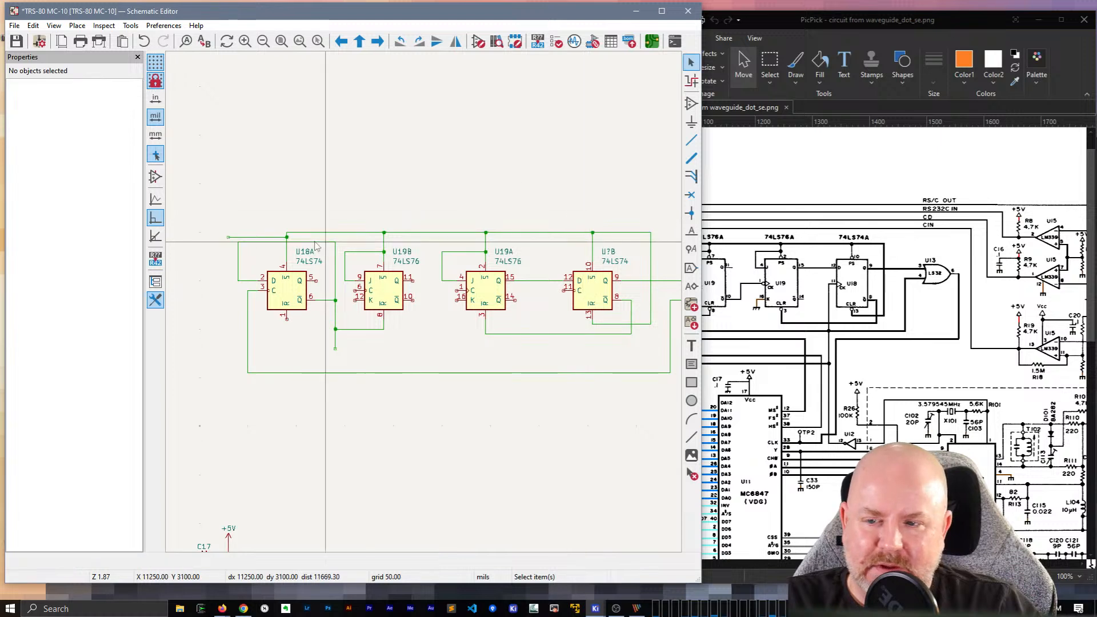
Step: Raise the set line's open segment left of U18A's set pin 4 to Y 3000
{"action": "left_click", "coordinate": [276, 238]}
{"action": "key", "text": "g"}
{"action": "left_click", "coordinate": [287, 233]}
{"action": "left_click", "coordinate": [324, 212]}
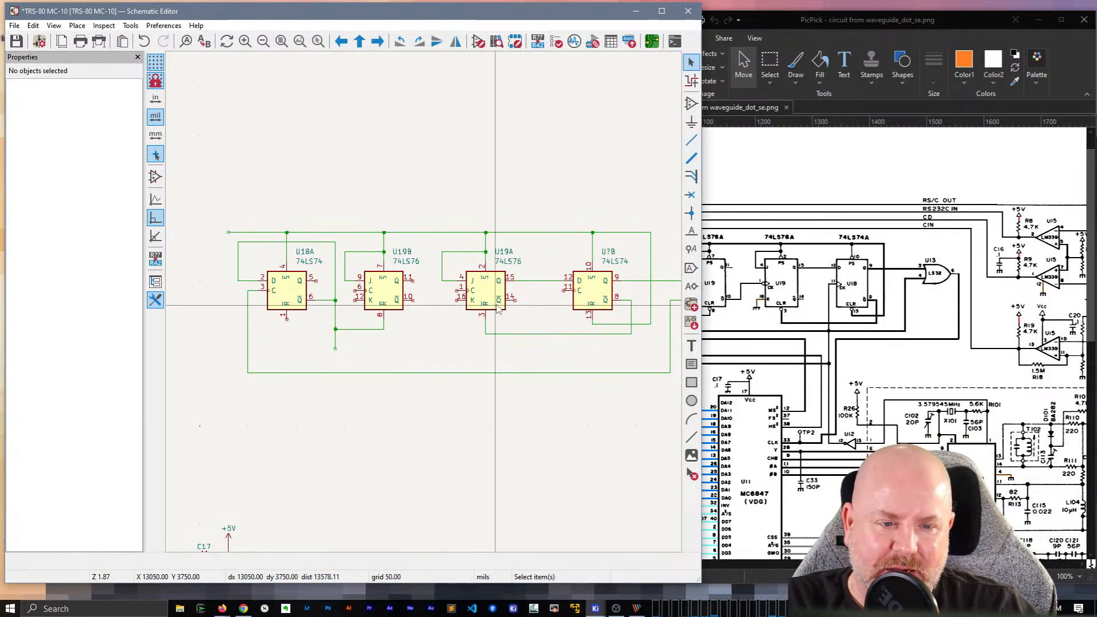
Step: Wire clock pin 11 of the rightmost 74LS74 down to the long horizontal line linking U18A pin 3 and U13B pin 4
{"action": "middle_click_drag", "start_coordinate": [597, 441], "coordinate": [552, 439]}
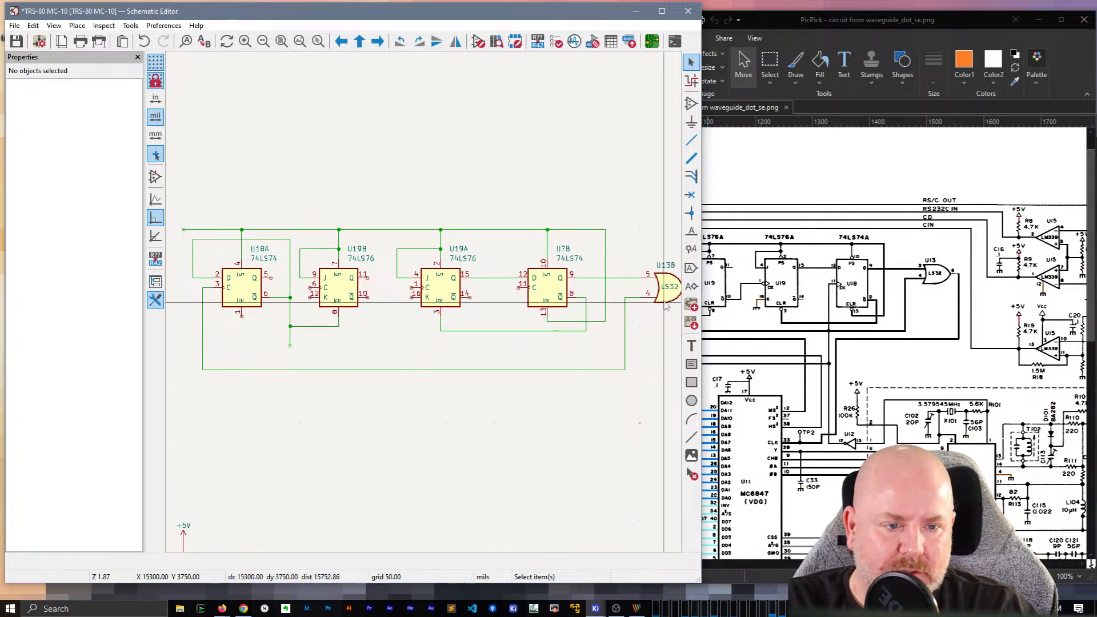
{"action": "key", "text": "w"}
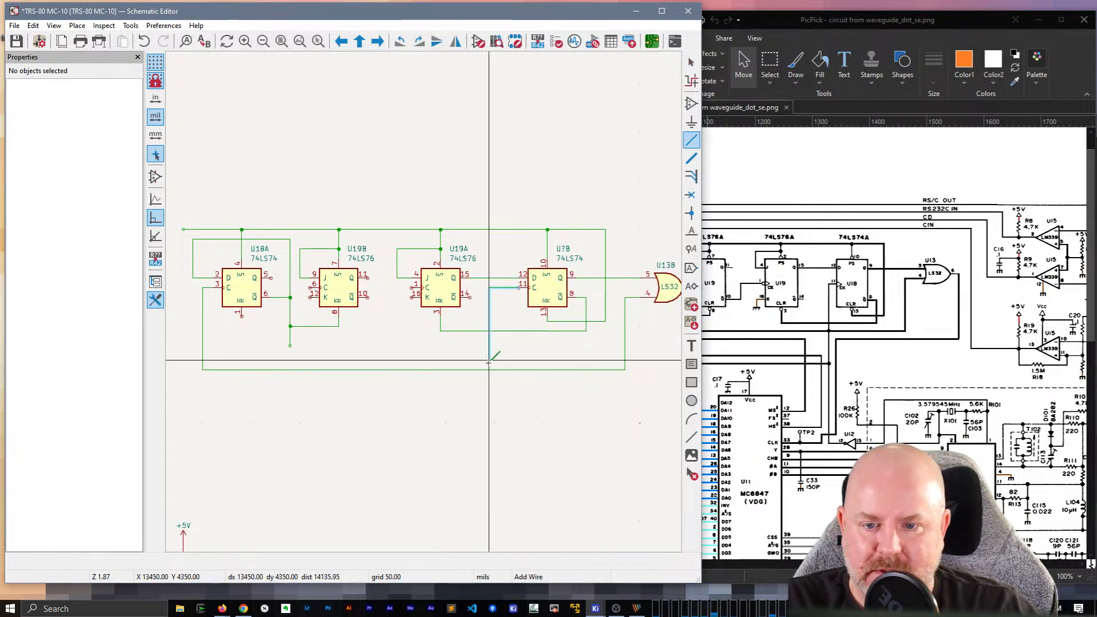
{"action": "left_click", "coordinate": [499, 370]}
{"action": "key", "text": "Escape"}
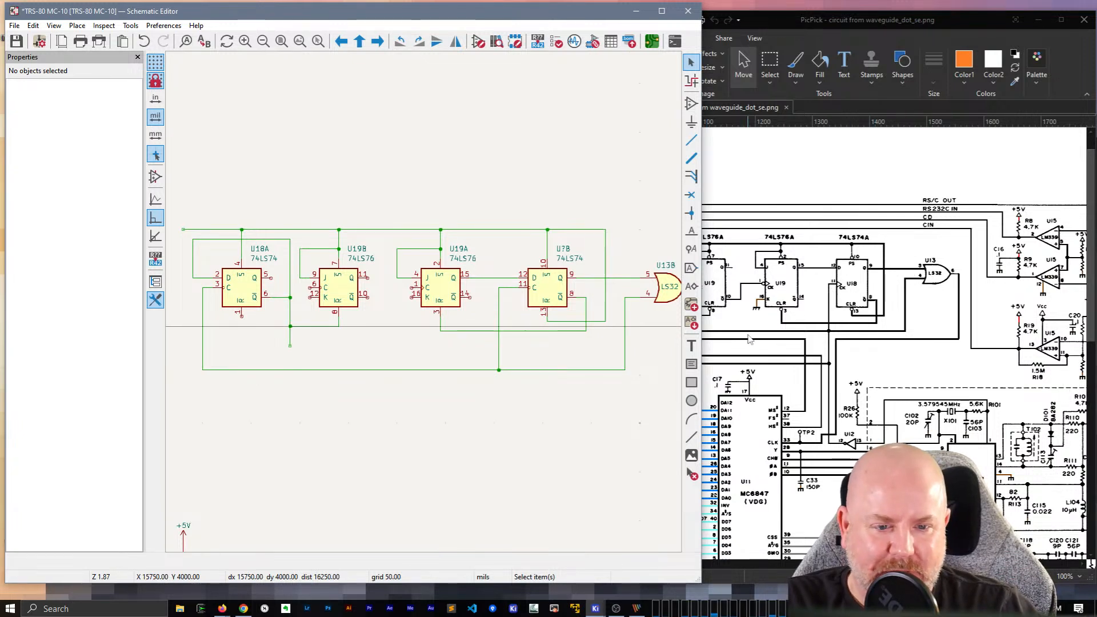
Step: Ground U19A's K pin 16 with a short wire stub and a duplicate of C17's GND symbol at X 12600, Y 3750
{"action": "scroll", "coordinate": [413, 295], "scroll_direction": "up", "scroll_amount": 3}
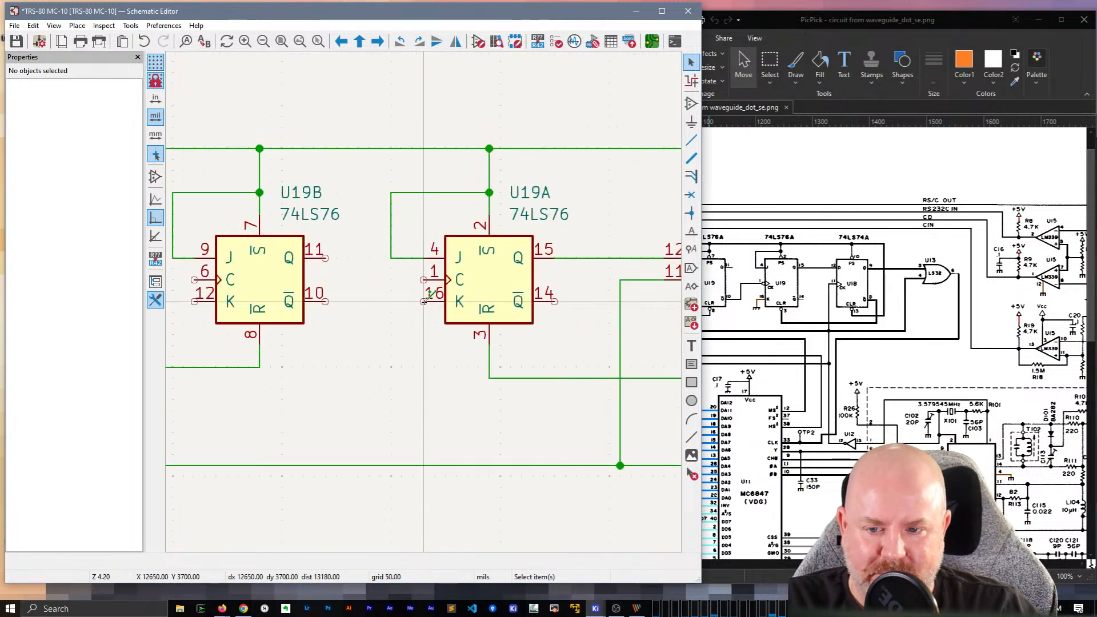
{"action": "scroll", "coordinate": [423, 301], "scroll_direction": "down", "scroll_amount": 3}
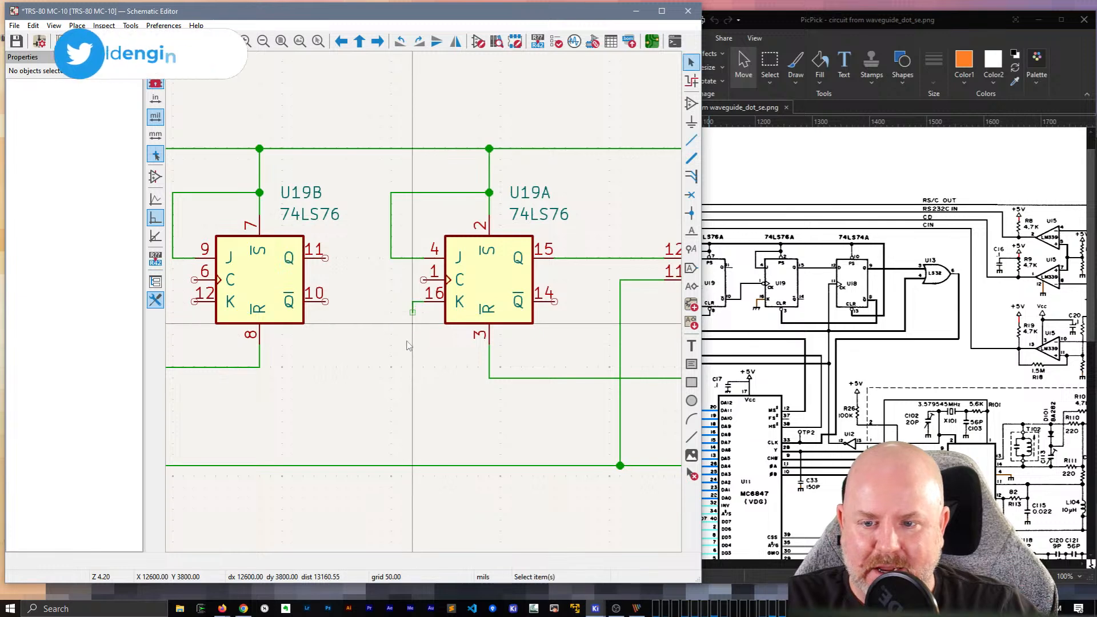
{"action": "scroll", "coordinate": [416, 314], "scroll_direction": "down", "scroll_amount": 3}
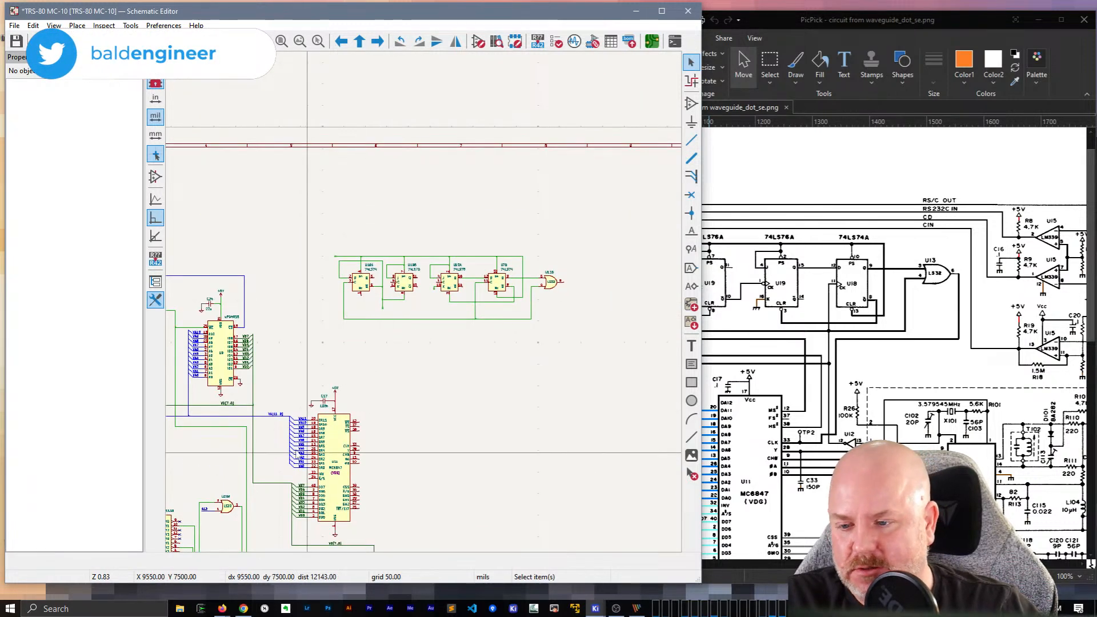
{"action": "scroll", "coordinate": [318, 405], "scroll_direction": "up", "scroll_amount": 5}
{"action": "left_click", "coordinate": [430, 295]}
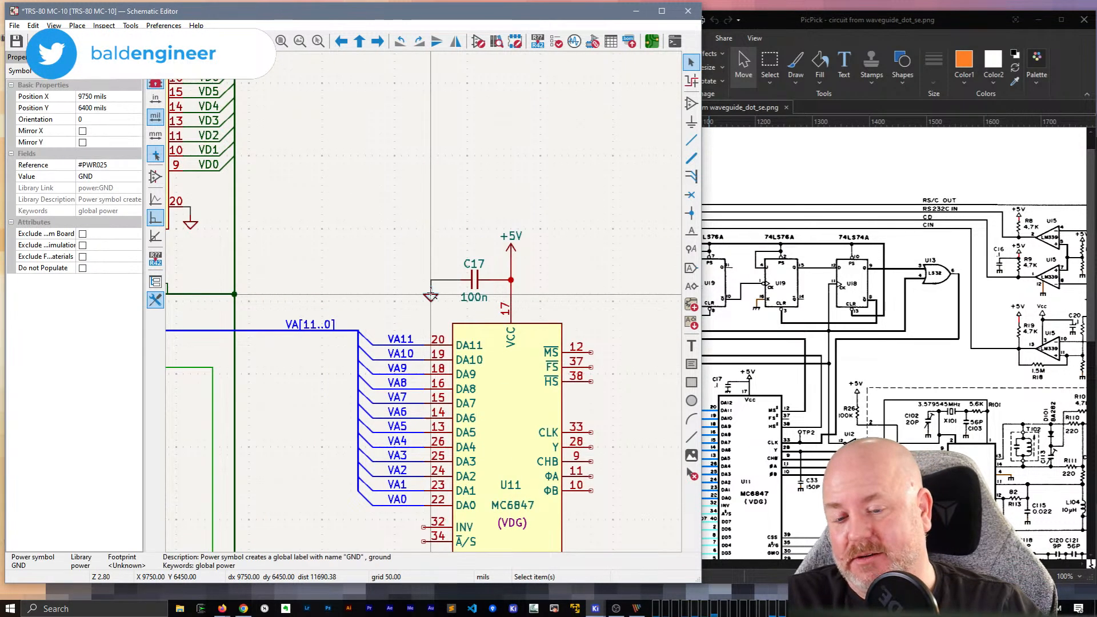
{"action": "key", "text": "ctrl+d"}
{"action": "scroll", "coordinate": [423, 306], "scroll_direction": "down", "scroll_amount": 2}
{"action": "scroll", "coordinate": [487, 188], "scroll_direction": "up", "scroll_amount": 4}
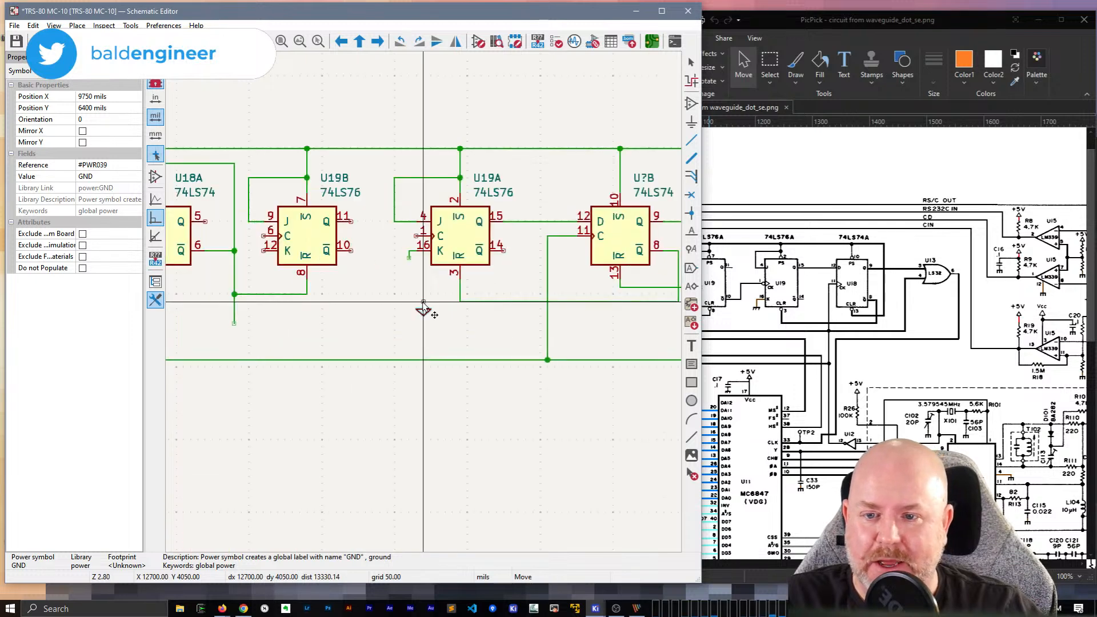
{"action": "left_click", "coordinate": [409, 266]}
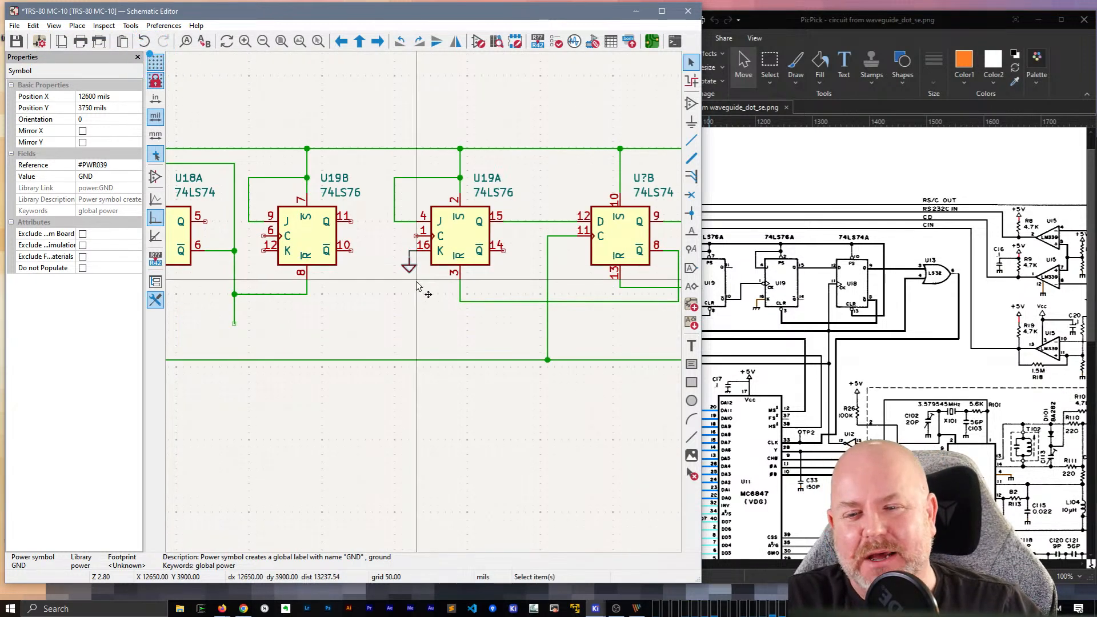
{"action": "left_click", "coordinate": [419, 286]}
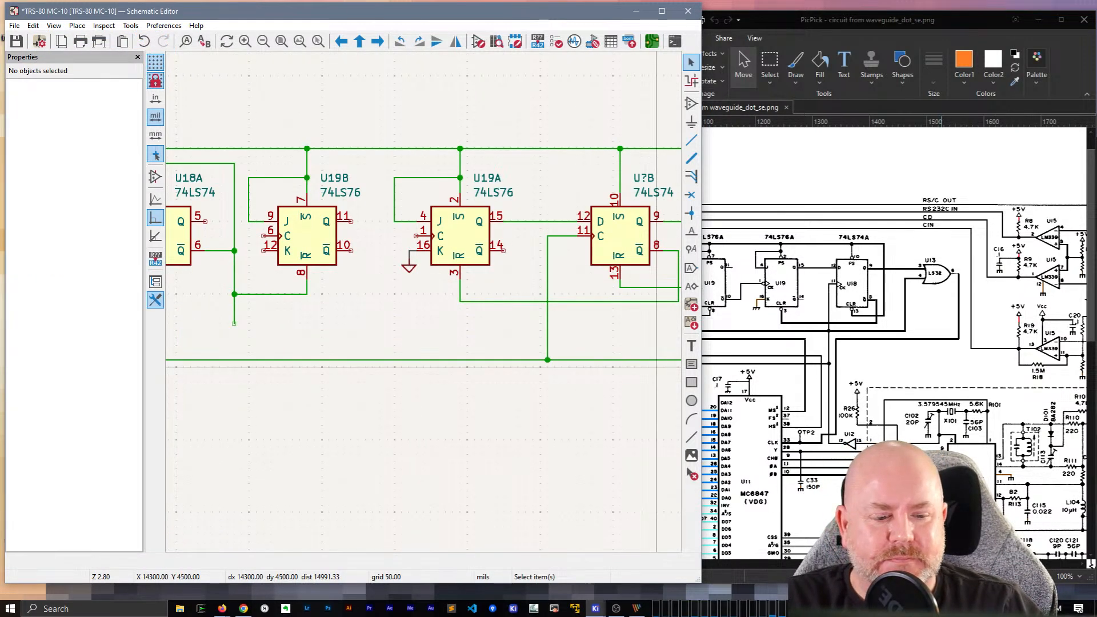
{"action": "key", "text": "alt+Tab"}
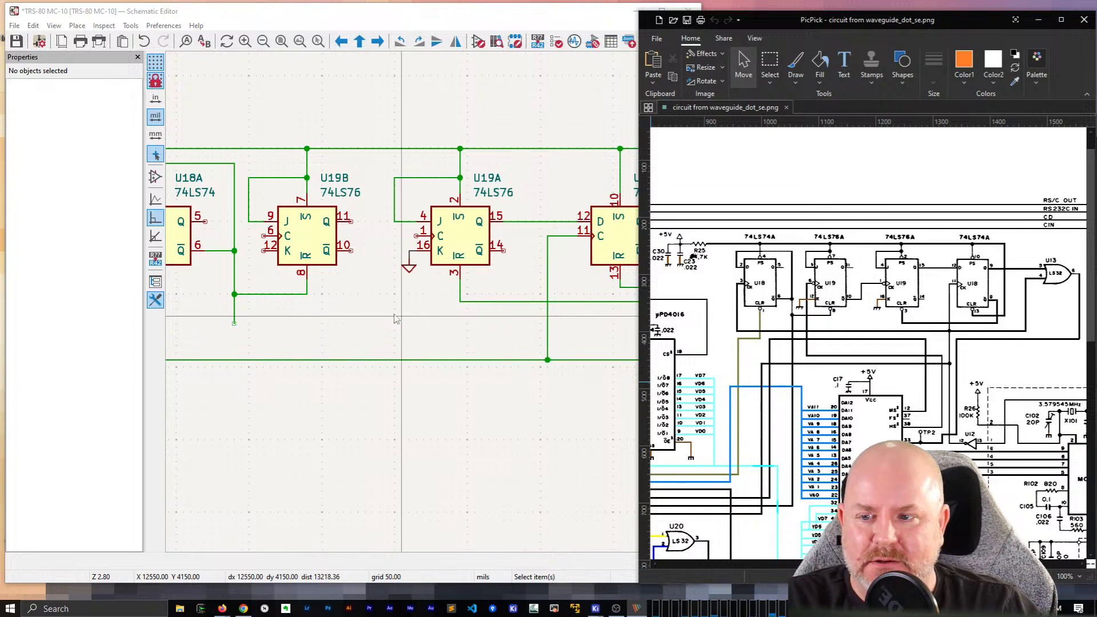
{"action": "left_click", "coordinate": [422, 289]}
{"action": "mouse_move", "coordinate": [419, 285]}
{"action": "left_mouse_down"}
{"action": "mouse_move", "coordinate": [398, 245]}
{"action": "mouse_move", "coordinate": [414, 273]}
{"action": "left_mouse_up"}
{"action": "key", "text": "ctrl+d"}
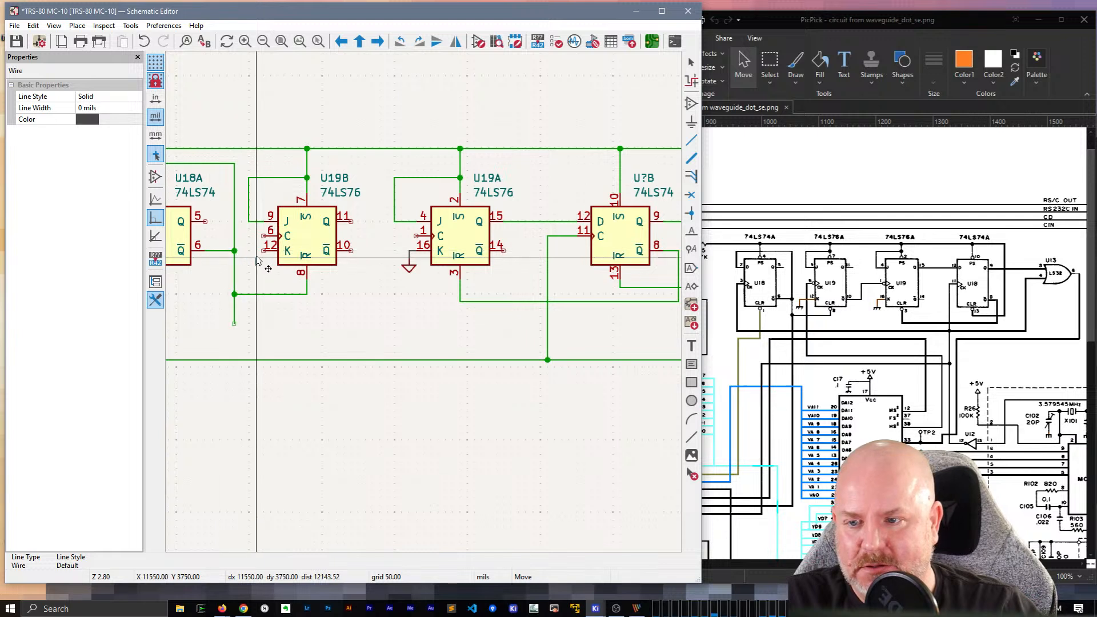
{"action": "key", "text": "Escape"}
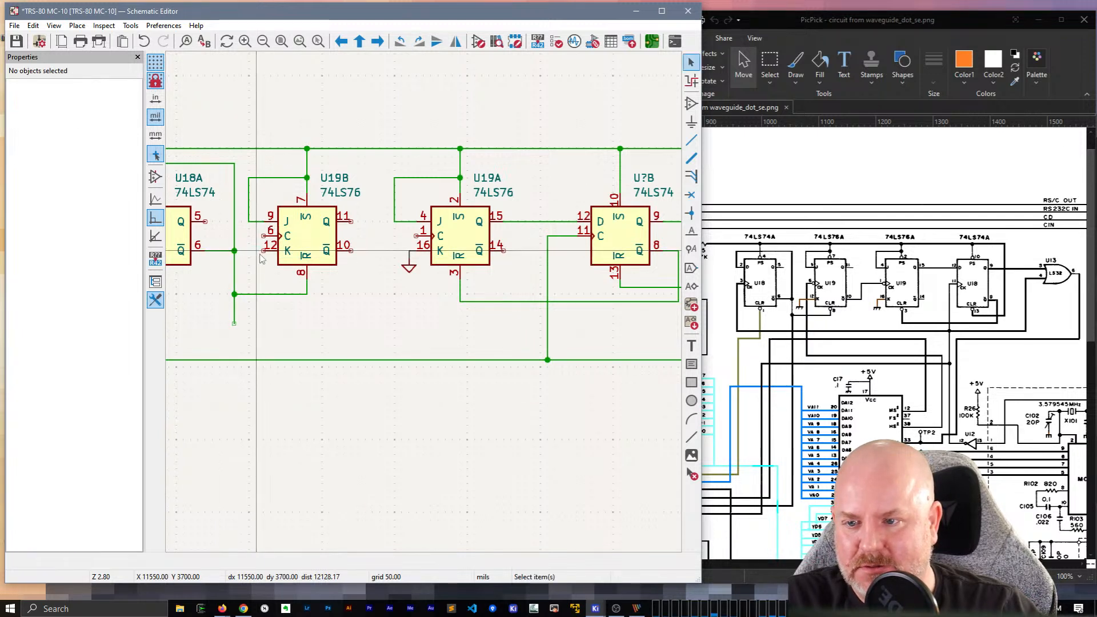
Step: Duplicate the GND symbol below U19A's pin 16 for U19B's K pin 12
{"action": "left_click", "coordinate": [410, 270]}
{"action": "key", "text": "ctrl+d"}
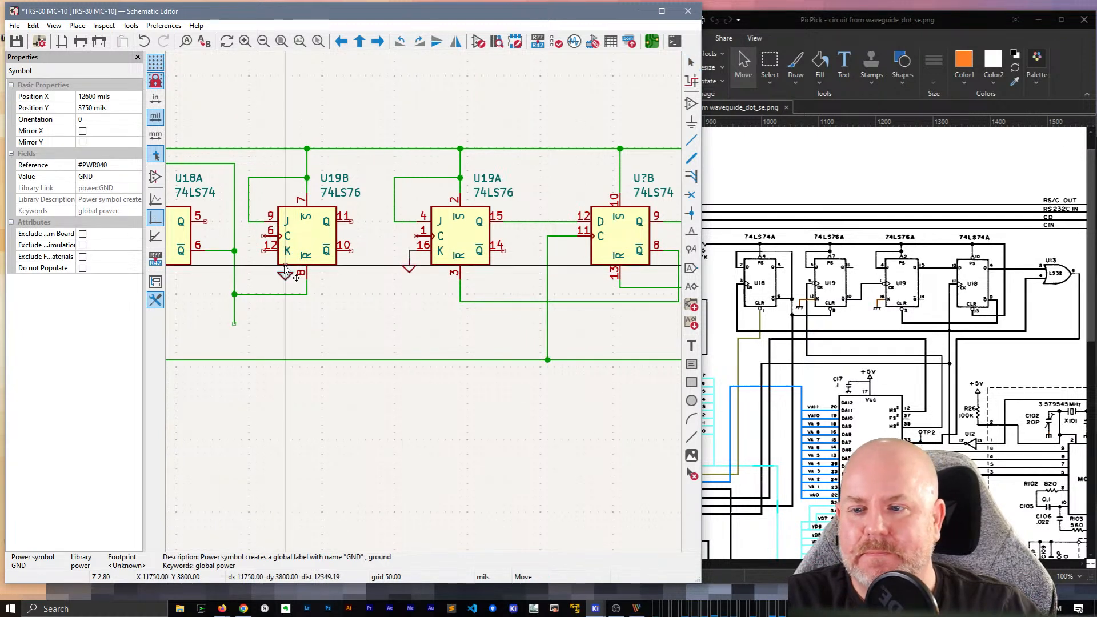
Step: Place the GND symbol on K input pin 12 of flip-flop U19B
{"action": "left_click", "coordinate": [257, 257]}
{"action": "key", "text": "Escape"}
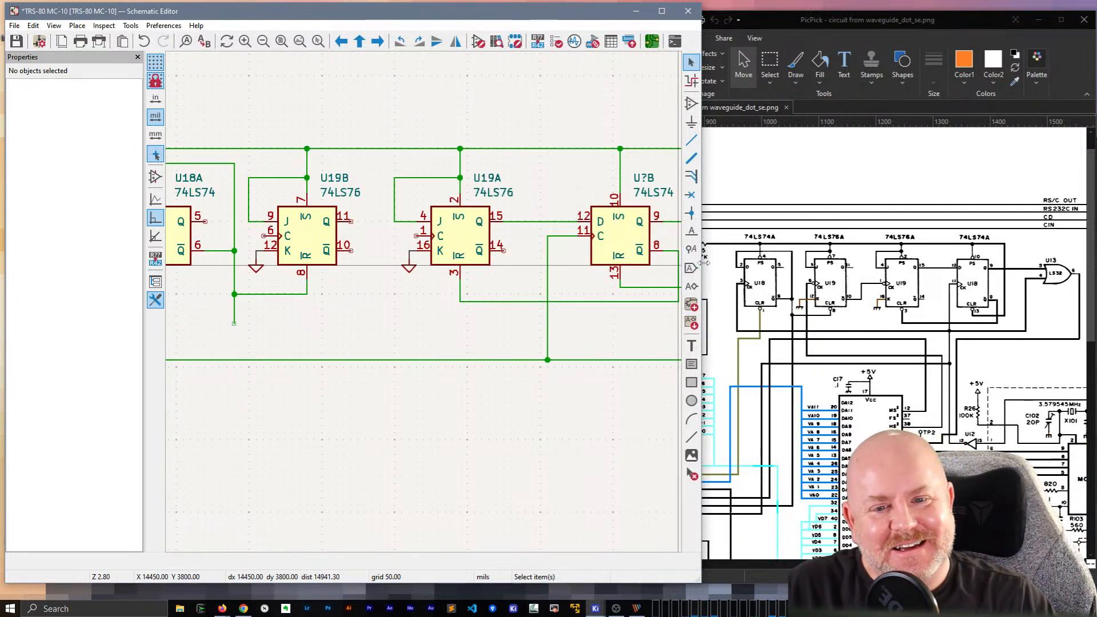
Step: Trace the connections of flip-flops U18 and U19 through the reference circuit image, down to the 74LS155 and the lower buses
{"action": "left_click_drag", "start_coordinate": [704, 262], "coordinate": [834, 275]}
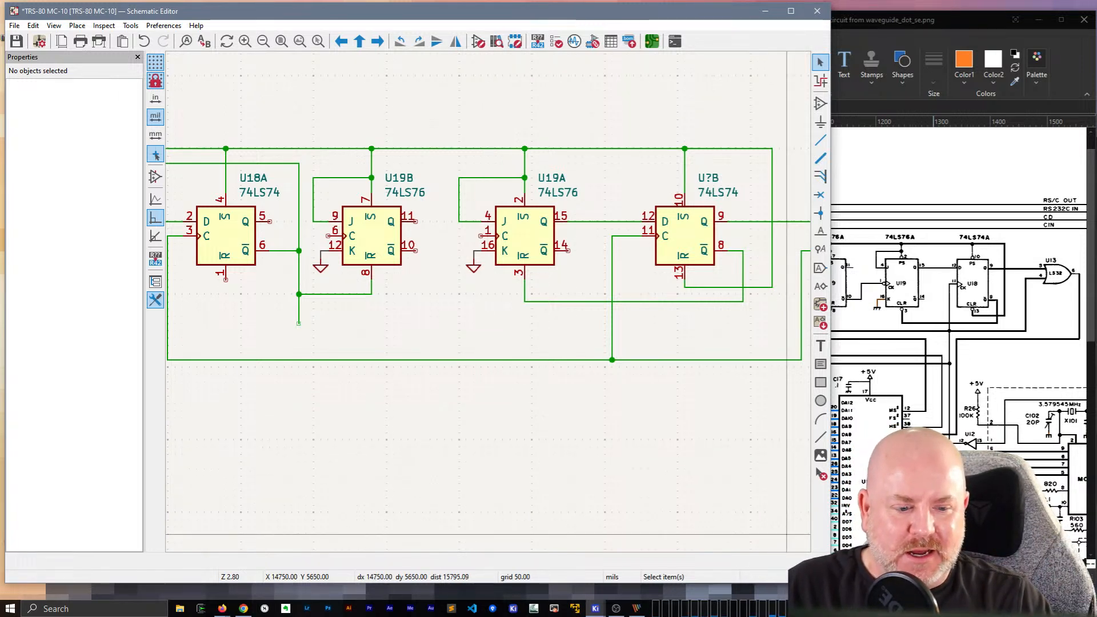
{"action": "left_click_drag", "start_coordinate": [874, 564], "coordinate": [850, 564]}
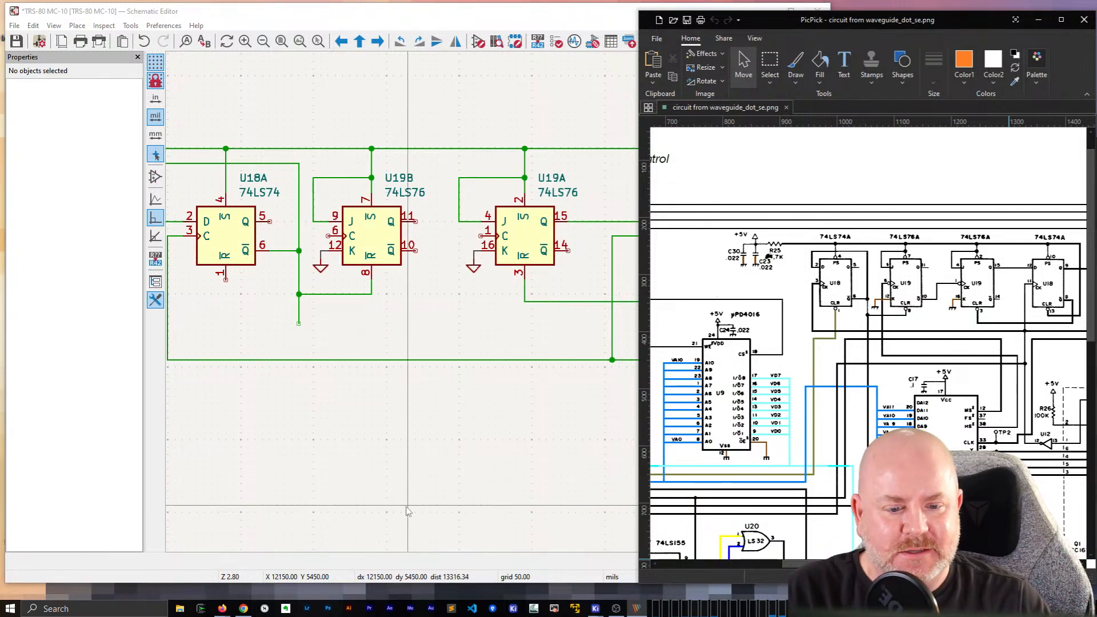
{"action": "left_click_drag", "start_coordinate": [834, 564], "coordinate": [795, 565]}
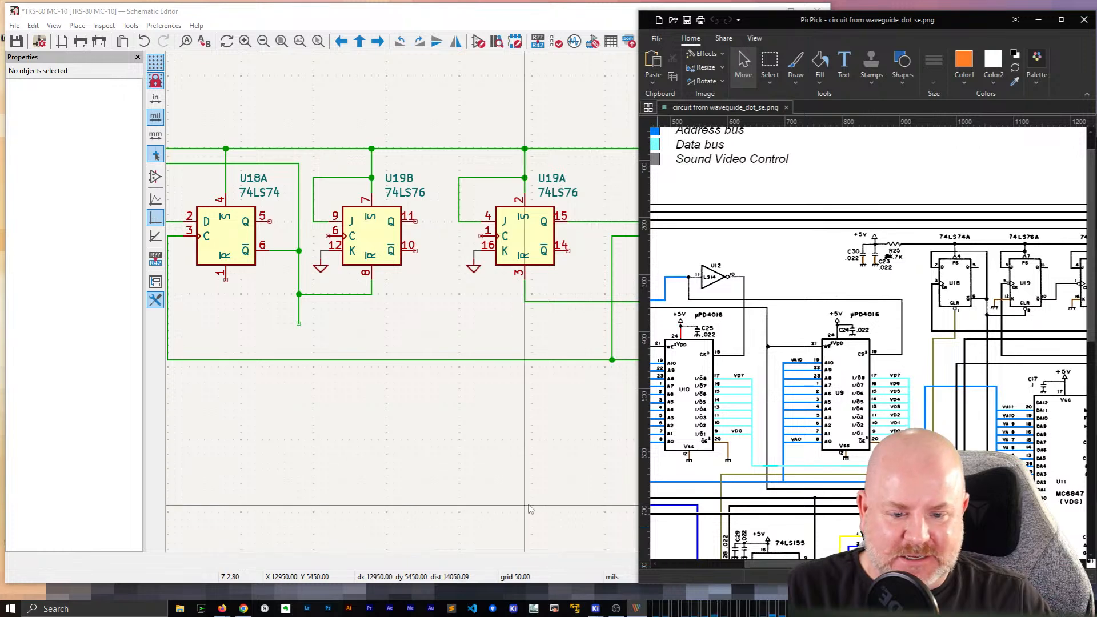
{"action": "scroll", "coordinate": [811, 463], "scroll_direction": "down", "scroll_amount": 5}
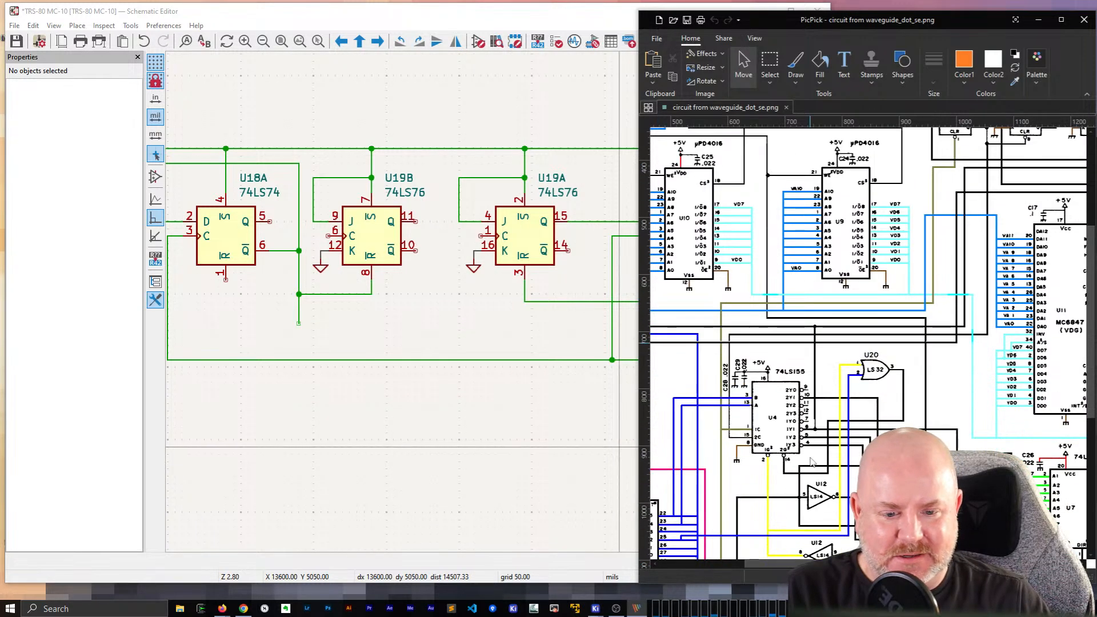
{"action": "scroll", "coordinate": [812, 460], "scroll_direction": "down", "scroll_amount": 2}
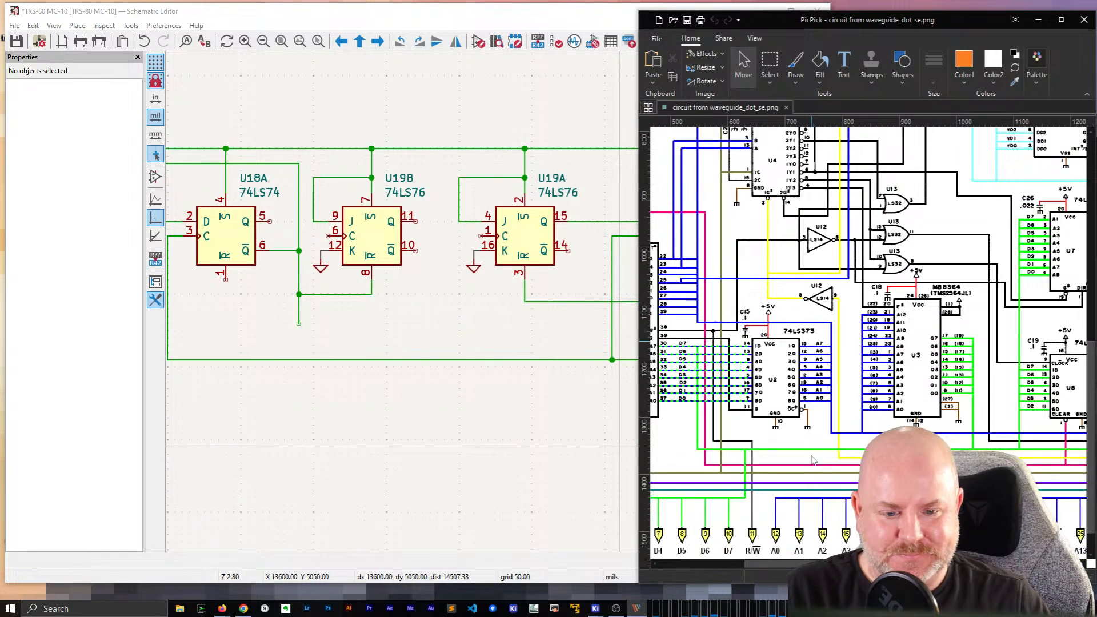
{"action": "scroll", "coordinate": [813, 461], "scroll_direction": "up", "scroll_amount": 7}
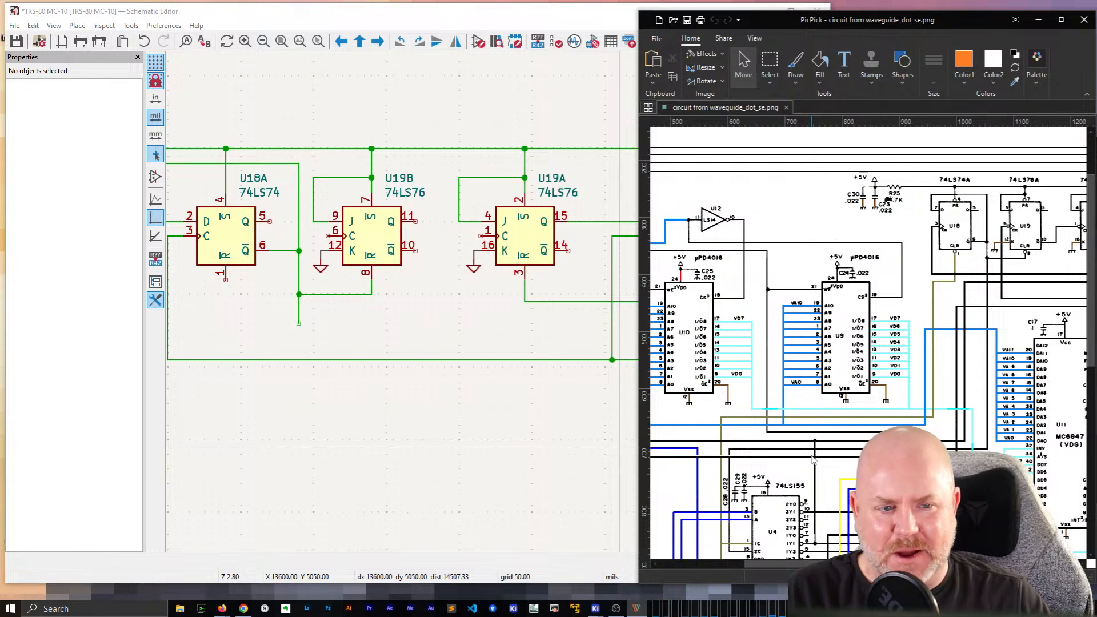
{"action": "left_click_drag", "start_coordinate": [775, 563], "coordinate": [827, 564]}
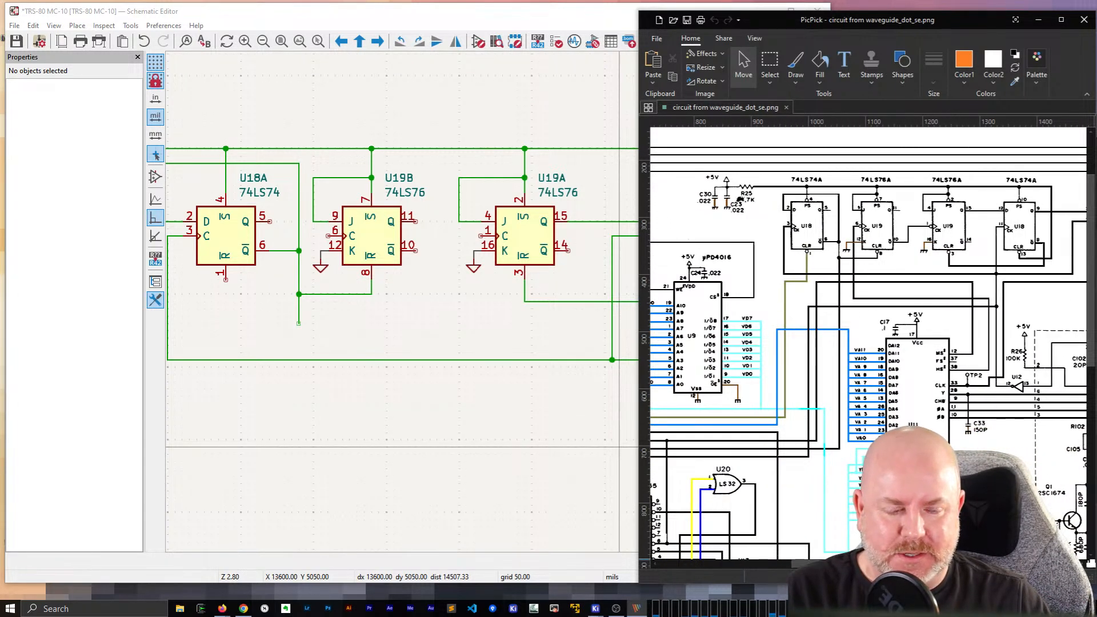
Step: Compare the flip-flop chain and its surroundings in the drawn schematic with the reference circuit around U18, U19 and the µPD4016 memories
{"action": "scroll", "coordinate": [522, 314], "scroll_direction": "down", "scroll_amount": 2}
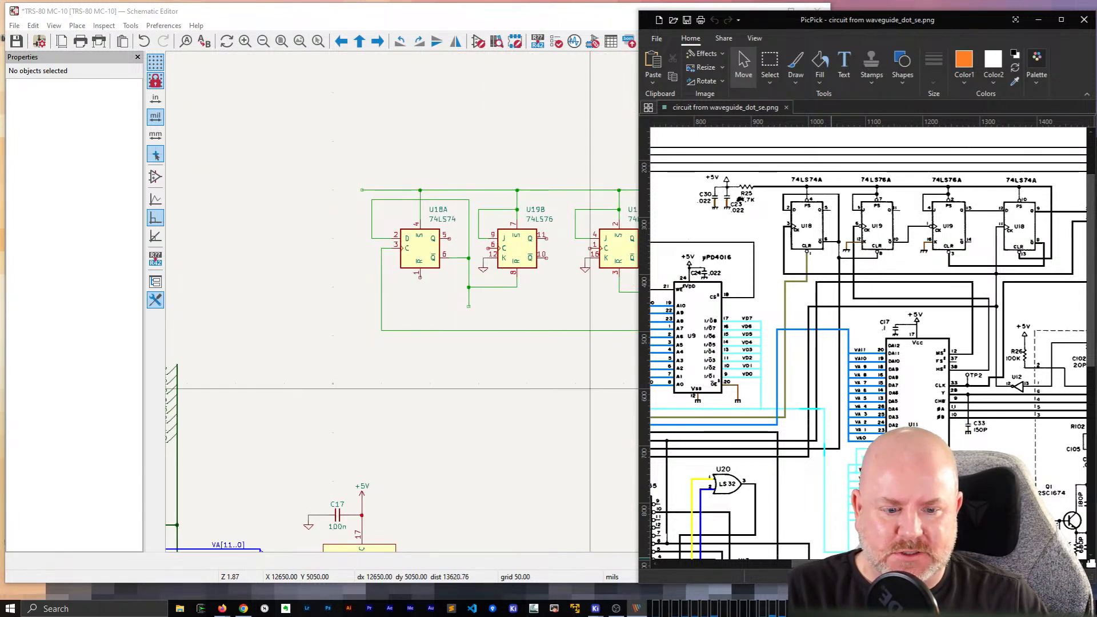
{"action": "left_click_drag", "start_coordinate": [840, 565], "coordinate": [787, 571]}
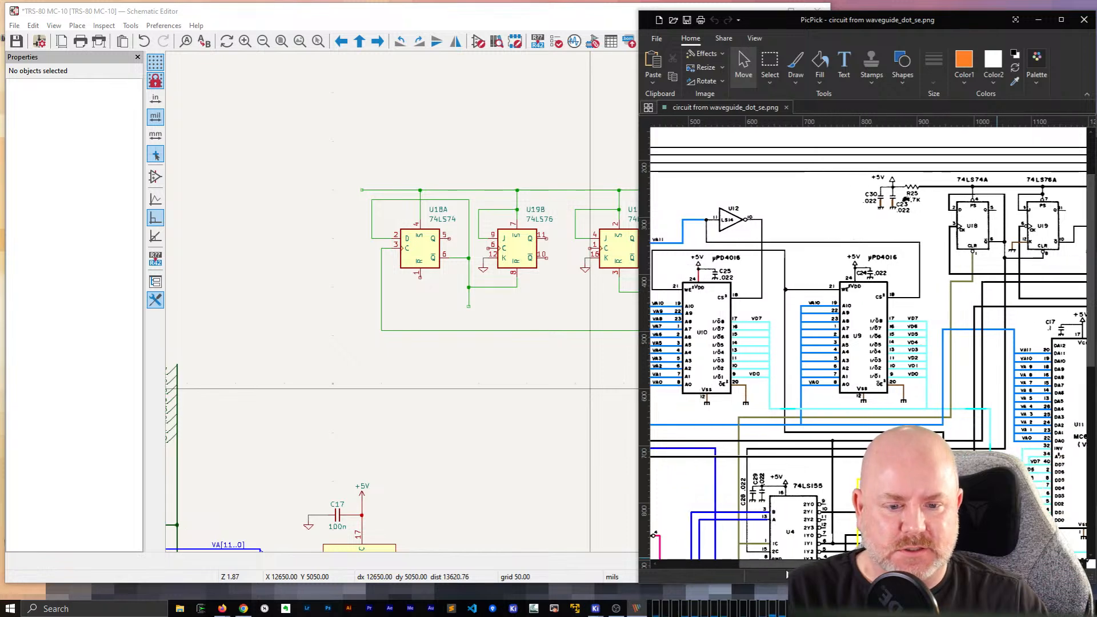
{"action": "scroll", "coordinate": [459, 307], "scroll_direction": "down", "scroll_amount": 5}
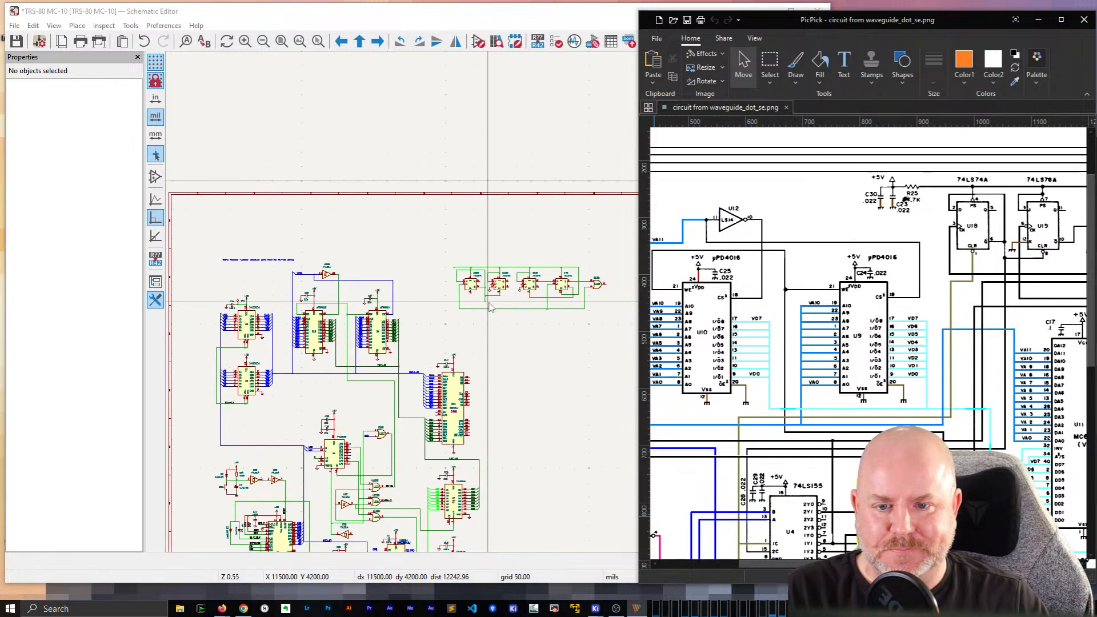
{"action": "left_click", "coordinate": [459, 307]}
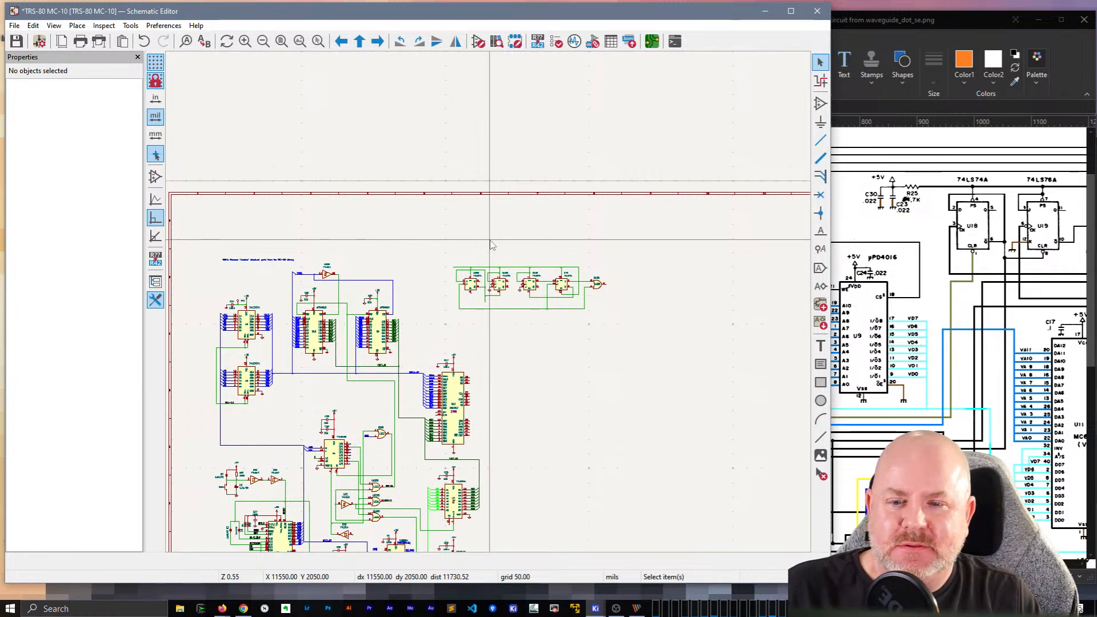
{"action": "scroll", "coordinate": [492, 303], "scroll_direction": "up", "scroll_amount": 4}
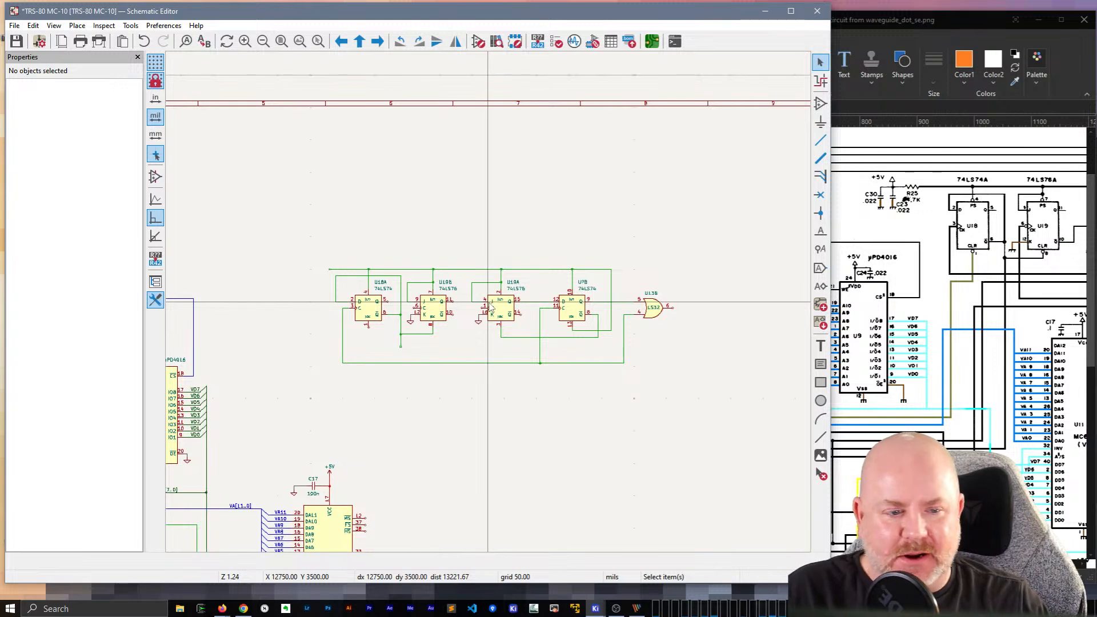
{"action": "left_click_drag", "start_coordinate": [858, 564], "coordinate": [865, 564]}
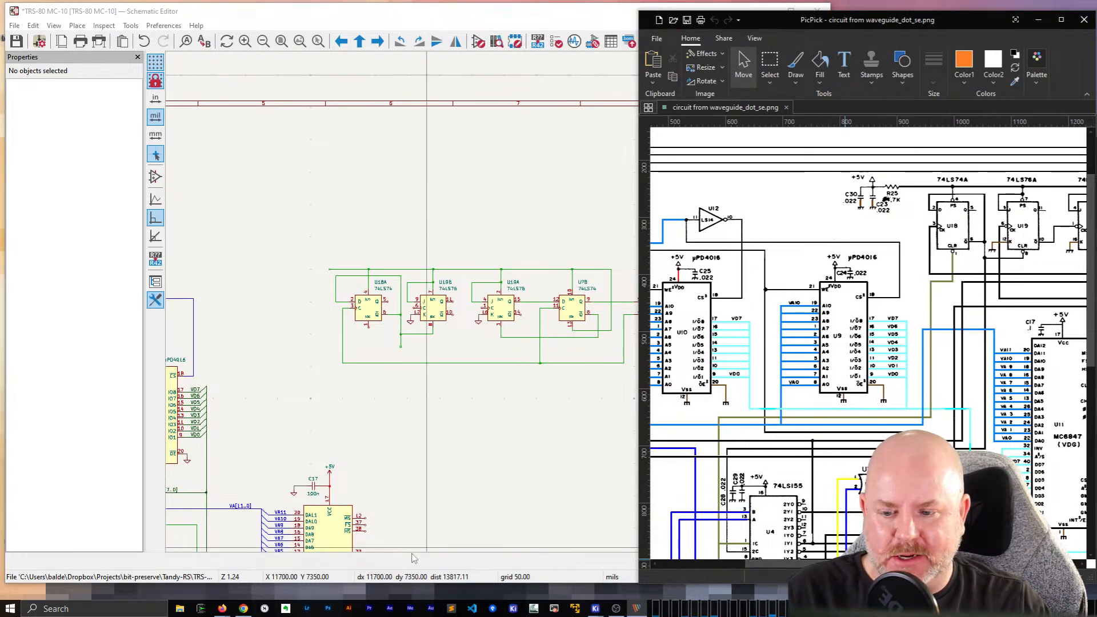
{"action": "scroll", "coordinate": [490, 307], "scroll_direction": "down", "scroll_amount": 2}
{"action": "scroll", "coordinate": [490, 308], "scroll_direction": "up", "scroll_amount": 2}
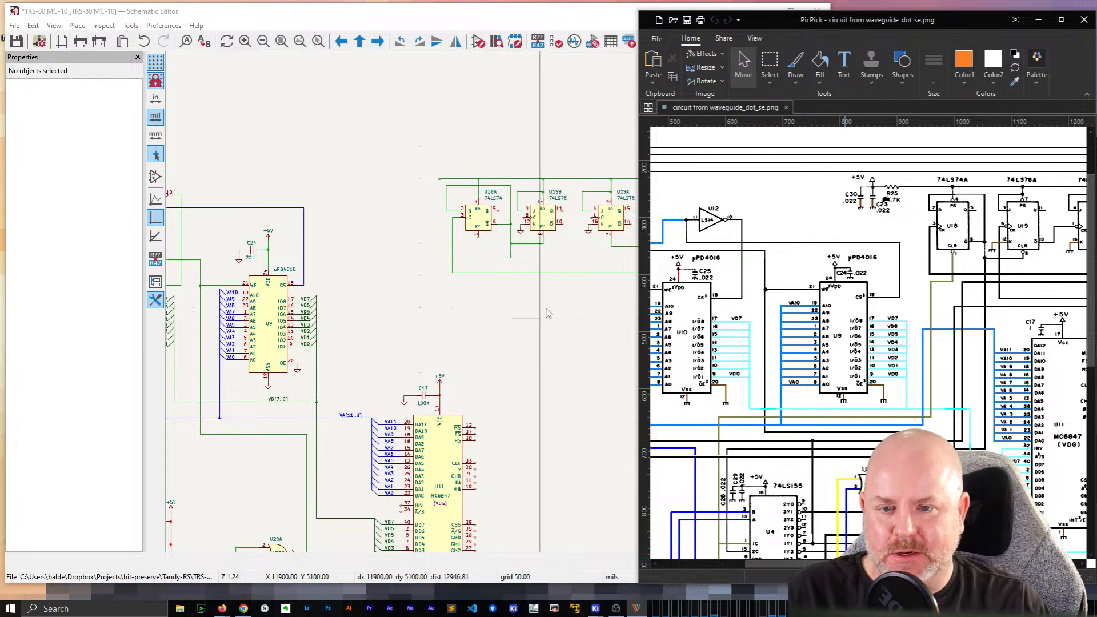
{"action": "left_click", "coordinate": [422, 318]}
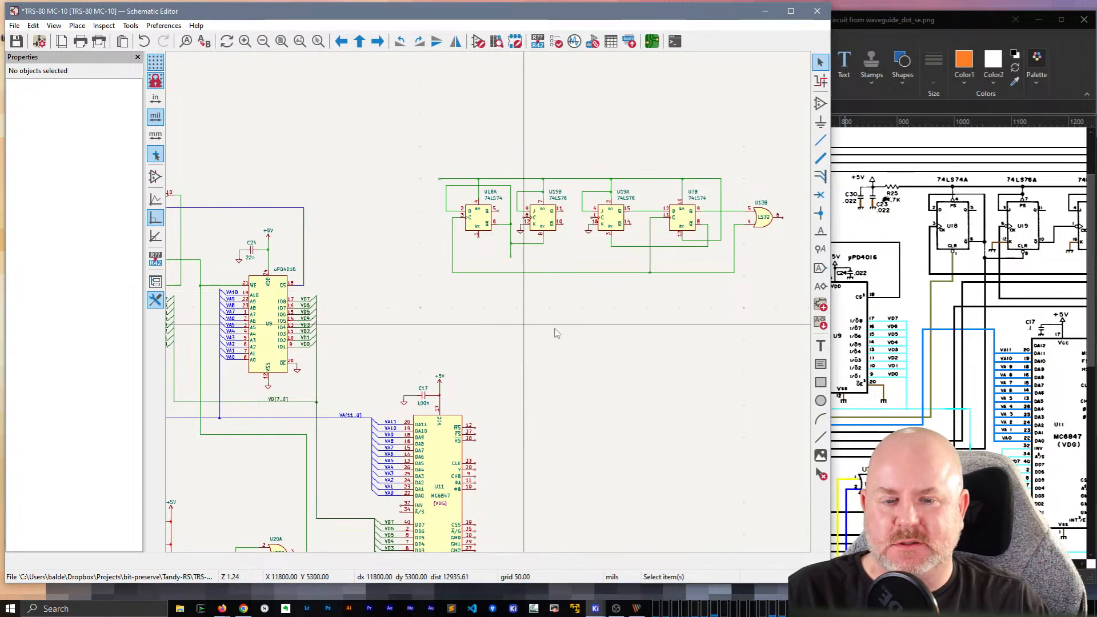
{"action": "middle_click_drag", "start_coordinate": [584, 330], "coordinate": [334, 382]}
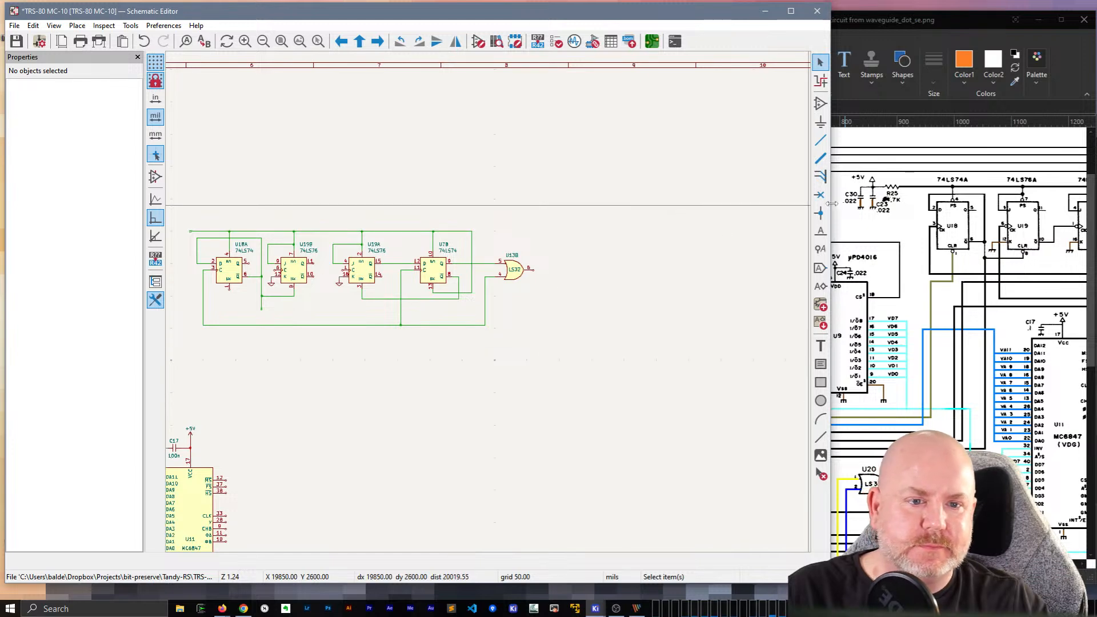
Step: Wire the CLK pin 33 of the MC6847 (U11) to output pin 6 of OR gate U13B, following the reference circuit
{"action": "left_click_drag", "start_coordinate": [835, 209], "coordinate": [668, 232]}
{"action": "left_click_drag", "start_coordinate": [857, 564], "coordinate": [947, 564]}
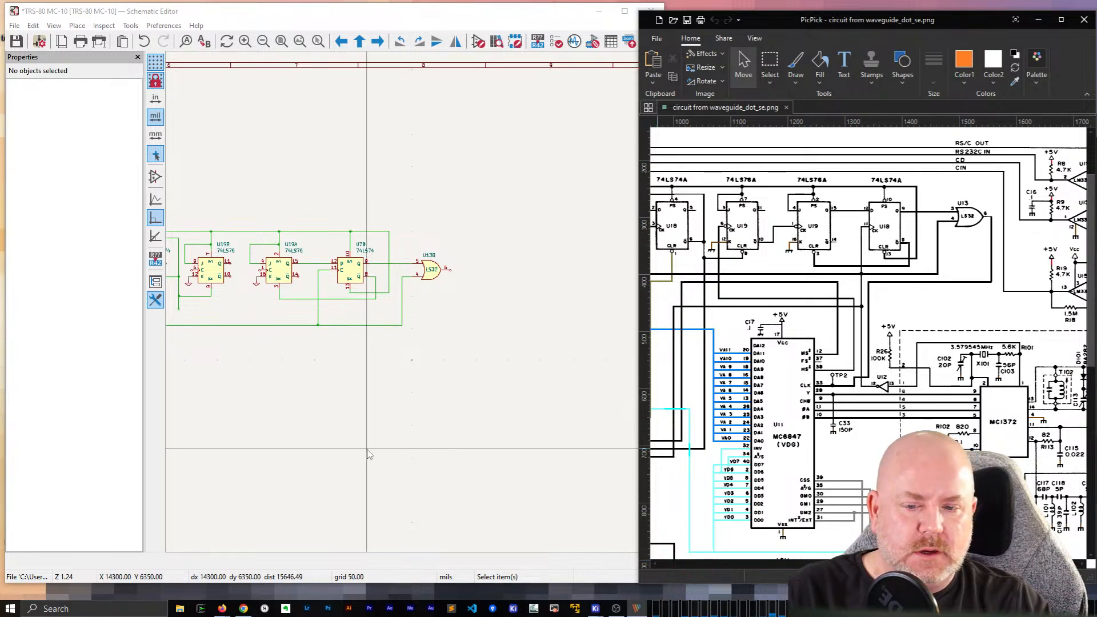
{"action": "scroll", "coordinate": [338, 358], "scroll_direction": "down", "scroll_amount": 5}
{"action": "scroll", "coordinate": [337, 357], "scroll_direction": "up", "scroll_amount": 3}
{"action": "scroll", "coordinate": [283, 353], "scroll_direction": "up", "scroll_amount": 5}
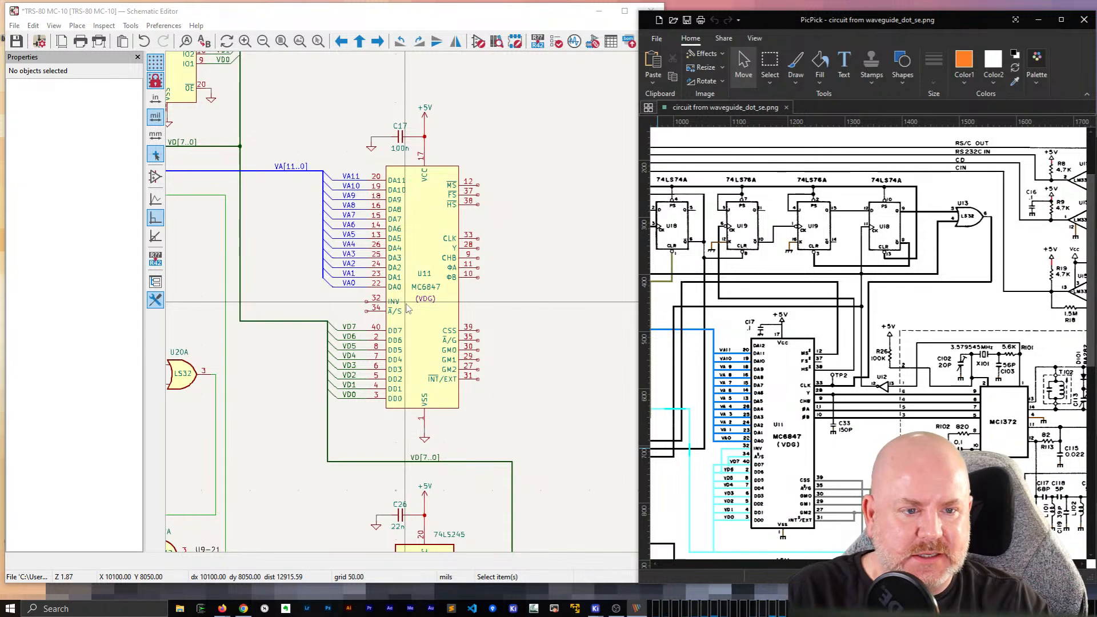
{"action": "scroll", "coordinate": [406, 304], "scroll_direction": "down", "scroll_amount": 1}
{"action": "left_click", "coordinate": [501, 230]}
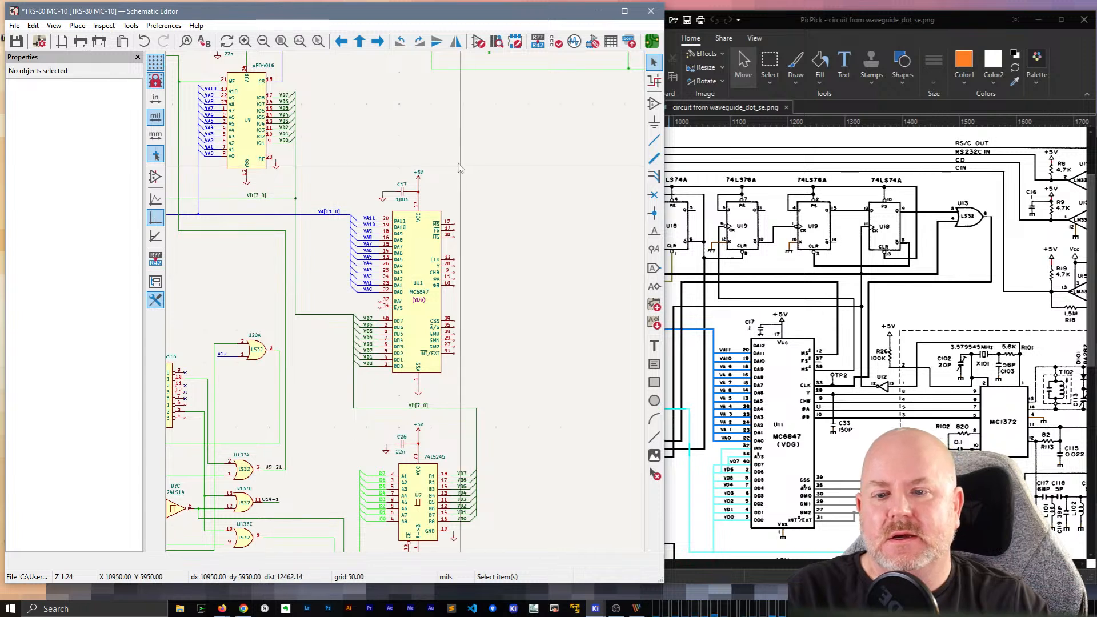
{"action": "middle_click_drag", "start_coordinate": [534, 125], "coordinate": [334, 264]}
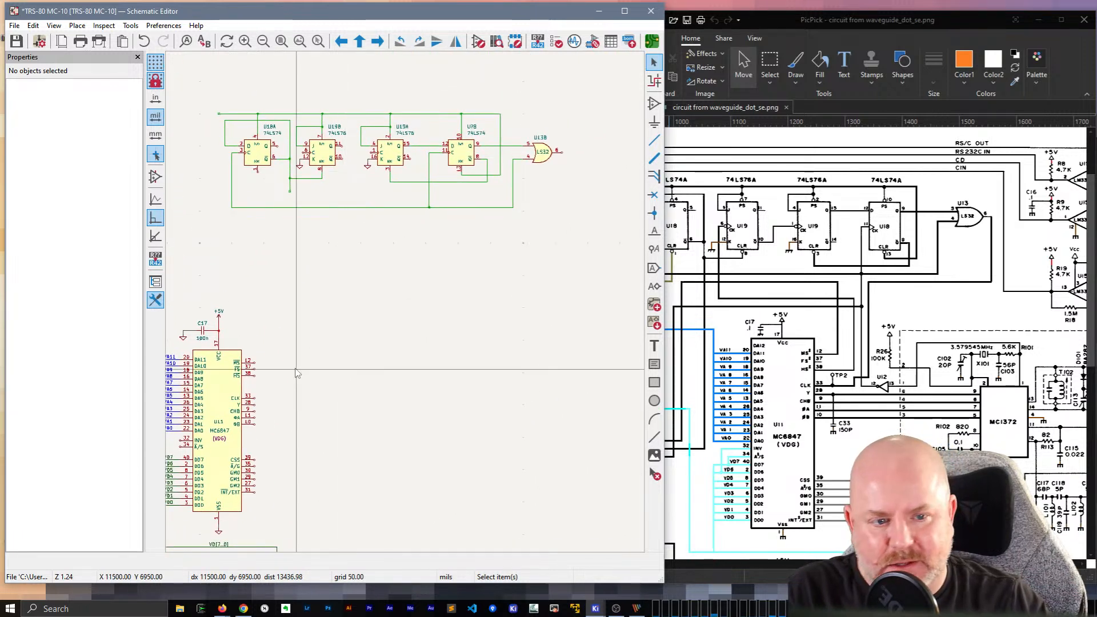
{"action": "key", "text": "w"}
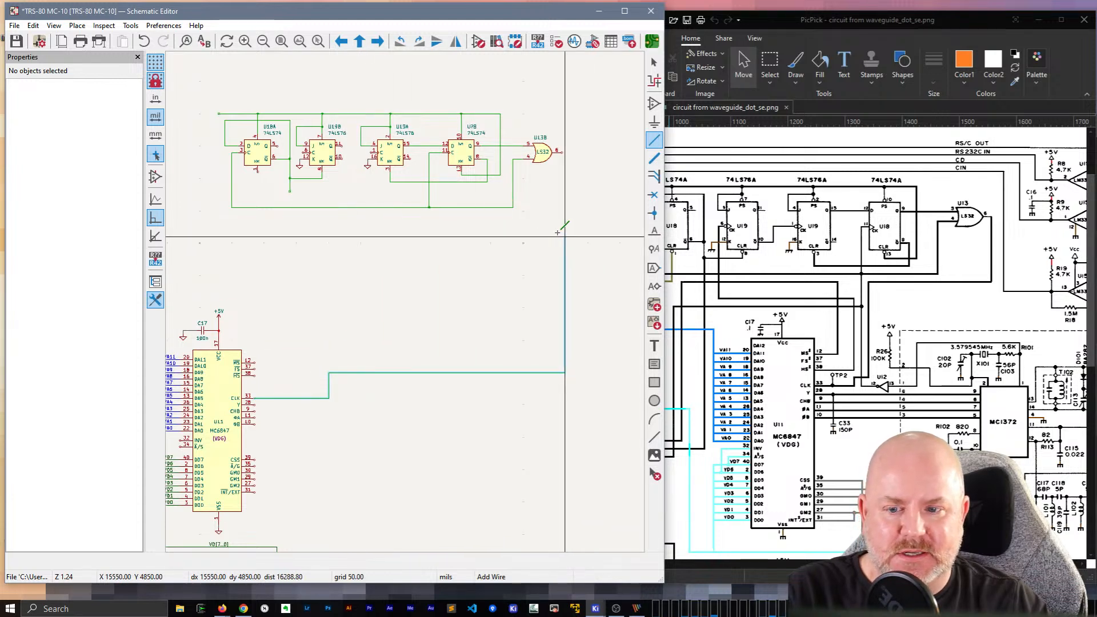
{"action": "left_click", "coordinate": [563, 152]}
{"action": "key", "text": "Escape"}
{"action": "key", "text": "Escape"}
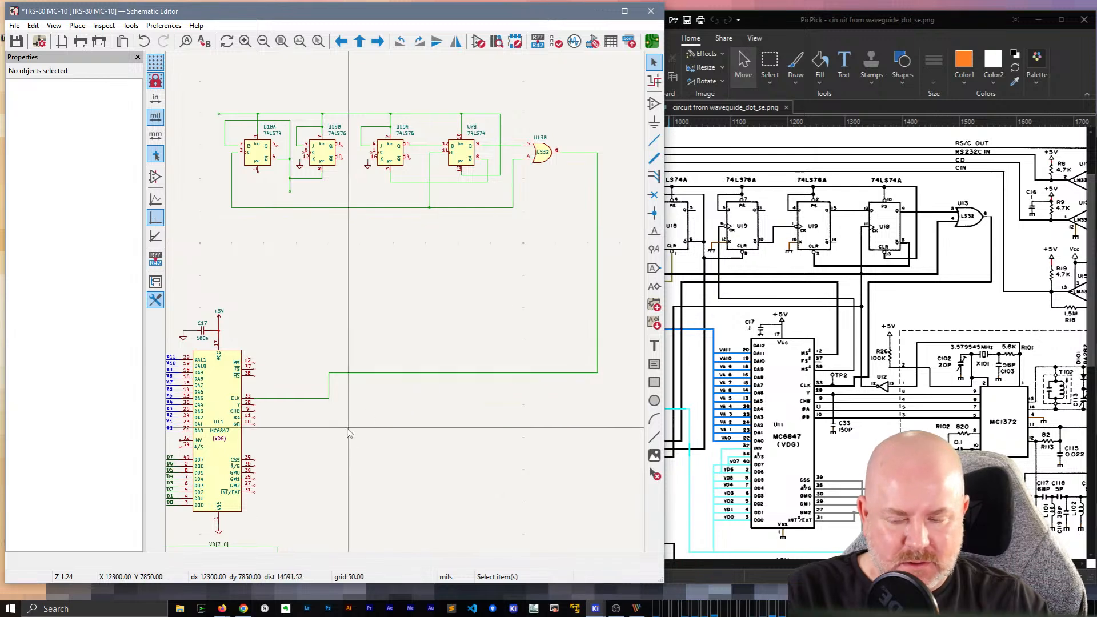
Step: Duplicate test point TP1 and place the copy on the CLK wire beside U11
{"action": "scroll", "coordinate": [408, 307], "scroll_direction": "down", "scroll_amount": 2}
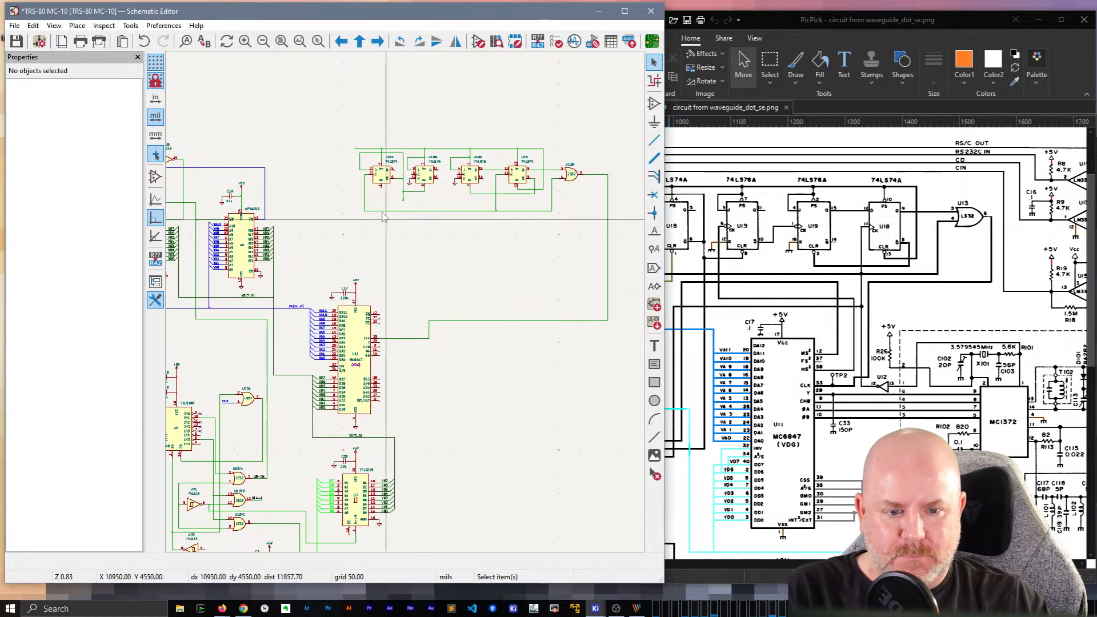
{"action": "middle_click_drag", "start_coordinate": [378, 206], "coordinate": [578, 325]}
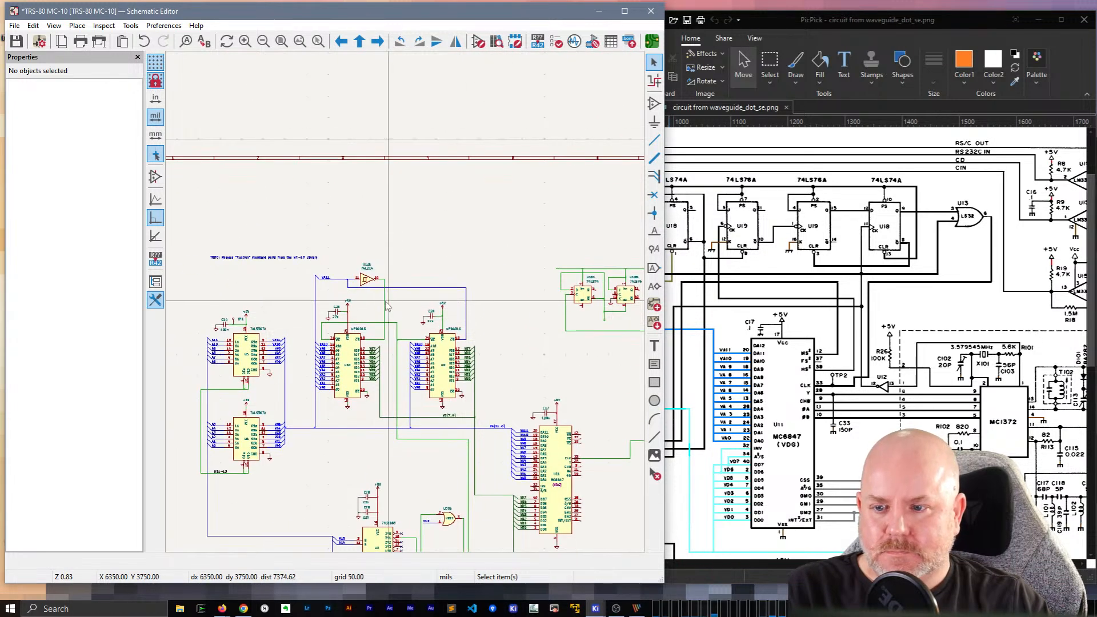
{"action": "key", "text": "ctrl+d"}
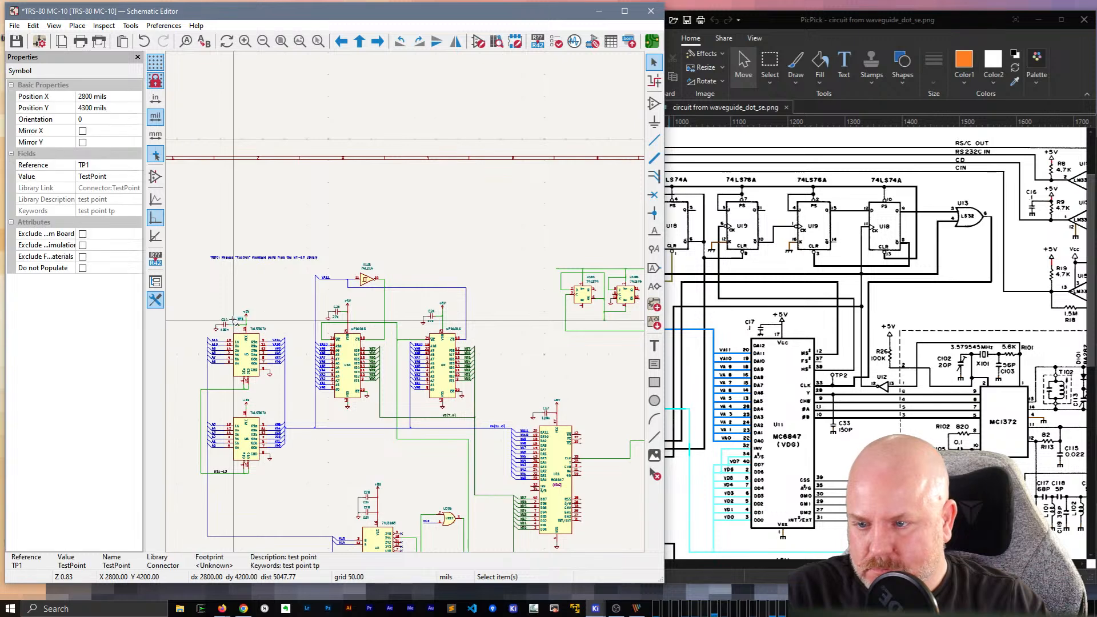
{"action": "middle_click_drag", "start_coordinate": [535, 393], "coordinate": [256, 279]}
{"action": "scroll", "coordinate": [280, 449], "scroll_direction": "up", "scroll_amount": 4}
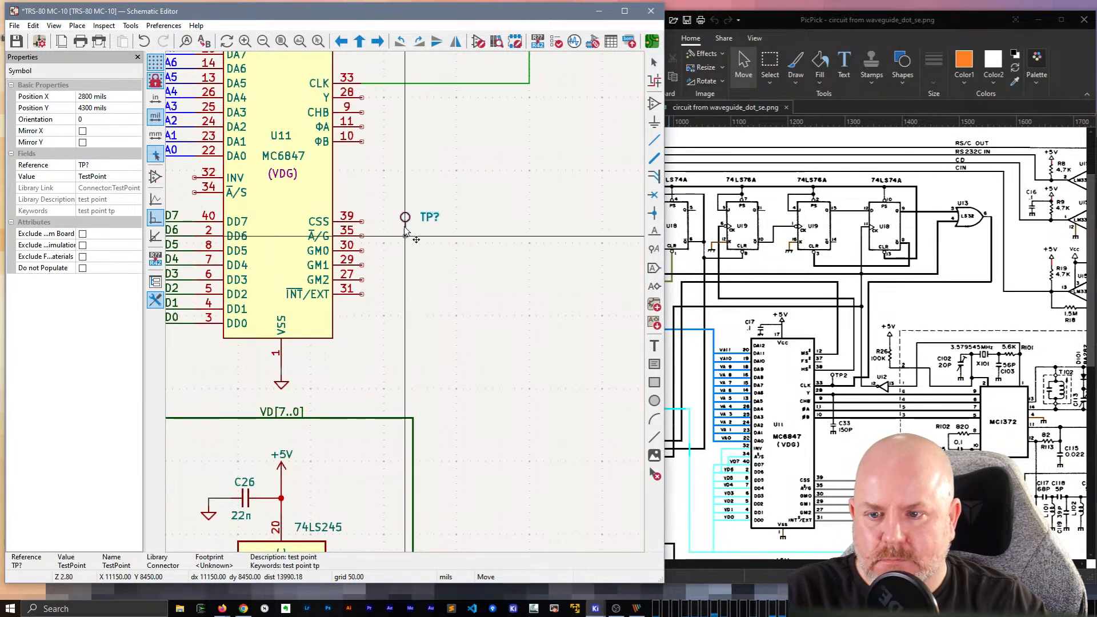
{"action": "left_click", "coordinate": [386, 81]}
{"action": "middle_click_drag", "start_coordinate": [440, 190], "coordinate": [462, 328]}
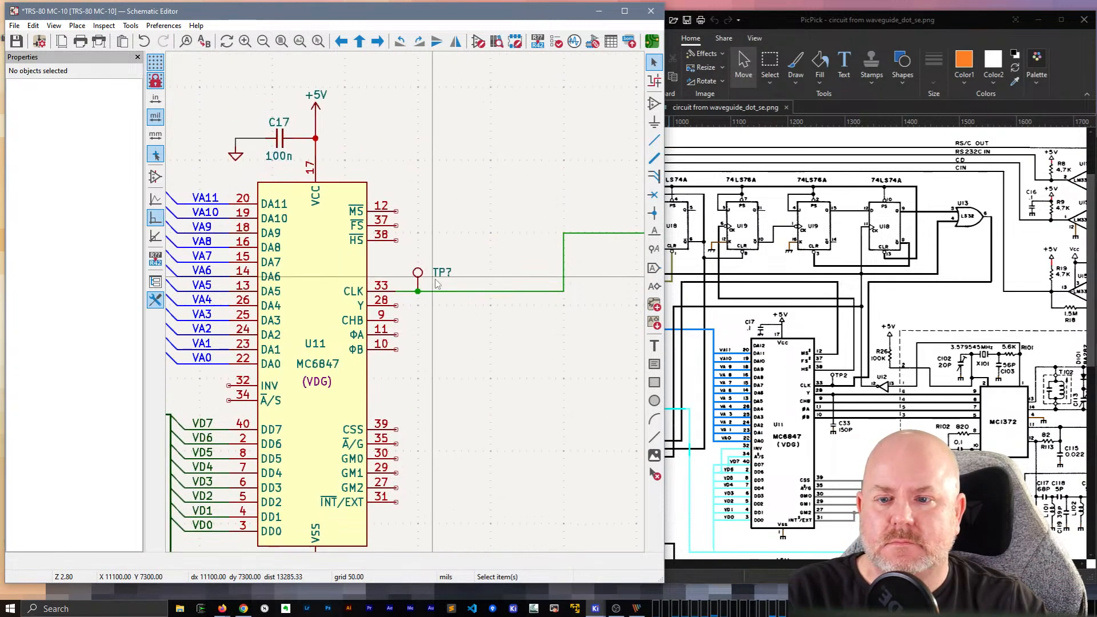
Step: Set the new test point's reference to TP2 and move the label directly above its symbol
{"action": "double_click", "coordinate": [442, 274]}
{"action": "type", "text": "2"}
{"action": "key", "text": "Return"}
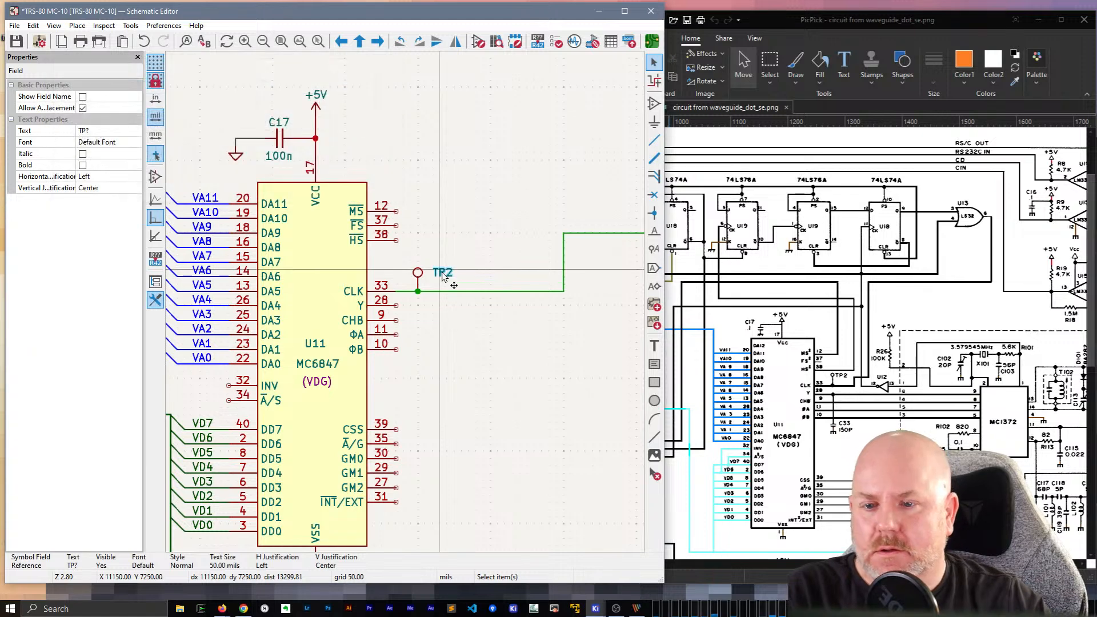
{"action": "key", "text": "m"}
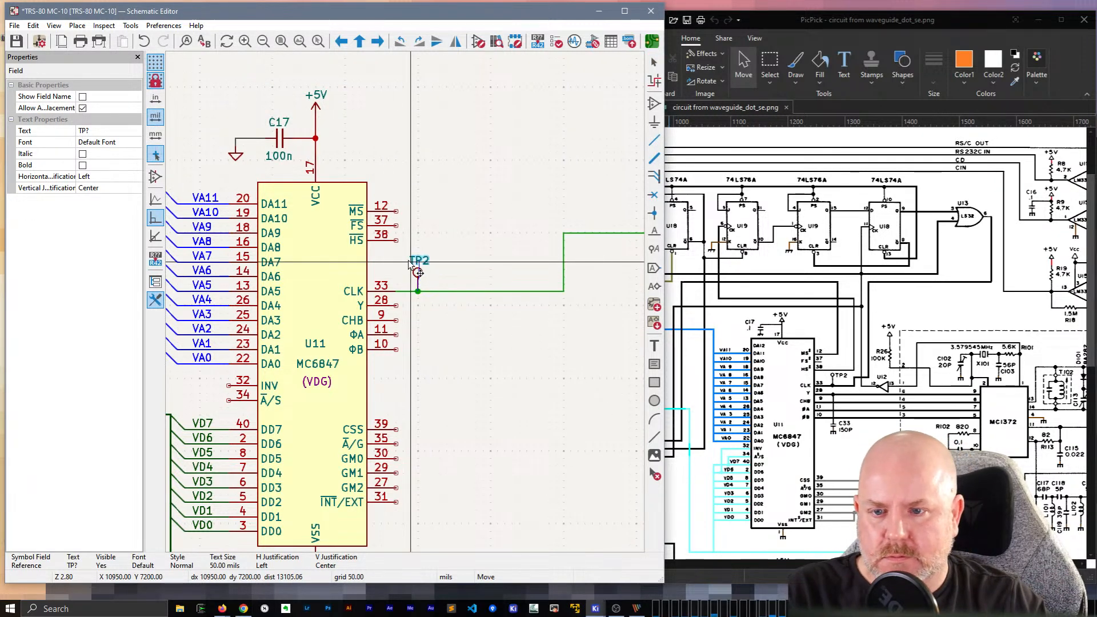
{"action": "left_click", "coordinate": [408, 263]}
Step: Wire the HS pin 38 of U11 to clock input pin 6 of flip-flop U19B
{"action": "scroll", "coordinate": [343, 339], "scroll_direction": "down", "scroll_amount": 4}
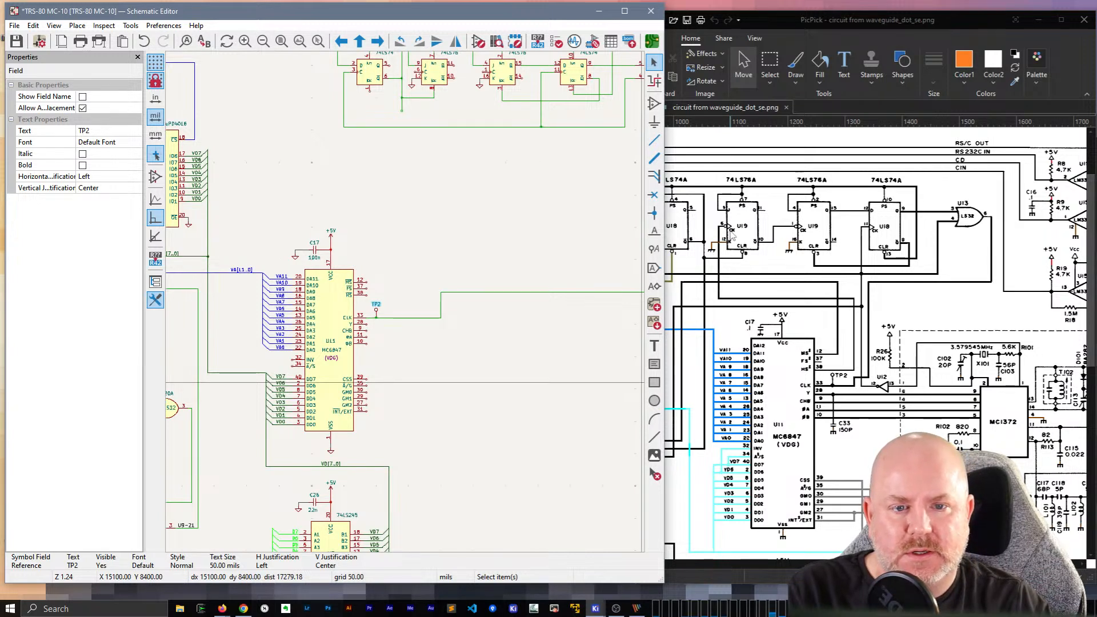
{"action": "left_click", "coordinate": [289, 190]}
{"action": "middle_click_drag", "start_coordinate": [290, 189], "coordinate": [272, 292]}
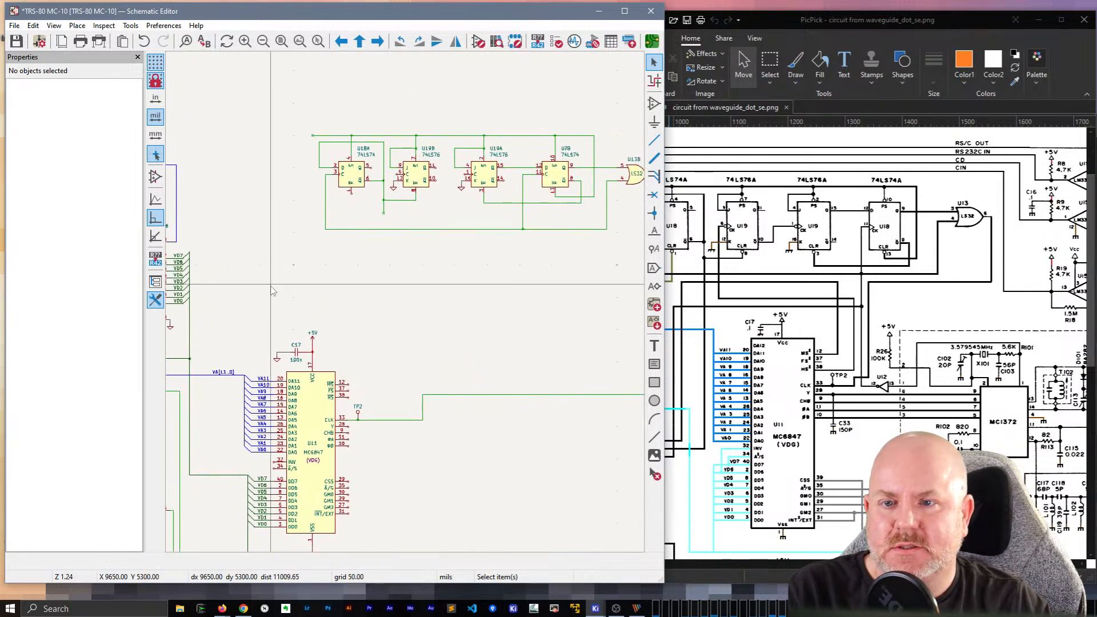
{"action": "scroll", "coordinate": [272, 291], "scroll_direction": "down", "scroll_amount": 1, "text": "shift"}
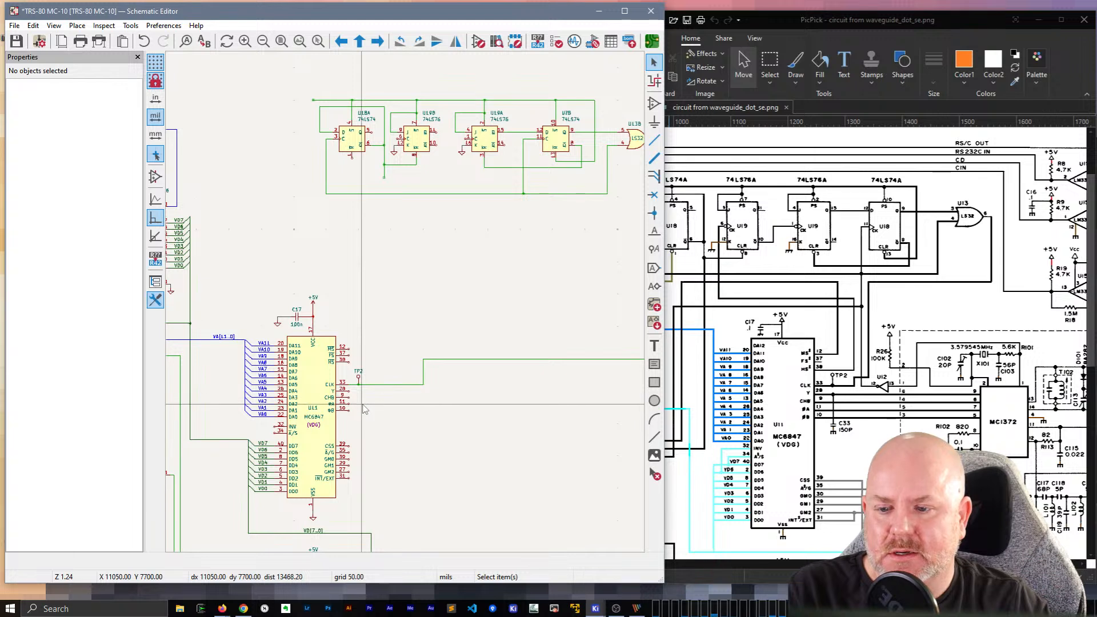
{"action": "key", "text": "w"}
{"action": "left_click", "coordinate": [350, 361]}
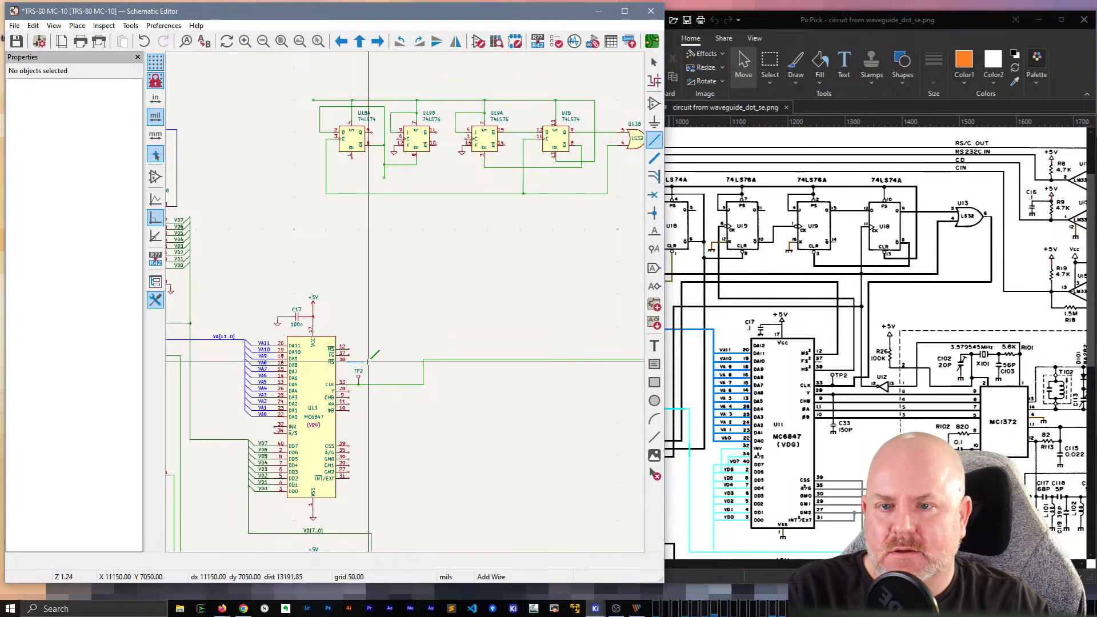
{"action": "left_click", "coordinate": [399, 139]}
{"action": "key", "text": "Escape"}
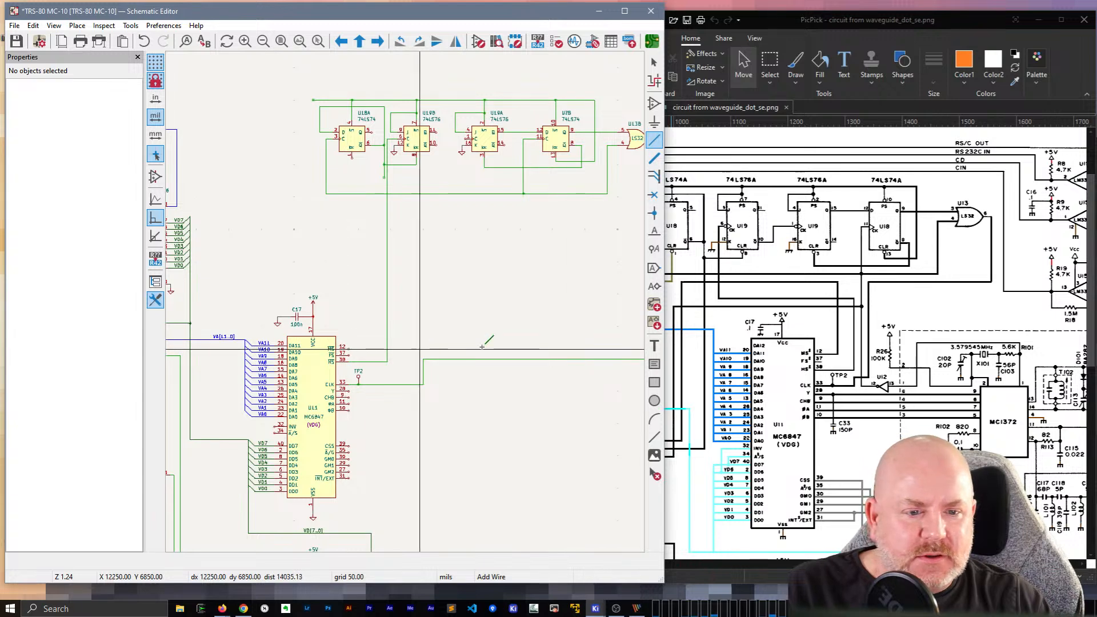
Step: Place a no-connect flag on the unused FS pin 37 of the MC6847 (U11)
{"action": "scroll", "coordinate": [456, 287], "scroll_direction": "up", "scroll_amount": 4}
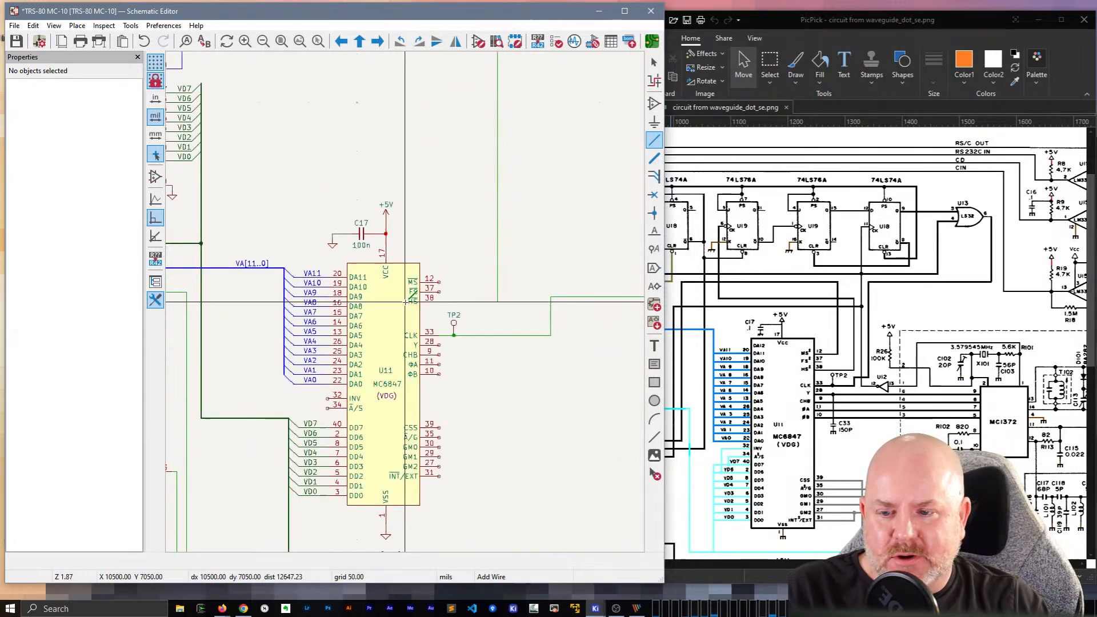
{"action": "key", "text": "q"}
{"action": "key", "text": "Escape"}
{"action": "scroll", "coordinate": [470, 323], "scroll_direction": "down", "scroll_amount": 2}
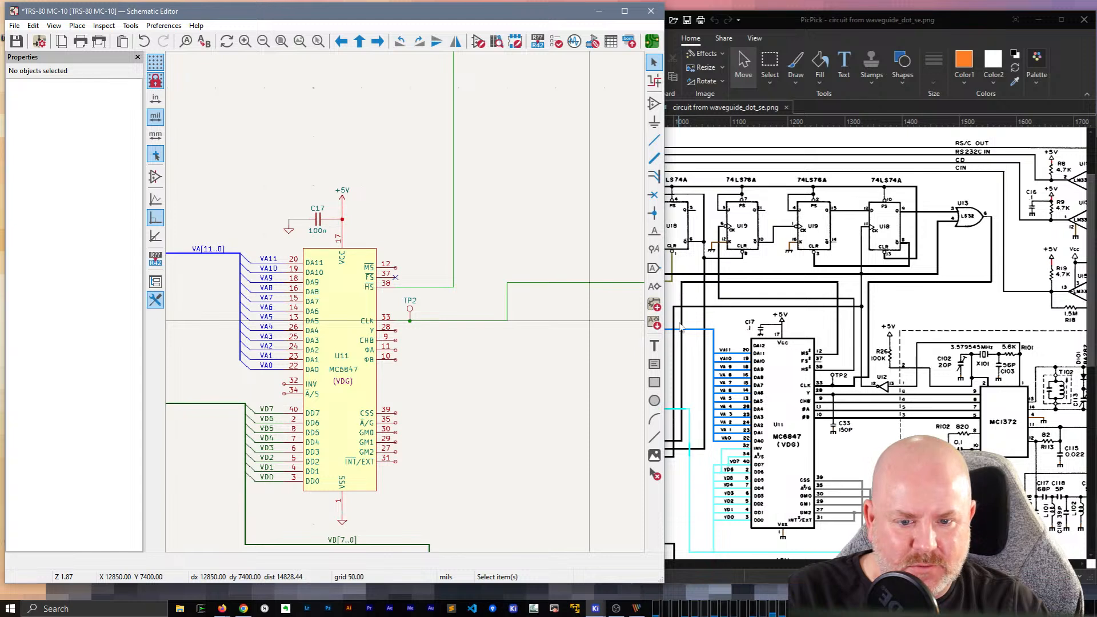
Step: Following the reference circuit, wire the shared enable line of buffers U5 and U6 around the top of U11 to its MS pin 12
{"action": "left_click", "coordinate": [852, 564]}
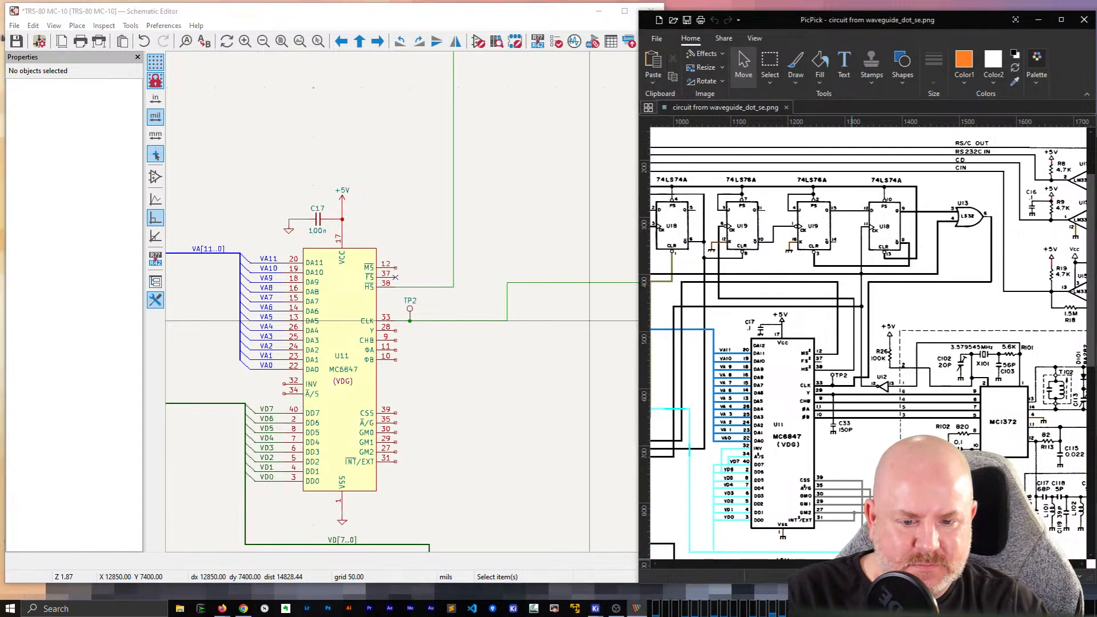
{"action": "left_click_drag", "start_coordinate": [852, 563], "coordinate": [783, 563]}
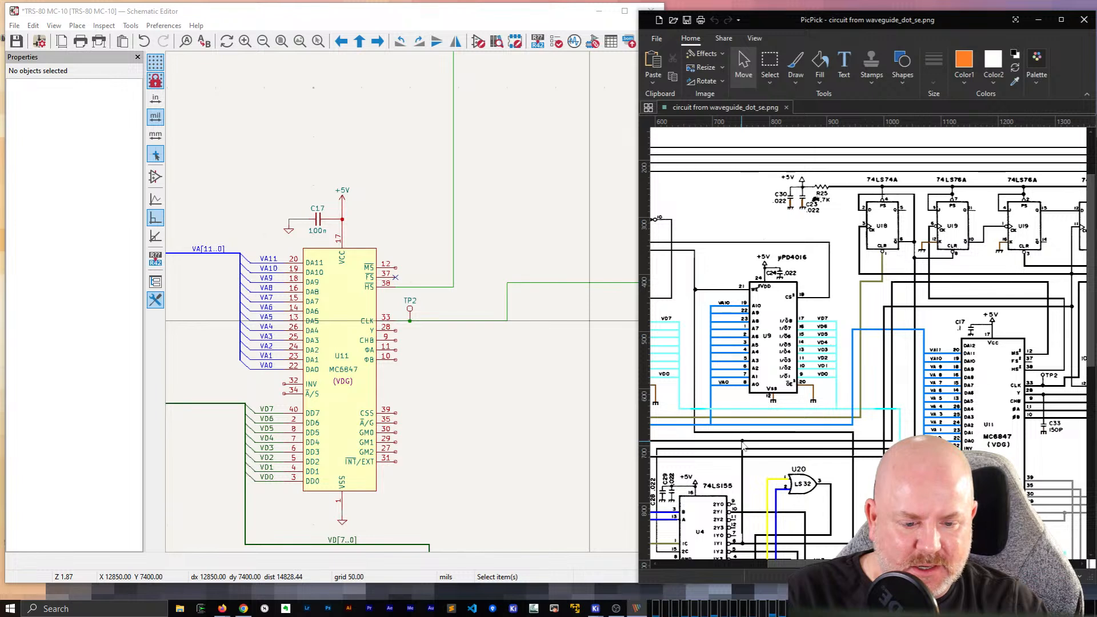
{"action": "left_click_drag", "start_coordinate": [782, 565], "coordinate": [679, 568]}
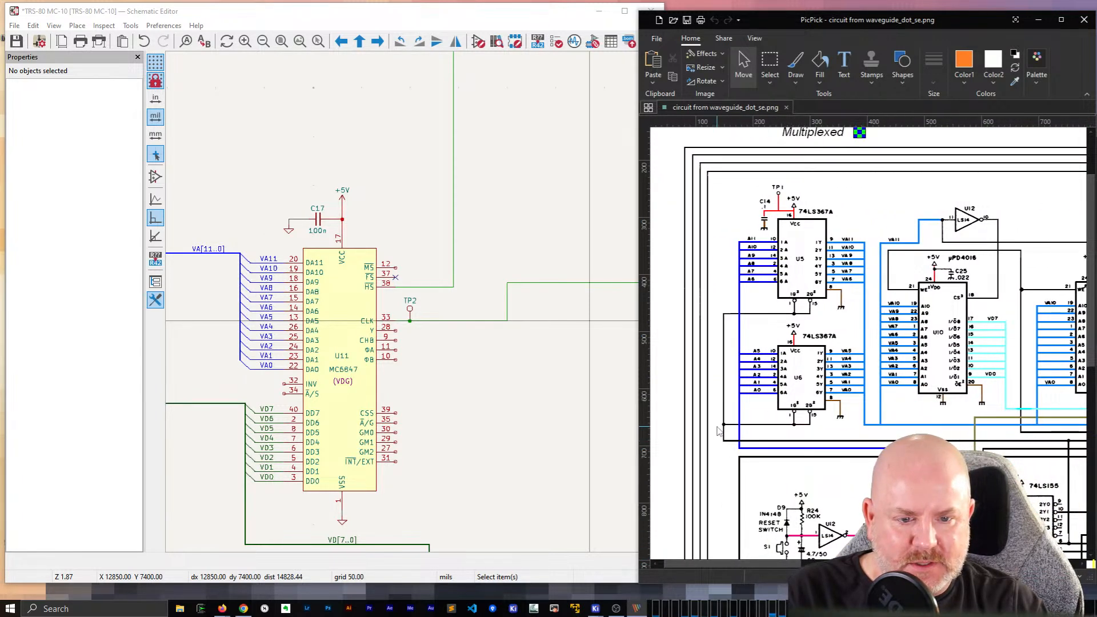
{"action": "scroll", "coordinate": [407, 308], "scroll_direction": "down", "scroll_amount": 3}
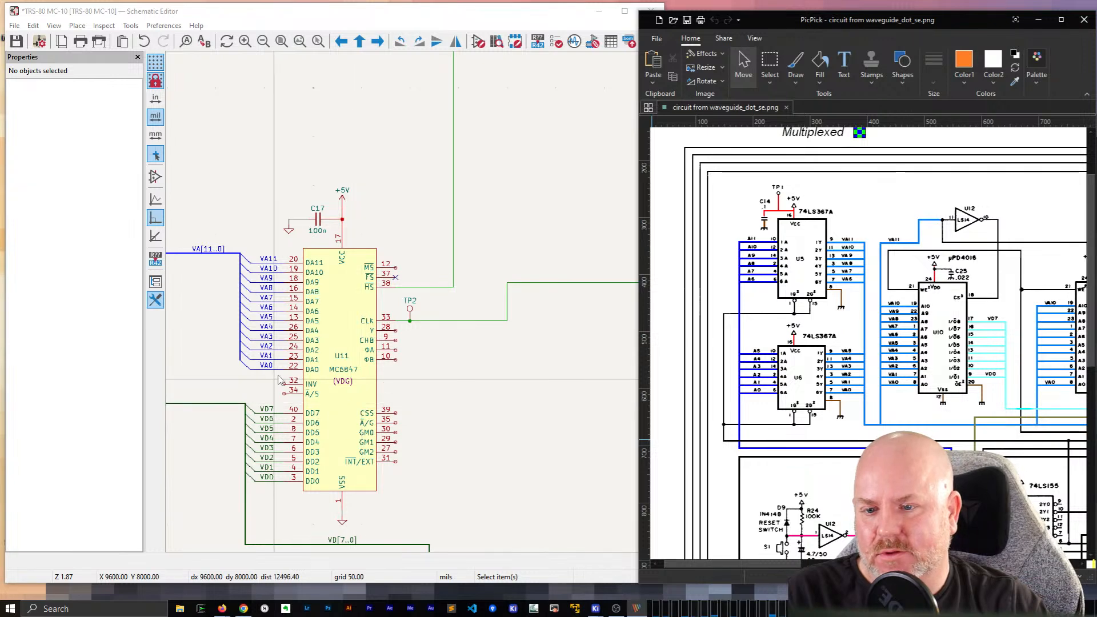
{"action": "scroll", "coordinate": [407, 308], "scroll_direction": "down", "scroll_amount": 2}
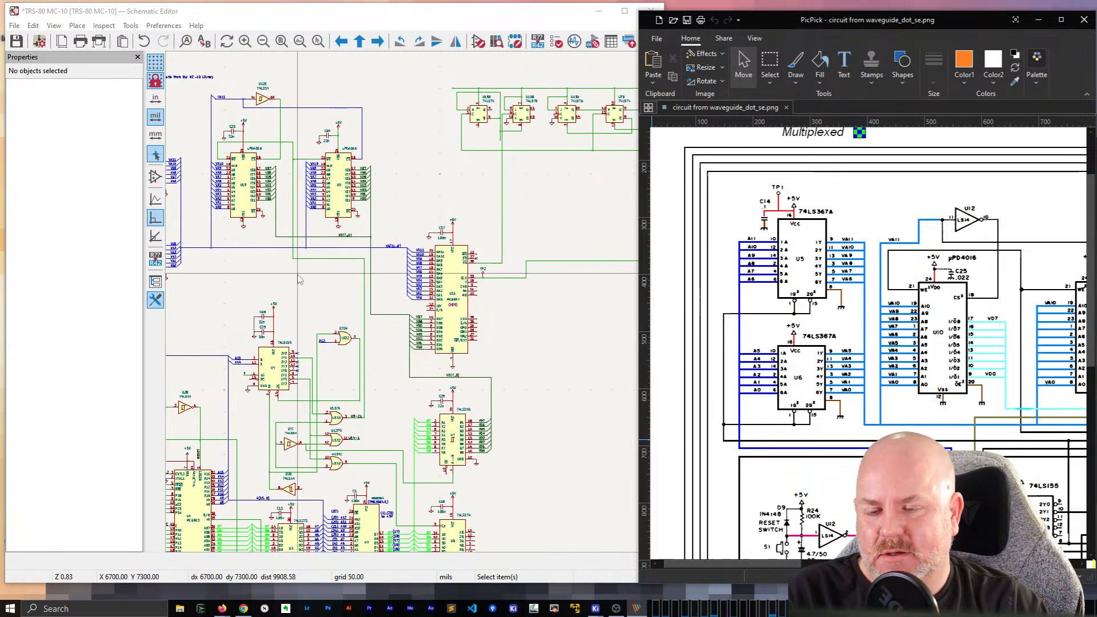
{"action": "left_click", "coordinate": [280, 279]}
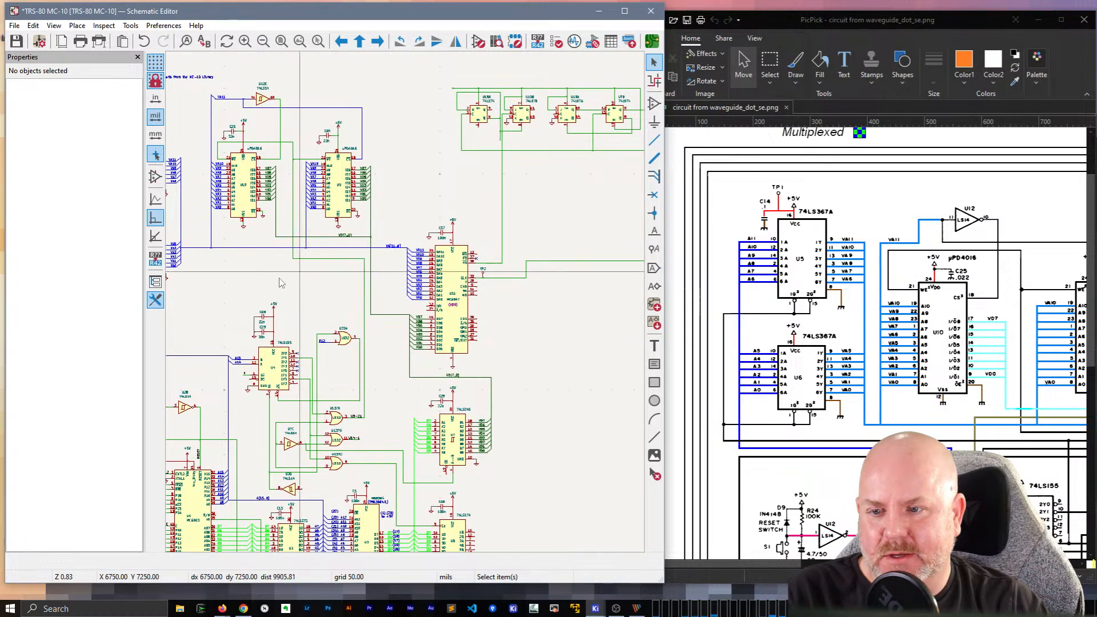
{"action": "middle_click_drag", "start_coordinate": [227, 265], "coordinate": [340, 302]}
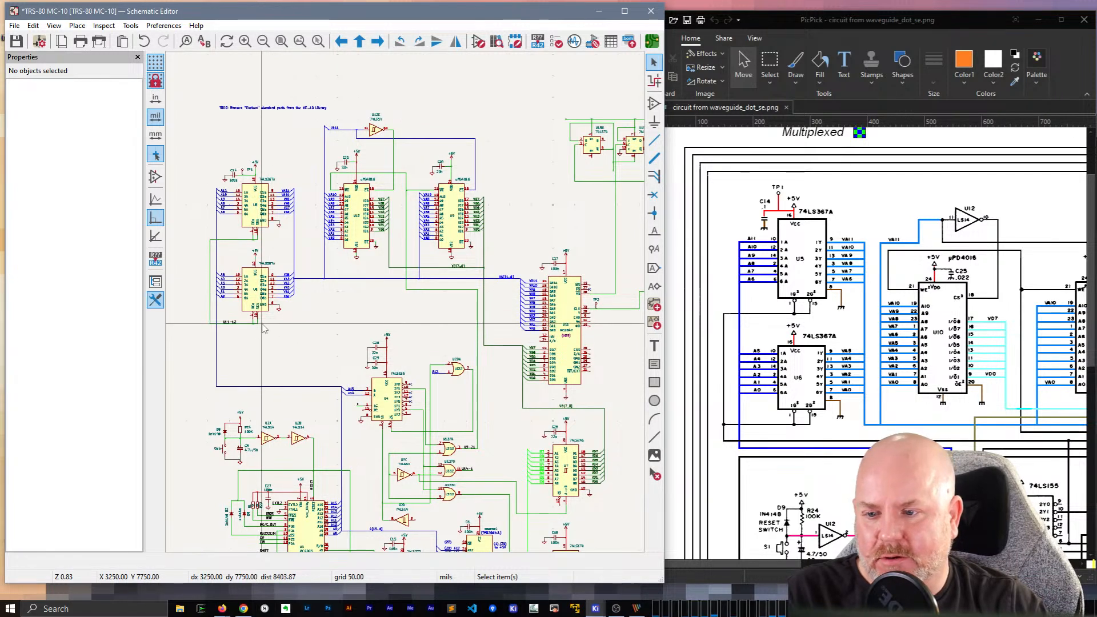
{"action": "key", "text": "w"}
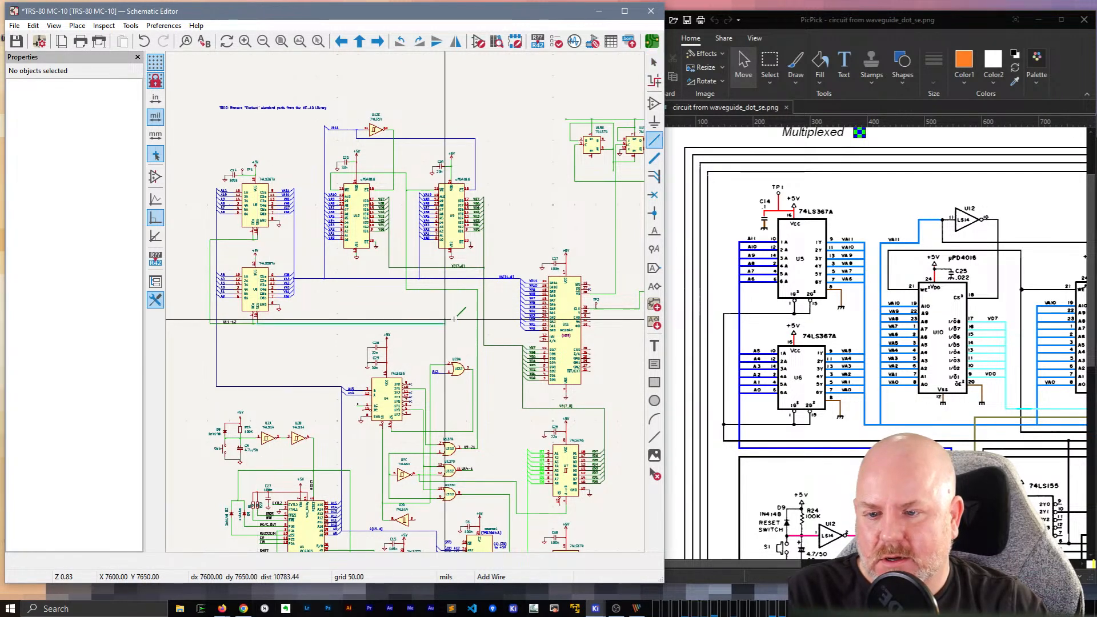
{"action": "left_click", "coordinate": [495, 228]}
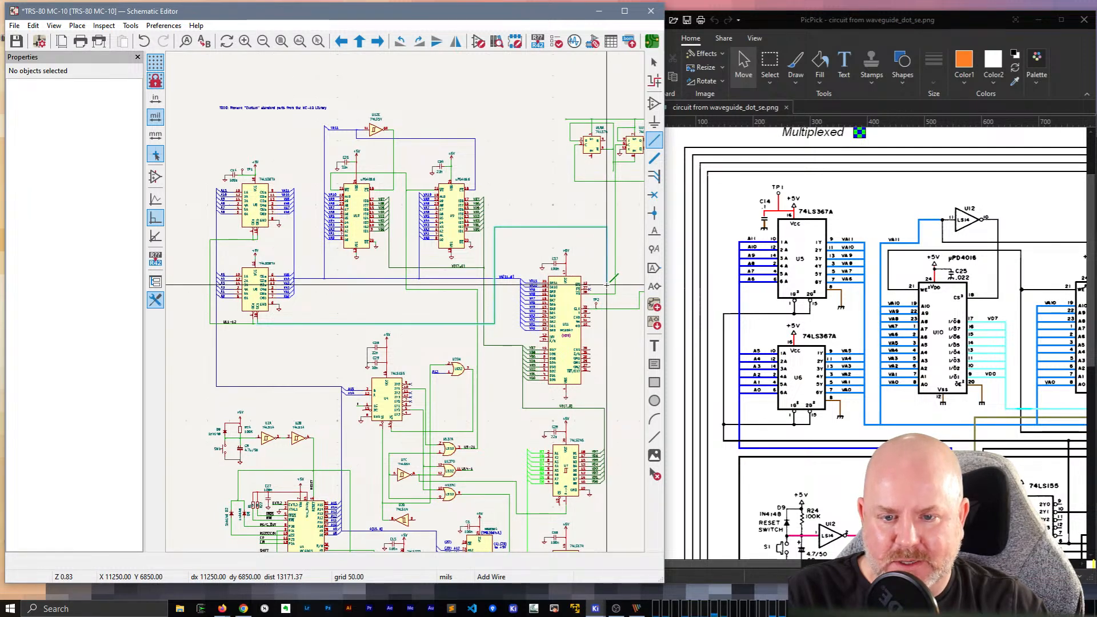
{"action": "scroll", "coordinate": [588, 286], "scroll_direction": "up", "scroll_amount": 3}
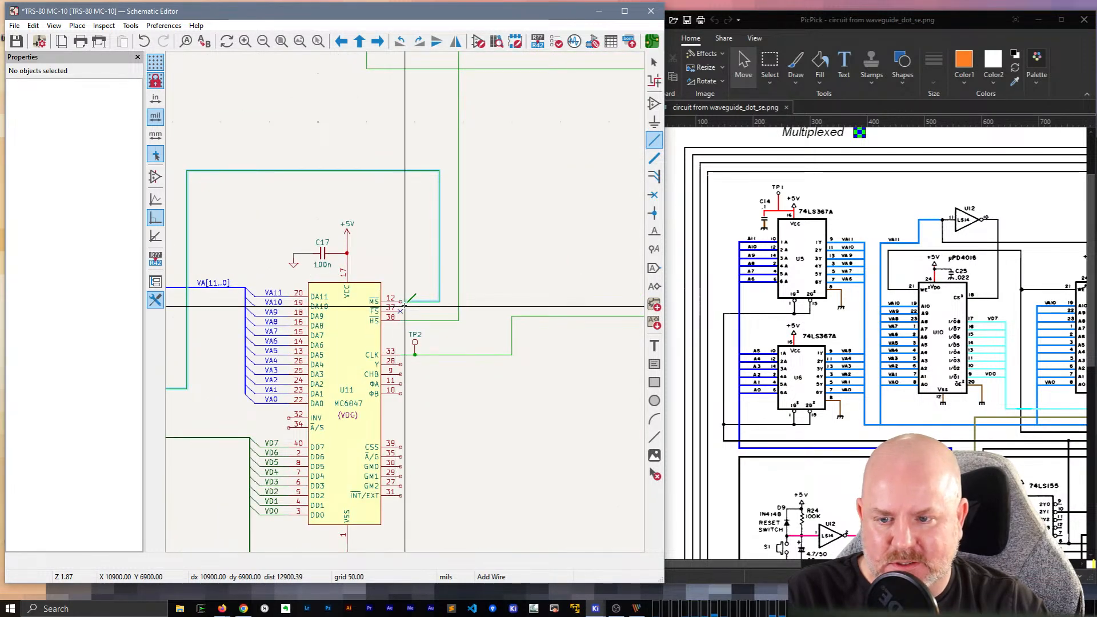
{"action": "left_click", "coordinate": [396, 301]}
{"action": "key", "text": "Escape"}
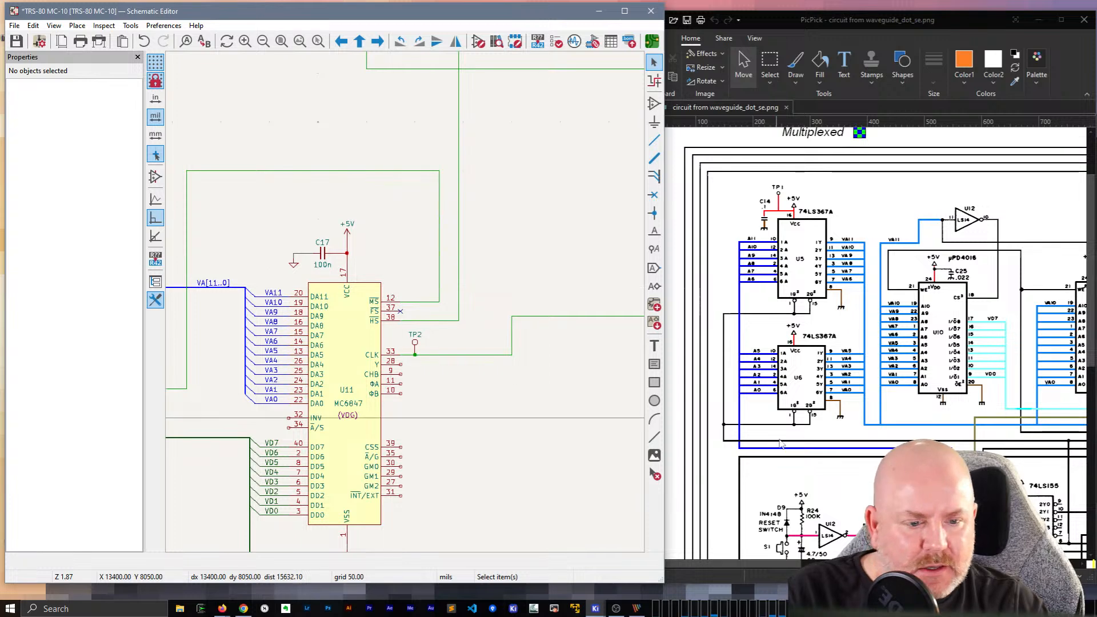
Step: Following the reference circuit, wire output 1Y1 (pin 6) of the 74LS155 (U4) up to the MS wire running above it
{"action": "left_click_drag", "start_coordinate": [763, 565], "coordinate": [837, 567]}
{"action": "scroll", "coordinate": [818, 334], "scroll_direction": "down", "scroll_amount": 5}
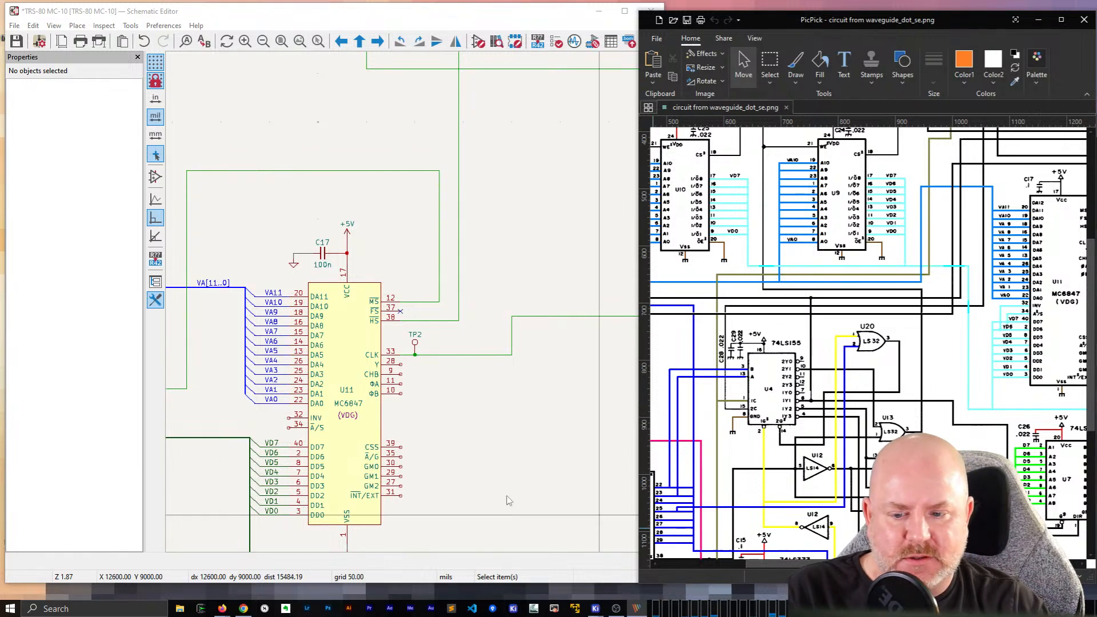
{"action": "scroll", "coordinate": [538, 224], "scroll_direction": "down", "scroll_amount": 3}
{"action": "left_click", "coordinate": [376, 373]}
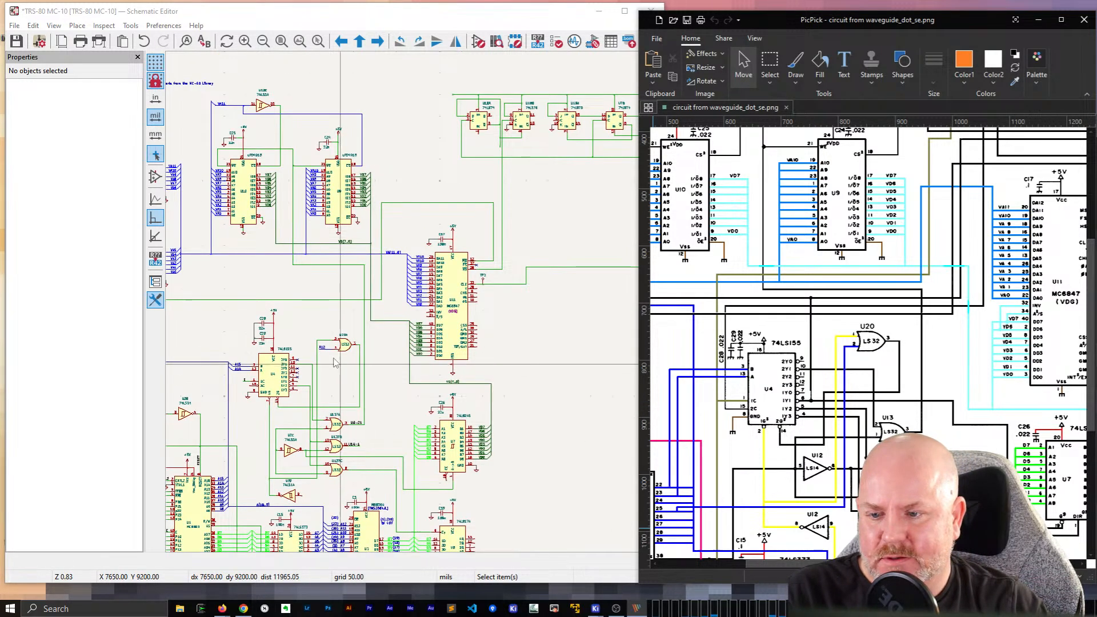
{"action": "scroll", "coordinate": [407, 307], "scroll_direction": "up", "scroll_amount": 3}
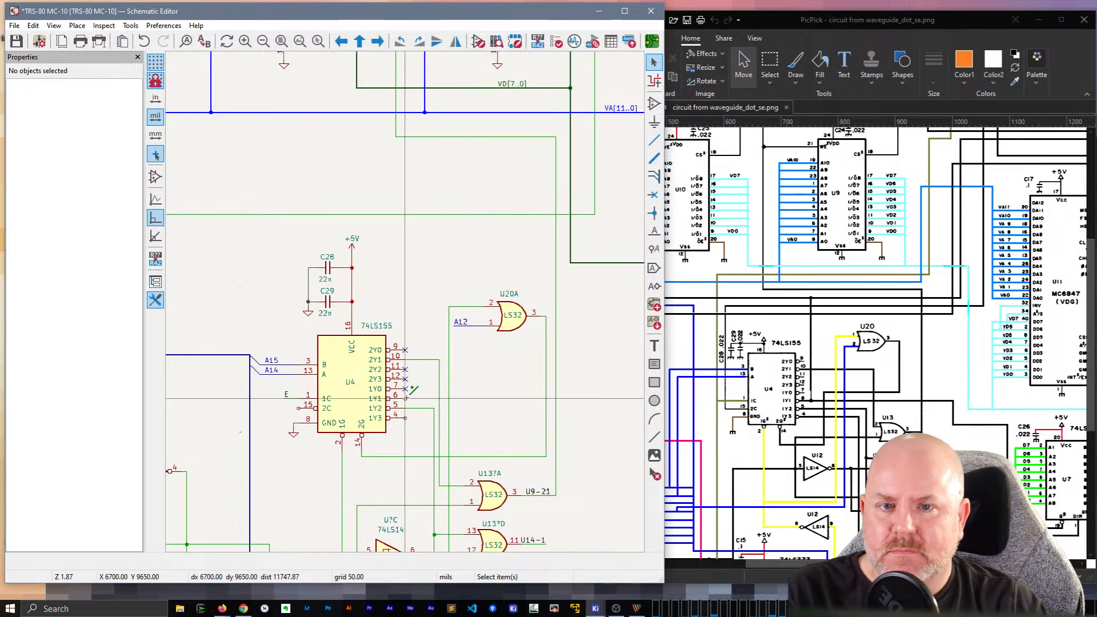
{"action": "scroll", "coordinate": [407, 396], "scroll_direction": "down", "scroll_amount": 2}
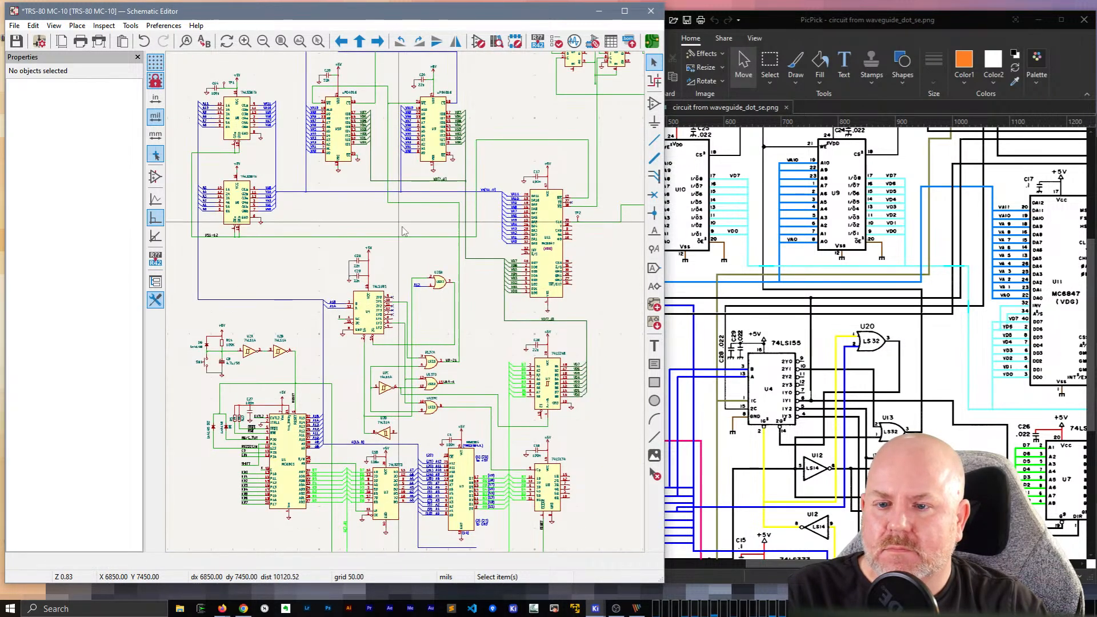
{"action": "scroll", "coordinate": [409, 243], "scroll_direction": "up", "scroll_amount": 3}
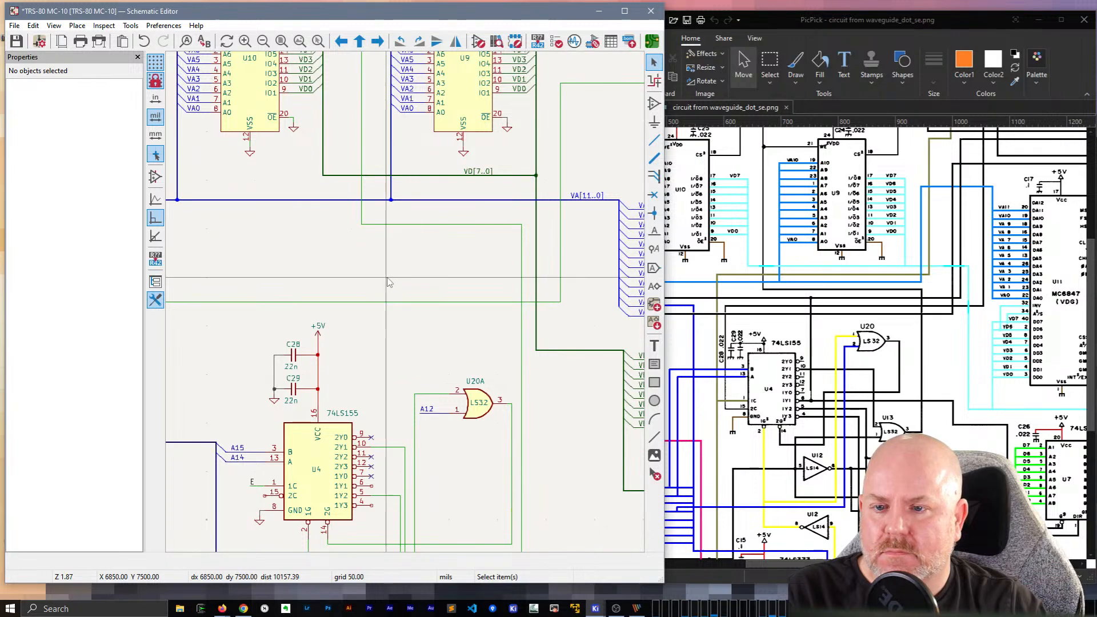
{"action": "scroll", "coordinate": [389, 283], "scroll_direction": "down", "scroll_amount": 2}
{"action": "scroll", "coordinate": [398, 336], "scroll_direction": "up", "scroll_amount": 1}
{"action": "scroll", "coordinate": [398, 336], "scroll_direction": "up", "scroll_amount": 2}
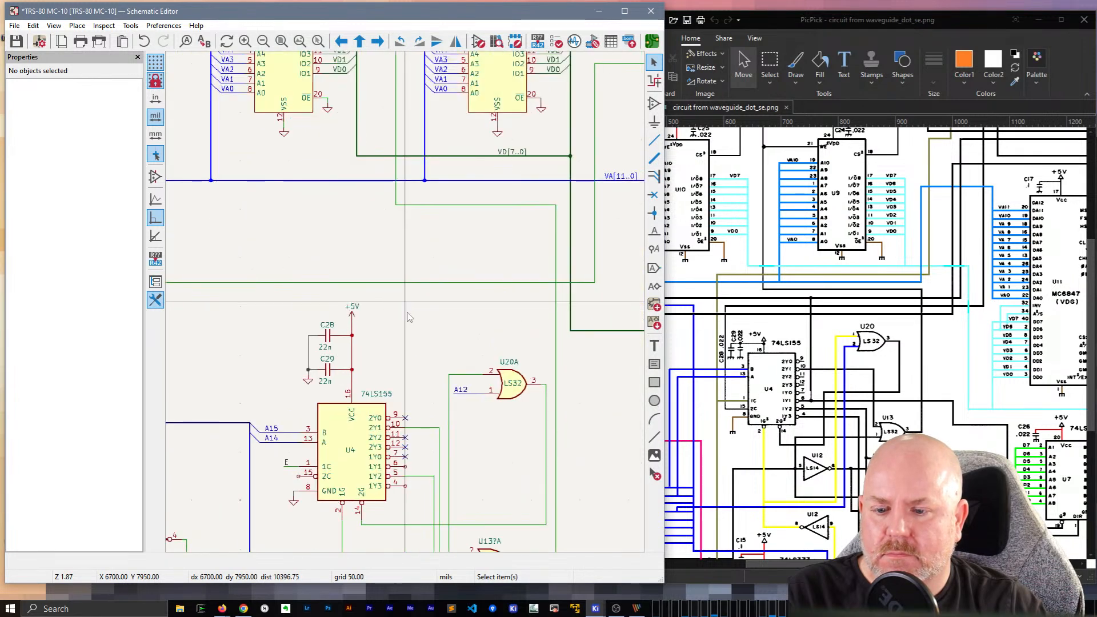
{"action": "key", "text": "w"}
{"action": "left_click", "coordinate": [410, 467]}
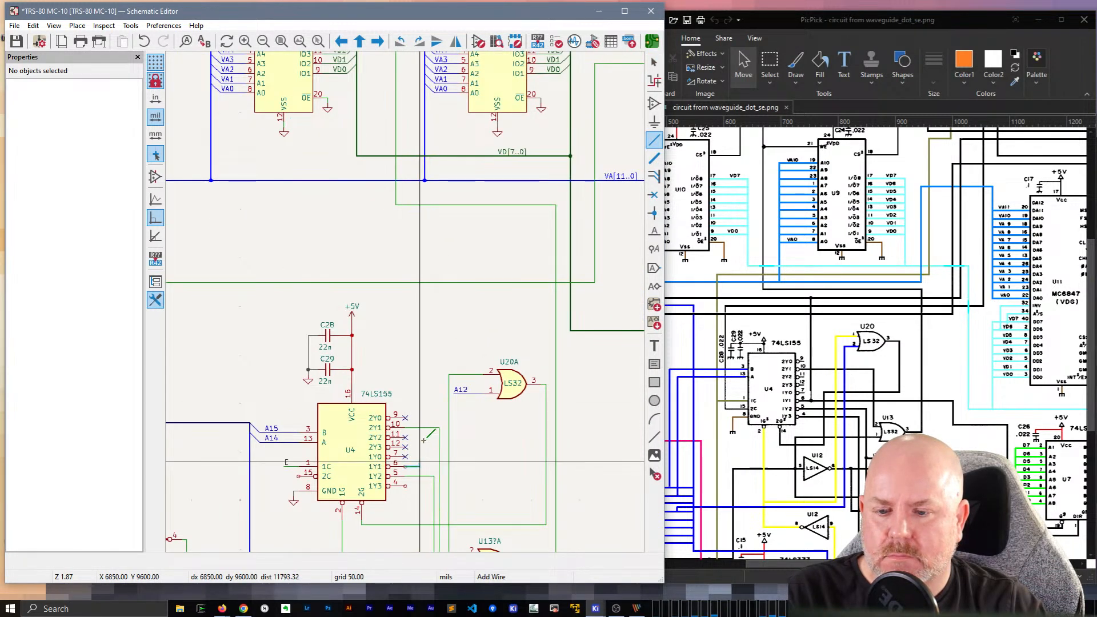
{"action": "key", "text": "Escape"}
{"action": "key", "text": "Escape"}
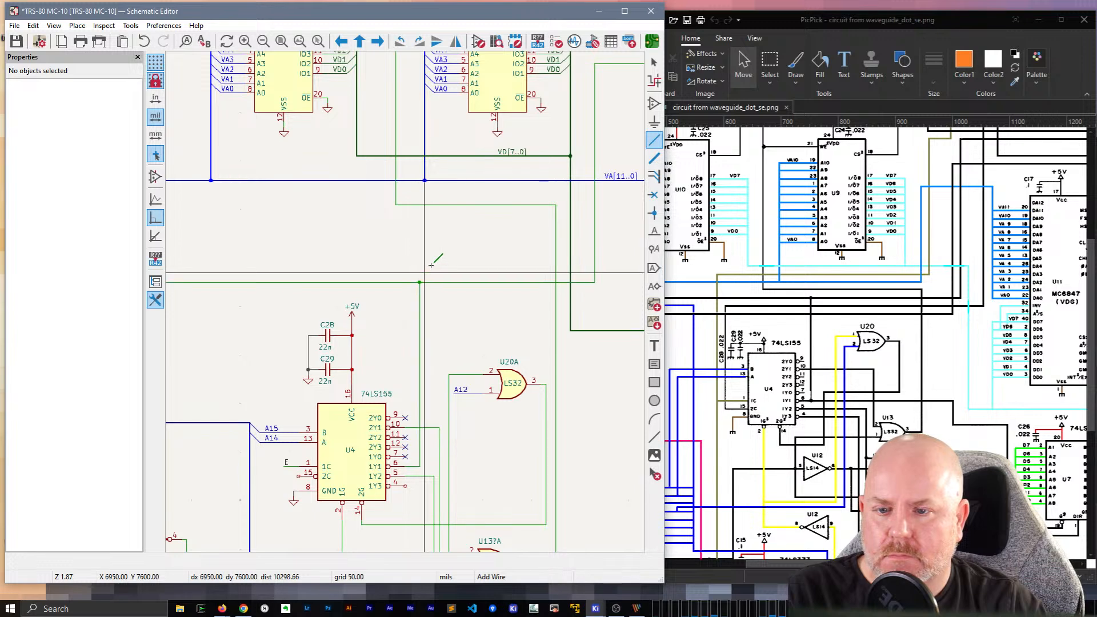
Step: Save the schematic
{"action": "scroll", "coordinate": [389, 374], "scroll_direction": "down", "scroll_amount": 2}
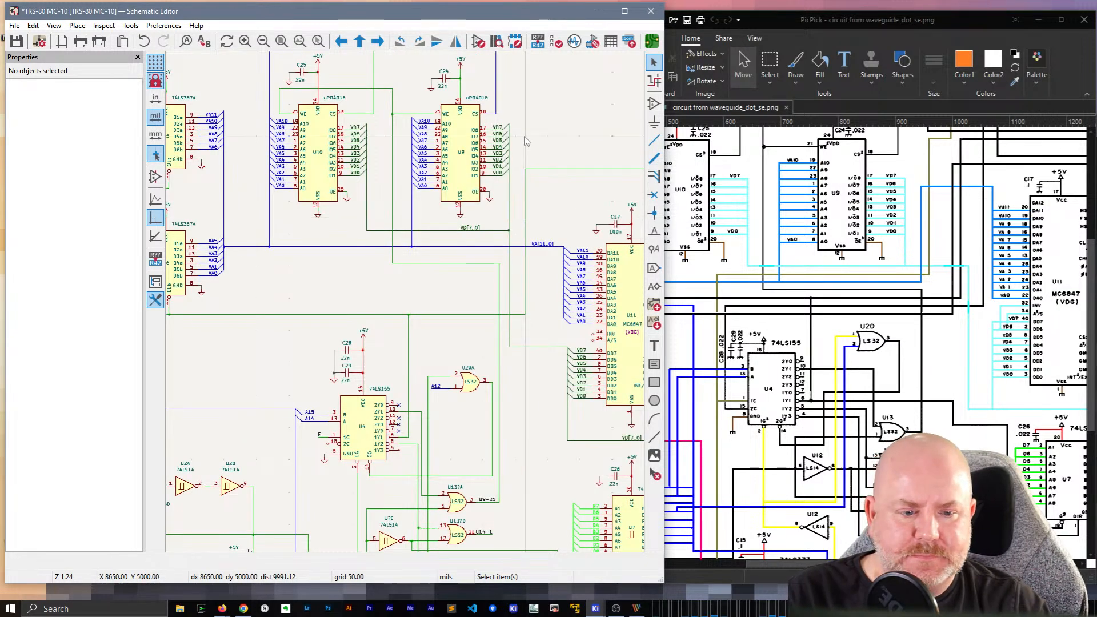
{"action": "middle_click_drag", "start_coordinate": [525, 137], "coordinate": [466, 133]}
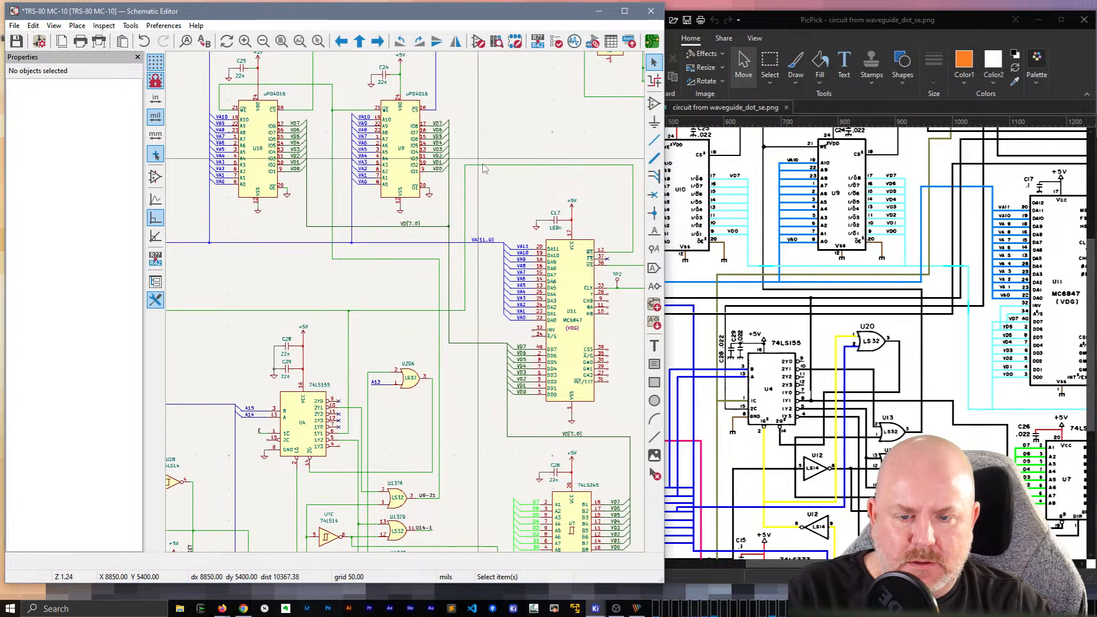
{"action": "key", "text": "ctrl+s"}
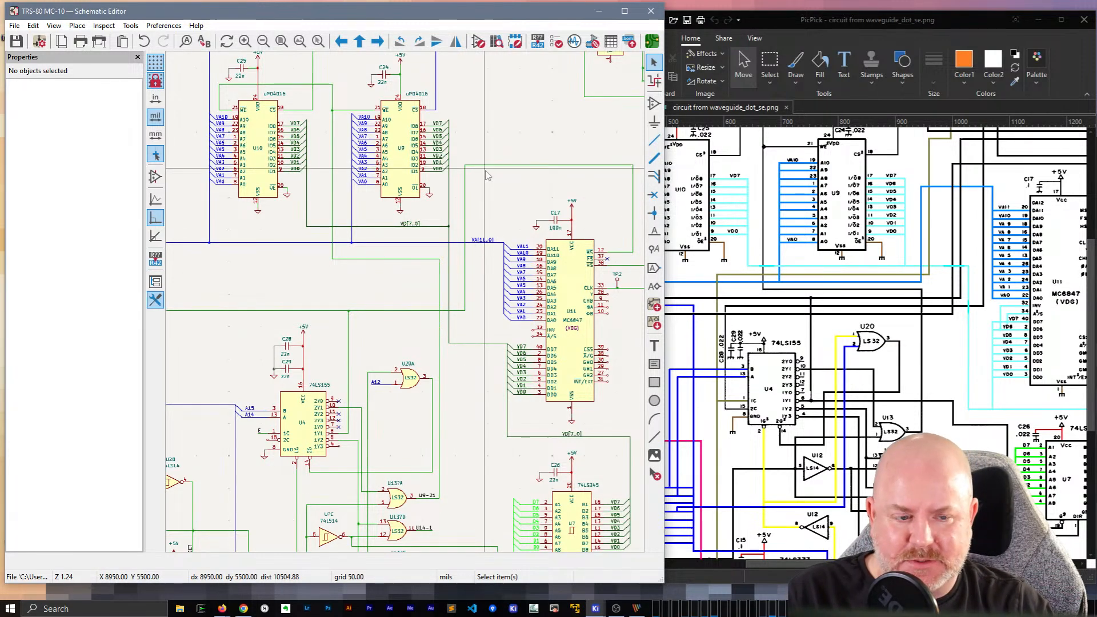
Step: Following the reference circuit, wire output 2Q (pin 12) of the 74LS174 (U8) up to the CSS pin 39 of U11
{"action": "left_click_drag", "start_coordinate": [824, 565], "coordinate": [910, 564]}
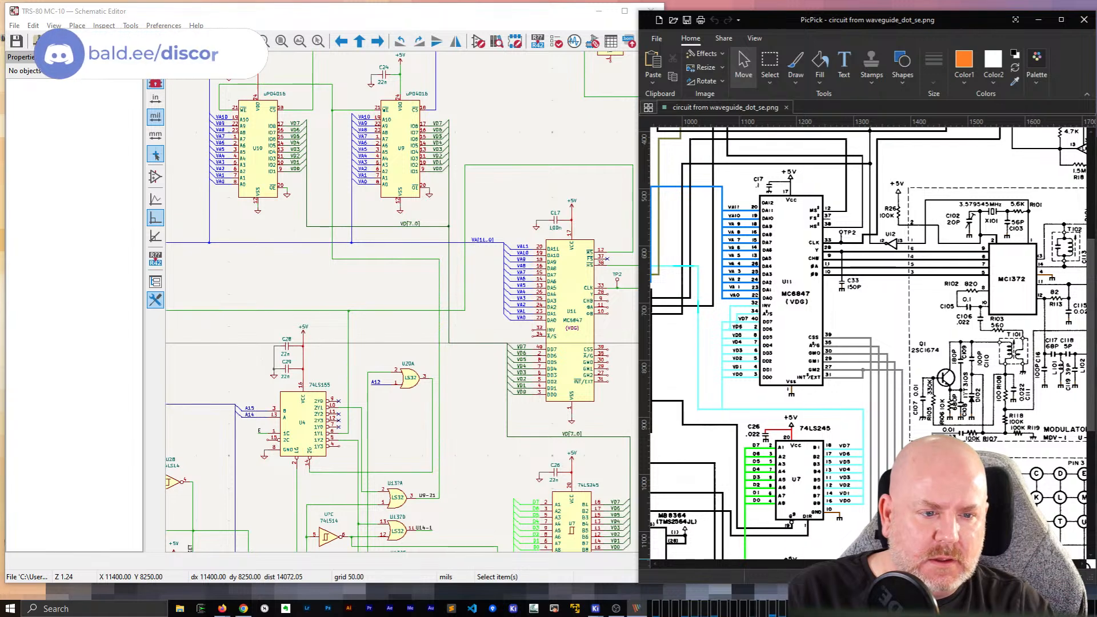
{"action": "scroll", "coordinate": [644, 259], "scroll_direction": "up", "scroll_amount": 2}
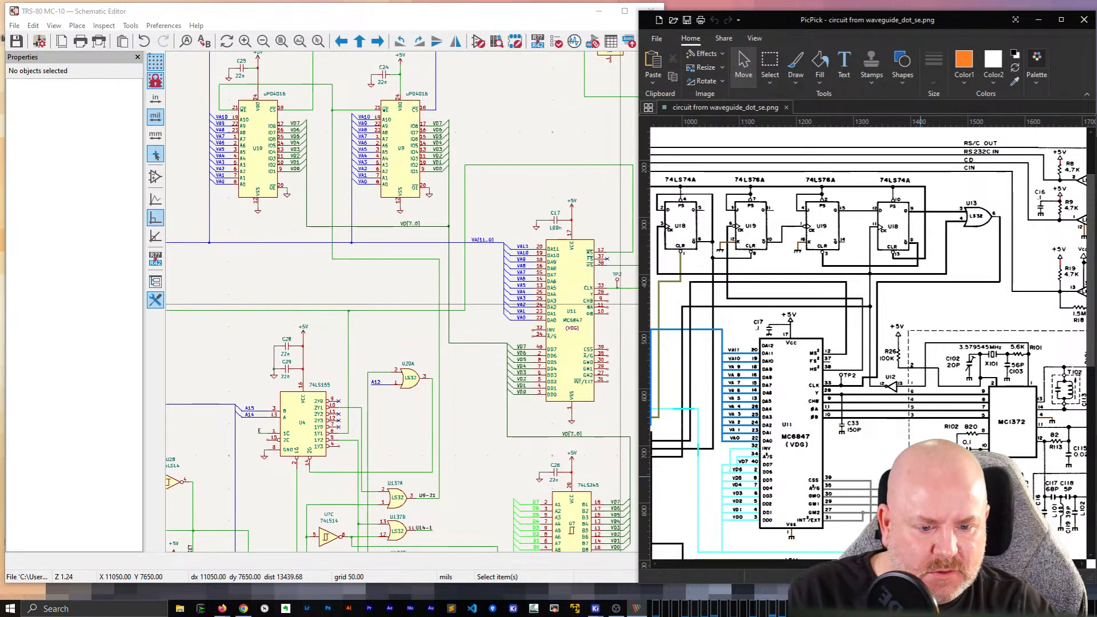
{"action": "scroll", "coordinate": [835, 502], "scroll_direction": "down", "scroll_amount": 6}
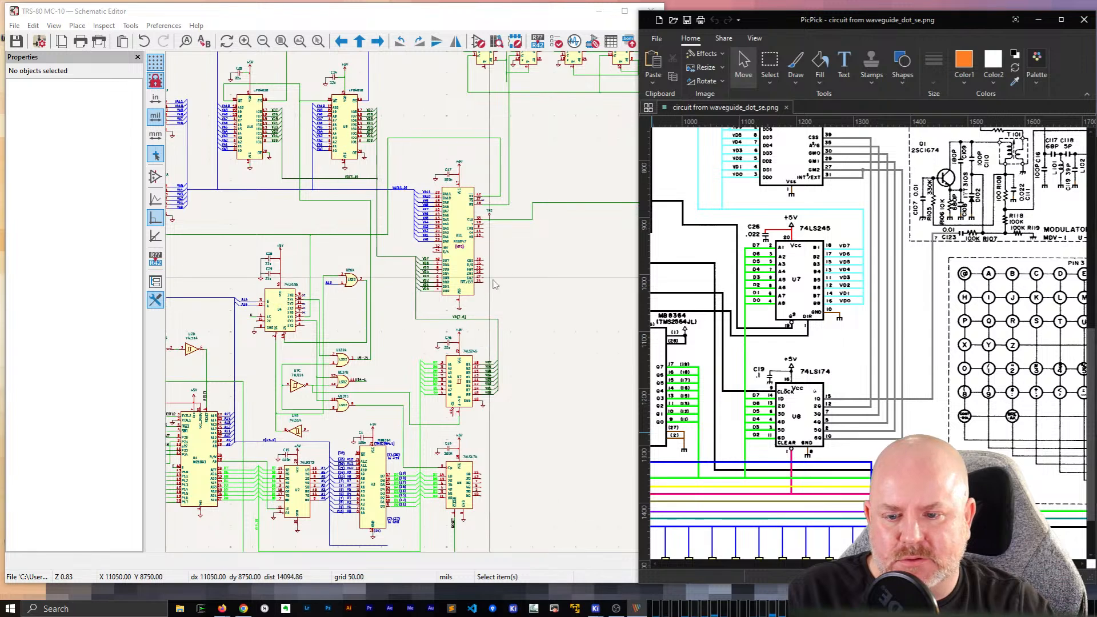
{"action": "scroll", "coordinate": [631, 438], "scroll_direction": "up", "scroll_amount": 2}
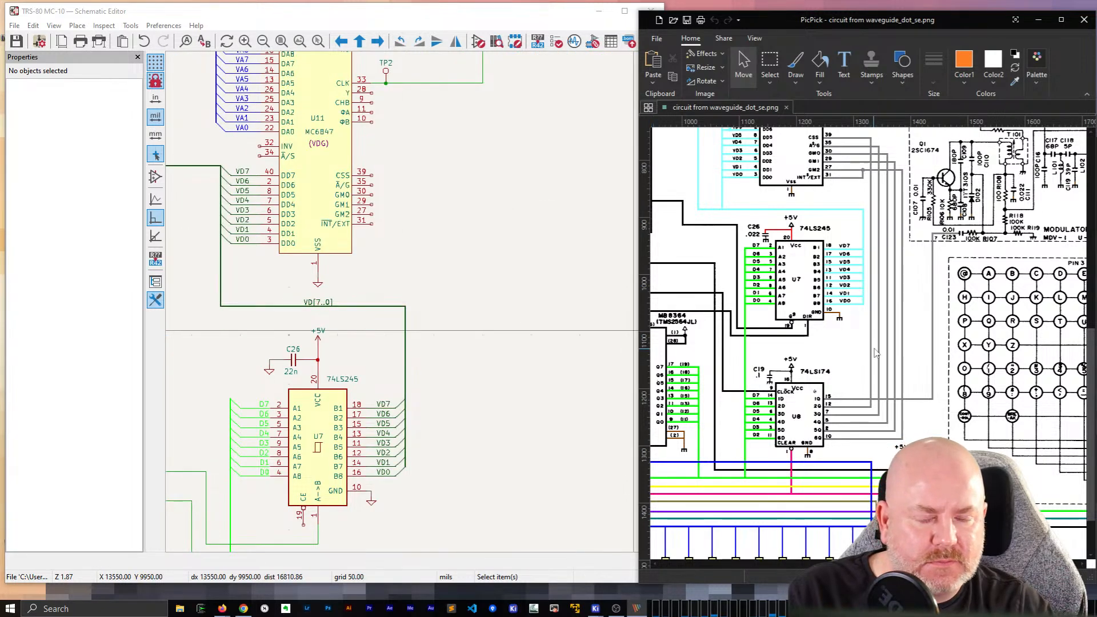
{"action": "scroll", "coordinate": [877, 352], "scroll_direction": "up", "scroll_amount": 1}
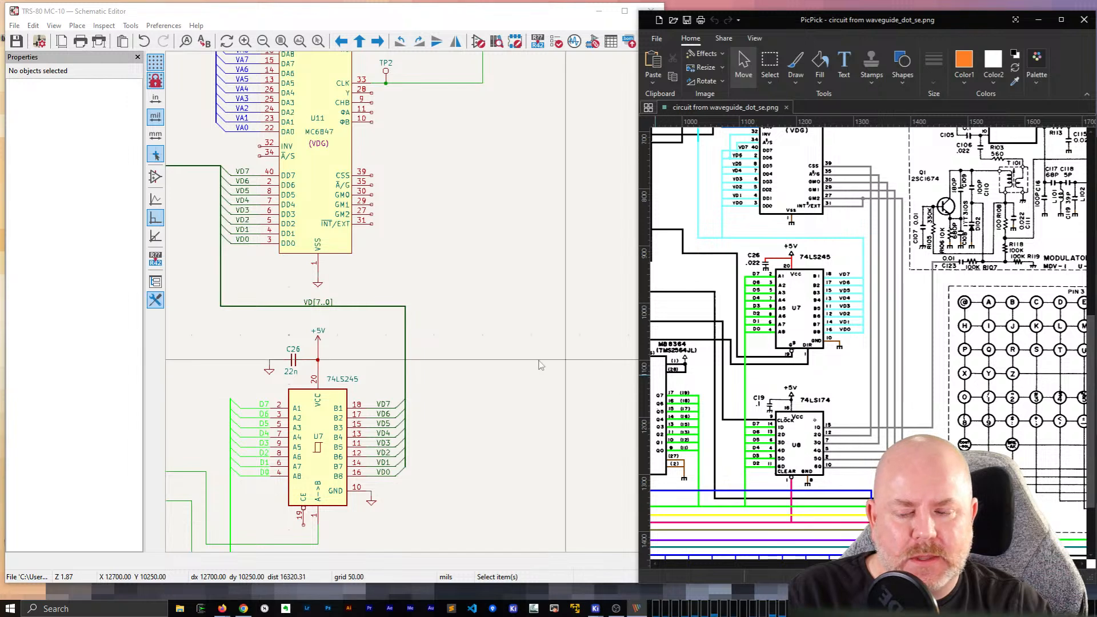
{"action": "scroll", "coordinate": [445, 472], "scroll_direction": "down", "scroll_amount": 2}
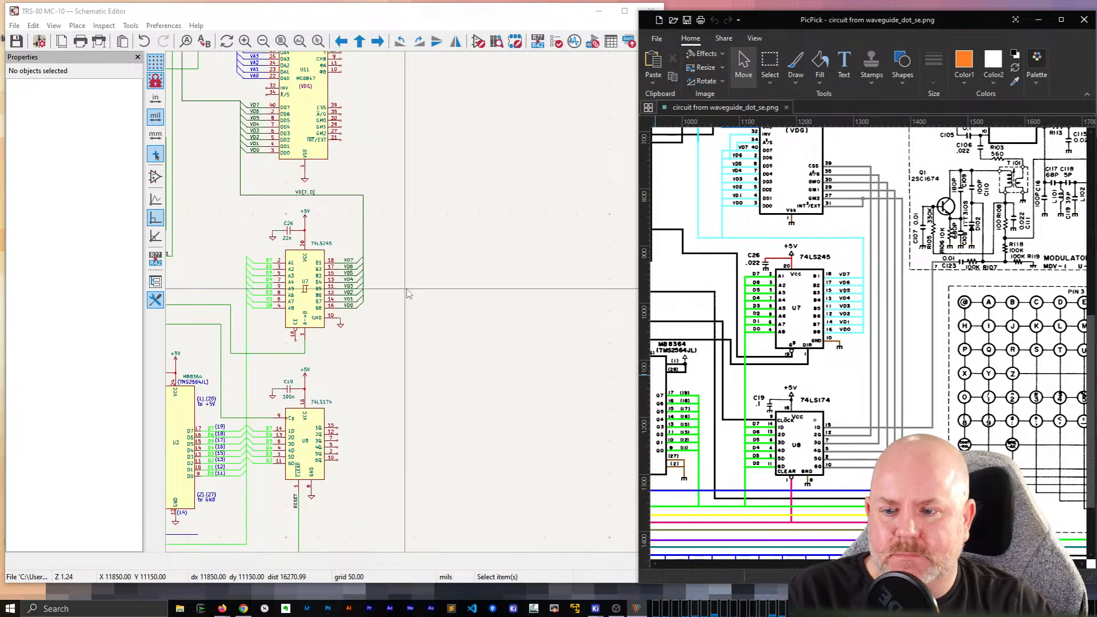
{"action": "left_click", "coordinate": [478, 272]}
{"action": "middle_click_drag", "start_coordinate": [464, 238], "coordinate": [507, 198]}
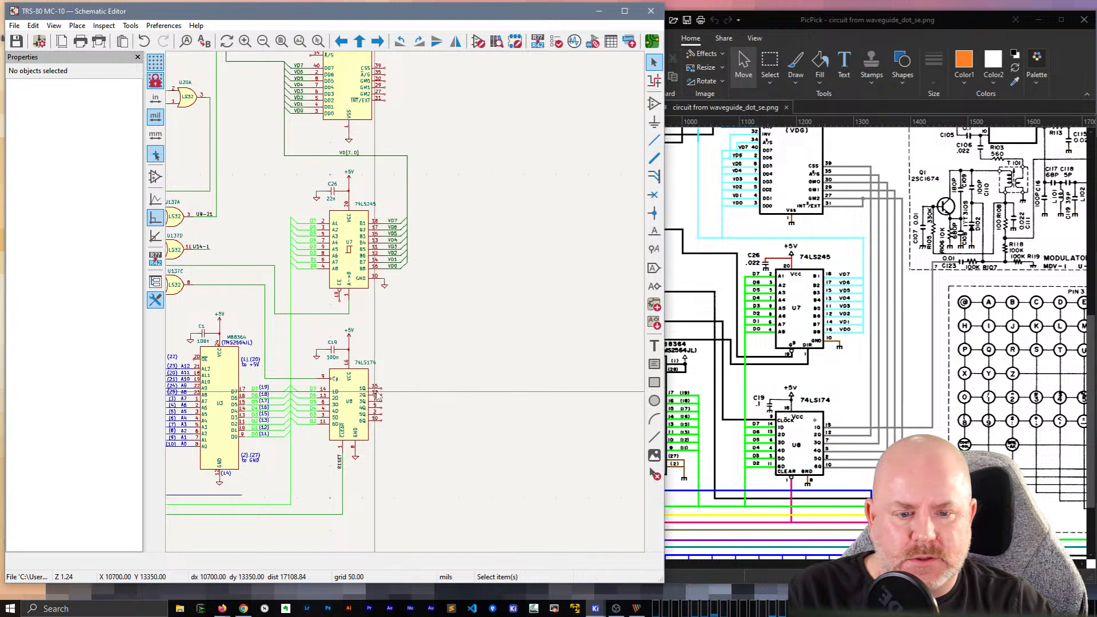
{"action": "key", "text": "w"}
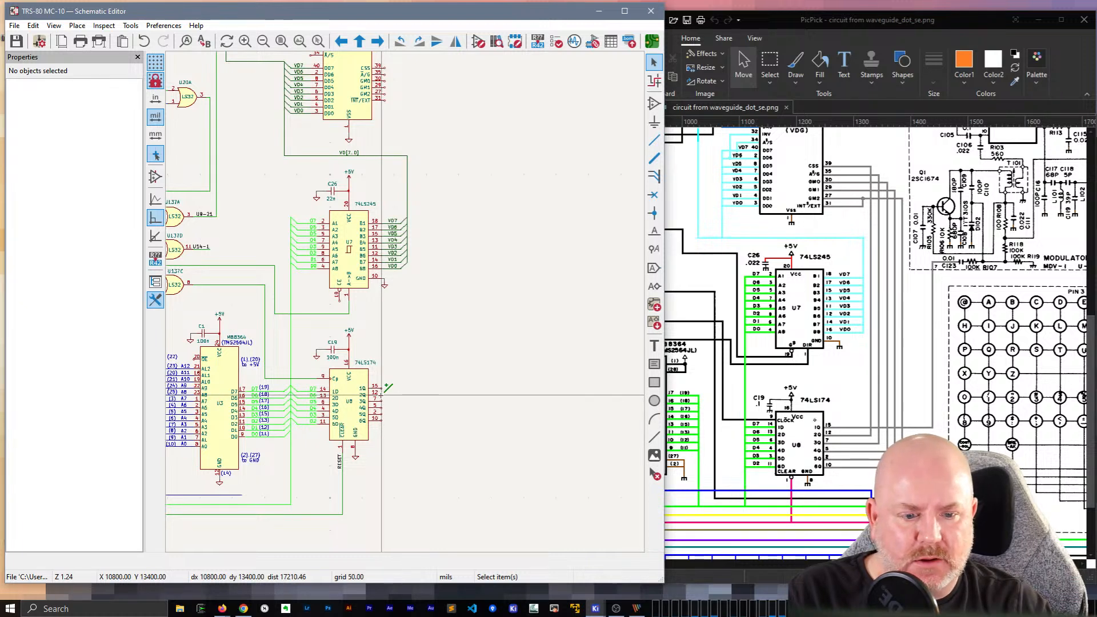
{"action": "key", "text": "w"}
{"action": "left_click", "coordinate": [382, 395]}
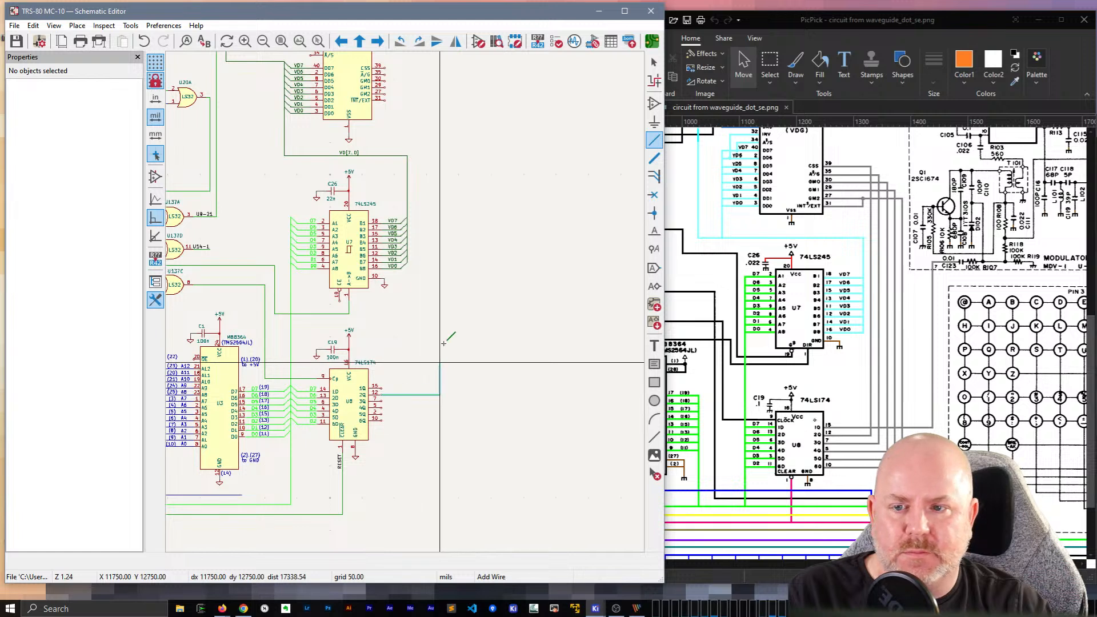
{"action": "left_click", "coordinate": [437, 67]}
{"action": "left_click", "coordinate": [384, 67]}
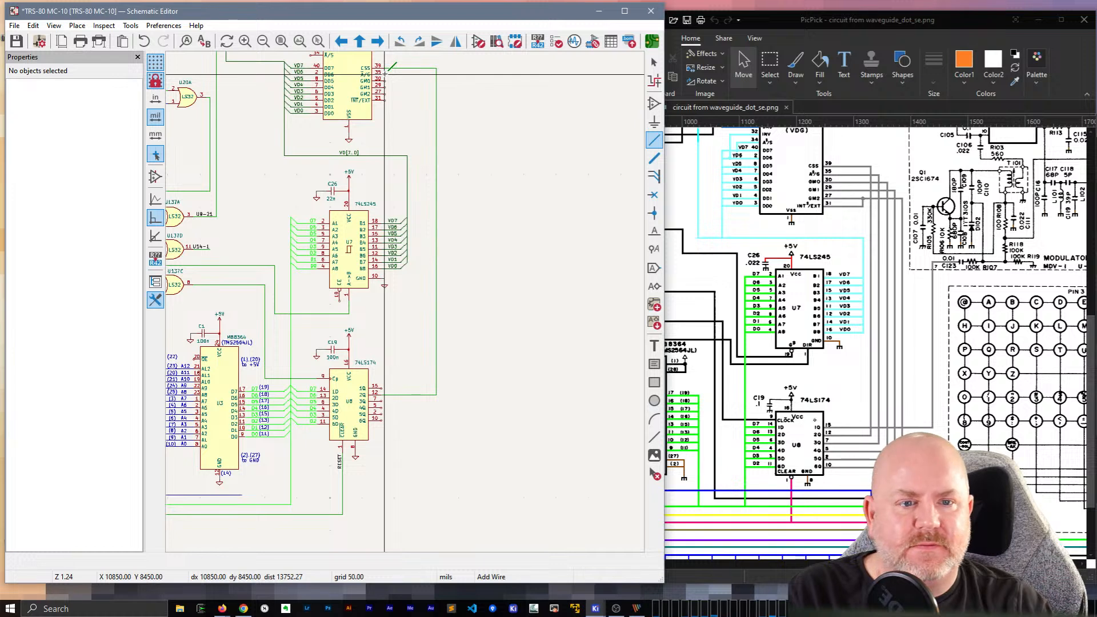
Step: Following the reference circuit, wire outputs 3Q, 4Q, 5Q and 6Q of U8 up to U11's A/G, GM0, GM1 and GM2 pins respectively
{"action": "left_click", "coordinate": [384, 73]}
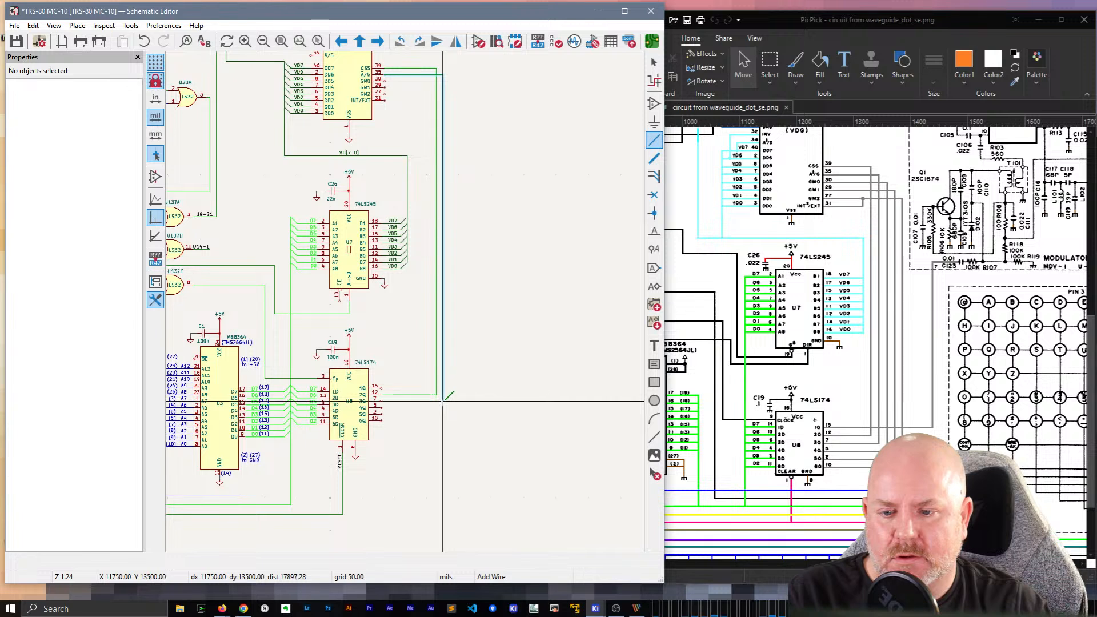
{"action": "left_click", "coordinate": [443, 403]}
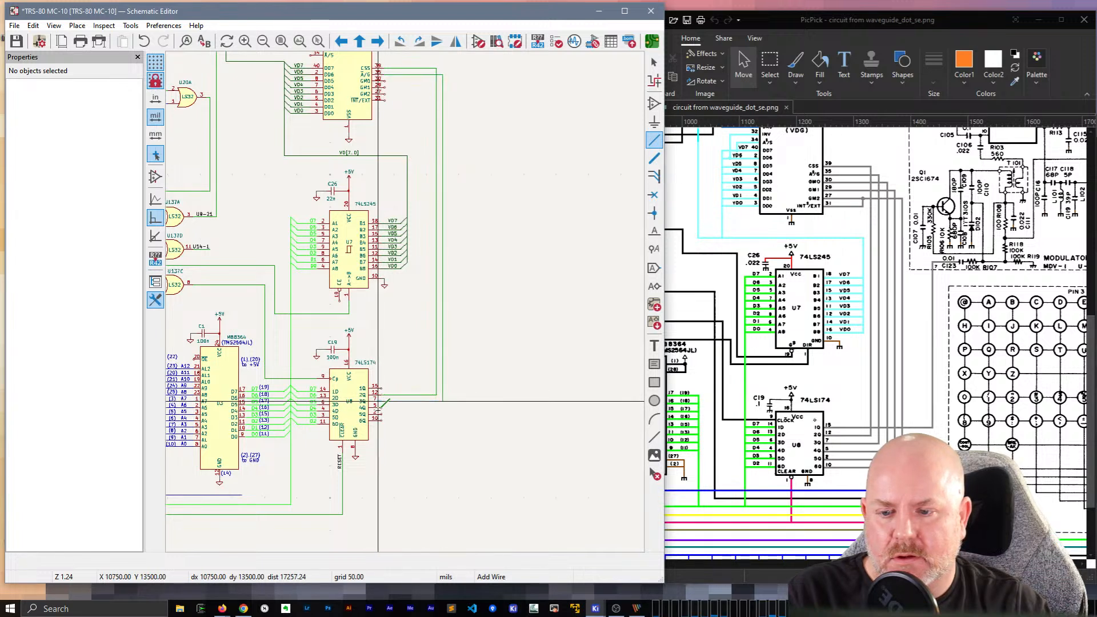
{"action": "left_click", "coordinate": [378, 407]}
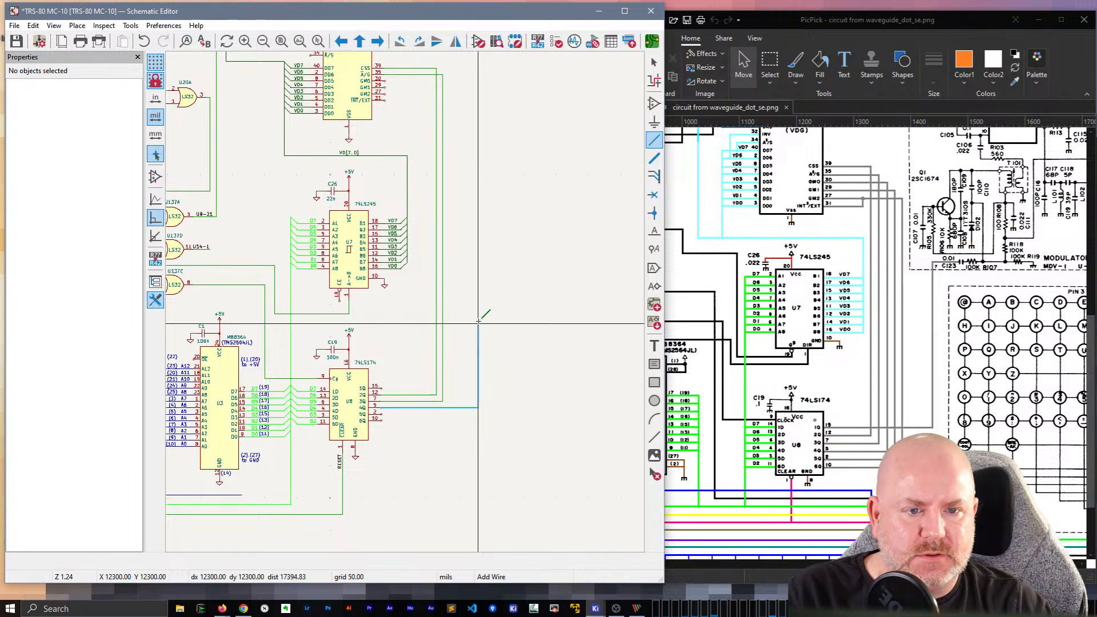
{"action": "left_click", "coordinate": [450, 81]}
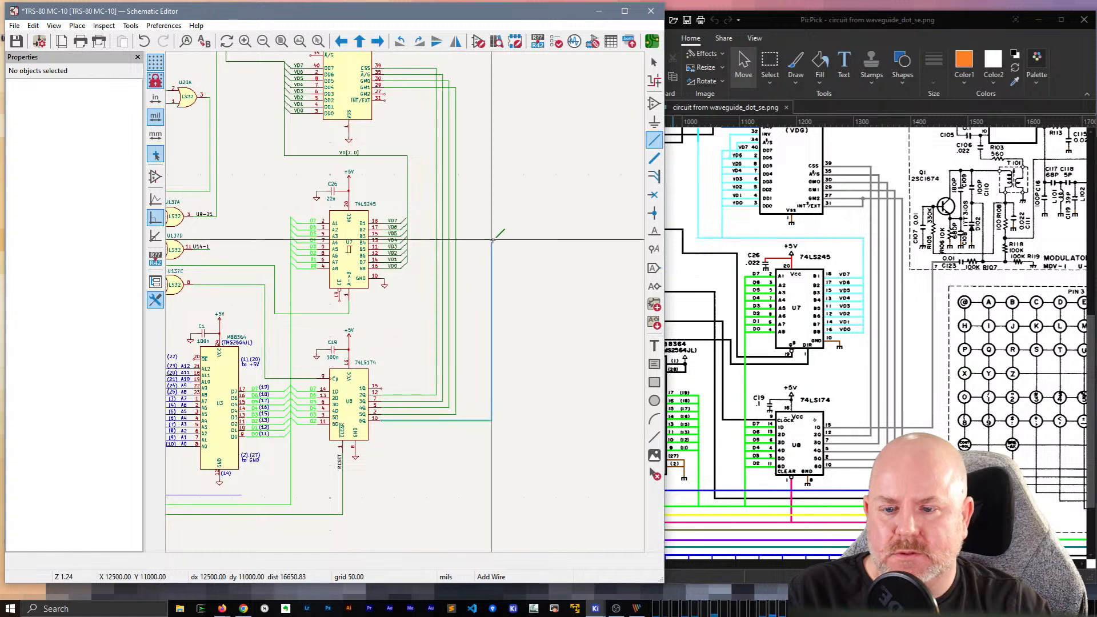
{"action": "left_click", "coordinate": [462, 93]}
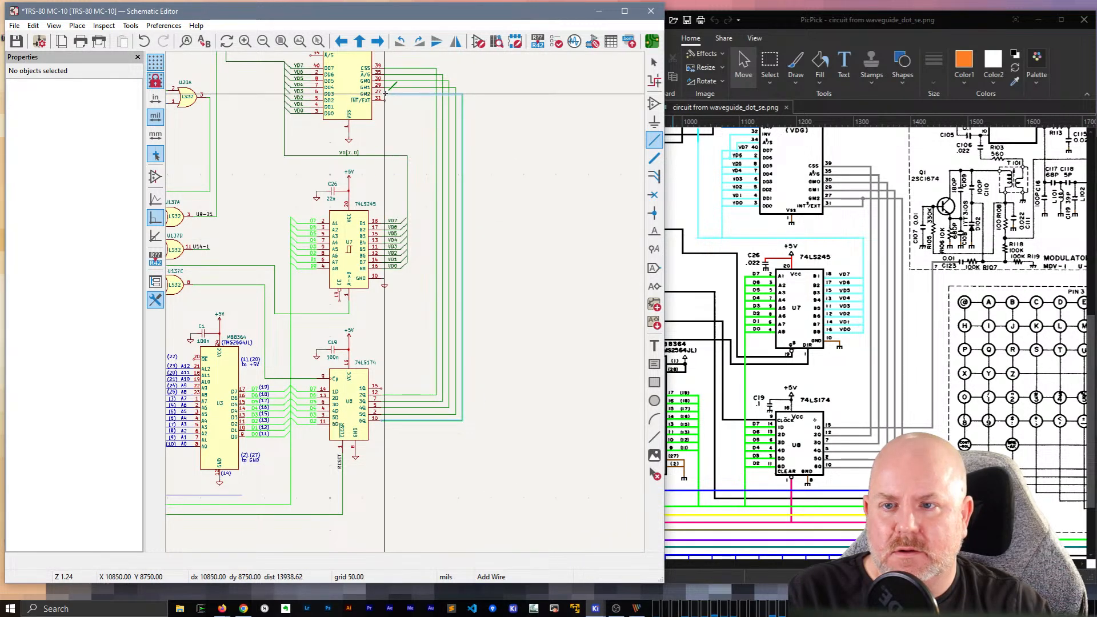
Step: Tie U11's INT/EXT pin 31 to the GM2 wire directly above it
{"action": "scroll", "coordinate": [394, 93], "scroll_direction": "up", "scroll_amount": 5}
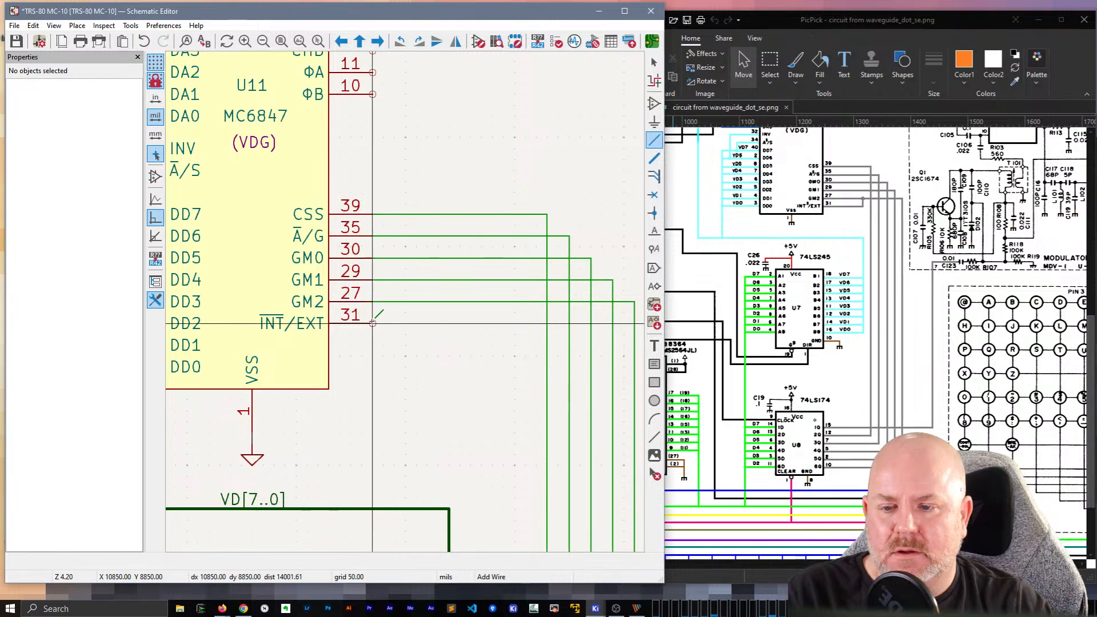
{"action": "left_click", "coordinate": [406, 302]}
{"action": "key", "text": "Escape"}
{"action": "scroll", "coordinate": [415, 275], "scroll_direction": "down", "scroll_amount": 5}
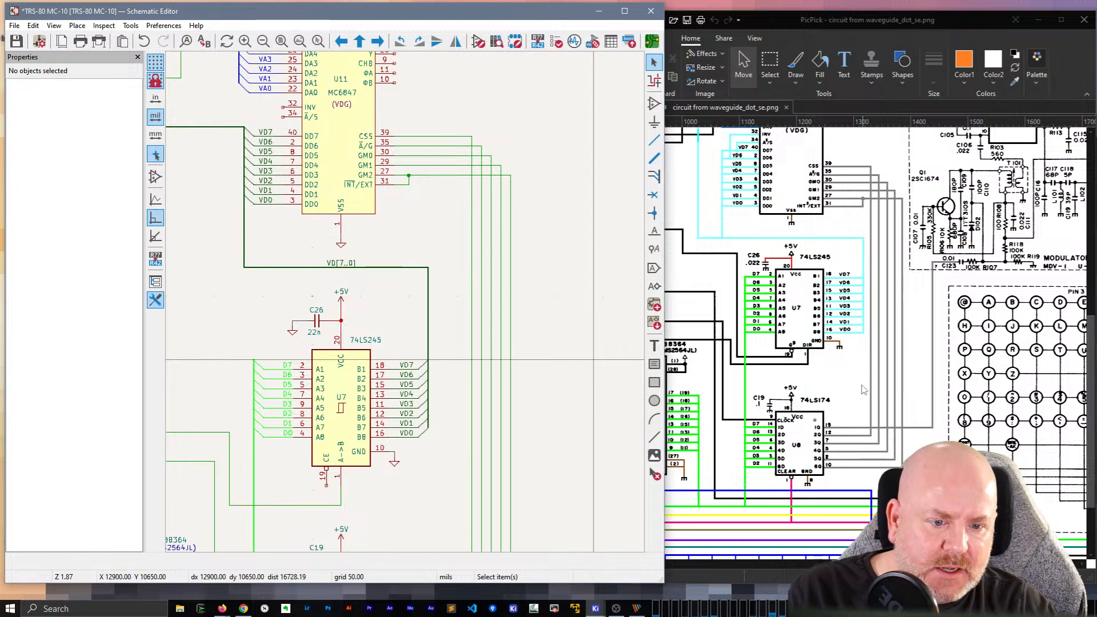
Step: Highlight the CSS, A/G, GM0, GM1 and GM2 nets one by one to check them against the reference circuit
{"action": "left_click", "coordinate": [464, 139]}
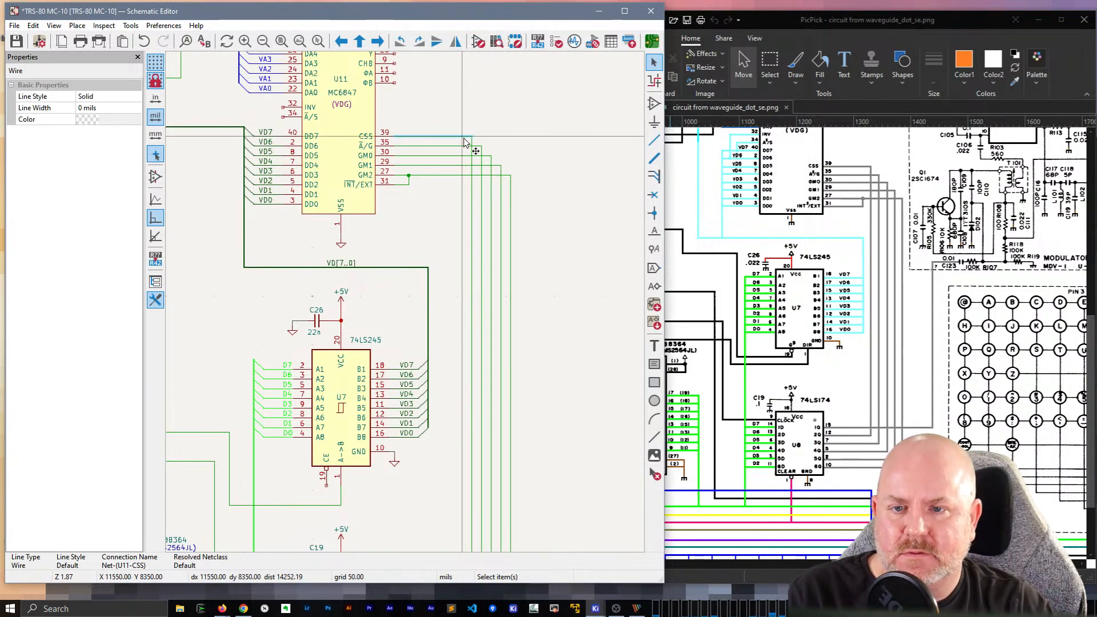
{"action": "key", "text": "grave"}
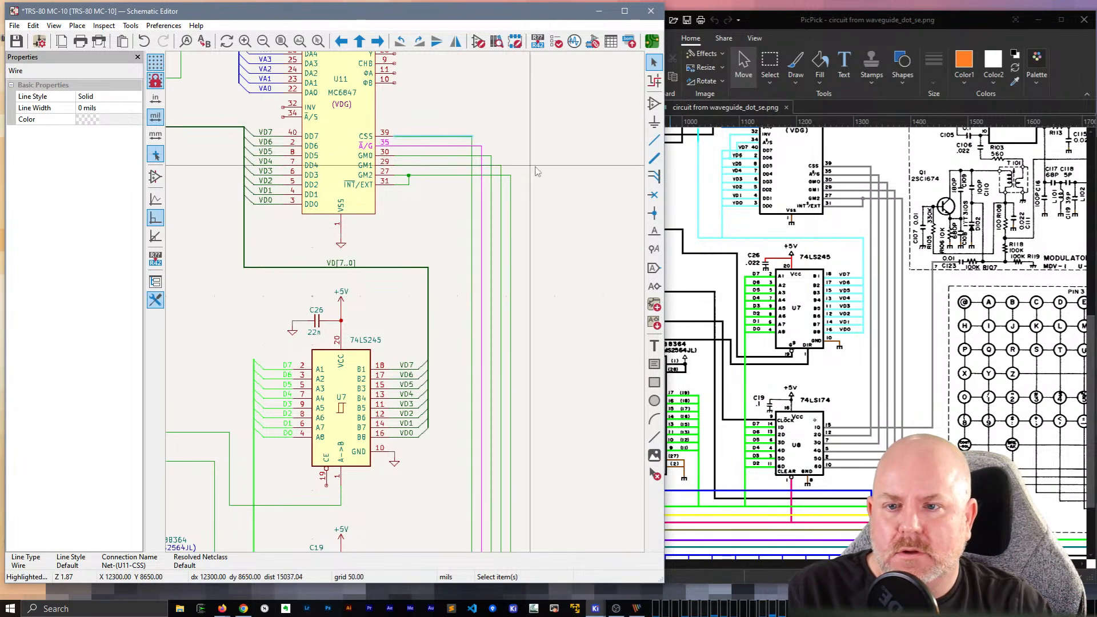
{"action": "middle_click_drag", "start_coordinate": [565, 221], "coordinate": [566, 161]}
{"action": "key", "text": "grave"}
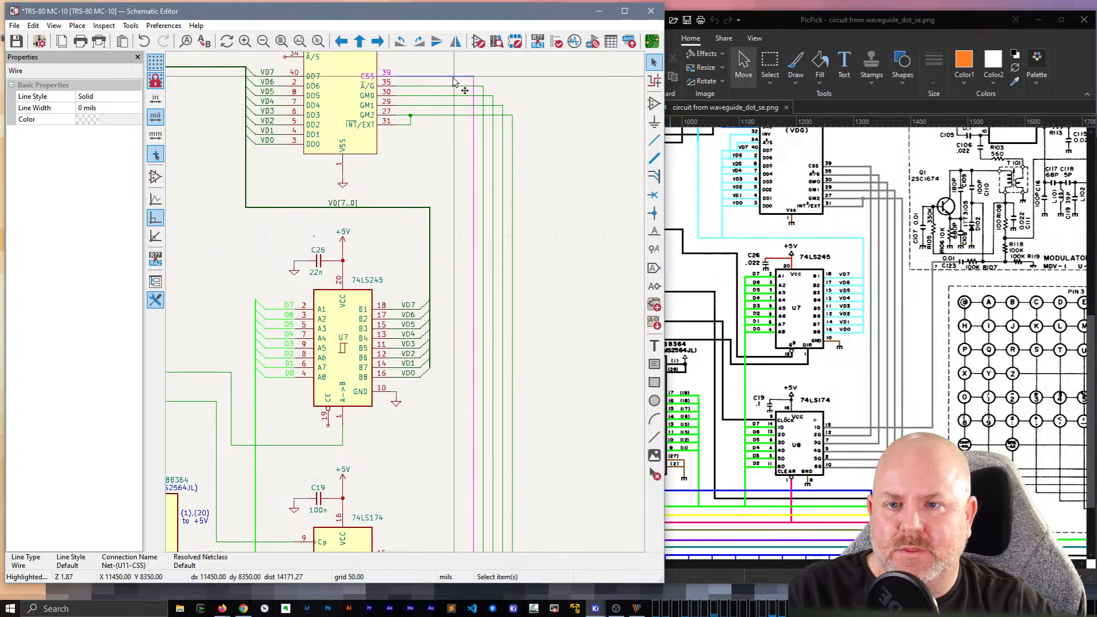
{"action": "scroll", "coordinate": [404, 430], "scroll_direction": "down", "scroll_amount": 2}
{"action": "middle_click_drag", "start_coordinate": [403, 429], "coordinate": [516, 265]}
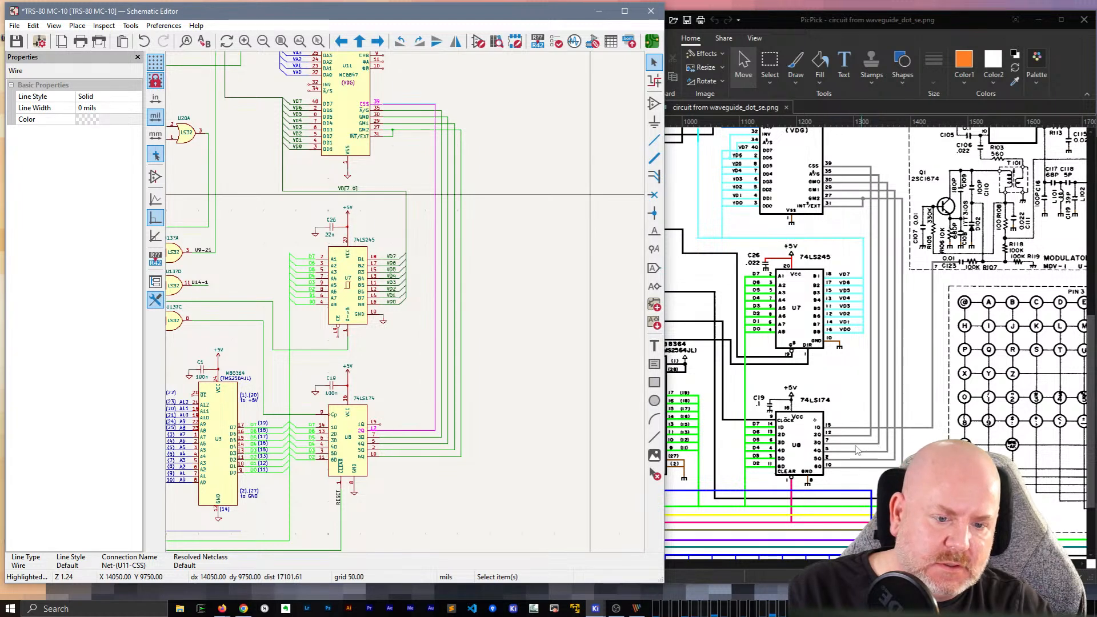
{"action": "key", "text": "grave"}
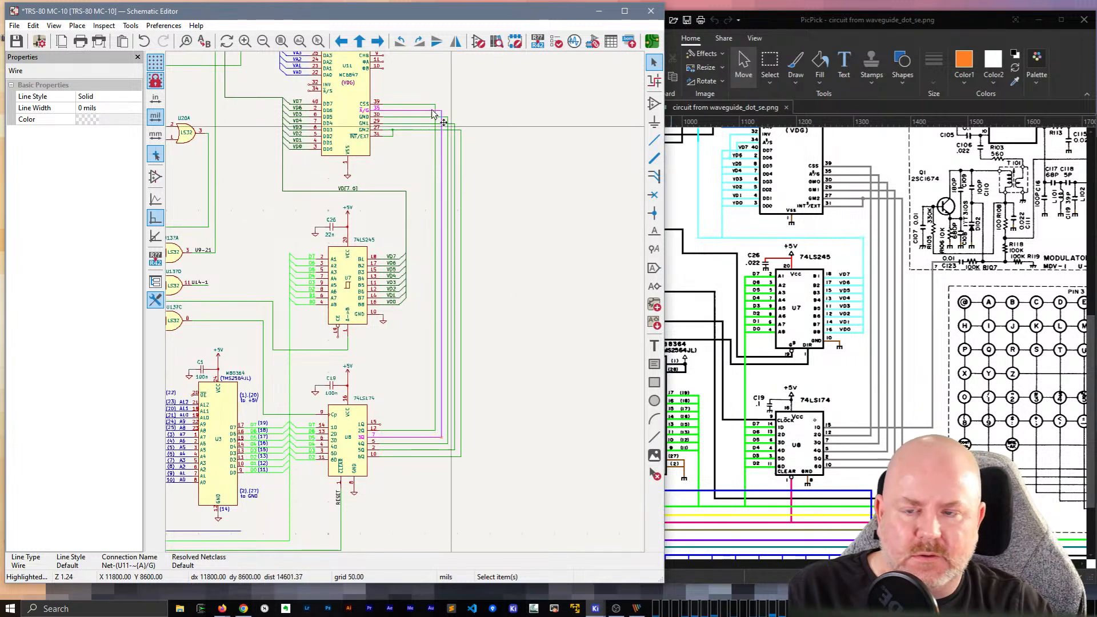
{"action": "key", "text": "grave"}
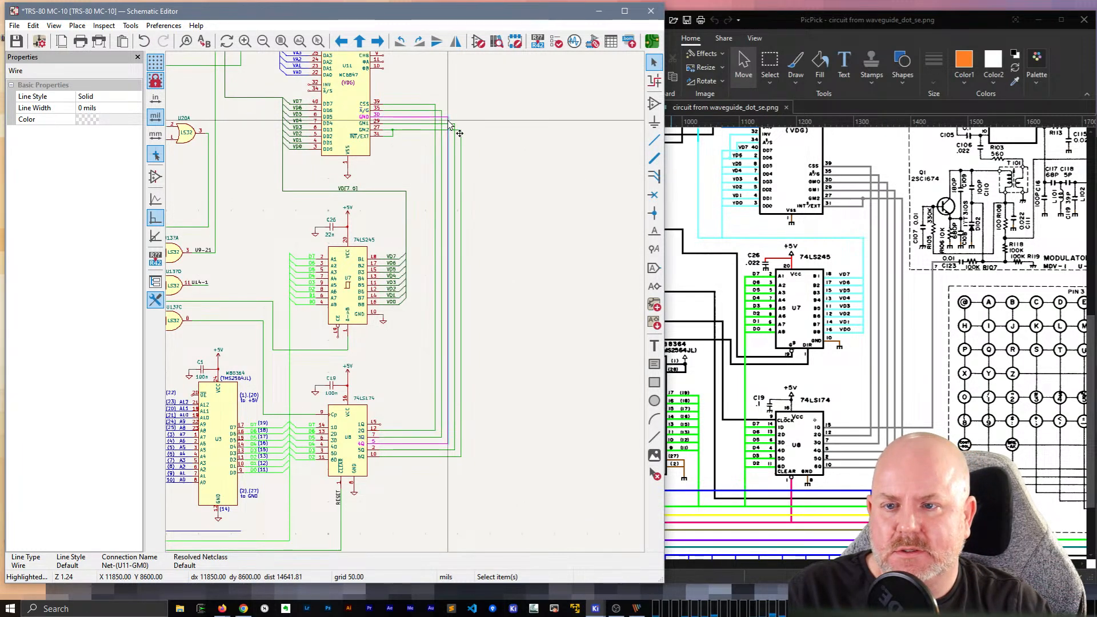
{"action": "key", "text": "grave"}
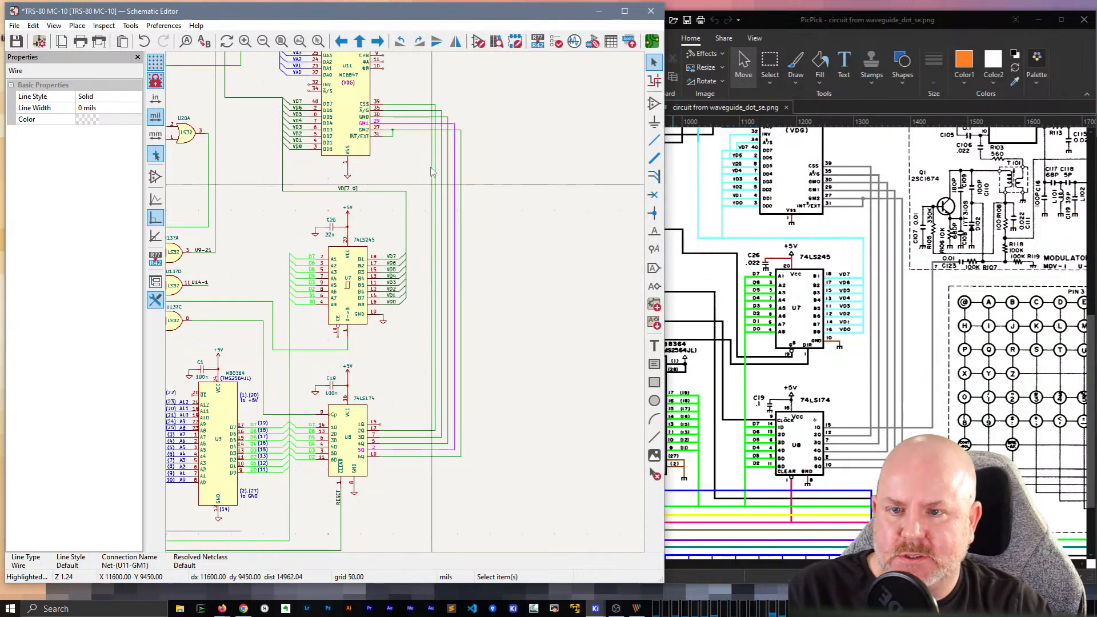
{"action": "key", "text": "grave"}
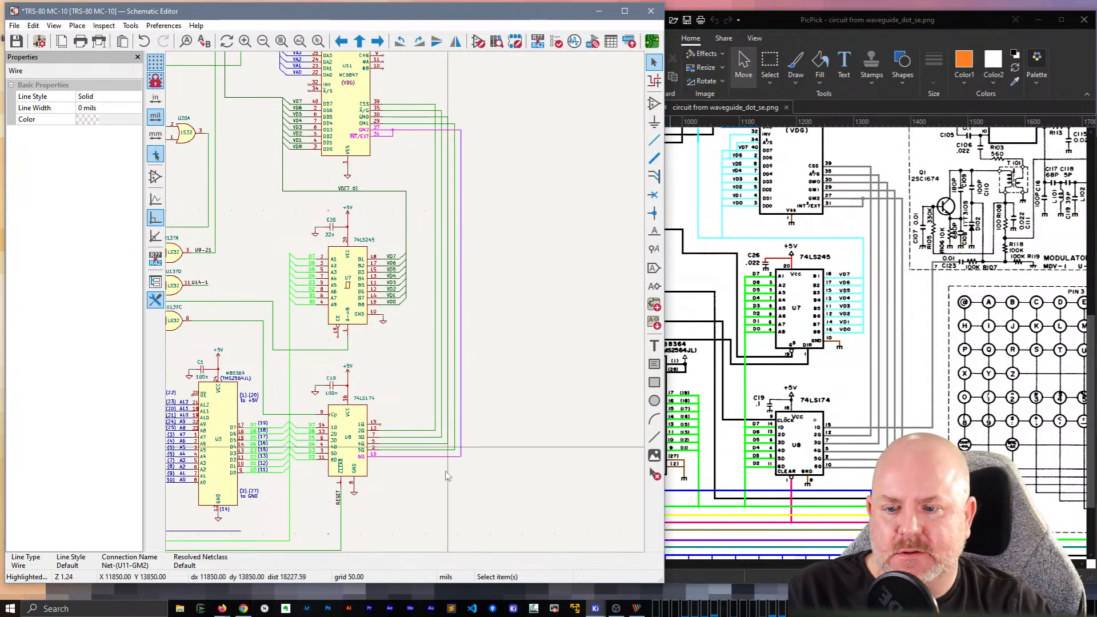
Step: Place a net label CSS on the wire at output 2Q (pin 12) of U8
{"action": "left_click", "coordinate": [407, 459]}
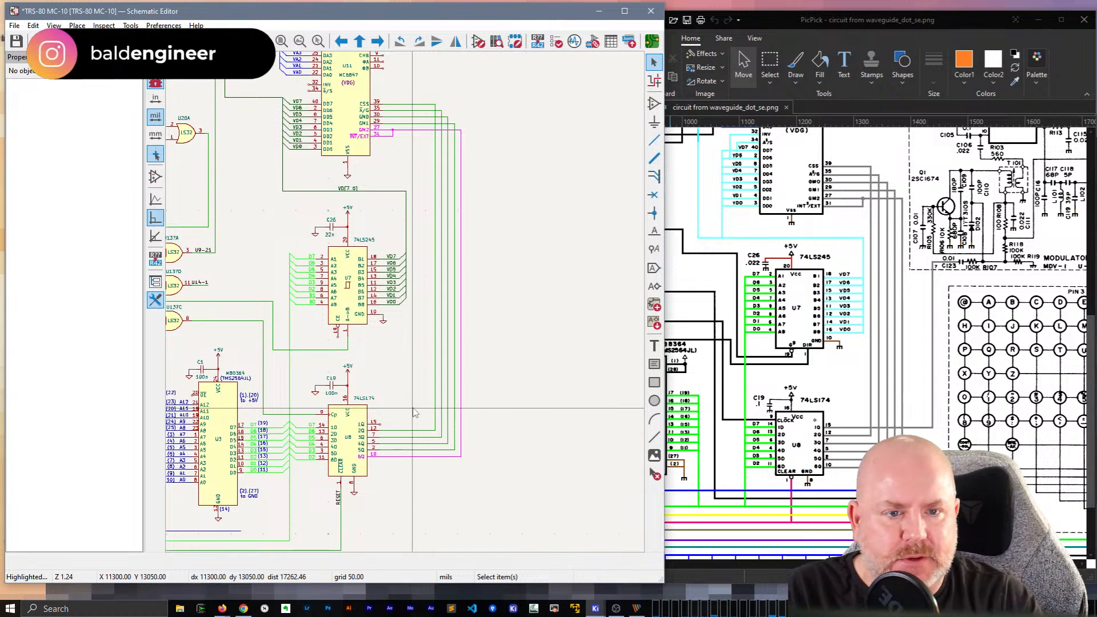
{"action": "key", "text": "l"}
{"action": "key", "text": "Escape"}
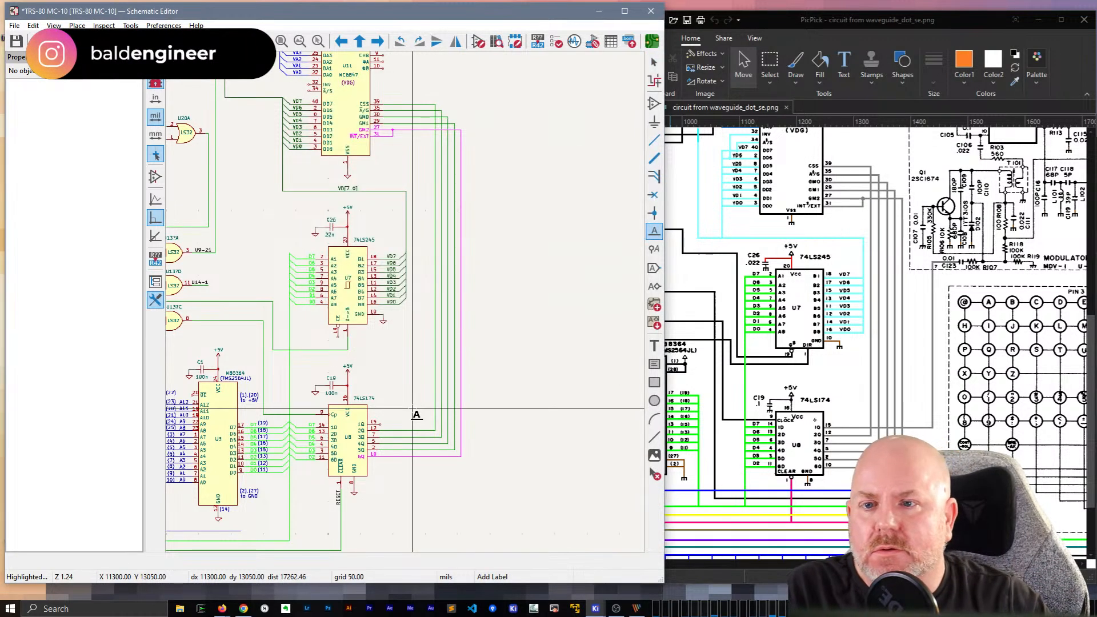
{"action": "scroll", "coordinate": [413, 408], "scroll_direction": "up", "scroll_amount": 3}
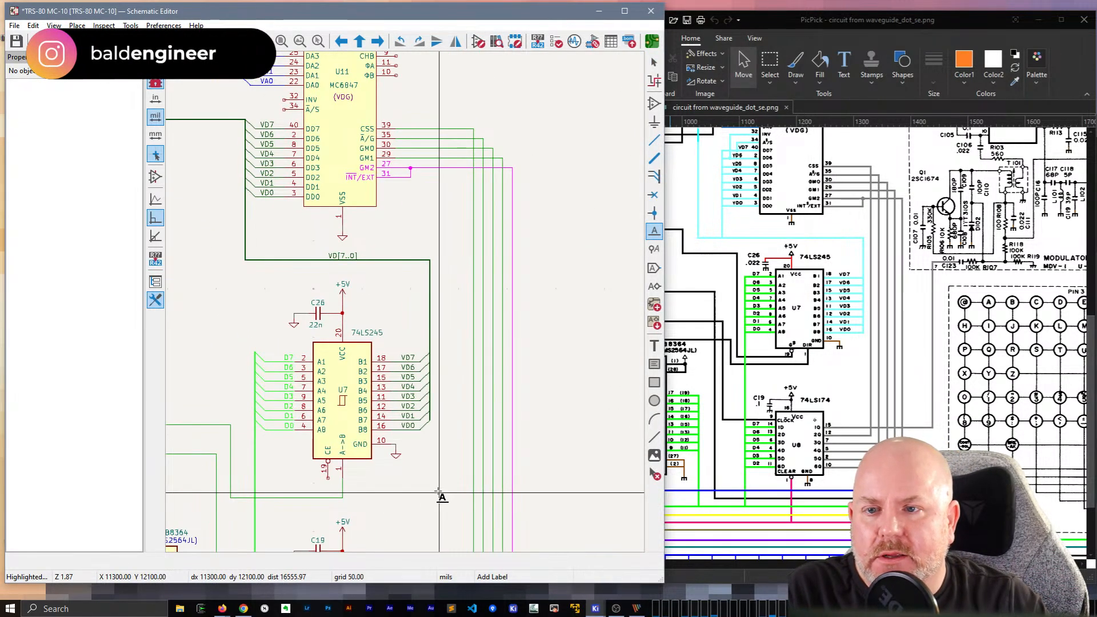
{"action": "scroll", "coordinate": [436, 435], "scroll_direction": "down", "scroll_amount": 3, "text": "shift"}
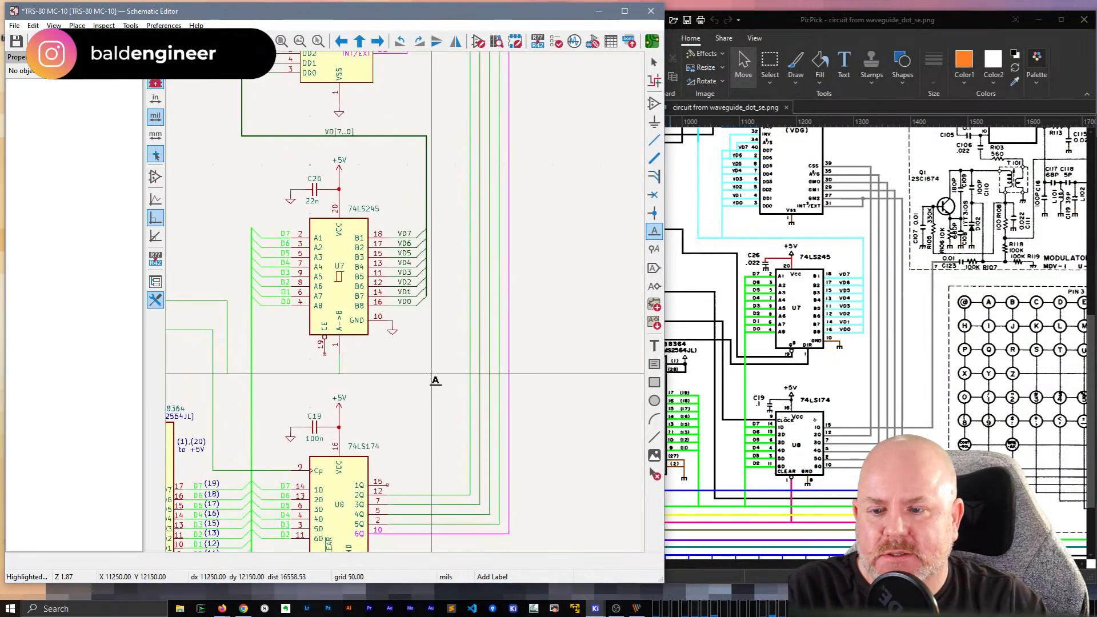
{"action": "left_click", "coordinate": [432, 407]}
{"action": "type", "text": "CSS"}
{"action": "key", "text": "Return"}
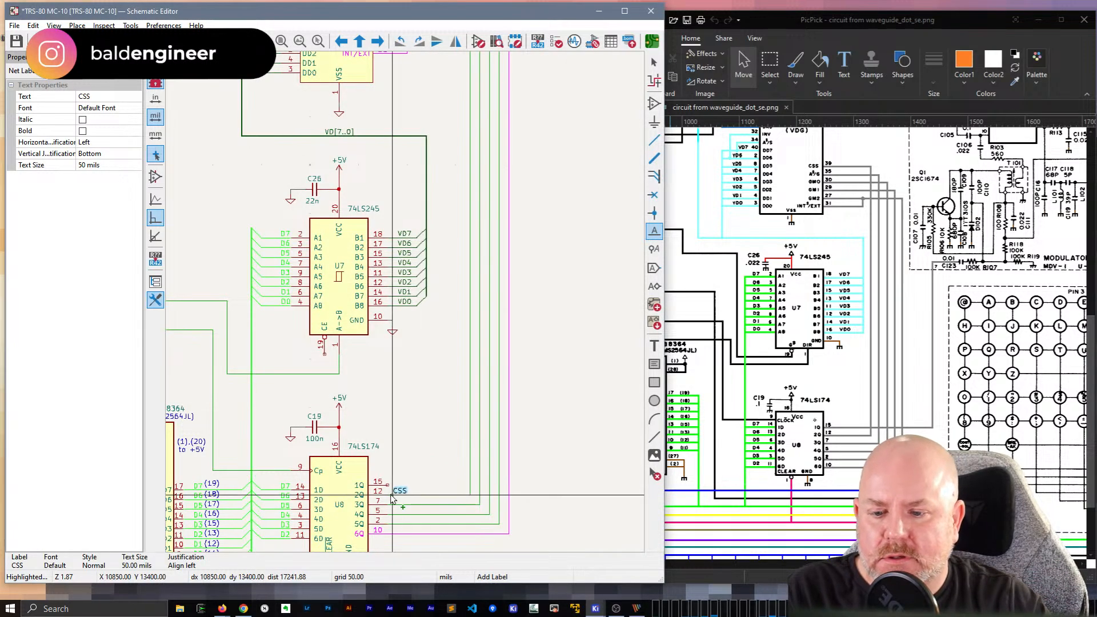
{"action": "left_click", "coordinate": [401, 495]}
{"action": "key", "text": "Escape"}
Step: Highlight the CSS net and look up the exact pin name of U11's pin 35
{"action": "left_click", "coordinate": [449, 496]}
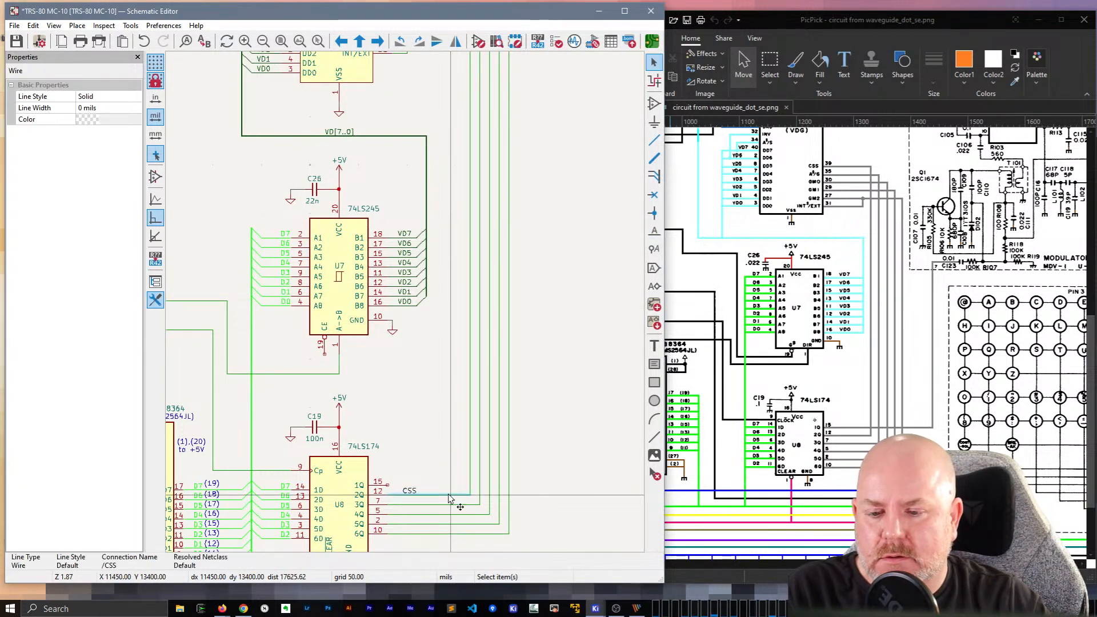
{"action": "key", "text": "grave"}
{"action": "middle_click_drag", "start_coordinate": [513, 395], "coordinate": [518, 444]}
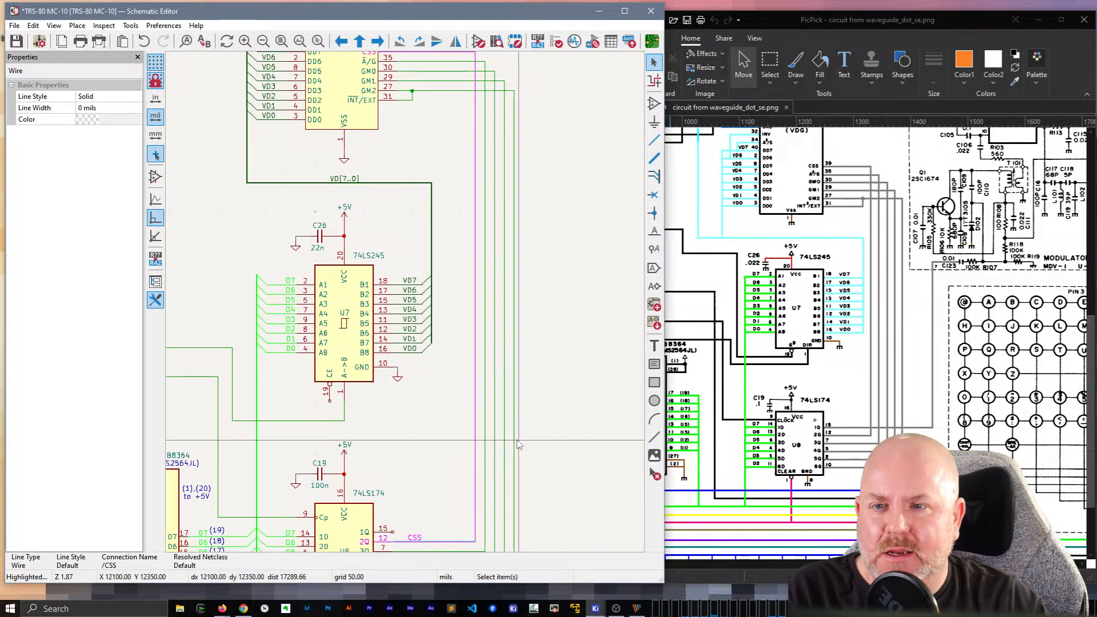
{"action": "left_click", "coordinate": [518, 445]}
{"action": "left_click", "coordinate": [370, 65]}
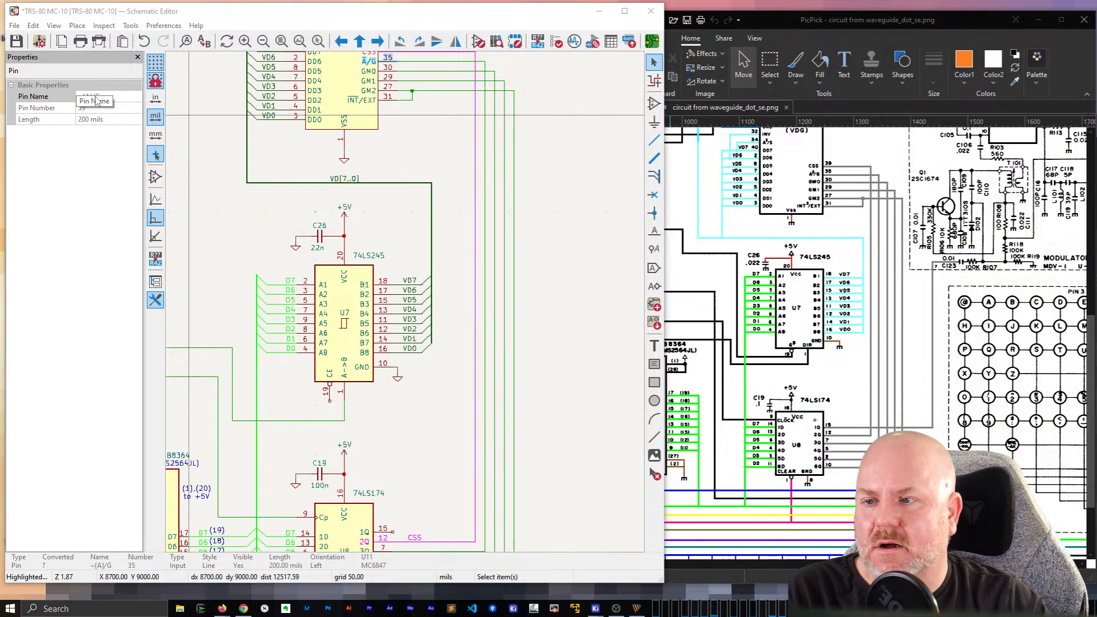
{"action": "left_click", "coordinate": [540, 383]}
Step: Duplicate the CSS label onto the wire at U8's output 3Q and change its text to ~{A}/G
{"action": "middle_click_drag", "start_coordinate": [510, 495], "coordinate": [532, 352]}
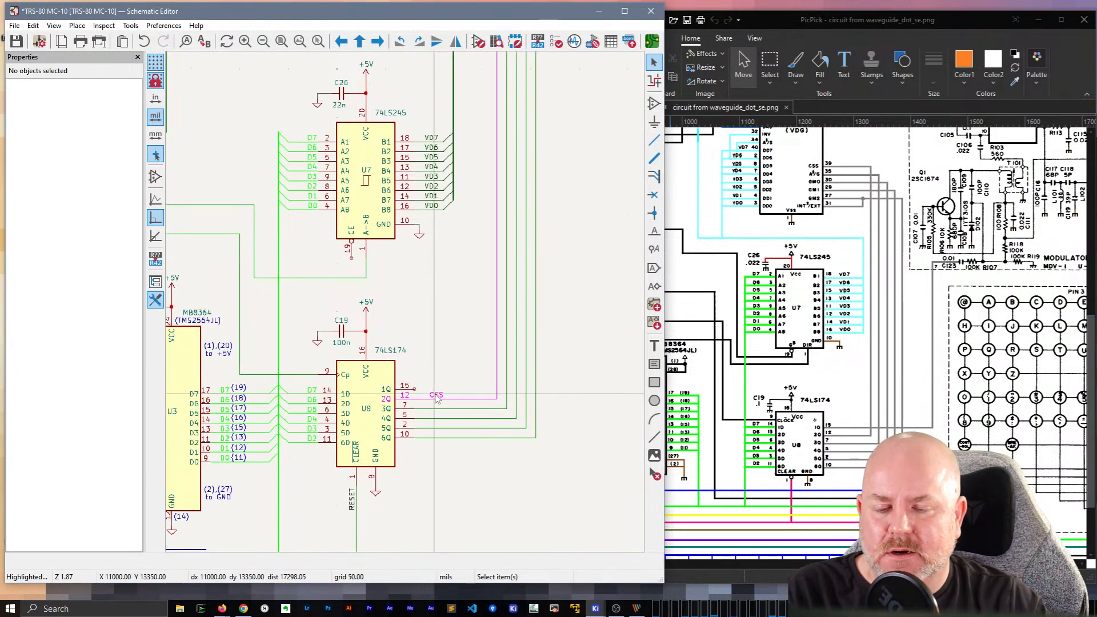
{"action": "left_click", "coordinate": [436, 399]}
{"action": "key", "text": "ctrl+d"}
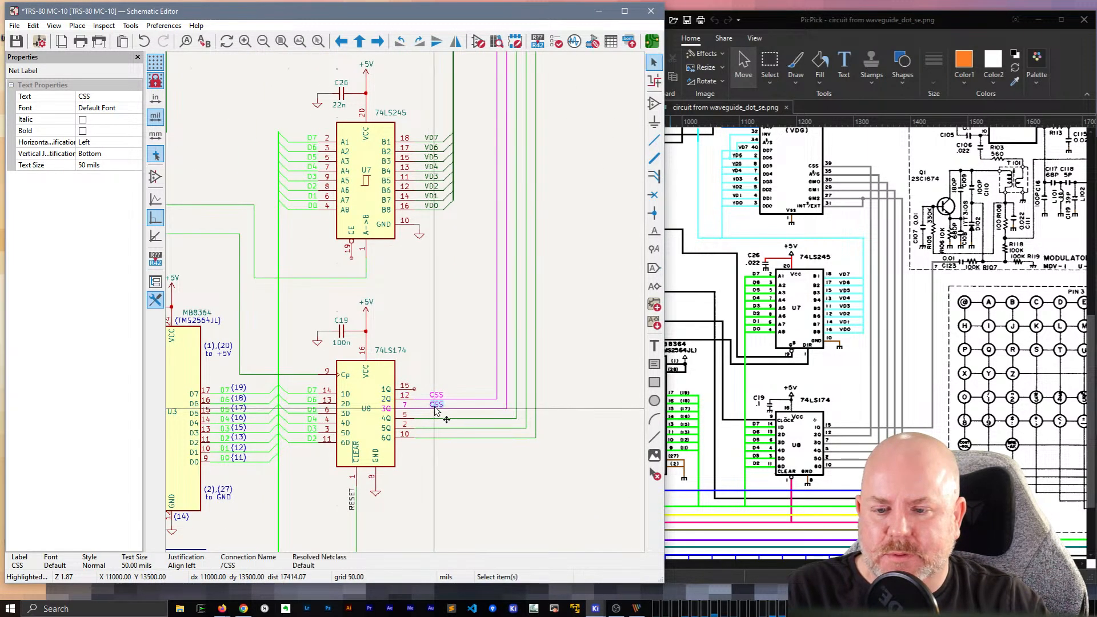
{"action": "double_click", "coordinate": [435, 405]}
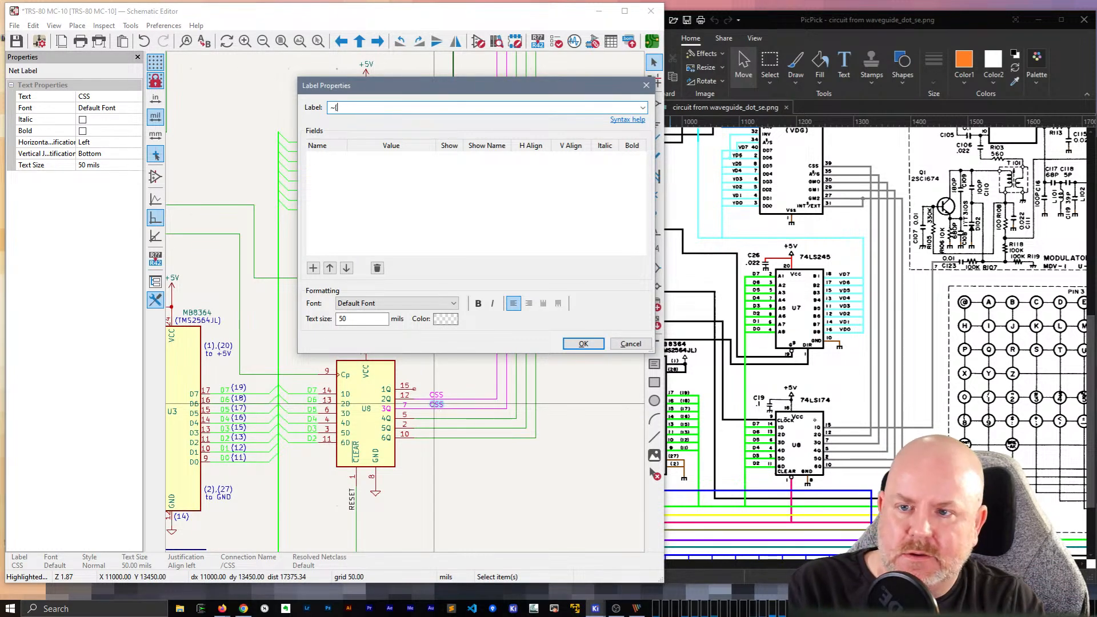
{"action": "type", "text": "~{A}/G"}
{"action": "key", "text": "Return"}
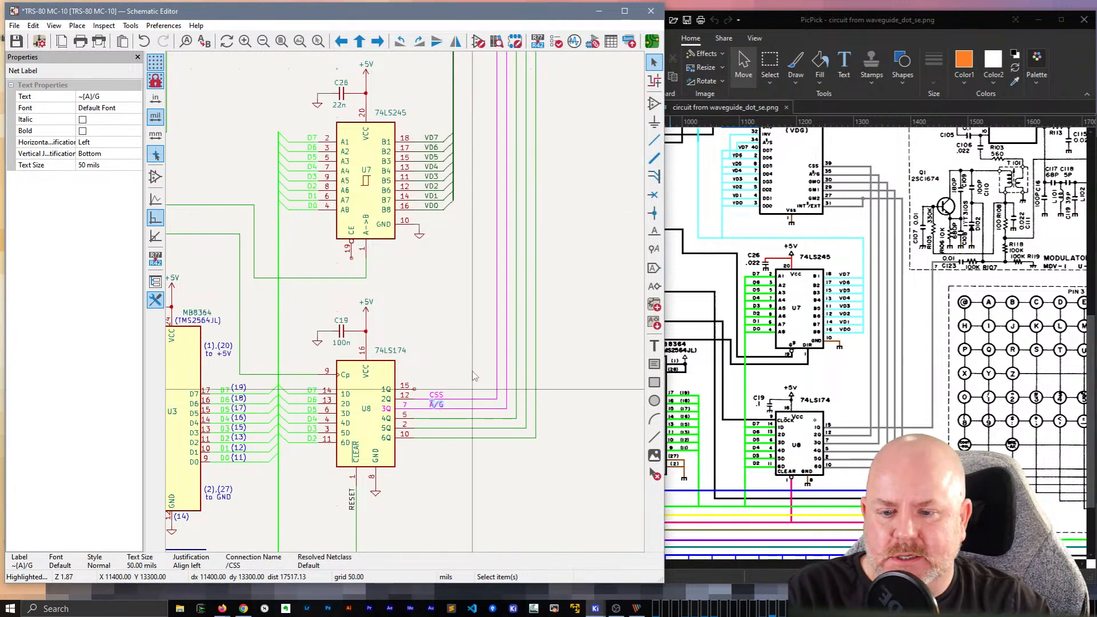
Step: Highlight the GM0 net and trace it from U11 down to U8
{"action": "middle_click_drag", "start_coordinate": [466, 235], "coordinate": [475, 434]}
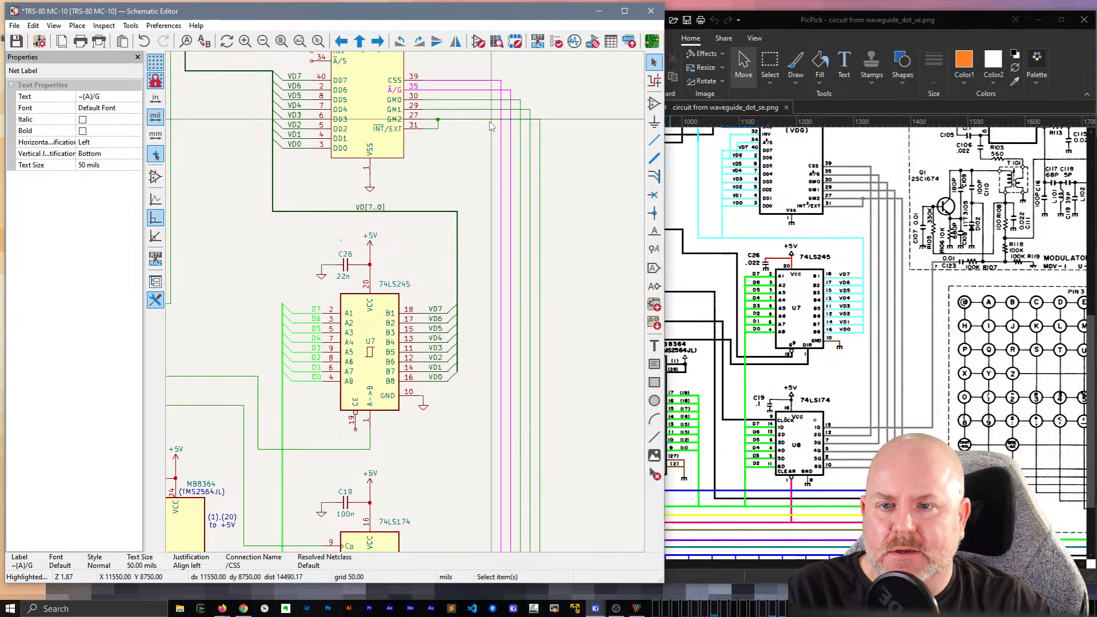
{"action": "left_click", "coordinate": [468, 100]}
{"action": "key", "text": "grave"}
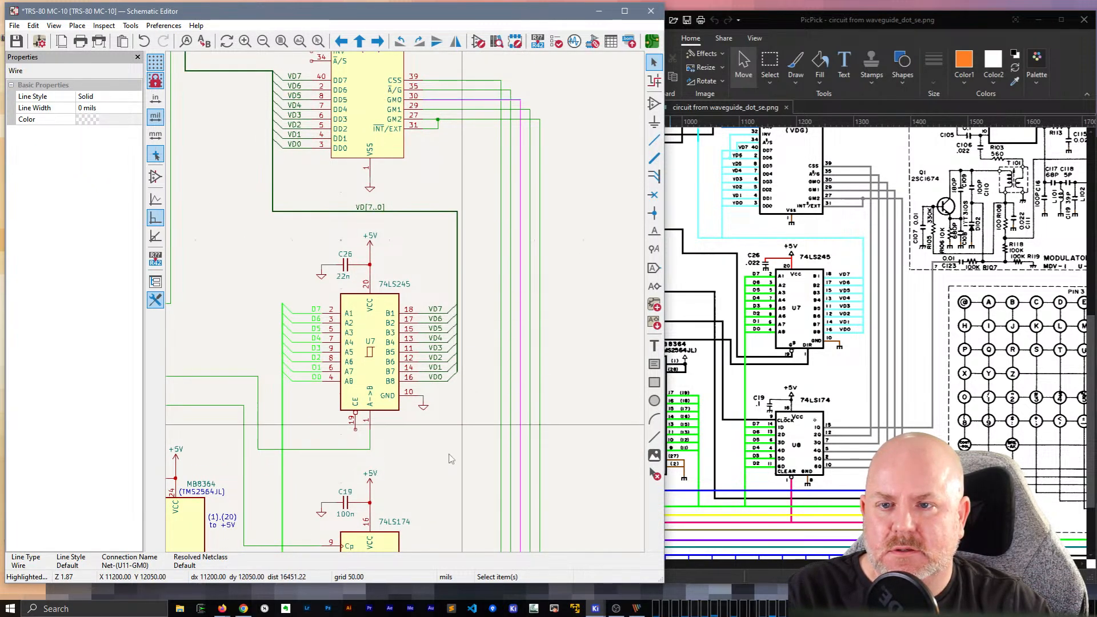
{"action": "middle_click_drag", "start_coordinate": [451, 462], "coordinate": [456, 306]}
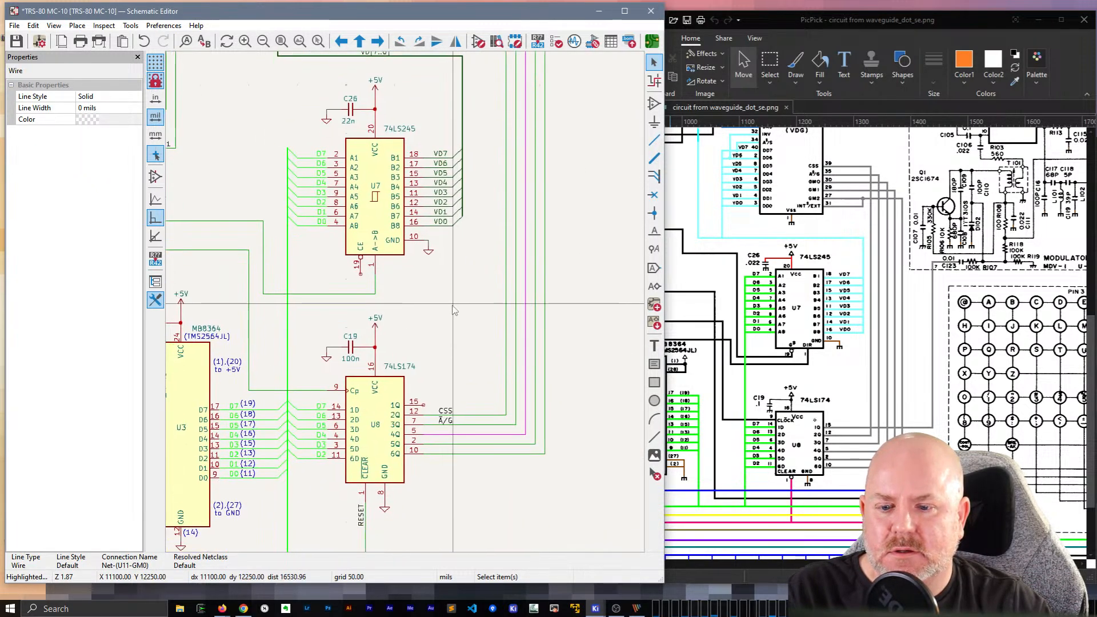
{"action": "left_click", "coordinate": [455, 441]}
{"action": "type", "text": "GM)"}
{"action": "key", "text": "Return"}
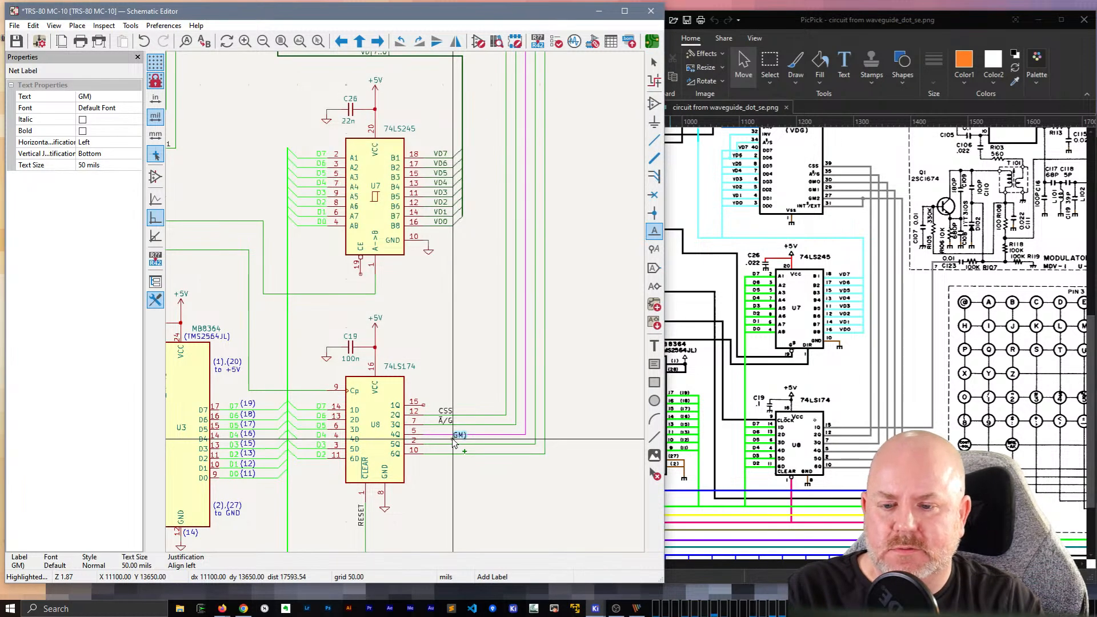
{"action": "key", "text": "Escape"}
Step: Place a net label GM0 in the empty area beside U8 and repeat it below as GM1 and GM2
{"action": "left_click", "coordinate": [457, 445]}
{"action": "type", "text": "GM0"}
{"action": "key", "text": "Return"}
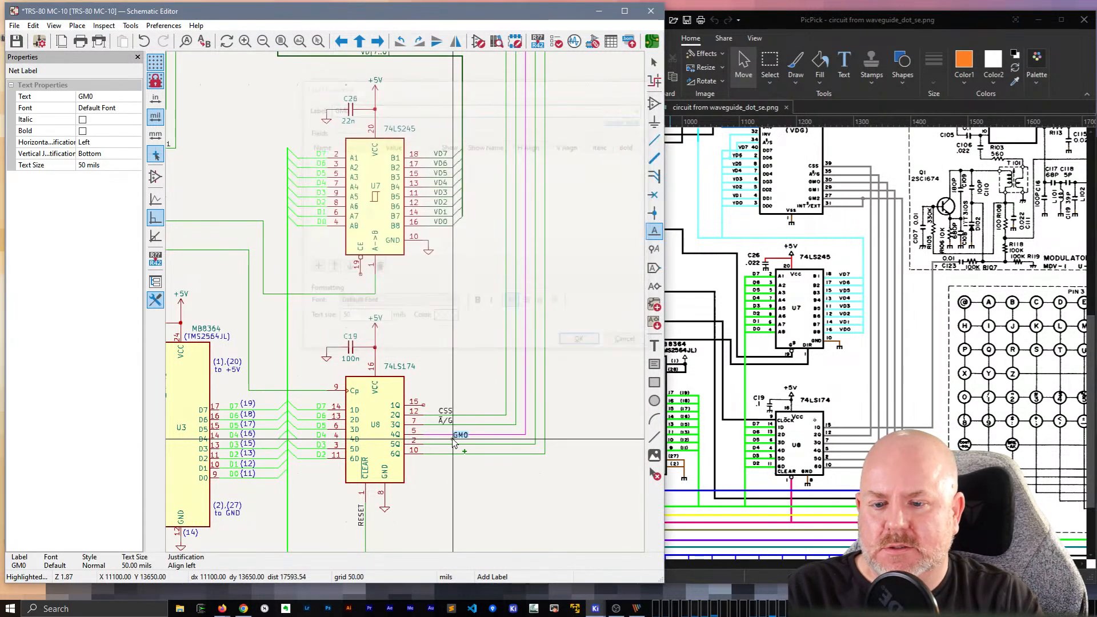
{"action": "key", "text": "Insert"}
{"action": "key", "text": "Escape"}
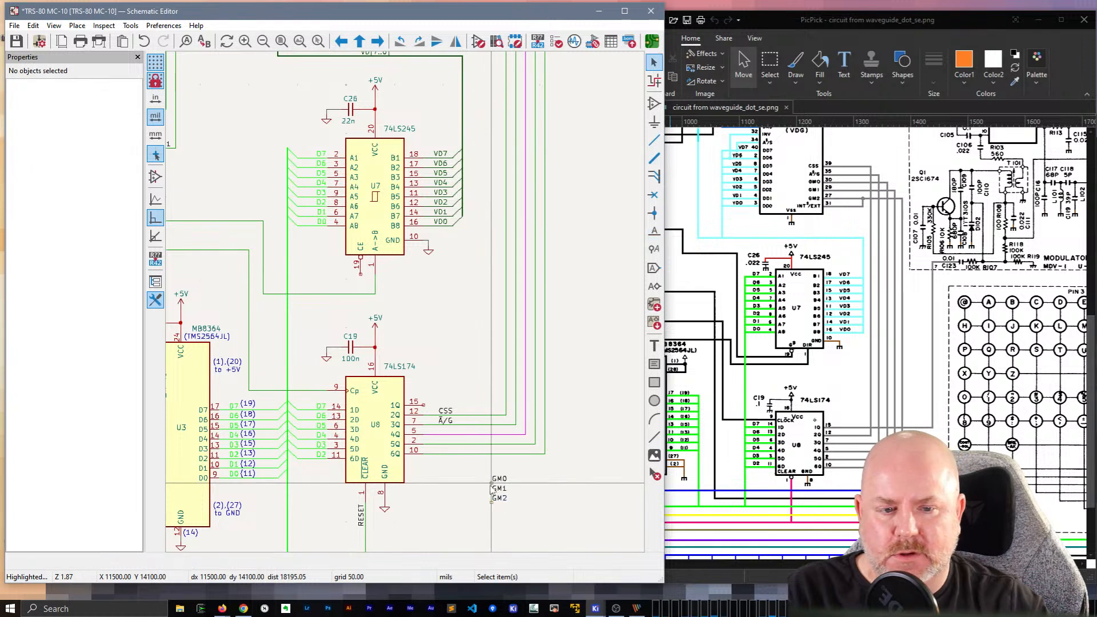
Step: Move the GM0, GM1 and GM2 labels onto the wires at U8's outputs 4Q, 5Q and 6Q
{"action": "left_click", "coordinate": [499, 476]}
{"action": "left_click_drag", "start_coordinate": [499, 479], "coordinate": [439, 446]}
{"action": "left_click", "coordinate": [494, 500]}
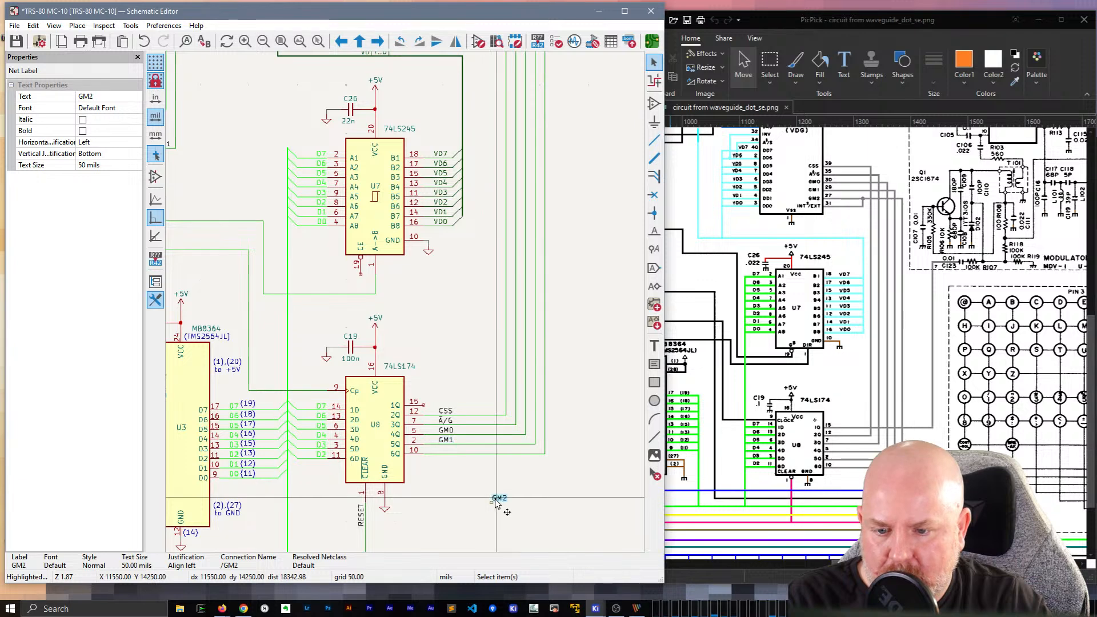
{"action": "left_click_drag", "start_coordinate": [495, 499], "coordinate": [440, 462]}
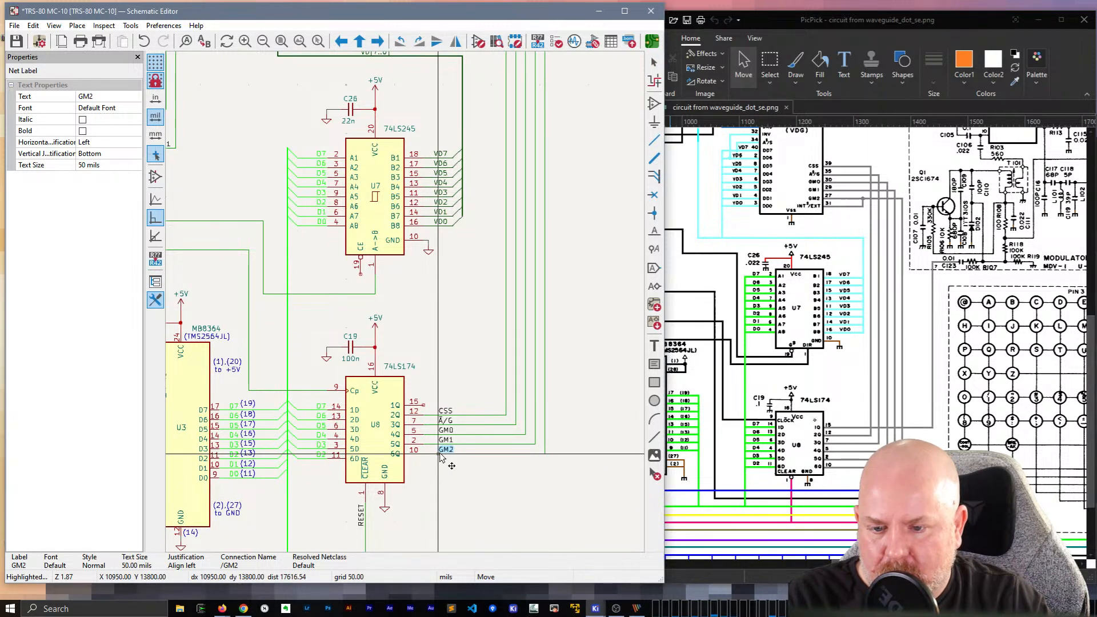
Step: Drop the GM2 label being moved onto the wire at U8's output 6Q (pin 10)
{"action": "scroll", "coordinate": [486, 461], "scroll_direction": "up", "scroll_amount": 5, "text": "shift"}
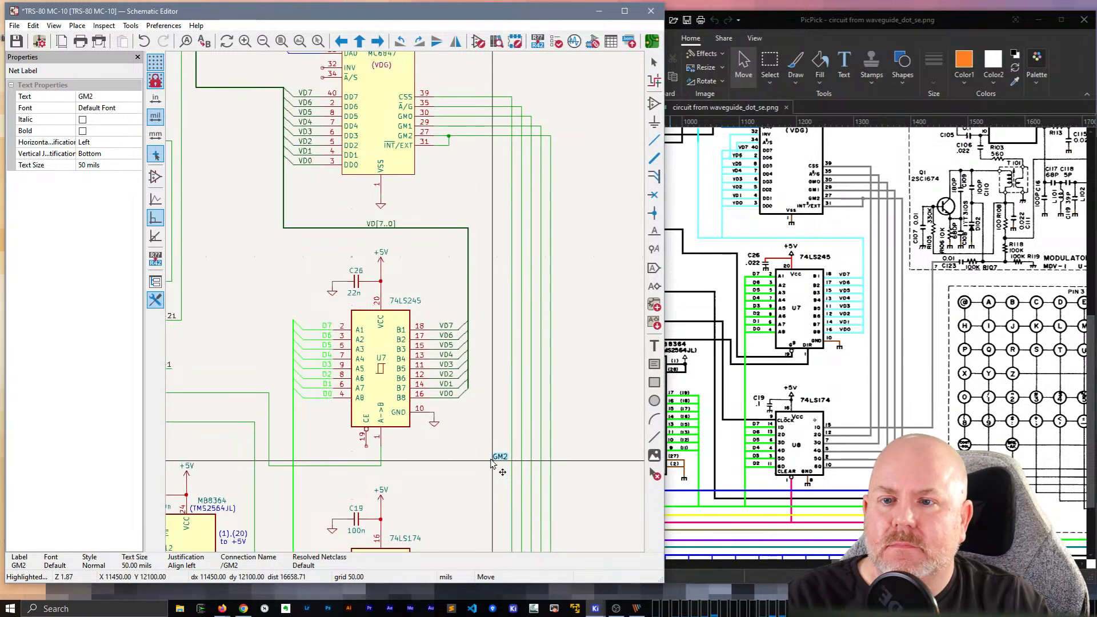
{"action": "scroll", "coordinate": [493, 463], "scroll_direction": "down", "scroll_amount": 4, "text": "shift"}
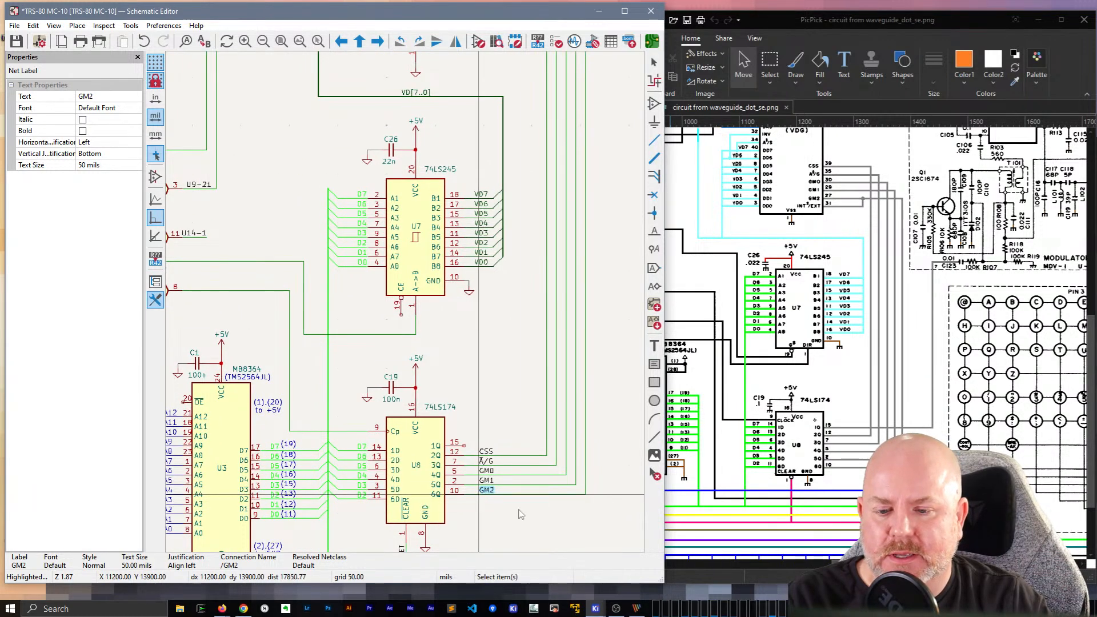
{"action": "left_click", "coordinate": [481, 499]}
Step: Examine the wiring around U11 and the U18/U19 flip-flops, and trace the matching lines in the reference image towards U4
{"action": "scroll", "coordinate": [411, 404], "scroll_direction": "up", "scroll_amount": 5, "text": "shift"}
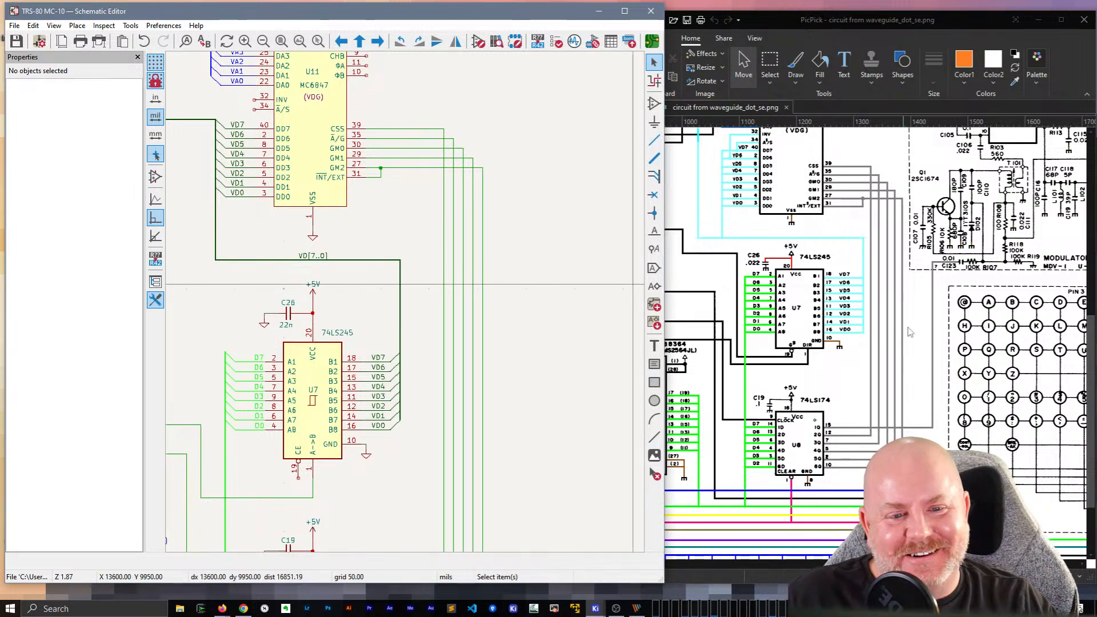
{"action": "scroll", "coordinate": [431, 286], "scroll_direction": "down", "scroll_amount": 2}
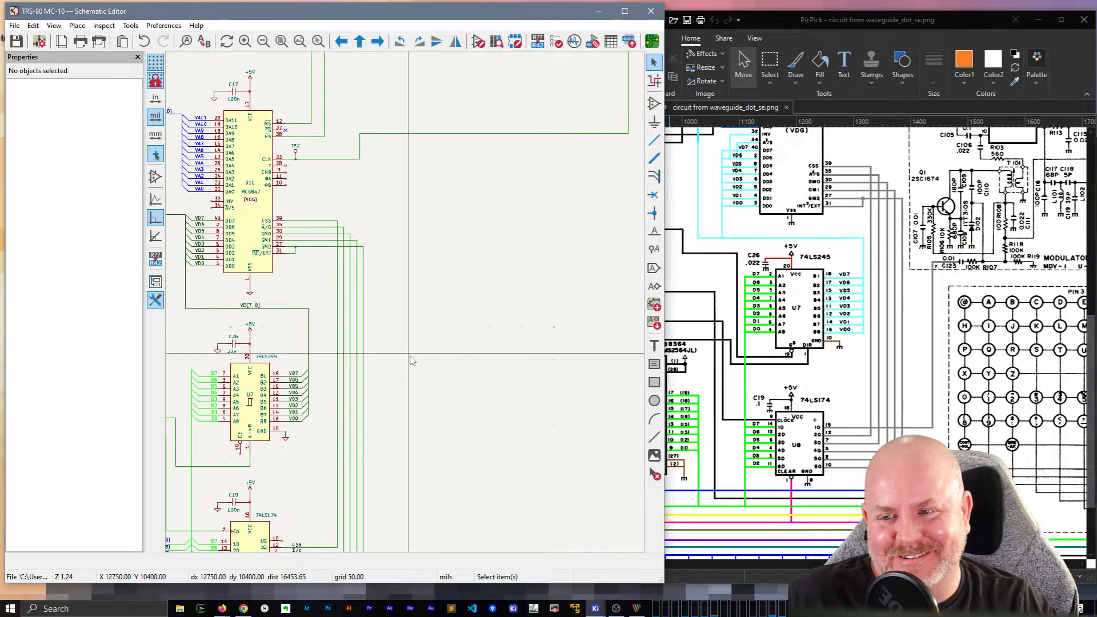
{"action": "scroll", "coordinate": [937, 423], "scroll_direction": "up", "scroll_amount": 5}
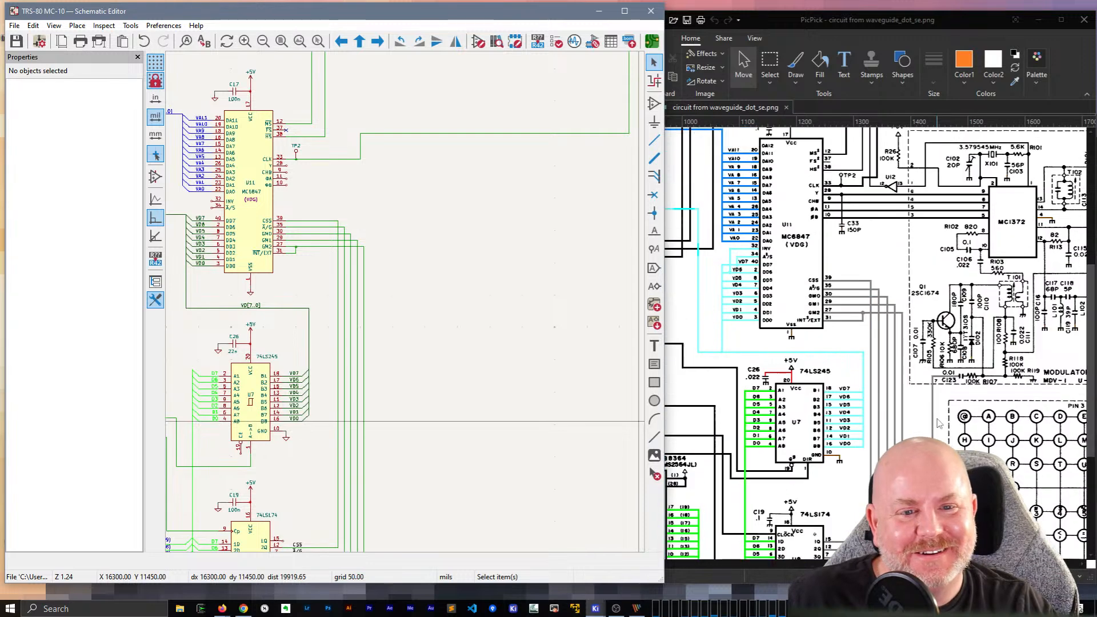
{"action": "middle_click_drag", "start_coordinate": [405, 209], "coordinate": [440, 509]}
{"action": "scroll", "coordinate": [455, 232], "scroll_direction": "up", "scroll_amount": 2}
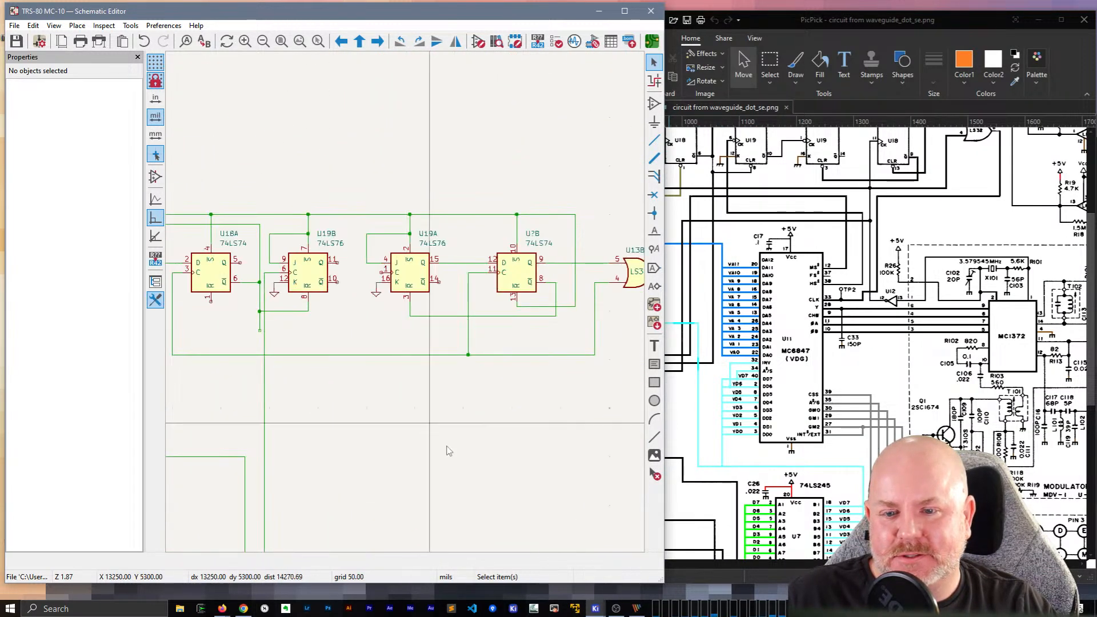
{"action": "middle_click_drag", "start_coordinate": [447, 447], "coordinate": [488, 457]}
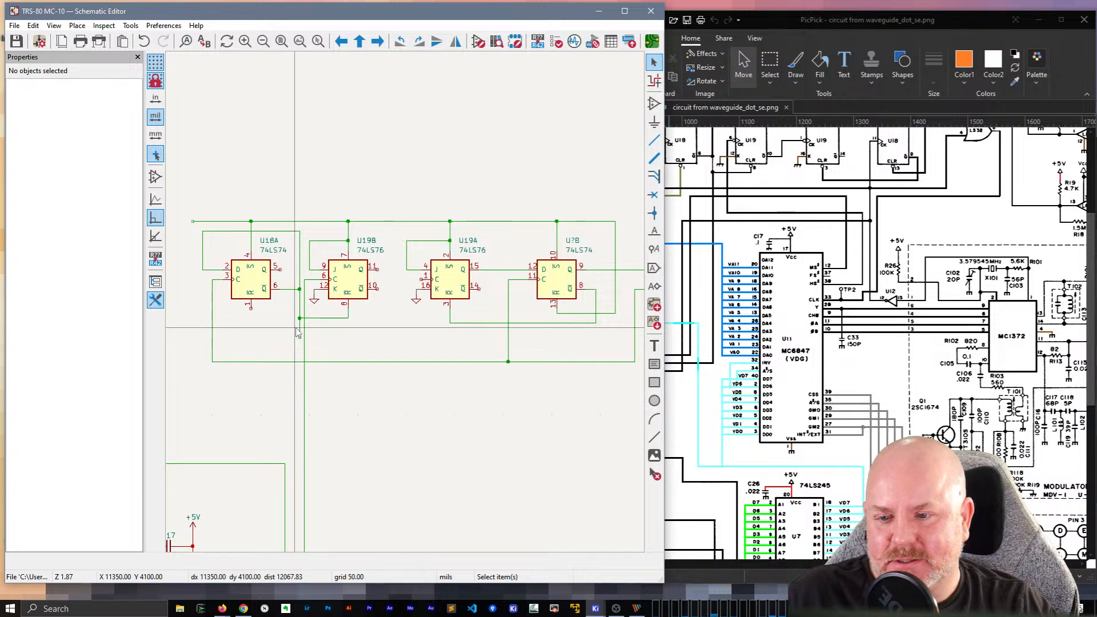
{"action": "scroll", "coordinate": [942, 416], "scroll_direction": "up", "scroll_amount": 1}
{"action": "left_click_drag", "start_coordinate": [890, 564], "coordinate": [841, 564]}
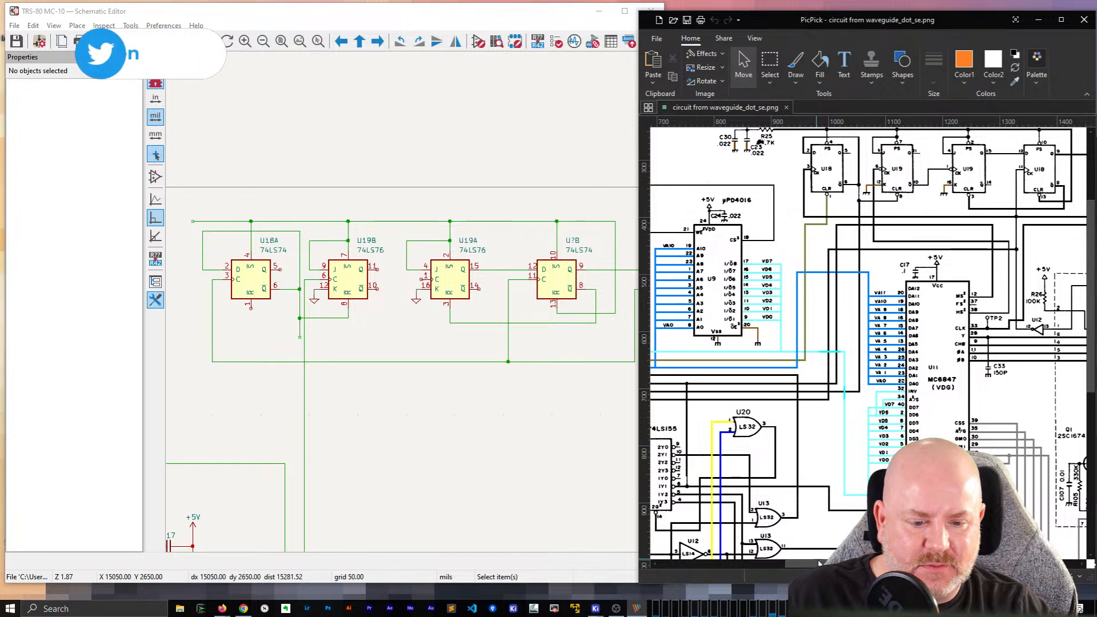
{"action": "left_click_drag", "start_coordinate": [809, 564], "coordinate": [749, 566]}
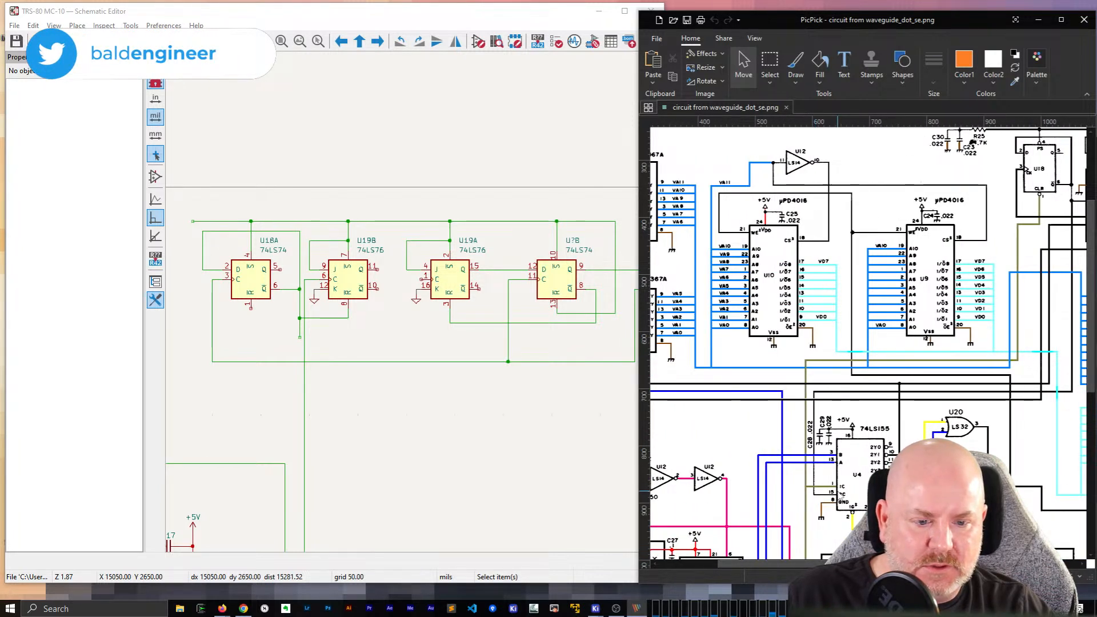
{"action": "scroll", "coordinate": [380, 473], "scroll_direction": "down", "scroll_amount": 2}
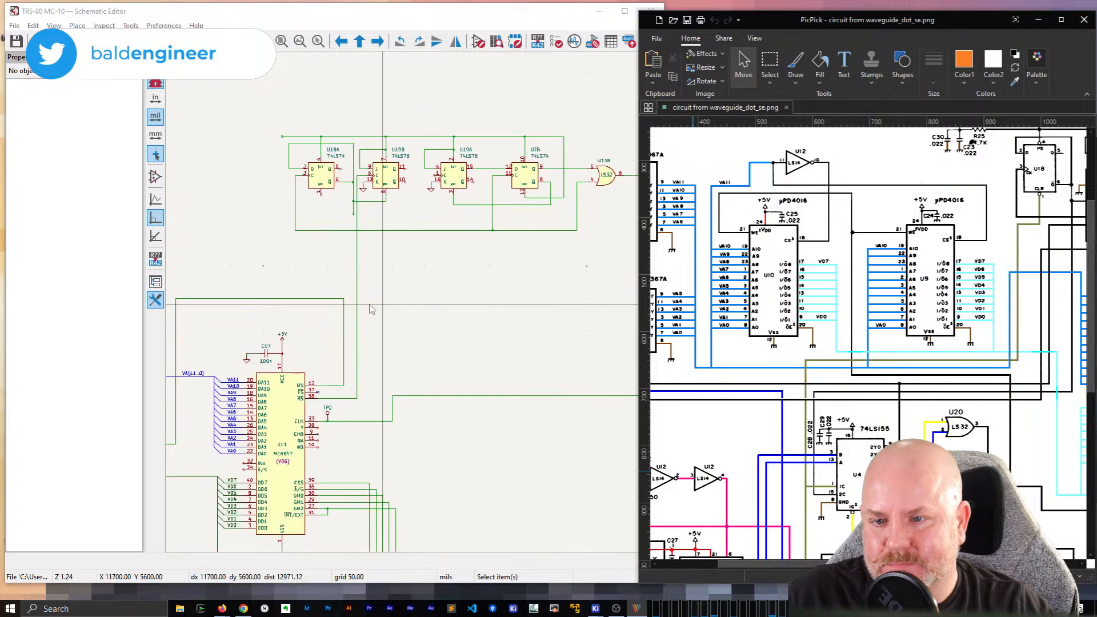
{"action": "left_click", "coordinate": [372, 310]}
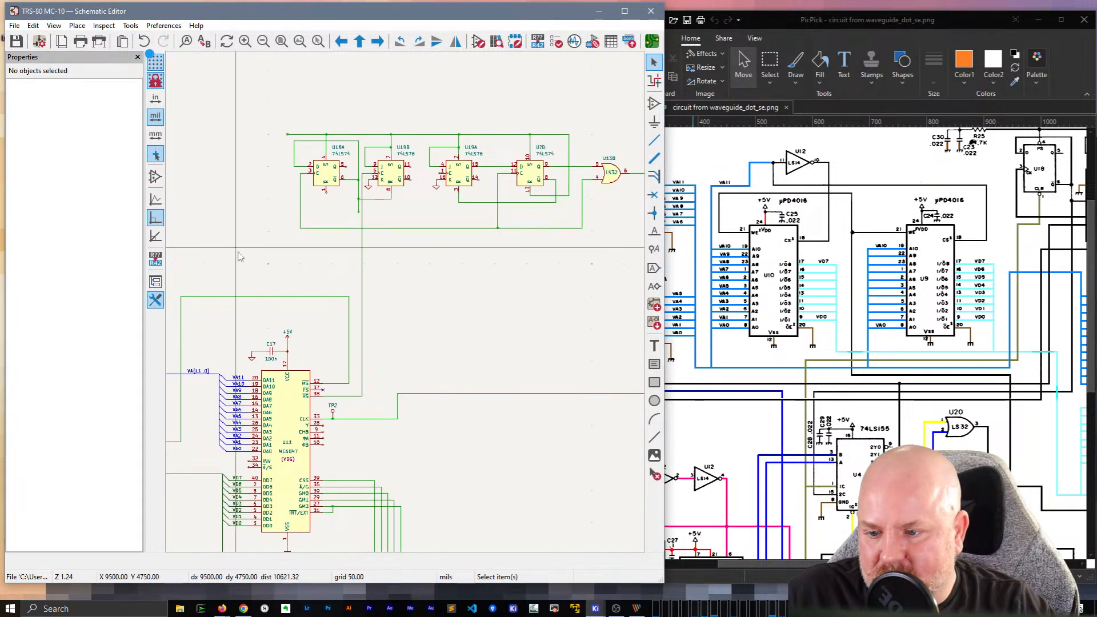
Step: Wire U4's 1C input, on the E net, up and across to the open wire end coming from U18A's inverted Q output
{"action": "middle_click_drag", "start_coordinate": [240, 257], "coordinate": [535, 145]}
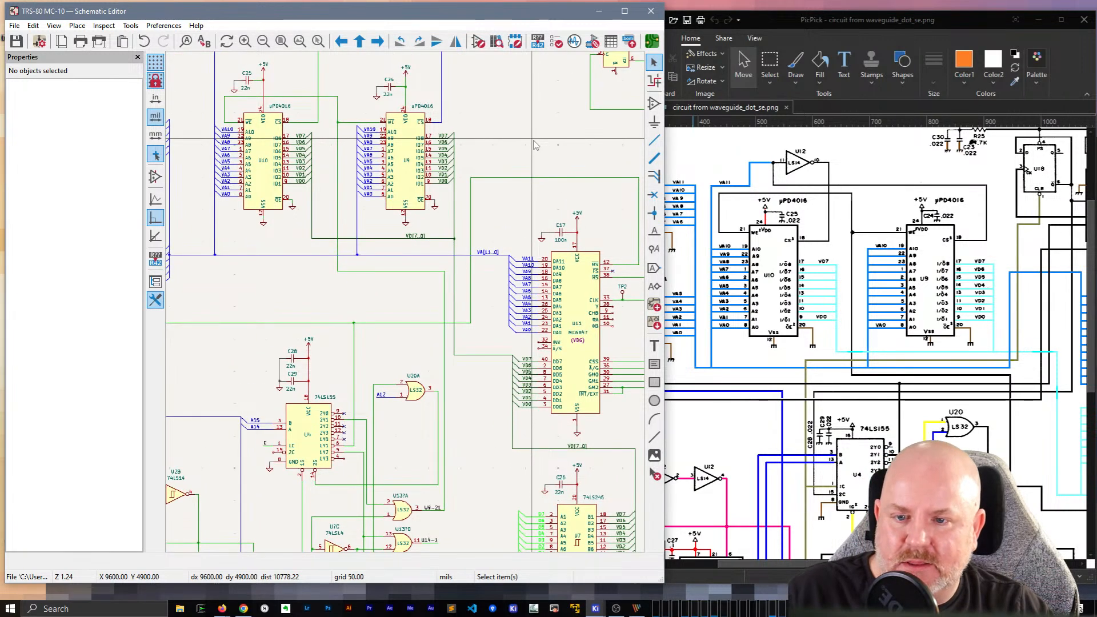
{"action": "key", "text": "w"}
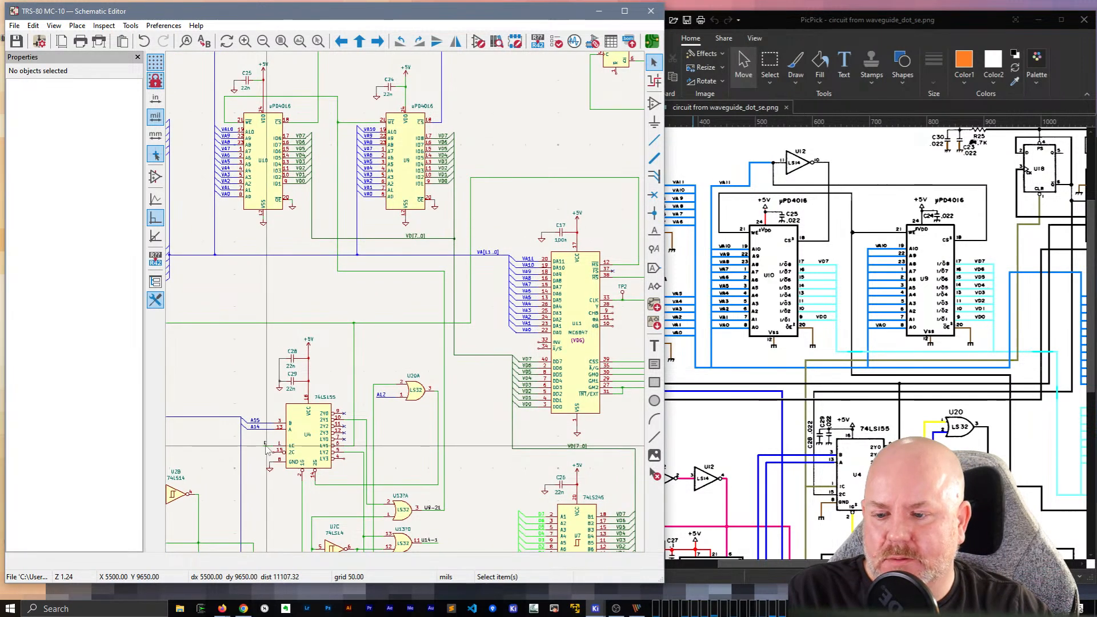
{"action": "left_click", "coordinate": [216, 284]}
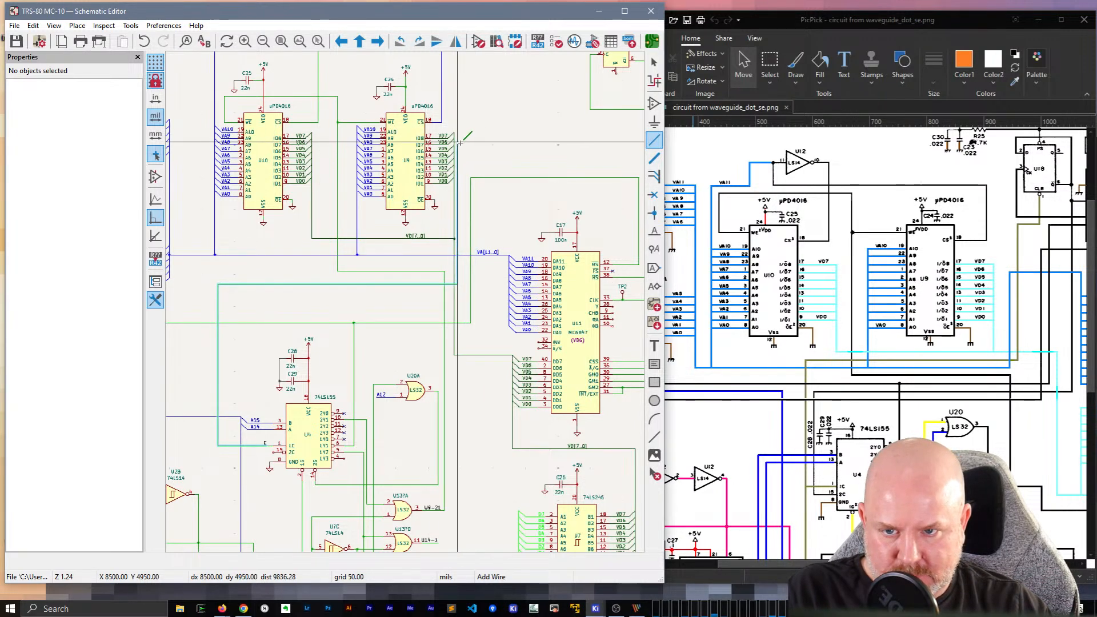
{"action": "middle_click_drag", "start_coordinate": [464, 145], "coordinate": [213, 163]}
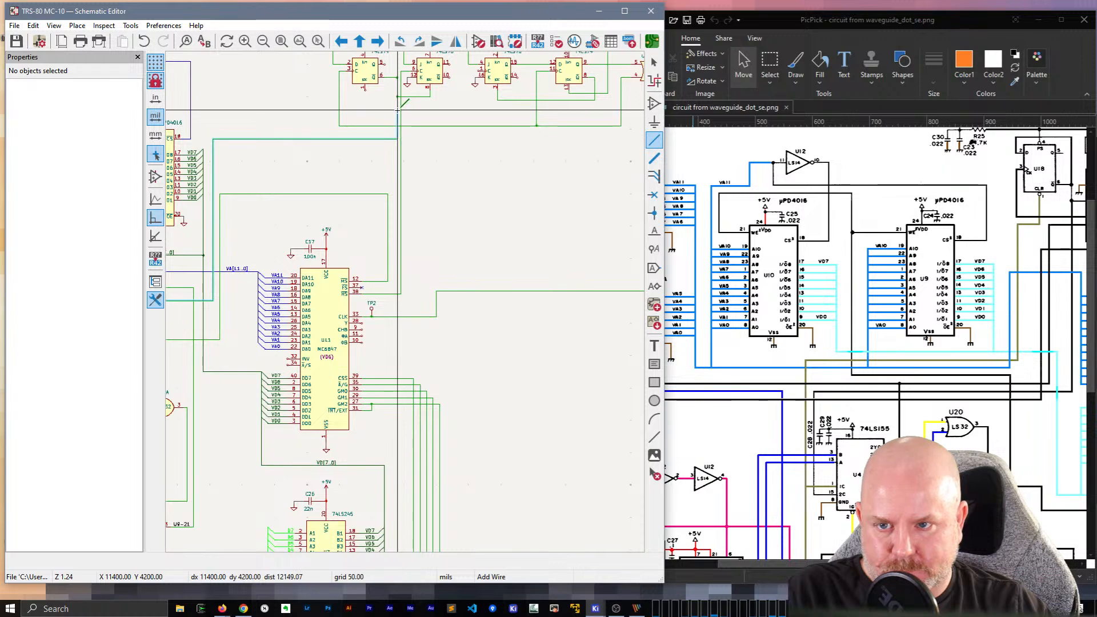
{"action": "scroll", "coordinate": [398, 112], "scroll_direction": "up", "scroll_amount": 5}
{"action": "left_click", "coordinate": [402, 306]}
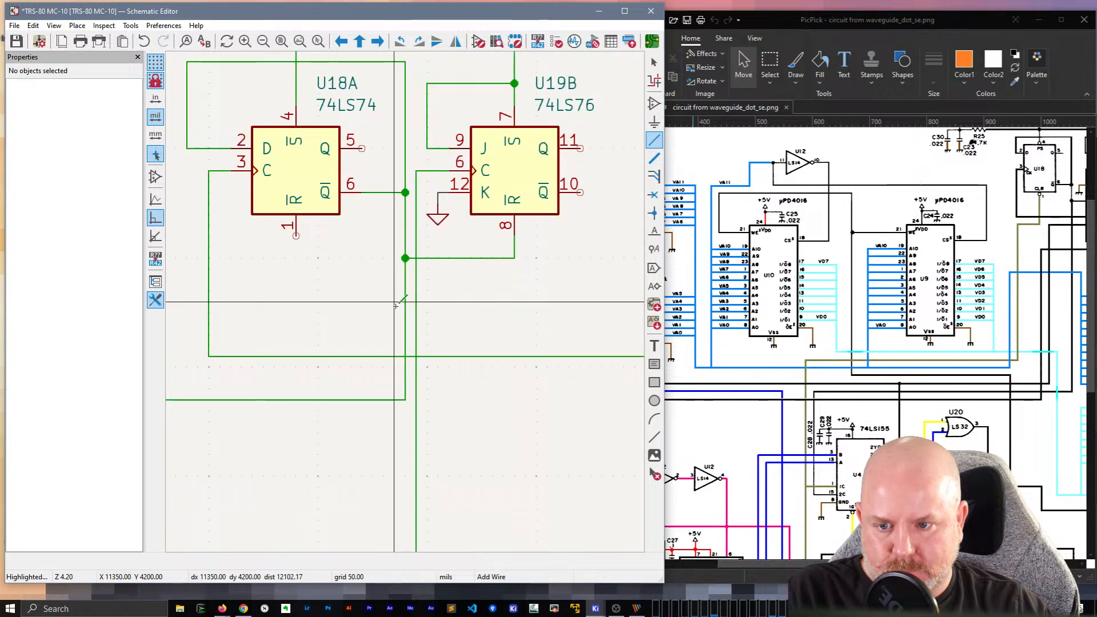
{"action": "key", "text": "Escape"}
Step: Wire U19B's inverted Q output (pin 10) to U19A's clock input (pin 1), following the reference image
{"action": "scroll", "coordinate": [446, 380], "scroll_direction": "down", "scroll_amount": 3}
{"action": "middle_click_drag", "start_coordinate": [513, 398], "coordinate": [383, 389]}
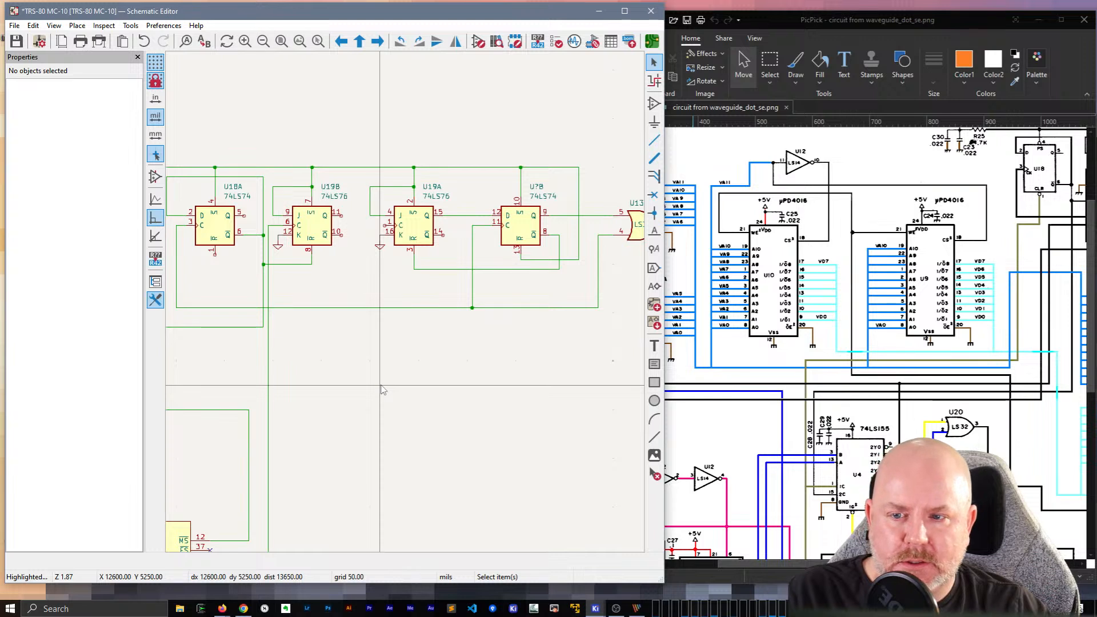
{"action": "middle_click_drag", "start_coordinate": [347, 426], "coordinate": [448, 451]}
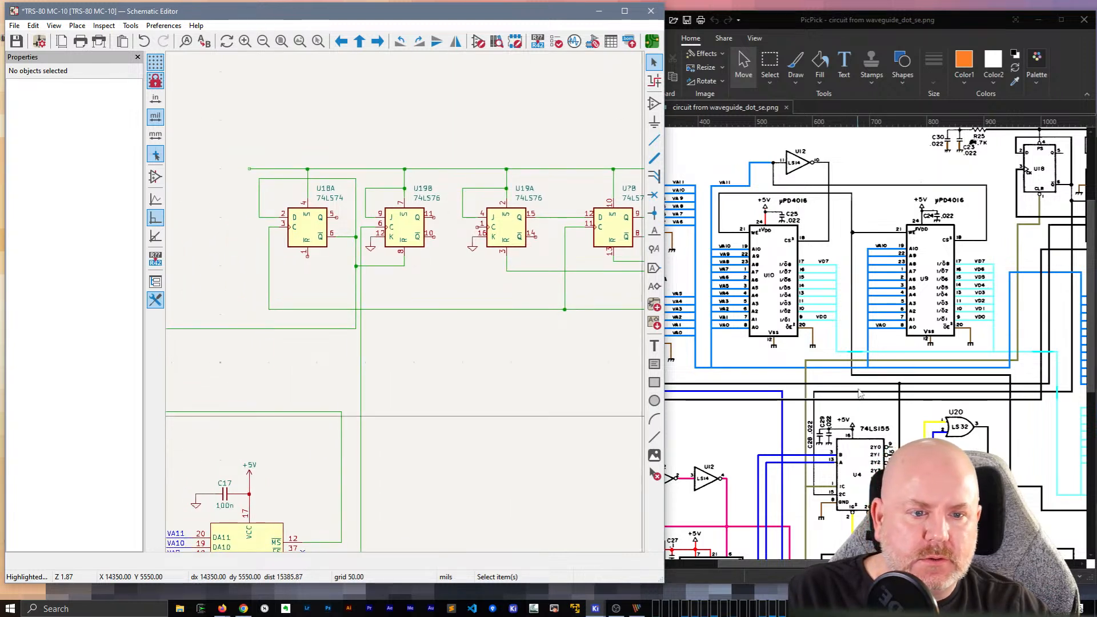
{"action": "scroll", "coordinate": [935, 419], "scroll_direction": "up", "scroll_amount": 5}
{"action": "scroll", "coordinate": [935, 420], "scroll_direction": "down", "scroll_amount": 2}
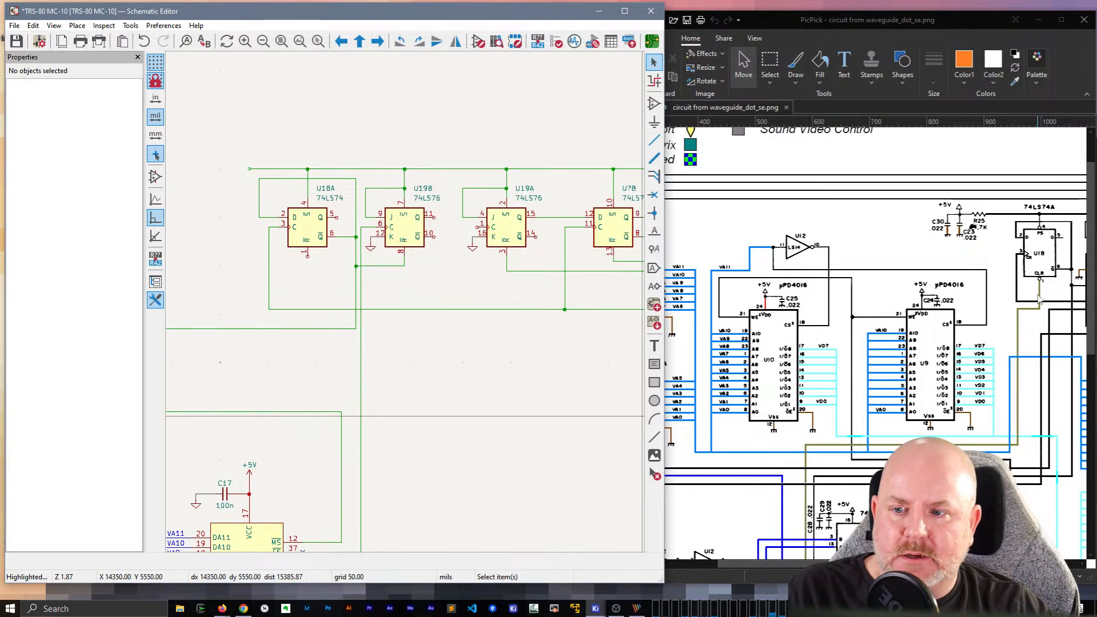
{"action": "left_click_drag", "start_coordinate": [802, 565], "coordinate": [873, 565]}
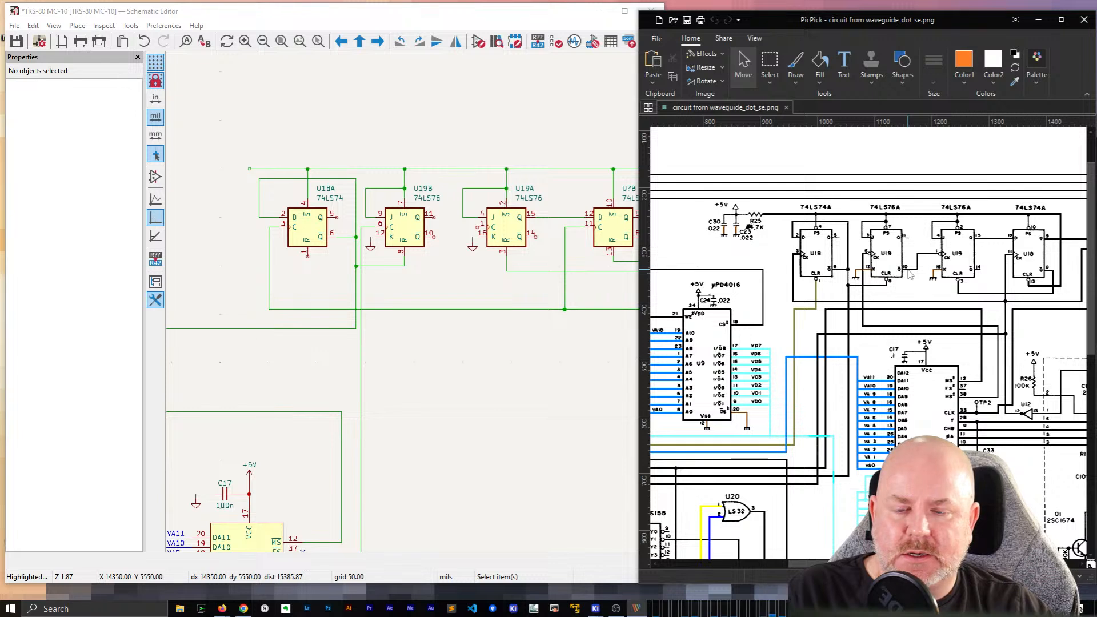
{"action": "left_click", "coordinate": [445, 243]}
{"action": "key", "text": "w"}
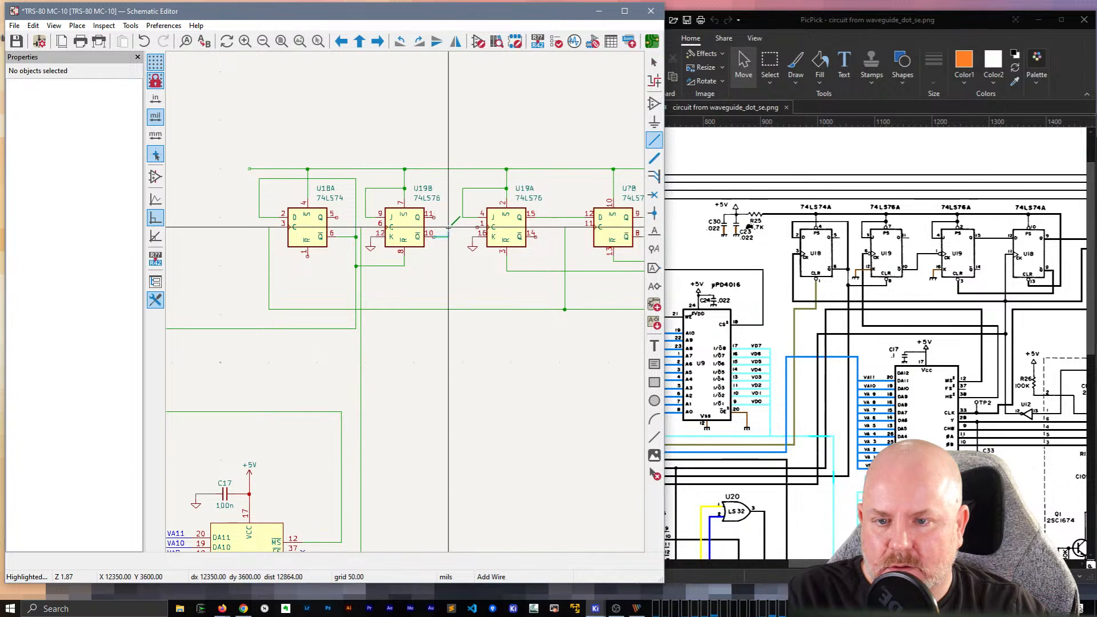
{"action": "left_click", "coordinate": [476, 228]}
{"action": "key", "text": "Escape"}
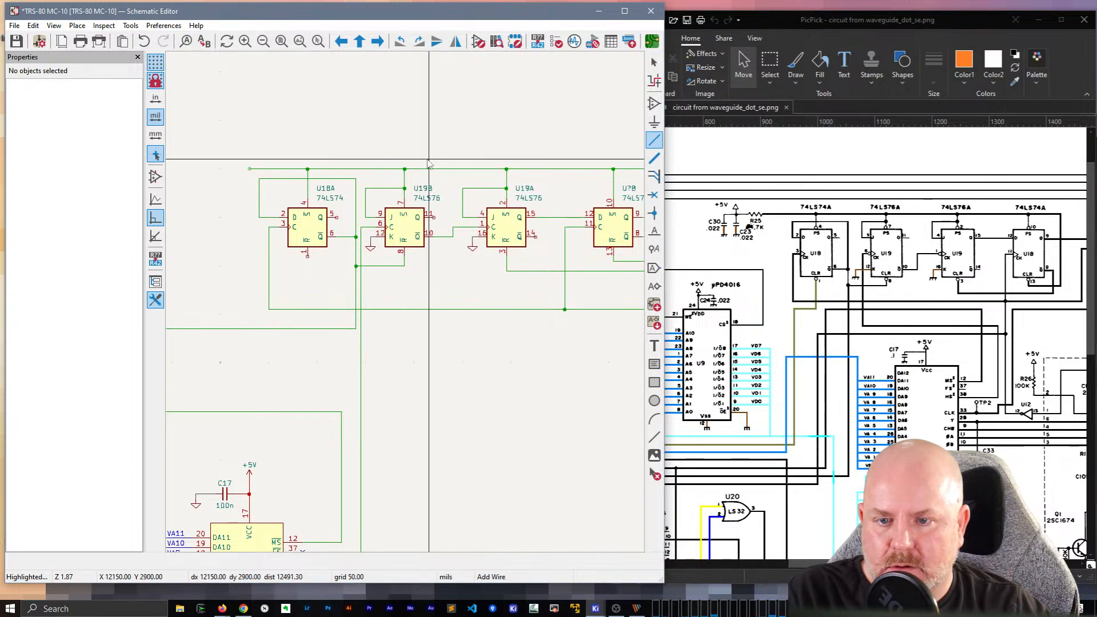
Step: Place no-connect flags on the unused Q outputs of U18A (pin 5) and U19B (pin 11)
{"action": "key", "text": "q"}
{"action": "left_click", "coordinate": [337, 217]}
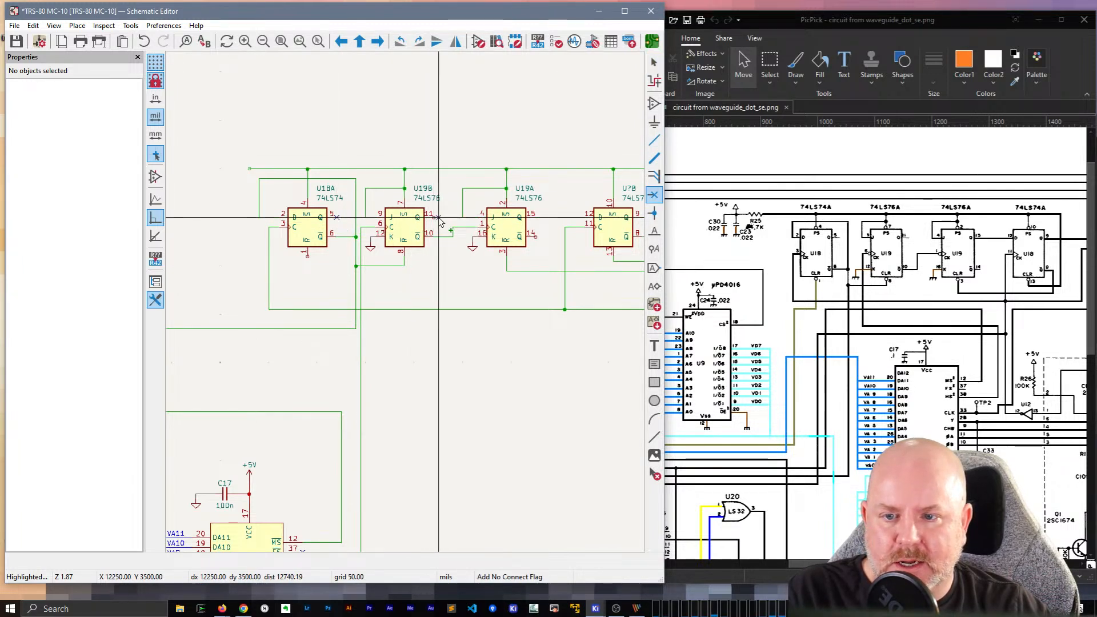
{"action": "left_click", "coordinate": [434, 218]}
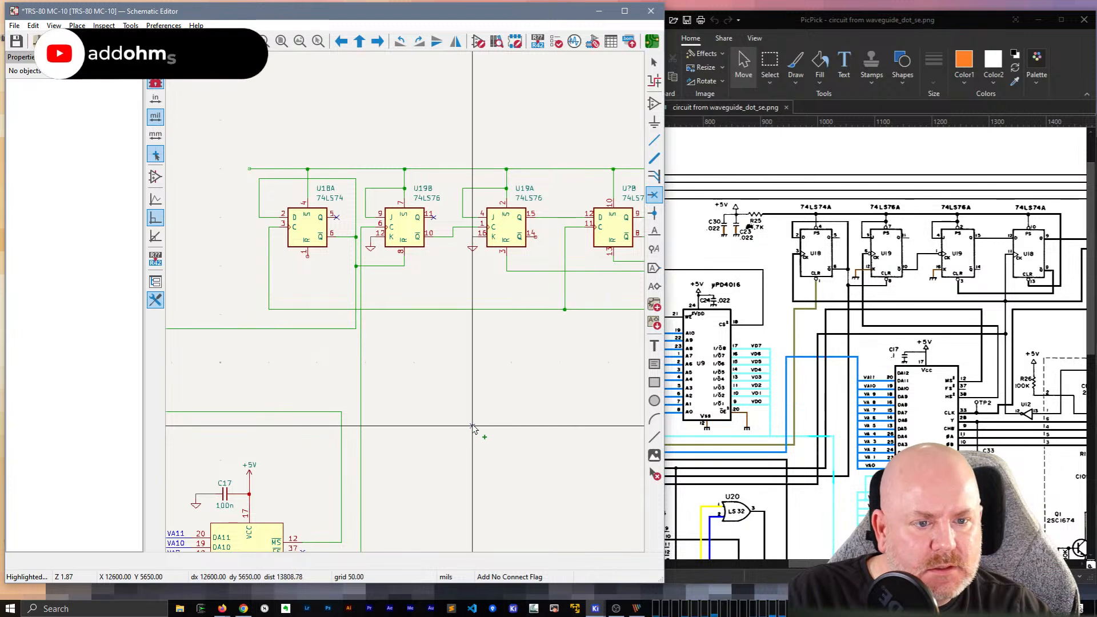
{"action": "key", "text": "Escape"}
Step: Check the flip-flop chain against the reference image, decline saving that picture, and save the schematic
{"action": "middle_click_drag", "start_coordinate": [491, 265], "coordinate": [374, 303]}
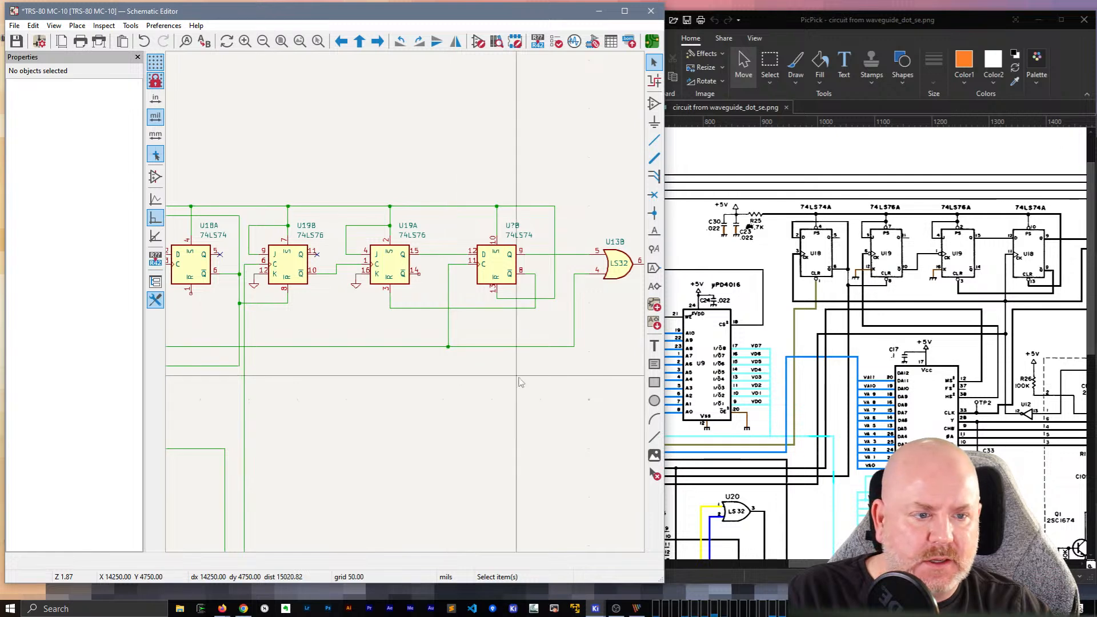
{"action": "mouse_move", "coordinate": [823, 564]}
{"action": "left_mouse_down"}
{"action": "mouse_move", "coordinate": [882, 565]}
{"action": "mouse_move", "coordinate": [815, 564]}
{"action": "left_mouse_up"}
{"action": "key", "text": "ctrl+s"}
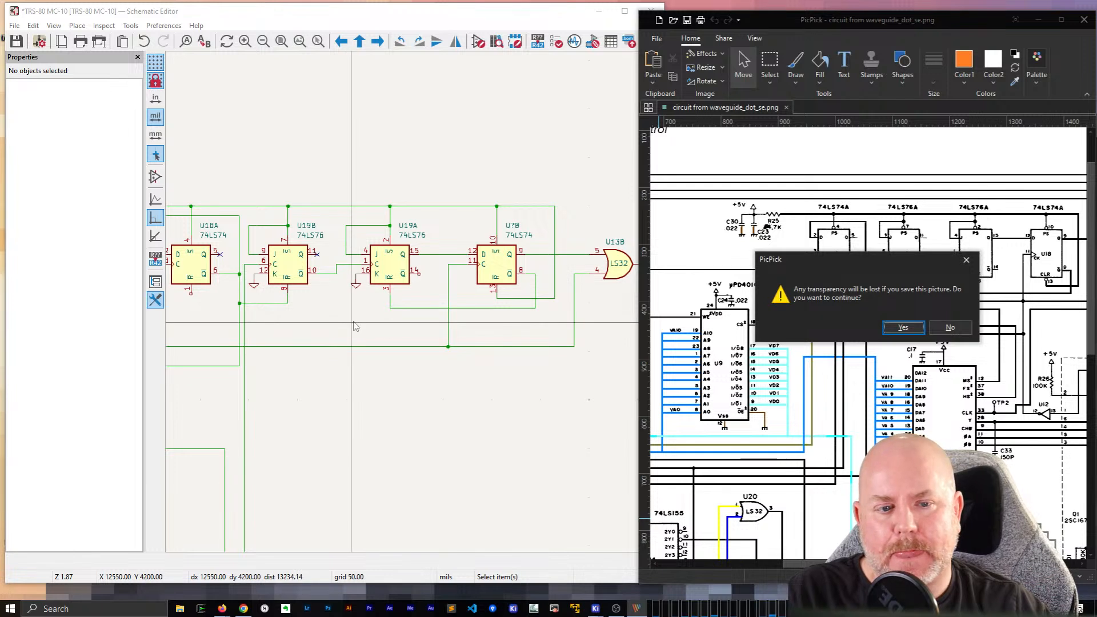
{"action": "left_click", "coordinate": [955, 328]}
{"action": "left_click", "coordinate": [352, 141]}
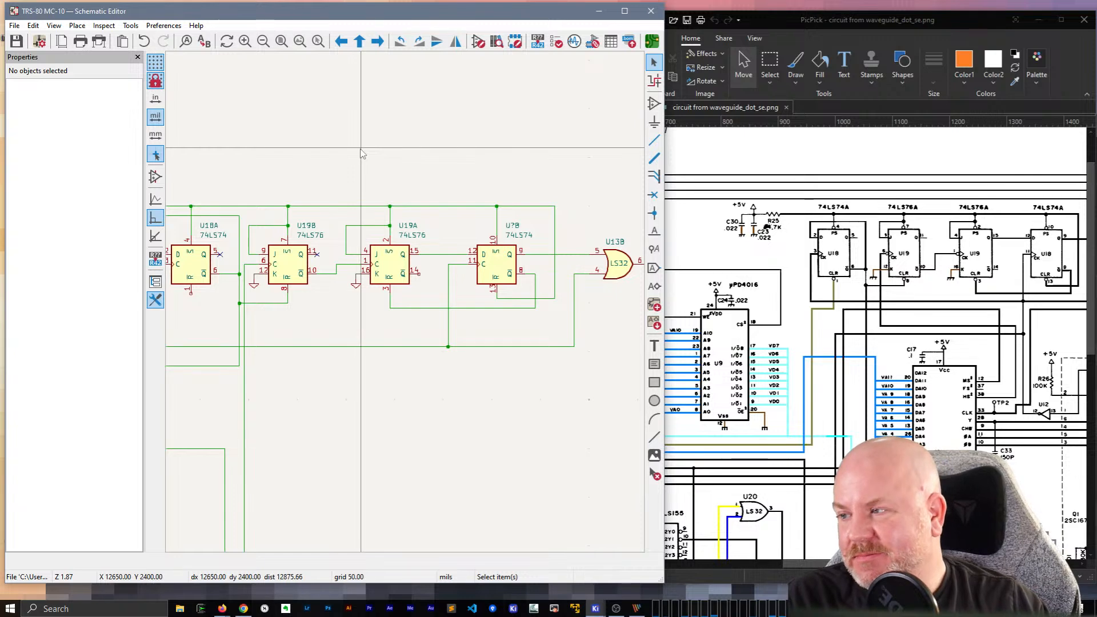
Step: Place an R_Small resistor horizontally in line with the open end of the wire feeding the flip-flops' set inputs
{"action": "scroll", "coordinate": [362, 153], "scroll_direction": "down", "scroll_amount": 2}
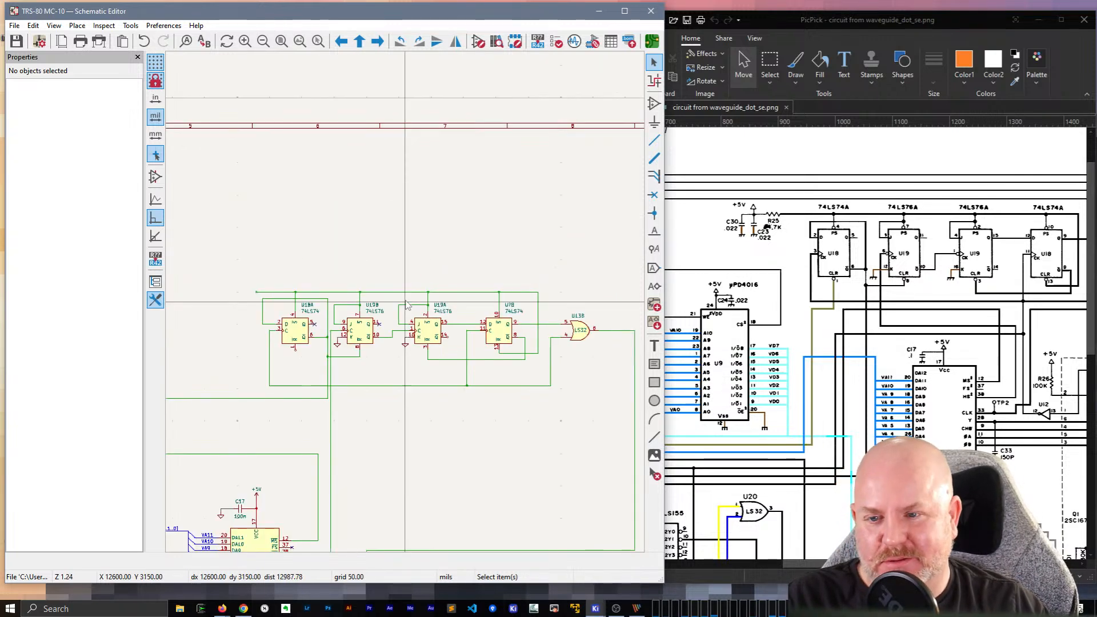
{"action": "scroll", "coordinate": [316, 342], "scroll_direction": "up", "scroll_amount": 3}
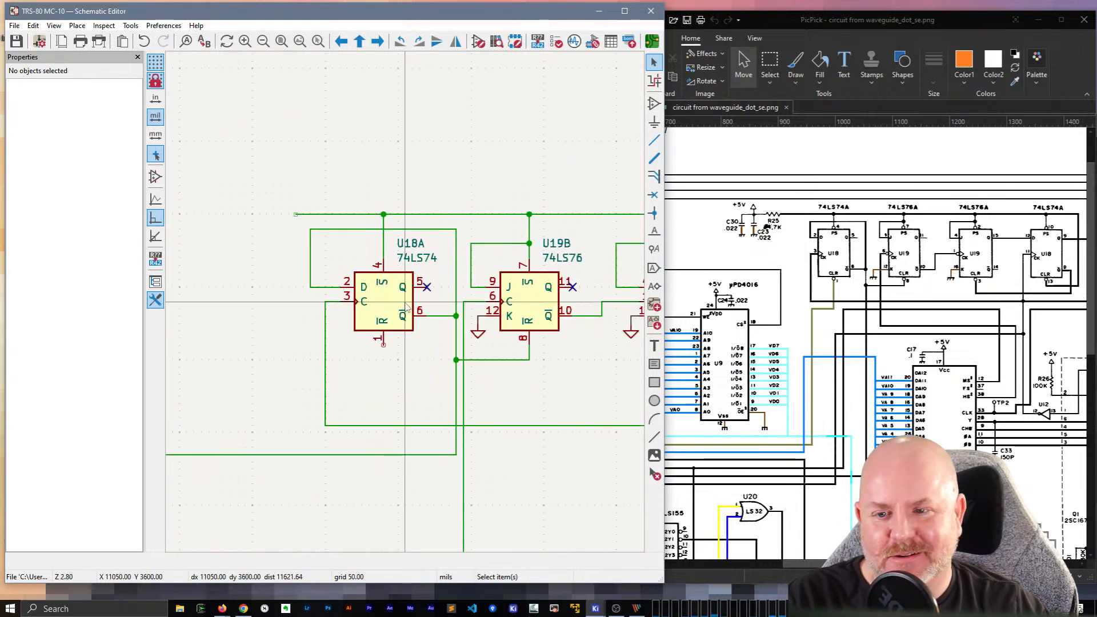
{"action": "scroll", "coordinate": [274, 200], "scroll_direction": "up", "scroll_amount": 1}
{"action": "scroll", "coordinate": [297, 265], "scroll_direction": "up", "scroll_amount": 2}
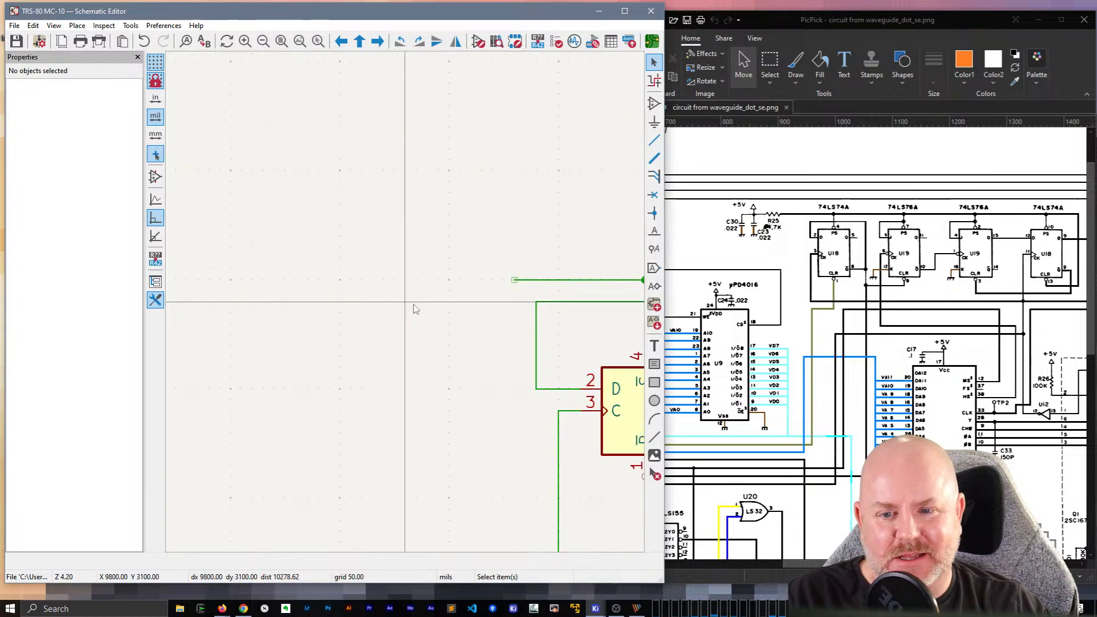
{"action": "left_click", "coordinate": [441, 289]}
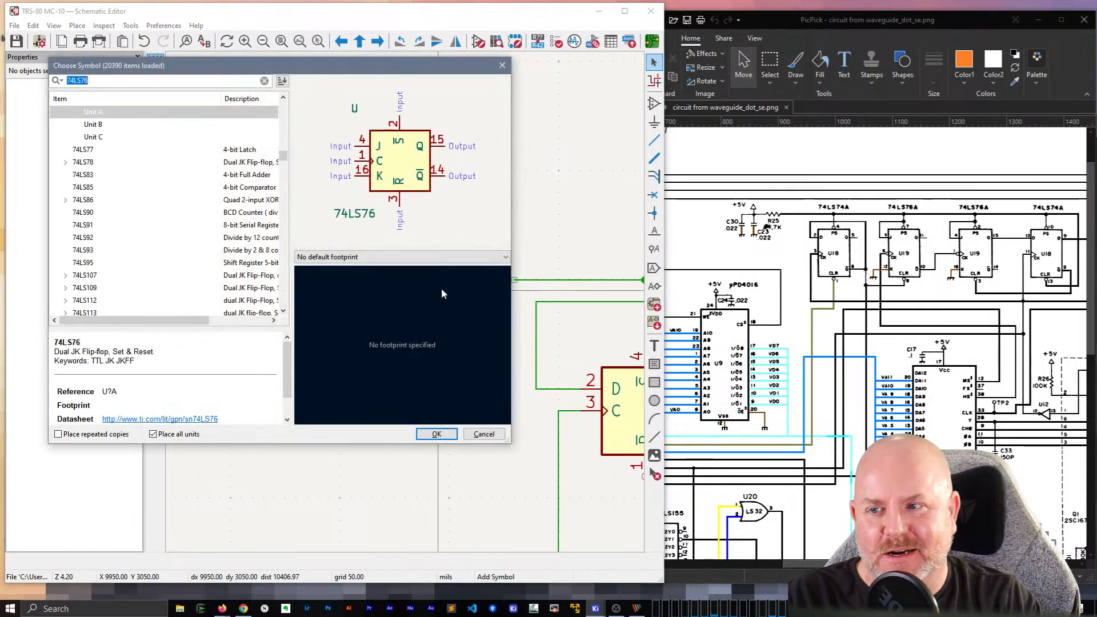
{"action": "type", "text": "R"}
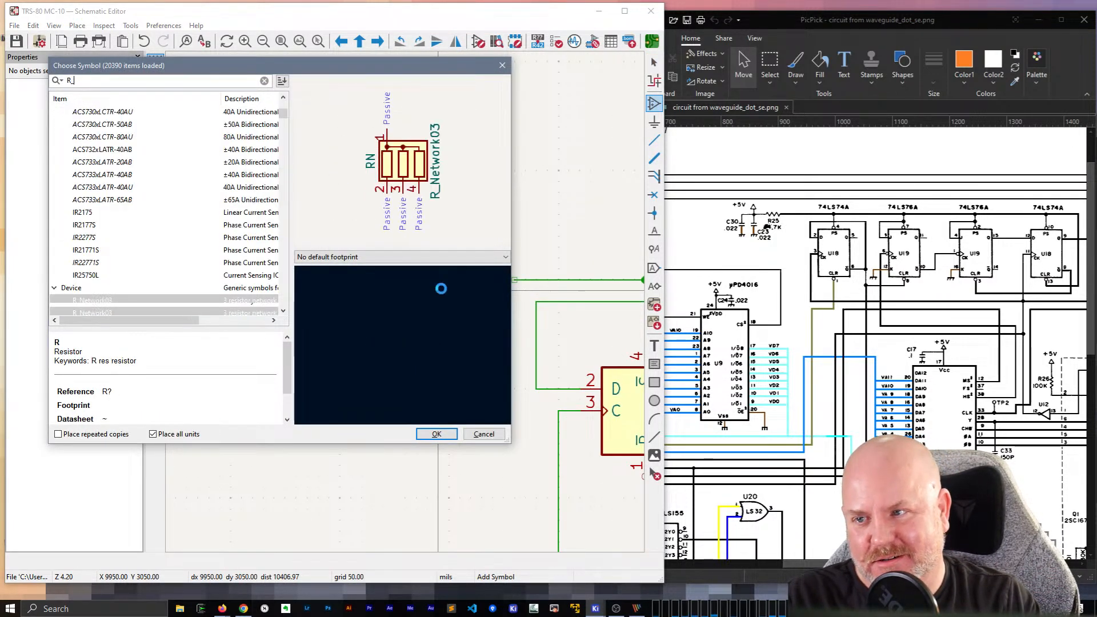
{"action": "type", "text": "_small"}
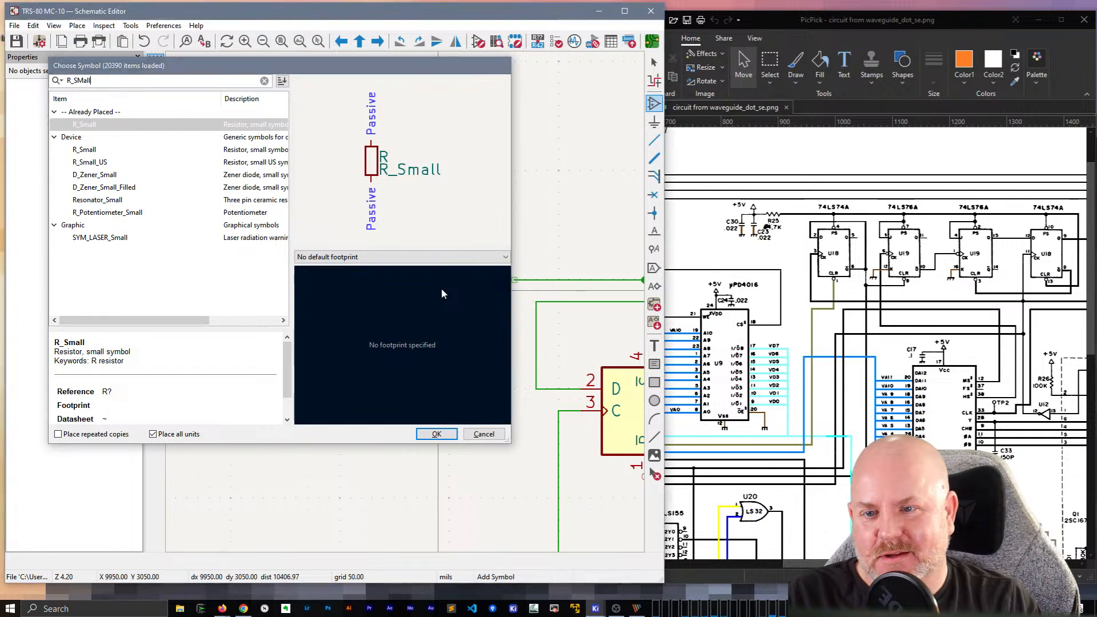
{"action": "key", "text": "Return"}
{"action": "left_click", "coordinate": [471, 279]}
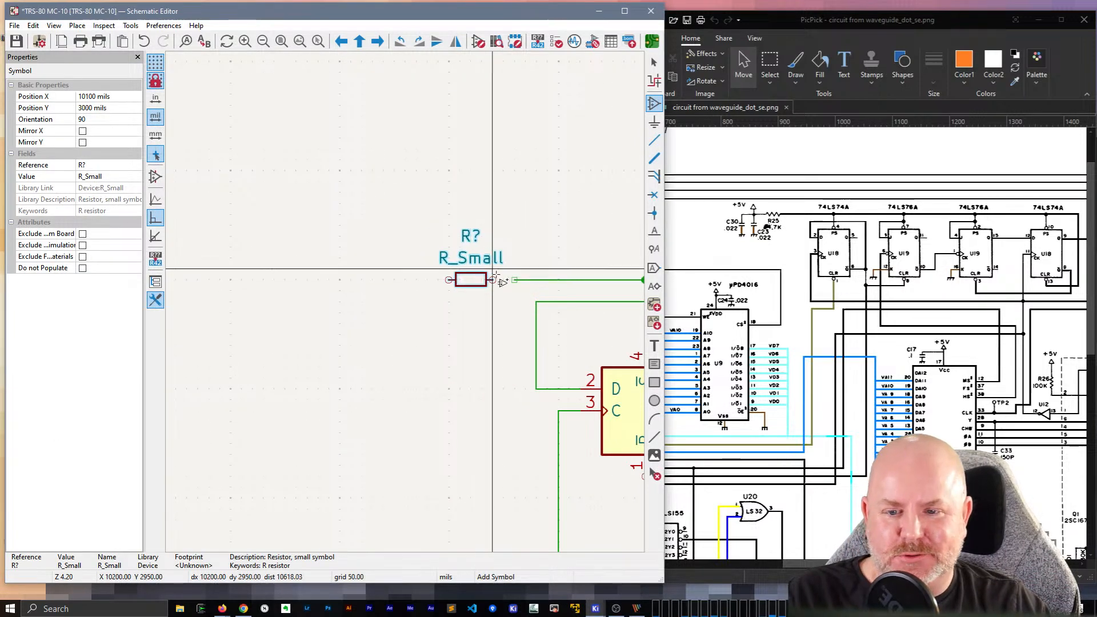
Step: Wire the new resistor's nearer pin to the open end of the flip-flops' set-input line
{"action": "key", "text": "w"}
{"action": "left_click", "coordinate": [514, 281]}
{"action": "scroll", "coordinate": [463, 291], "scroll_direction": "up", "scroll_amount": 2}
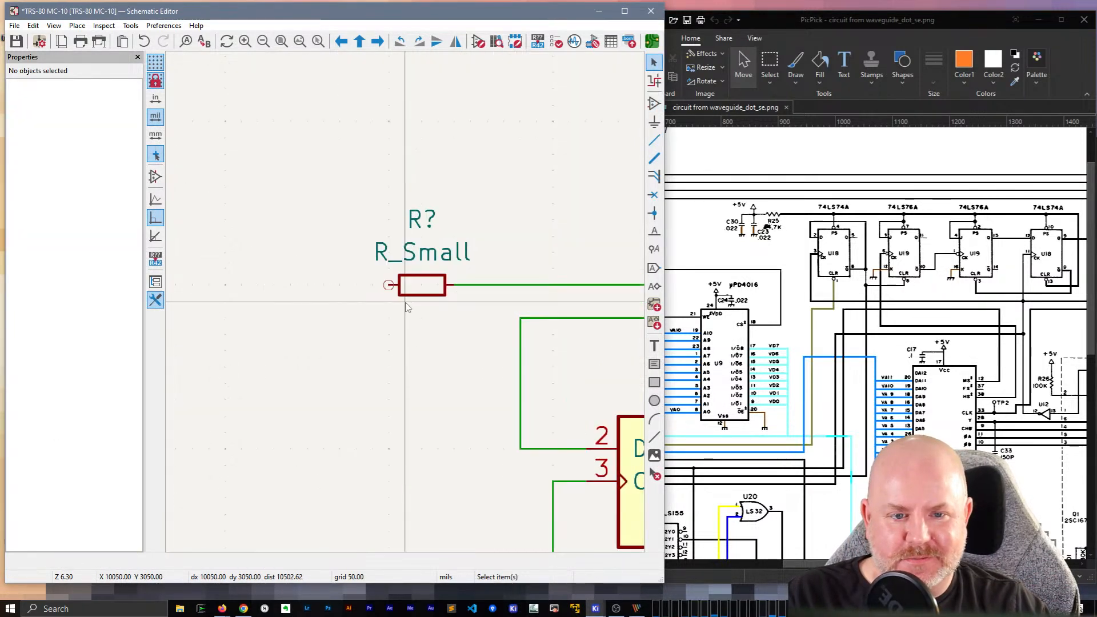
Step: Duplicate an existing 22n capacitor, stand it vertically beside the resistor's open pin, and place a second copy farther from the resistor
{"action": "scroll", "coordinate": [382, 320], "scroll_direction": "down", "scroll_amount": 2}
{"action": "scroll", "coordinate": [413, 371], "scroll_direction": "down", "scroll_amount": 4}
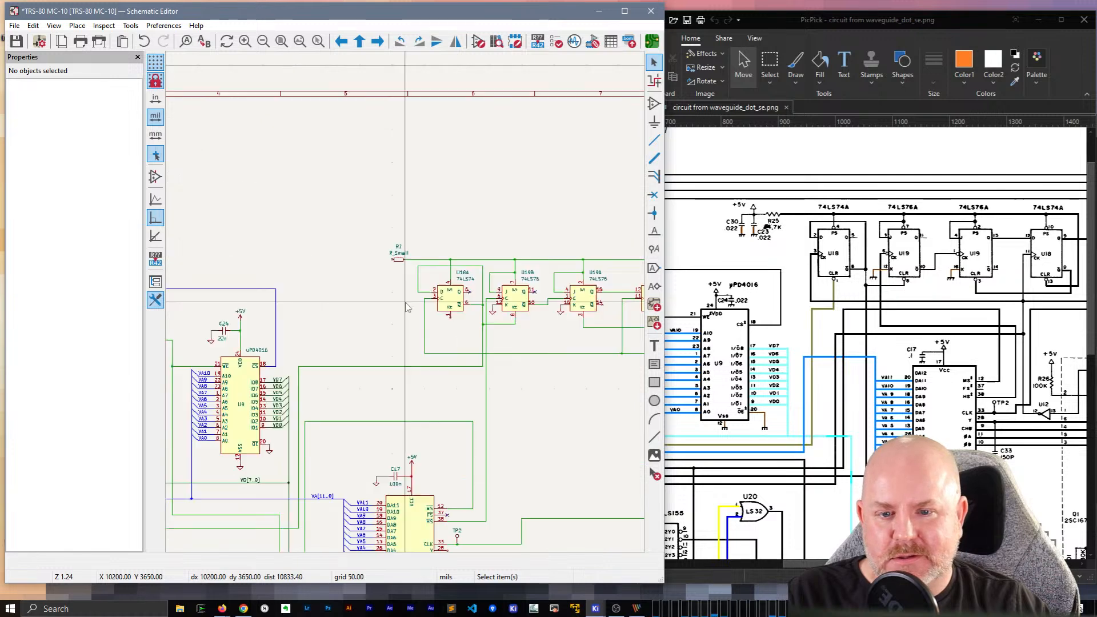
{"action": "key", "text": "ctrl+d"}
{"action": "scroll", "coordinate": [369, 254], "scroll_direction": "up", "scroll_amount": 4}
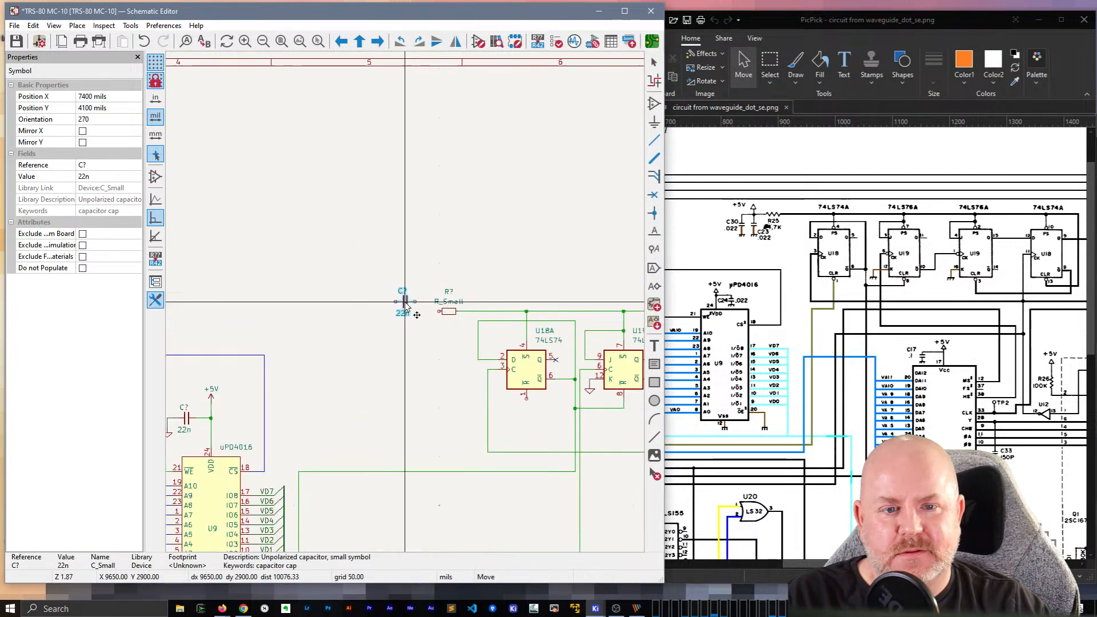
{"action": "key", "text": "r"}
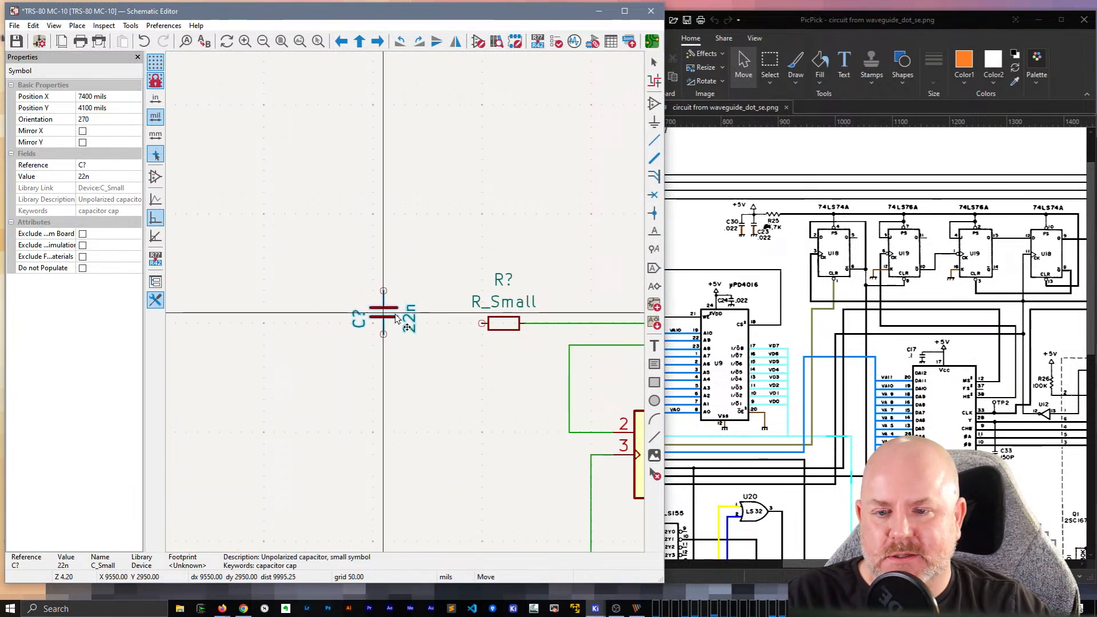
{"action": "key", "text": "r"}
{"action": "key", "text": "r"}
{"action": "left_click", "coordinate": [396, 337]}
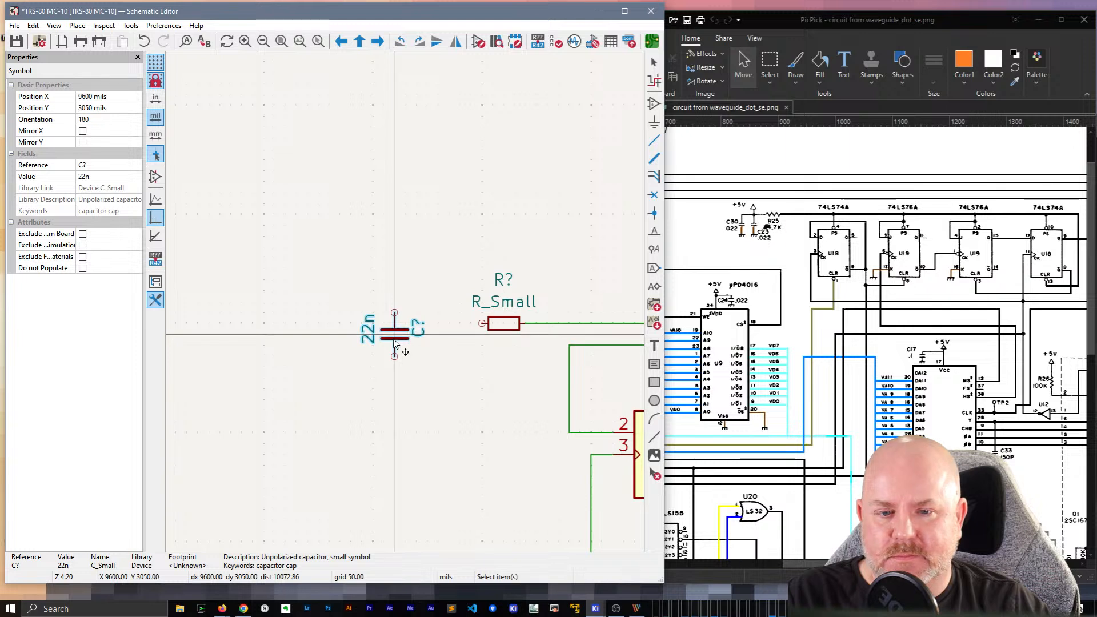
{"action": "key", "text": "ctrl+d"}
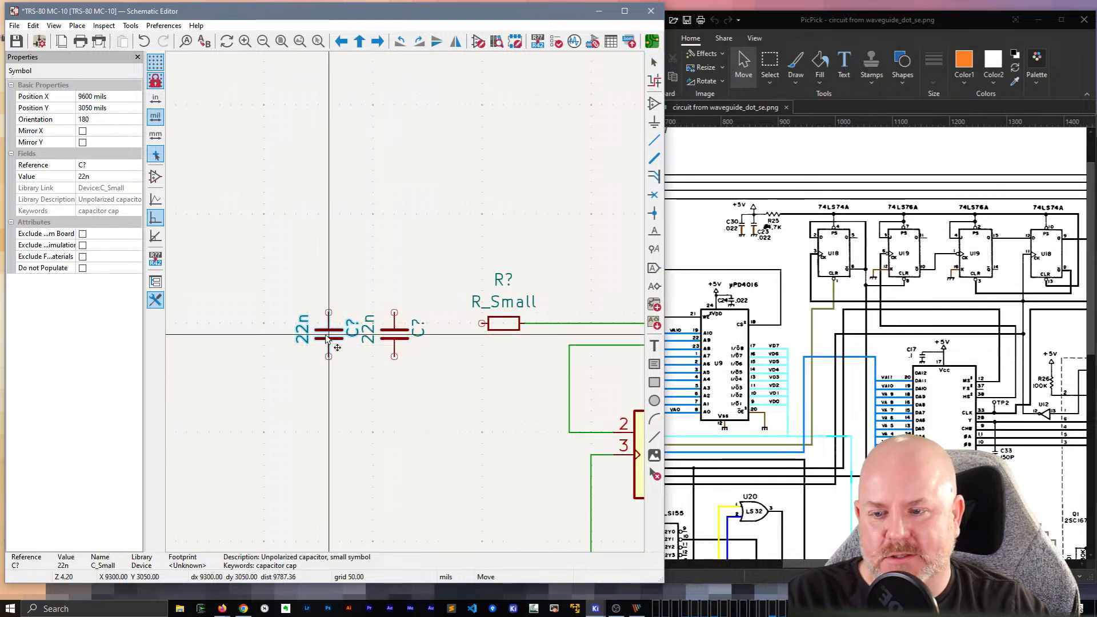
{"action": "left_click", "coordinate": [326, 336]}
Step: Turn the nearer capacitor's texts horizontal, disable autoplacement for its reference, and place the reference above the value to its right
{"action": "left_click", "coordinate": [371, 336]}
{"action": "key", "text": "r"}
{"action": "left_click", "coordinate": [416, 335]}
{"action": "key", "text": "r"}
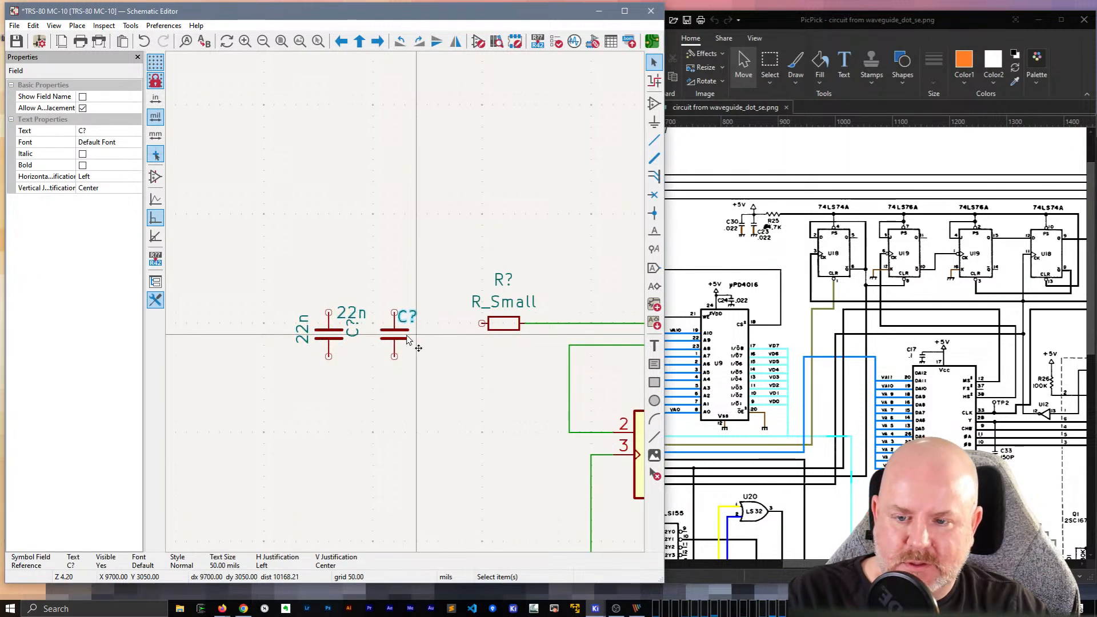
{"action": "left_click", "coordinate": [83, 108]}
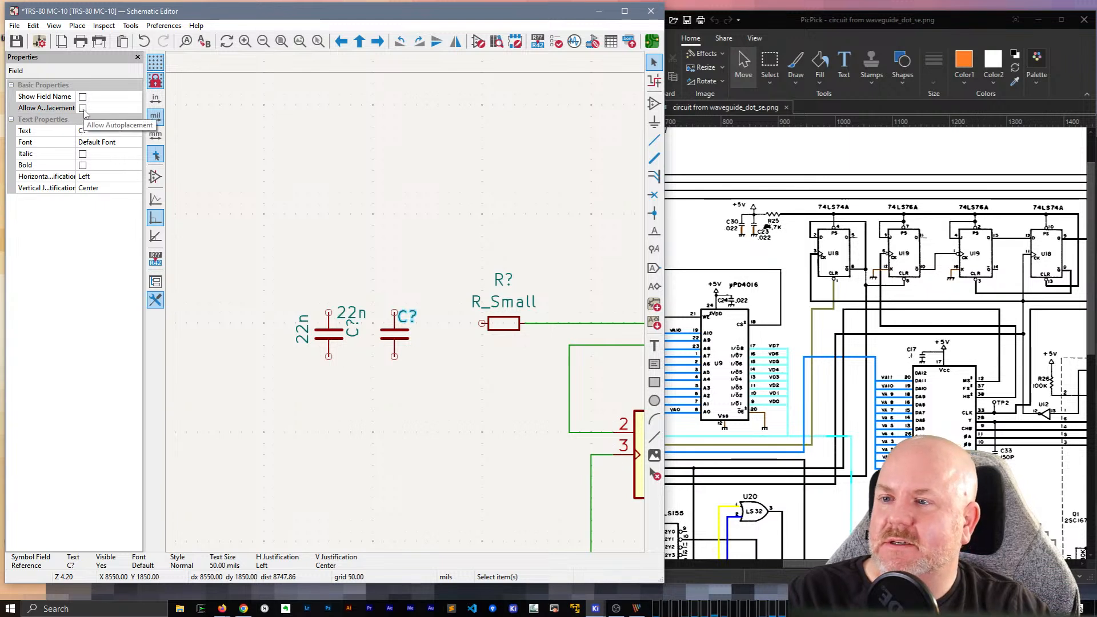
{"action": "left_click", "coordinate": [351, 312]}
{"action": "left_click_drag", "start_coordinate": [353, 312], "coordinate": [436, 327]}
{"action": "left_click", "coordinate": [374, 293]}
Step: Turn the farther capacitor's reference and value texts horizontal and arrange them to the right of its symbol
{"action": "left_click", "coordinate": [358, 325]}
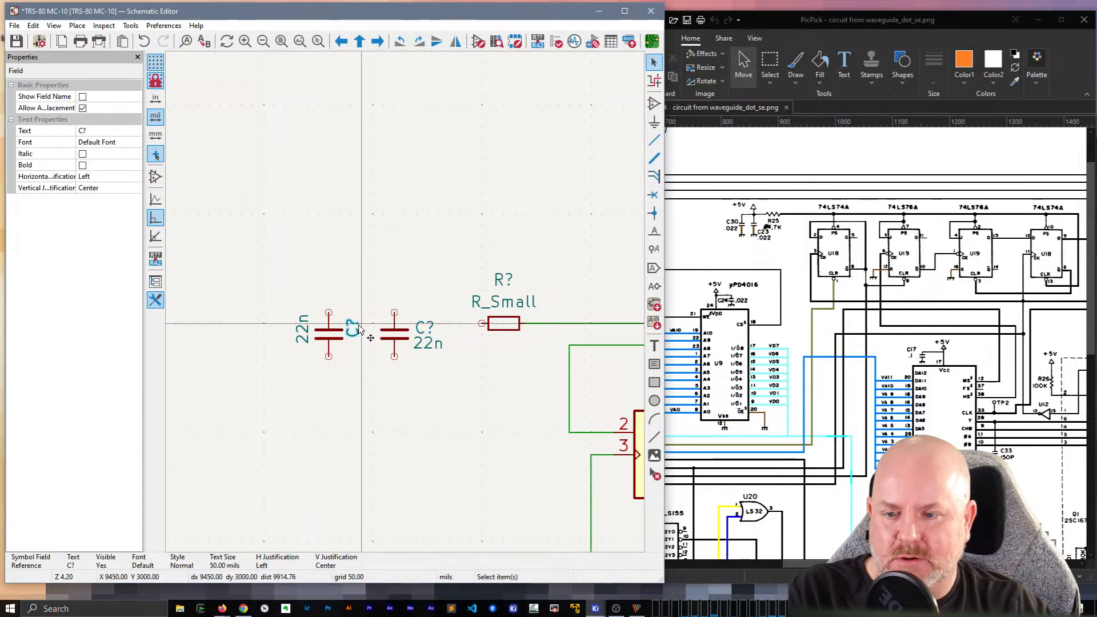
{"action": "key", "text": "r"}
{"action": "mouse_move", "coordinate": [354, 322]}
{"action": "left_mouse_down"}
{"action": "mouse_move", "coordinate": [365, 325]}
{"action": "mouse_move", "coordinate": [322, 320]}
{"action": "mouse_move", "coordinate": [362, 325]}
{"action": "mouse_move", "coordinate": [377, 344]}
{"action": "mouse_move", "coordinate": [367, 327]}
{"action": "left_mouse_up"}
{"action": "left_click", "coordinate": [327, 337]}
{"action": "key", "text": "r"}
Step: Space the two capacitors farther apart and move both below the level of the resistor's line
{"action": "left_click_drag", "start_coordinate": [332, 338], "coordinate": [312, 339]}
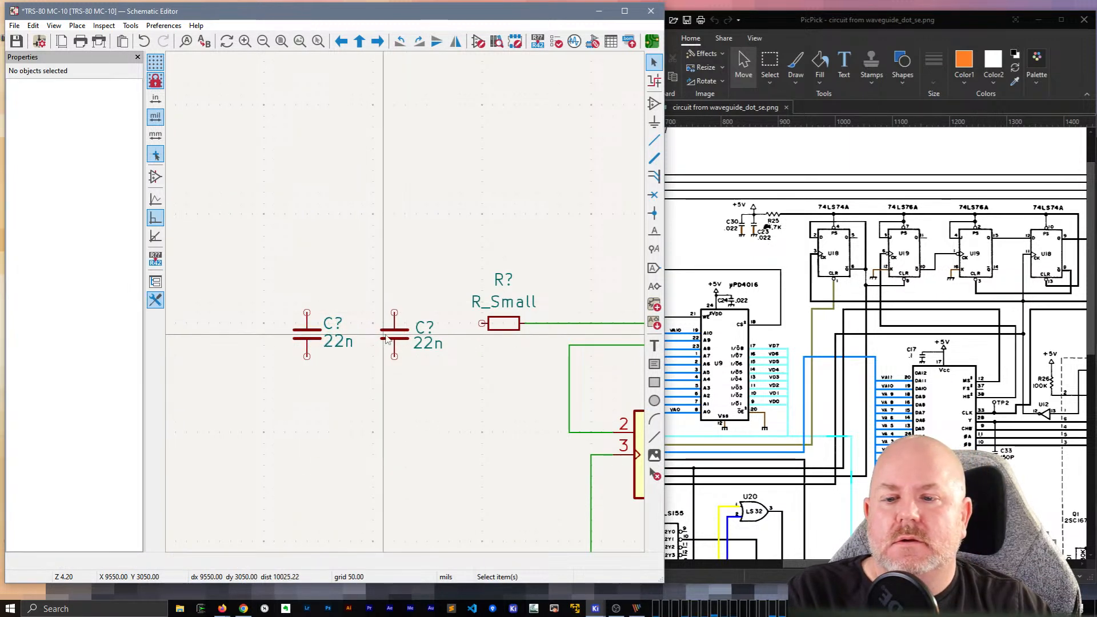
{"action": "left_click_drag", "start_coordinate": [409, 391], "coordinate": [243, 263]}
{"action": "left_click_drag", "start_coordinate": [396, 337], "coordinate": [387, 370]}
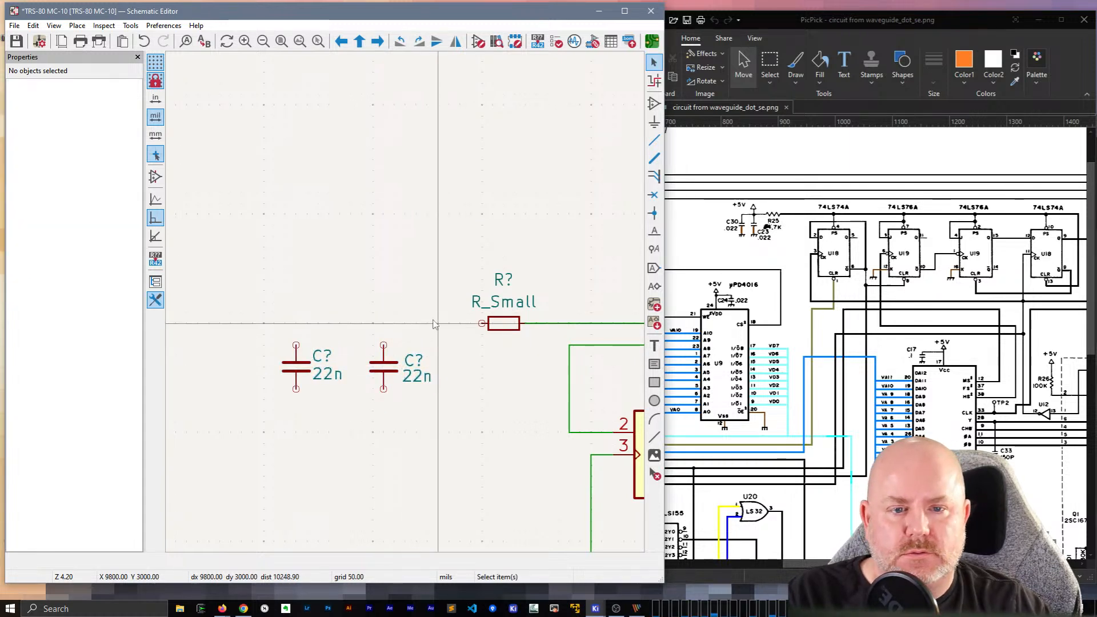
Step: Wire the upper pins of both capacitors to the open pin of the R_Small resistor
{"action": "key", "text": "w"}
{"action": "left_click", "coordinate": [296, 346]}
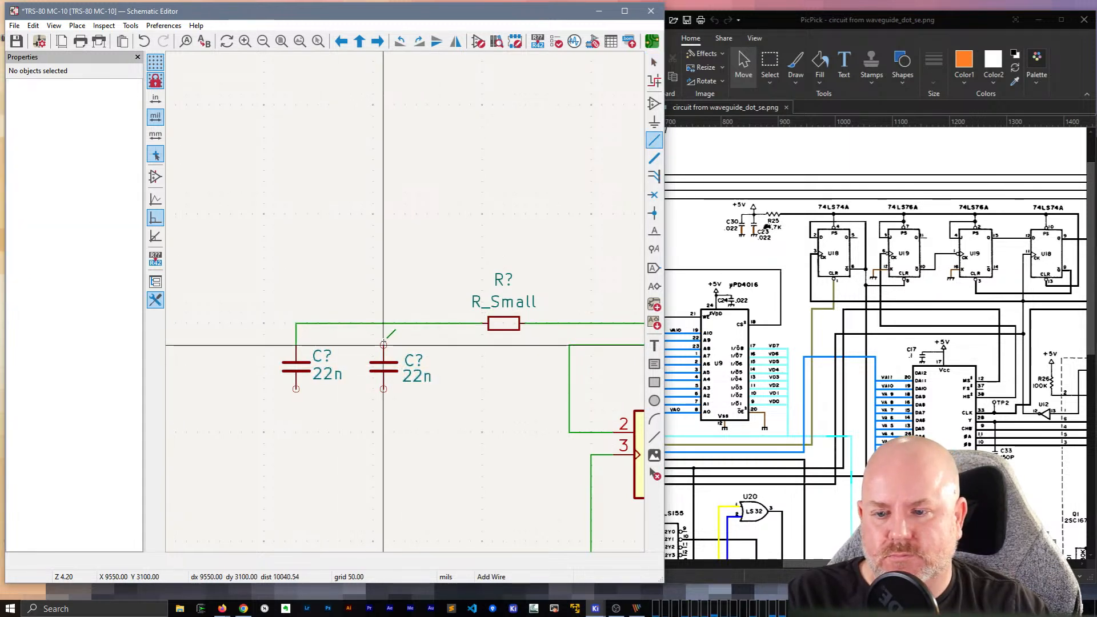
{"action": "left_click", "coordinate": [383, 346]}
{"action": "left_click", "coordinate": [383, 324]}
{"action": "key", "text": "Escape"}
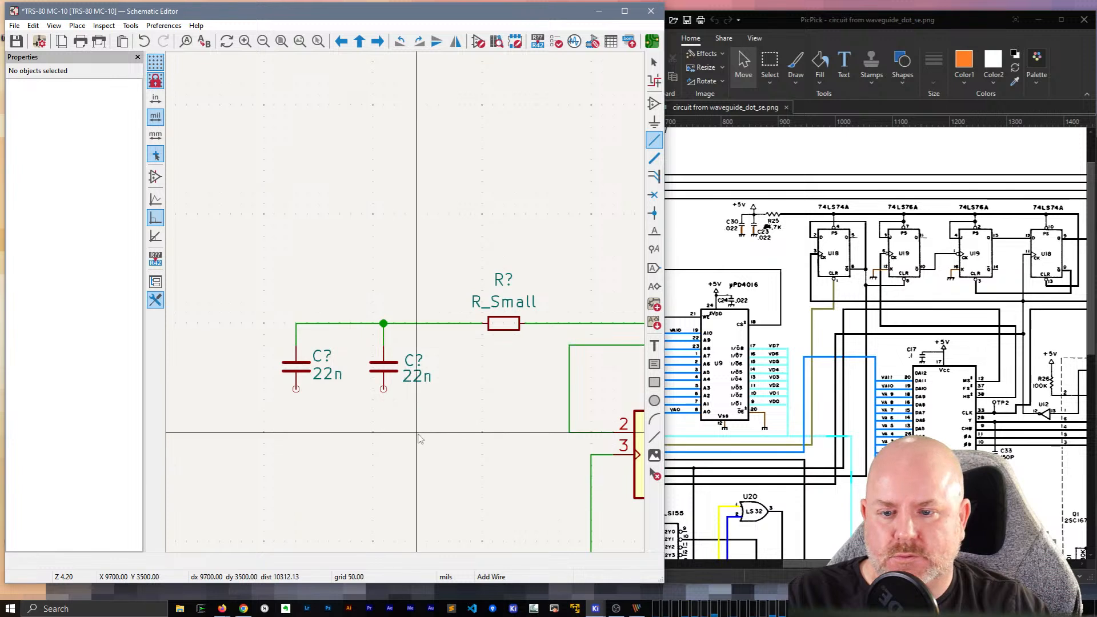
Step: Copy the GND symbol from the flip-flop's K input to below the nearer capacitor and wire it to the lower pin
{"action": "scroll", "coordinate": [400, 309], "scroll_direction": "down", "scroll_amount": 2}
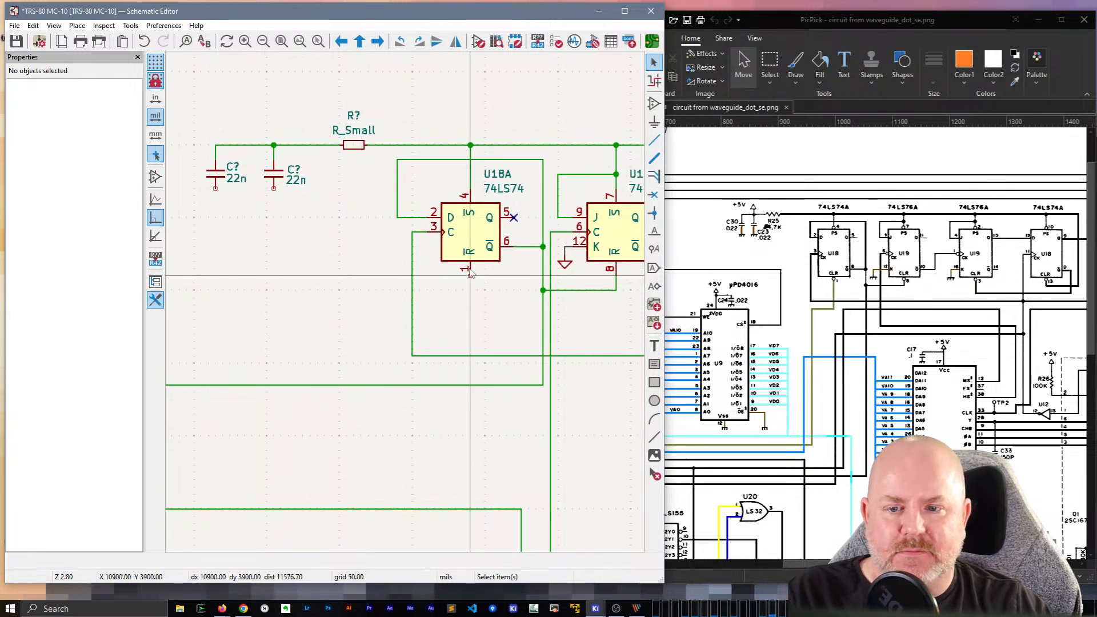
{"action": "left_click", "coordinate": [566, 266]}
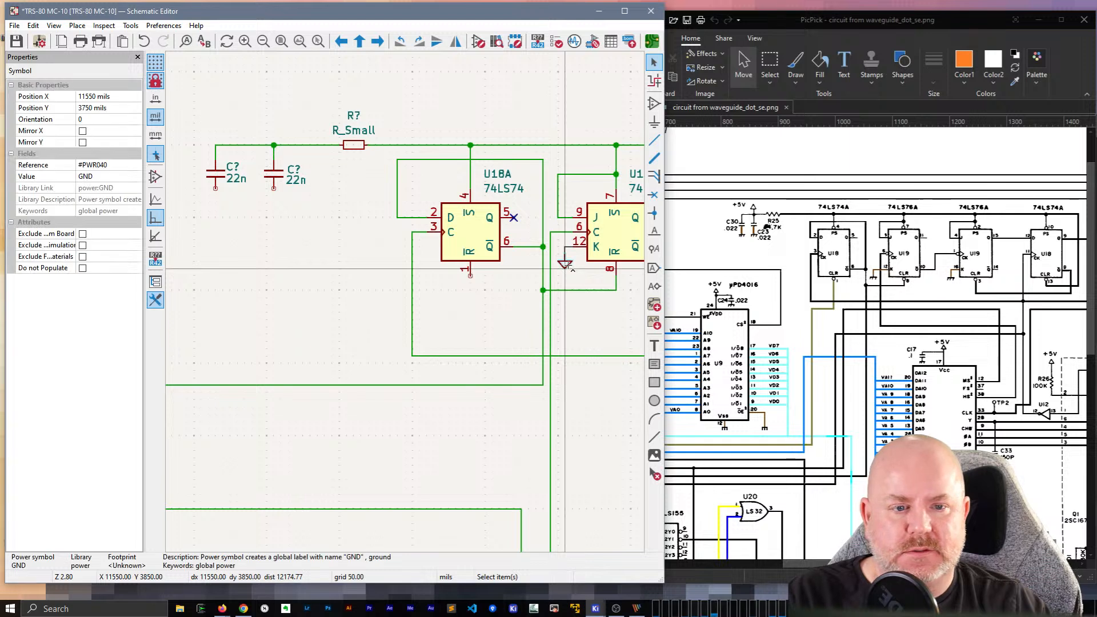
{"action": "key", "text": "ctrl+d"}
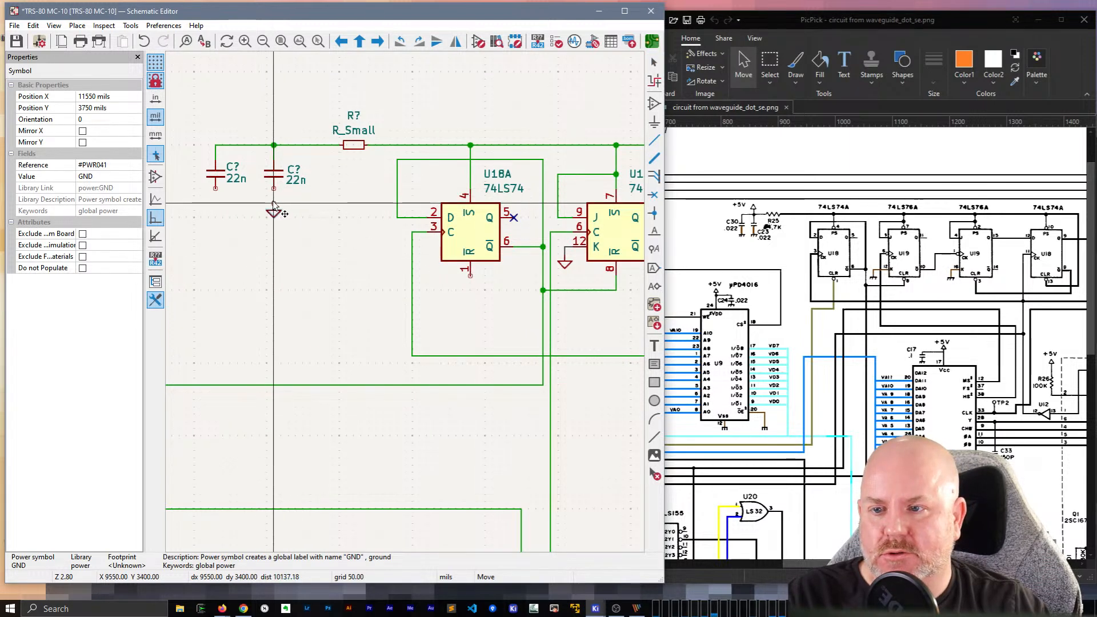
{"action": "left_click", "coordinate": [274, 204]}
{"action": "key", "text": "w"}
{"action": "left_click", "coordinate": [274, 203]}
{"action": "key", "text": "Escape"}
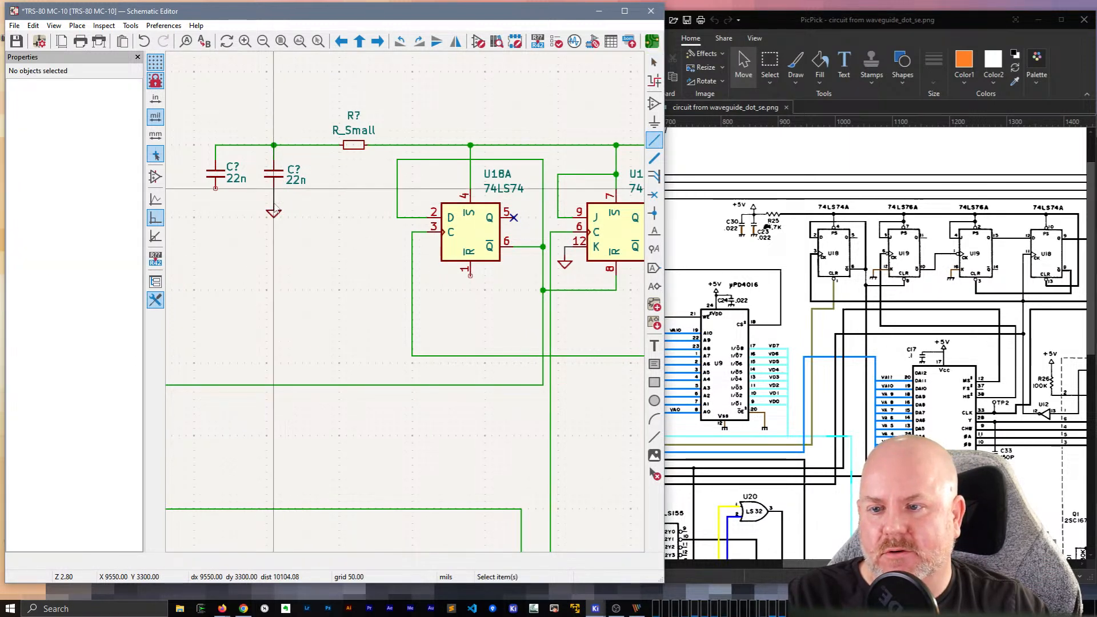
Step: Duplicate the new ground symbol with its wire onto the farther capacitor's lower pin
{"action": "left_click_drag", "start_coordinate": [287, 234], "coordinate": [260, 196]}
{"action": "key", "text": "ctrl+d"}
{"action": "left_click", "coordinate": [217, 189]}
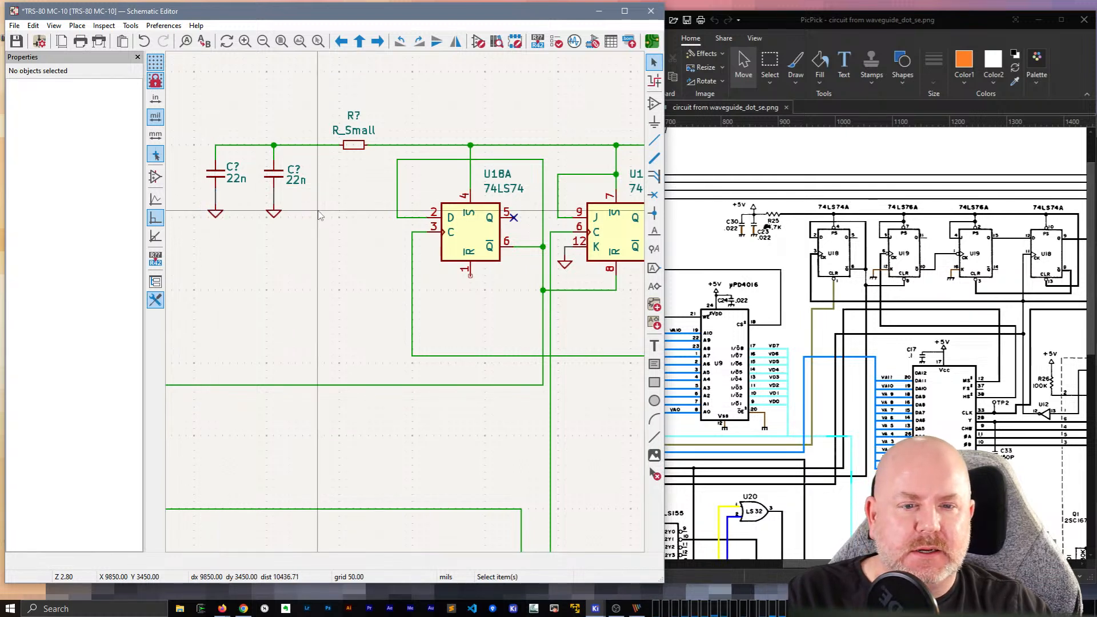
Step: Set the R_Small resistor's reference to R25 and check it in the symbol's properties
{"action": "left_click", "coordinate": [354, 116]}
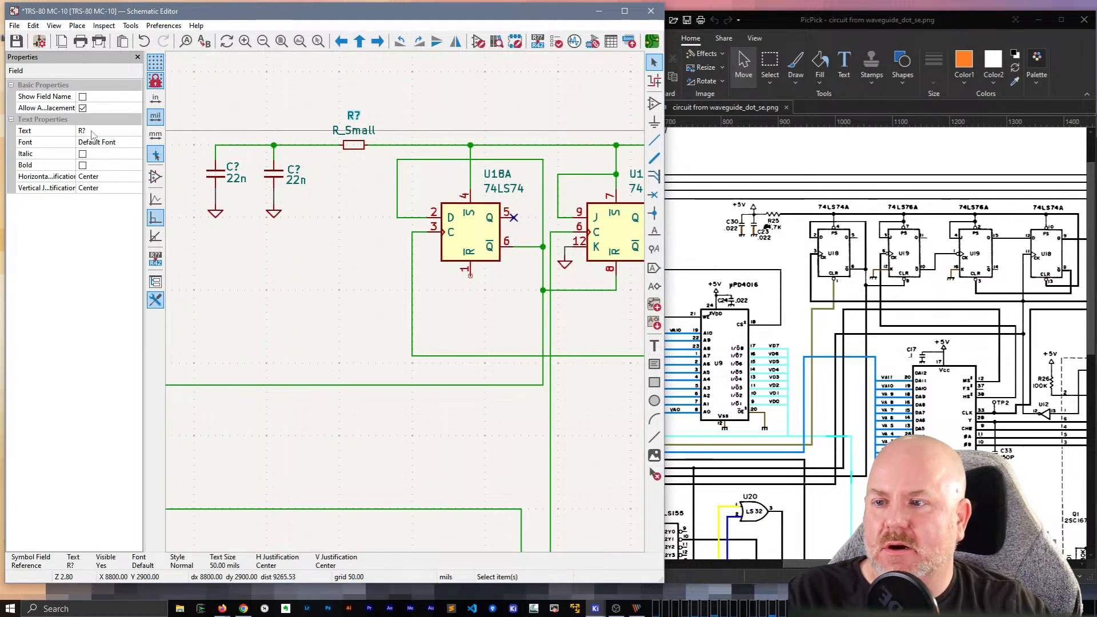
{"action": "key", "text": "BackSpace"}
{"action": "key", "text": "BackSpace"}
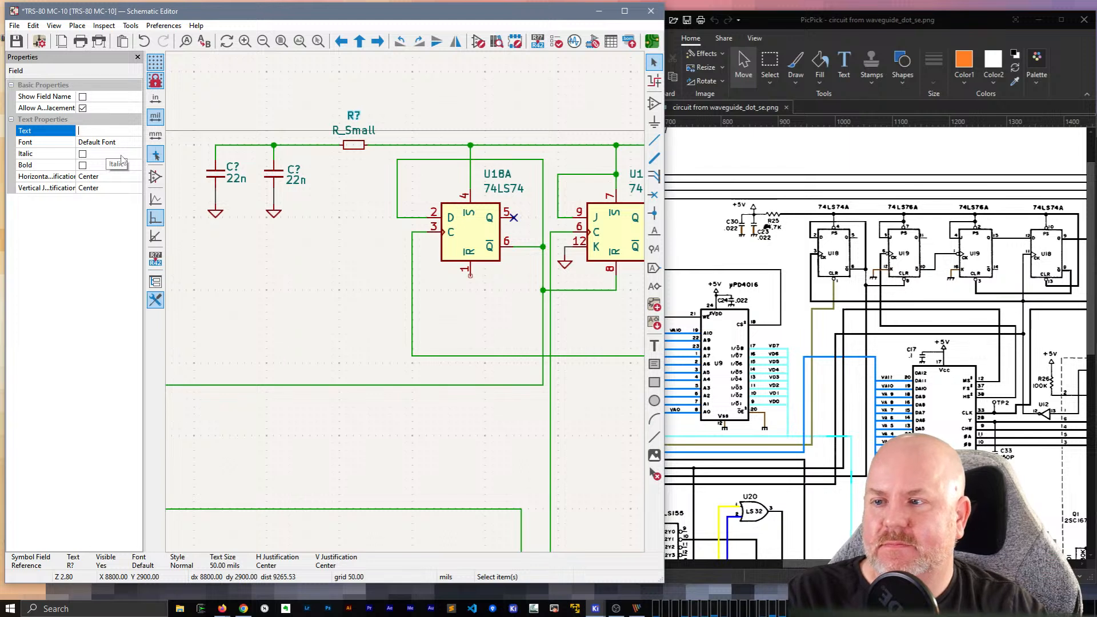
{"action": "type", "text": "R"}
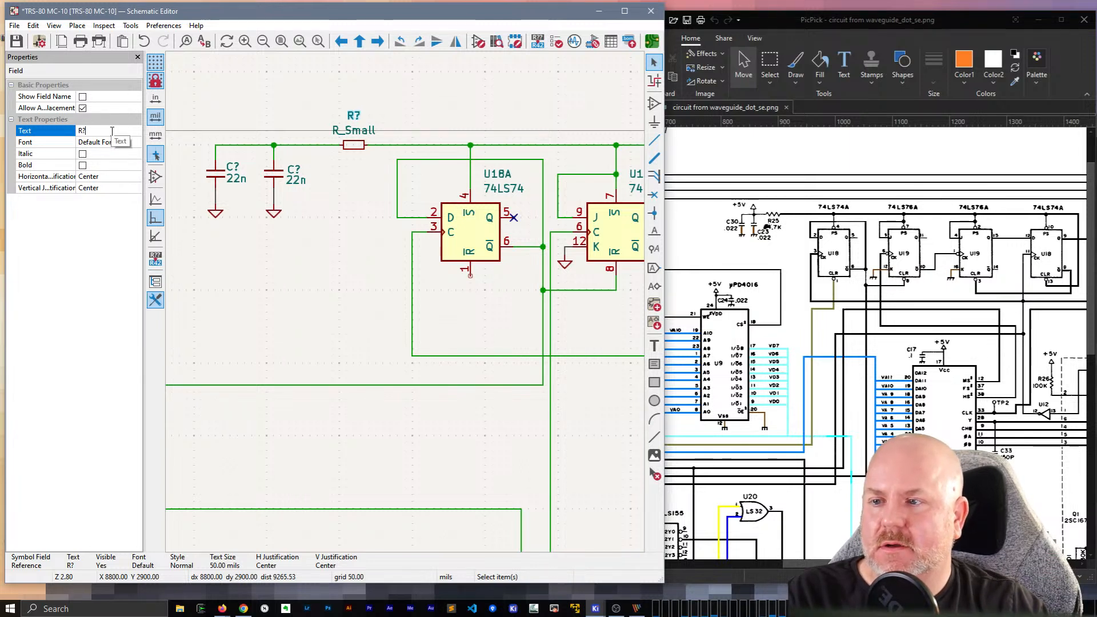
{"action": "type", "text": "25"}
{"action": "key", "text": "Return"}
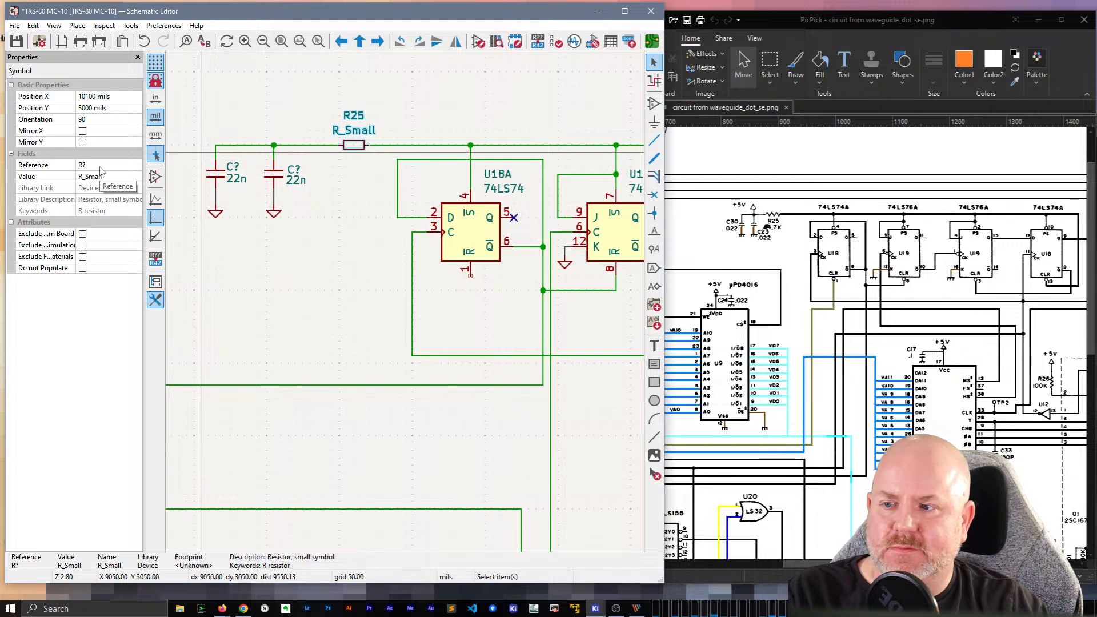
{"action": "left_click", "coordinate": [102, 165]}
{"action": "left_click", "coordinate": [233, 286]}
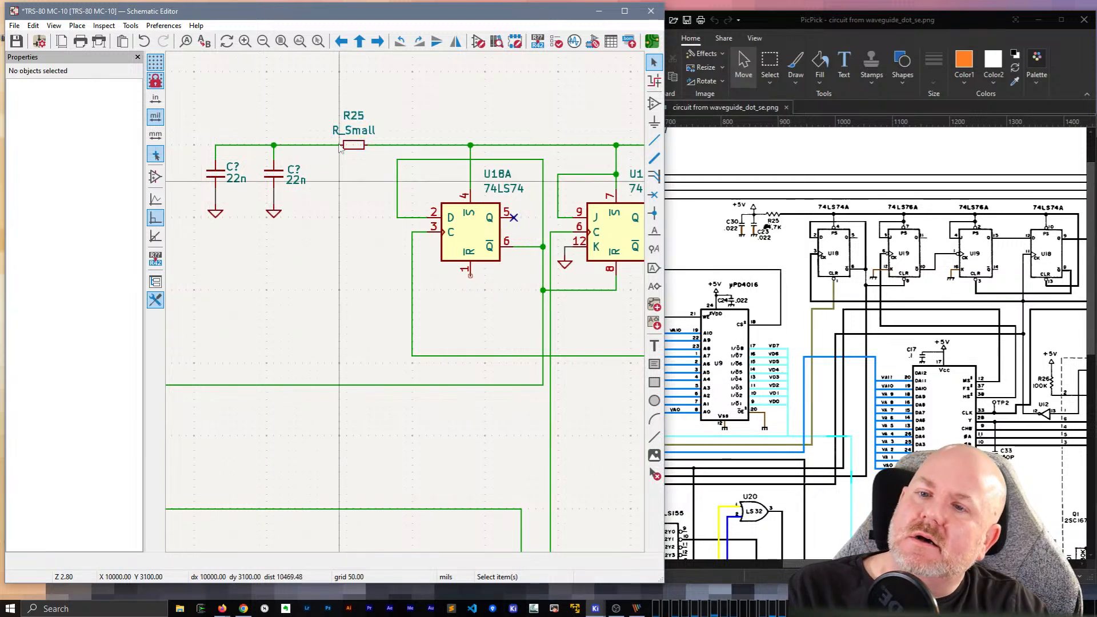
{"action": "left_click", "coordinate": [350, 147]}
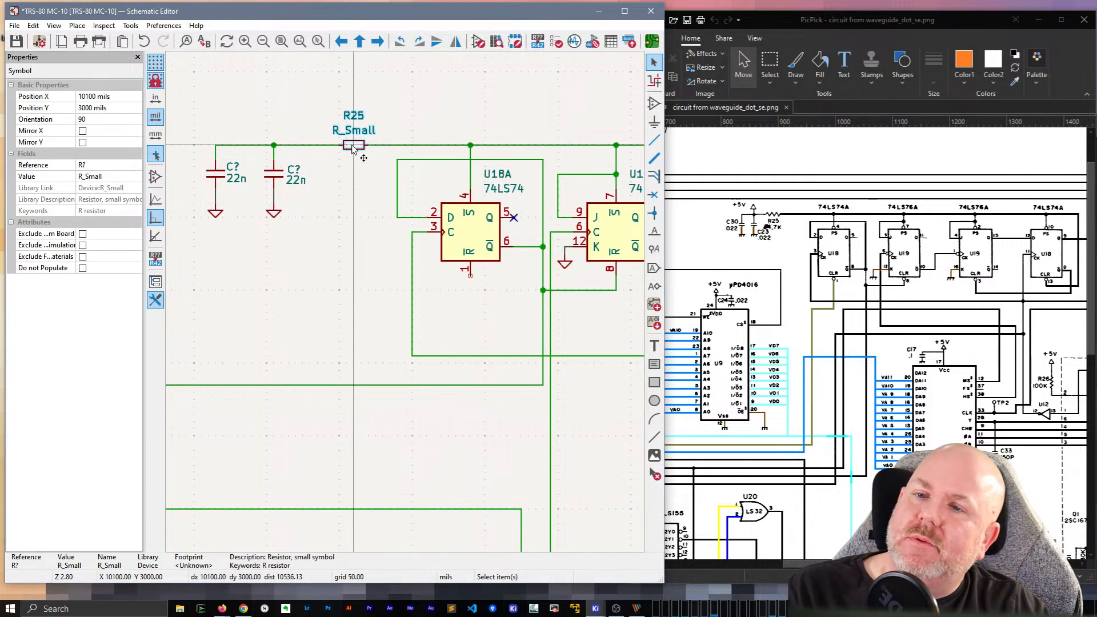
{"action": "left_click", "coordinate": [328, 199]}
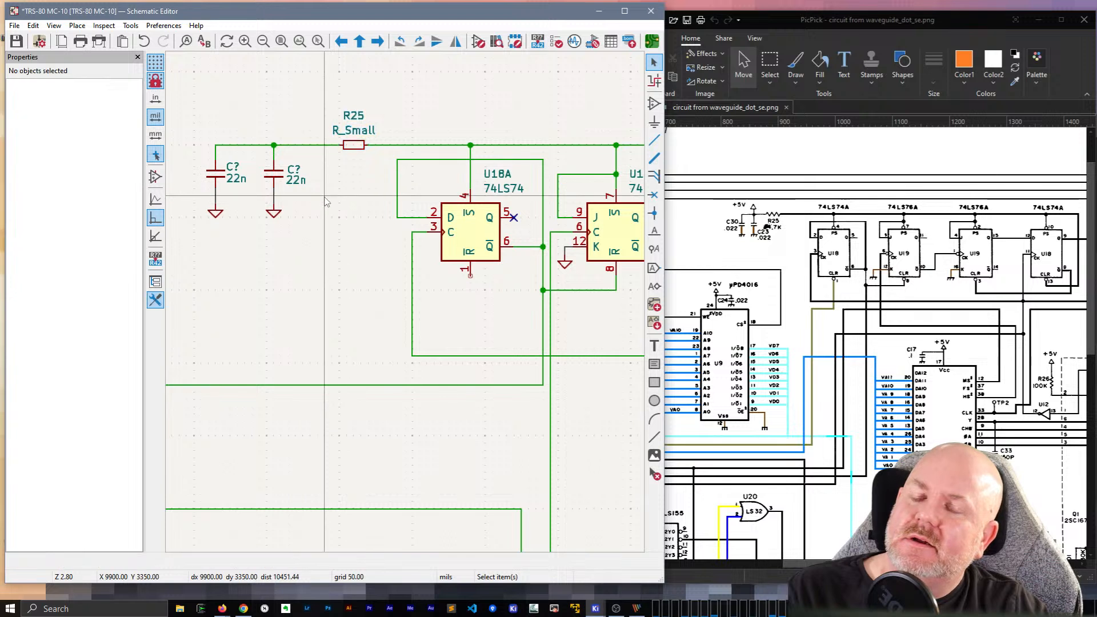
Step: Set the reference of the capacitor nearest R25 to C23 and move that label clear of the symbol, above the 22n value
{"action": "left_click", "coordinate": [292, 170]}
{"action": "left_click", "coordinate": [94, 130]}
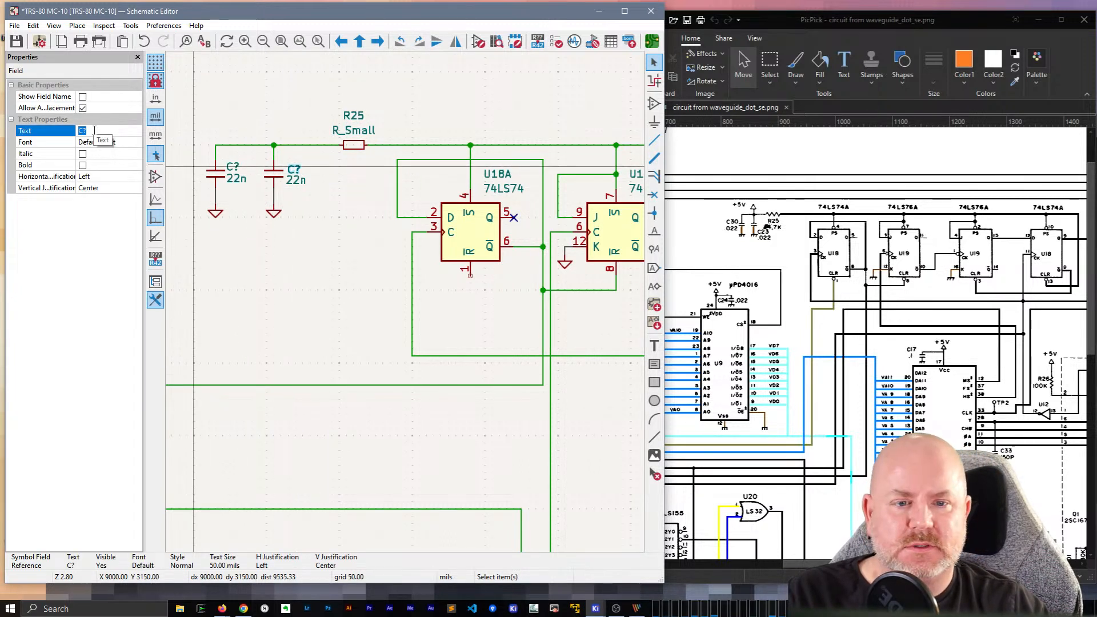
{"action": "type", "text": "C23"}
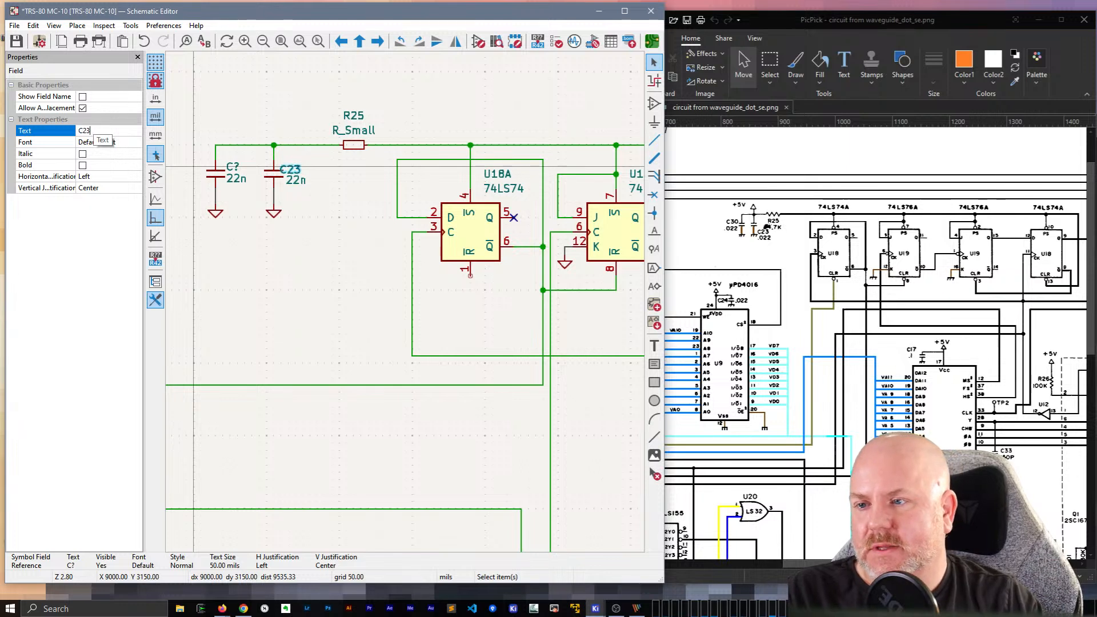
{"action": "key", "text": "Return"}
{"action": "left_click", "coordinate": [341, 259]}
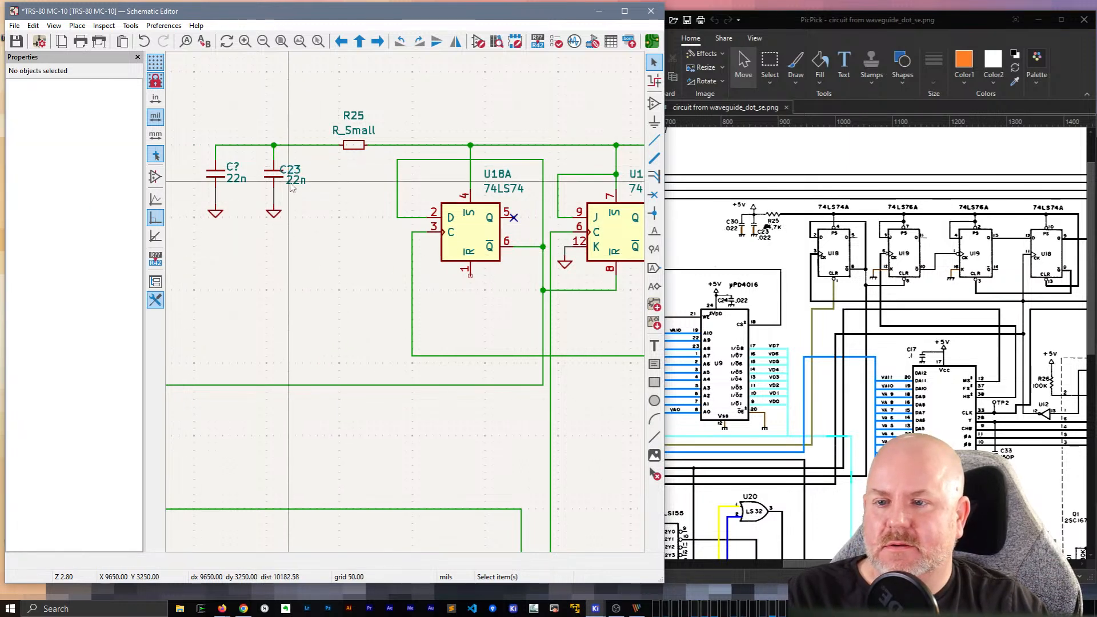
{"action": "left_click", "coordinate": [274, 174]}
{"action": "left_click", "coordinate": [102, 165]}
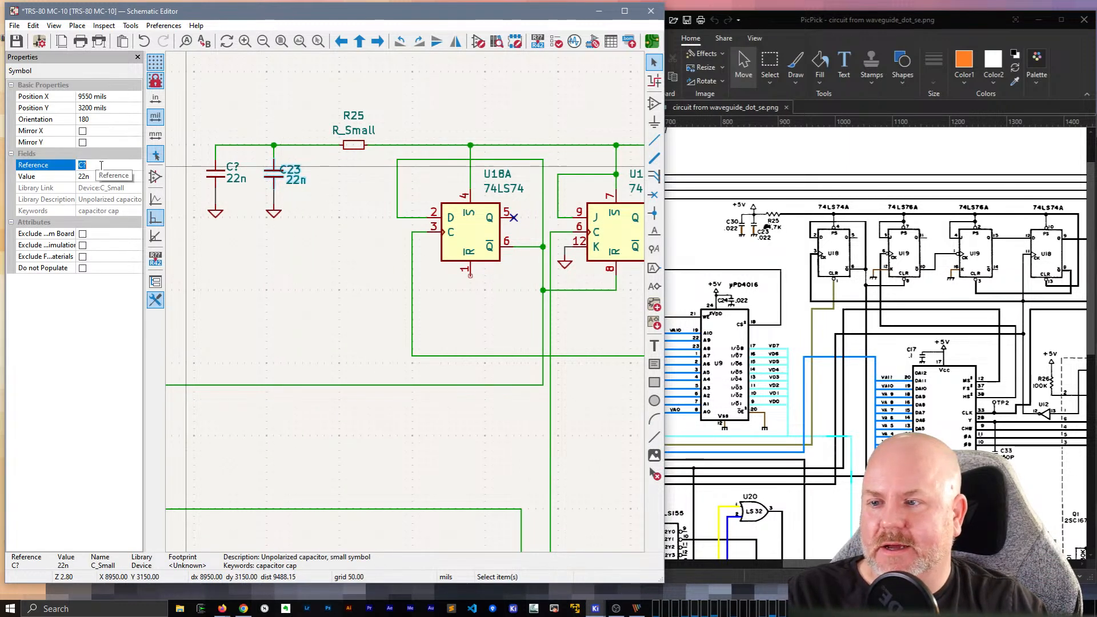
{"action": "left_click", "coordinate": [293, 171]}
{"action": "left_click_drag", "start_coordinate": [292, 167], "coordinate": [307, 171]}
{"action": "left_click", "coordinate": [324, 172]}
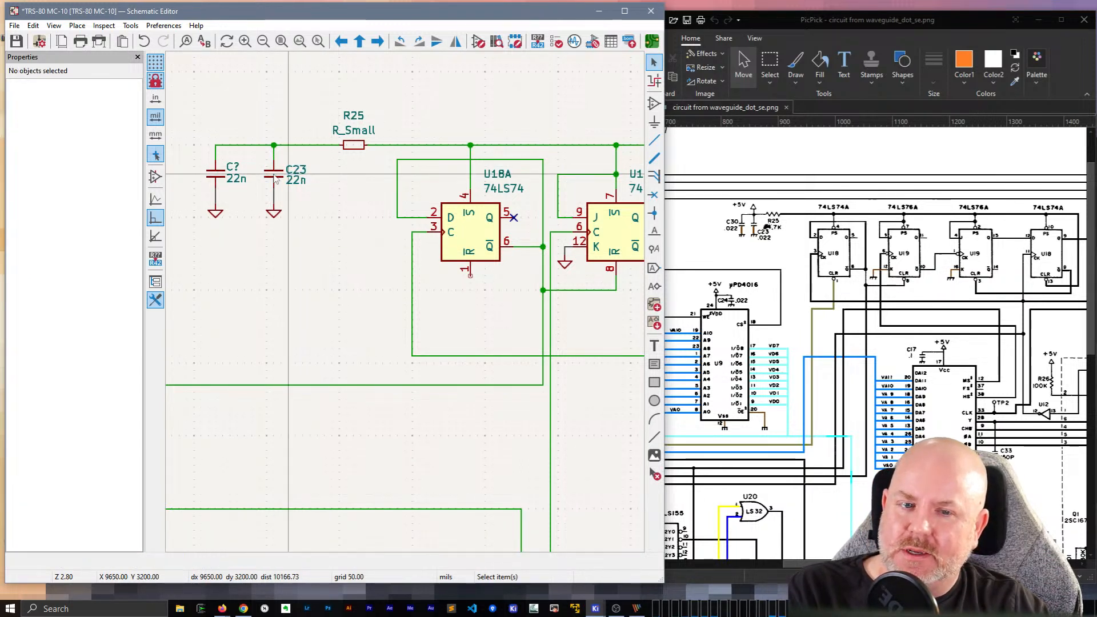
Step: Set the remaining capacitor's reference to C30 and move that label clear of the symbol, above its 22n value
{"action": "left_click", "coordinate": [234, 169]}
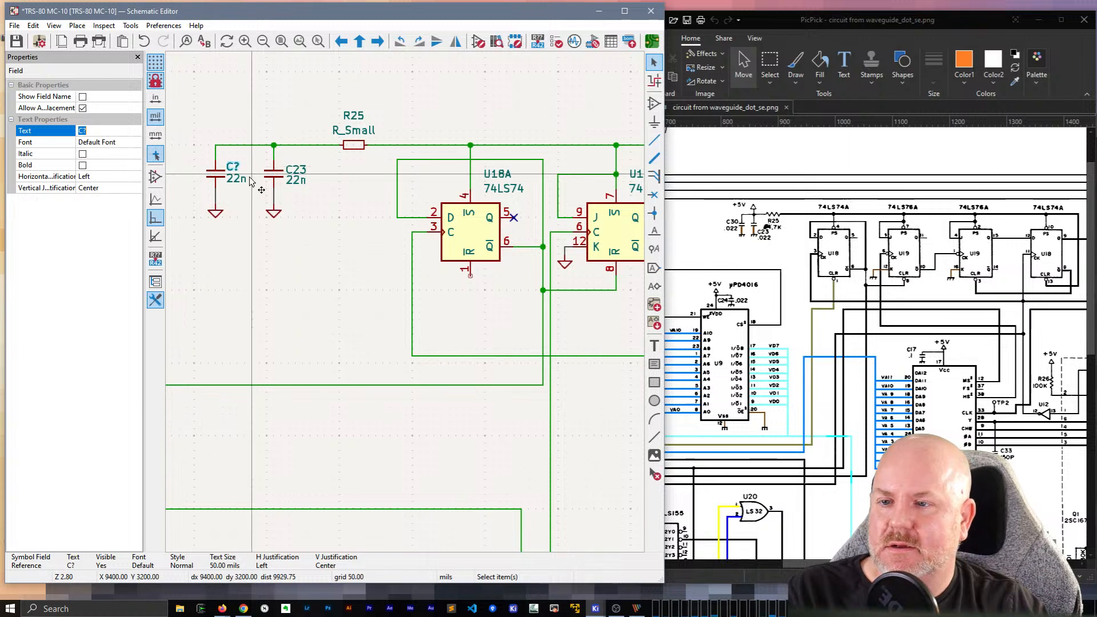
{"action": "left_click", "coordinate": [215, 178]}
{"action": "left_click", "coordinate": [97, 165]}
{"action": "type", "text": "C3"}
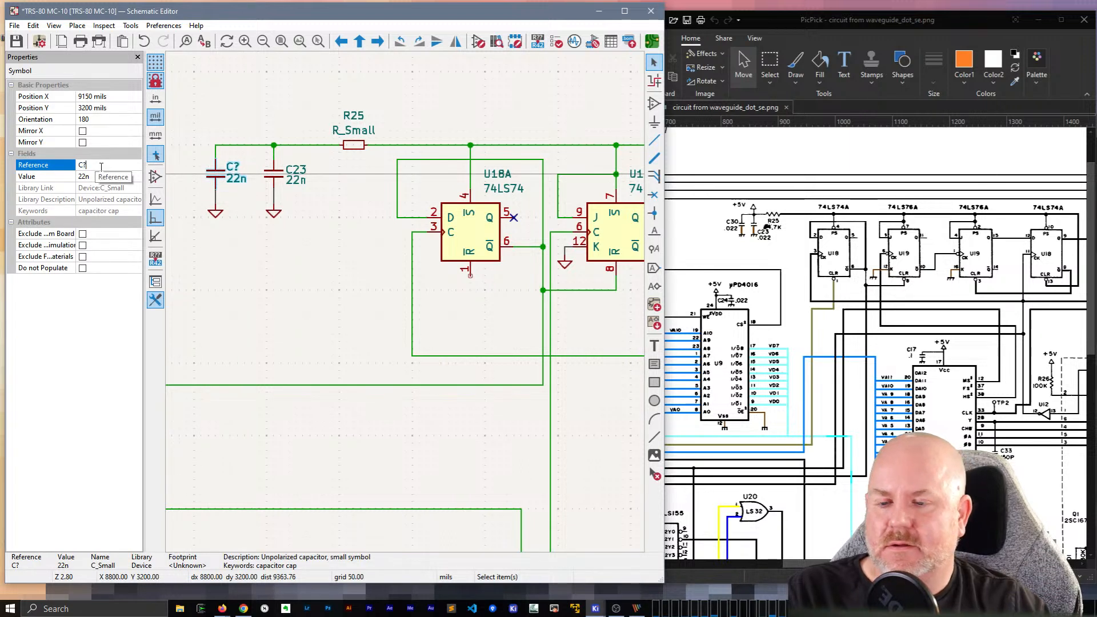
{"action": "type", "text": "0"}
{"action": "key", "text": "Return"}
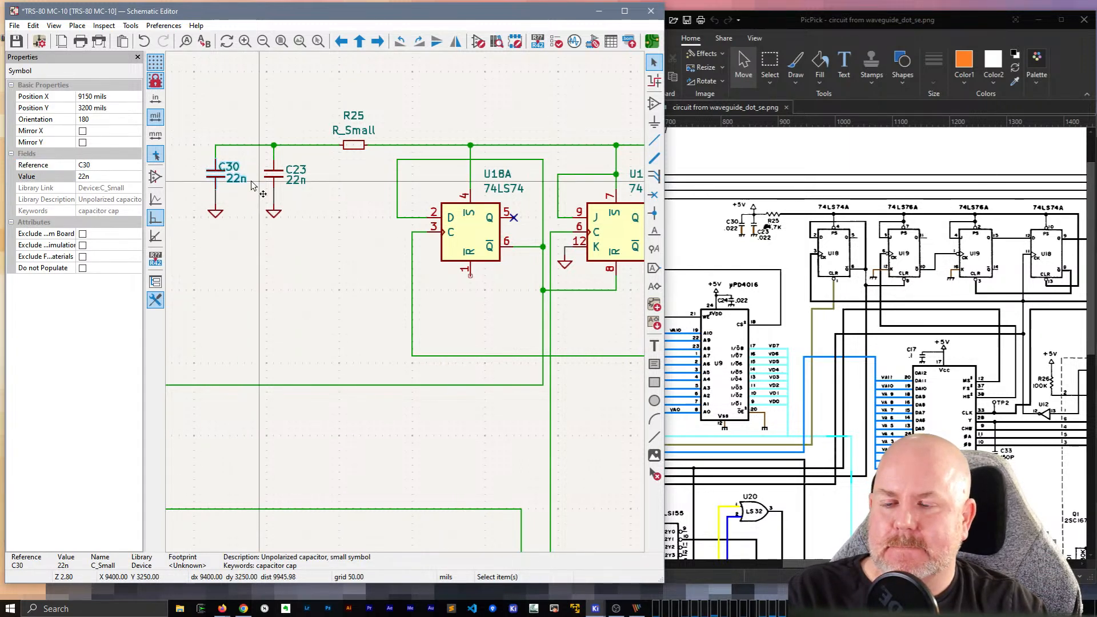
{"action": "left_click", "coordinate": [227, 168]}
{"action": "key", "text": "m"}
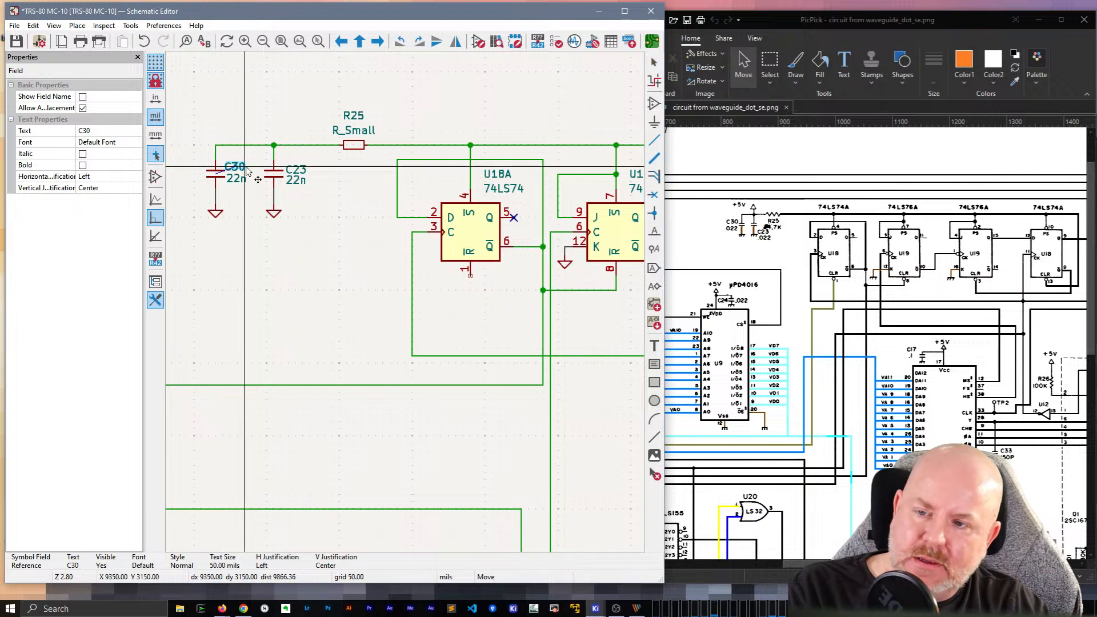
{"action": "left_click", "coordinate": [250, 169]}
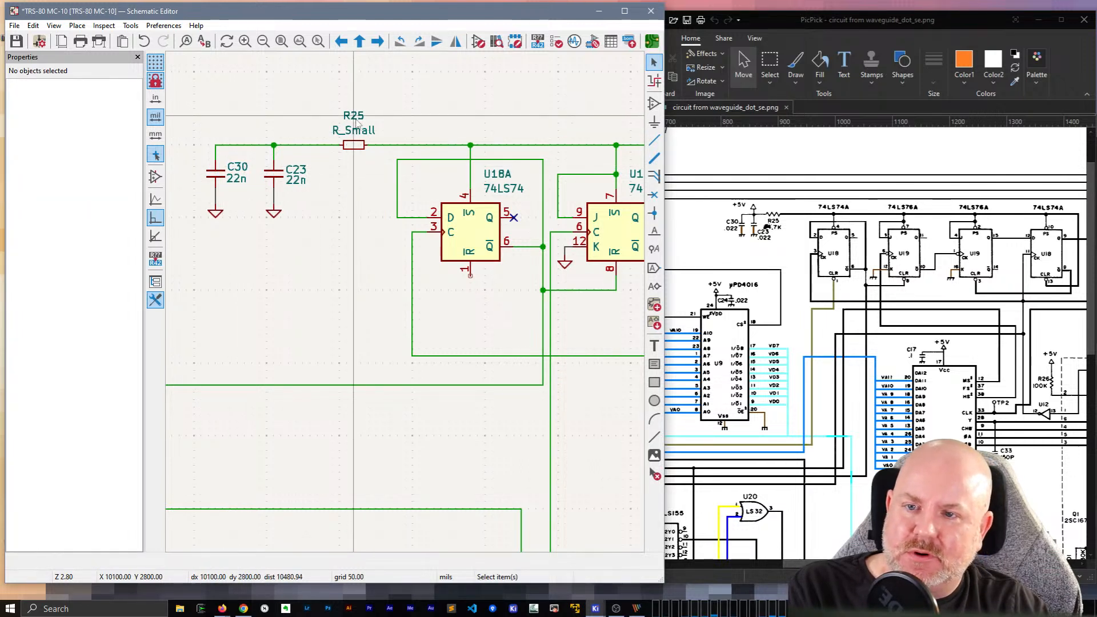
Step: Set the value of resistor R25 to 4k7
{"action": "left_click", "coordinate": [354, 145]}
{"action": "left_click", "coordinate": [116, 165]}
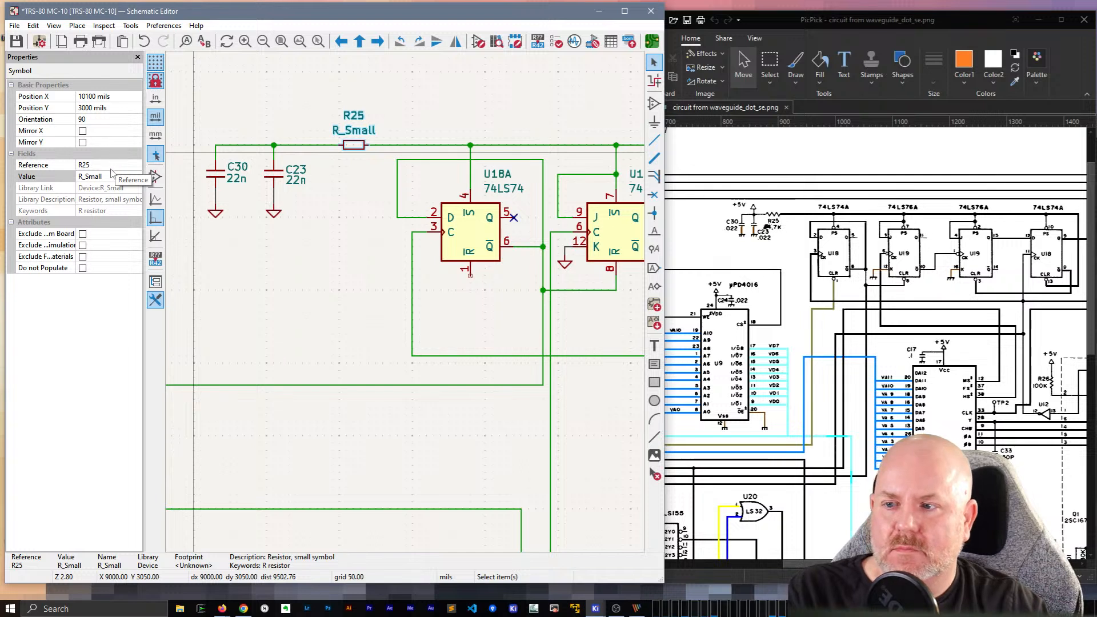
{"action": "double_click", "coordinate": [107, 175]}
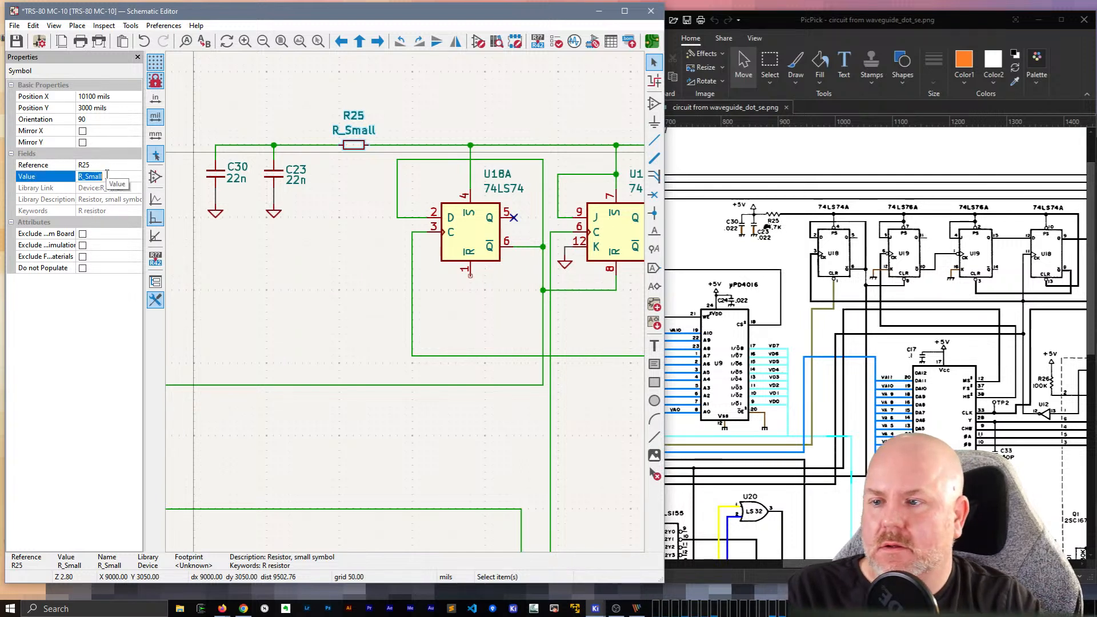
{"action": "type", "text": "4k78"}
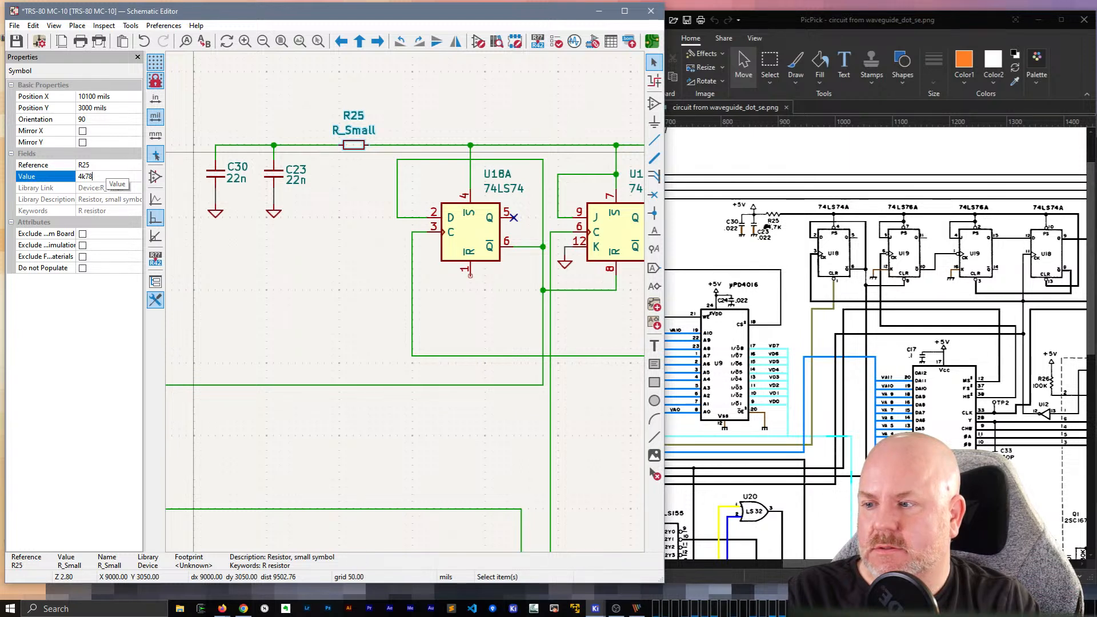
{"action": "key", "text": "Return"}
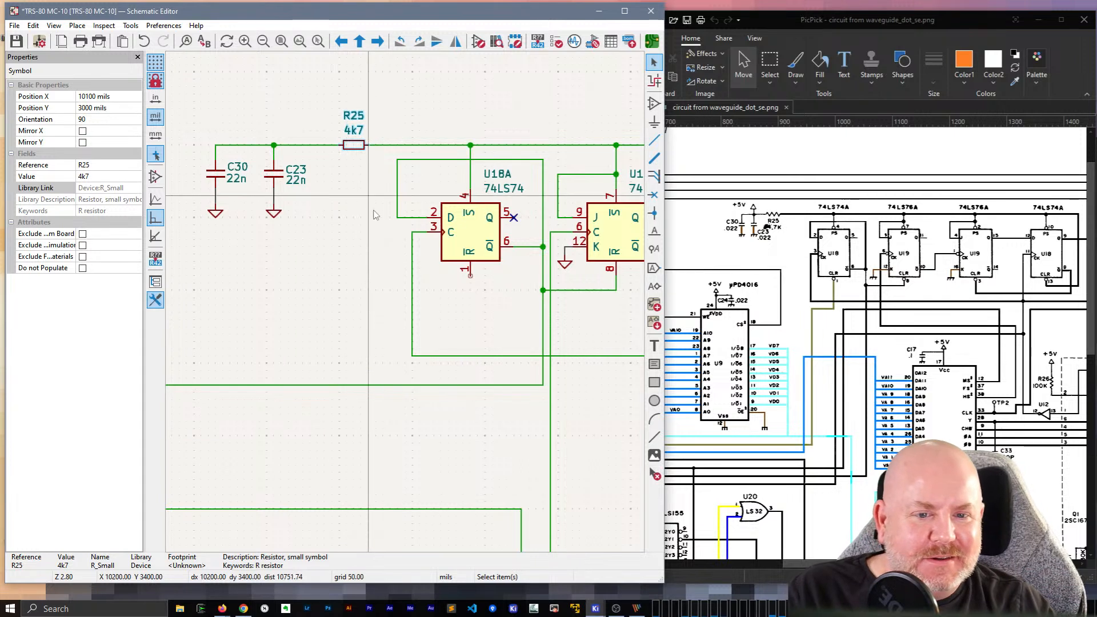
Step: Trace the clear line of the first 74LS74 flip-flop, U18, through the reference image and compare it with the drawn schematic
{"action": "scroll", "coordinate": [244, 167], "scroll_direction": "down", "scroll_amount": 3}
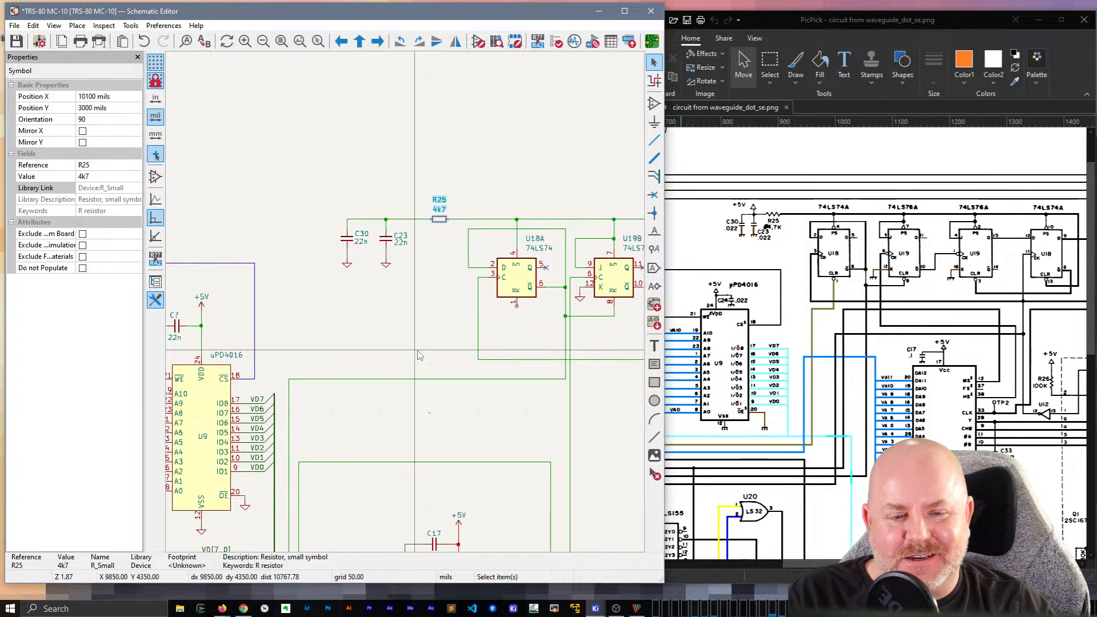
{"action": "middle_click_drag", "start_coordinate": [345, 409], "coordinate": [503, 204]}
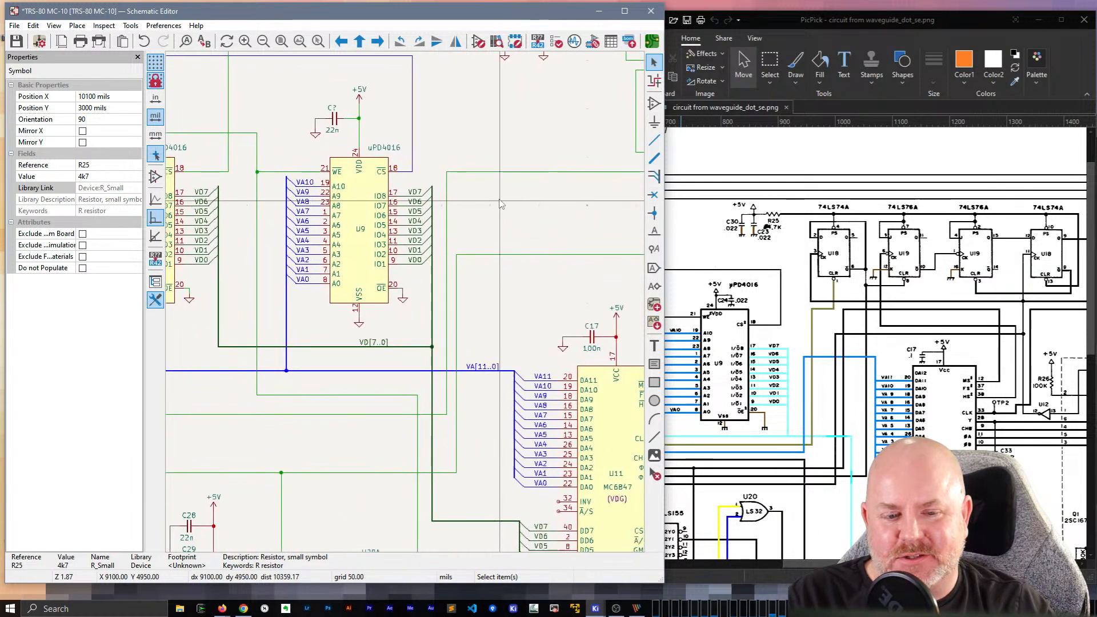
{"action": "scroll", "coordinate": [434, 328], "scroll_direction": "down", "scroll_amount": 3}
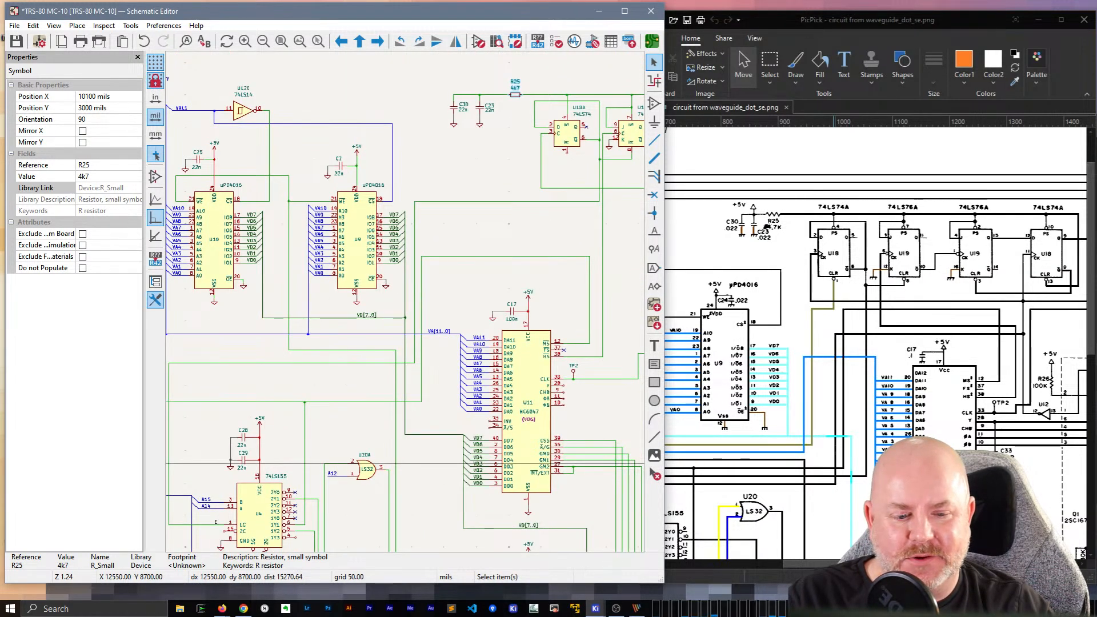
{"action": "left_click_drag", "start_coordinate": [833, 565], "coordinate": [757, 565]}
{"action": "scroll", "coordinate": [839, 475], "scroll_direction": "down", "scroll_amount": 6}
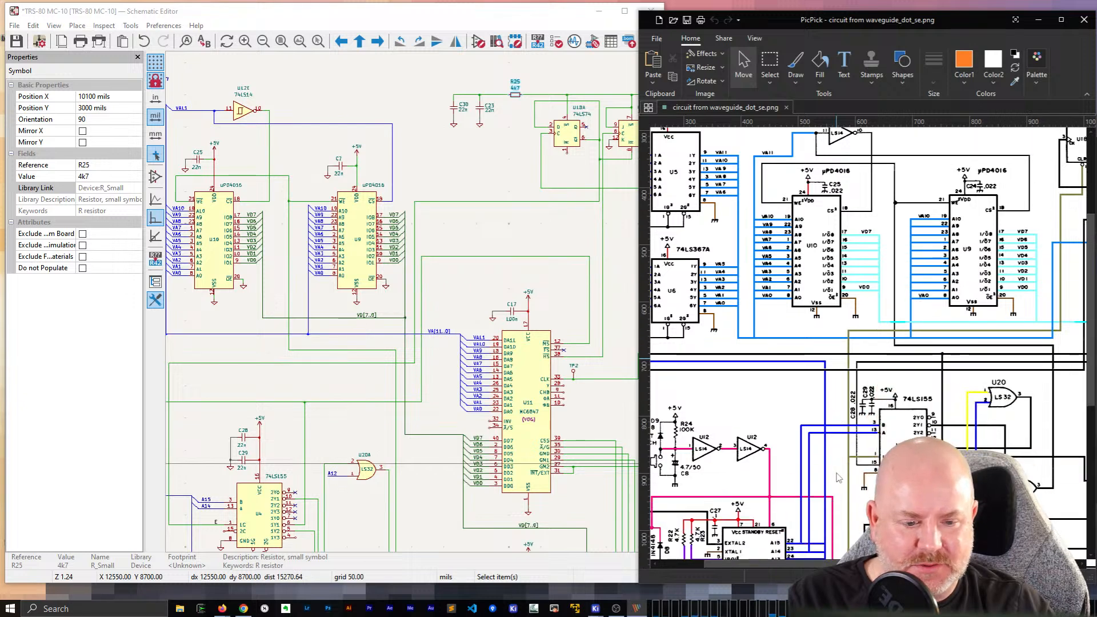
{"action": "scroll", "coordinate": [839, 475], "scroll_direction": "down", "scroll_amount": 5}
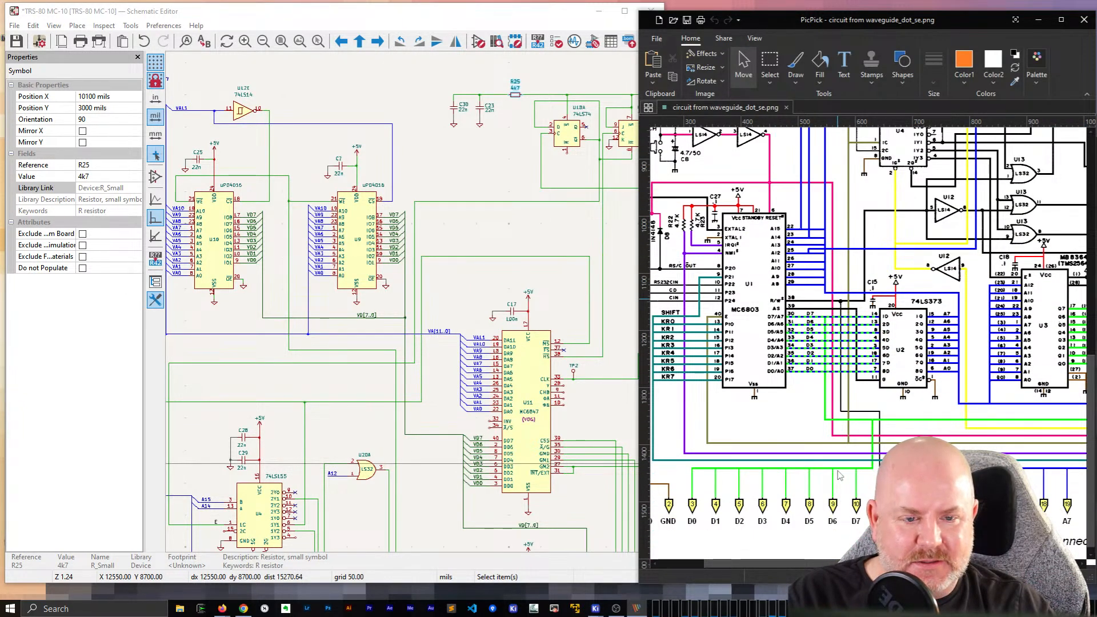
{"action": "scroll", "coordinate": [839, 475], "scroll_direction": "up", "scroll_amount": 12}
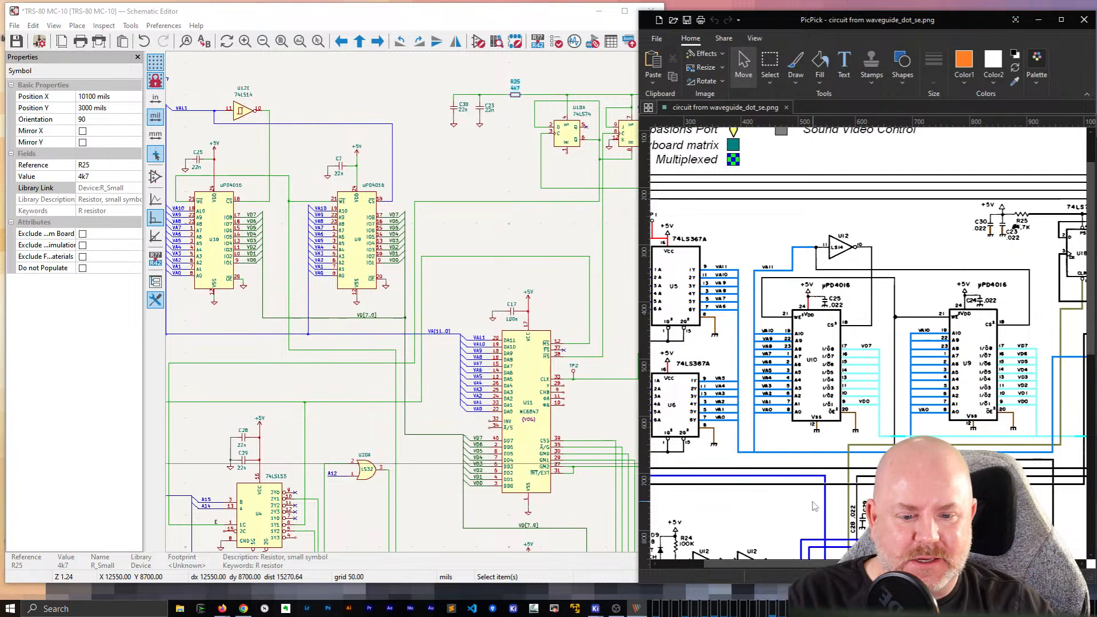
{"action": "scroll", "coordinate": [787, 567], "scroll_direction": "right", "scroll_amount": 5}
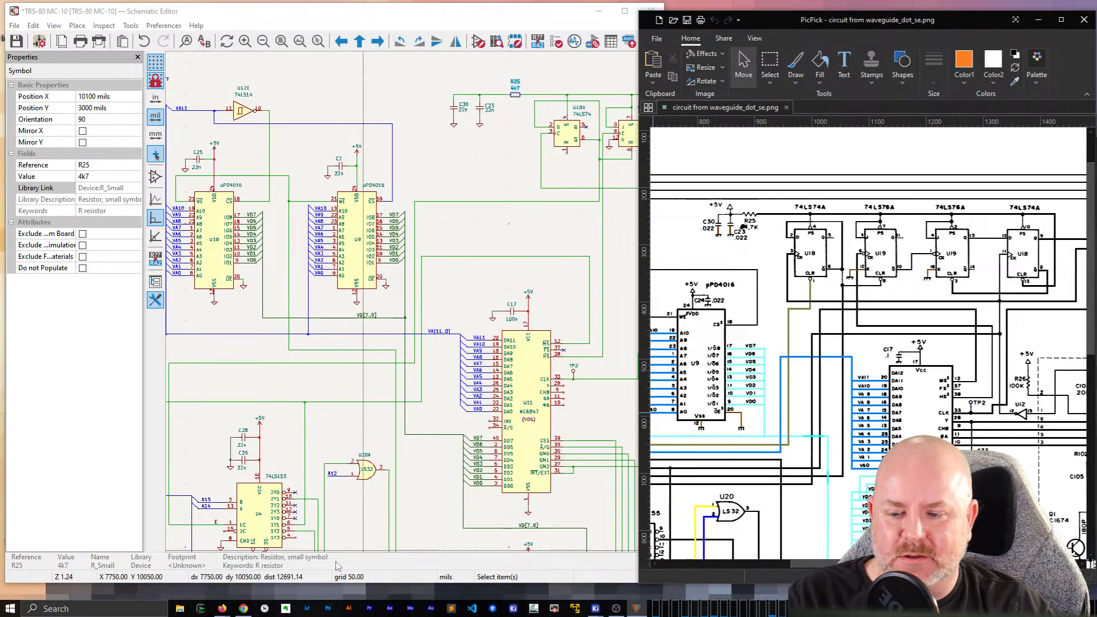
{"action": "scroll", "coordinate": [531, 165], "scroll_direction": "up", "scroll_amount": 3}
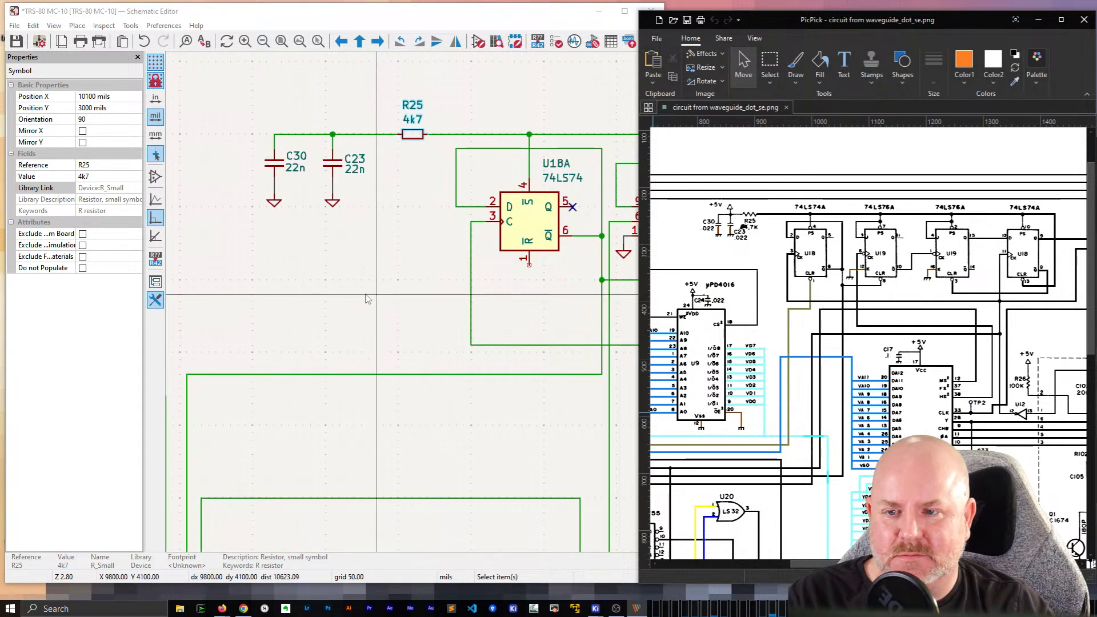
Step: Draw a short wire stub downward from reset pin 1 of U18A
{"action": "left_click", "coordinate": [497, 286]}
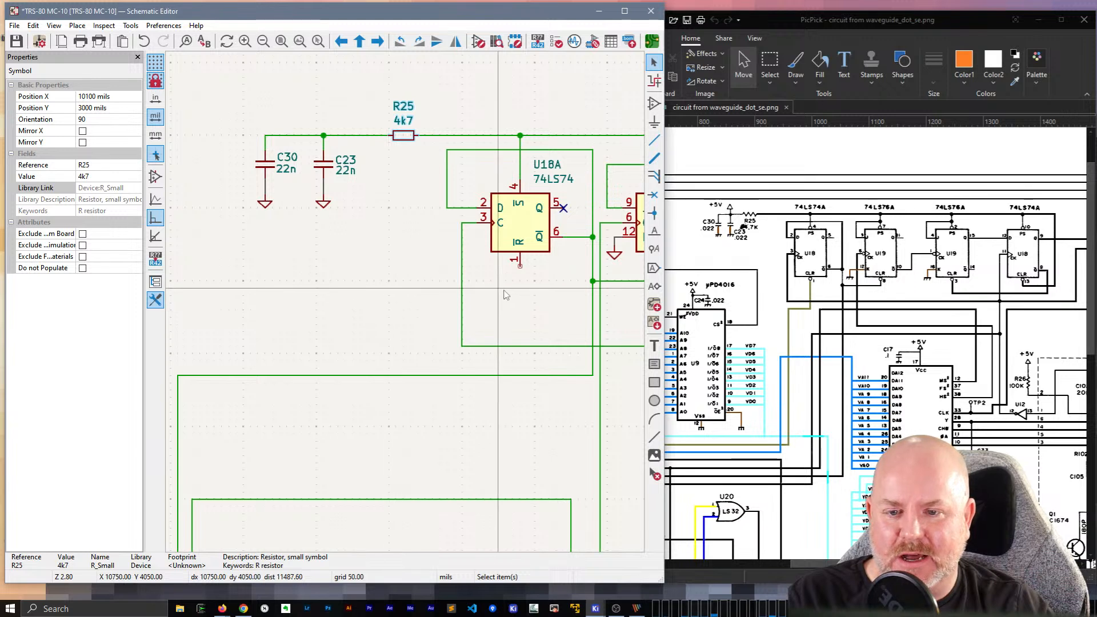
{"action": "left_click", "coordinate": [520, 267]}
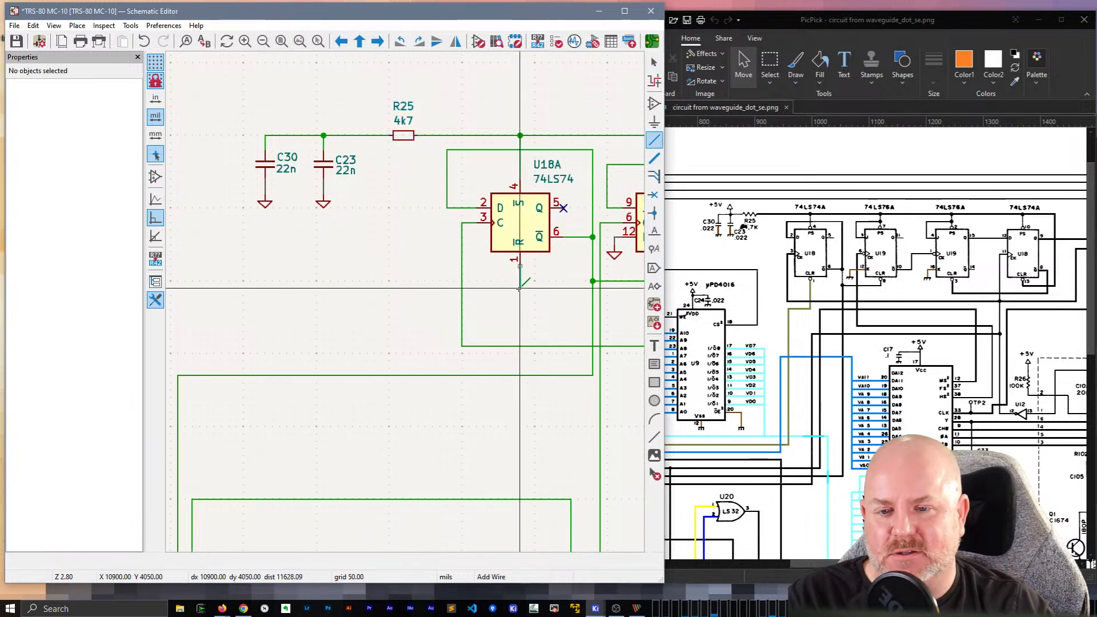
{"action": "double_click", "coordinate": [519, 290]}
{"action": "key", "text": "Escape"}
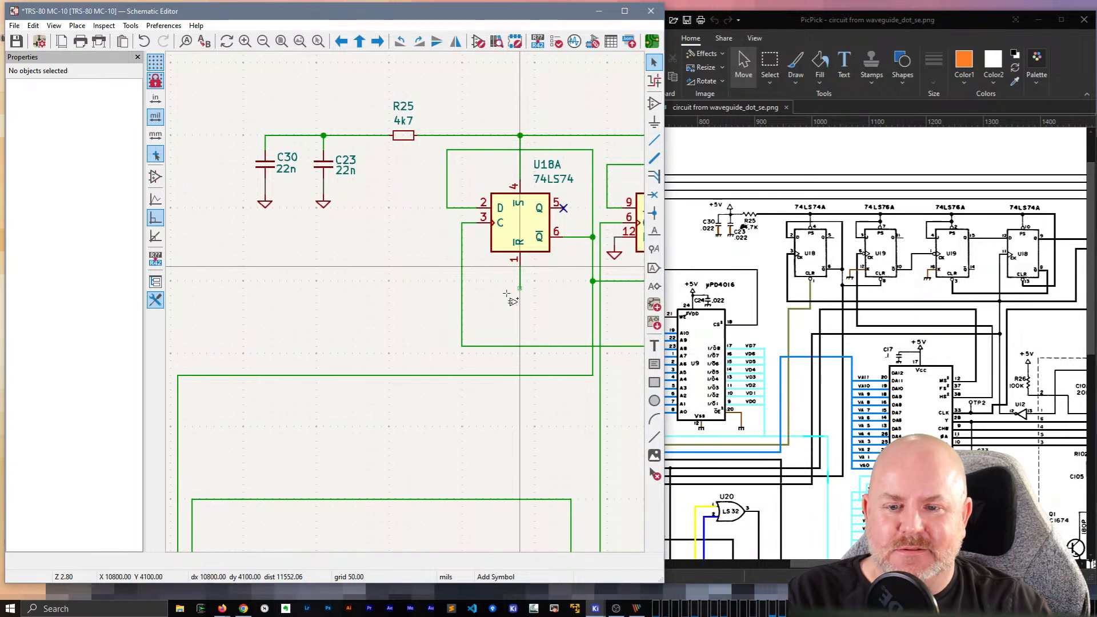
{"action": "key", "text": "a"}
{"action": "left_click", "coordinate": [492, 303]}
{"action": "key", "text": "Escape"}
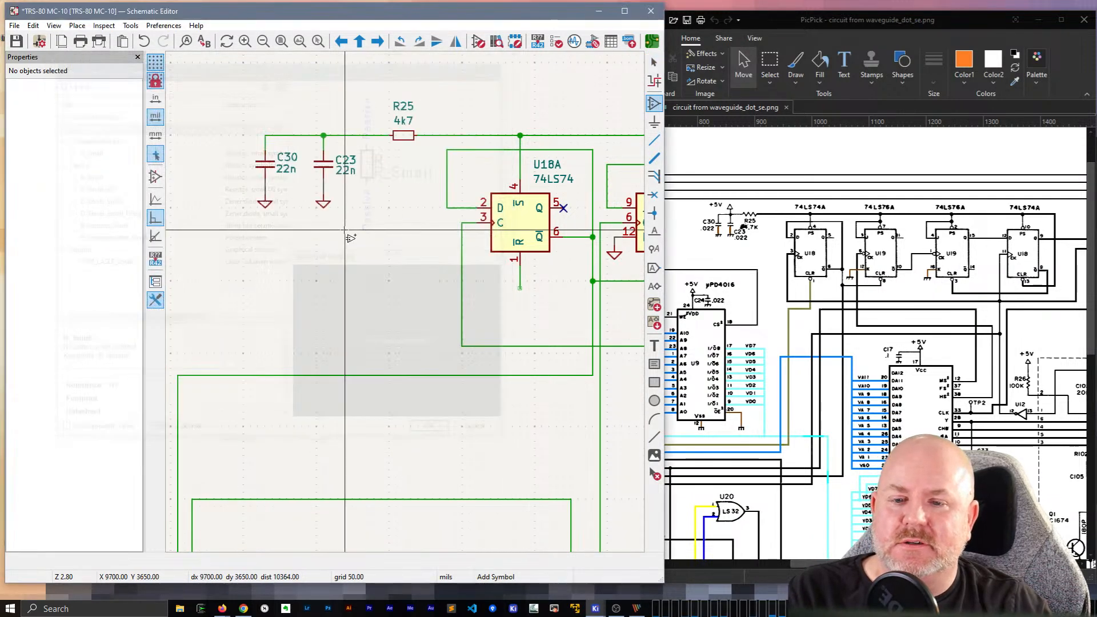
Step: Add a net label E, rotated vertically, at the end of the wire stub on U18A's pin 1
{"action": "type", "text": "l"}
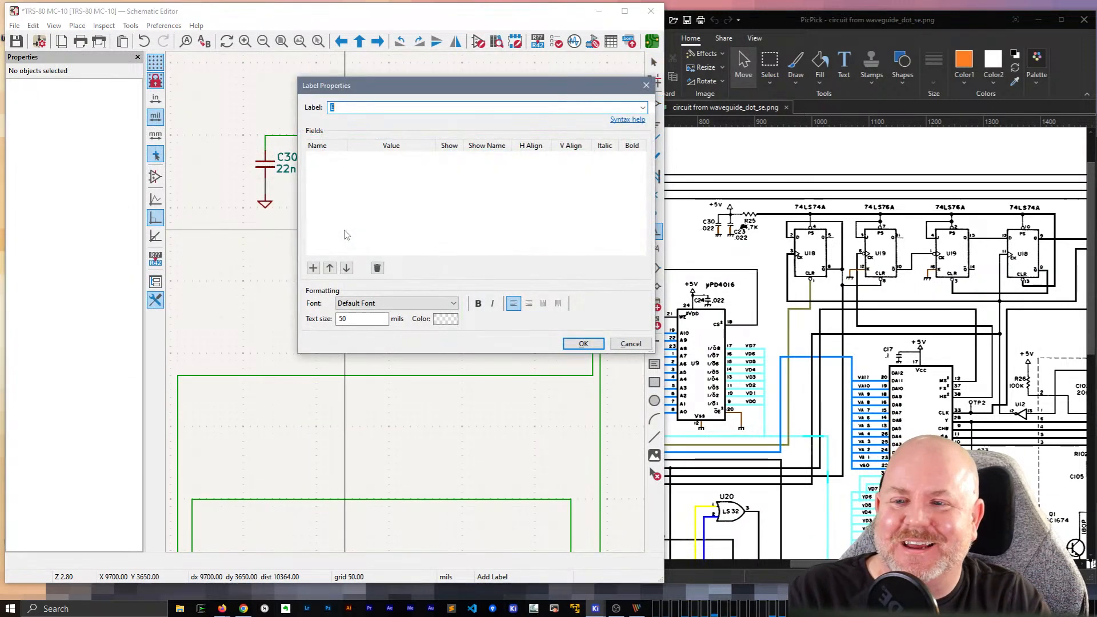
{"action": "type", "text": "E"}
{"action": "key", "text": "Return"}
{"action": "key", "text": "r"}
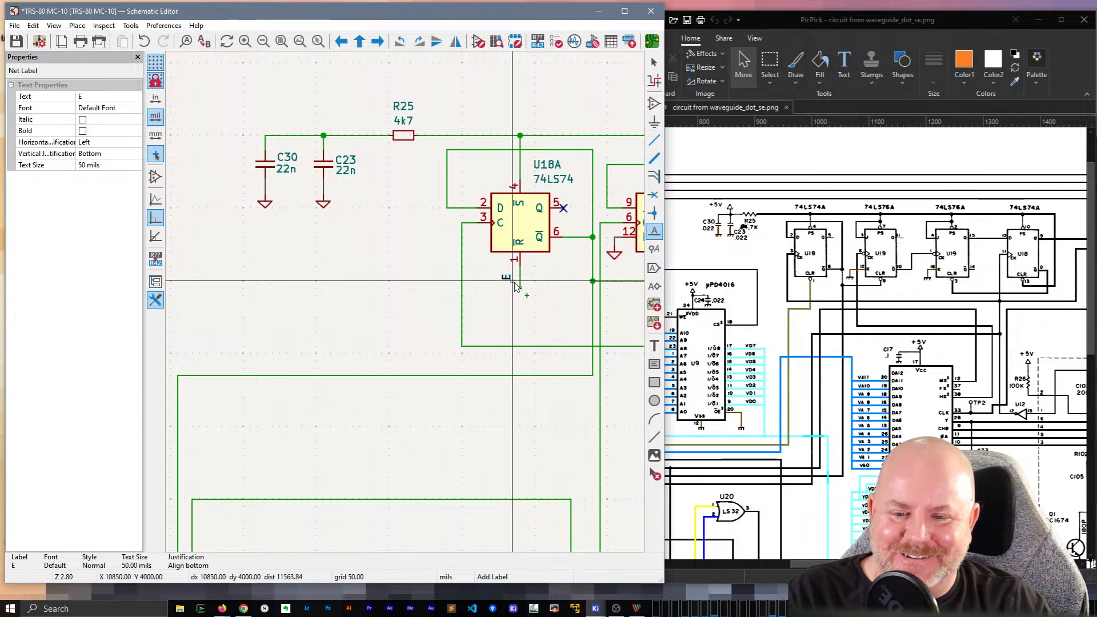
{"action": "left_click", "coordinate": [519, 292]}
{"action": "key", "text": "Escape"}
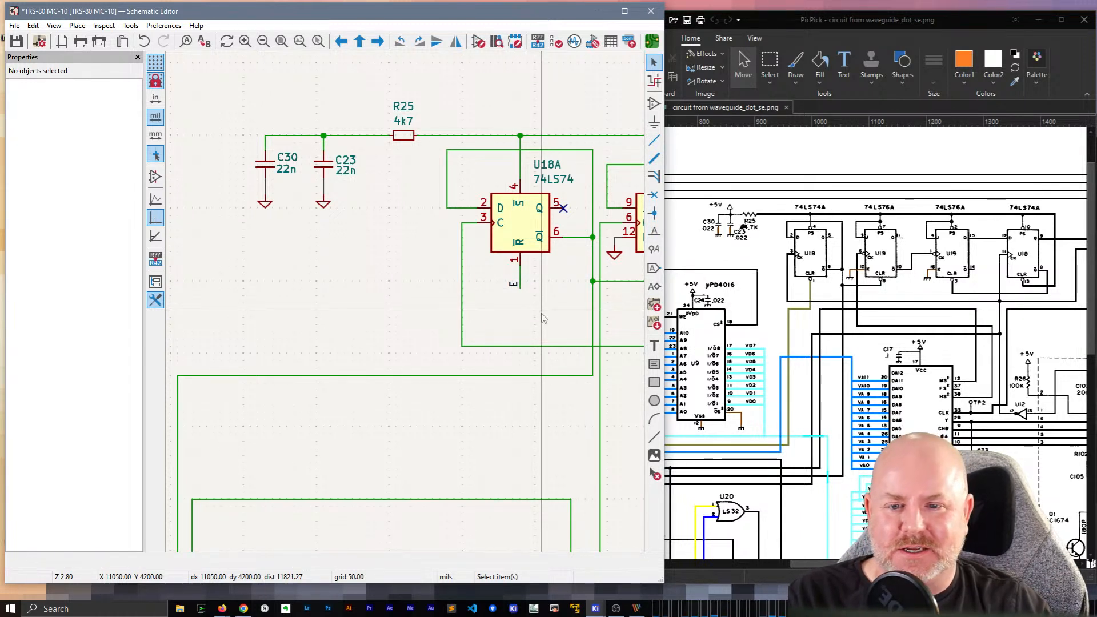
Step: Shift U18A 50 mils to the left, aligning its E-labelled stub and the vertical wire from its pin 6 output with the new position
{"action": "scroll", "coordinate": [543, 314], "scroll_direction": "down", "scroll_amount": 2}
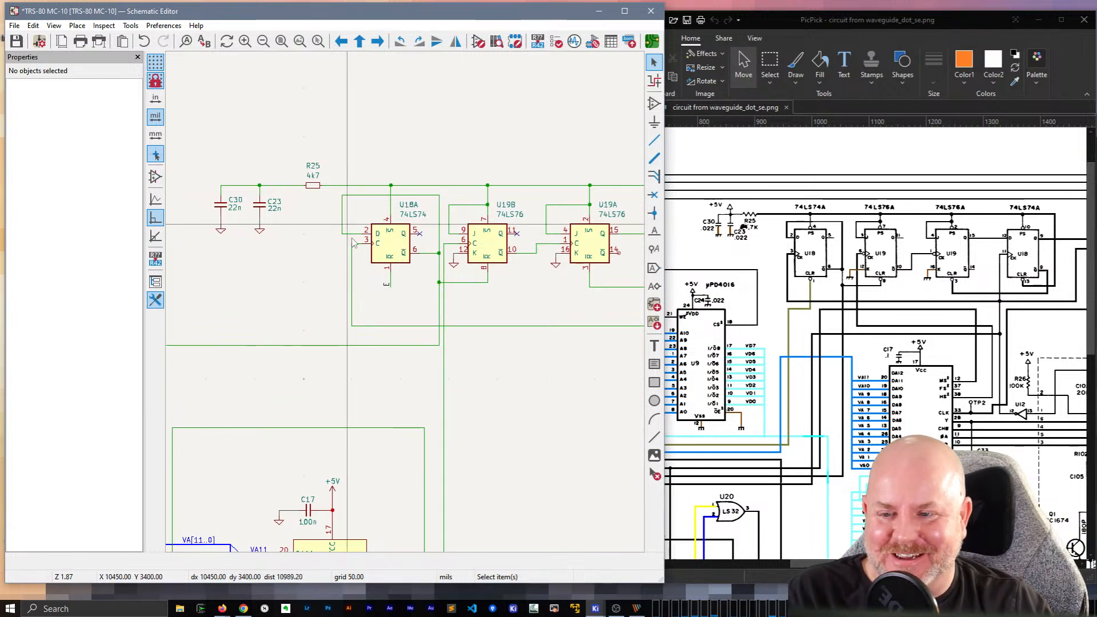
{"action": "left_click", "coordinate": [351, 259]}
{"action": "left_click_drag", "start_coordinate": [352, 259], "coordinate": [381, 245]}
{"action": "left_click", "coordinate": [350, 224]}
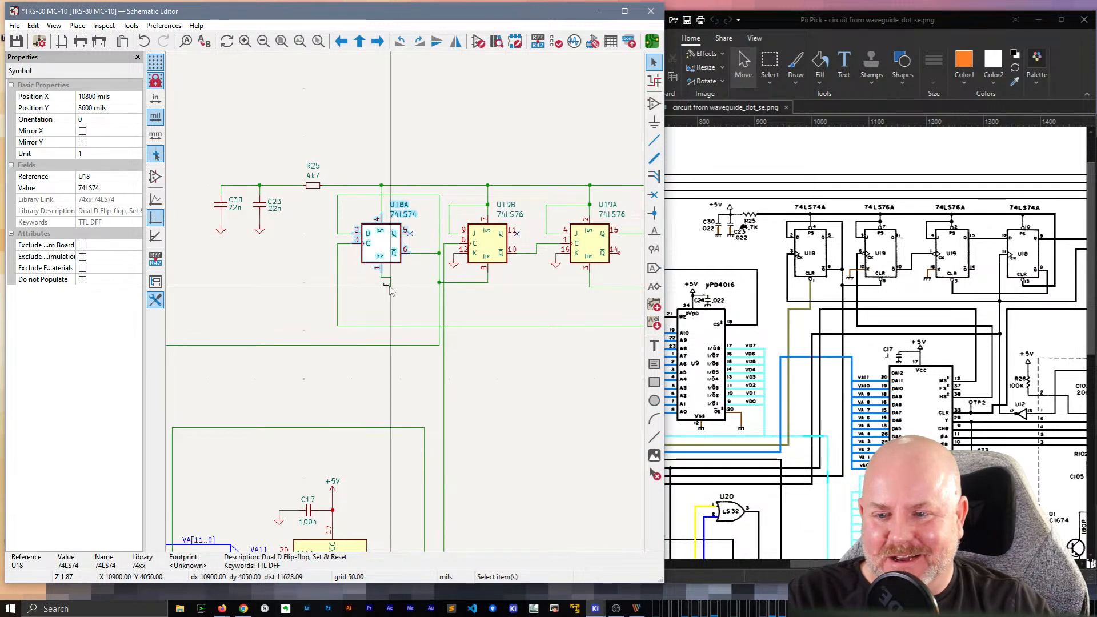
{"action": "left_click_drag", "start_coordinate": [389, 285], "coordinate": [389, 284]}
{"action": "left_click_drag", "start_coordinate": [439, 234], "coordinate": [431, 281]}
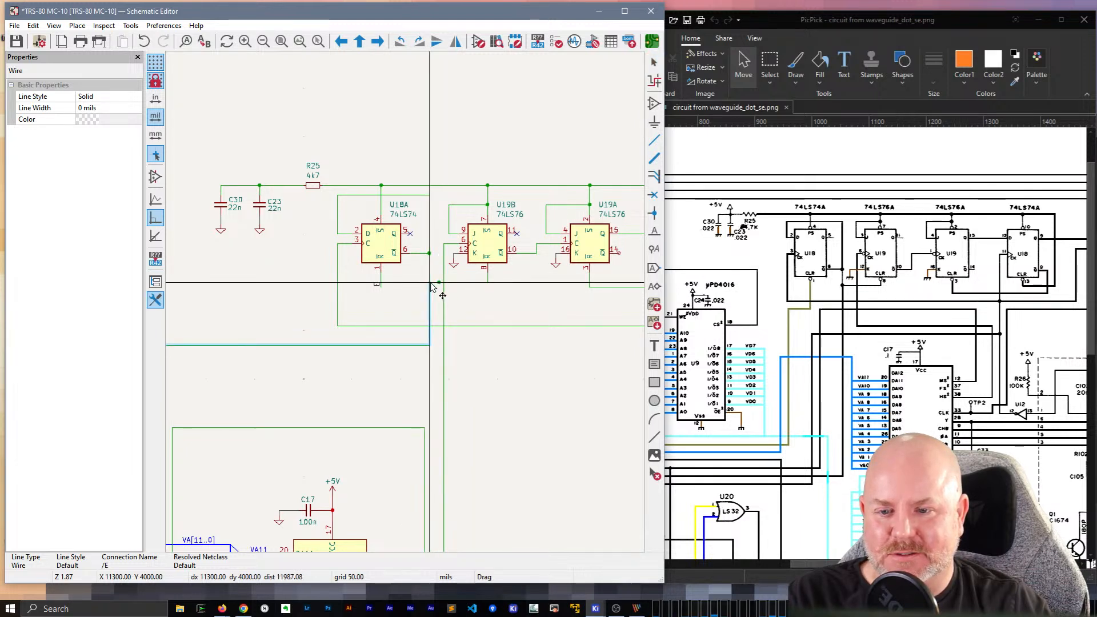
{"action": "left_click", "coordinate": [484, 298]}
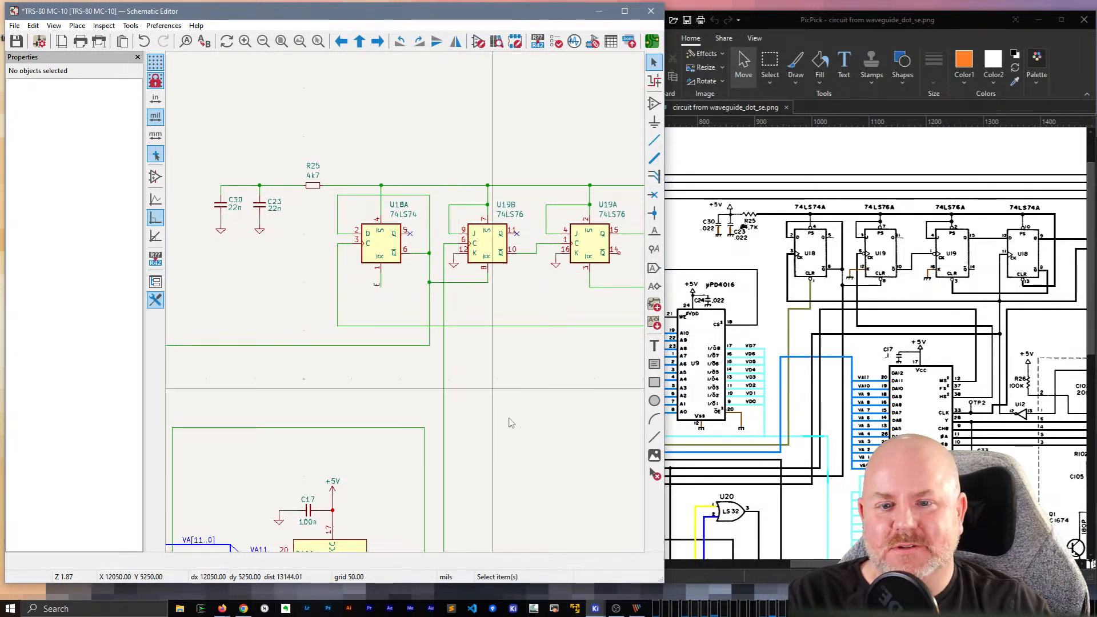
Step: Set the reference of the last 74LS74 flip-flop in the row, U?B, to U18
{"action": "middle_click_drag", "start_coordinate": [510, 421], "coordinate": [401, 455]}
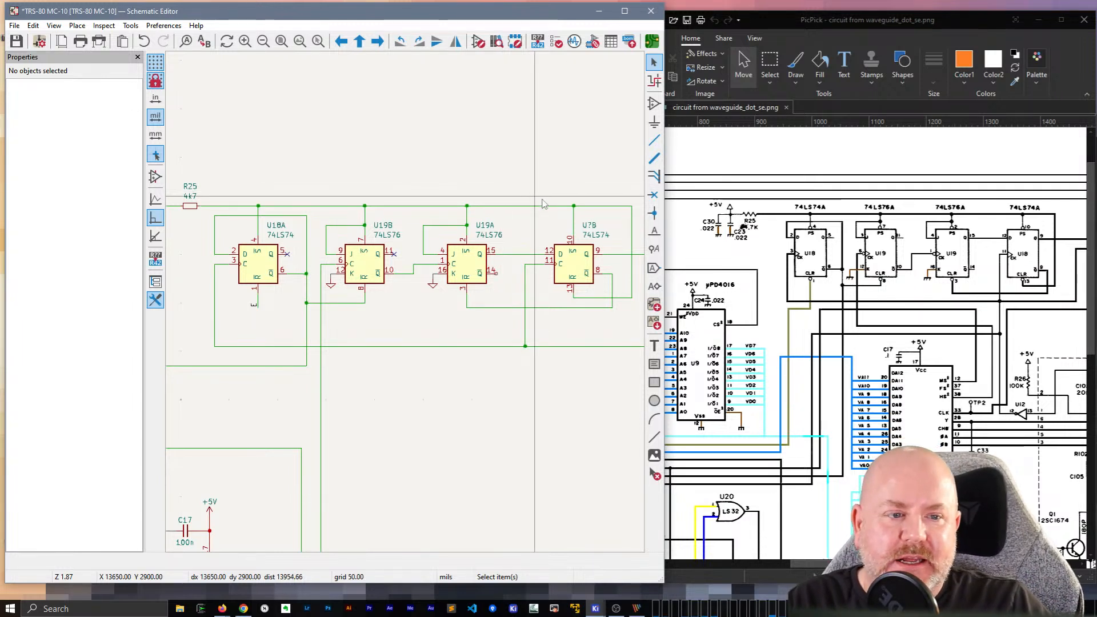
{"action": "left_click_drag", "start_coordinate": [914, 412], "coordinate": [848, 413]}
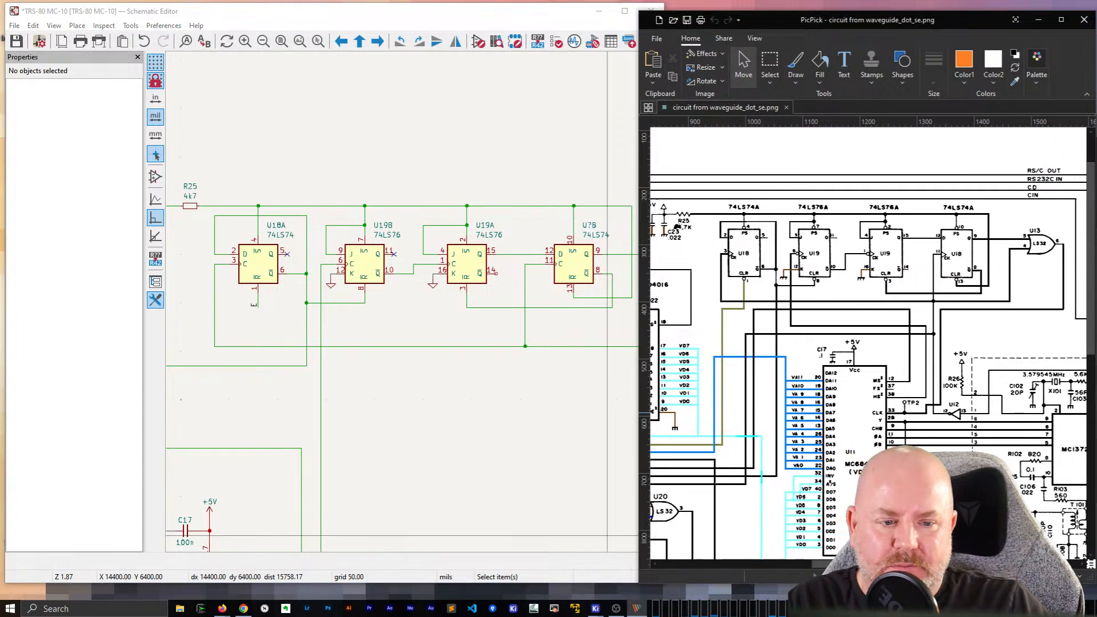
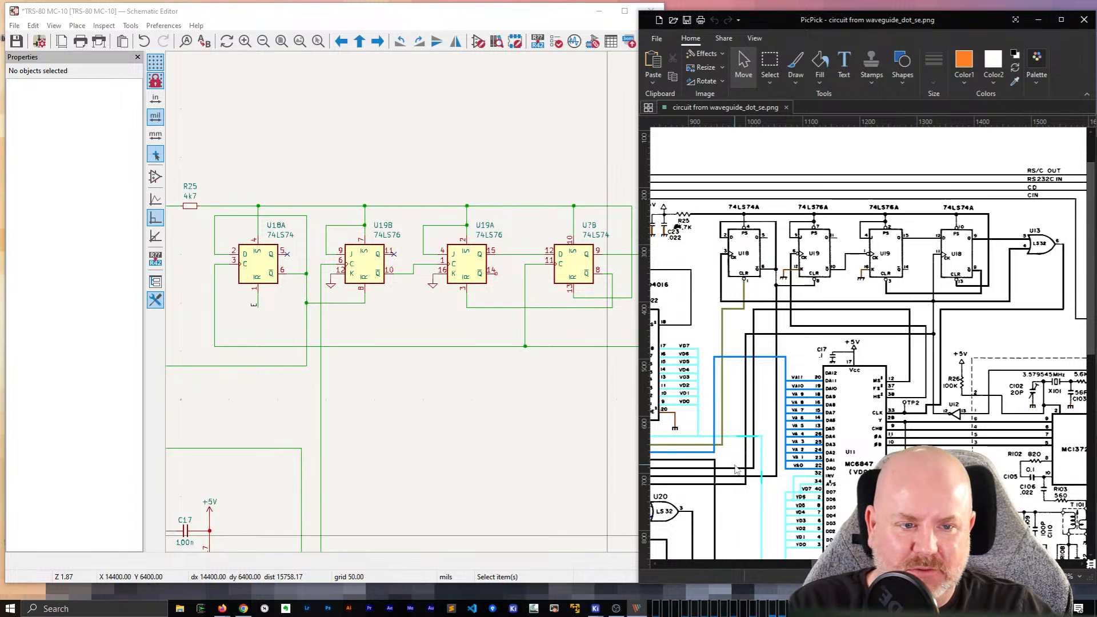
{"action": "left_click", "coordinate": [590, 226]}
{"action": "key", "text": "e"}
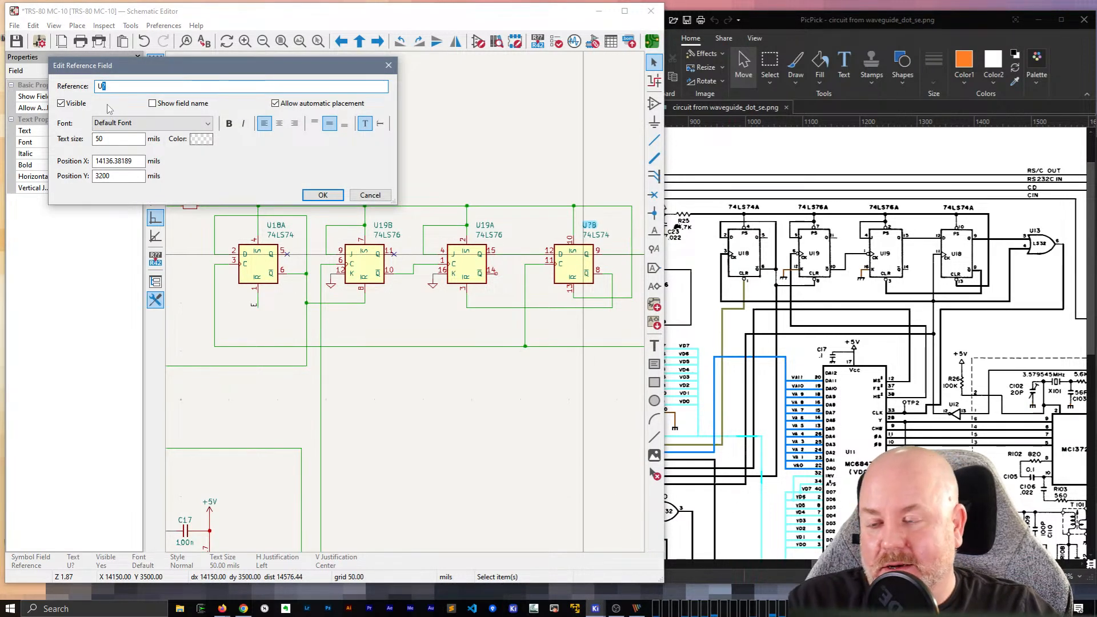
{"action": "type", "text": "U18"}
{"action": "key", "text": "Return"}
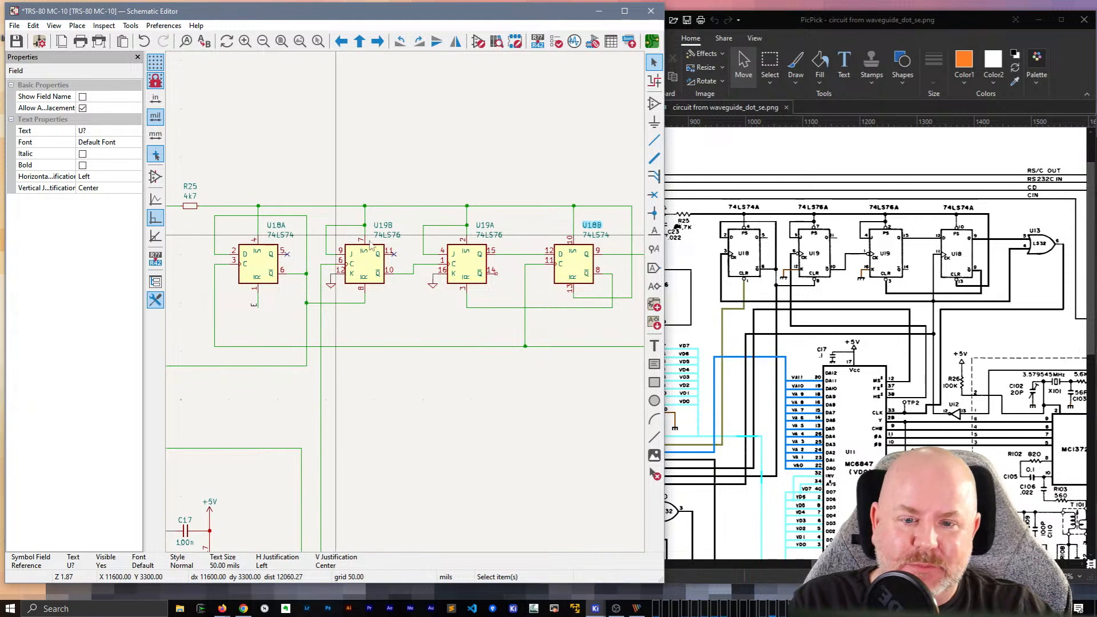
Step: Narrow the schematic window and check the flip-flop wiring and U18A's E label against the reference image
{"action": "scroll", "coordinate": [407, 306], "scroll_direction": "down", "scroll_amount": 2}
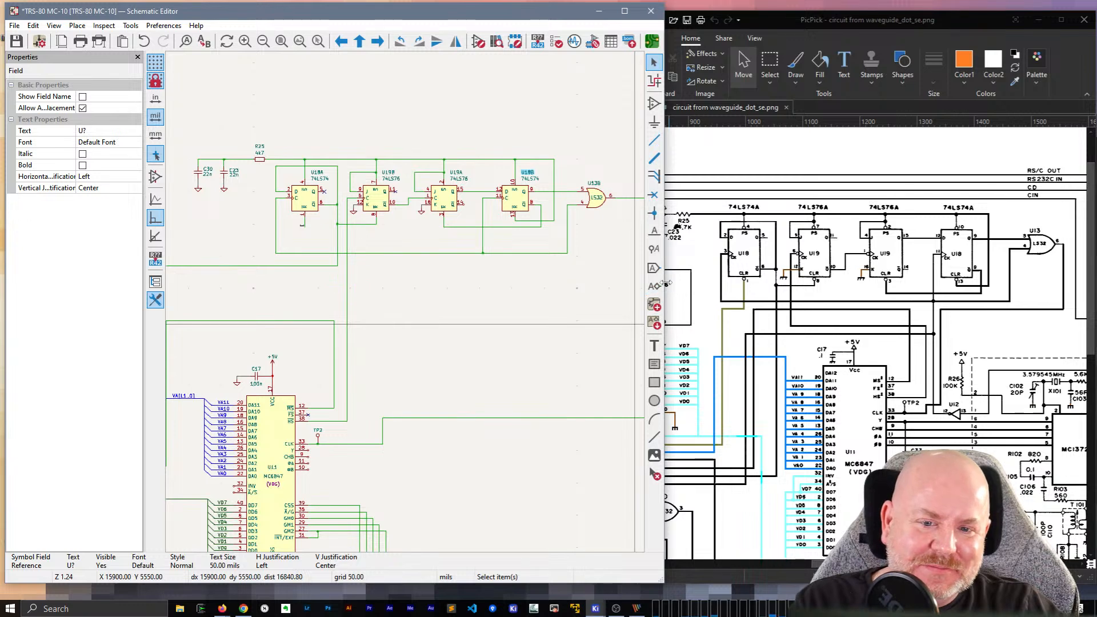
{"action": "left_click_drag", "start_coordinate": [665, 283], "coordinate": [633, 283]}
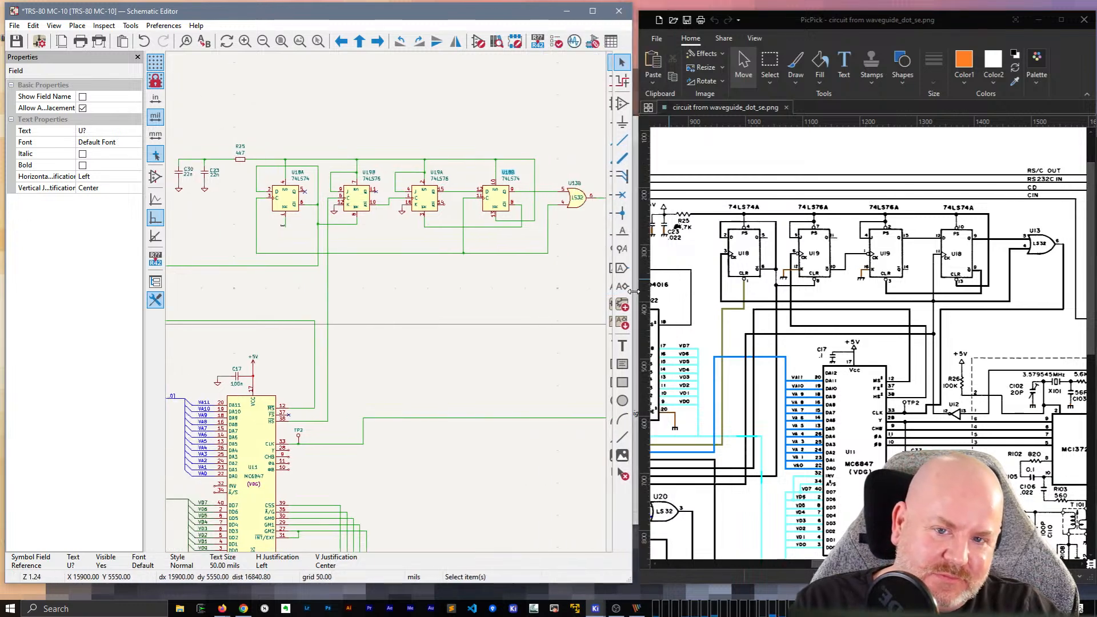
{"action": "left_click", "coordinate": [402, 317]}
{"action": "middle_click_drag", "start_coordinate": [401, 317], "coordinate": [417, 346]}
{"action": "scroll", "coordinate": [411, 265], "scroll_direction": "up", "scroll_amount": 2}
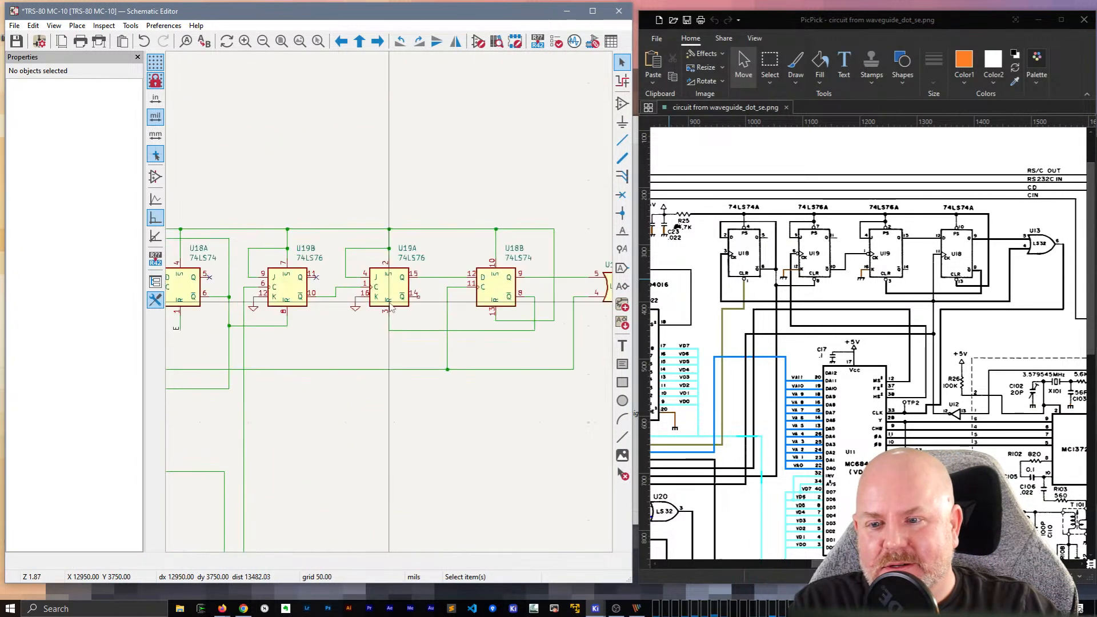
{"action": "scroll", "coordinate": [390, 307], "scroll_direction": "down", "scroll_amount": 2}
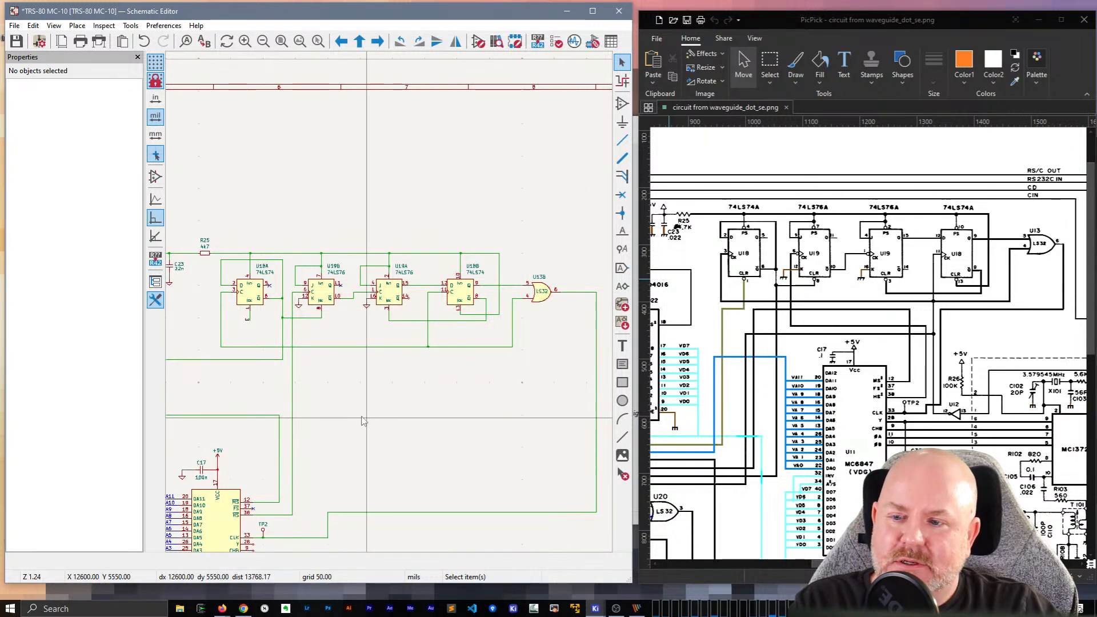
{"action": "middle_click_drag", "start_coordinate": [354, 412], "coordinate": [522, 412]}
{"action": "scroll", "coordinate": [409, 326], "scroll_direction": "up", "scroll_amount": 4}
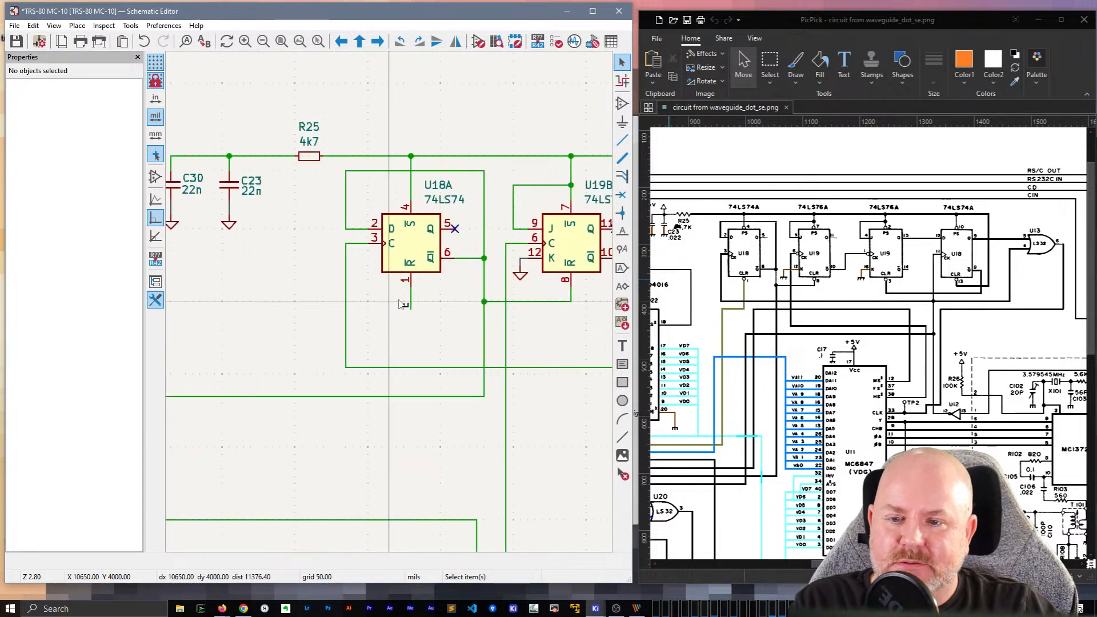
{"action": "left_click", "coordinate": [401, 304]}
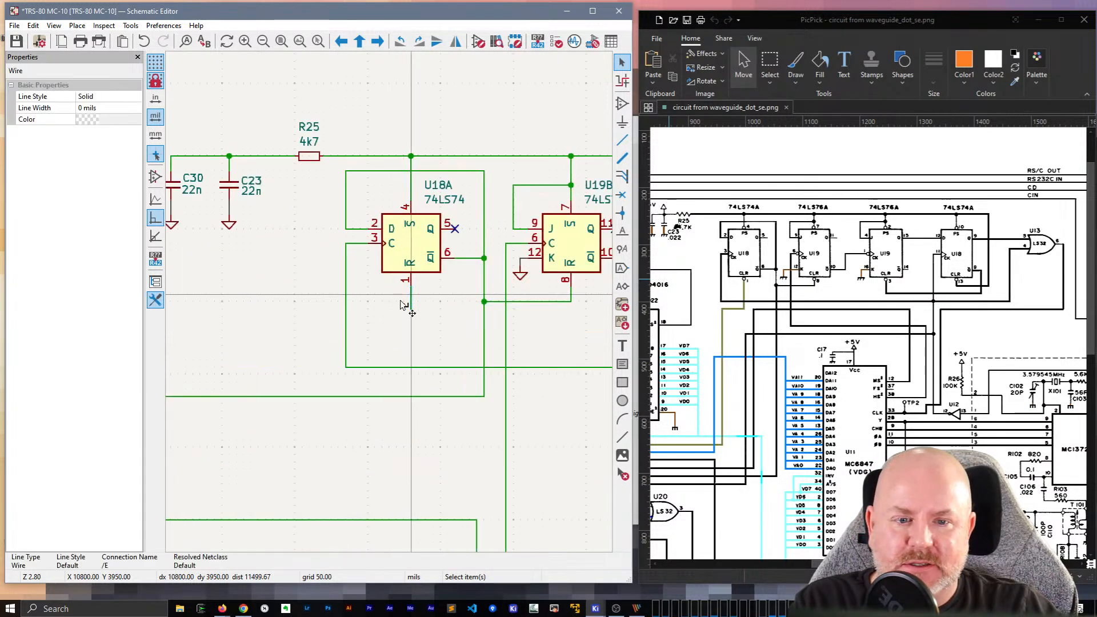
{"action": "left_click", "coordinate": [281, 297]}
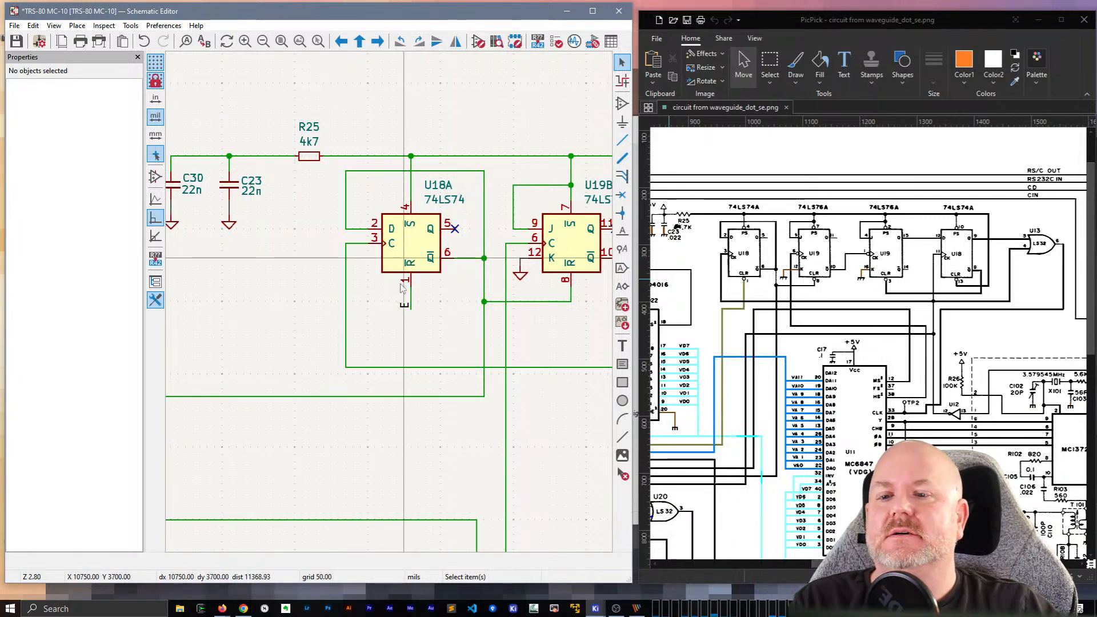
Step: Select U18A's E label and open the net class settings of the schematic setup
{"action": "left_click", "coordinate": [405, 305]}
{"action": "left_click", "coordinate": [39, 41]}
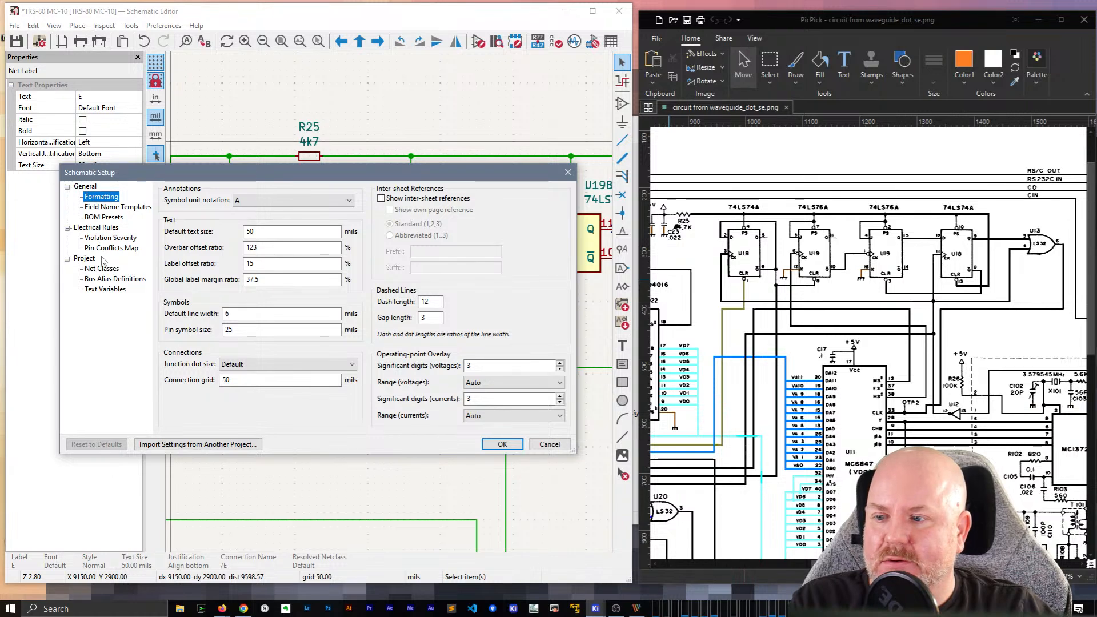
{"action": "left_click", "coordinate": [103, 269]}
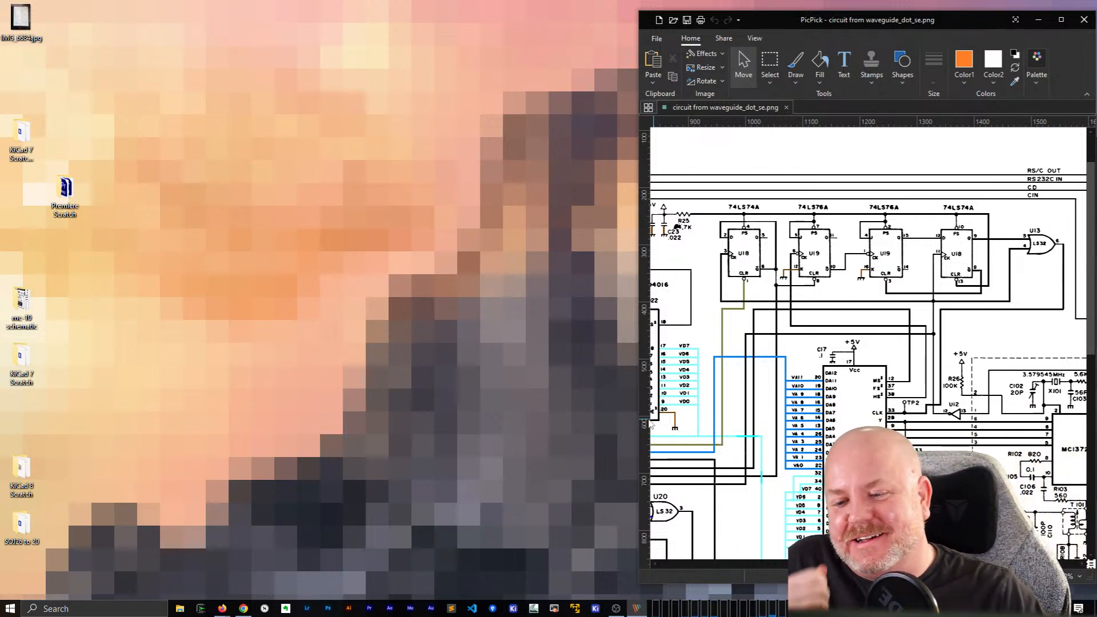
Step: Switch to the KiCad project manager and reopen TRS-80 MC-10.kicad_sch, attempting to restore the last autosaved edits
{"action": "left_click", "coordinate": [596, 607]}
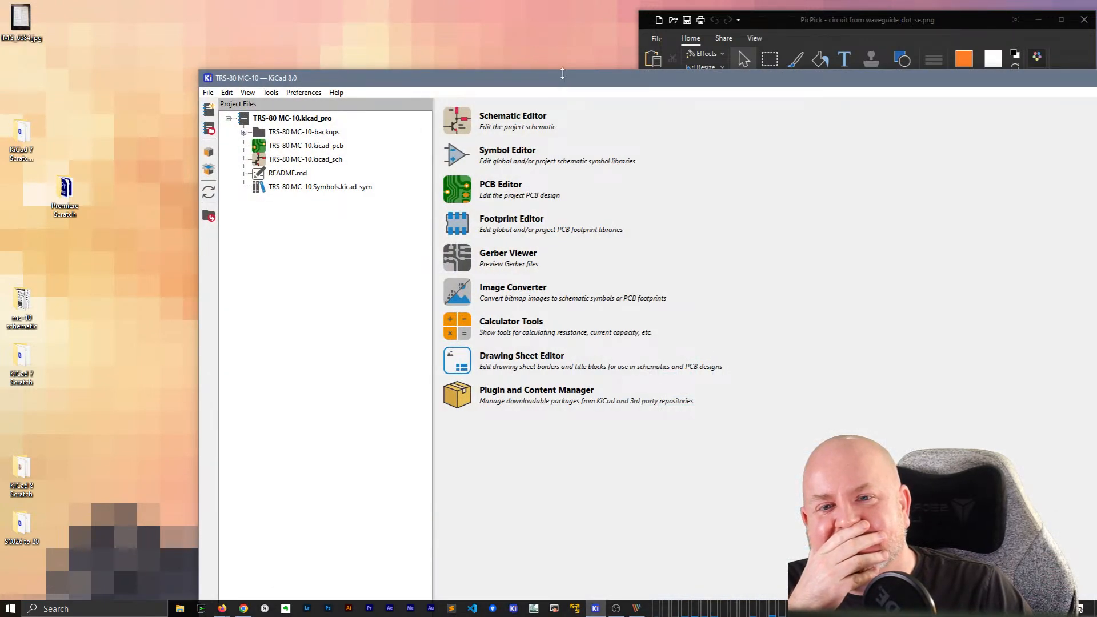
{"action": "left_click_drag", "start_coordinate": [562, 73], "coordinate": [417, 10]}
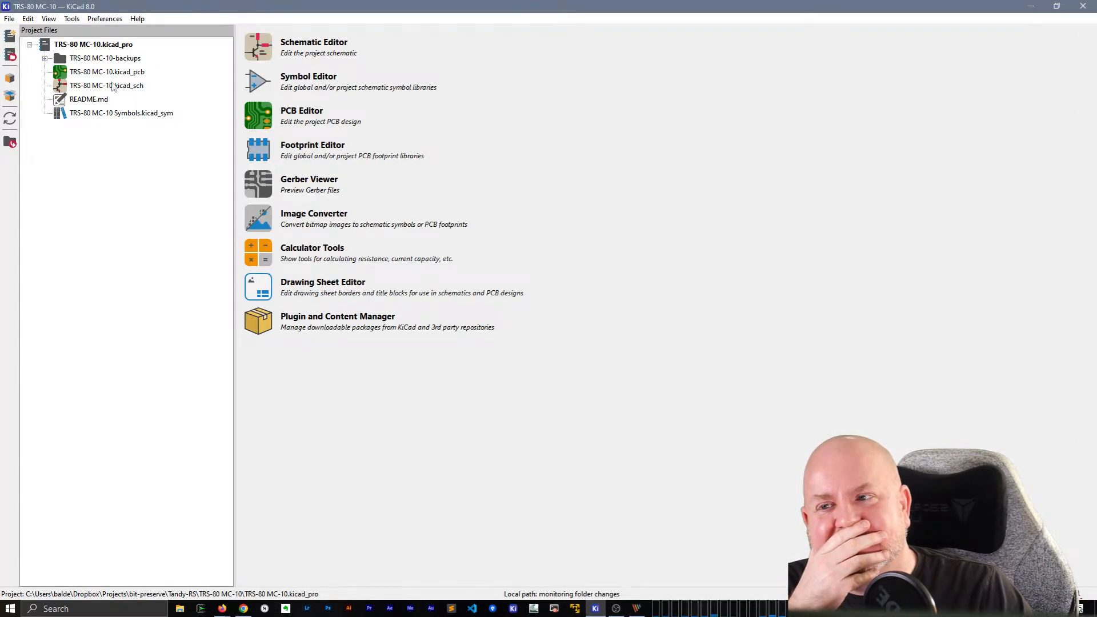
{"action": "left_click", "coordinate": [113, 86]}
{"action": "double_click", "coordinate": [113, 86]}
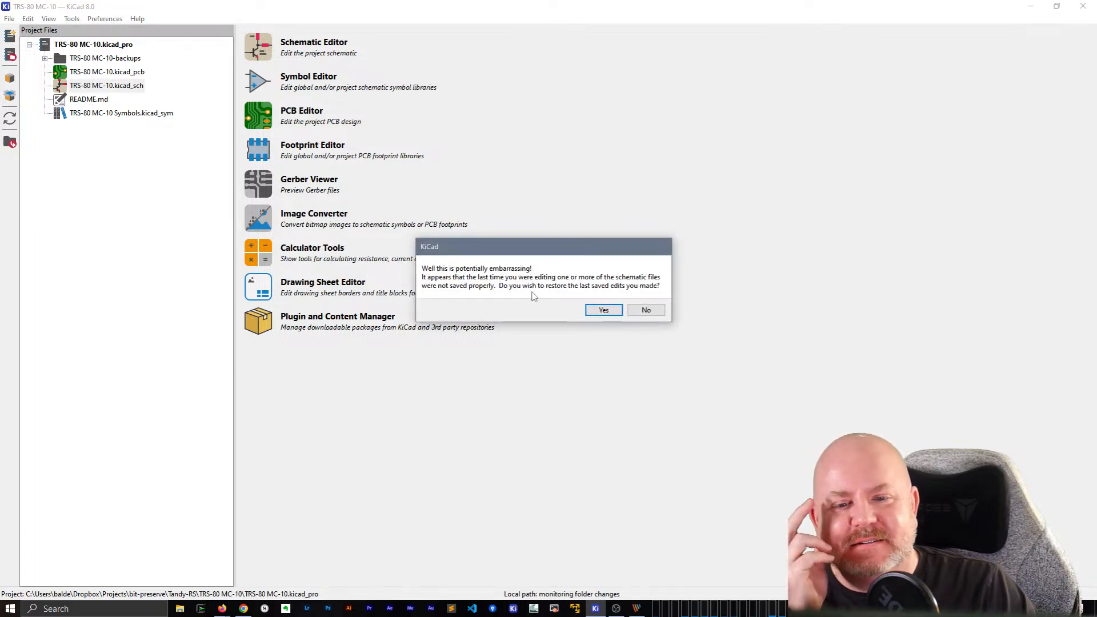
{"action": "left_click", "coordinate": [605, 311]}
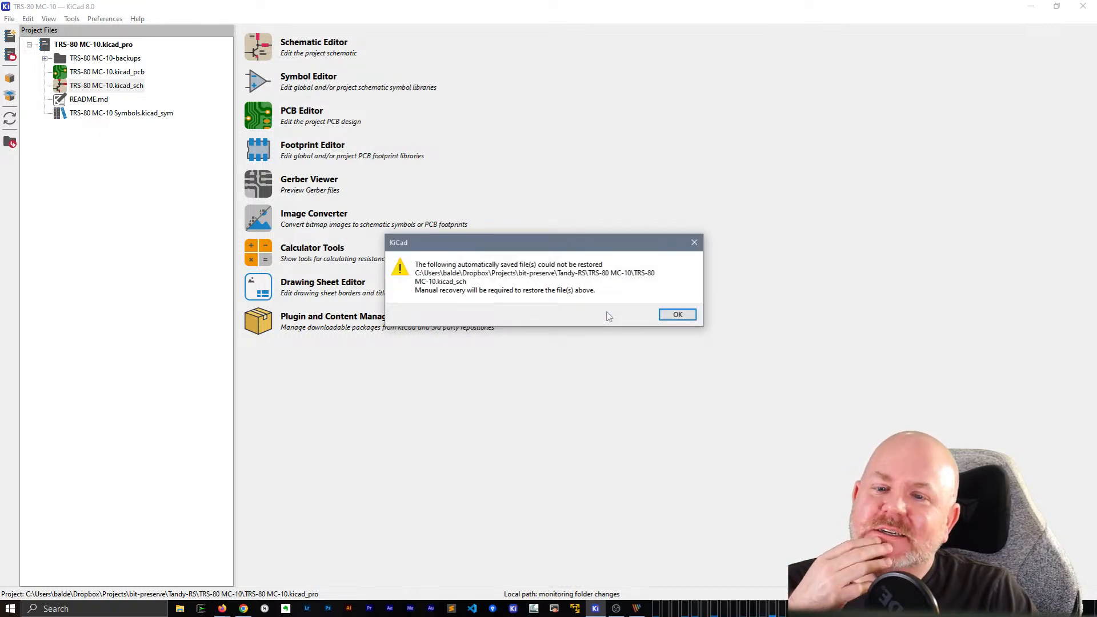
{"action": "left_click", "coordinate": [678, 315]}
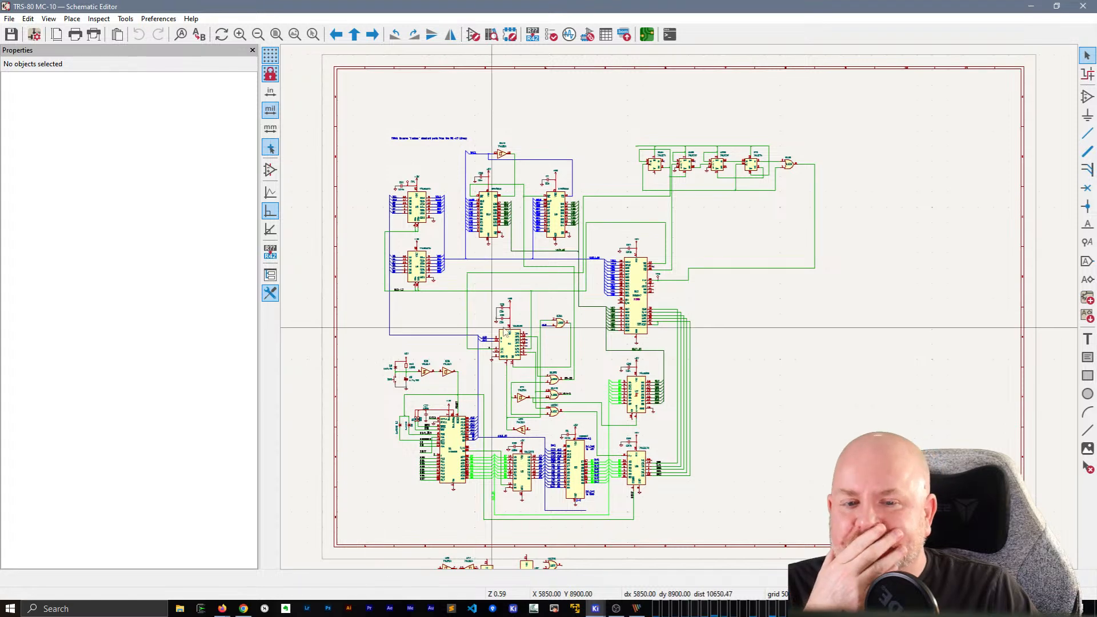
Step: Examine the reopened schematic, especially the flip-flop row and its surroundings, for edits that need redoing
{"action": "scroll", "coordinate": [671, 192], "scroll_direction": "up", "scroll_amount": 5}
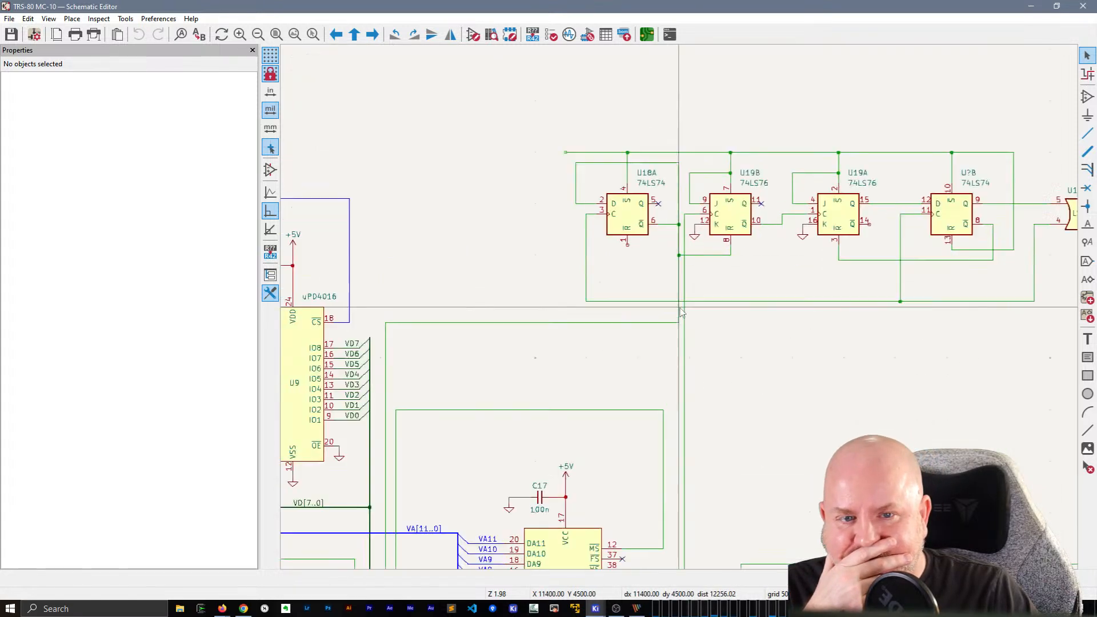
{"action": "scroll", "coordinate": [680, 310], "scroll_direction": "up", "scroll_amount": 2}
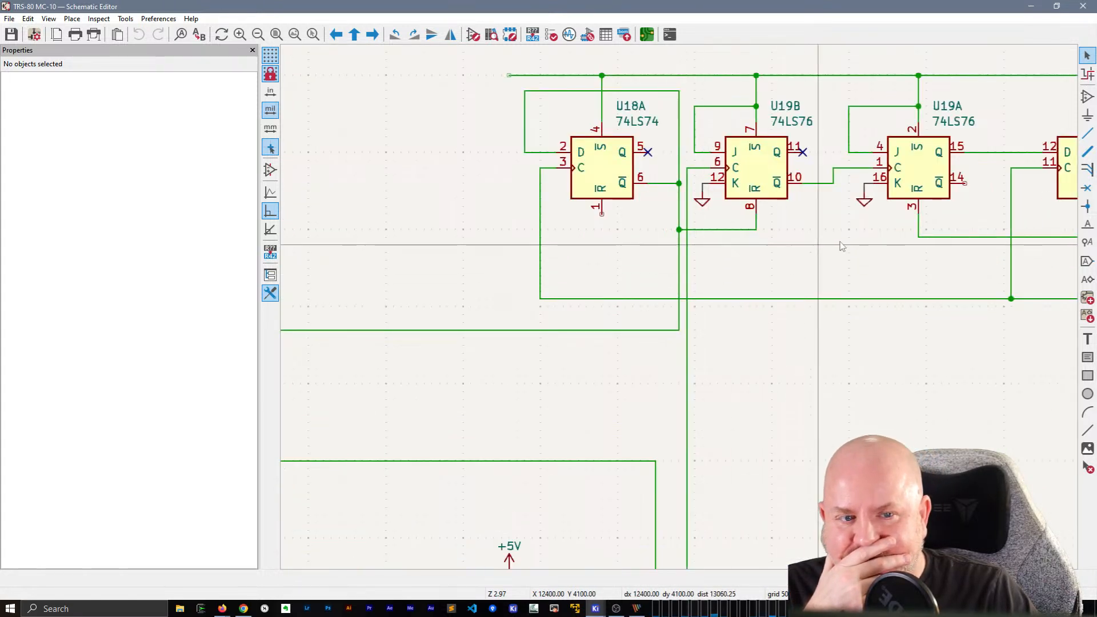
{"action": "middle_click_drag", "start_coordinate": [861, 255], "coordinate": [369, 349]}
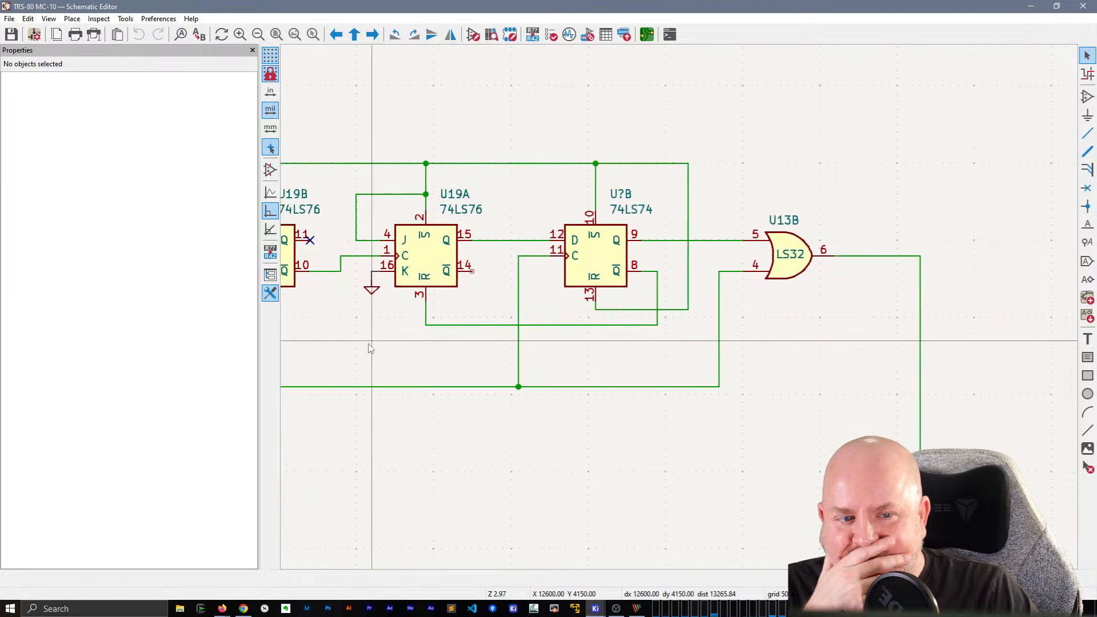
{"action": "scroll", "coordinate": [384, 350], "scroll_direction": "down", "scroll_amount": 4}
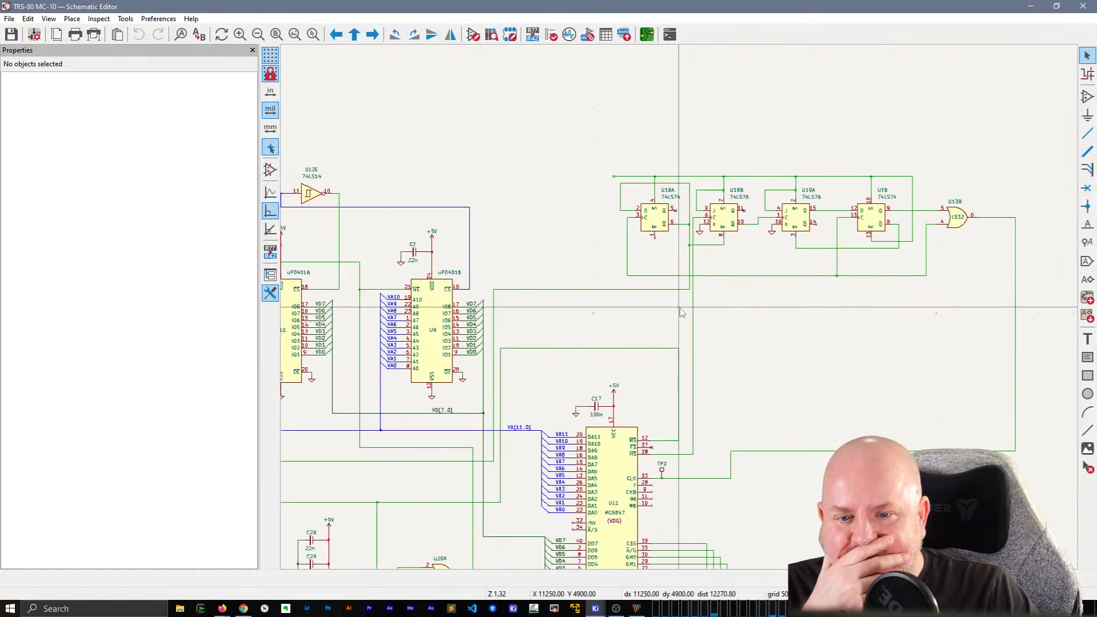
{"action": "middle_click_drag", "start_coordinate": [567, 342], "coordinate": [649, 243]}
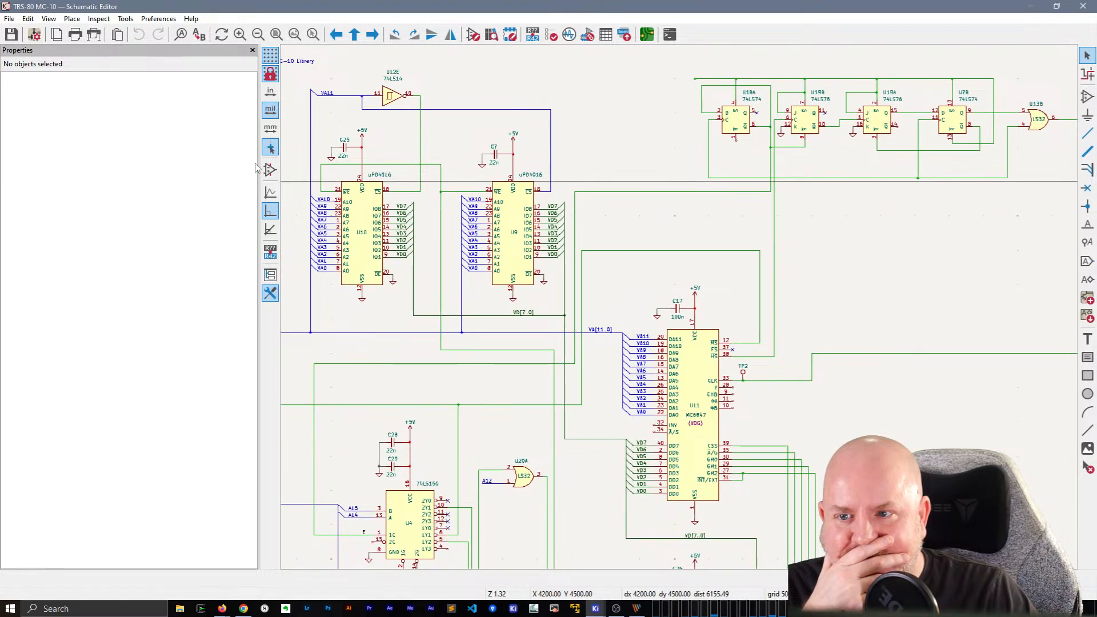
{"action": "left_click_drag", "start_coordinate": [21, 208], "coordinate": [7, 209]}
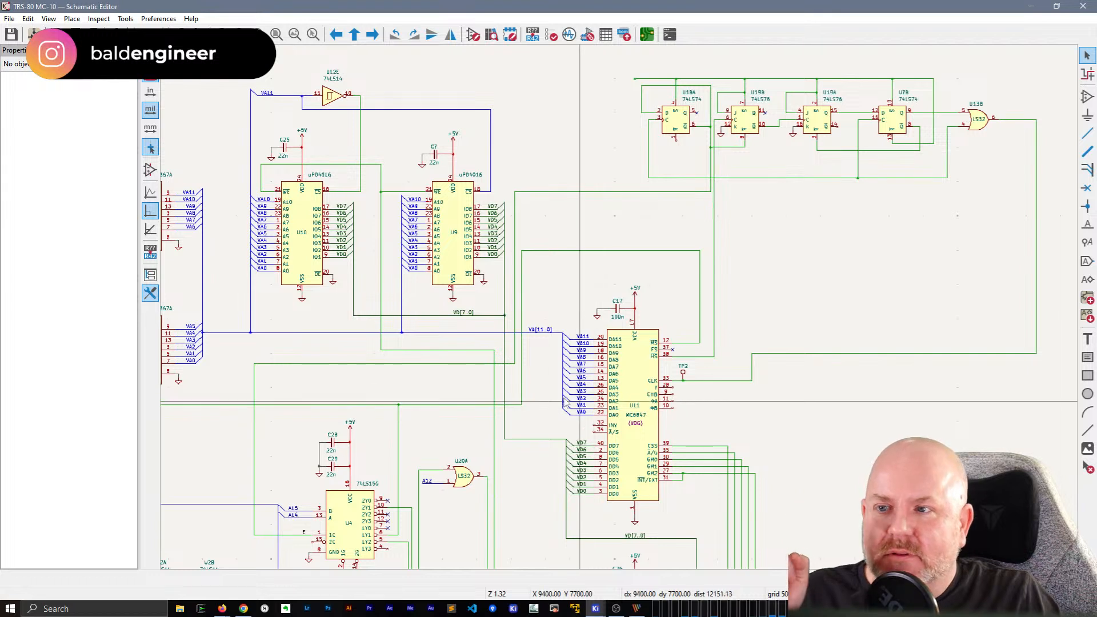
{"action": "left_click", "coordinate": [9, 19]}
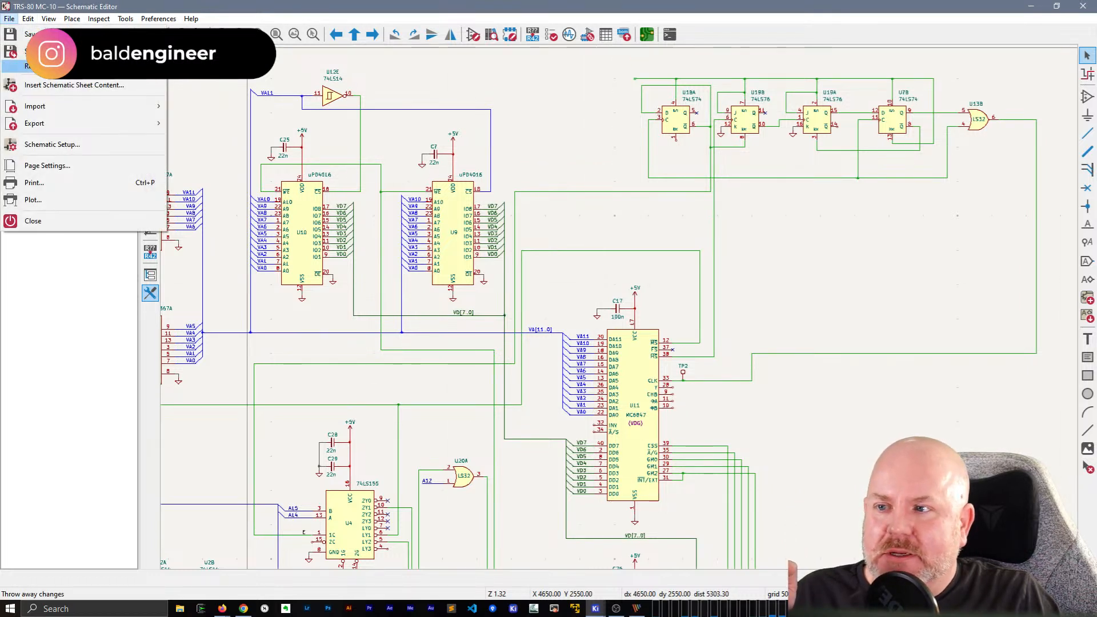
{"action": "left_click", "coordinate": [9, 19]}
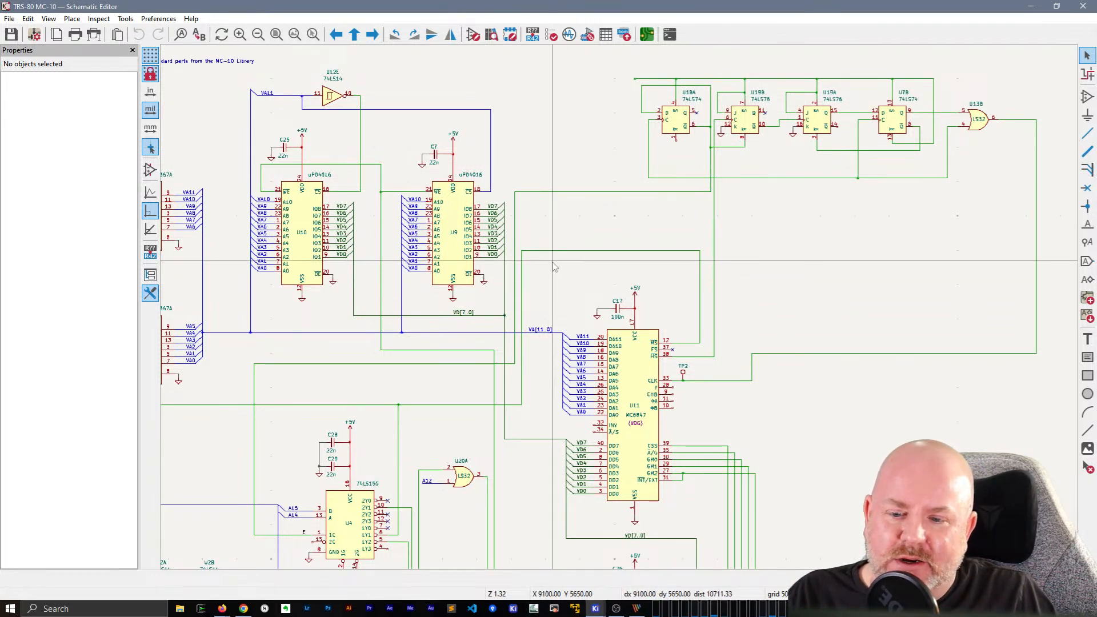
Step: Draw a short wire stub down from U18A's pin 1 and place a vertically rotated net label E at its end
{"action": "scroll", "coordinate": [676, 138], "scroll_direction": "up", "scroll_amount": 5}
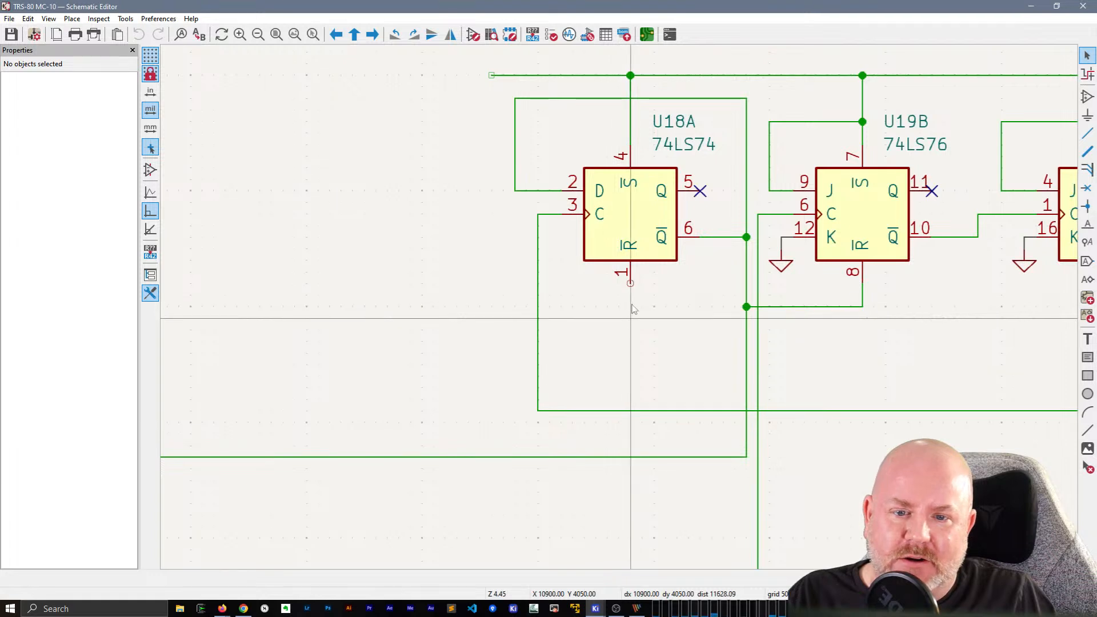
{"action": "left_click", "coordinate": [632, 286]}
{"action": "double_click", "coordinate": [634, 330]}
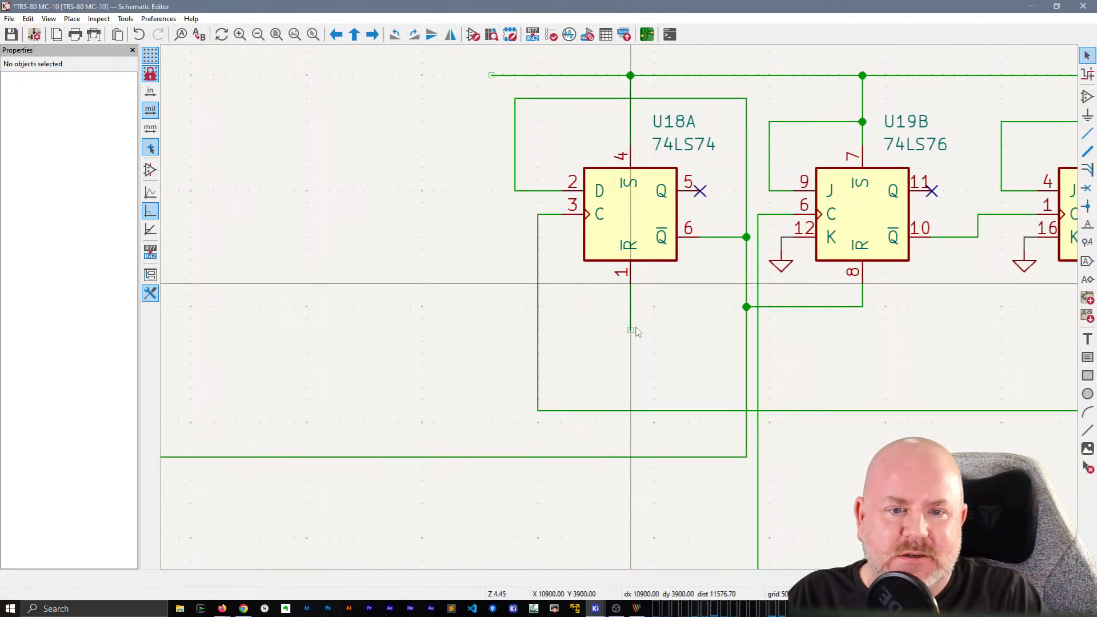
{"action": "type", "text": "lE"}
{"action": "key", "text": "Return"}
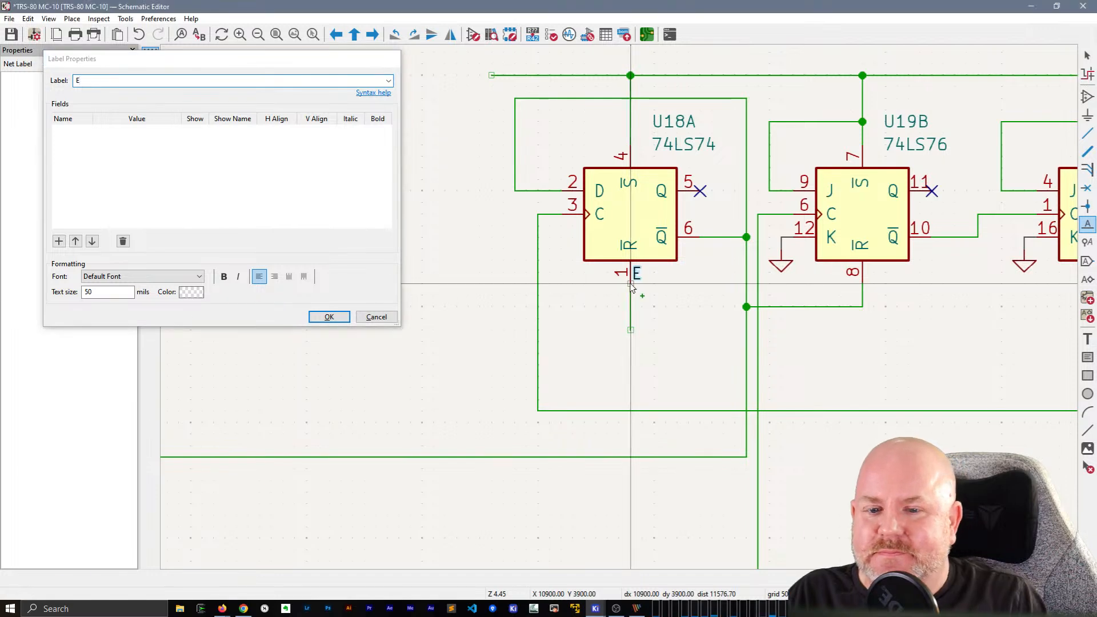
{"action": "left_click", "coordinate": [632, 330]}
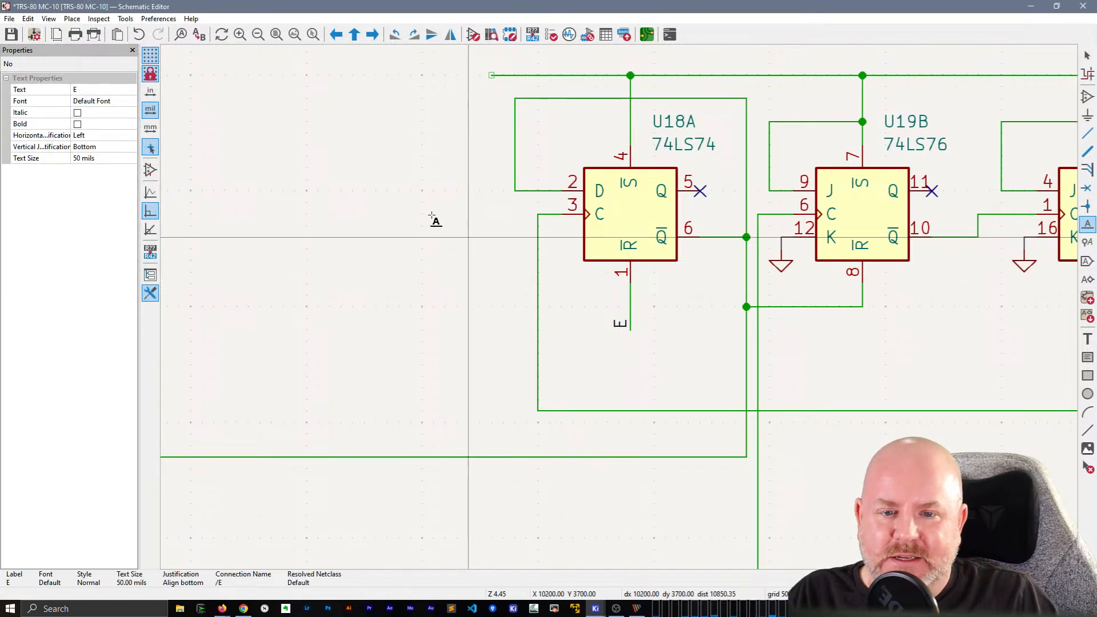
{"action": "scroll", "coordinate": [436, 220], "scroll_direction": "down", "scroll_amount": 2}
{"action": "key", "text": "Escape"}
{"action": "middle_click_drag", "start_coordinate": [487, 368], "coordinate": [503, 354]}
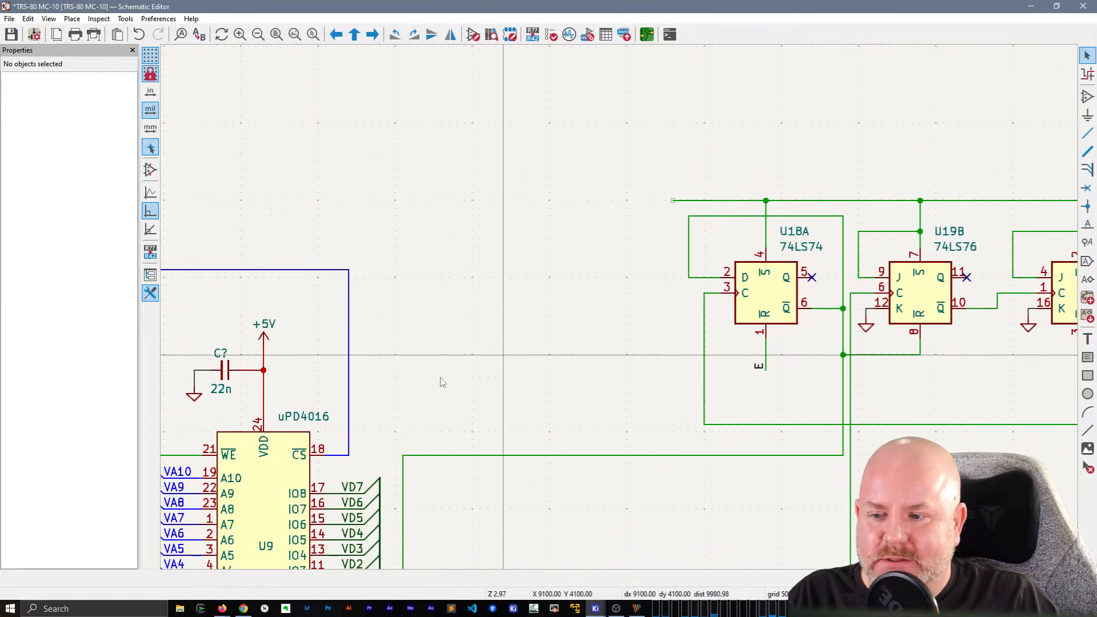
{"action": "left_click", "coordinate": [226, 371]}
{"action": "key", "text": "ctrl+d"}
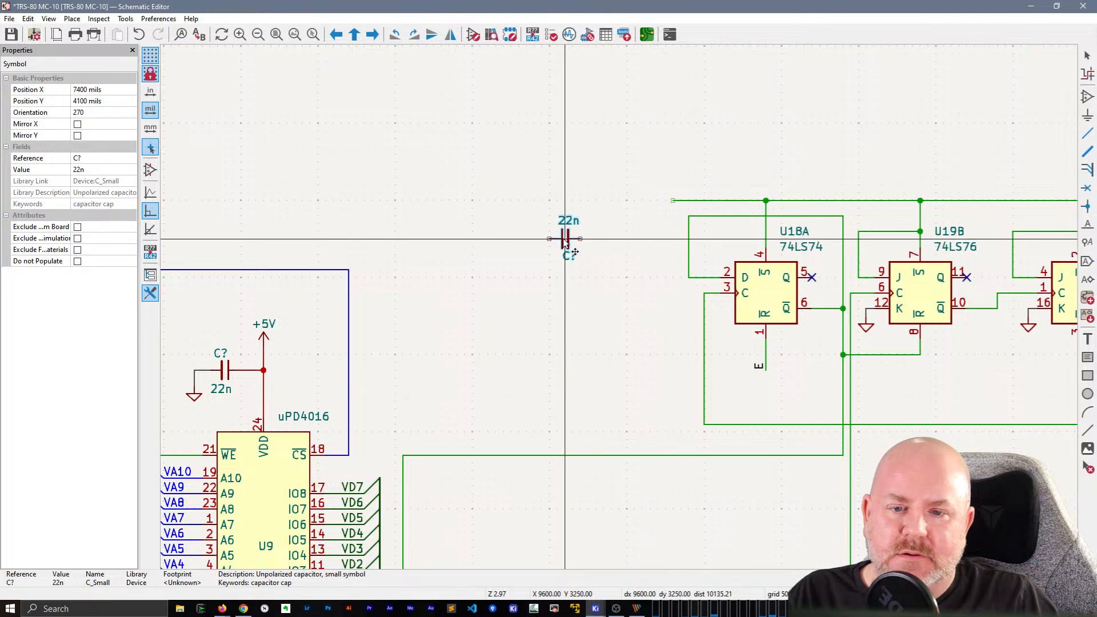
{"action": "key", "text": "Escape"}
Step: Add a C_Small capacitor beside U18A, just before the open start of the flip-flops' upper wire
{"action": "key", "text": "a"}
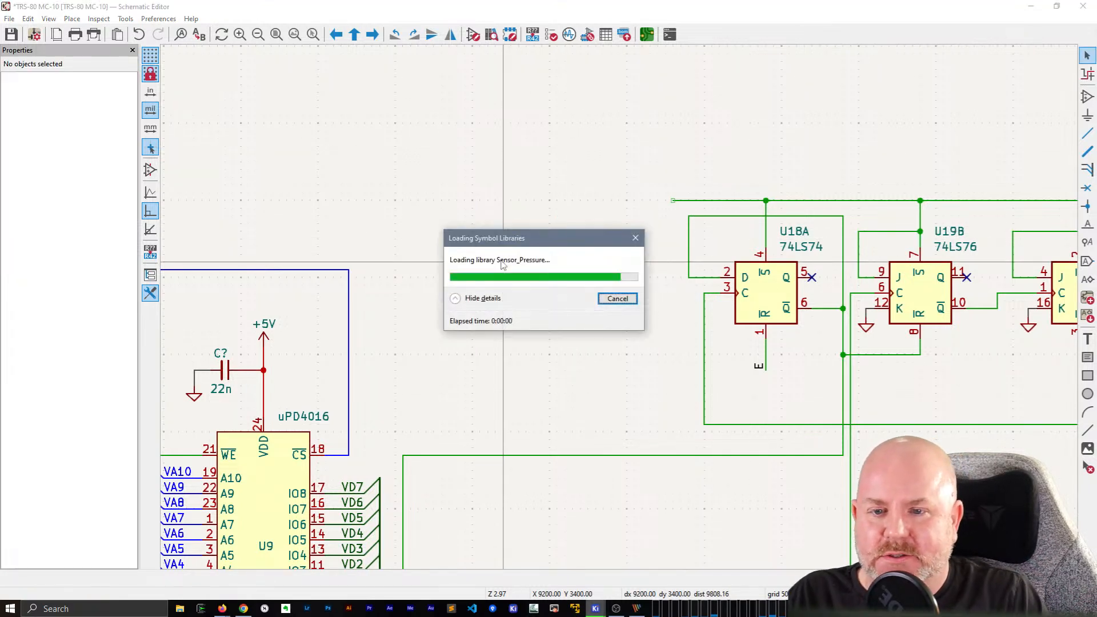
{"action": "type", "text": "C"}
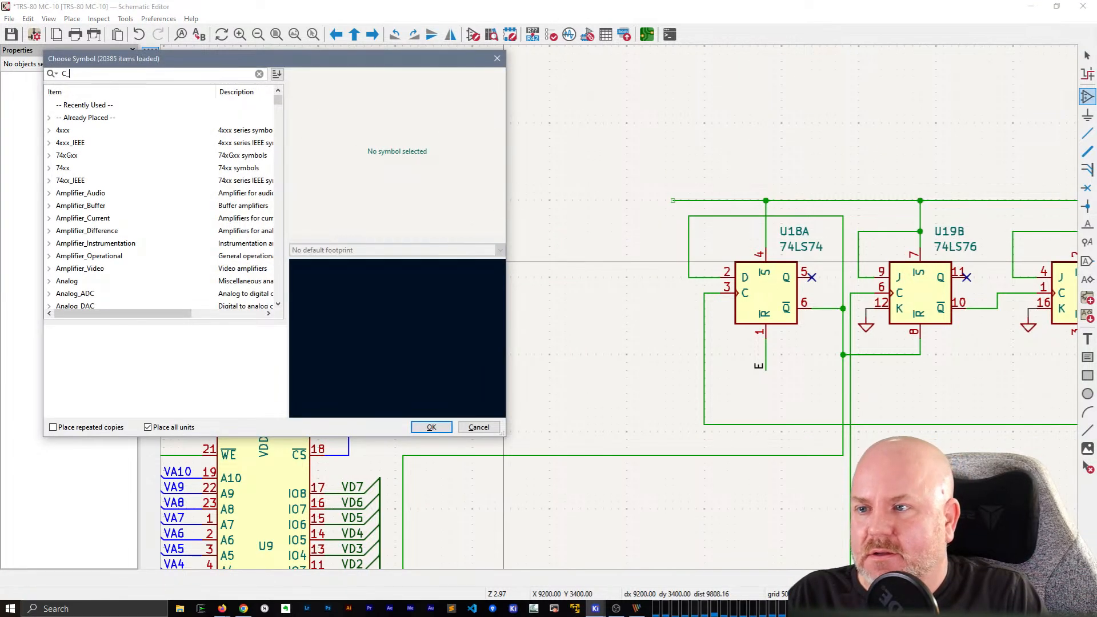
{"action": "type", "text": "_Small"}
{"action": "key", "text": "Return"}
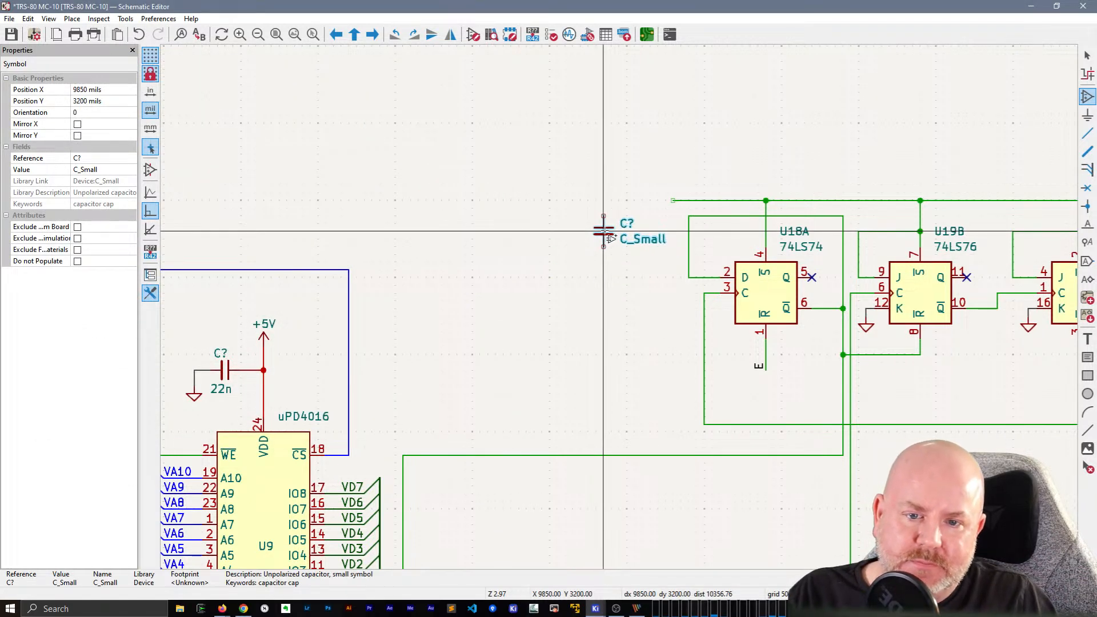
{"action": "left_click", "coordinate": [608, 236]}
{"action": "key", "text": "Escape"}
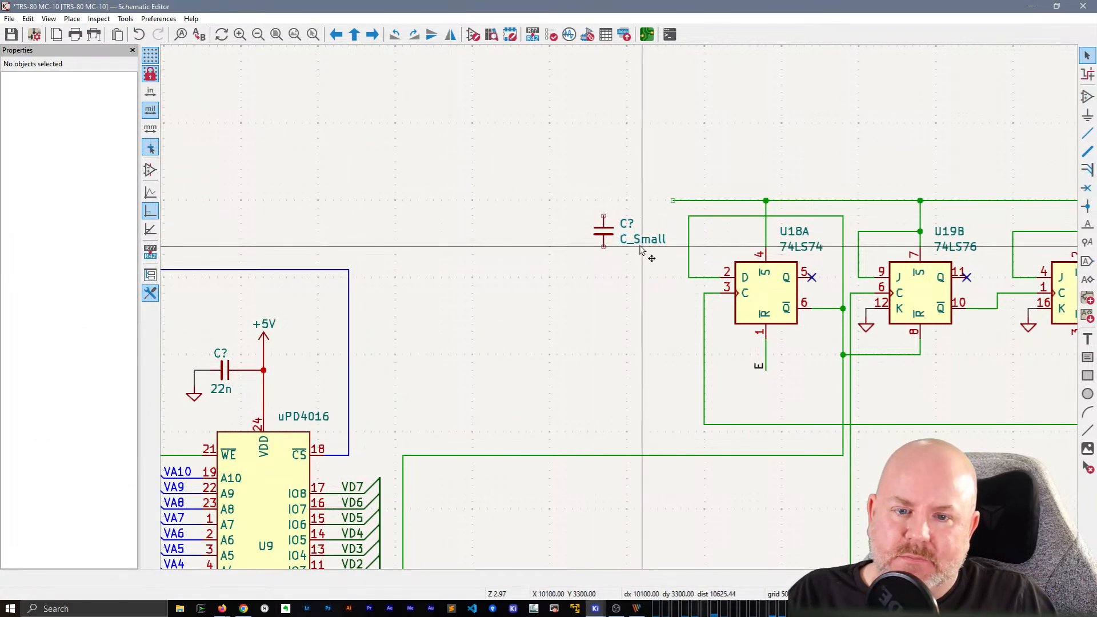
Step: Set the value of the new capacitor beside U18A to 22n
{"action": "left_click", "coordinate": [641, 249]}
{"action": "double_click", "coordinate": [85, 124]}
{"action": "type", "text": "22n"}
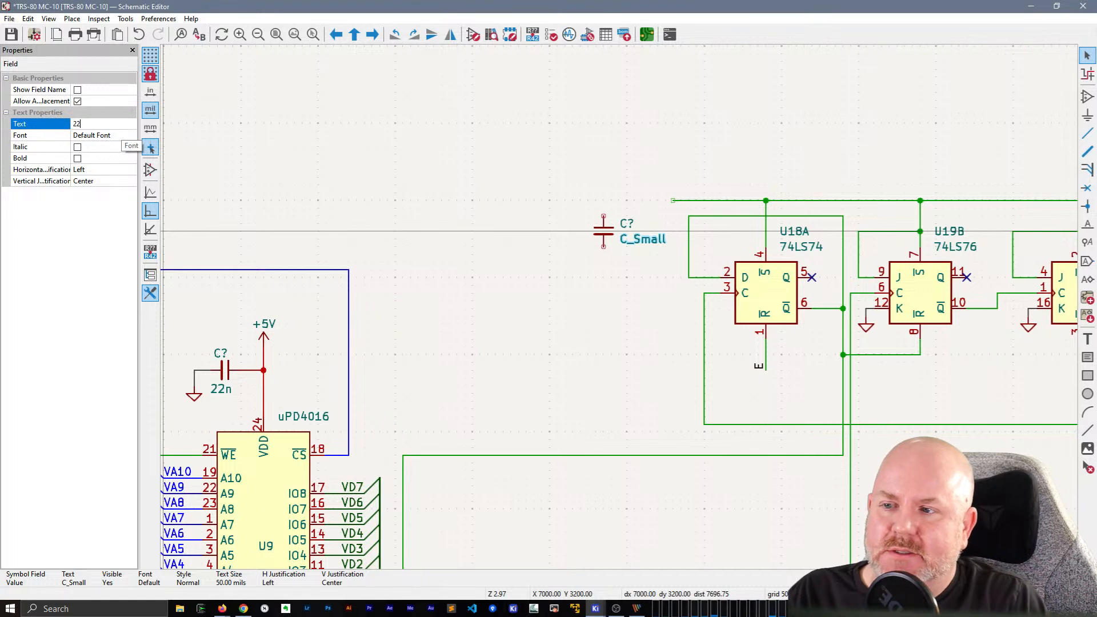
{"action": "key", "text": "Return"}
{"action": "left_click", "coordinate": [461, 230]}
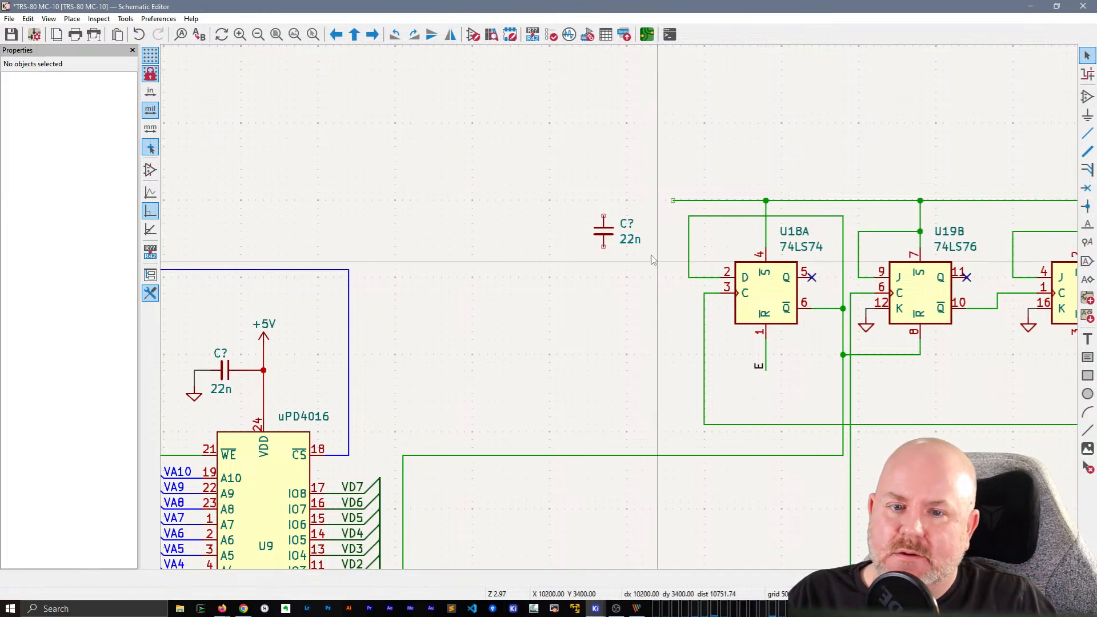
Step: Try the reference C10 on the new 22n capacitor beside U18A, and undo the change
{"action": "left_click", "coordinate": [612, 235]}
{"action": "left_click", "coordinate": [516, 263]}
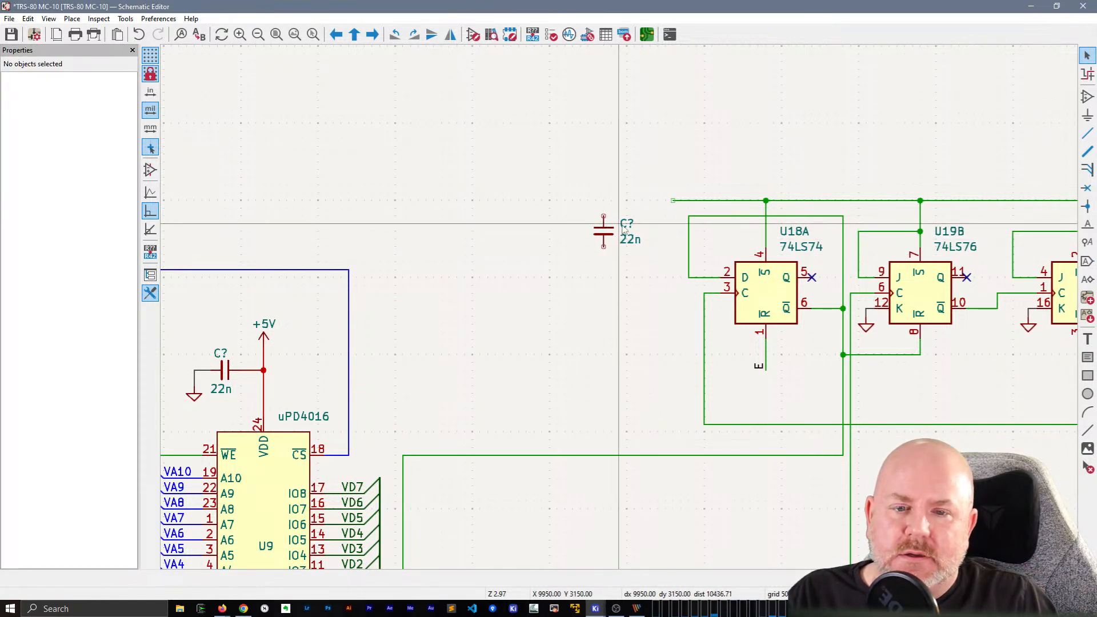
{"action": "left_click", "coordinate": [627, 224]}
{"action": "double_click", "coordinate": [111, 124]}
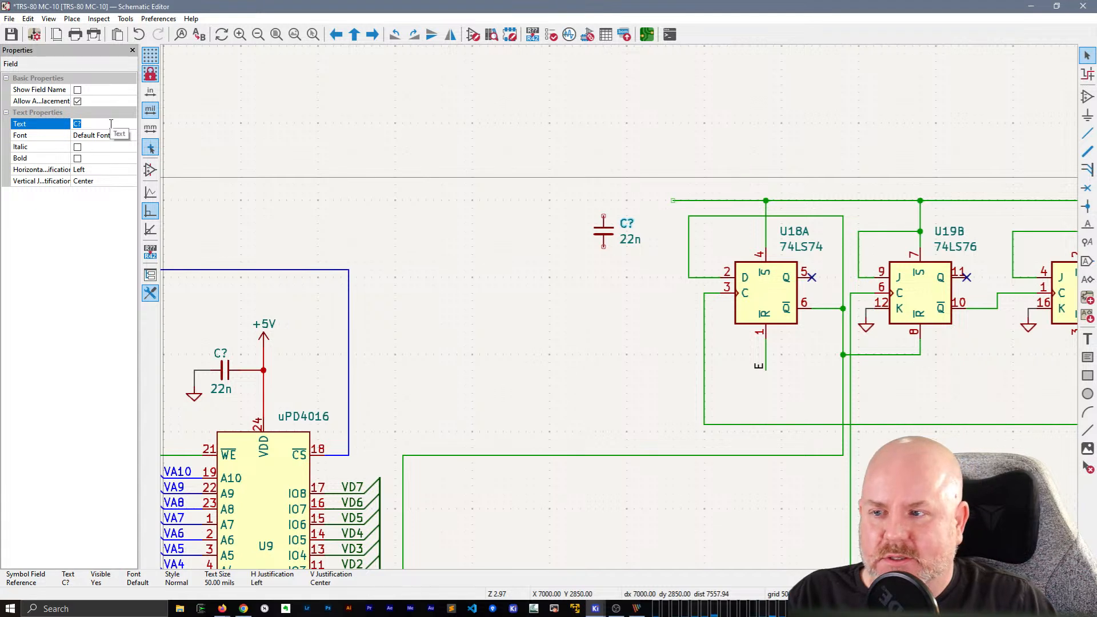
{"action": "type", "text": "C10"}
{"action": "key", "text": "Return"}
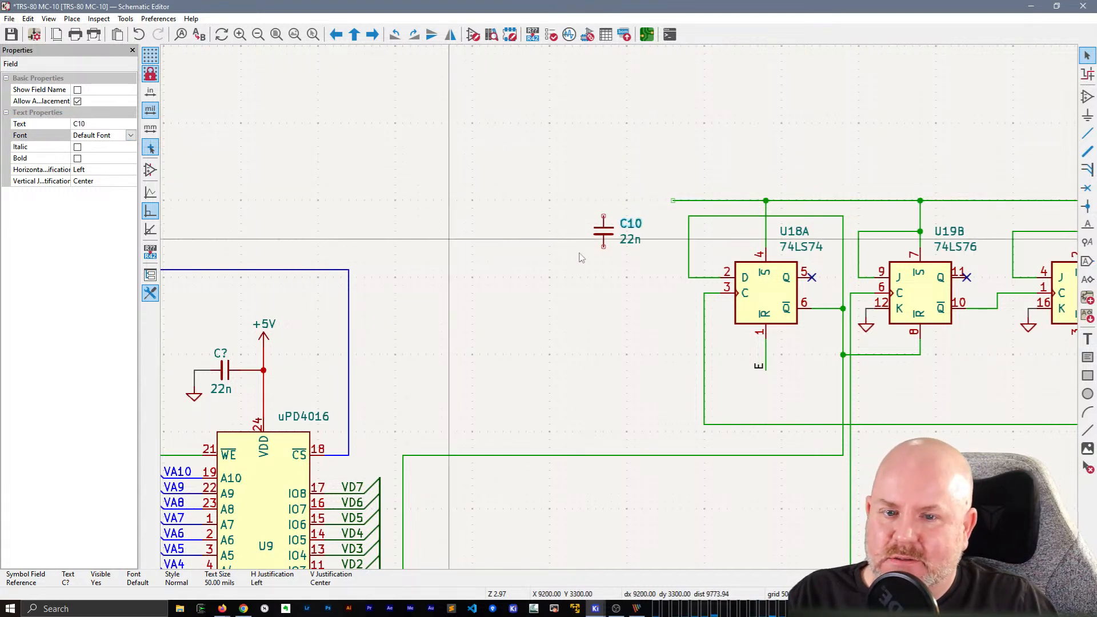
{"action": "left_click", "coordinate": [603, 232]}
{"action": "left_click", "coordinate": [606, 235]}
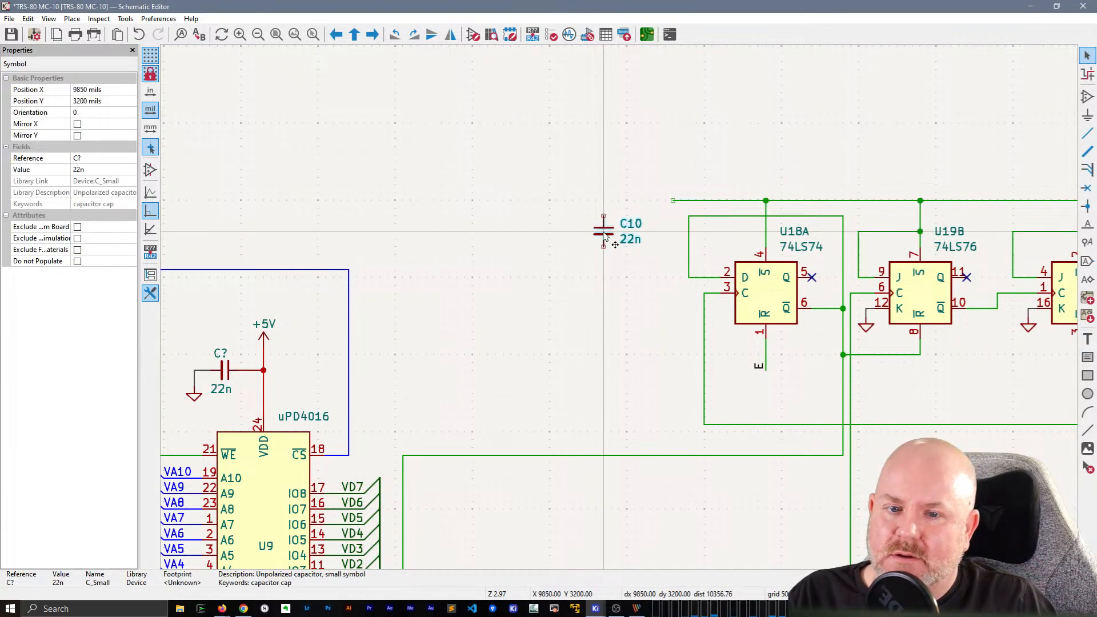
{"action": "left_click", "coordinate": [540, 227]}
{"action": "key", "text": "ctrl+z"}
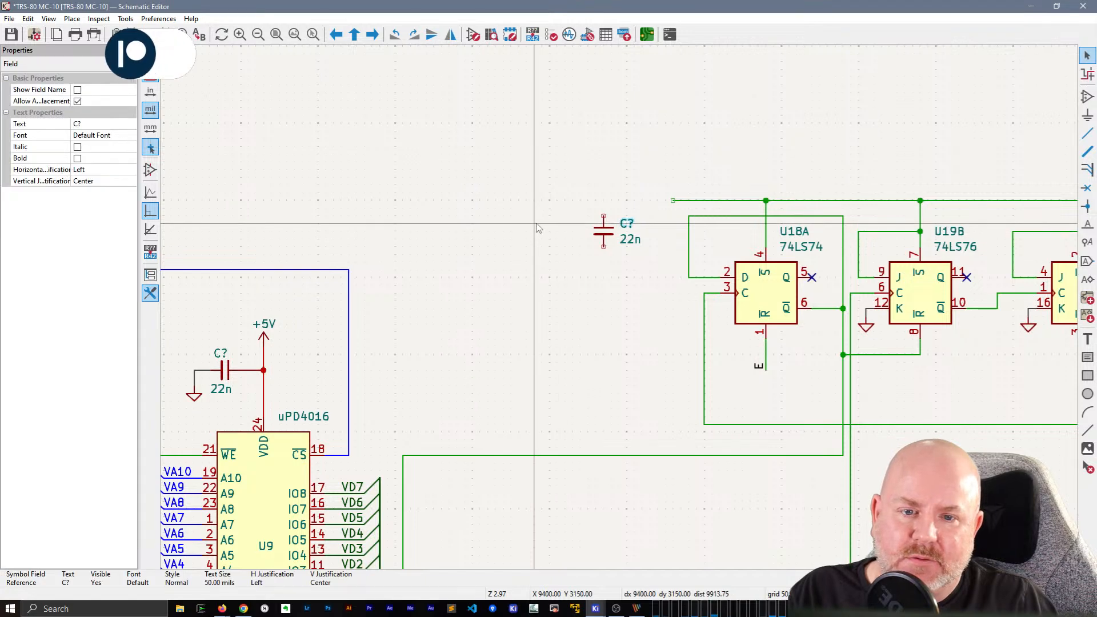
{"action": "left_click", "coordinate": [540, 227]}
Step: Restore and resize the schematic editor window to about half the screen's width beside the reference image, and minimize the project manager
{"action": "scroll", "coordinate": [591, 209], "scroll_direction": "down", "scroll_amount": 3}
{"action": "middle_click_drag", "start_coordinate": [669, 279], "coordinate": [607, 243]}
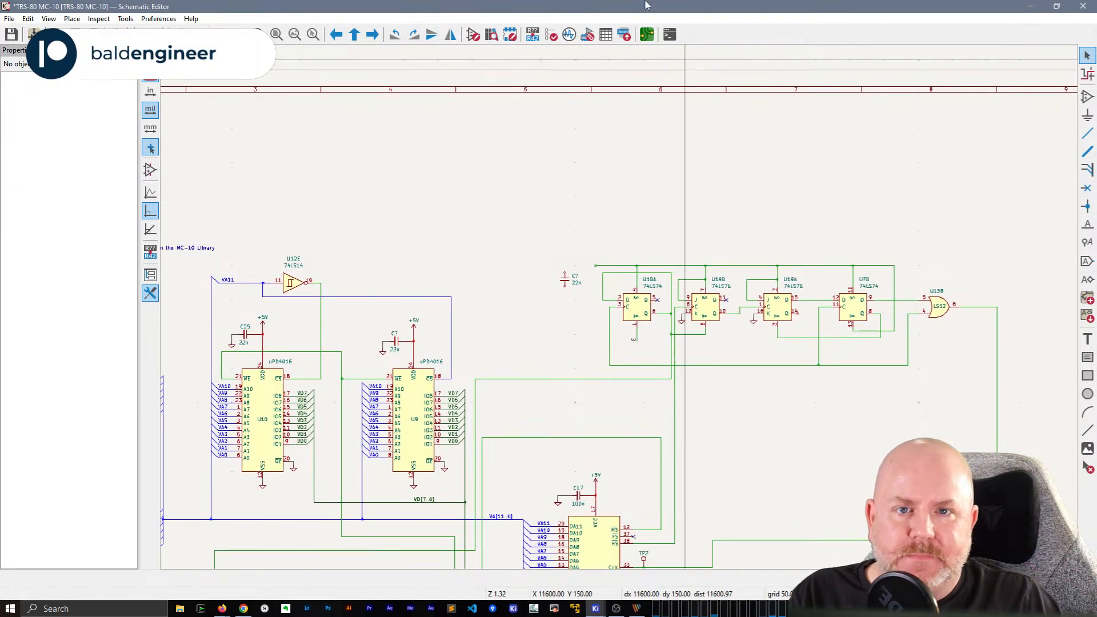
{"action": "double_click", "coordinate": [583, 5]}
{"action": "left_click_drag", "start_coordinate": [1094, 1], "coordinate": [1093, 3]}
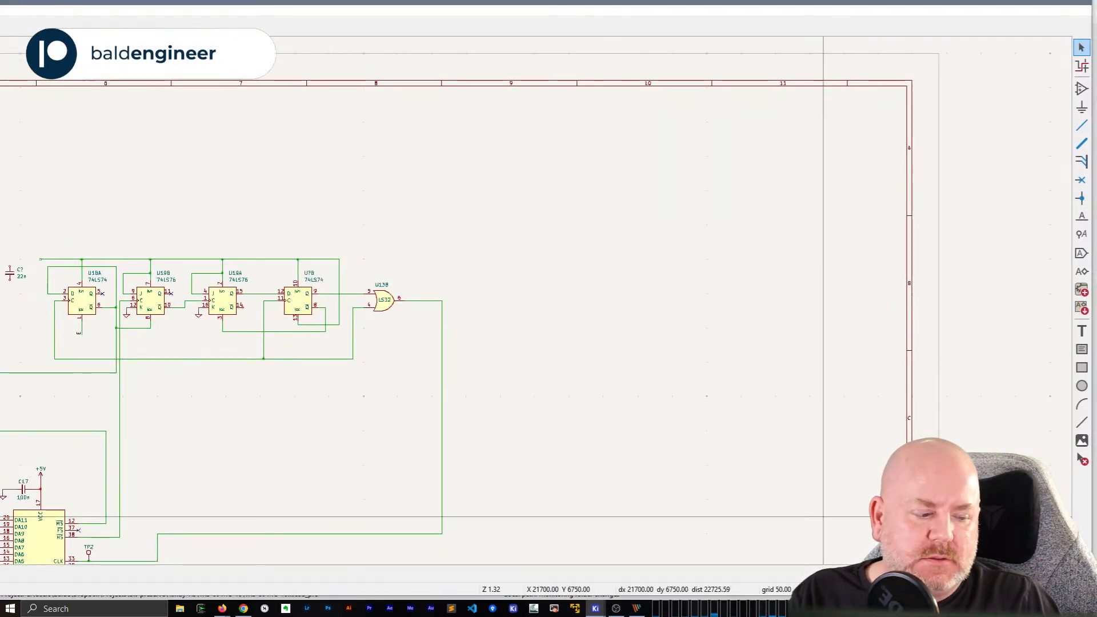
{"action": "left_click_drag", "start_coordinate": [824, 596], "coordinate": [823, 403]}
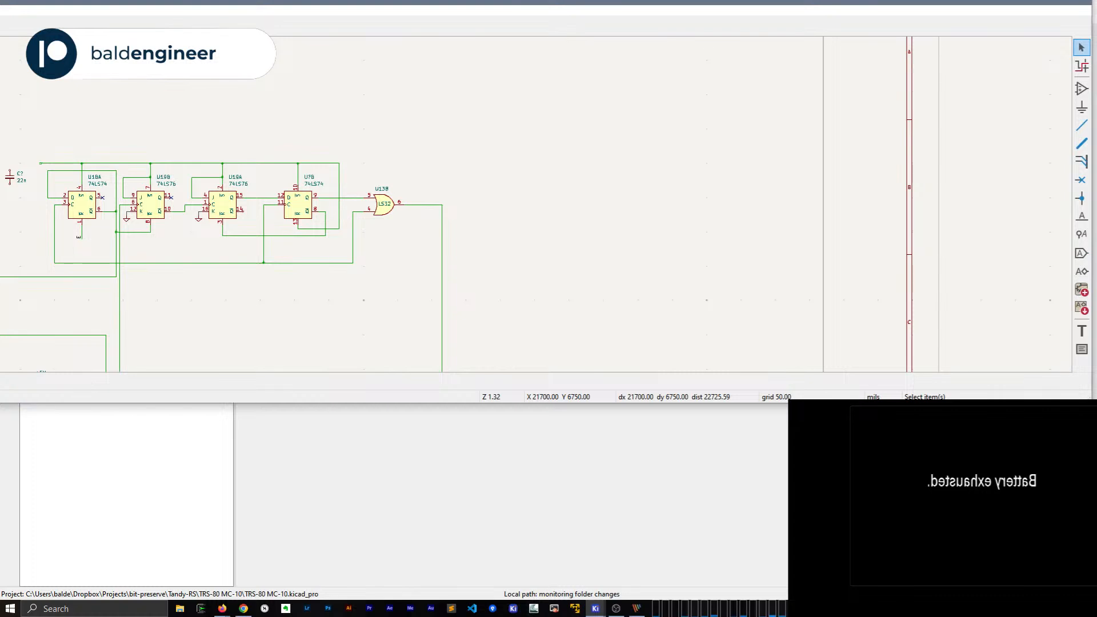
{"action": "left_click_drag", "start_coordinate": [1092, 404], "coordinate": [679, 461]}
{"action": "left_click_drag", "start_coordinate": [405, 3], "coordinate": [844, 220]}
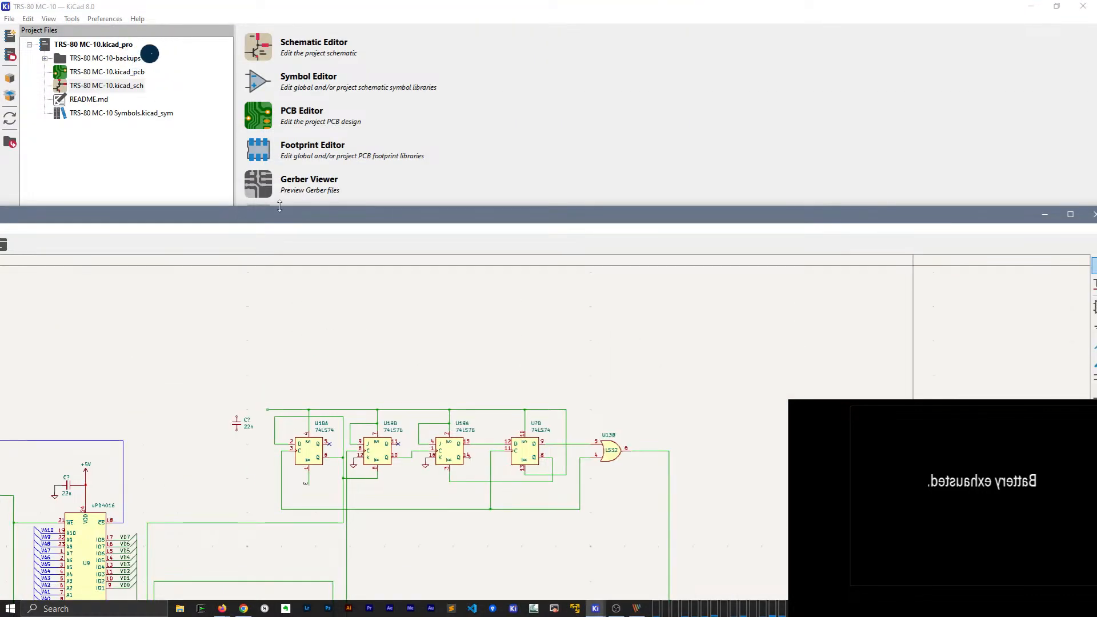
{"action": "left_click_drag", "start_coordinate": [279, 218], "coordinate": [378, 166]}
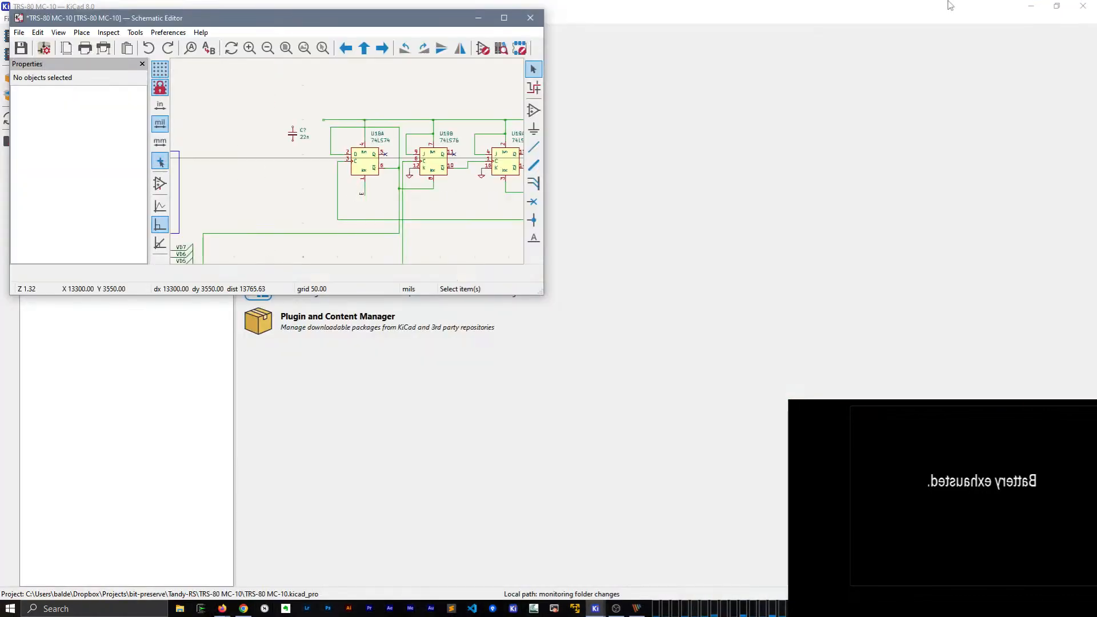
{"action": "left_click", "coordinate": [921, 14]}
{"action": "left_click", "coordinate": [1031, 6]}
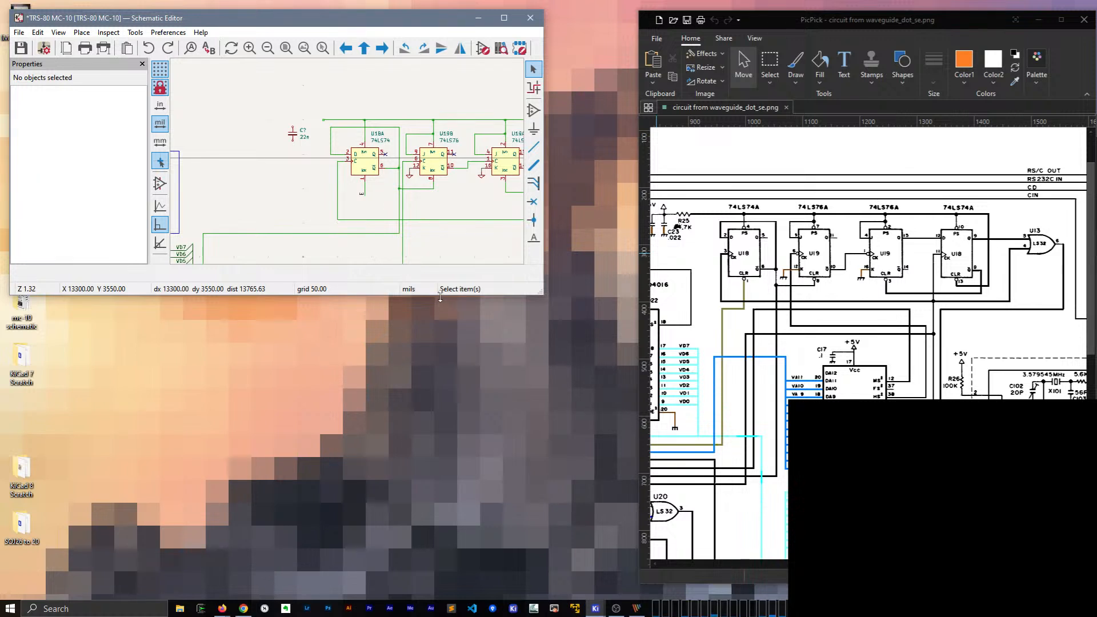
{"action": "left_click_drag", "start_coordinate": [440, 296], "coordinate": [473, 571]}
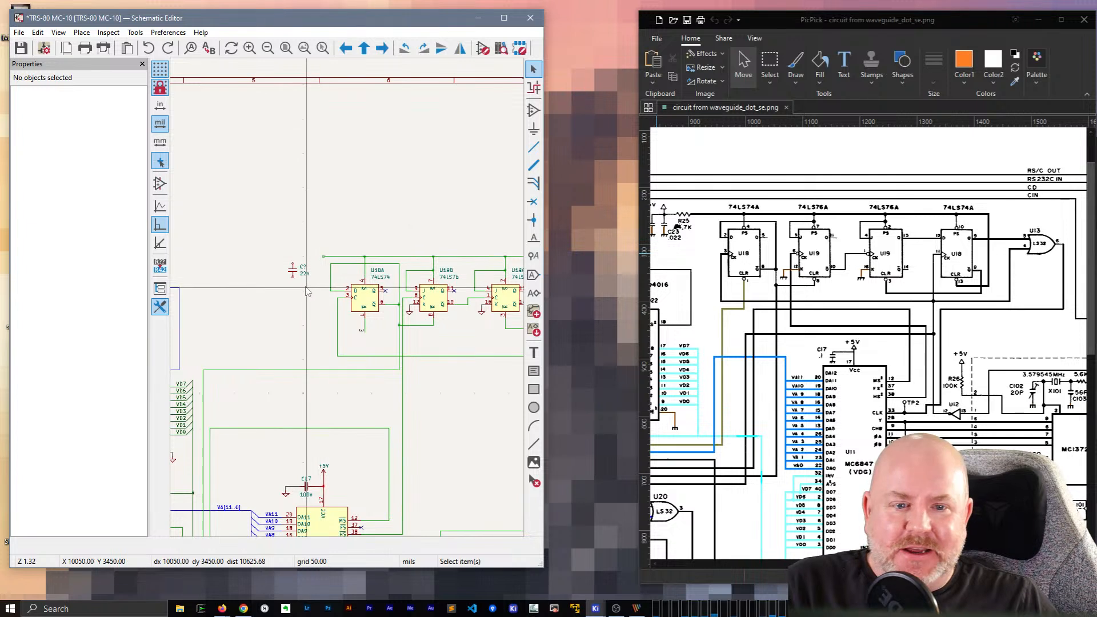
Step: Duplicate the 22n capacitor near U18A and place the copy at the same height, further from the flip-flops
{"action": "left_click_drag", "start_coordinate": [859, 564], "coordinate": [830, 563]}
{"action": "scroll", "coordinate": [262, 253], "scroll_direction": "up", "scroll_amount": 3}
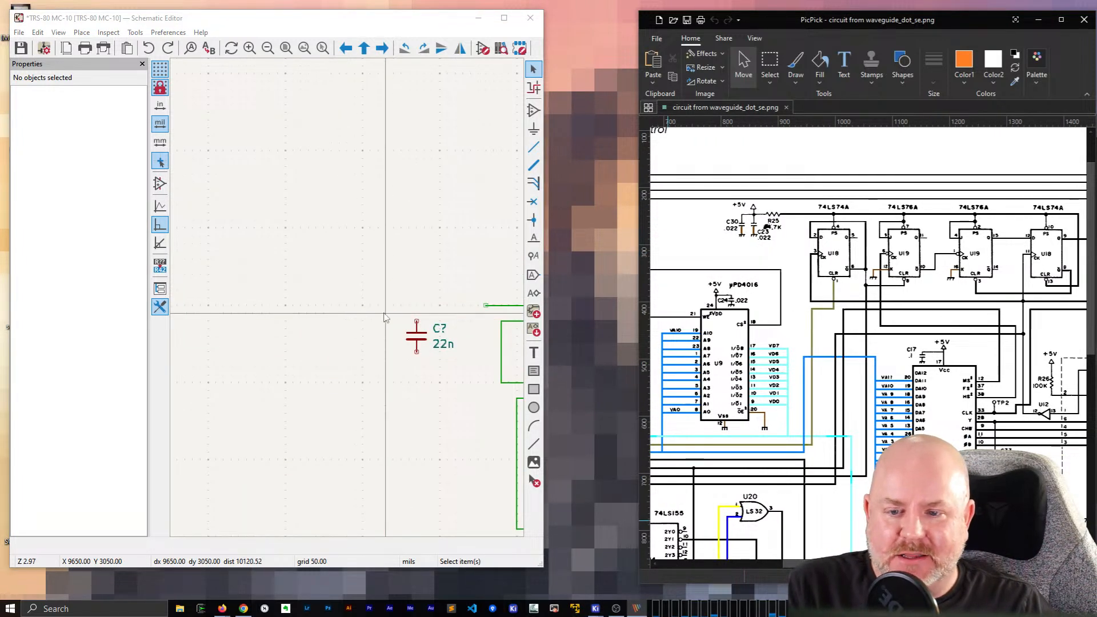
{"action": "left_click", "coordinate": [413, 341]}
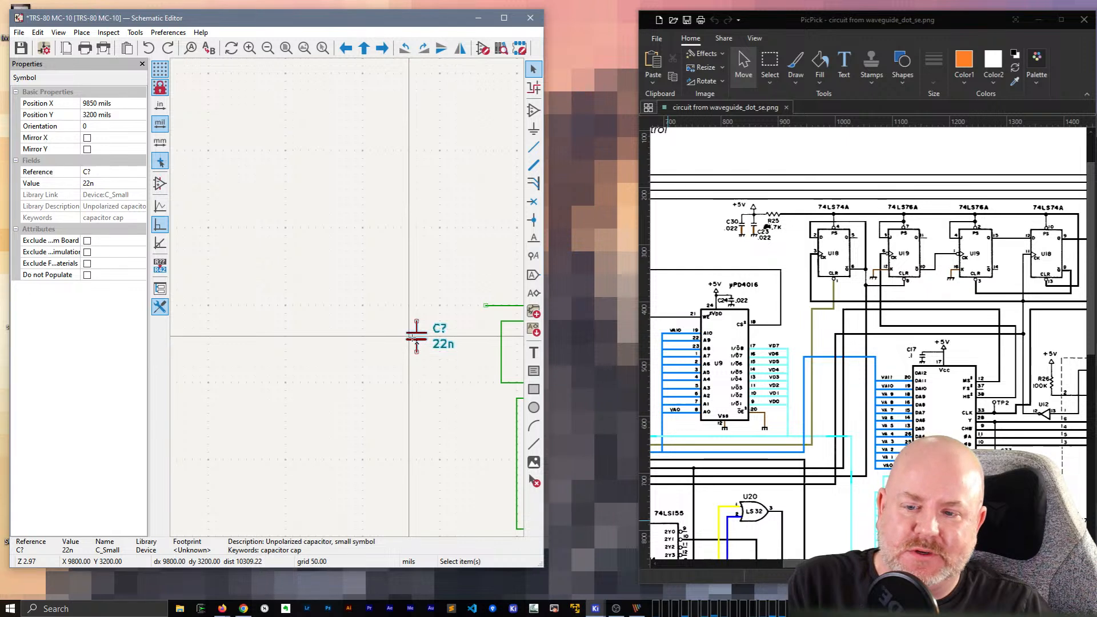
{"action": "key", "text": "ctrl+d"}
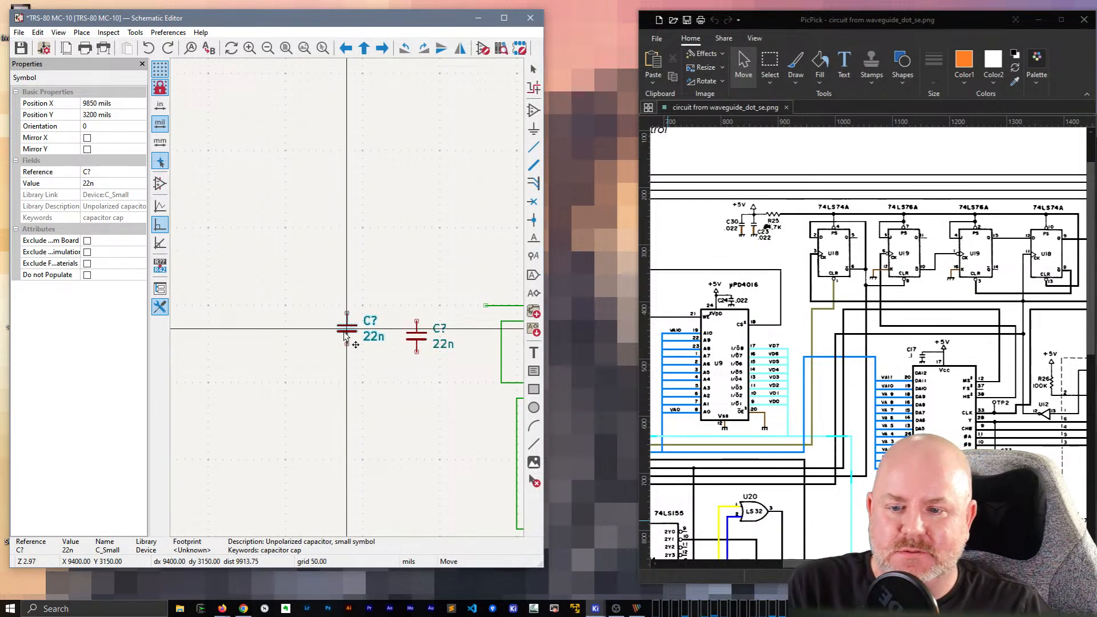
{"action": "left_click", "coordinate": [351, 339]}
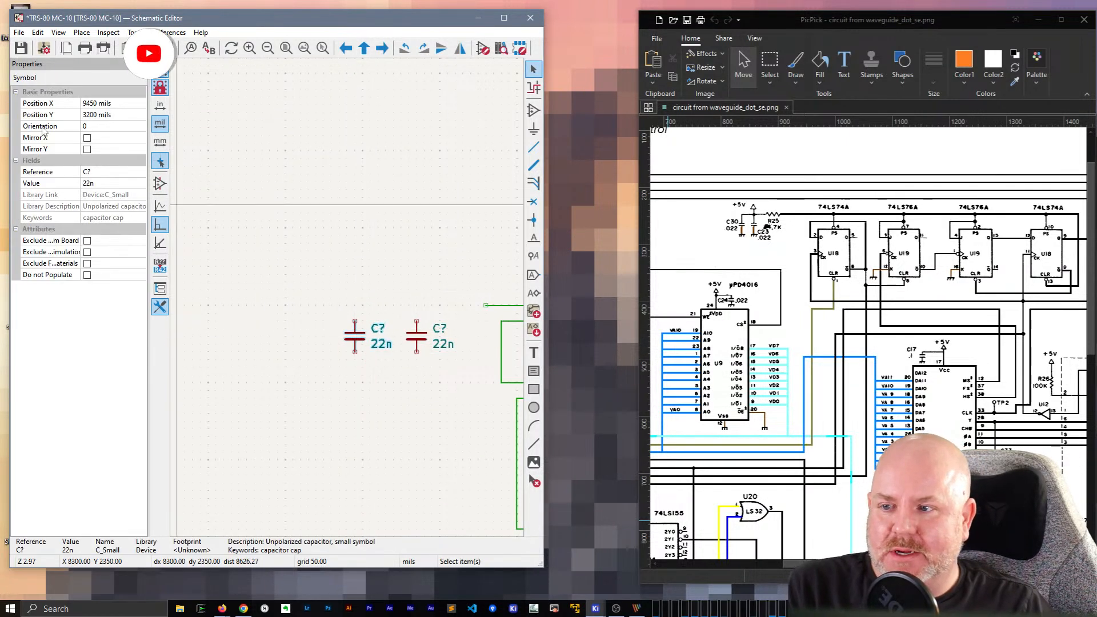
Step: Set the duplicated 22n capacitor's reference to C30
{"action": "left_click", "coordinate": [88, 171]}
{"action": "type", "text": "C309"}
{"action": "key", "text": "Return"}
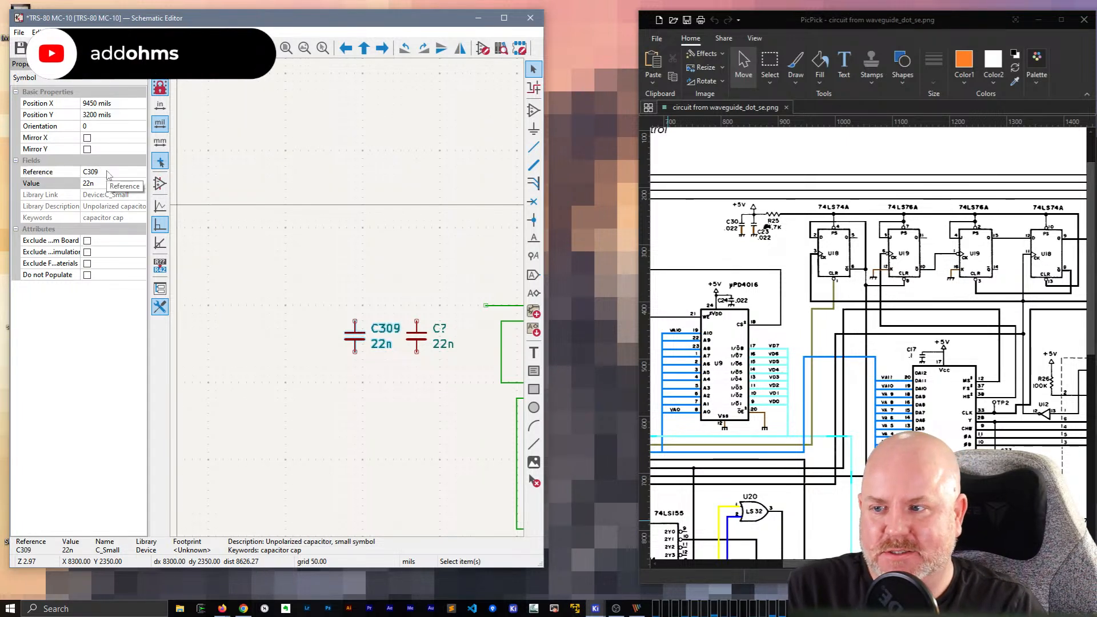
{"action": "left_click", "coordinate": [109, 172]}
{"action": "key", "text": "BackSpace"}
{"action": "key", "text": "Return"}
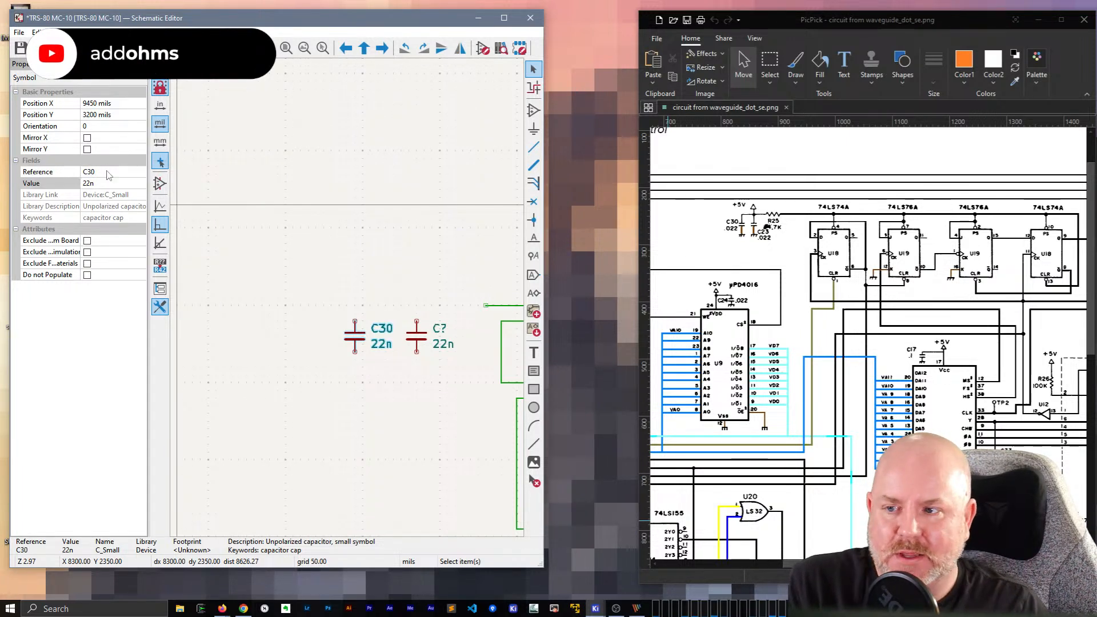
Step: Try the reference C23 on the original 22n capacitor beside C30
{"action": "left_click", "coordinate": [440, 328]}
{"action": "left_click", "coordinate": [119, 138]}
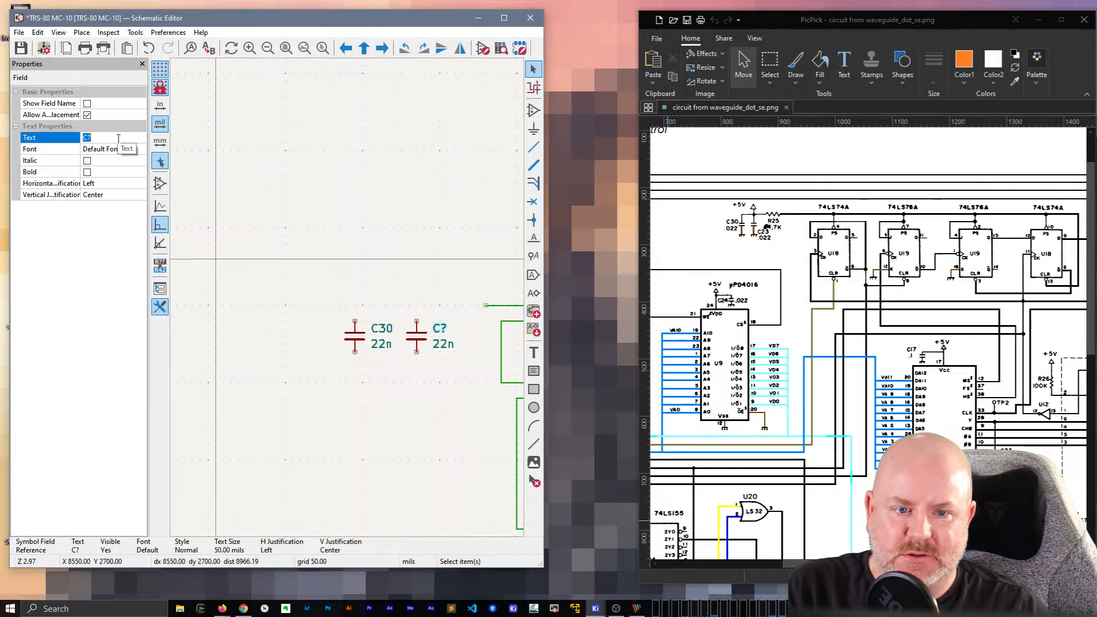
{"action": "type", "text": "C23"}
{"action": "key", "text": "Tab"}
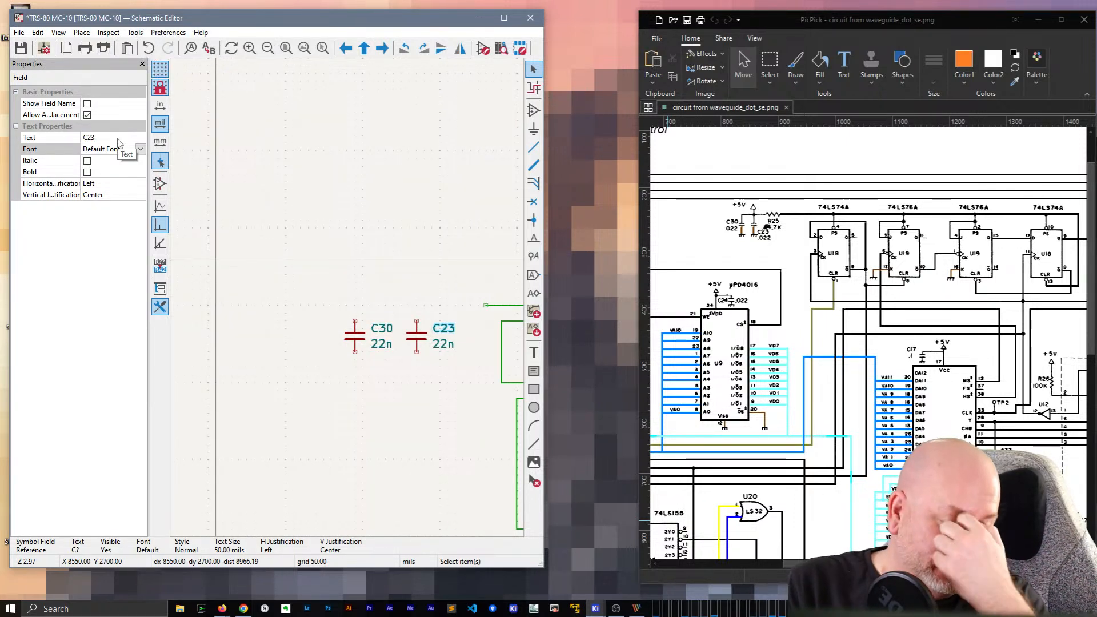
{"action": "left_click", "coordinate": [268, 290]}
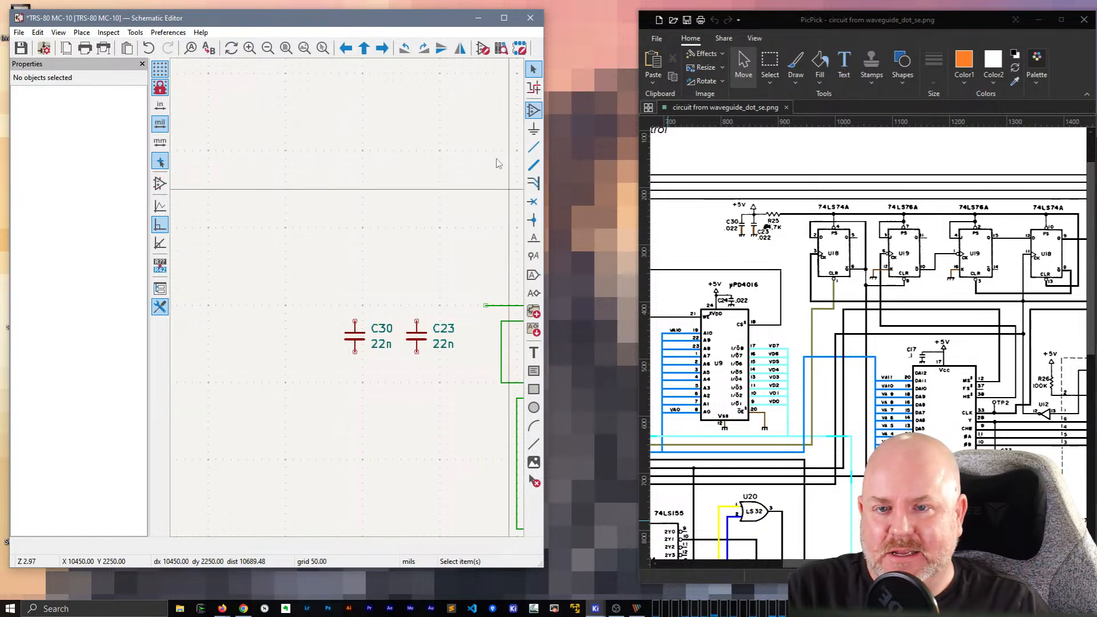
Step: Place GND symbols beneath both 22n capacitors and shift the whole group further away from the flip-flops' upper wire
{"action": "left_click", "coordinate": [334, 350]}
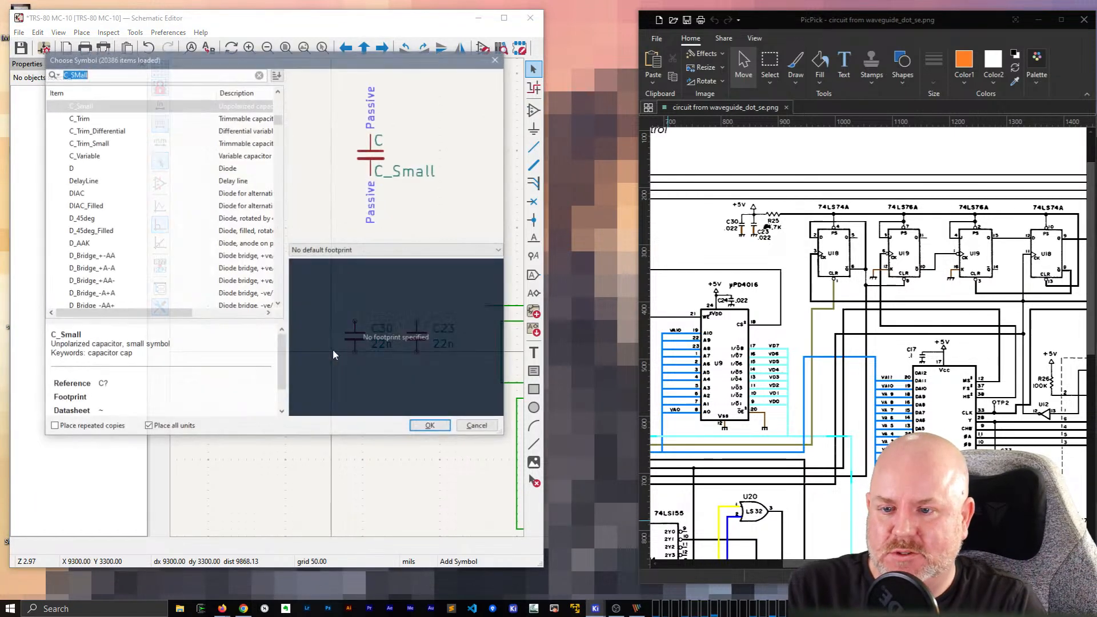
{"action": "type", "text": "gnd"}
{"action": "key", "text": "Return"}
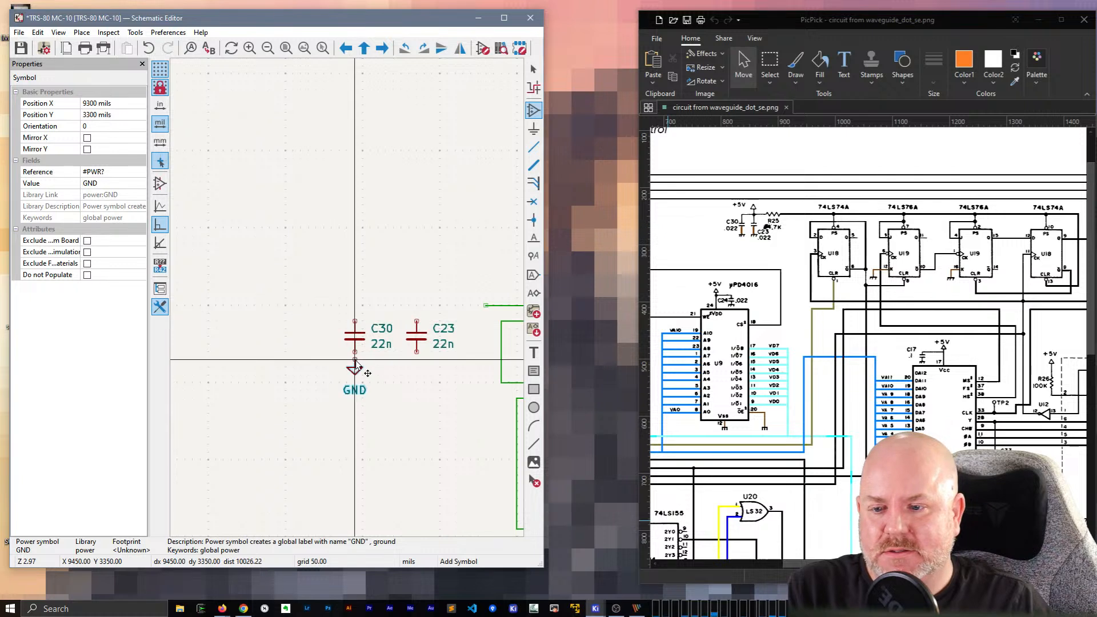
{"action": "left_click", "coordinate": [371, 363]}
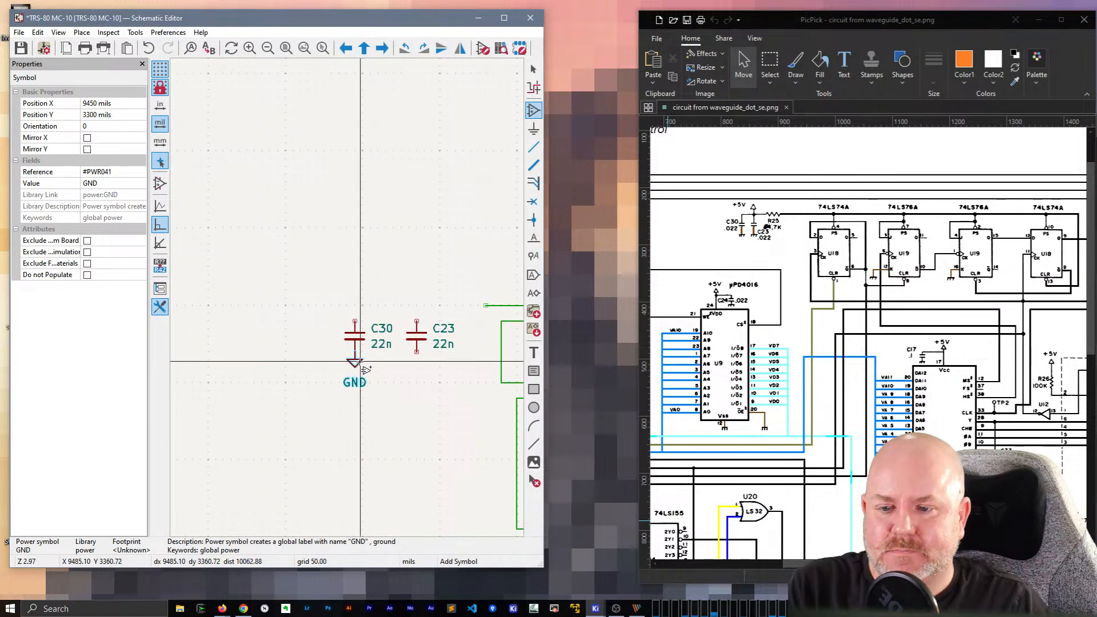
{"action": "left_click", "coordinate": [433, 363]}
{"action": "key", "text": "Escape"}
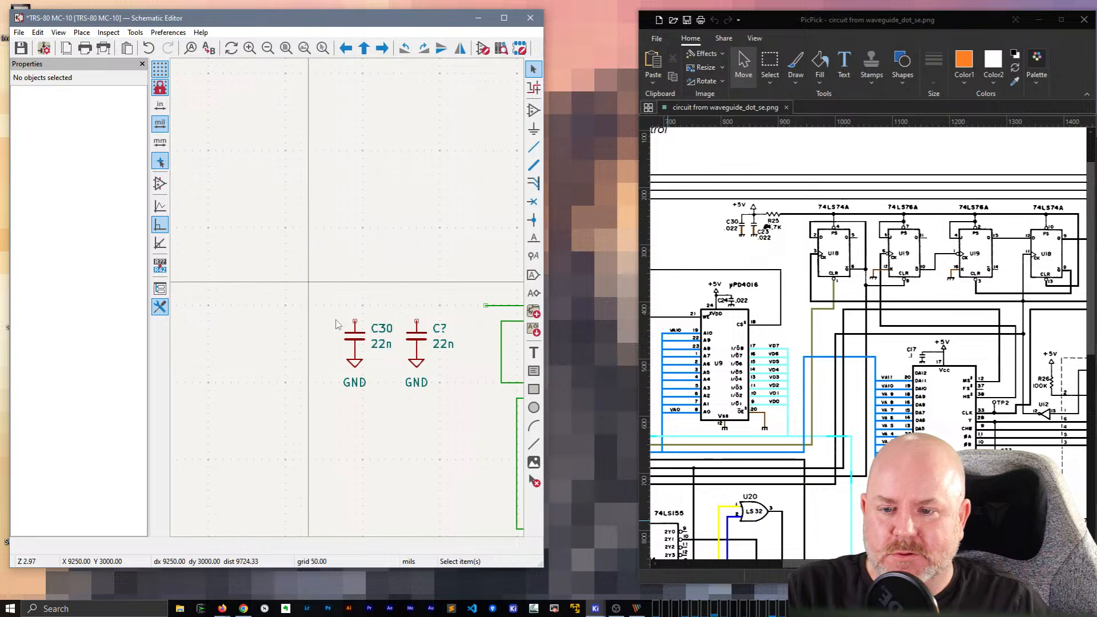
{"action": "left_click_drag", "start_coordinate": [466, 398], "coordinate": [337, 320]}
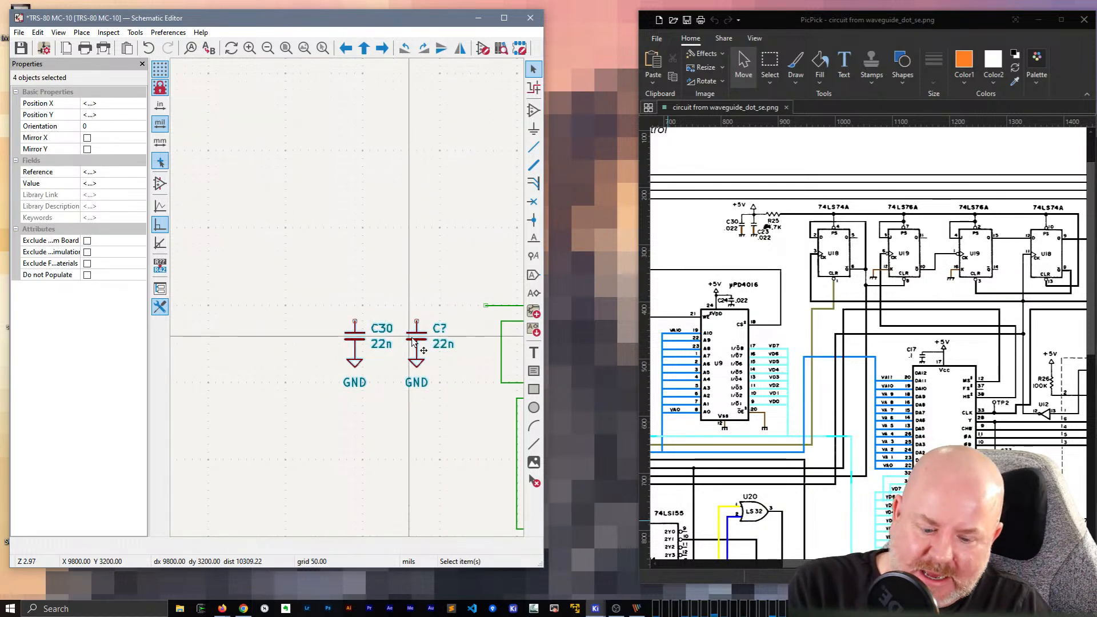
{"action": "left_click_drag", "start_coordinate": [415, 340], "coordinate": [355, 348]}
Step: Add an R_Small resistor, rotated horizontally, in line with the open start of the flip-flops' upper wire
{"action": "key", "text": "a"}
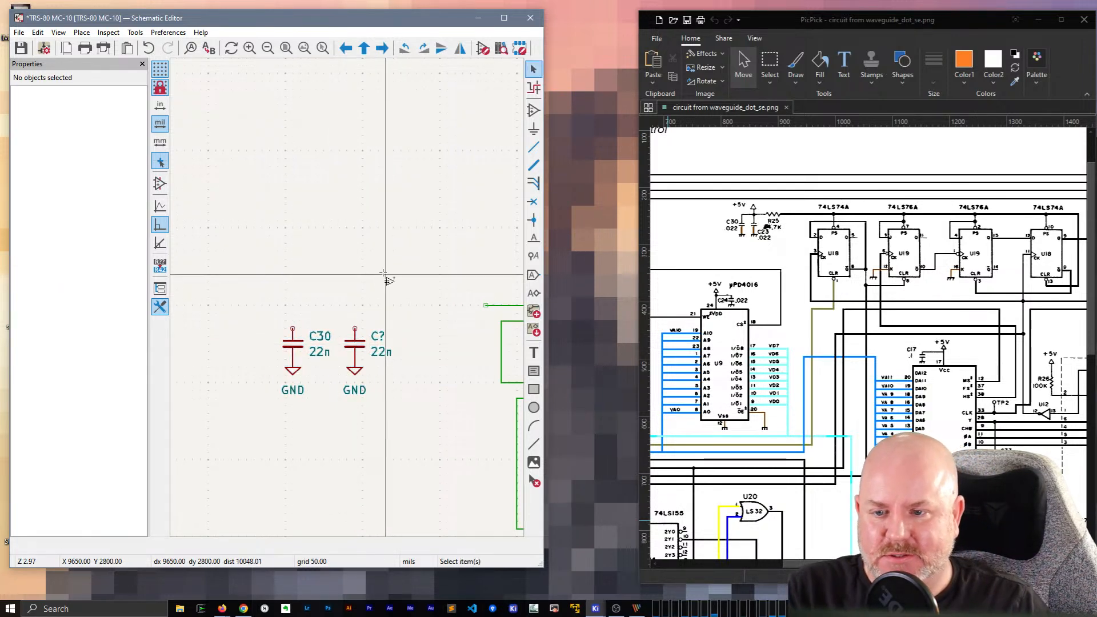
{"action": "left_click", "coordinate": [383, 273]}
{"action": "type", "text": "R"}
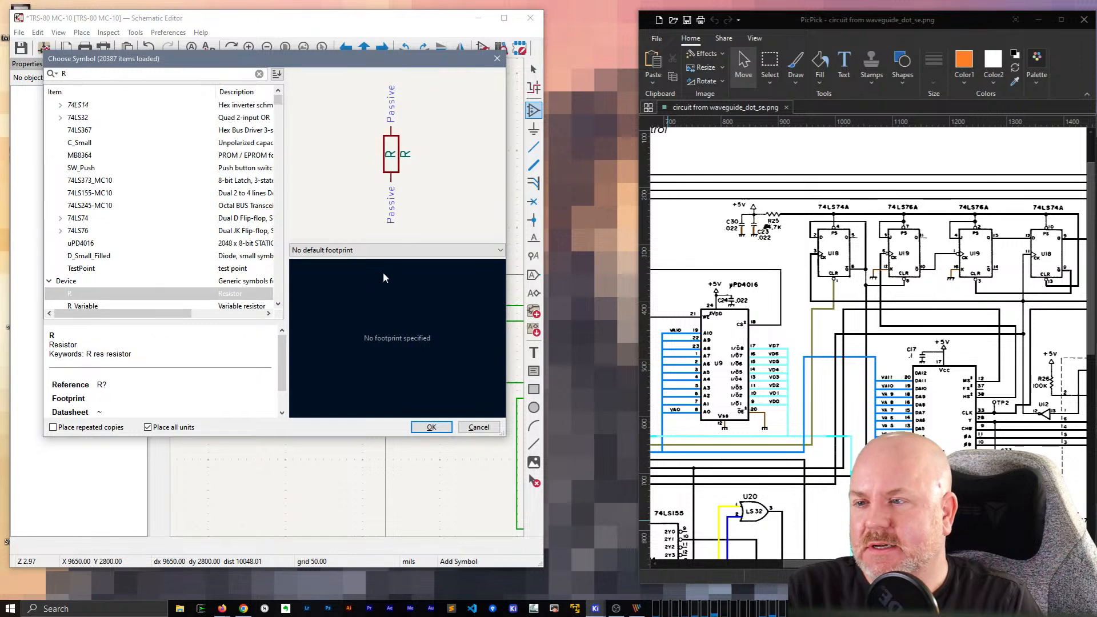
{"action": "type", "text": "_Smal"}
{"action": "key", "text": "Return"}
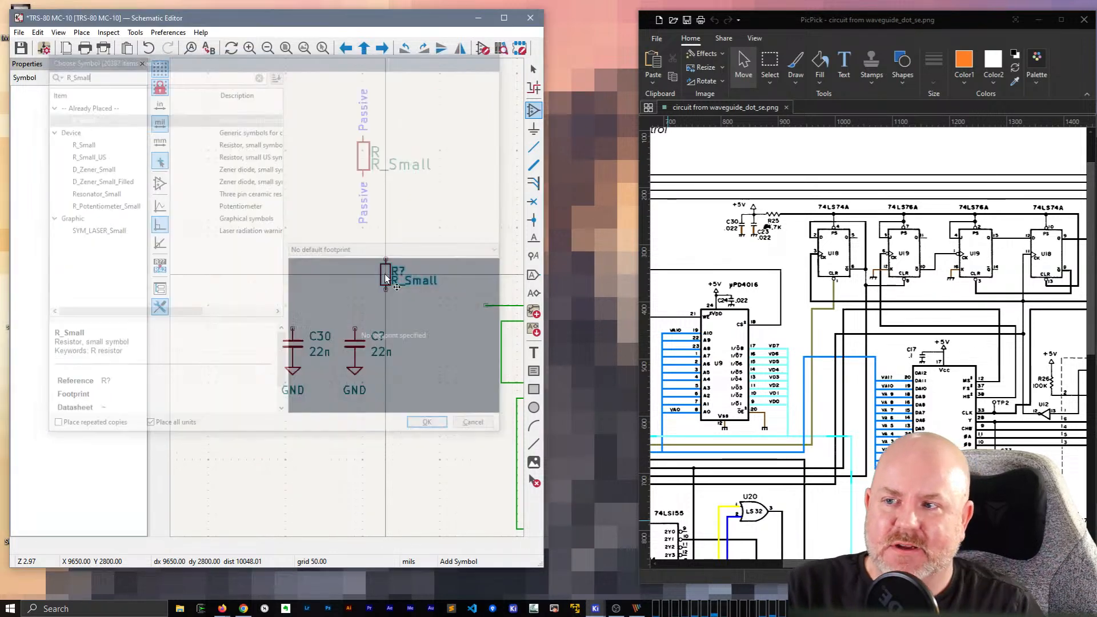
{"action": "left_click", "coordinate": [432, 309]}
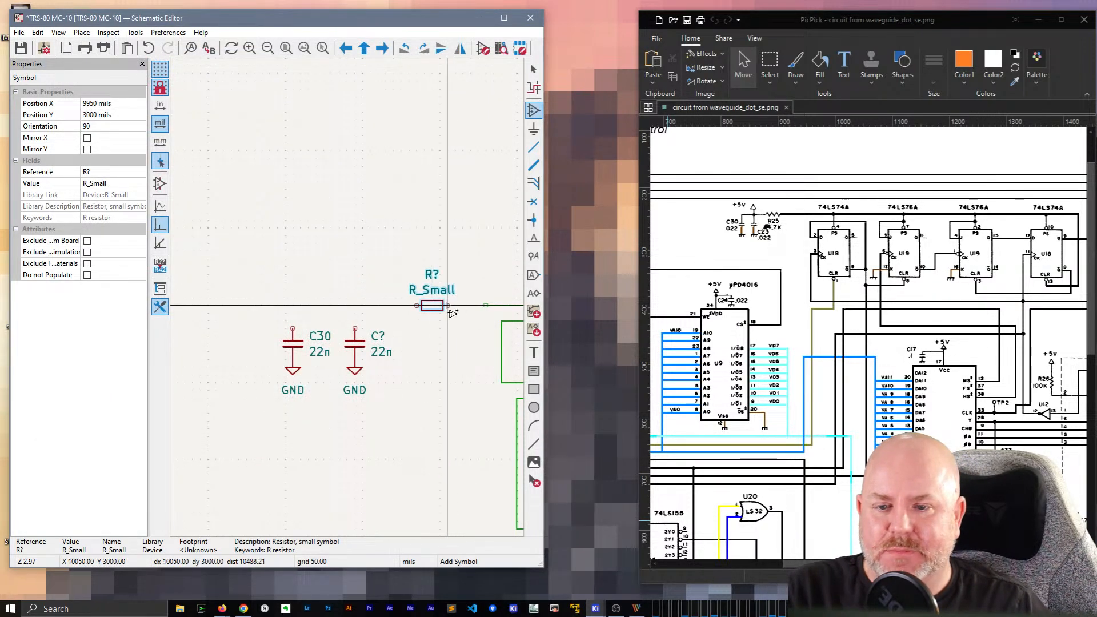
Step: Wire the resistor between the flip-flops' upper wire and the upper pins of both 22n capacitors
{"action": "key", "text": "w"}
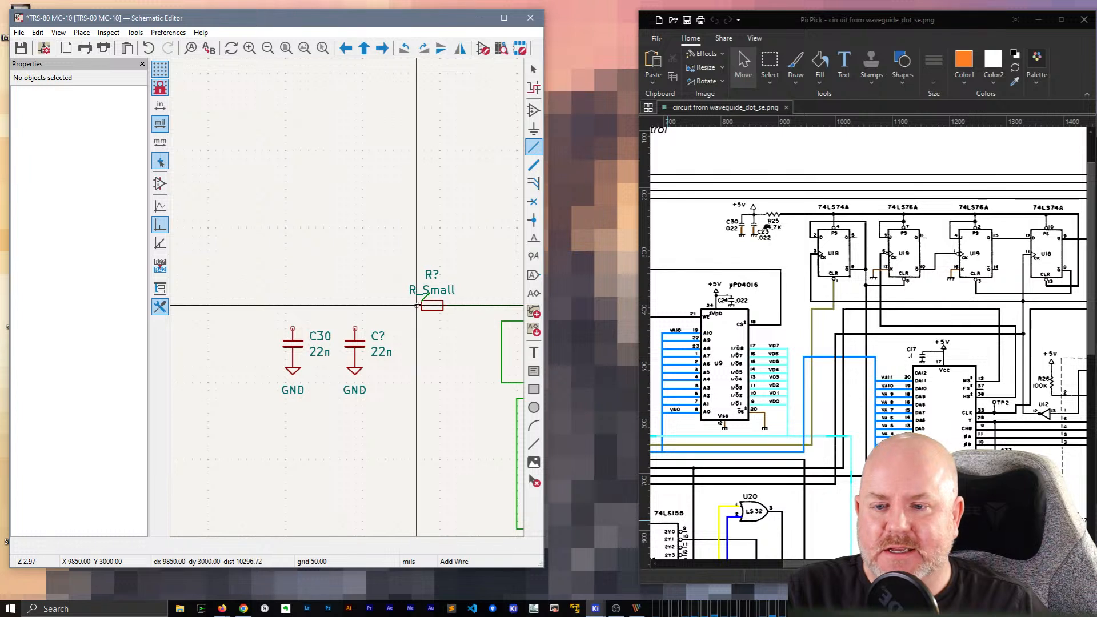
{"action": "left_click", "coordinate": [417, 306]}
{"action": "left_click", "coordinate": [293, 328]}
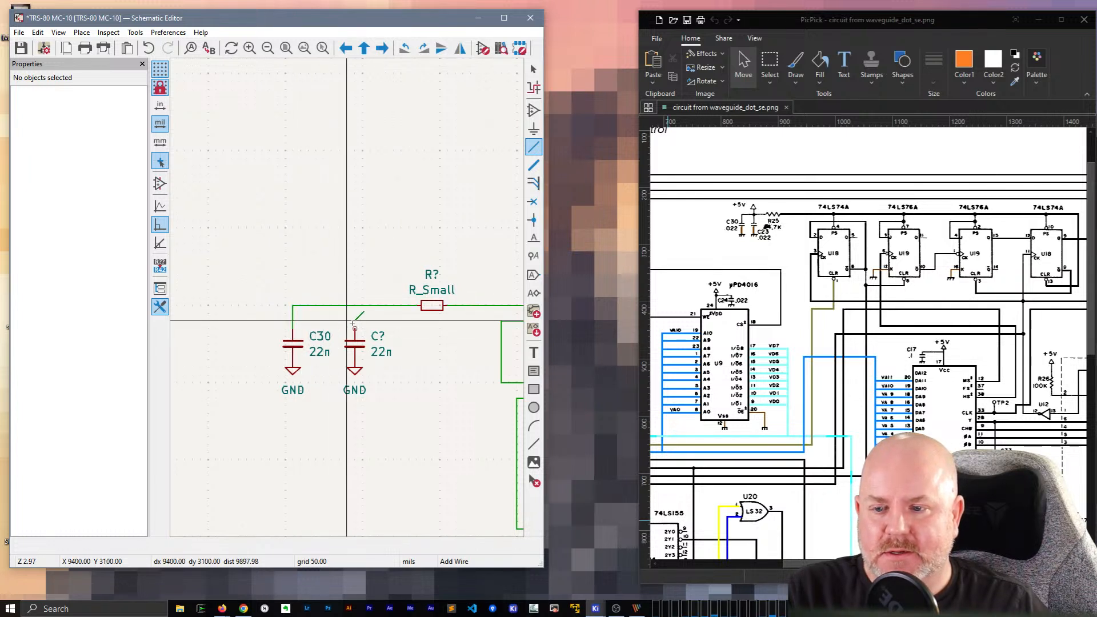
{"action": "left_click", "coordinate": [354, 328]}
{"action": "left_click", "coordinate": [355, 306]}
{"action": "key", "text": "Escape"}
Step: Set the new resistor's reference to R25 and its value to 4k7
{"action": "left_click", "coordinate": [432, 269]}
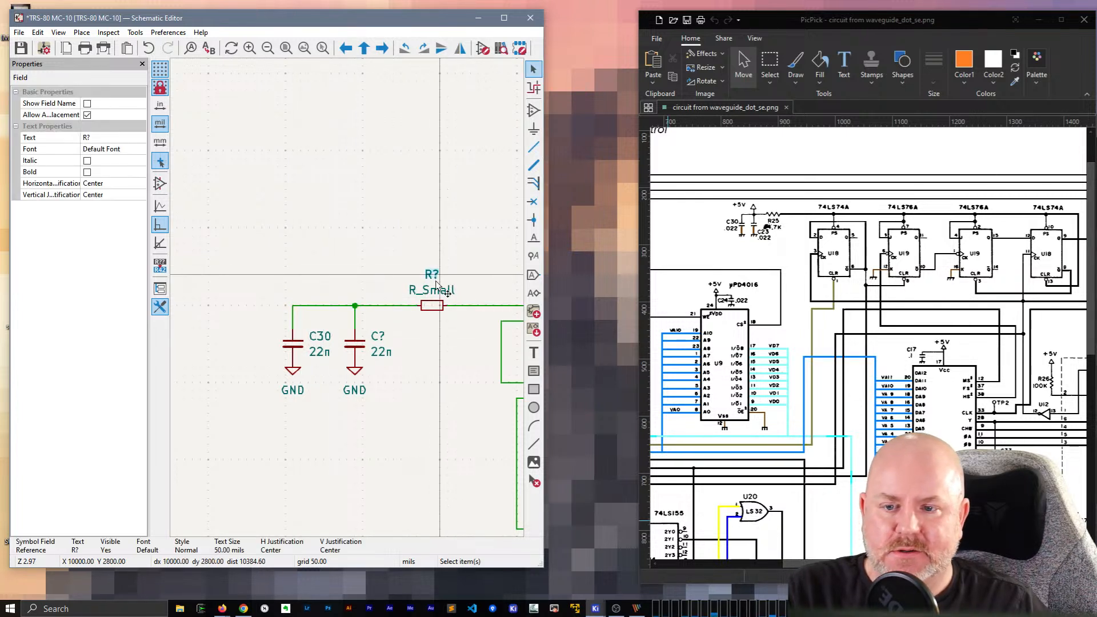
{"action": "left_click", "coordinate": [105, 173]}
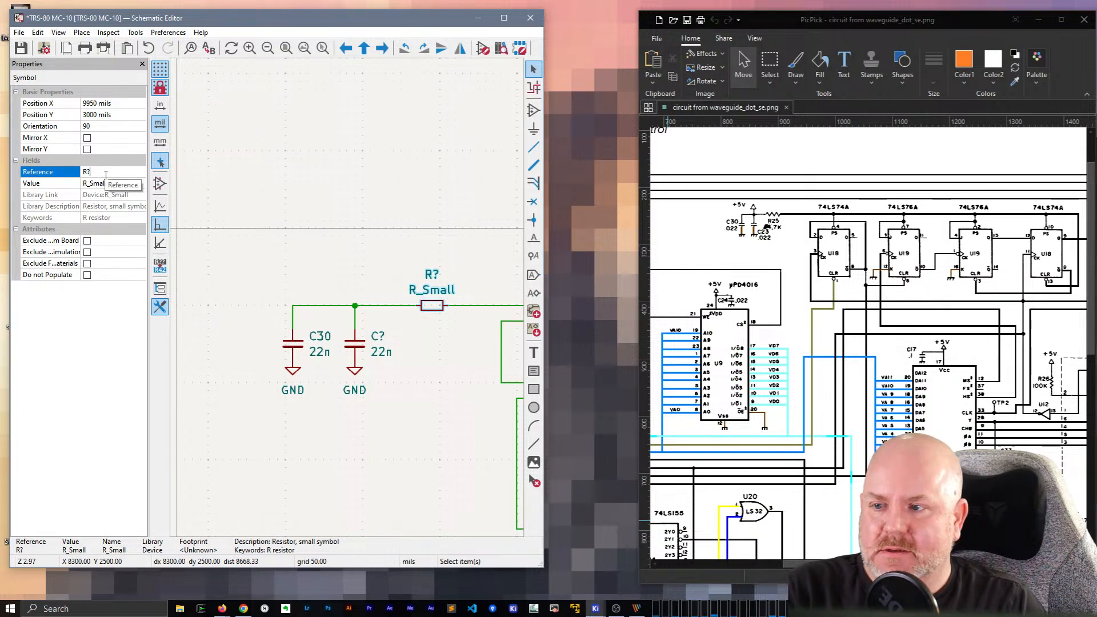
{"action": "type", "text": "R25"}
{"action": "key", "text": "Return"}
{"action": "left_click", "coordinate": [106, 183]}
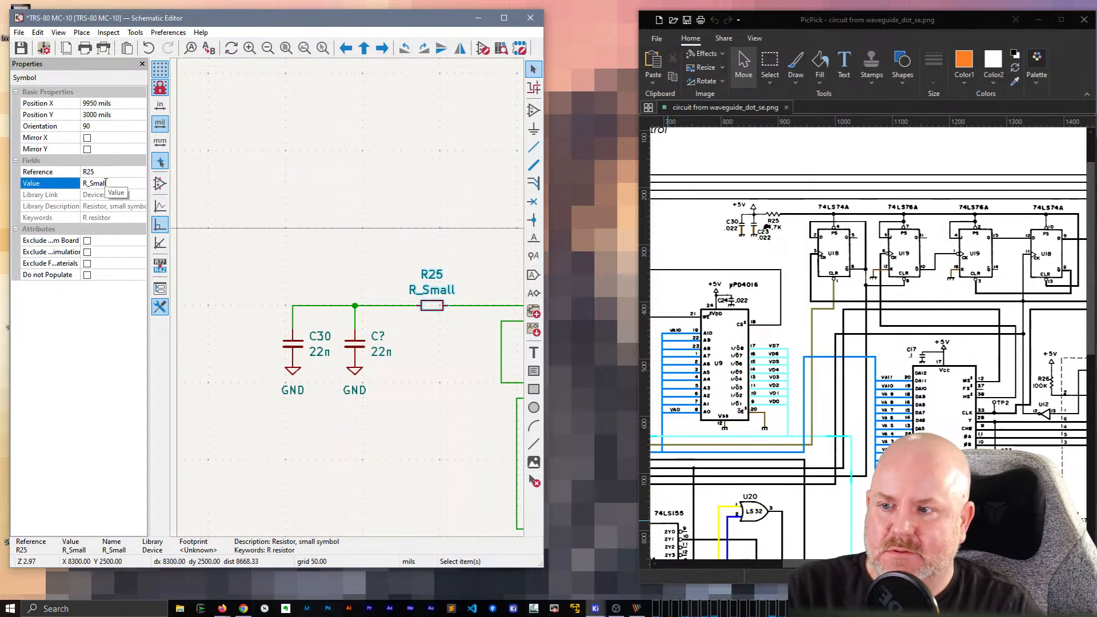
{"action": "left_click", "coordinate": [106, 183]}
{"action": "type", "text": "4k7"}
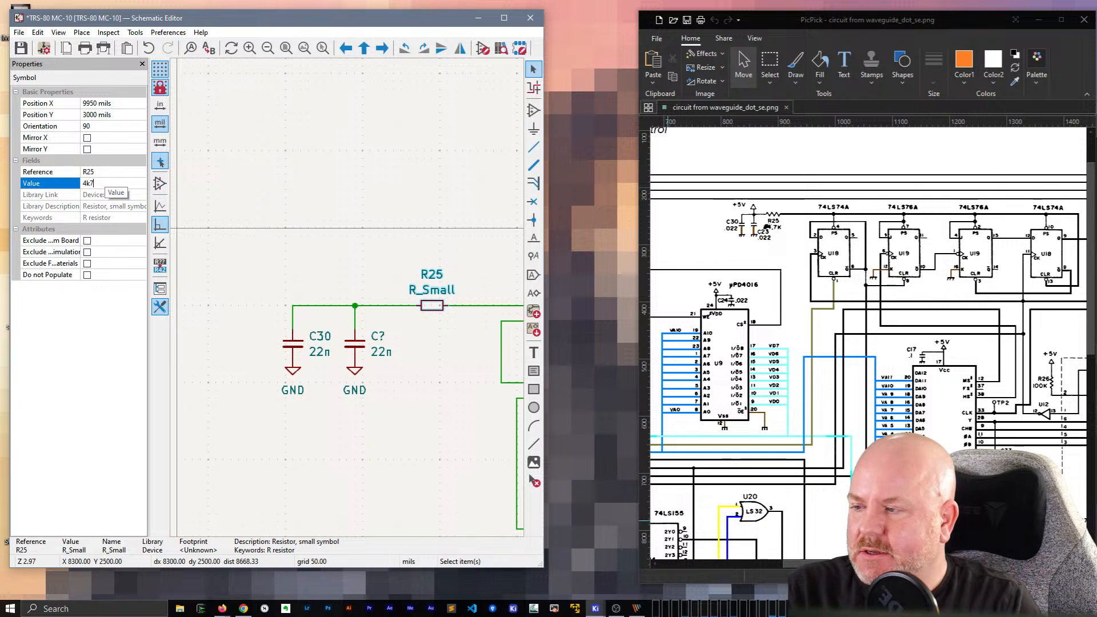
{"action": "key", "text": "Return"}
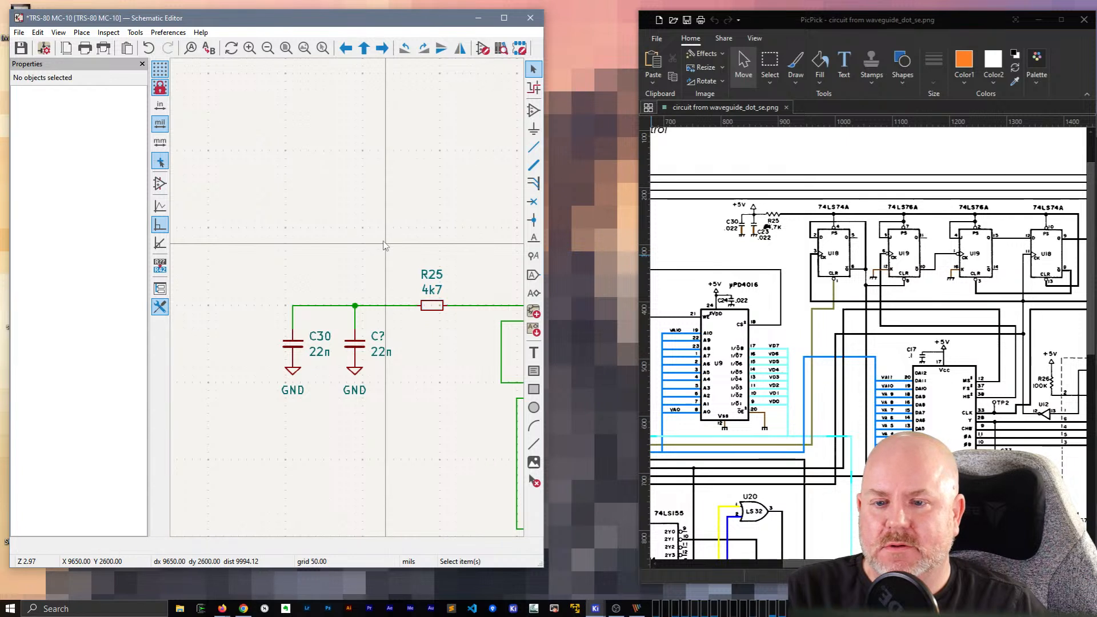
{"action": "left_click", "coordinate": [432, 298]}
{"action": "left_click", "coordinate": [434, 303]}
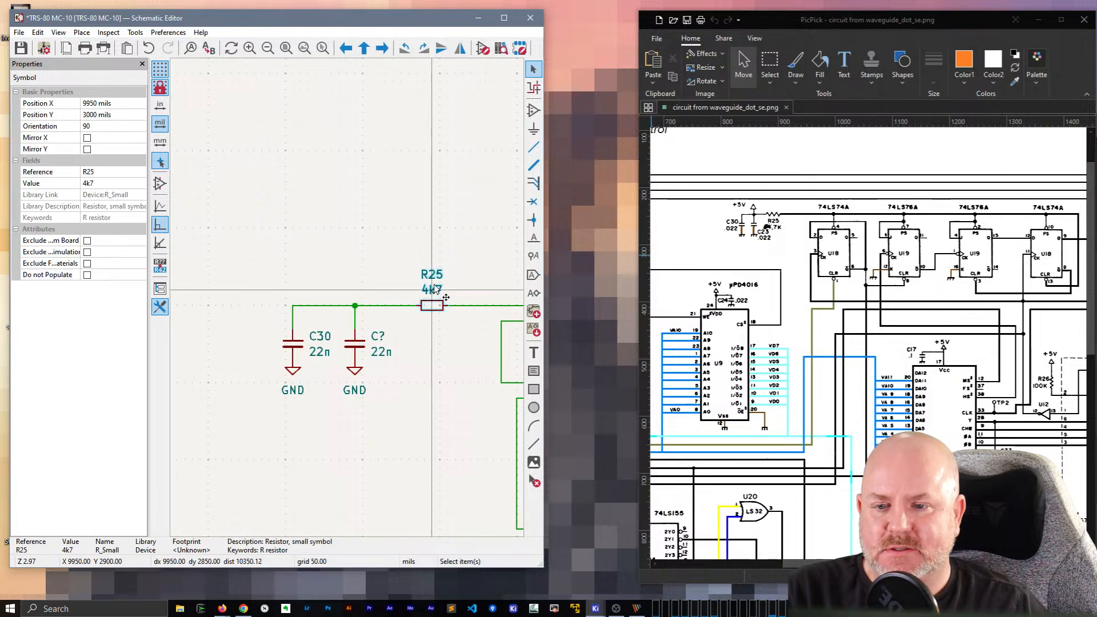
{"action": "left_click", "coordinate": [434, 291]}
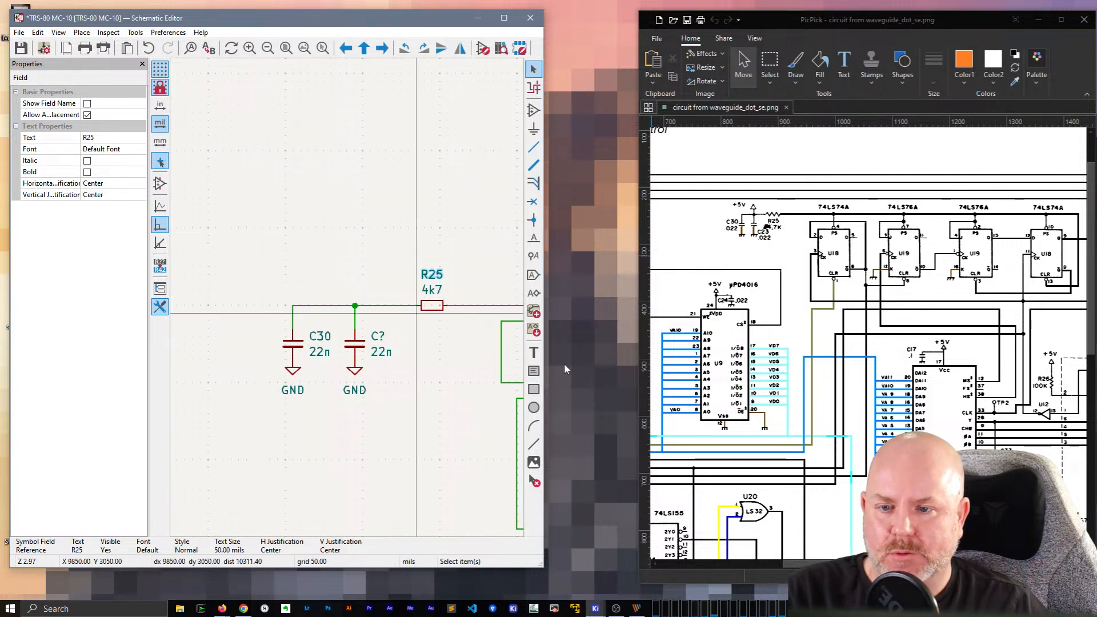
Step: Clear the selection and save the schematic
{"action": "left_click", "coordinate": [271, 194]}
{"action": "key", "text": "ctrl+s"}
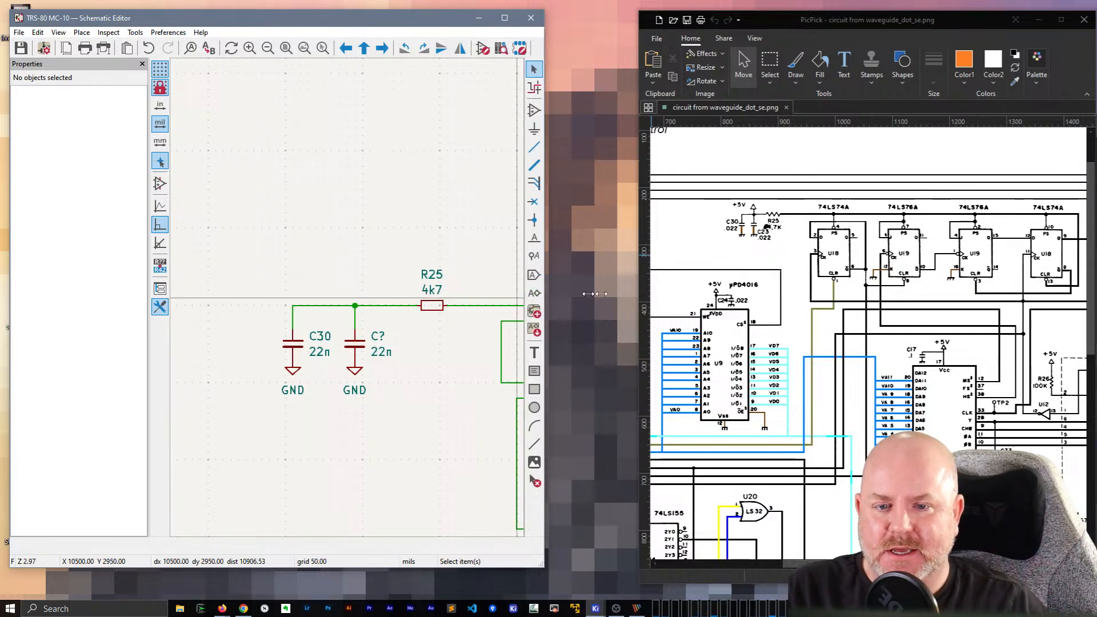
Step: Widen the schematic editor window to reach the reference image window and clear the selection
{"action": "left_click_drag", "start_coordinate": [544, 286], "coordinate": [634, 285]}
{"action": "left_click", "coordinate": [478, 276]}
{"action": "left_click", "coordinate": [478, 291]}
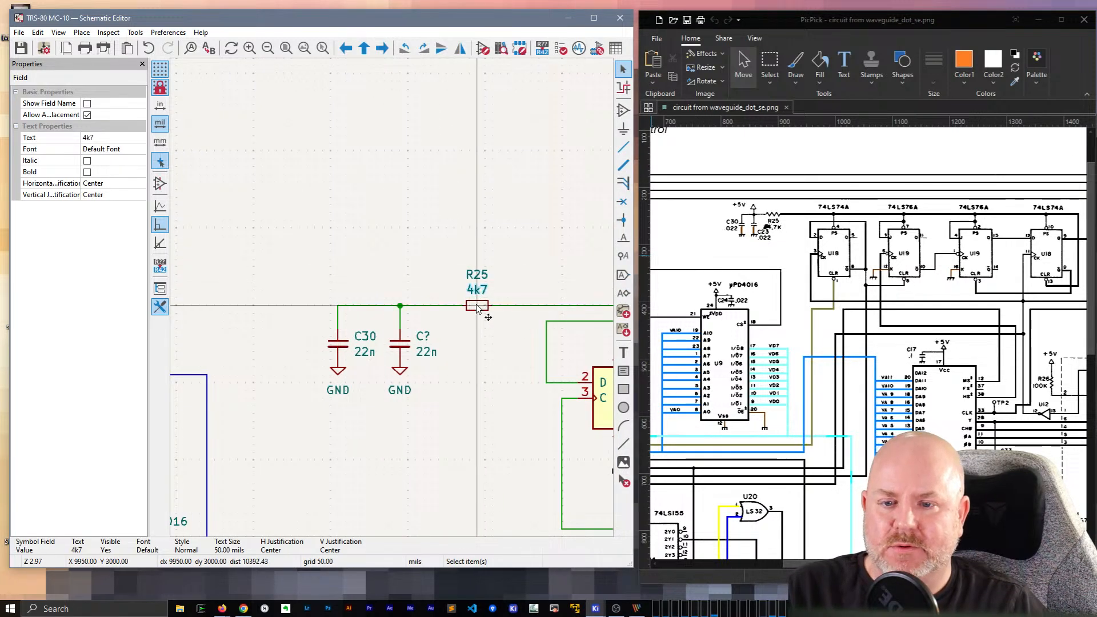
{"action": "left_click", "coordinate": [479, 306]}
{"action": "left_click", "coordinate": [477, 291]}
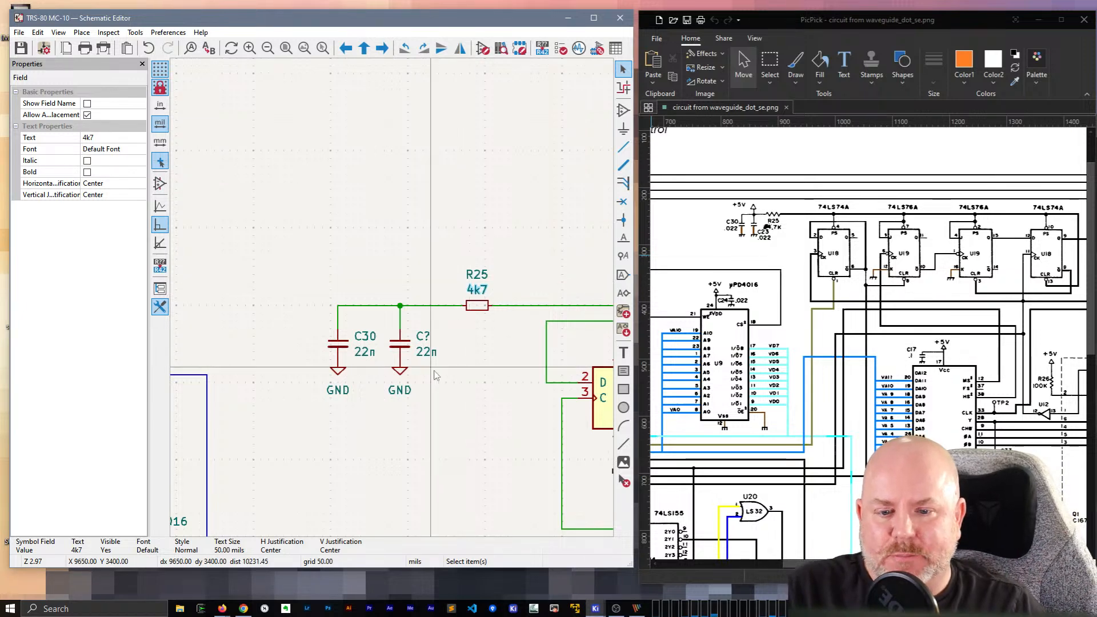
{"action": "scroll", "coordinate": [393, 302], "scroll_direction": "down", "scroll_amount": 3}
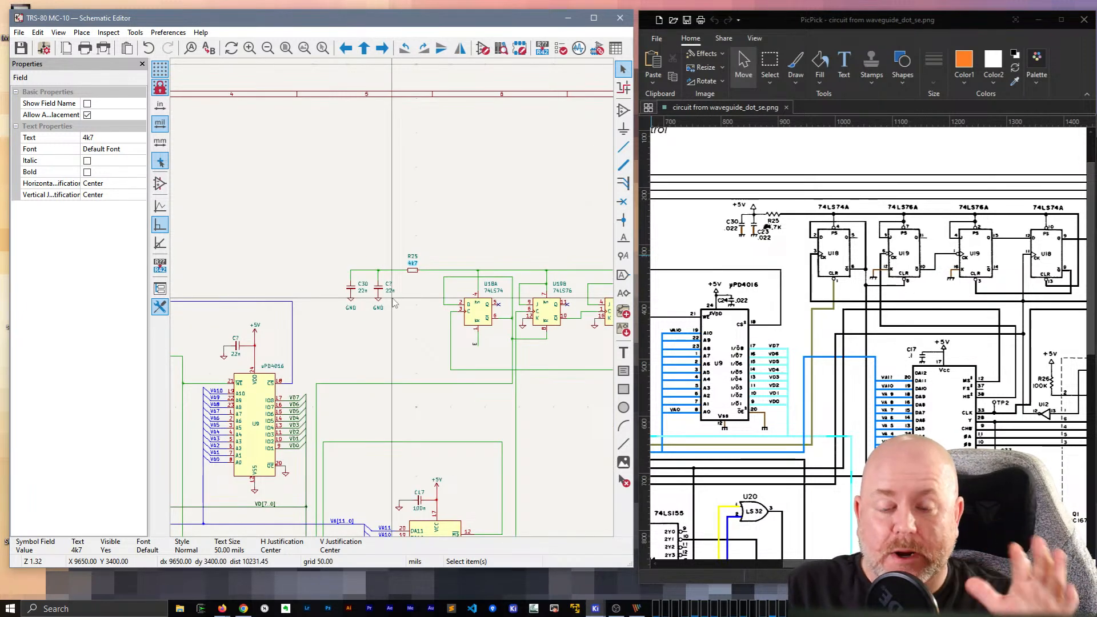
{"action": "left_click", "coordinate": [394, 303]}
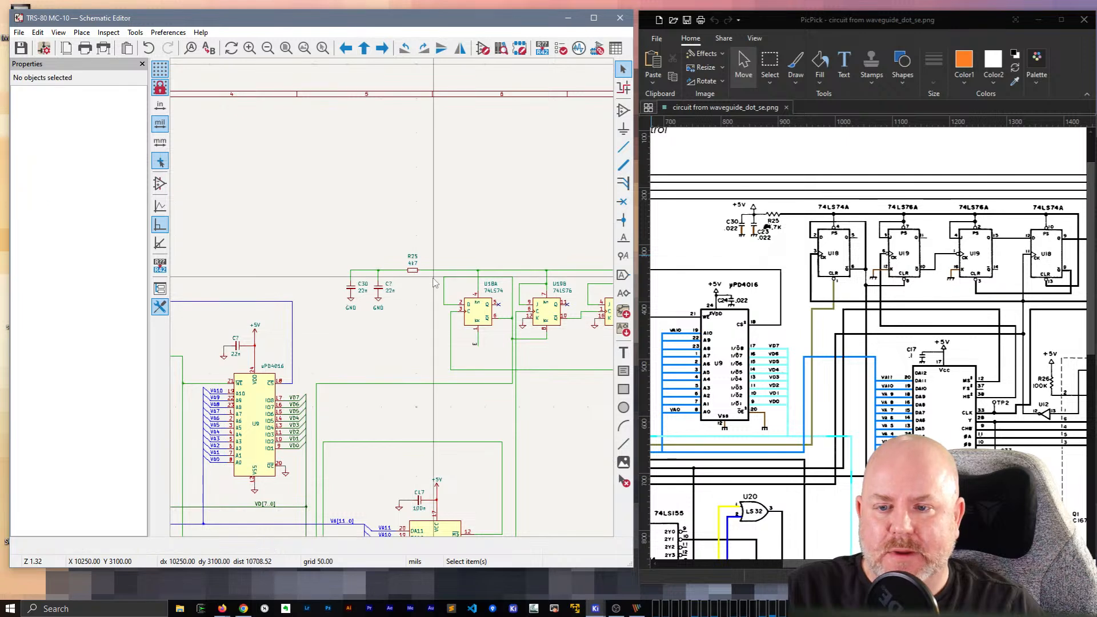
Step: Add a net class named E (Clock) in the schematic setup and give it the Brown 2 color
{"action": "scroll", "coordinate": [394, 302], "scroll_direction": "up", "scroll_amount": 3}
{"action": "middle_click_drag", "start_coordinate": [377, 340], "coordinate": [348, 261]}
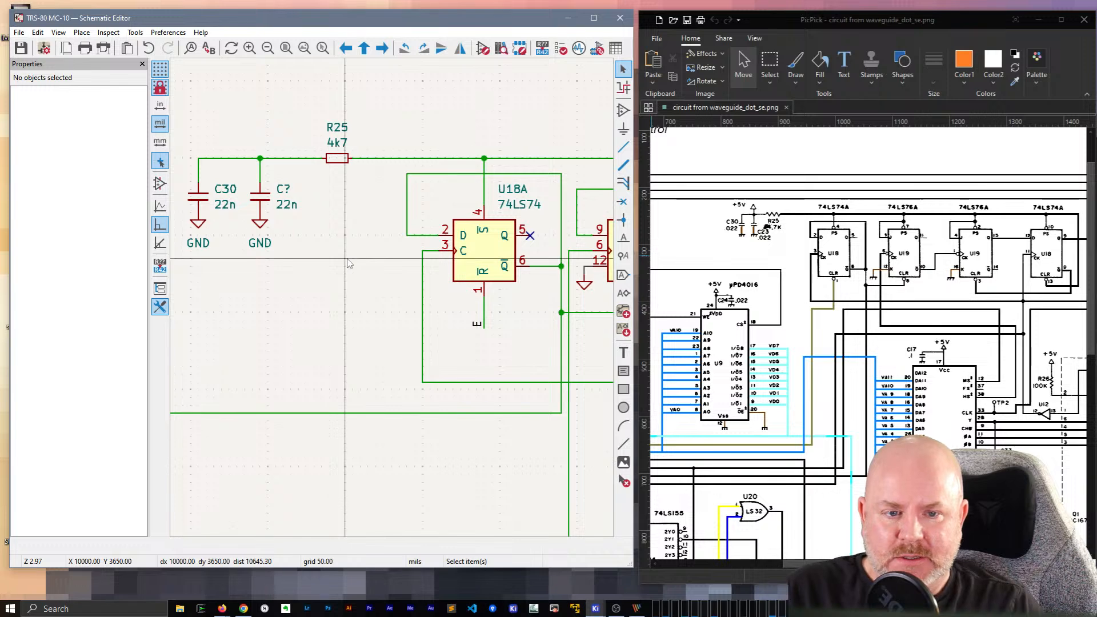
{"action": "left_click", "coordinate": [45, 48]}
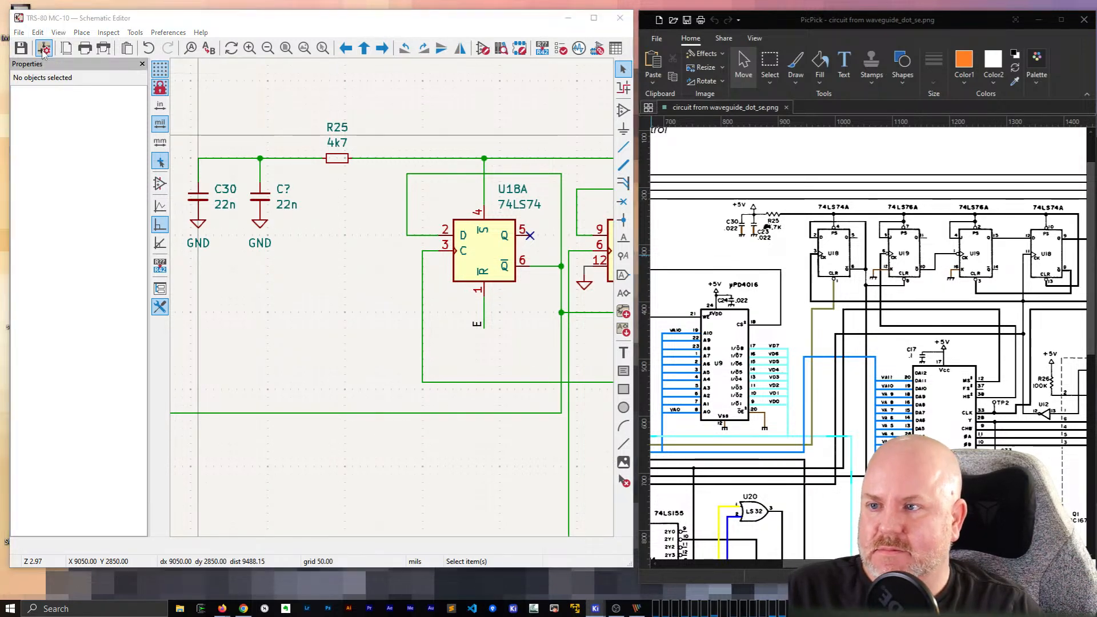
{"action": "left_click_drag", "start_coordinate": [303, 178], "coordinate": [815, 166]}
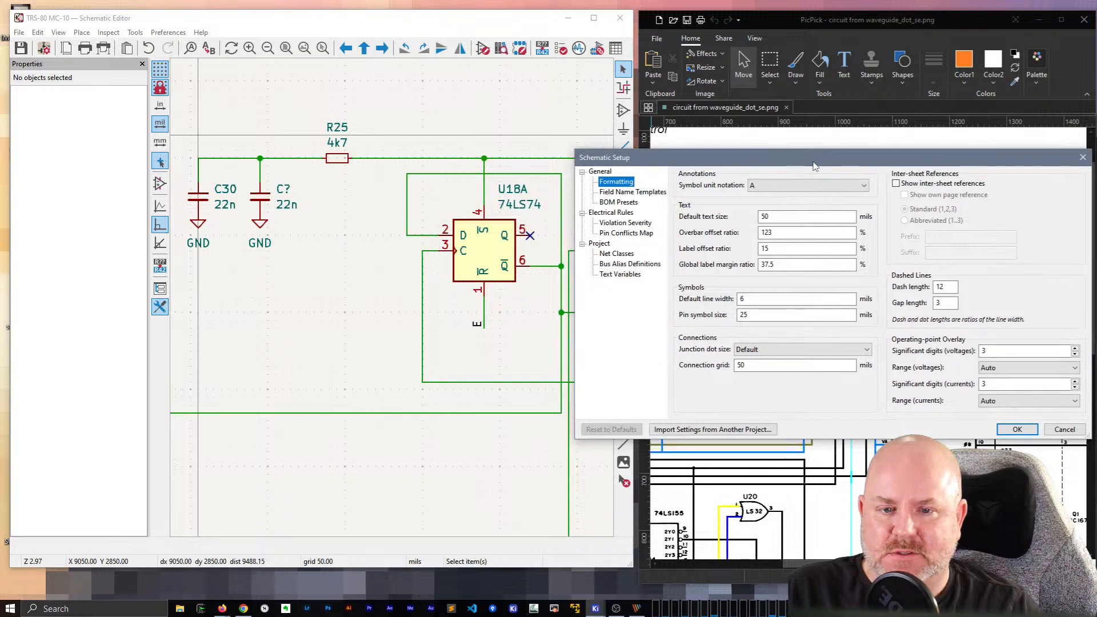
{"action": "left_click", "coordinate": [626, 254]}
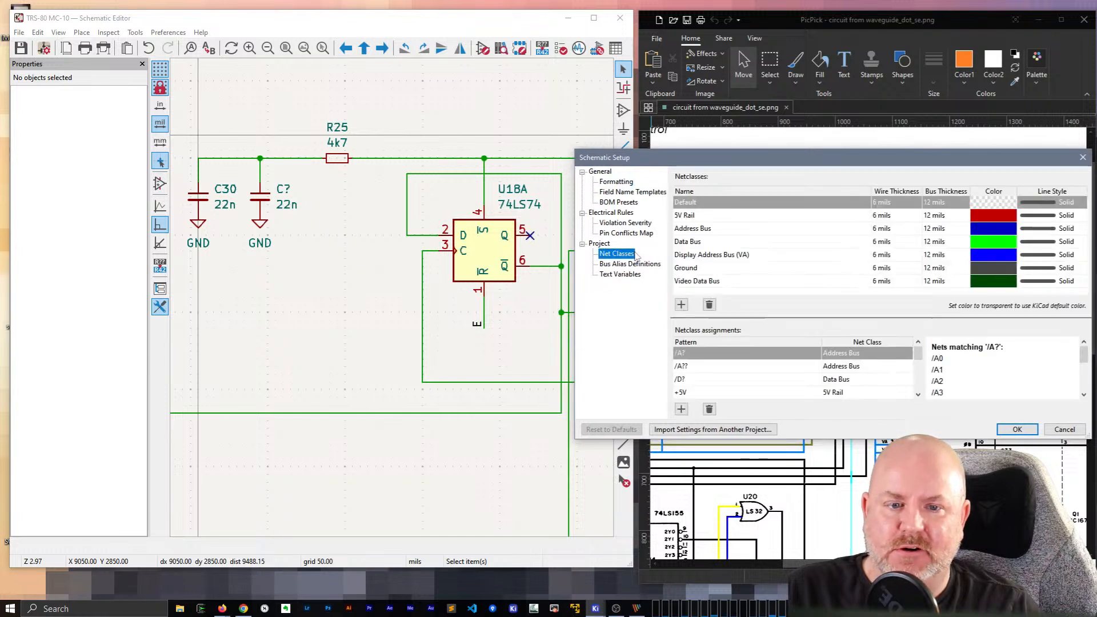
{"action": "left_click", "coordinate": [681, 304]}
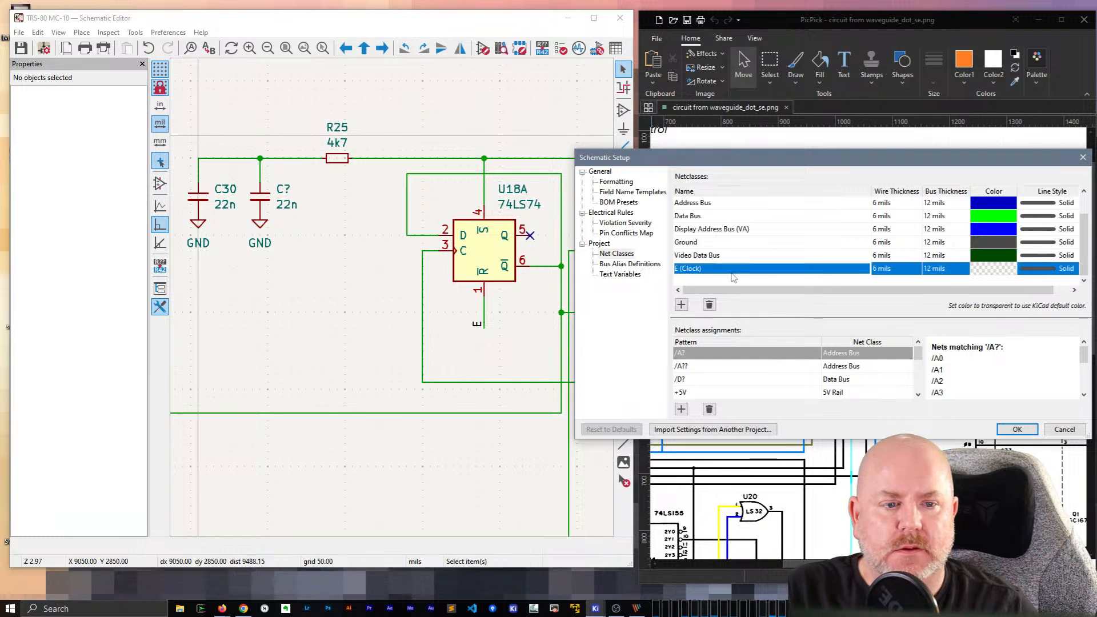
{"action": "left_click", "coordinate": [1015, 275]}
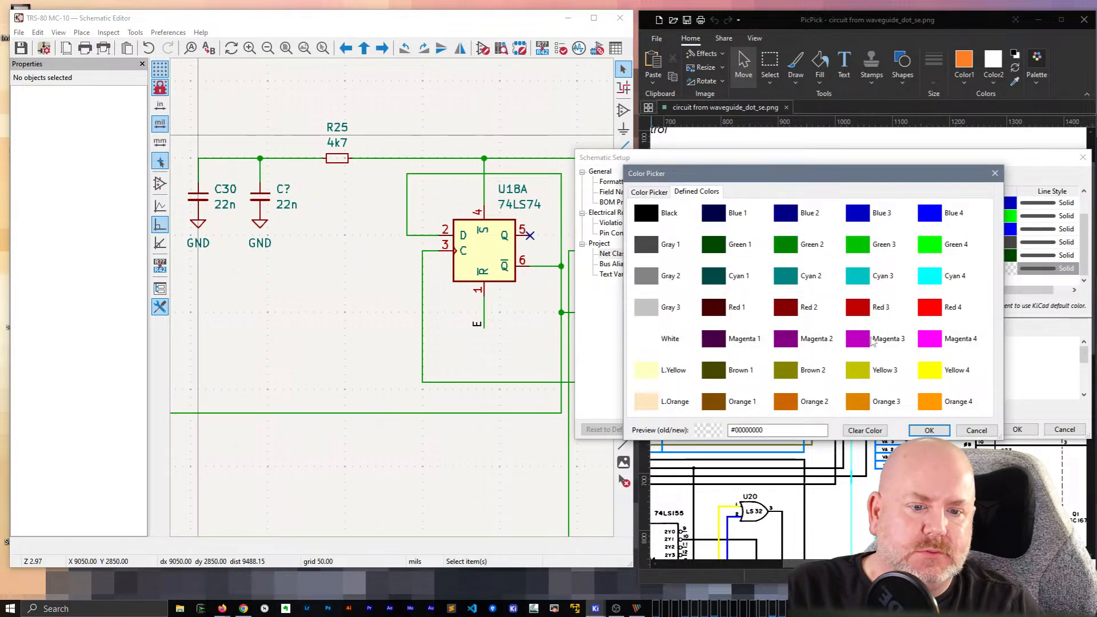
{"action": "left_click", "coordinate": [930, 431]}
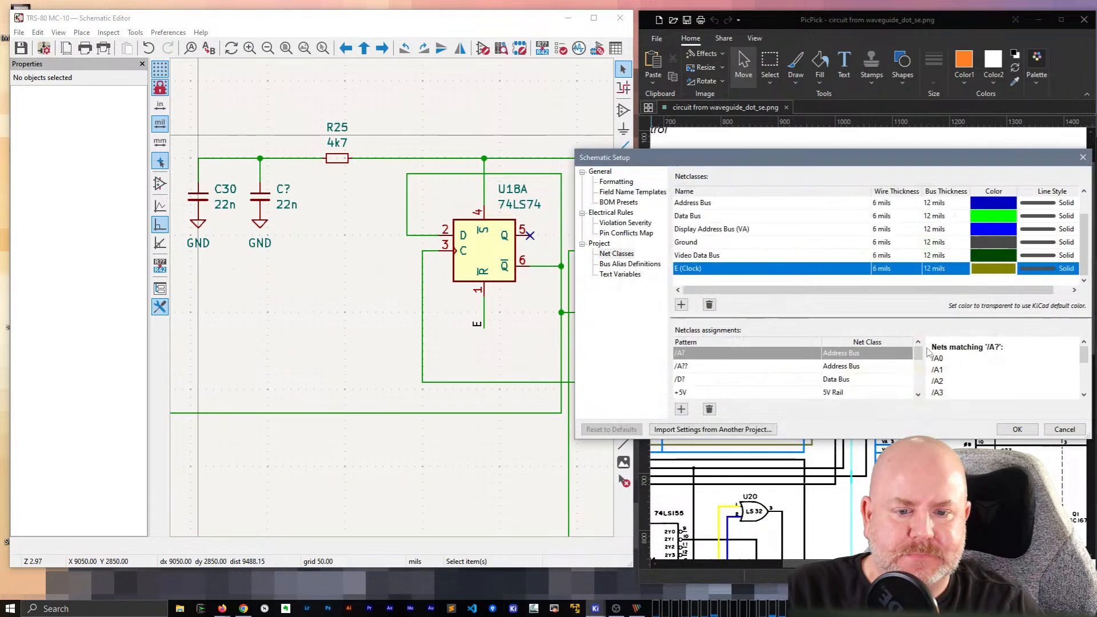
Step: Assign the net pattern /E to the E (Clock) net class and apply the schematic setup
{"action": "left_click", "coordinate": [682, 410]}
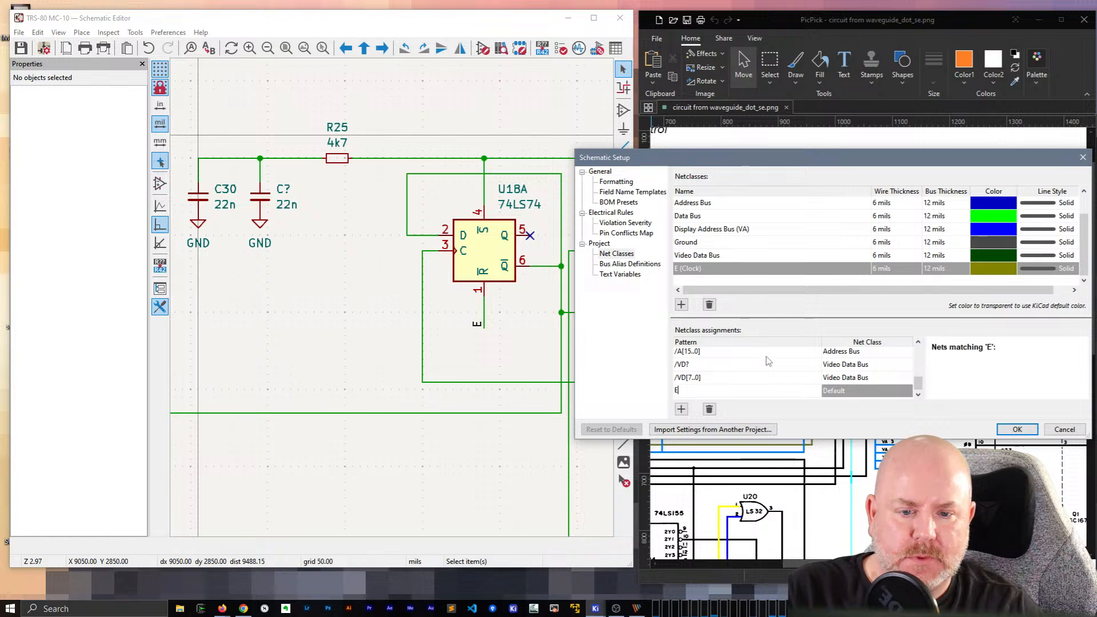
{"action": "type", "text": "E"}
{"action": "key", "text": "Home"}
{"action": "type", "text": "/"}
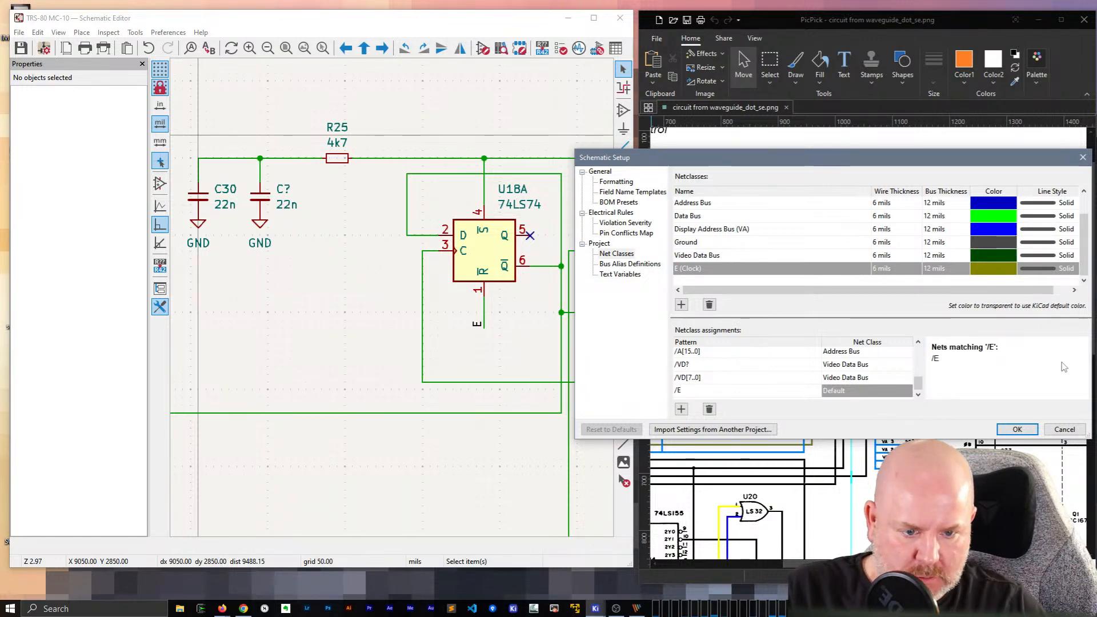
{"action": "left_click", "coordinate": [846, 394]}
{"action": "left_click", "coordinate": [846, 393]}
{"action": "left_click", "coordinate": [858, 462]}
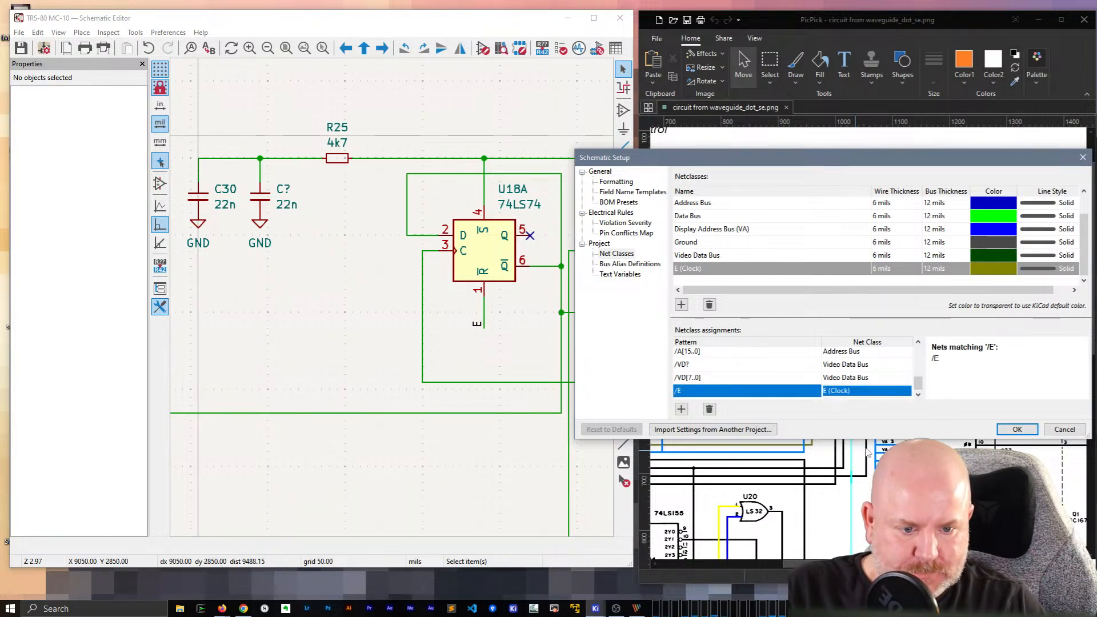
{"action": "left_click", "coordinate": [1017, 430]}
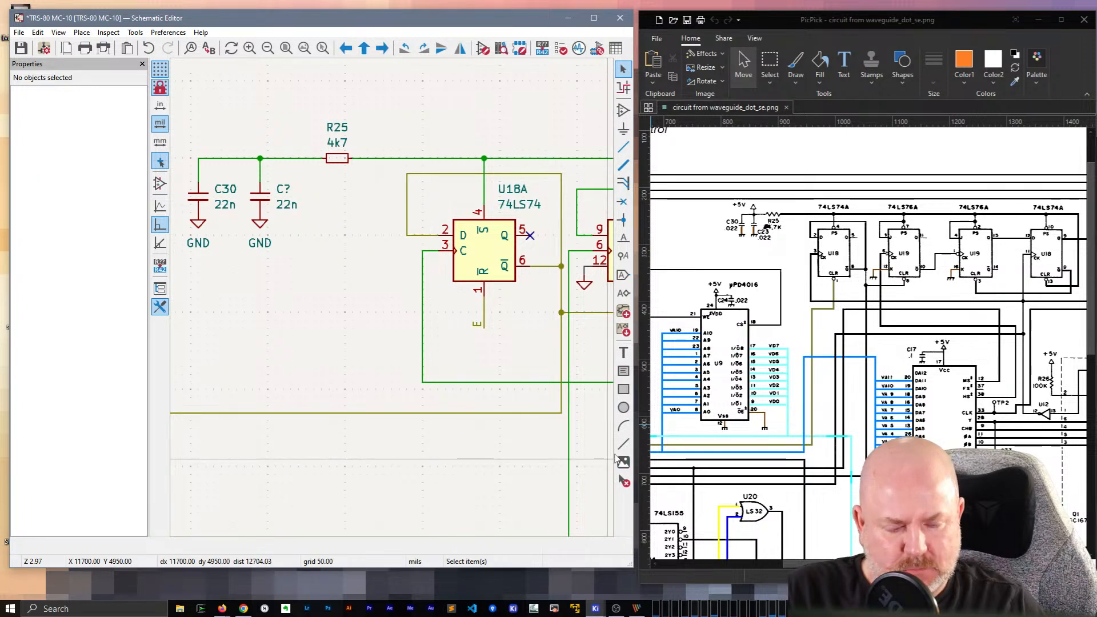
Step: Trace the E (Clock) wire from the flip-flops back to the 74LS155 U4 and compare its routing with the reference image
{"action": "scroll", "coordinate": [431, 323], "scroll_direction": "down", "scroll_amount": 1}
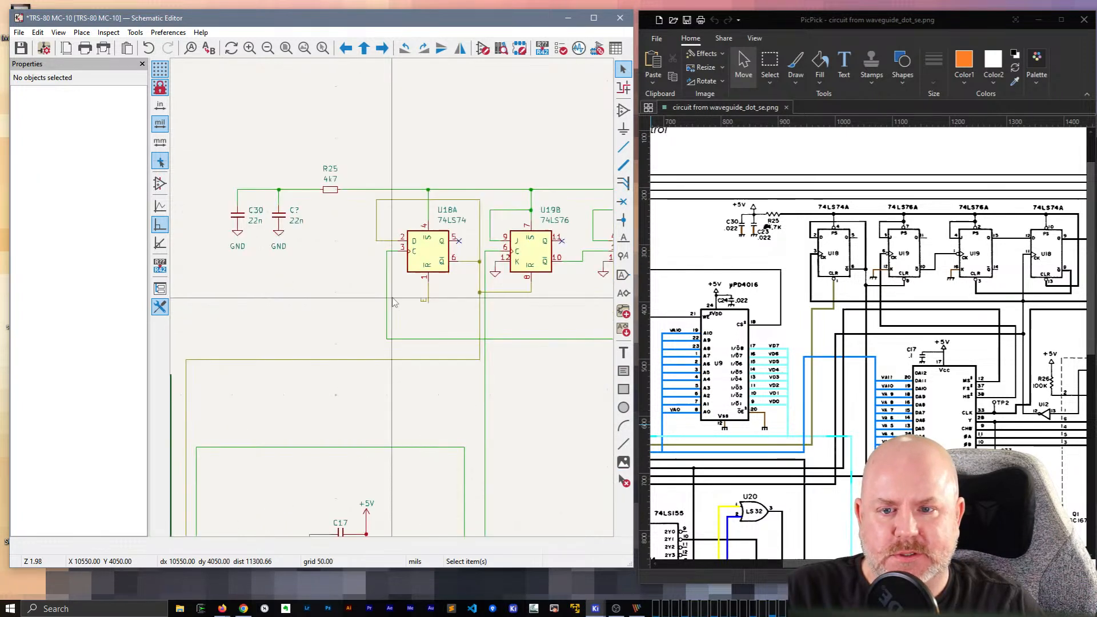
{"action": "middle_click_drag", "start_coordinate": [501, 334], "coordinate": [375, 334]}
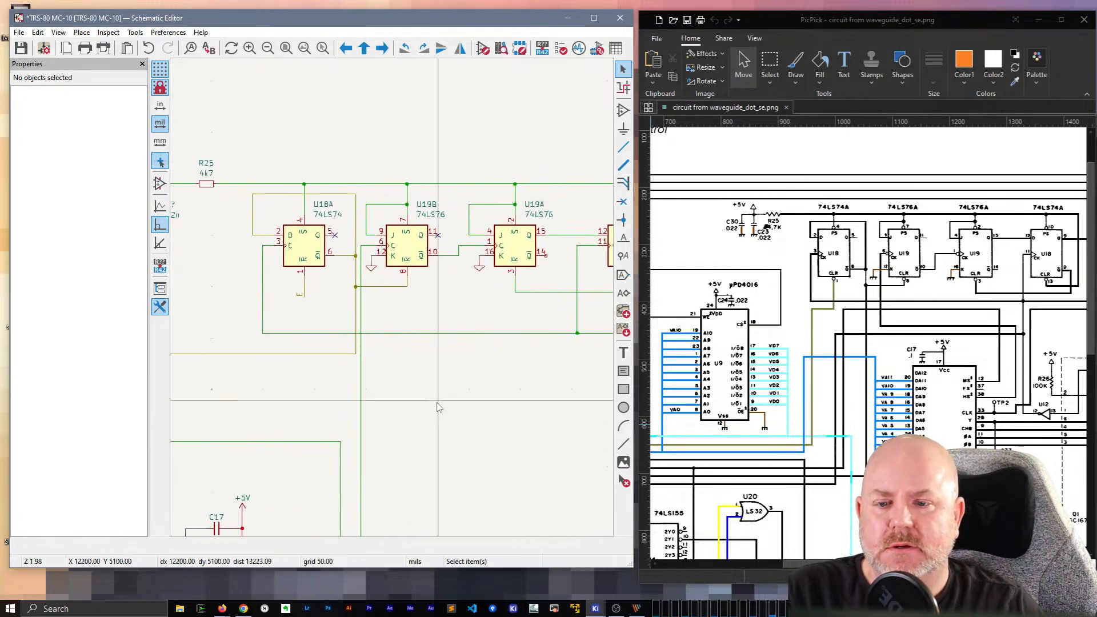
{"action": "left_click", "coordinate": [385, 287]}
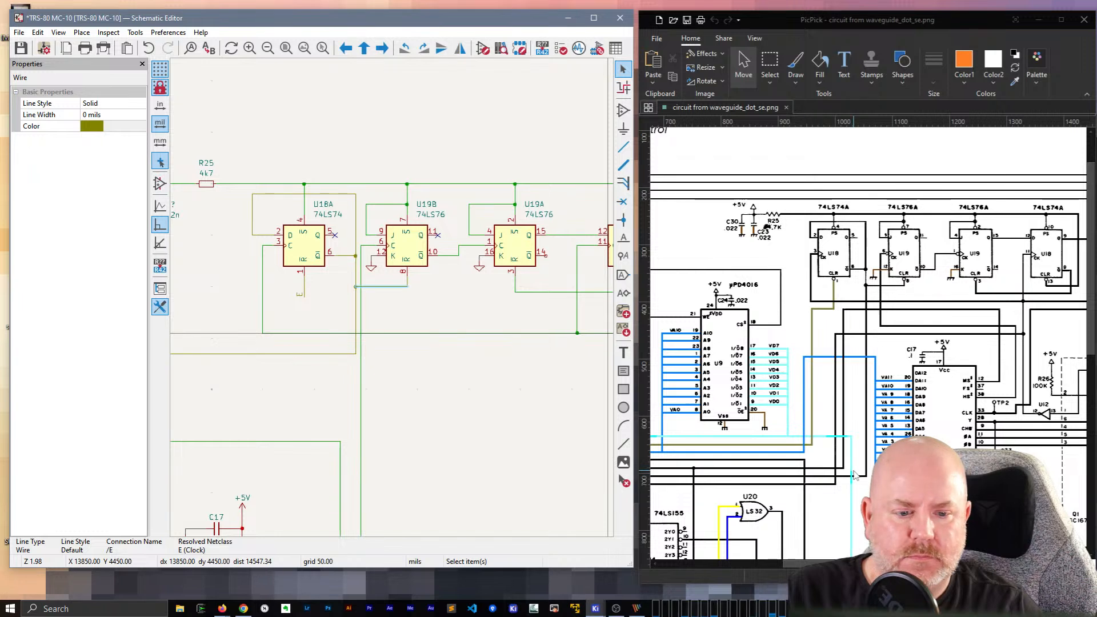
{"action": "left_click_drag", "start_coordinate": [837, 564], "coordinate": [788, 563]}
{"action": "scroll", "coordinate": [798, 406], "scroll_direction": "down", "scroll_amount": 2}
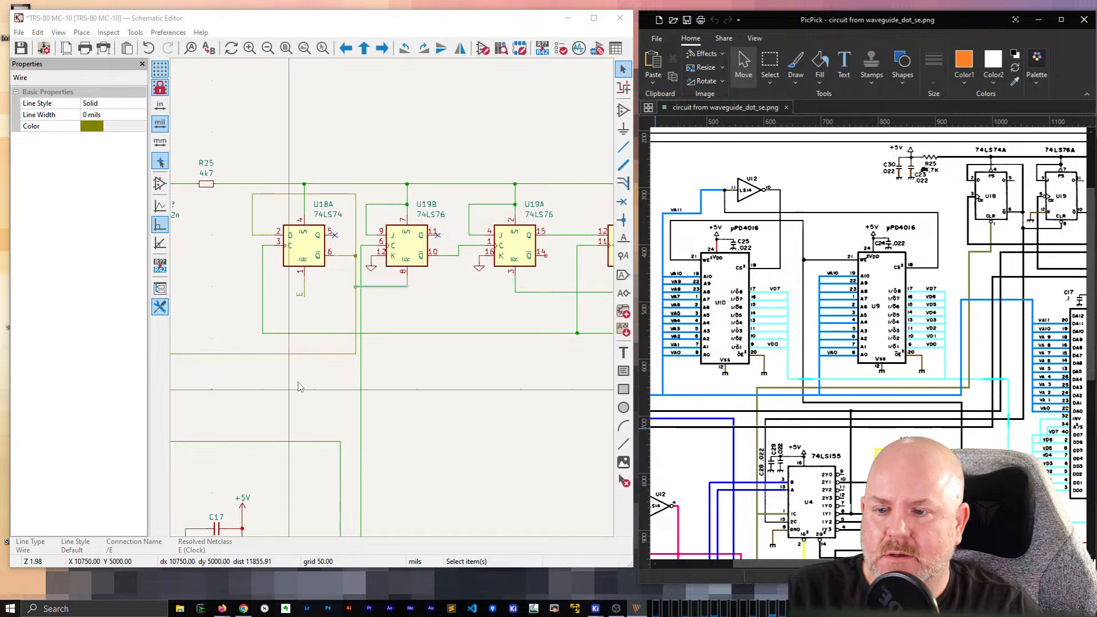
{"action": "left_click", "coordinate": [365, 353]}
{"action": "left_click", "coordinate": [304, 287]}
{"action": "middle_click_drag", "start_coordinate": [204, 297], "coordinate": [496, 70]}
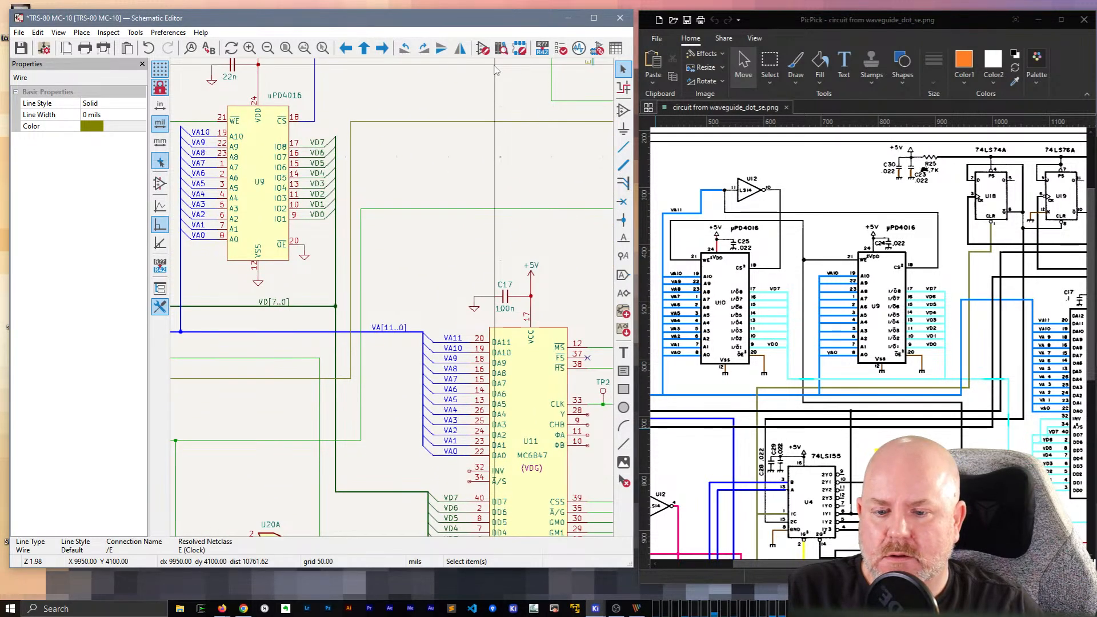
{"action": "middle_click_drag", "start_coordinate": [275, 285], "coordinate": [518, 153]}
{"action": "middle_click_drag", "start_coordinate": [329, 246], "coordinate": [412, 166]}
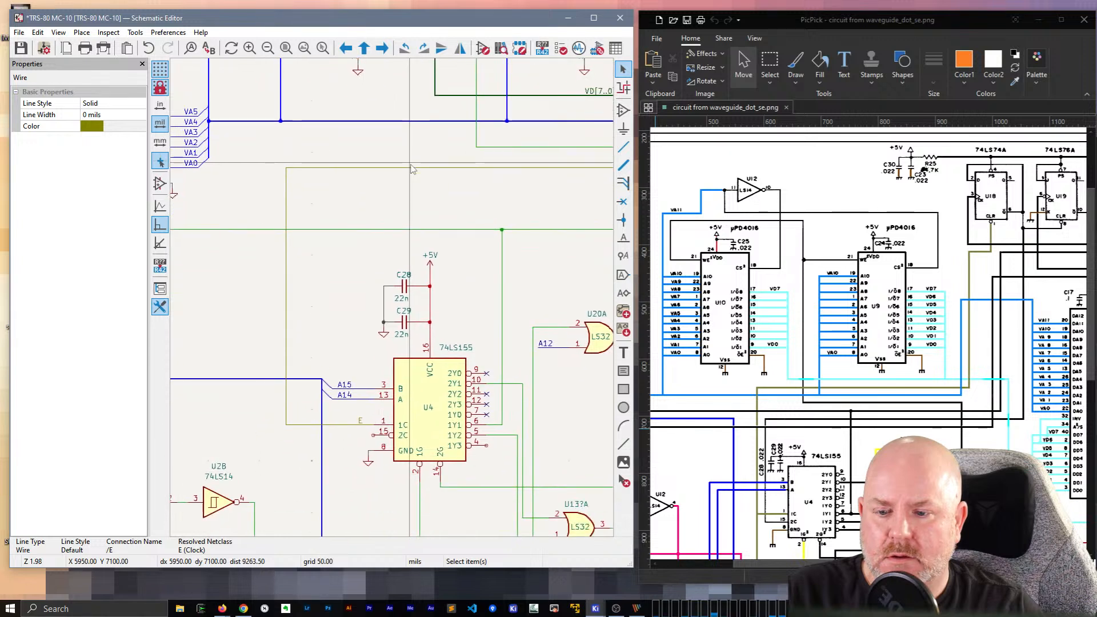
{"action": "left_click", "coordinate": [299, 449]}
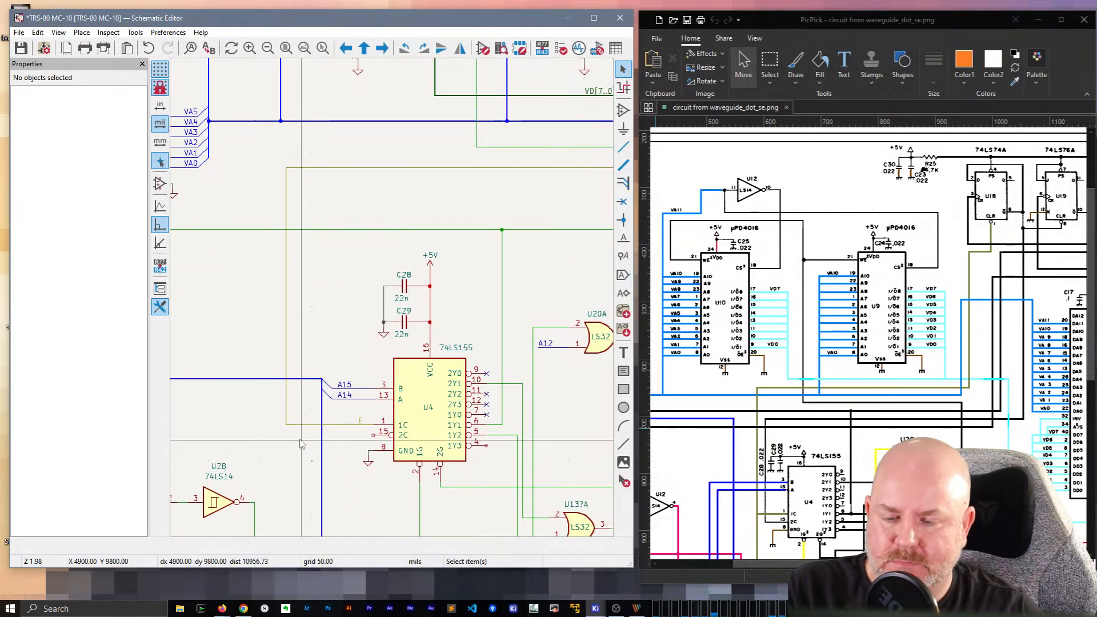
Step: Delete the wire joining the flip-flop line to U4's pin 1, wire the line to pin 15 (2C) instead, and save the schematic
{"action": "left_click", "coordinate": [302, 425]}
{"action": "key", "text": "Delete"}
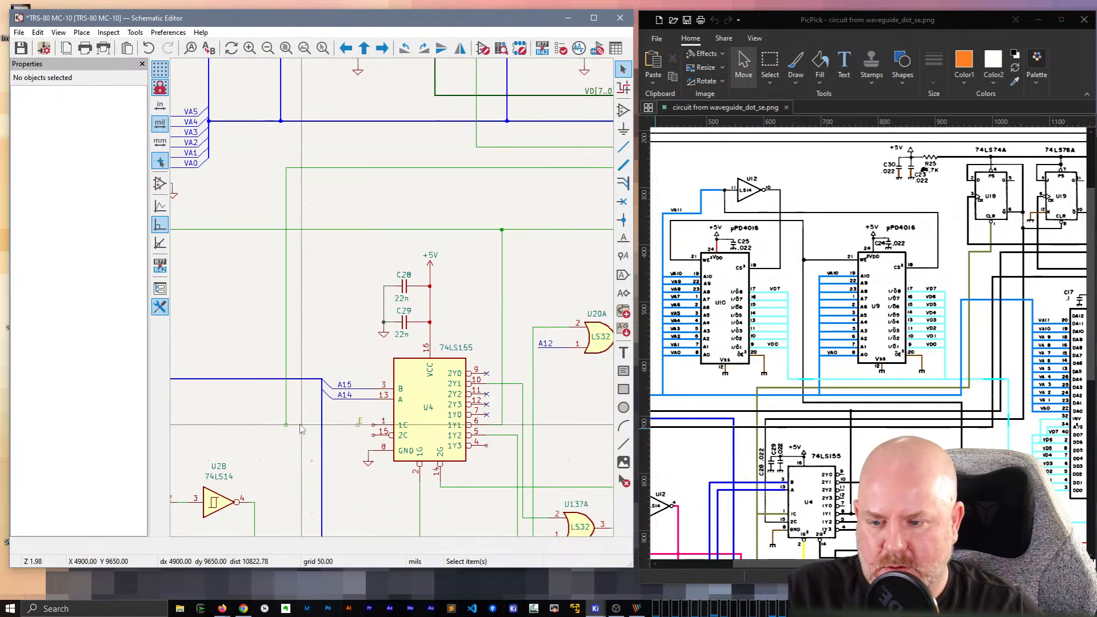
{"action": "key", "text": "w"}
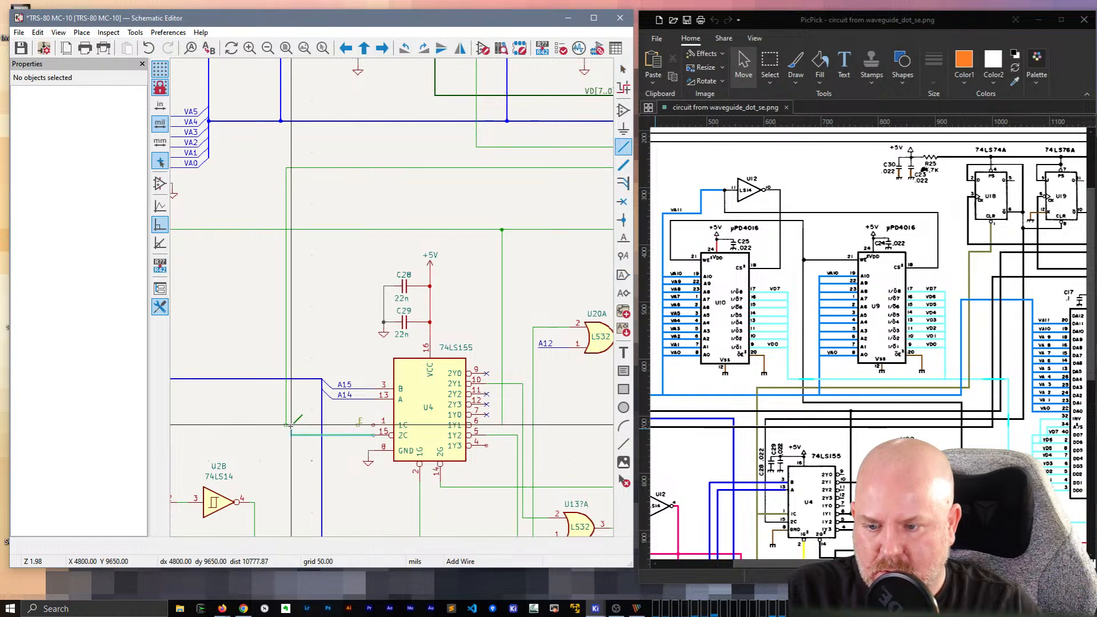
{"action": "left_click", "coordinate": [291, 425]}
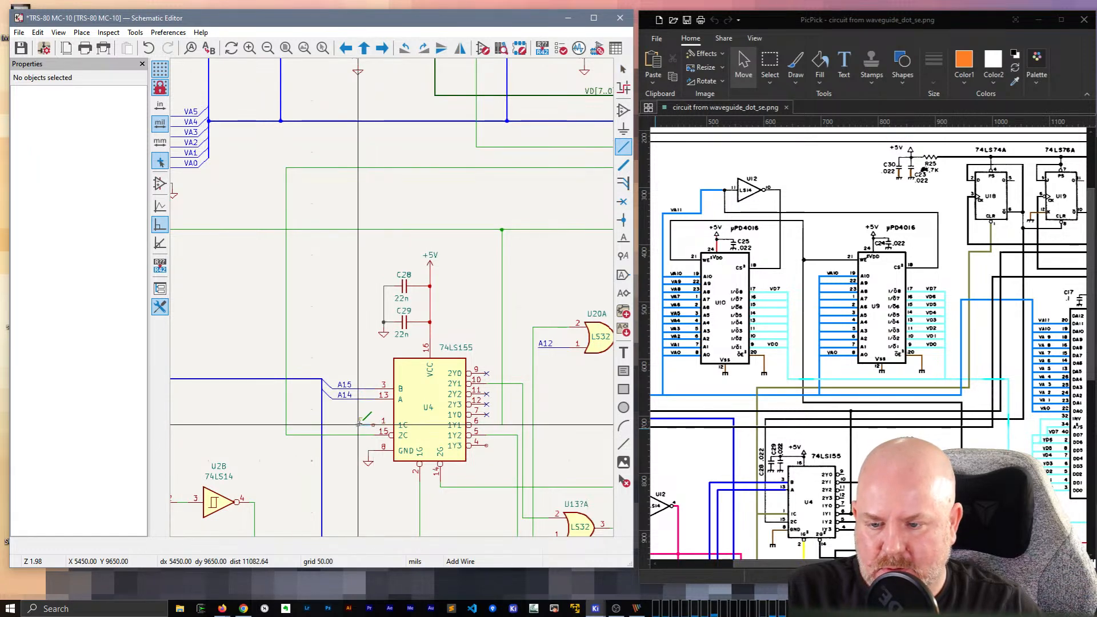
{"action": "key", "text": "Escape"}
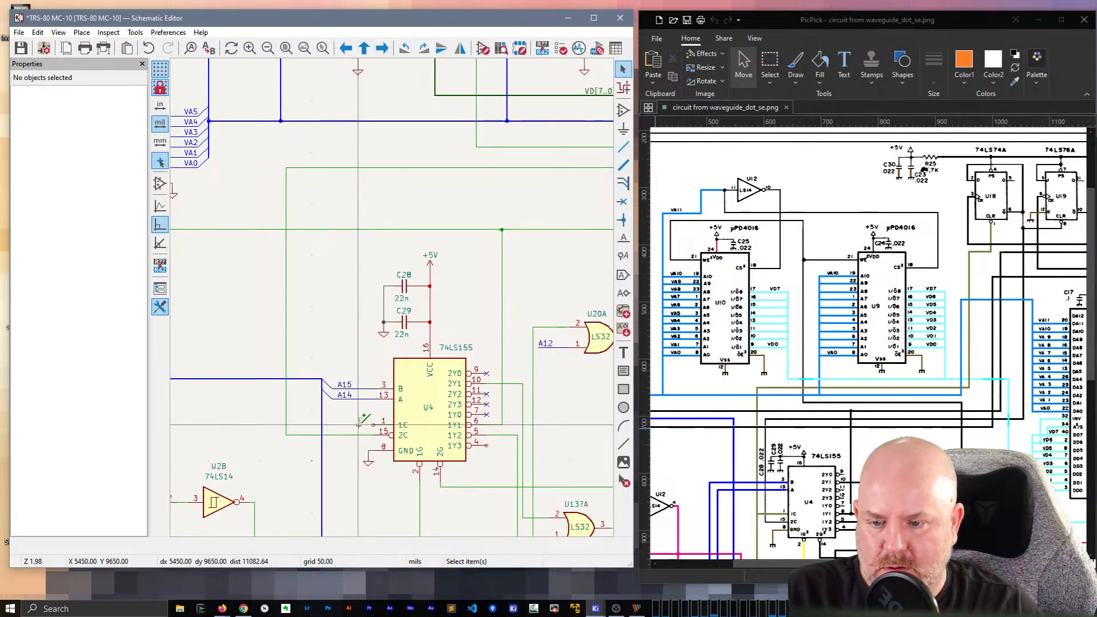
{"action": "scroll", "coordinate": [483, 136], "scroll_direction": "down", "scroll_amount": 2}
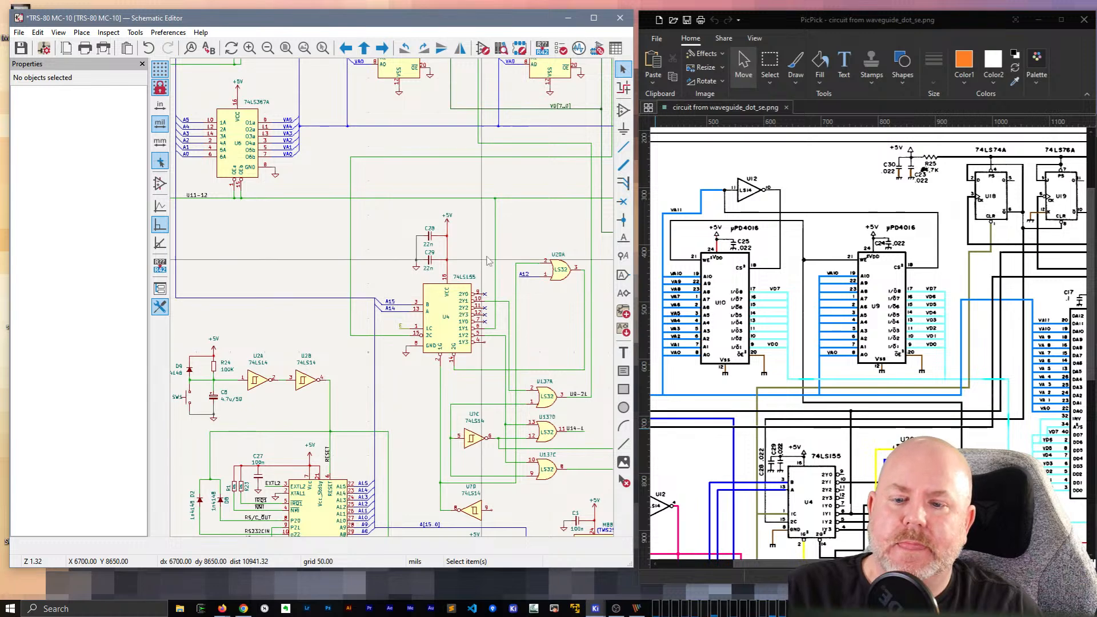
{"action": "scroll", "coordinate": [489, 262], "scroll_direction": "right", "scroll_amount": 5, "text": "ctrl"}
{"action": "key", "text": "ctrl+s"}
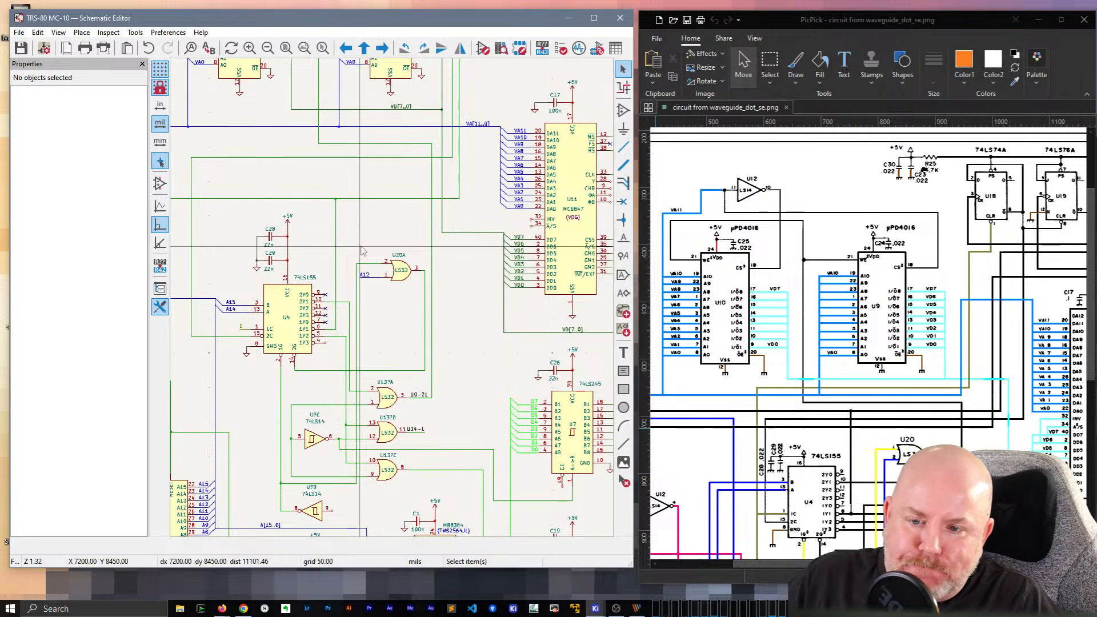
Step: Extend the schematic and reference image windows downward and widen the reference image window at the schematic's expense
{"action": "scroll", "coordinate": [395, 304], "scroll_direction": "down", "scroll_amount": 2}
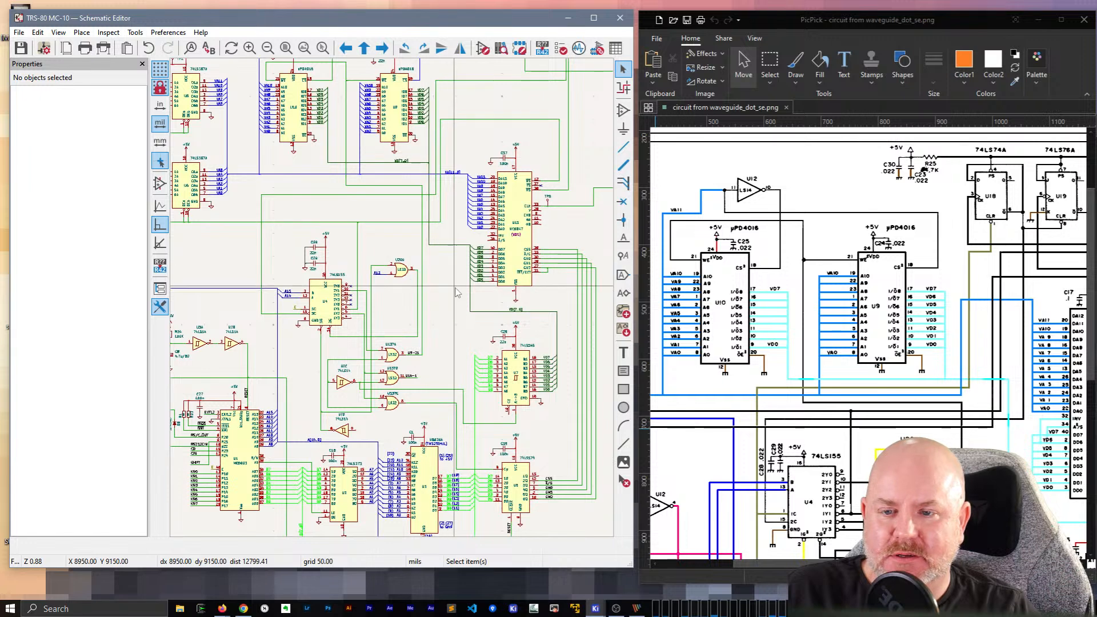
{"action": "middle_click_drag", "start_coordinate": [459, 292], "coordinate": [429, 438]}
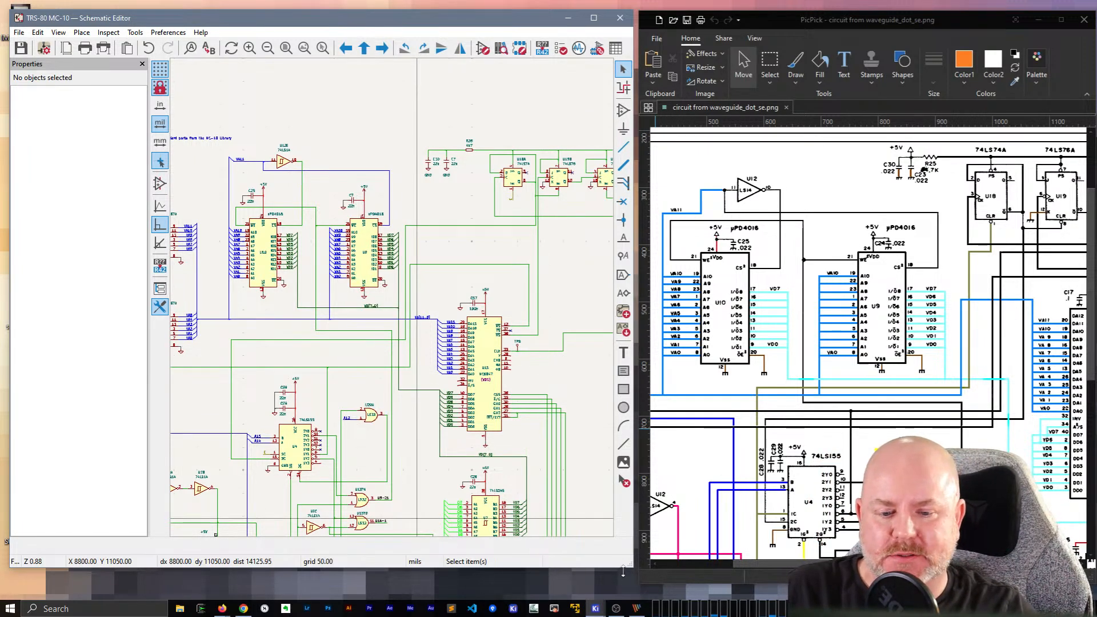
{"action": "left_click_drag", "start_coordinate": [623, 570], "coordinate": [628, 598]}
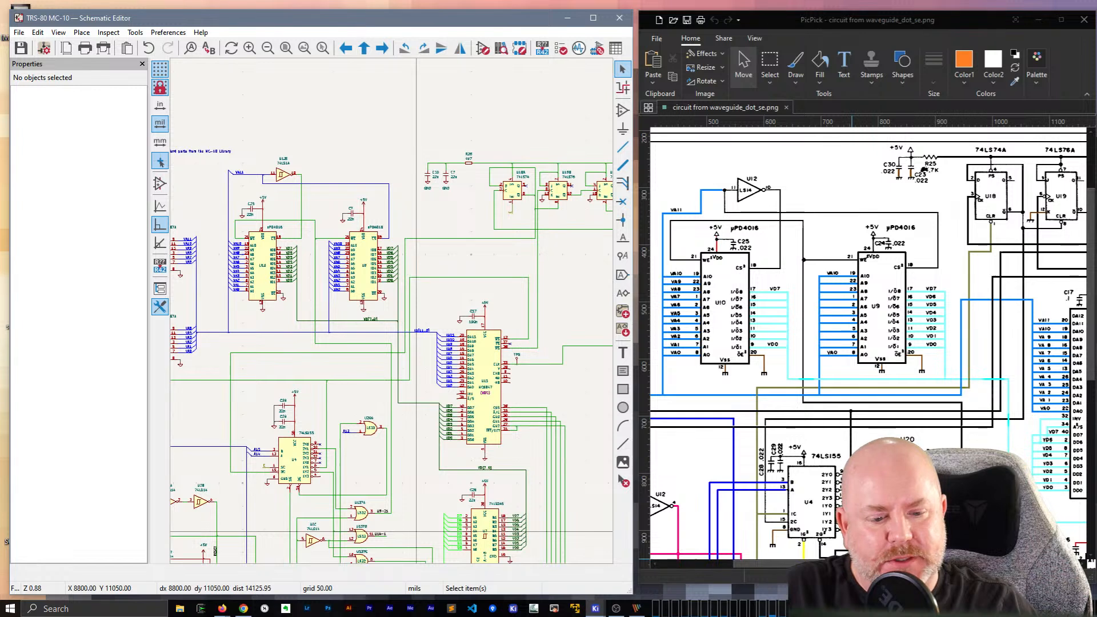
{"action": "left_click_drag", "start_coordinate": [684, 584], "coordinate": [683, 596]}
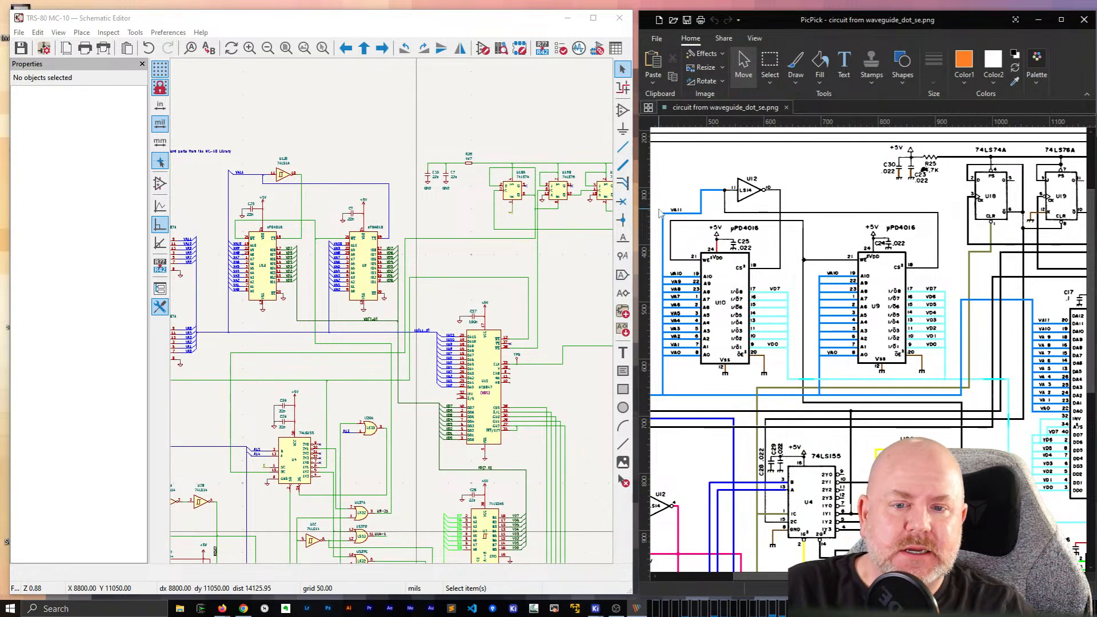
{"action": "left_click_drag", "start_coordinate": [633, 240], "coordinate": [610, 256]}
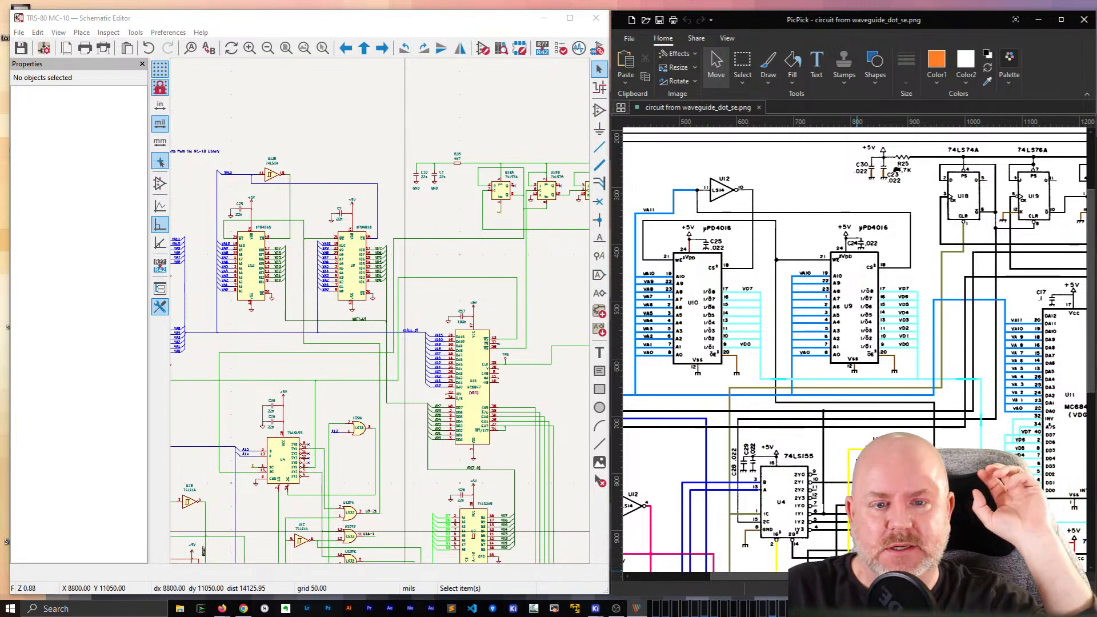
Step: Set the reference of the unnumbered 22n capacitor beside C30 to C23, matching the reference image
{"action": "left_click_drag", "start_coordinate": [844, 576], "coordinate": [869, 577]}
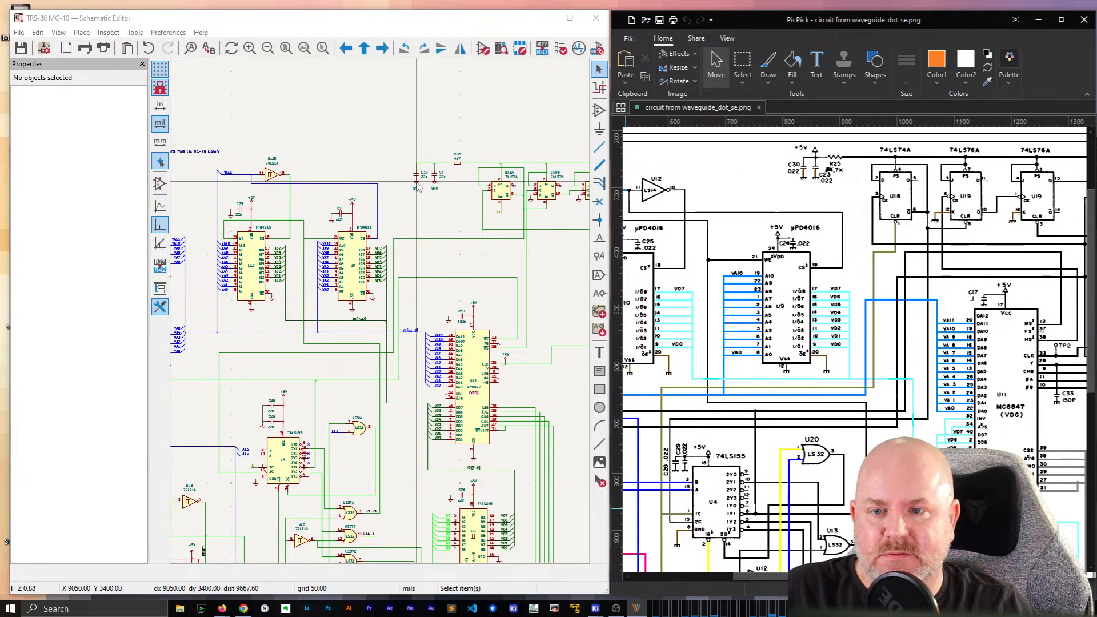
{"action": "scroll", "coordinate": [437, 173], "scroll_direction": "up", "scroll_amount": 3}
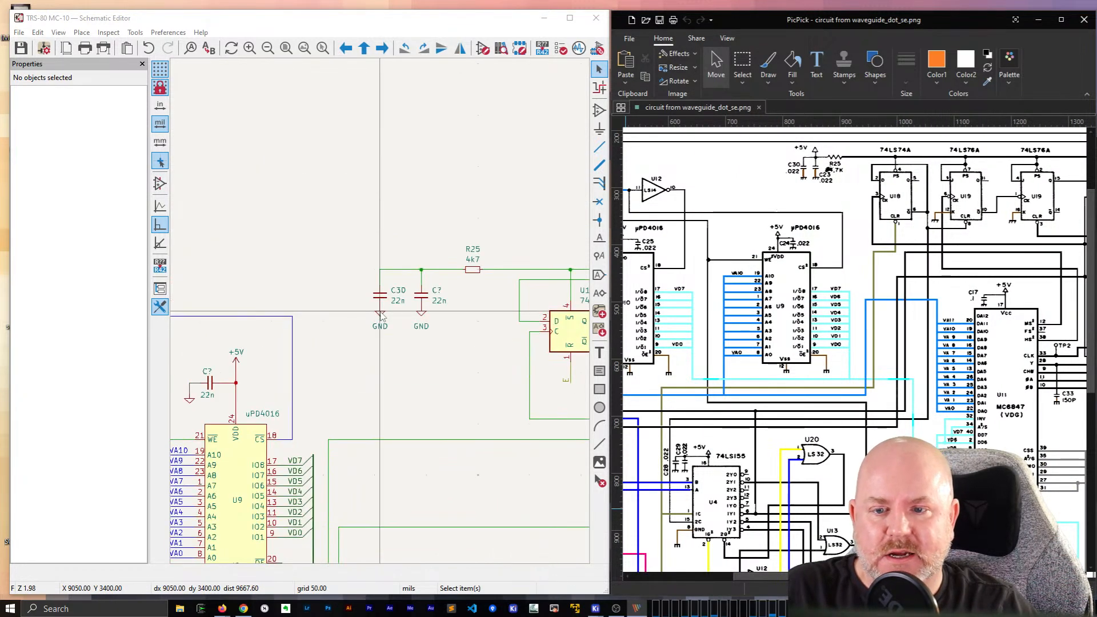
{"action": "left_click", "coordinate": [424, 294]}
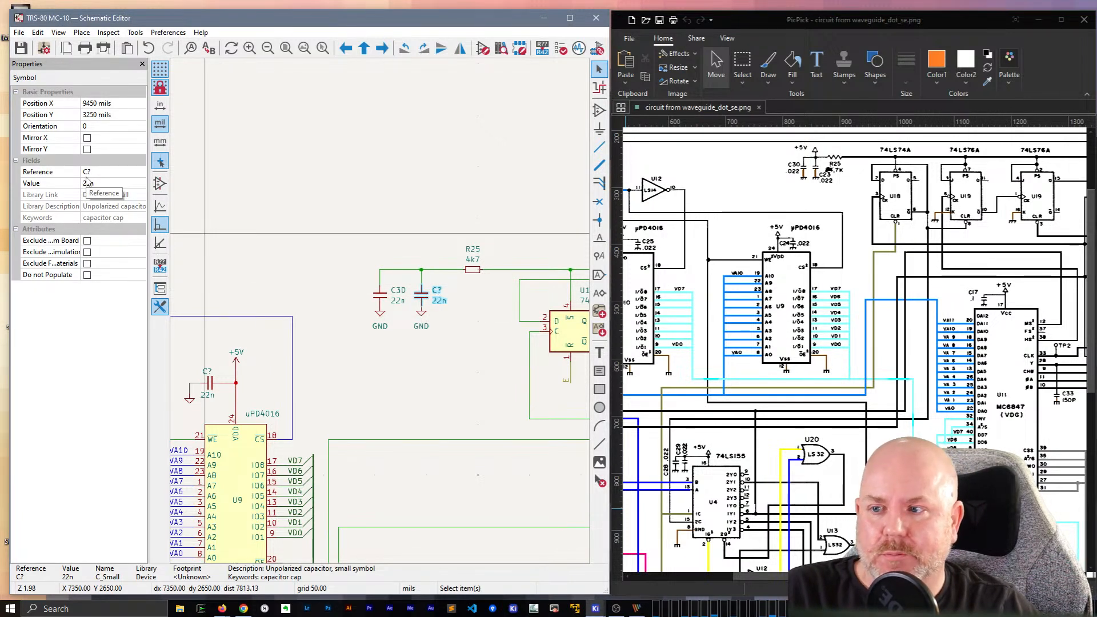
{"action": "left_click", "coordinate": [116, 173]}
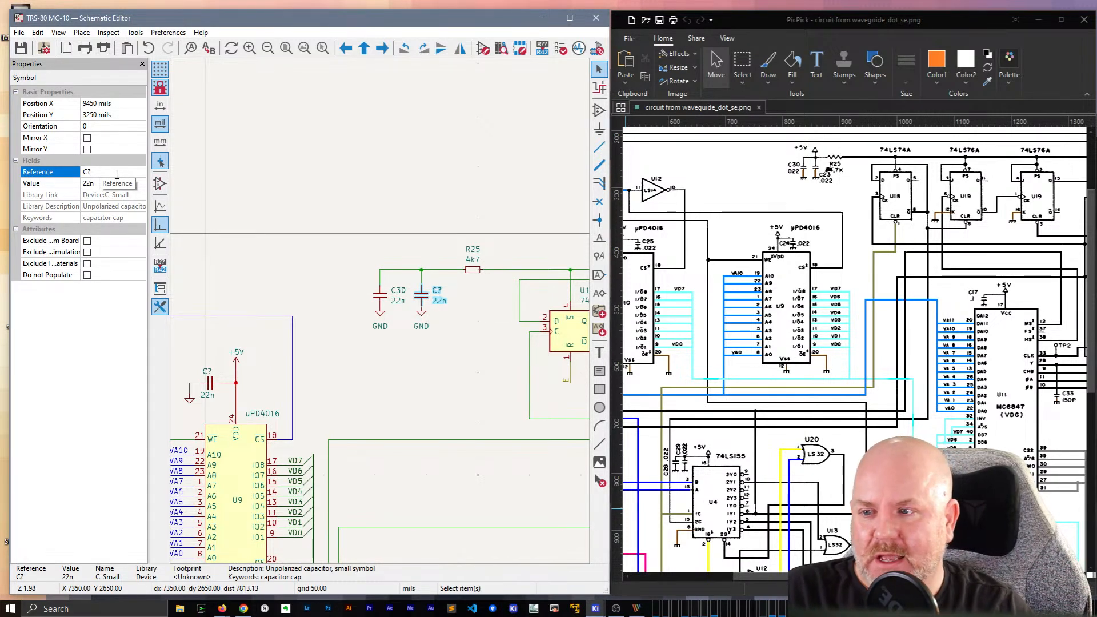
{"action": "key", "text": "BackSpace"}
{"action": "type", "text": "23"}
{"action": "key", "text": "Return"}
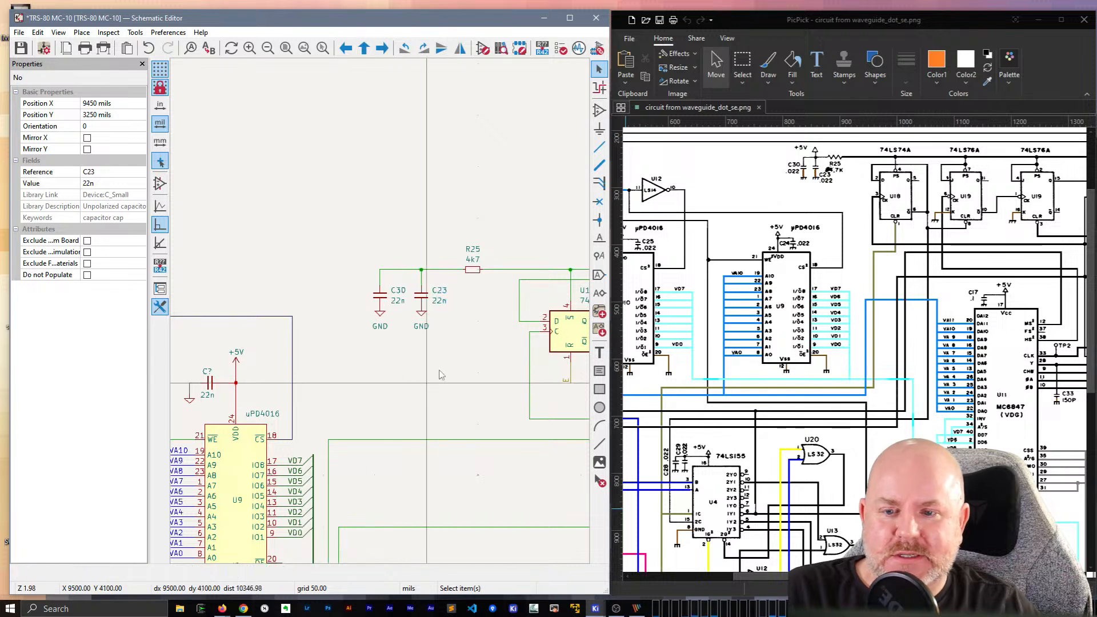
{"action": "left_click", "coordinate": [439, 357]}
{"action": "left_click", "coordinate": [397, 293]}
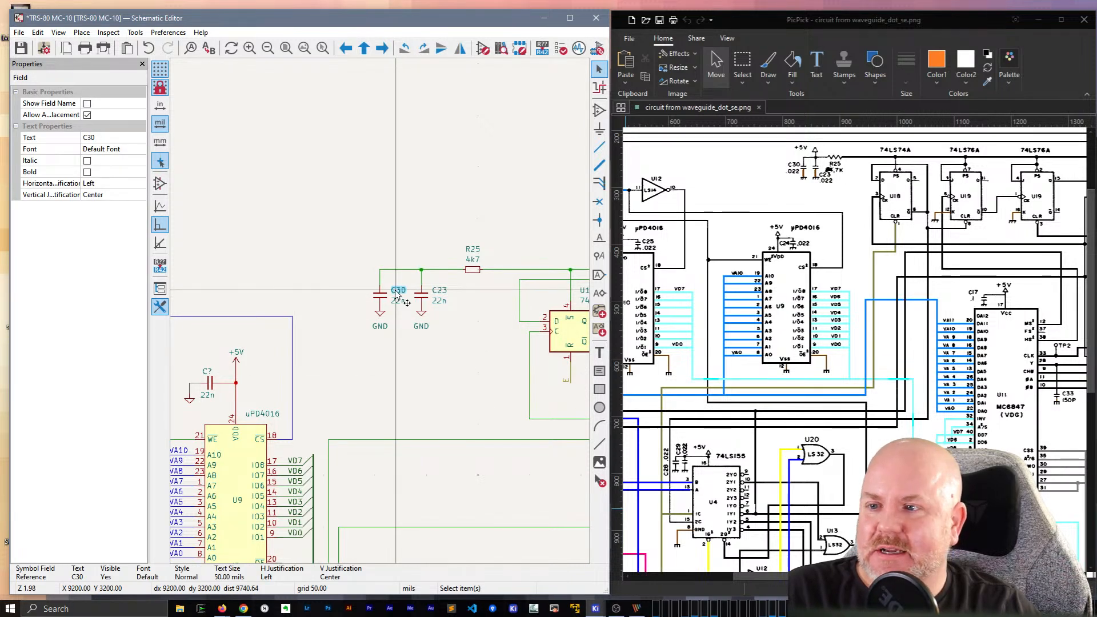
{"action": "left_click", "coordinate": [438, 394]}
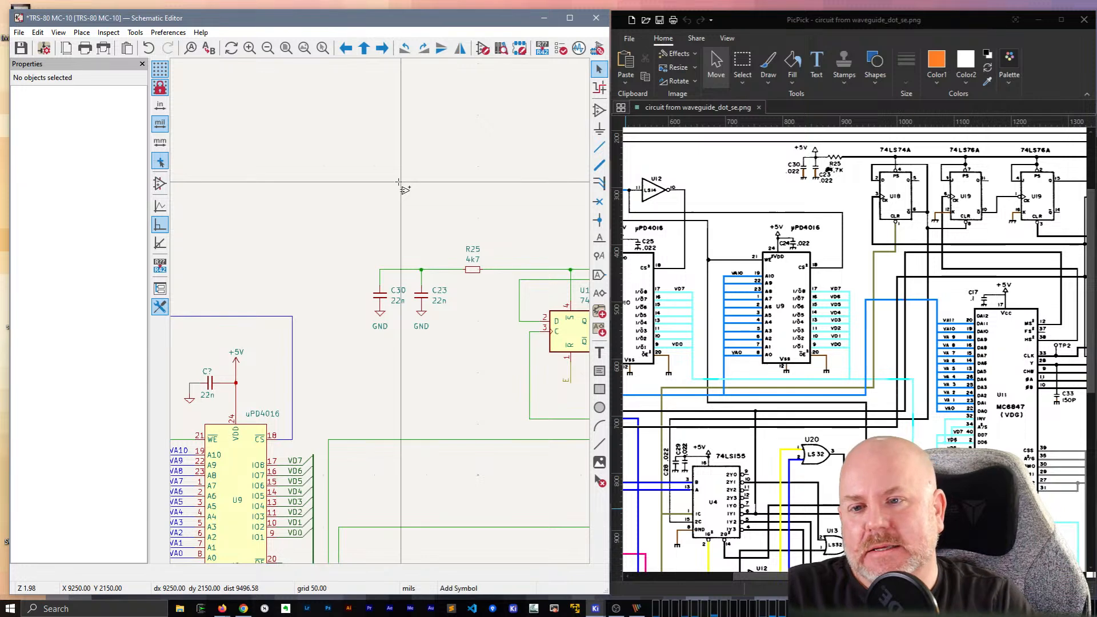
Step: Place a +5V power symbol on the wire junction above C23, supplying C30, C23 and R25
{"action": "key", "text": "a"}
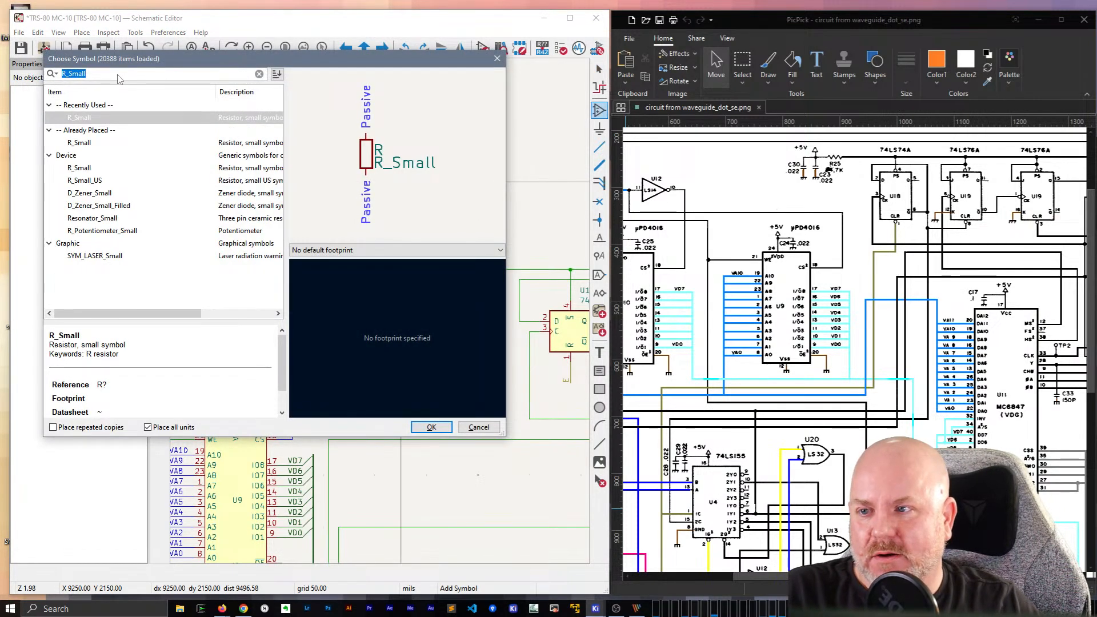
{"action": "type", "text": "+5V"}
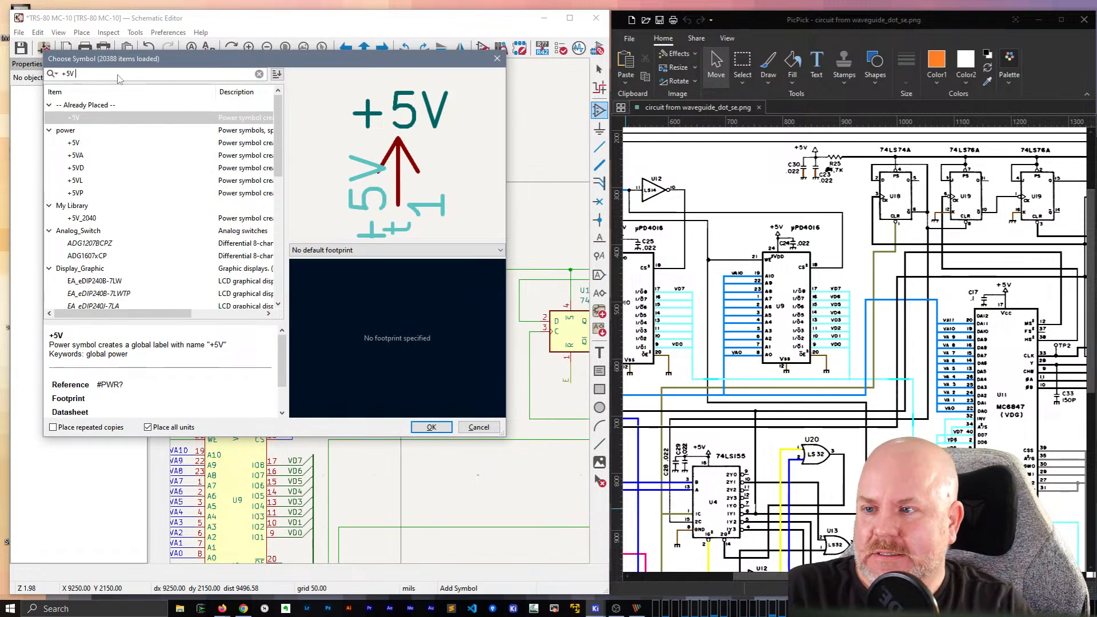
{"action": "key", "text": "Return"}
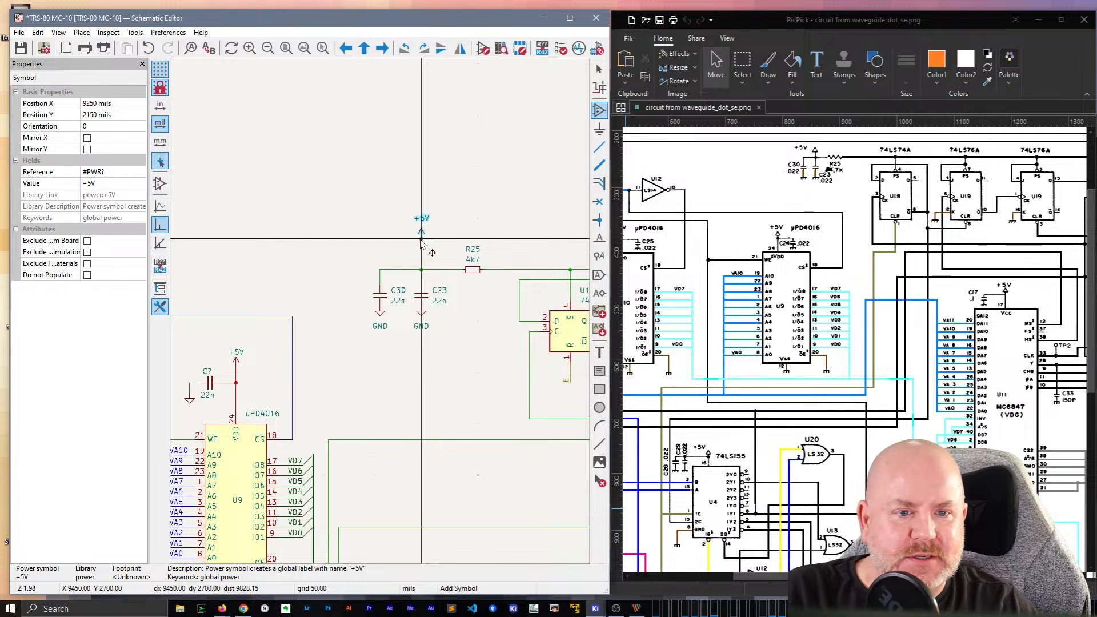
{"action": "left_click", "coordinate": [422, 260]}
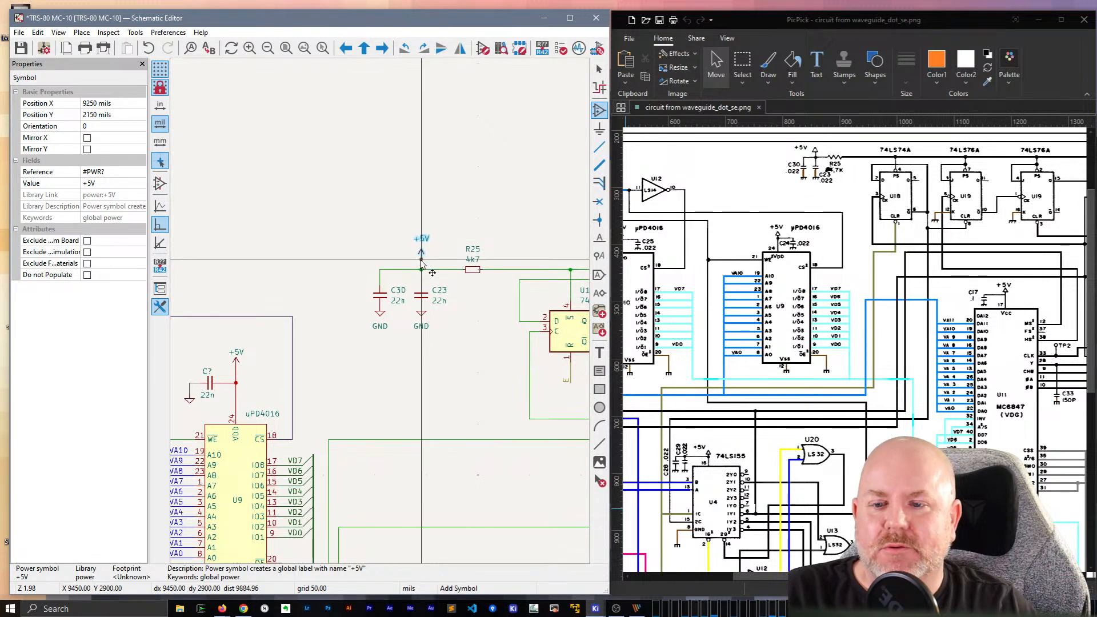
{"action": "key", "text": "Escape"}
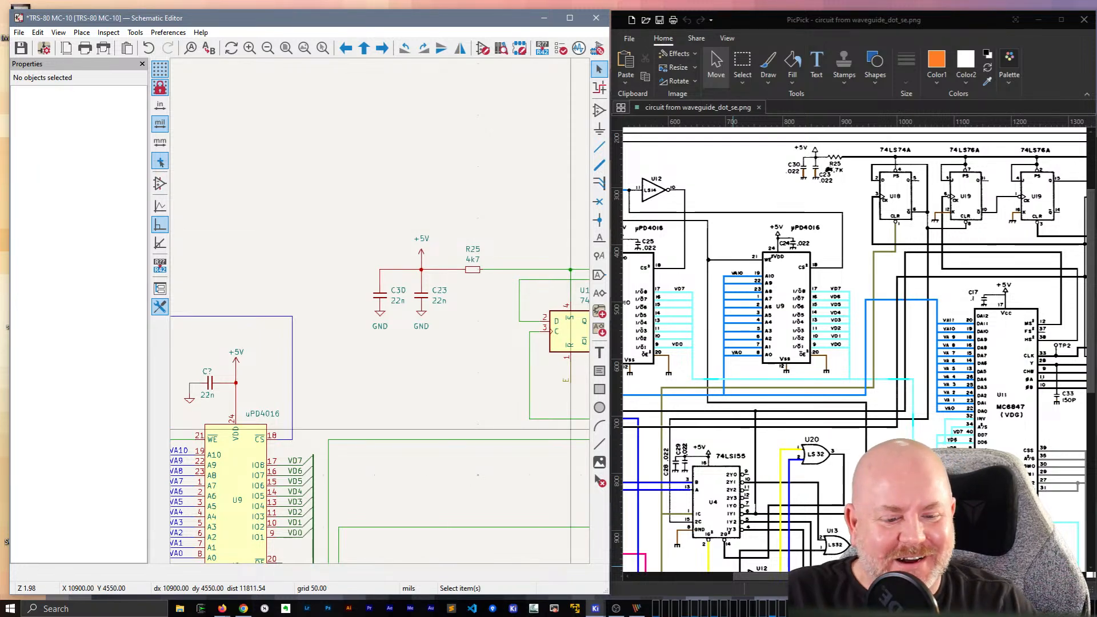
Step: Check the redrawn address buffers, video RAM and flip-flop chain against the reference image, and save the schematic
{"action": "left_click_drag", "start_coordinate": [772, 577], "coordinate": [865, 577]}
{"action": "left_click_drag", "start_coordinate": [983, 577], "coordinate": [782, 573]}
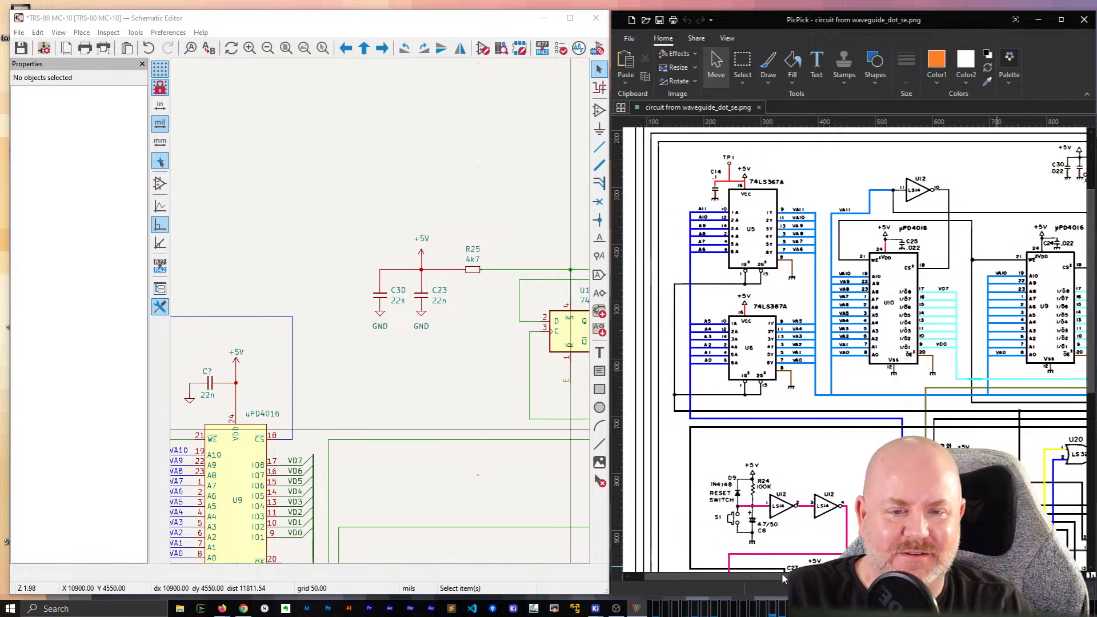
{"action": "scroll", "coordinate": [383, 316], "scroll_direction": "down", "scroll_amount": 3}
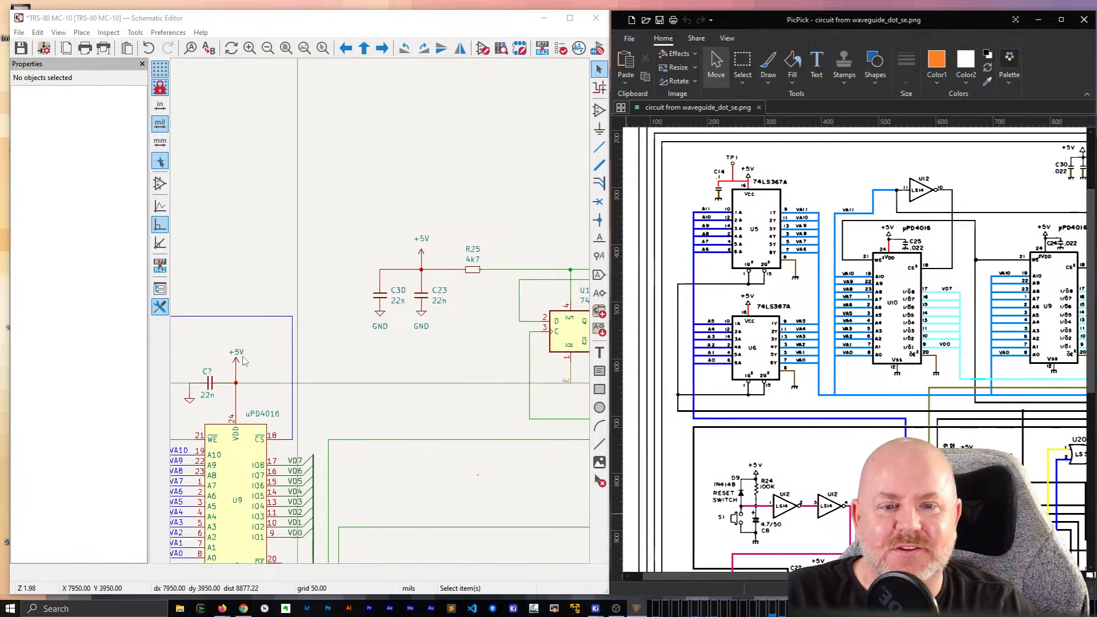
{"action": "left_click", "coordinate": [319, 278]}
{"action": "middle_click_drag", "start_coordinate": [247, 237], "coordinate": [510, 107]}
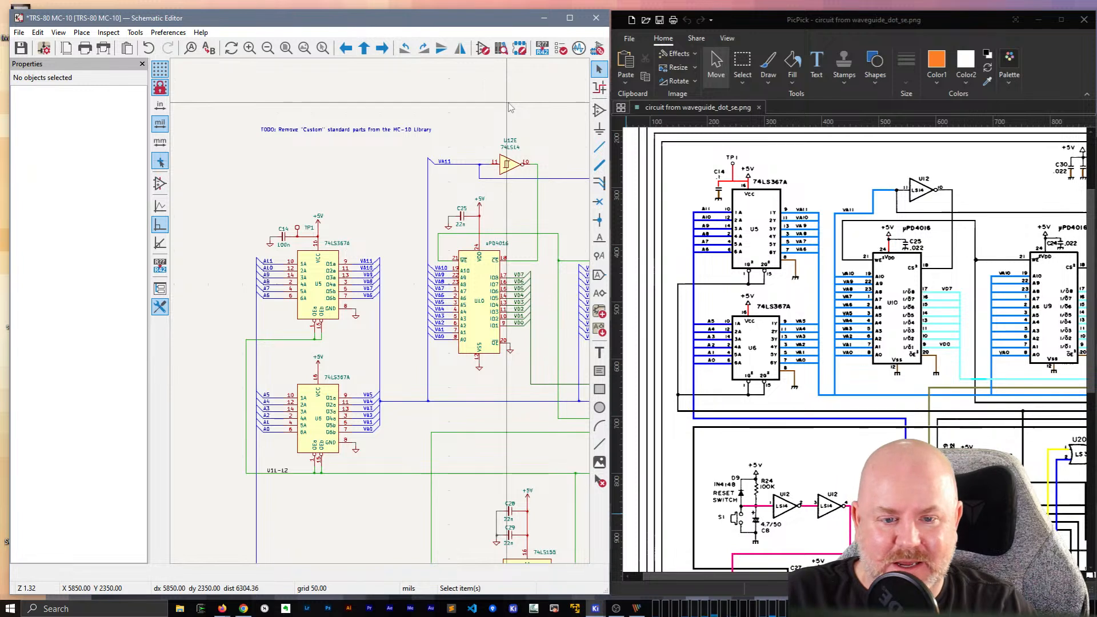
{"action": "middle_click_drag", "start_coordinate": [423, 380], "coordinate": [433, 330]}
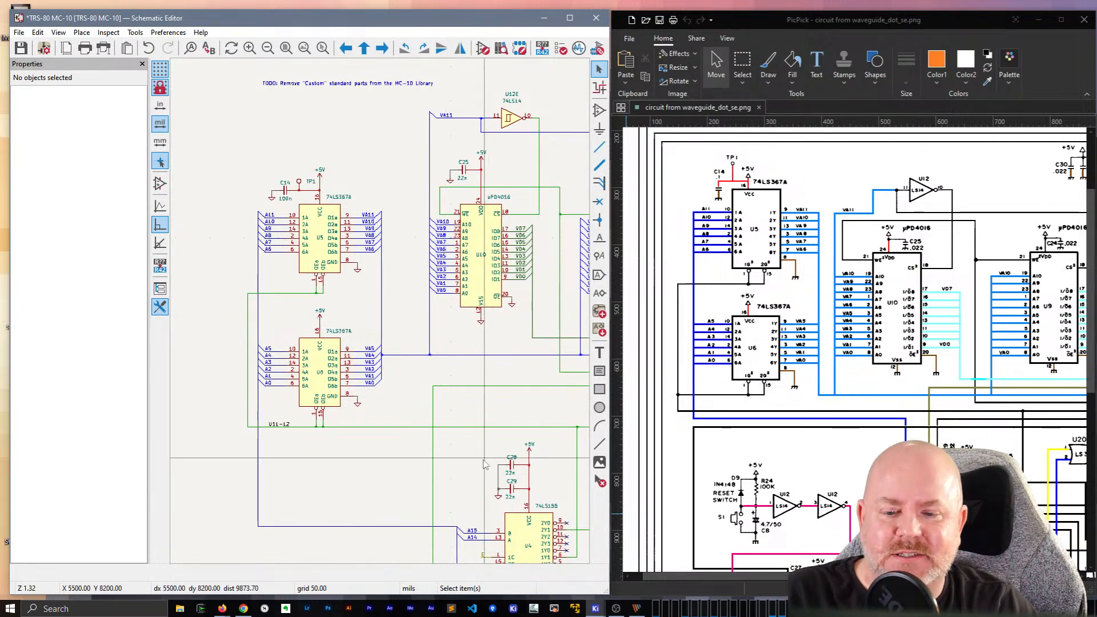
{"action": "middle_click_drag", "start_coordinate": [483, 429], "coordinate": [489, 52]}
{"action": "middle_click_drag", "start_coordinate": [447, 285], "coordinate": [299, 340]}
{"action": "middle_click_drag", "start_coordinate": [485, 228], "coordinate": [394, 365]}
{"action": "middle_click_drag", "start_coordinate": [482, 200], "coordinate": [439, 382]}
{"action": "middle_click_drag", "start_coordinate": [483, 269], "coordinate": [385, 380]}
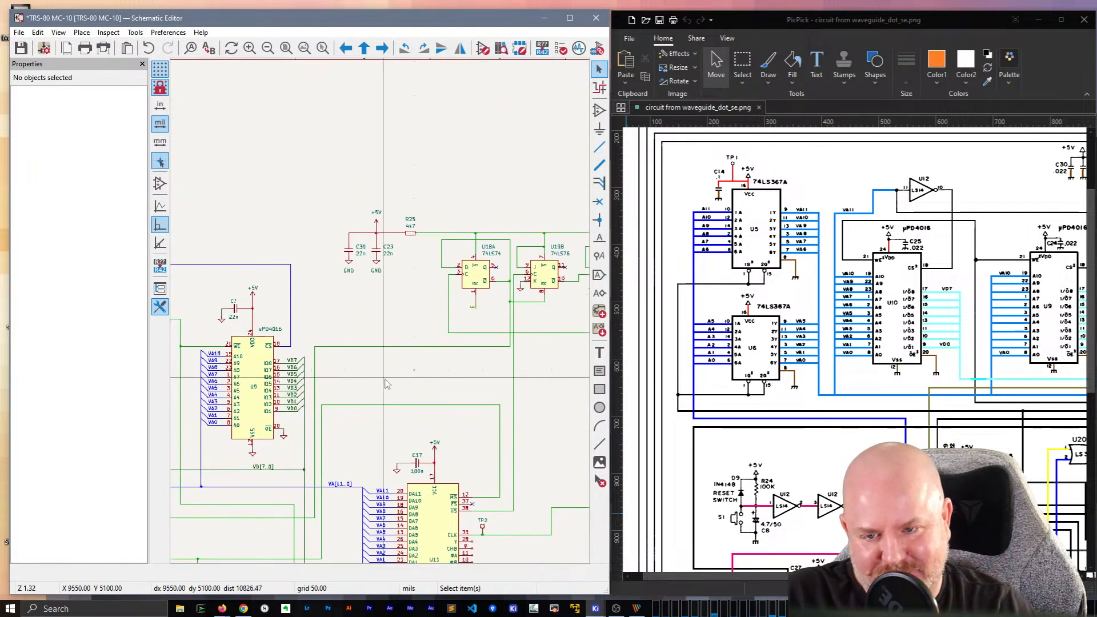
{"action": "middle_click_drag", "start_coordinate": [455, 362], "coordinate": [339, 359]}
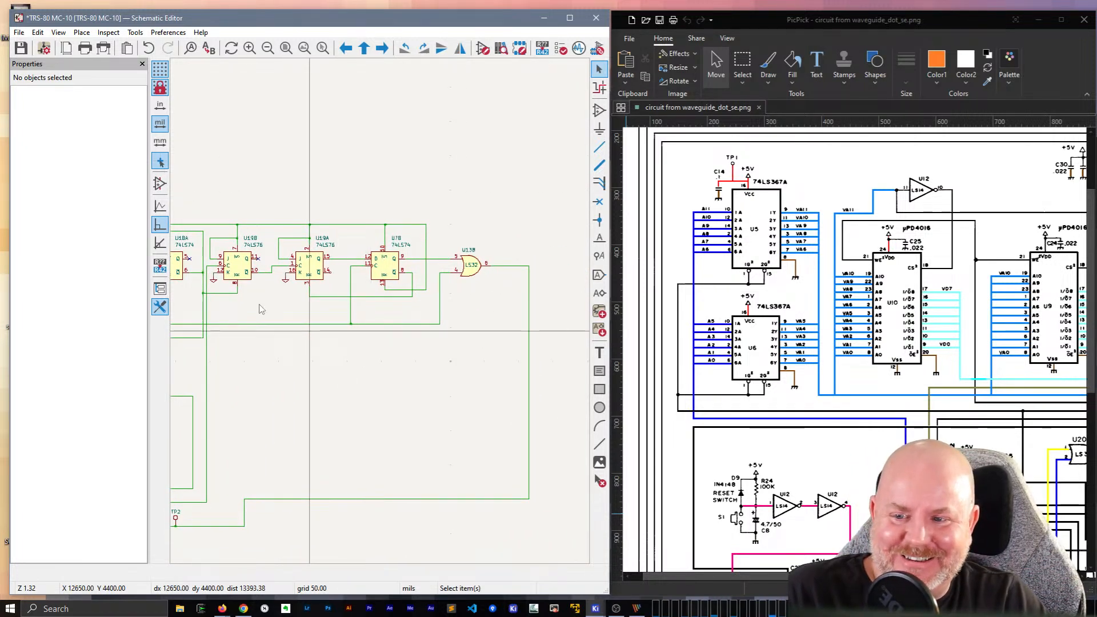
{"action": "key", "text": "ctrl+s"}
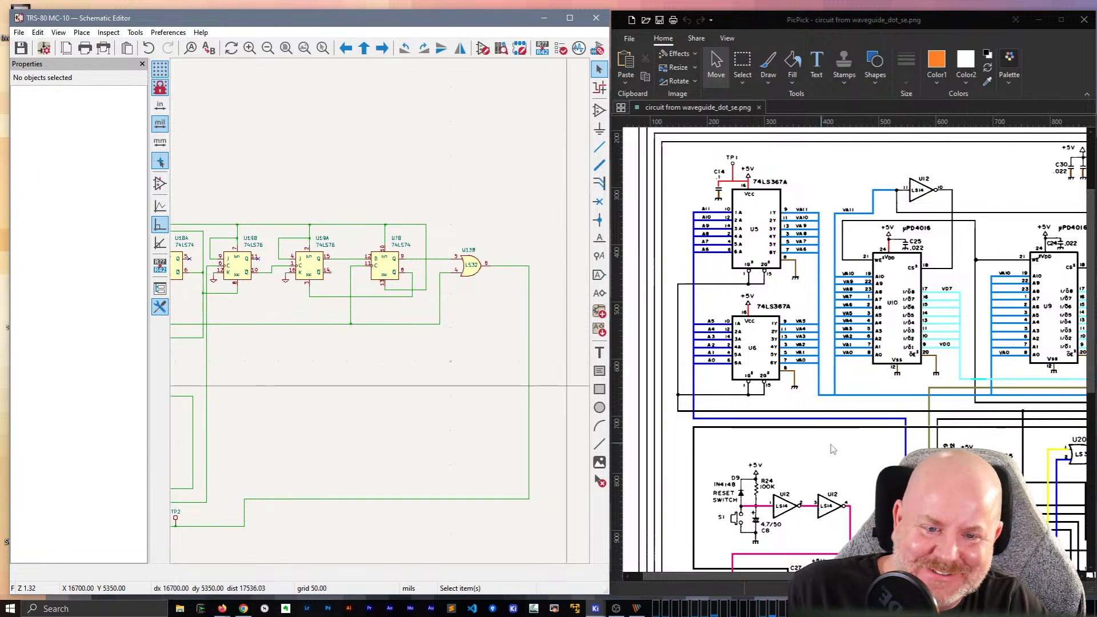
Step: Survey the serial, cassette, power supply and modulator sections of the reference image that still have to be drawn
{"action": "left_click_drag", "start_coordinate": [788, 577], "coordinate": [1000, 576]}
{"action": "scroll", "coordinate": [380, 311], "scroll_direction": "down", "scroll_amount": 7}
{"action": "scroll", "coordinate": [385, 311], "scroll_direction": "up", "scroll_amount": 4}
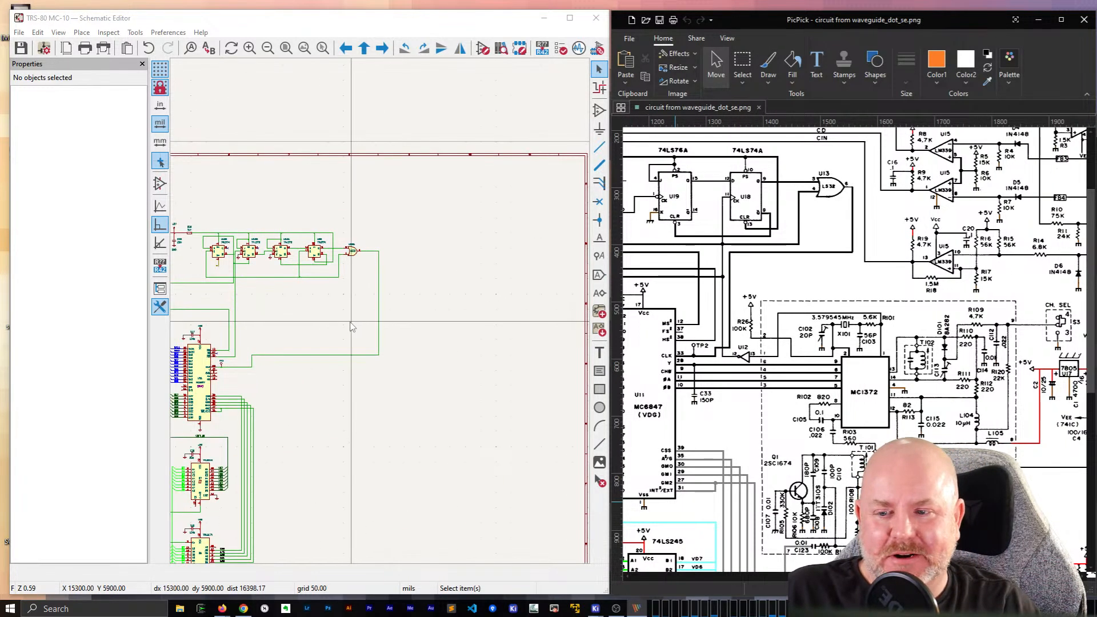
{"action": "left_click", "coordinate": [321, 321]}
{"action": "middle_click_drag", "start_coordinate": [321, 317], "coordinate": [486, 301]}
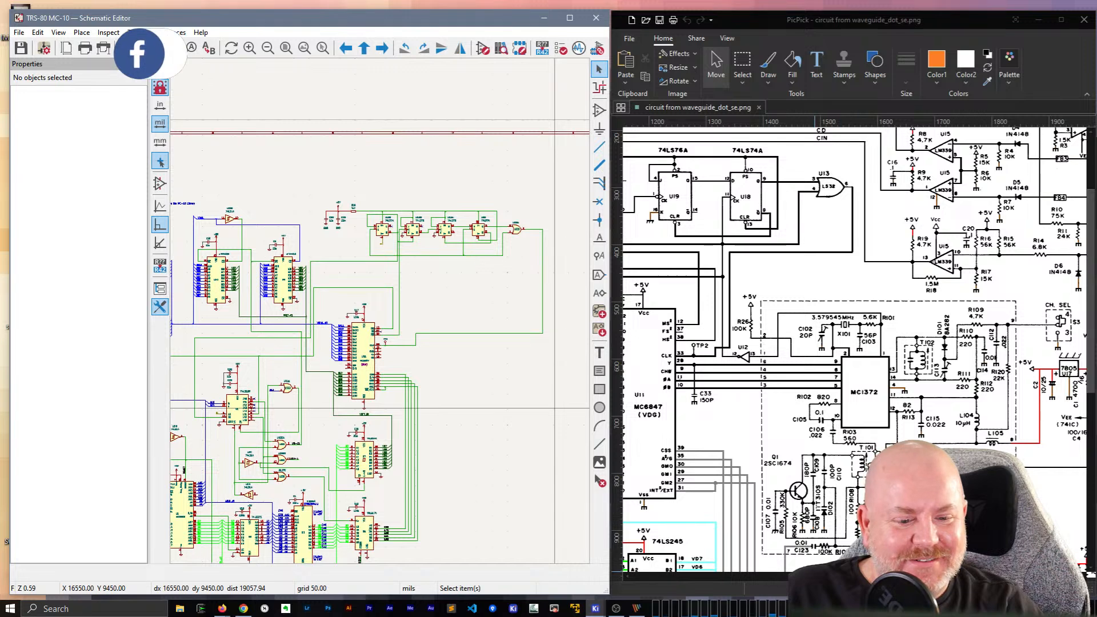
{"action": "left_click_drag", "start_coordinate": [857, 576], "coordinate": [918, 576]}
{"action": "scroll", "coordinate": [998, 398], "scroll_direction": "up", "scroll_amount": 2}
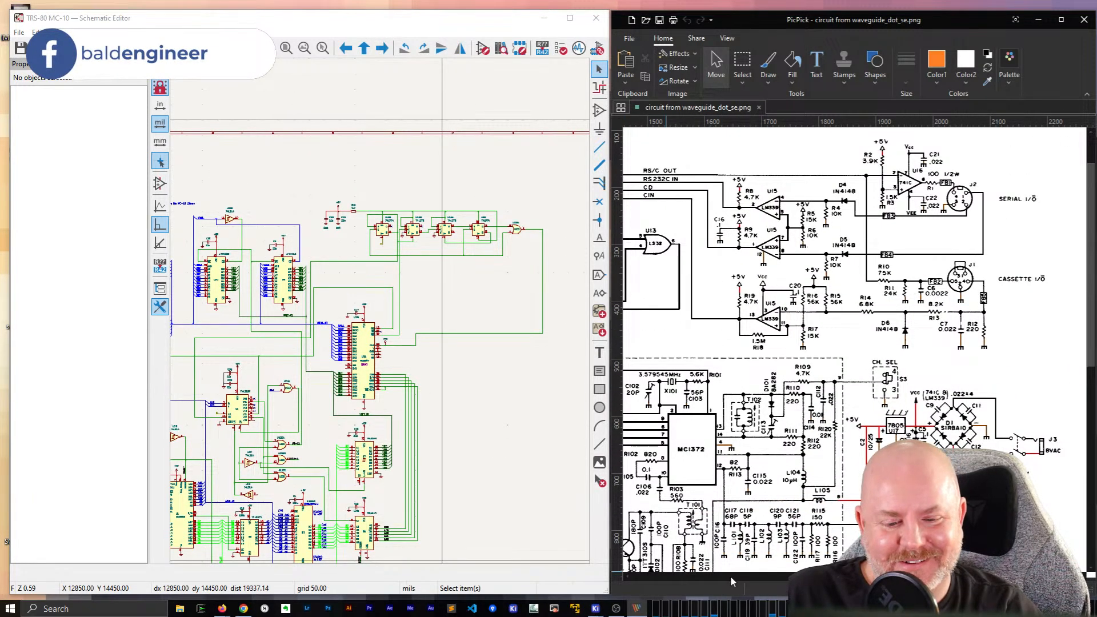
{"action": "mouse_move", "coordinate": [944, 576]}
{"action": "left_mouse_down"}
{"action": "mouse_move", "coordinate": [910, 576]}
{"action": "mouse_move", "coordinate": [927, 576]}
{"action": "left_mouse_up"}
{"action": "scroll", "coordinate": [926, 437], "scroll_direction": "down", "scroll_amount": 4}
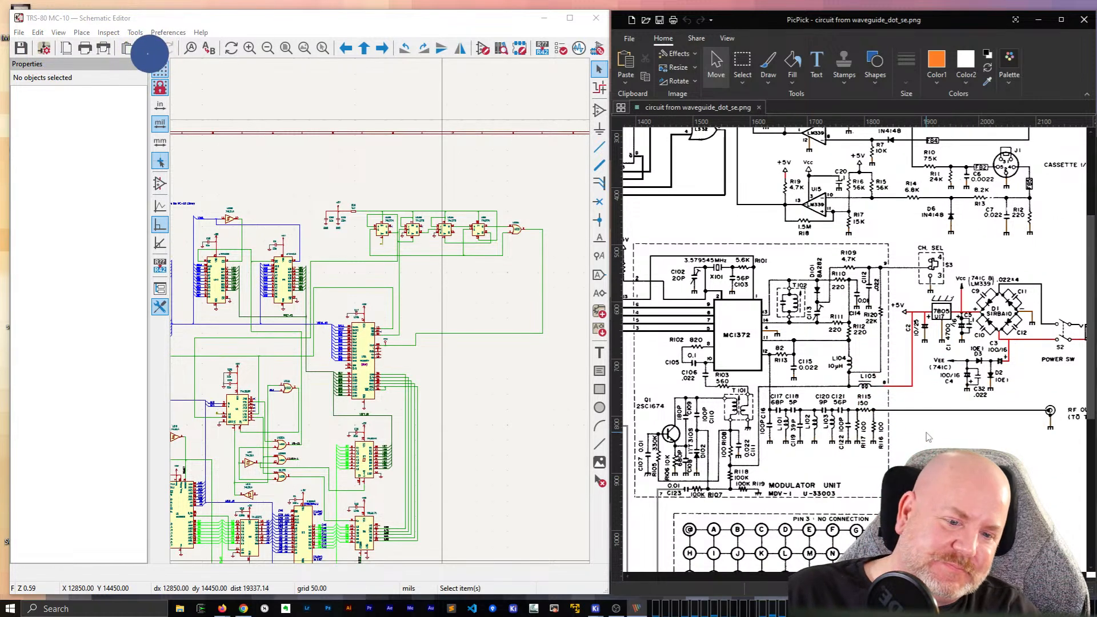
{"action": "scroll", "coordinate": [926, 437], "scroll_direction": "down", "scroll_amount": 3}
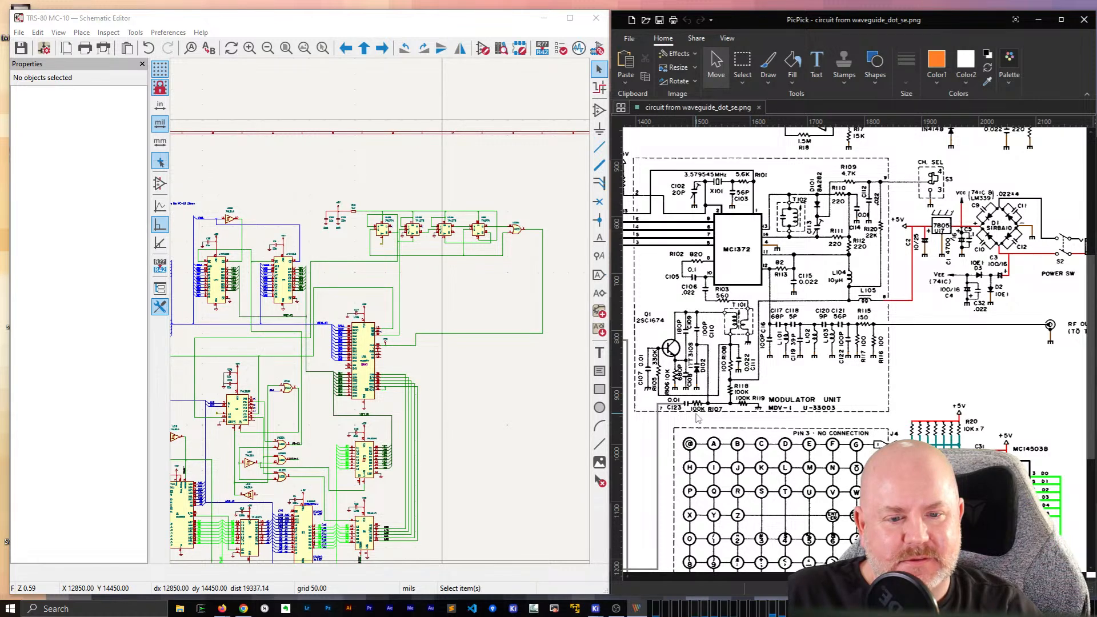
{"action": "left_click_drag", "start_coordinate": [902, 576], "coordinate": [873, 576]}
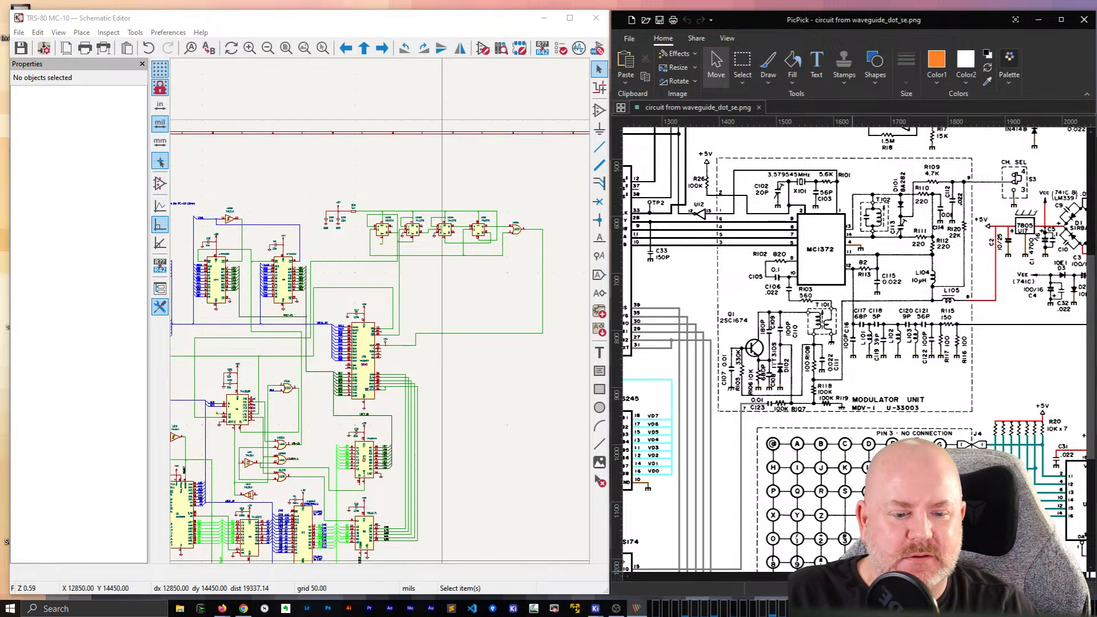
Step: Examine the 74LS155 decoder, MC6803 CPU and reset switch areas of the reference image, including the serial and cassette lines
{"action": "left_click_drag", "start_coordinate": [874, 576], "coordinate": [779, 581]}
{"action": "scroll", "coordinate": [784, 503], "scroll_direction": "down", "scroll_amount": 3}
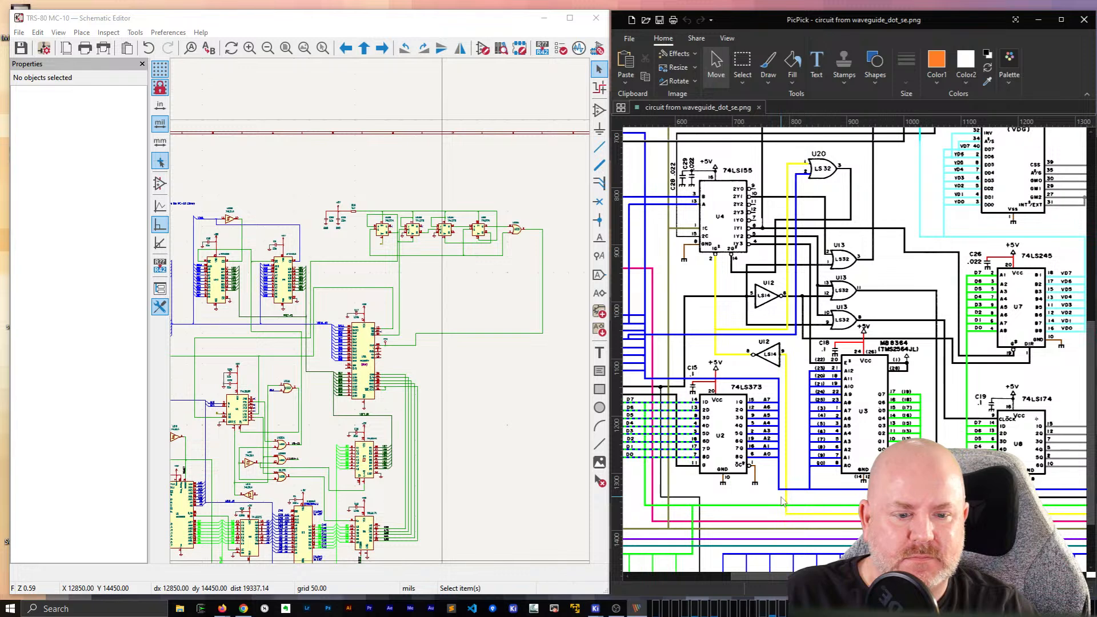
{"action": "scroll", "coordinate": [784, 503], "scroll_direction": "up", "scroll_amount": 3}
{"action": "scroll", "coordinate": [783, 500], "scroll_direction": "up", "scroll_amount": 2}
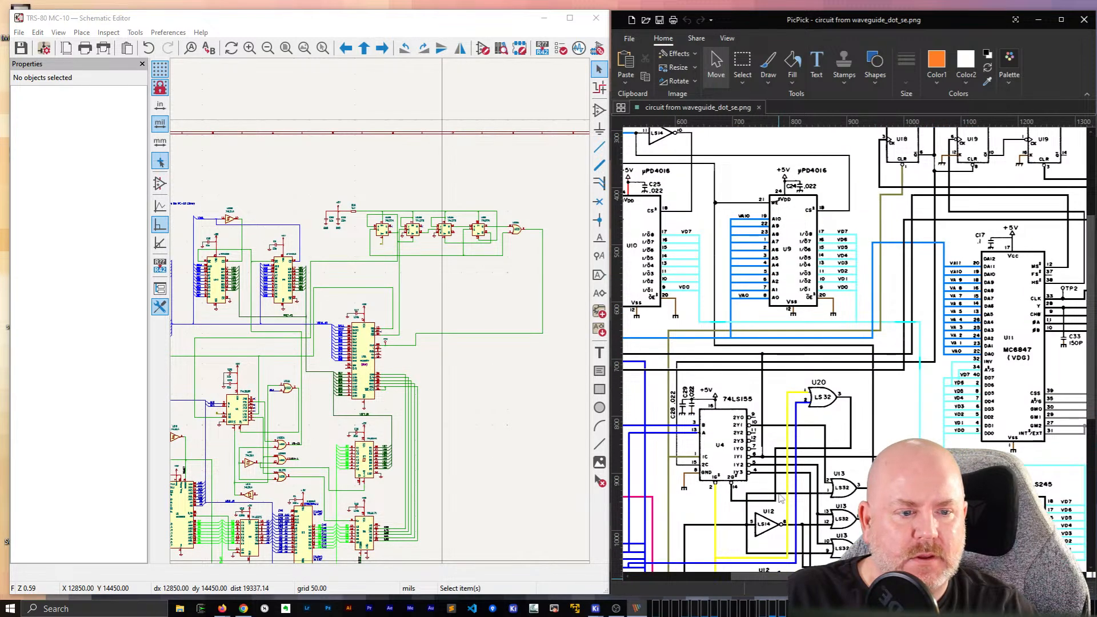
{"action": "scroll", "coordinate": [781, 499], "scroll_direction": "down", "scroll_amount": 5}
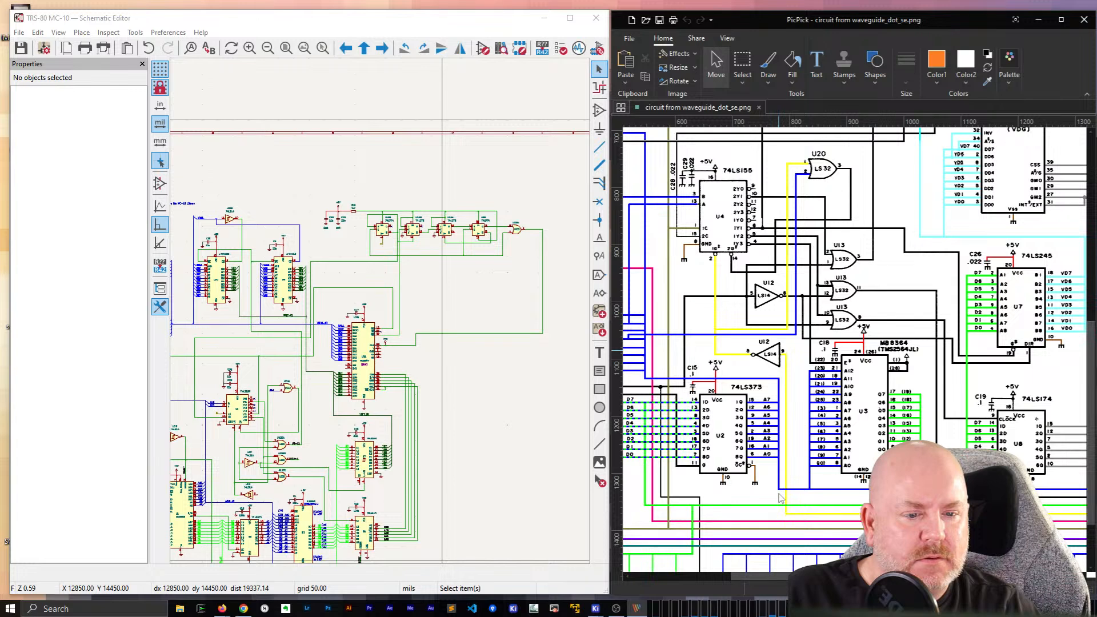
{"action": "scroll", "coordinate": [745, 576], "scroll_direction": "left", "scroll_amount": 4}
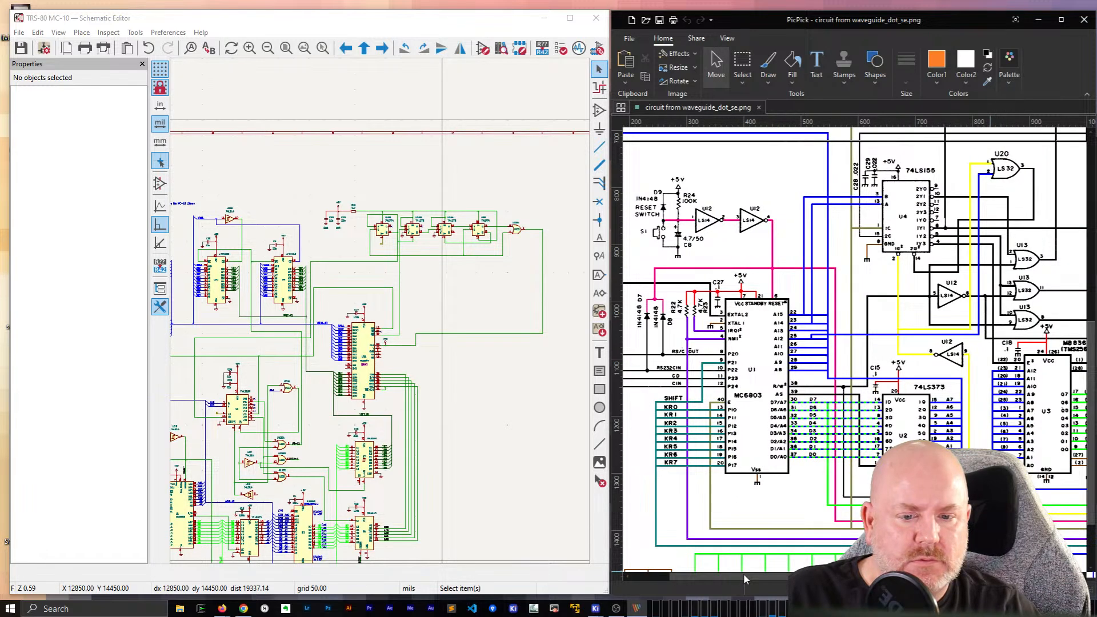
{"action": "left_click_drag", "start_coordinate": [743, 574], "coordinate": [729, 575]}
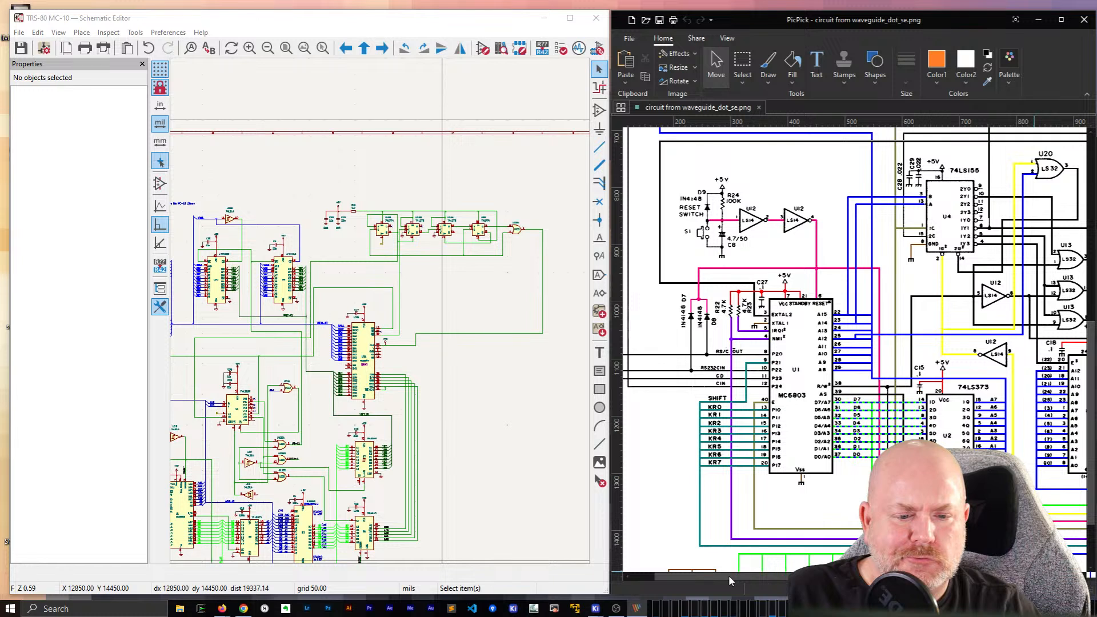
{"action": "mouse_move", "coordinate": [729, 575]}
{"action": "left_mouse_down"}
{"action": "mouse_move", "coordinate": [746, 573]}
{"action": "mouse_move", "coordinate": [710, 581]}
{"action": "left_mouse_up"}
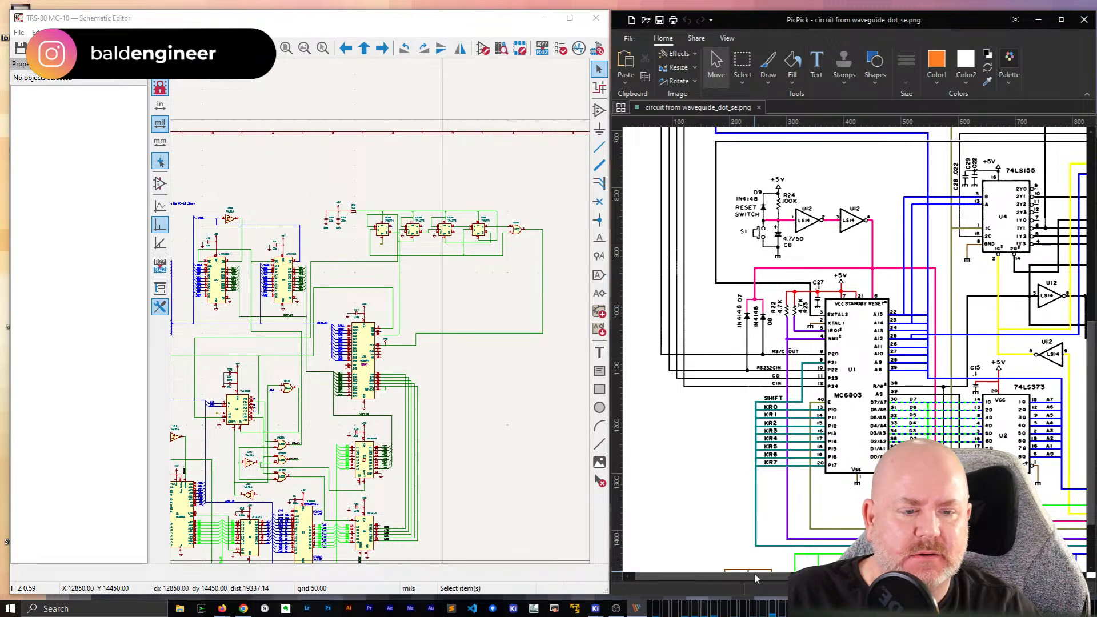
Step: Inspect the reference image from the flip-flops and MC6847 across to the MC1372 modulator unit
{"action": "left_click_drag", "start_coordinate": [755, 579], "coordinate": [885, 579]}
{"action": "scroll", "coordinate": [835, 440], "scroll_direction": "up", "scroll_amount": 5}
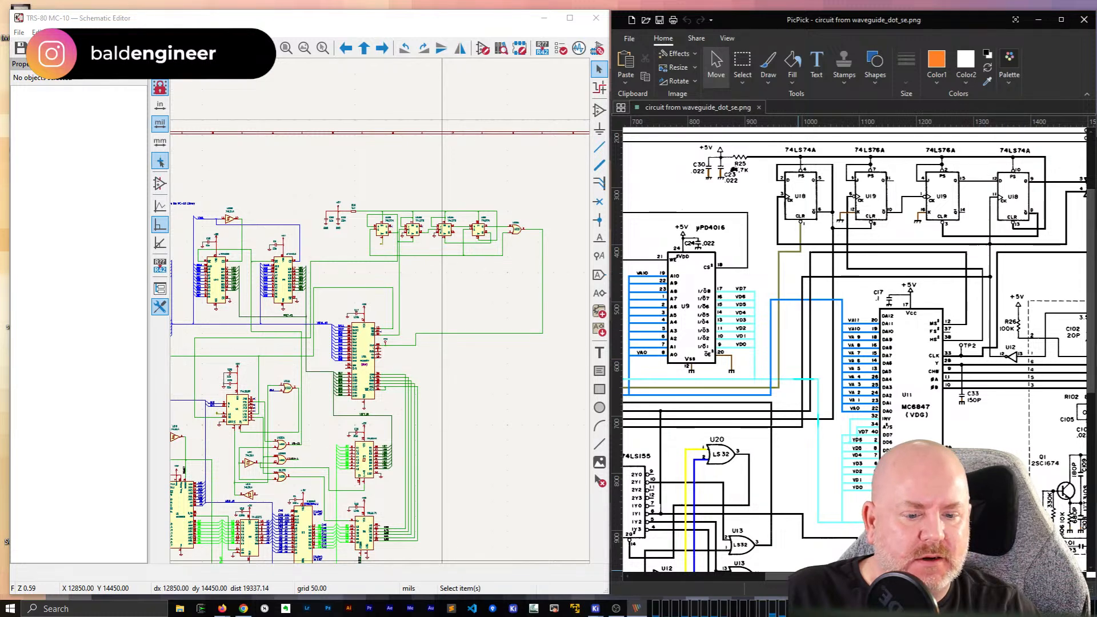
{"action": "left_click_drag", "start_coordinate": [854, 578], "coordinate": [922, 578]}
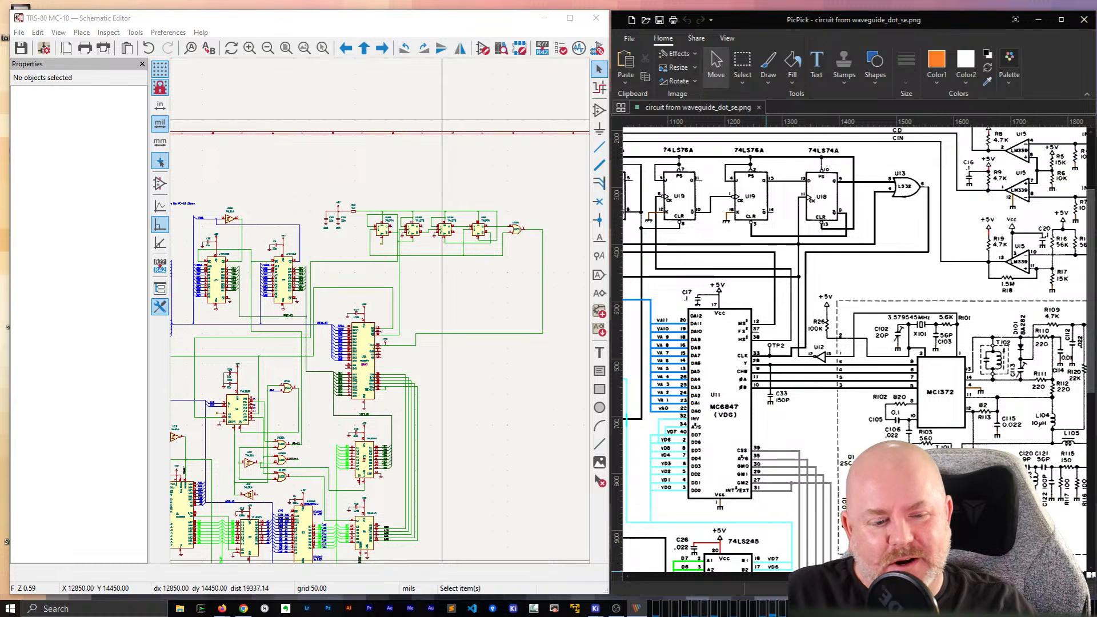
{"action": "left_click_drag", "start_coordinate": [858, 577], "coordinate": [901, 576]}
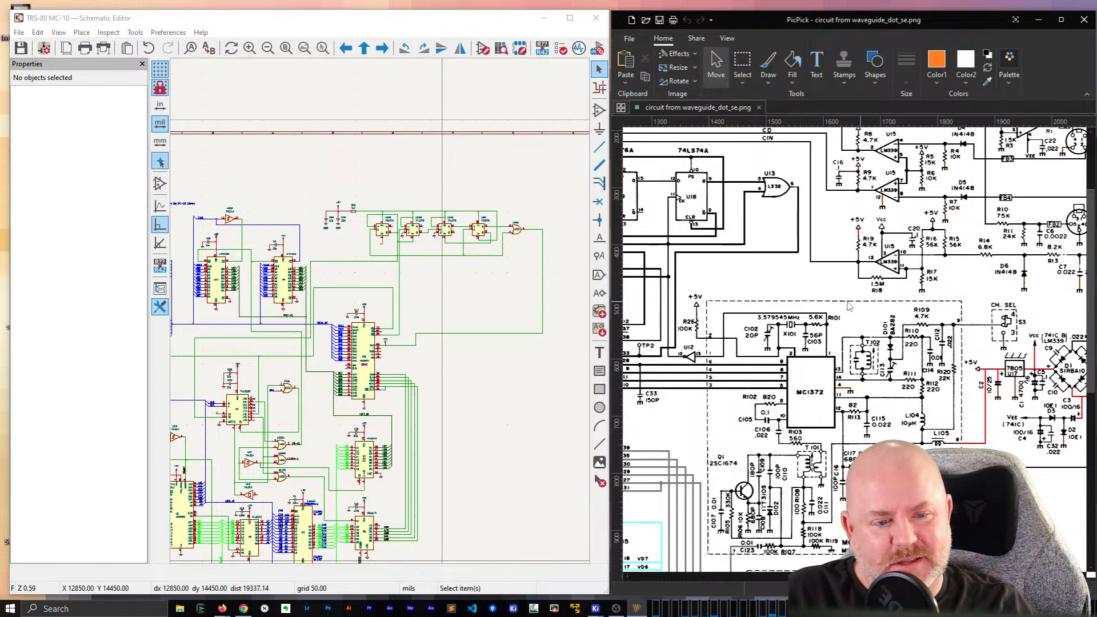
{"action": "scroll", "coordinate": [798, 384], "scroll_direction": "down", "scroll_amount": 2}
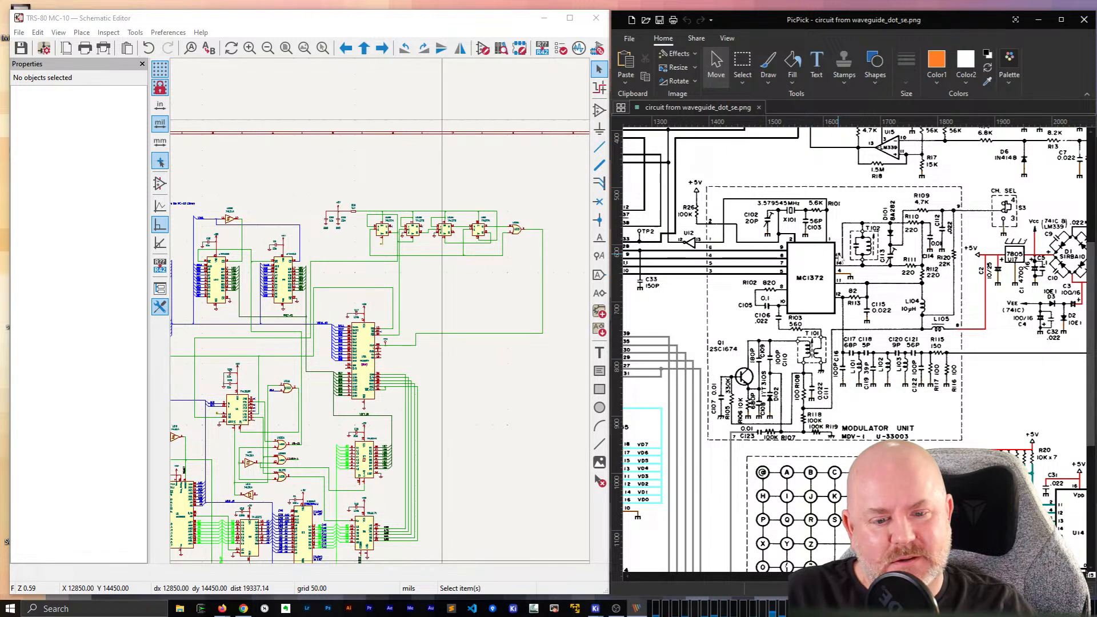
Step: Examine the keyboard matrix, its J4 and J5 connectors and the MC14503B buffer in the reference image
{"action": "scroll", "coordinate": [839, 259], "scroll_direction": "down", "scroll_amount": 3}
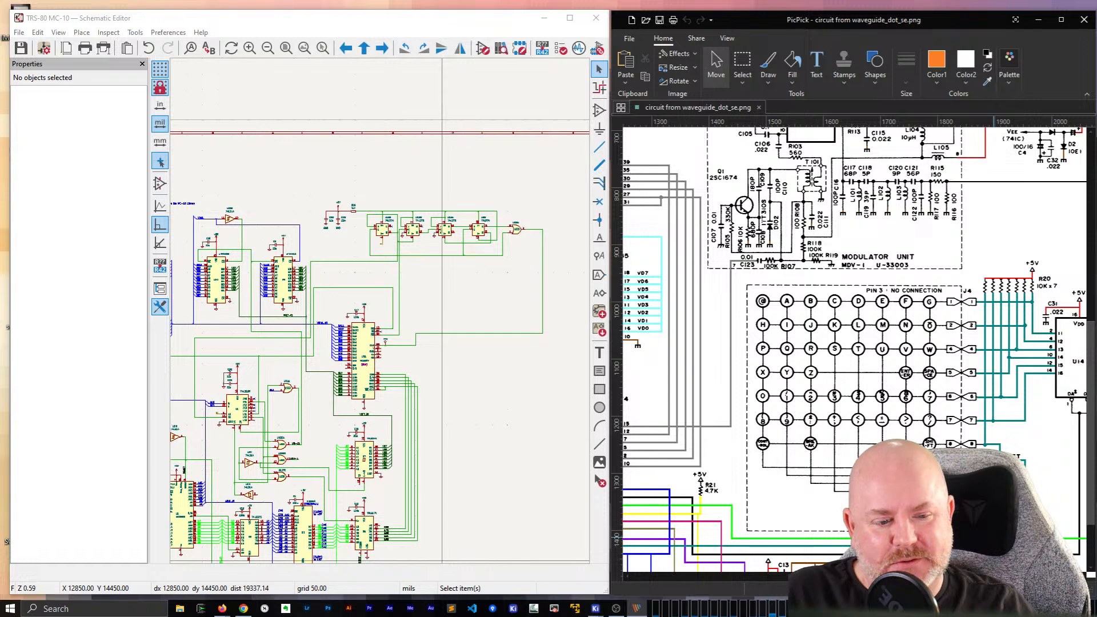
{"action": "scroll", "coordinate": [855, 347], "scroll_direction": "right", "scroll_amount": 3}
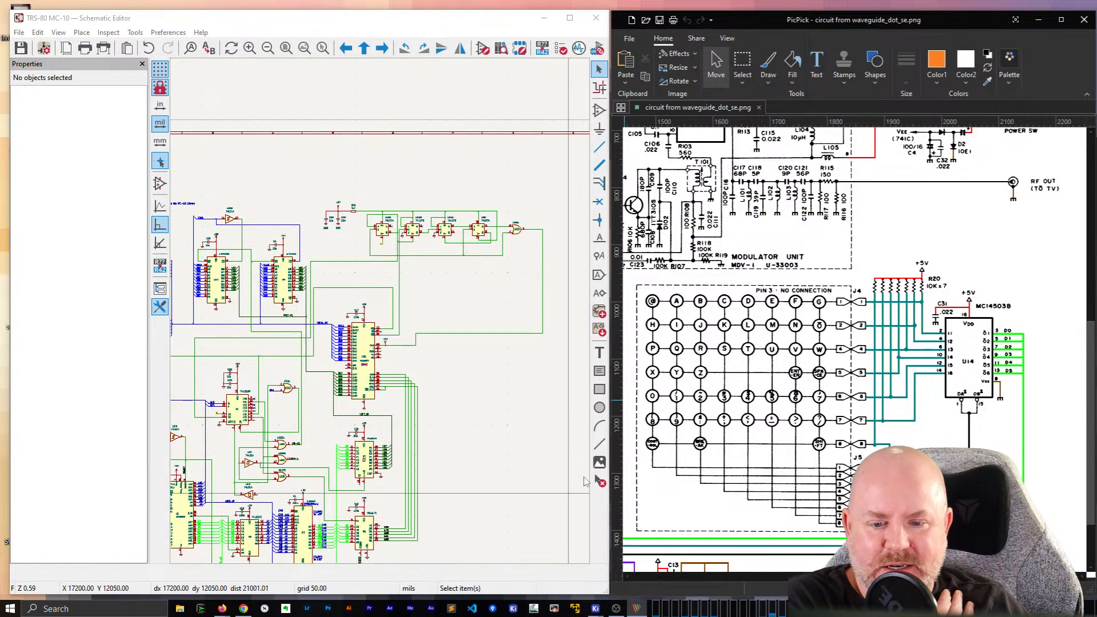
{"action": "left_click", "coordinate": [599, 462]}
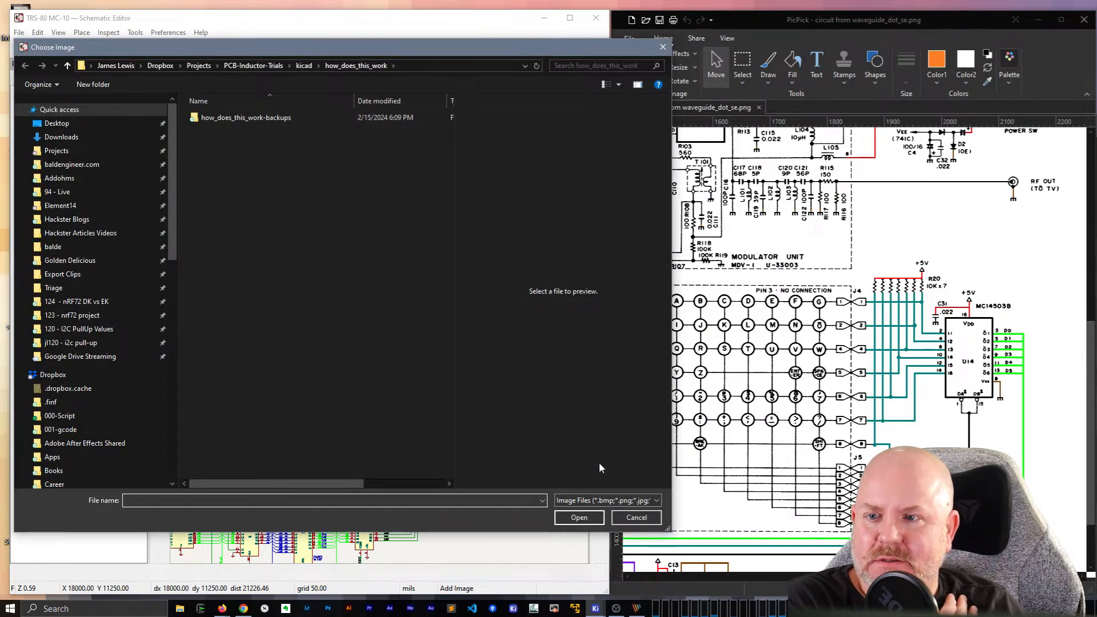
{"action": "left_click", "coordinate": [636, 518]}
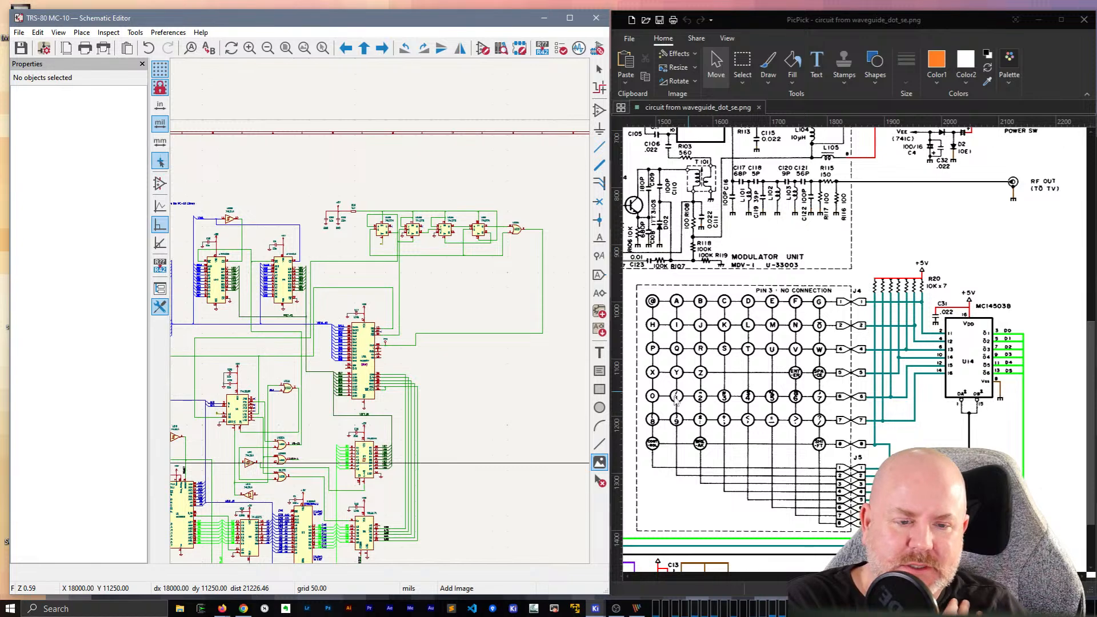
Step: Review the MC1372 modulator, power supply, RF output and serial and cassette sections of the reference image
{"action": "scroll", "coordinate": [889, 399], "scroll_direction": "up", "scroll_amount": 3}
{"action": "scroll", "coordinate": [888, 398], "scroll_direction": "up", "scroll_amount": 3}
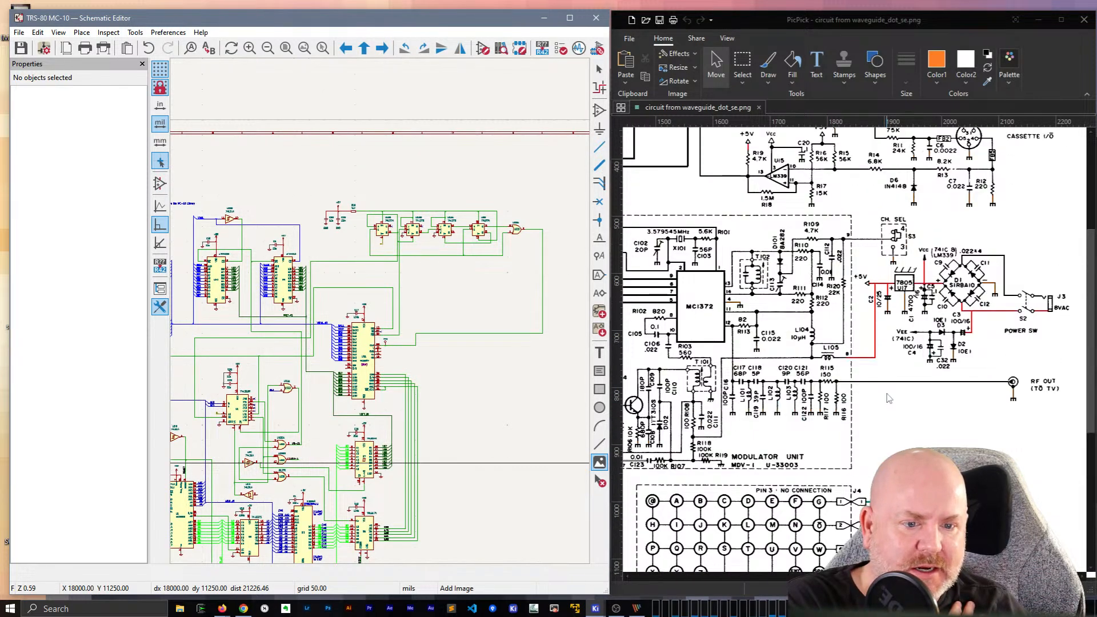
{"action": "scroll", "coordinate": [889, 399], "scroll_direction": "up", "scroll_amount": 2}
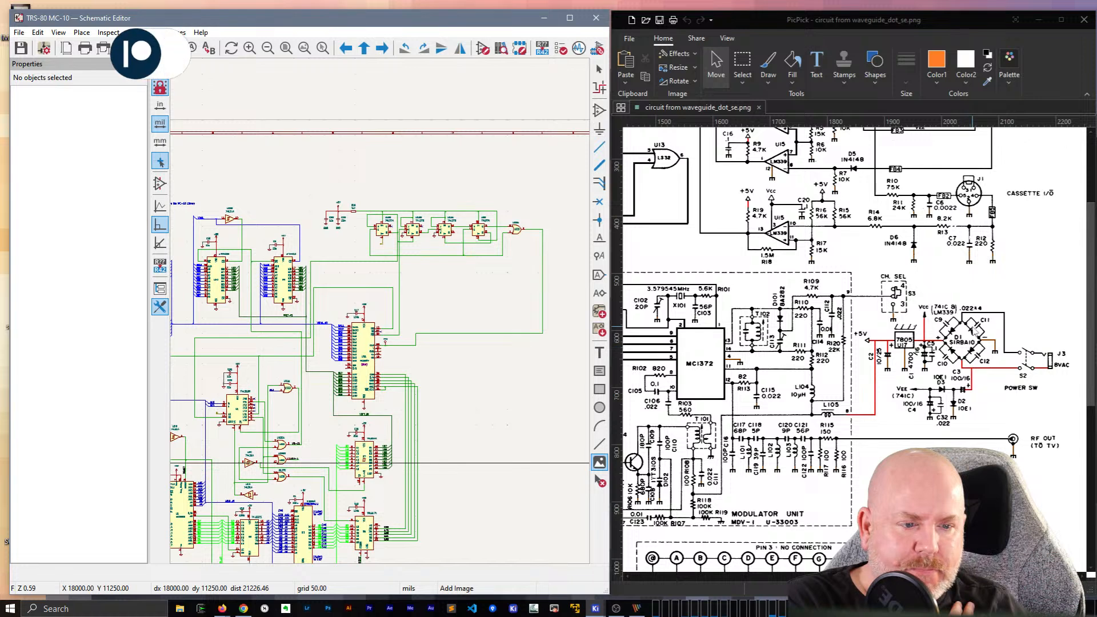
{"action": "scroll", "coordinate": [974, 332], "scroll_direction": "up", "scroll_amount": 2}
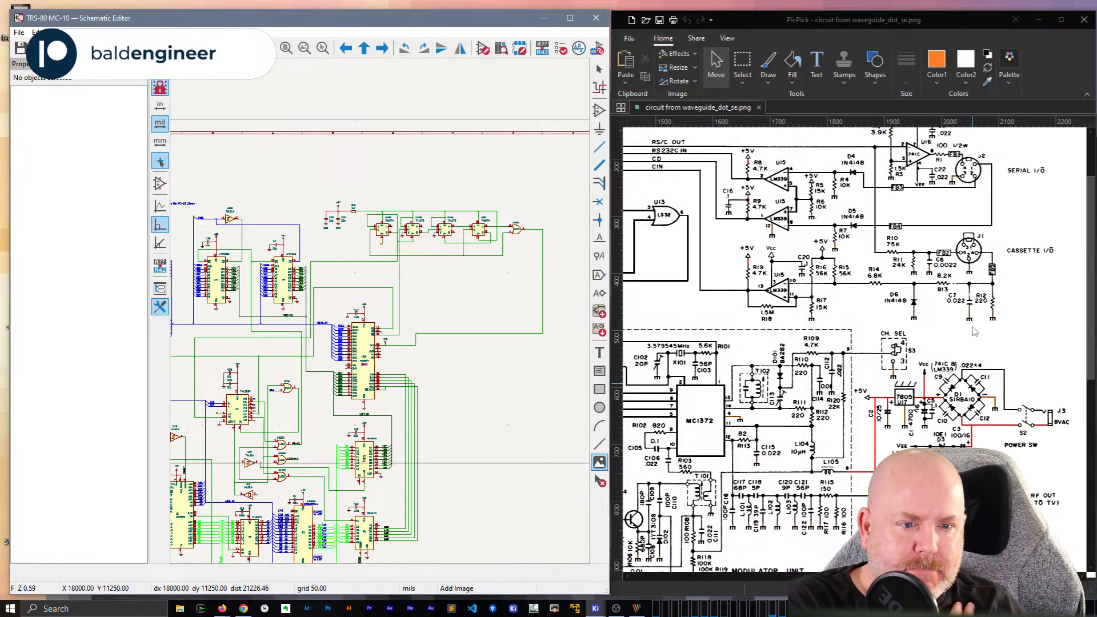
{"action": "scroll", "coordinate": [975, 331], "scroll_direction": "down", "scroll_amount": 3}
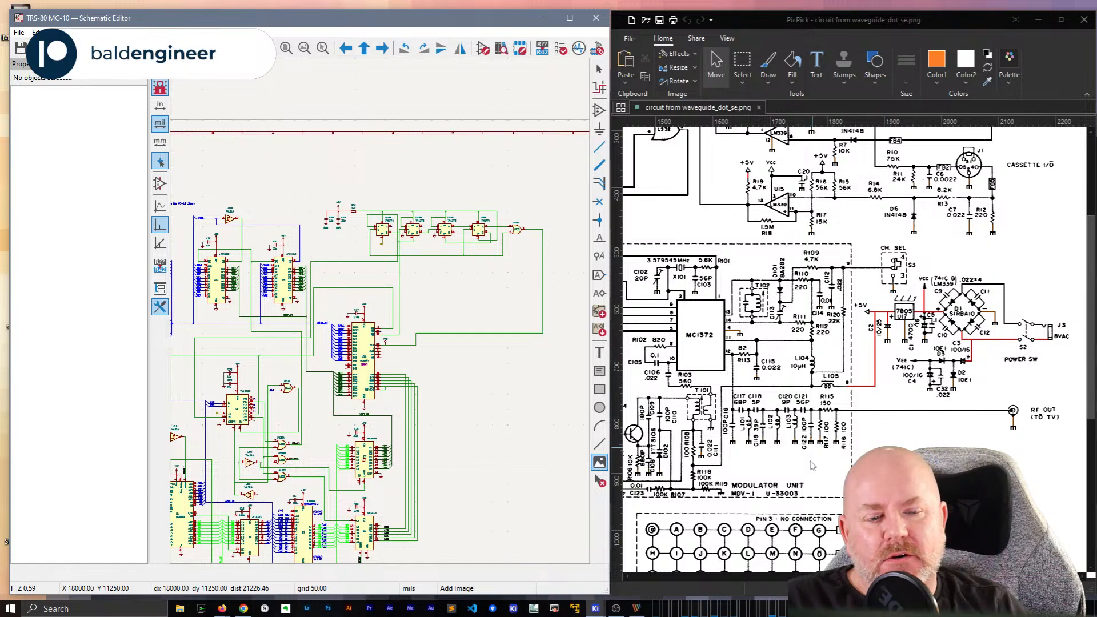
{"action": "left_click_drag", "start_coordinate": [914, 576], "coordinate": [864, 576]}
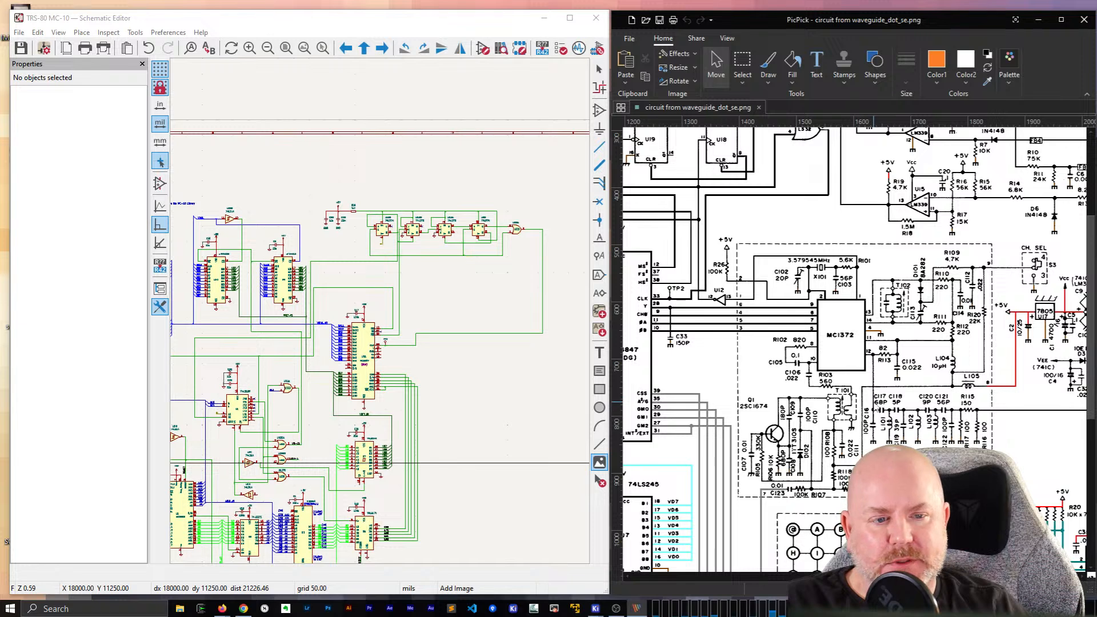
{"action": "scroll", "coordinate": [875, 409], "scroll_direction": "up", "scroll_amount": 2}
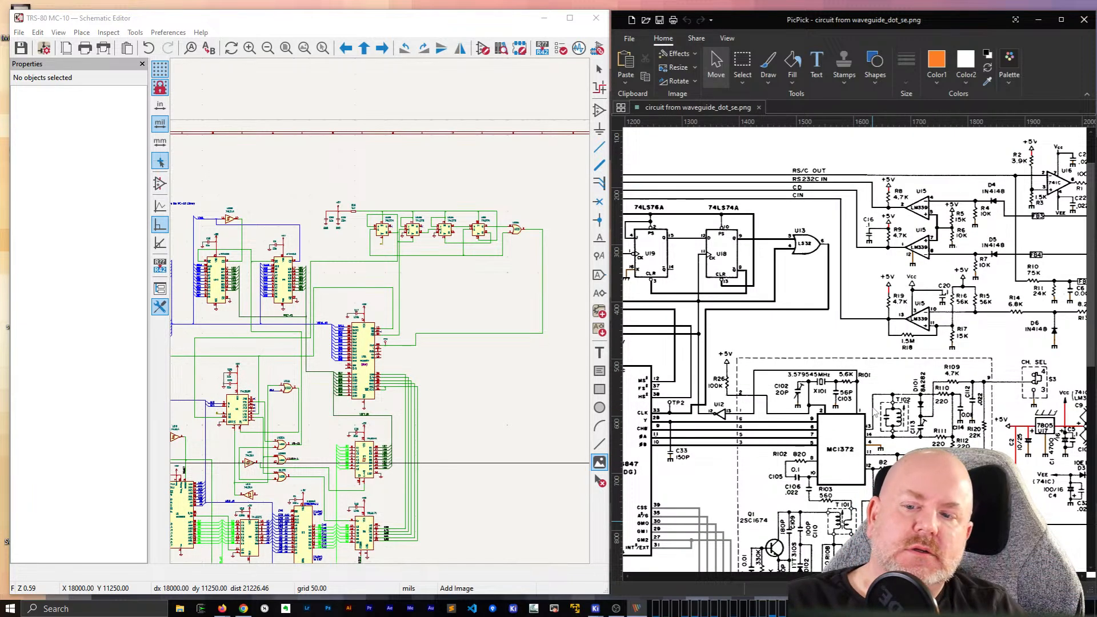
{"action": "scroll", "coordinate": [877, 414], "scroll_direction": "down", "scroll_amount": 2}
{"action": "scroll", "coordinate": [875, 411], "scroll_direction": "down", "scroll_amount": 1}
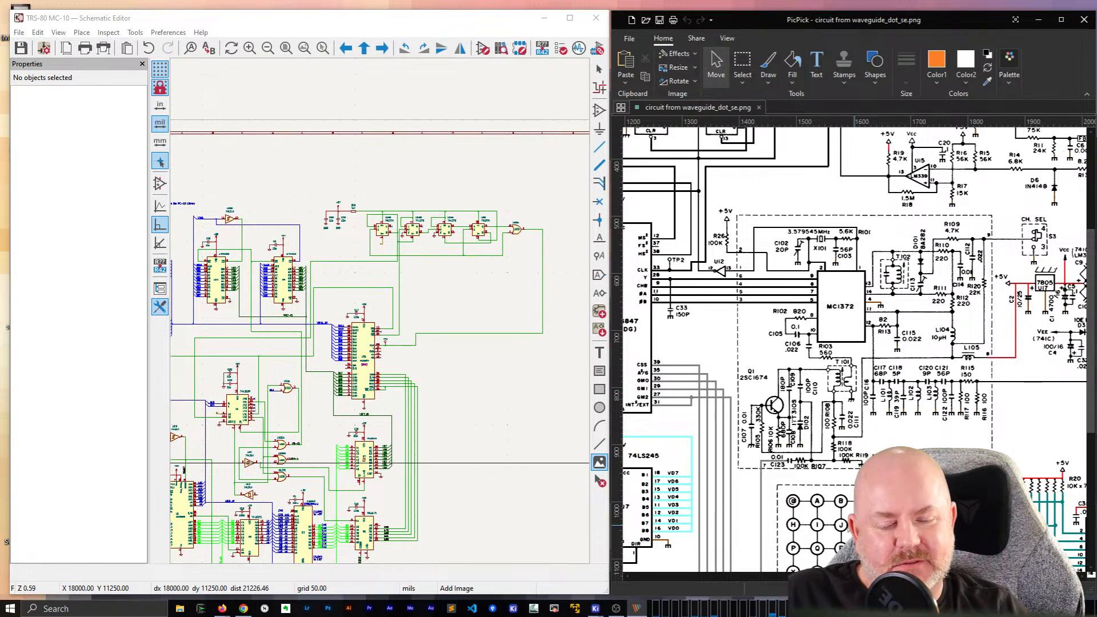
{"action": "left_click_drag", "start_coordinate": [866, 576], "coordinate": [903, 576]}
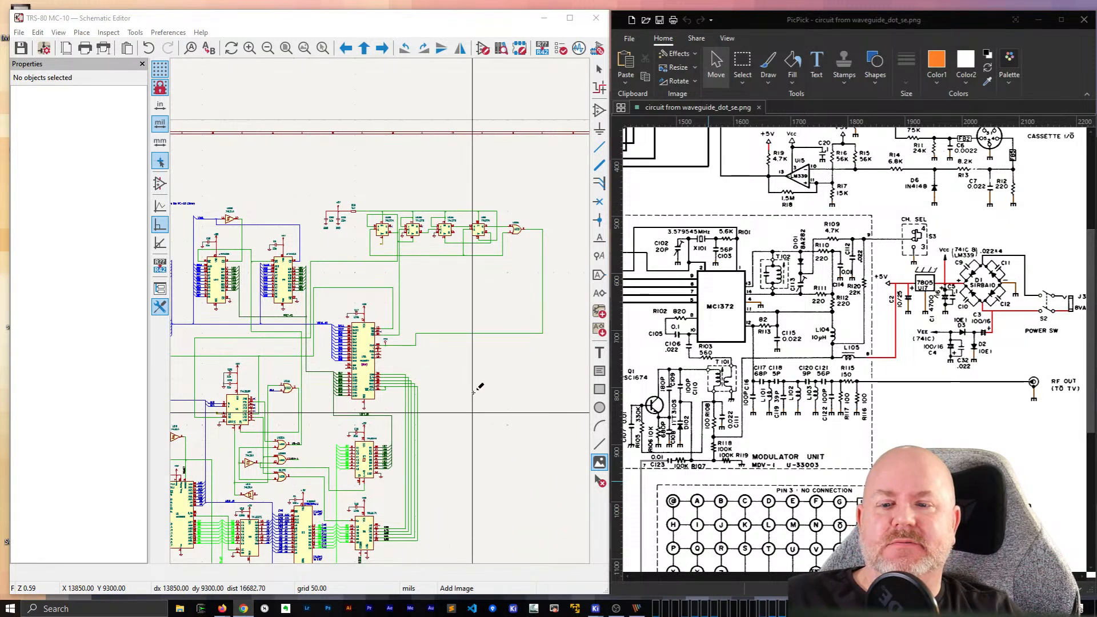
Step: Close the TRS-80 MC-10 schematic editor and the PicPick window with the reference image
{"action": "left_click", "coordinate": [597, 20]}
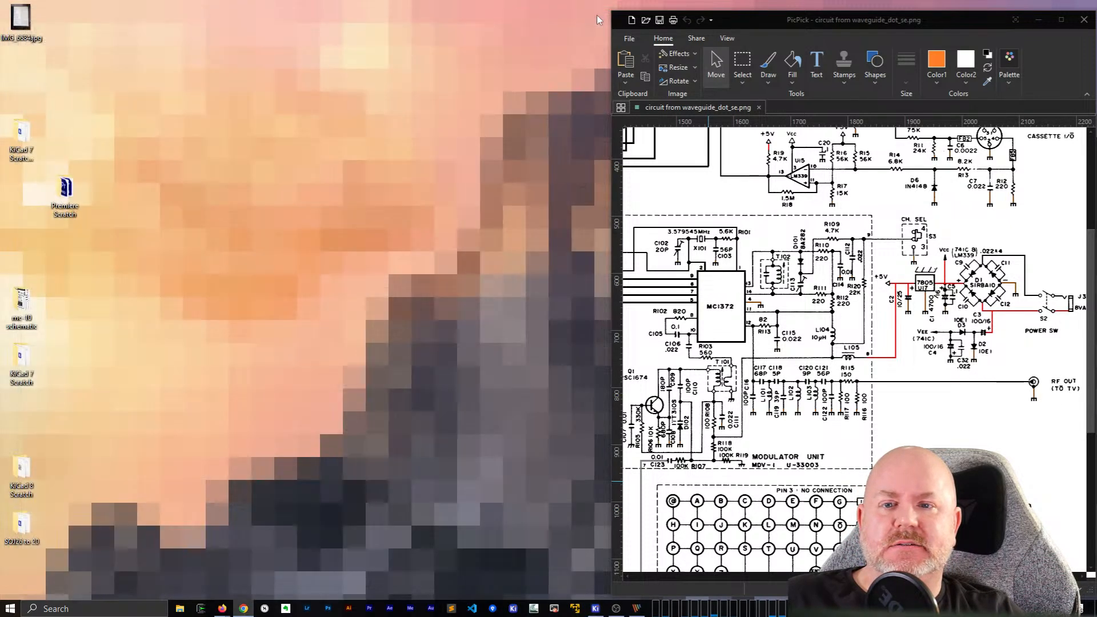
{"action": "left_click", "coordinate": [1084, 19]}
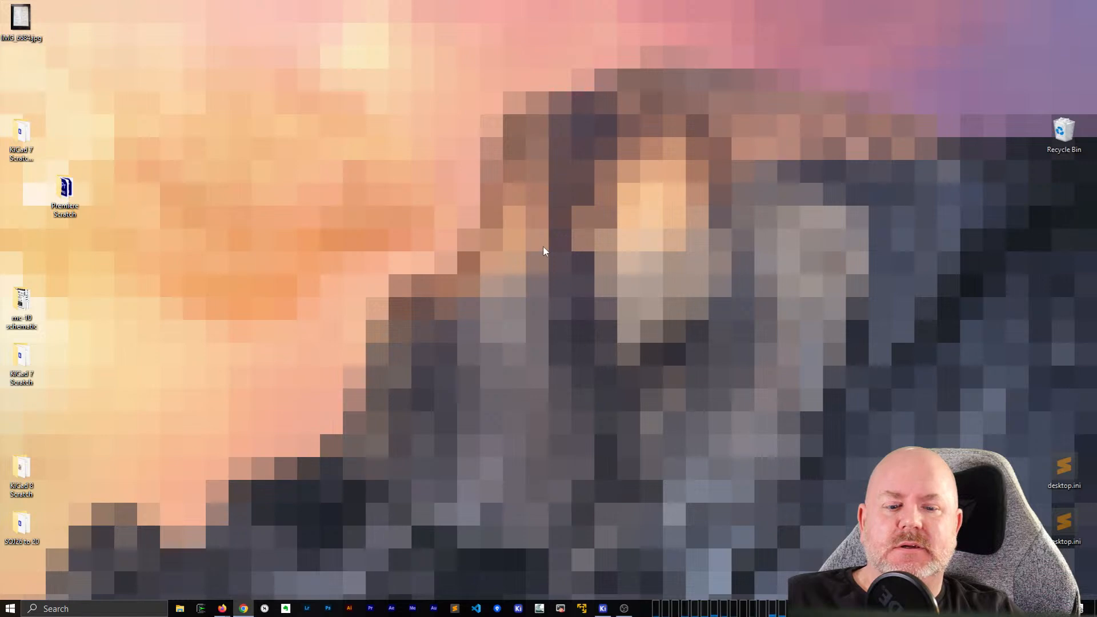